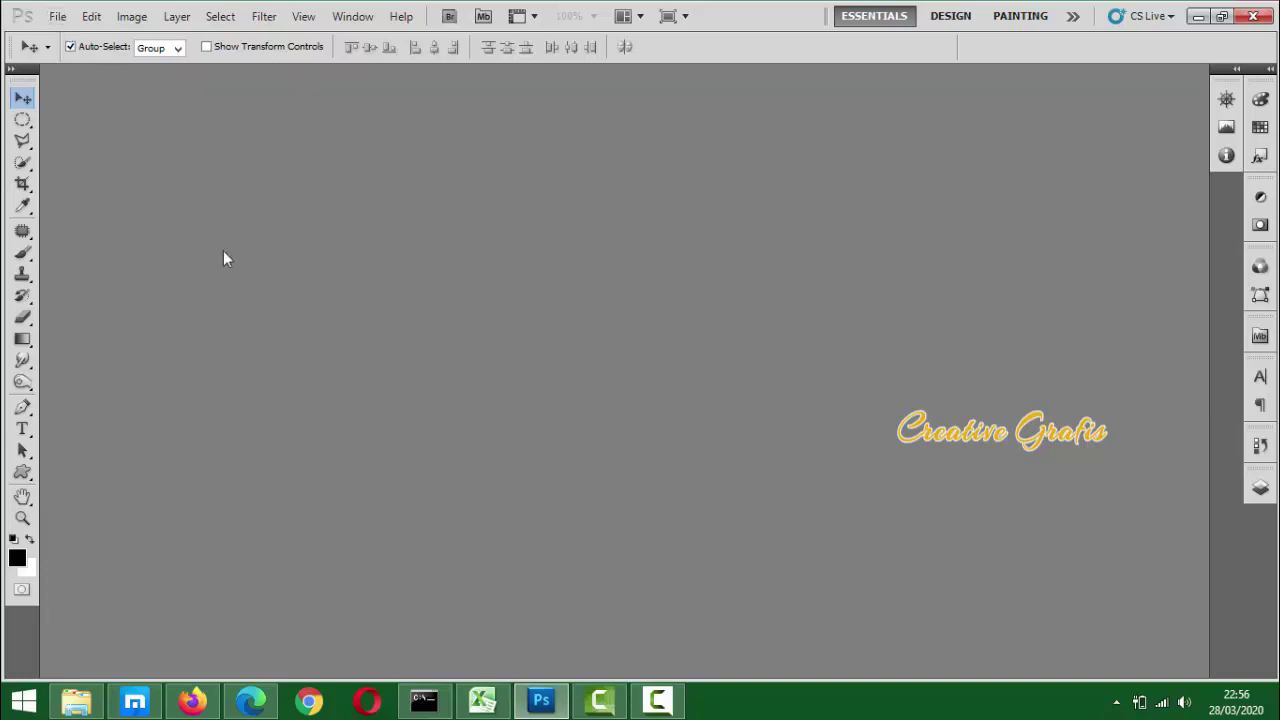
Start a new document and reposition its settings dialog
left_click(58, 16)
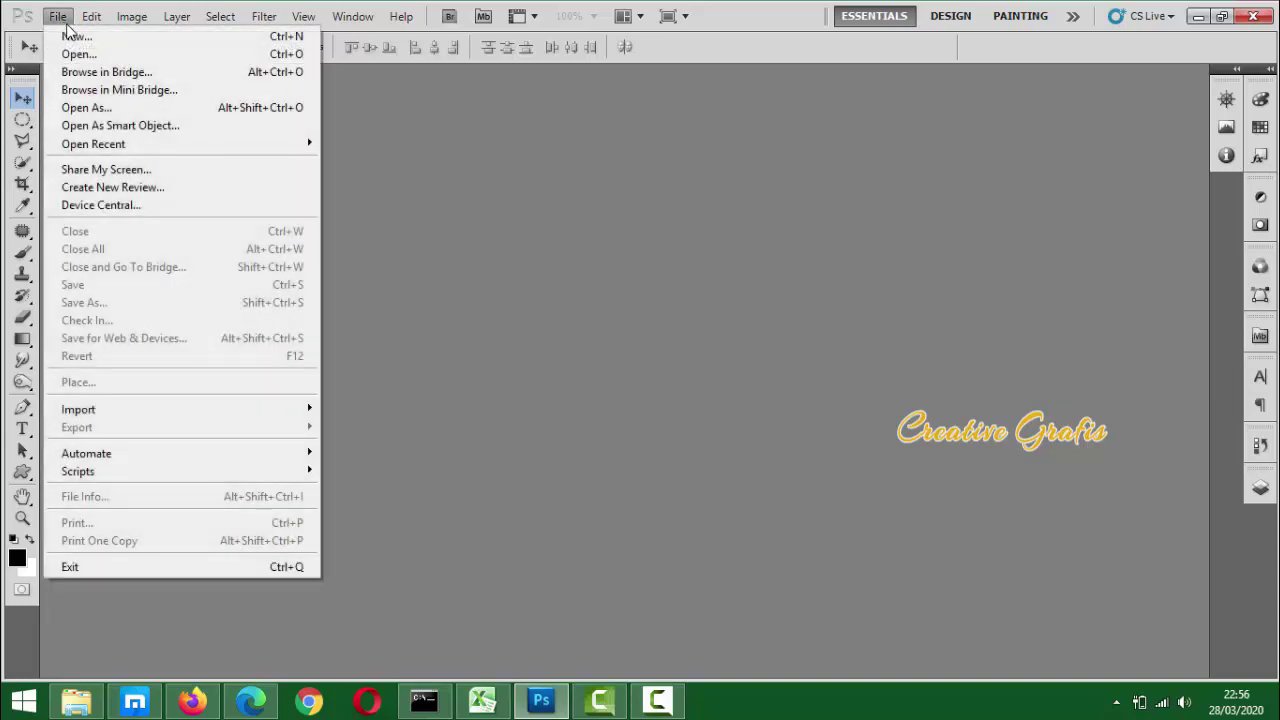
left_click(78, 37)
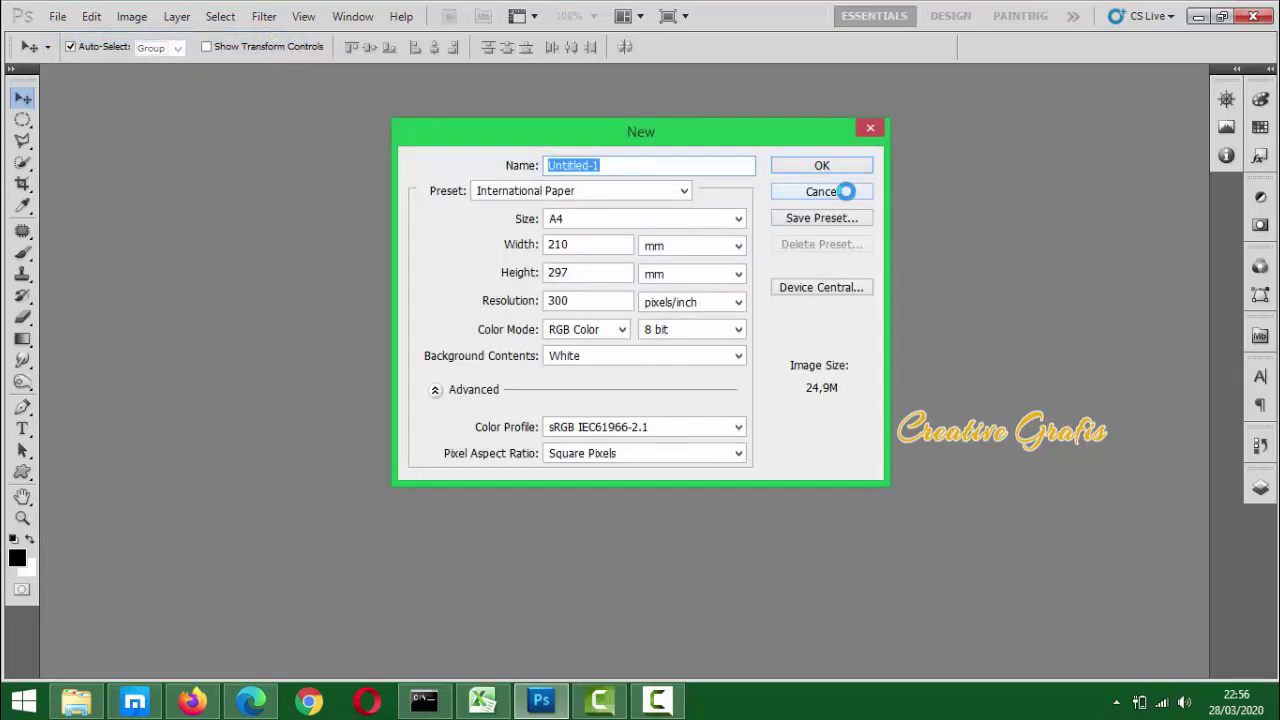
left_click_drag(777, 142, 802, 137)
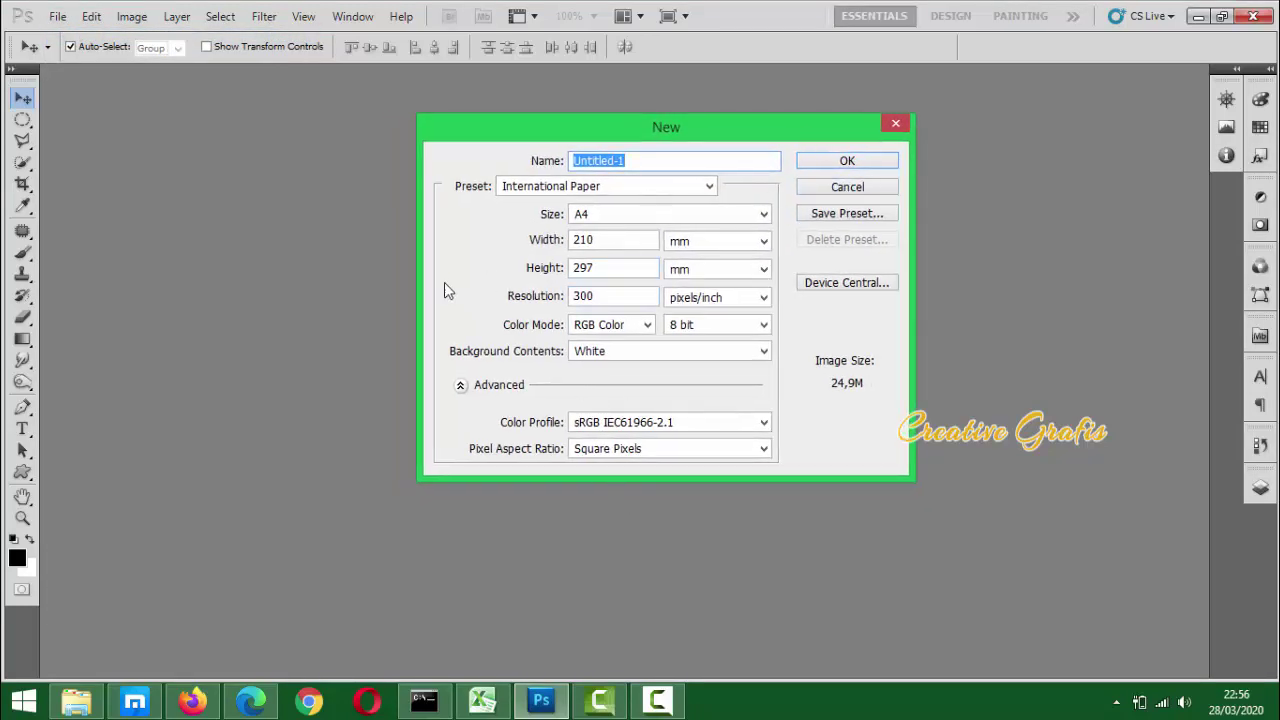
Try the Photo preset for the new document and show its available sizes
left_click(709, 186)
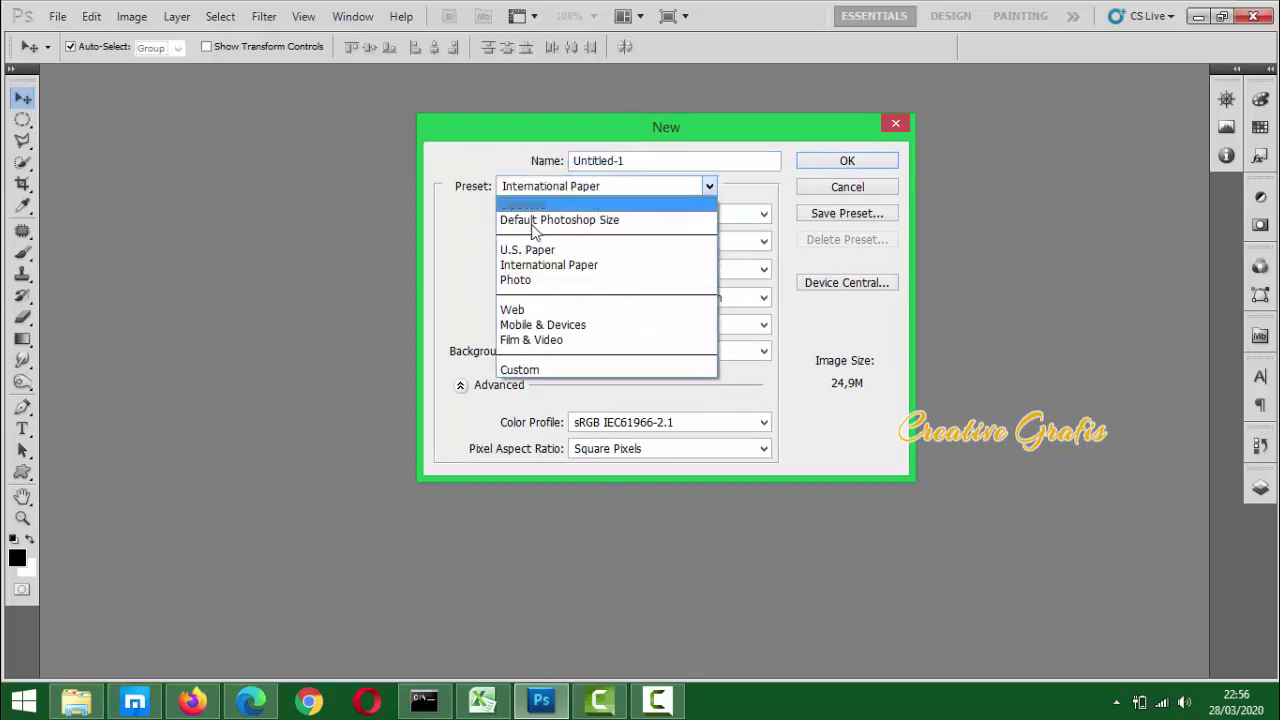
key("Up")
key("Up")
key("Up")
key("Up")
key("Up")
key("Up")
key("Up")
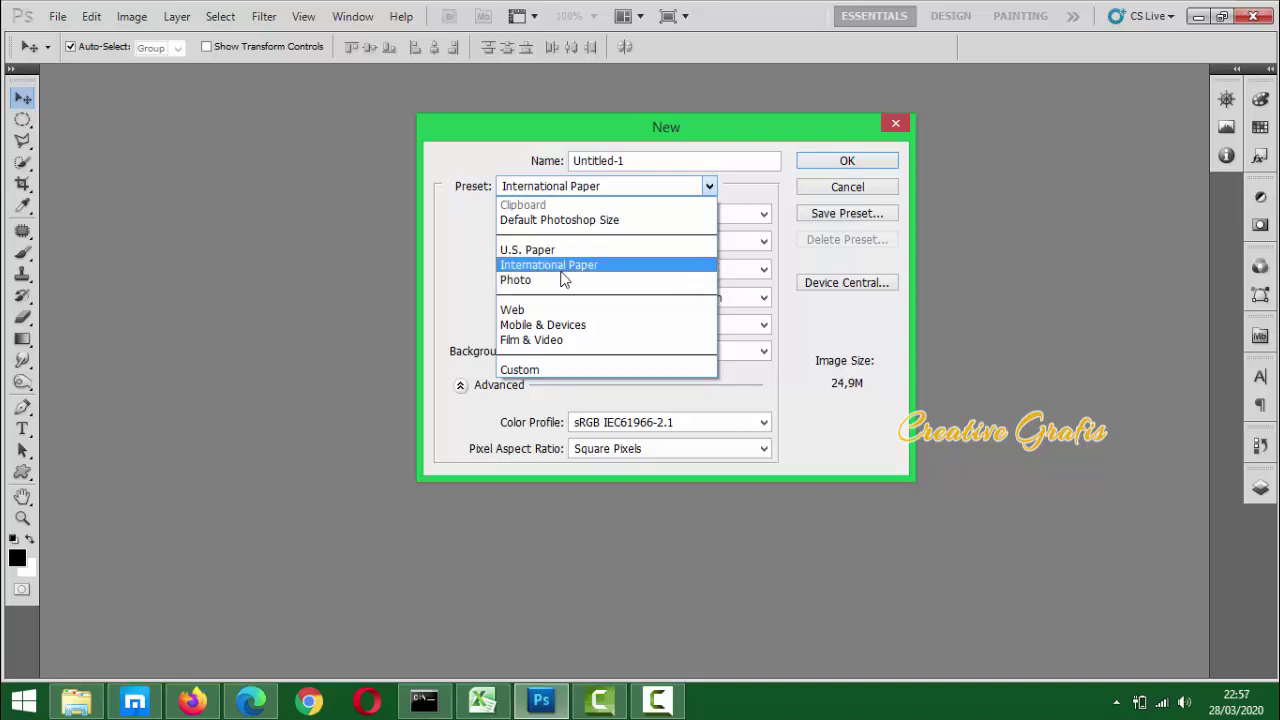
left_click(517, 281)
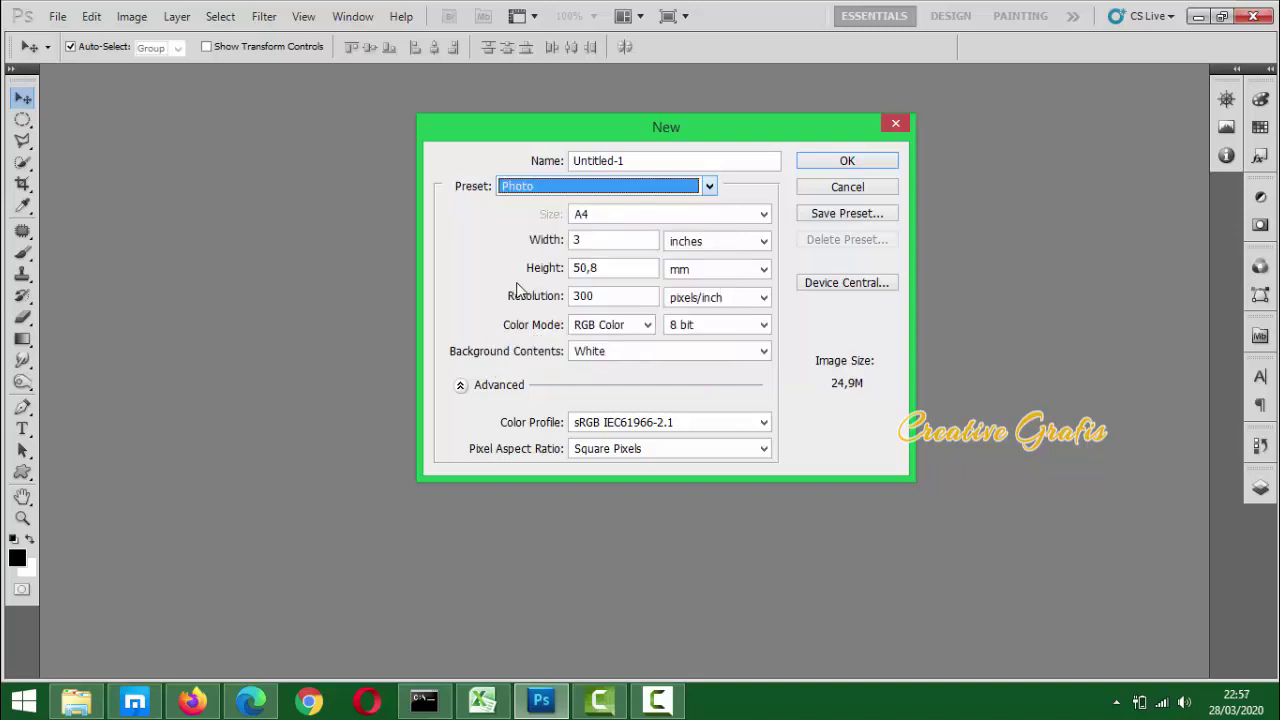
left_click(760, 216)
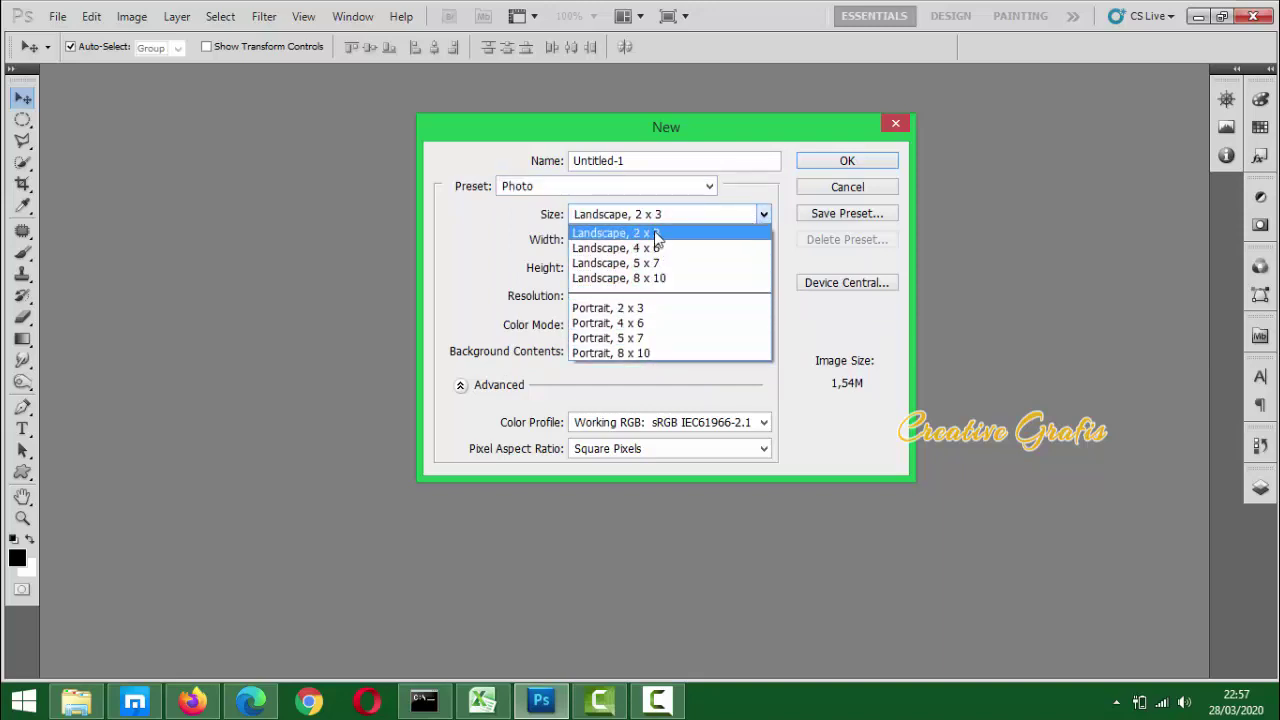
Set the new document's preset to International Paper and keep the A4 size
left_click(708, 188)
left_click(708, 188)
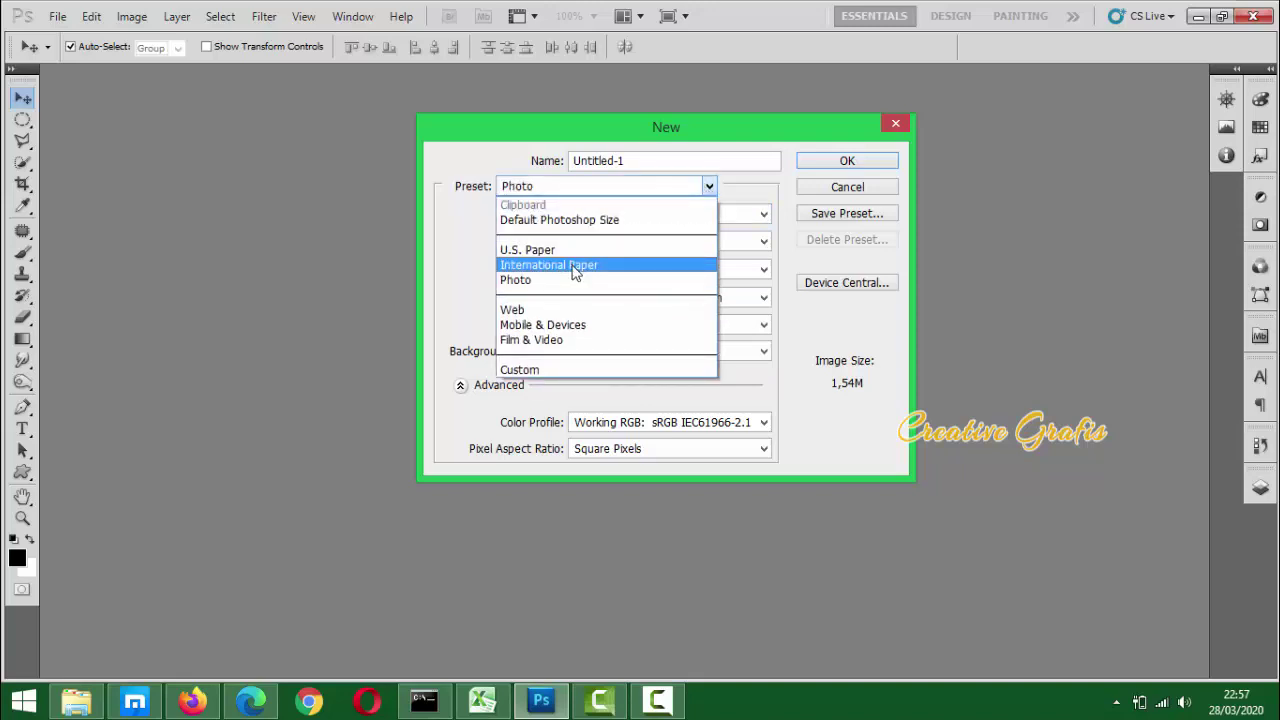
left_click(574, 266)
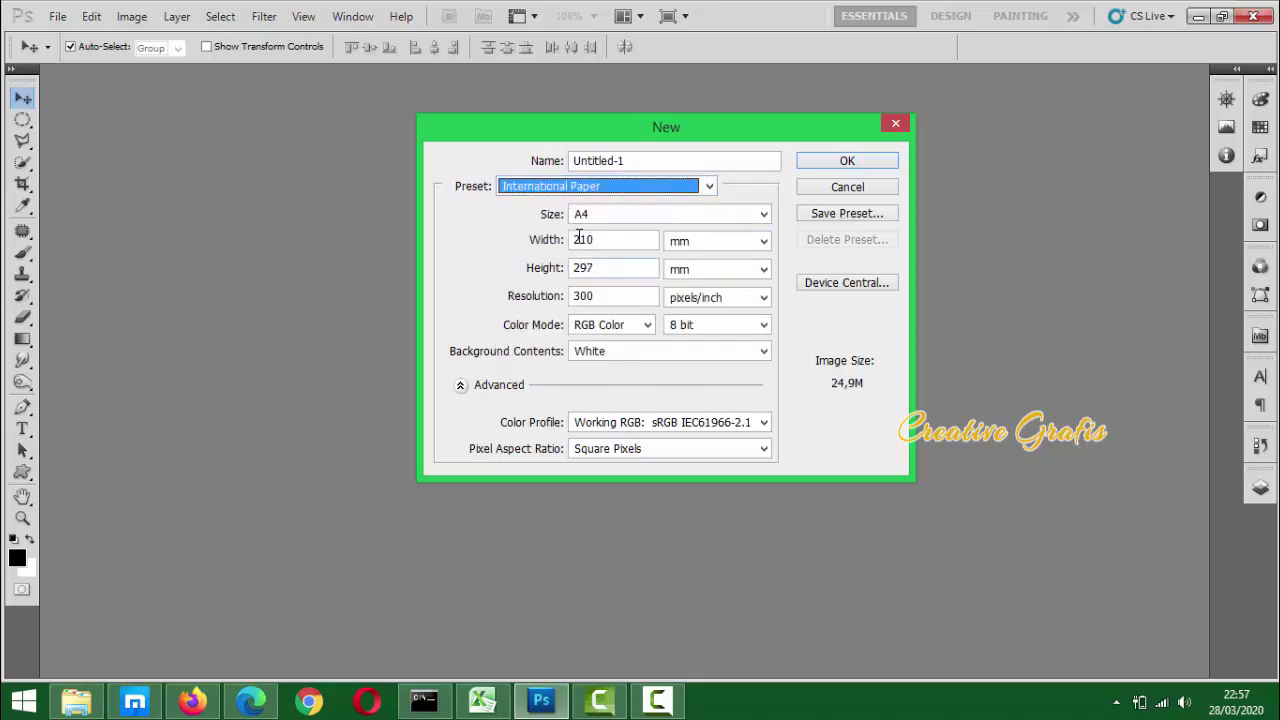
left_click(663, 220)
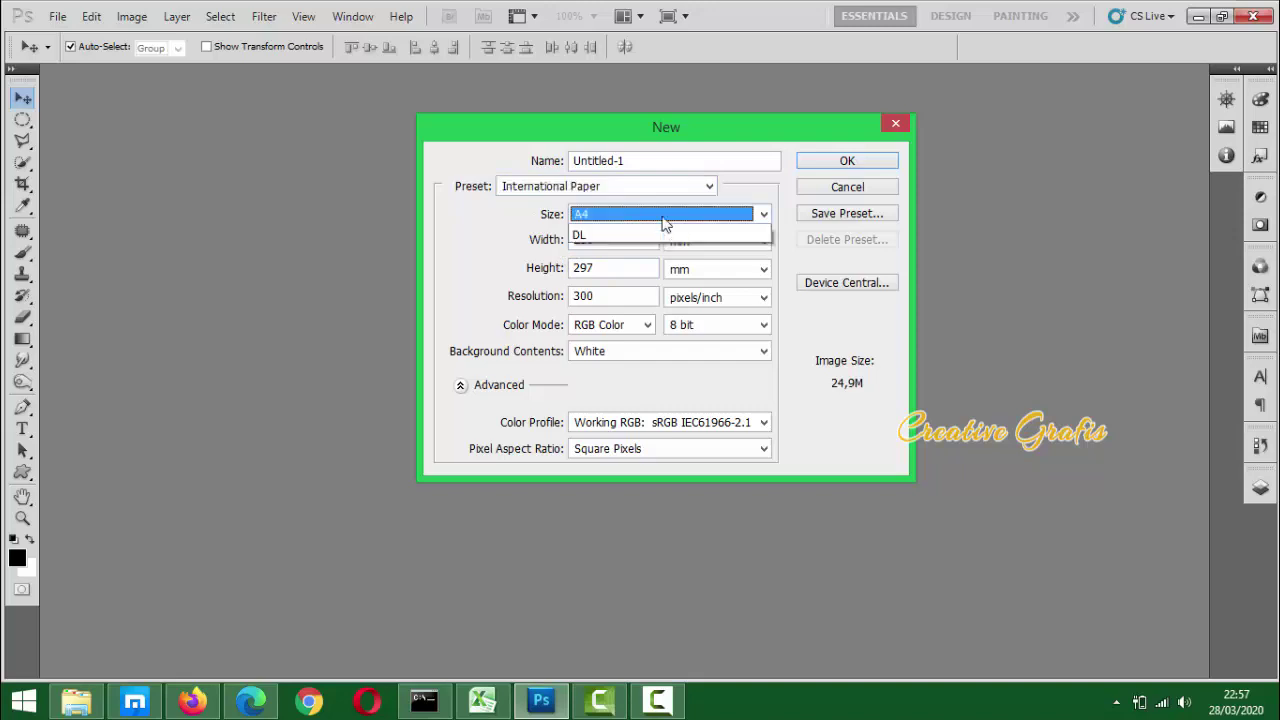
left_click(464, 238)
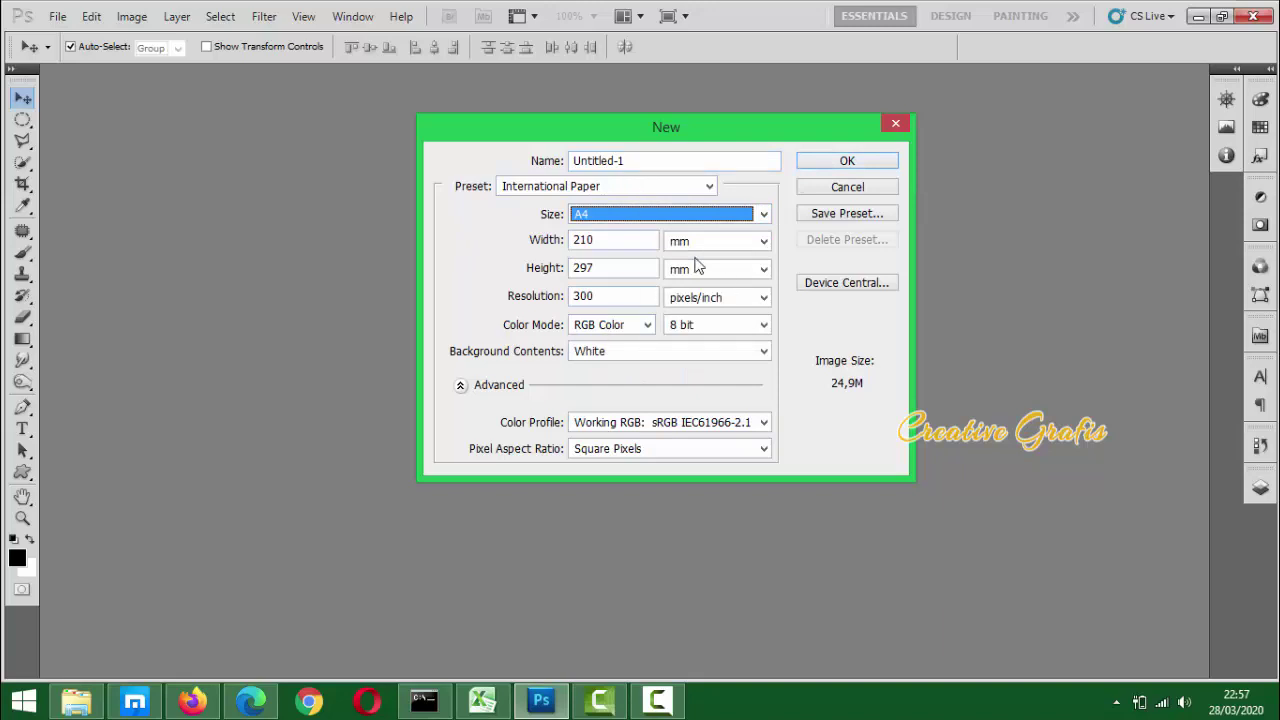
Name the new document Belajar PS 1 and create it
double_click(650, 157)
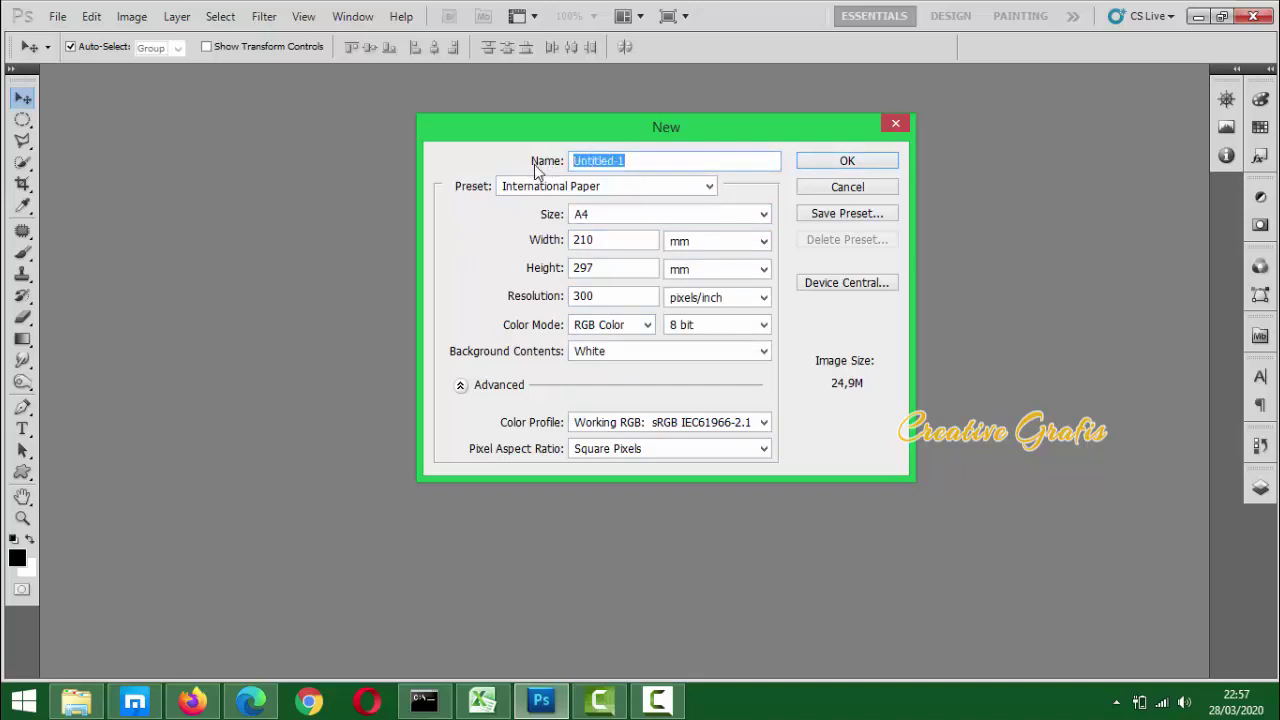
type("Beaa")
key("BackSpace")
key("BackSpace")
type("lajar PS 1")
left_click(850, 162)
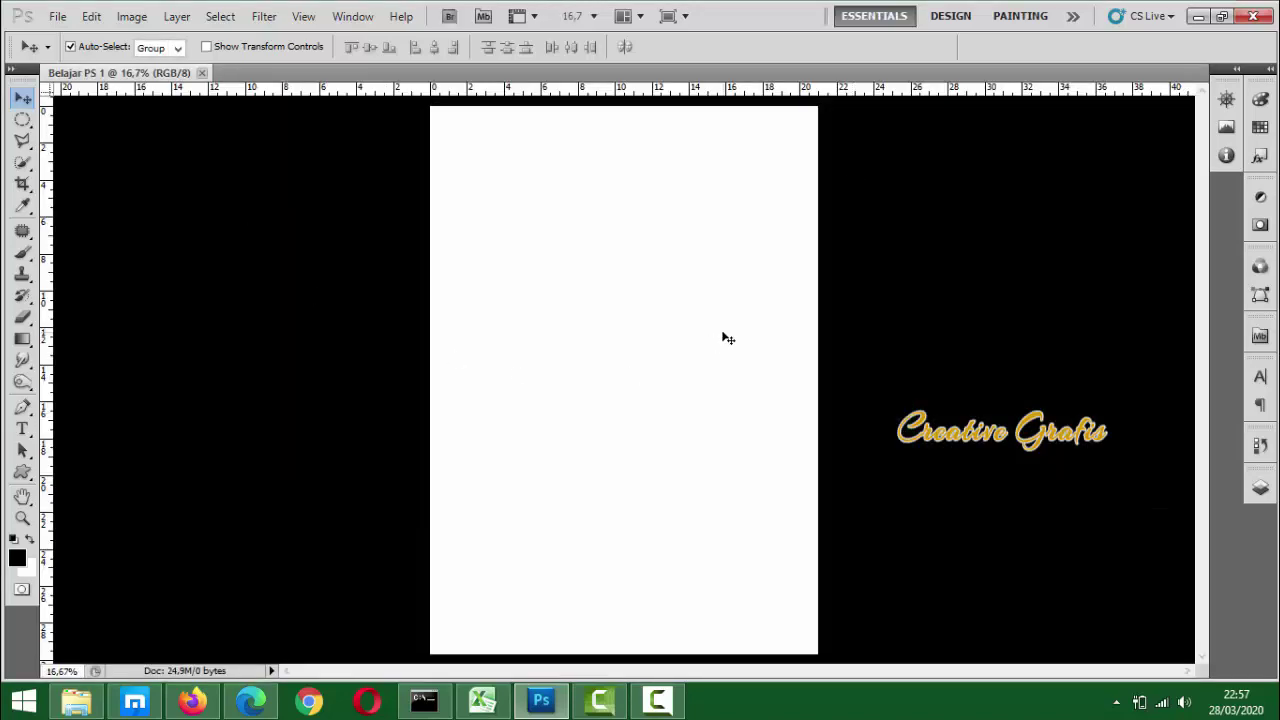
scroll(723, 337, "up", 2)
scroll(643, 396, "down", 2)
scroll(643, 396, "up", 2)
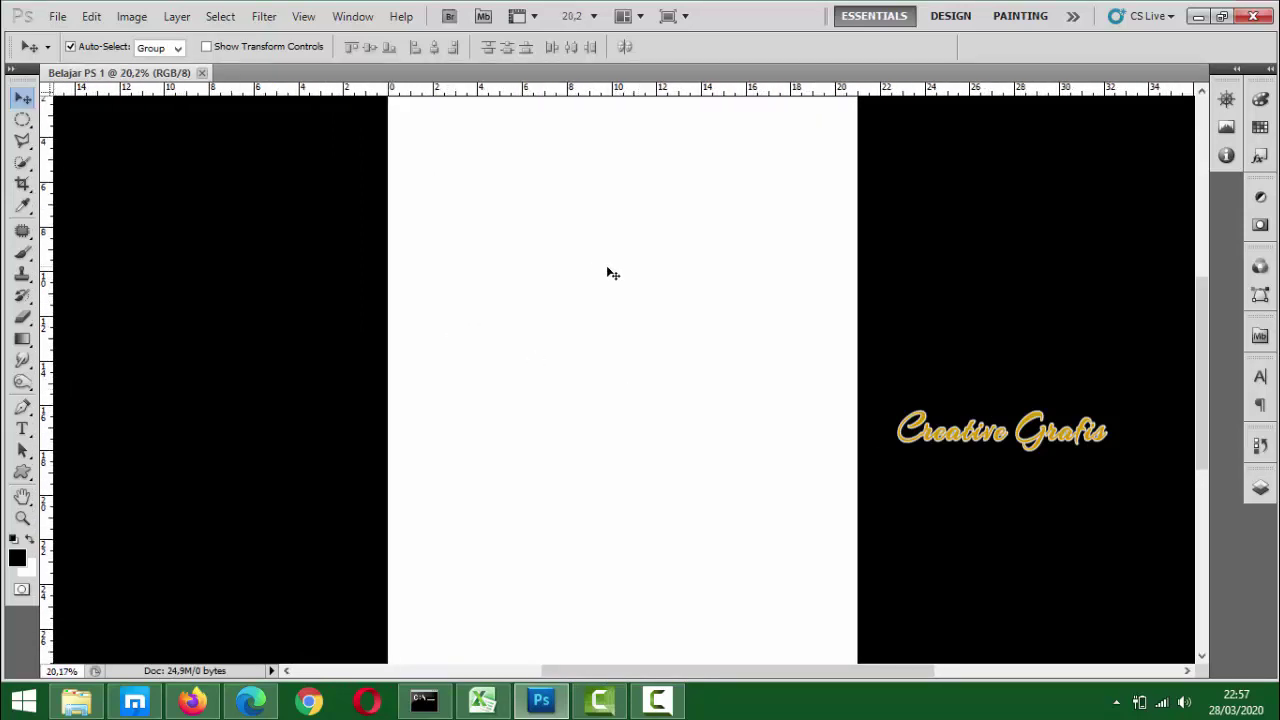
scroll(620, 289, "up", 8)
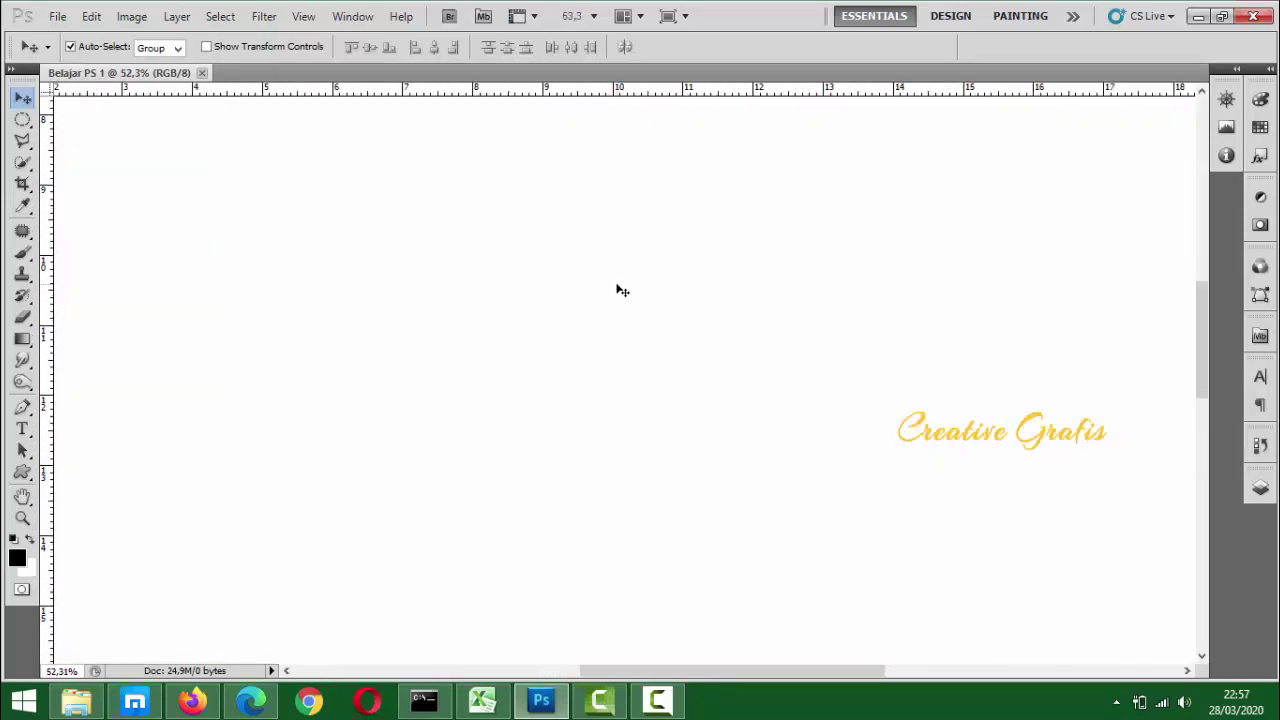
scroll(622, 291, "down", 1)
scroll(622, 291, "down", 1)
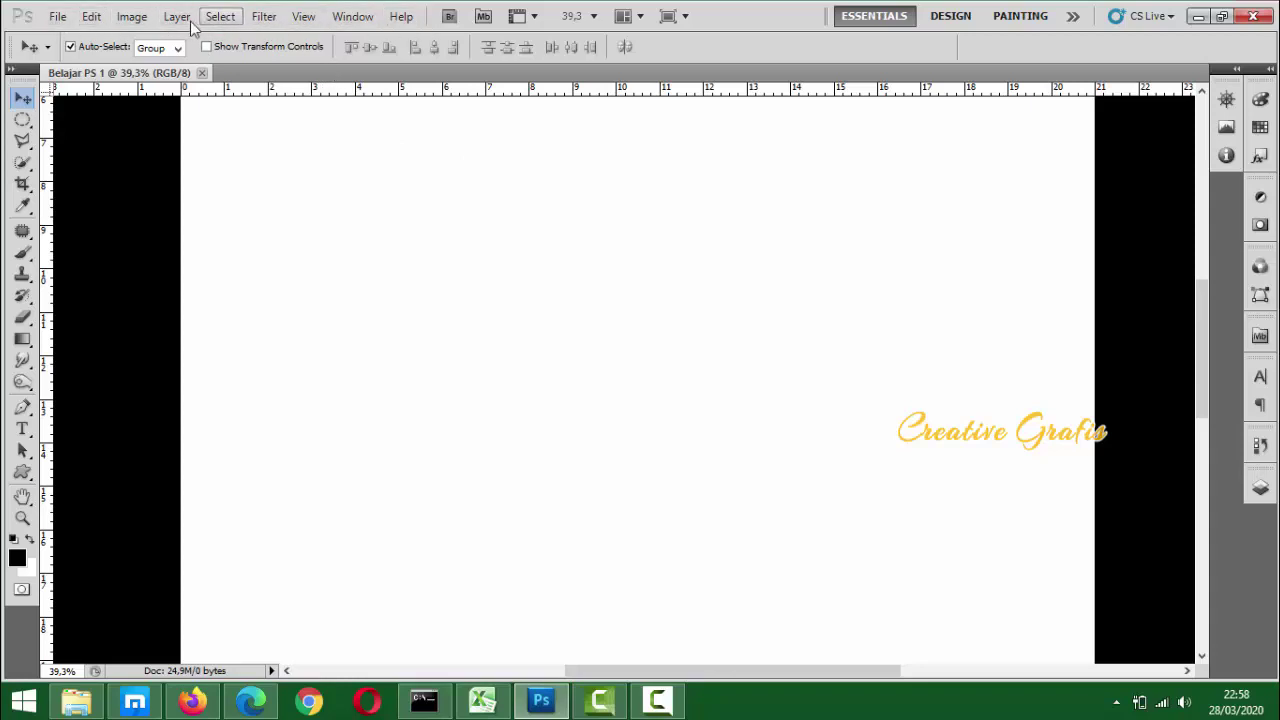
Examine the available file commands, including the import options, and the editing commands down to keyboard shortcuts and preferences
left_click(56, 16)
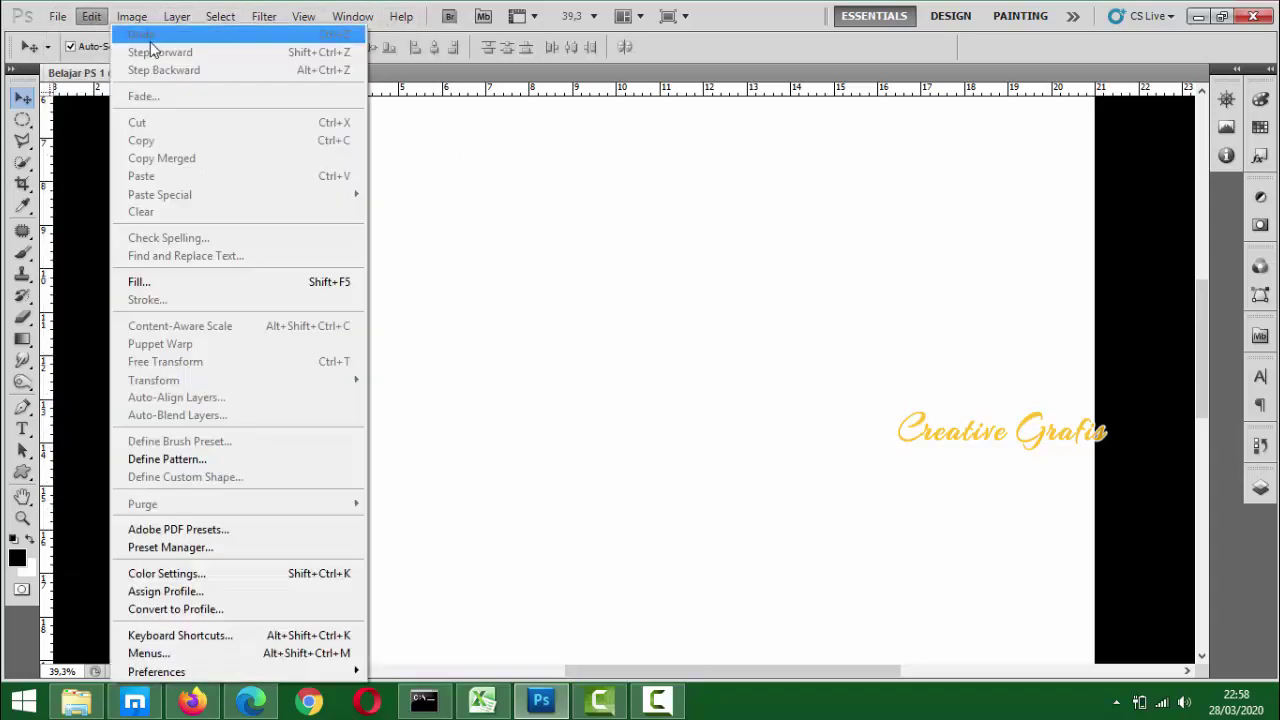
mouse_move(58, 18)
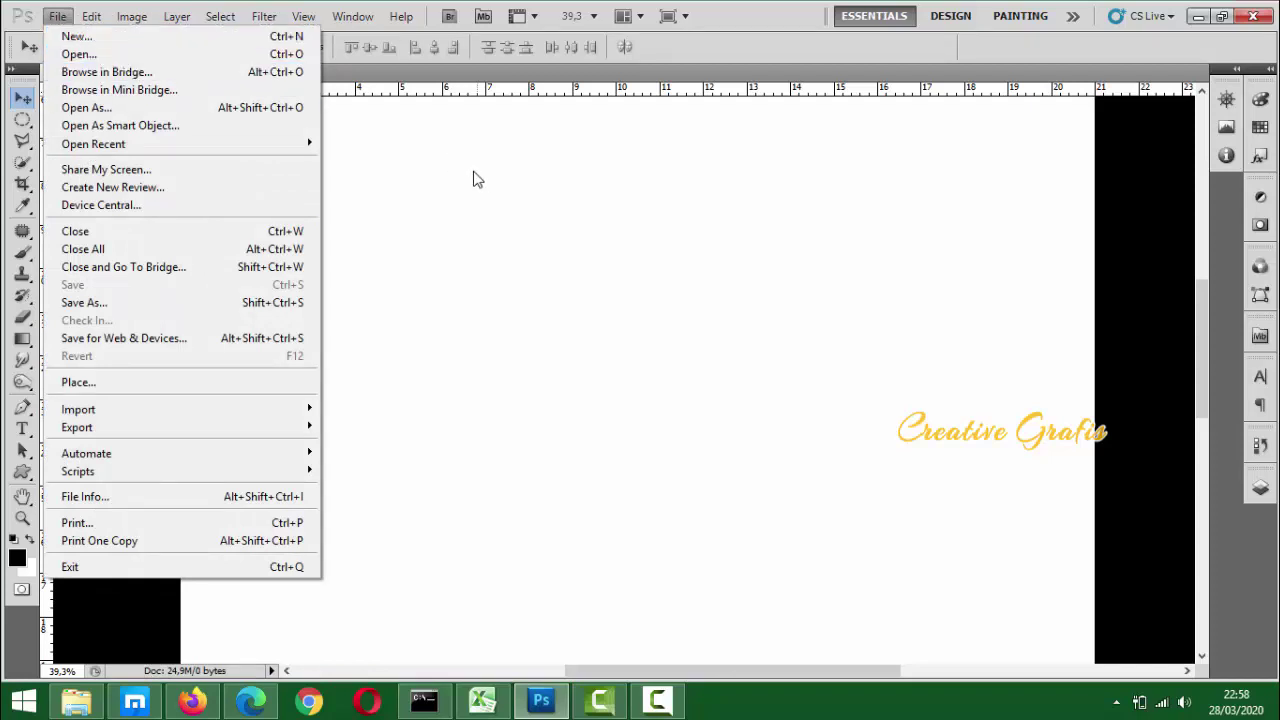
left_click(461, 226)
left_click(57, 16)
mouse_move(143, 420)
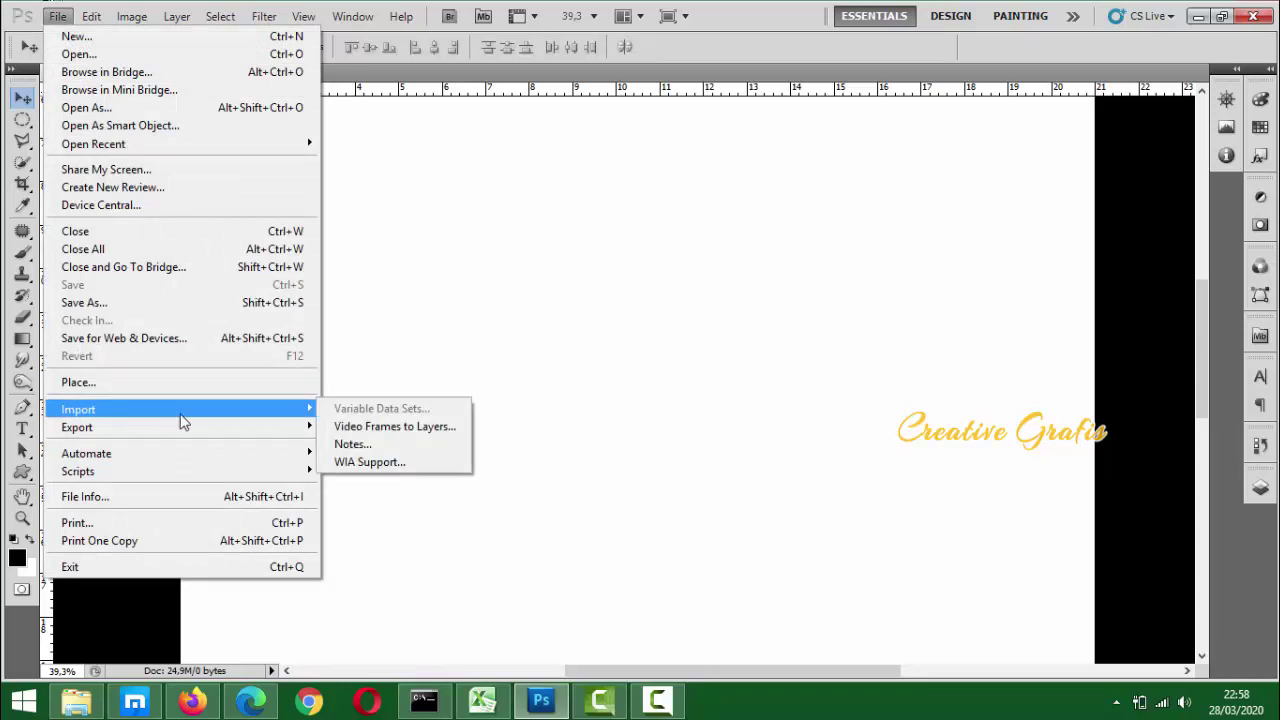
left_click(382, 372)
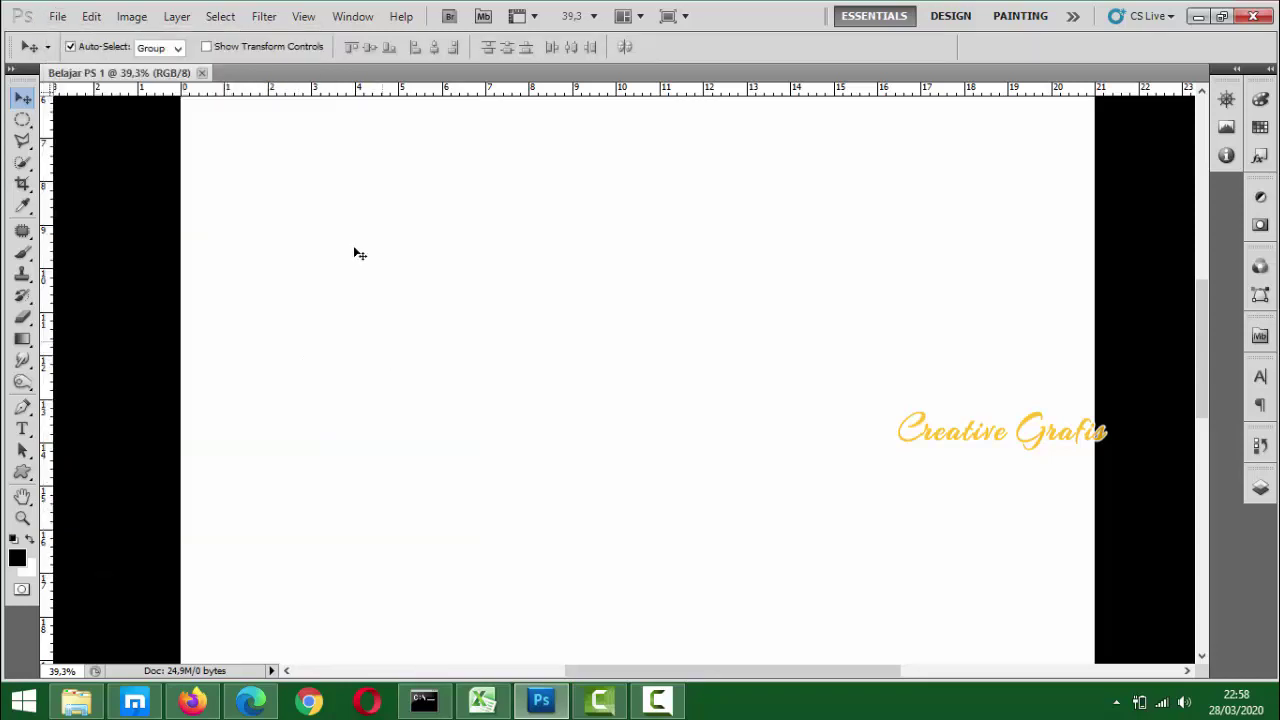
left_click(91, 16)
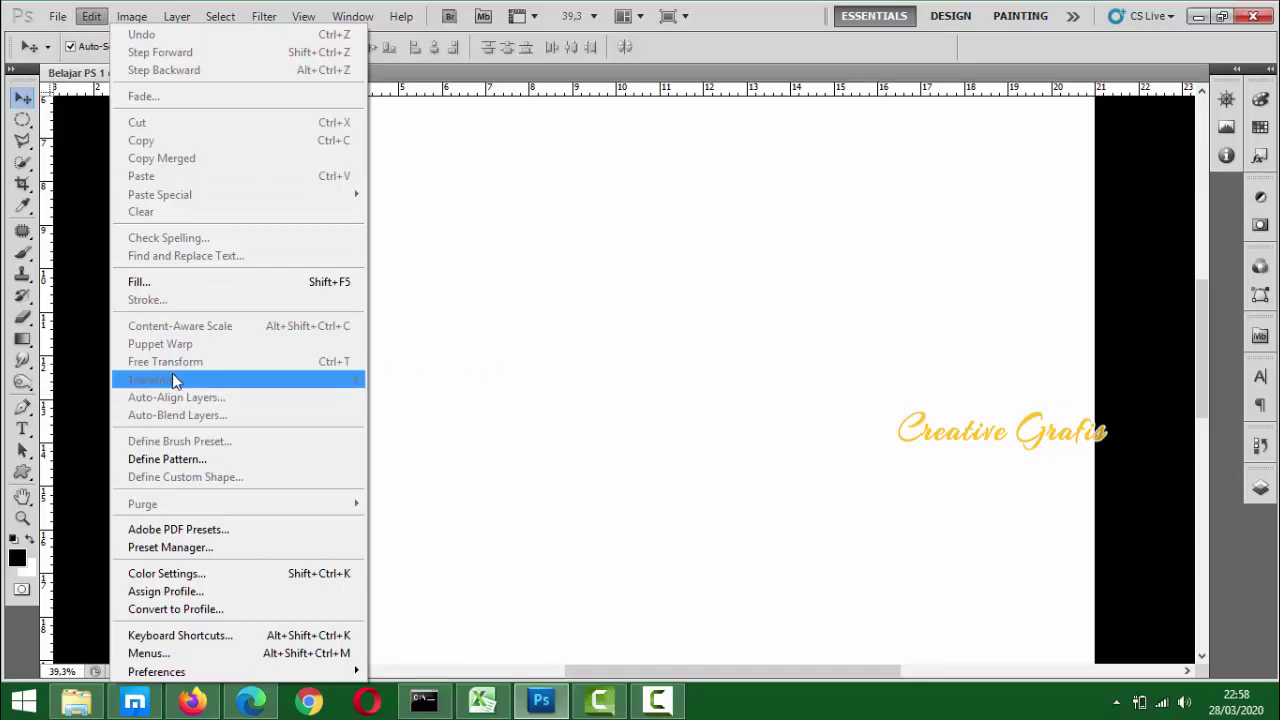
left_click(517, 371)
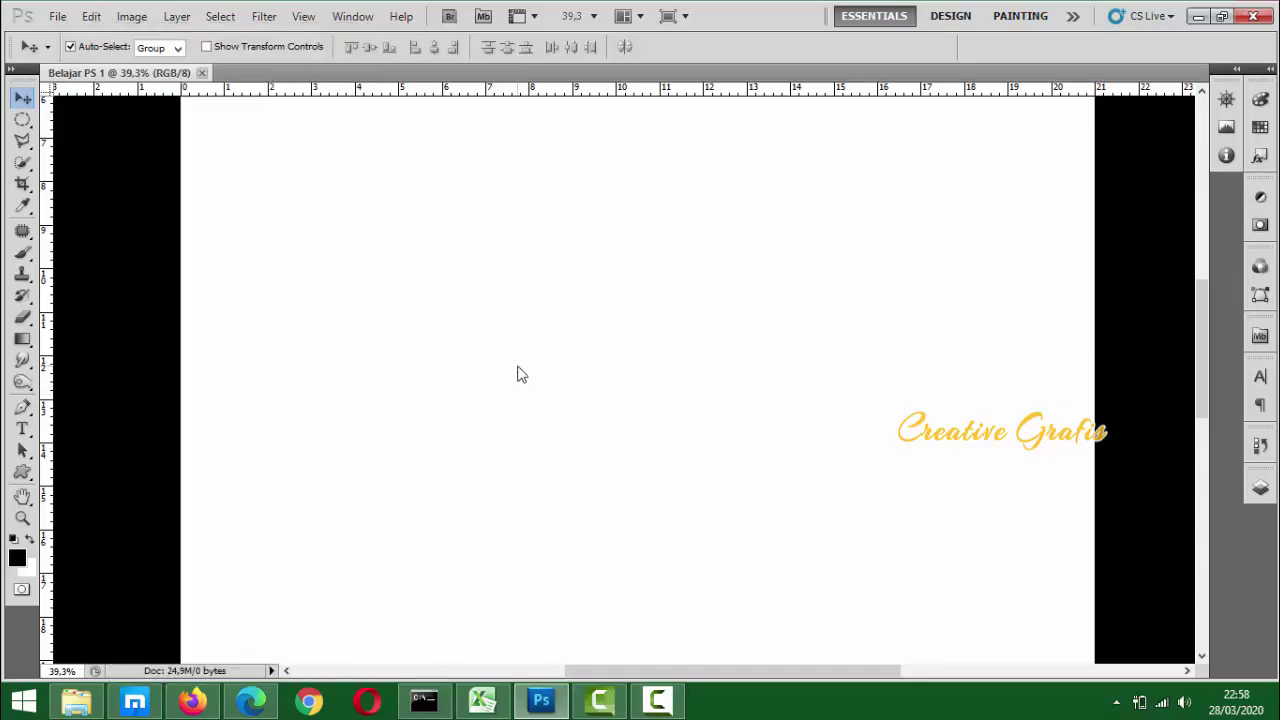
left_click(131, 16)
mouse_move(89, 19)
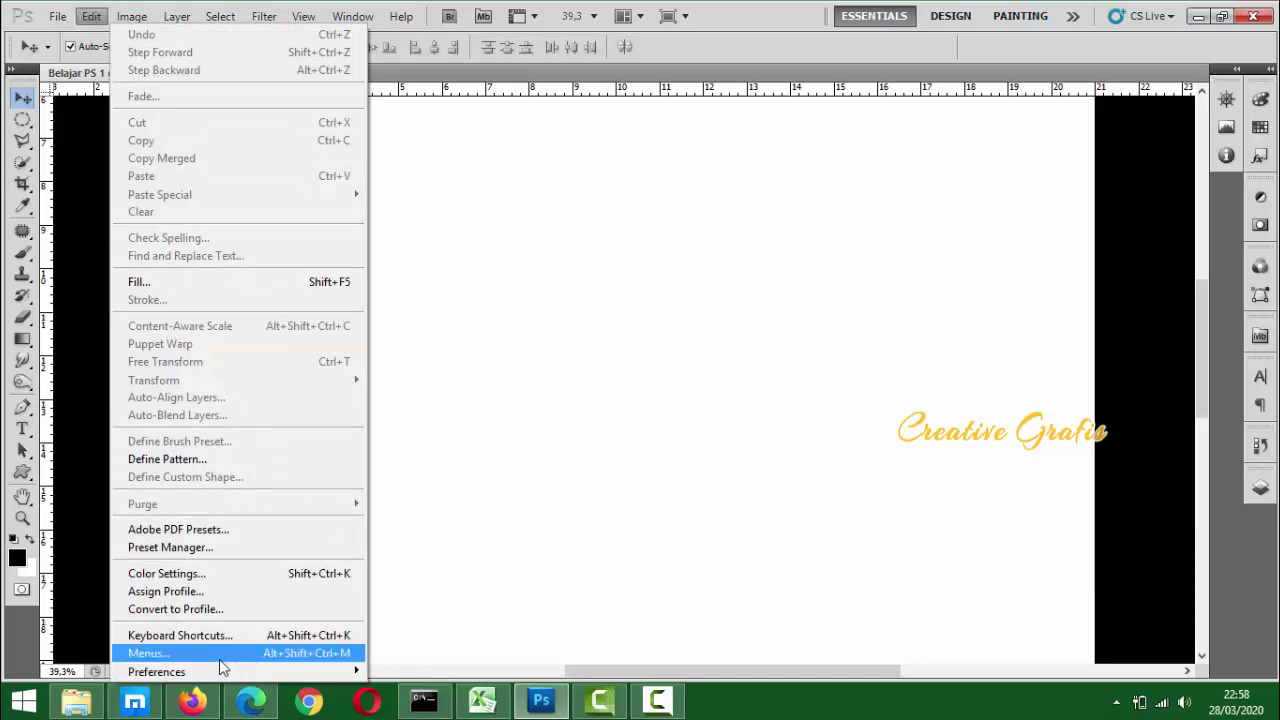
mouse_move(215, 671)
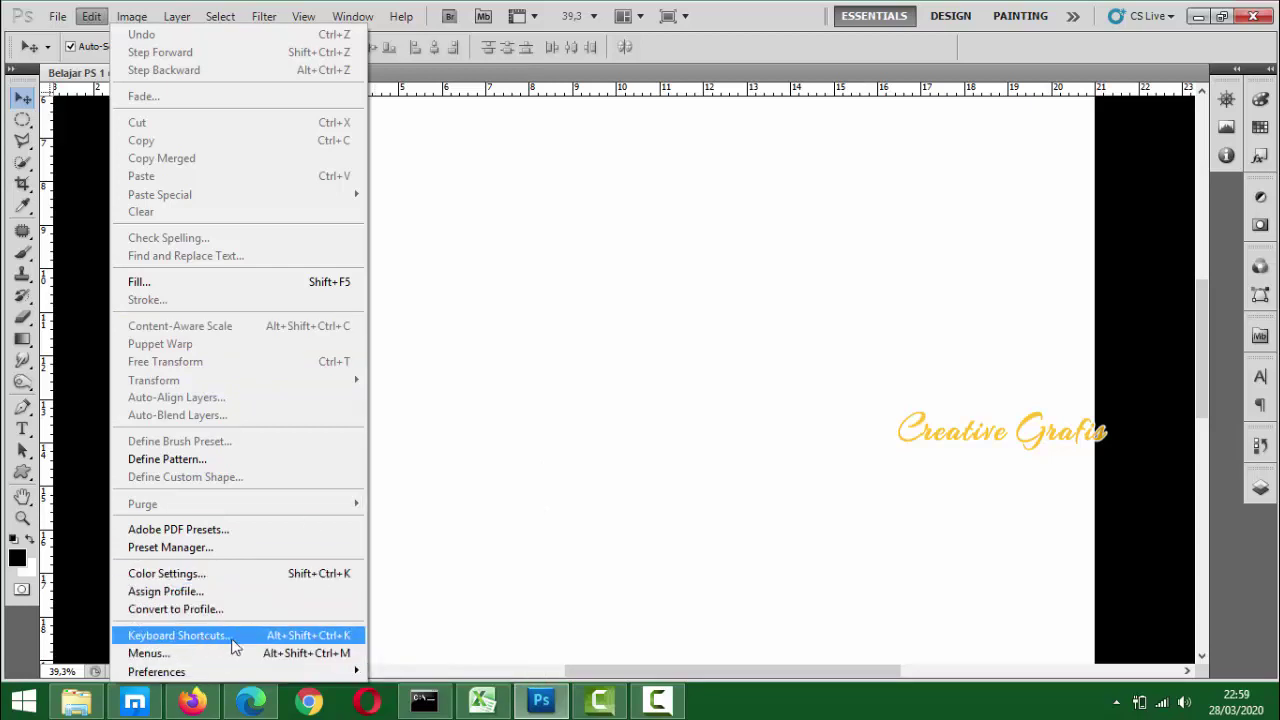
left_click(380, 365)
Examine the image commands, including colour modes, adjustments and image rotation, followed by the layer and selection commands
left_click(133, 18)
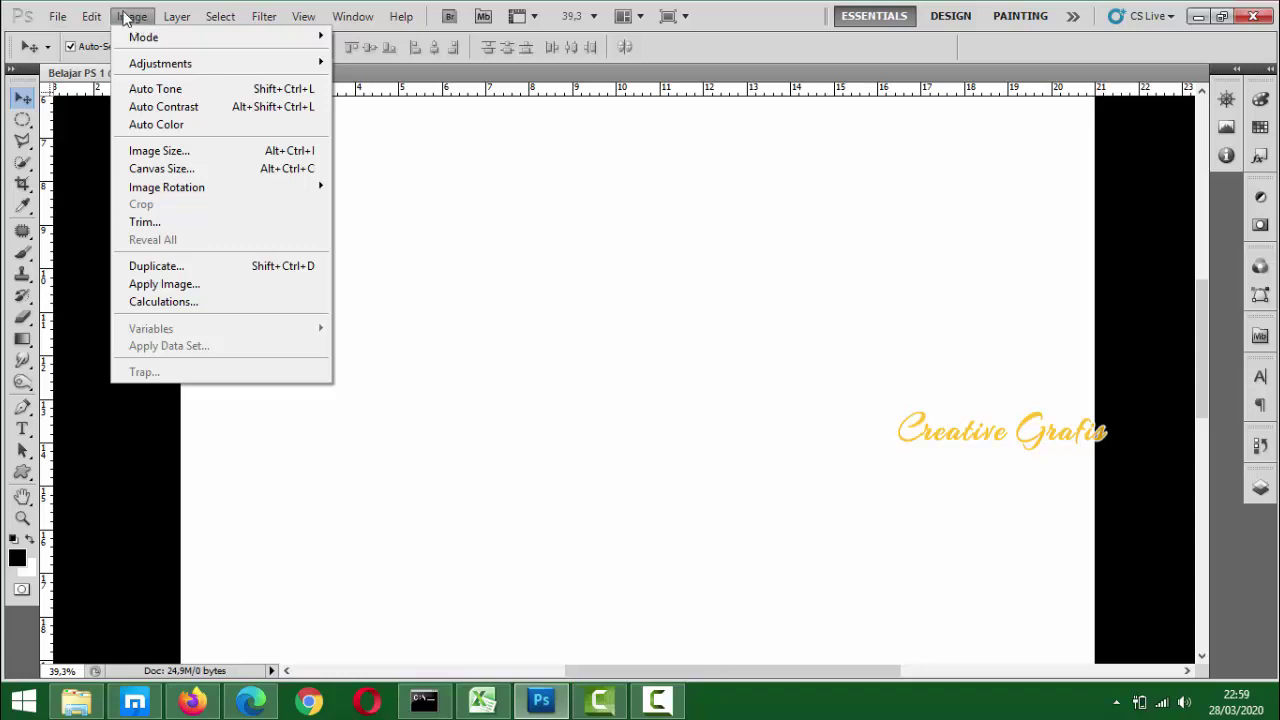
mouse_move(184, 40)
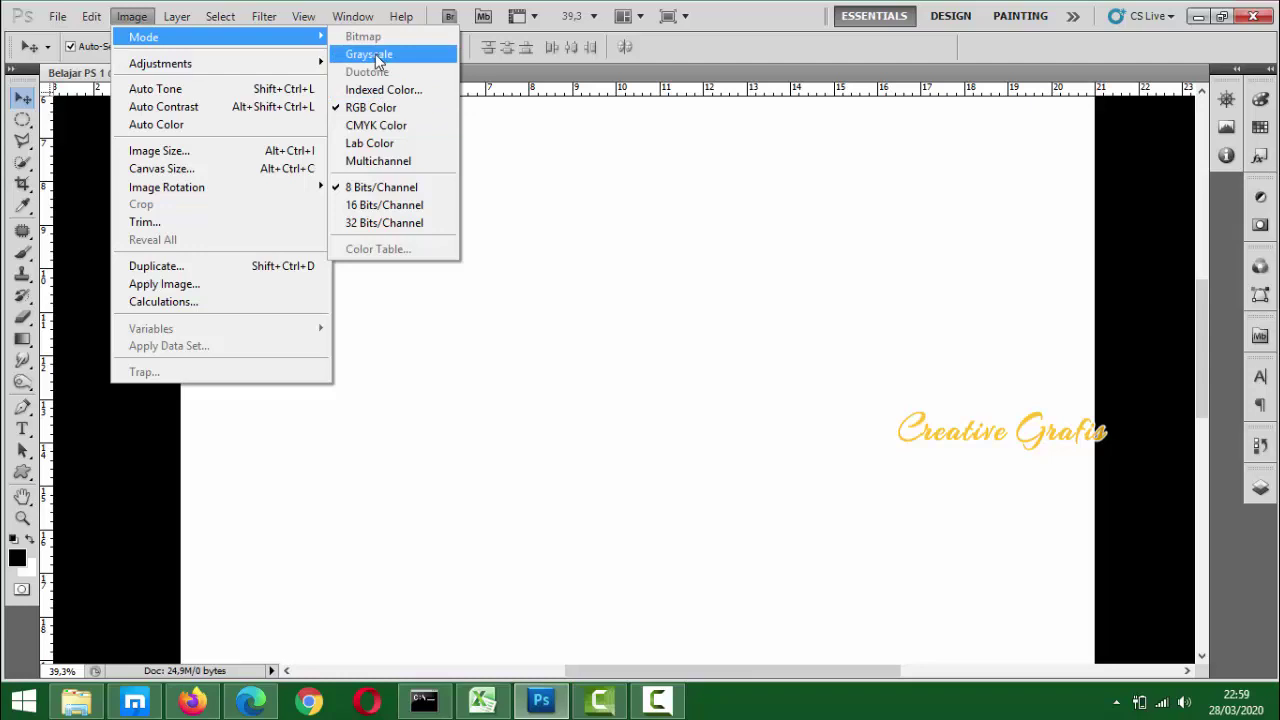
mouse_move(277, 66)
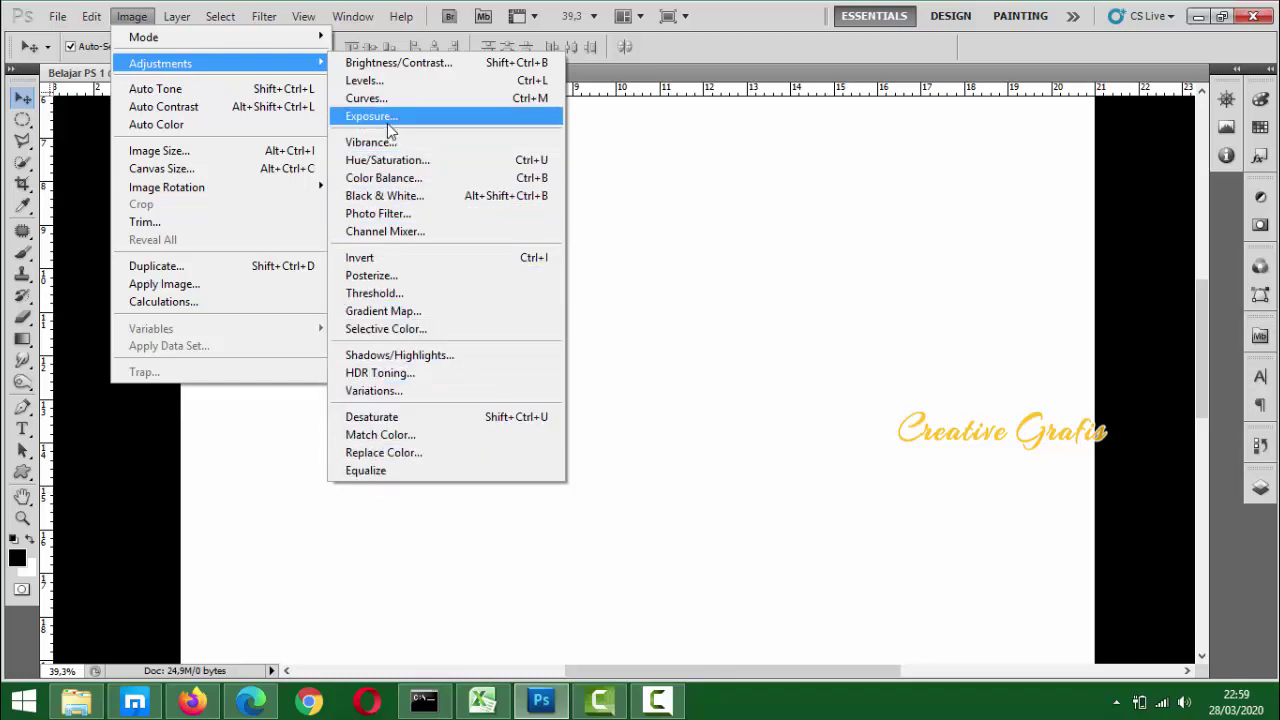
mouse_move(235, 193)
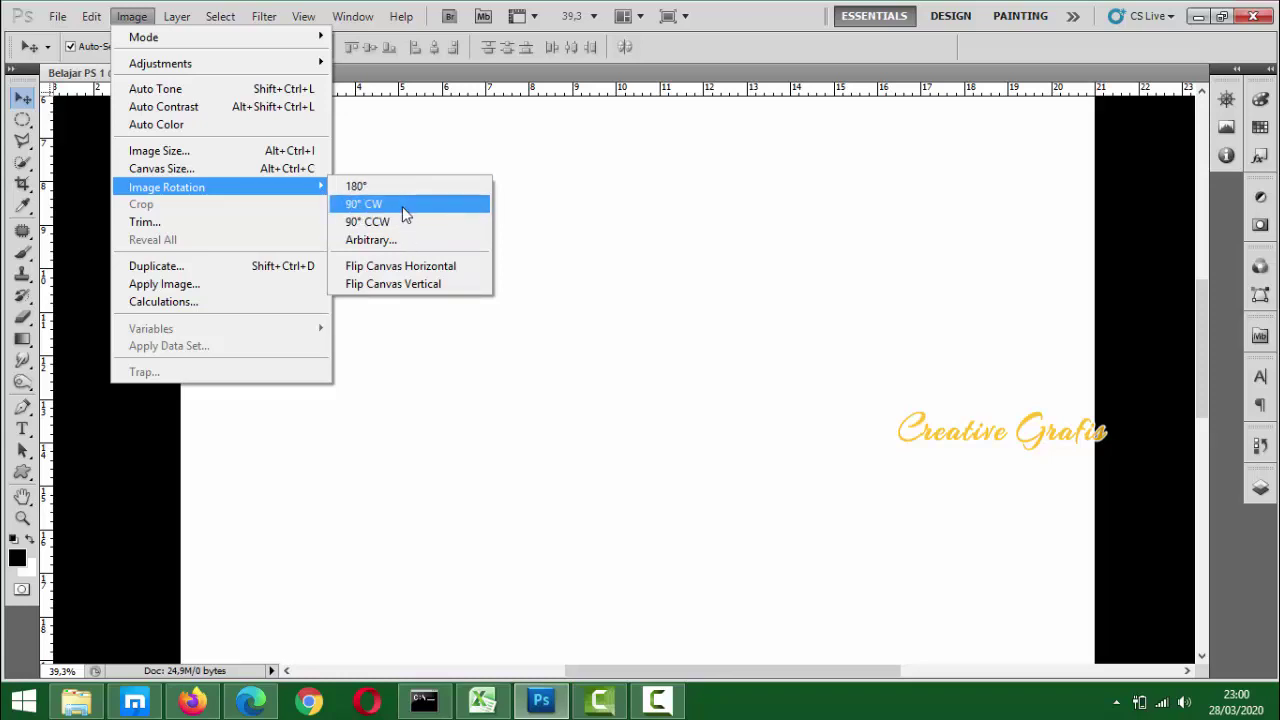
mouse_move(177, 16)
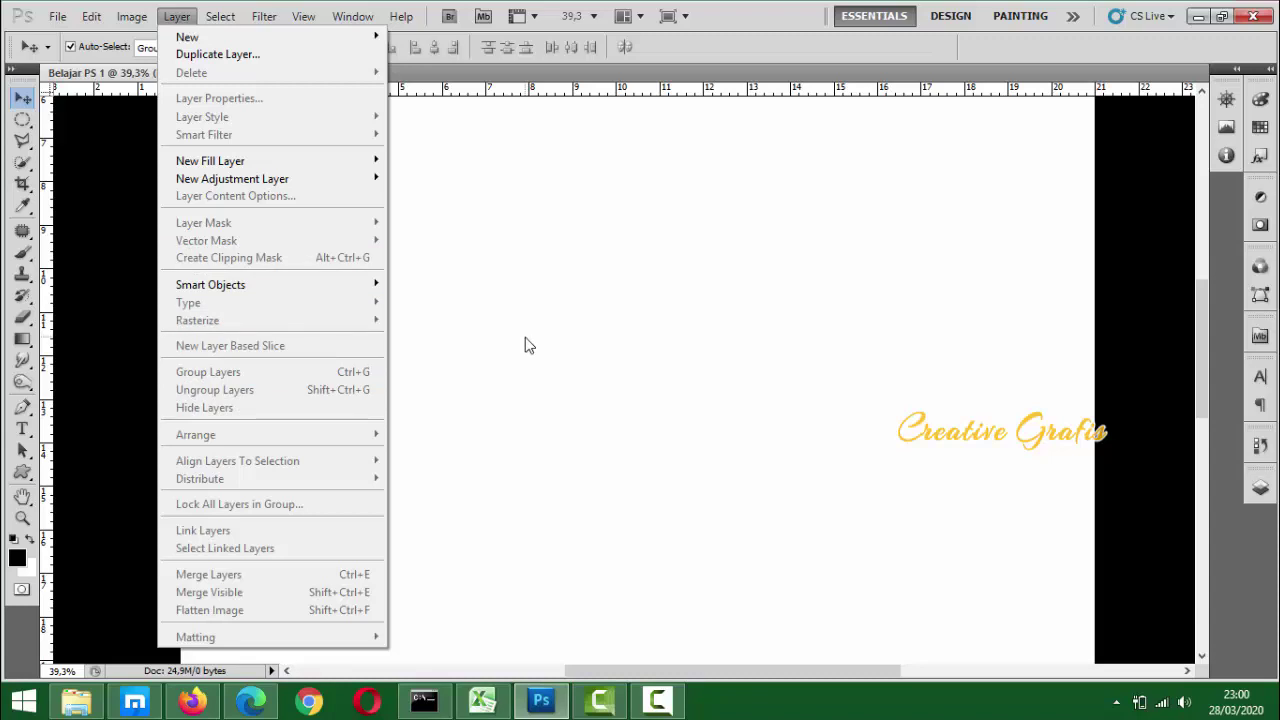
mouse_move(220, 16)
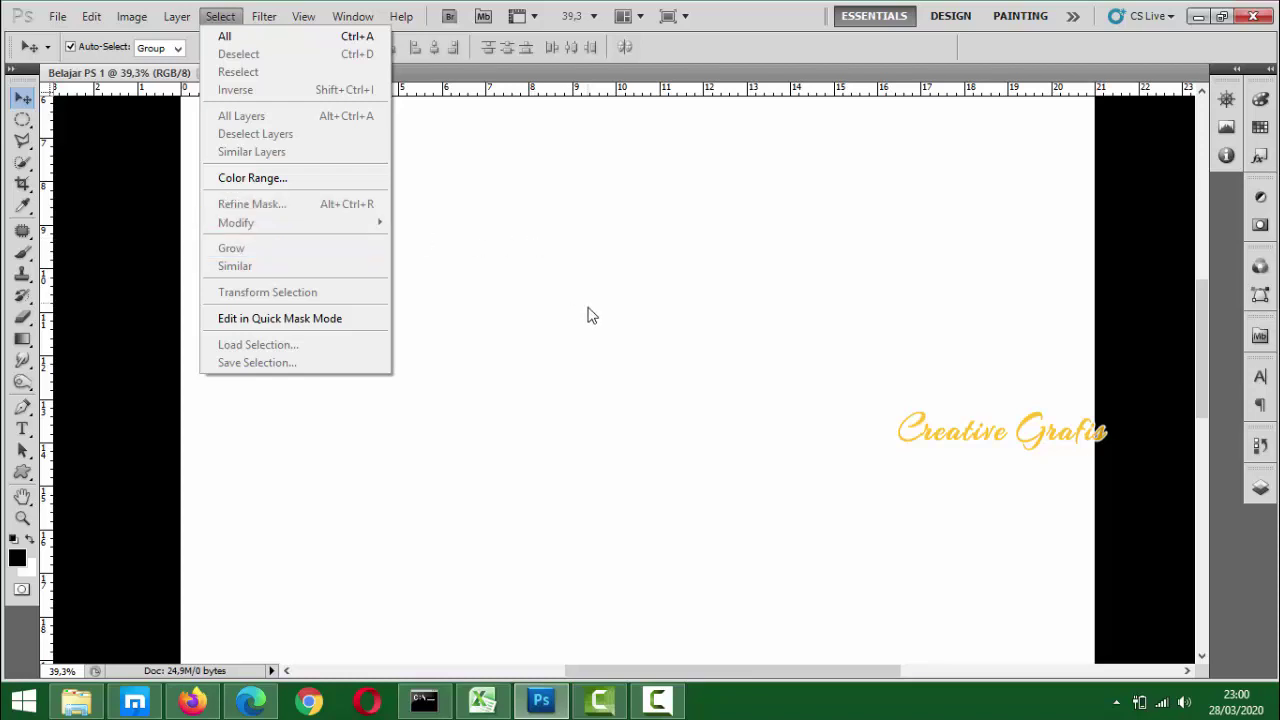
Examine the available filter categories, including the Blur, Noise and Render filters
mouse_move(279, 18)
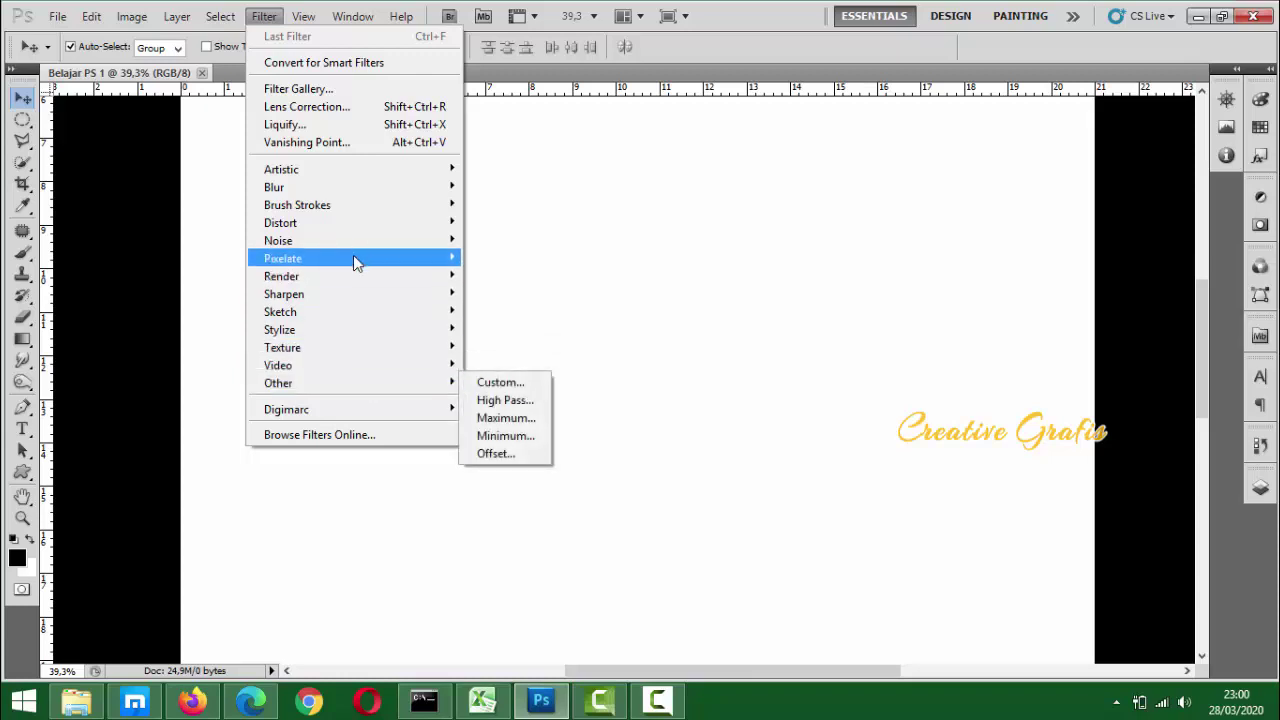
mouse_move(366, 194)
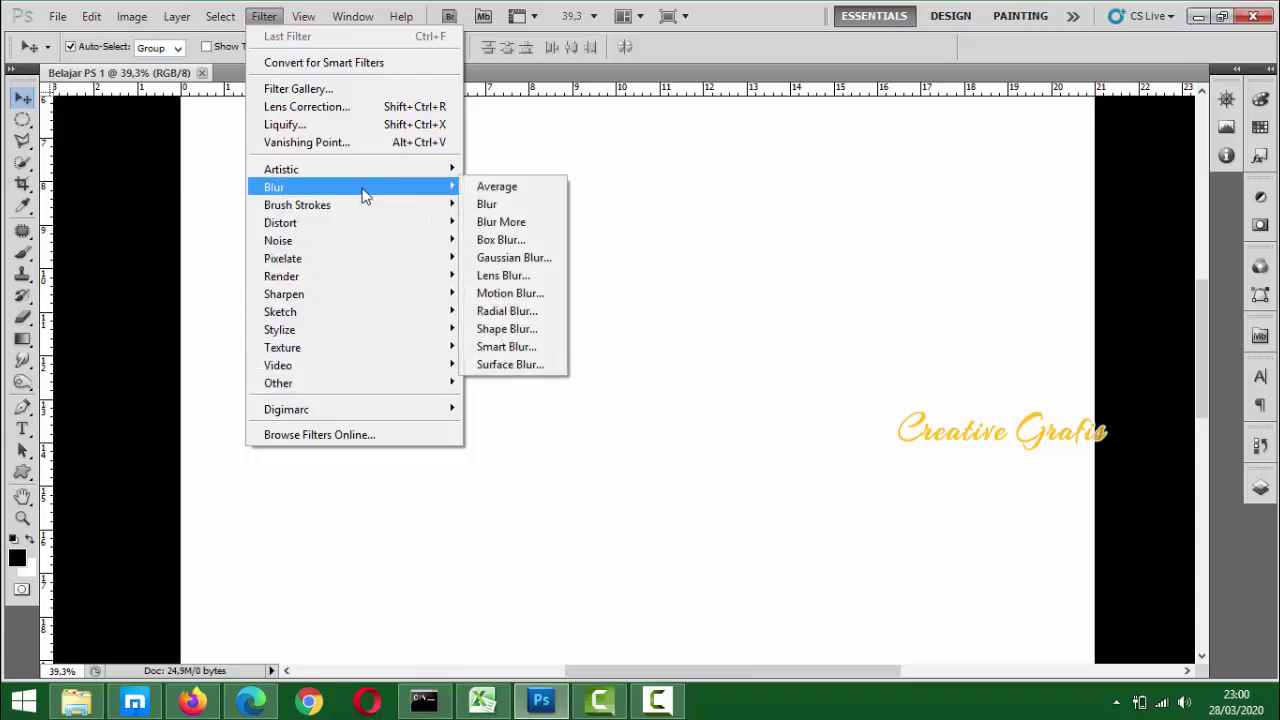
mouse_move(366, 230)
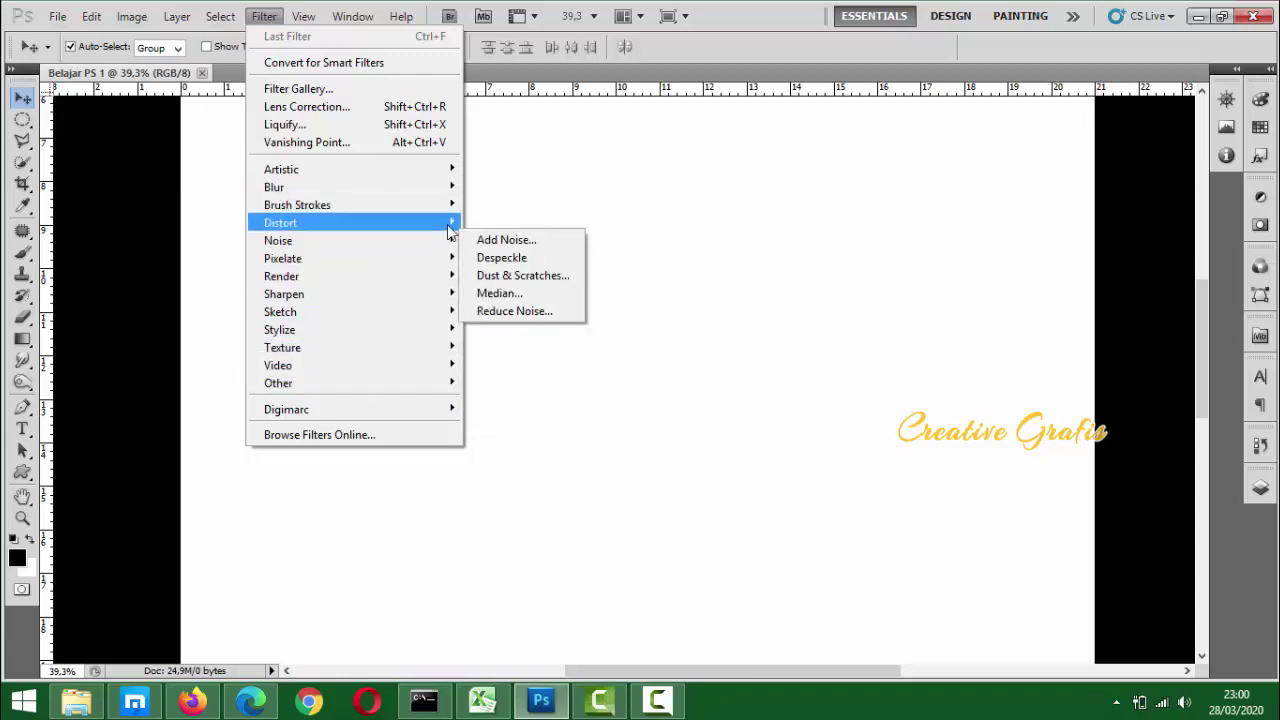
mouse_move(457, 250)
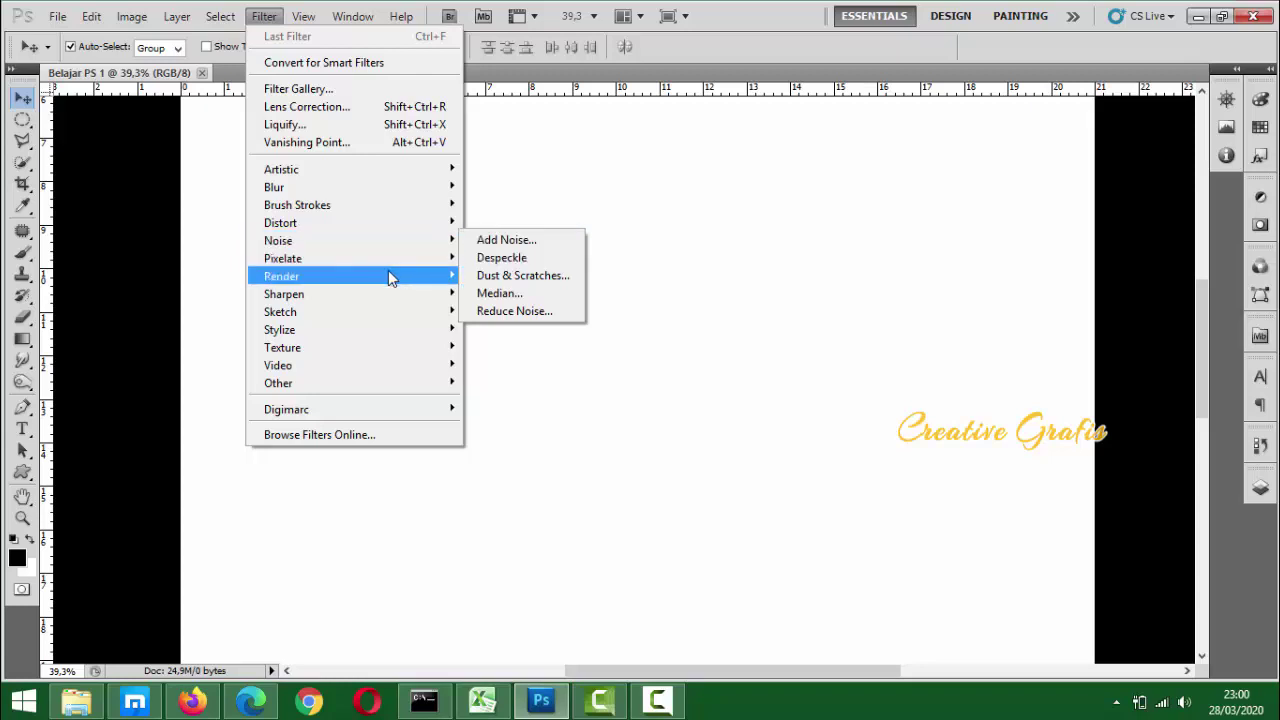
mouse_move(449, 285)
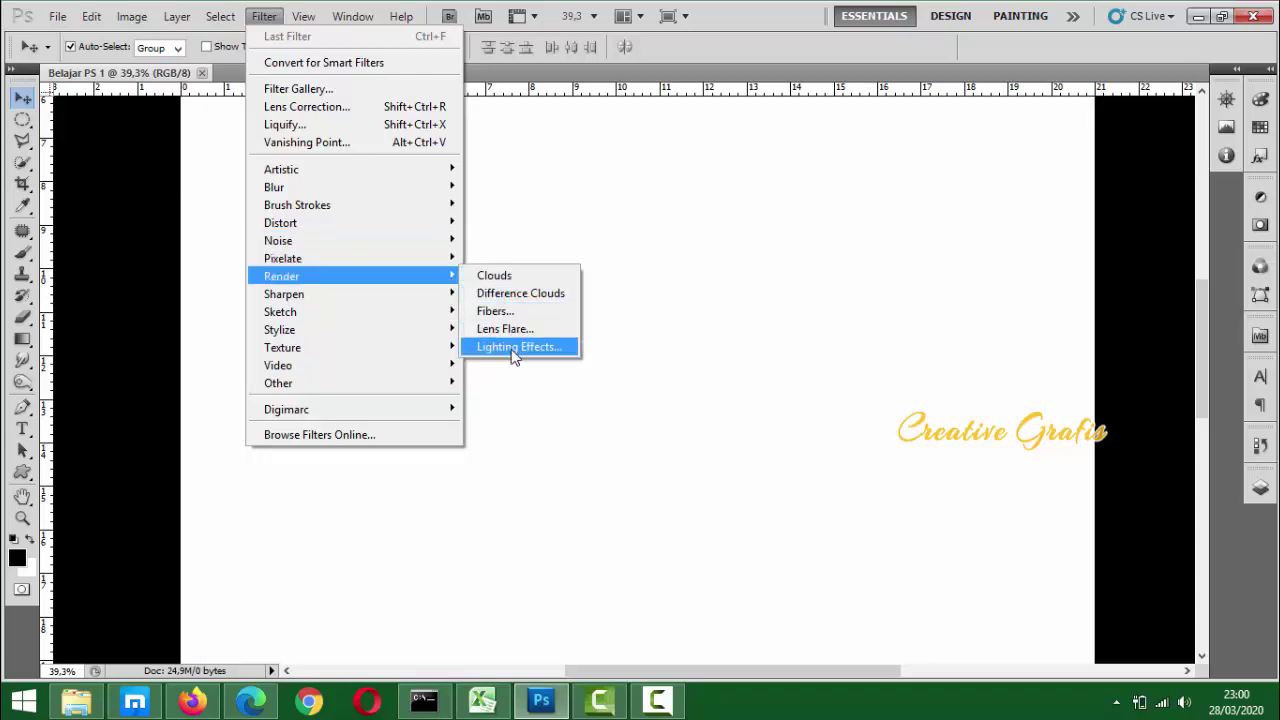
left_click(366, 14)
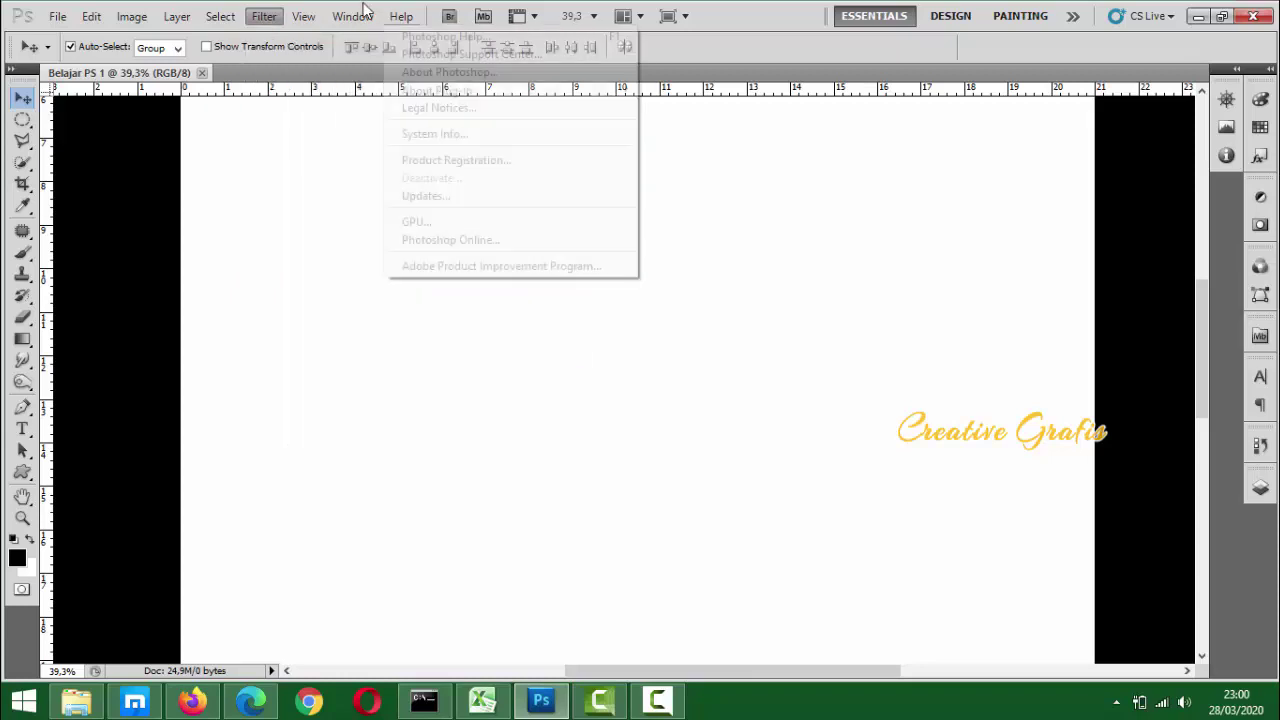
Review the list of available panels, show the History panel and collapse it again
left_click(345, 17)
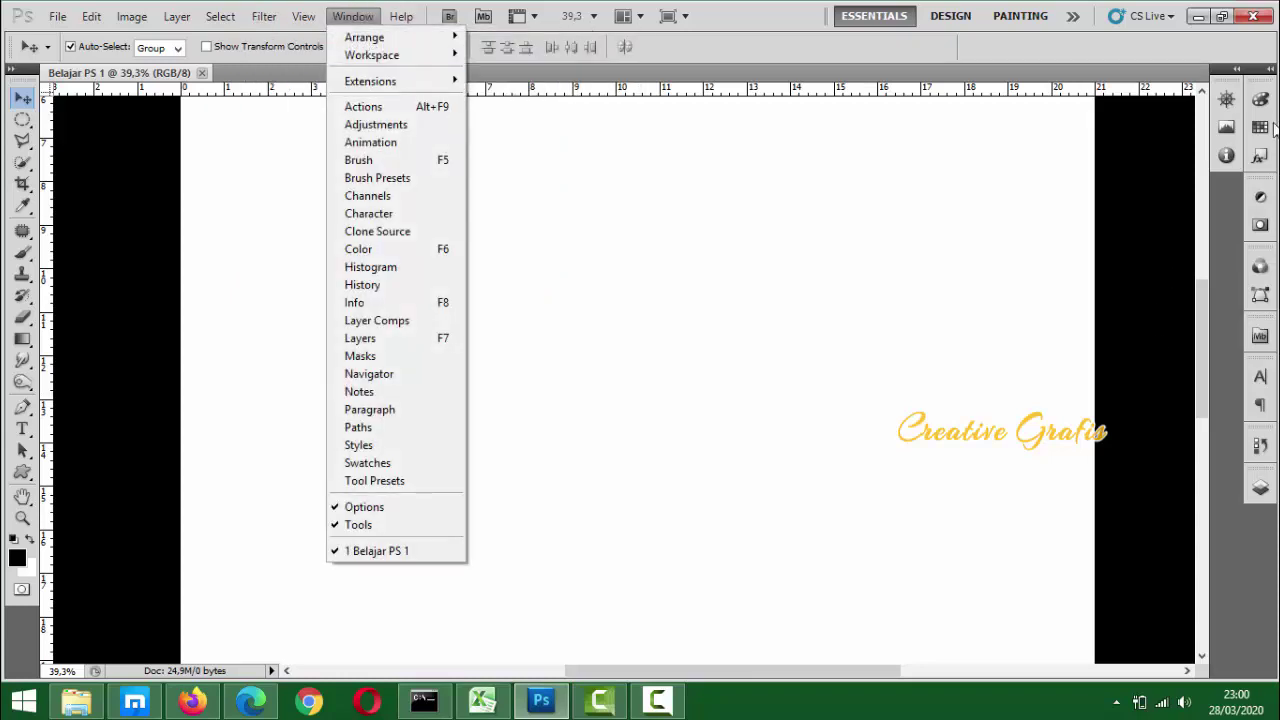
left_click(903, 349)
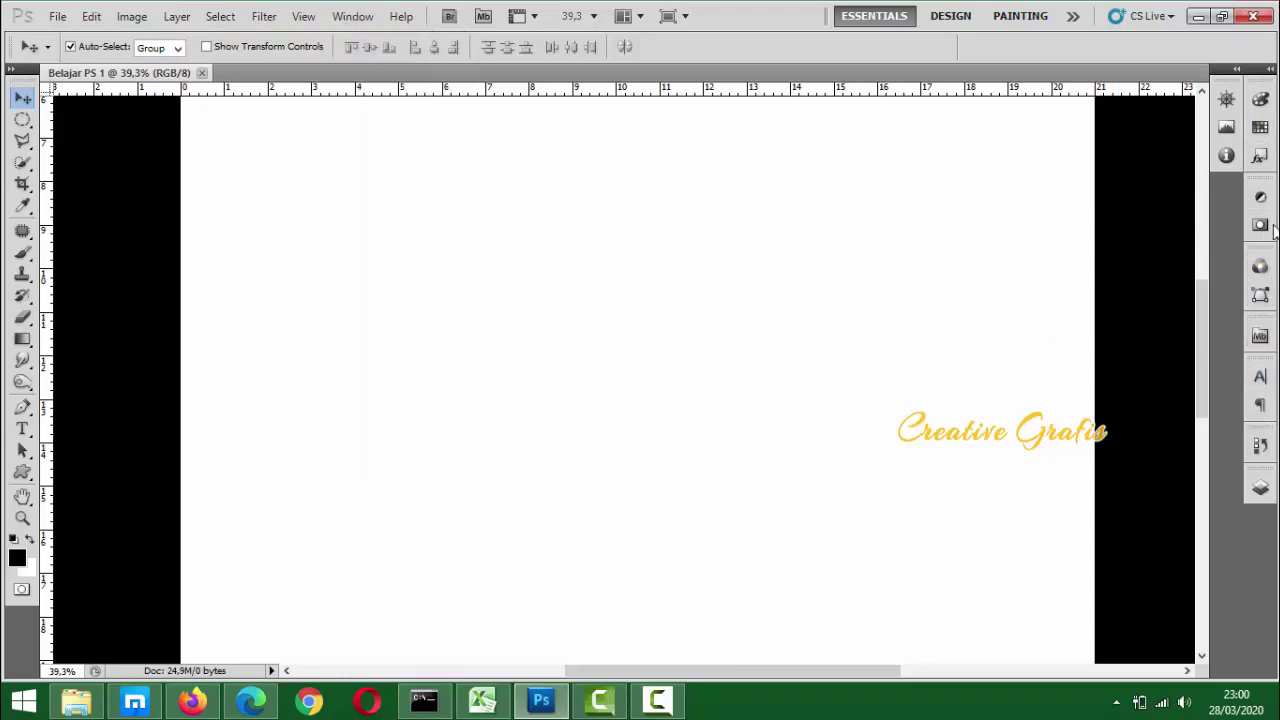
left_click(1259, 295)
left_click(350, 18)
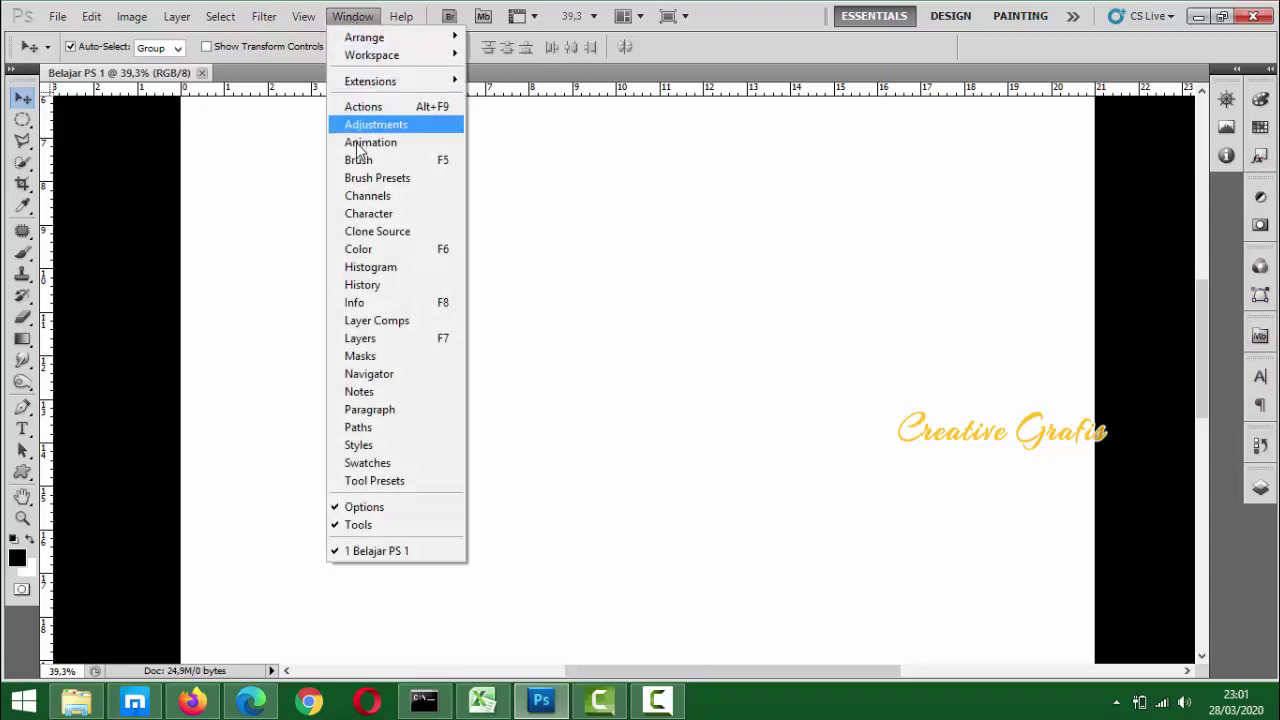
left_click(376, 288)
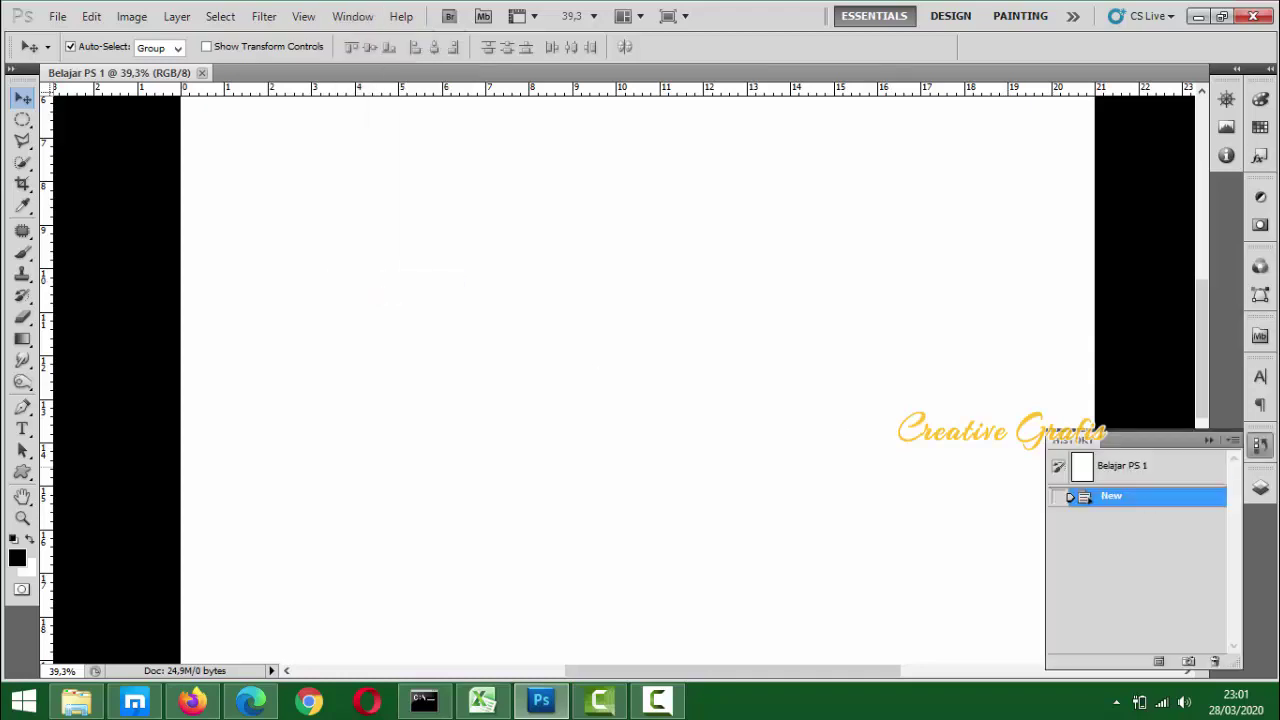
left_click(1261, 449)
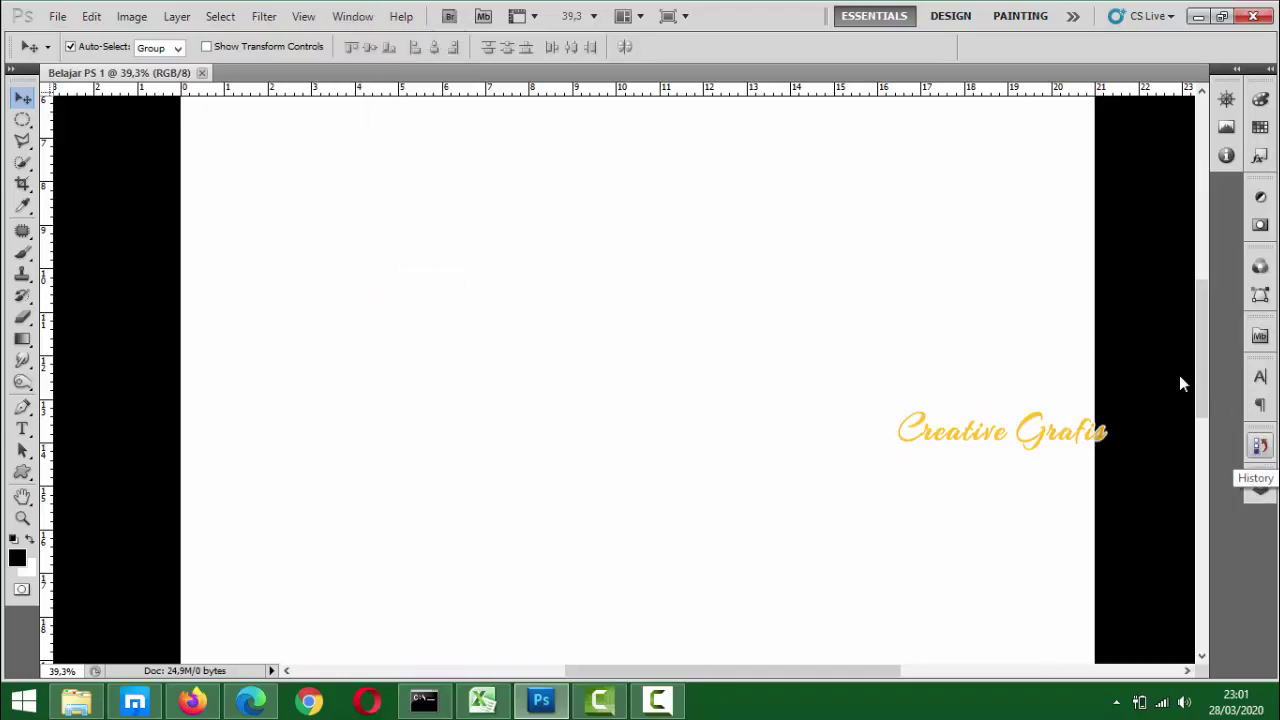
left_click(350, 17)
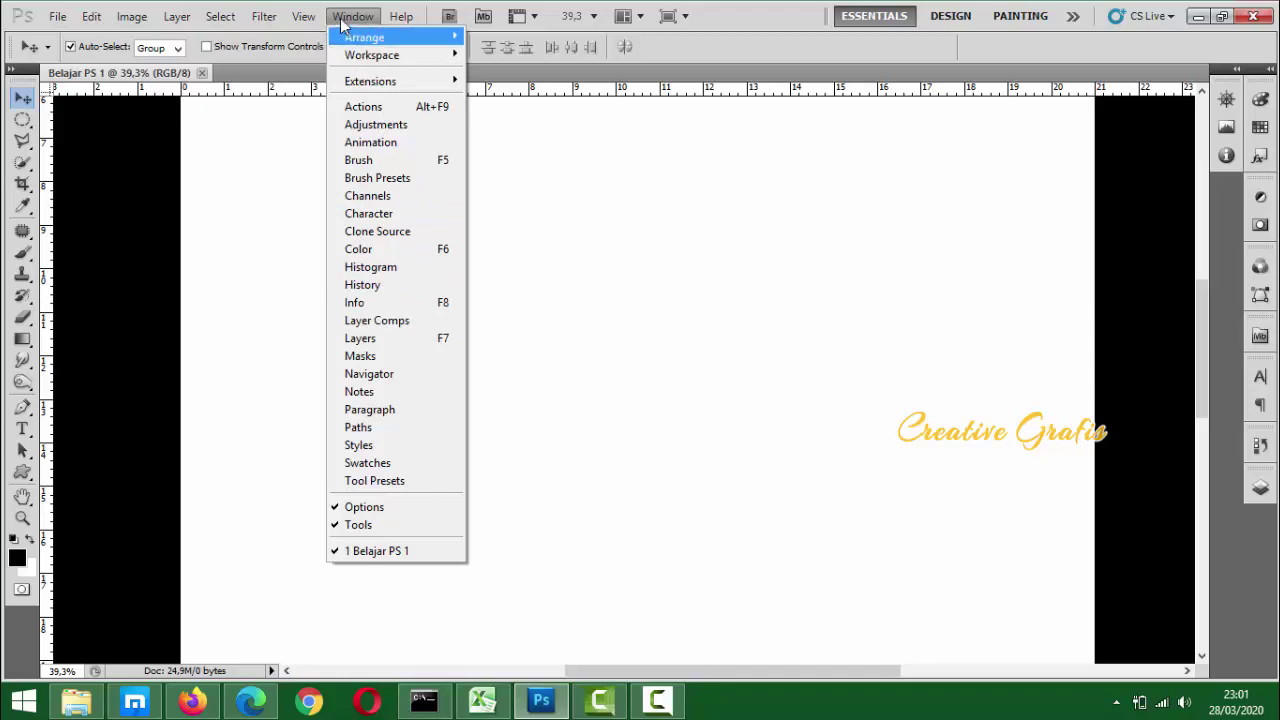
Hide the document rulers and show them again, repeating the toggle twice
mouse_move(312, 22)
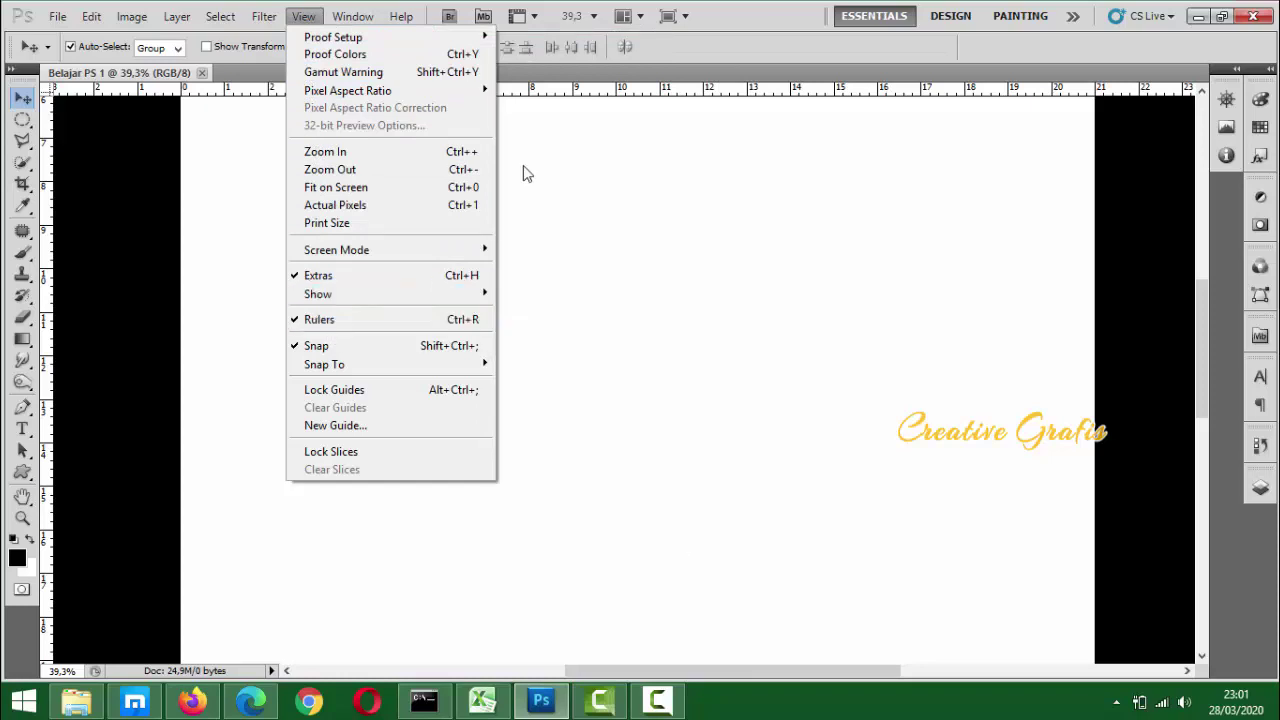
left_click(302, 323)
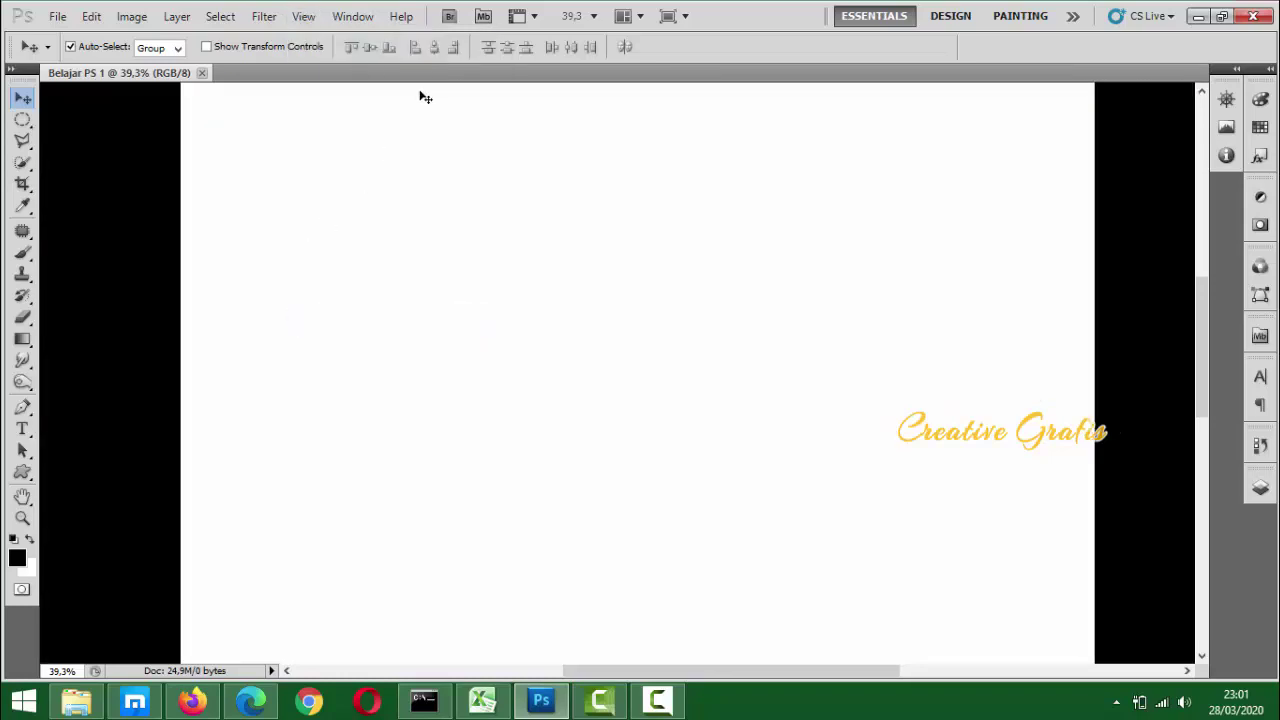
left_click(303, 16)
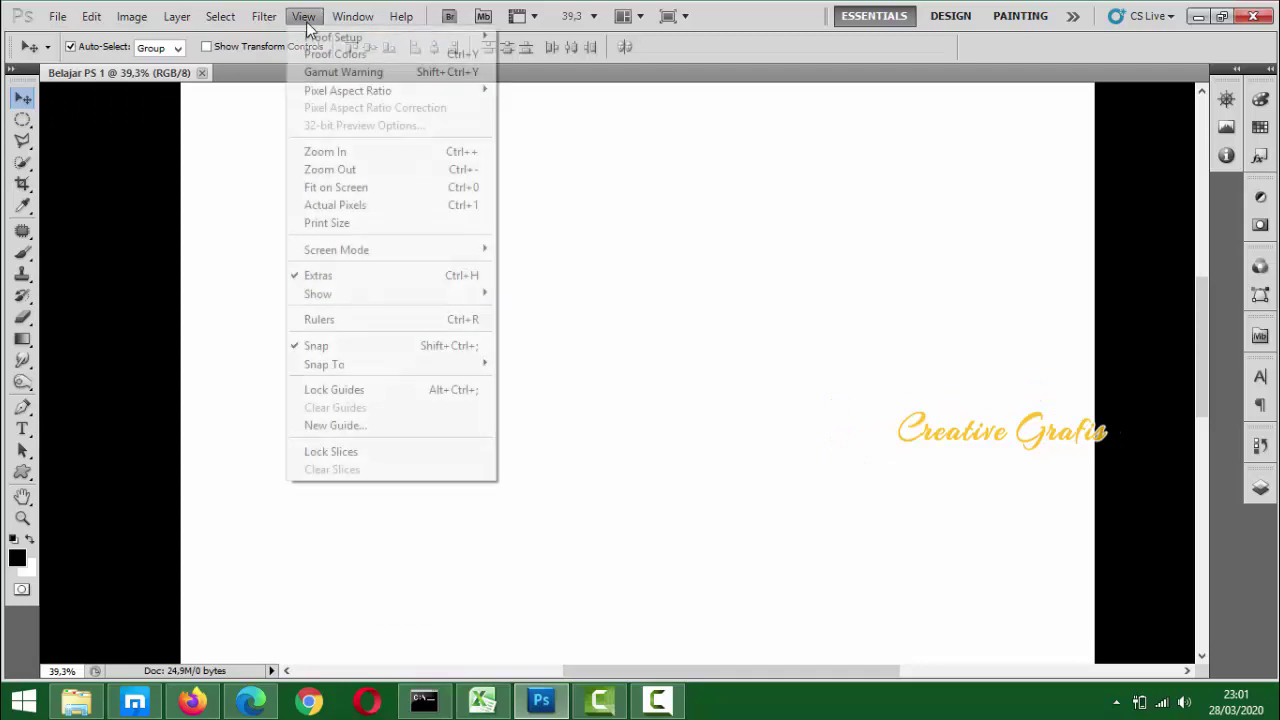
left_click(305, 325)
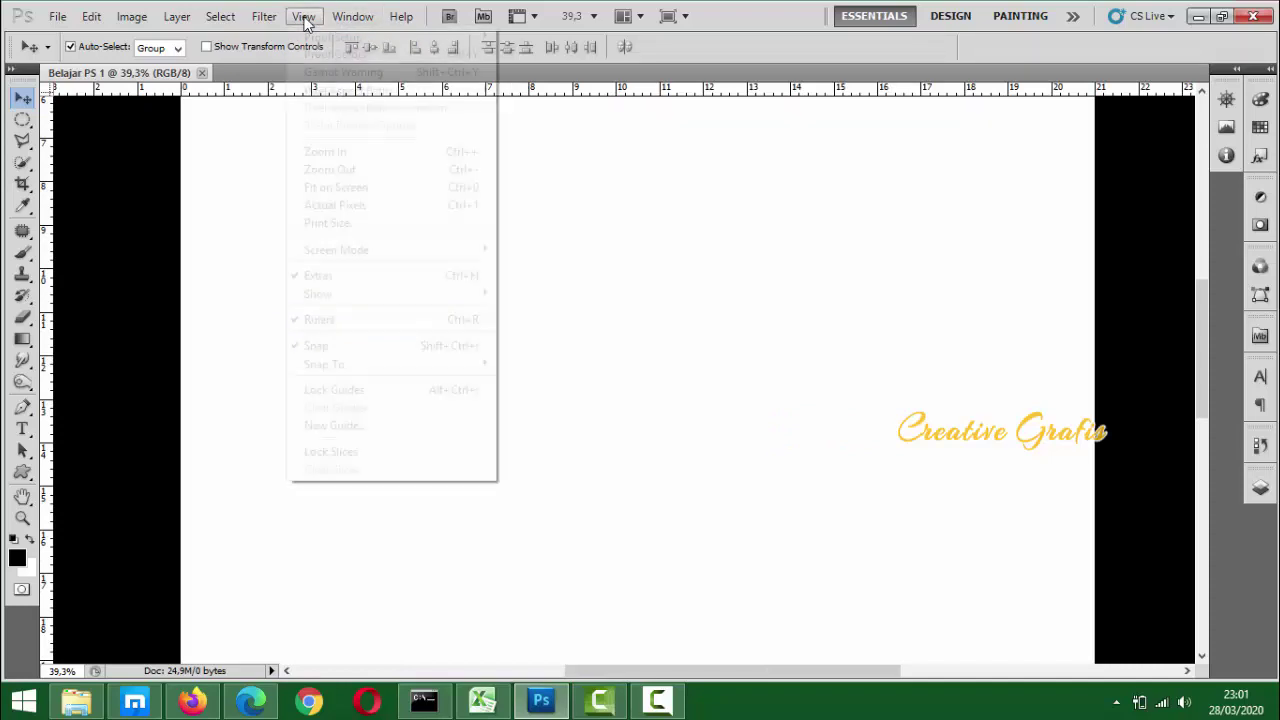
left_click(303, 16)
left_click(320, 320)
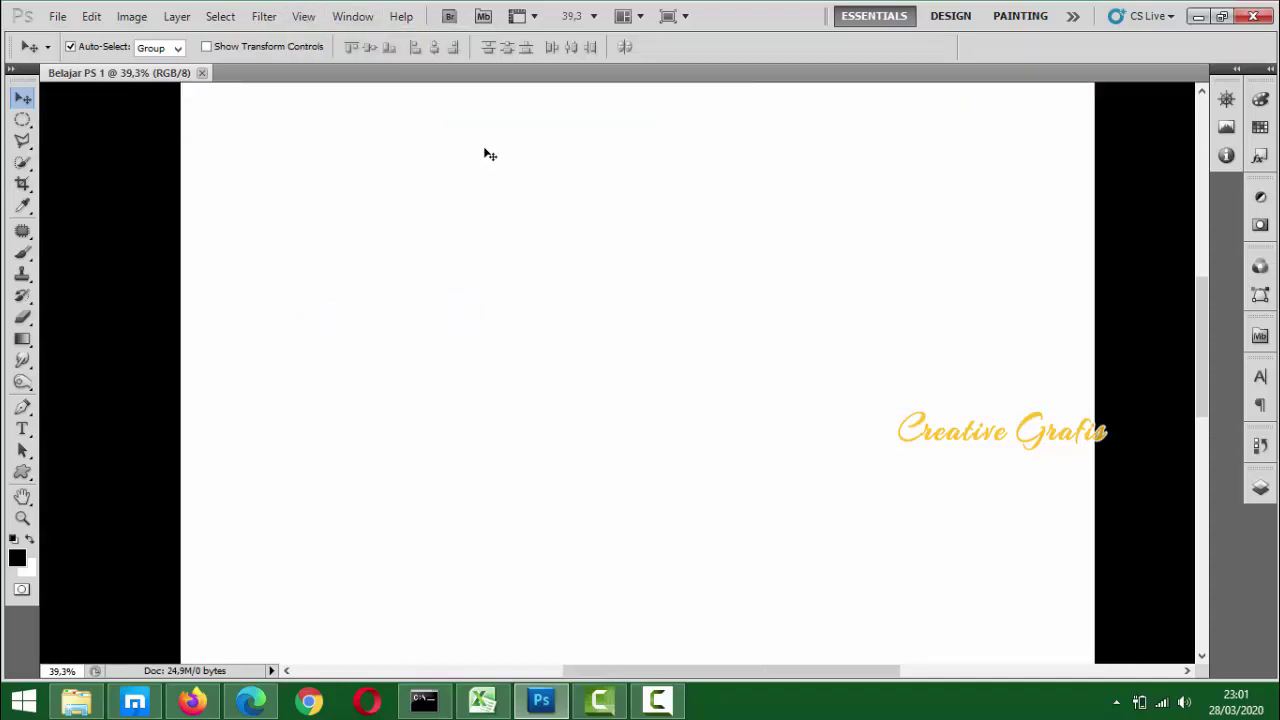
left_click(305, 17)
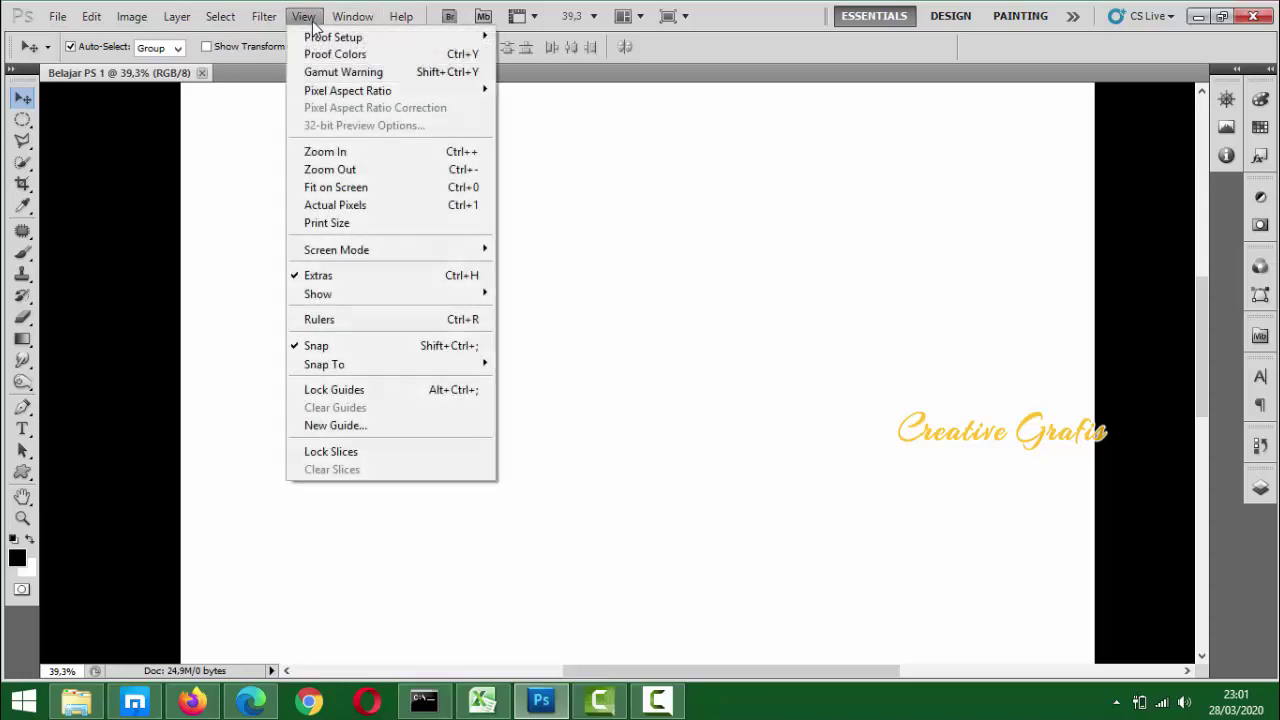
left_click(392, 320)
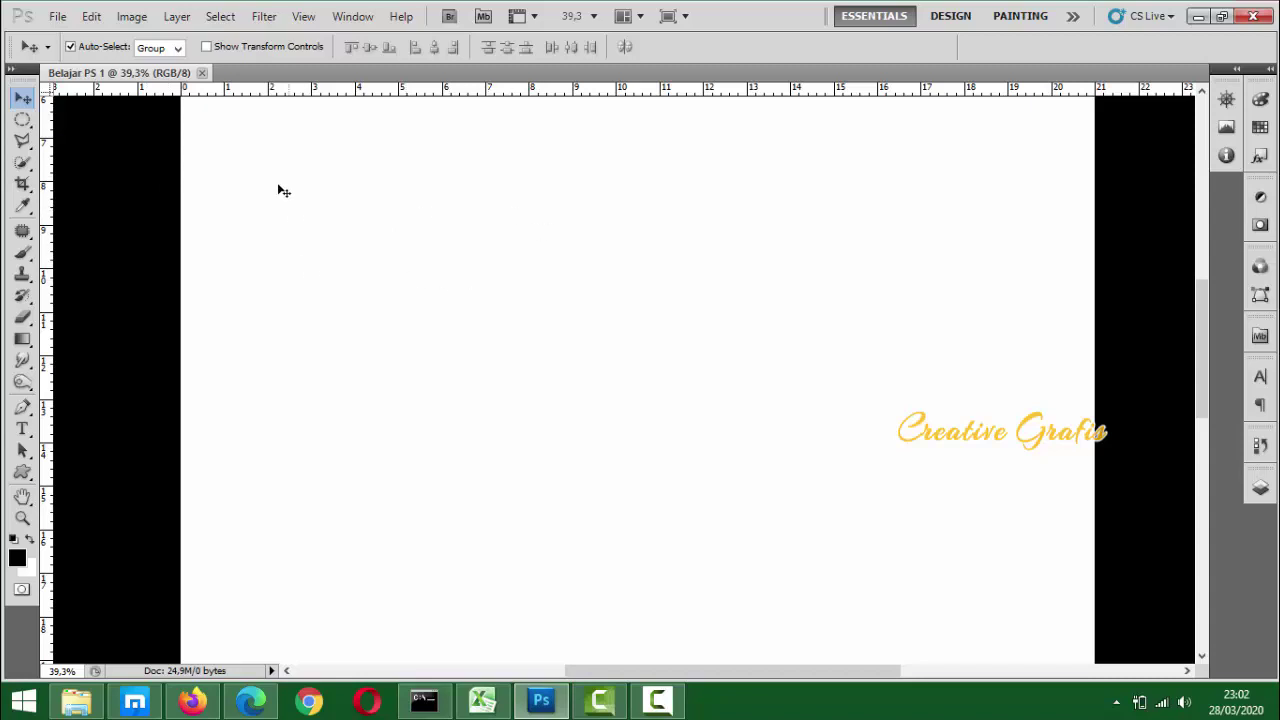
Try several freehand elliptical selections on the blank page with the Elliptical Marquee tool and deselect them
left_click(23, 120)
right_click(26, 123)
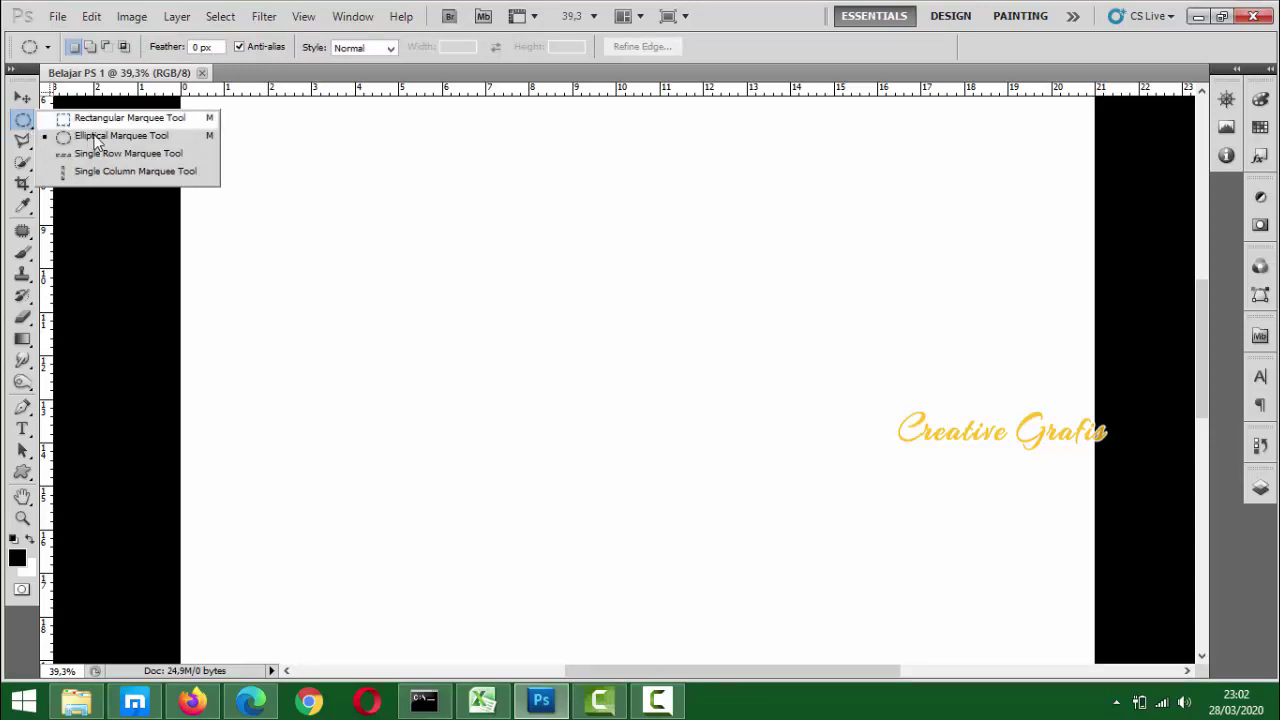
left_click(496, 226)
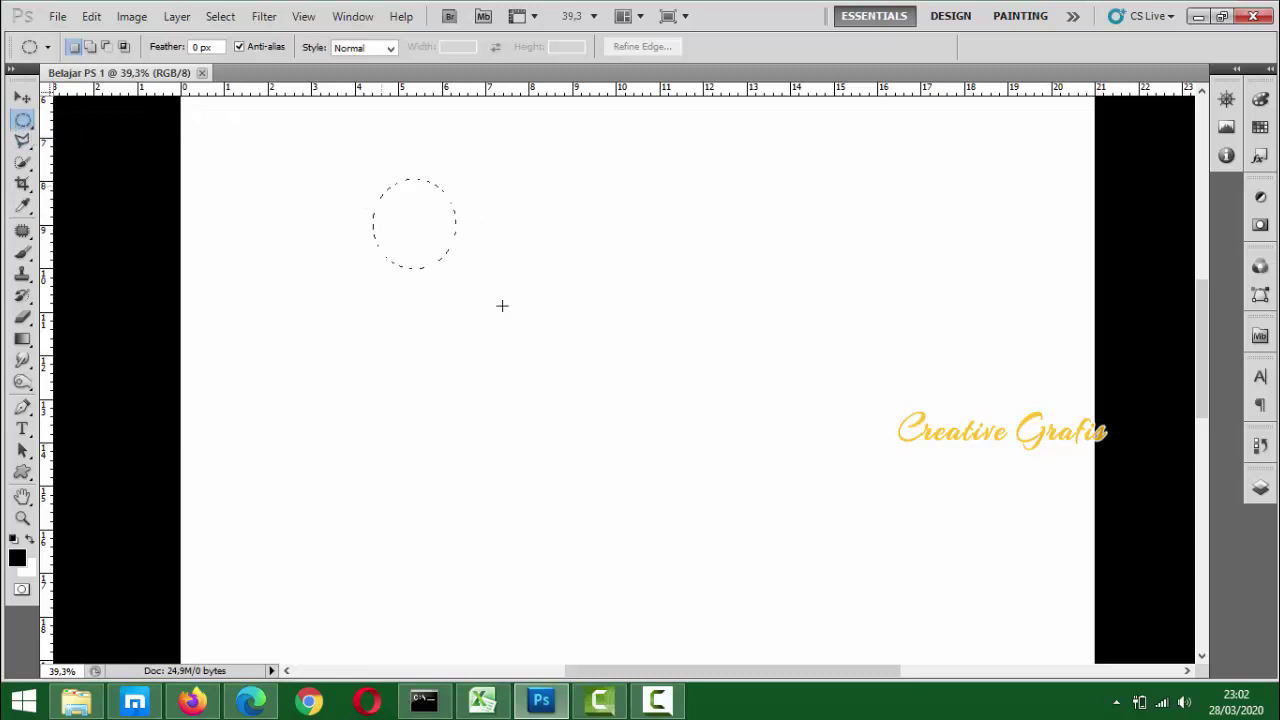
left_click_drag(745, 487, 697, 529)
left_click_drag(526, 309, 650, 360)
left_click_drag(398, 154, 760, 531)
left_click(391, 203)
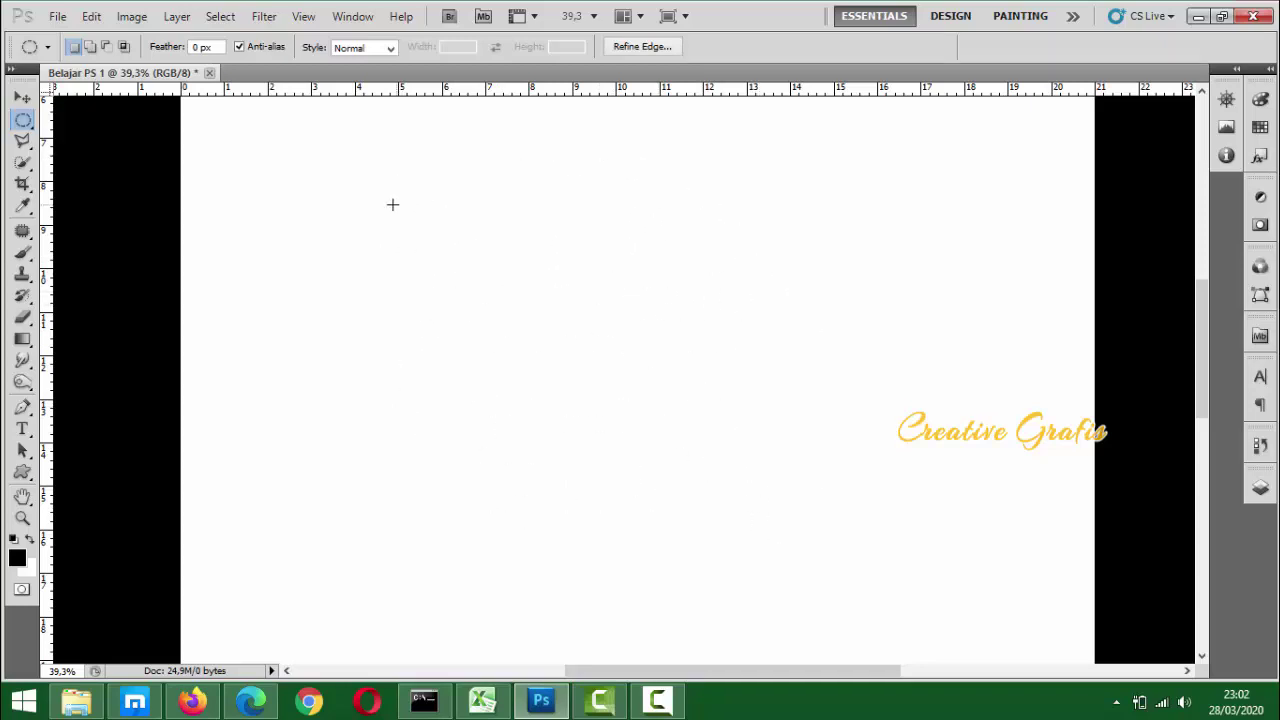
Try a single-line selection across the page's left edge with the Polygonal Lasso tool and show the lasso tool variants
left_click(25, 145)
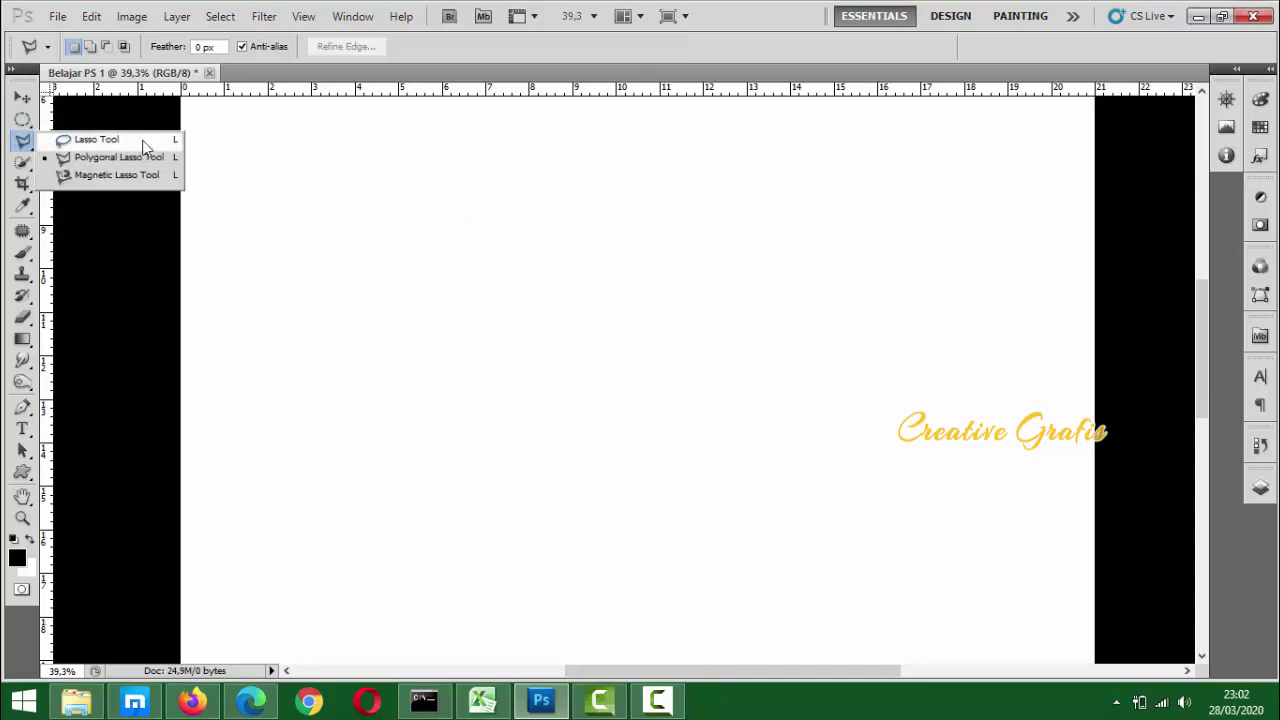
left_click(88, 118)
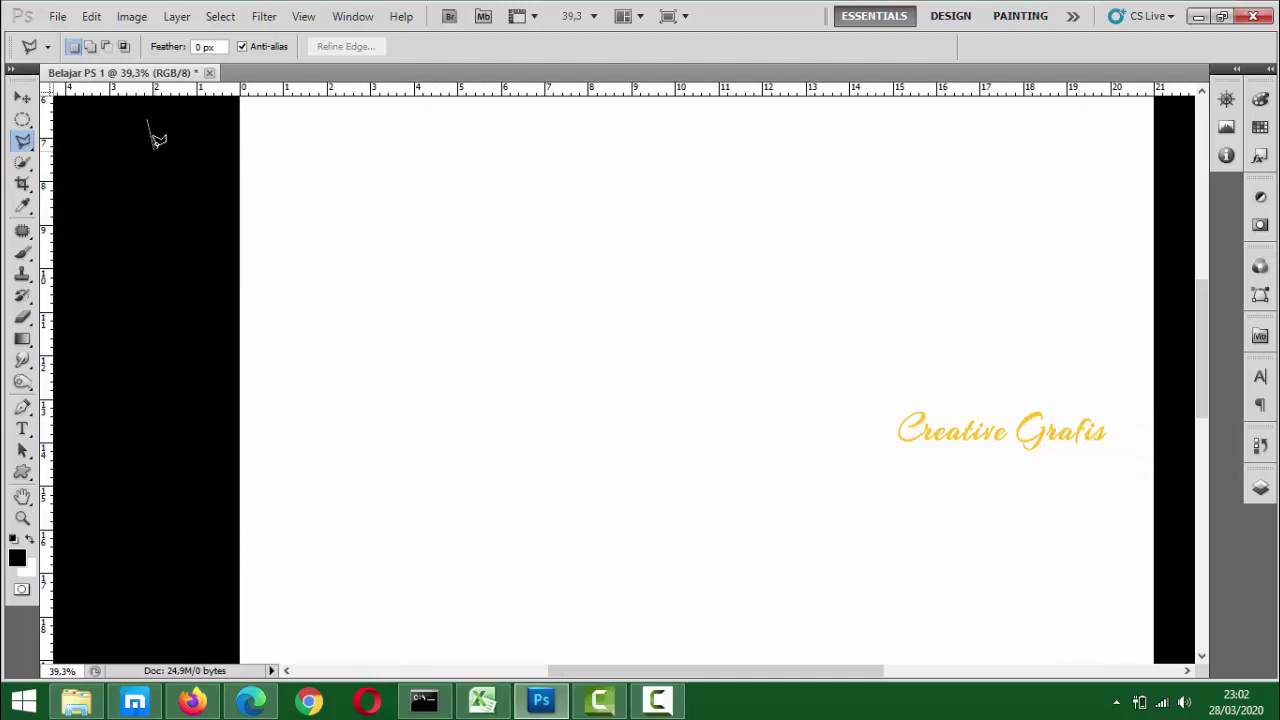
double_click(328, 164)
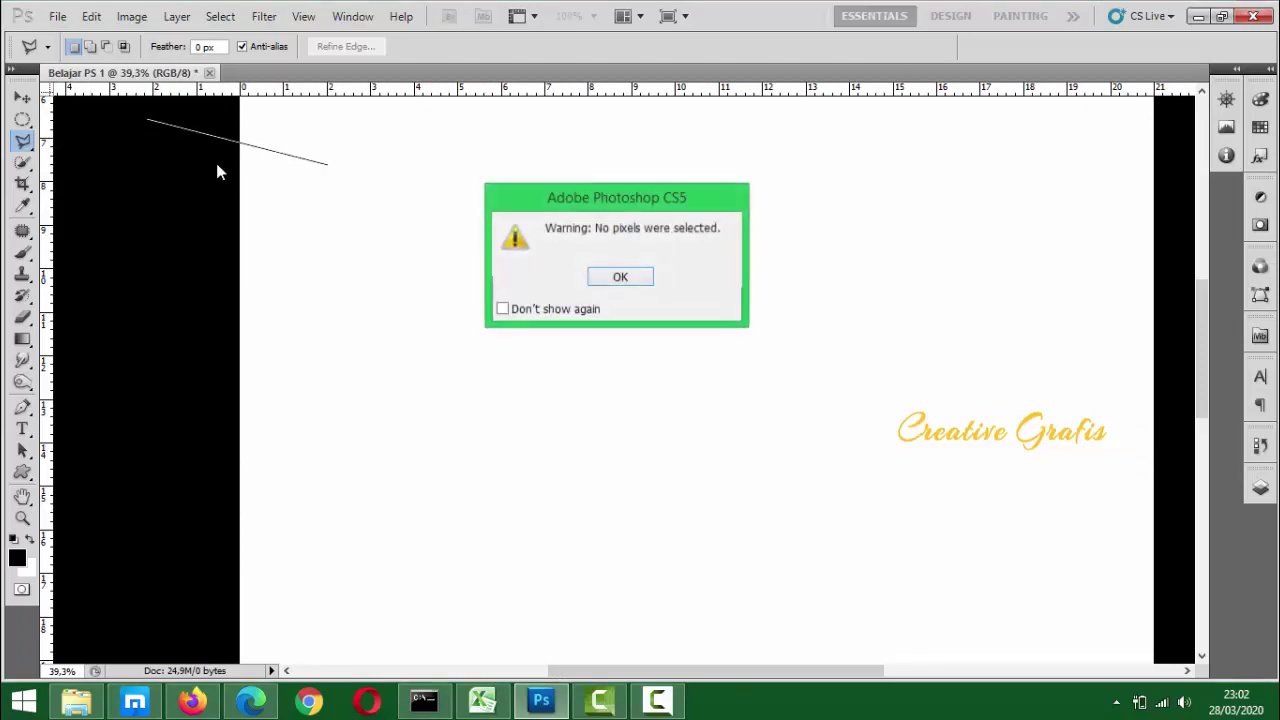
left_click(630, 276)
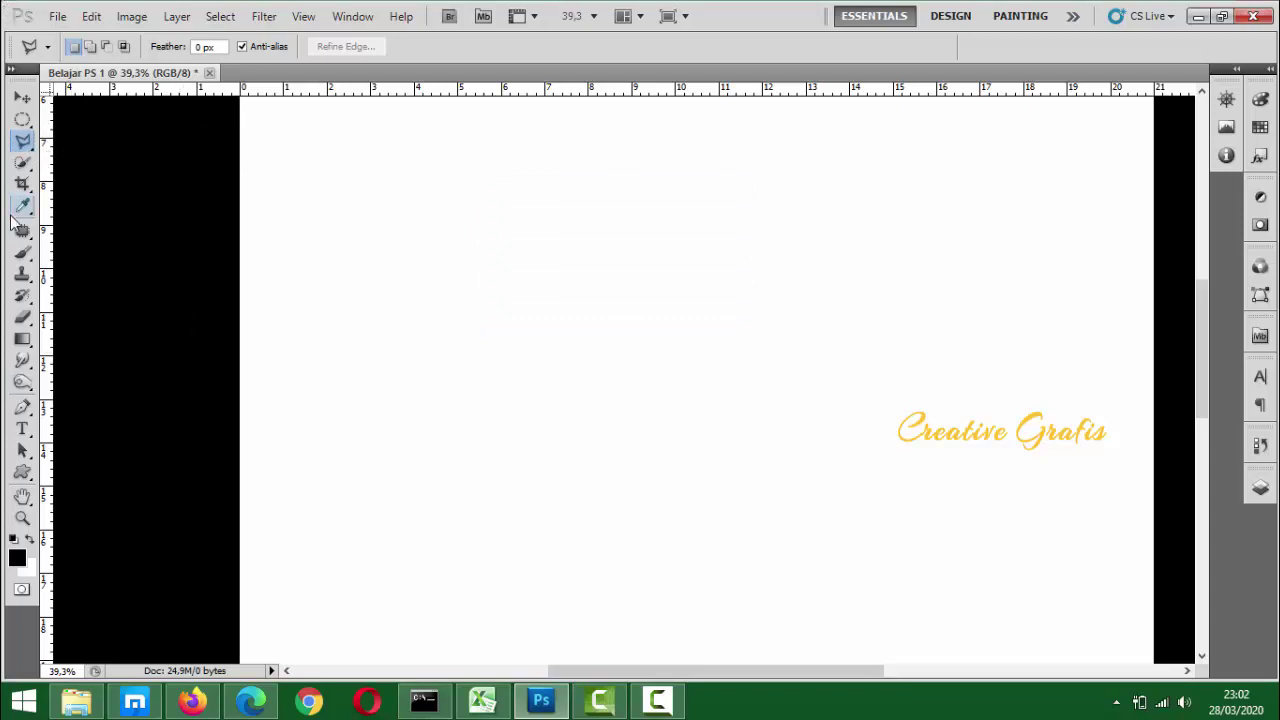
left_click(29, 150)
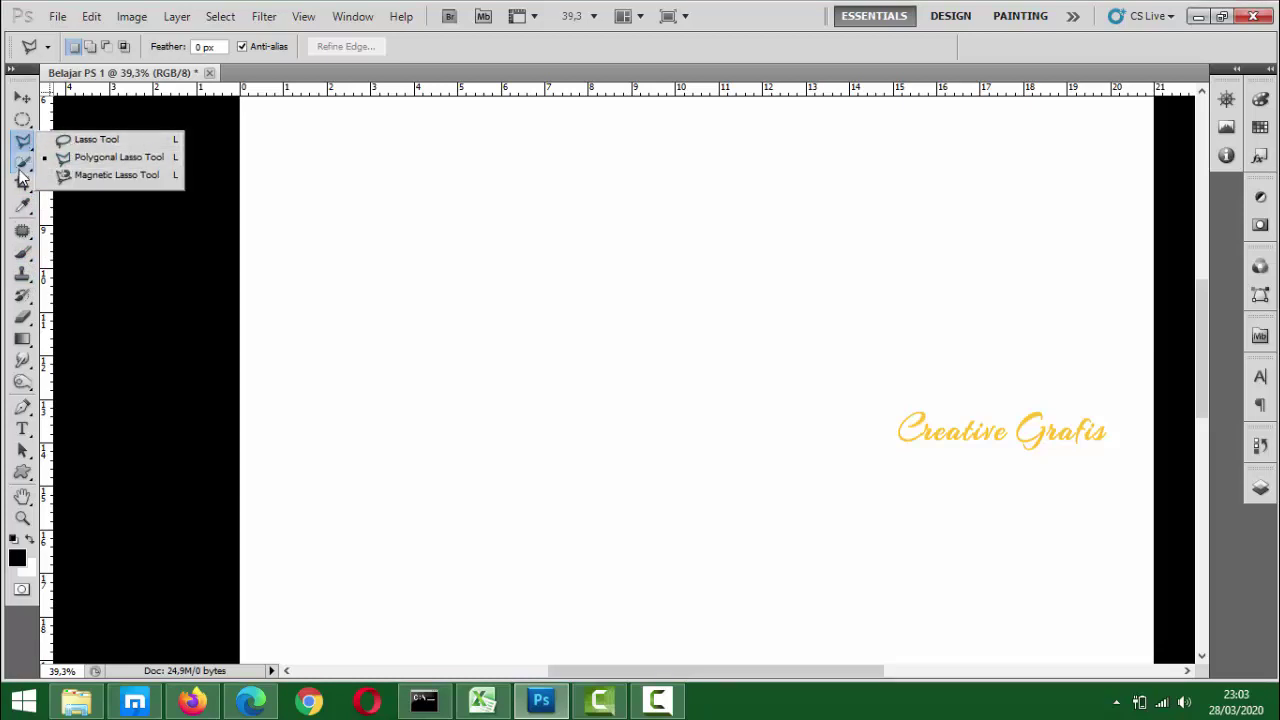
Activate the Quick Selection tool and switch to the Crop tool to show its options
left_click(21, 168)
left_click(23, 167)
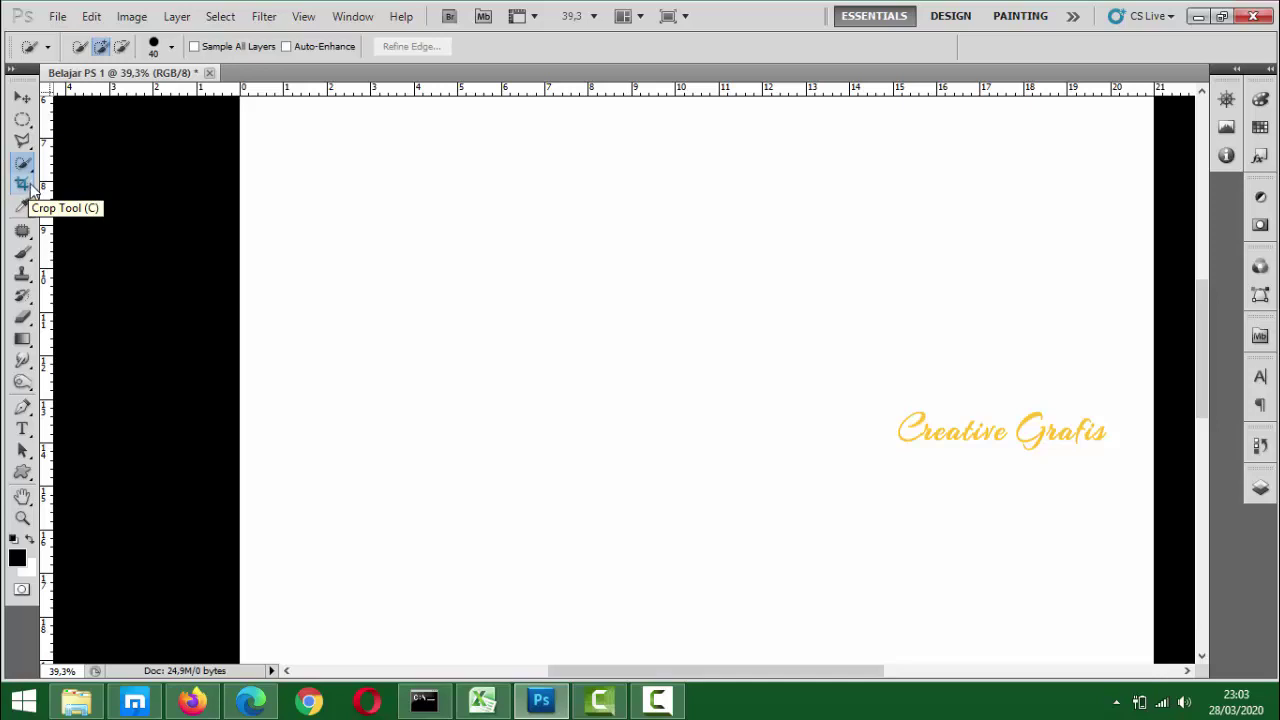
left_click(22, 184)
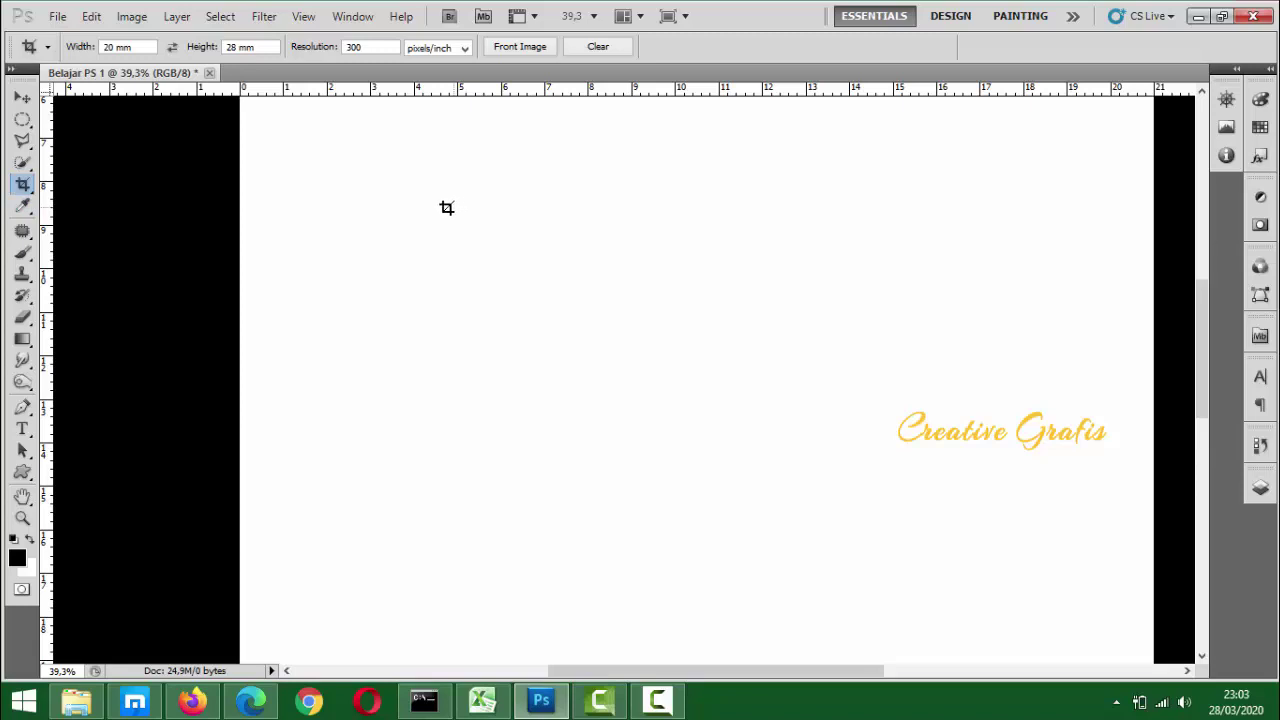
Activate the Patch tool, show the healing tool variants and dismiss the pixel selection warning
left_click(24, 232)
right_click(29, 240)
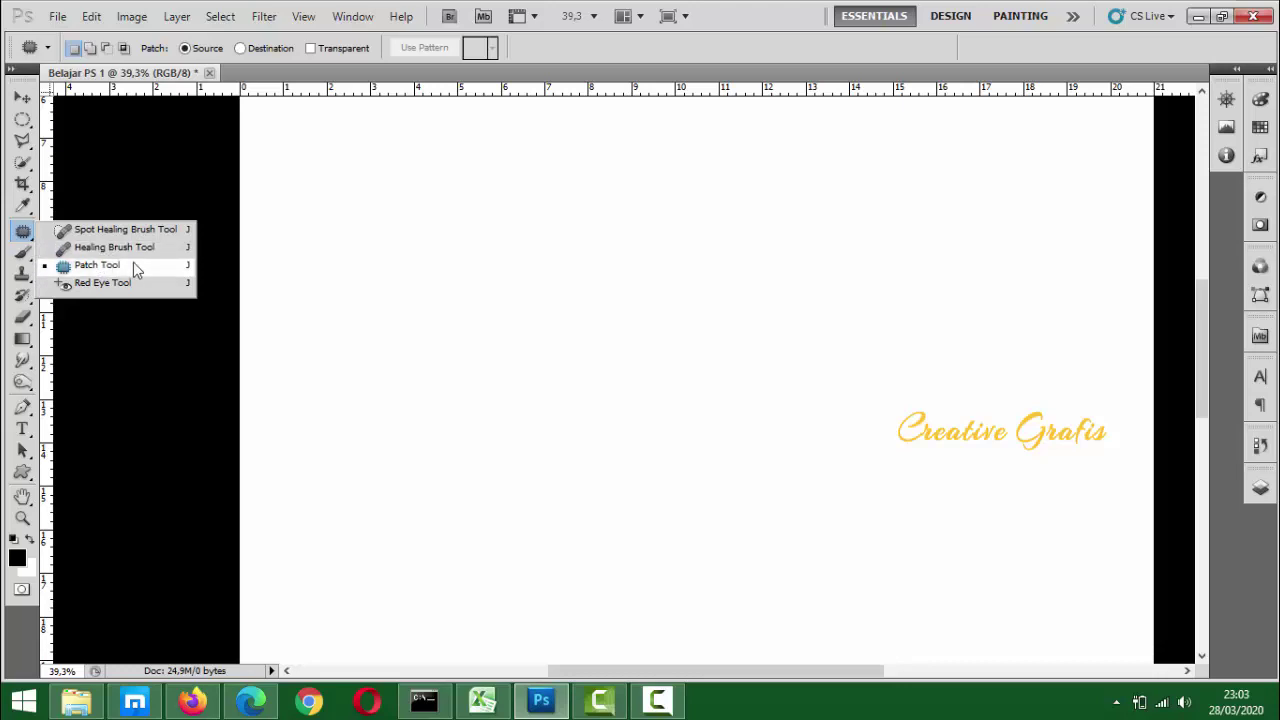
left_click(120, 340)
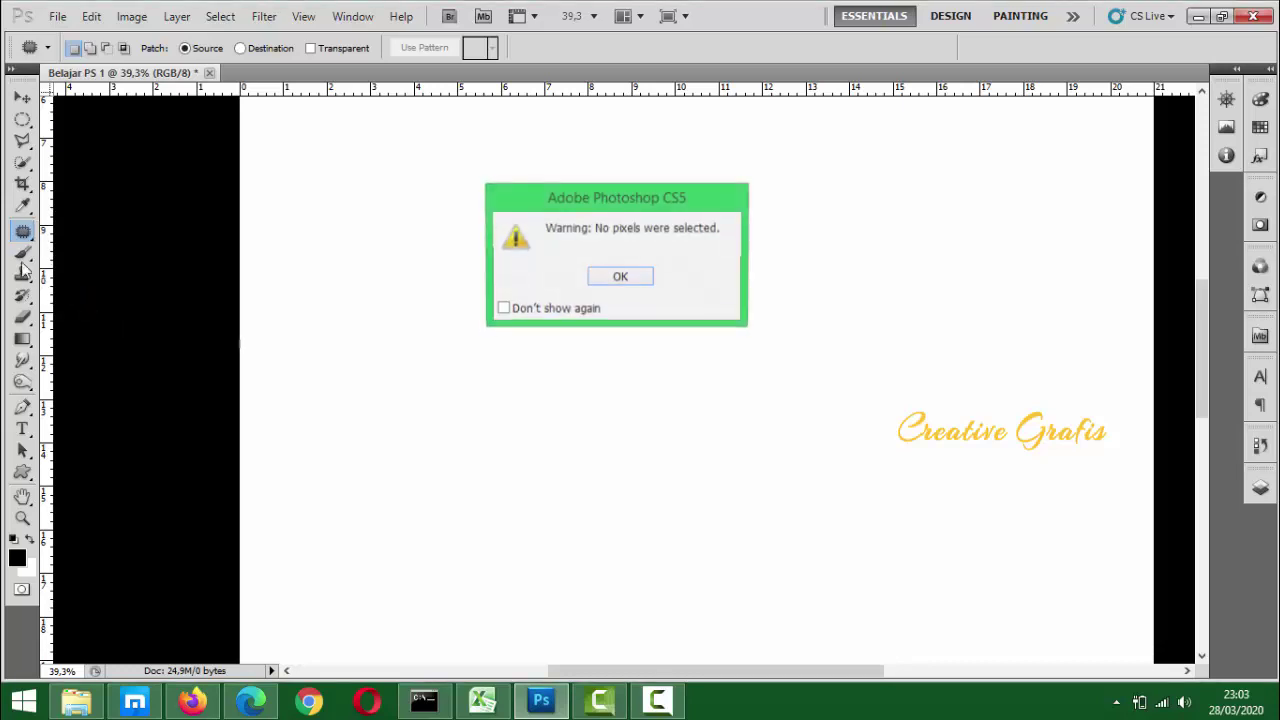
left_click(620, 279)
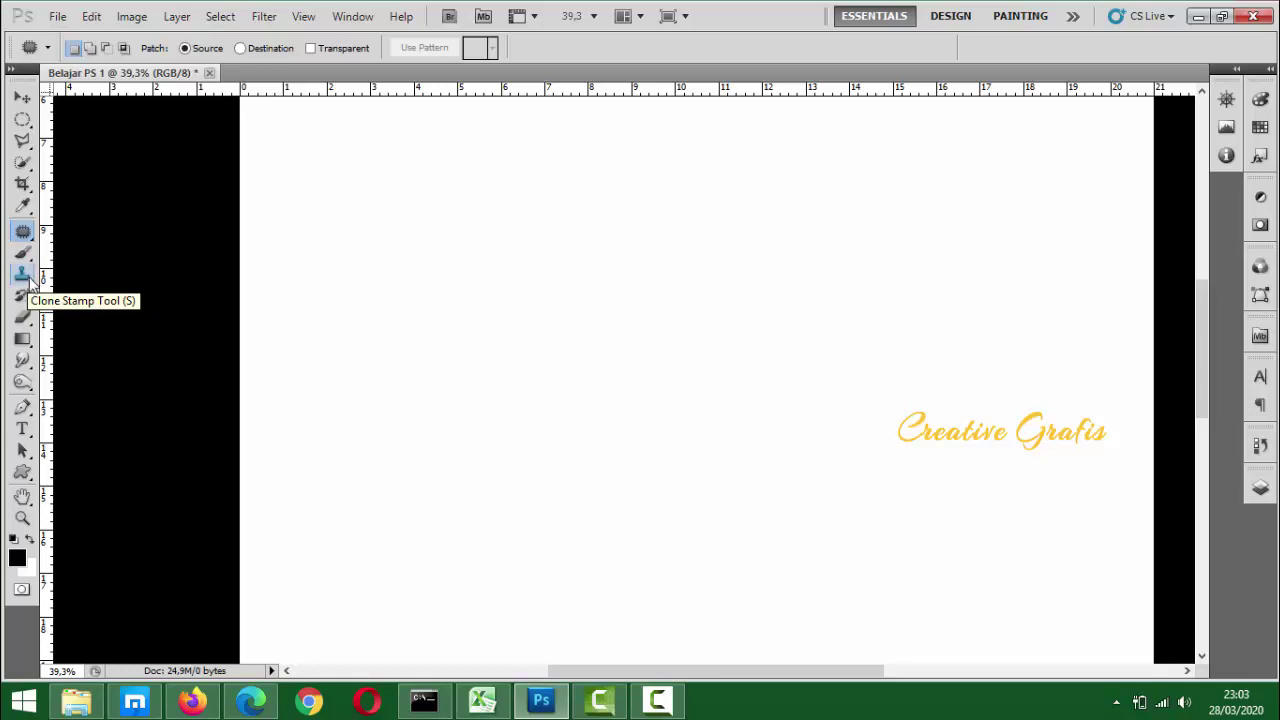
View the History Brush and Move tool options and show the variants of the Smudge and Burn tools
left_click(25, 299)
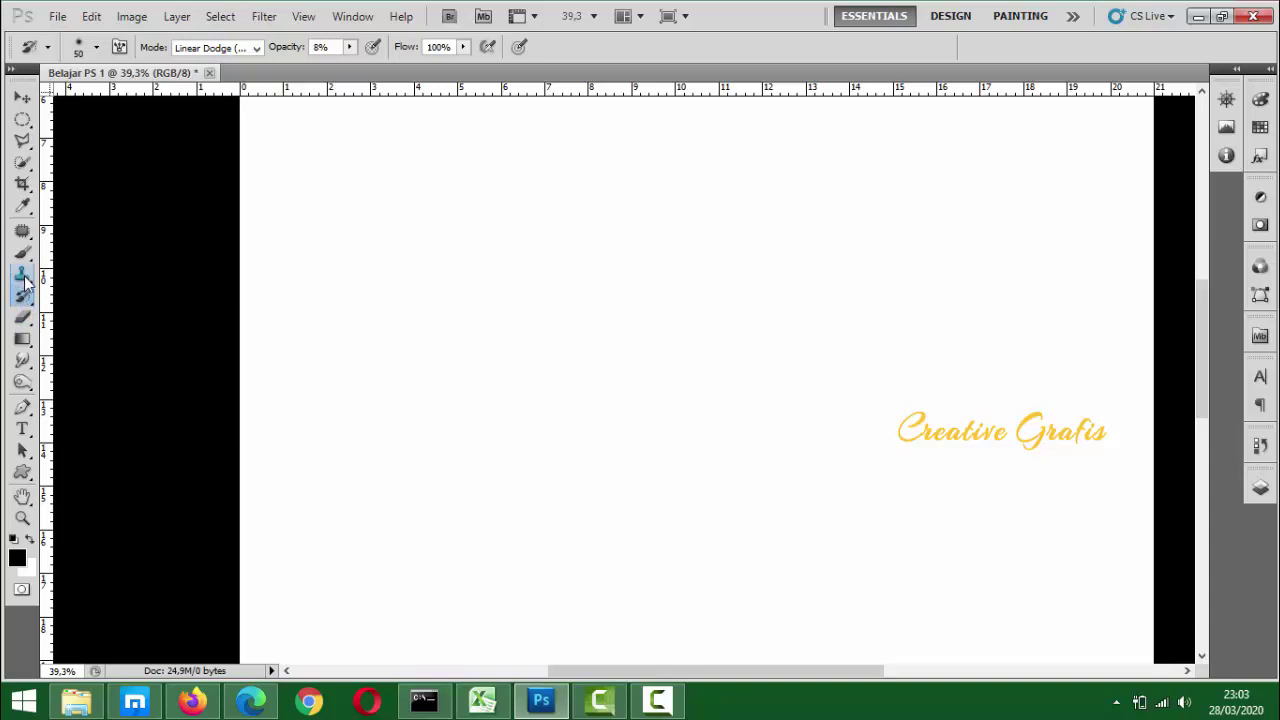
left_click(15, 99)
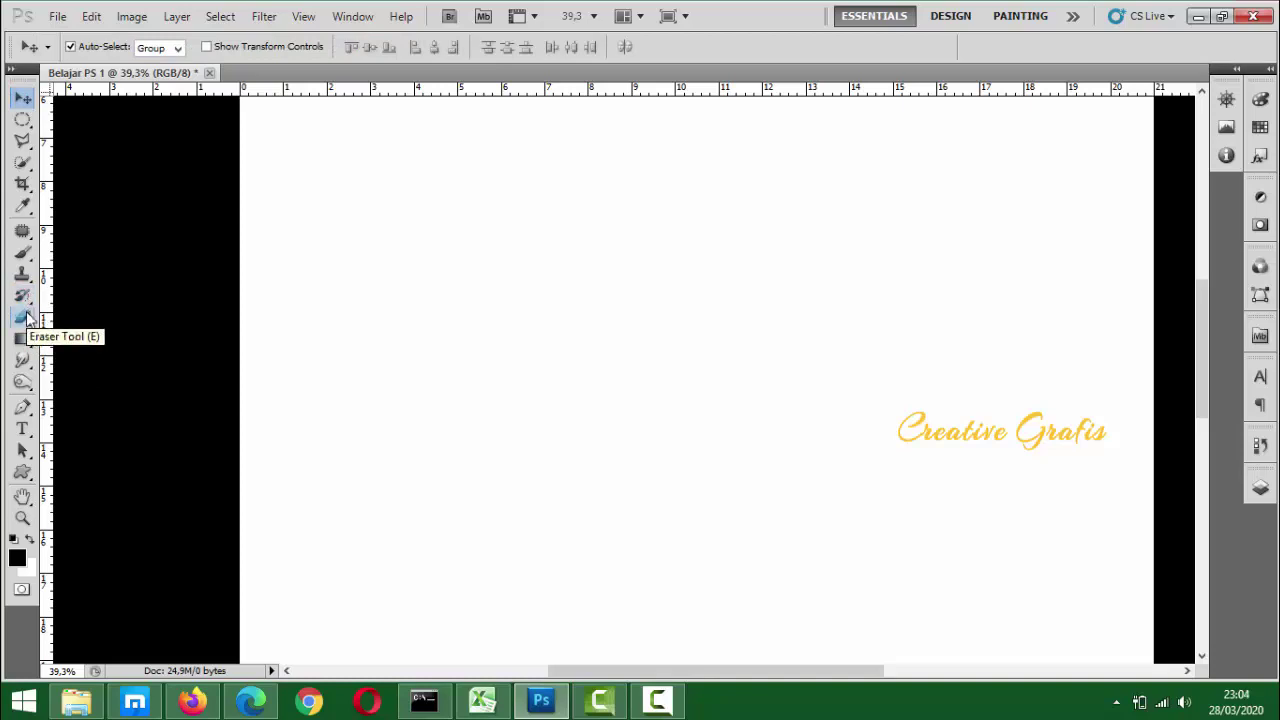
left_click(24, 362)
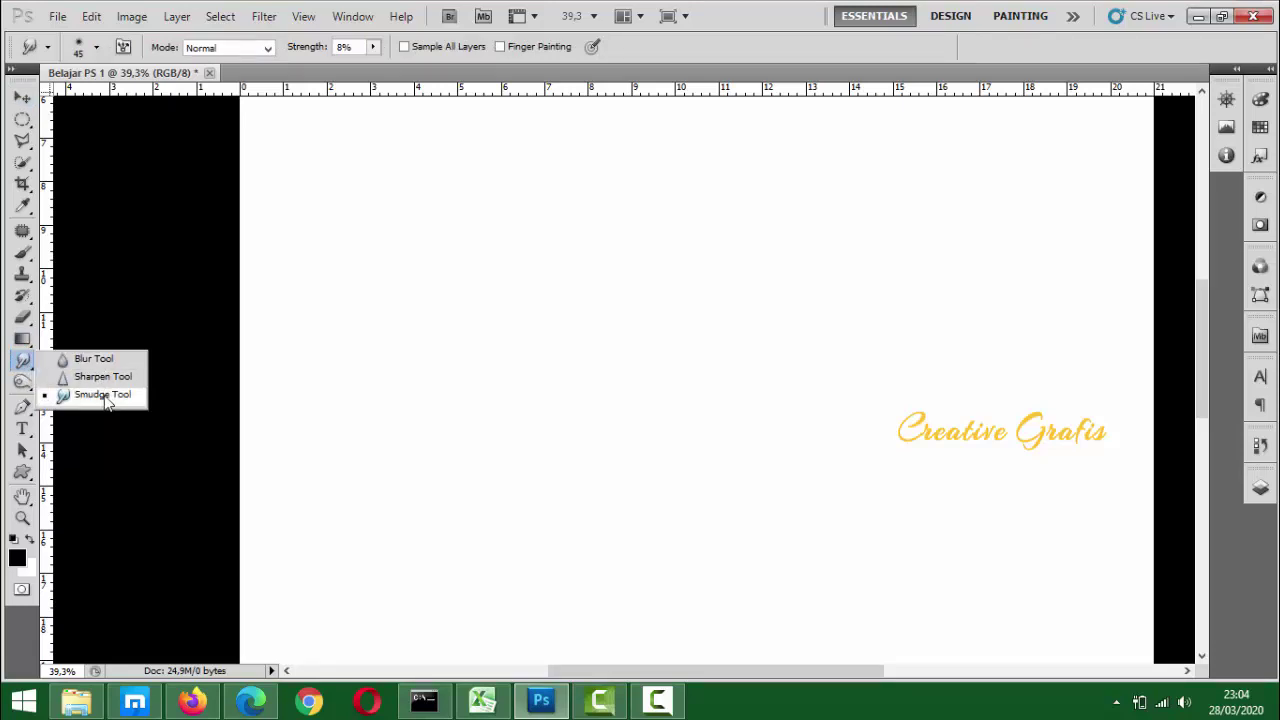
left_click(25, 384)
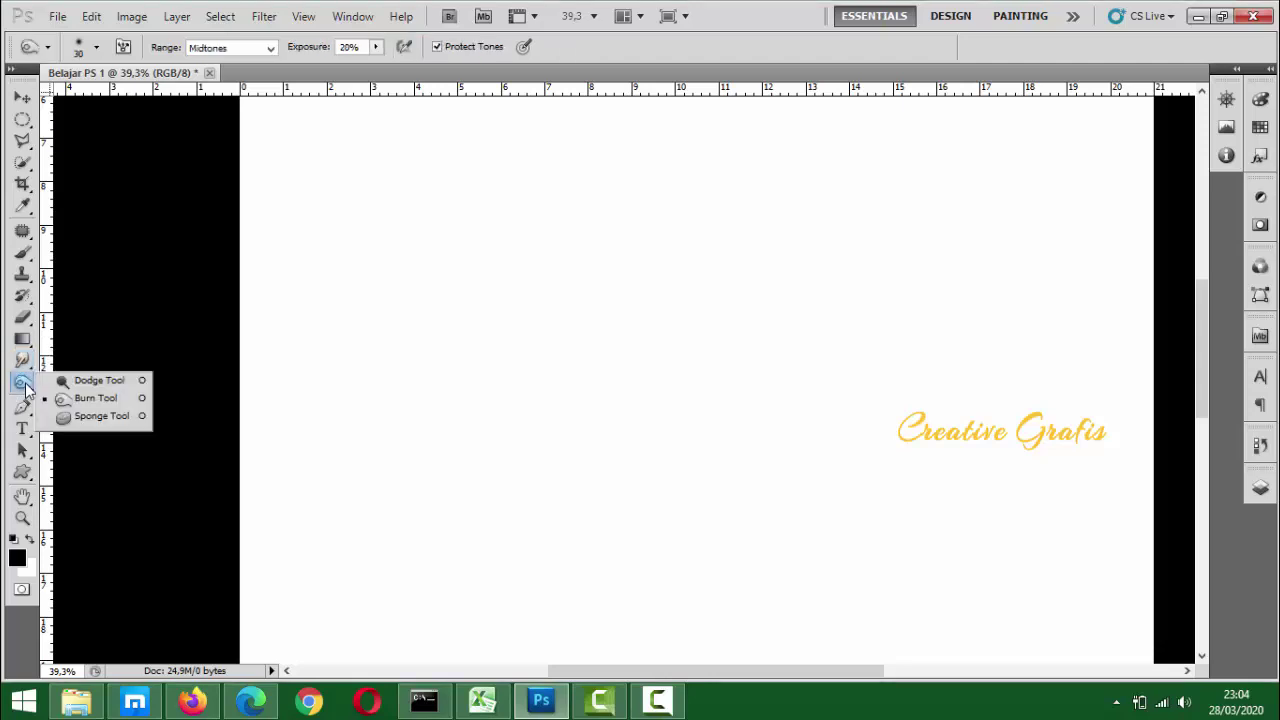
left_click(89, 400)
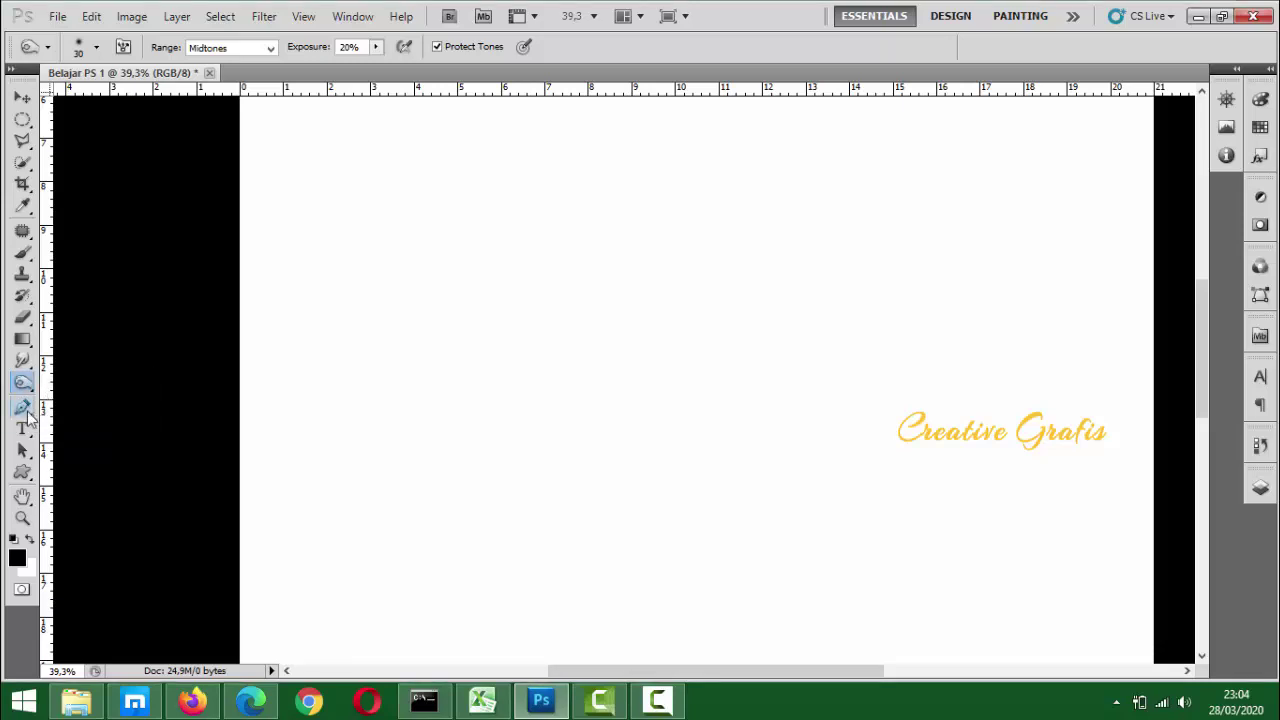
Draw a closed four-point path about 5 cm wide in the middle of the page with the Pen tool and return to the Move tool
left_click(24, 410)
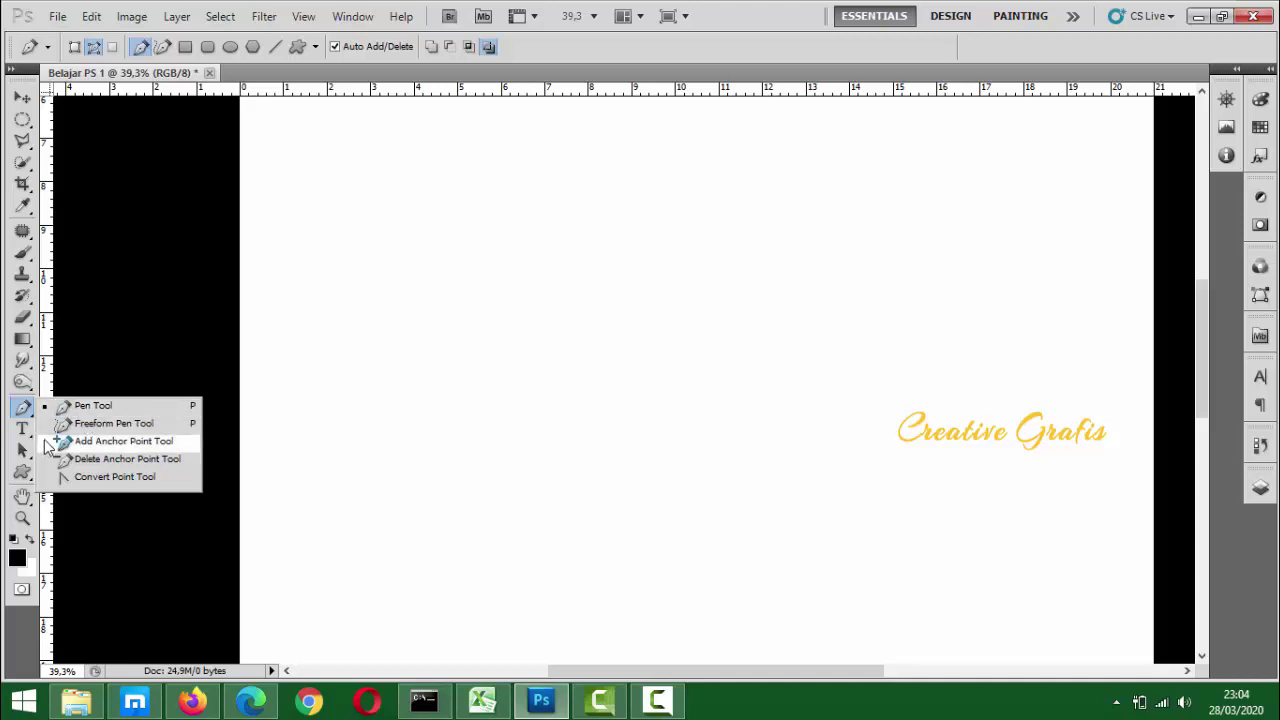
left_click(96, 420)
left_click(520, 283)
left_click(735, 310)
left_click(721, 409)
left_click(504, 425)
left_click(521, 286)
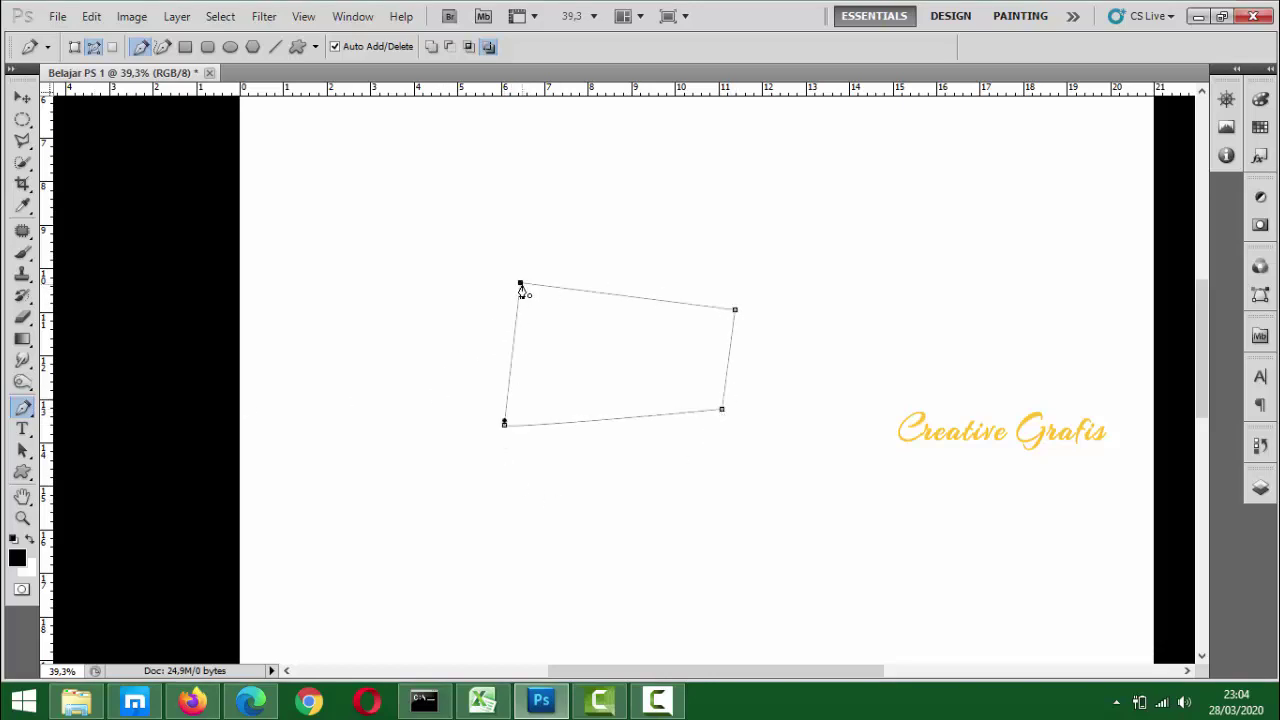
left_click(20, 97)
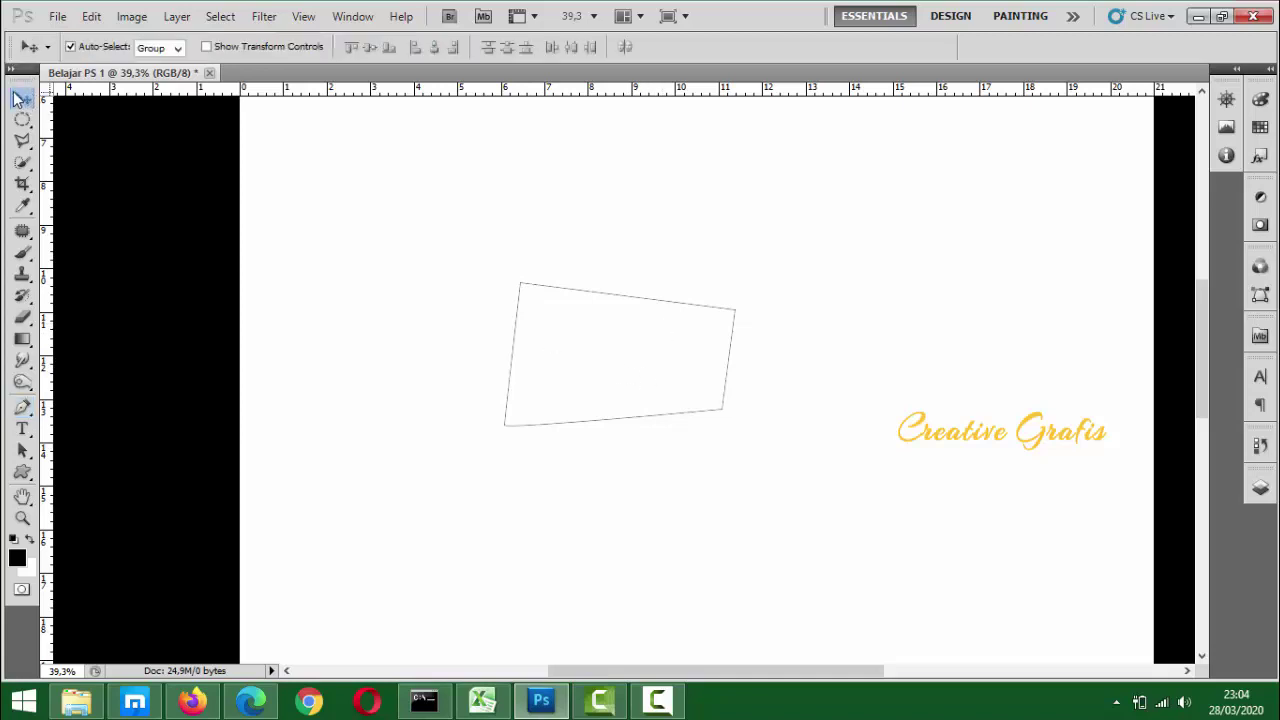
Point out the Type tool and show the variants of the Path Selection and Custom Shape tools
left_click(24, 433)
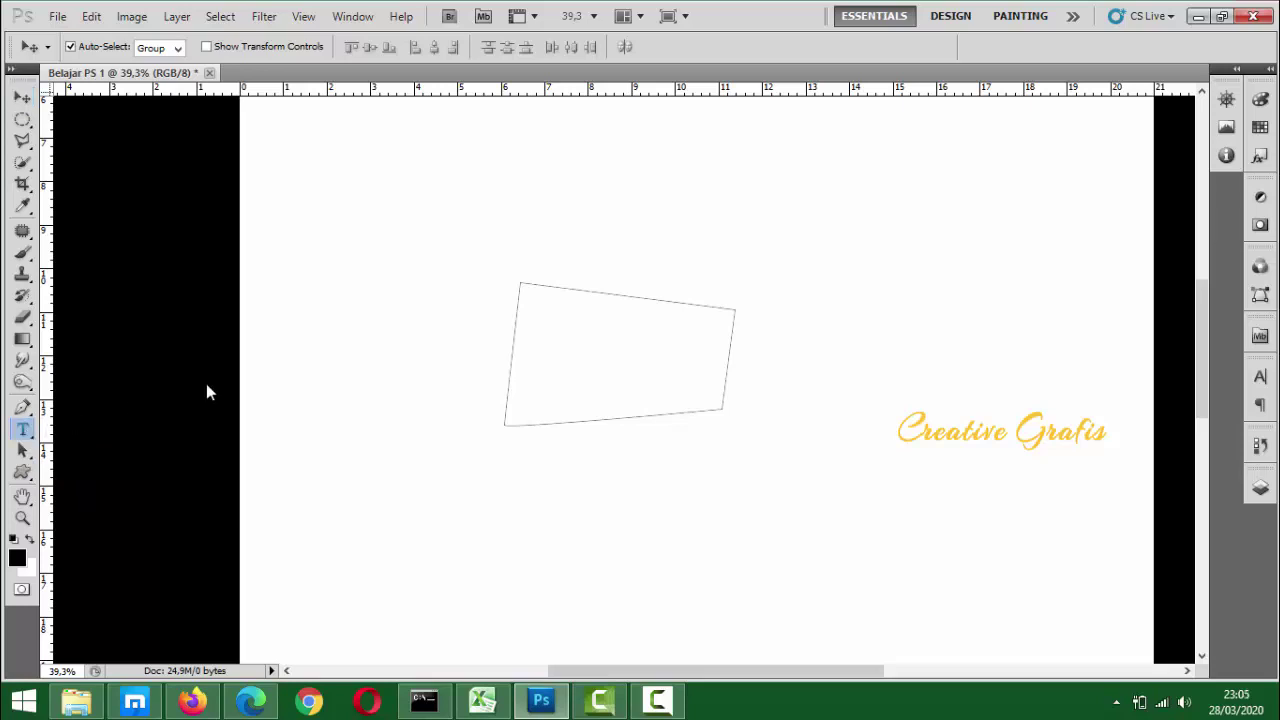
left_click(24, 452)
right_click(30, 462)
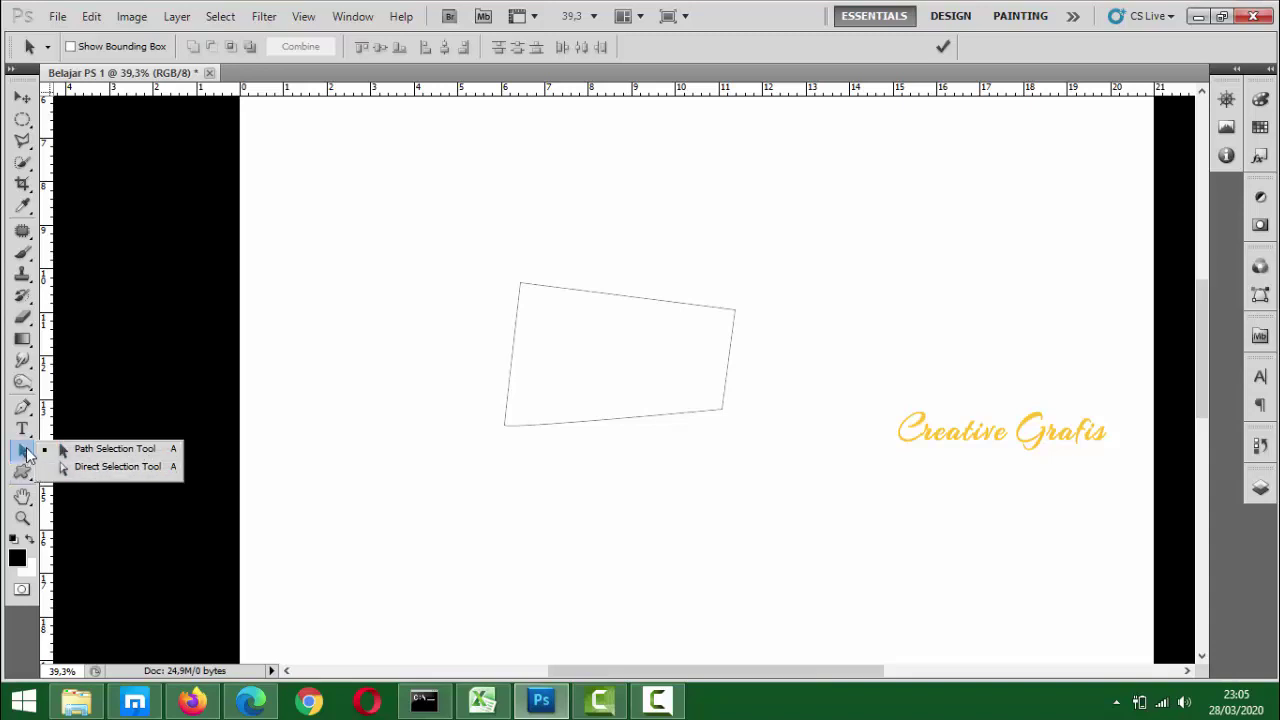
left_click(27, 455)
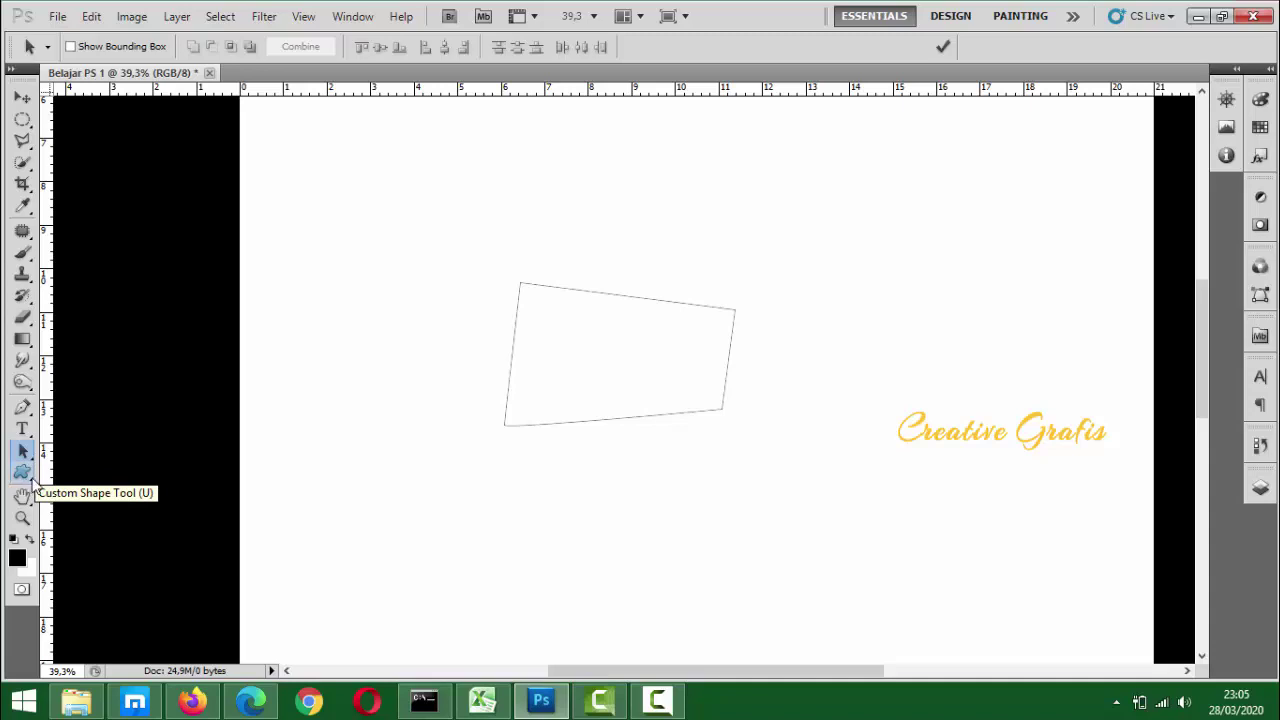
left_click(32, 485)
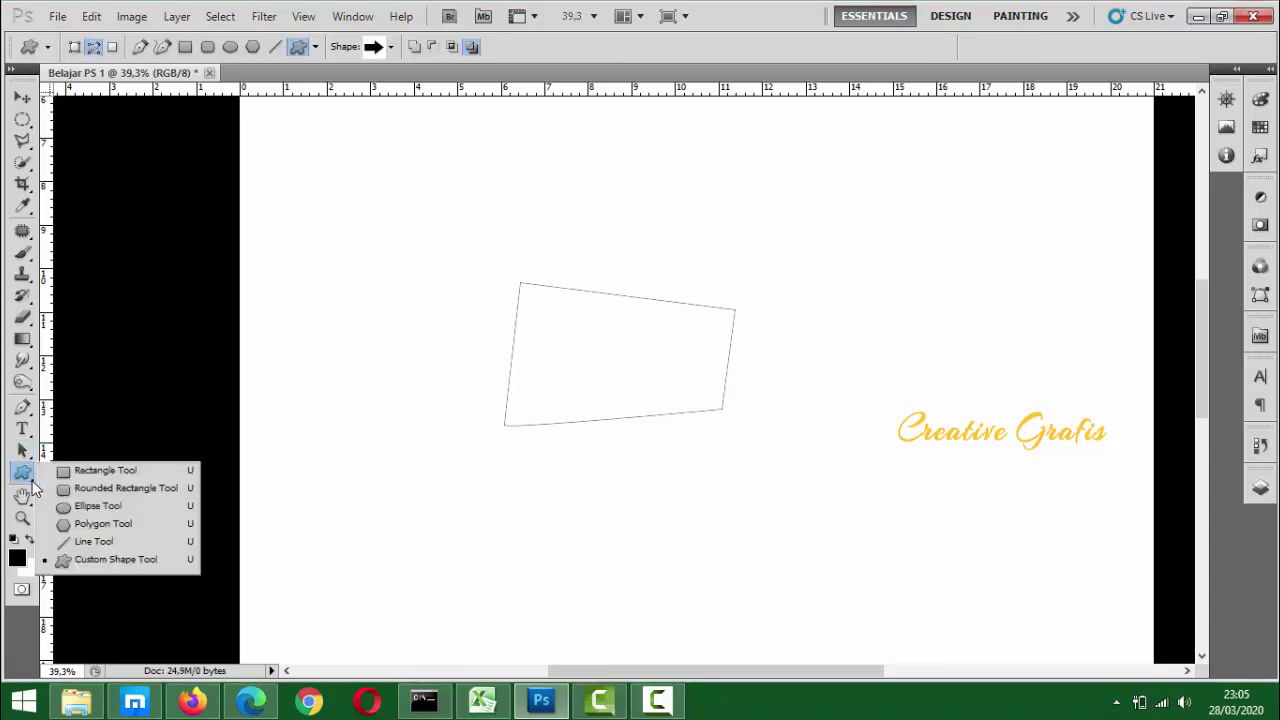
Draw an upright rectangular path about 2.3 by 3.5 cm beside the four-point path with the Rectangle tool
left_click(90, 470)
left_click_drag(384, 303, 441, 398)
left_click_drag(486, 457, 485, 455)
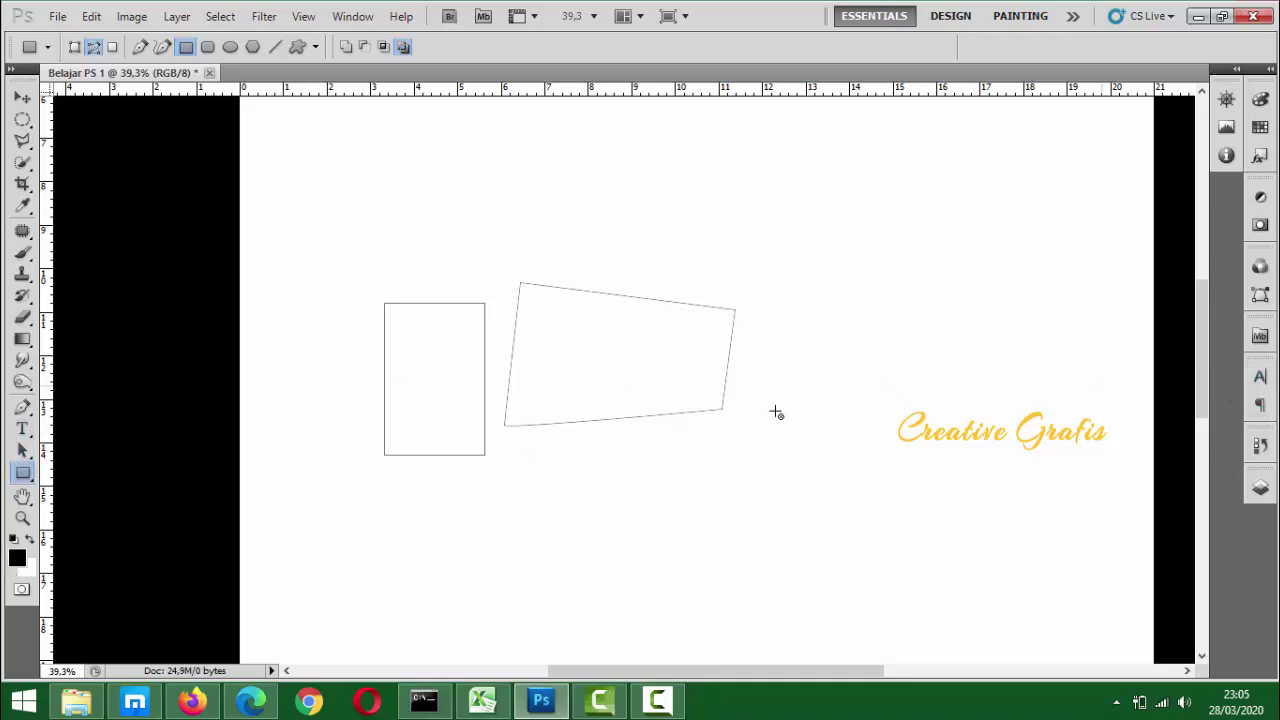
Activate the Type tool to view its options, and briefly show the Character settings
left_click(23, 429)
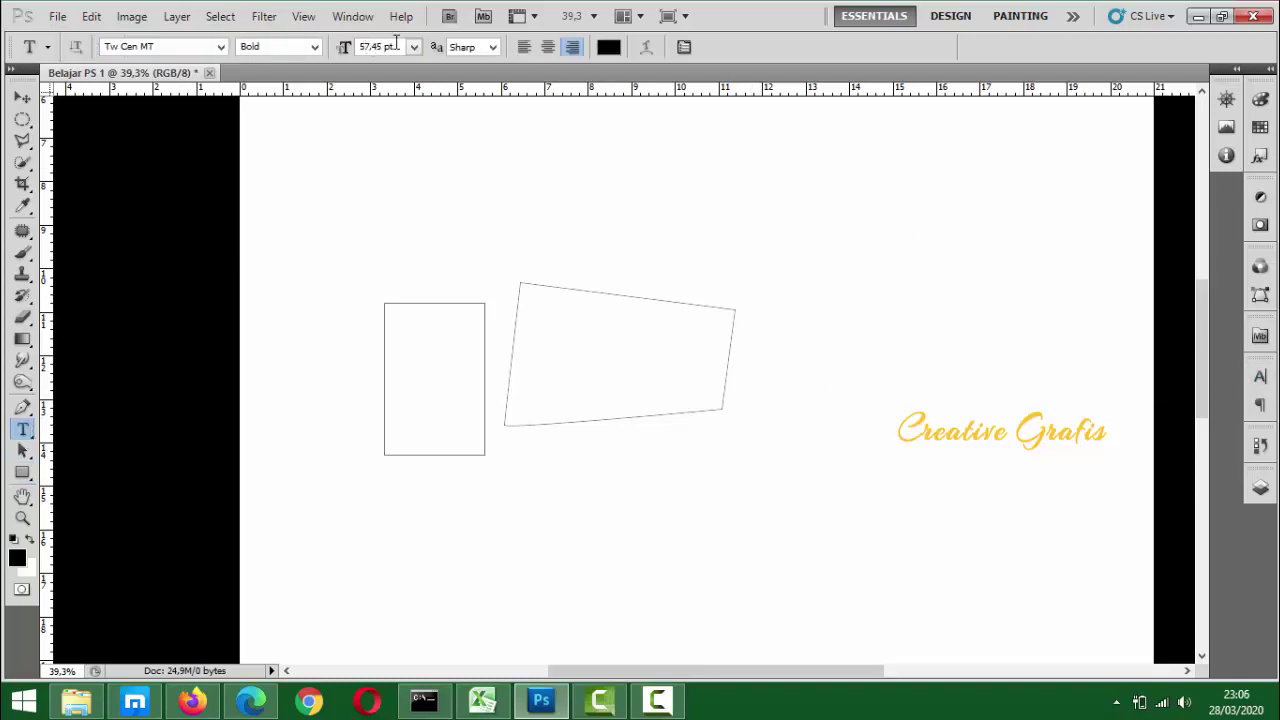
left_click(1260, 376)
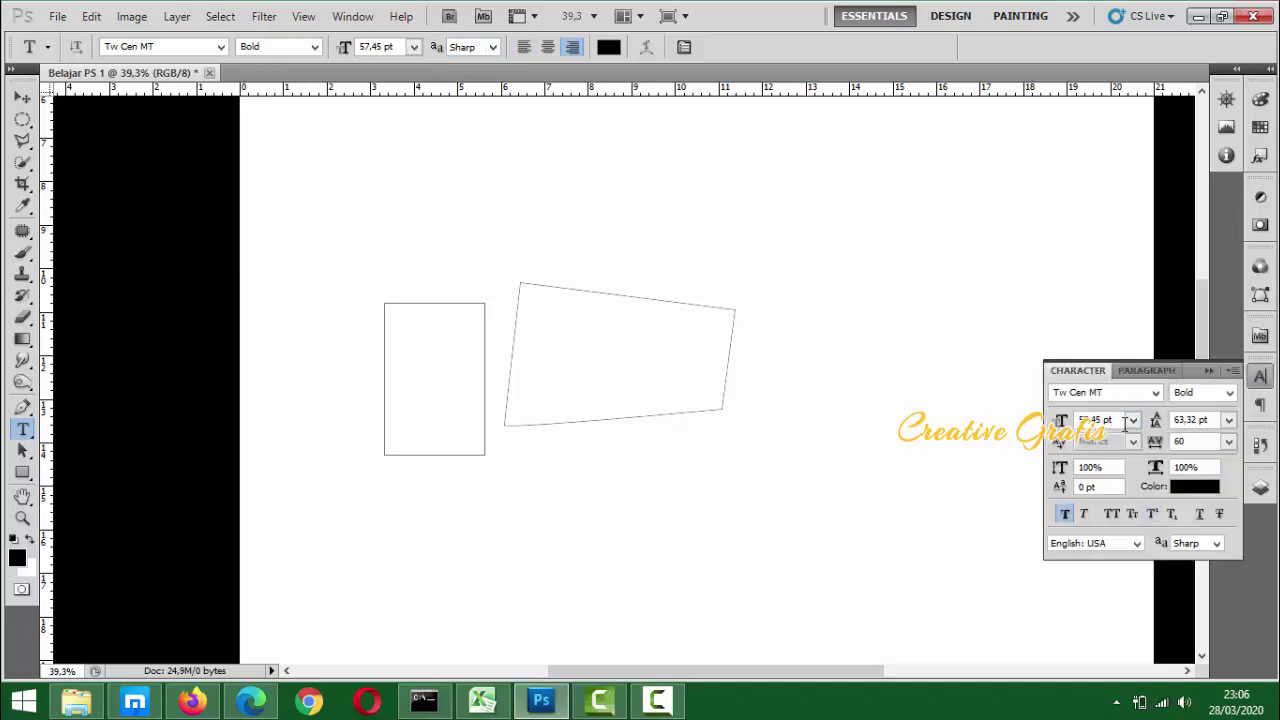
left_click(1262, 376)
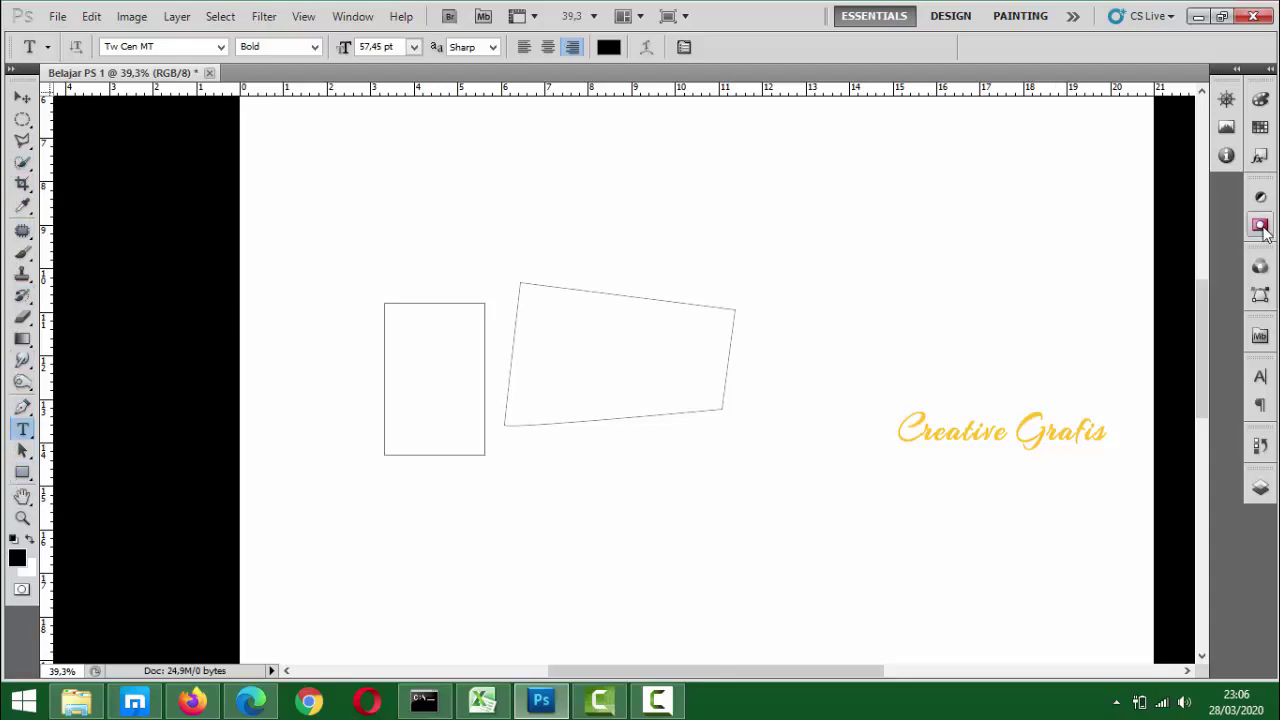
Show the layers list and duplicate the Background layer, making four copies in total
left_click(1261, 490)
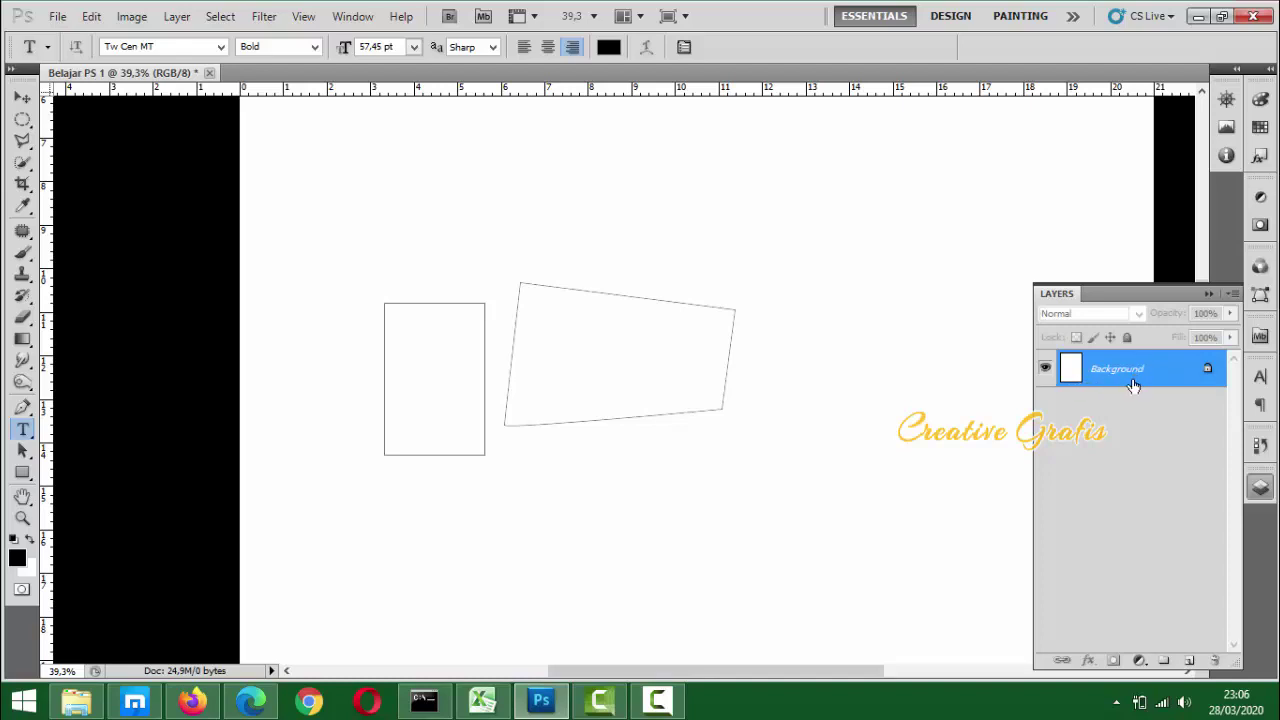
key("ctrl+j")
key("ctrl+j")
key("ctrl+j")
key("ctrl+j")
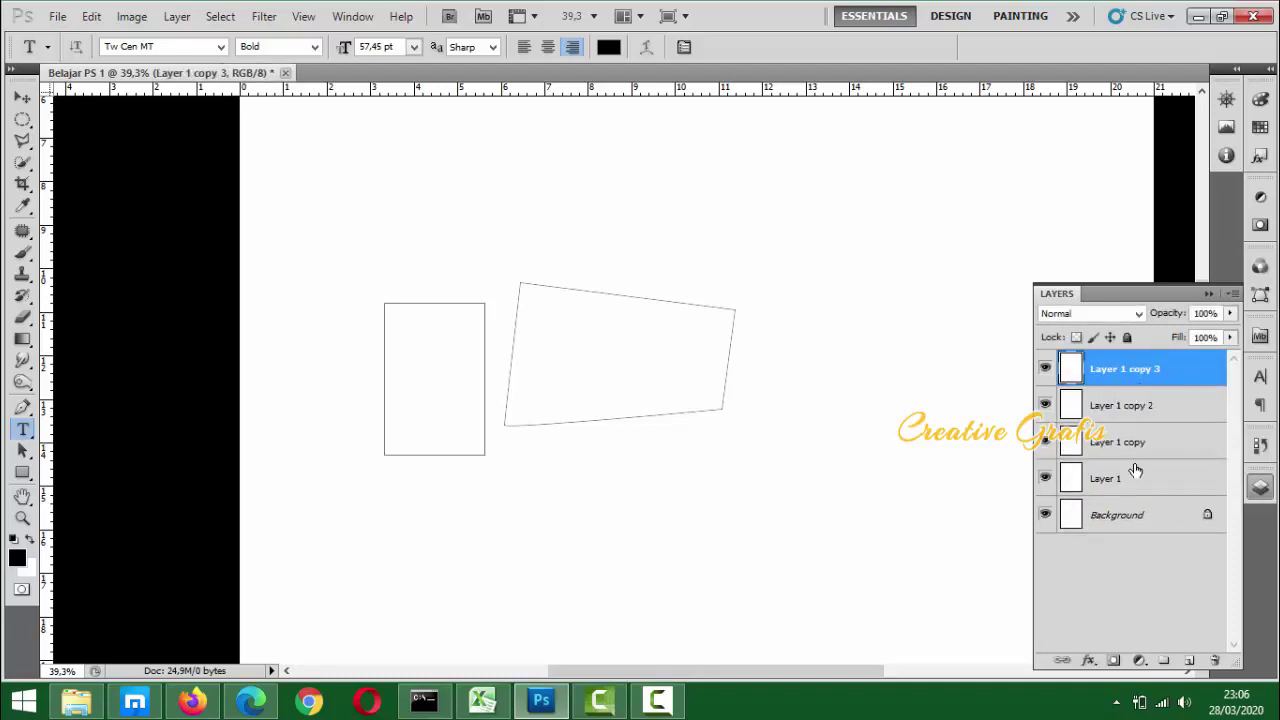
Delete the drawn paths and all four duplicated layers, leaving only Background, and collapse the layers list
left_click(1137, 478, "shift")
key("Delete")
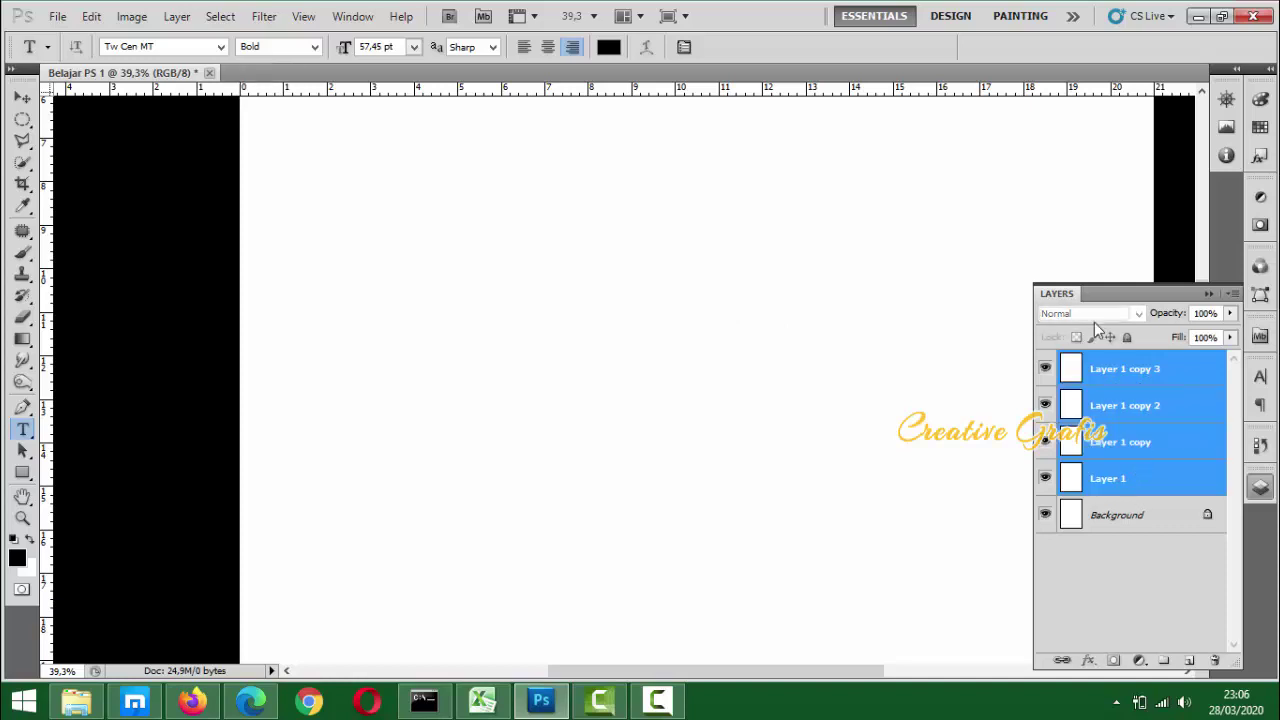
key("Delete")
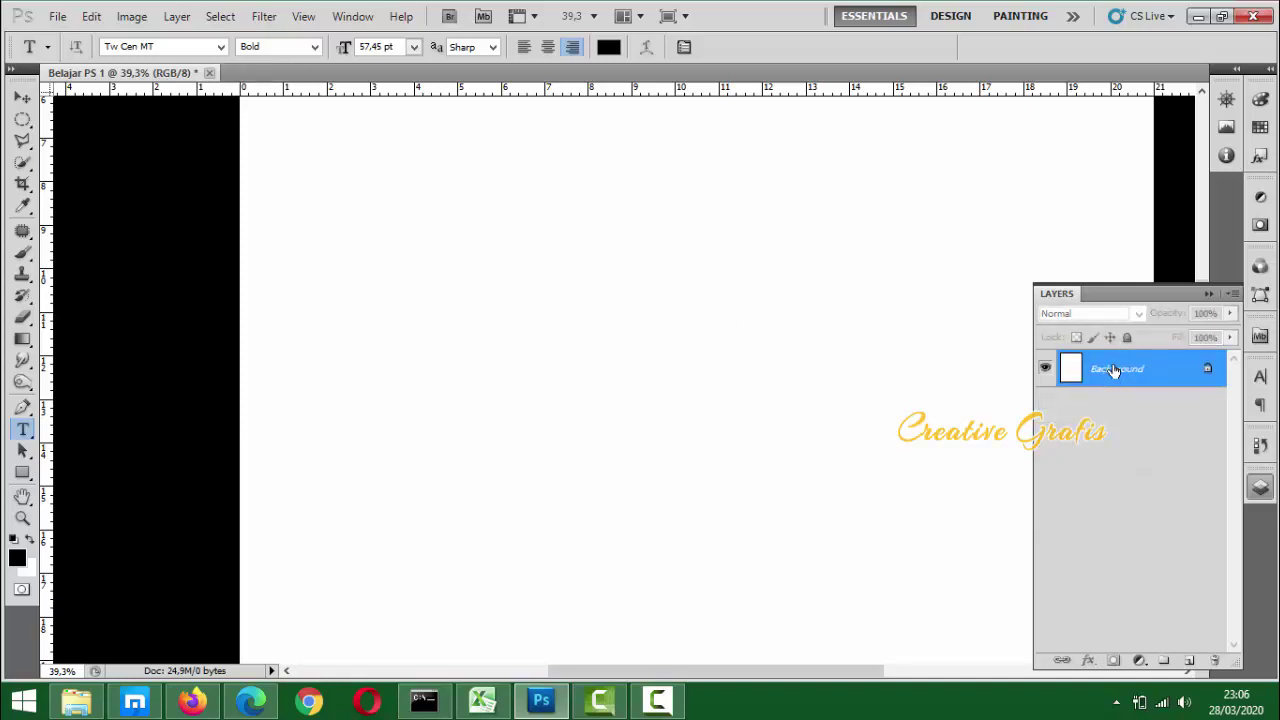
left_click(1209, 293)
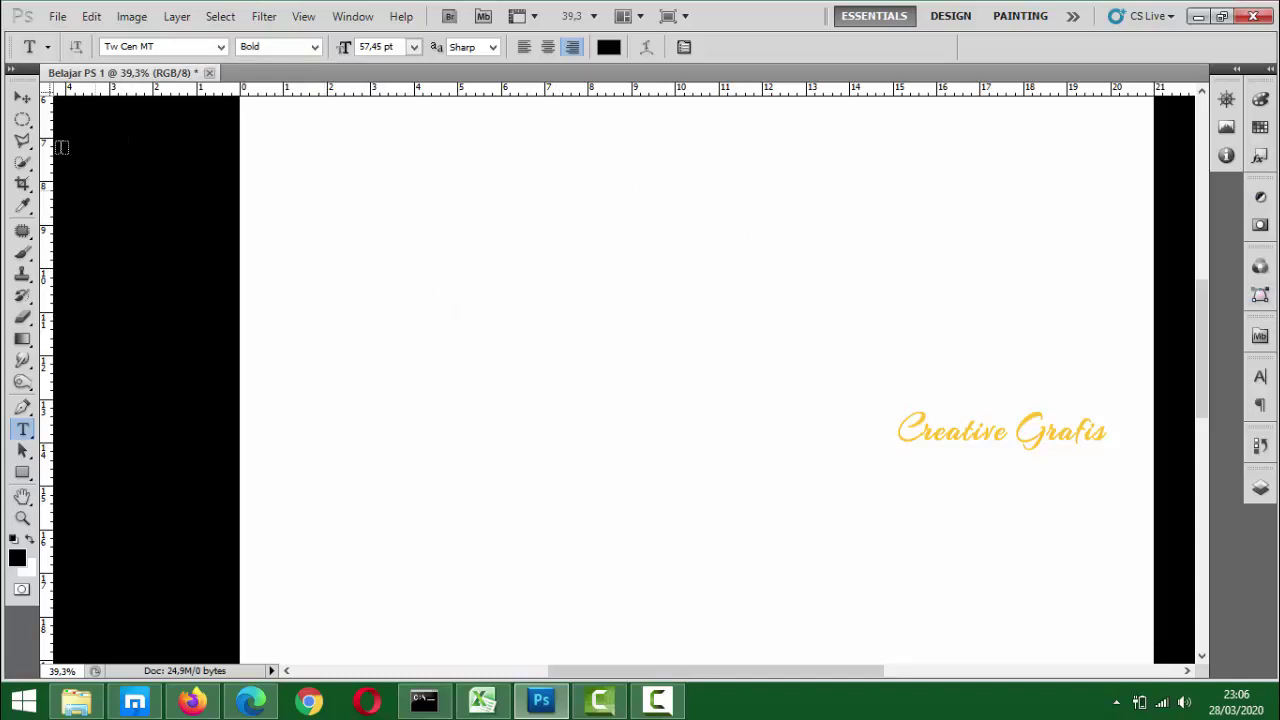
Review the options of the Move, Crop and Polygonal Lasso tools and demonstrate zooming the page out and in
left_click(22, 97)
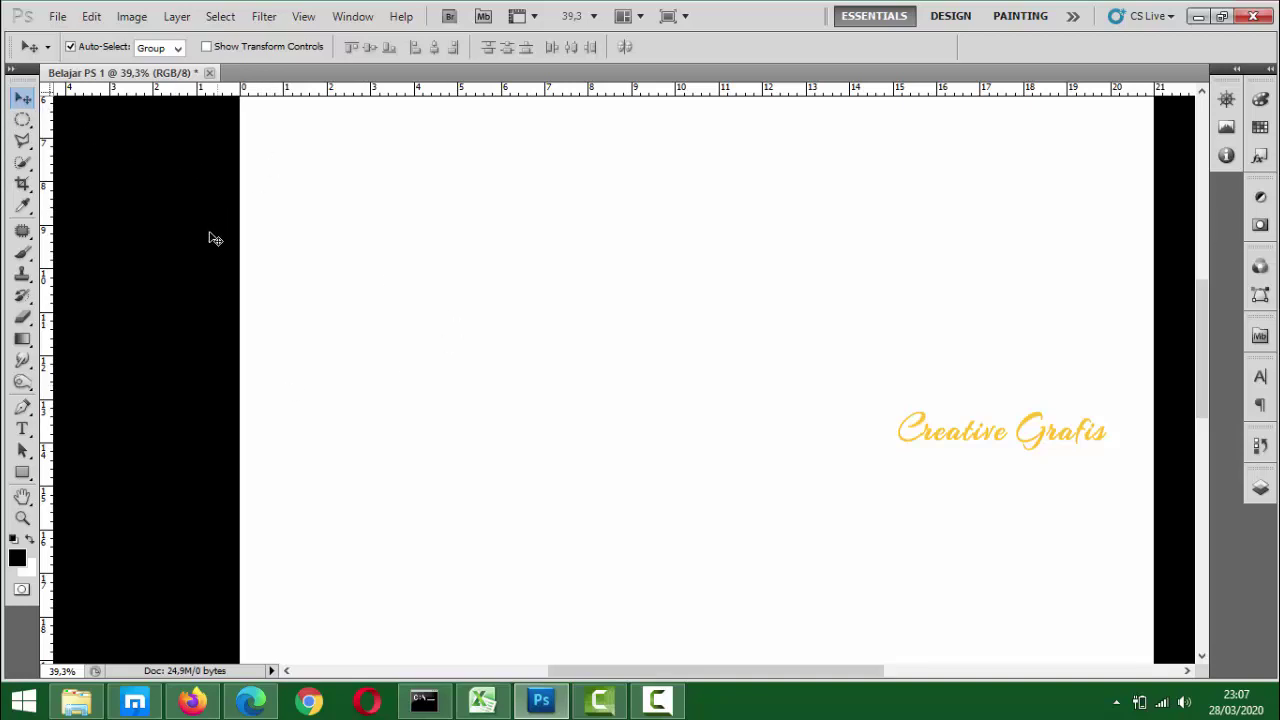
left_click(23, 186)
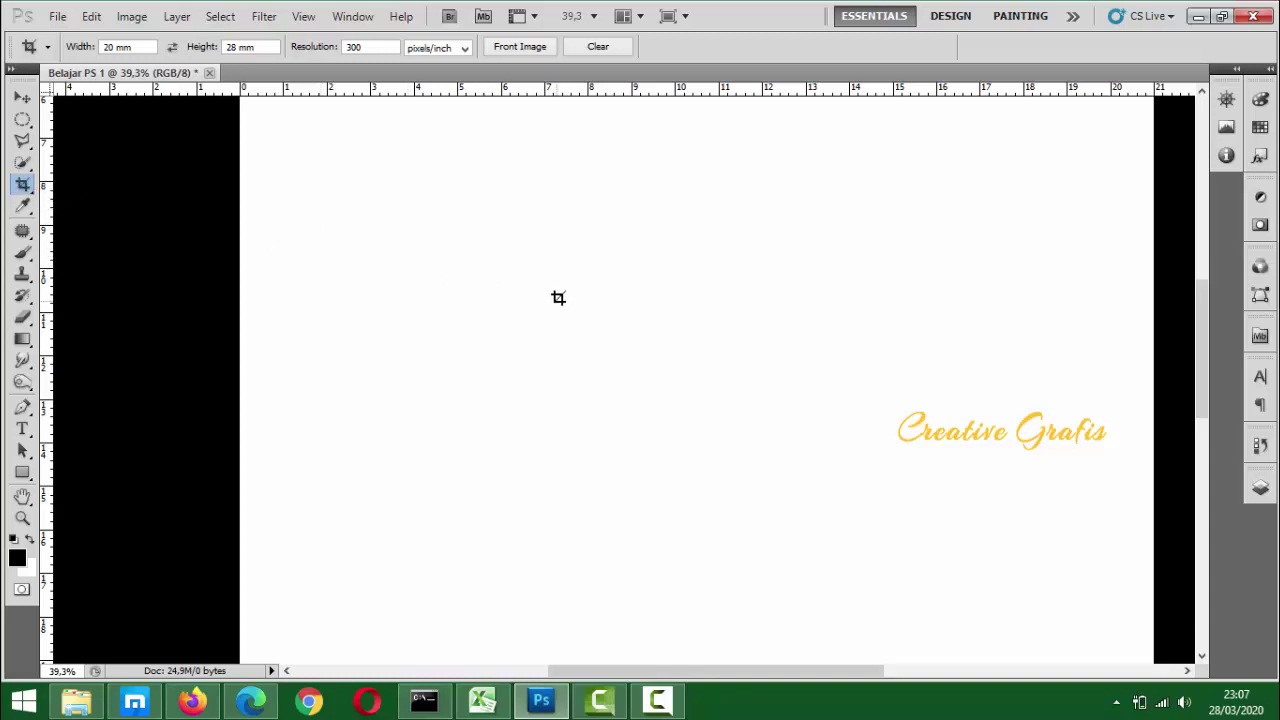
scroll(646, 291, "down", 1)
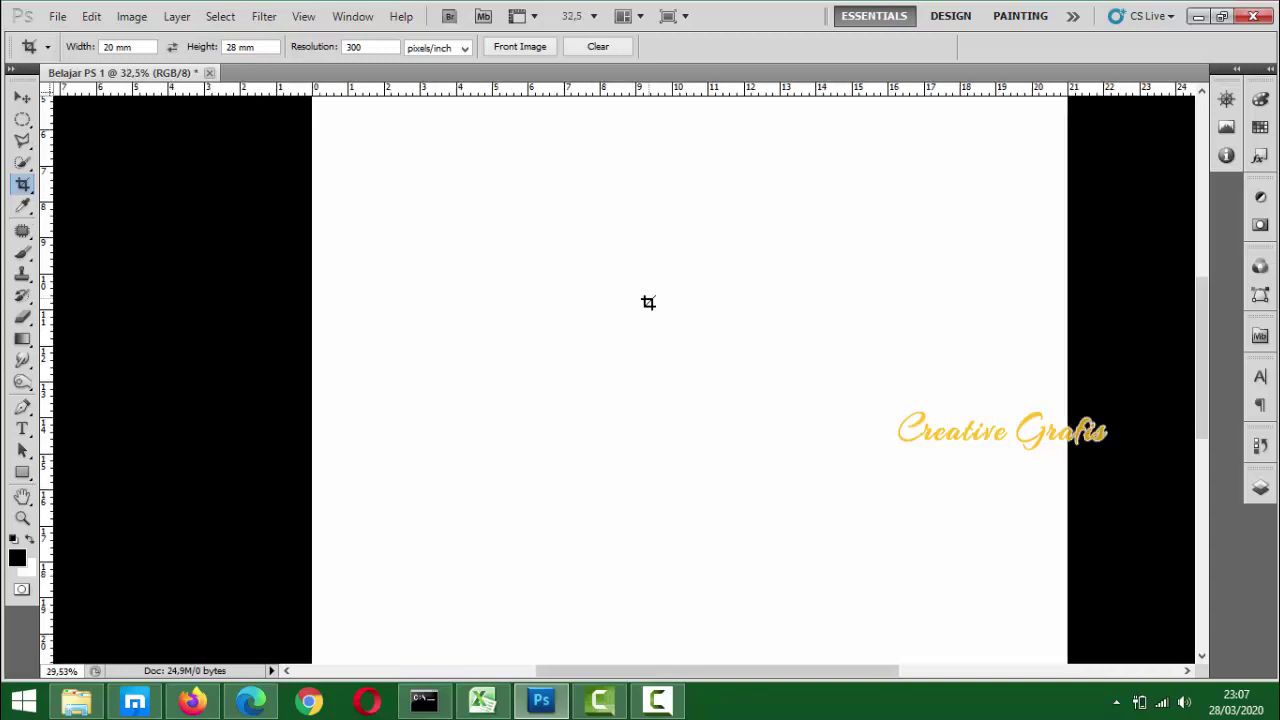
scroll(647, 301, "down", 2)
scroll(660, 282, "up", 1)
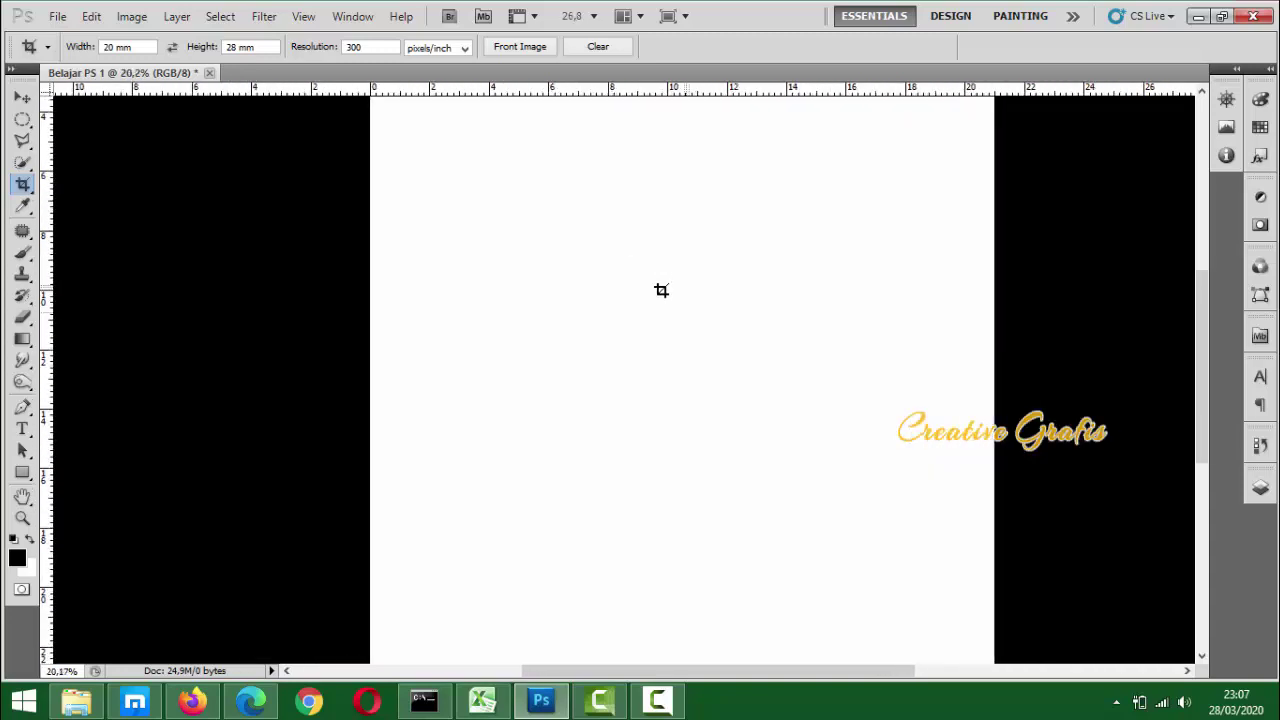
scroll(661, 290, "down", 1)
scroll(661, 290, "up", 2)
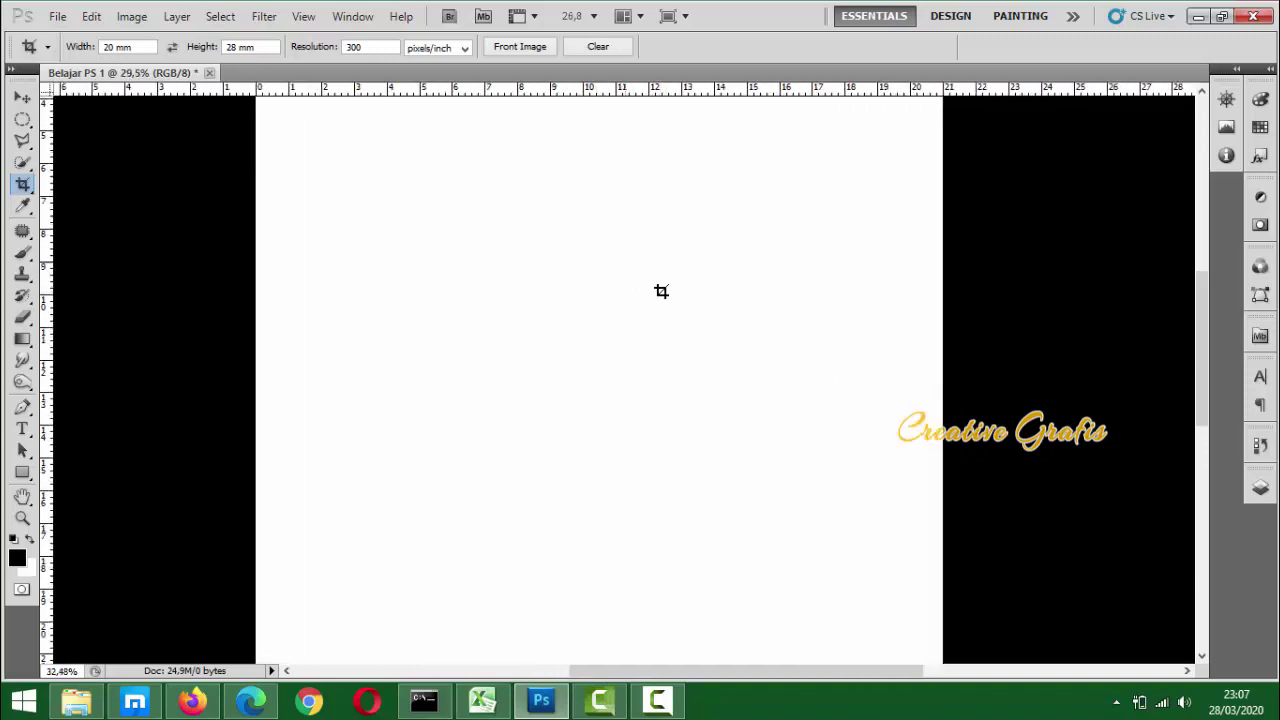
scroll(661, 291, "up", 2)
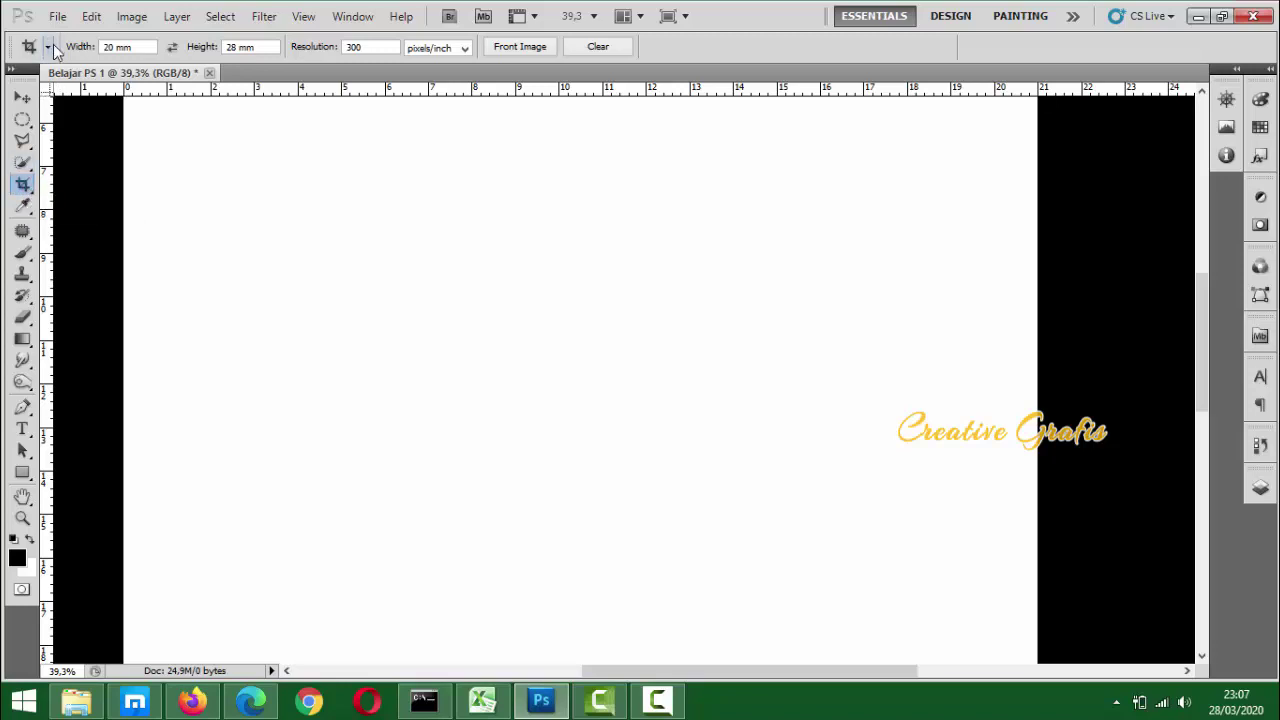
left_click(22, 142)
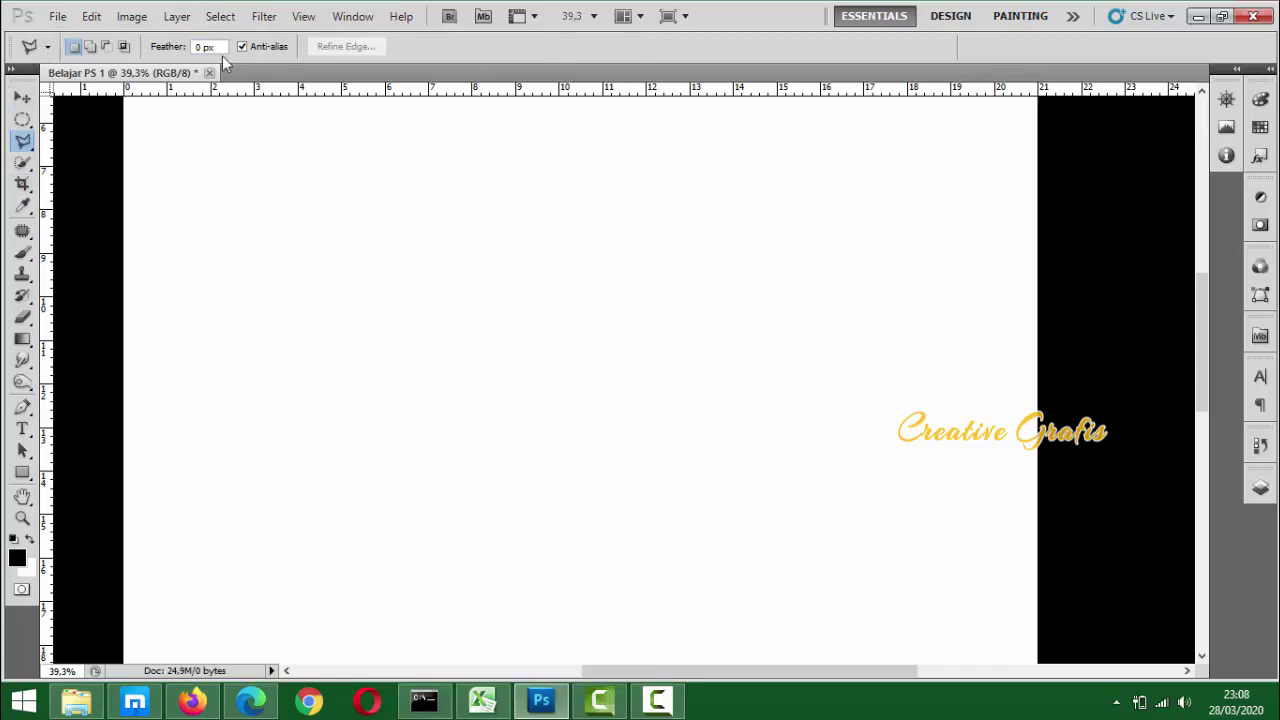
Activate the Crop tool and apply its Crop 8 inch x 10 inch 300 ppi preset
left_click(21, 186)
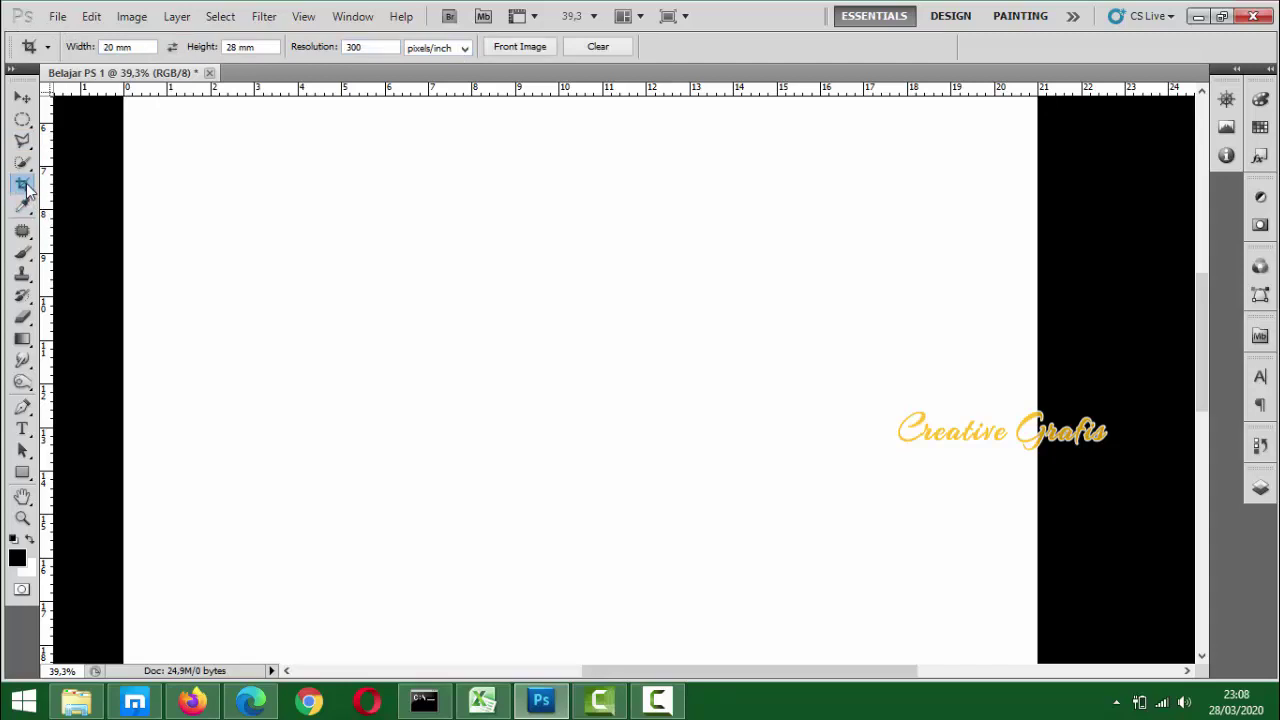
left_click(45, 50)
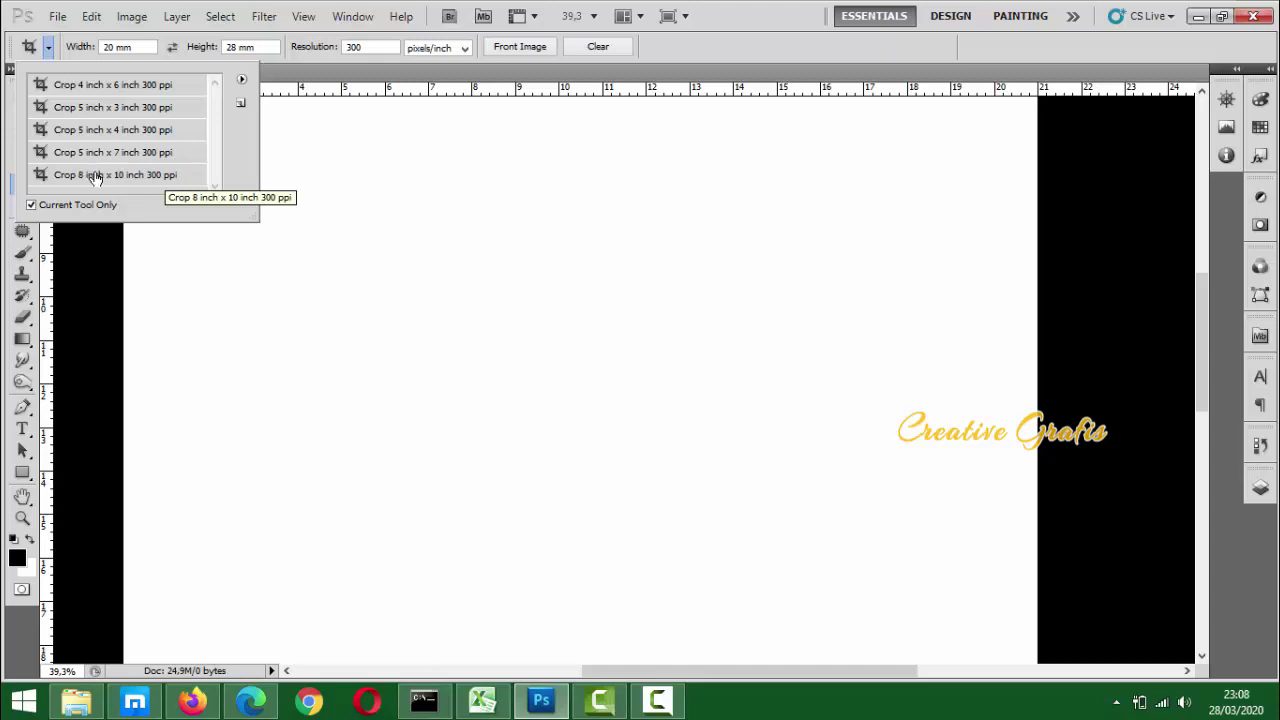
left_click(152, 176)
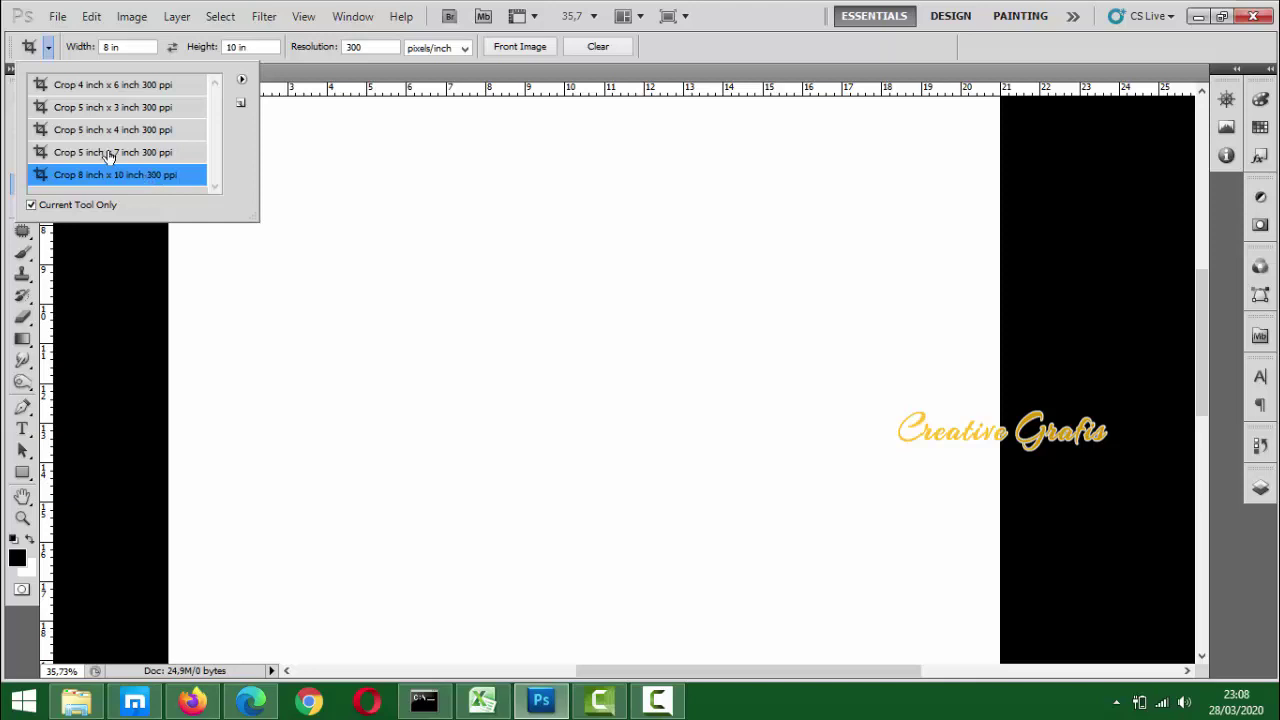
scroll(112, 148, "up", 2)
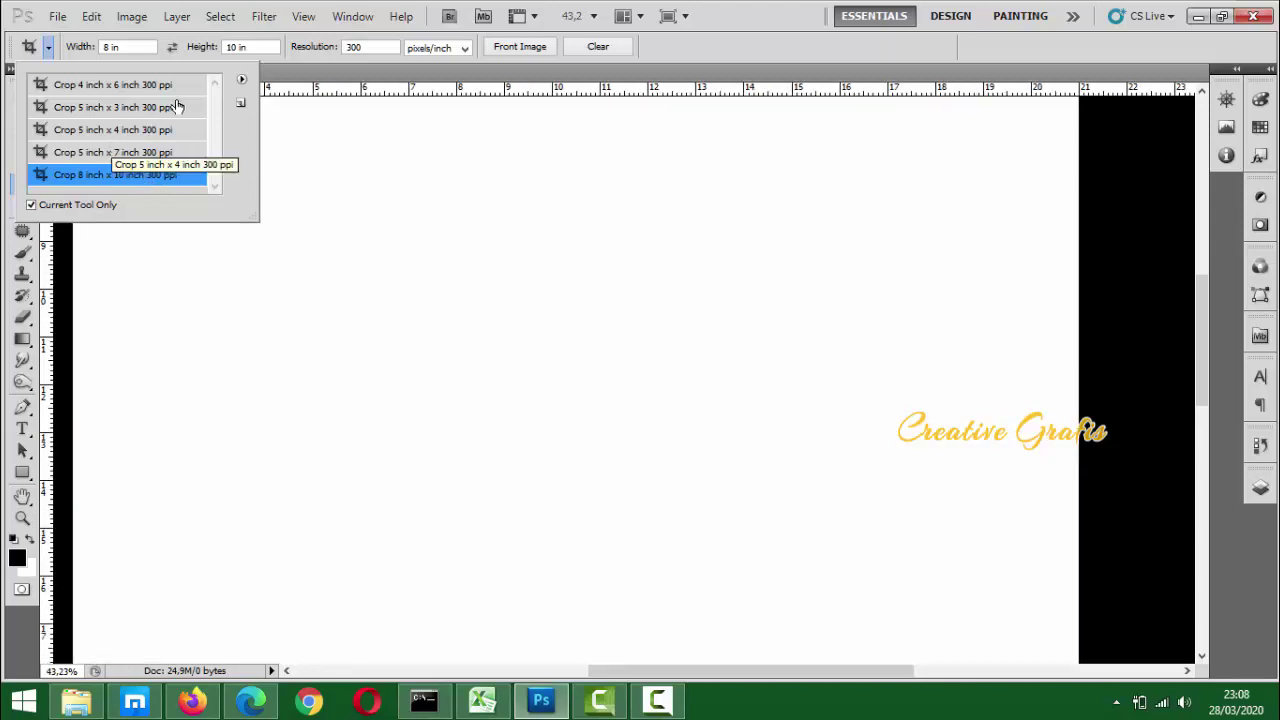
left_click(306, 71)
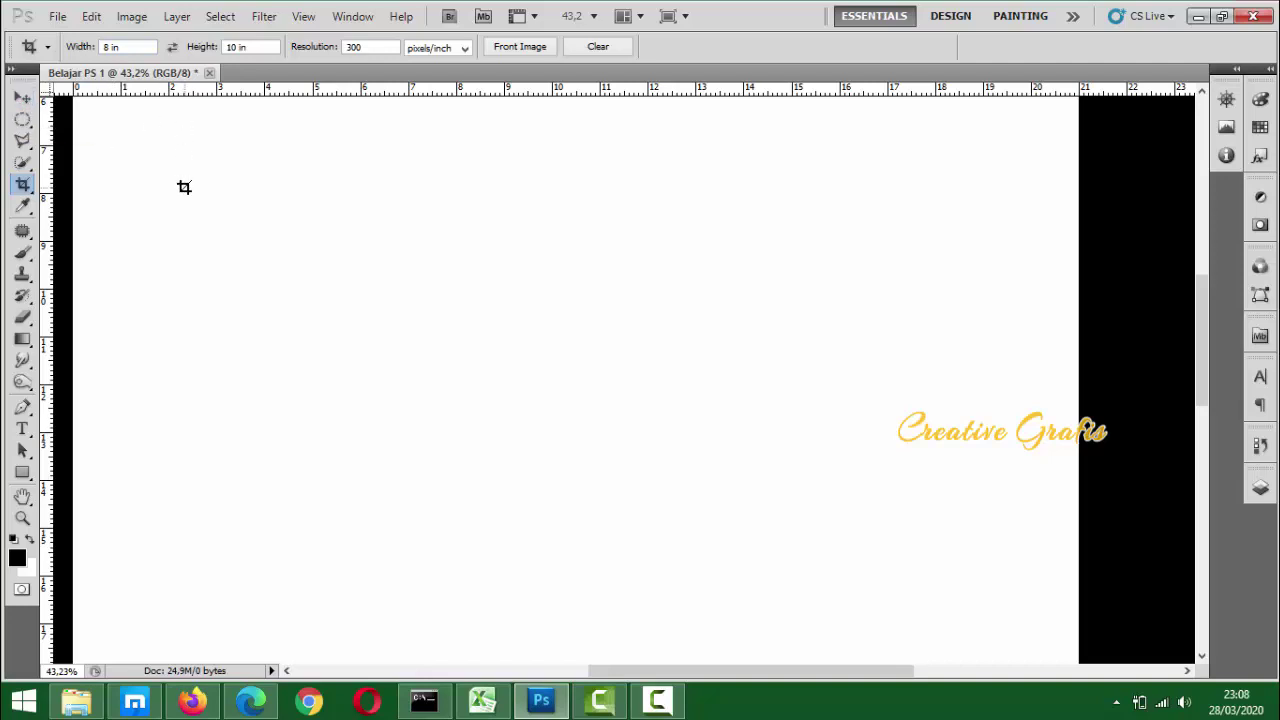
scroll(214, 200, "down", 2)
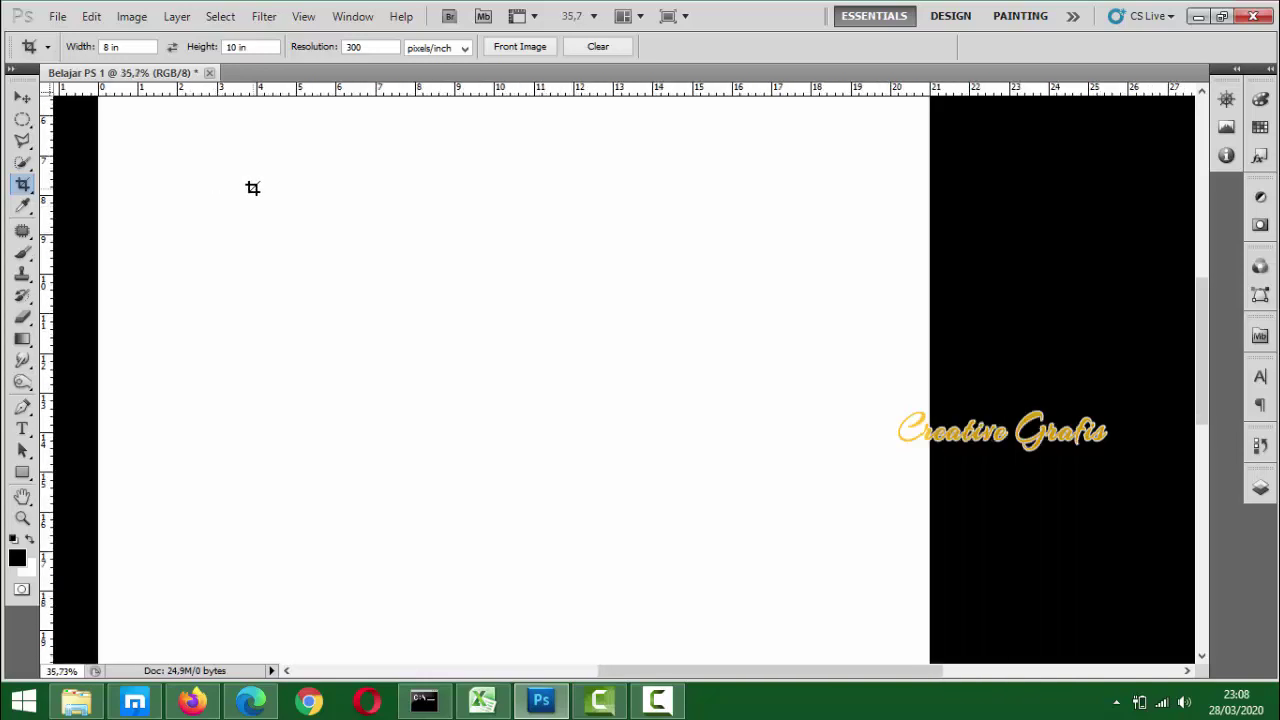
left_click_drag(762, 670, 701, 672)
scroll(895, 278, "up", 1)
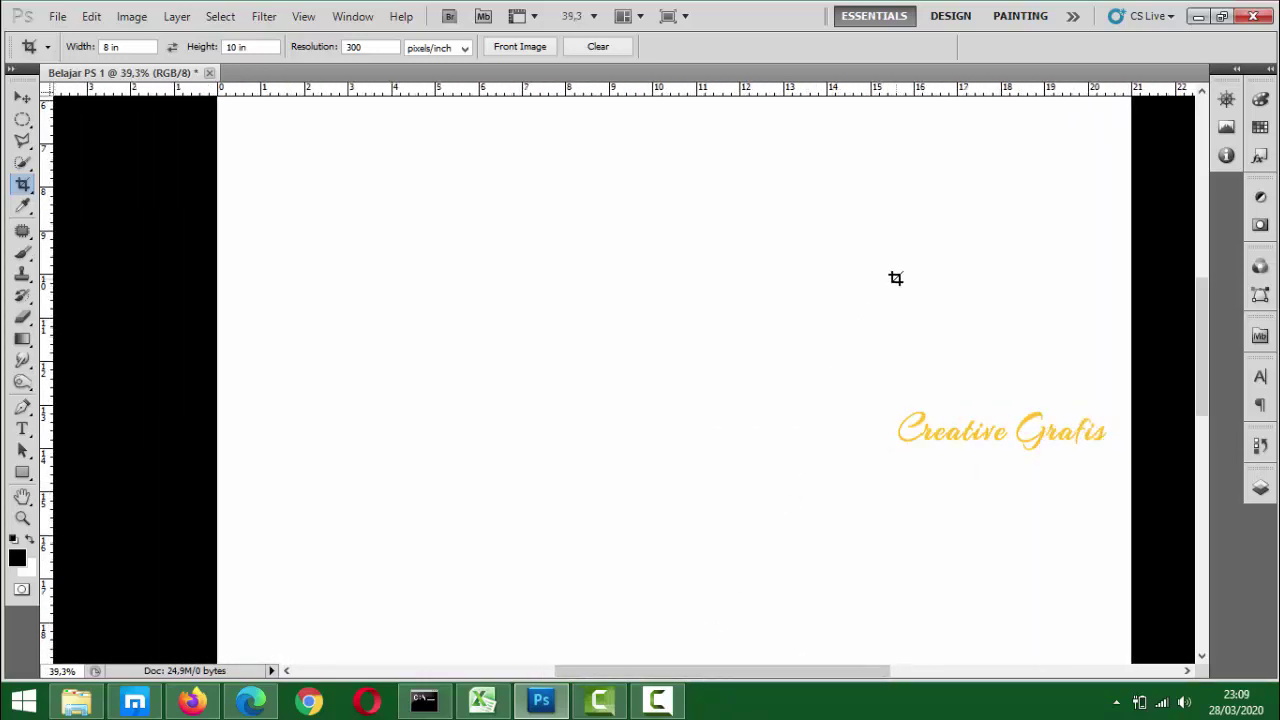
scroll(896, 282, "down", 1)
scroll(391, 226, "down", 2)
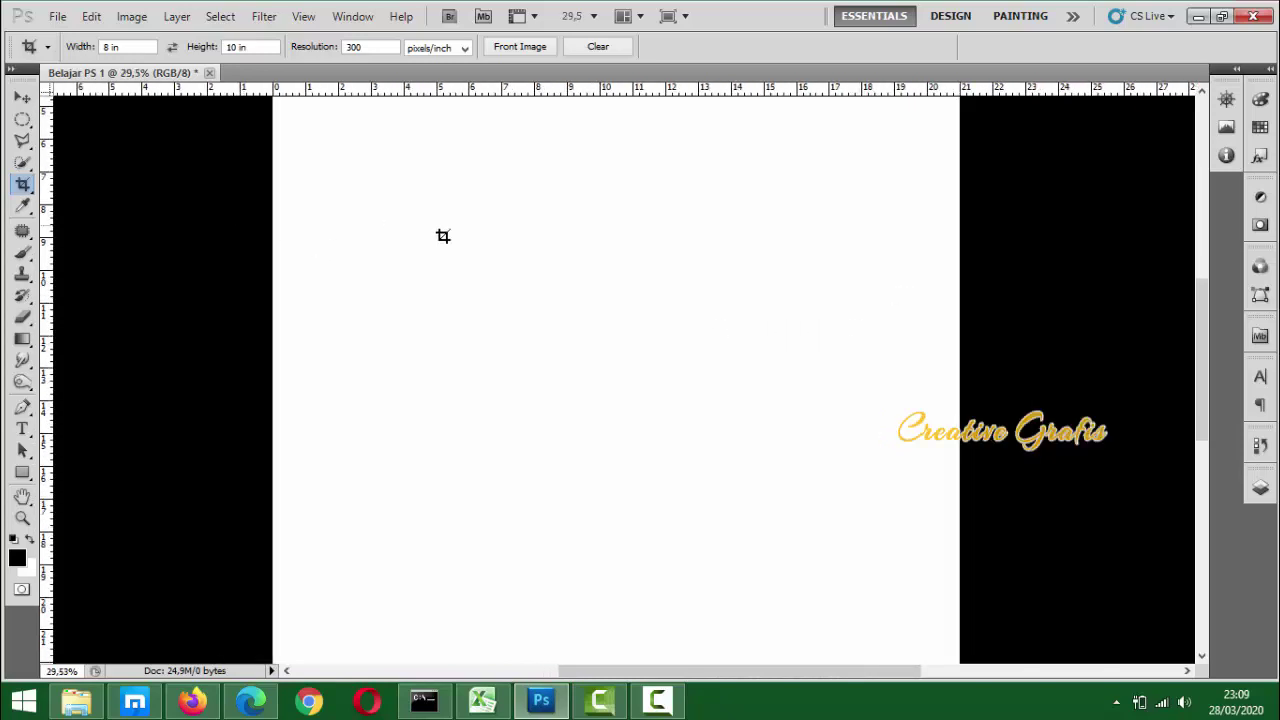
scroll(584, 213, "up", 4)
scroll(584, 213, "up", 1)
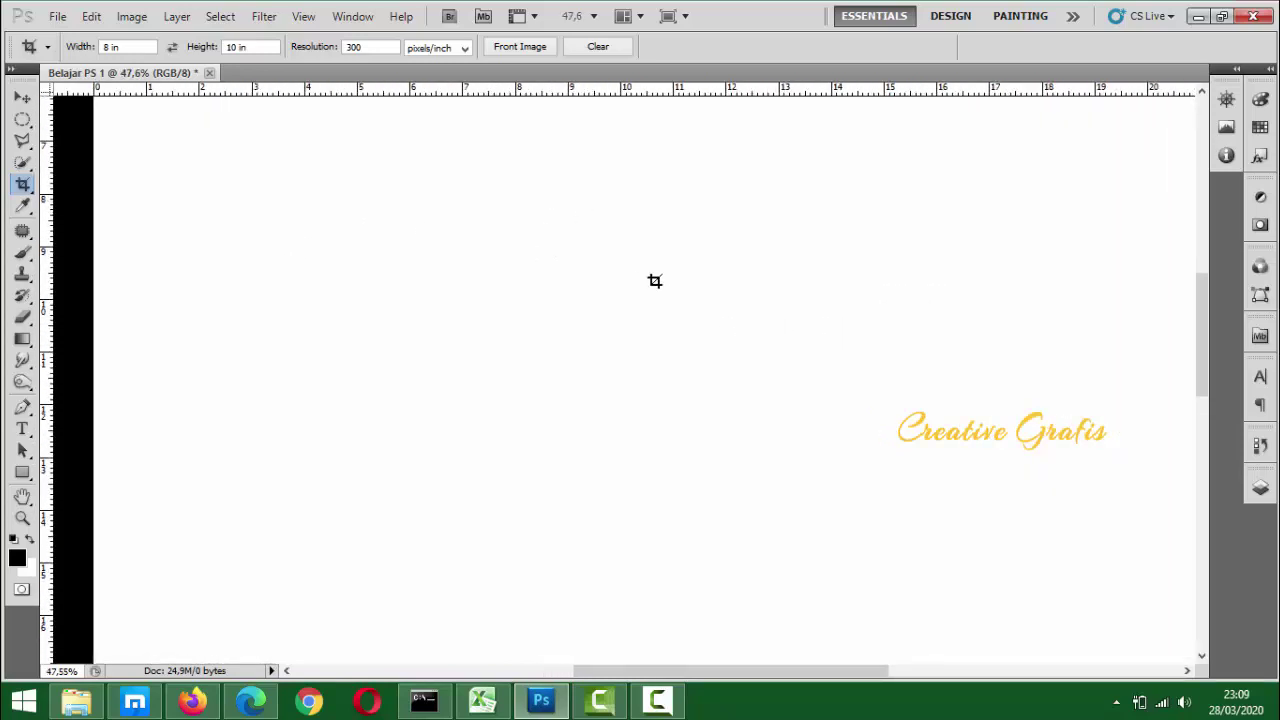
left_click_drag(673, 678, 681, 674)
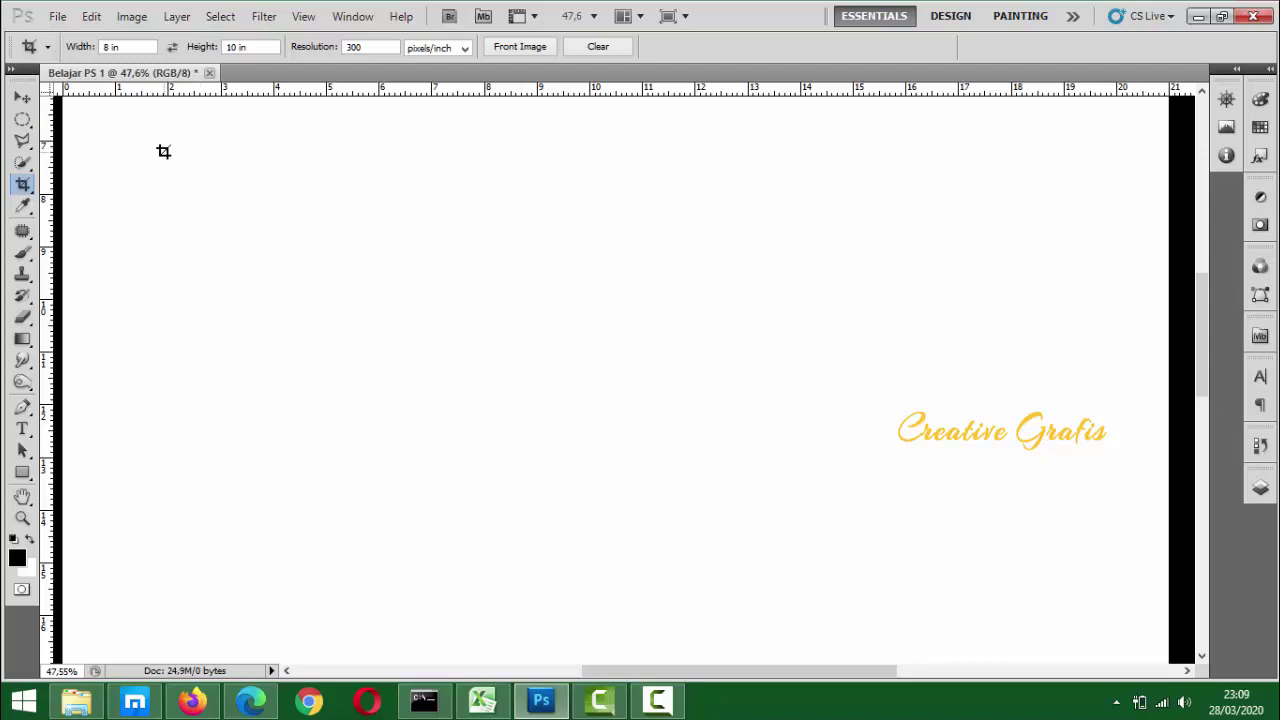
left_click(47, 48)
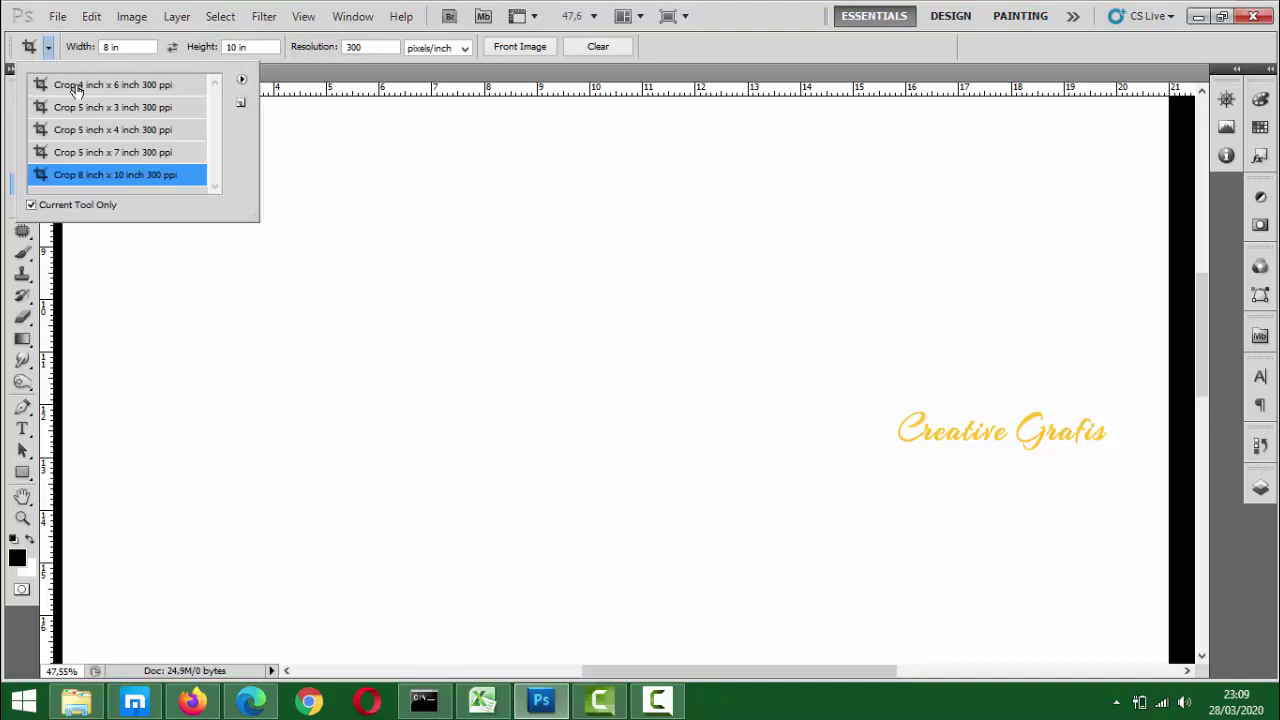
scroll(120, 166, "up", 1)
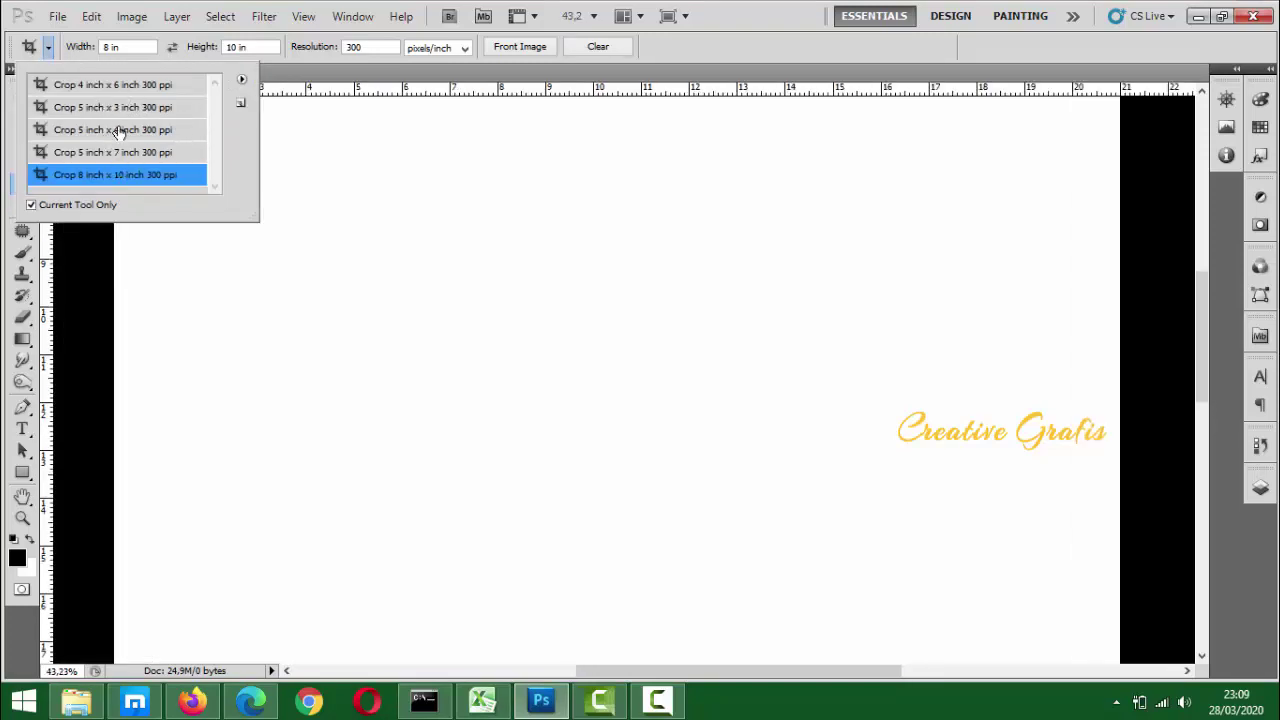
left_click(295, 84)
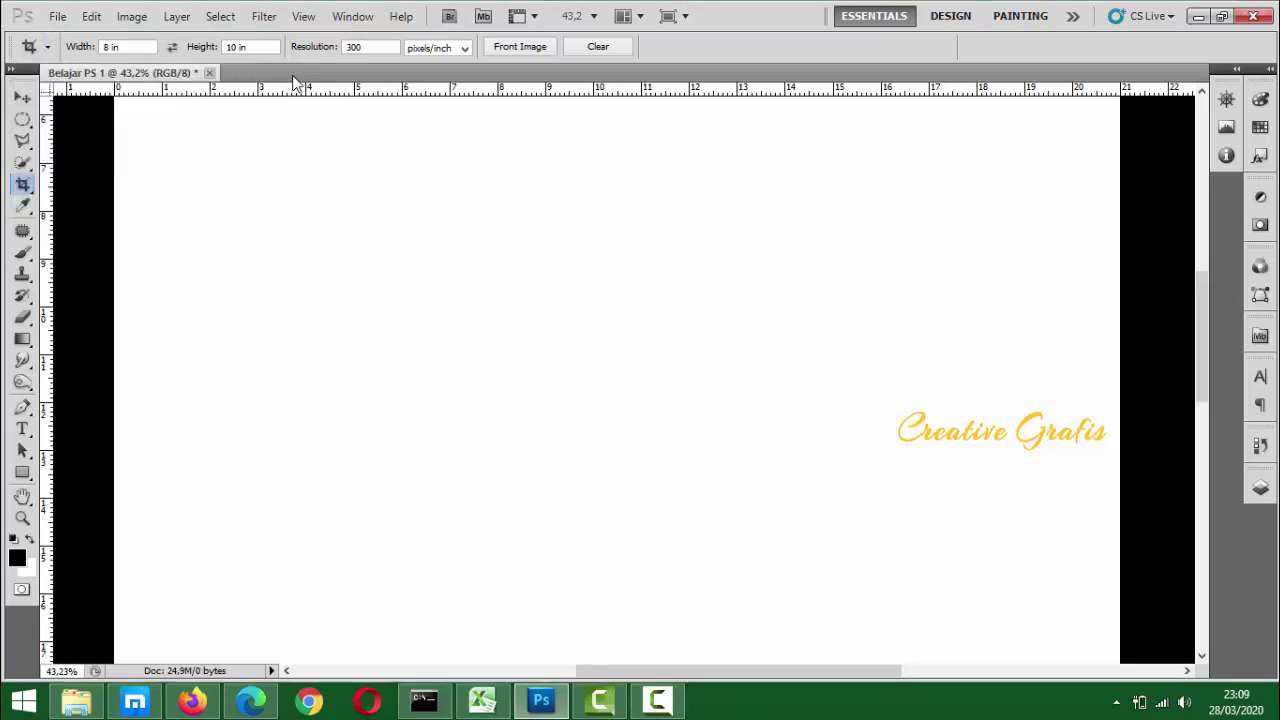
Switch the units of the Crop tool's width and height from inches to cm
left_click(126, 47)
right_click(126, 47)
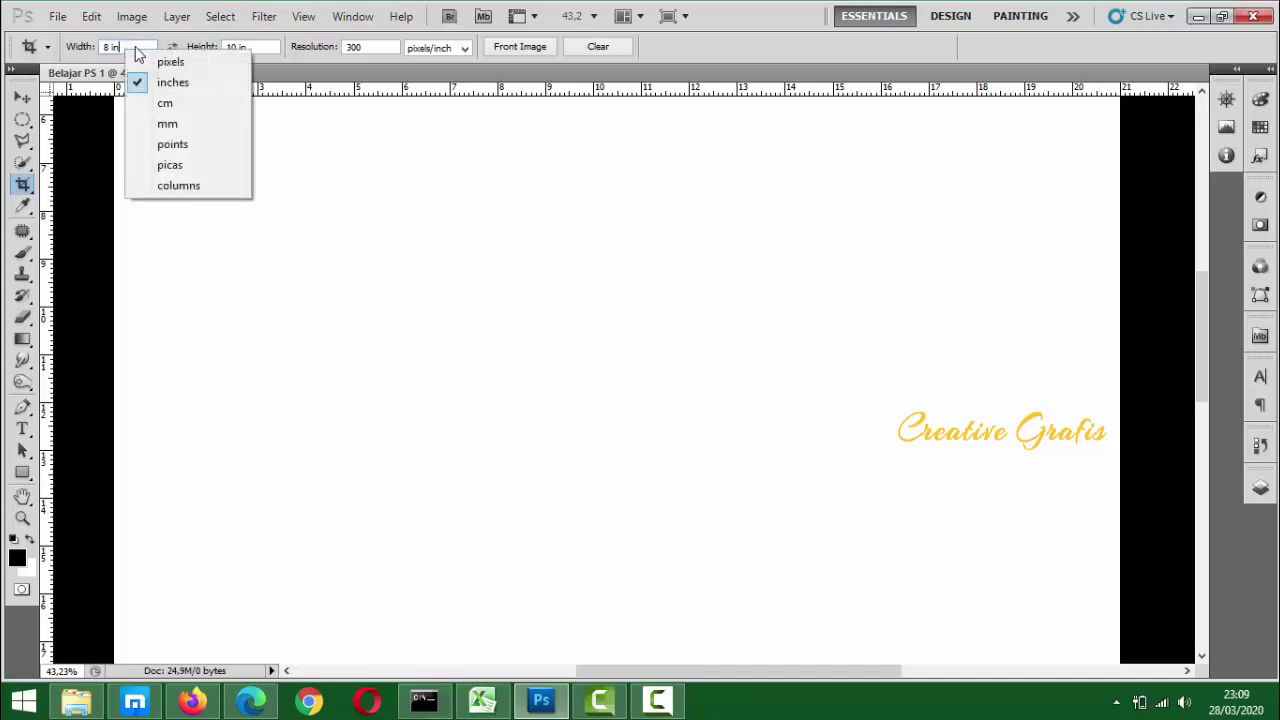
left_click(177, 104)
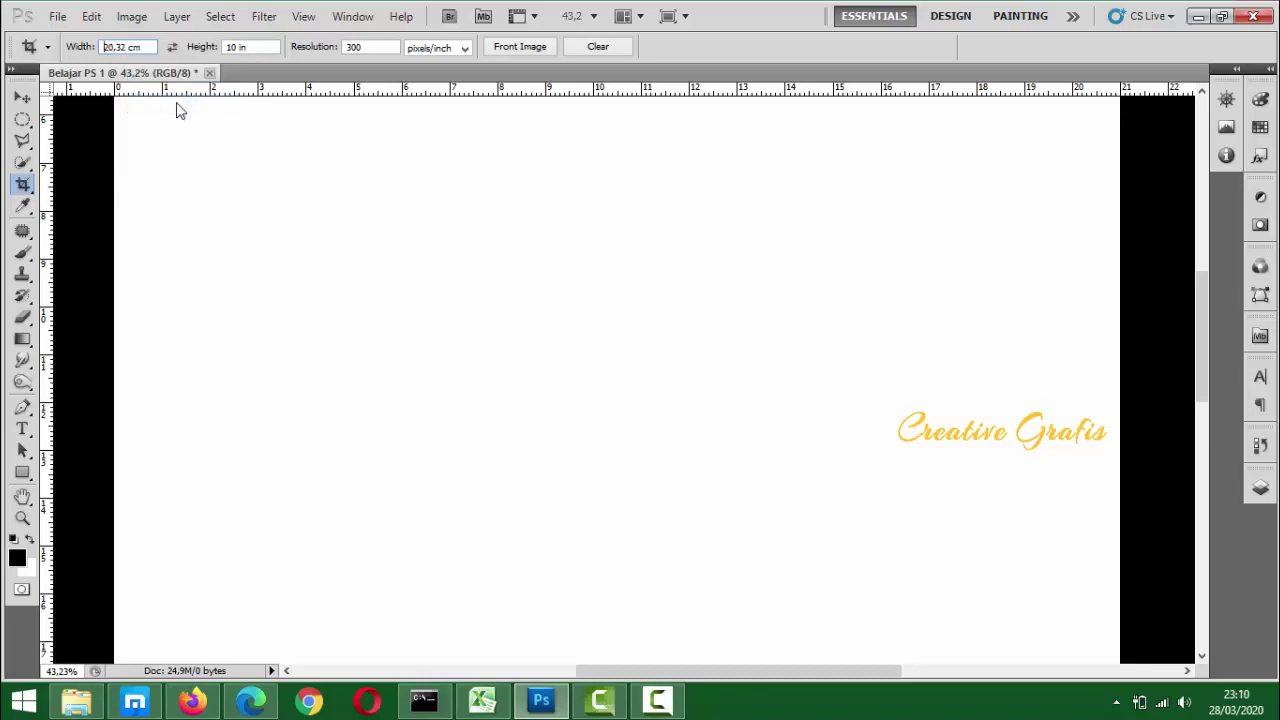
right_click(256, 47)
left_click(290, 102)
Set the Crop tool's width to 2 cm and height to 2,8 cm
double_click(125, 48)
type("2")
double_click(244, 46)
type("3")
type("8")
left_click(47, 48)
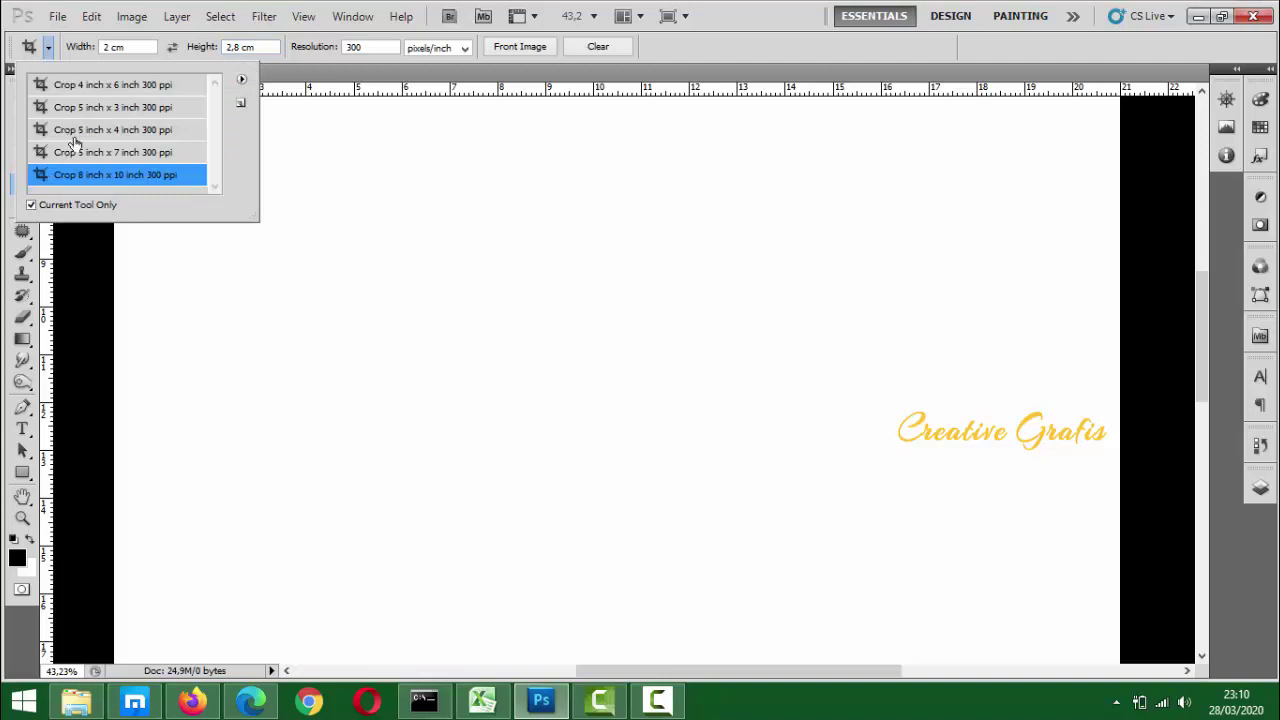
left_click(289, 61)
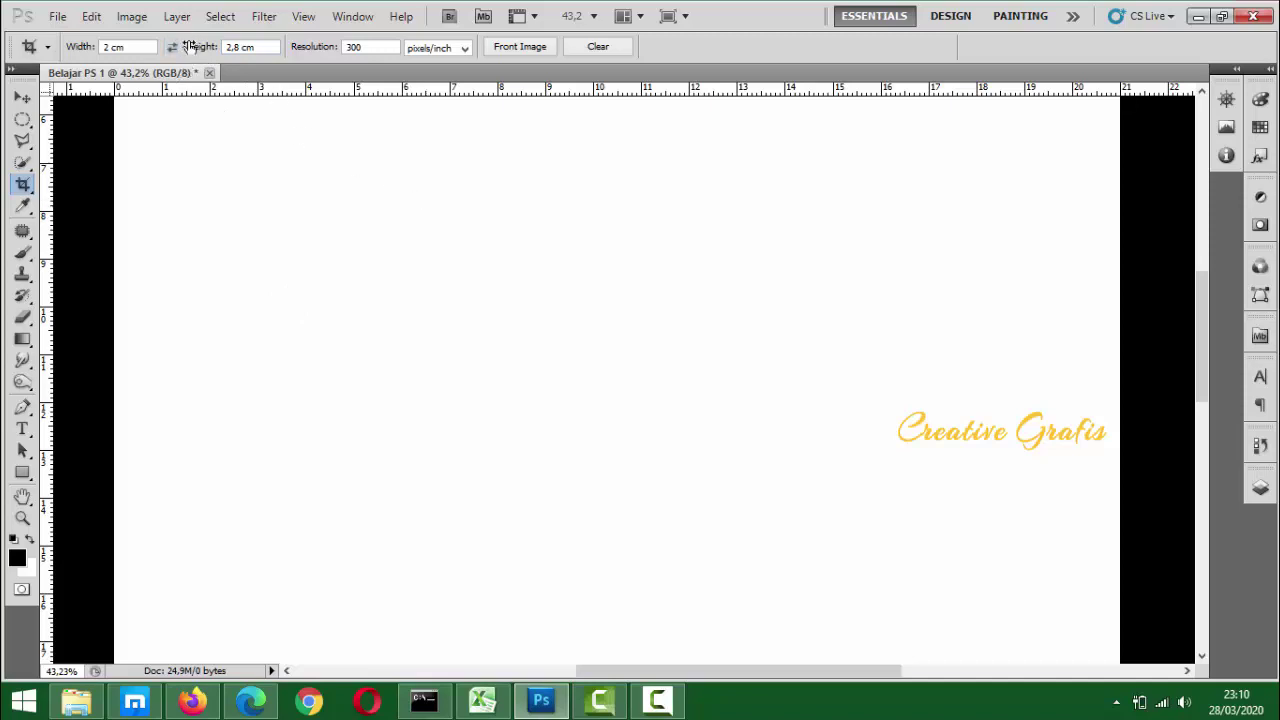
Save the current crop settings as a new tool preset named Pas Foto 2x3 cm
left_click(46, 48)
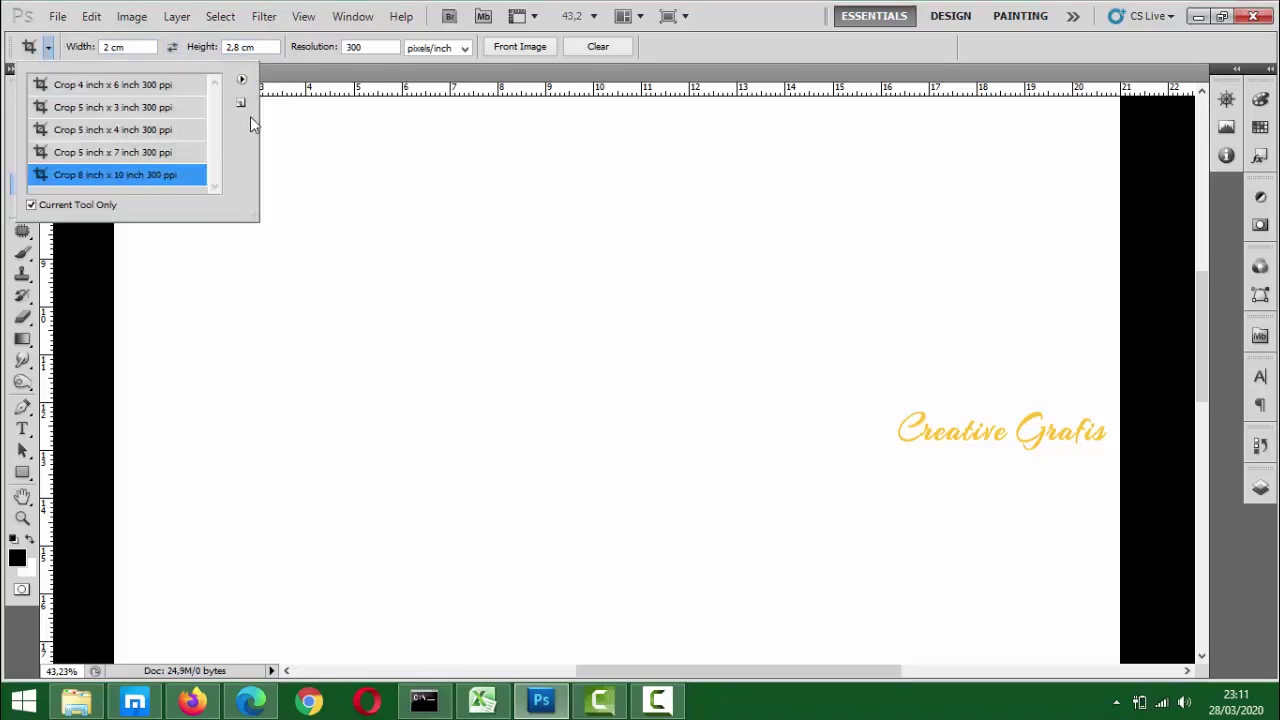
left_click(242, 80)
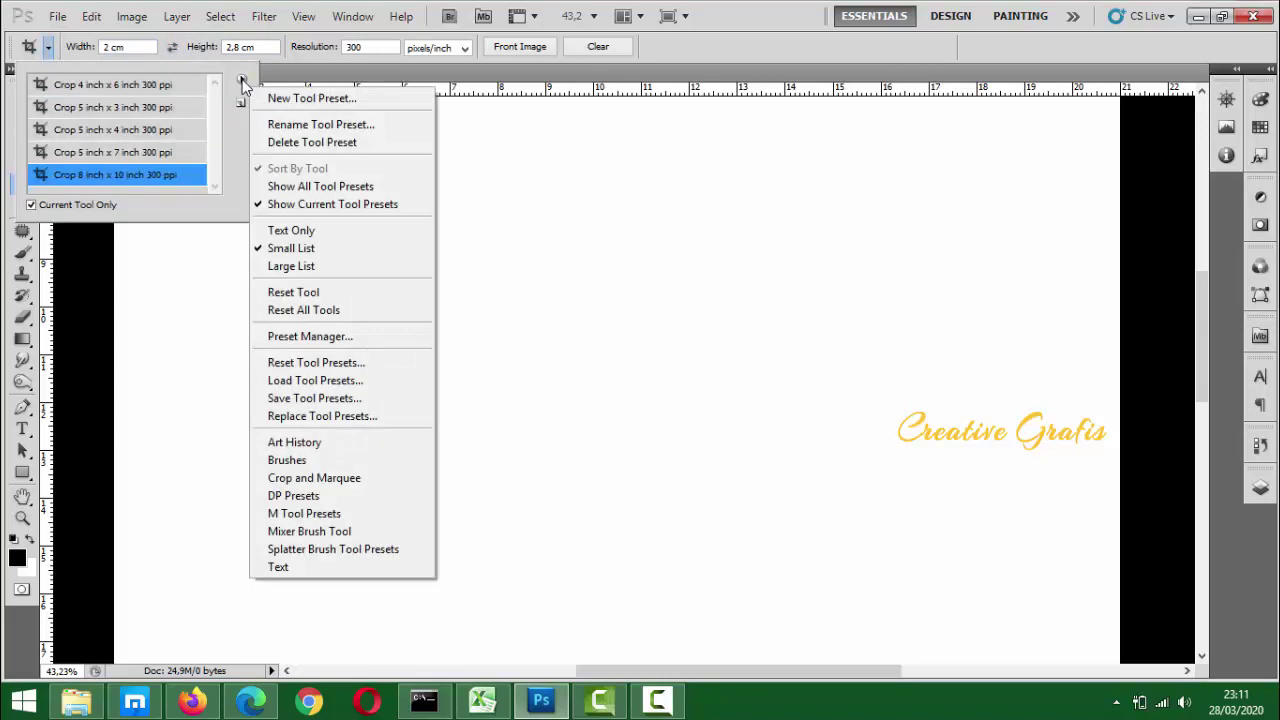
left_click(341, 99)
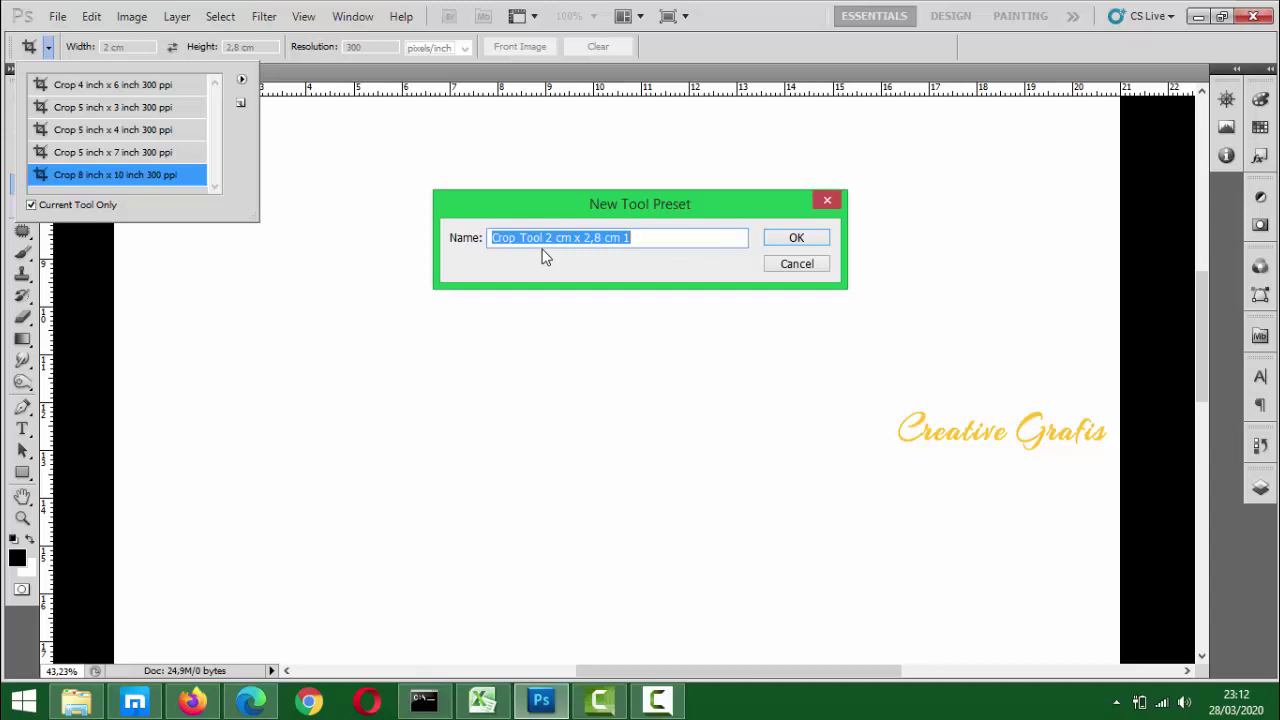
type("Pas")
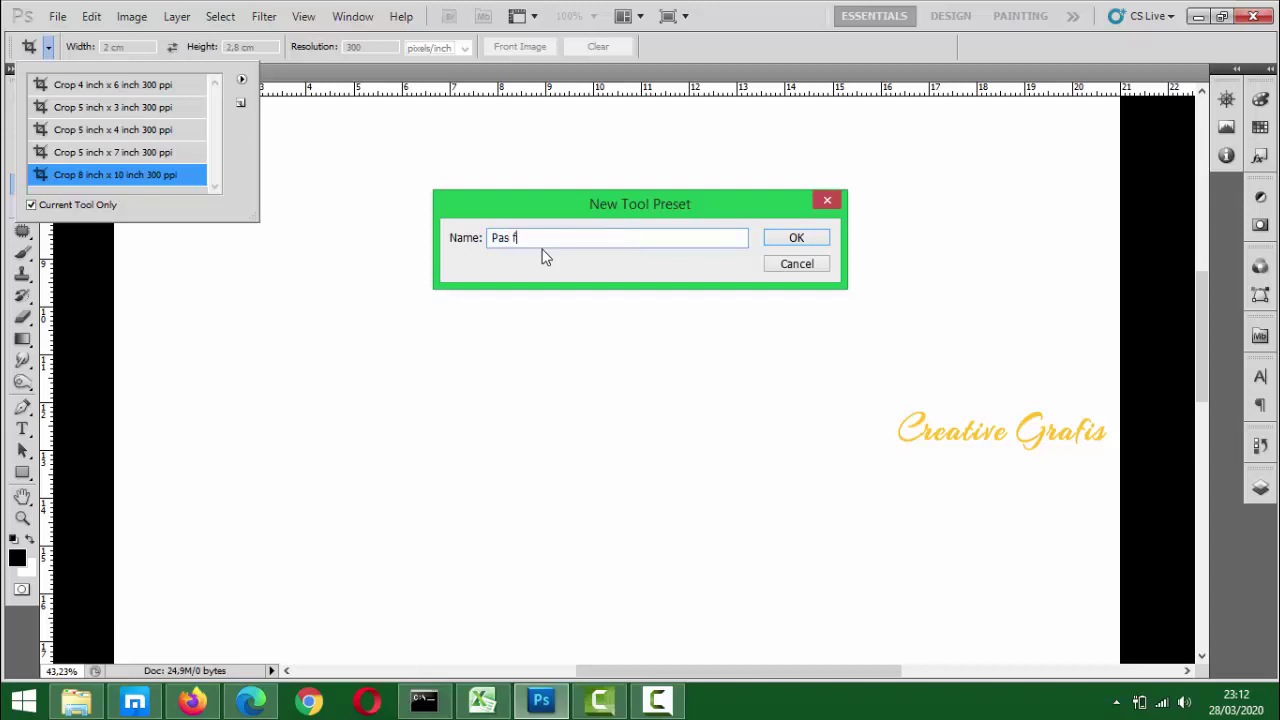
type("Foto 2x3 cm")
key("Return")
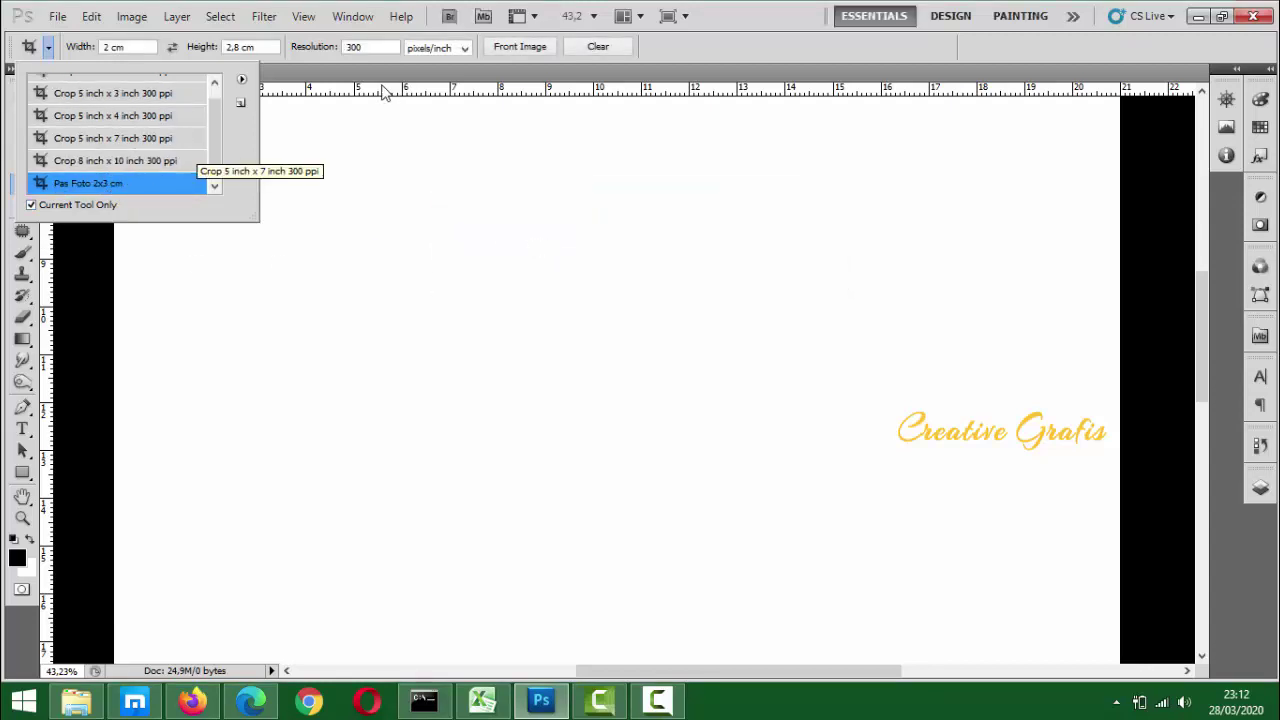
left_click(292, 72)
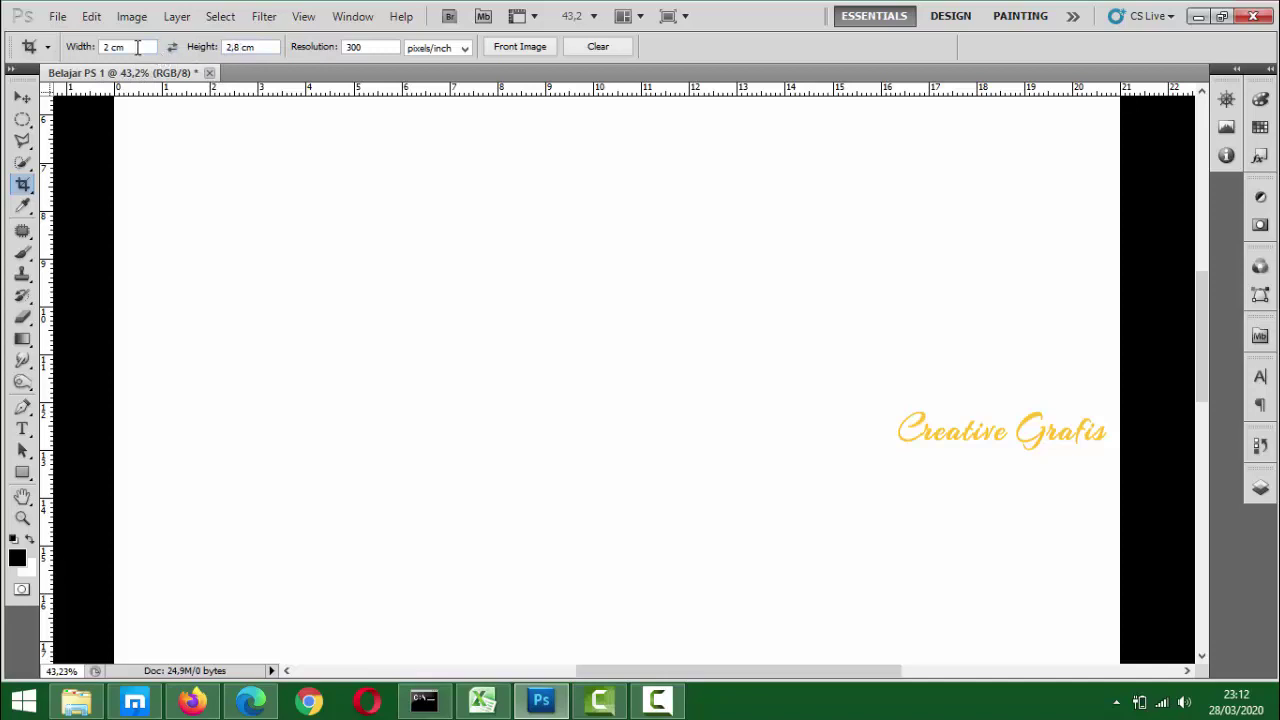
Swap the crop width and height so the width is 2,8 cm, and set the height to 3,8 cm
double_click(231, 48)
left_click(273, 48)
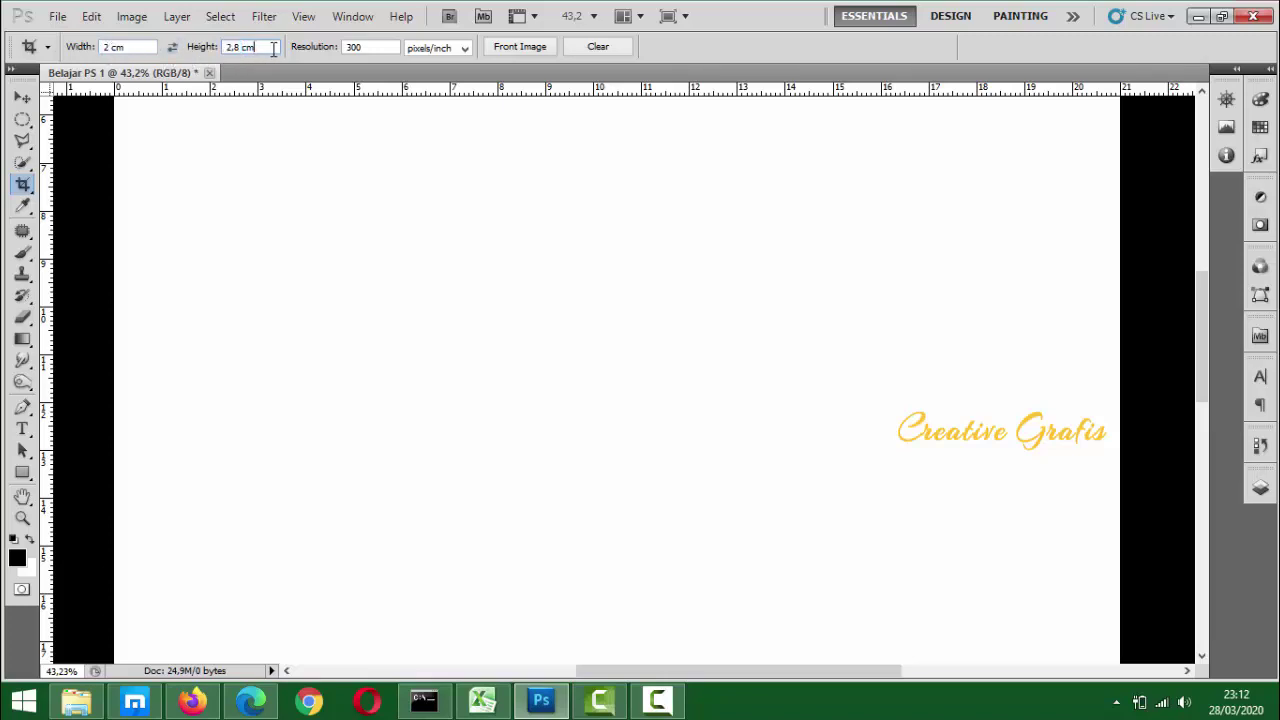
left_click(173, 50)
double_click(229, 48)
type("3,8")
Save the current crop settings as a new tool preset named Pas Foto 3x4 cm
left_click(48, 50)
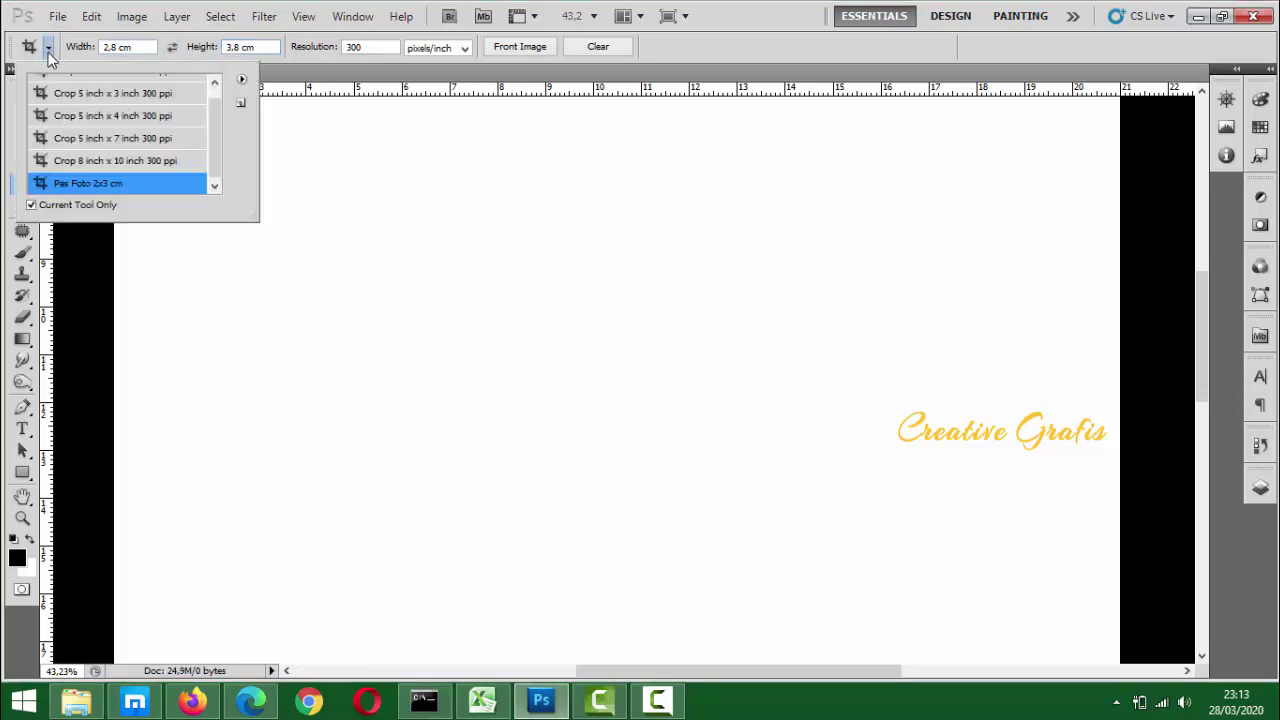
left_click(241, 80)
left_click(337, 95)
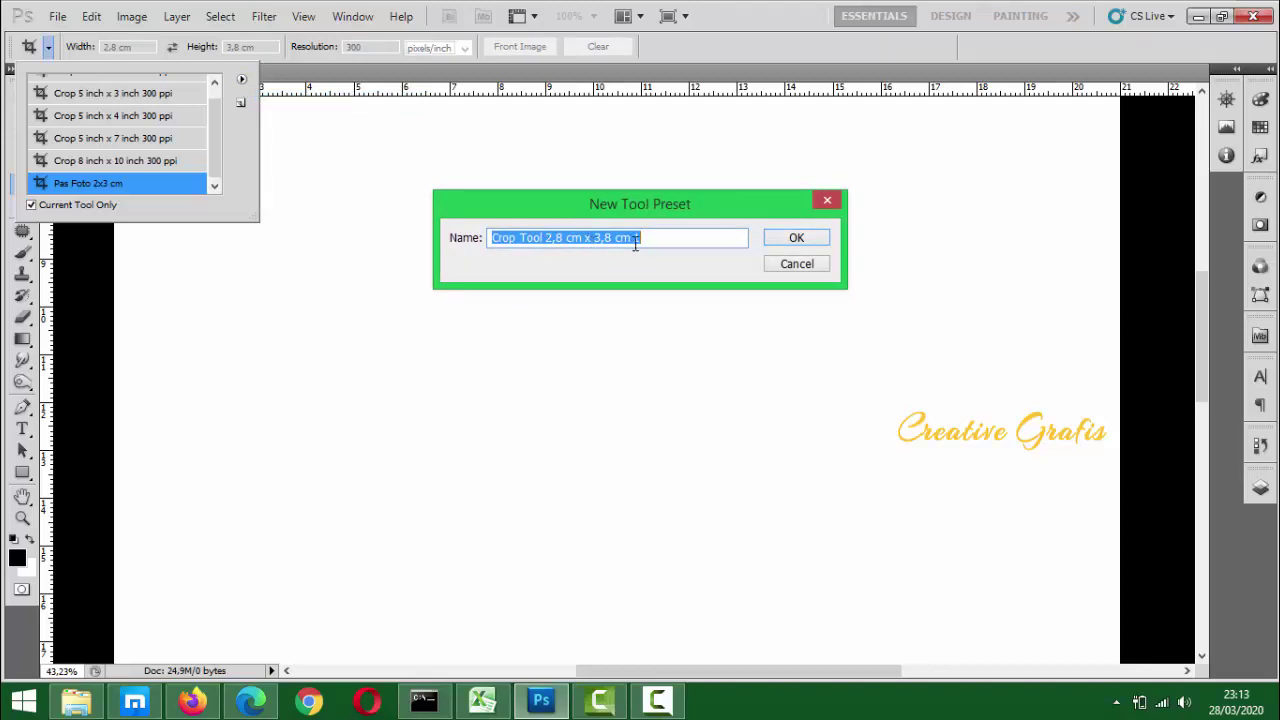
type("PP")
type("as Foto 3x")
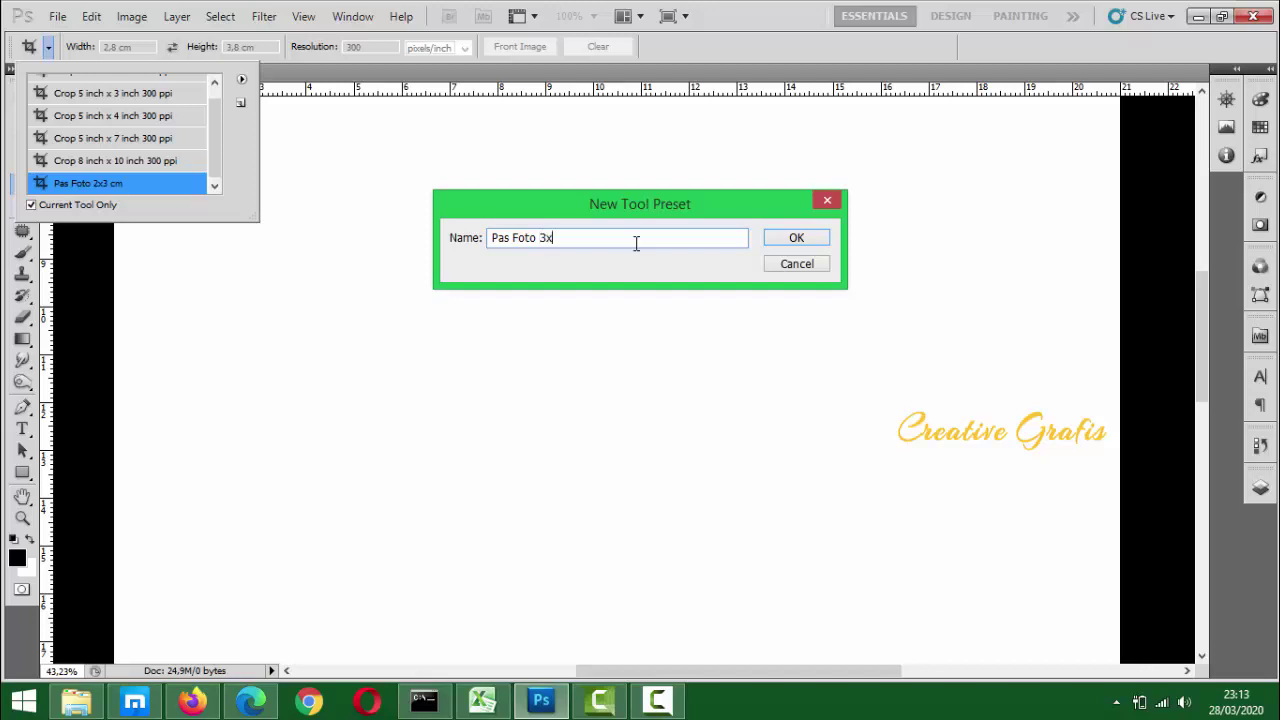
type("4 CM")
key("BackSpace")
key("BackSpace")
type("cm")
key("Return")
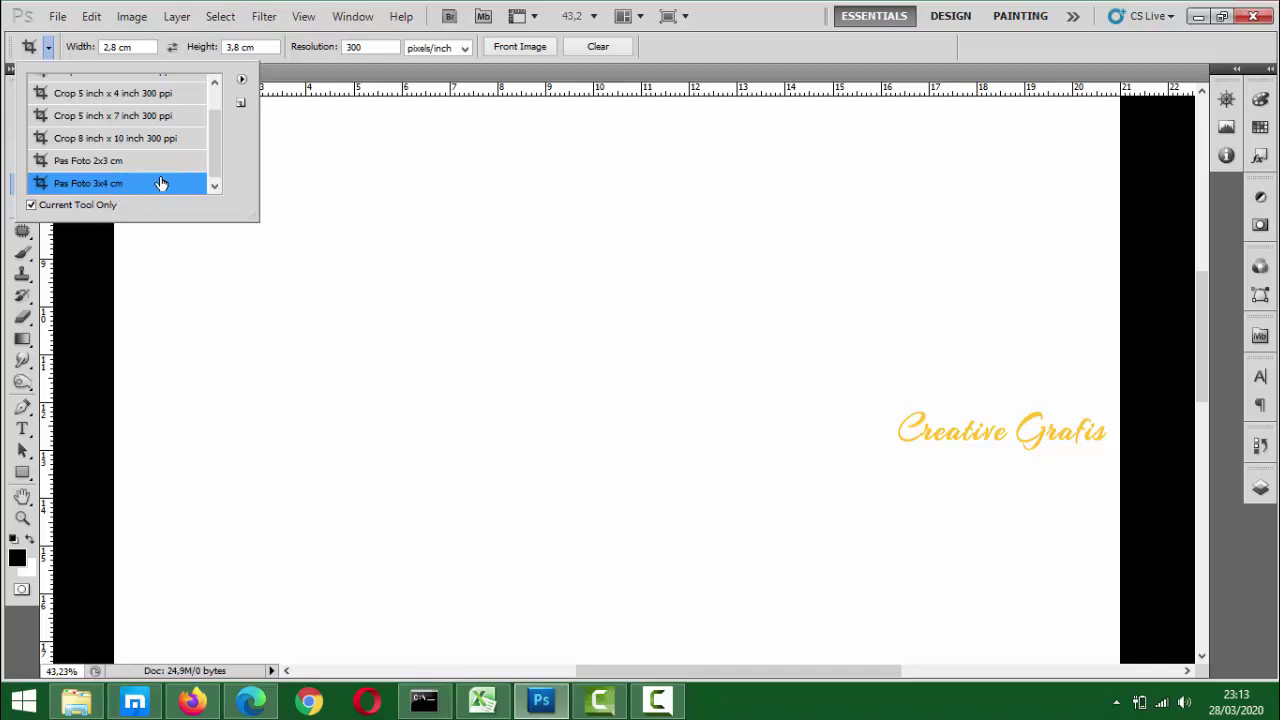
left_click(288, 77)
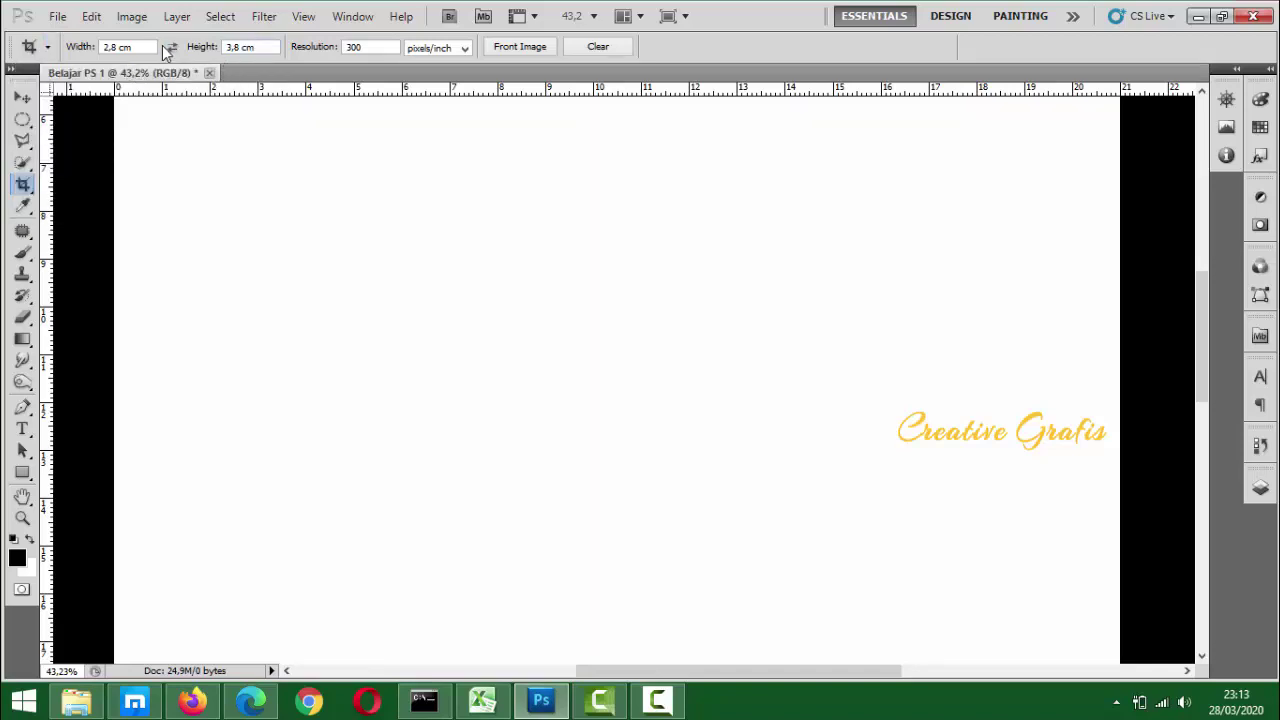
Set the Crop tool's width to 4 cm and height to 5,8 cm
double_click(107, 47)
type("2")
left_click_drag(117, 47, 98, 48)
type("4")
double_click(237, 46)
type("5")
Save the current crop settings as a new tool preset named Pas Foto 4x6 cm
left_click(46, 50)
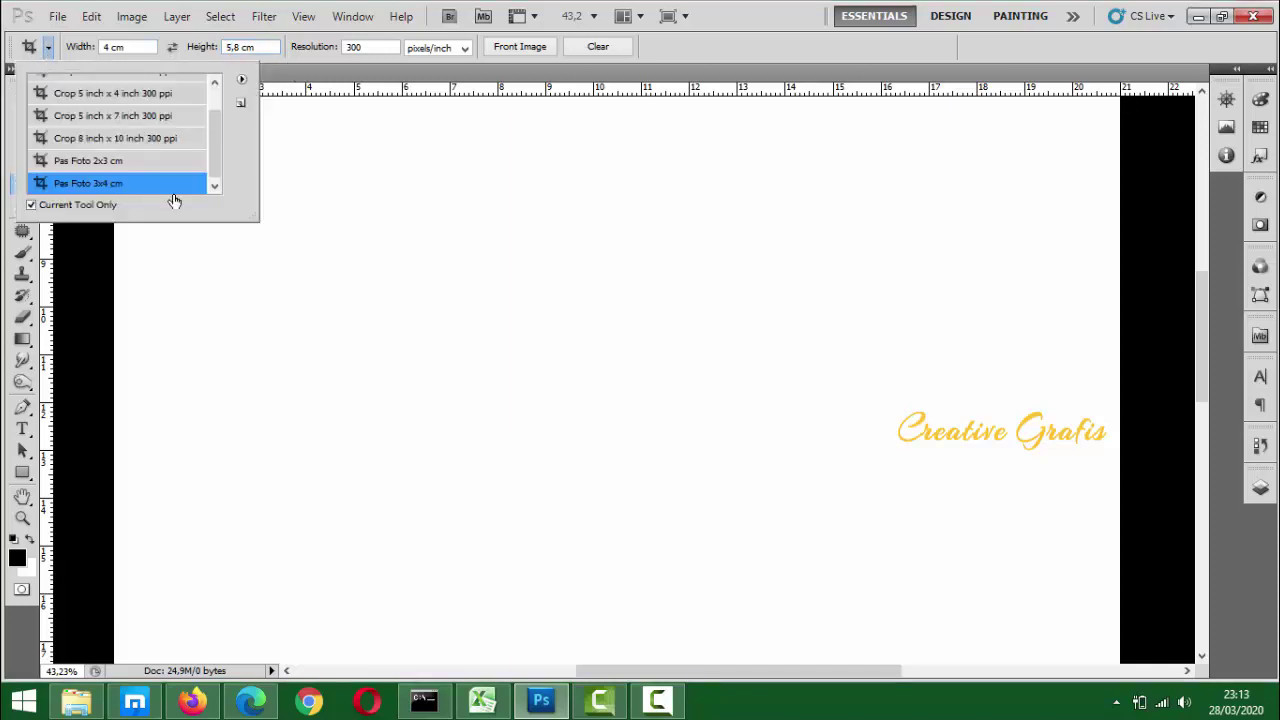
left_click(241, 79)
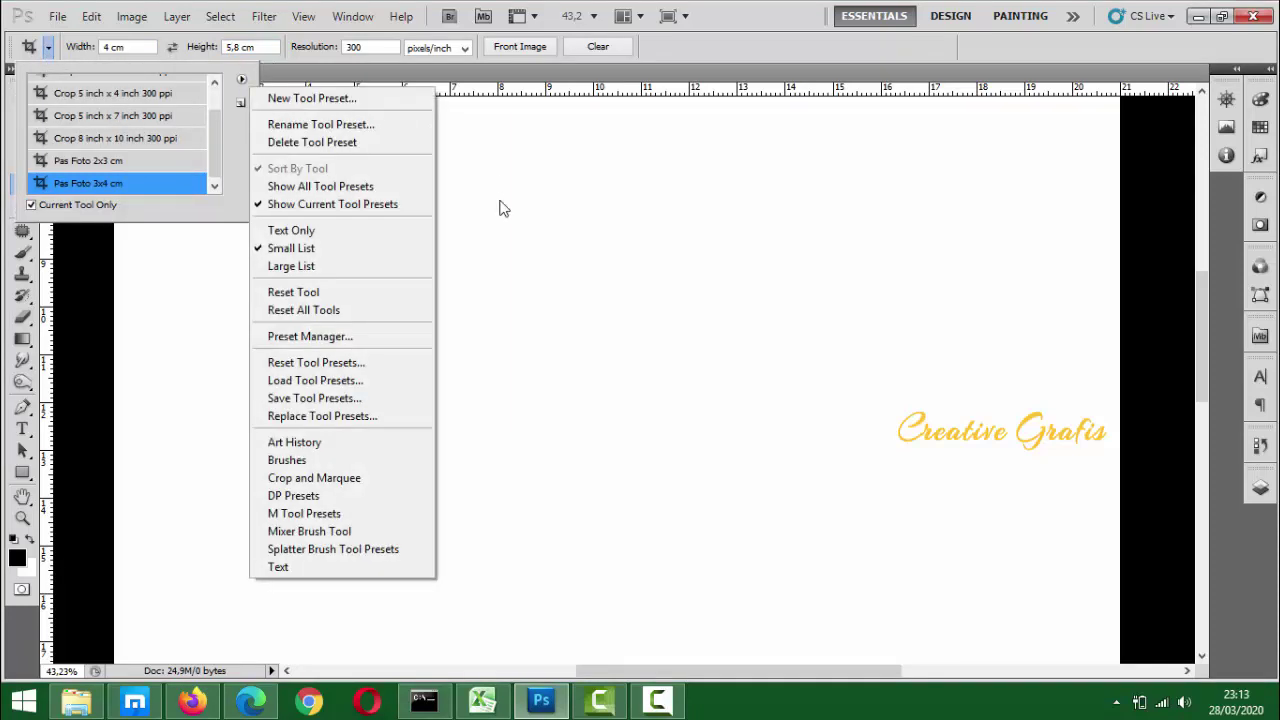
left_click(340, 98)
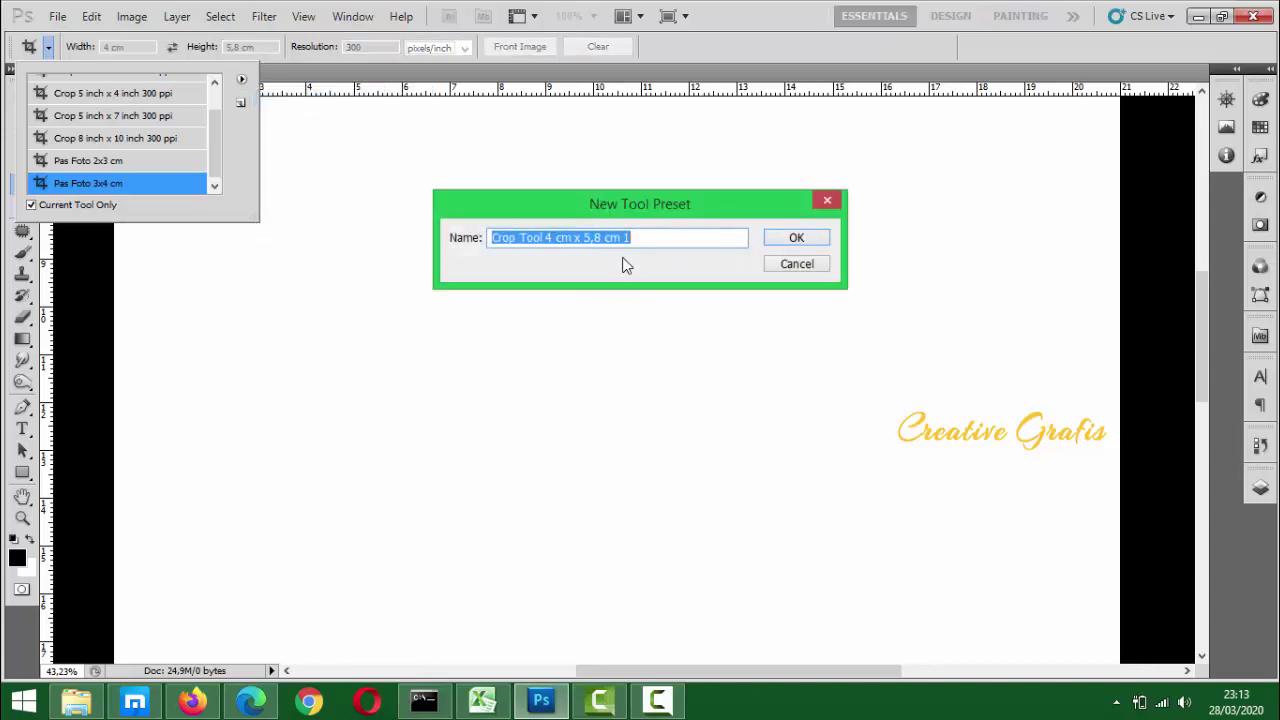
type("pas")
key("BackSpace")
key("BackSpace")
key("BackSpace")
type("Pas Foto 4x6 cm")
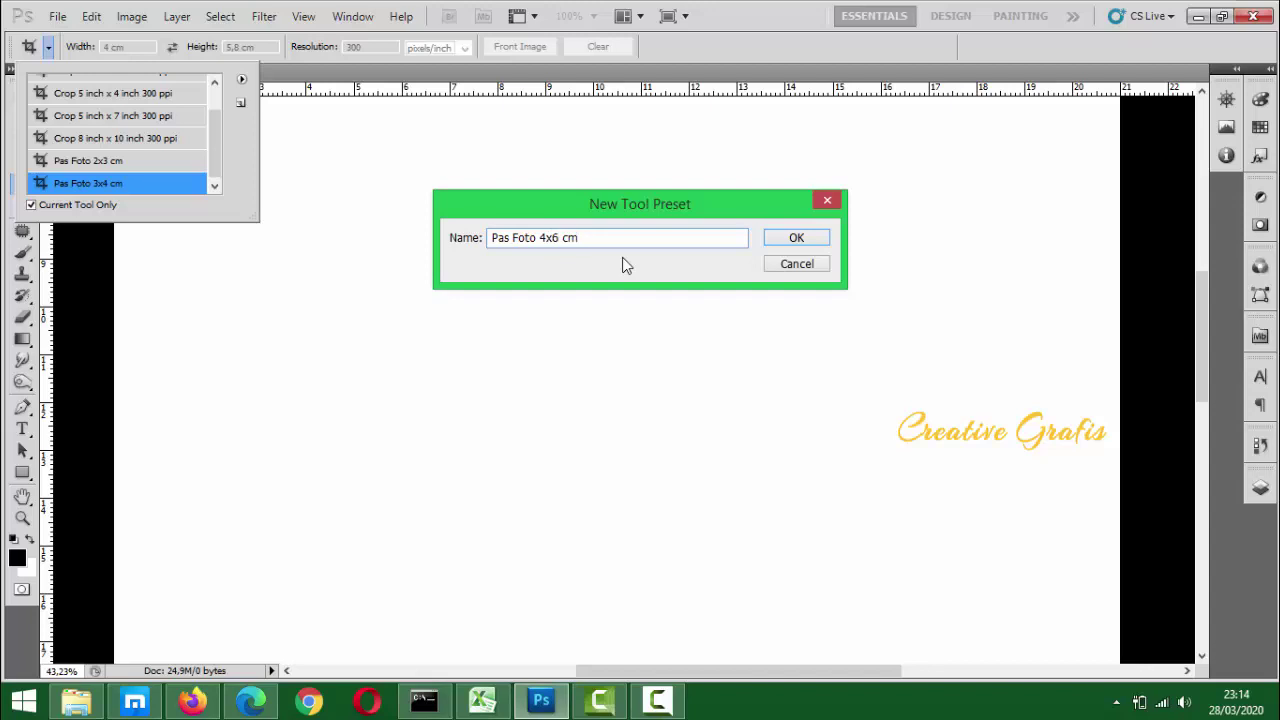
key("Return")
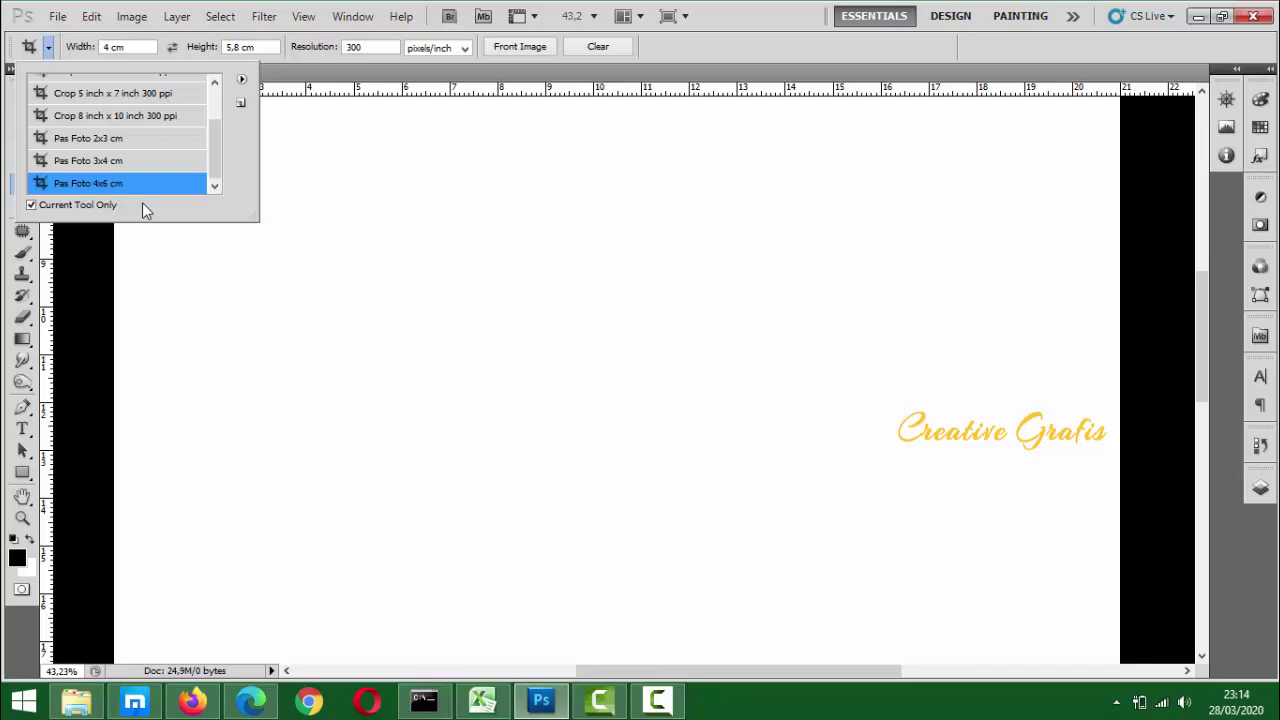
left_click(313, 77)
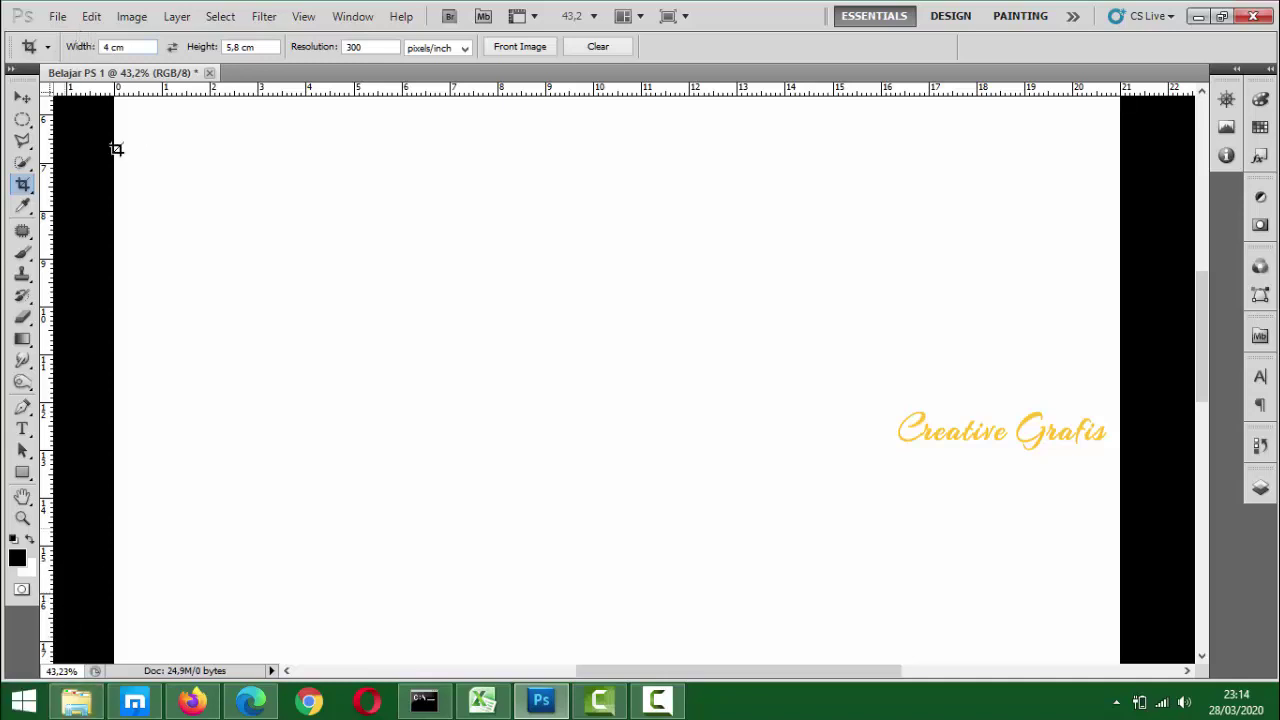
Examine the Zoom with Scroll Wheel option in the General preferences, cancel the dialog and demonstrate zooming out to the whole page
left_click(91, 16)
mouse_move(174, 674)
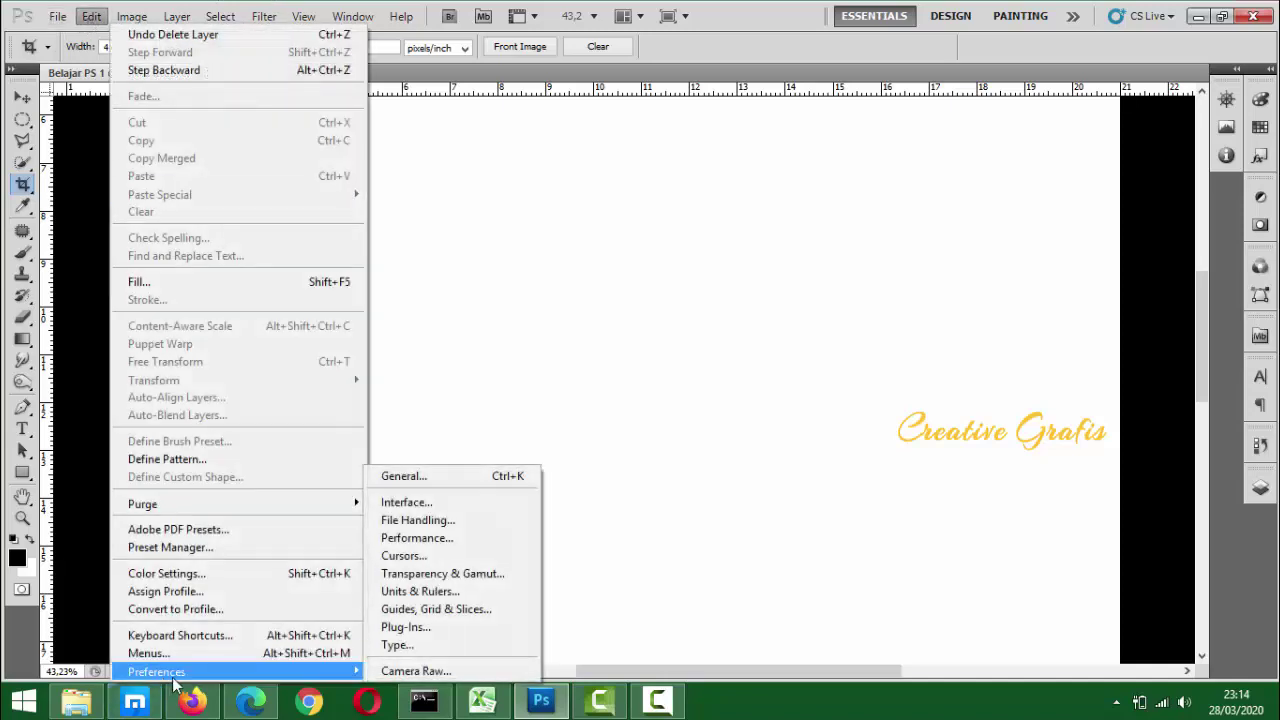
left_click(431, 479)
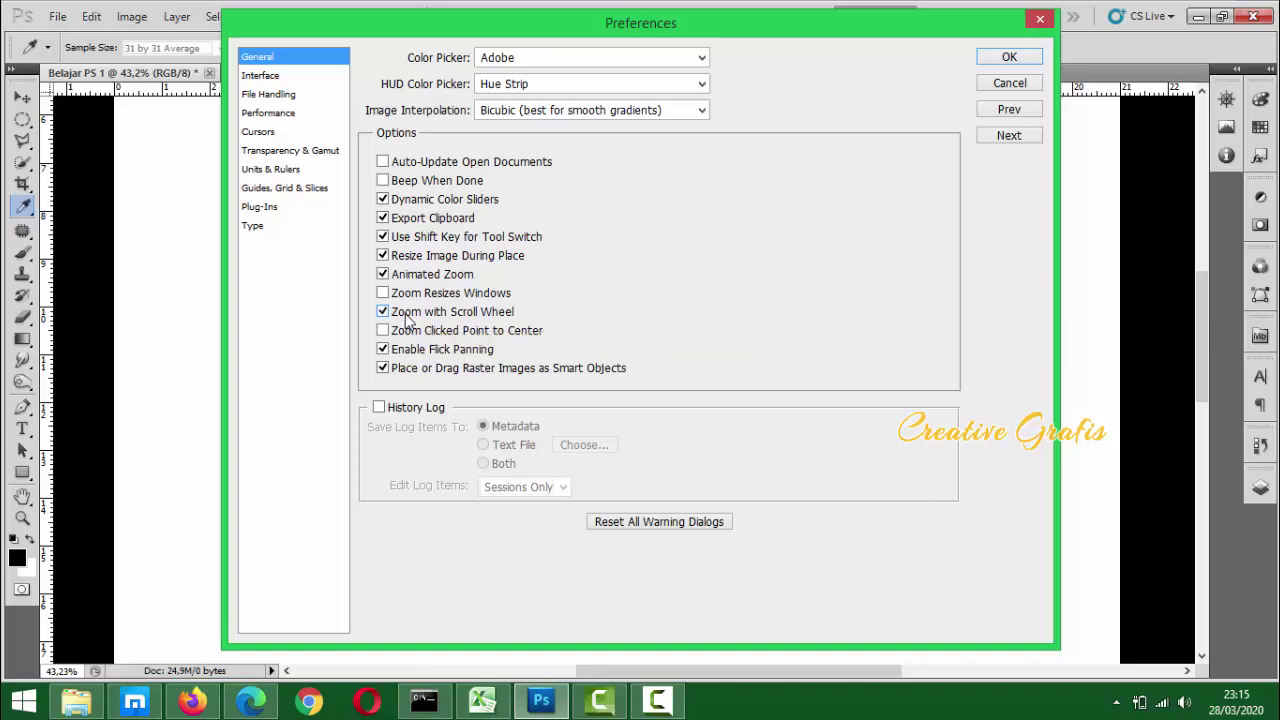
left_click(1009, 84)
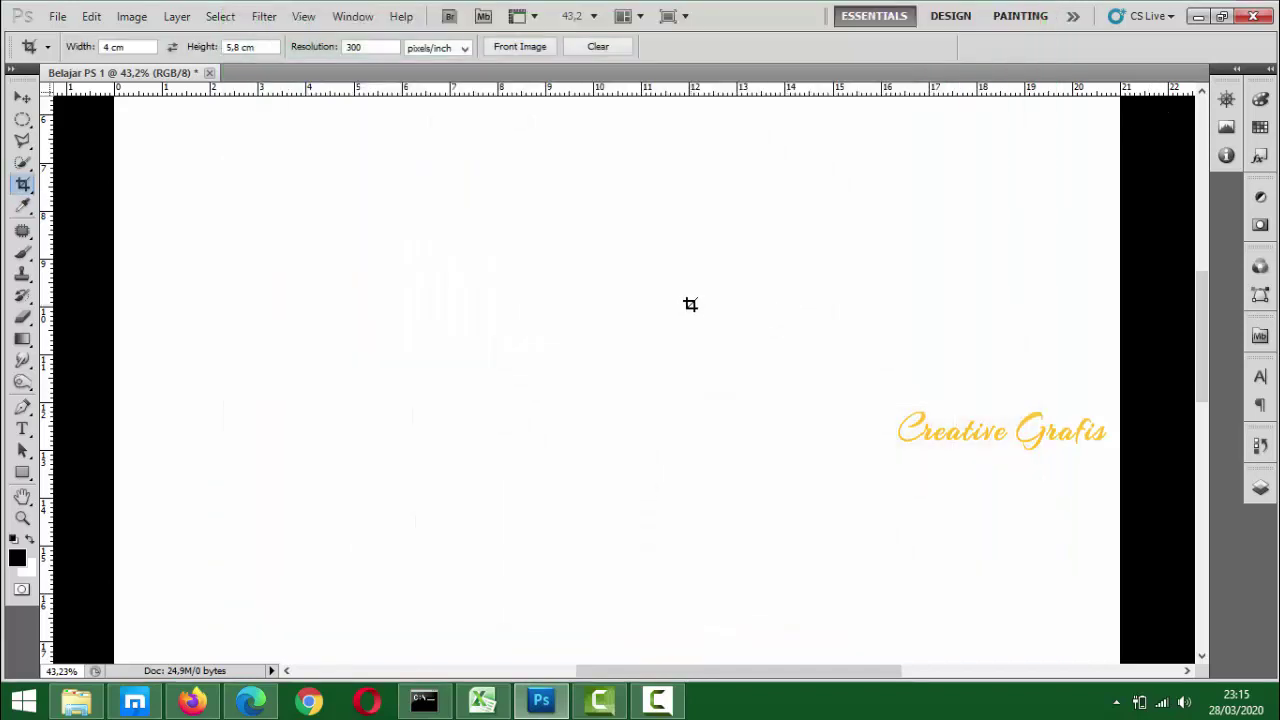
scroll(690, 304, "down", 4)
scroll(686, 316, "down", 4)
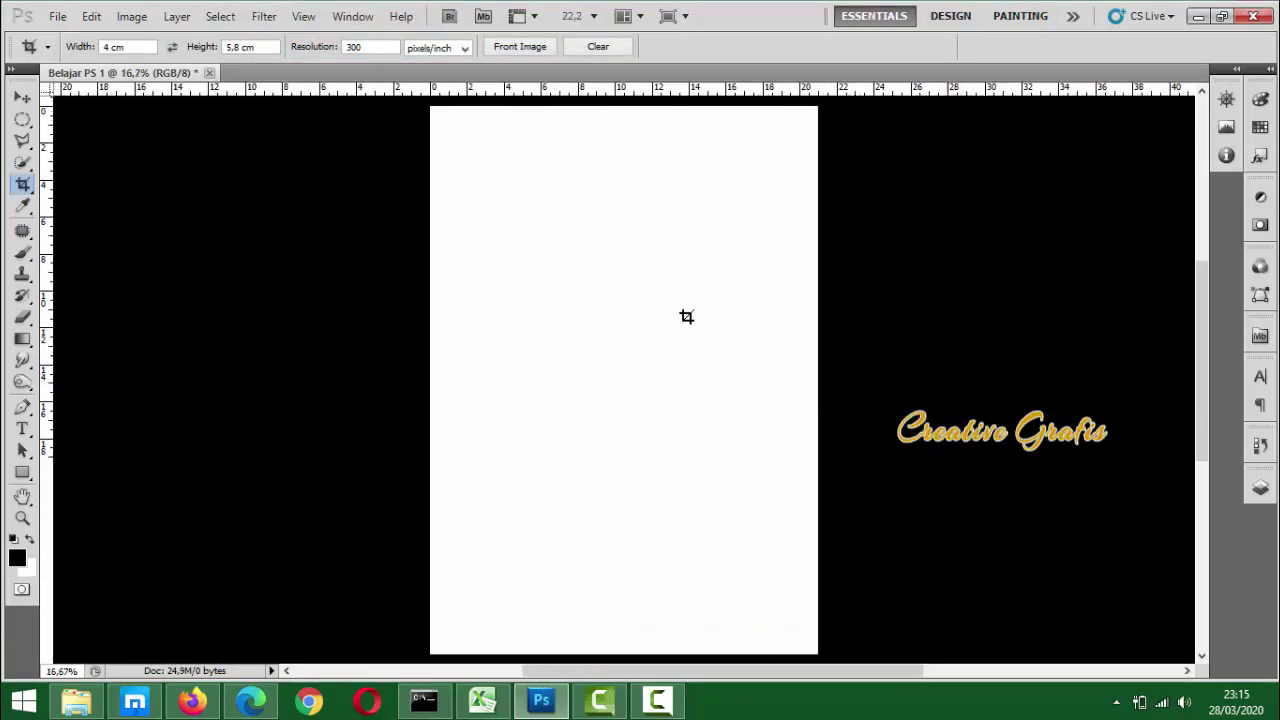
Turn off Zoom with Scroll Wheel in the General preferences and test how scrolling over the page behaves
scroll(686, 316, "up", 5)
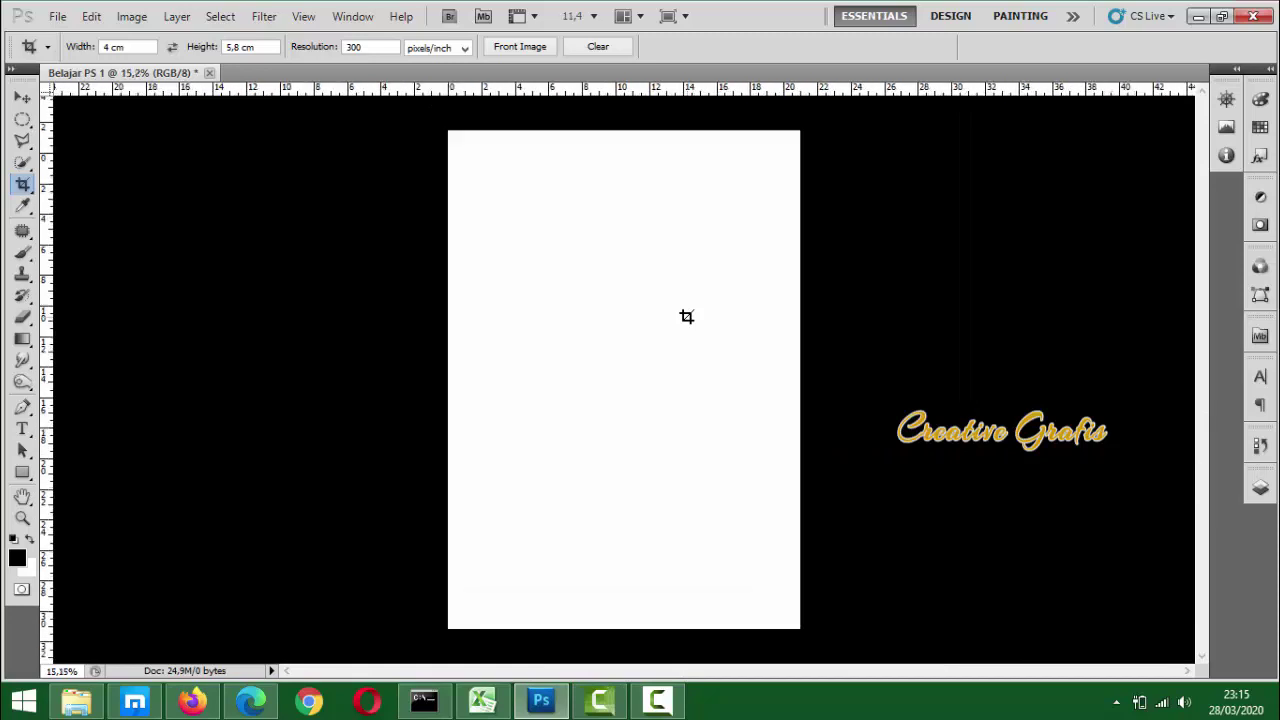
scroll(686, 316, "down", 2)
scroll(686, 314, "up", 1)
scroll(686, 314, "down", 1)
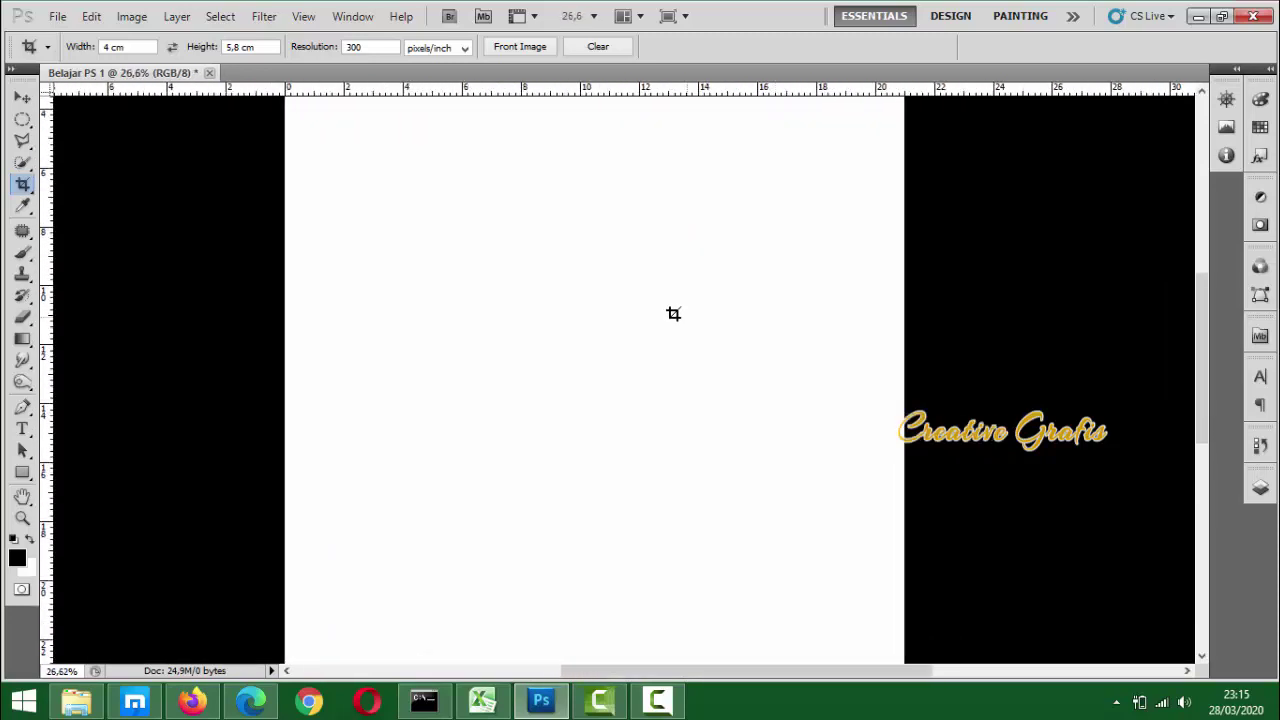
scroll(674, 314, "up", 1)
left_click(91, 16)
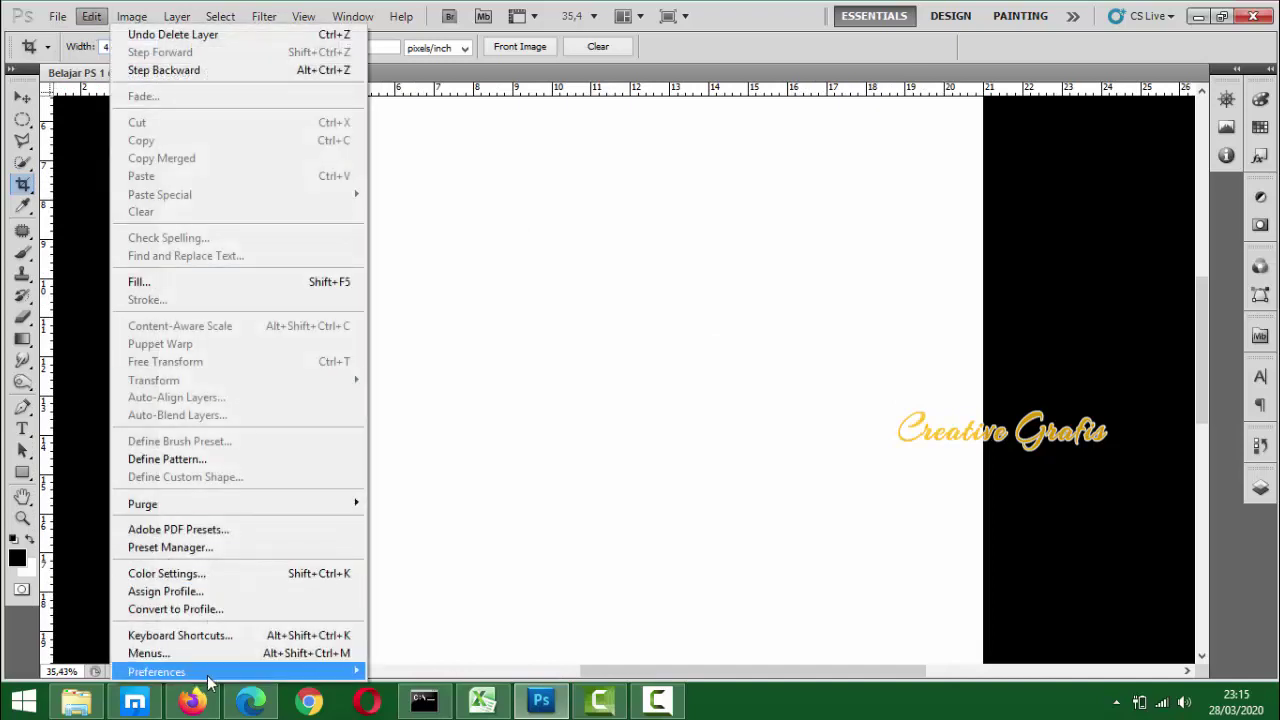
mouse_move(208, 680)
left_click(434, 471)
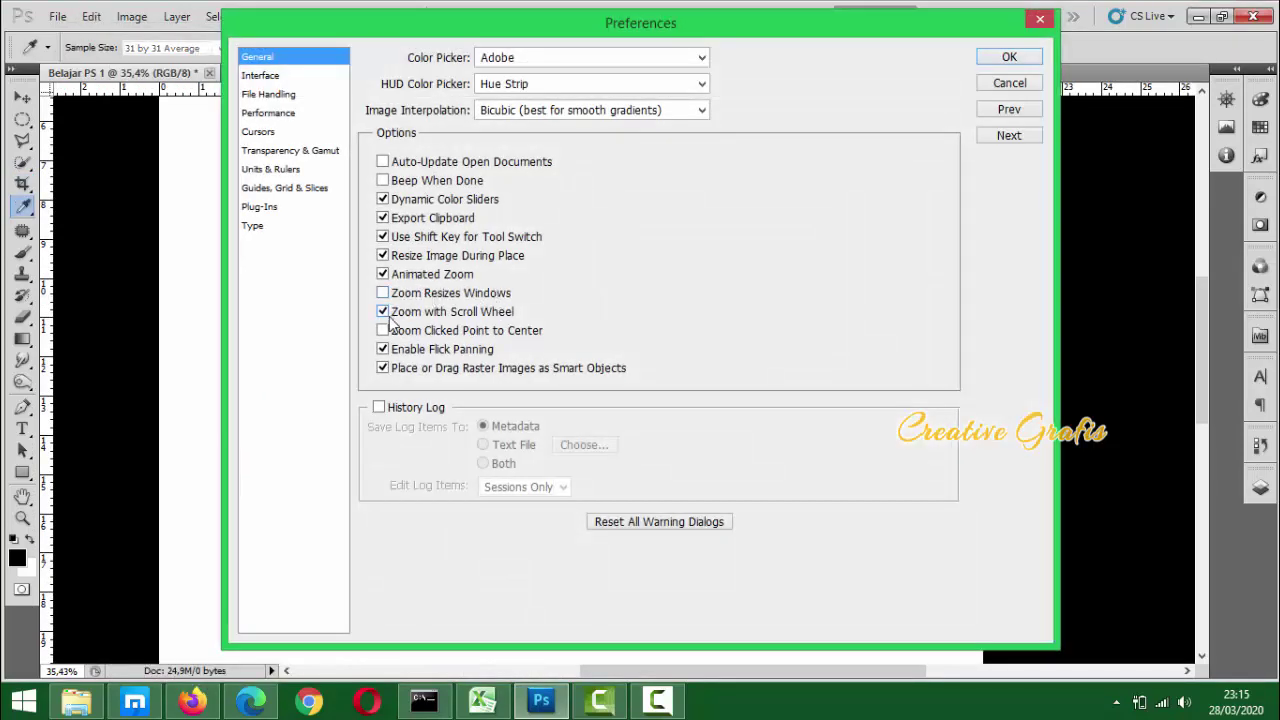
left_click(383, 313)
left_click(1006, 58)
key("c")
scroll(610, 461, "down", 2)
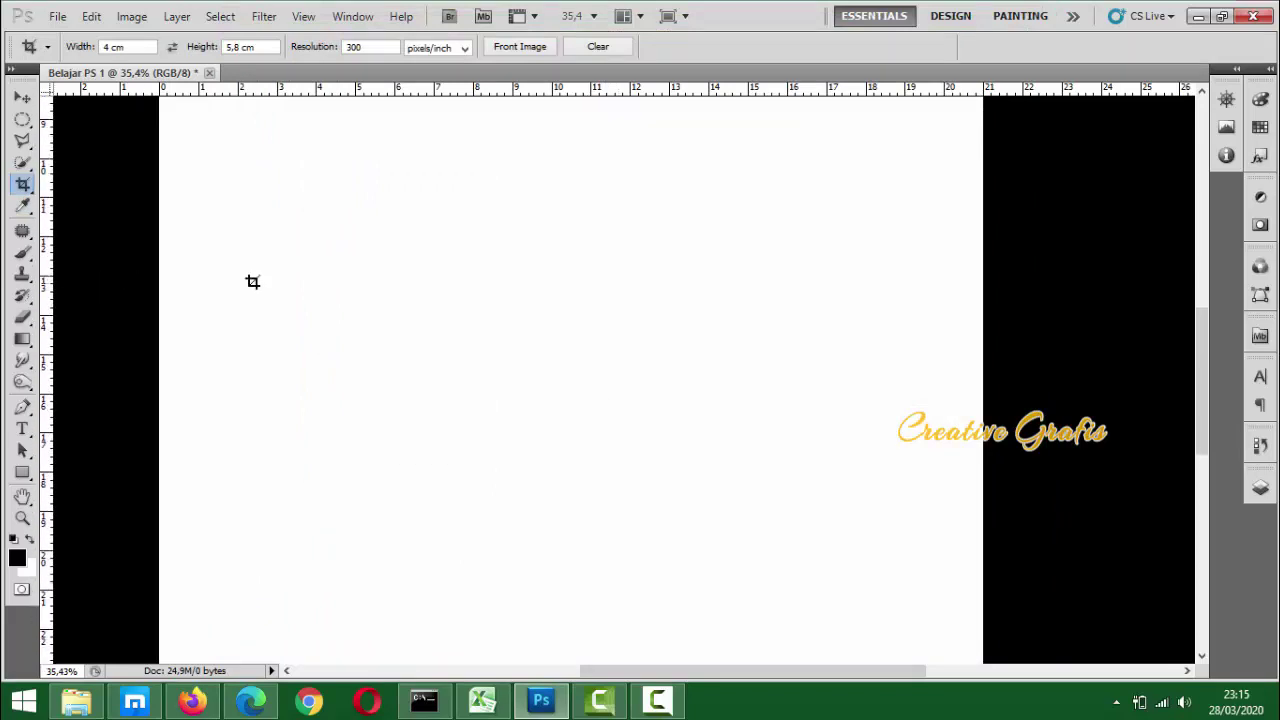
Turn Zoom with Scroll Wheel back on in the General preferences
left_click(91, 16)
mouse_move(213, 675)
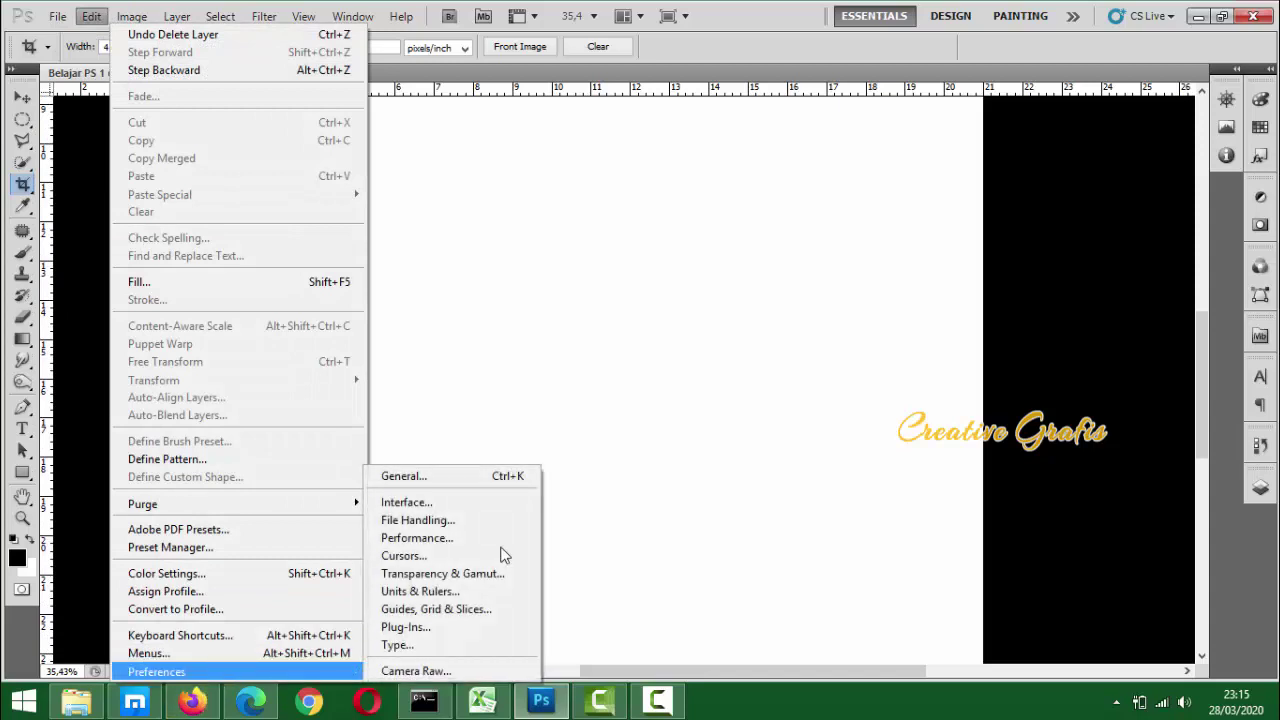
left_click(447, 473)
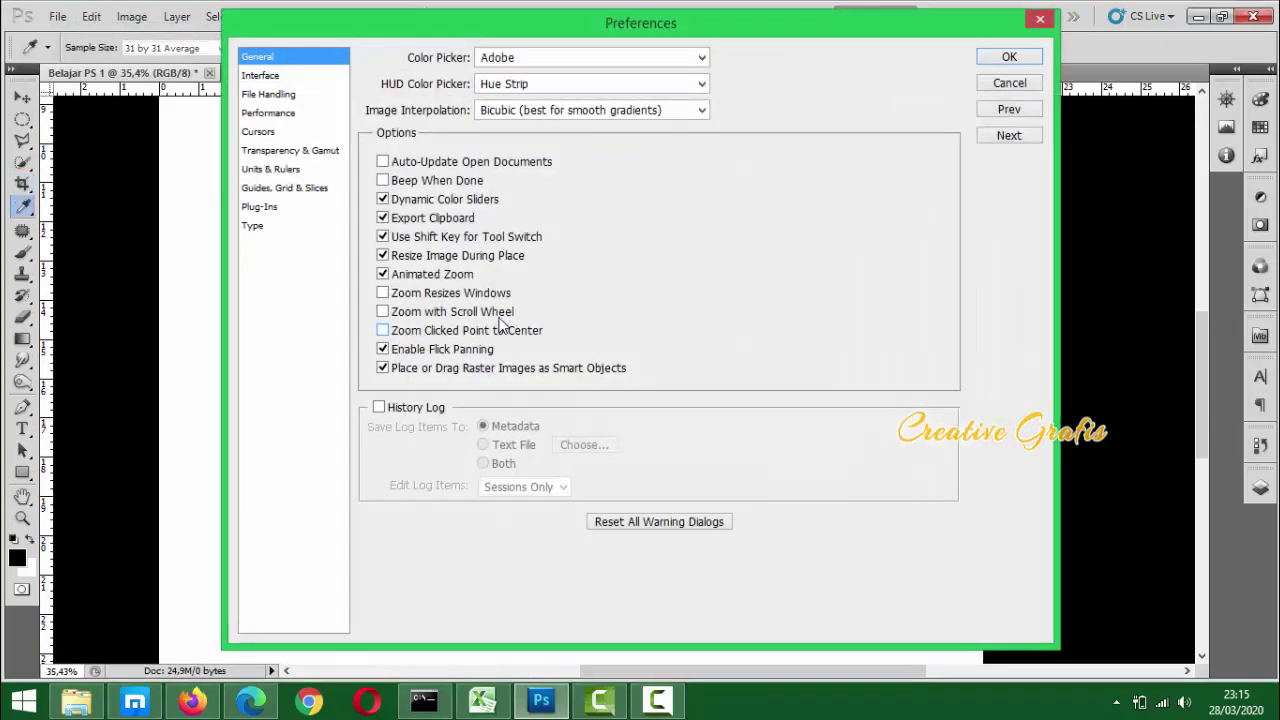
left_click(417, 313)
In the Performance preferences, set the memory Photoshop may use to 4455 MB and activate drives E:\ and F:\ as scratch disks
left_click(266, 78)
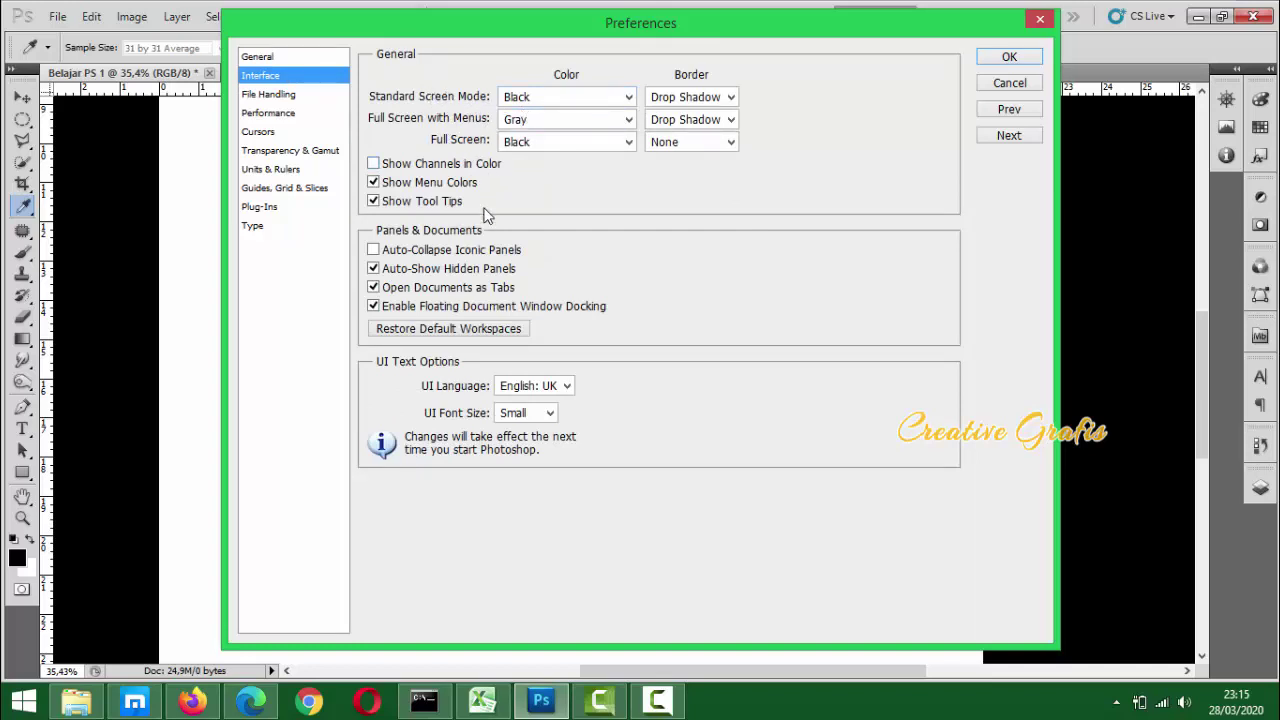
left_click(268, 99)
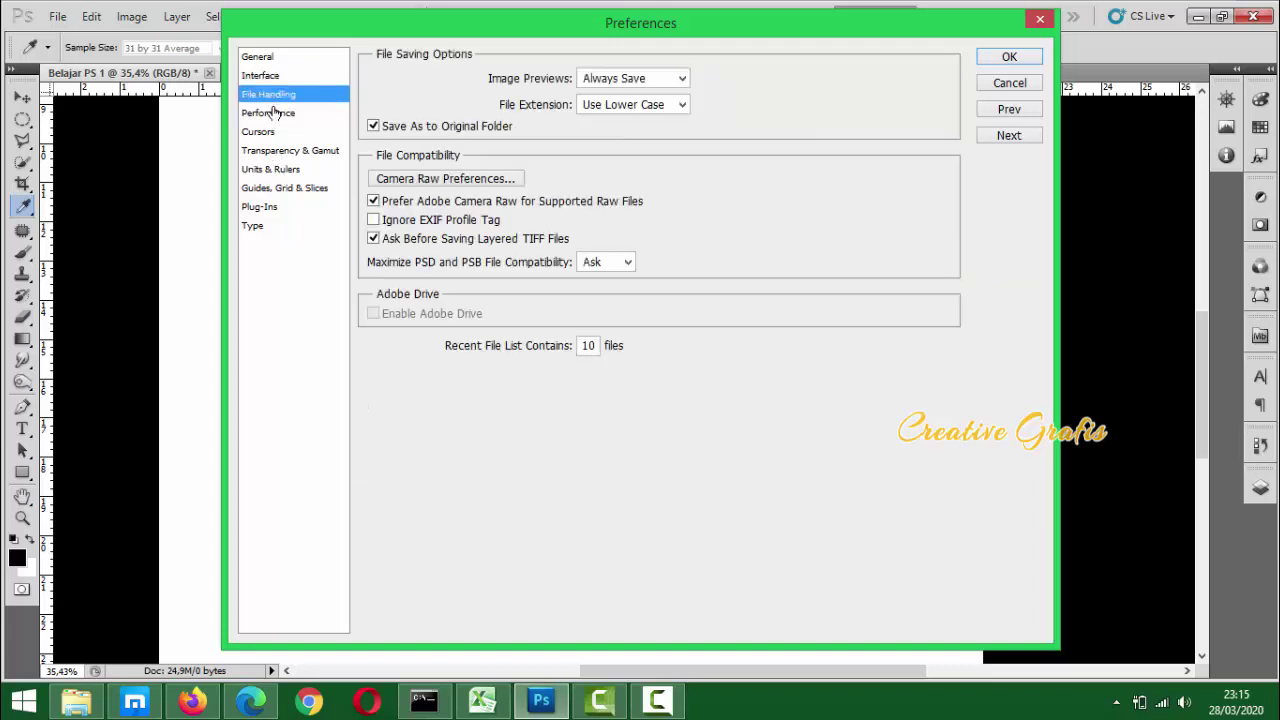
left_click(270, 113)
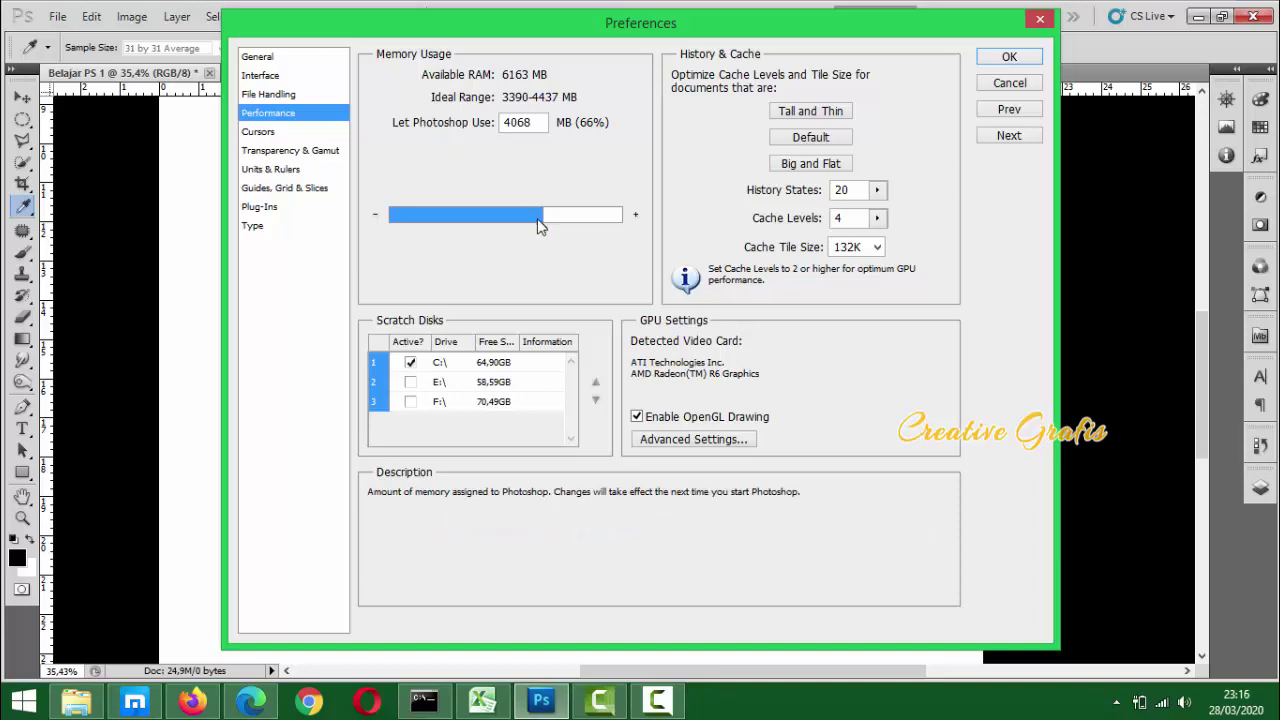
left_click_drag(557, 230, 558, 236)
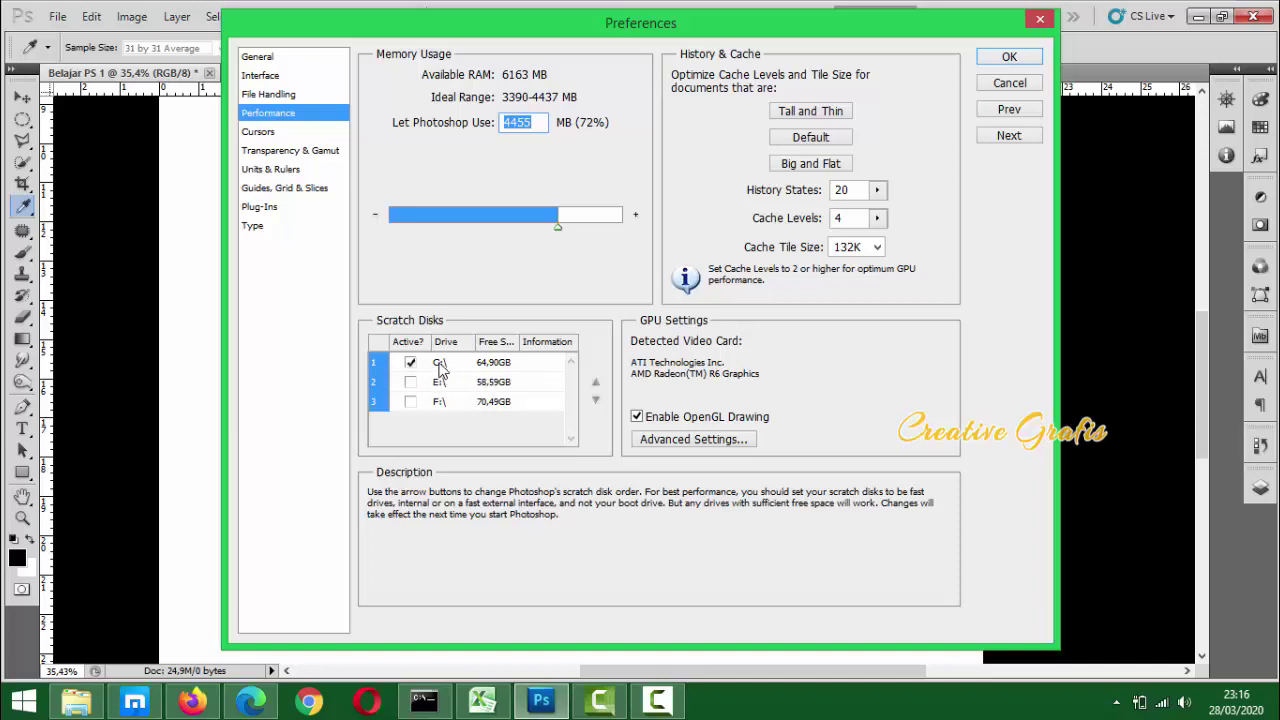
left_click(410, 382)
left_click(410, 402)
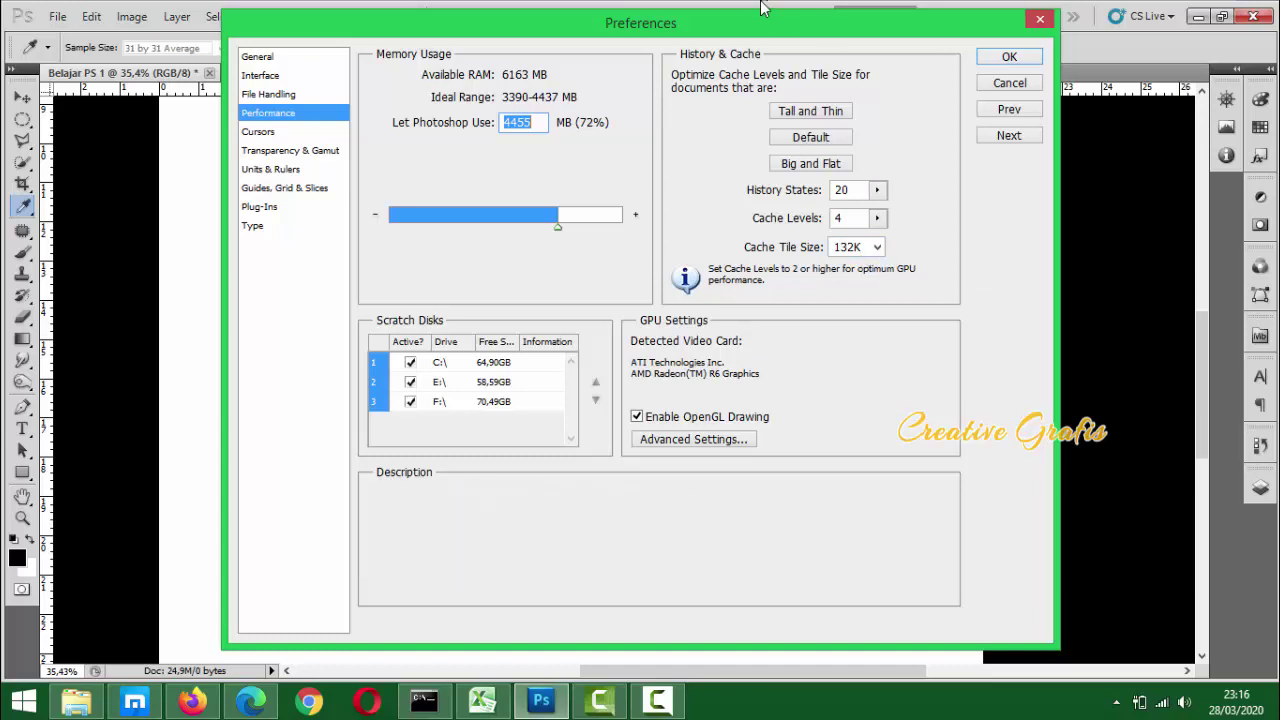
left_click_drag(757, 19, 732, 37)
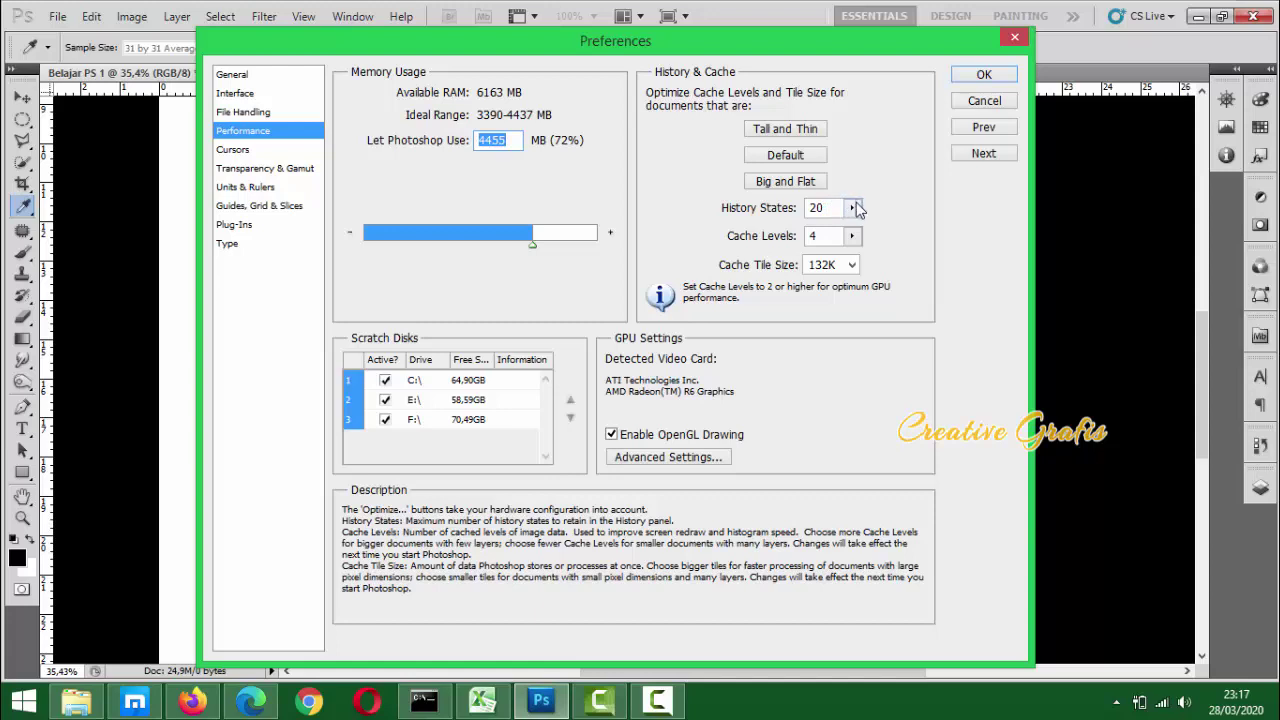
Set the number of History States to 65 in the Performance preferences
left_click_drag(856, 208, 901, 243)
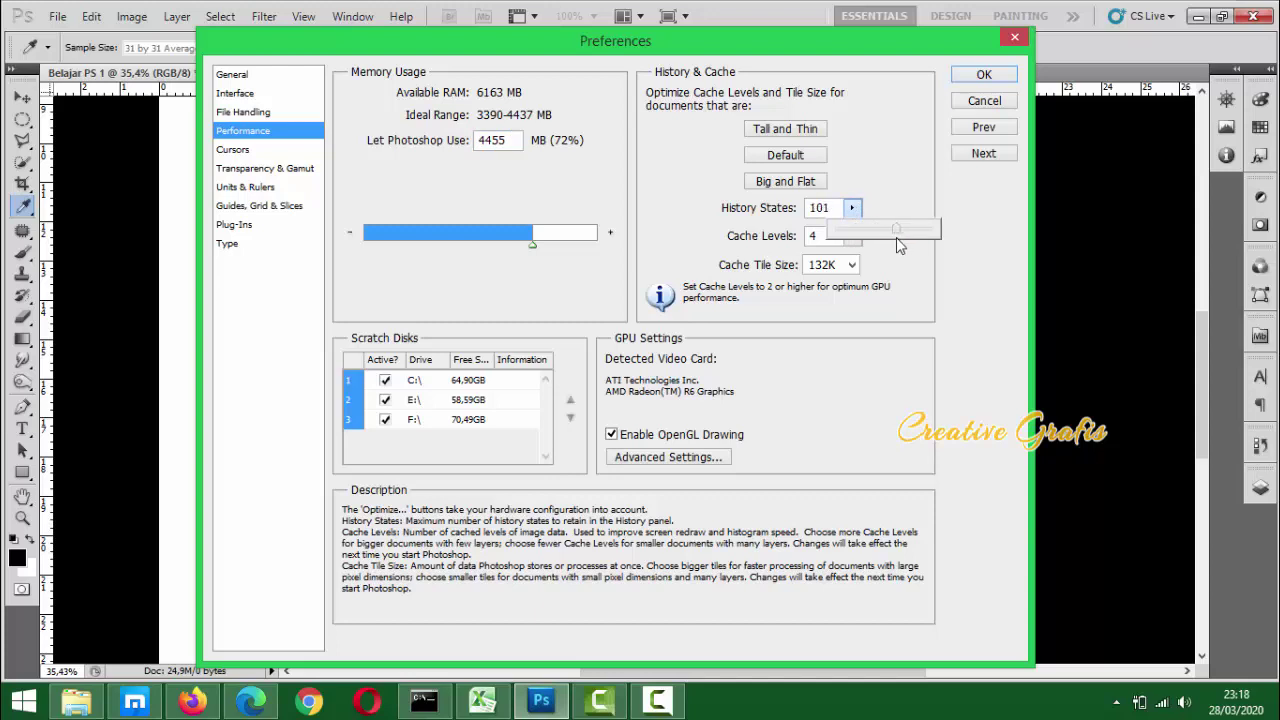
left_click_drag(896, 238, 881, 228)
left_click(891, 264)
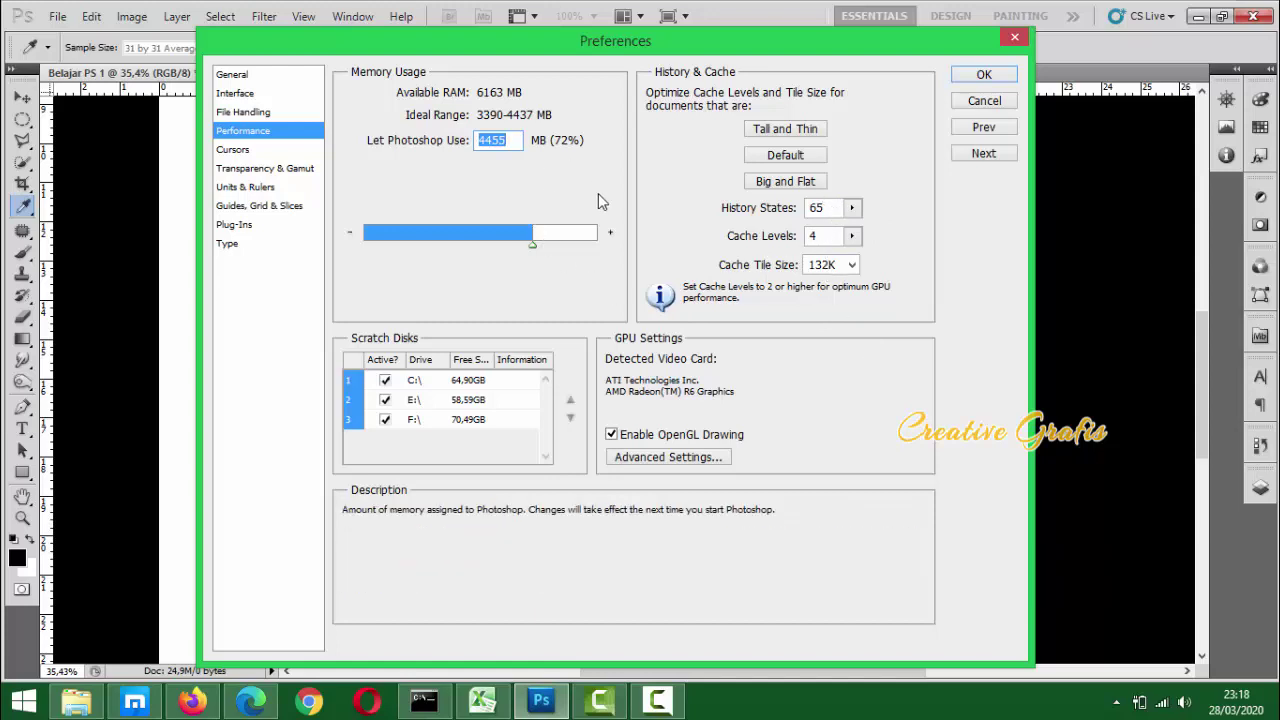
left_click(826, 209)
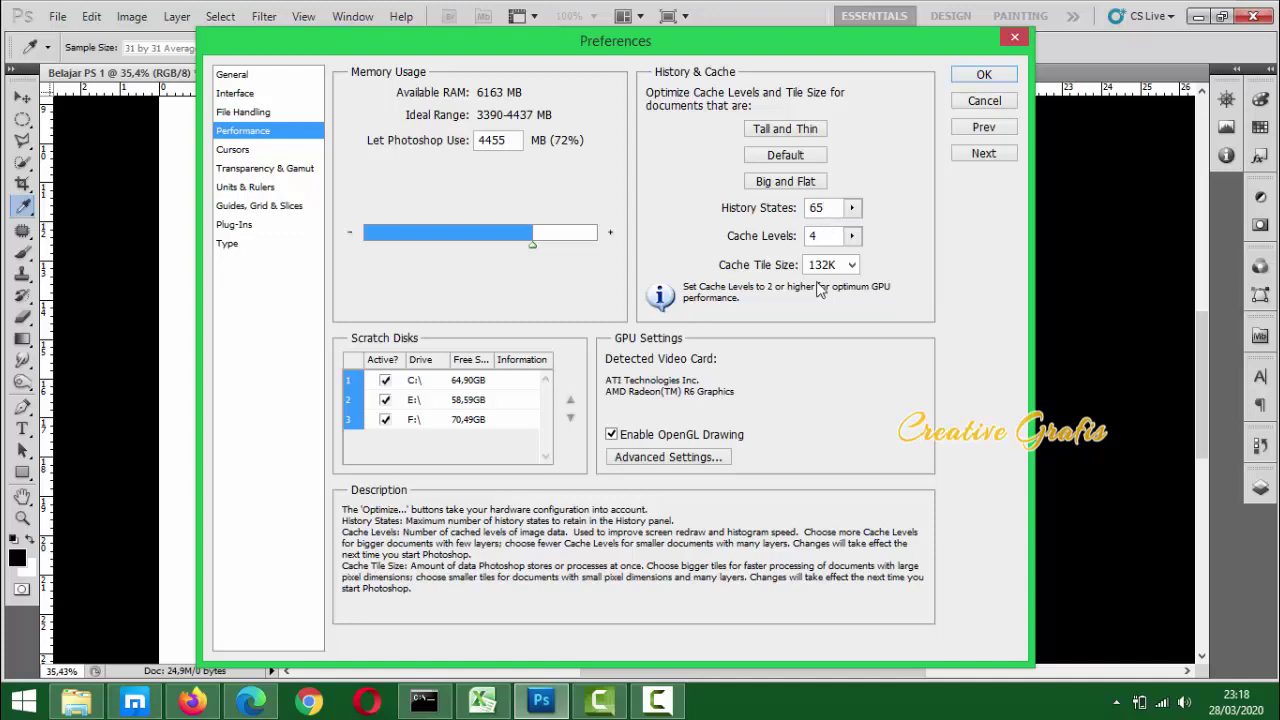
Review the preferences from Cursors through Guides, Grid & Slices and accept the preference changes
left_click(245, 153)
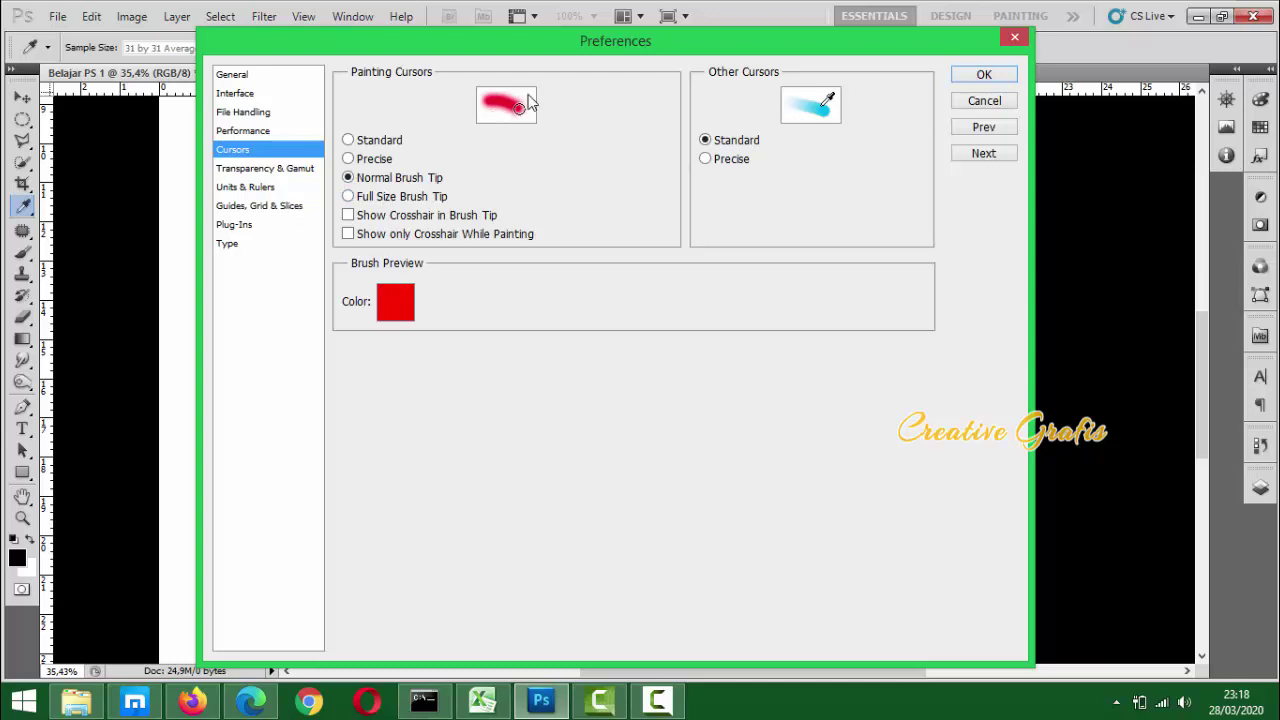
left_click(252, 170)
left_click(253, 187)
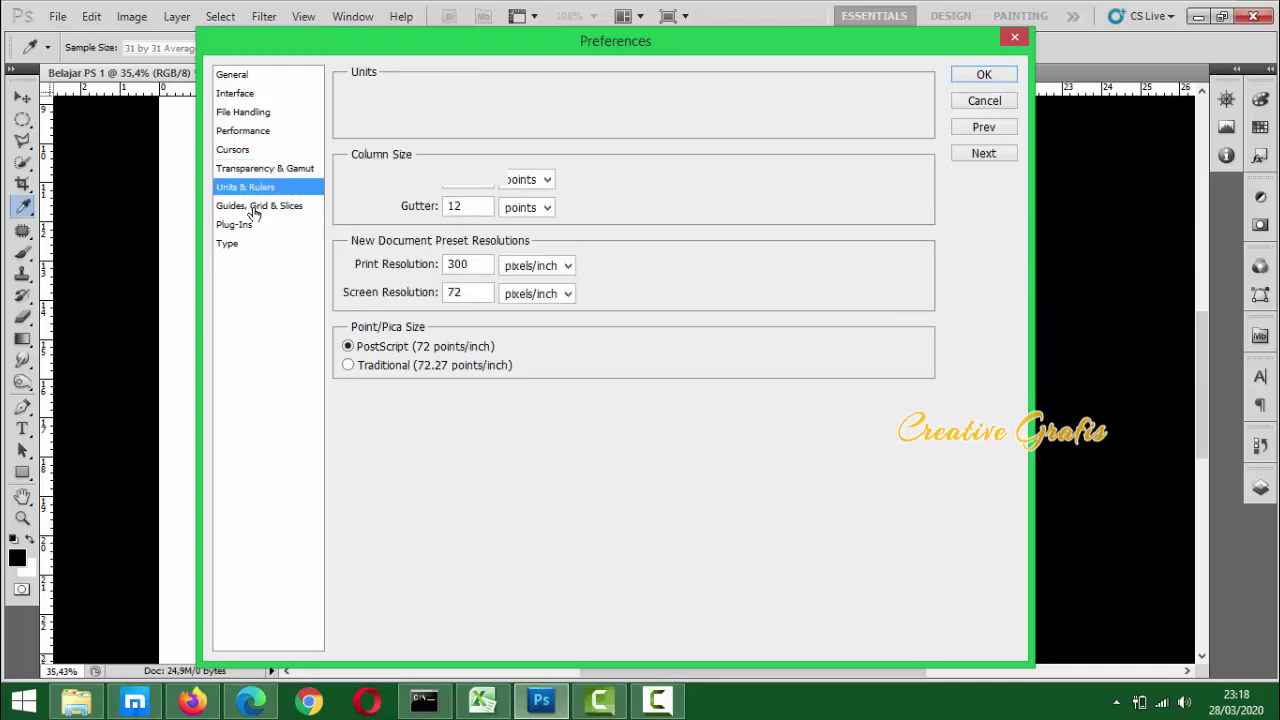
left_click(254, 208)
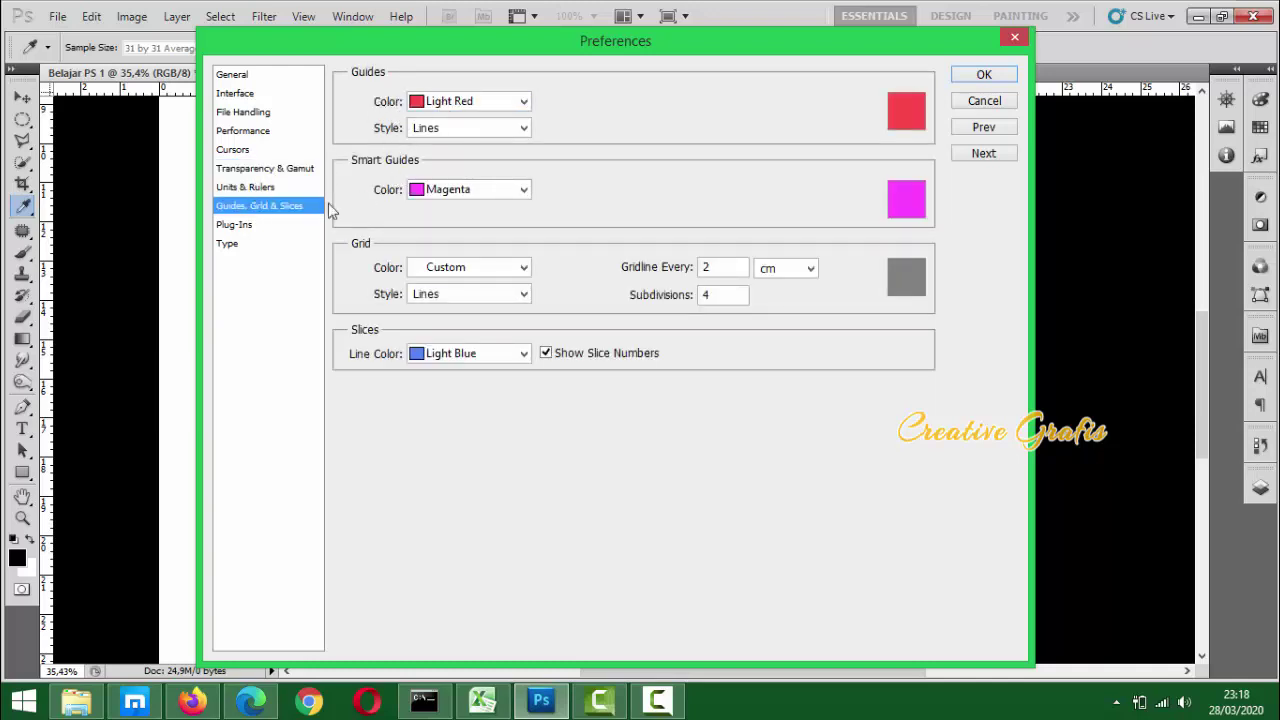
left_click(977, 79)
Place a vertical guide at about 3.2 cm and a horizontal guide at about 12 cm on the page
key("c")
left_click_drag(51, 322, 284, 345)
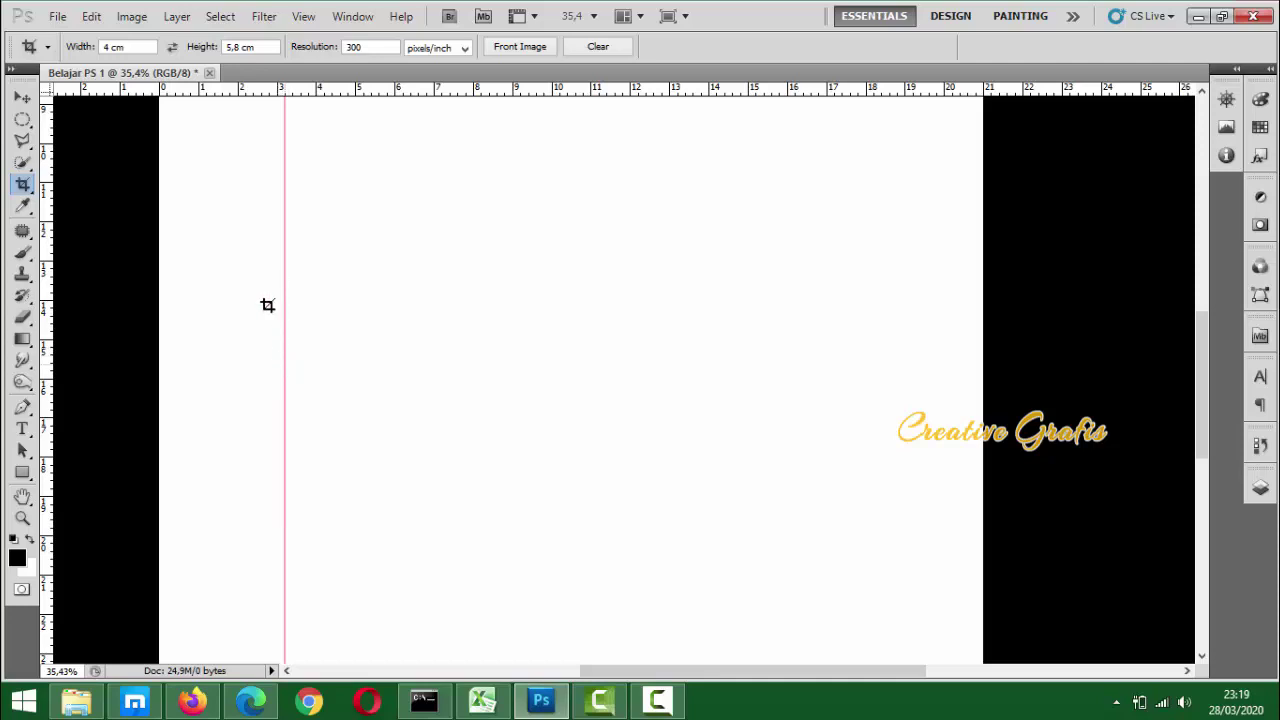
left_click_drag(430, 93, 420, 215)
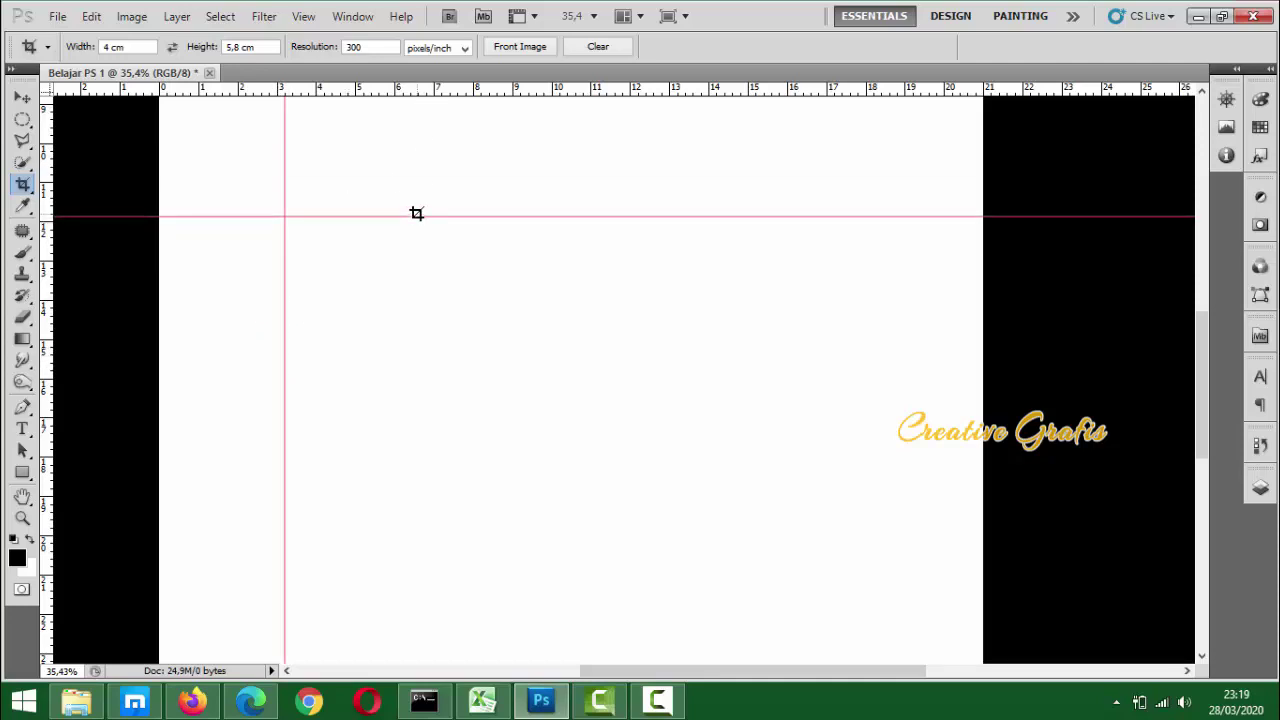
Try Ctrl+L as the shortcut for the File menu's Open command, restore Ctrl+O, and cancel the keyboard shortcut changes
left_click(130, 17)
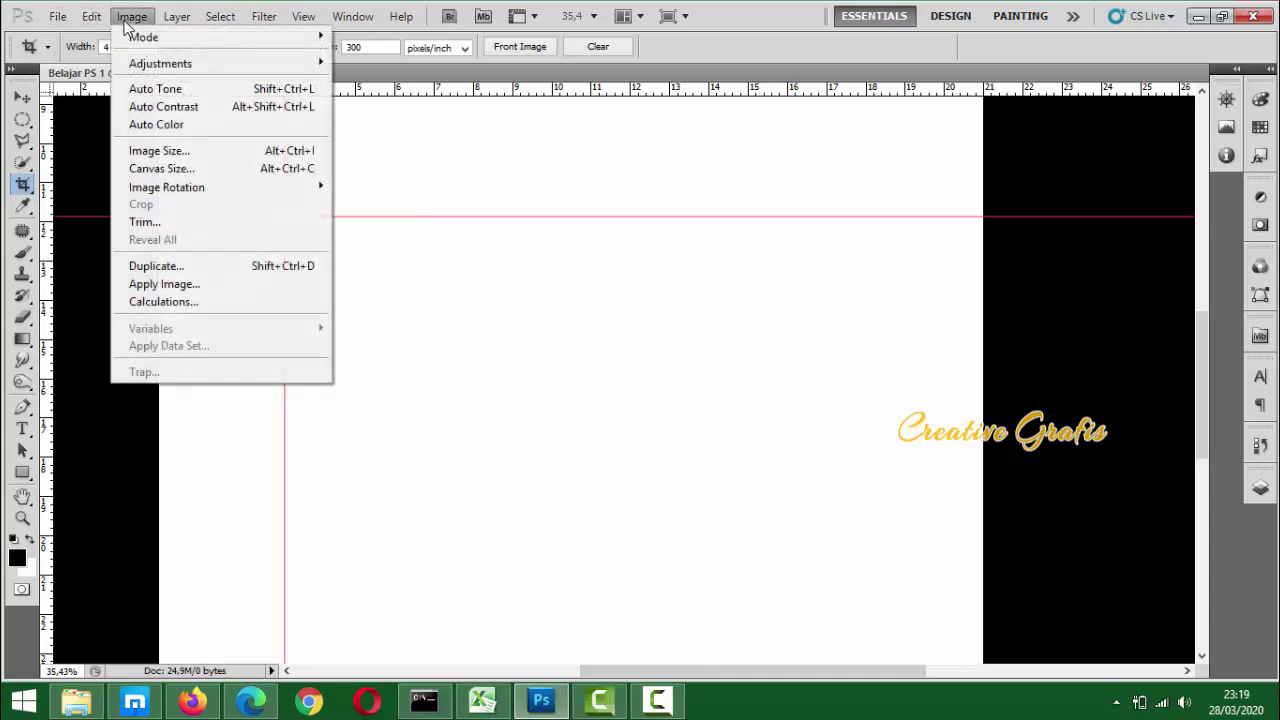
mouse_move(88, 30)
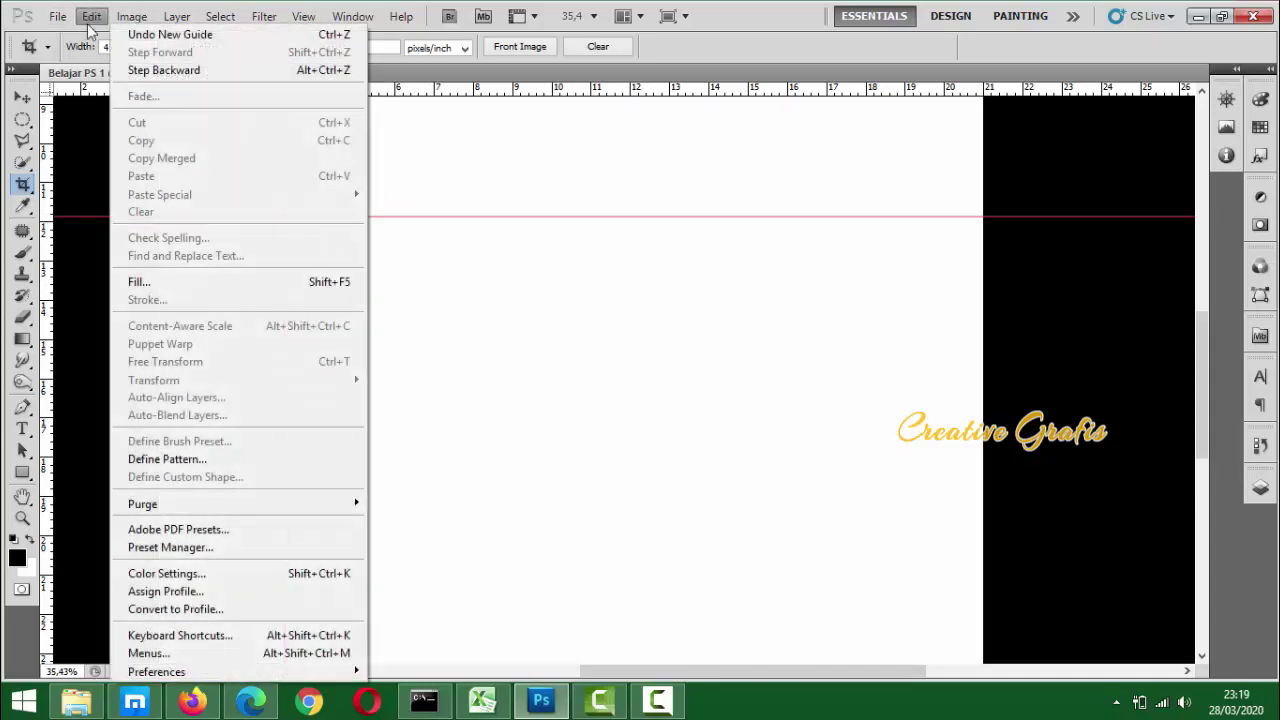
left_click(224, 640)
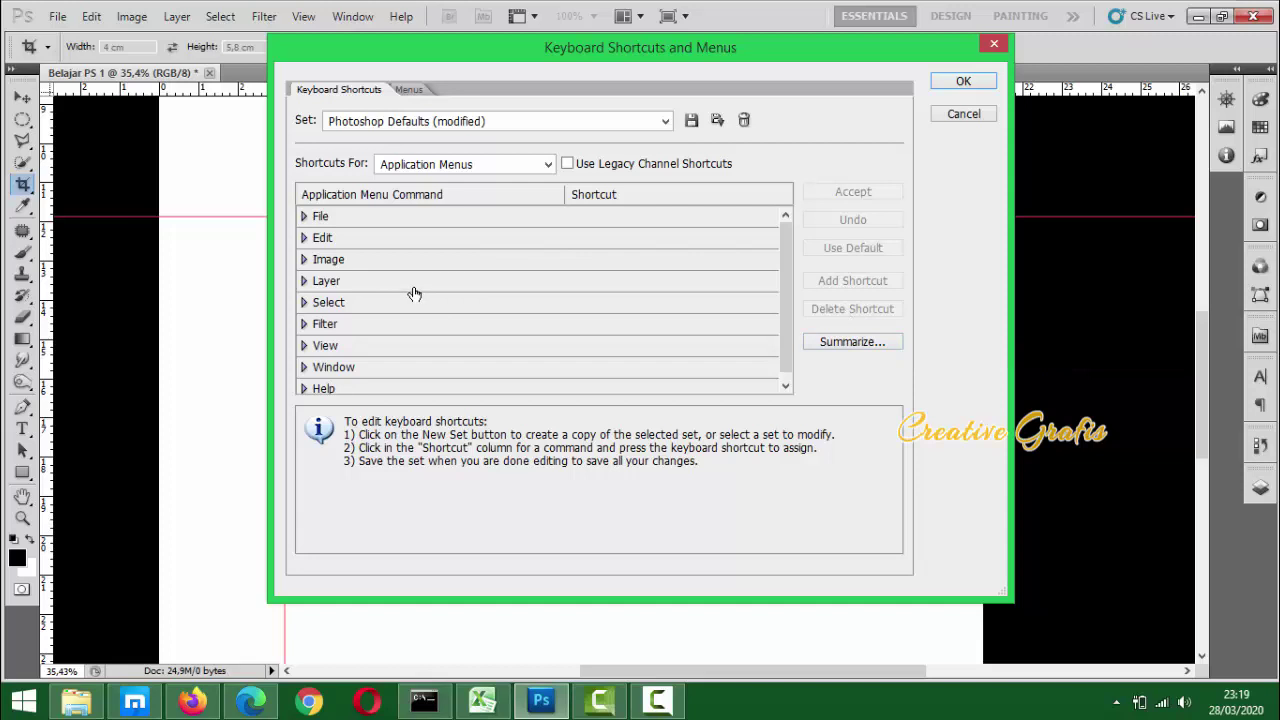
left_click(310, 220)
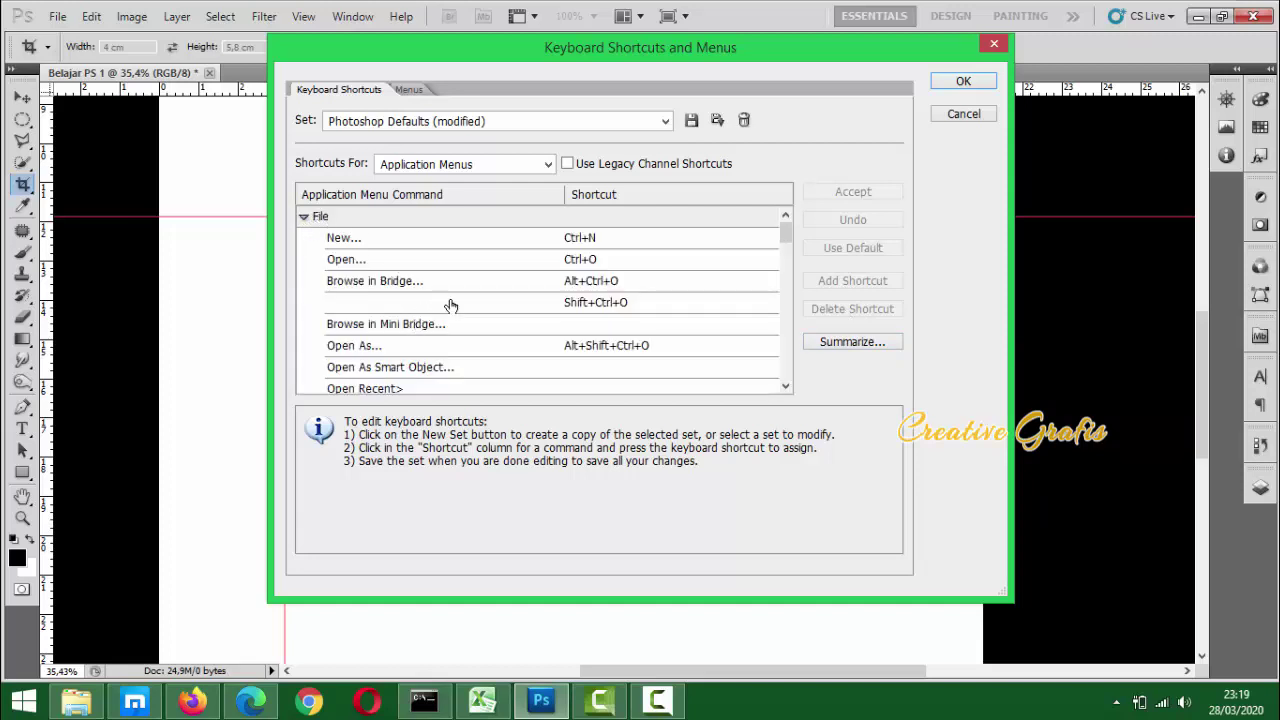
left_click(588, 262)
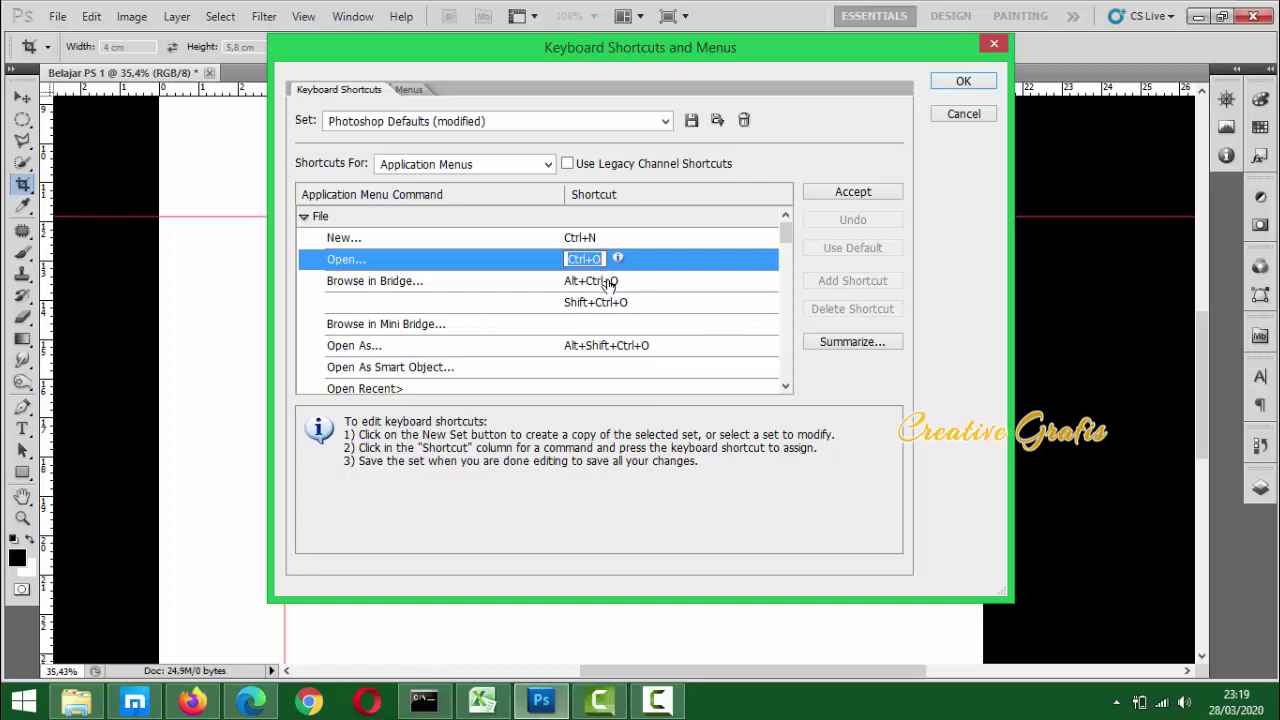
key("ctrl+l")
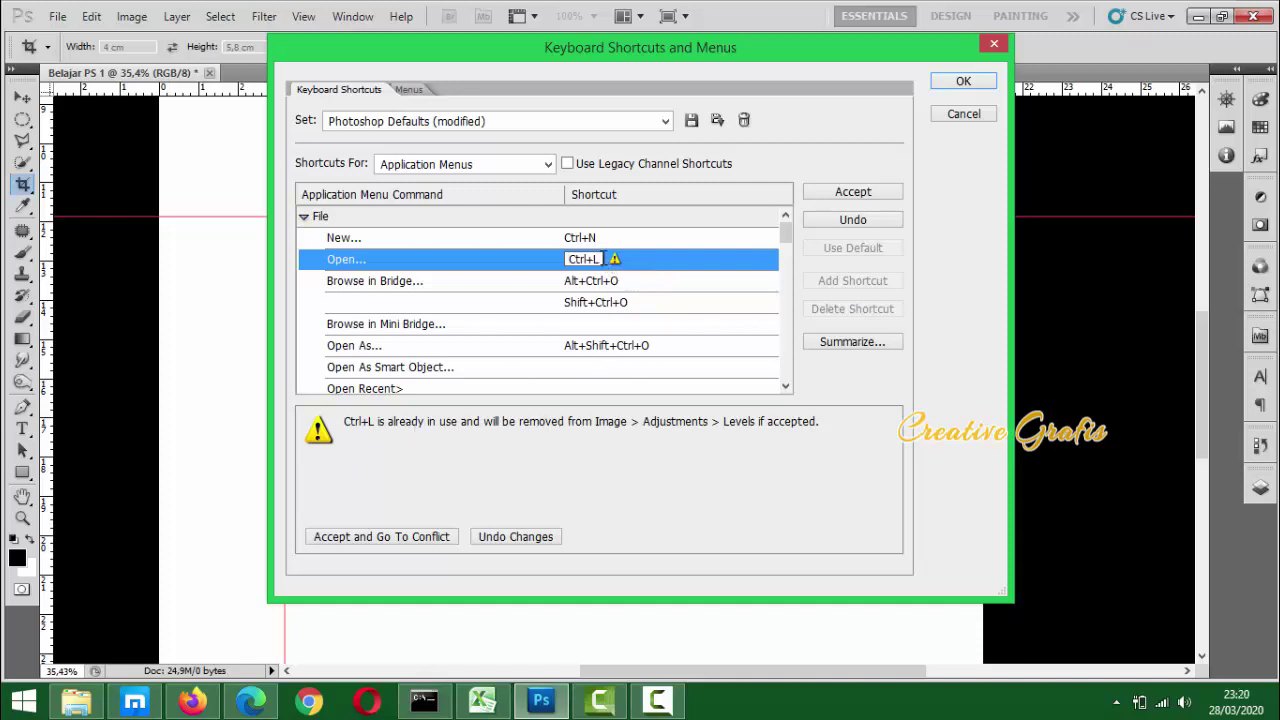
key("ctrl+o")
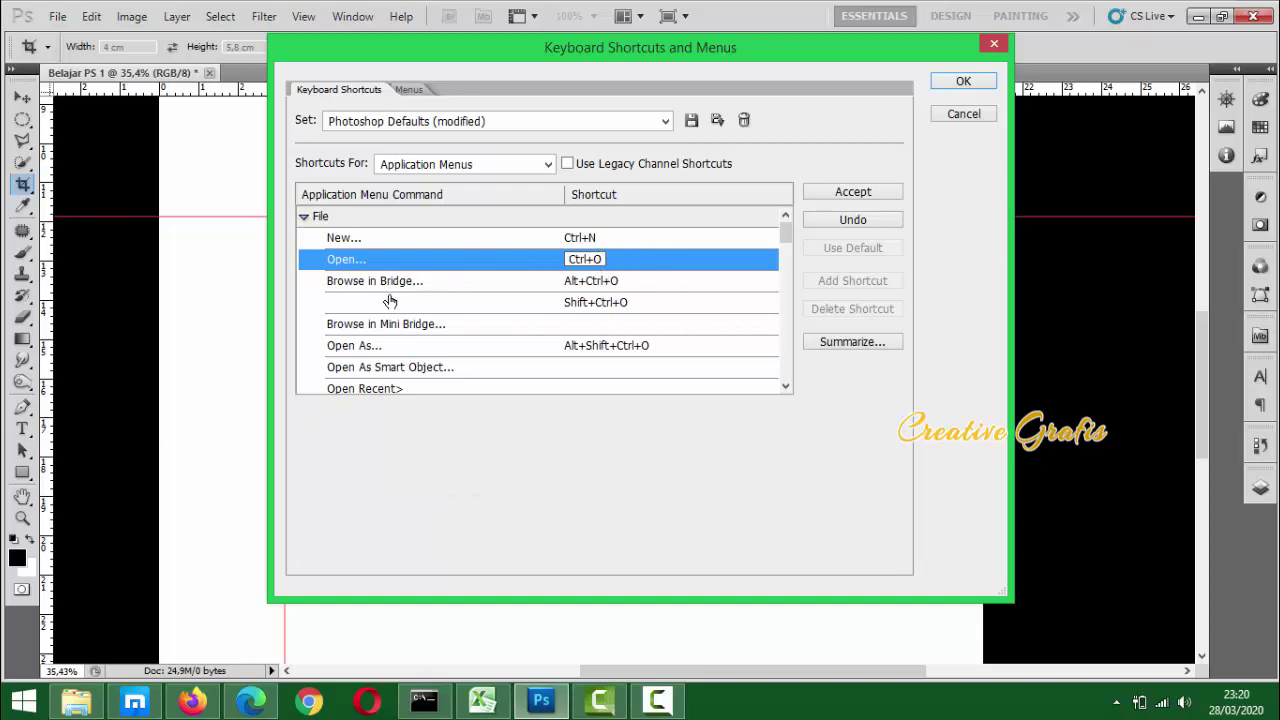
left_click(786, 245)
left_click_drag(786, 240, 786, 252)
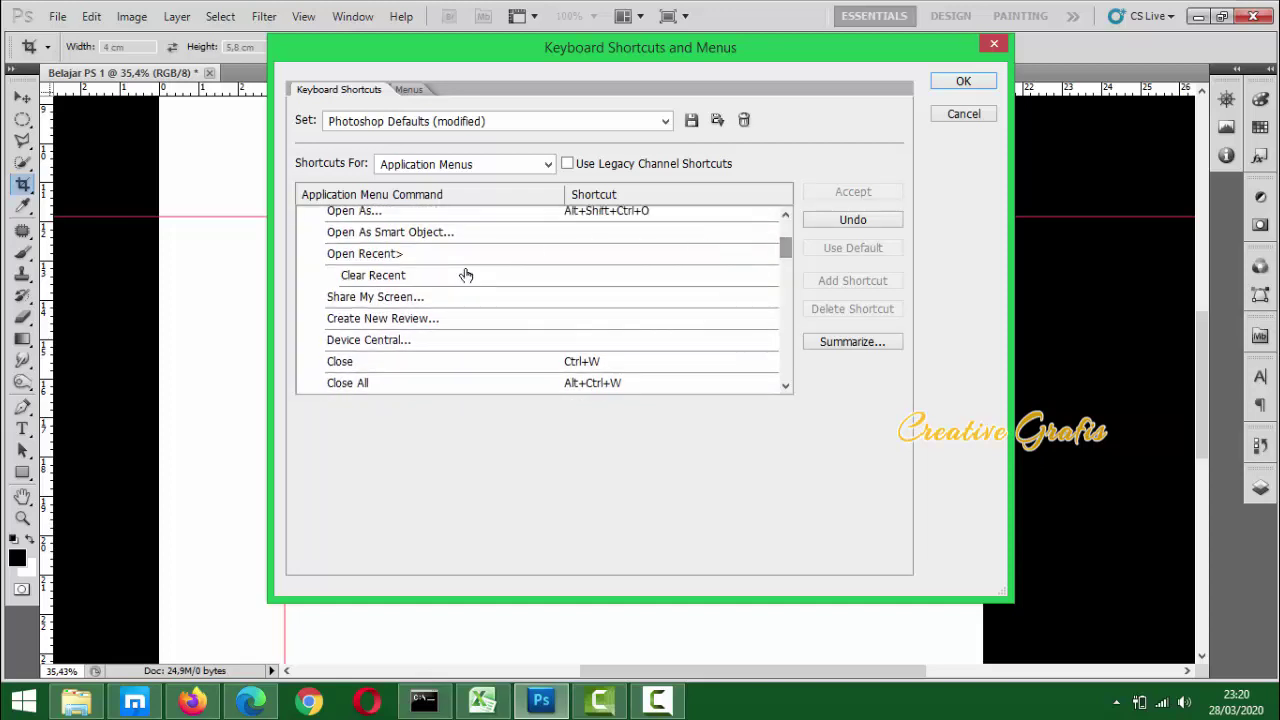
left_click(969, 115)
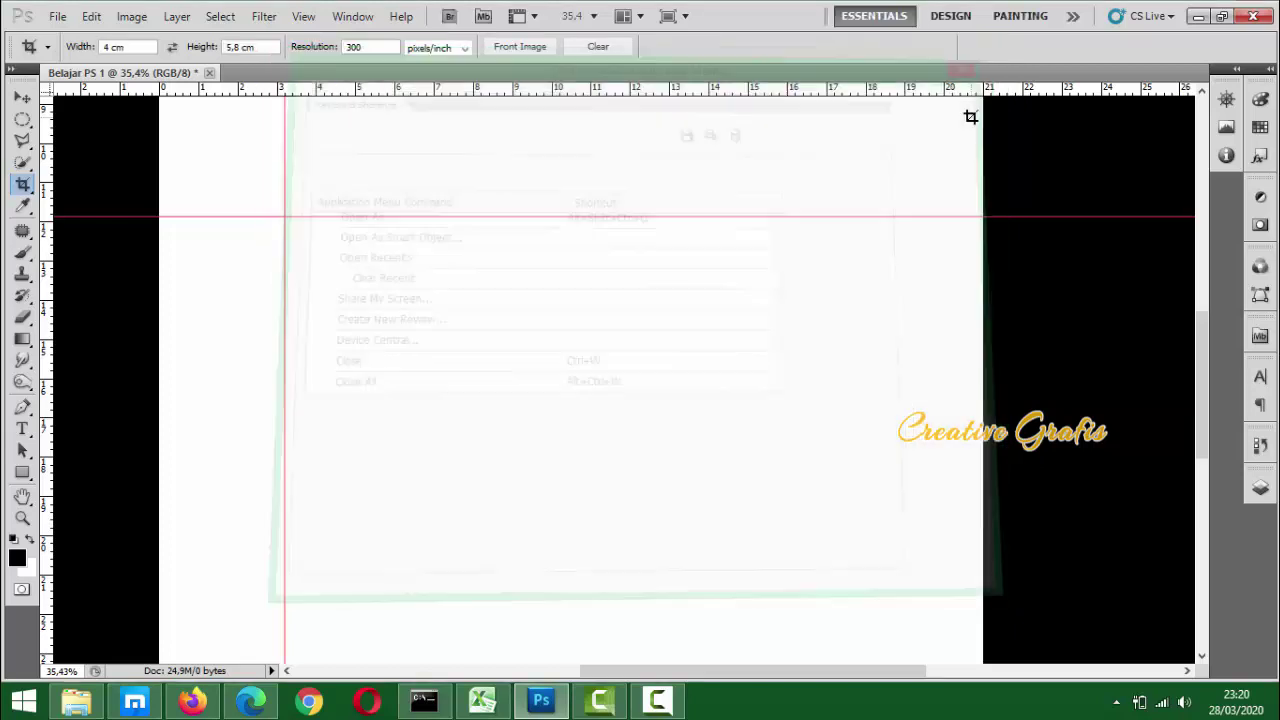
View the Brightness/Contrast adjustment settings for the page and cancel without applying them
left_click(131, 17)
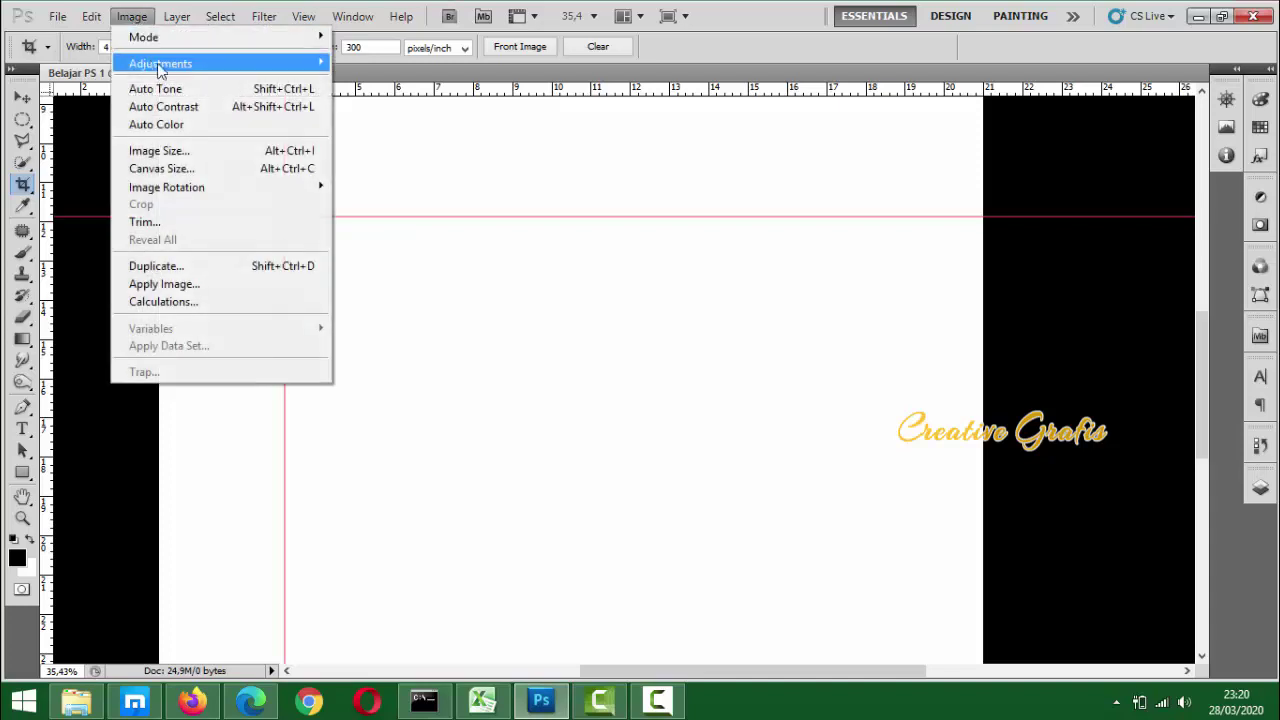
mouse_move(157, 63)
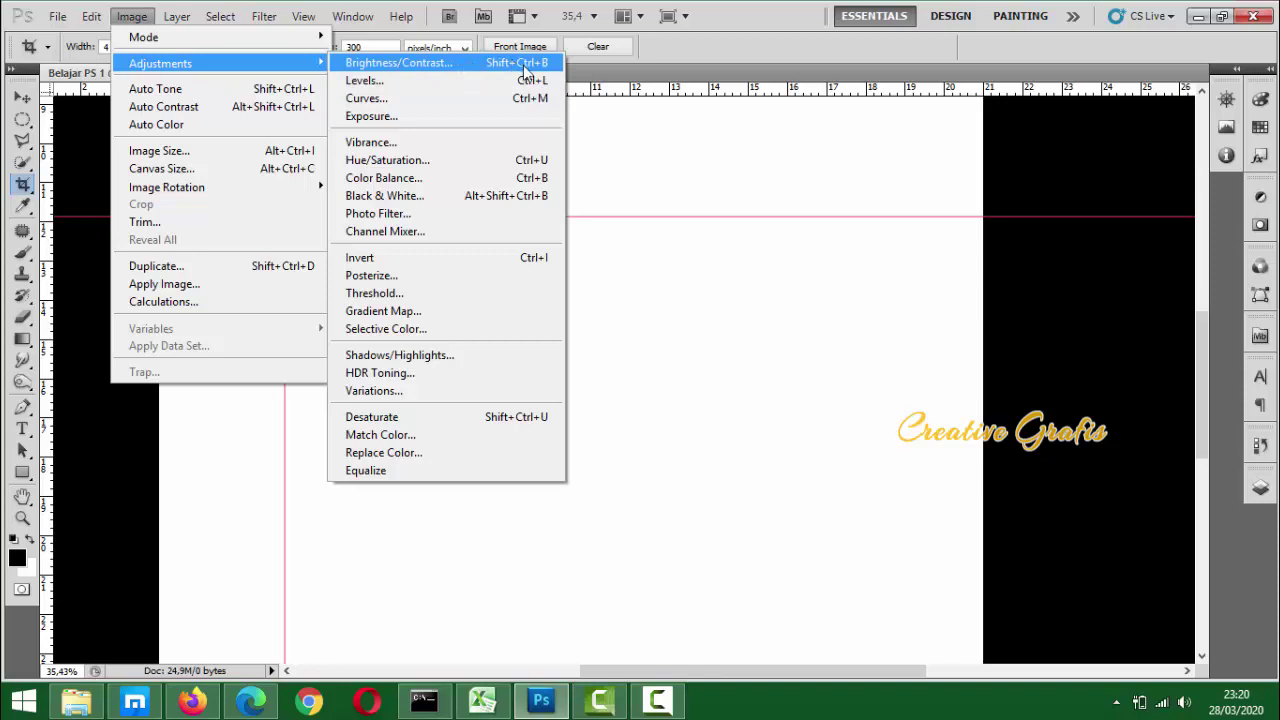
left_click(712, 233)
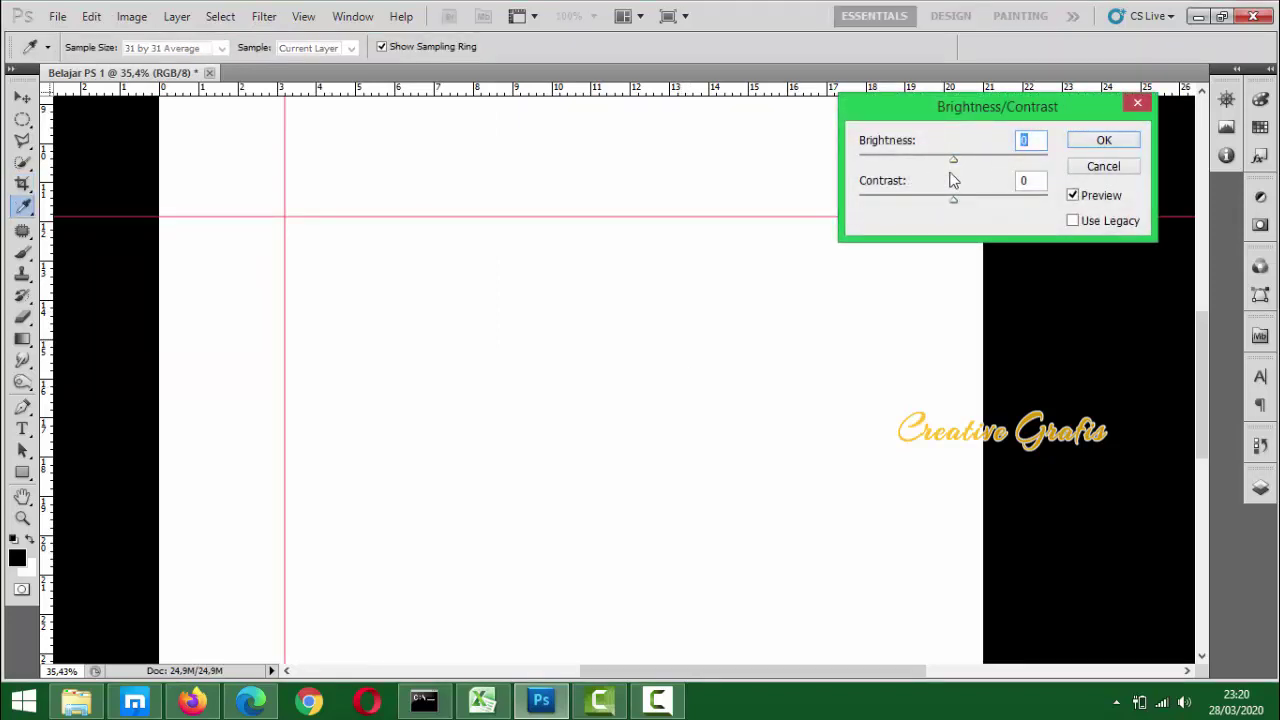
left_click_drag(1024, 111, 981, 147)
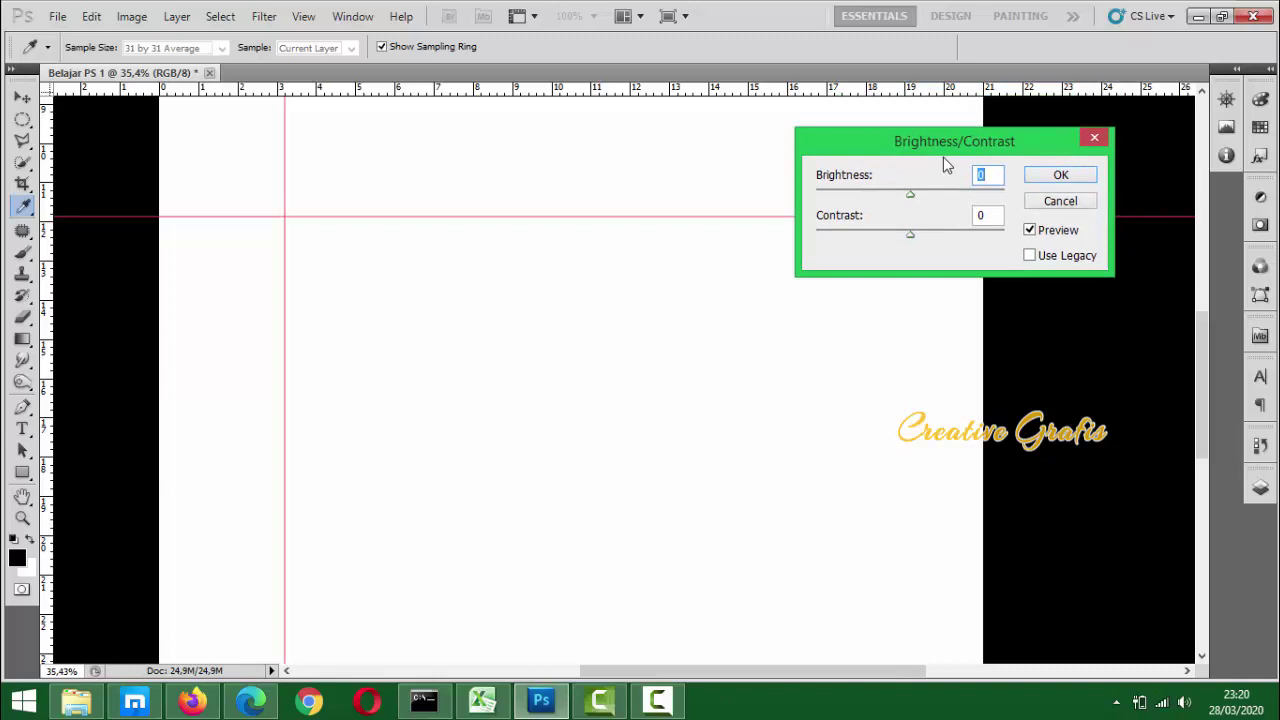
left_click(1063, 204)
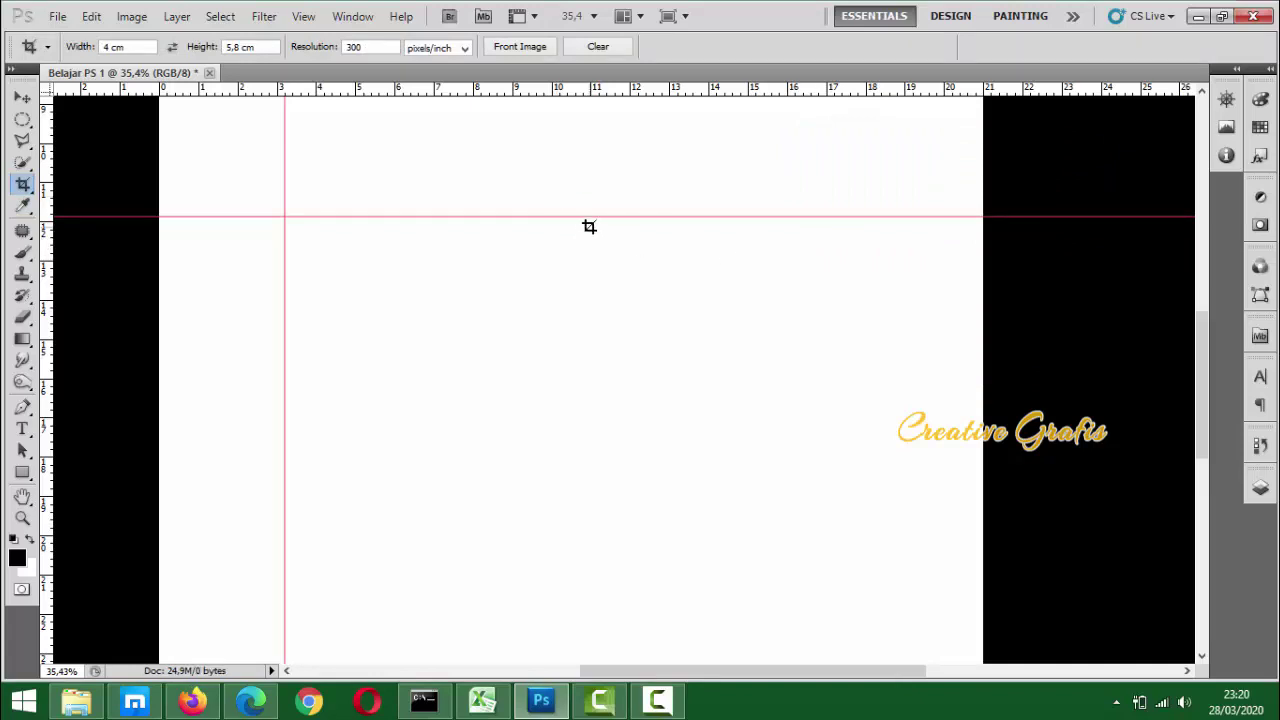
Switch to the Move tool, view the Levels adjustment for the page and cancel without applying it
key("v")
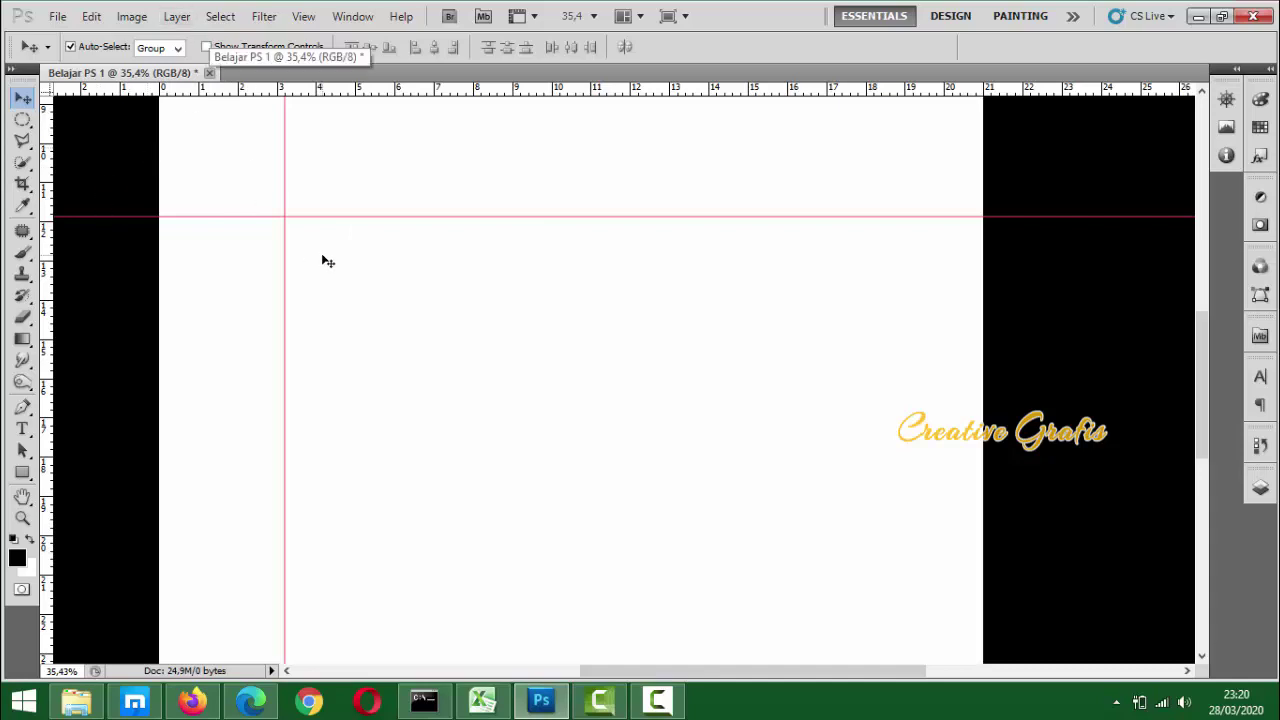
key("ctrl+l")
left_click_drag(412, 120, 640, 106)
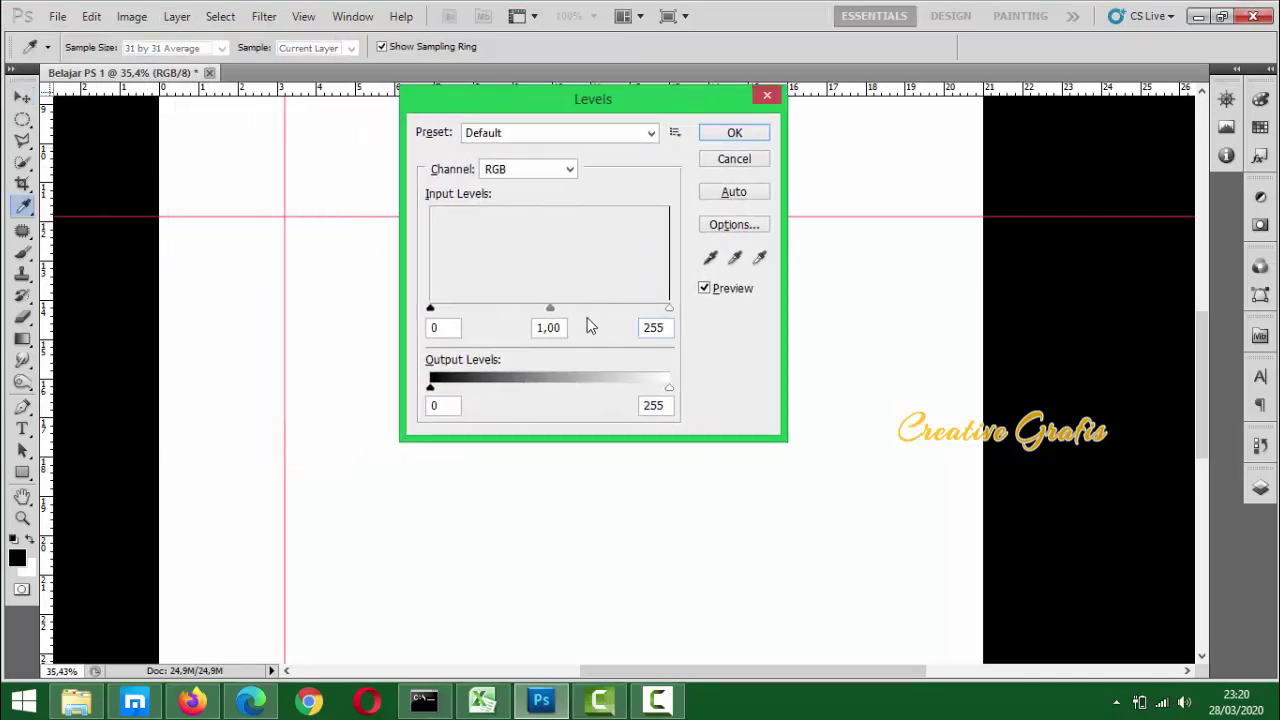
left_click(738, 160)
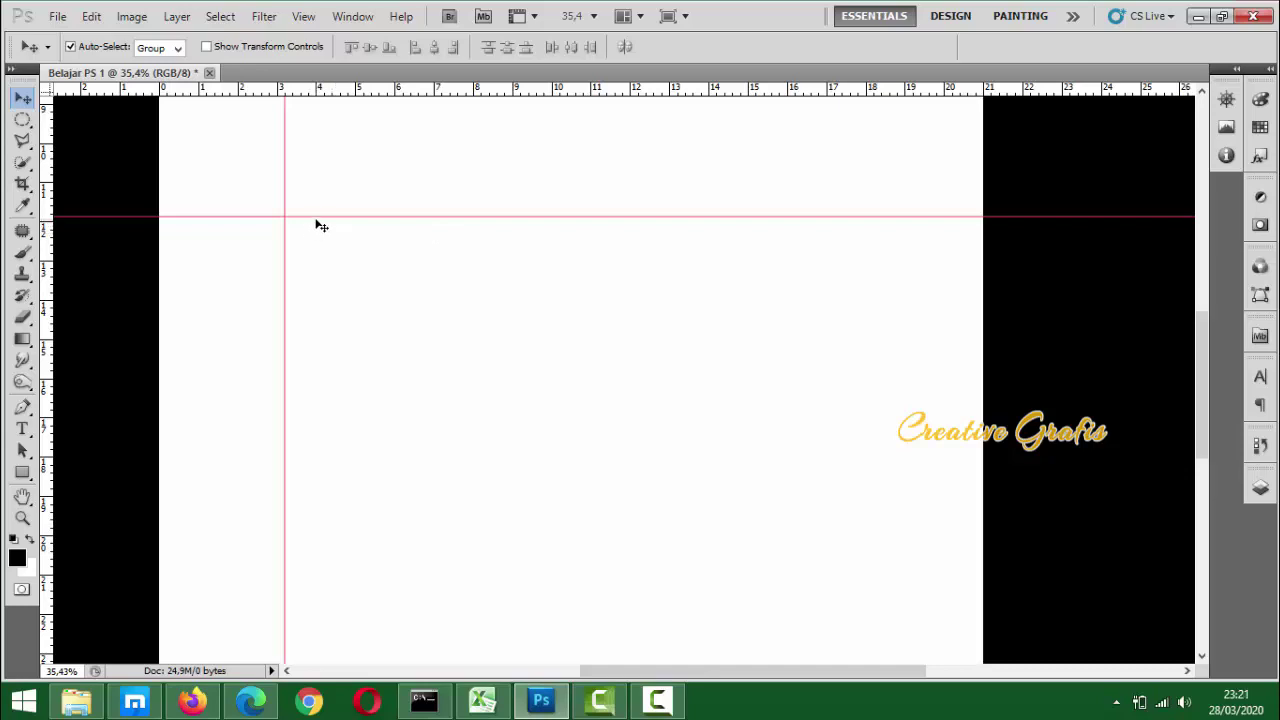
Remove the horizontal and vertical guides from the page and close Belajar PS 1 without saving
left_click_drag(316, 217, 329, 73)
left_click_drag(285, 211, 22, 205)
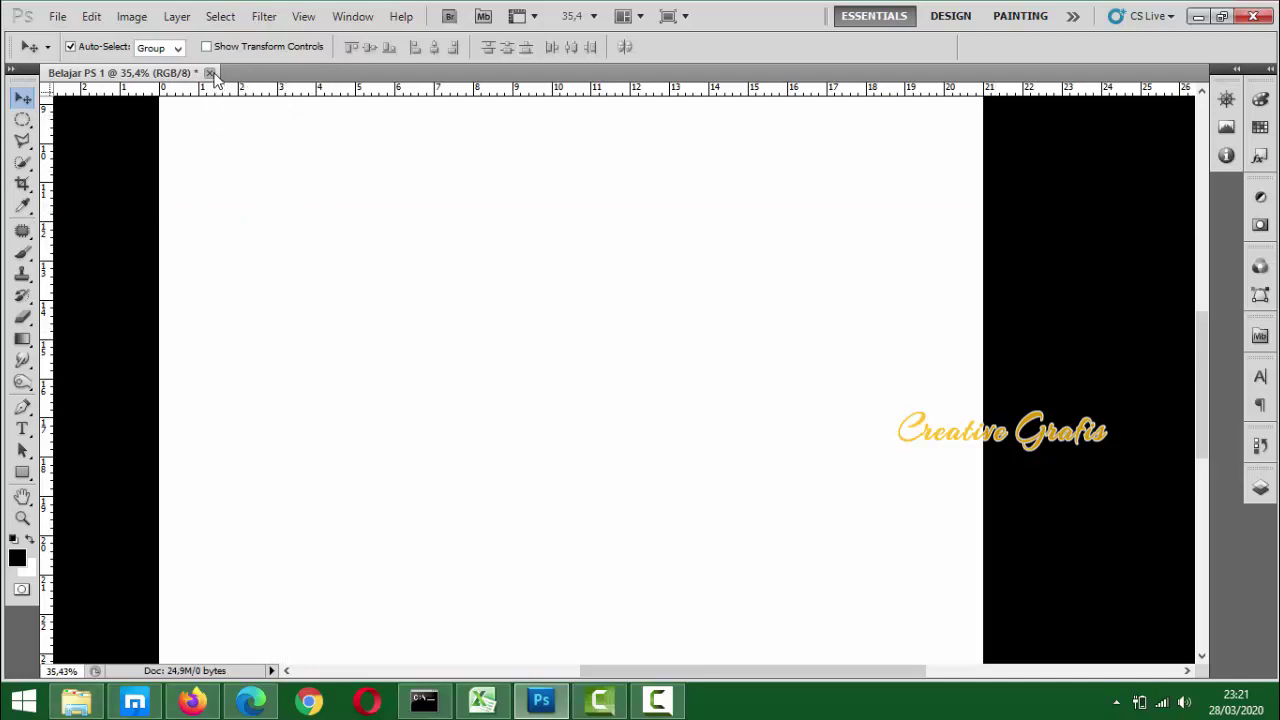
scroll(713, 294, "down", 2)
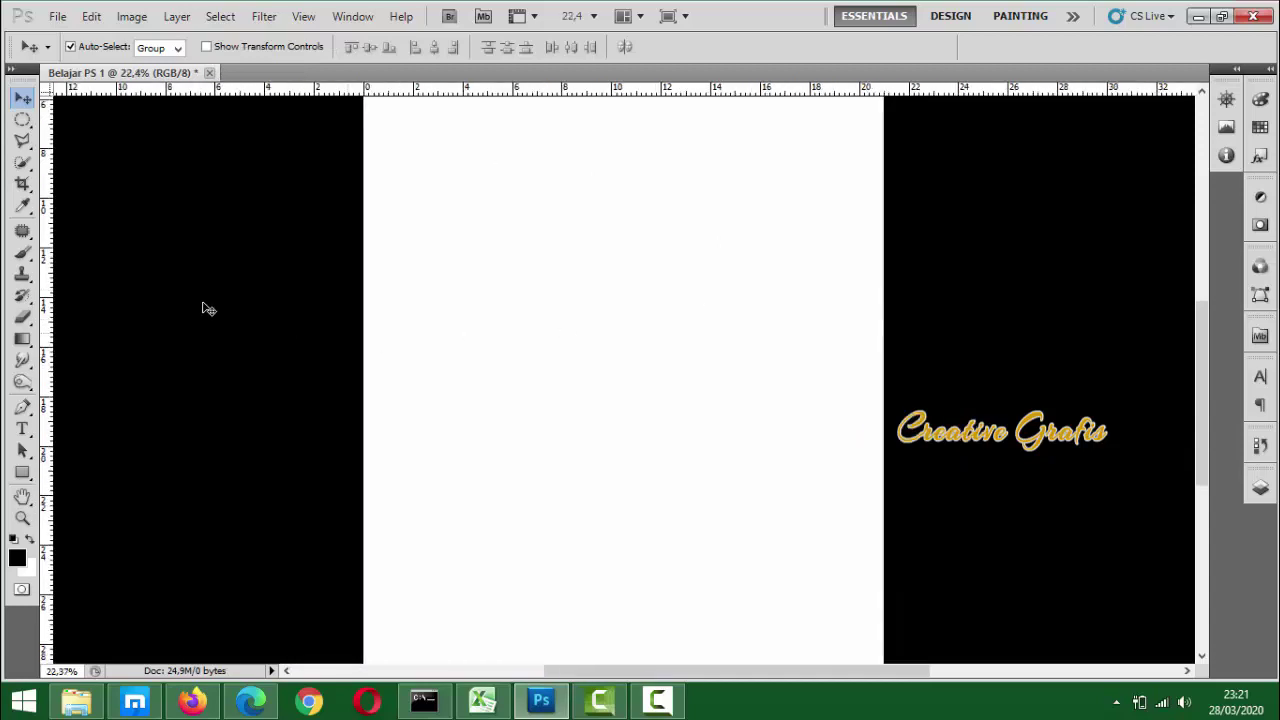
left_click(210, 74)
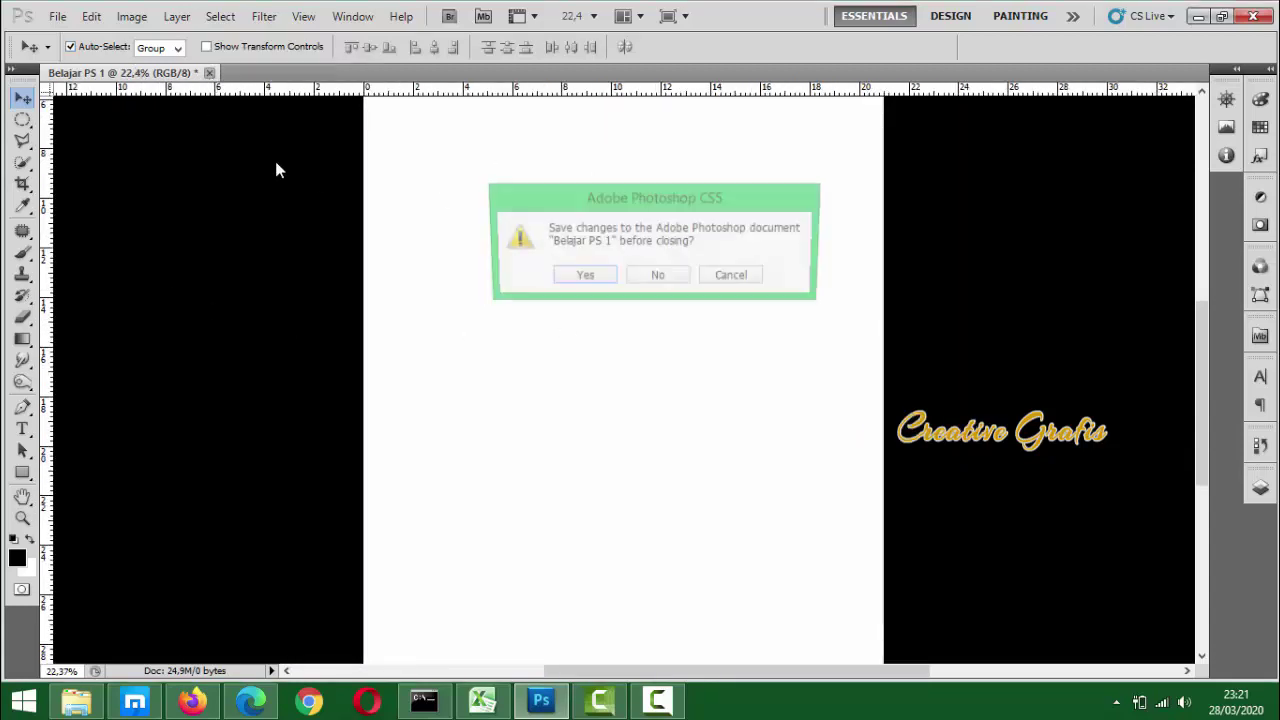
left_click(666, 277)
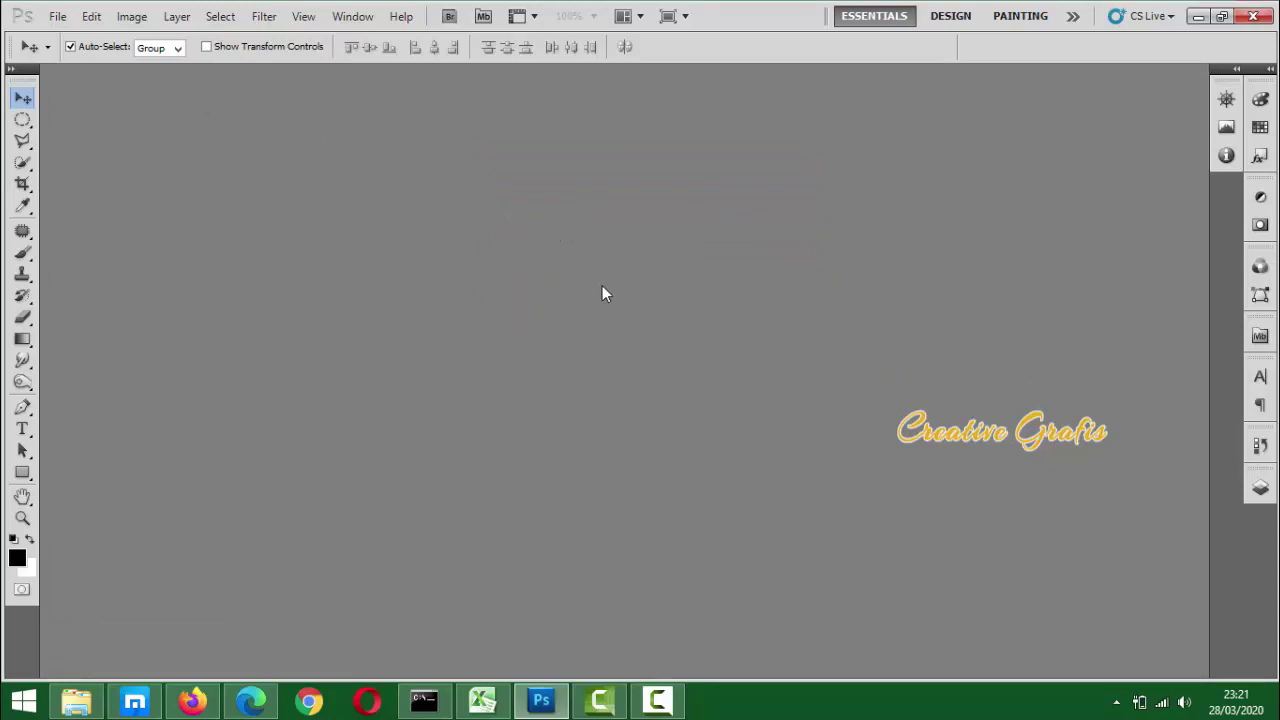
double_click(661, 252)
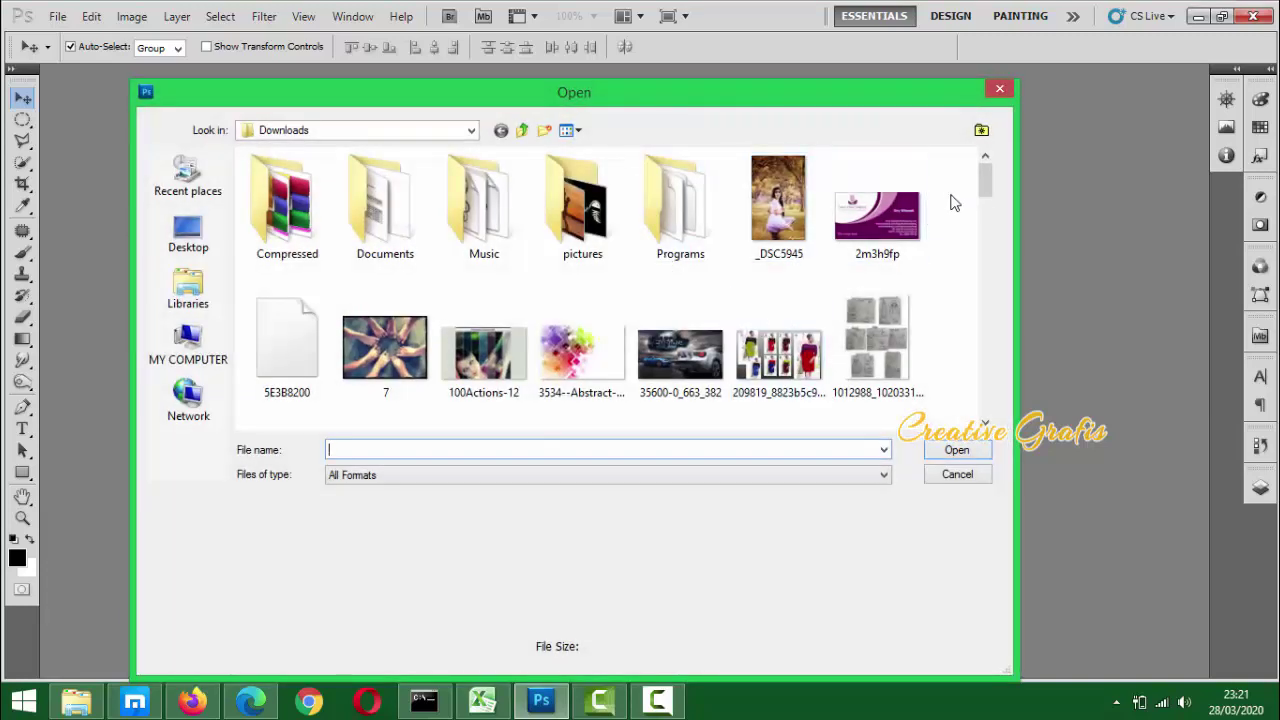
left_click_drag(990, 190, 993, 226)
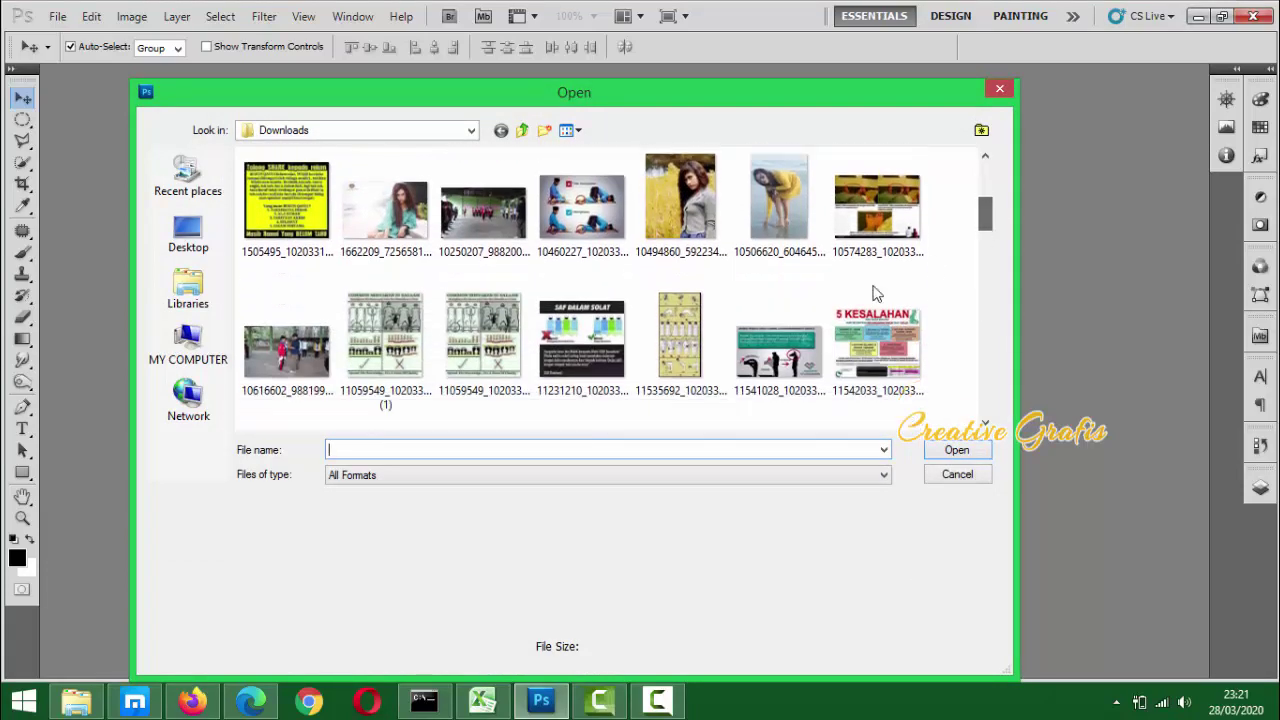
left_click(397, 222)
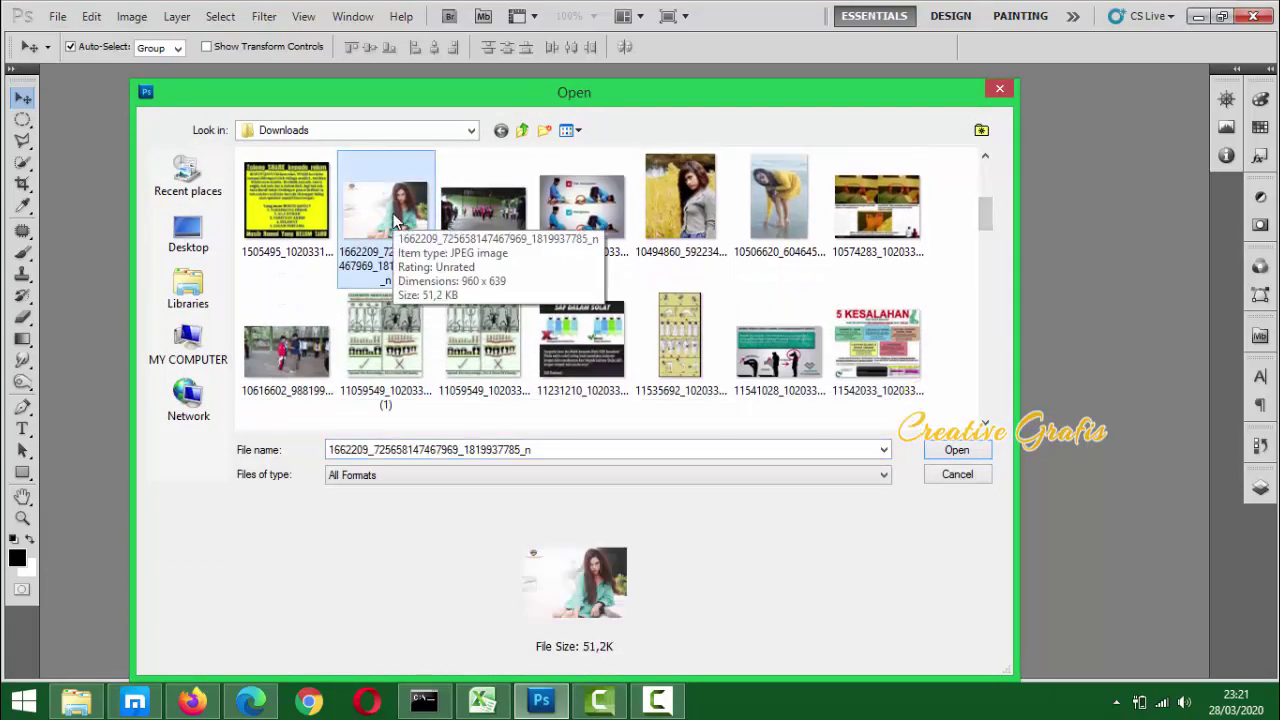
double_click(397, 222)
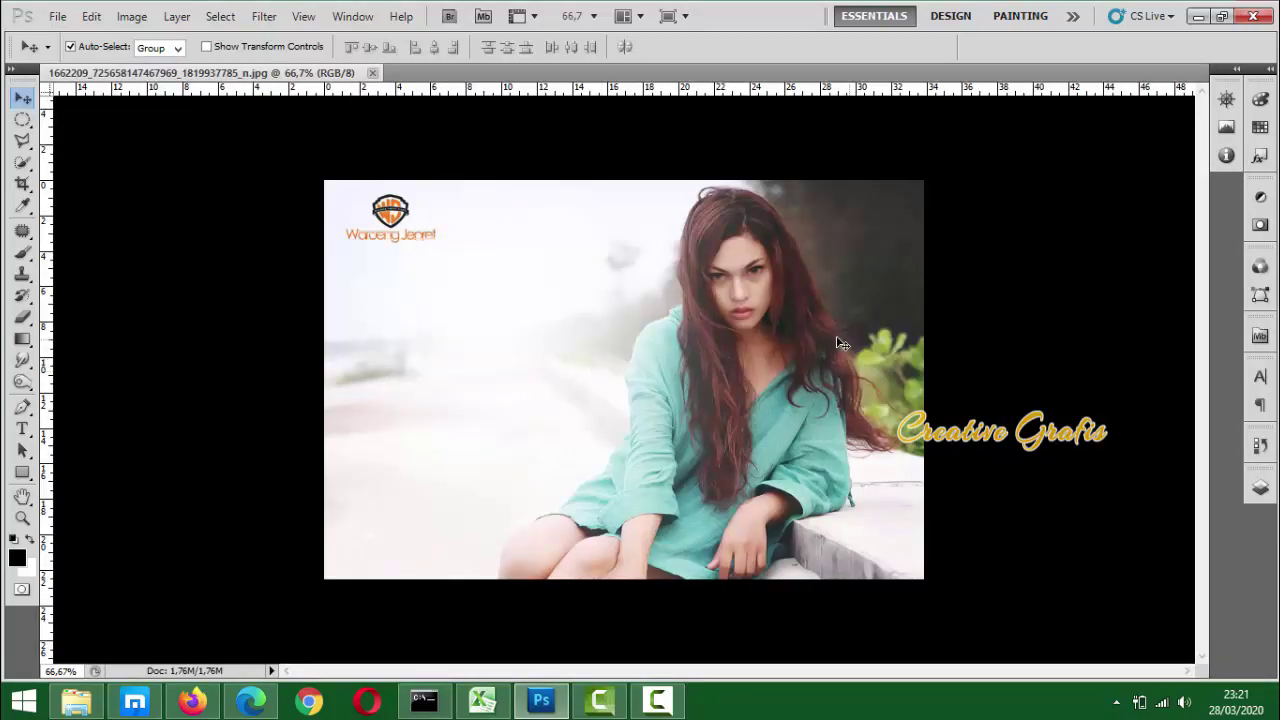
key("ctrl+plus")
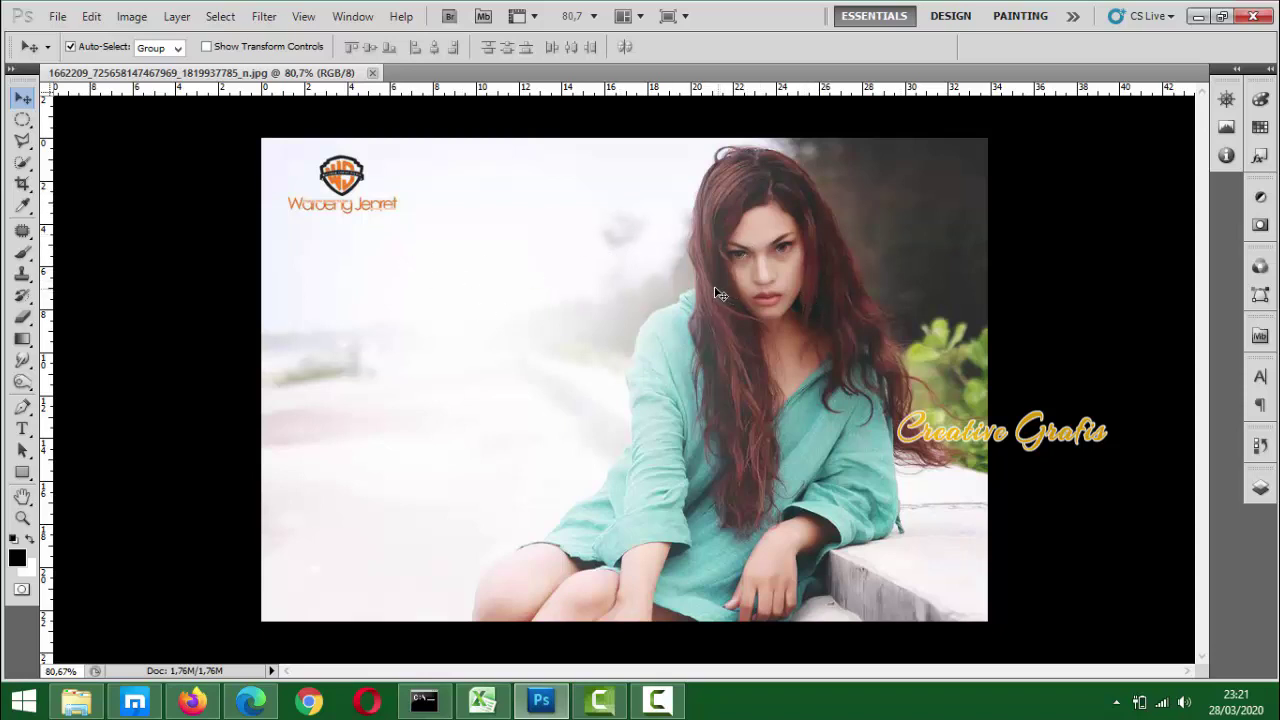
Duplicate the photo as a separate document under the suggested name and close the copy without saving
left_click(125, 22)
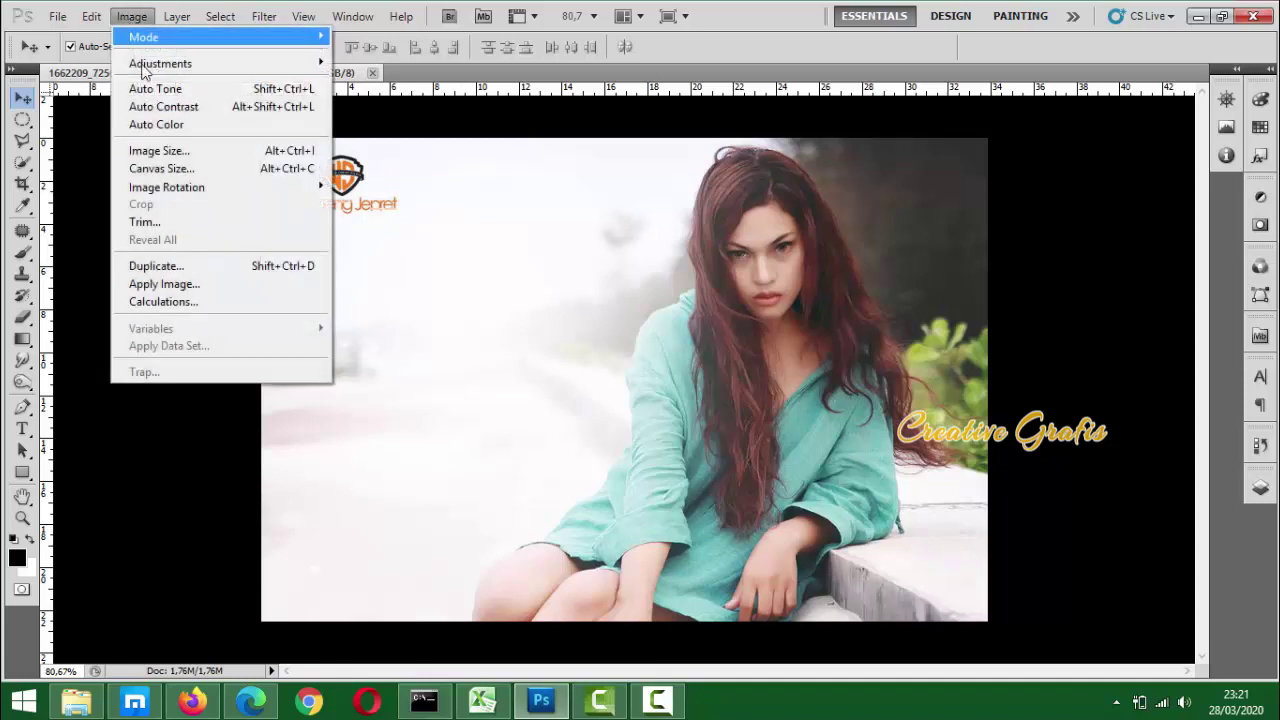
left_click(175, 263)
left_click(816, 232)
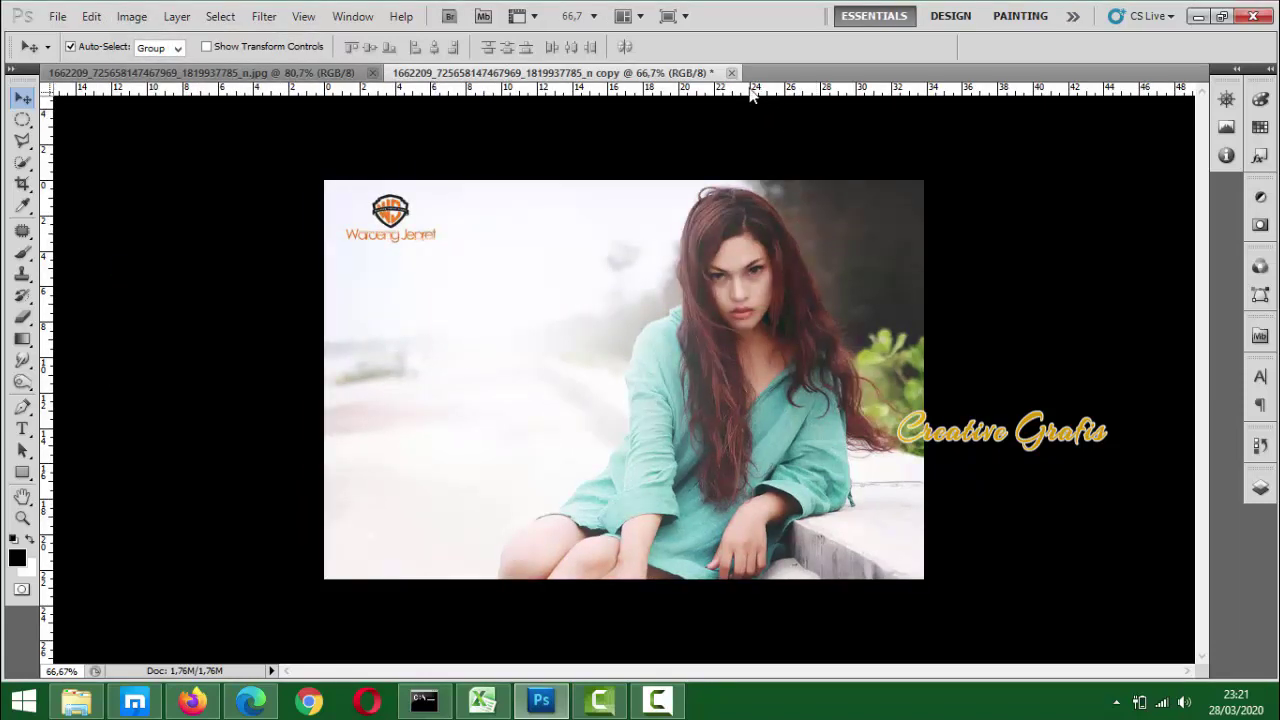
left_click(734, 74)
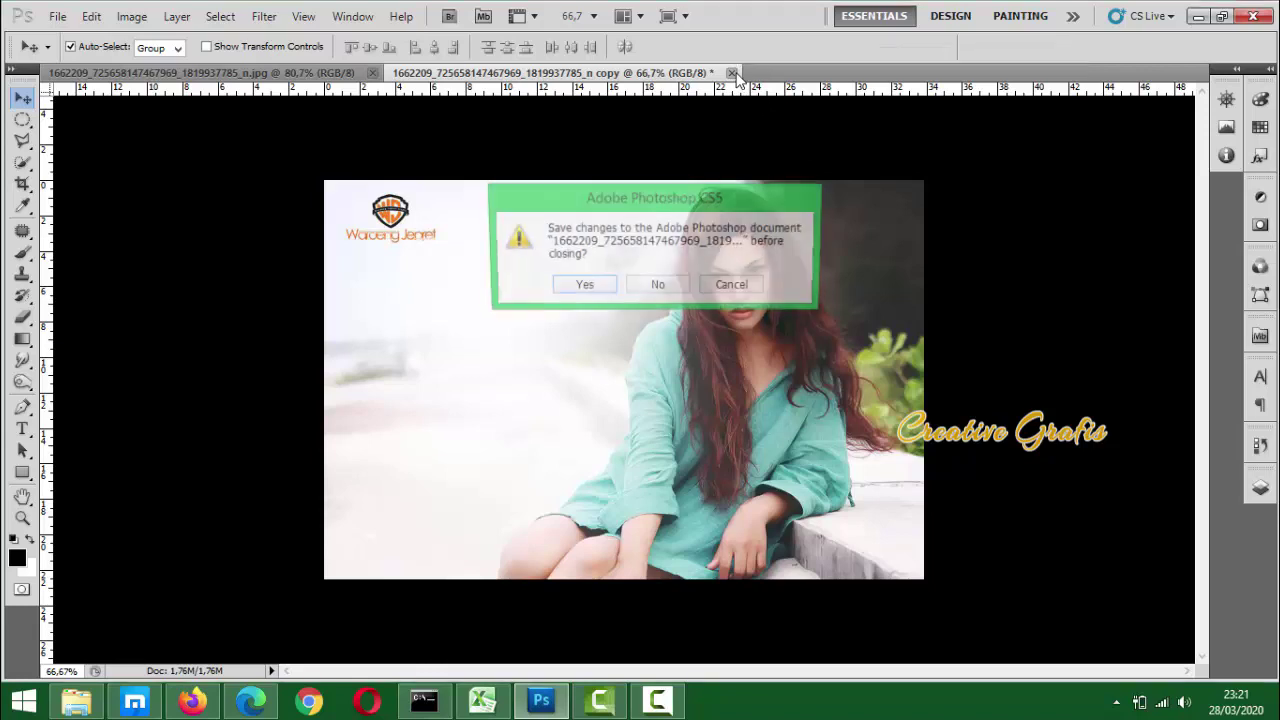
left_click(657, 287)
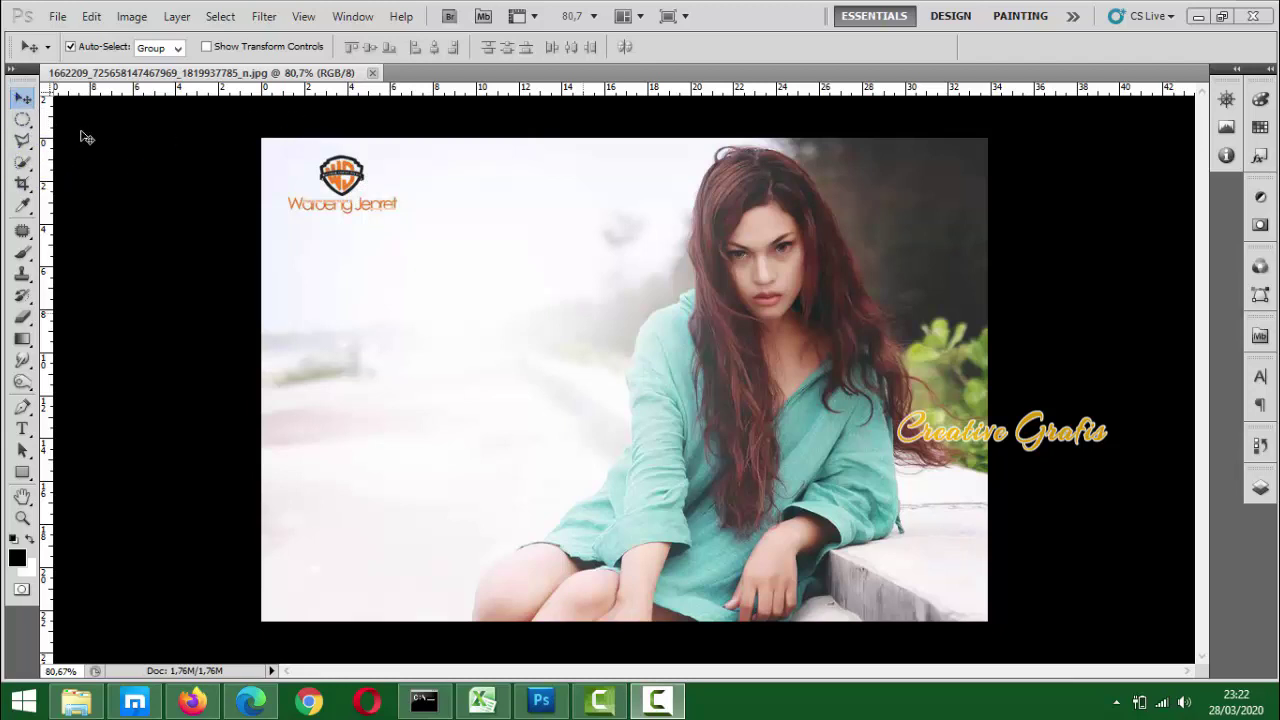
Duplicate the photo into a new document under the suggested name and close the original photo
left_click(22, 100)
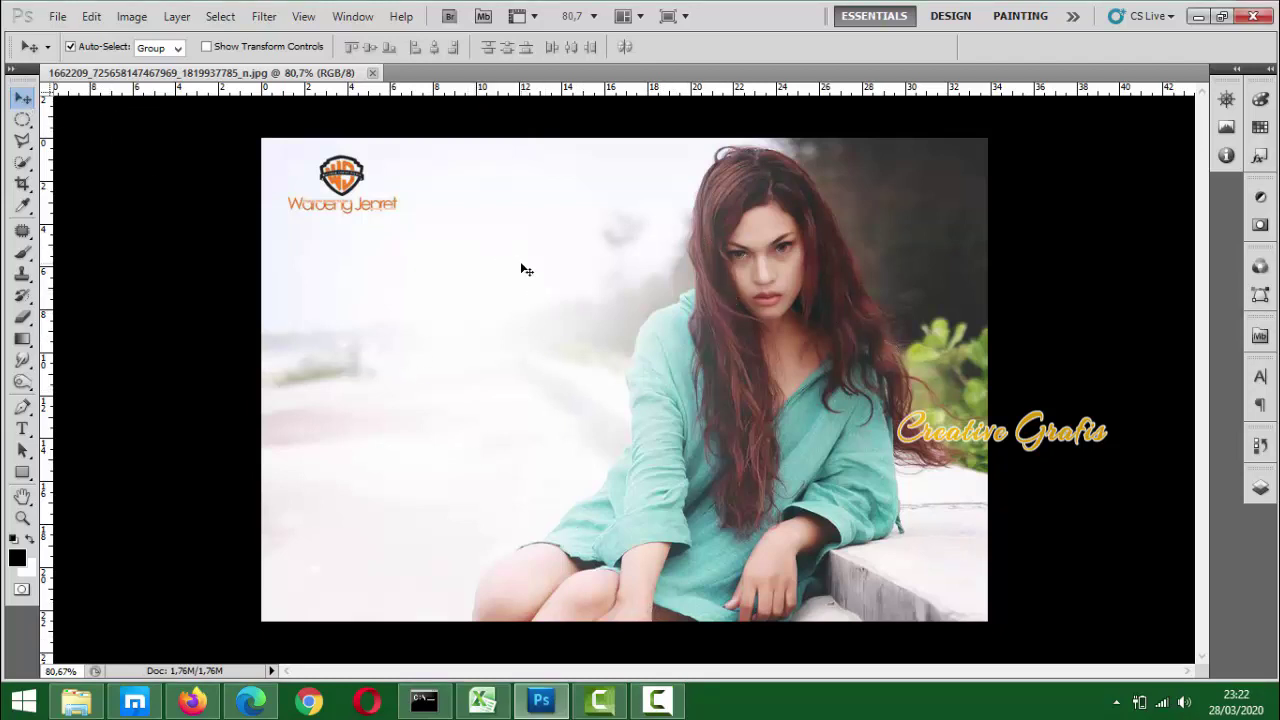
left_click(131, 16)
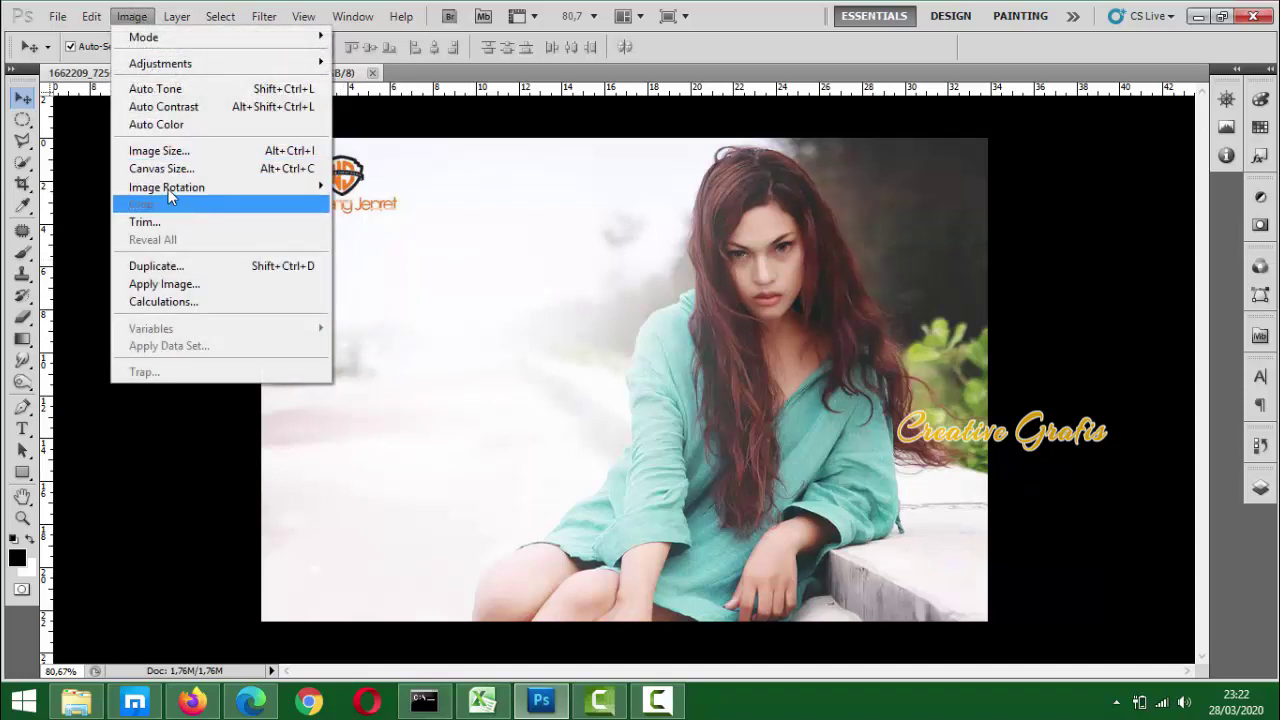
left_click(260, 267)
left_click(793, 236)
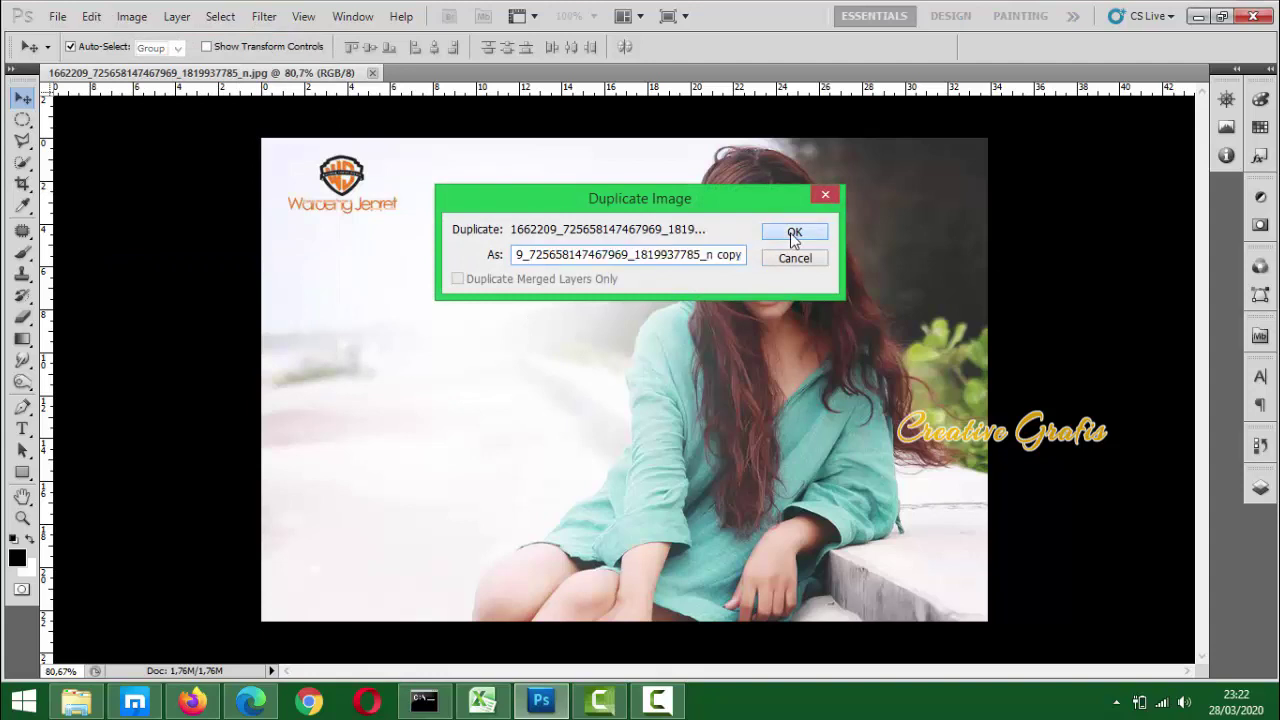
left_click(372, 73)
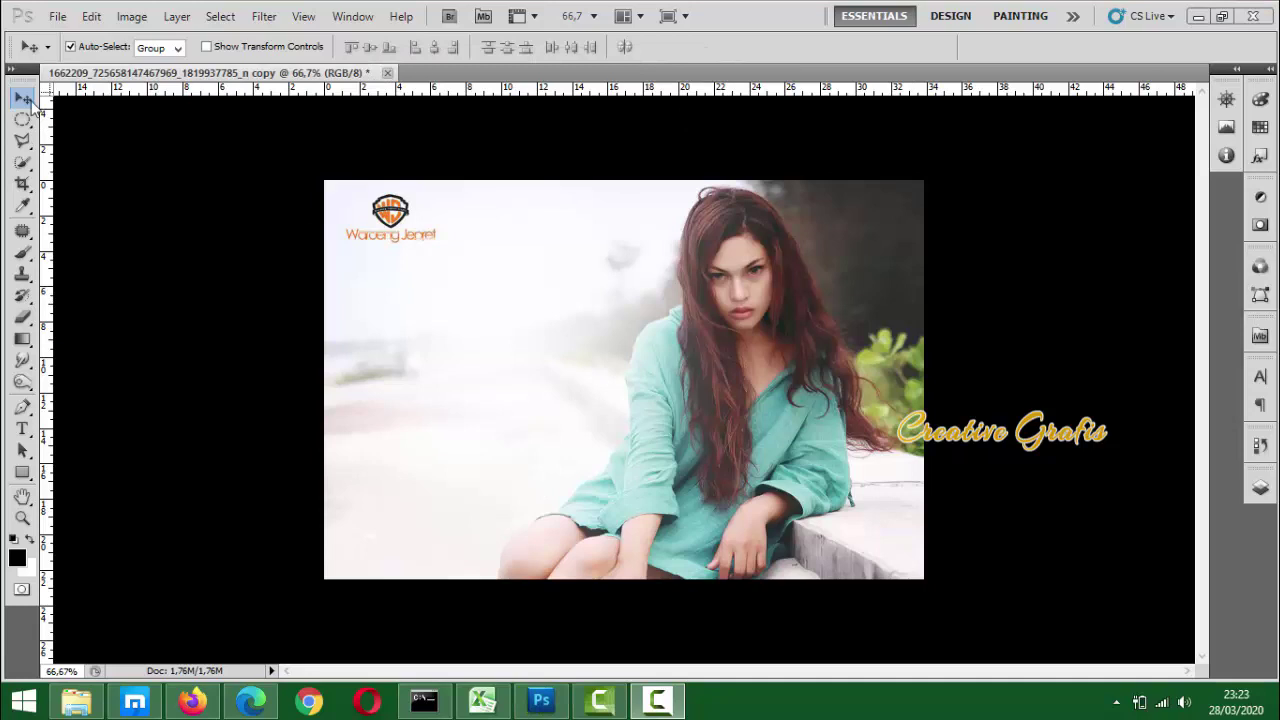
Save the duplicated photo in Downloads as a JPEG named BELAJAR PS1
left_click(58, 17)
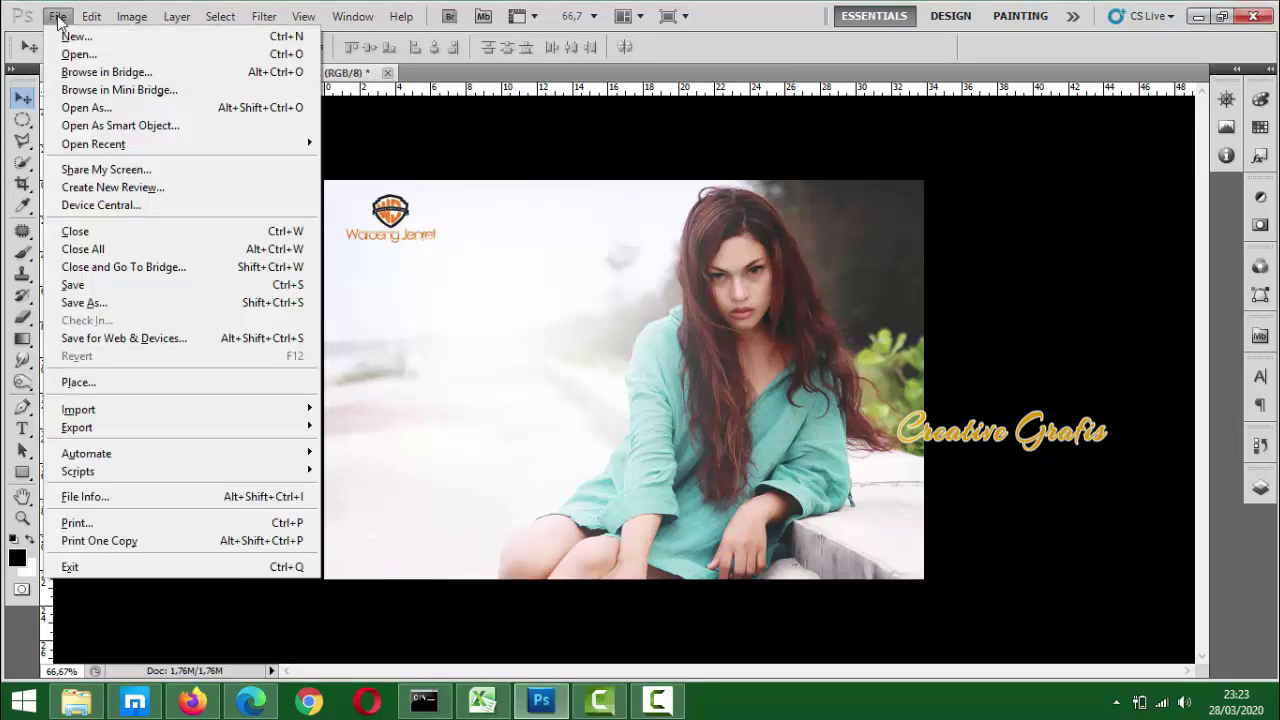
left_click(99, 286)
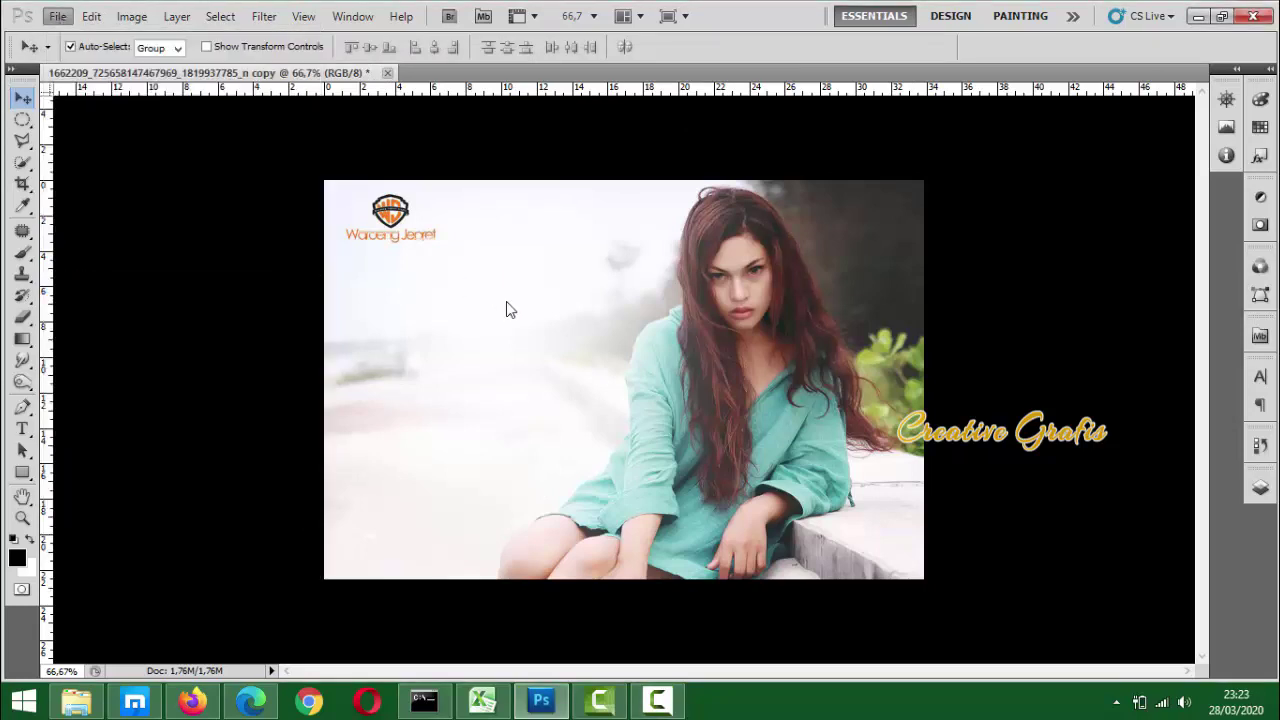
type("BELAJAR PS1")
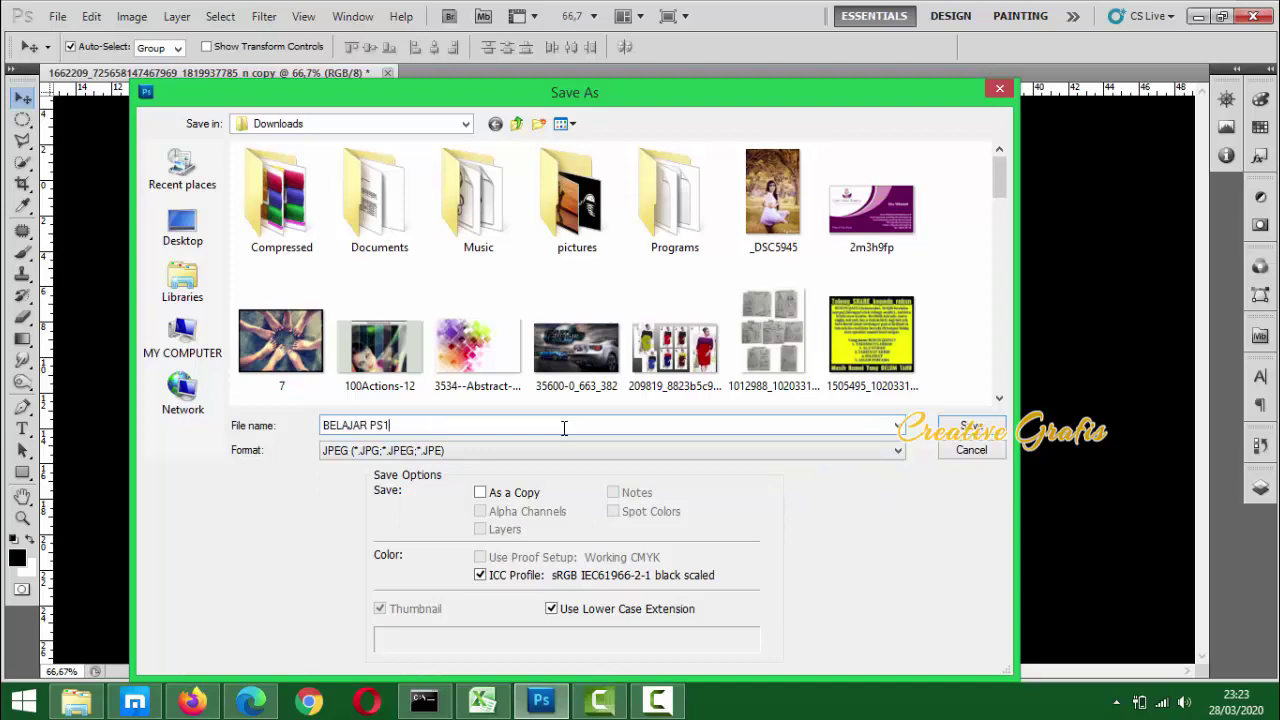
key("Return")
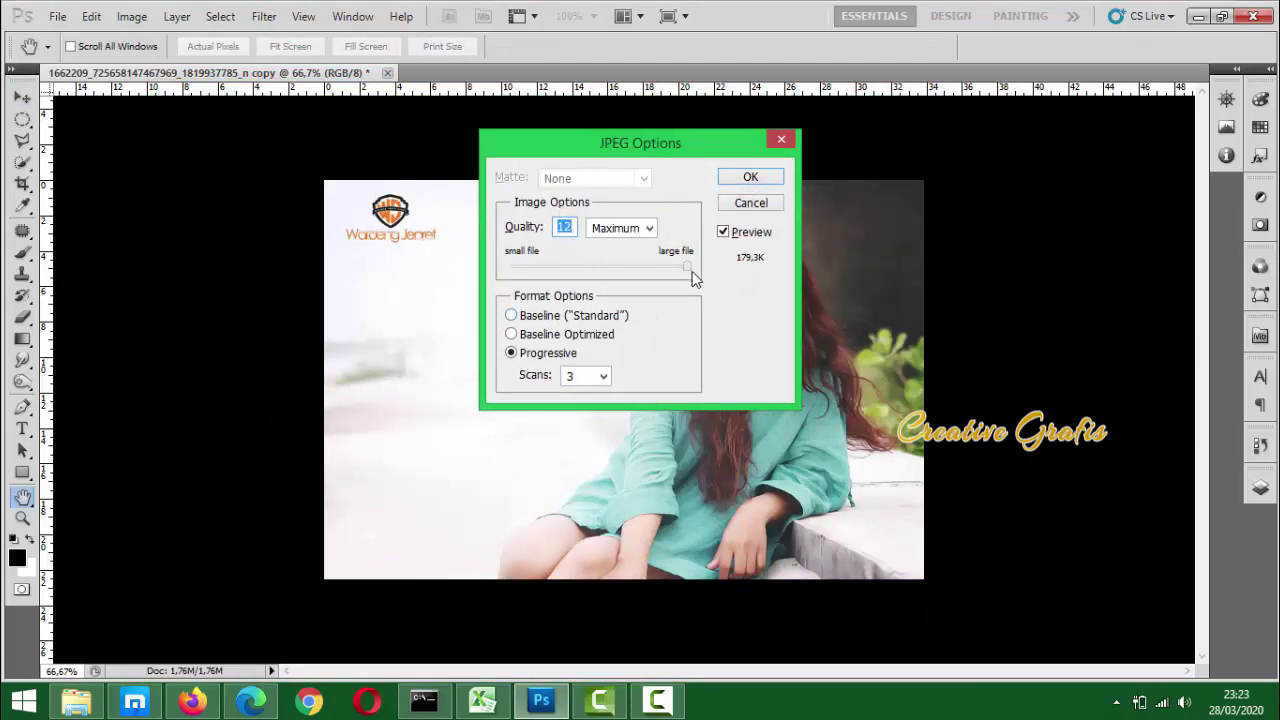
Try lower JPEG quality levels, return the quality to the maximum and accept the JPEG options
key("Down")
key("Down")
key("Down")
key("Down")
key("Down")
key("Down")
key("Down")
left_click(549, 264)
left_click_drag(657, 266, 687, 268)
left_click(750, 177)
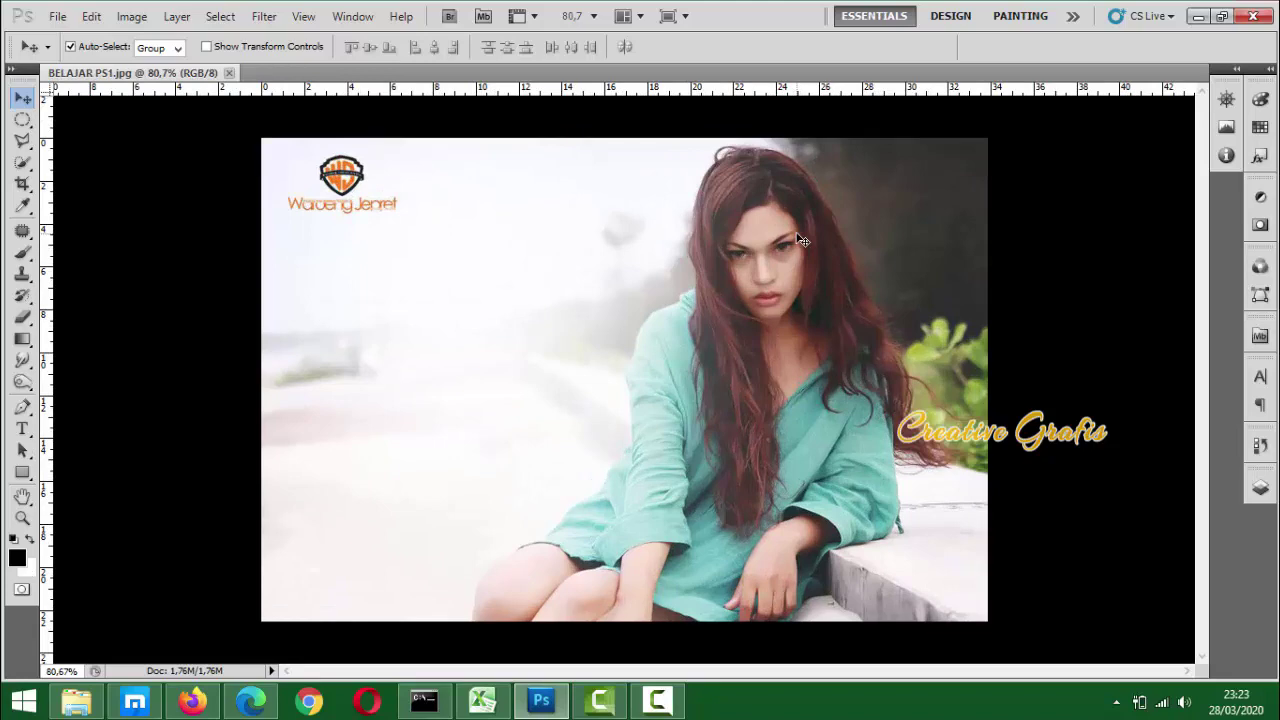
Show the layers of the photo and duplicate the Background layer into four copies
scroll(802, 241, "down", 1)
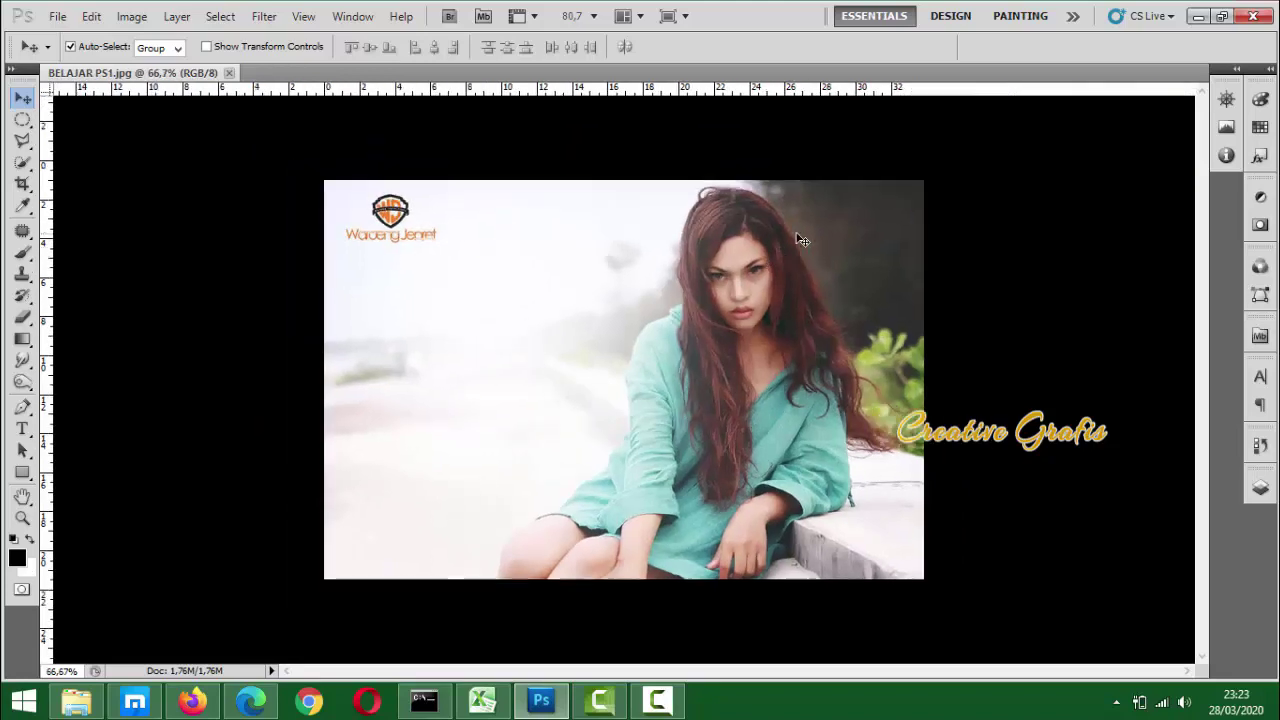
scroll(801, 243, "down", 1)
scroll(800, 247, "up", 2)
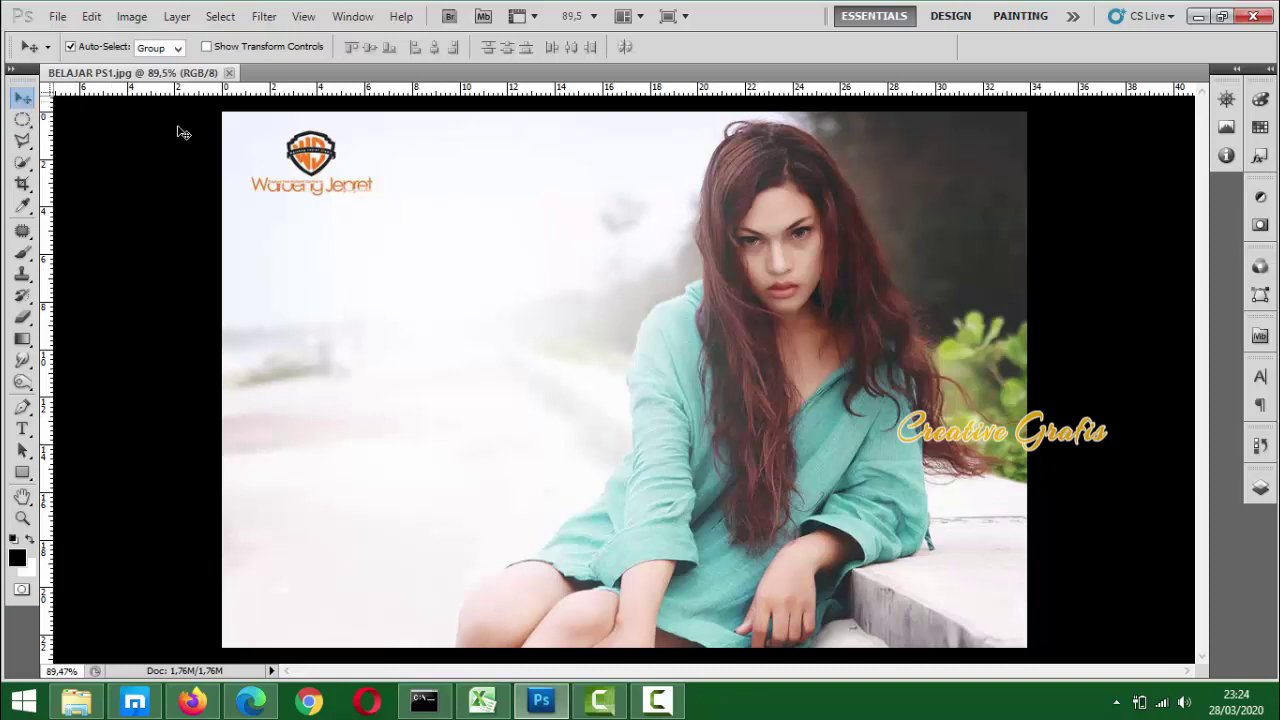
left_click(1260, 487)
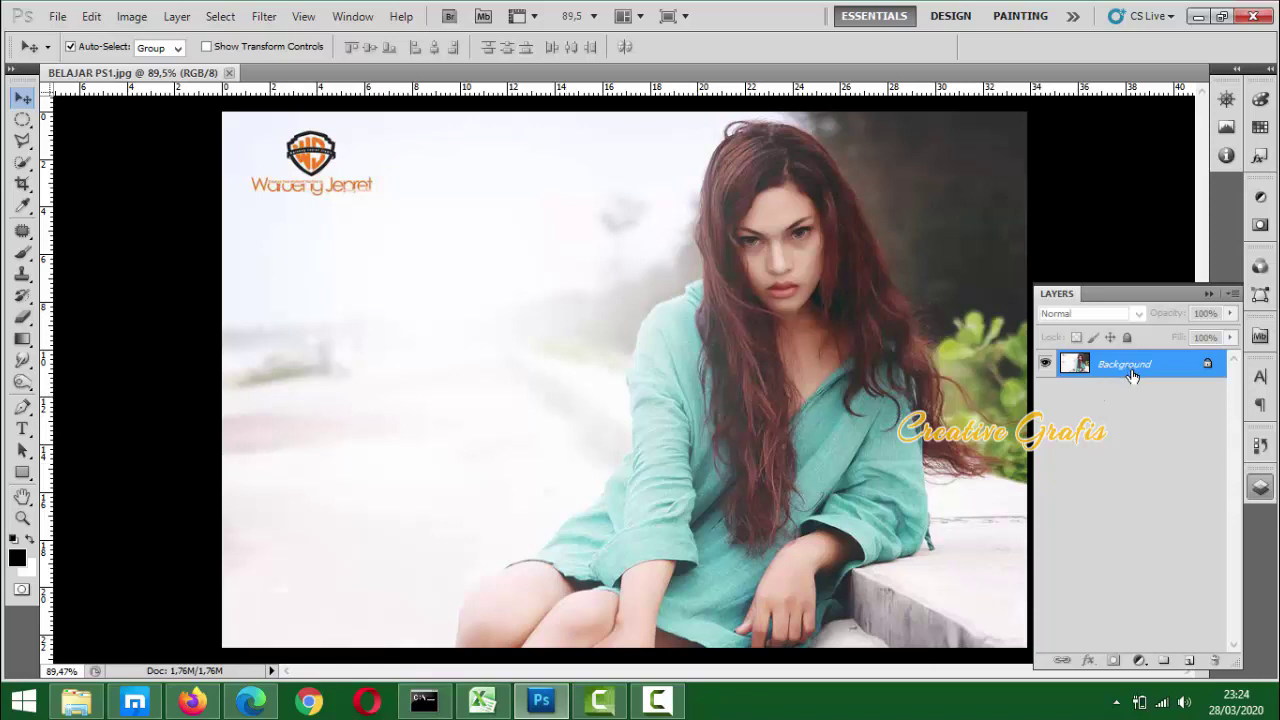
key("ctrl+j")
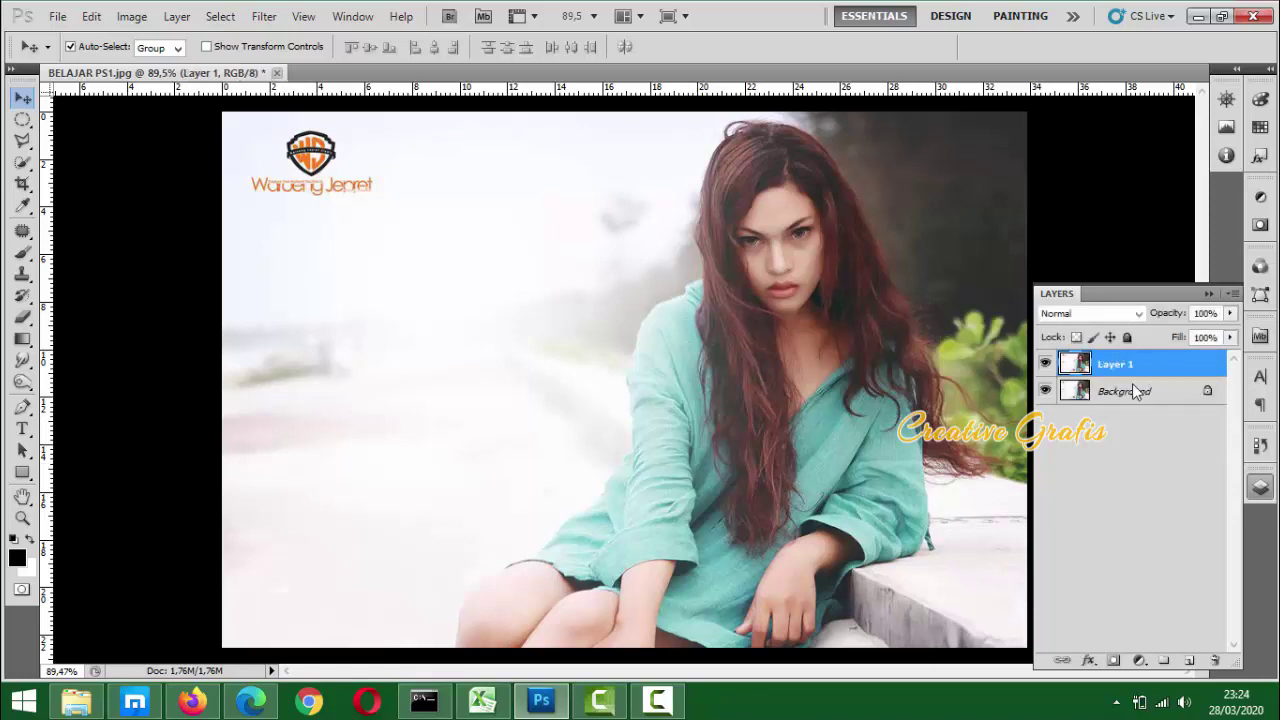
key("ctrl+j")
key("ctrl+j")
key("ctrl+j")
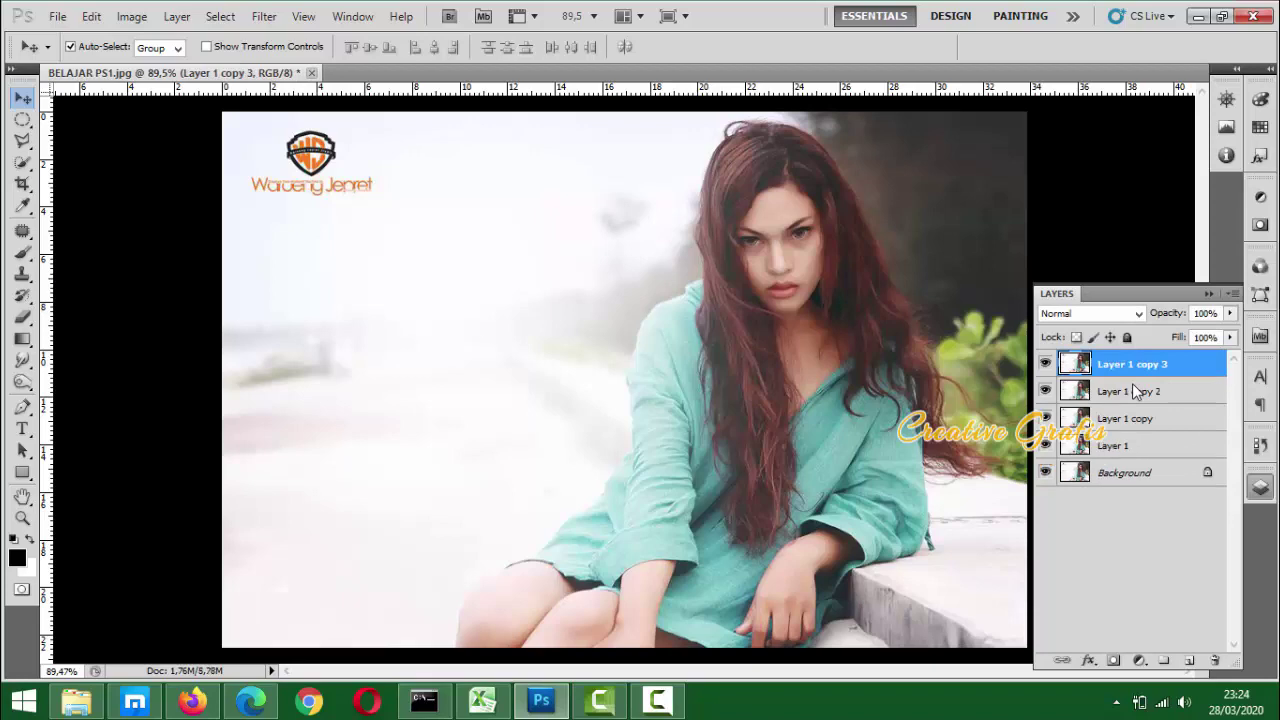
Move the copied photo layers to different positions across the canvas so they overlap like a collage
left_click_drag(894, 185, 471, 517)
left_click_drag(751, 303, 281, 343)
left_click_drag(830, 282, 868, 615)
left_click_drag(870, 260, 890, 312)
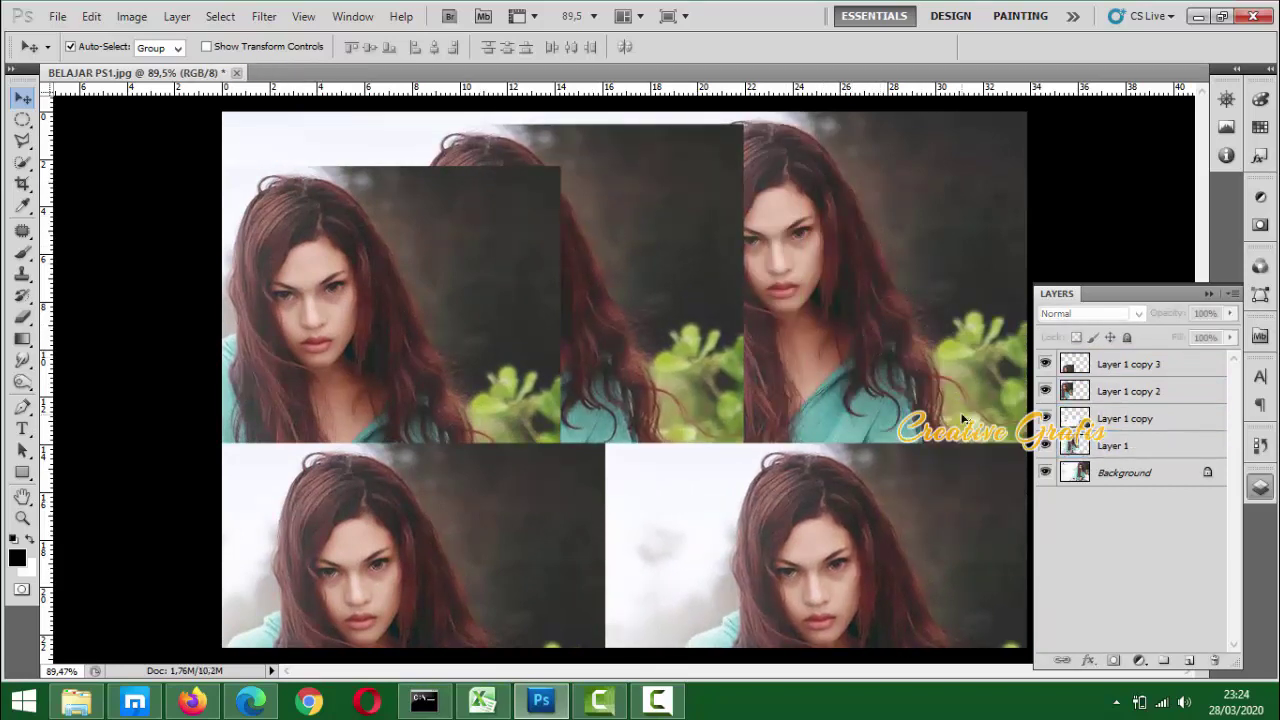
Delete all the copied photo layers above the Background layer
left_click(1138, 368)
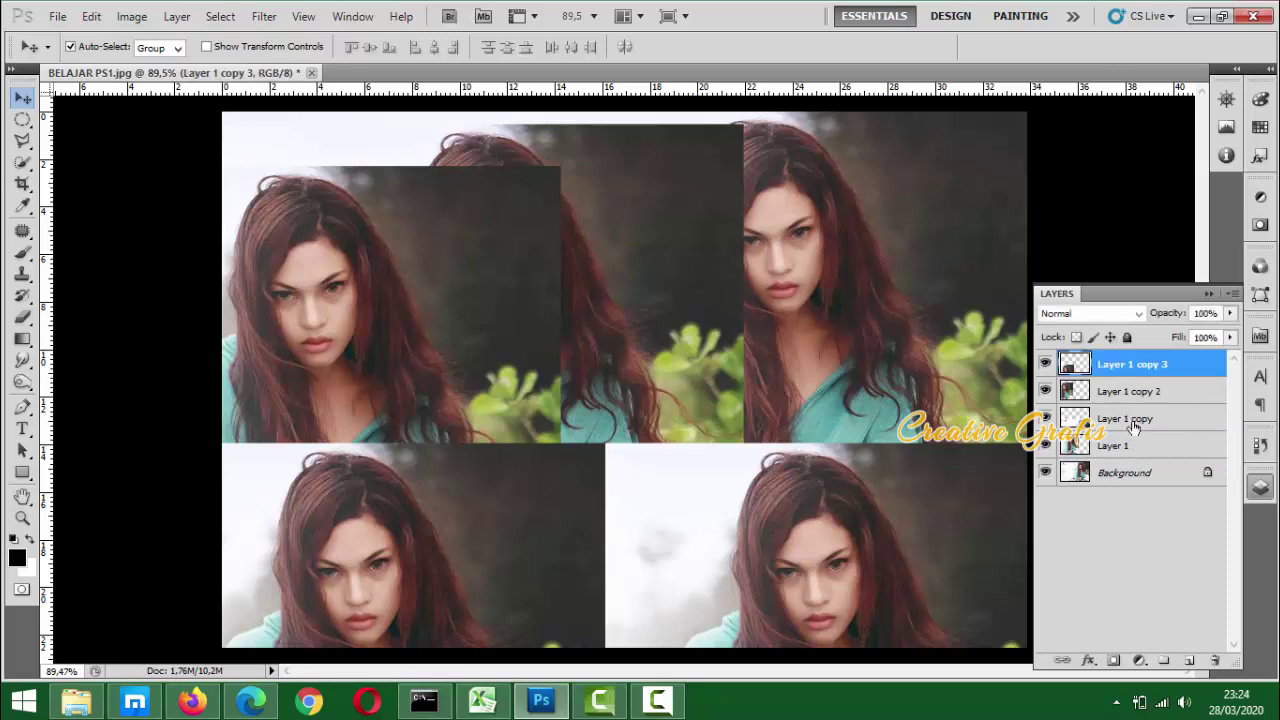
left_click(1131, 426, "shift")
key("Delete")
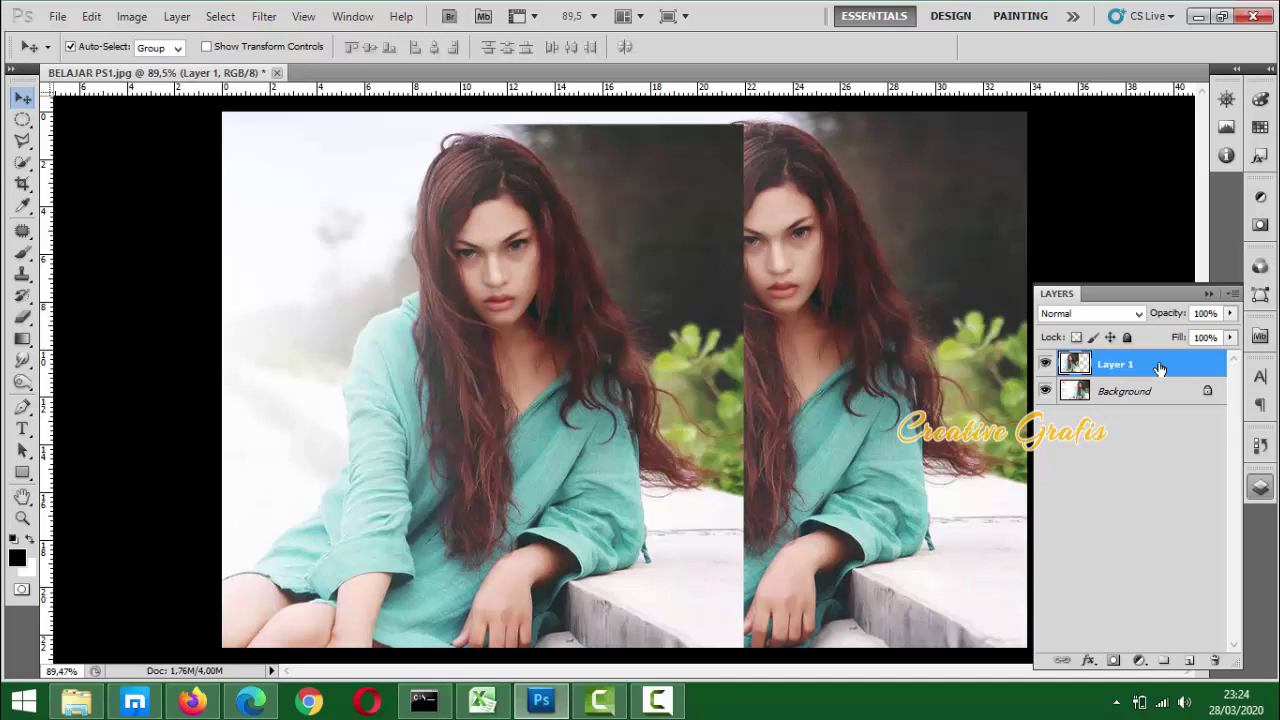
key("Delete")
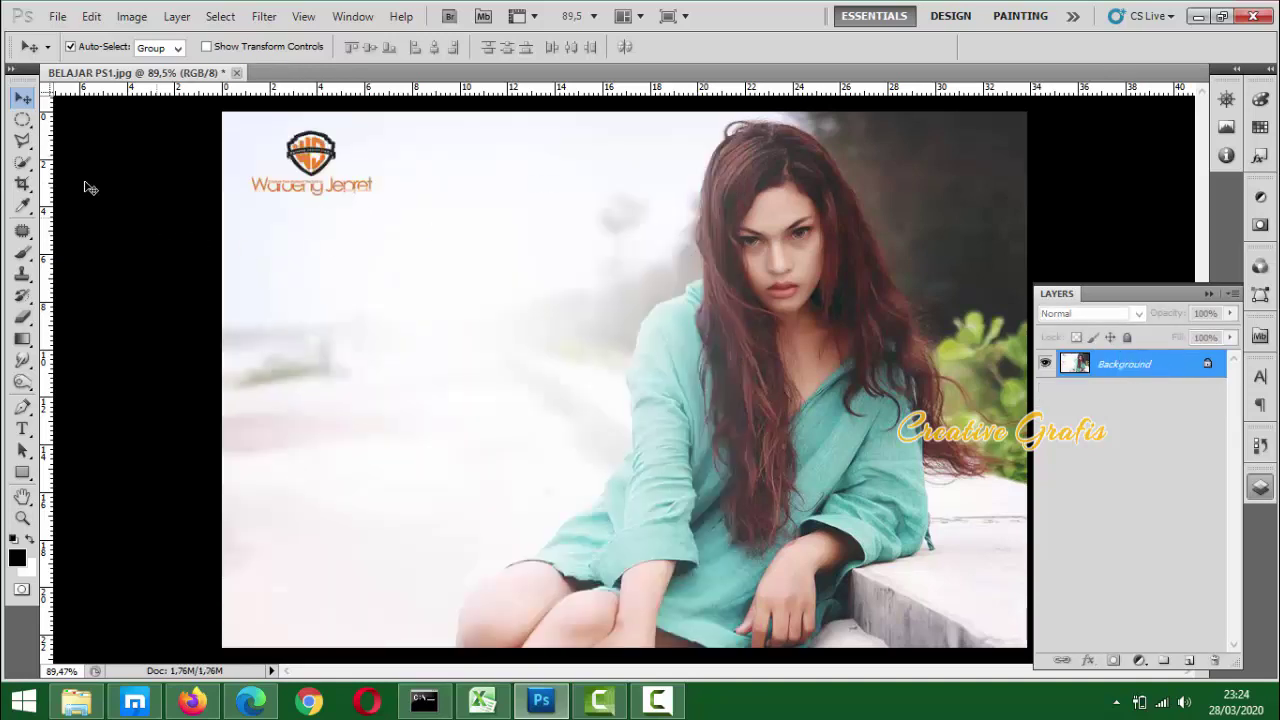
Select a wide, thin strip of the pale road area with the Rectangular Marquee Tool and copy it to a new layer
left_click(22, 119)
right_click(22, 119)
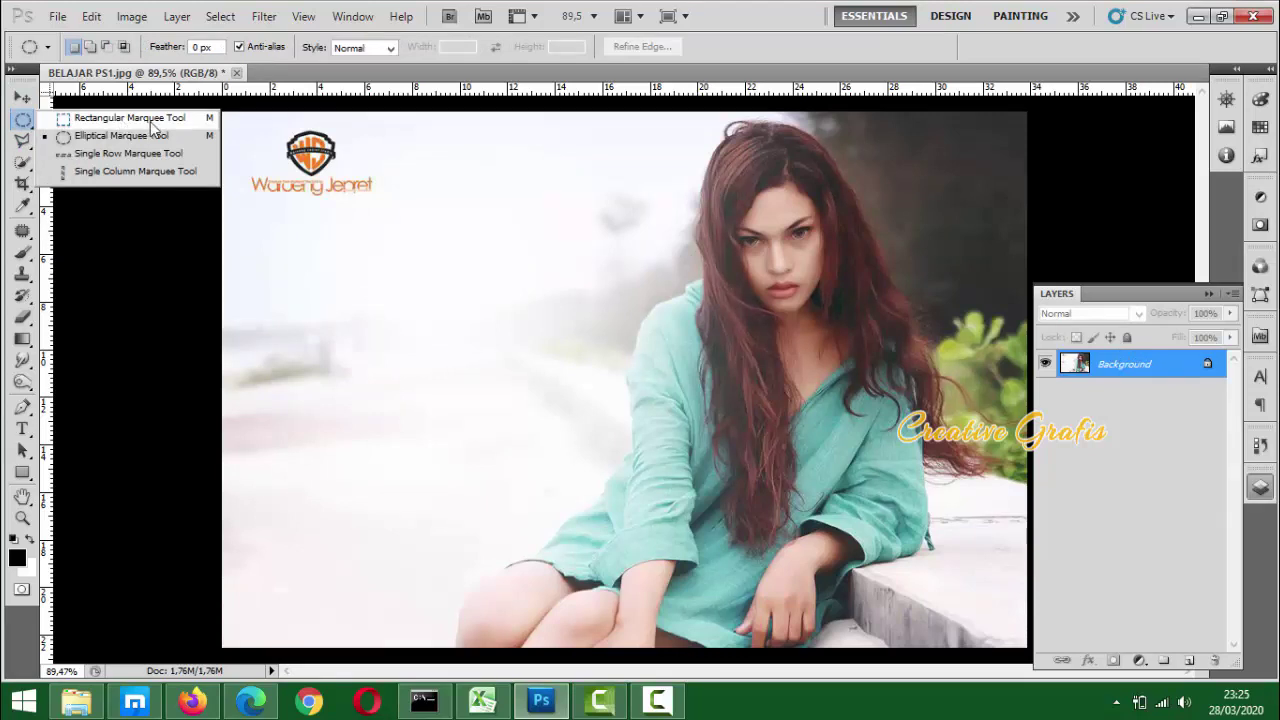
left_click(95, 124)
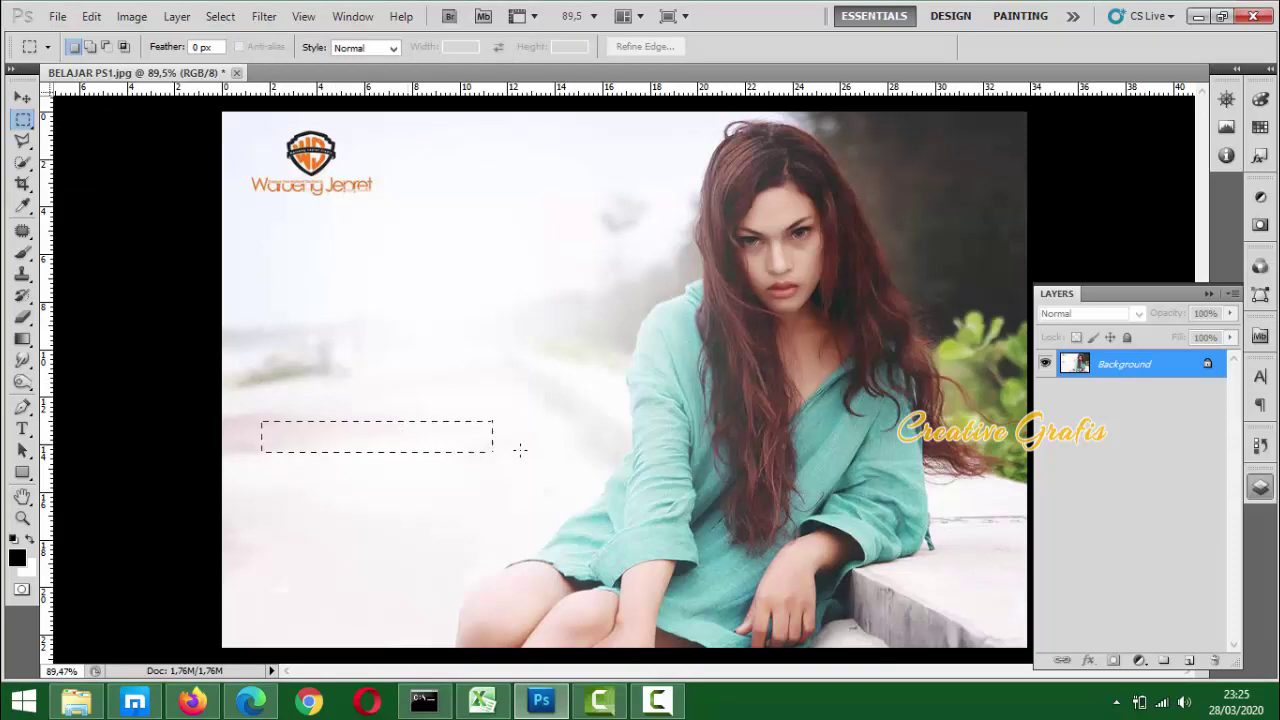
left_click_drag(595, 490, 602, 470)
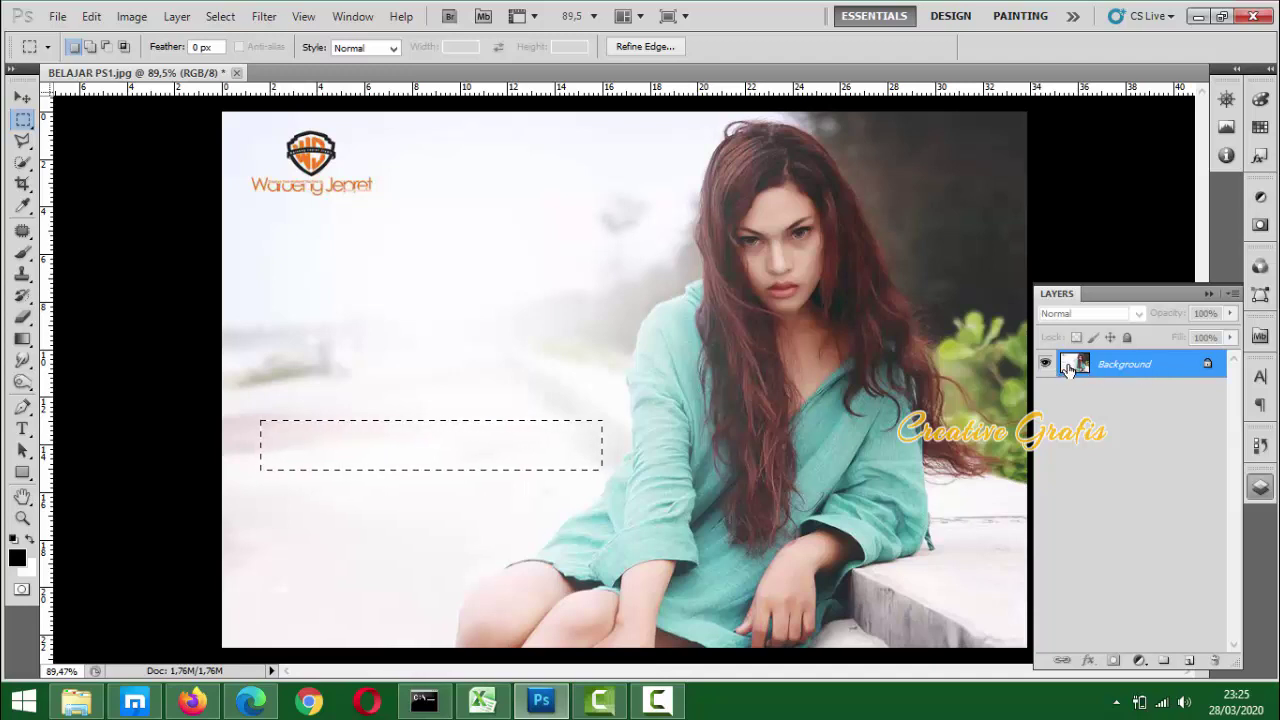
key("ctrl+j")
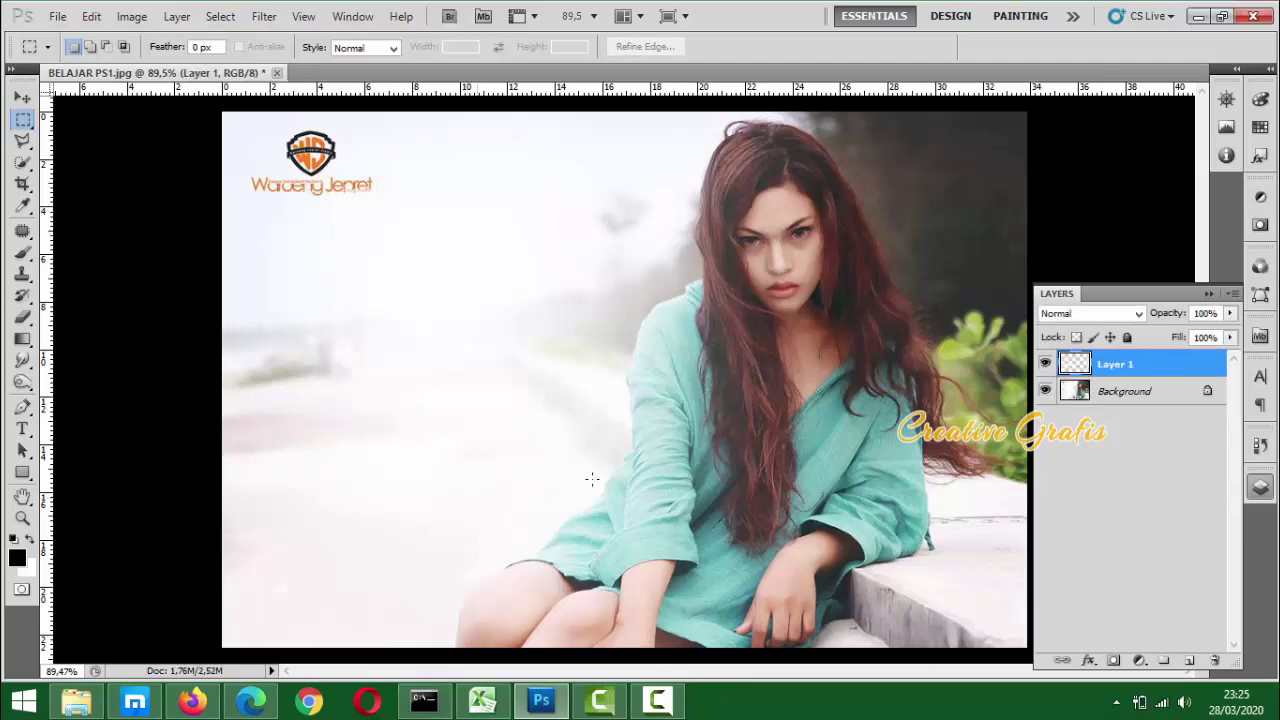
Hide the Background layer to move the copied strip upward, show the Background again and place the strip over the woman's lap
left_click(1045, 392)
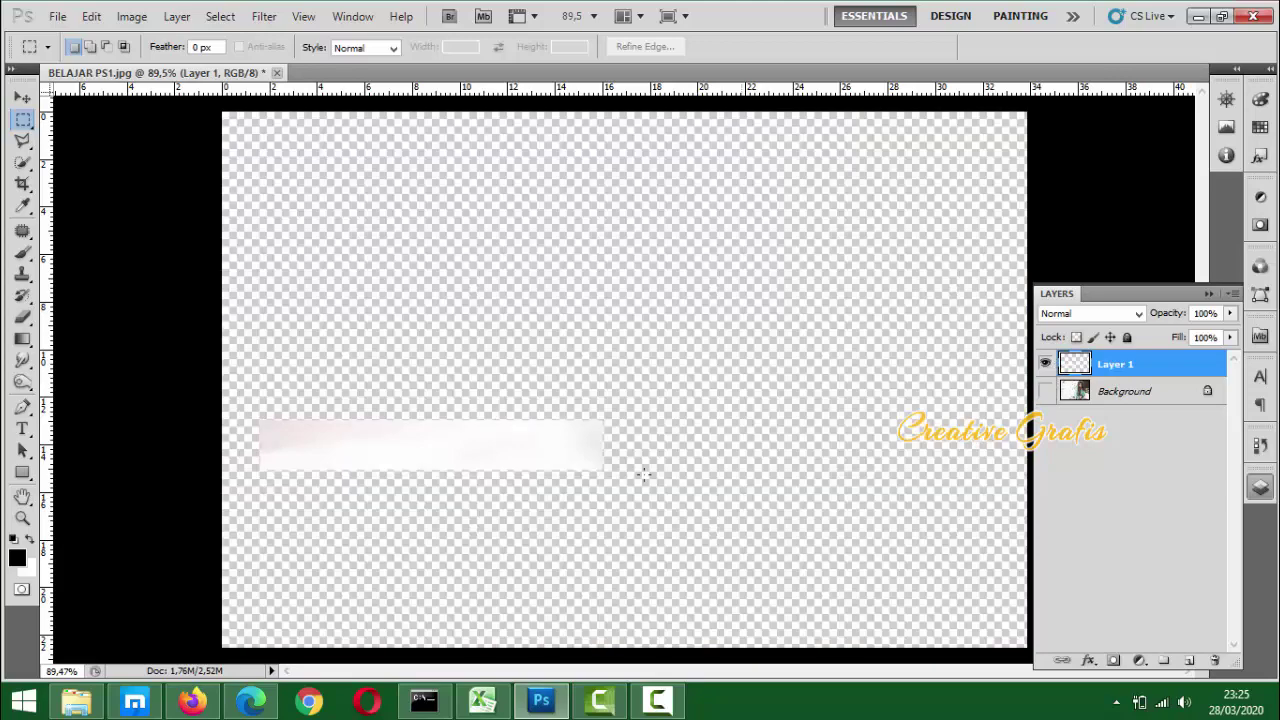
key("v")
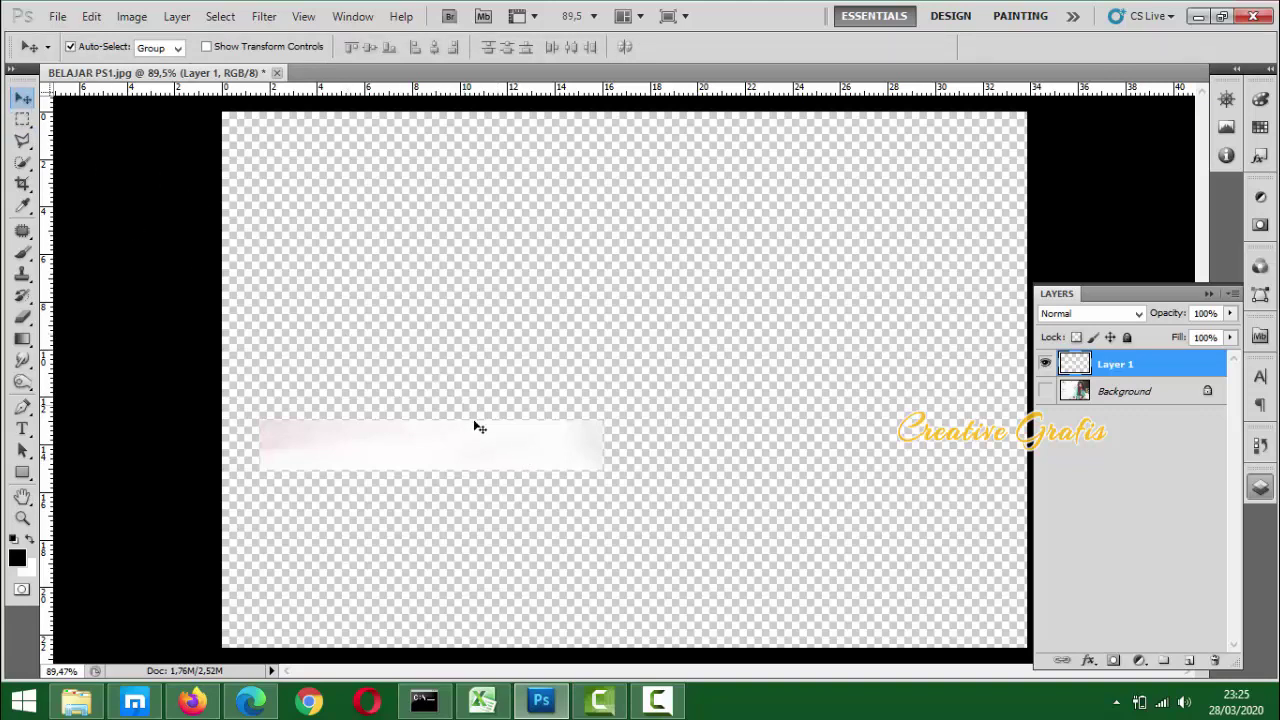
left_click_drag(486, 450, 543, 351)
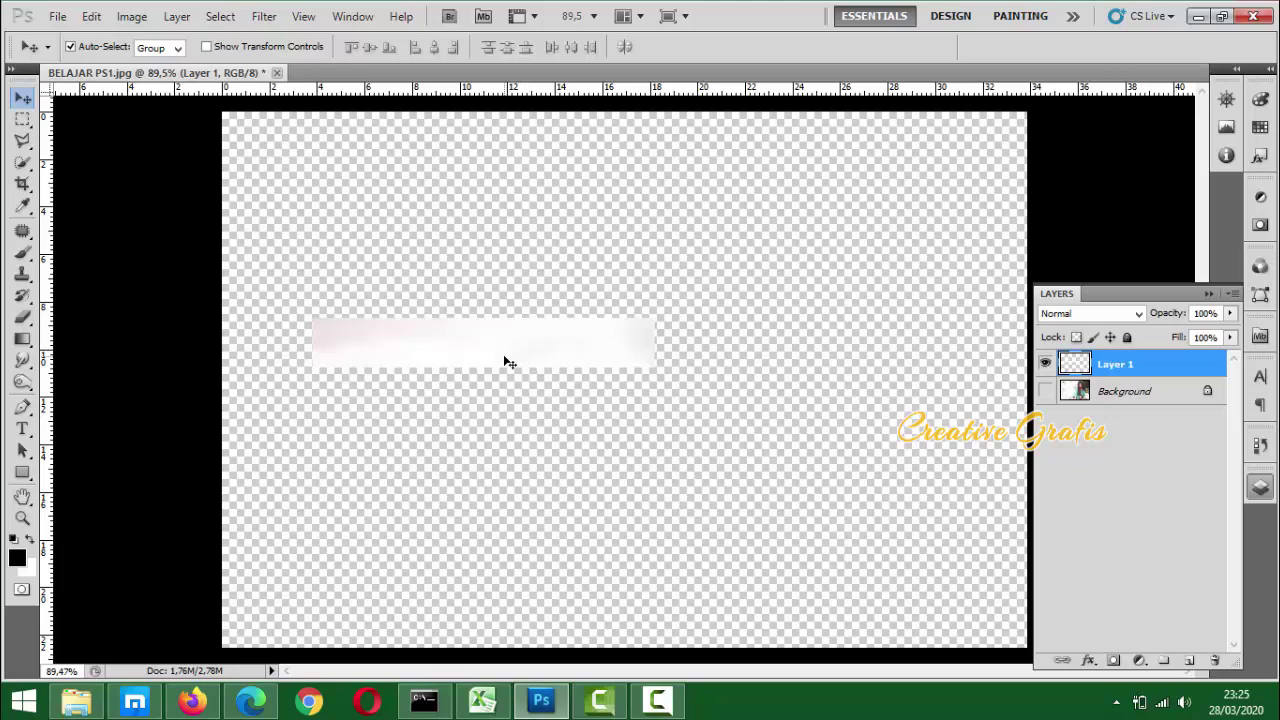
left_click(1045, 391)
left_click_drag(525, 360, 669, 517)
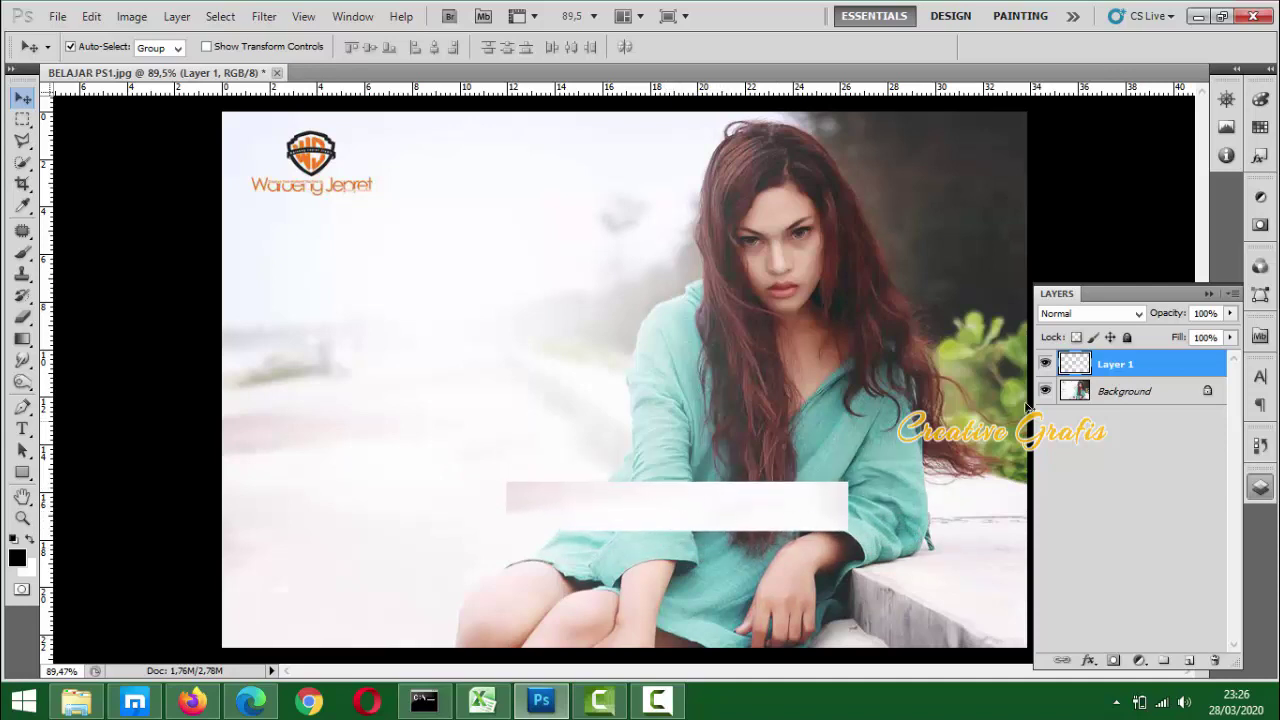
Load the strip's outline as a selection, set the foreground colour to yellow fff000 and fill the strip, trying background white in between
left_click(1076, 368, "ctrl")
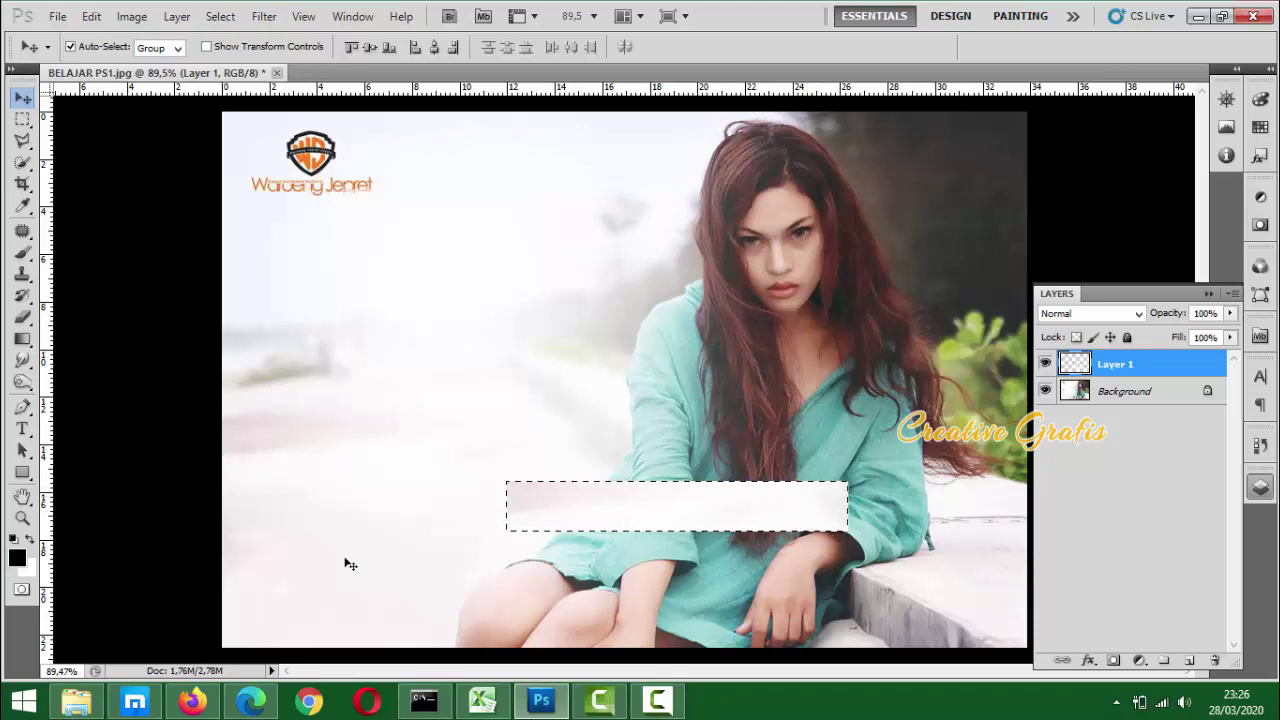
left_click(18, 558)
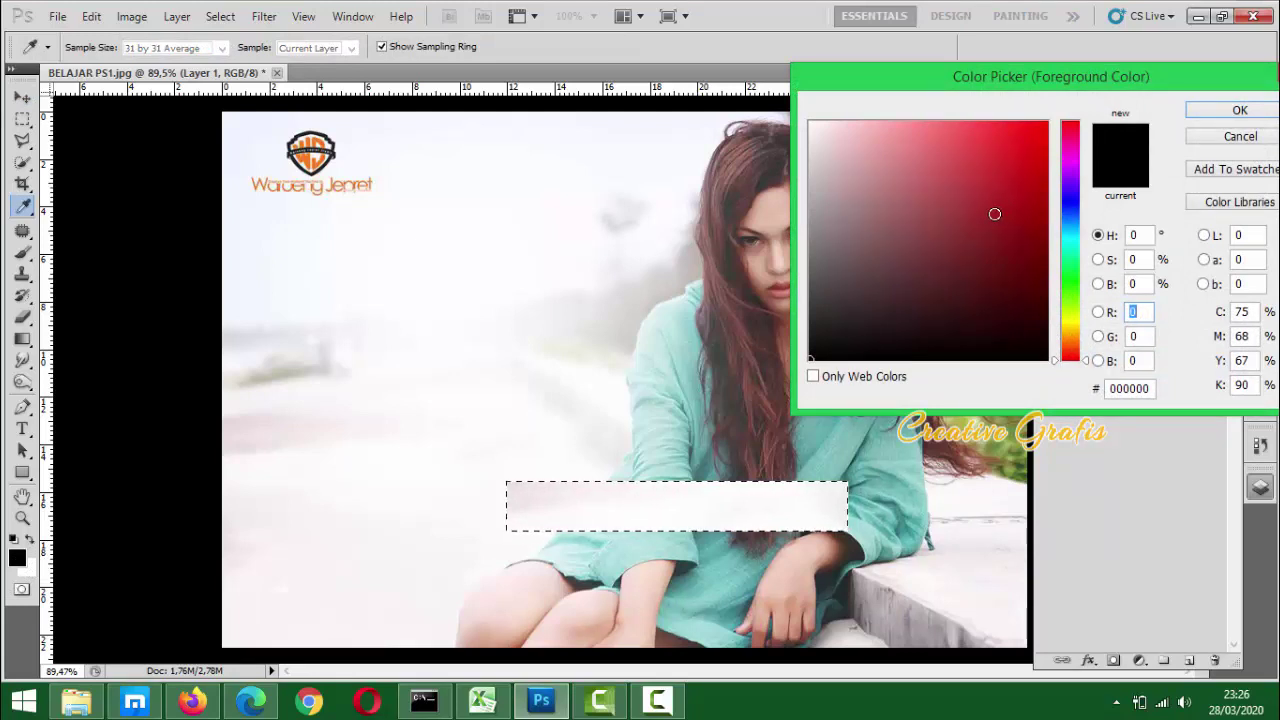
left_click_drag(1086, 337, 1078, 324)
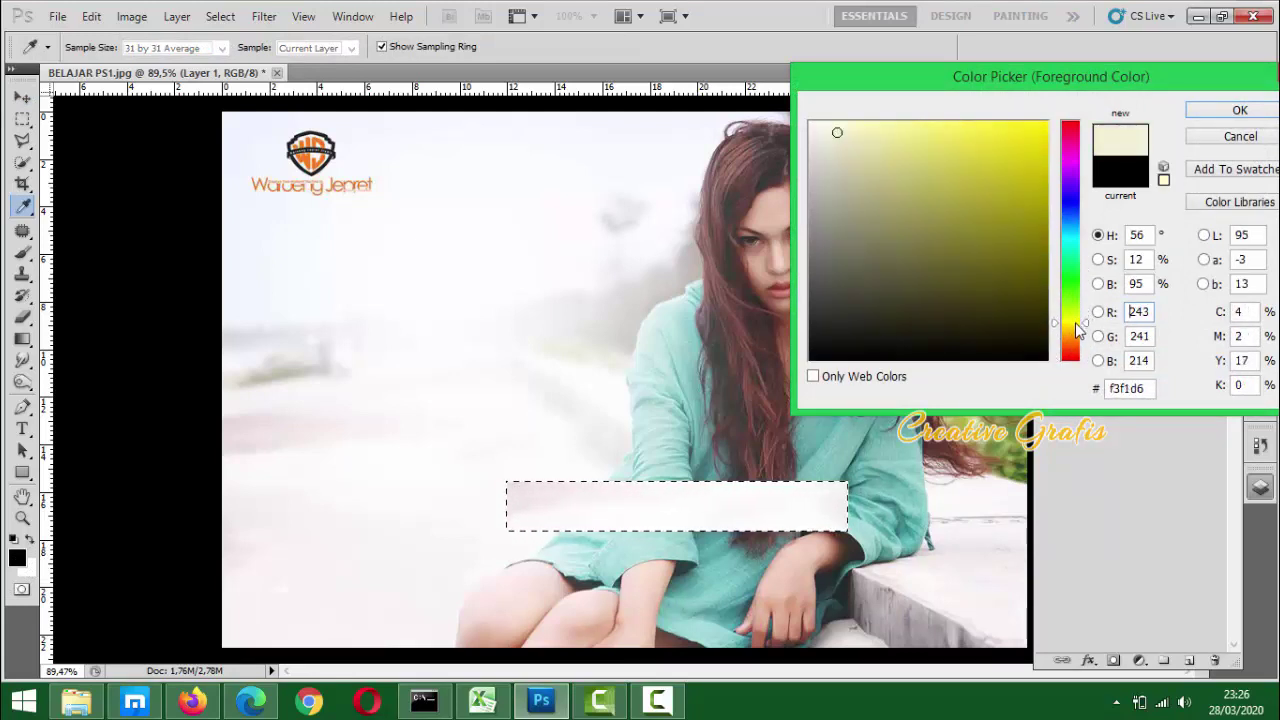
left_click(1046, 122)
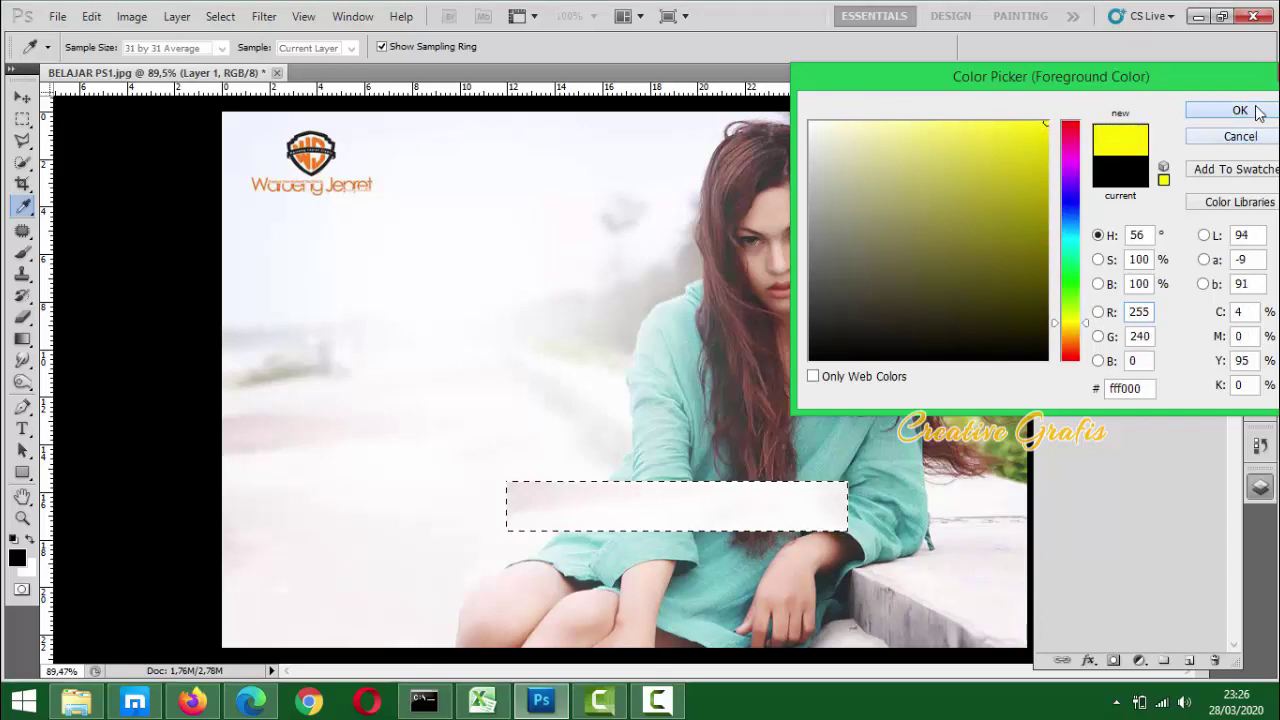
left_click(1240, 110)
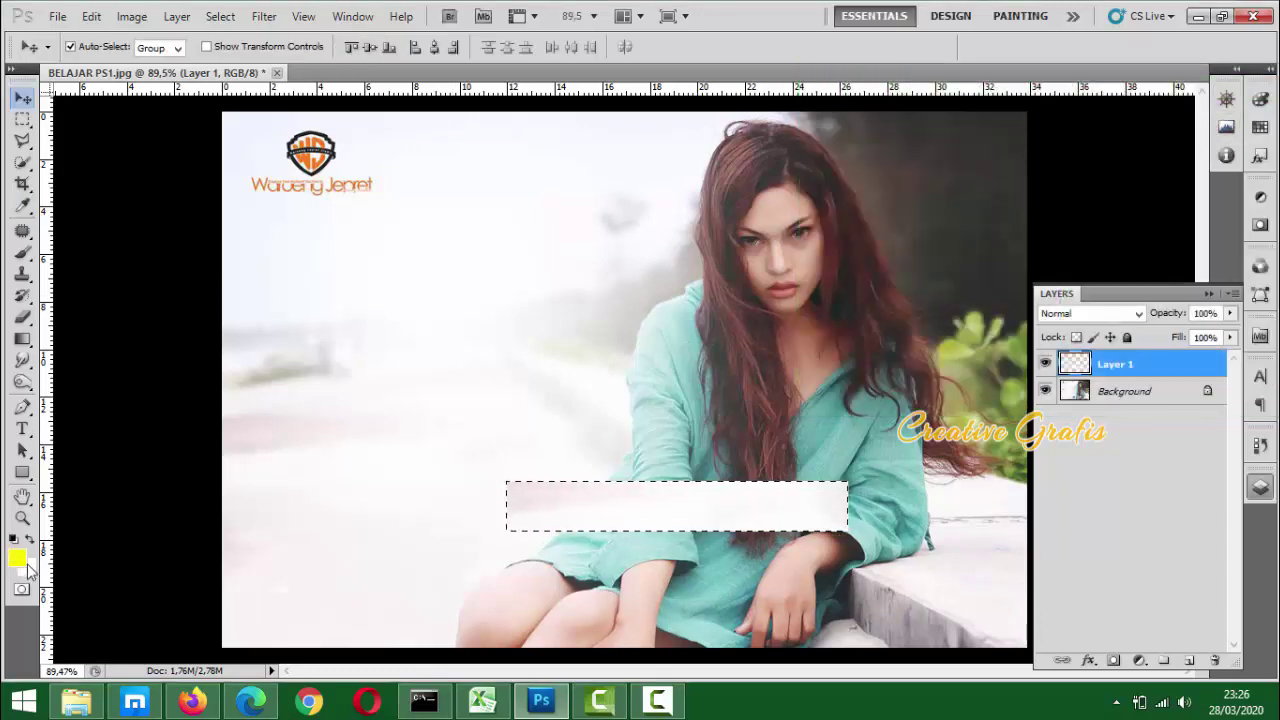
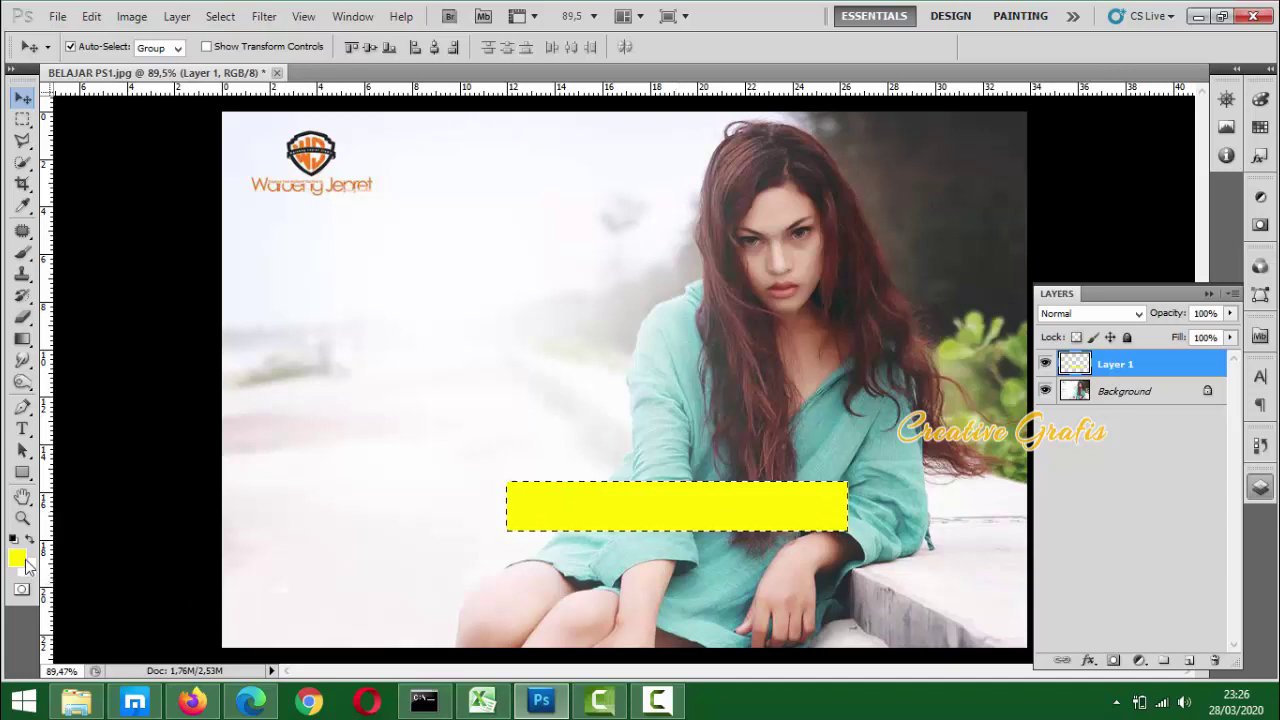
key("ctrl+BackSpace")
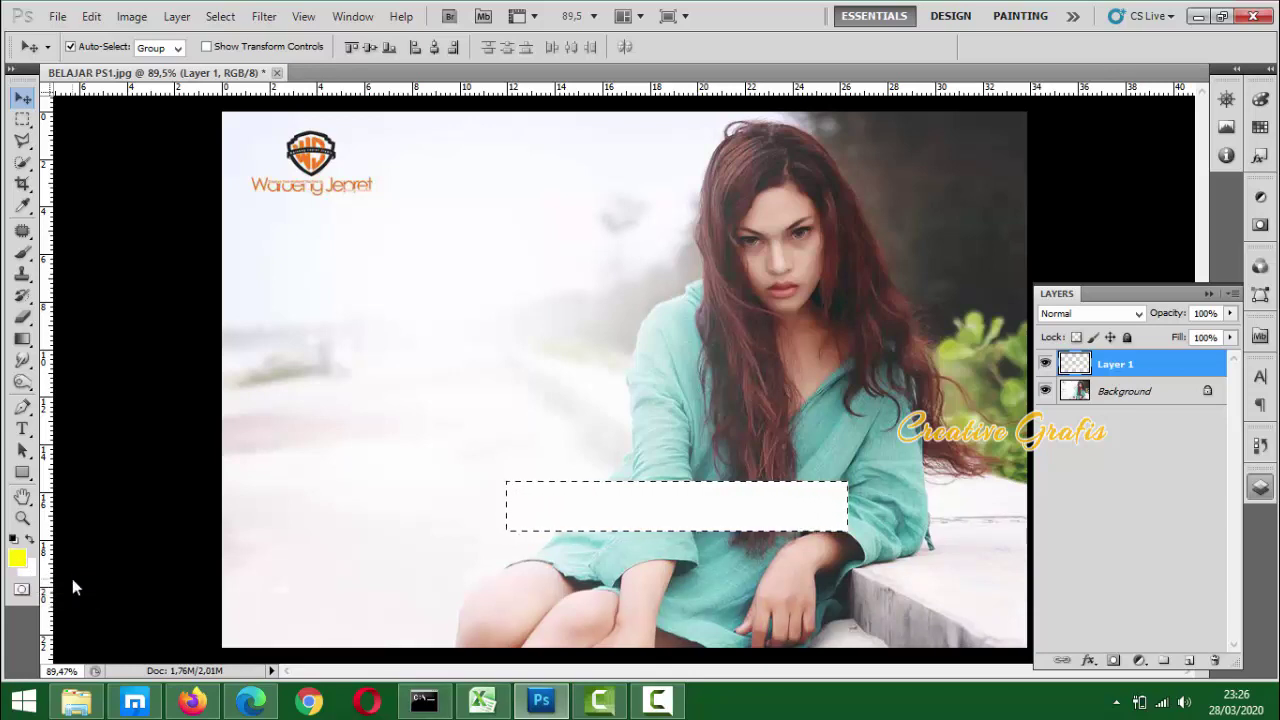
key("alt+BackSpace")
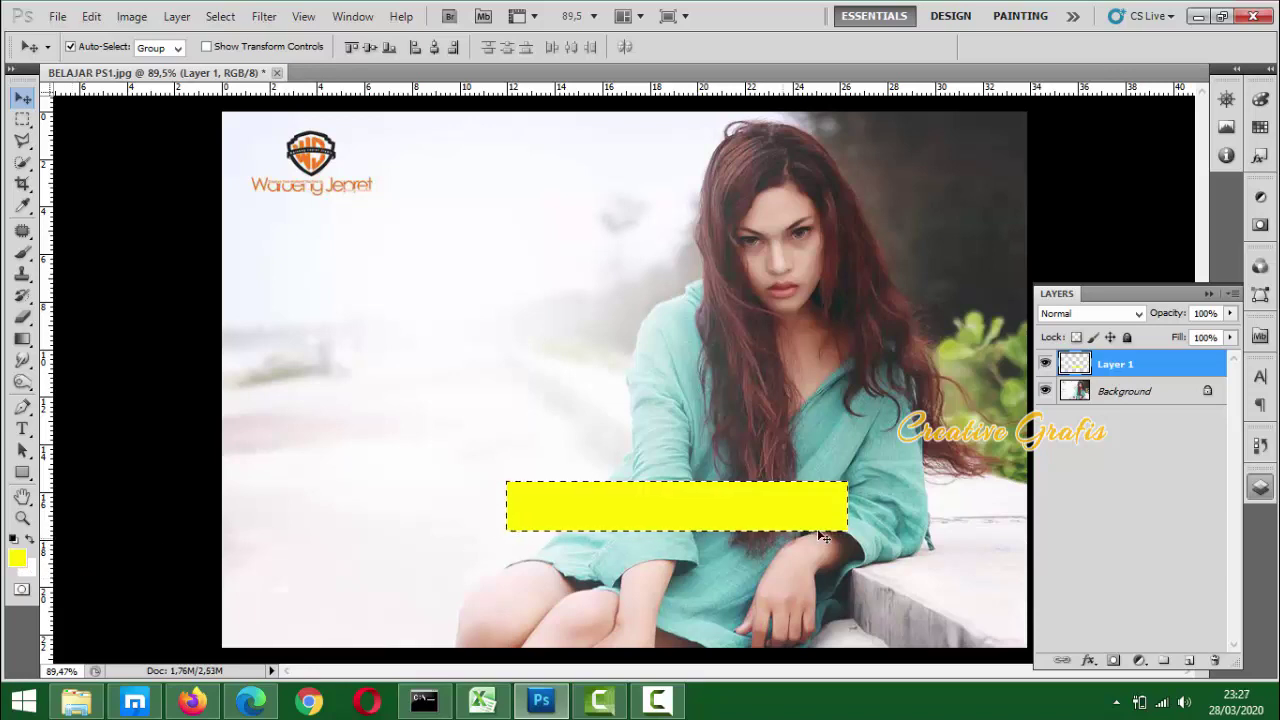
Deselect the yellow strip and move it off the woman to the photo's lower-left area
left_click_drag(770, 506, 768, 513)
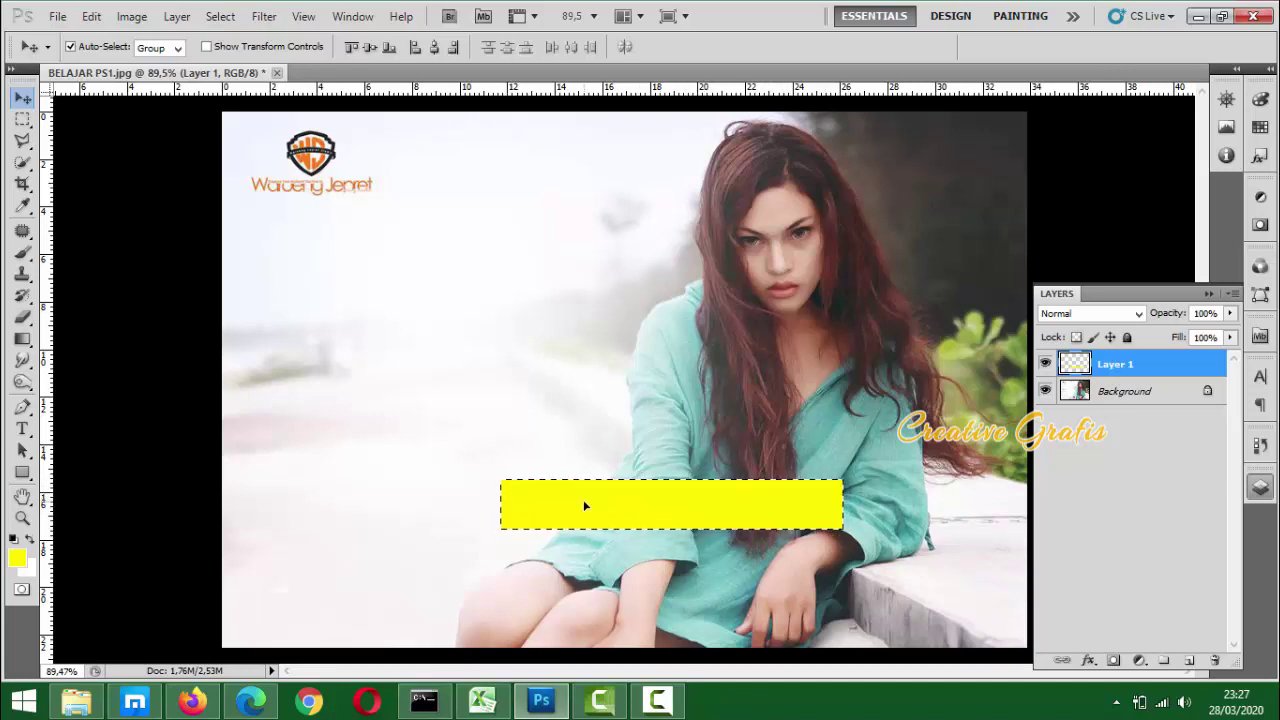
left_click_drag(675, 536, 484, 441)
key("ctrl+d")
left_click_drag(700, 503, 448, 519)
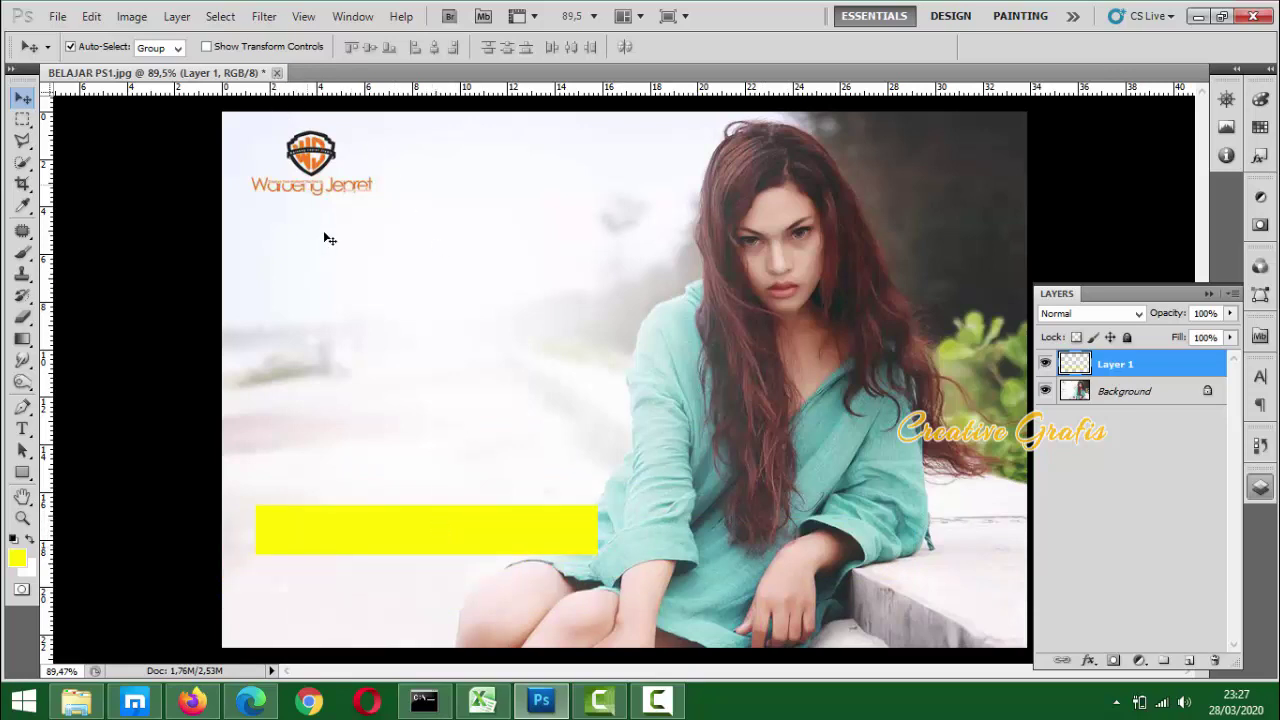
Rotate the yellow strip 51.28° using the transform controls, move it across the photo's lower-left corner and turn the controls off
left_click(207, 47)
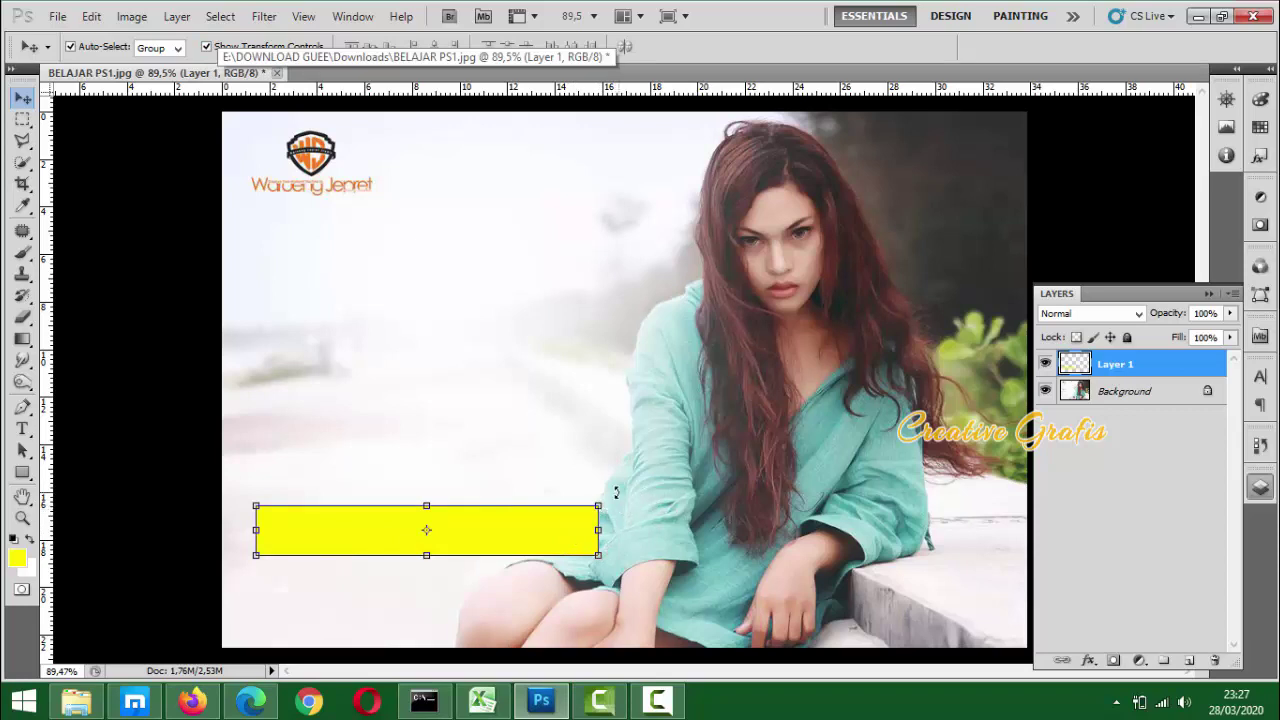
left_click_drag(615, 497, 578, 680)
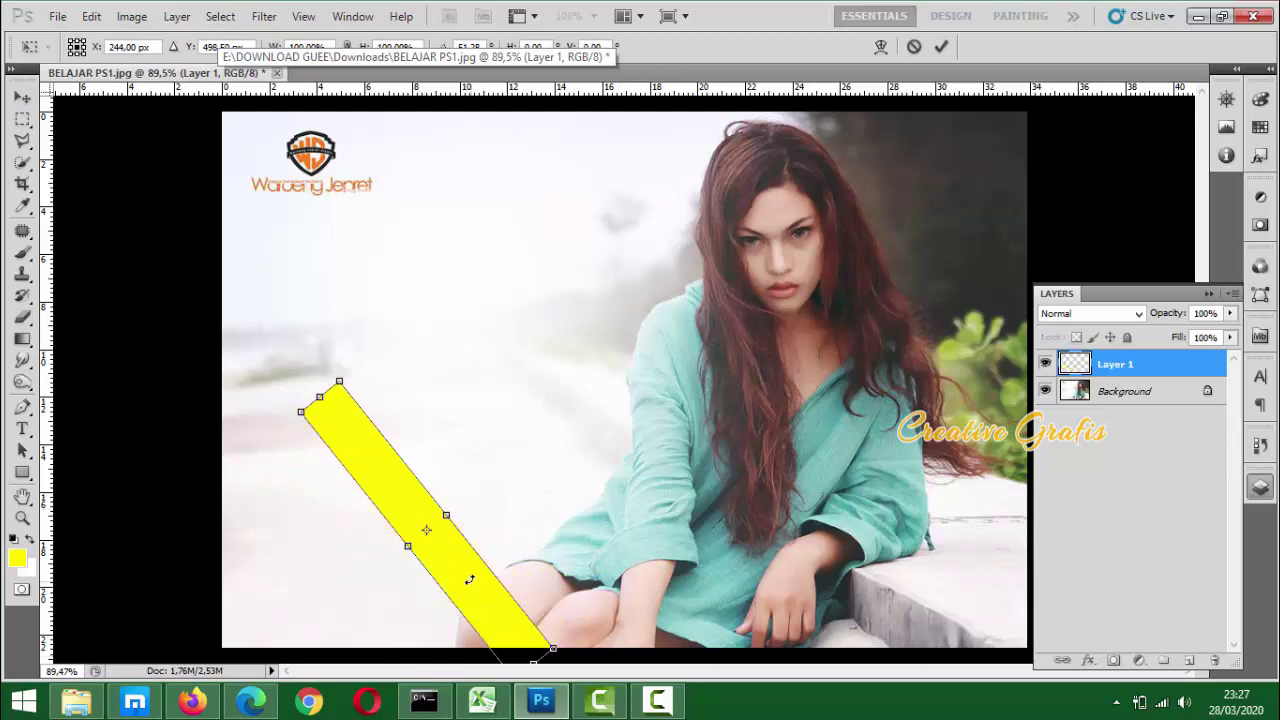
left_click_drag(458, 588, 344, 611)
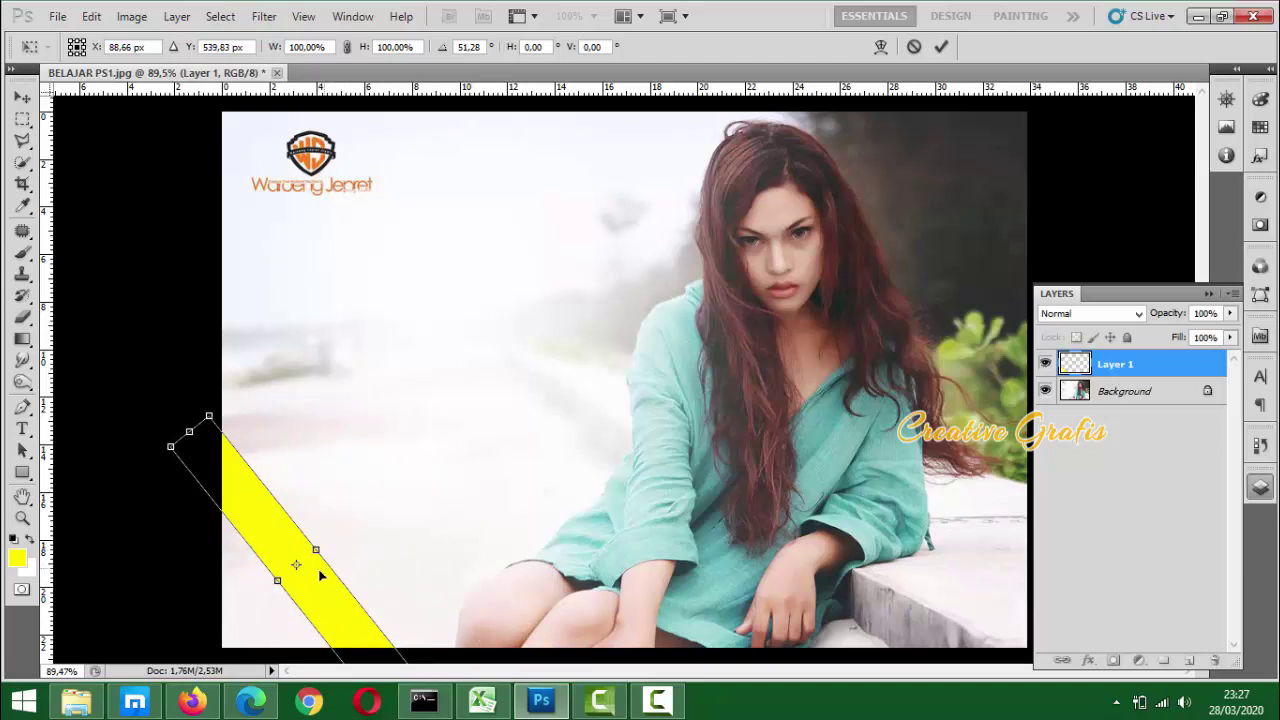
key("Return")
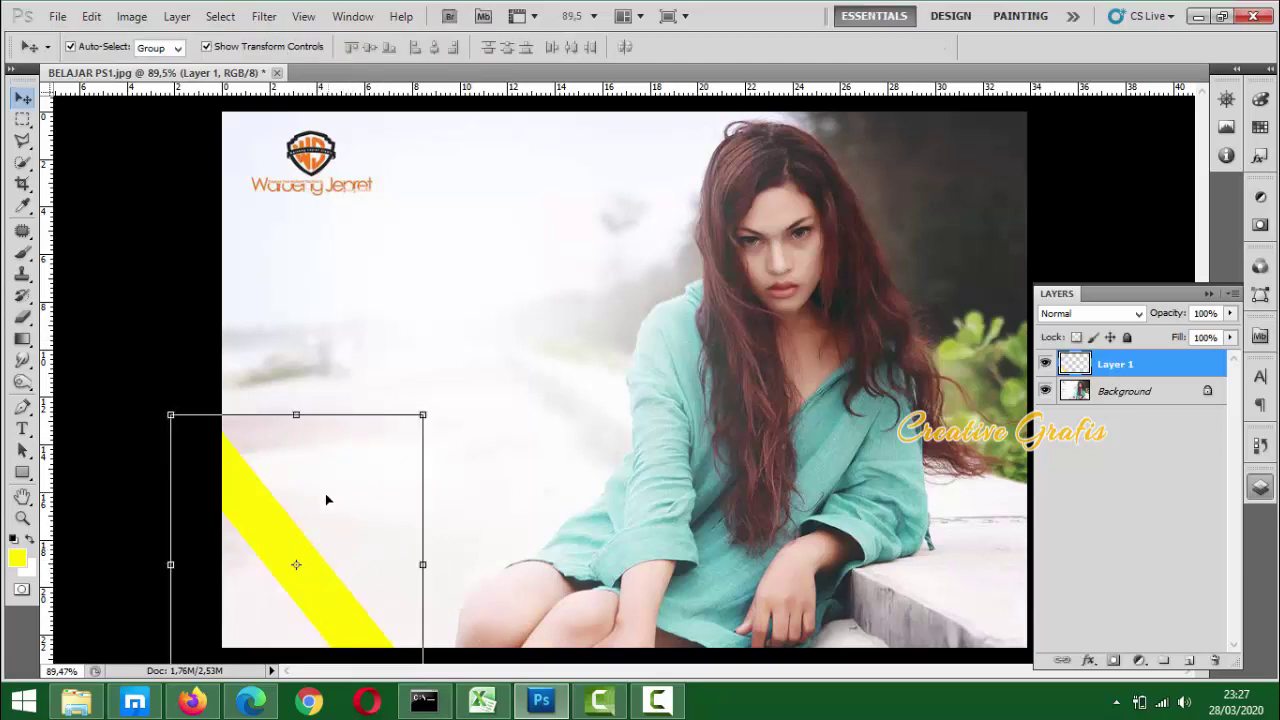
left_click(206, 47)
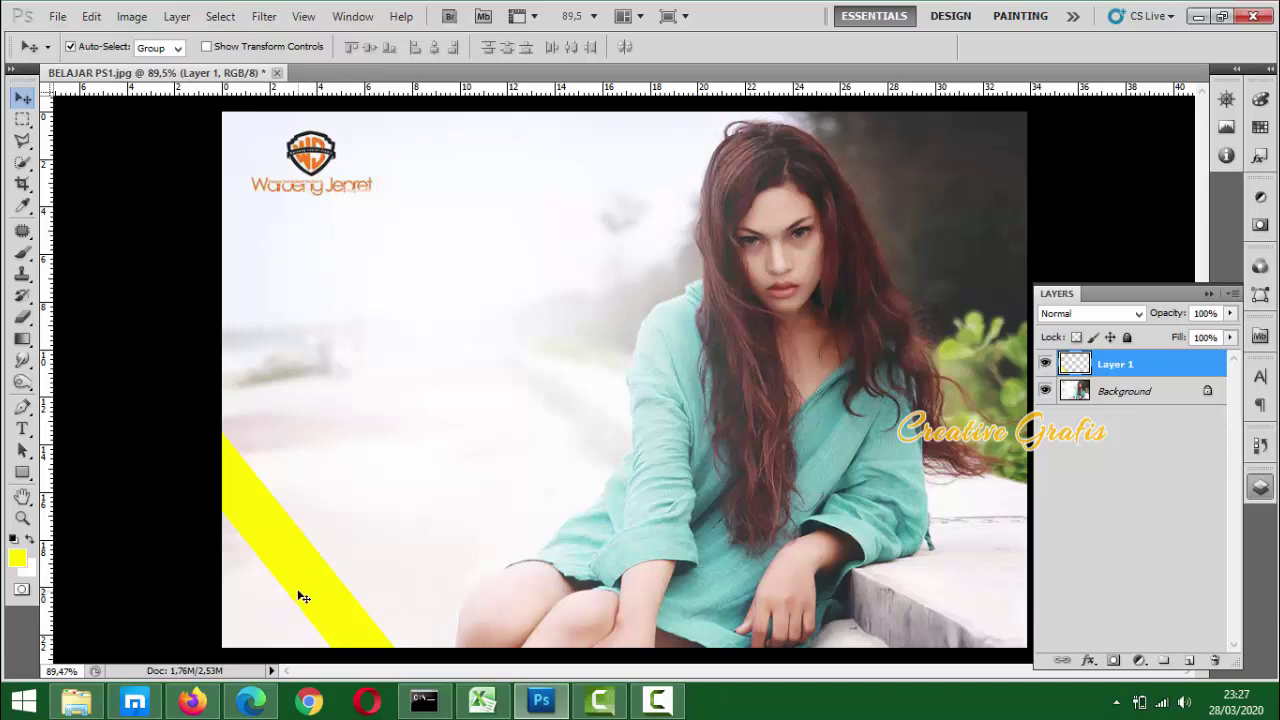
Rotate the diagonal yellow strip slightly counterclockwise with Free Transform so it lies at a flatter angle
key("ctrl+t")
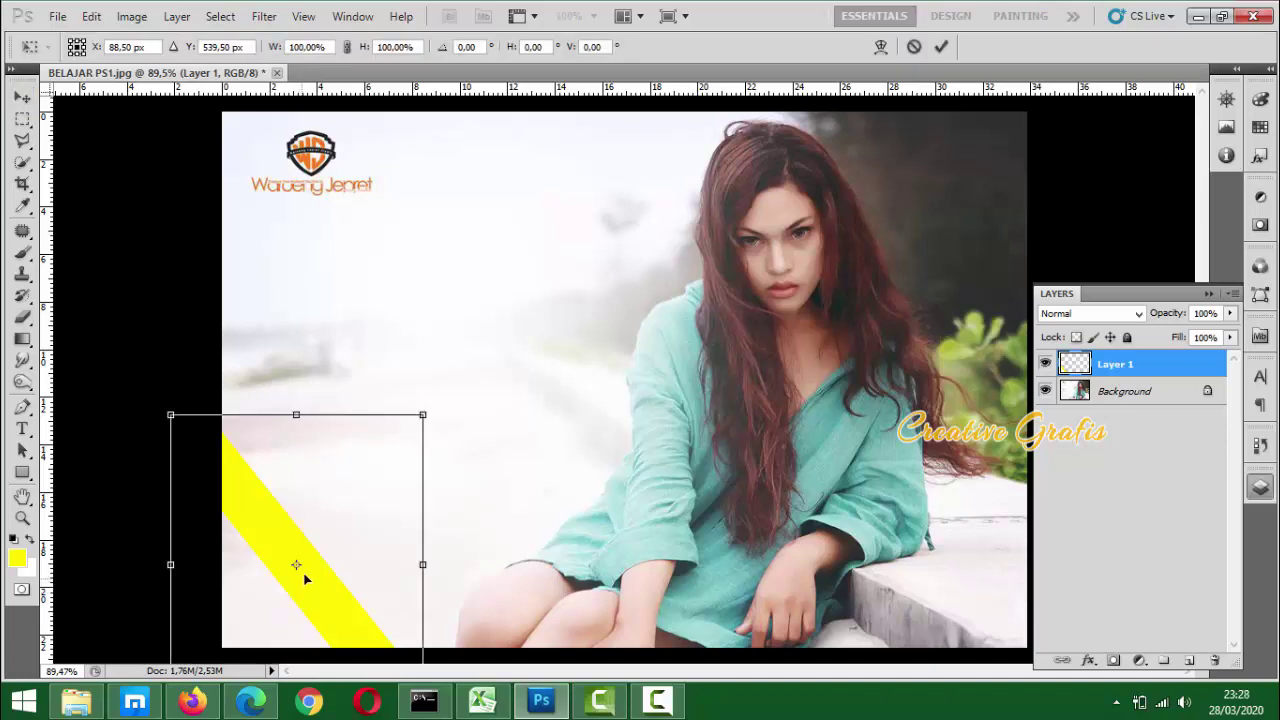
left_click_drag(458, 417, 457, 380)
key("Return")
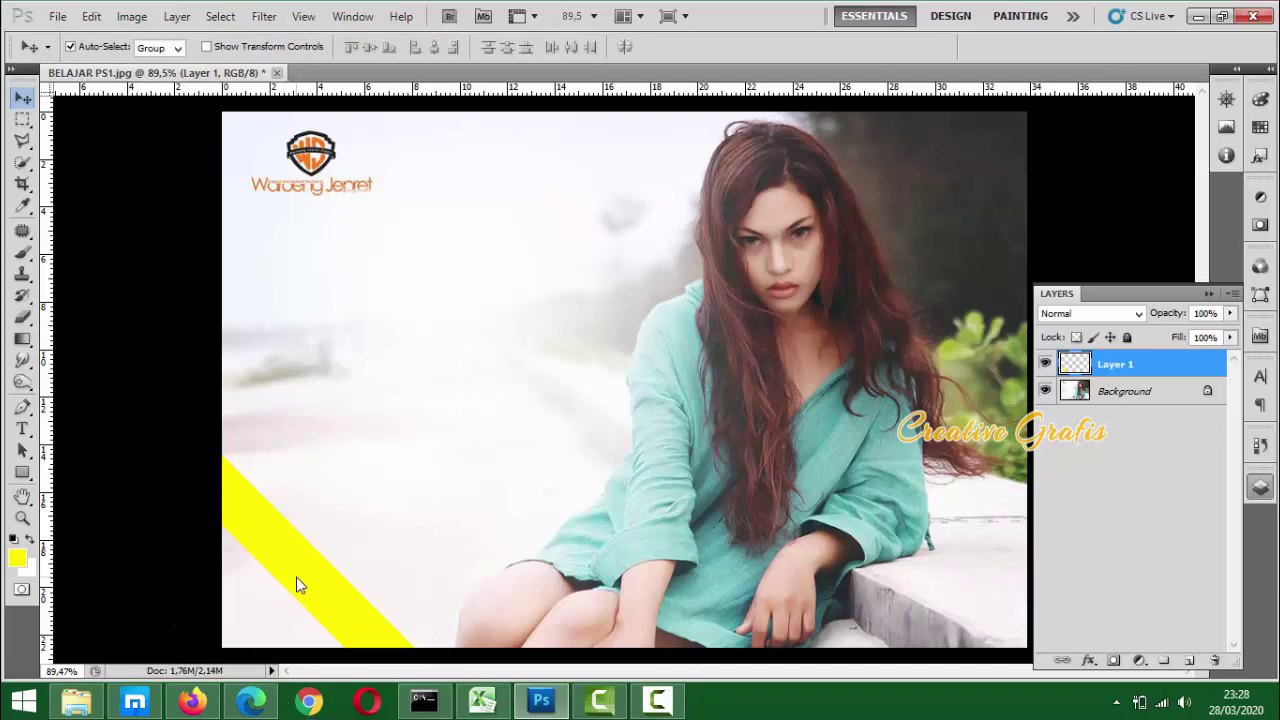
Try several Elliptical Marquee selections over the Background layer, ending with a circle, and copy the circular area to a new layer
left_click(20, 120)
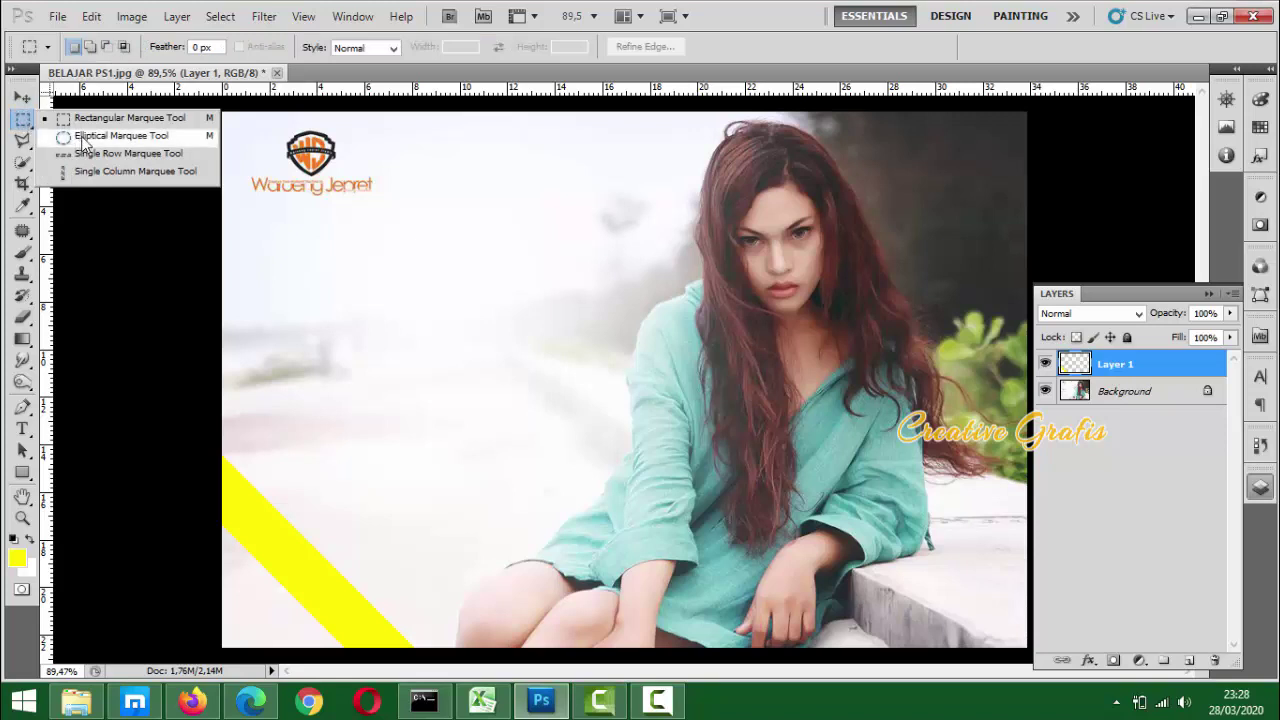
left_click(84, 138)
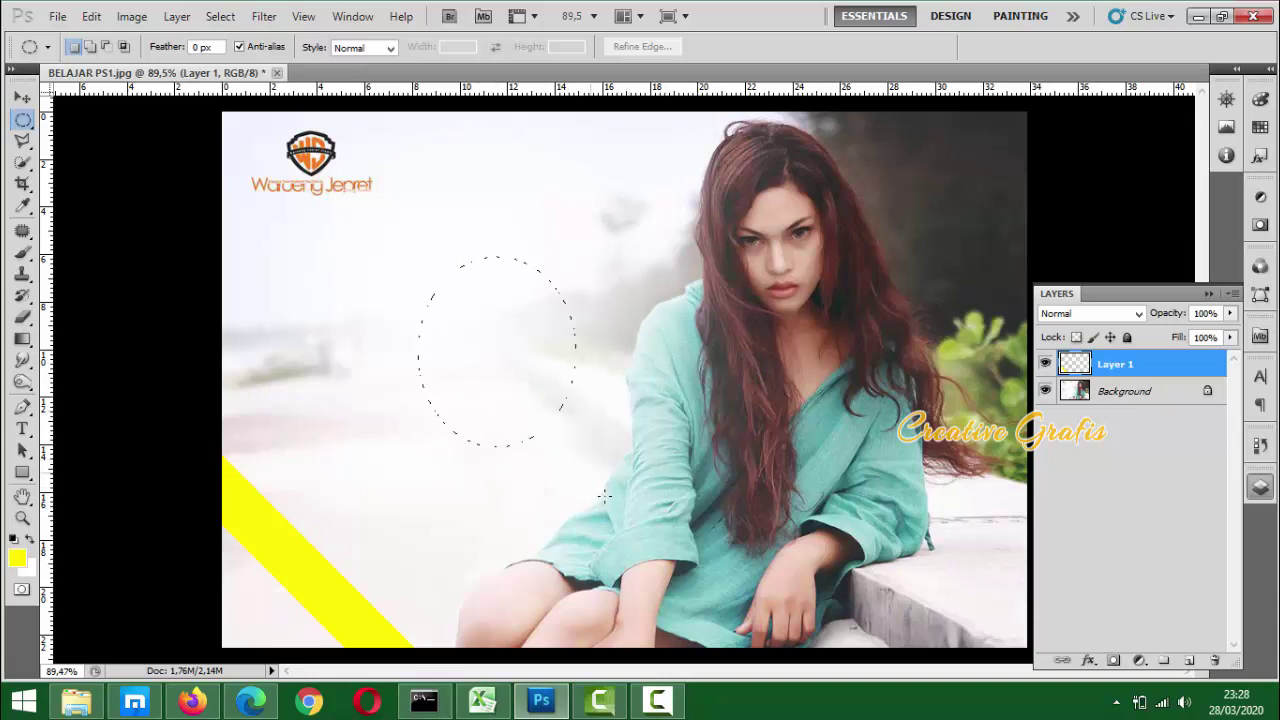
left_click(1130, 394)
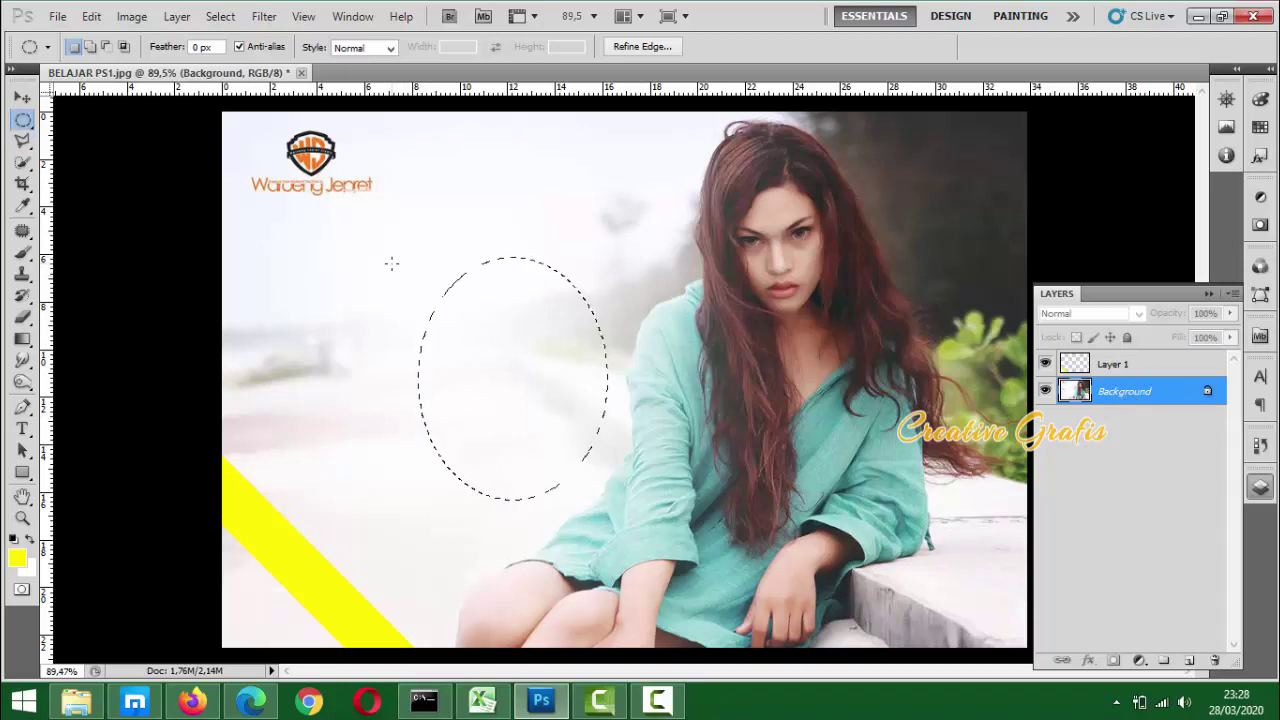
left_click_drag(374, 246, 465, 388)
left_click_drag(661, 374, 655, 426)
left_click_drag(674, 423, 664, 466)
left_click_drag(534, 360, 558, 403)
left_click_drag(630, 520, 645, 543)
left_click_drag(662, 460, 716, 516)
left_click_drag(581, 399, 464, 362)
key("ctrl+j")
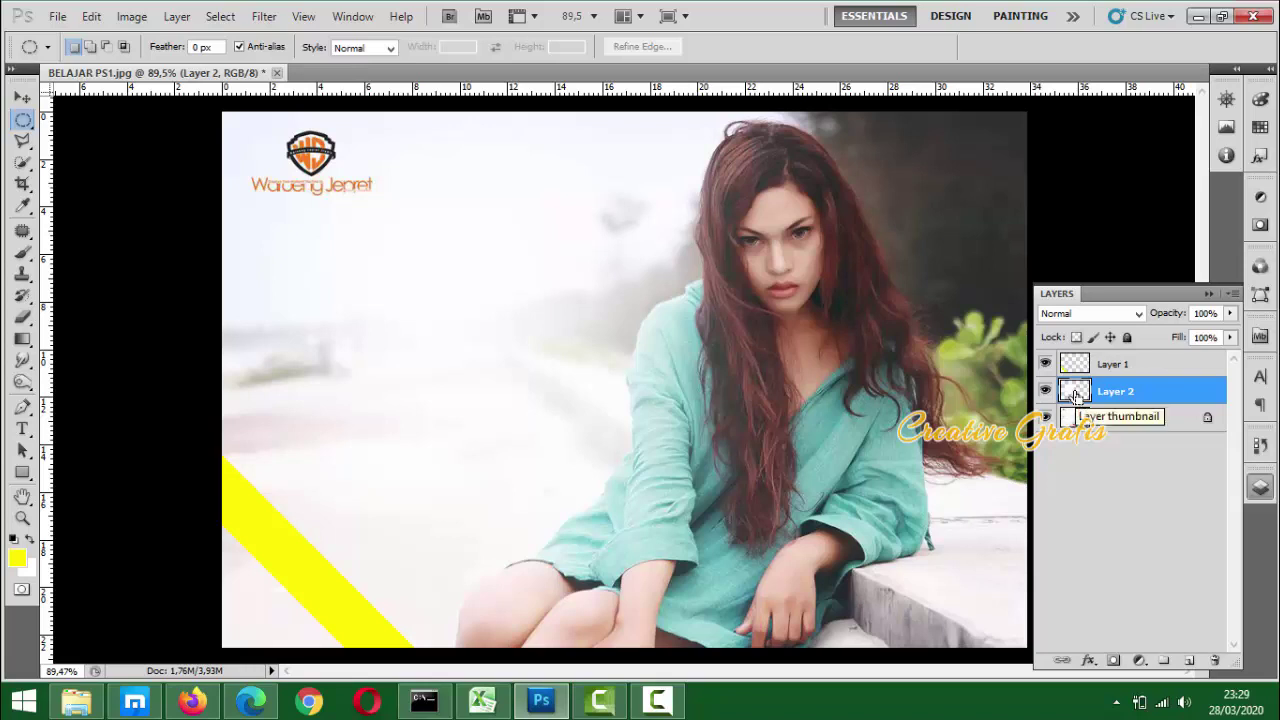
Select the copied circle on Layer 2, fill it with the yellow foreground colour, deselect it and shift it slightly down and right
left_click_drag(334, 209, 607, 484)
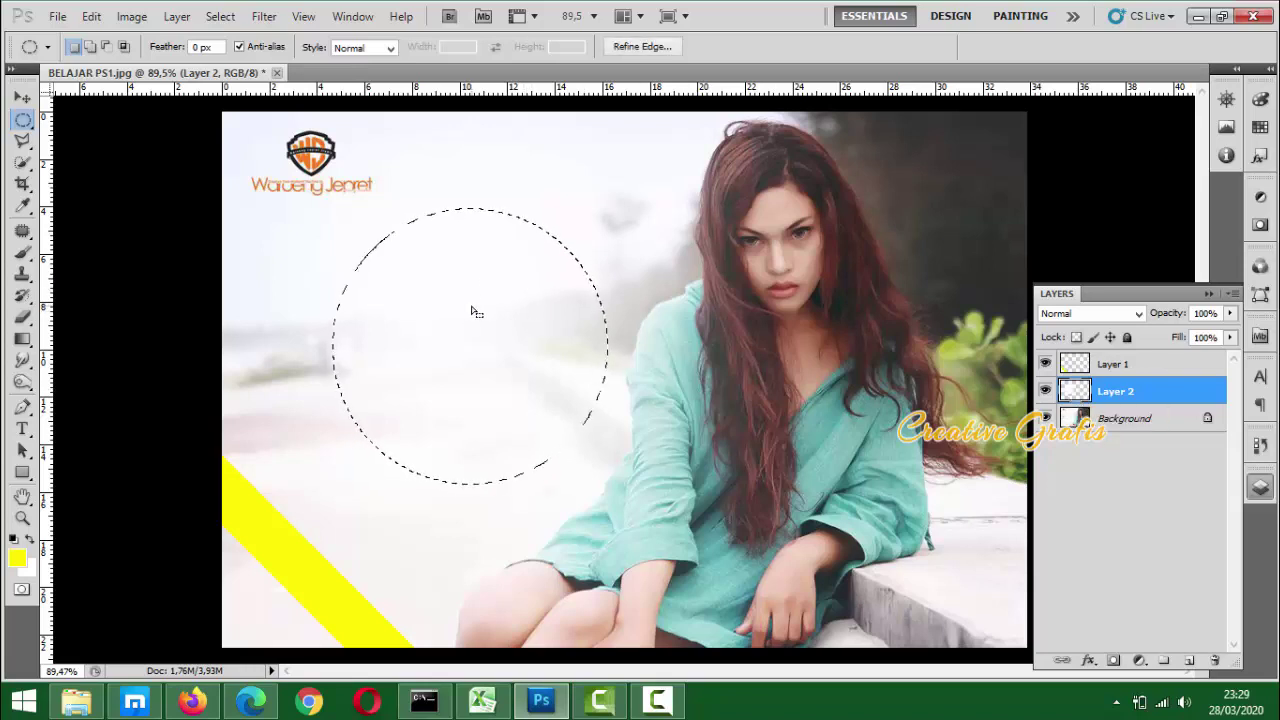
key("alt+BackSpace")
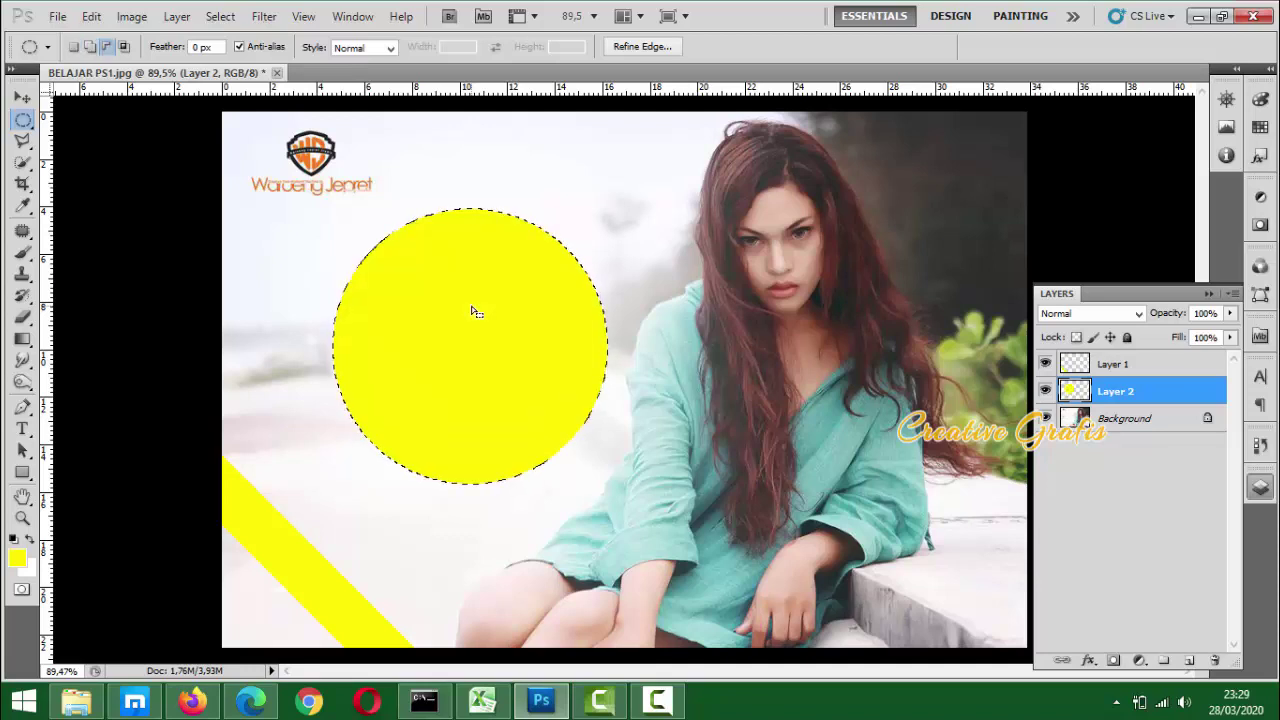
key("ctrl+d")
key("v")
left_click_drag(535, 452, 529, 366)
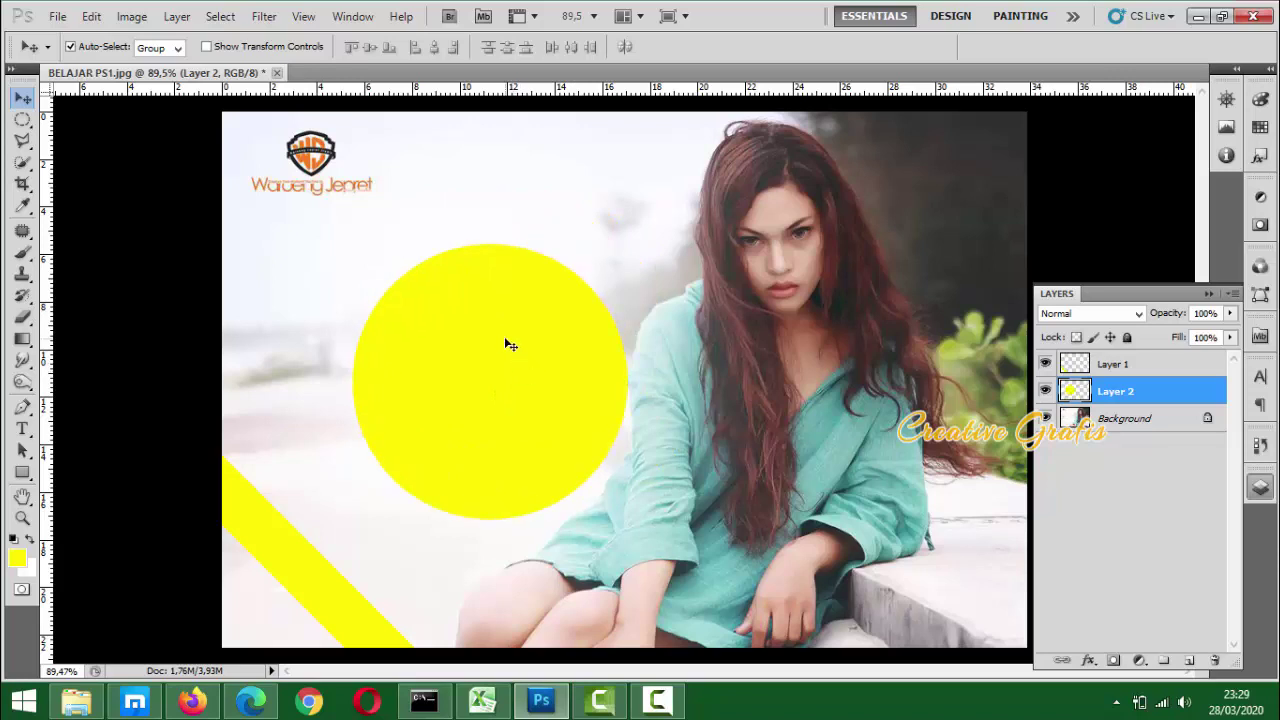
Try squeezing the yellow circle into a tall ellipse about 42% of its width with Free Transform, and undo the transformation
key("ctrl+t")
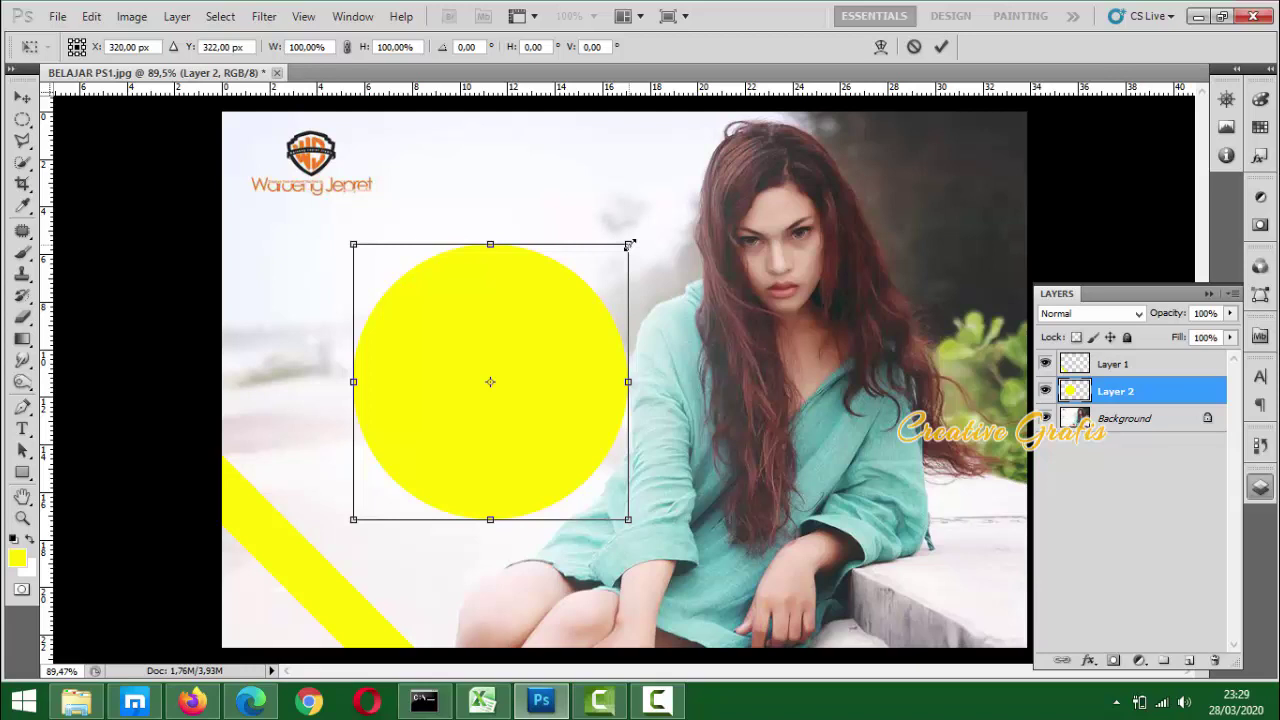
left_click_drag(629, 243, 471, 246)
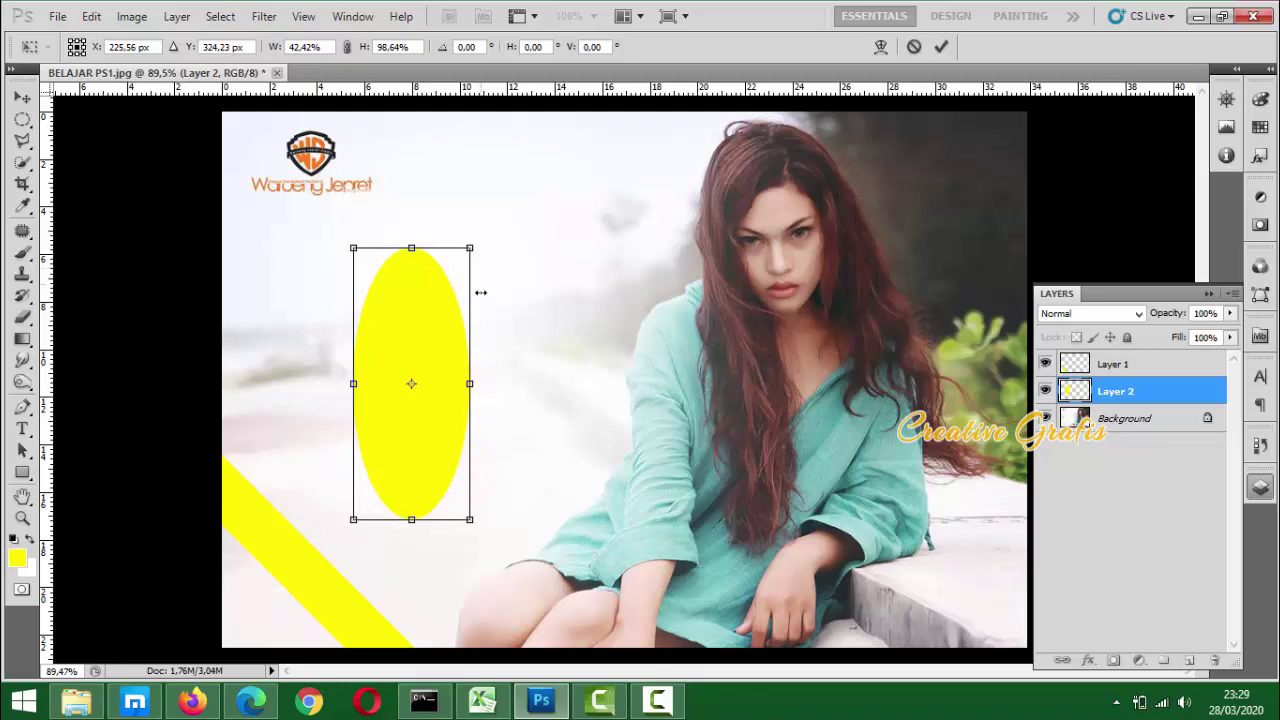
key("Return")
key("ctrl+z")
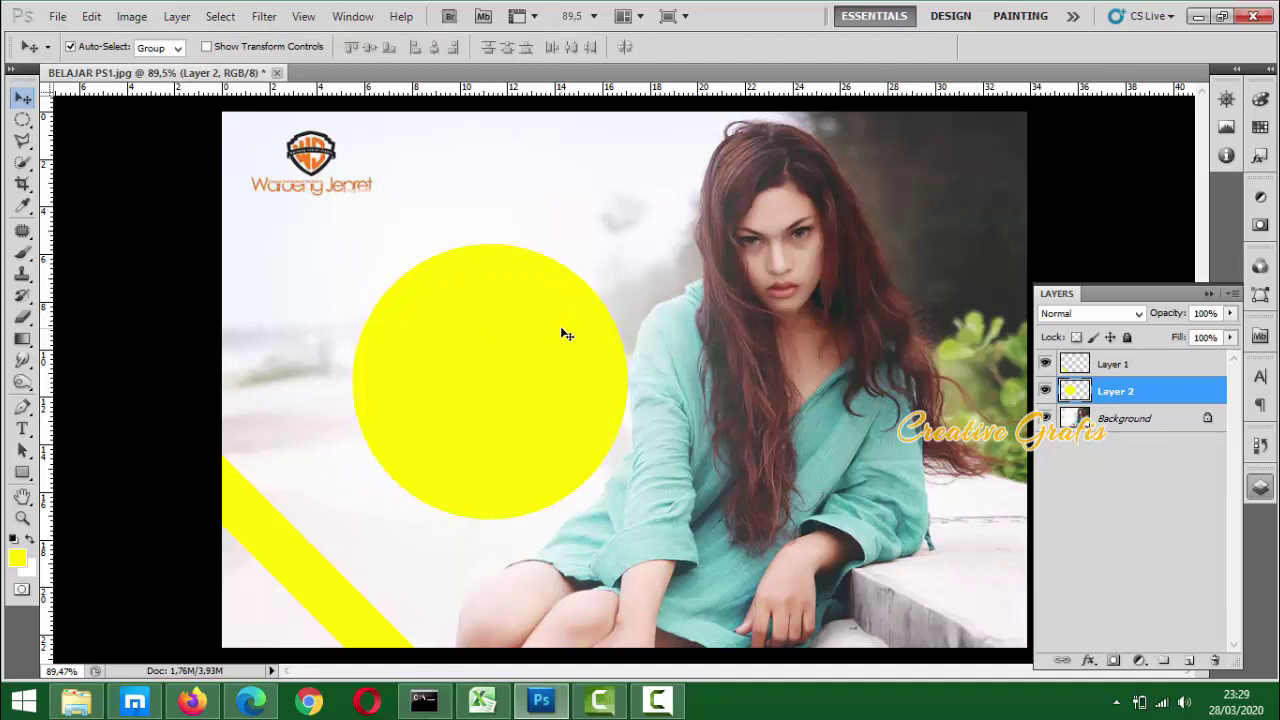
Scale the yellow circle on Layer 2 proportionally around its centre to about 42% with Free Transform
key("ctrl+t")
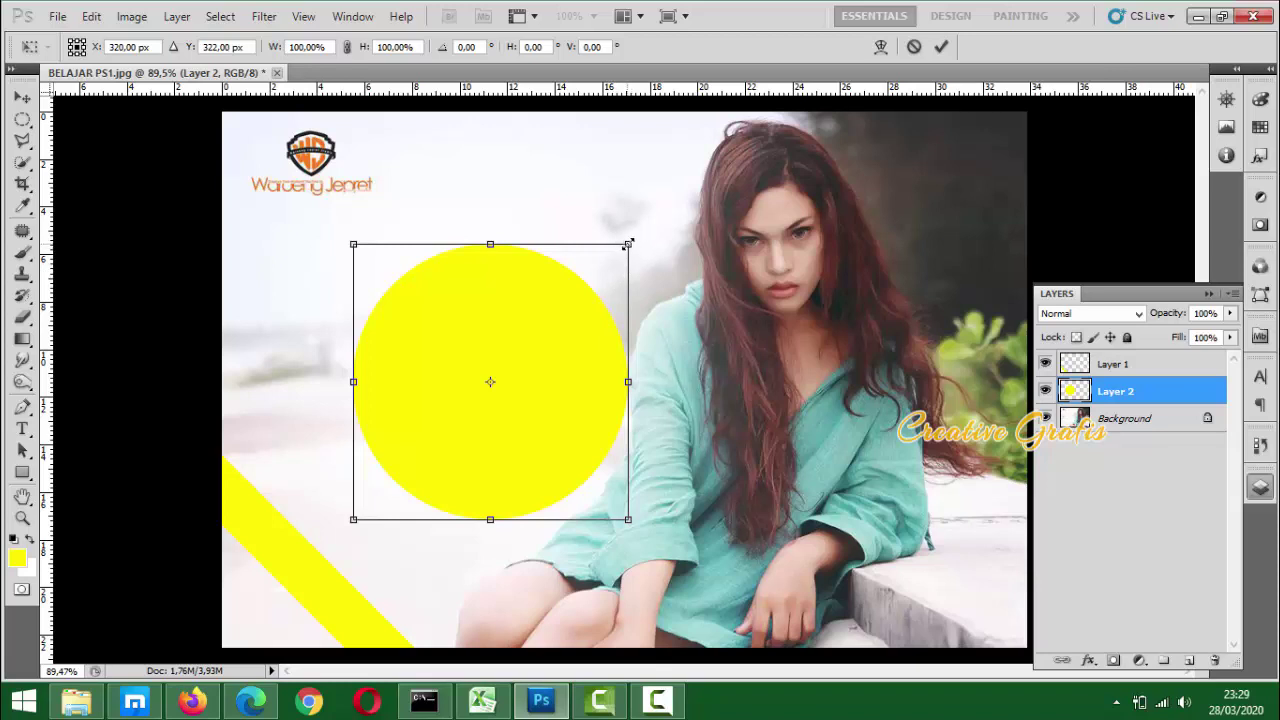
left_click_drag(629, 242, 549, 363)
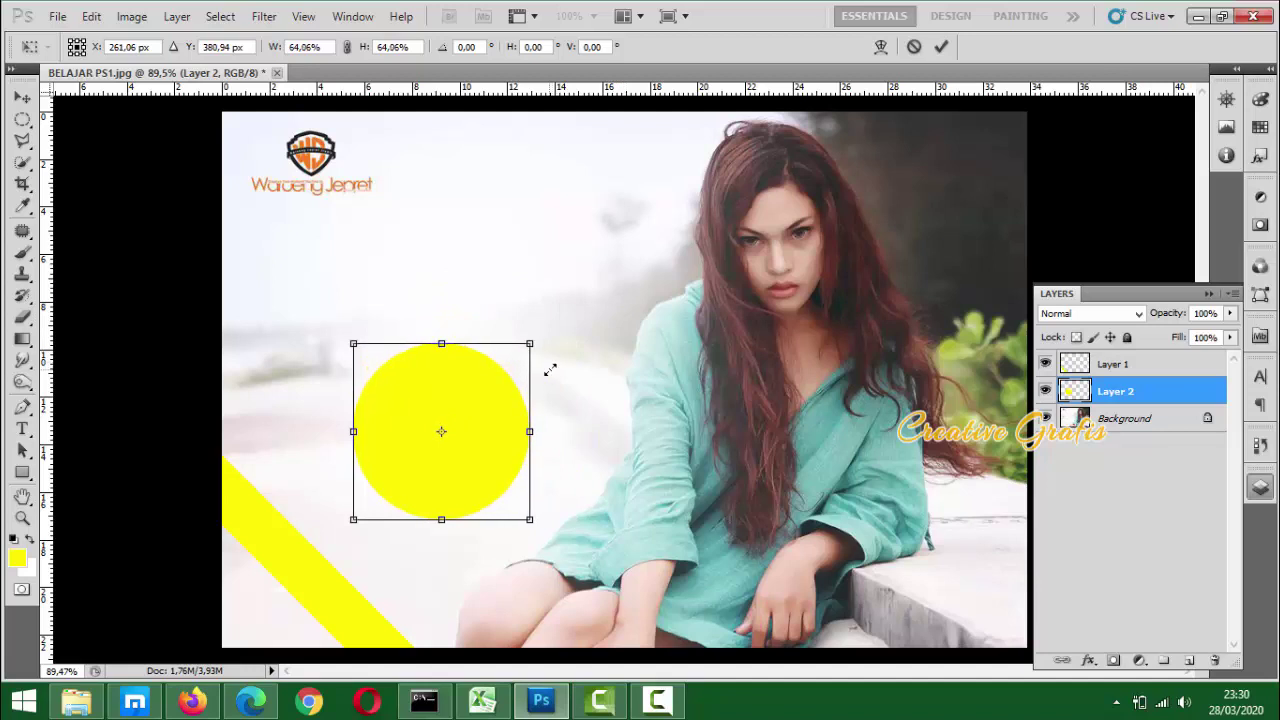
left_click_drag(634, 303, 576, 352)
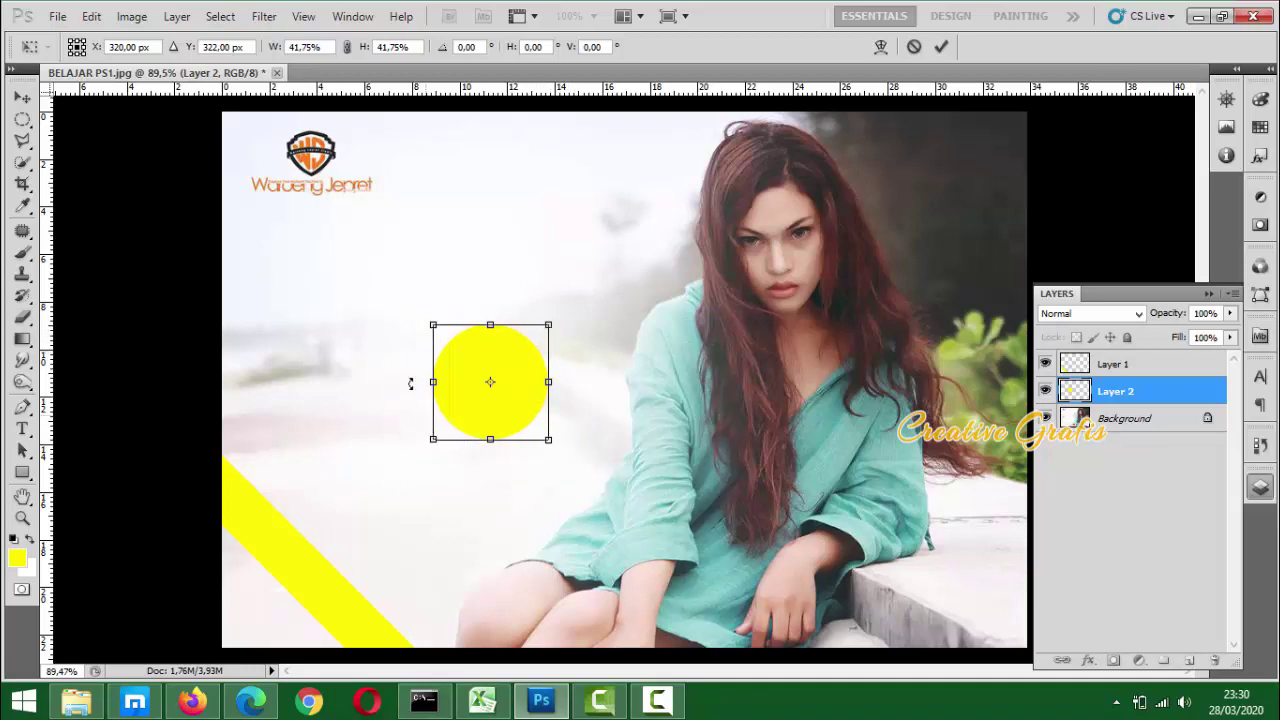
key("Return")
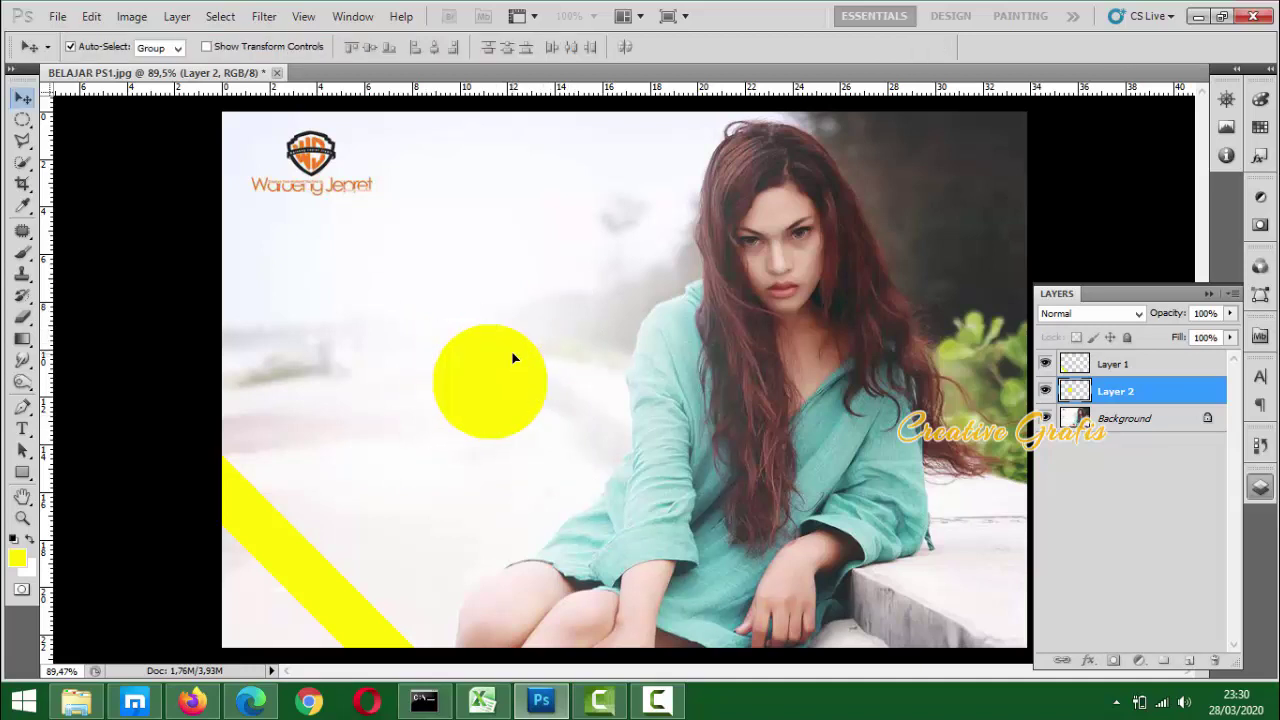
Move the small yellow circle around the pale area beside the woman, leaving it slightly up and left of its starting position
left_click_drag(518, 428, 438, 480)
mouse_move(450, 395)
left_mouse_down()
mouse_move(449, 366)
mouse_move(467, 380)
left_mouse_up()
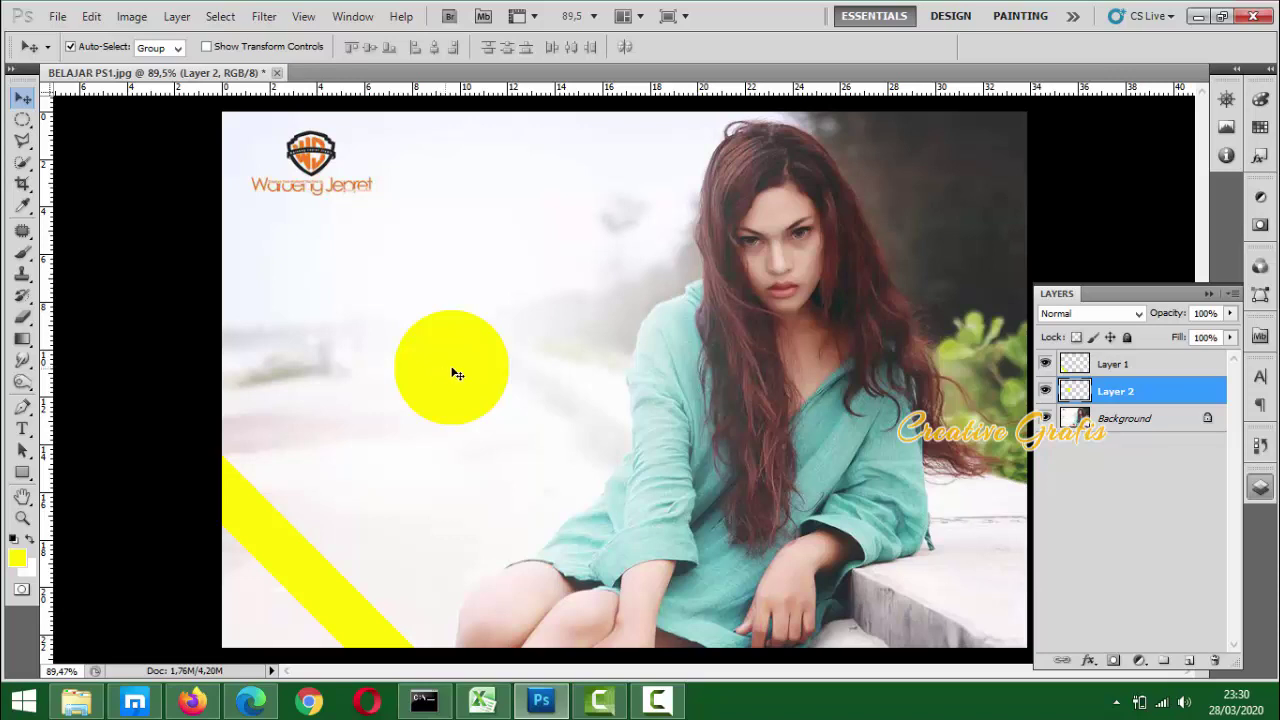
left_click_drag(467, 372, 426, 330)
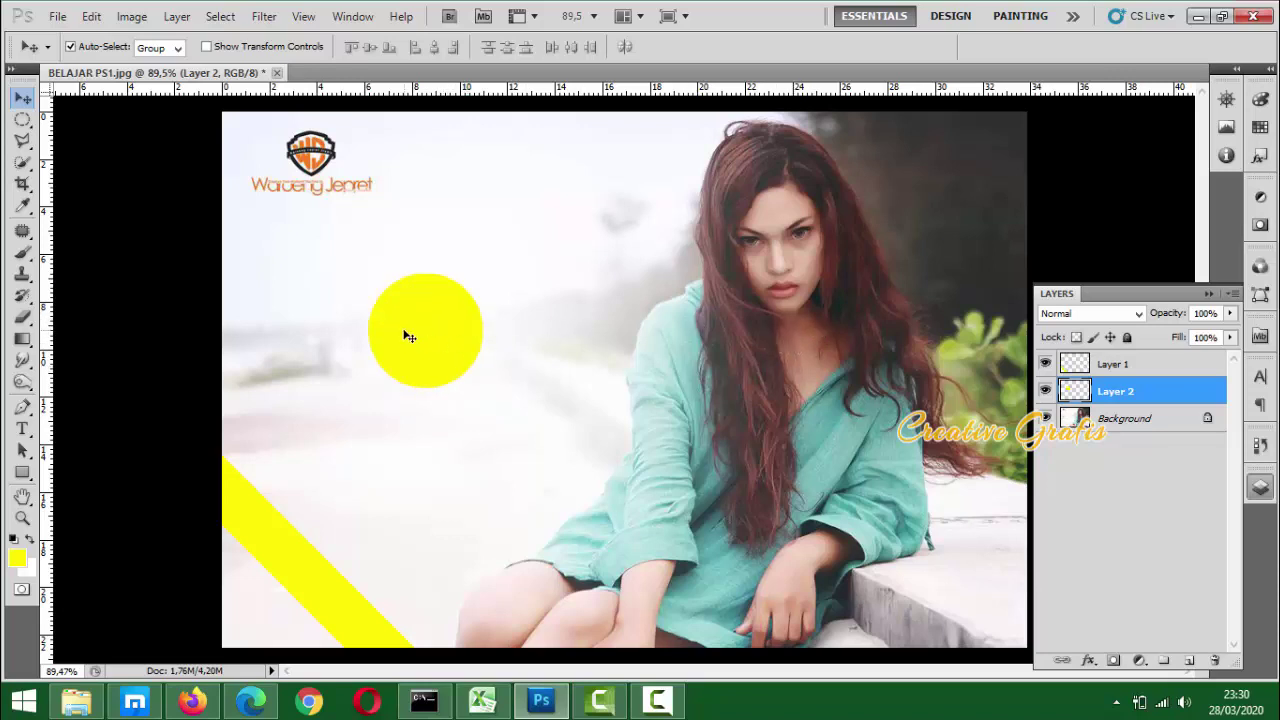
left_click_drag(409, 337, 424, 363)
Enlarge the yellow circle proportionally around its centre with Free Transform to roughly 1.7 times its size
scroll(469, 378, "up", 3)
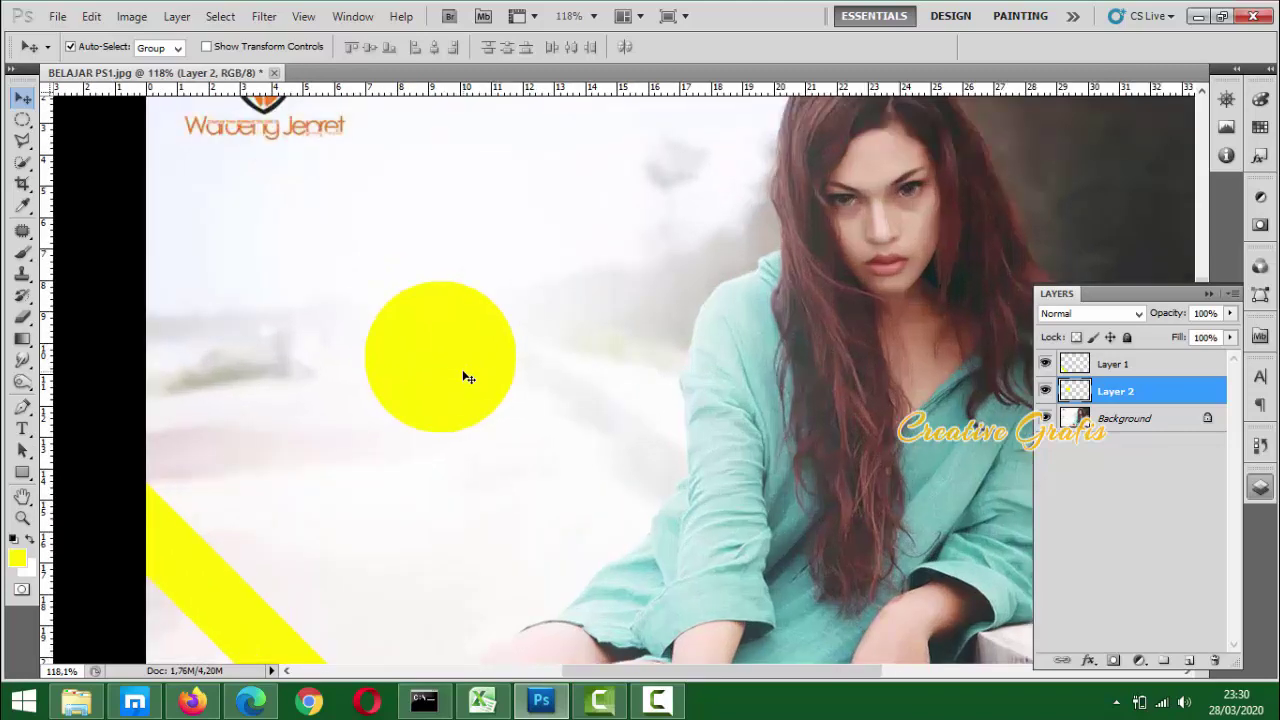
key("ctrl+t")
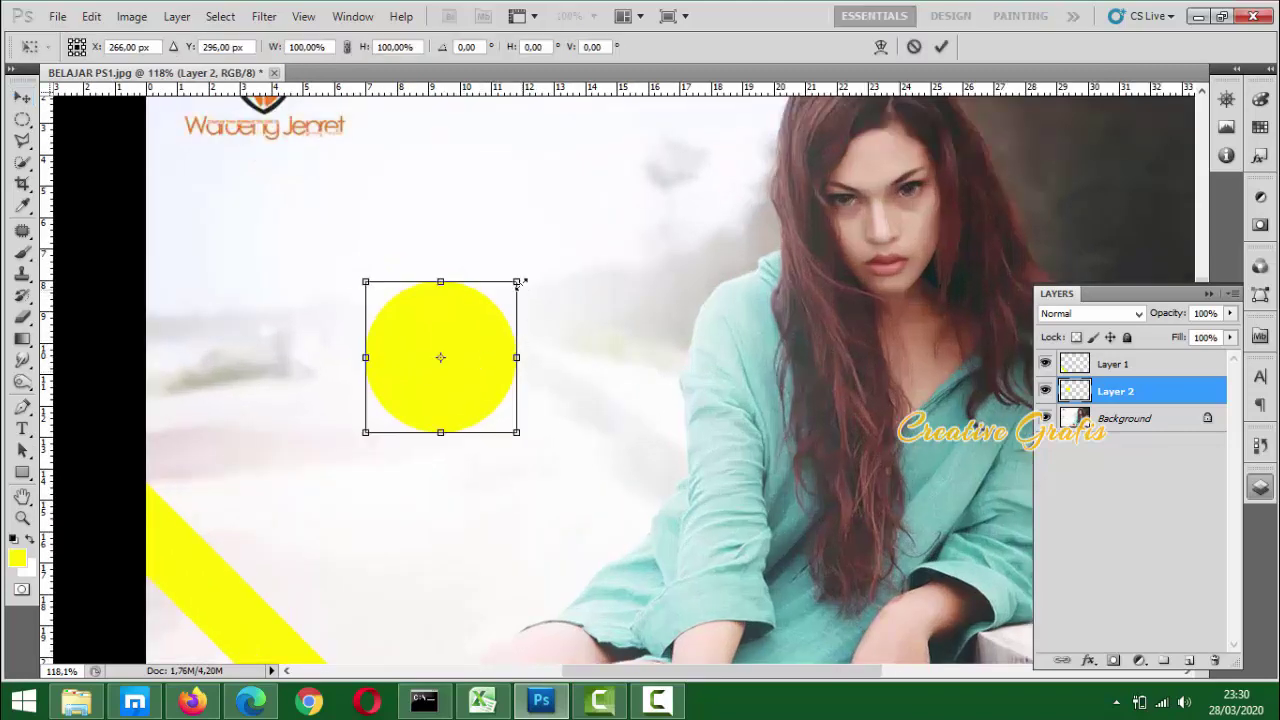
left_click_drag(520, 272, 584, 240)
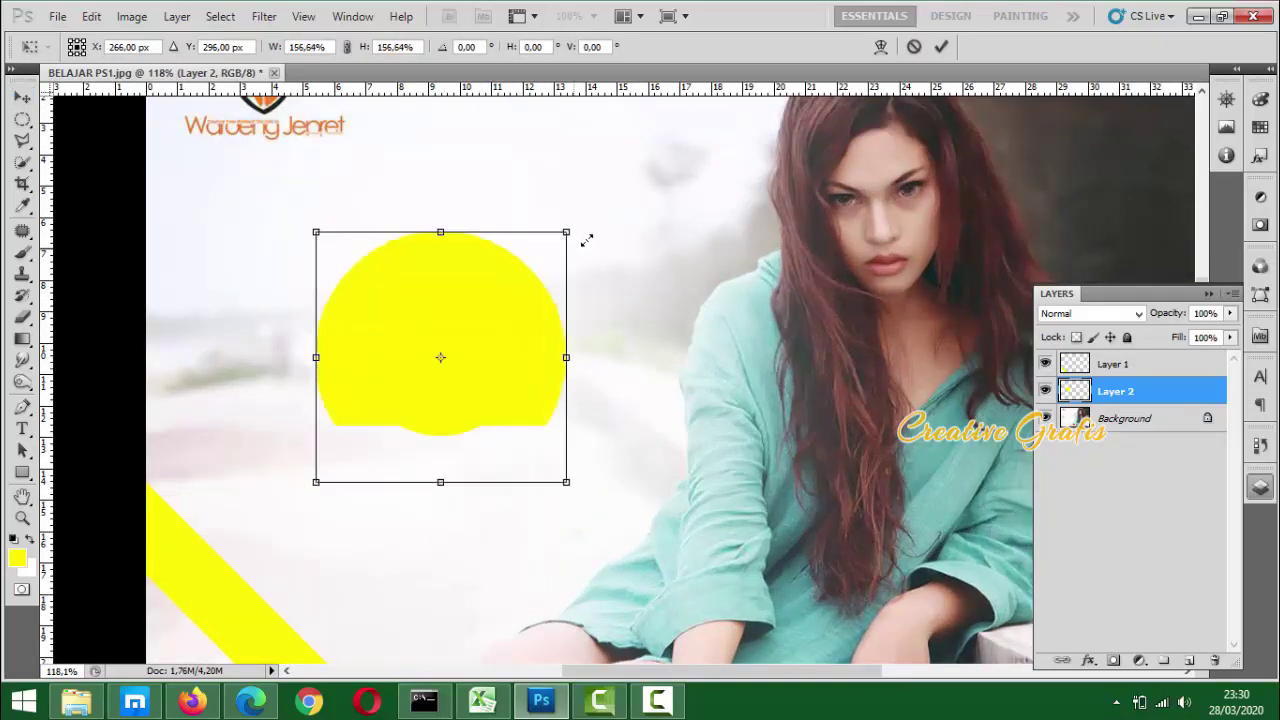
key("Return")
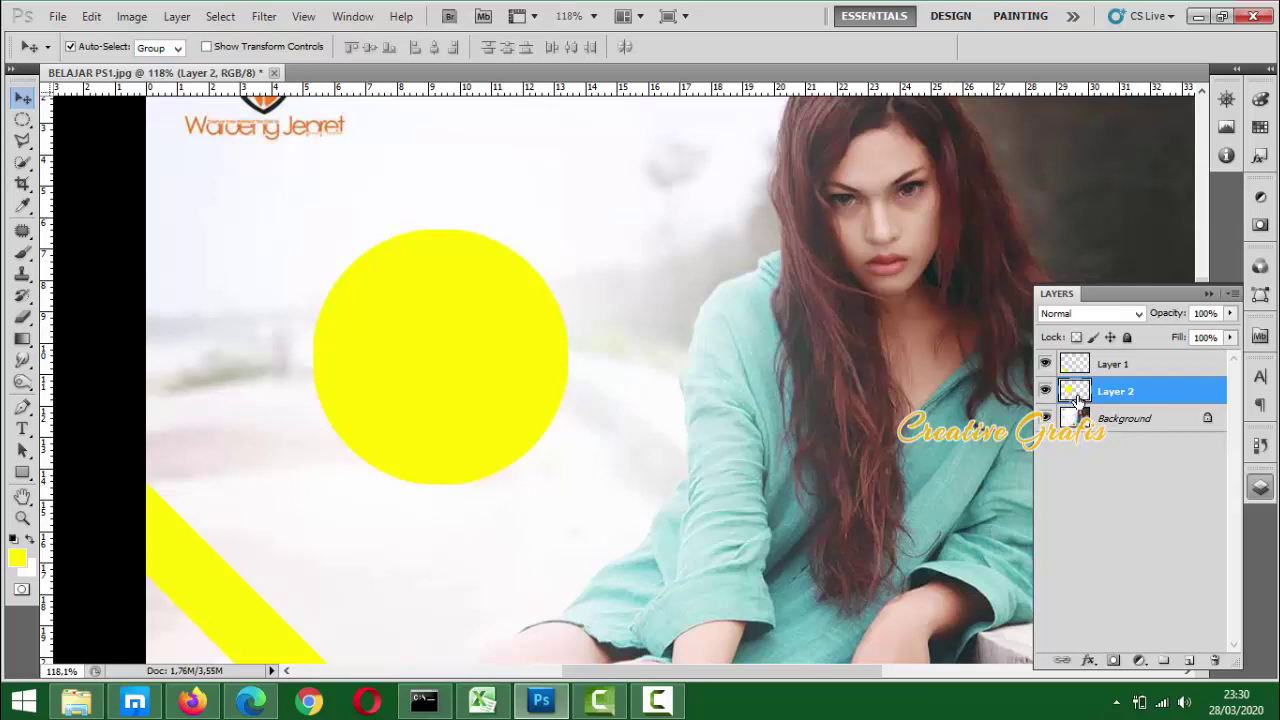
Duplicate the yellow circle layer and set the foreground colour to dark olive, hex 8b8302
key("ctrl+j")
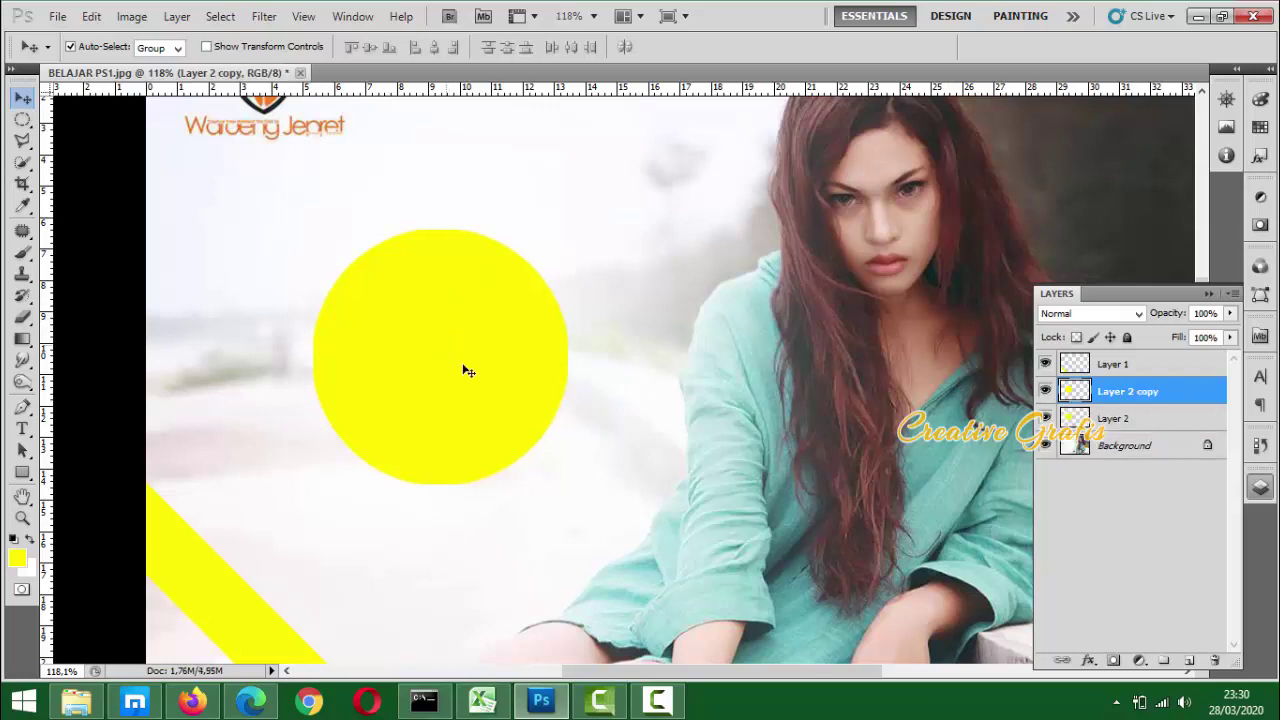
left_click(17, 566)
left_click(1040, 289)
left_click_drag(1040, 289, 1044, 216)
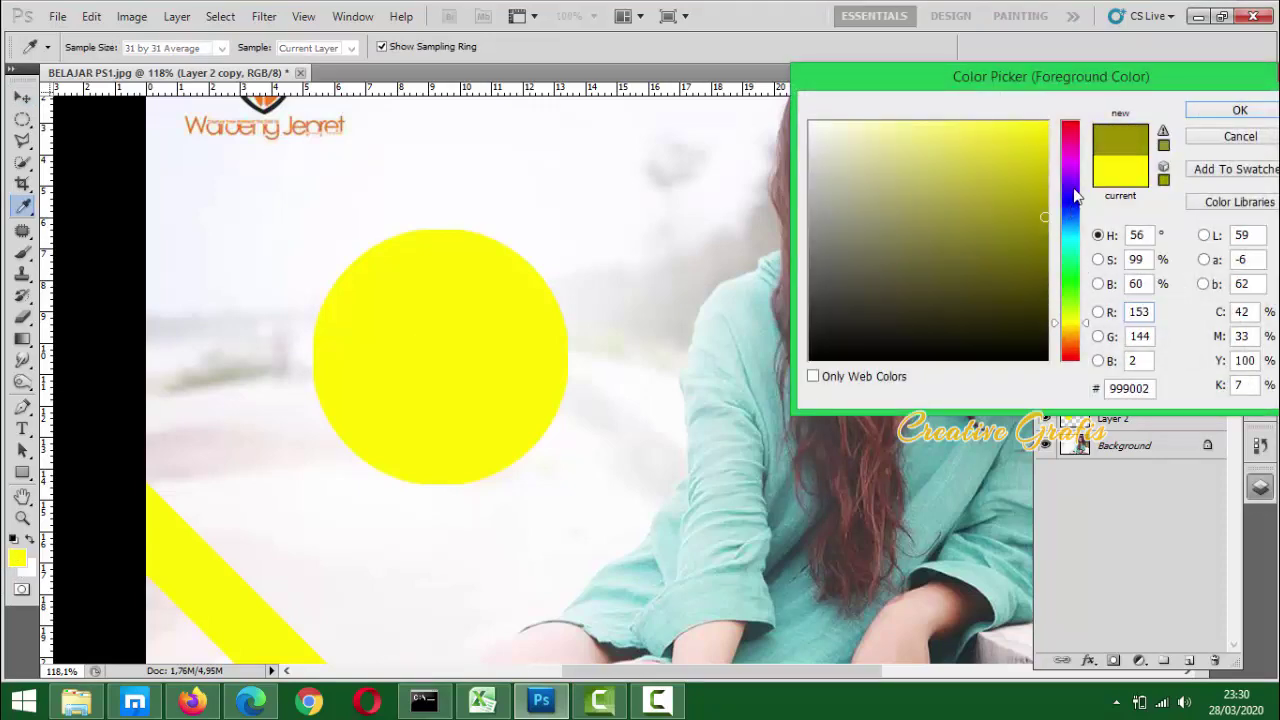
mouse_move(1036, 290)
left_mouse_down()
mouse_move(1045, 209)
mouse_move(1045, 231)
left_mouse_up()
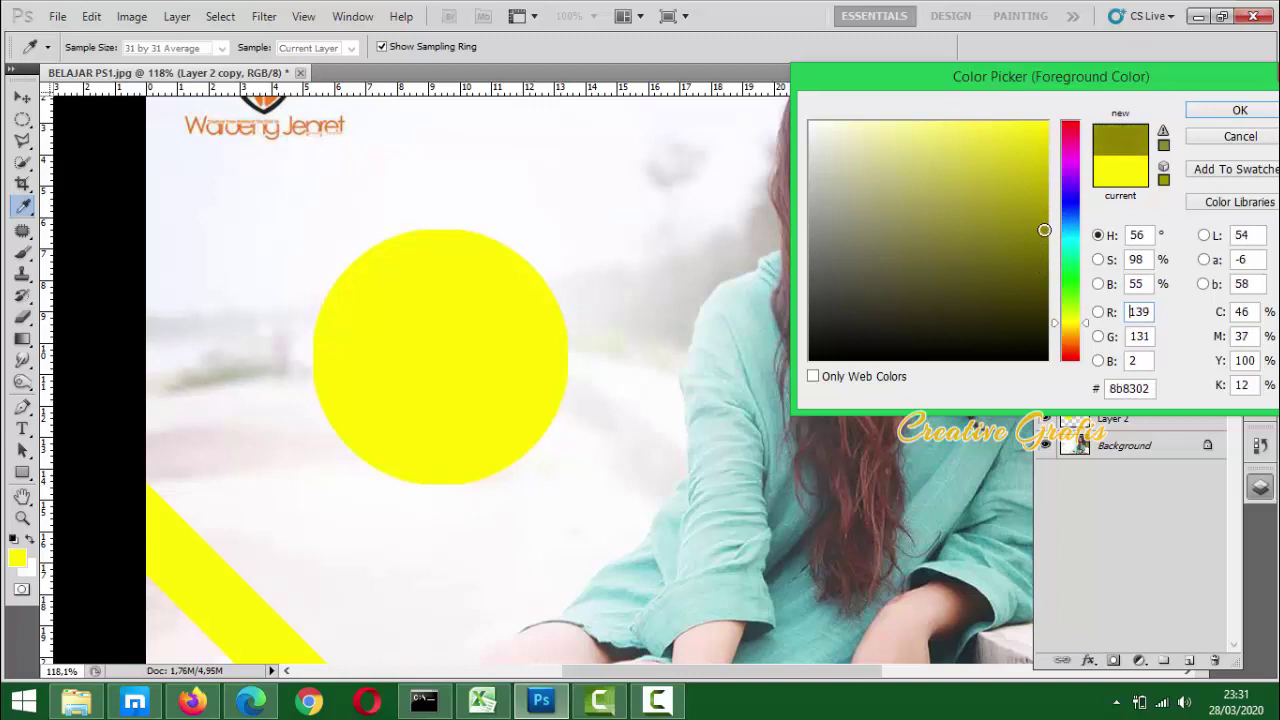
key("Return")
key("v")
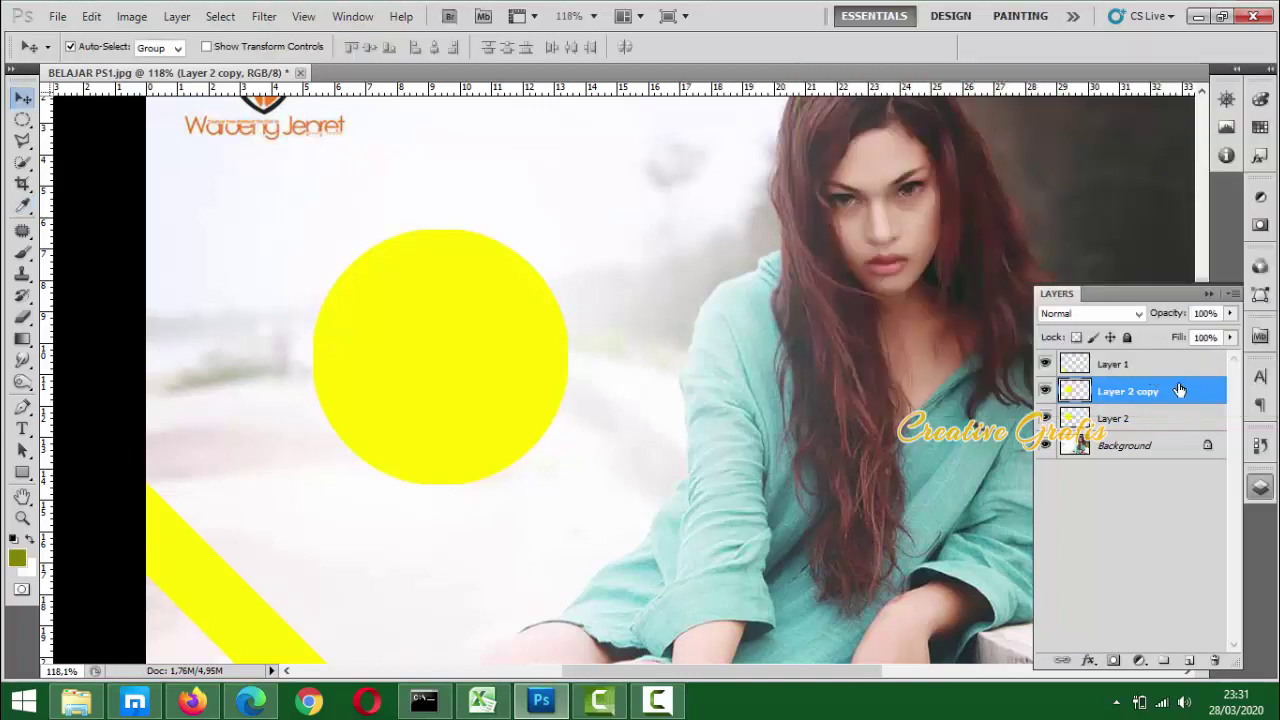
Select the circle on Layer 2 copy, fill it with the olive foreground colour and deselect it
left_click(1073, 395, "ctrl")
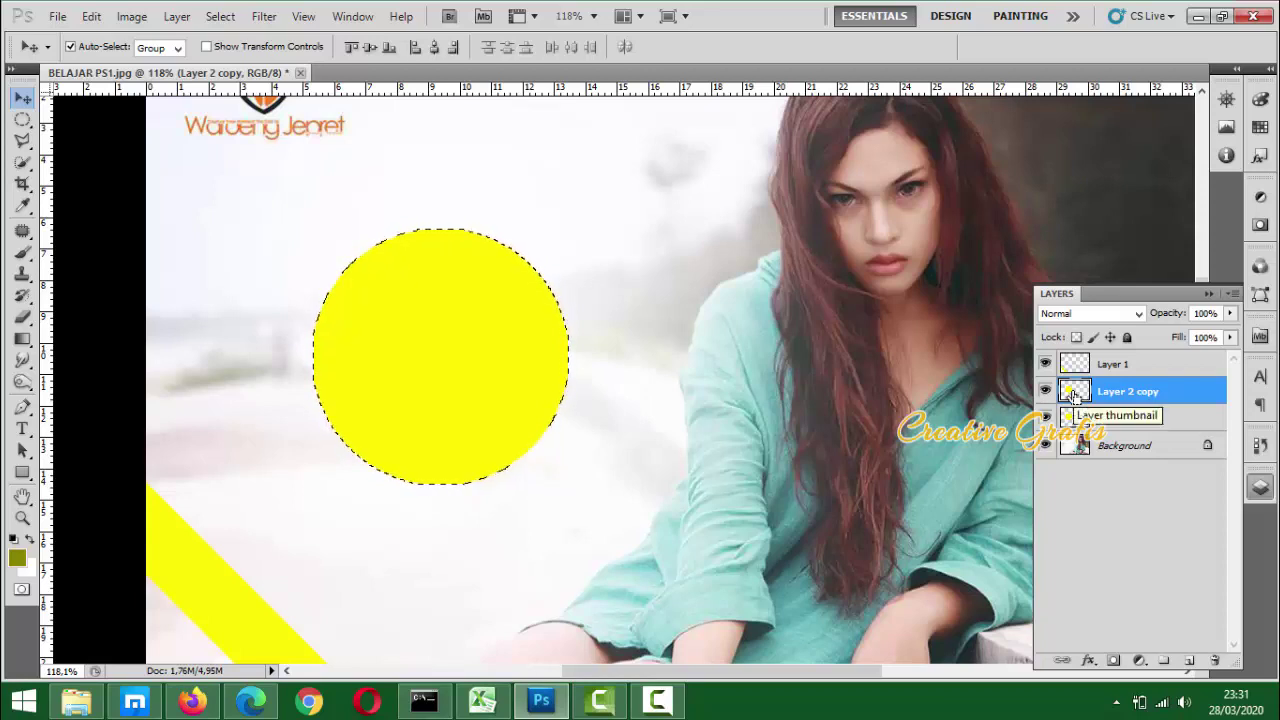
key("alt+BackSpace")
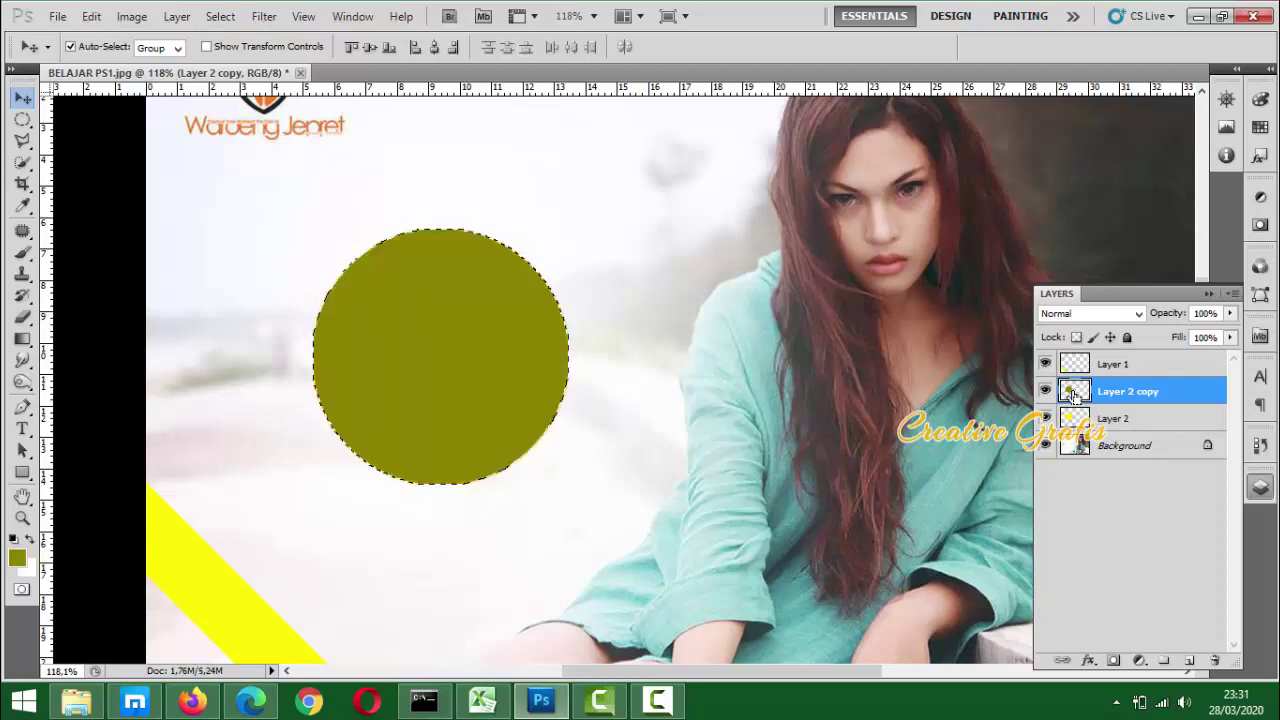
key("ctrl+d")
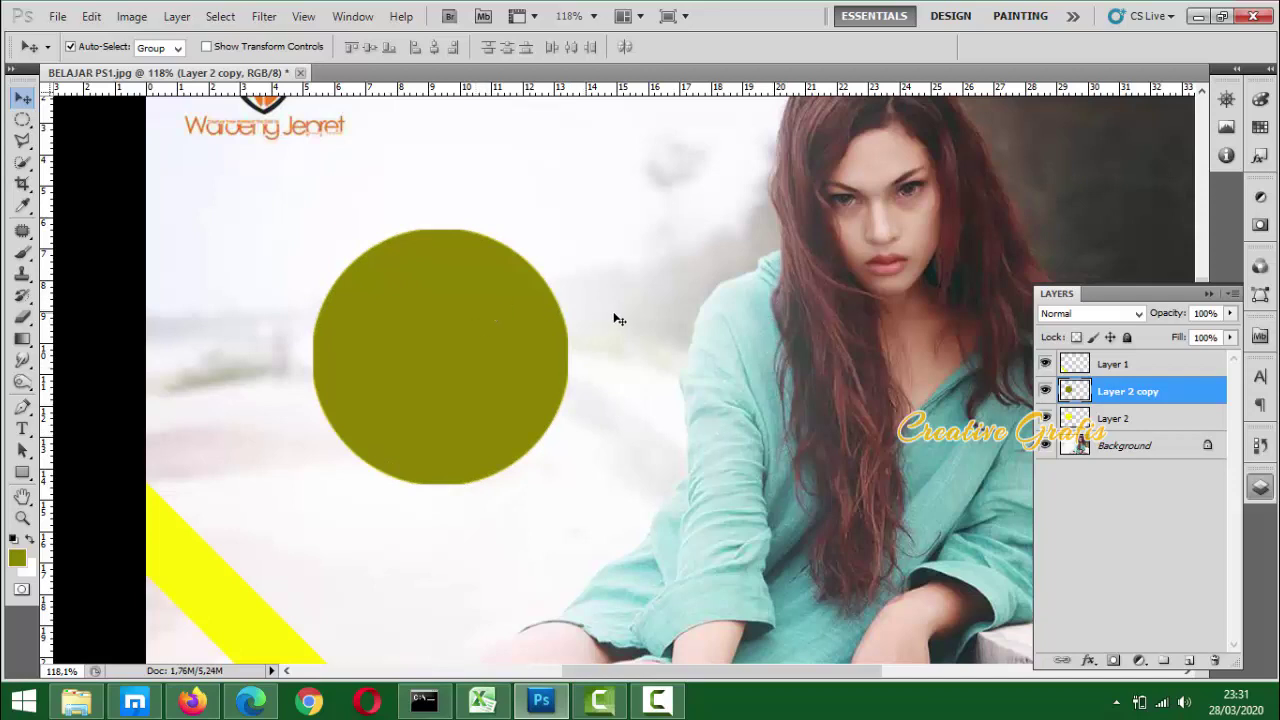
Move Layer 2 above Layer 2 copy, swapping their stacking order back and forth and leaving the yellow circle on top
left_click(1110, 418)
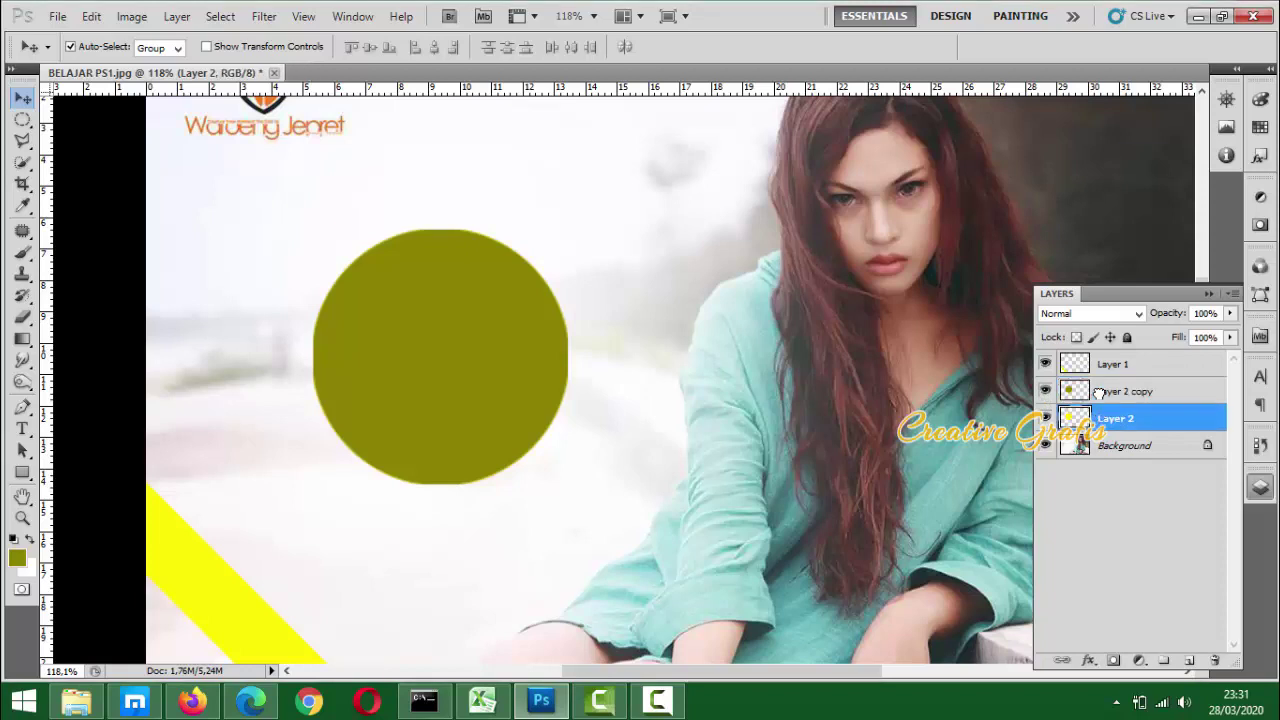
left_click_drag(1108, 400, 1104, 373)
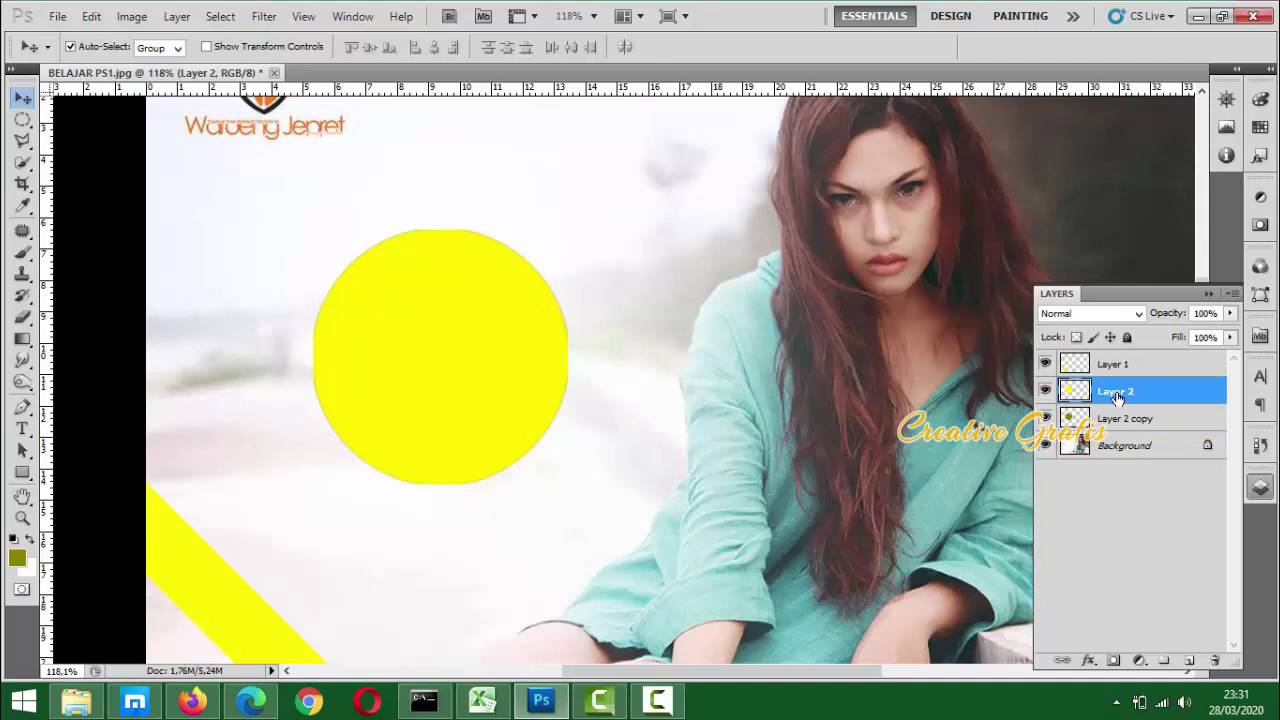
key("ctrl+[")
key("ctrl+bracketright")
key("ctrl+bracketleft")
key("ctrl+bracketright")
key("ctrl+bracketleft")
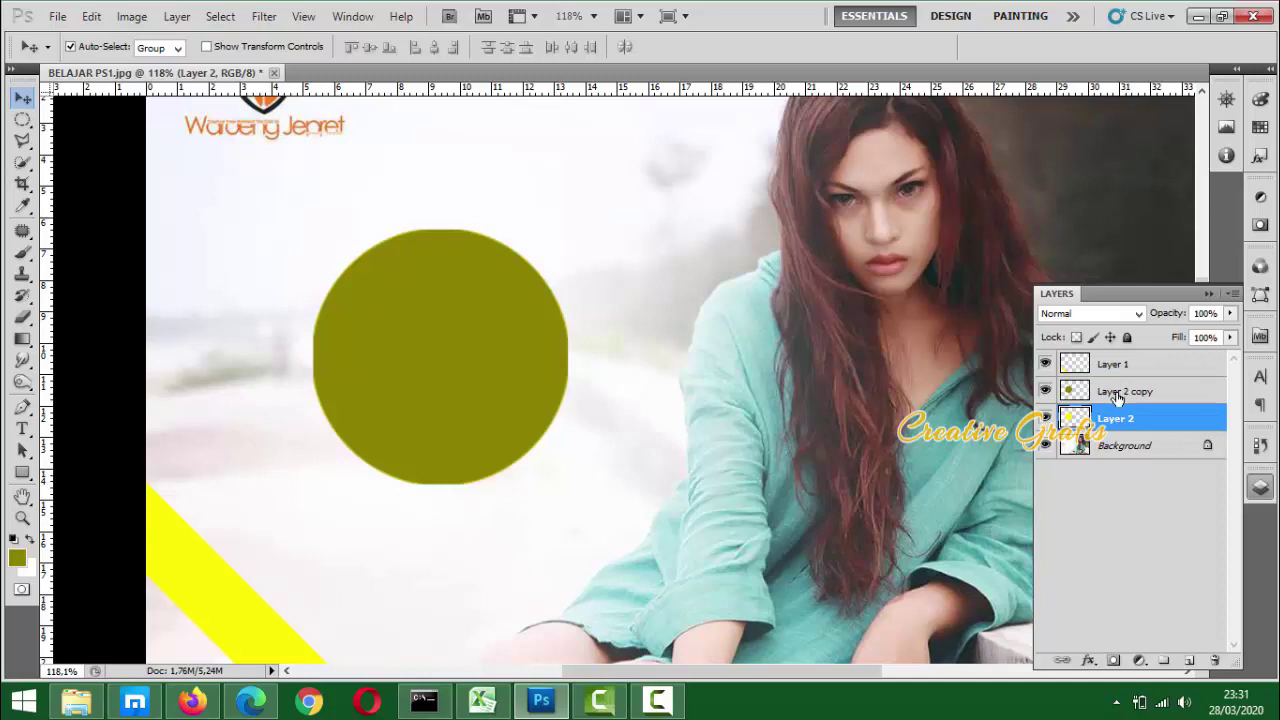
key("ctrl+bracketright")
key("ctrl+bracketleft")
key("ctrl+bracketright")
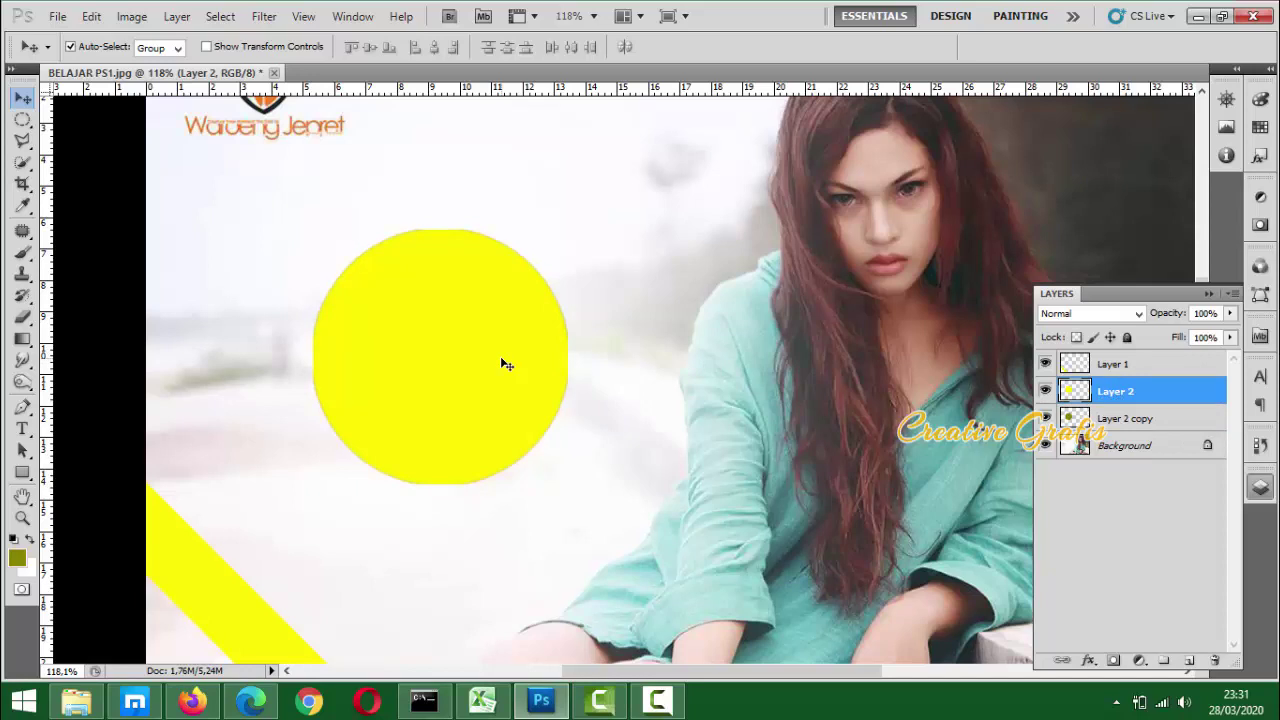
Shrink the yellow circle slightly around its centre with Free Transform so the olive circle forms a thin border around it
key("ctrl+t")
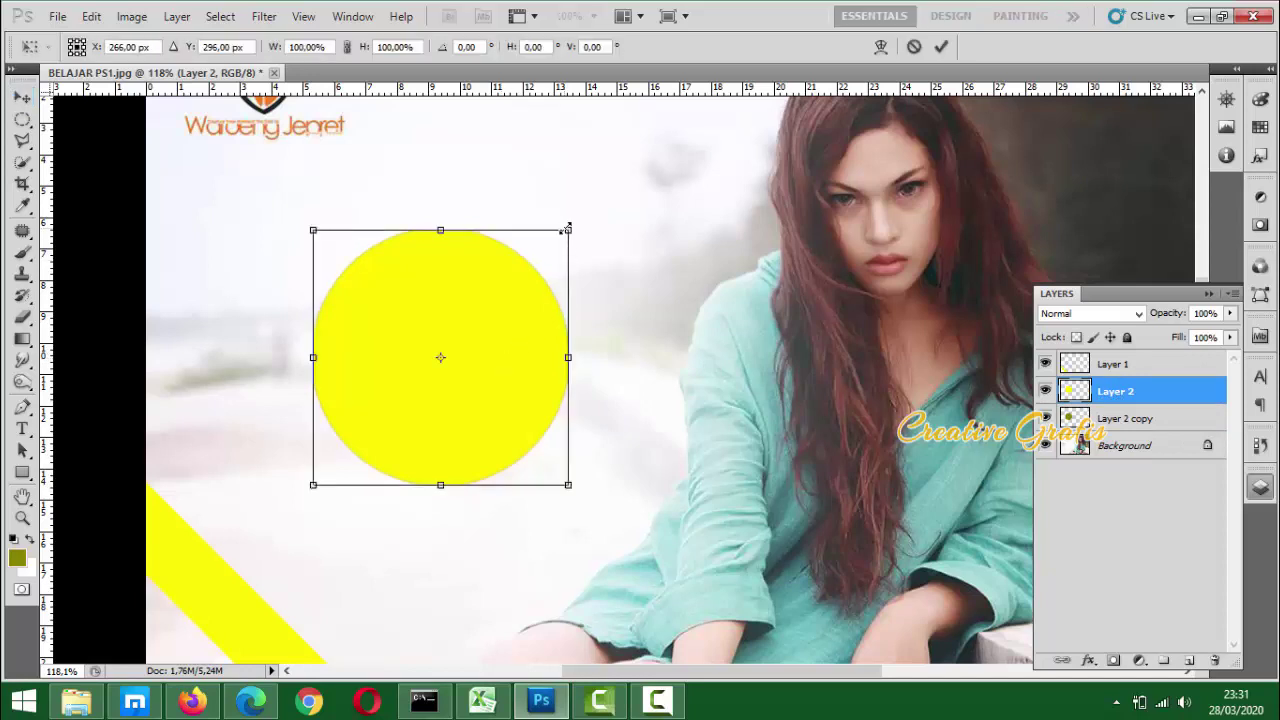
left_click_drag(565, 229, 561, 234)
key("Return")
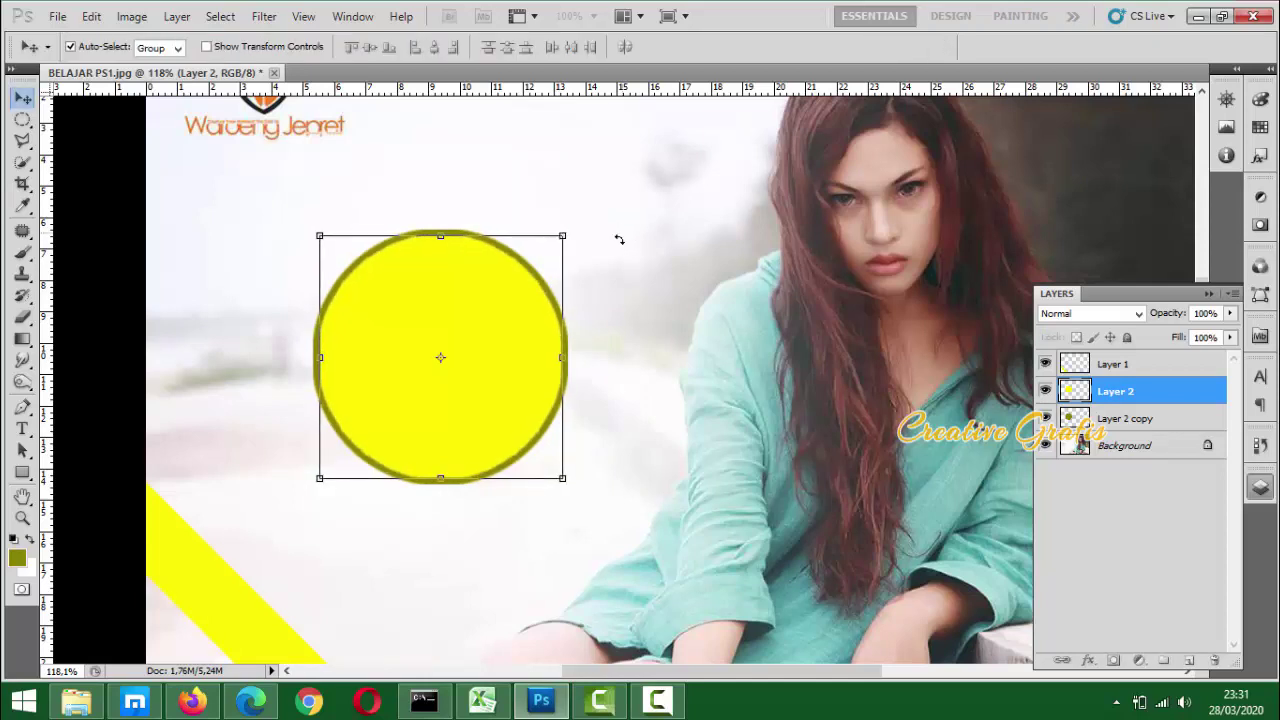
key("ctrl+0")
scroll(523, 337, "up", 3)
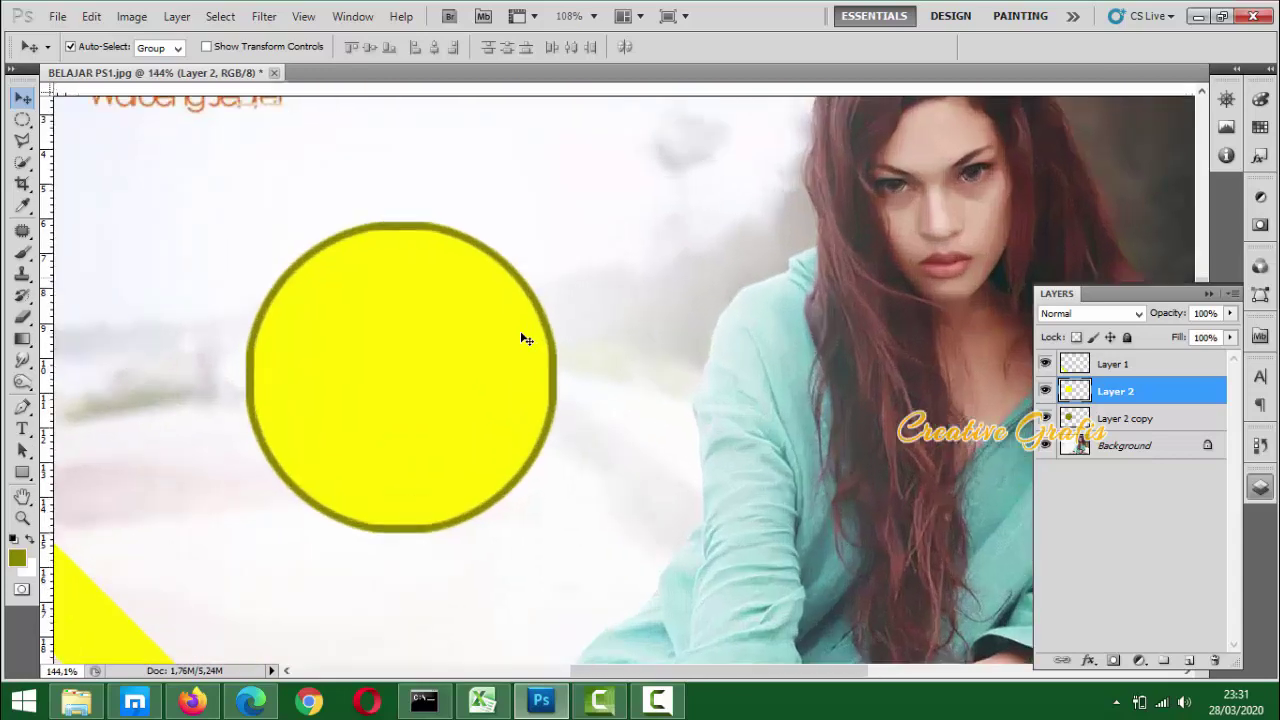
key("ctrl+0")
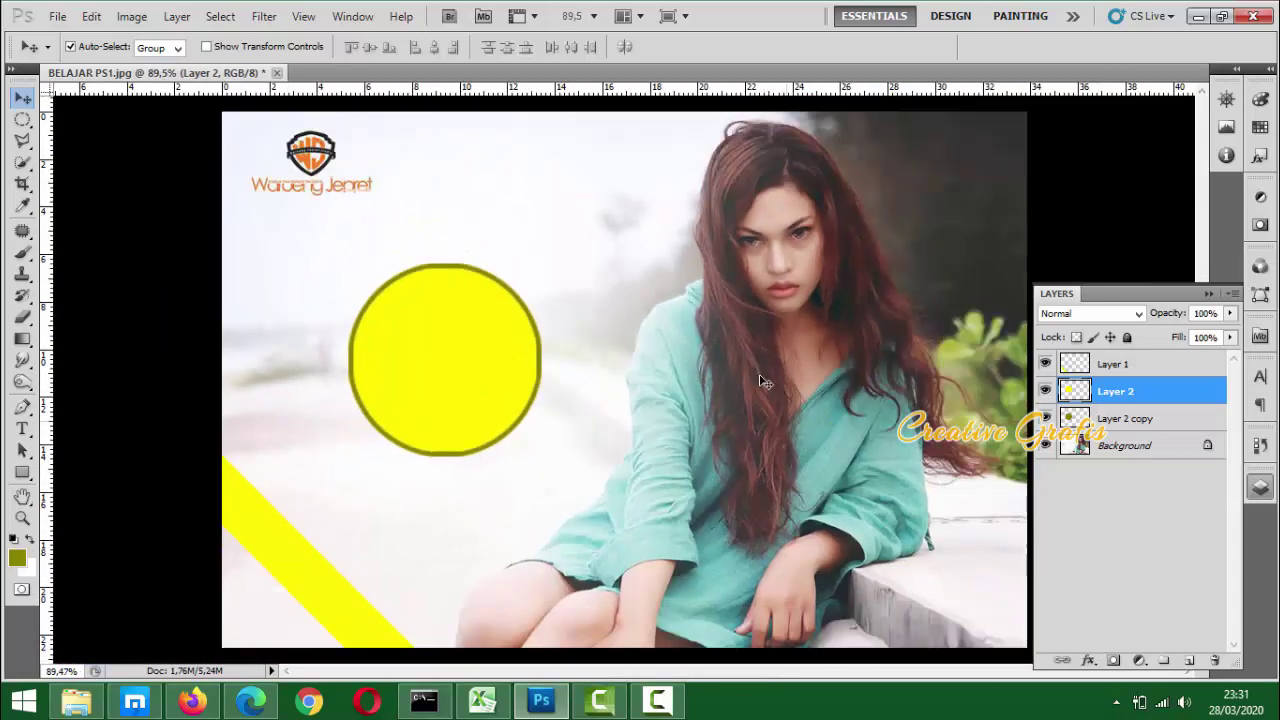
Draw a large, roughly circular freehand selection around the woman's head and upper body with the Patch tool
scroll(769, 398, "down", 2)
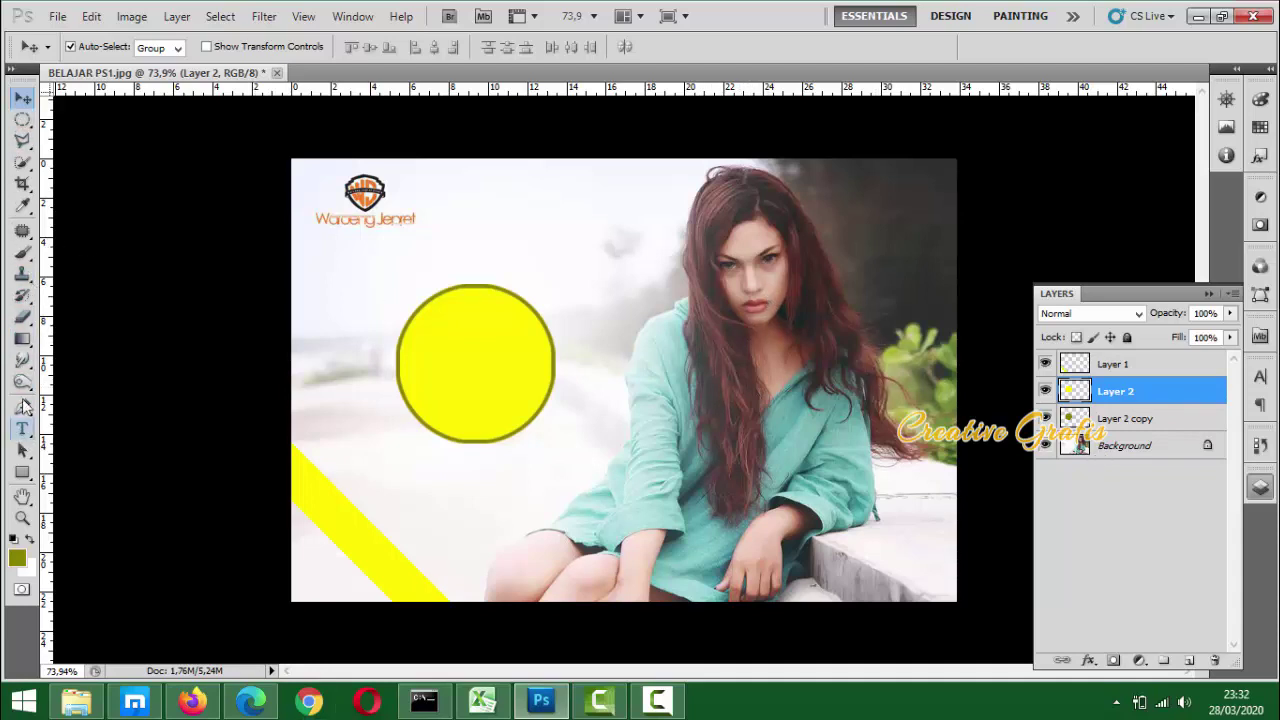
left_click(24, 233)
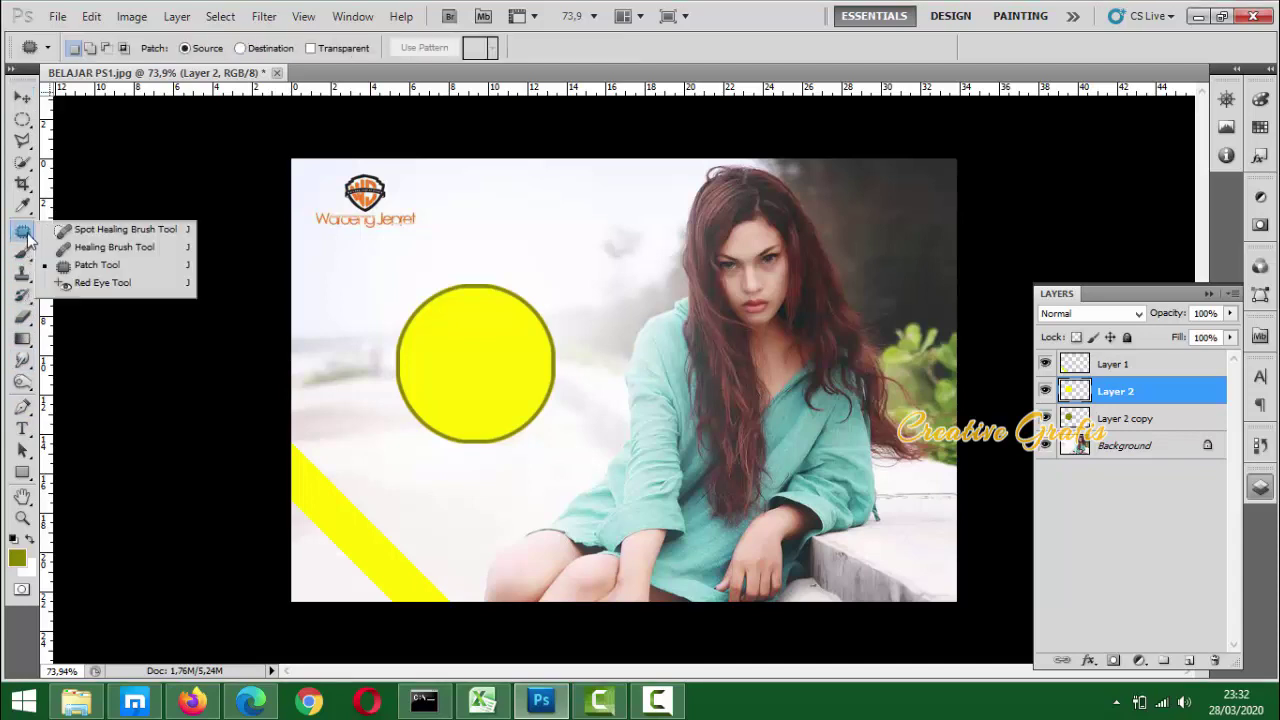
left_click(97, 265)
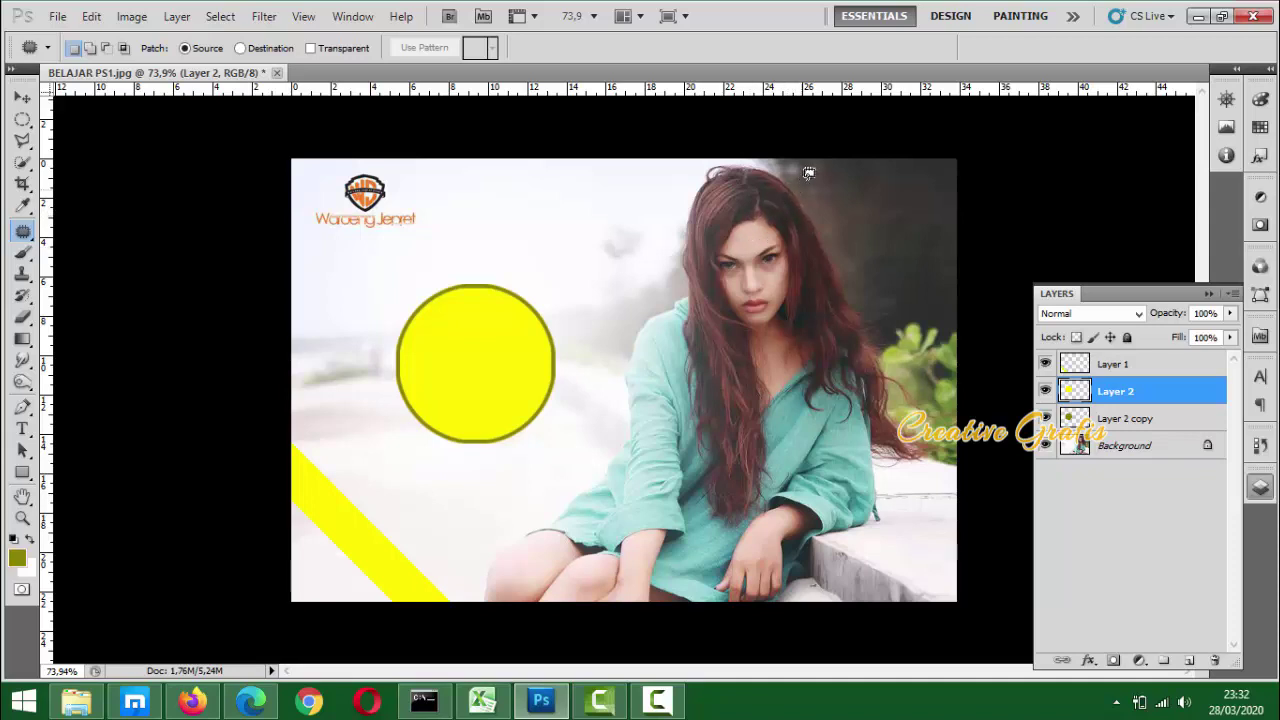
mouse_move(652, 215)
left_mouse_down()
mouse_move(643, 349)
mouse_move(683, 426)
mouse_move(770, 451)
mouse_move(892, 382)
mouse_move(896, 243)
mouse_move(792, 157)
mouse_move(807, 230)
left_mouse_up()
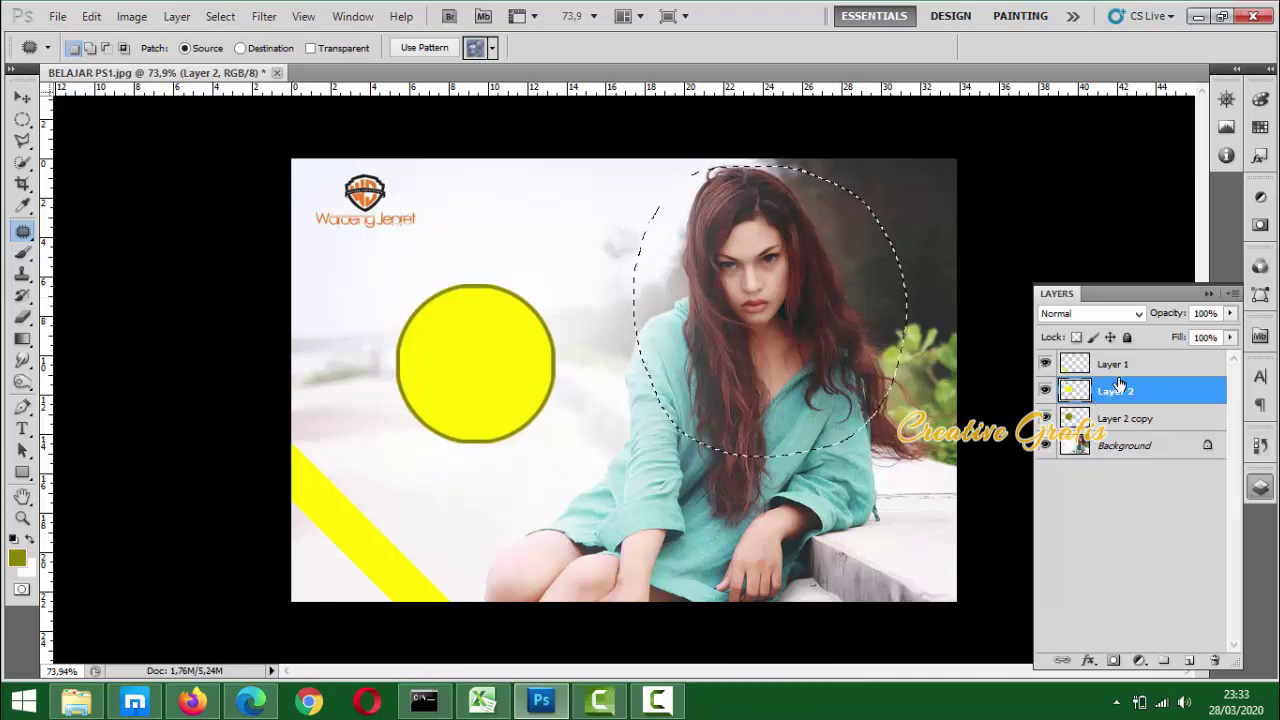
Copy the selected area of the Background layer to a new layer
left_click(1125, 450)
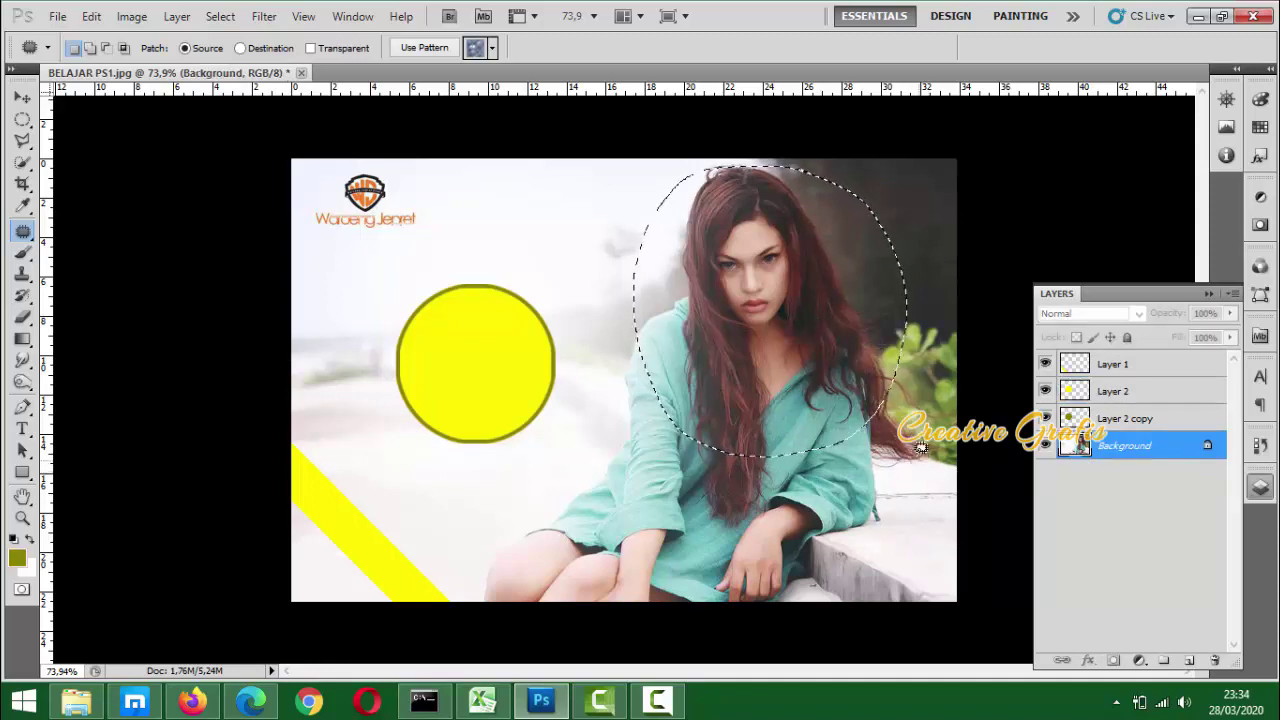
left_click(1138, 392)
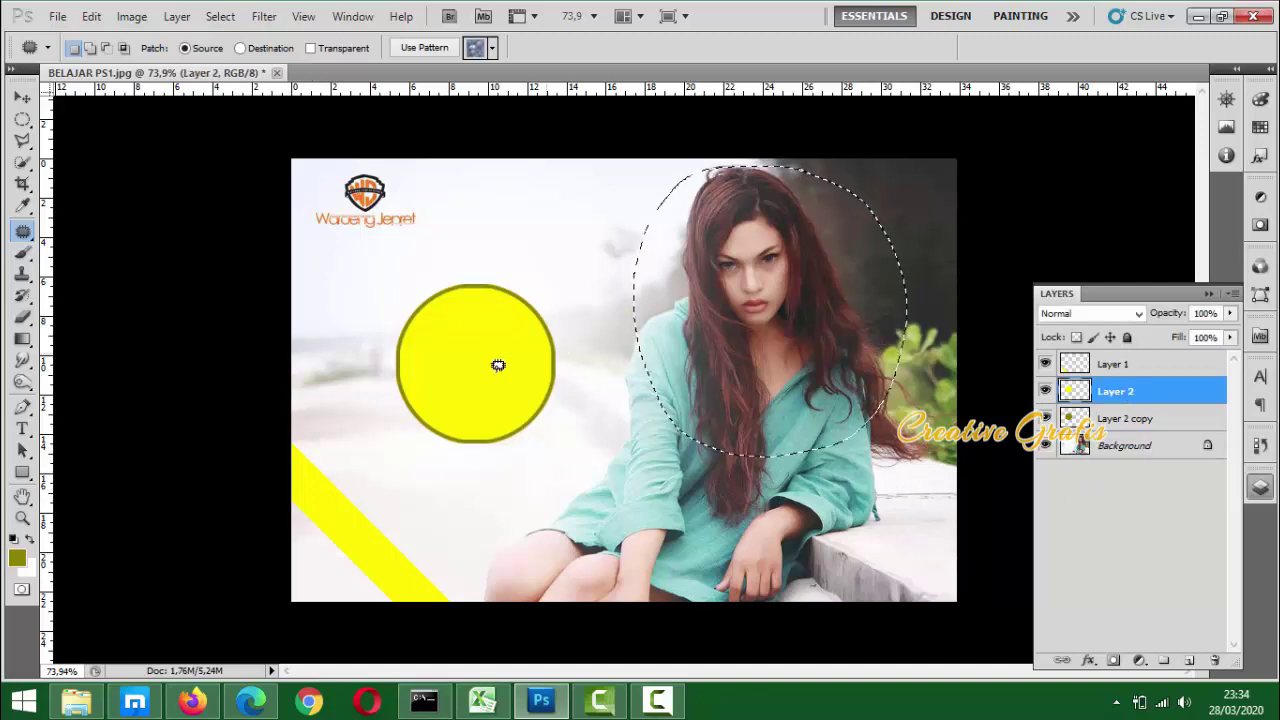
left_click(1138, 447)
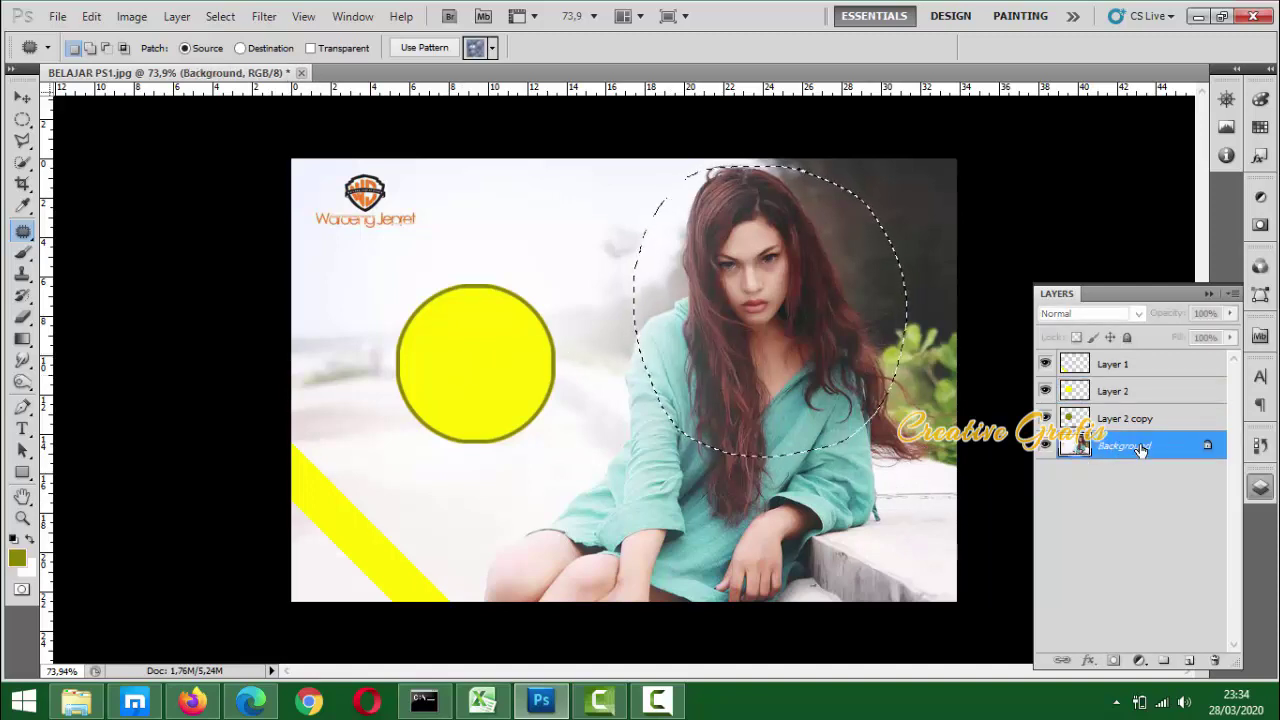
key("ctrl+j")
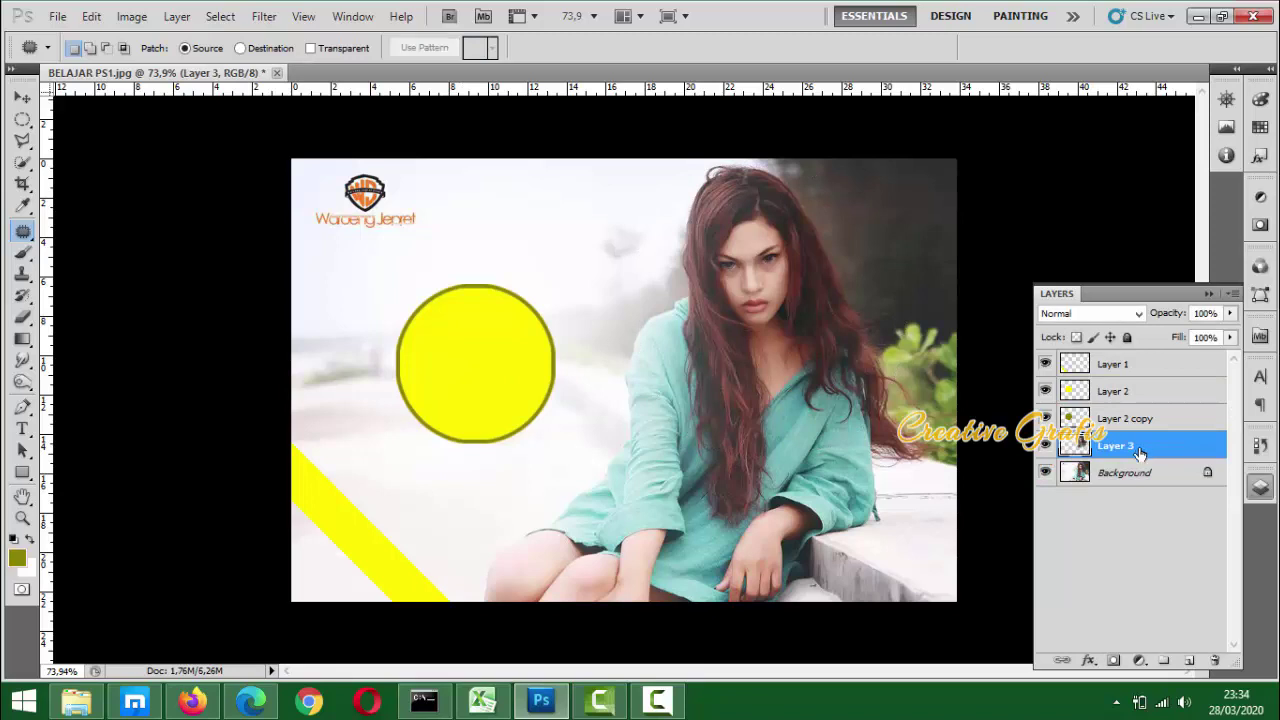
Move the copied portrait over the yellow circle and raise its layer above Layer 2
key("v")
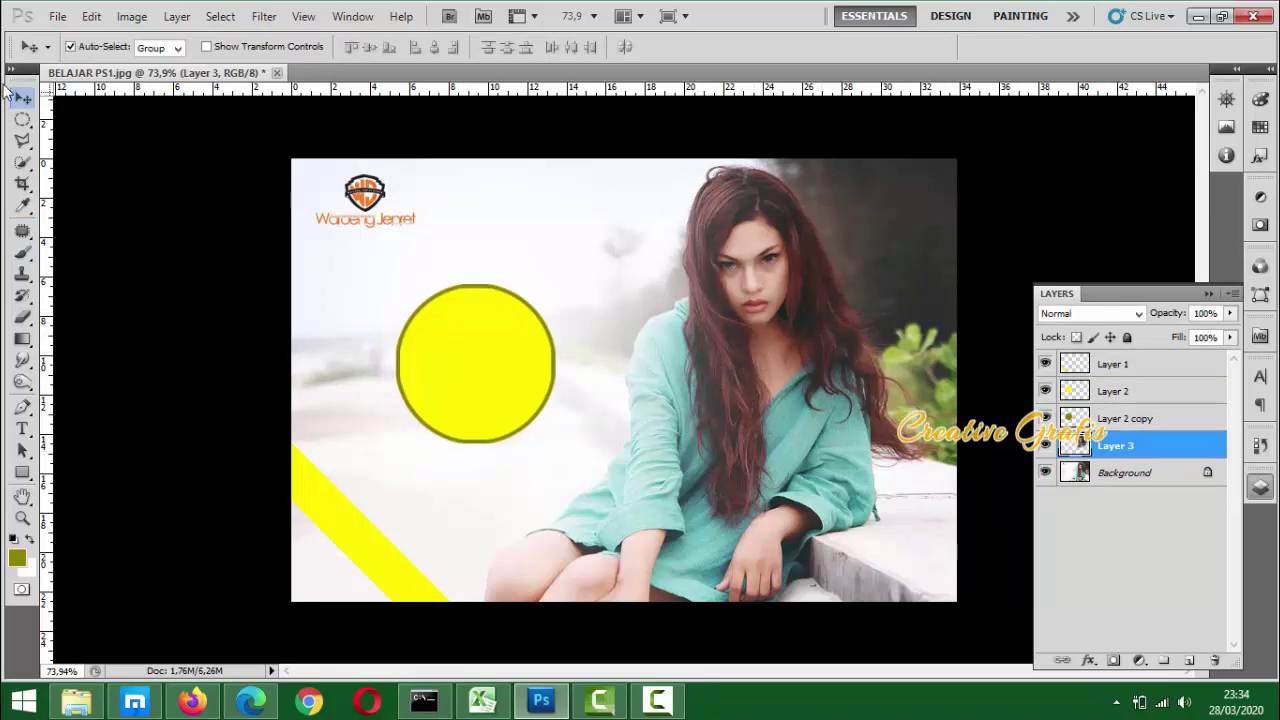
left_click_drag(772, 281, 478, 350)
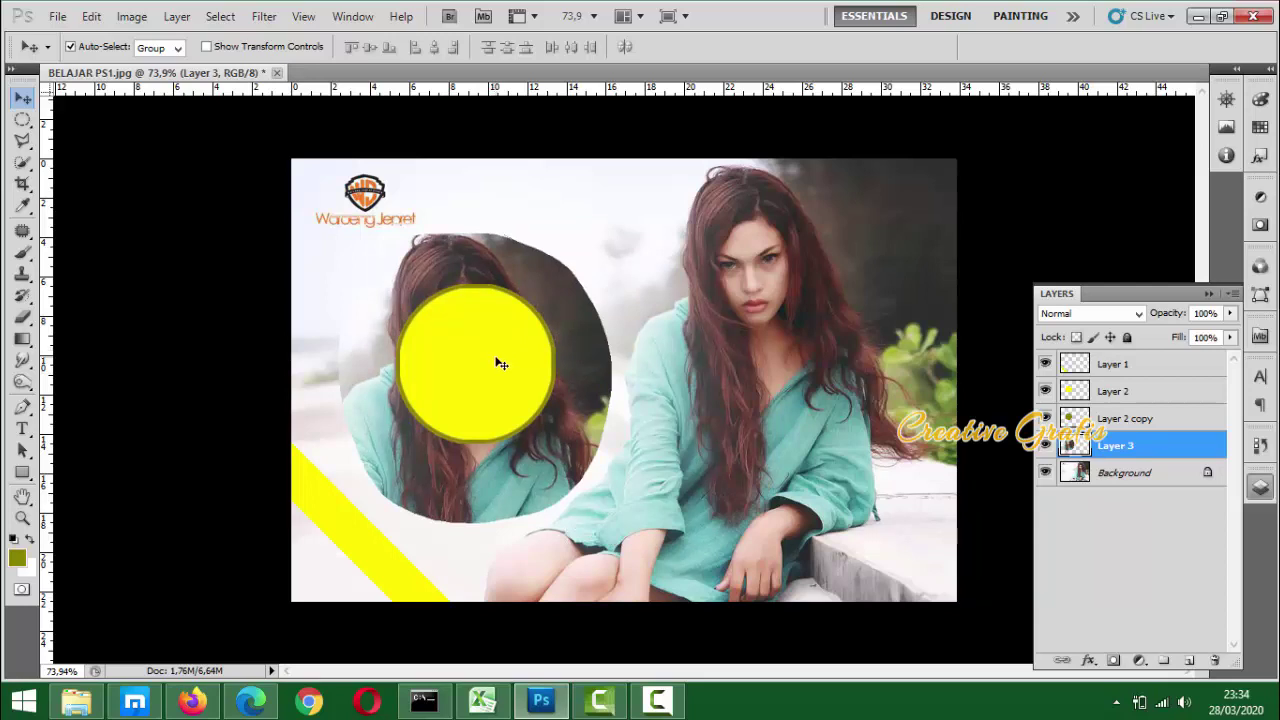
key("ctrl+bracketright")
key("ctrl+bracketright")
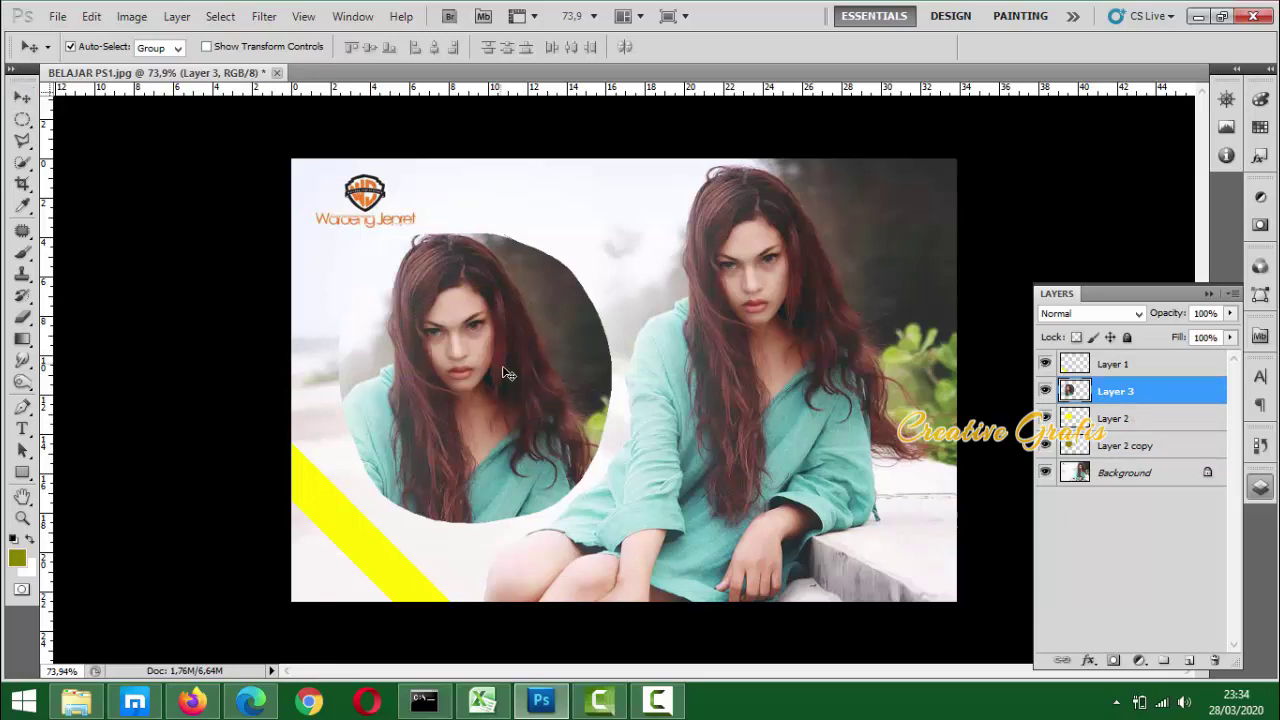
Scale the portrait cutout on Layer 3 to about 80% and shift it slightly to the right
key("ctrl+t")
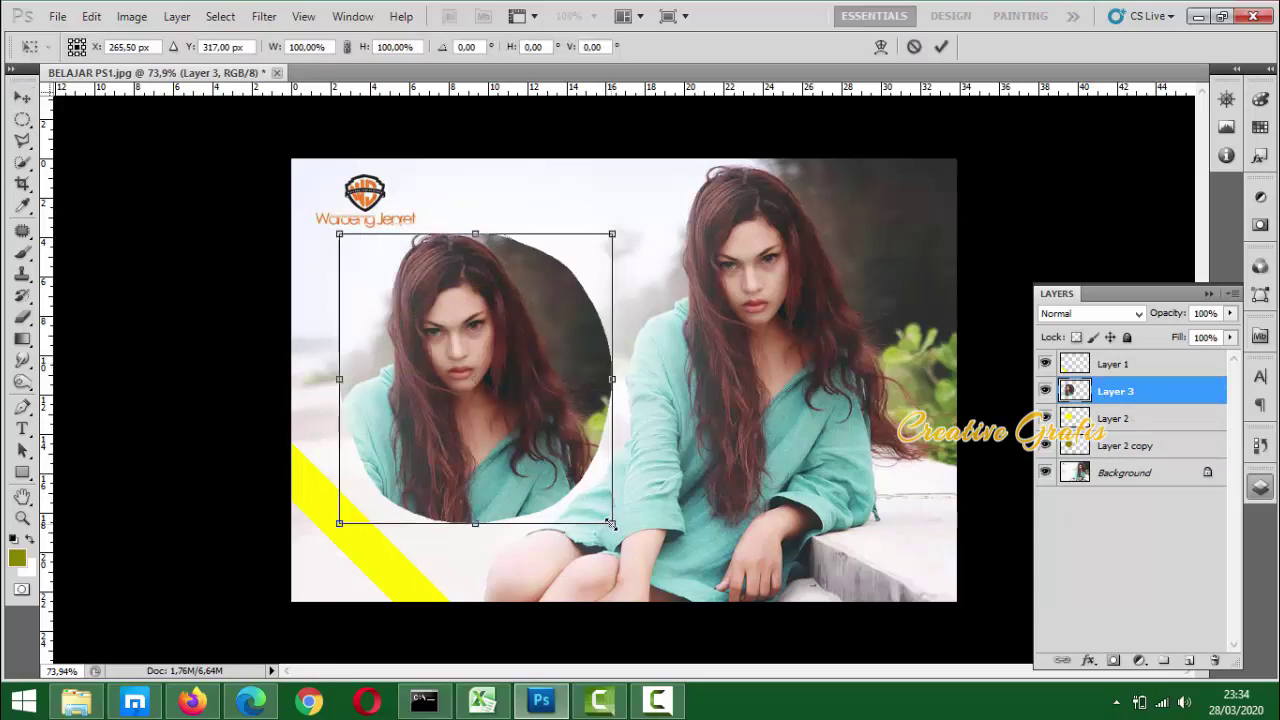
left_click_drag(604, 517, 587, 494)
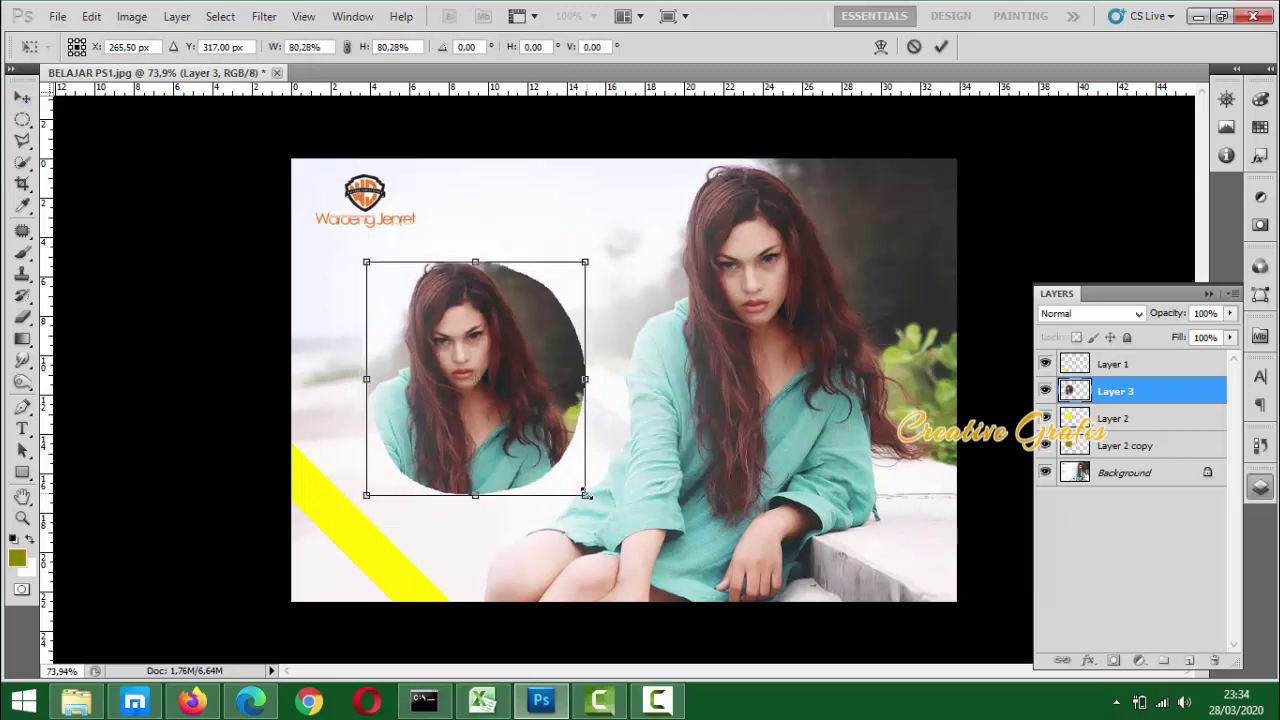
key("Return")
left_click_drag(492, 404, 506, 405)
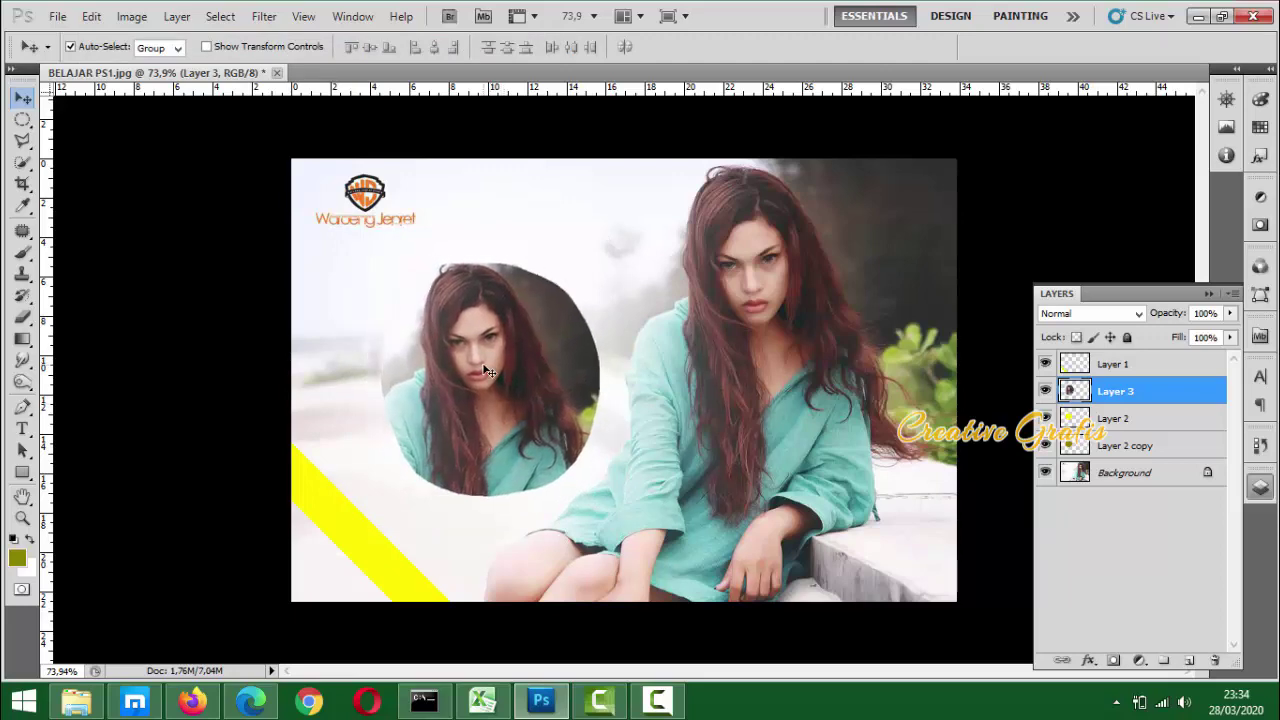
scroll(486, 372, "up", 3)
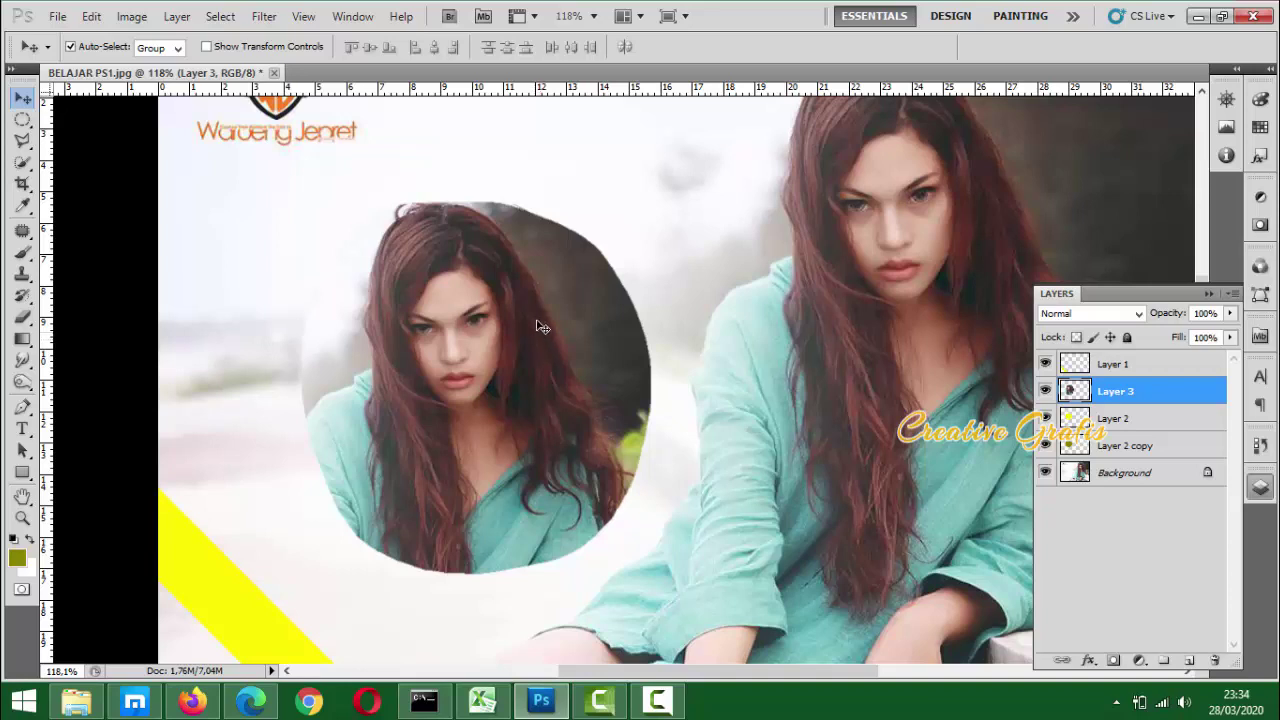
left_click(1230, 313)
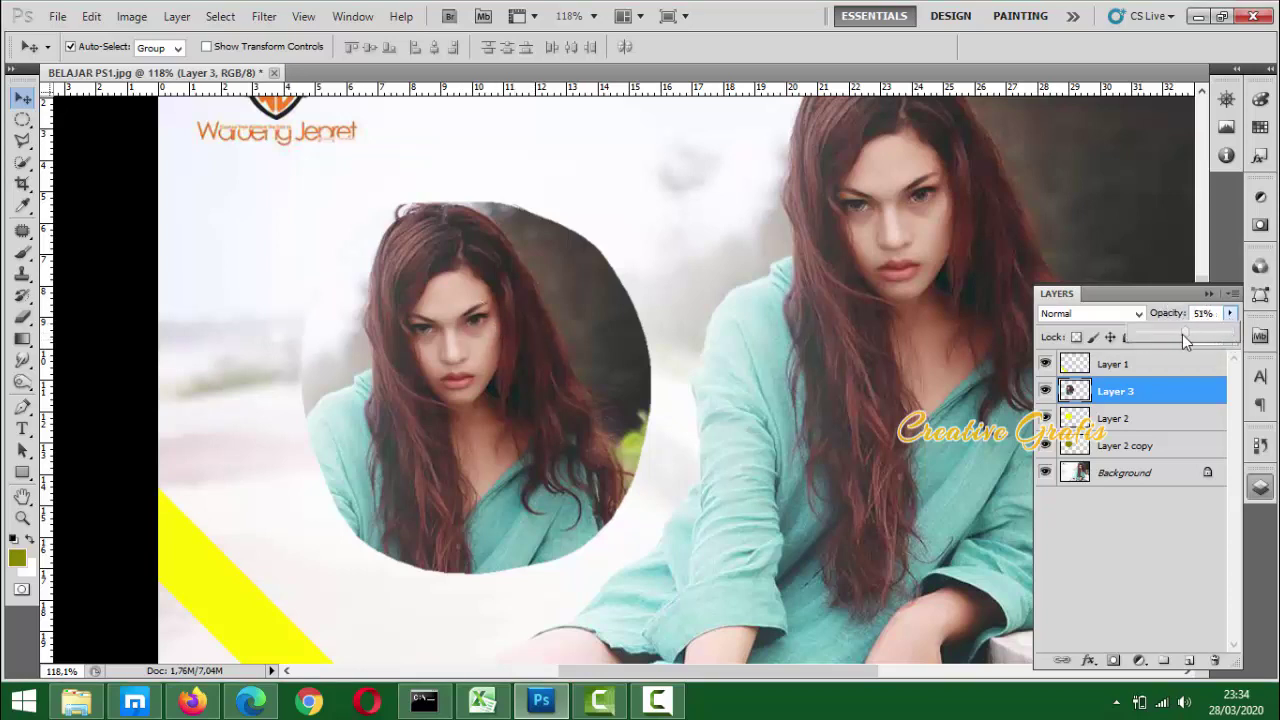
left_click_drag(1149, 339, 1235, 325)
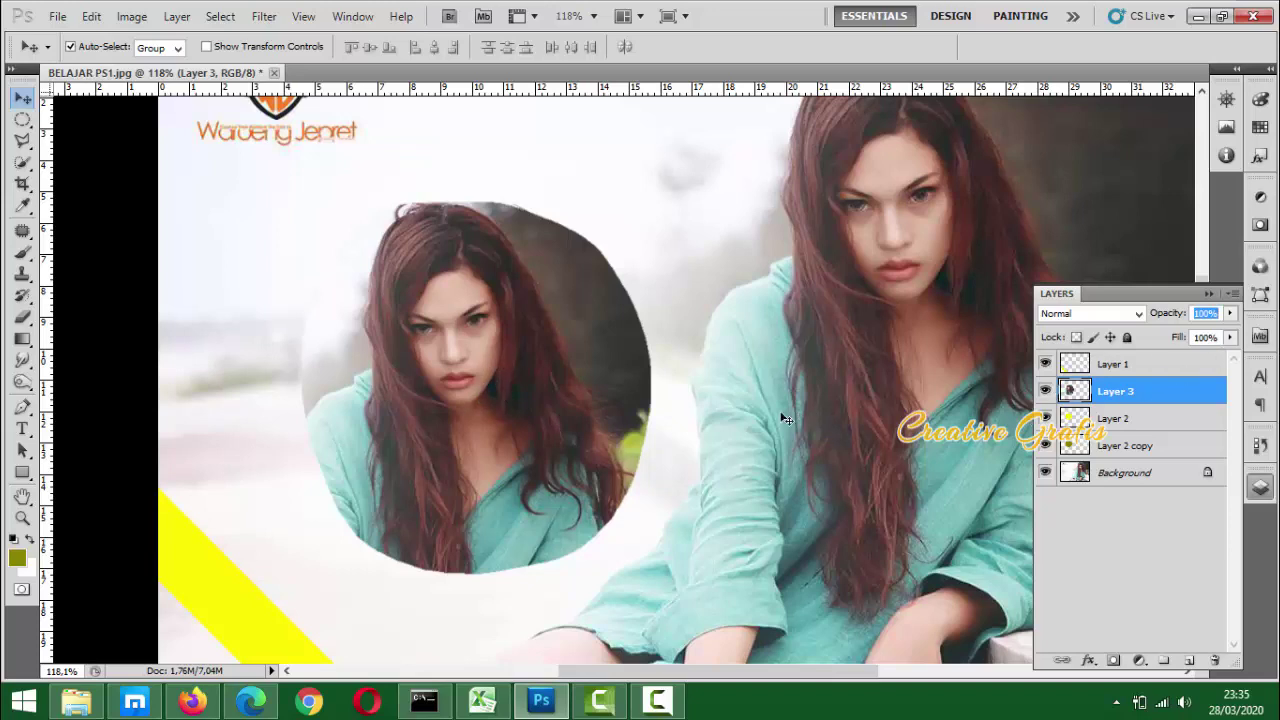
type("456")
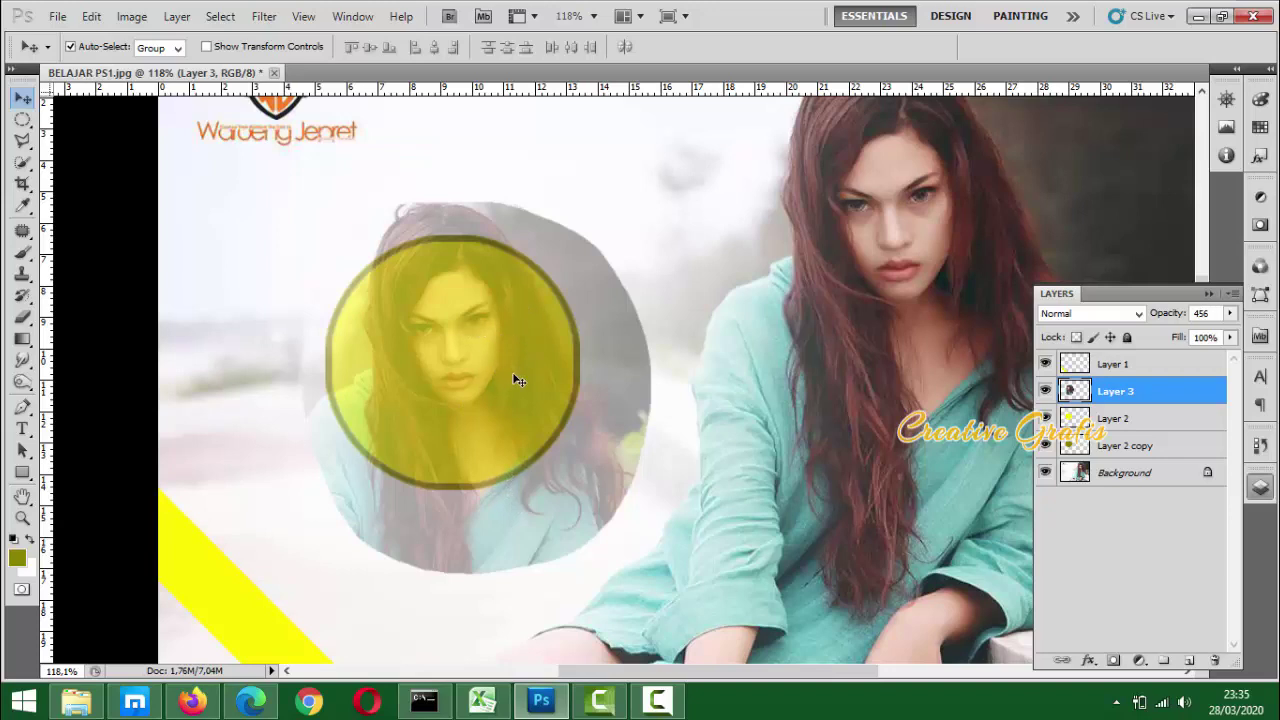
key("Return")
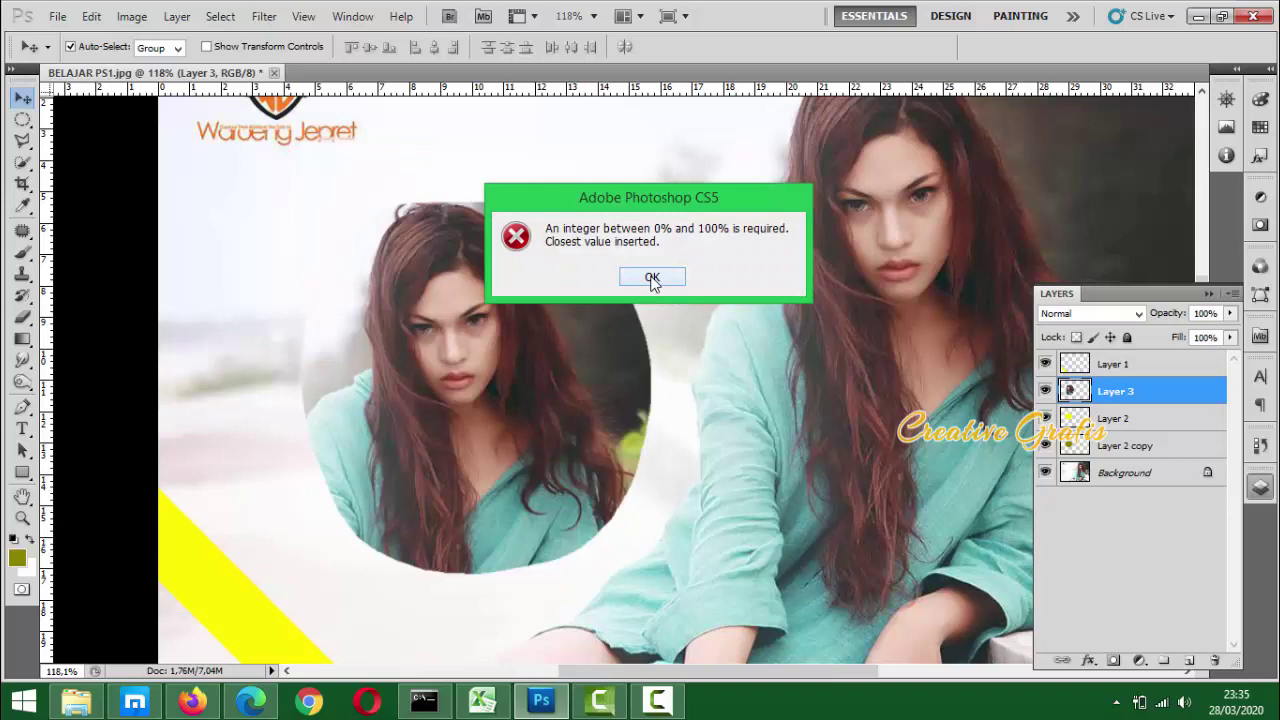
left_click(652, 279)
key("ctrl+t")
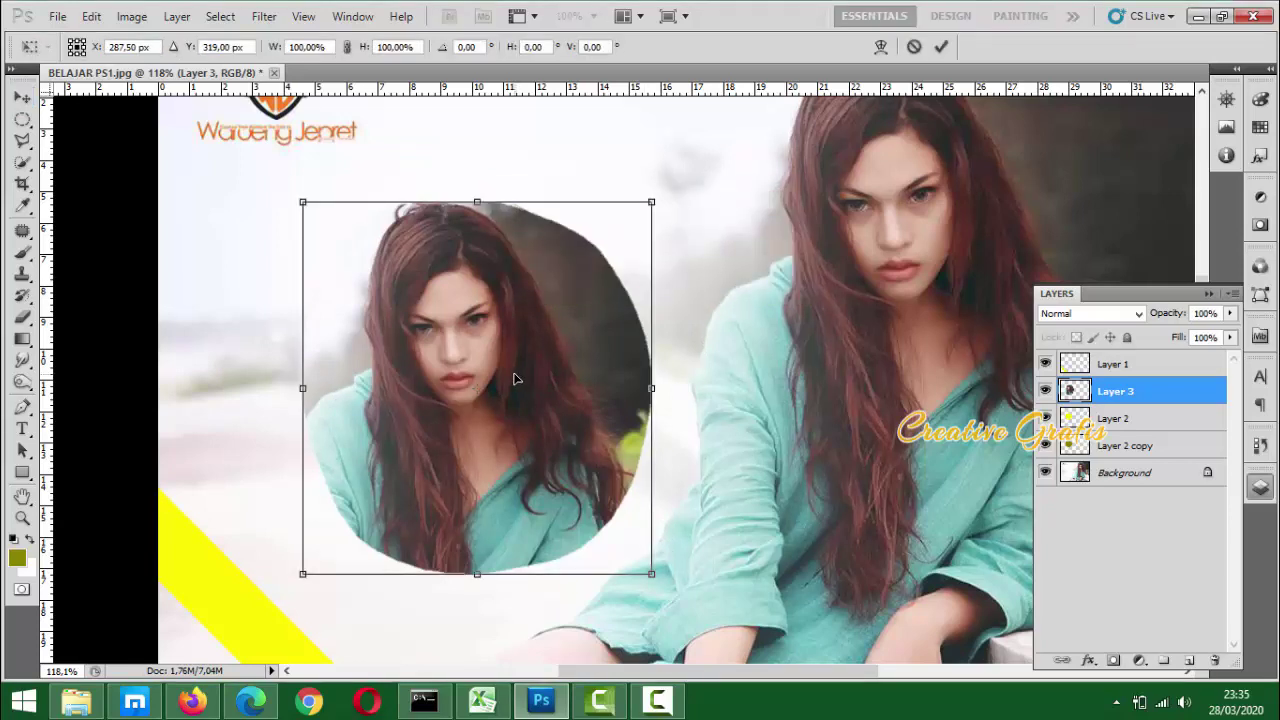
key("Return")
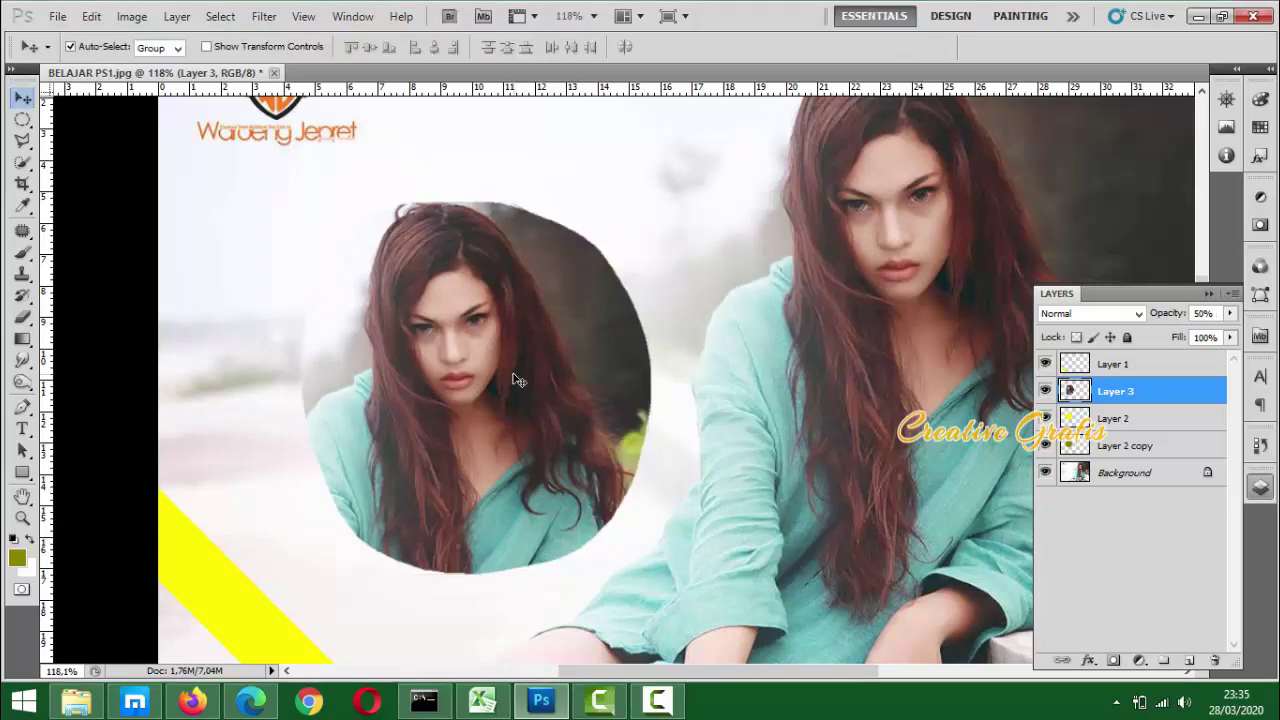
Set Layer 3's opacity to 56% and scale its portrait to about 79% so that it just covers the yellow circle
key("6")
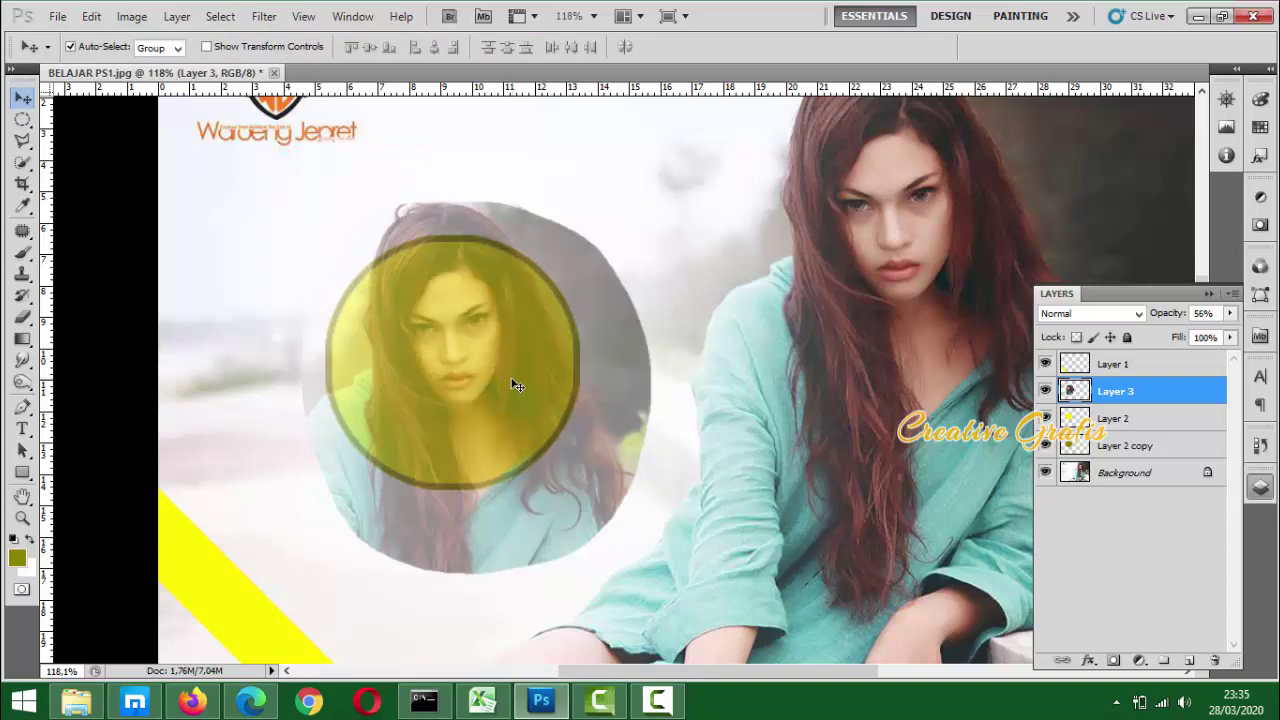
key("ctrl+t")
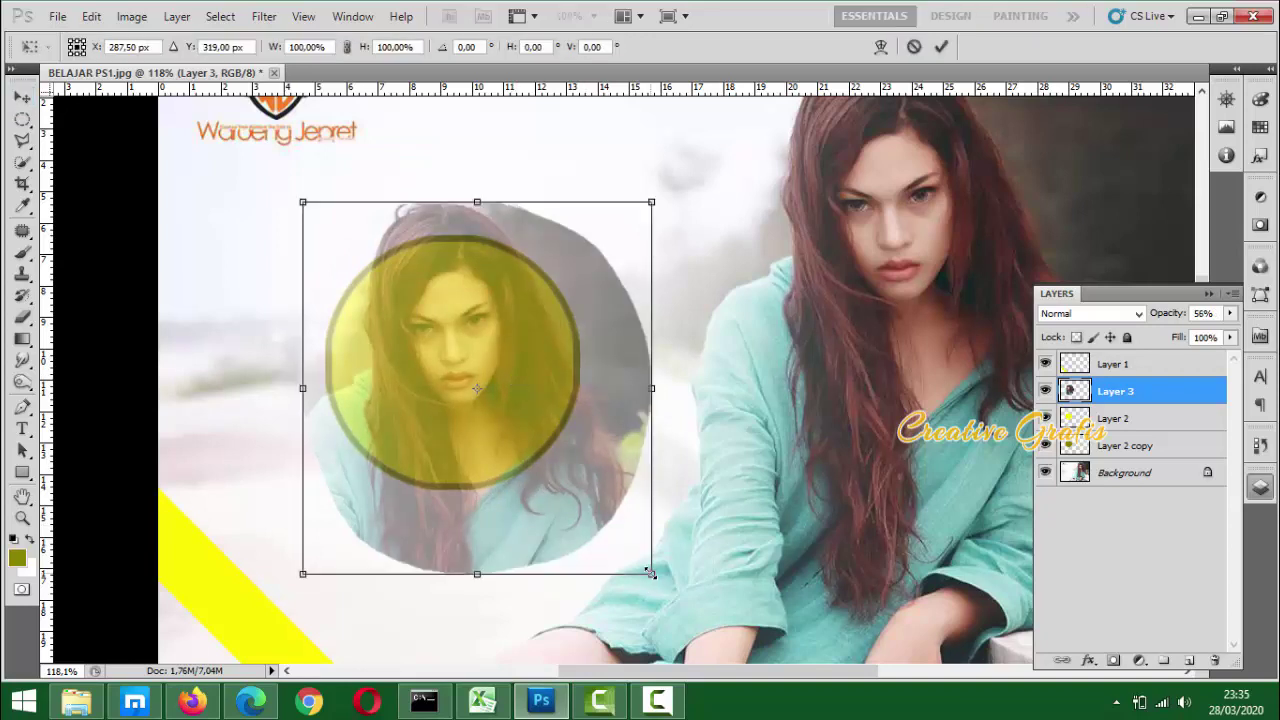
left_click_drag(648, 572, 547, 507)
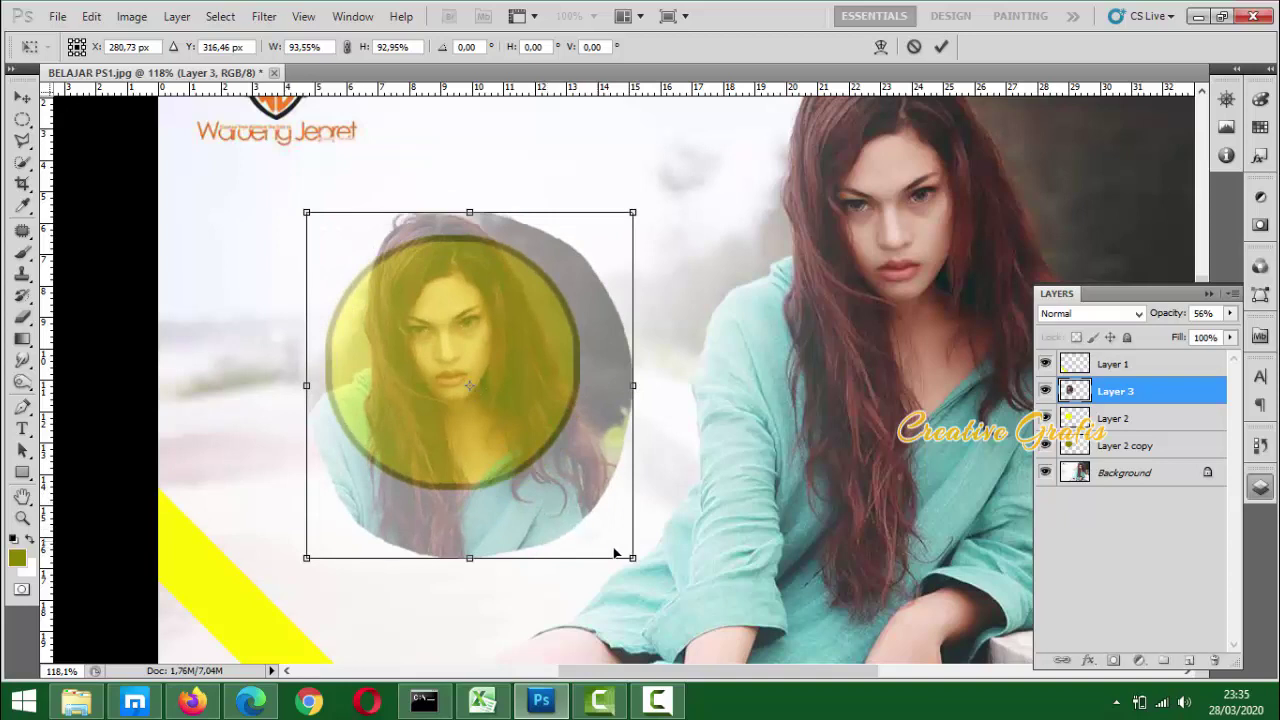
left_click_drag(631, 559, 571, 503)
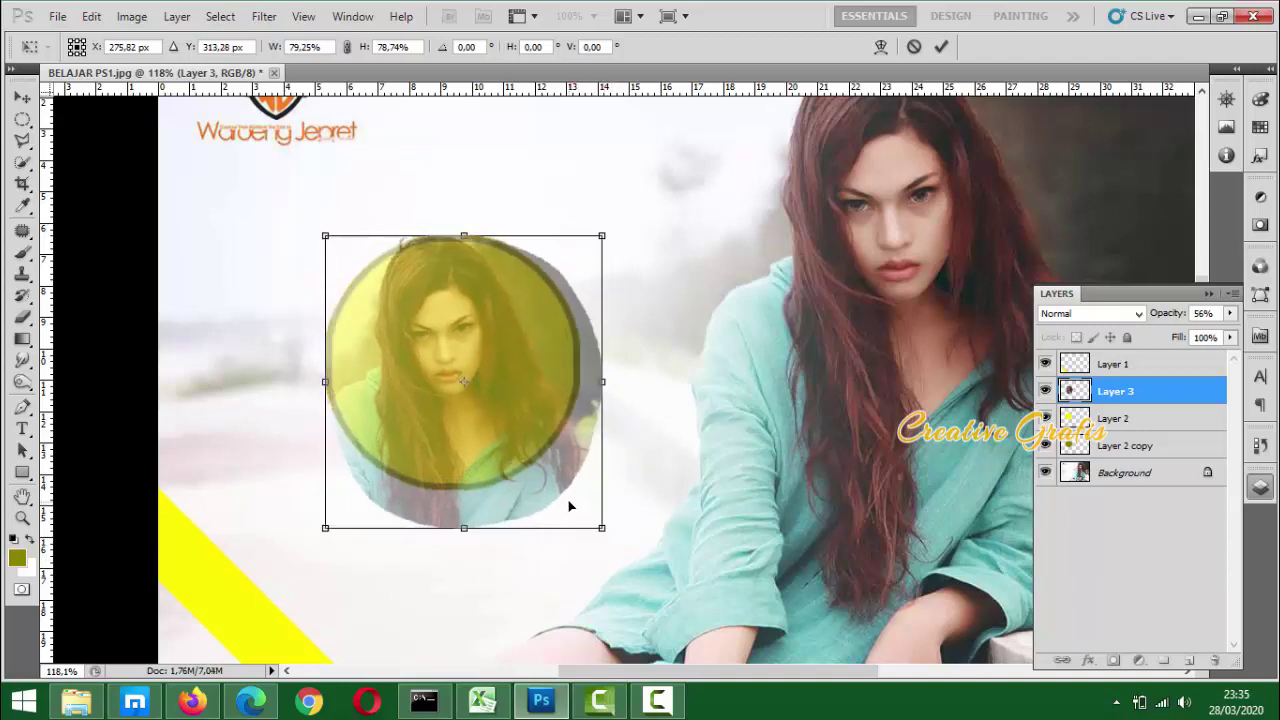
key("Return")
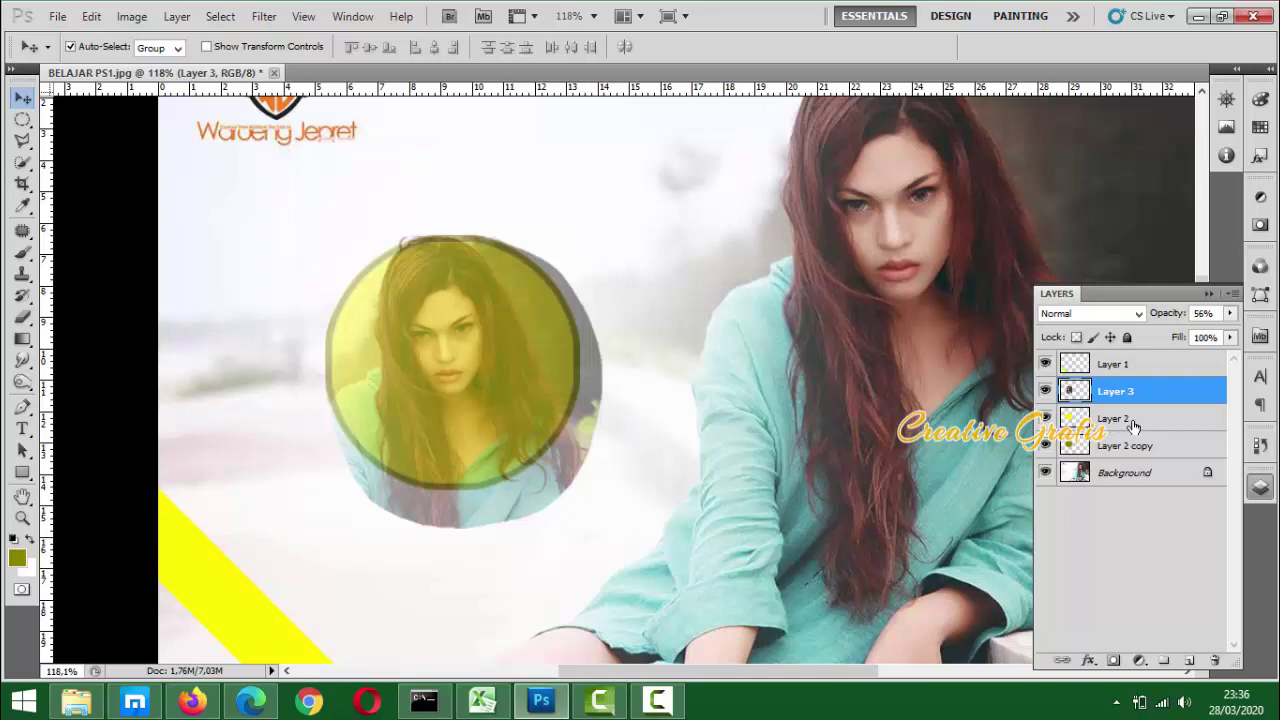
Copy the portrait area inside Layer 2's circle to a new layer and check it with Layer 3 temporarily hidden
left_click(1073, 420, "ctrl")
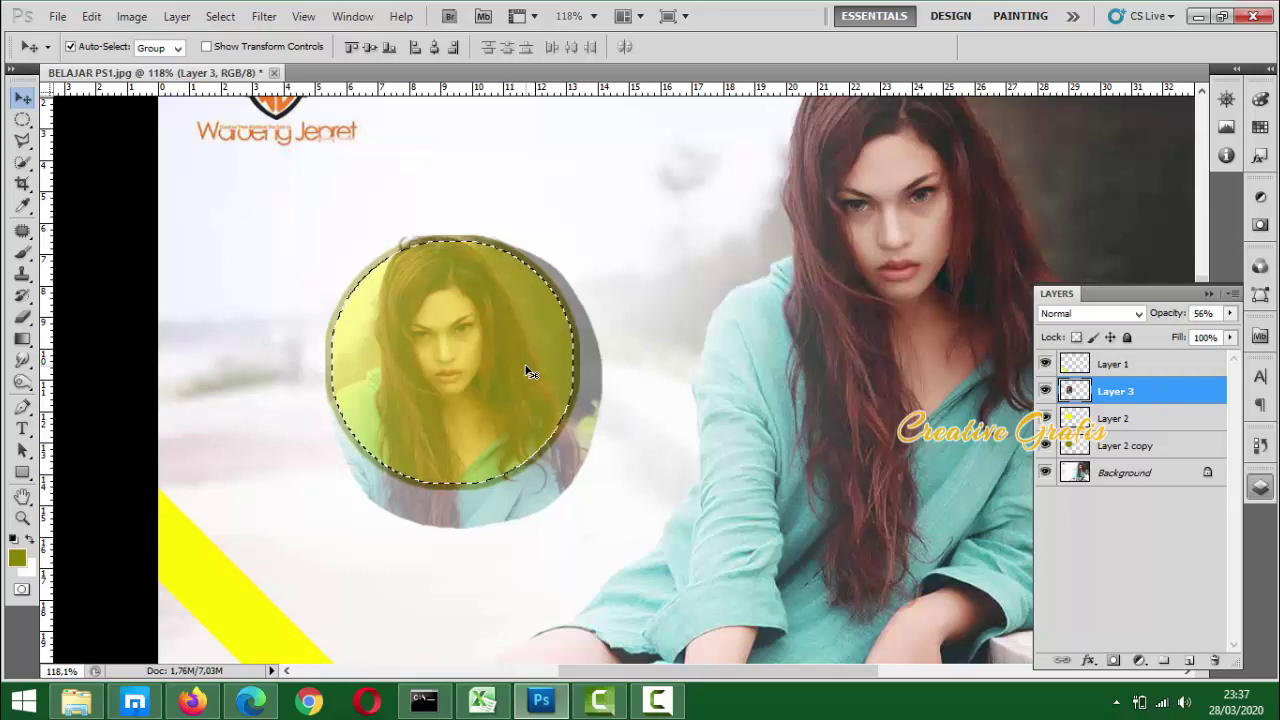
key("ctrl+j")
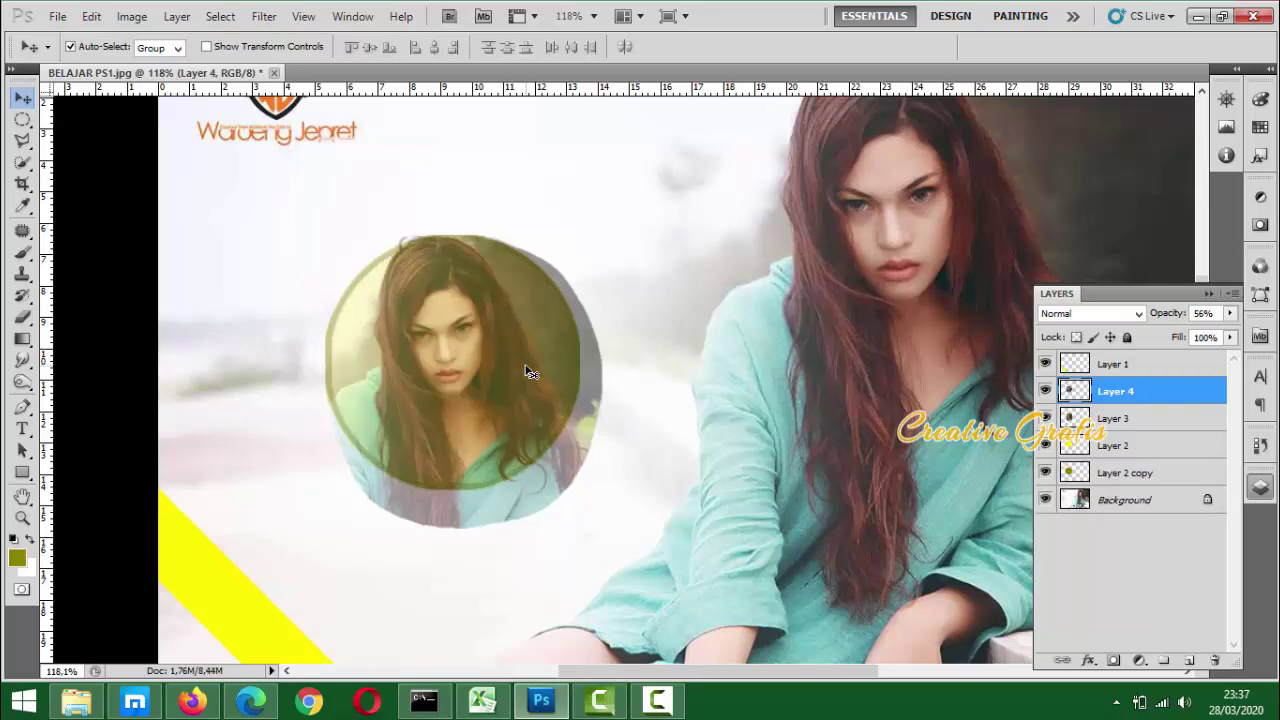
left_click(1045, 419)
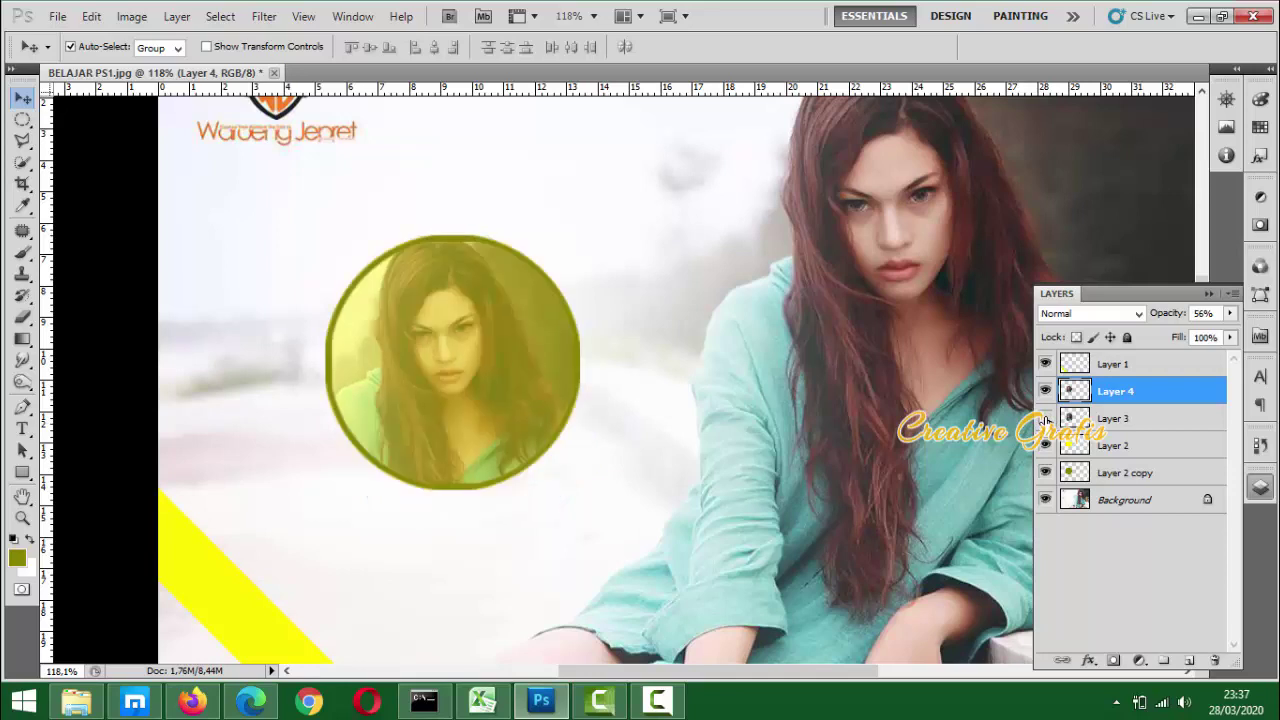
left_click(1045, 419)
Try deleting the original portrait layer, Layer 3, and undo the deletion
left_click(1148, 424)
key("Delete")
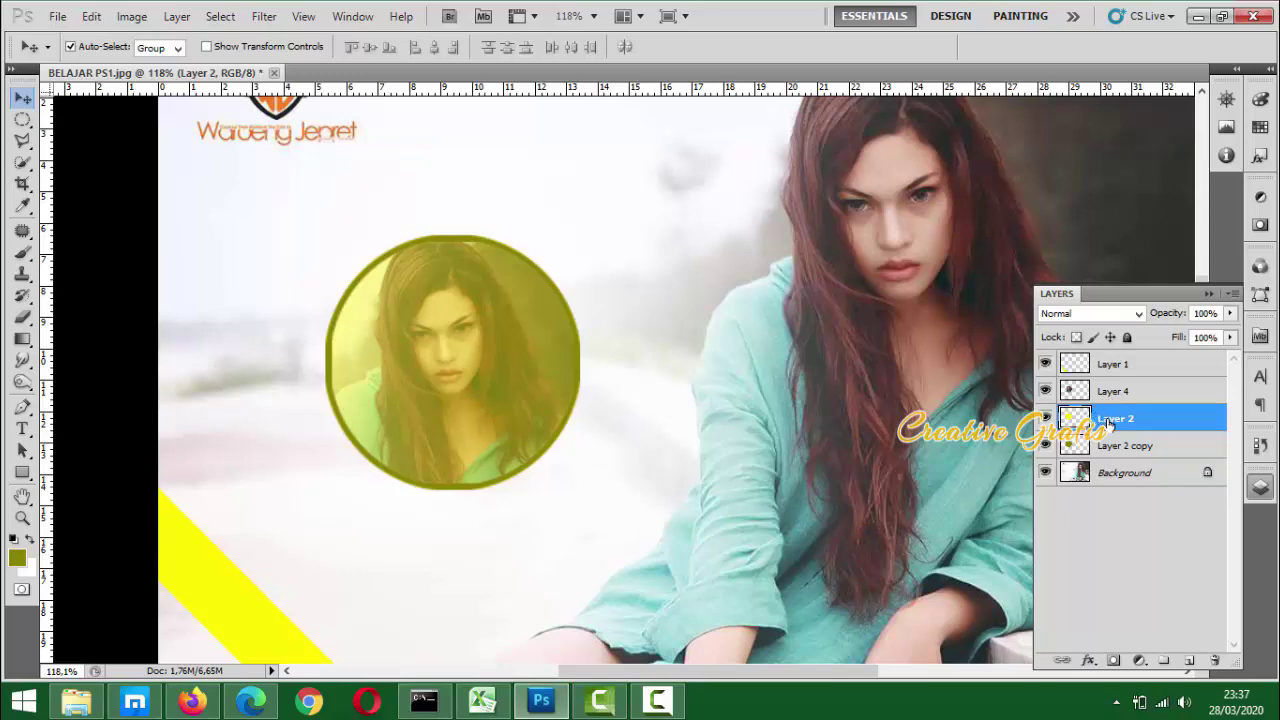
key("ctrl+z")
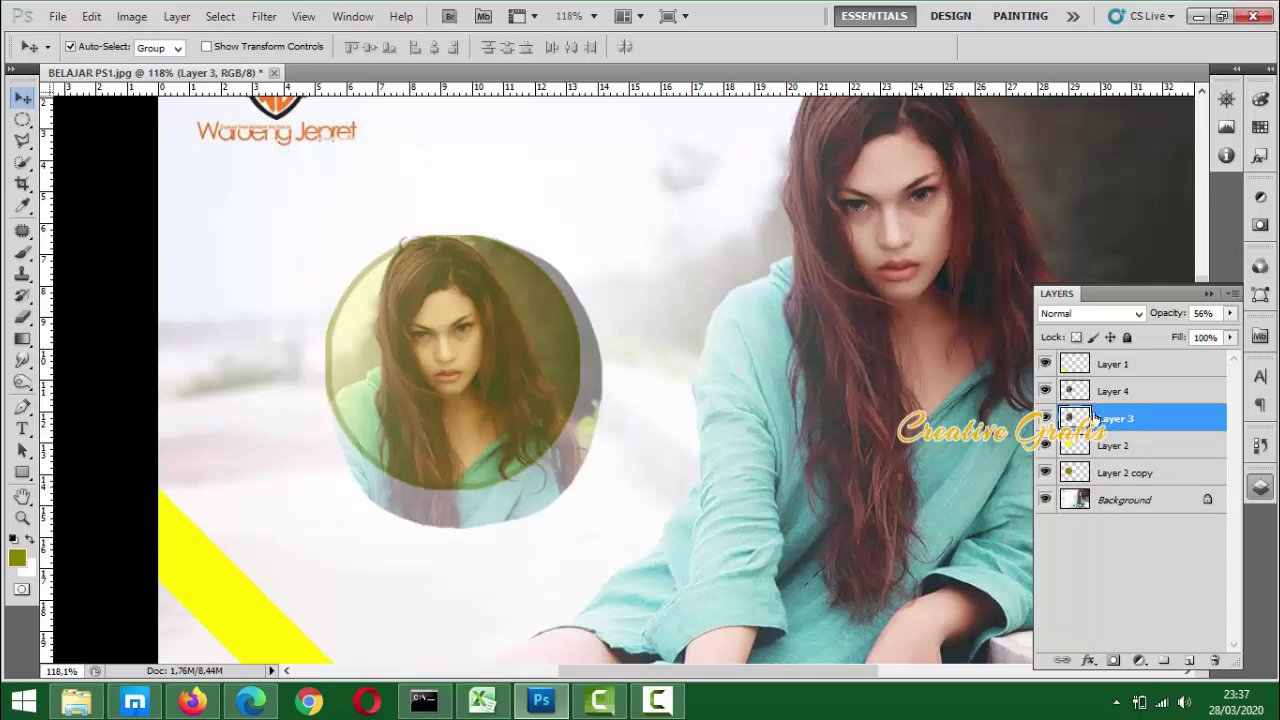
Hide Layer 4, load Layer 2's circle as a selection with Layer 3 active, and invert the selection
left_click(1045, 391)
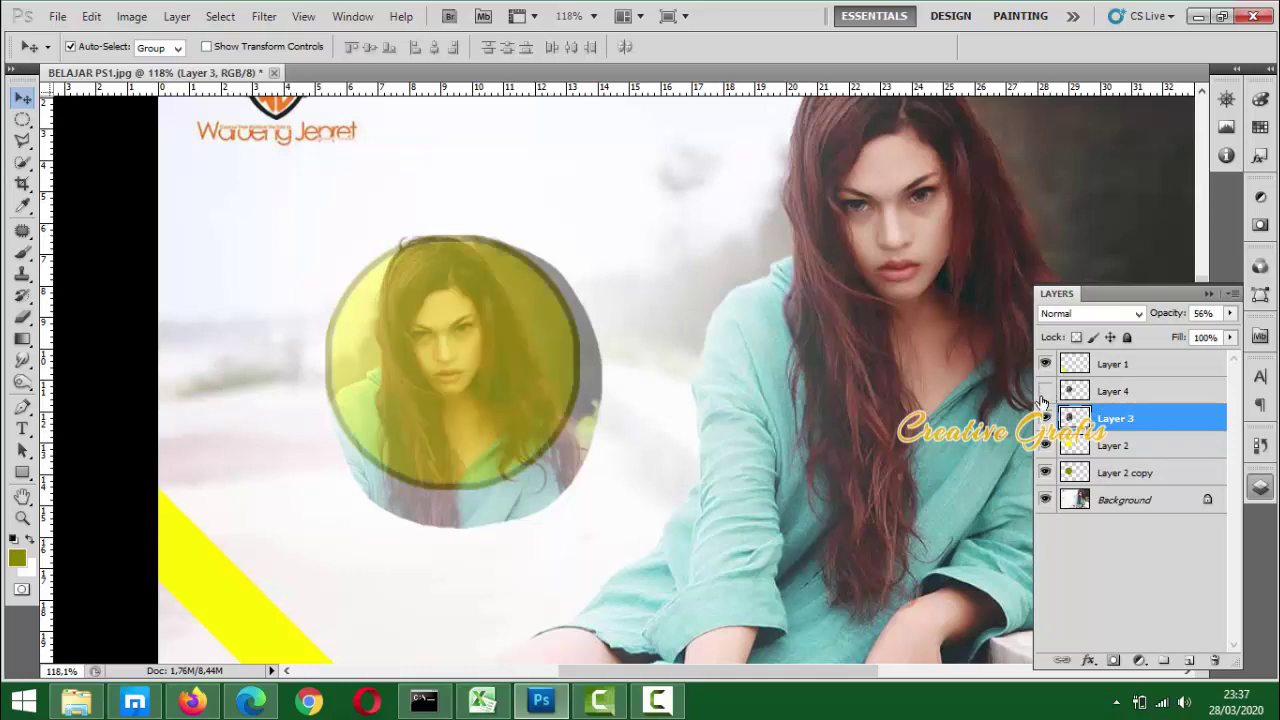
left_click(1072, 447, "ctrl")
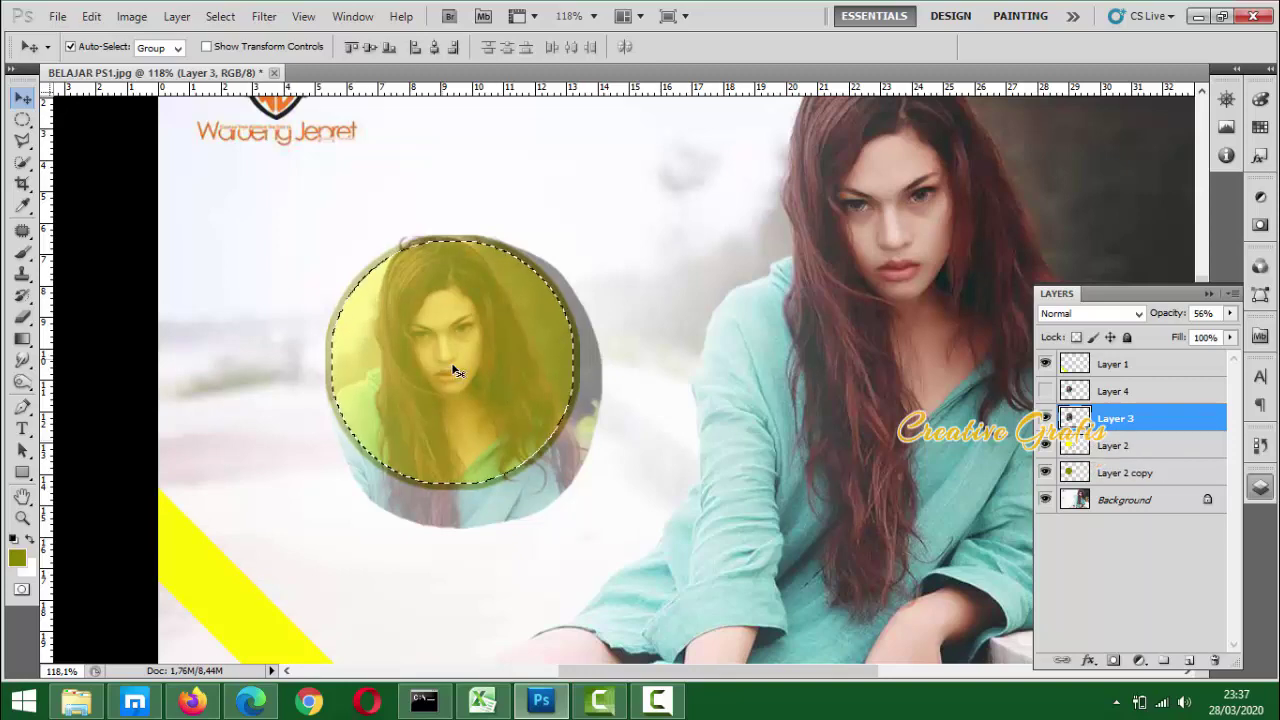
scroll(492, 390, "down", 2)
scroll(492, 390, "down", 1)
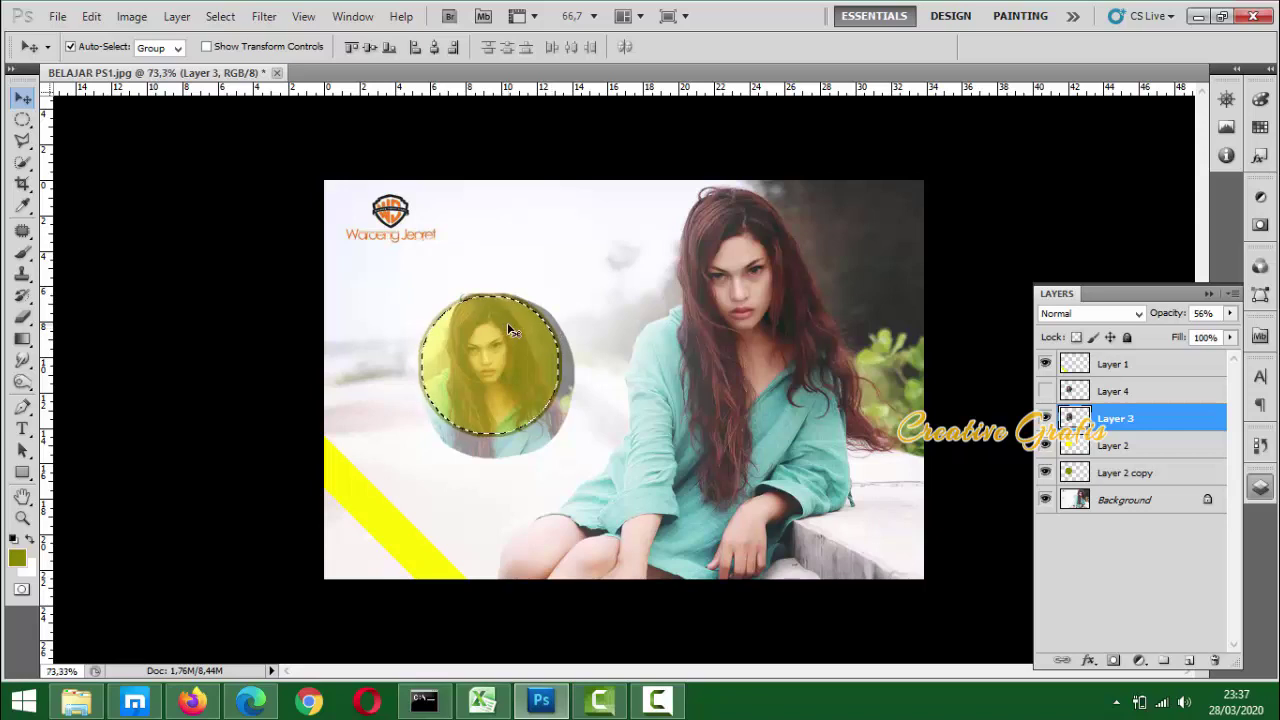
scroll(507, 322, "up", 2)
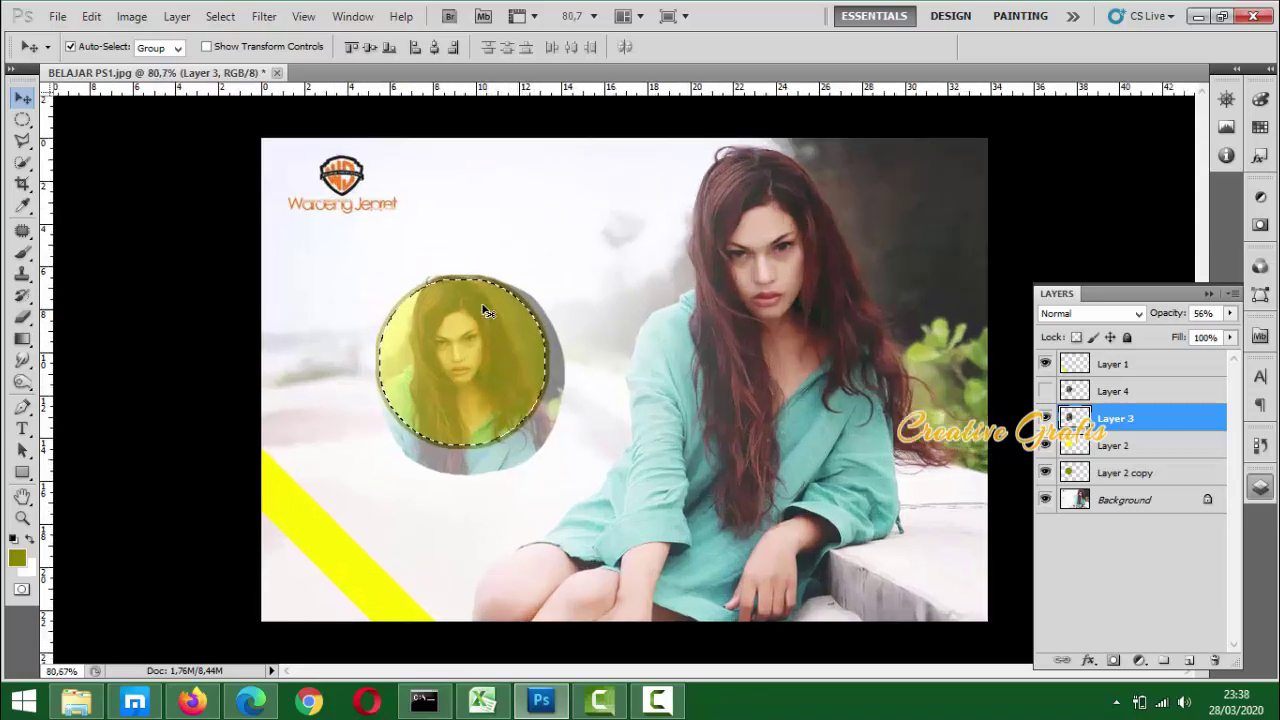
scroll(482, 310, "down", 1)
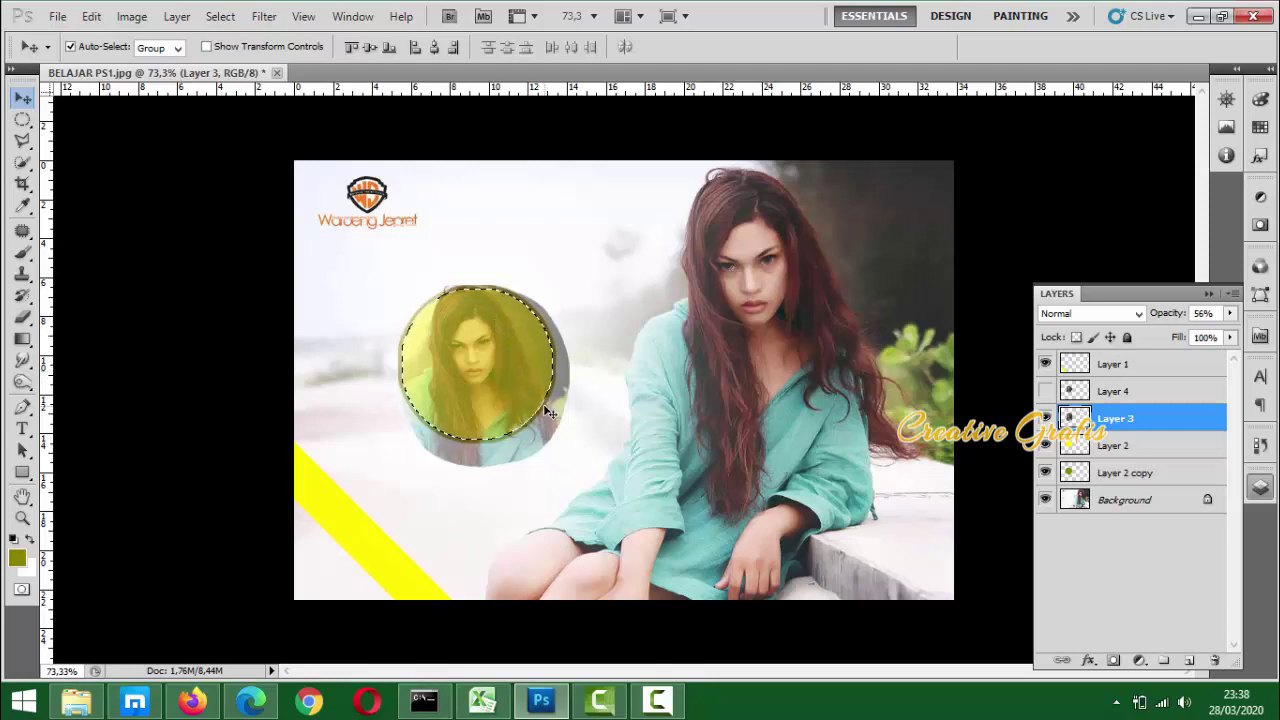
key("ctrl+shift+i")
Delete the part of Layer 3's portrait outside the circle, deselect, and remove the hidden Layer 4
left_click(1045, 478)
left_click(1045, 500)
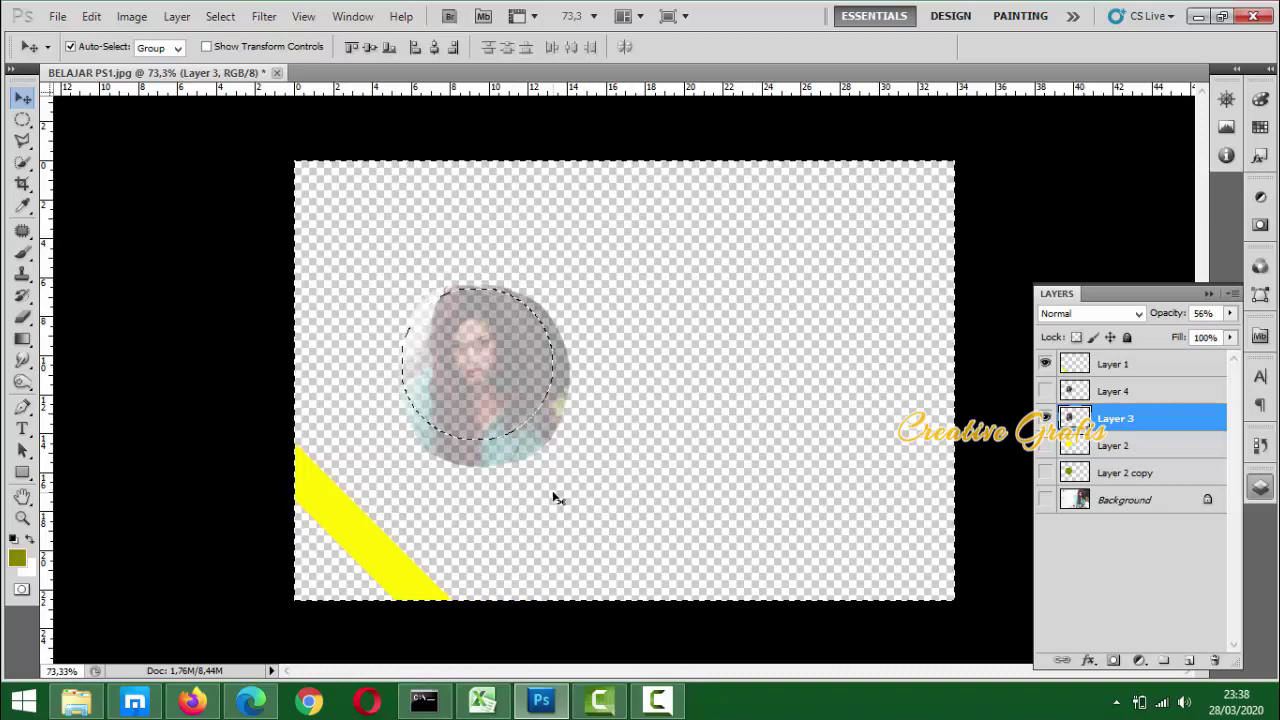
left_click(1045, 472)
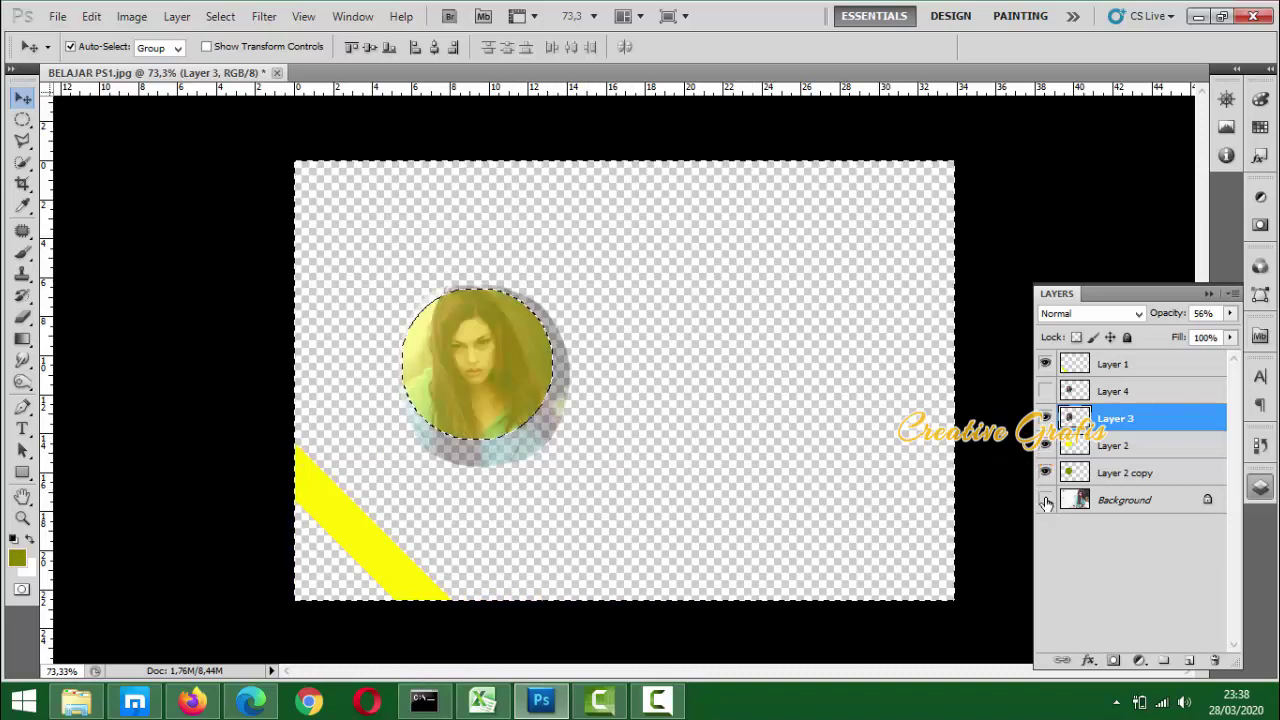
left_click(1045, 499)
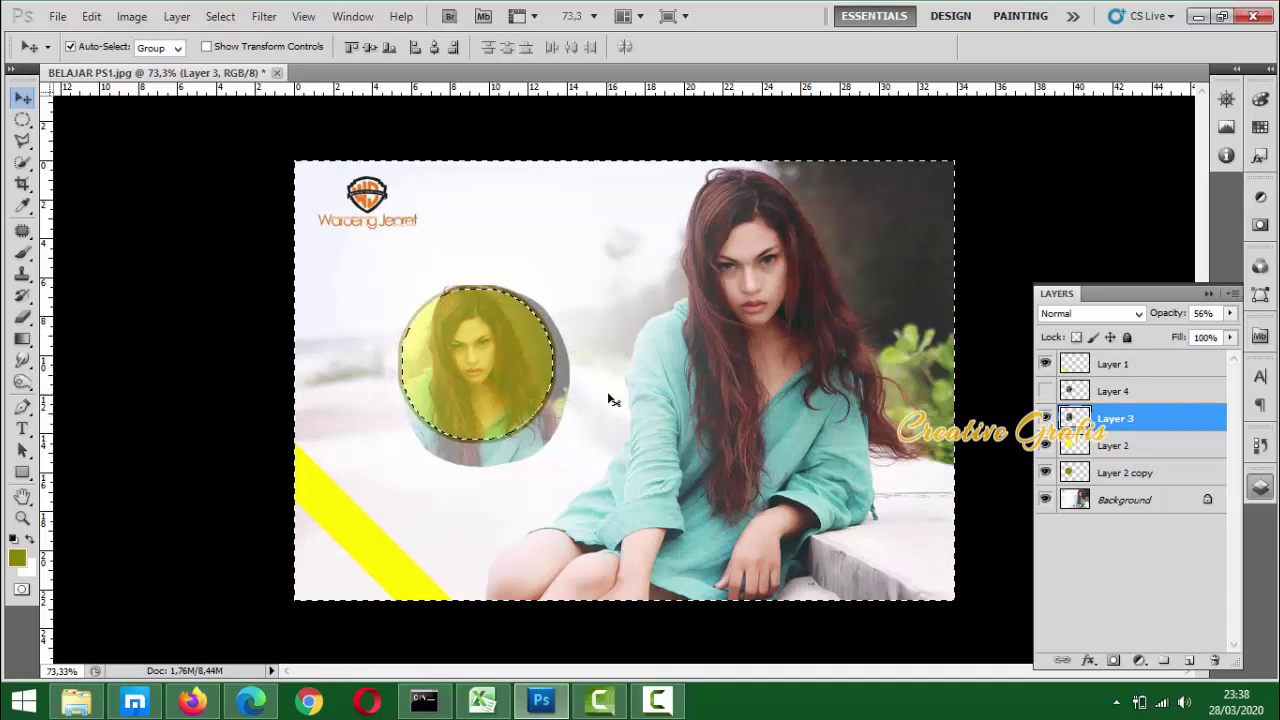
key("Delete")
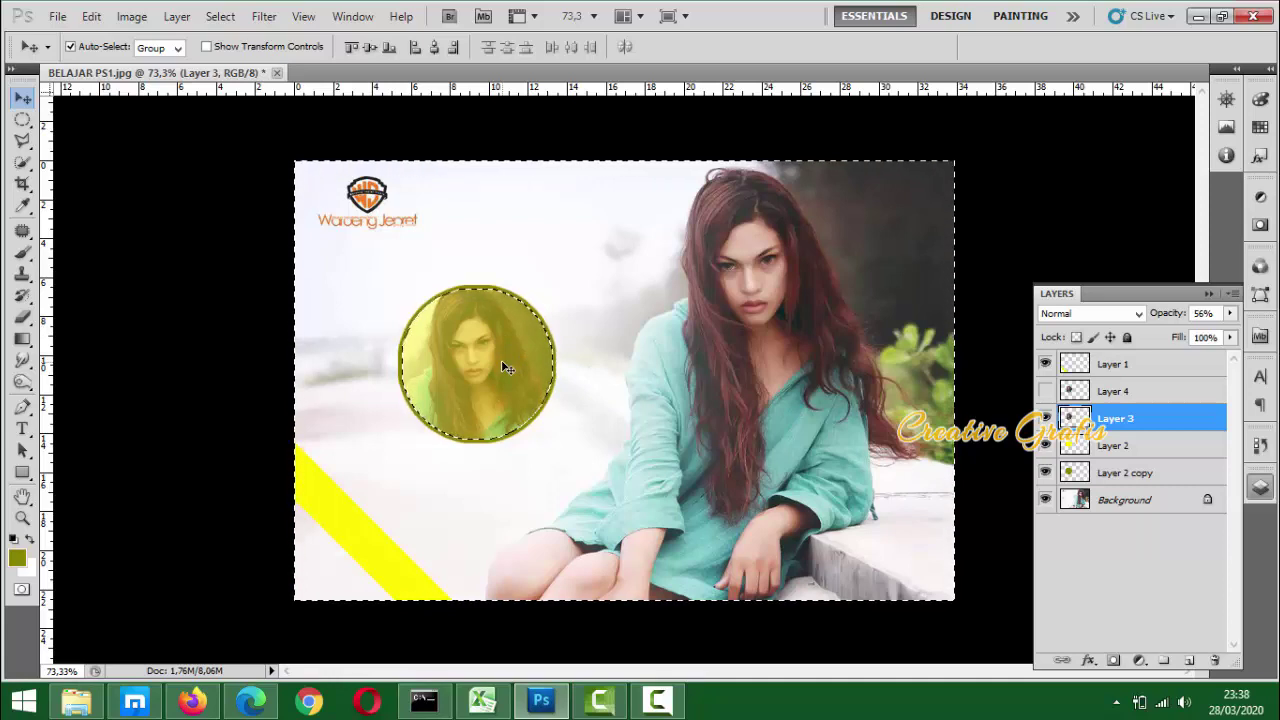
key("ctrl+d")
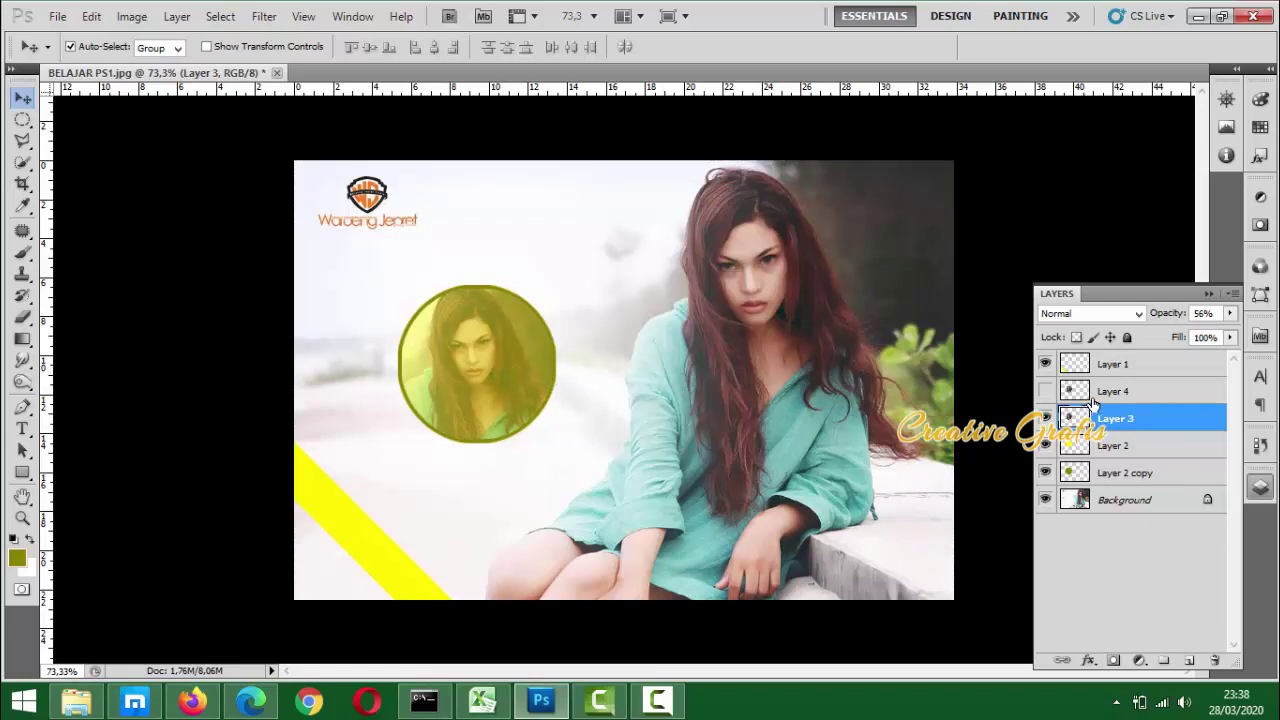
left_click(1148, 394)
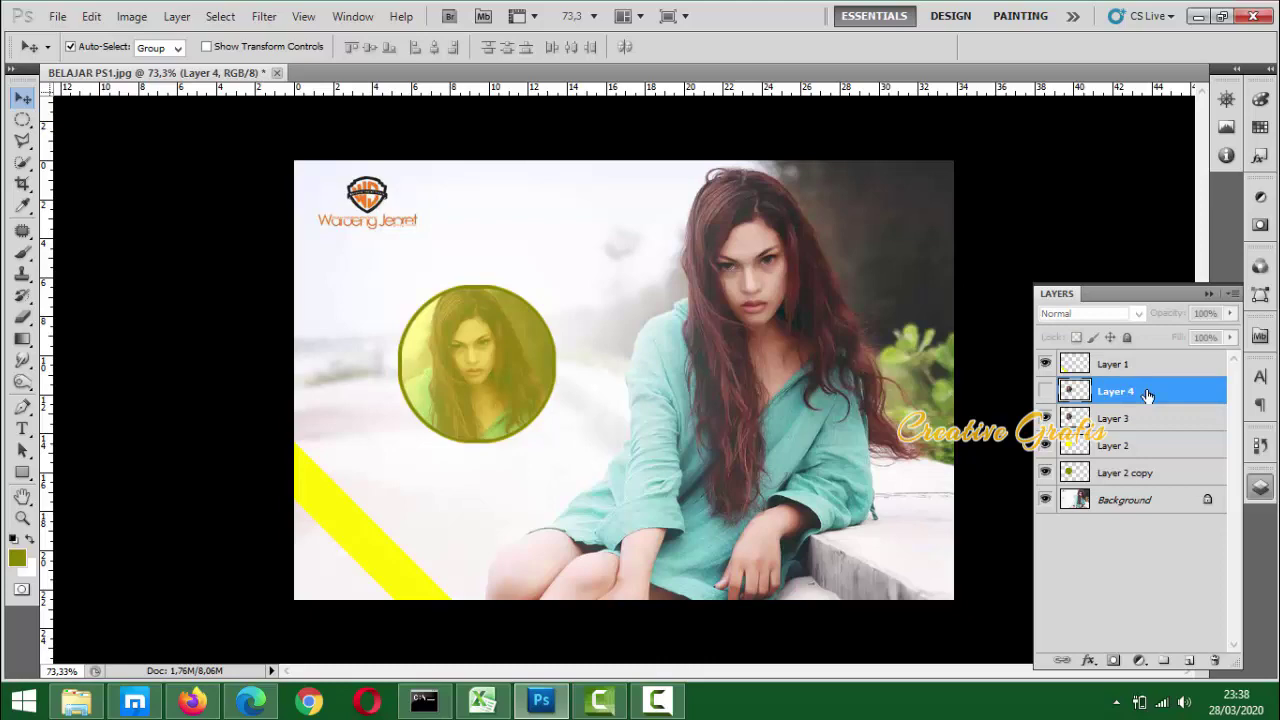
key("Delete")
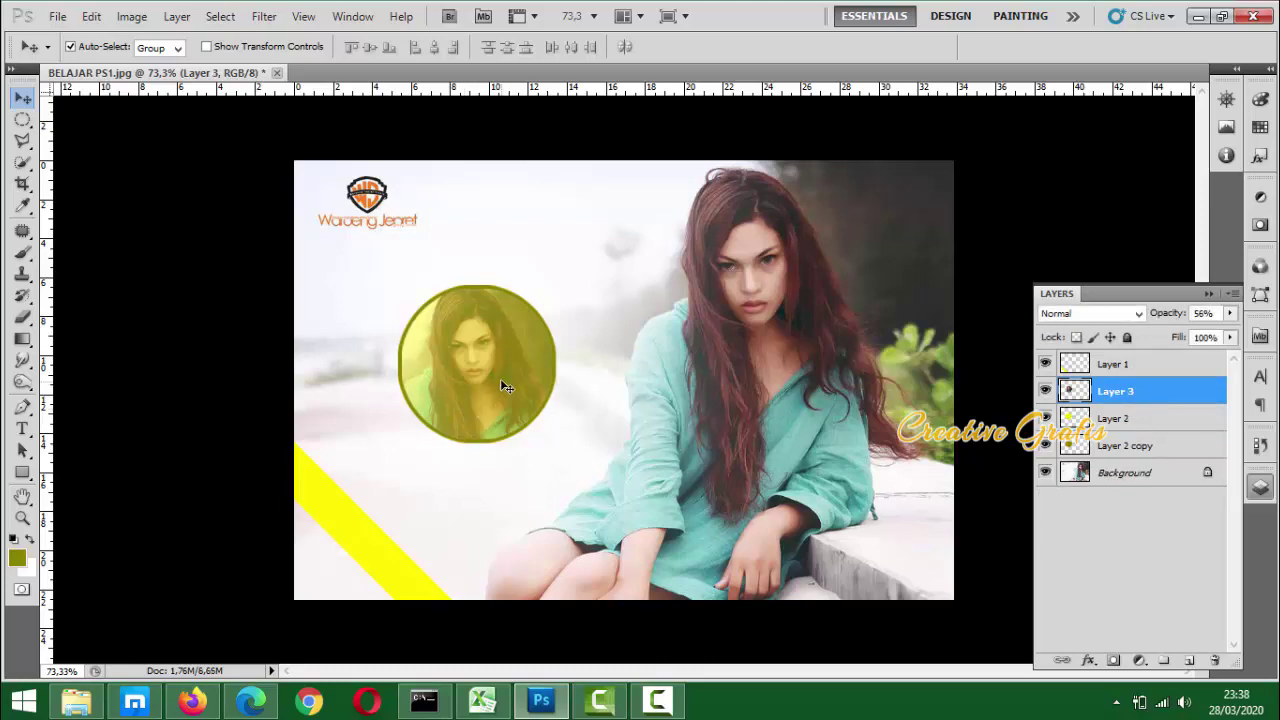
Try lowering Layer 3's opacity to 40%
scroll(445, 350, "up", 3)
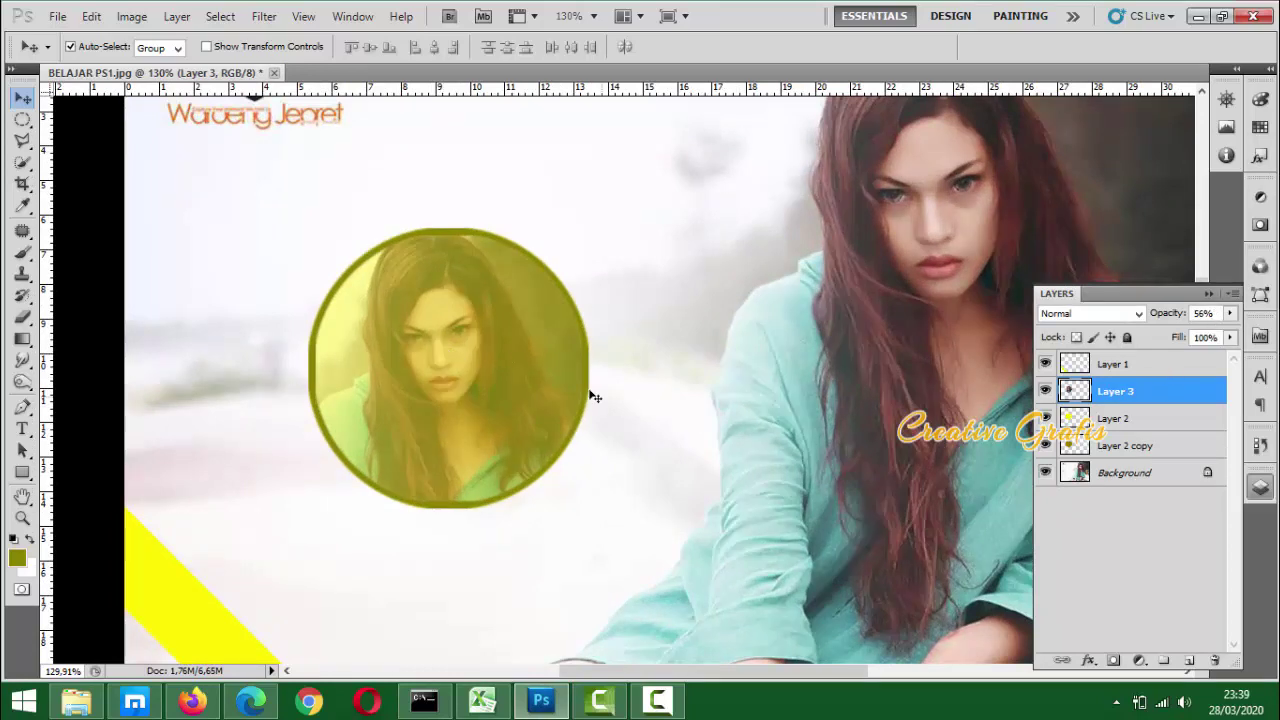
left_click(1221, 316)
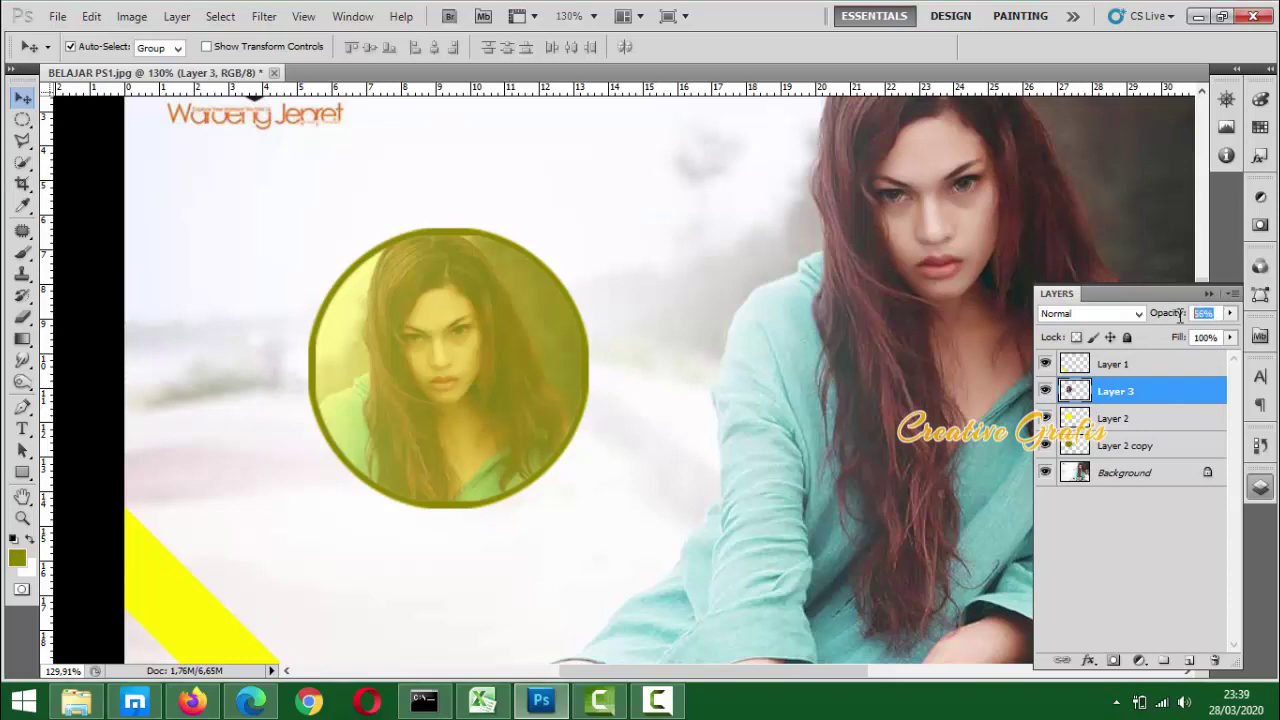
left_click(1230, 313)
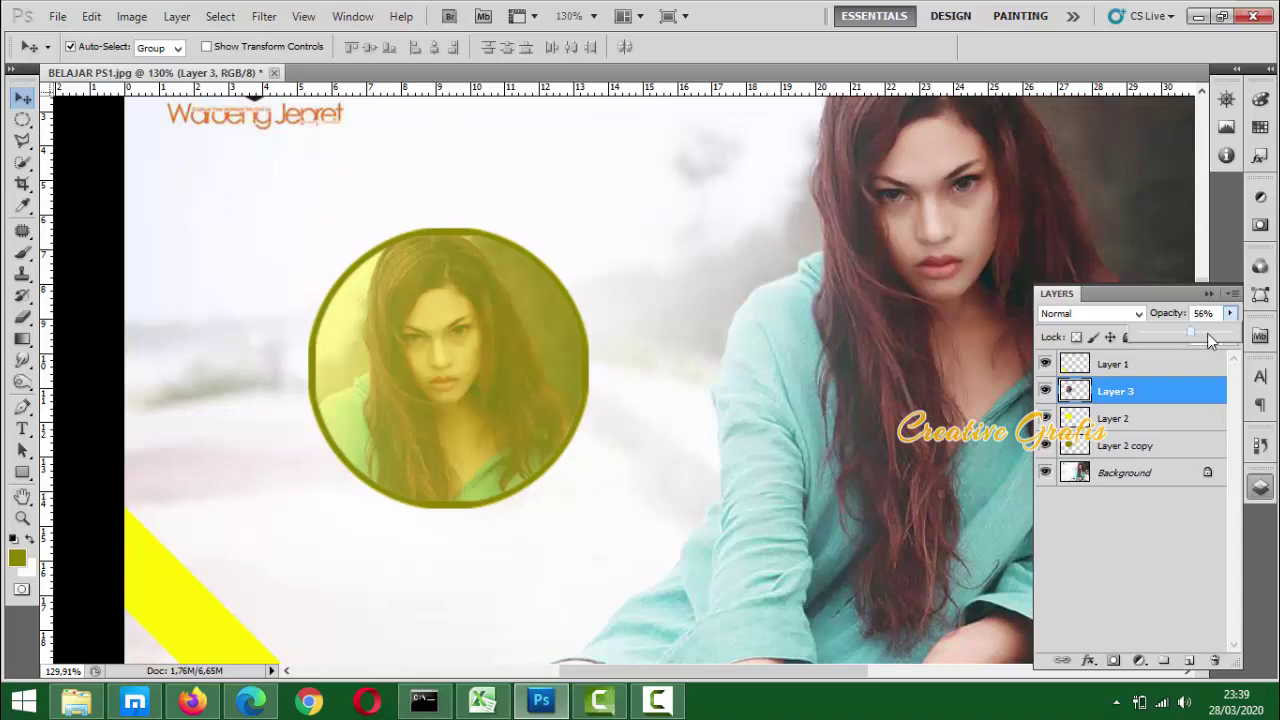
mouse_move(1192, 337)
left_mouse_down()
mouse_move(1245, 338)
mouse_move(1208, 345)
left_mouse_up()
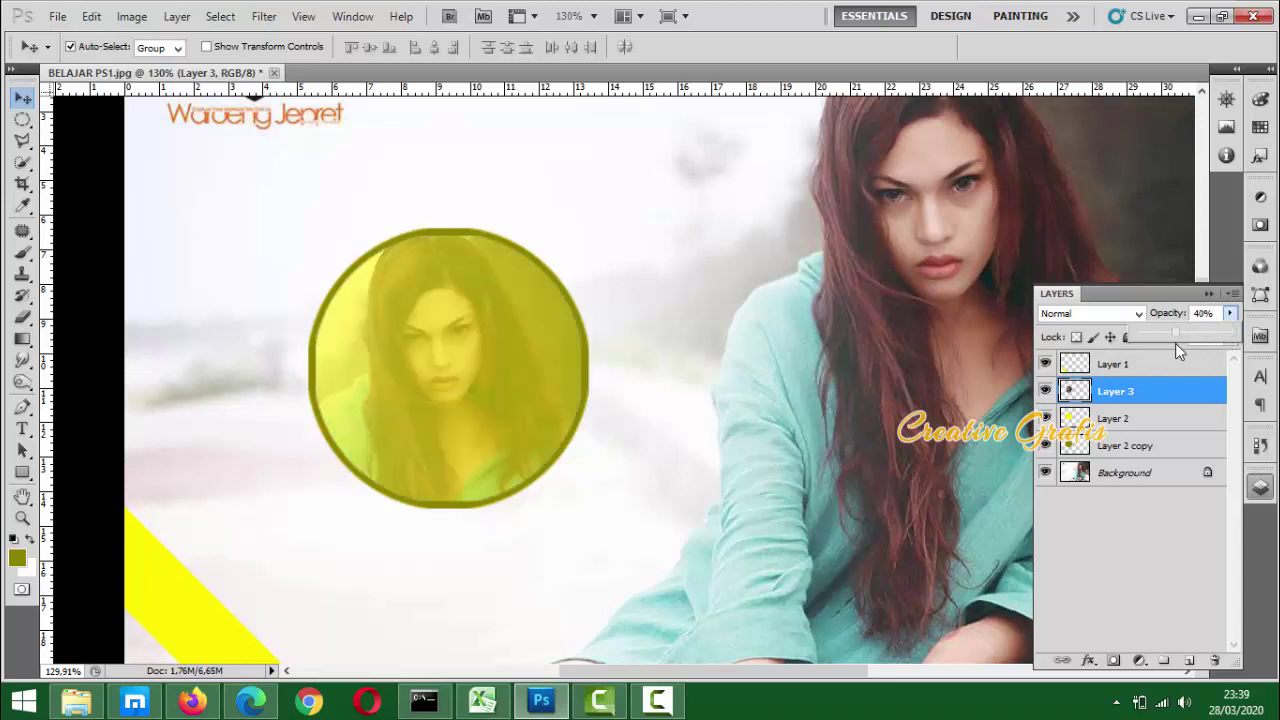
left_click(606, 414)
left_click(608, 413)
Set Layer 3's opacity to 100% and check how the portrait fits inside the circular frame
left_click(476, 386)
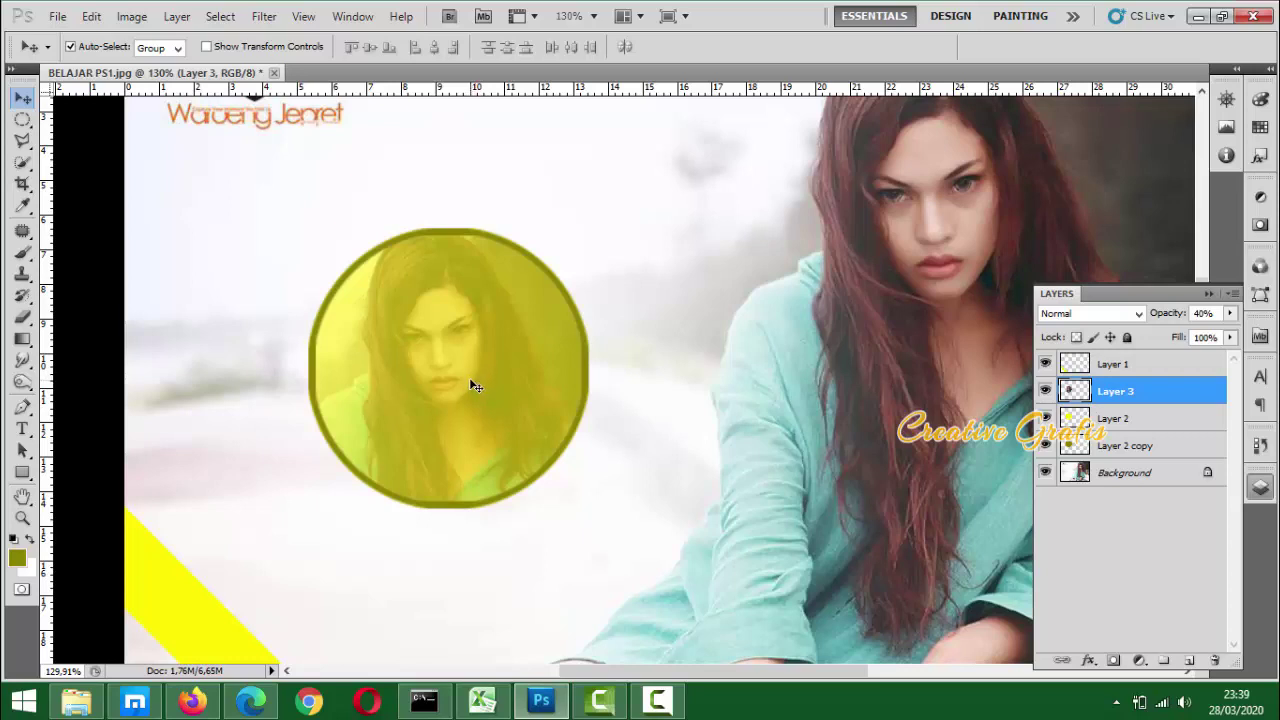
key("0")
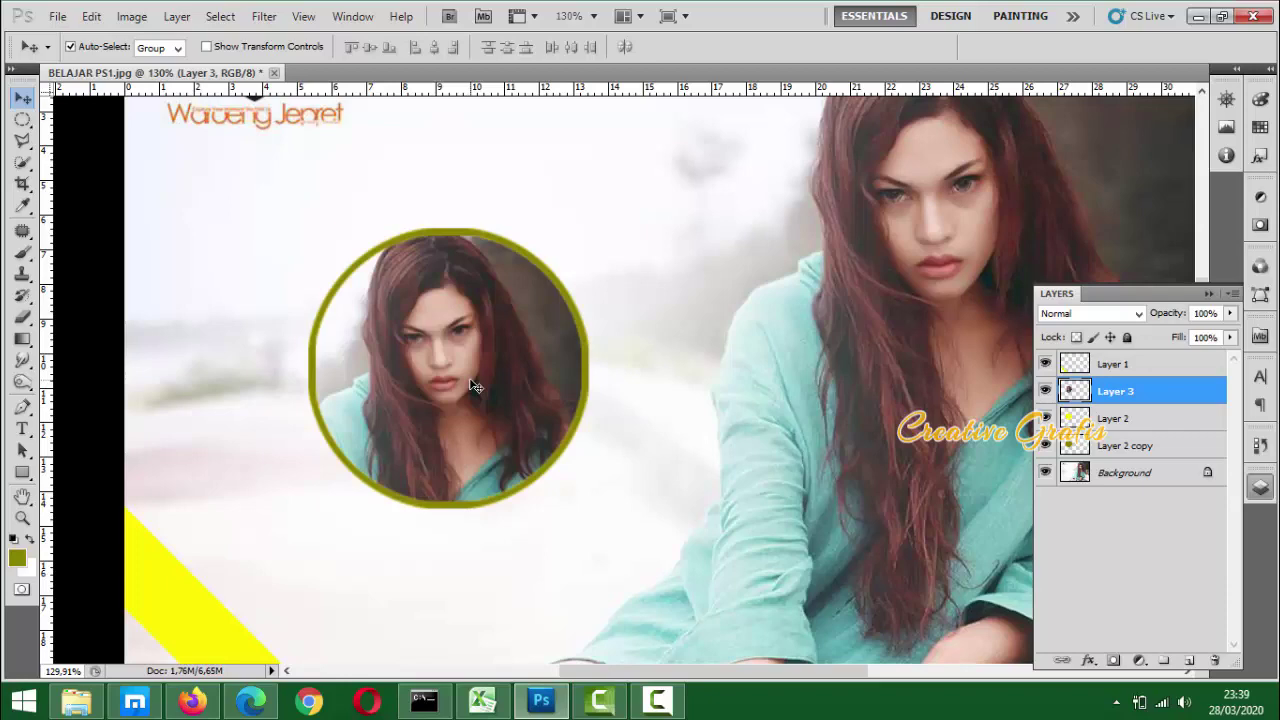
scroll(475, 387, "down", 4)
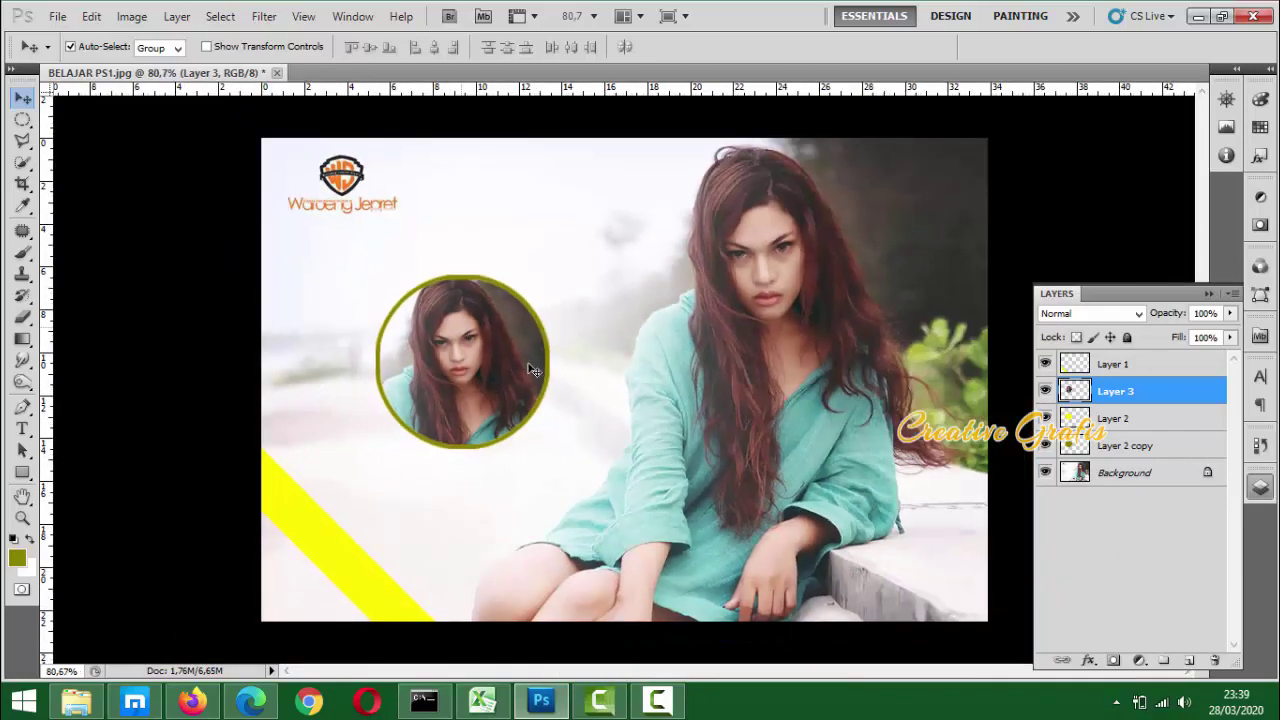
scroll(465, 360, "up", 4)
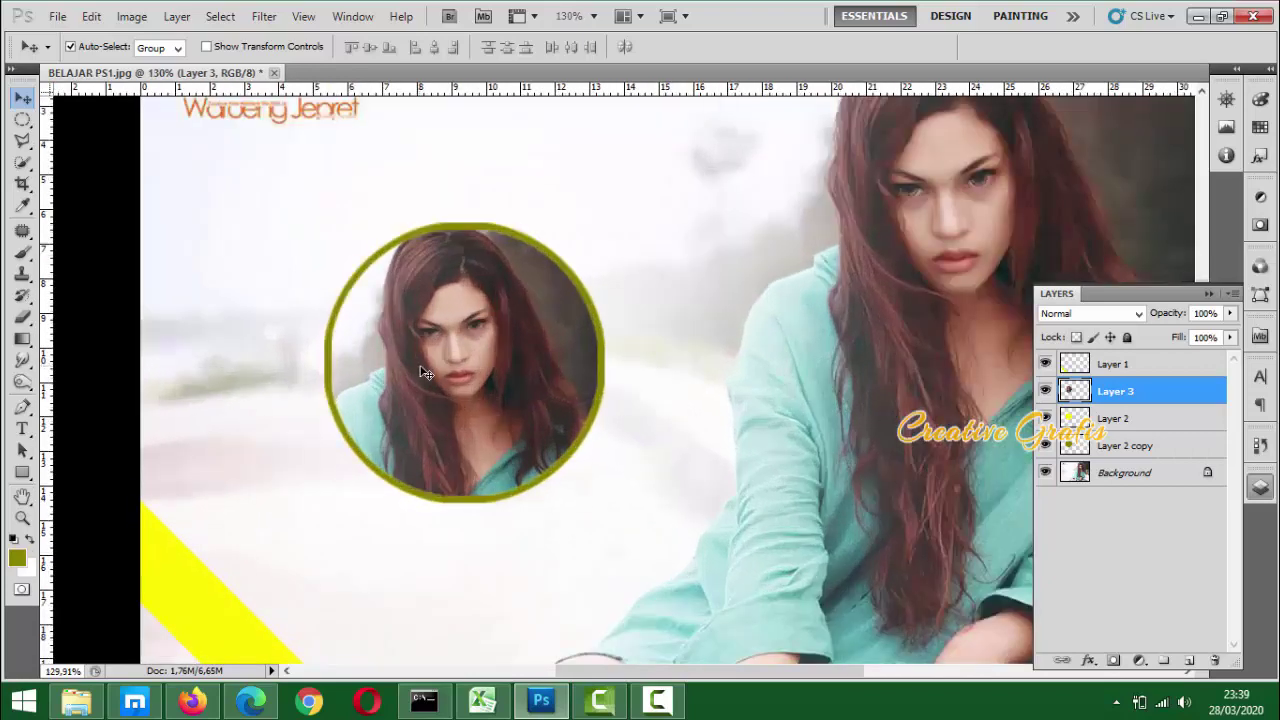
scroll(532, 360, "up", 2)
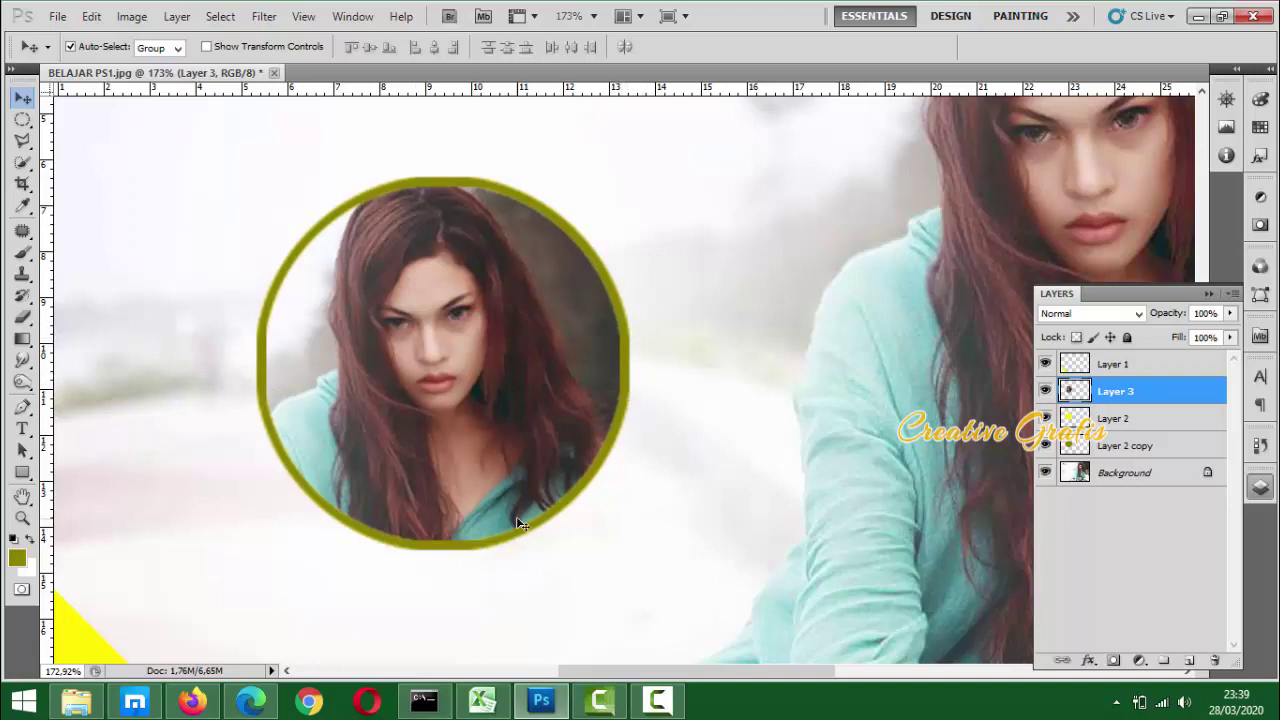
scroll(526, 463, "down", 3)
scroll(526, 463, "down", 2)
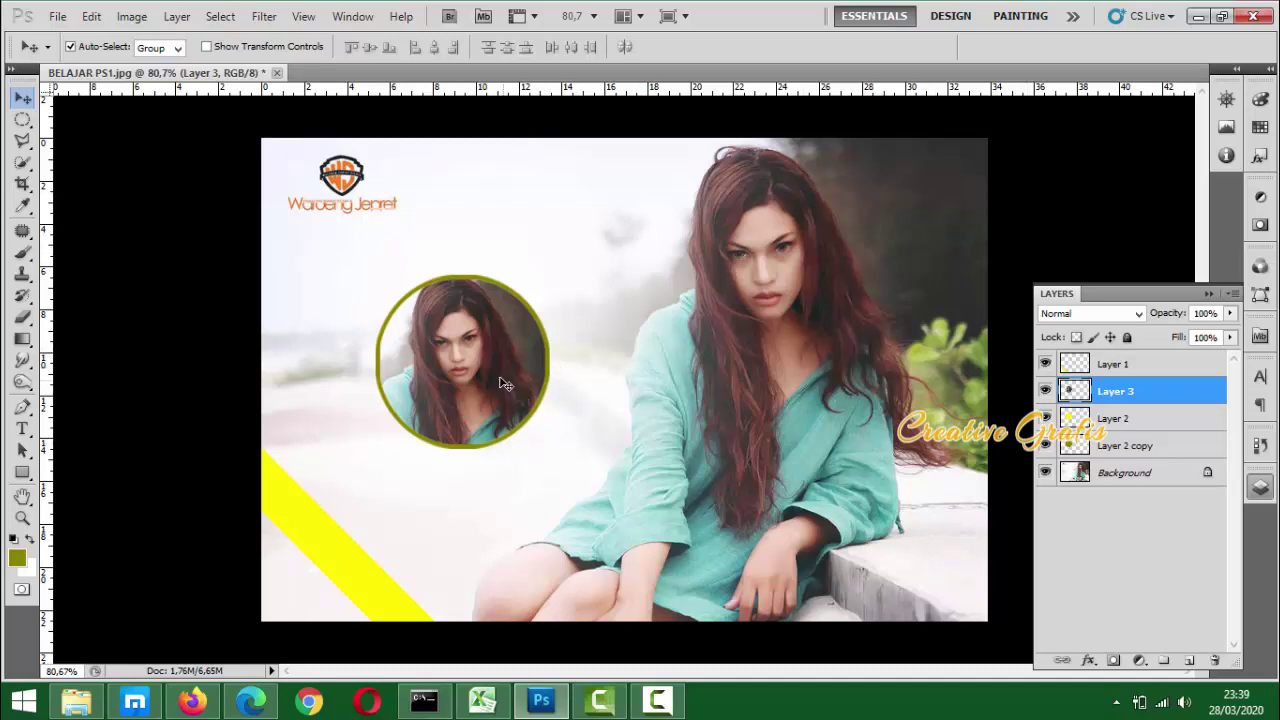
Try moving the portrait, the yellow circle and the olive circle apart to show the separate layers
left_click_drag(471, 411, 453, 448)
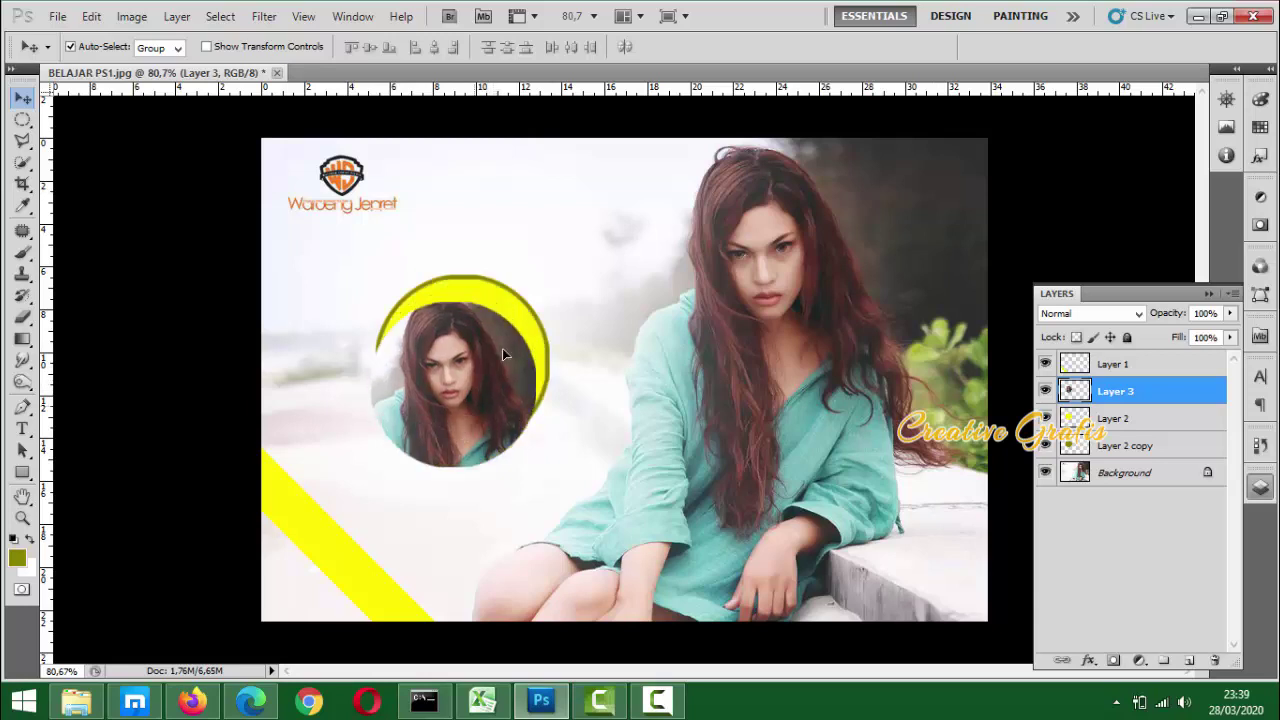
left_click_drag(509, 311, 492, 264)
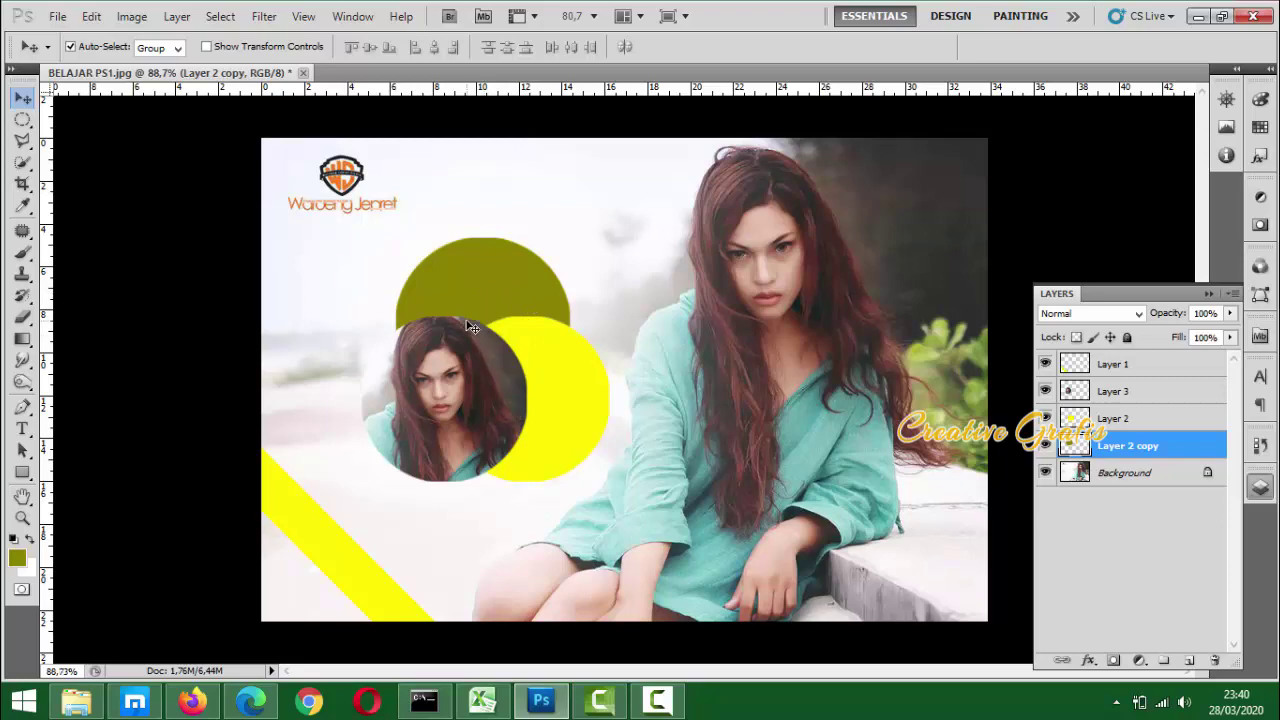
scroll(474, 328, "up", 2, "alt")
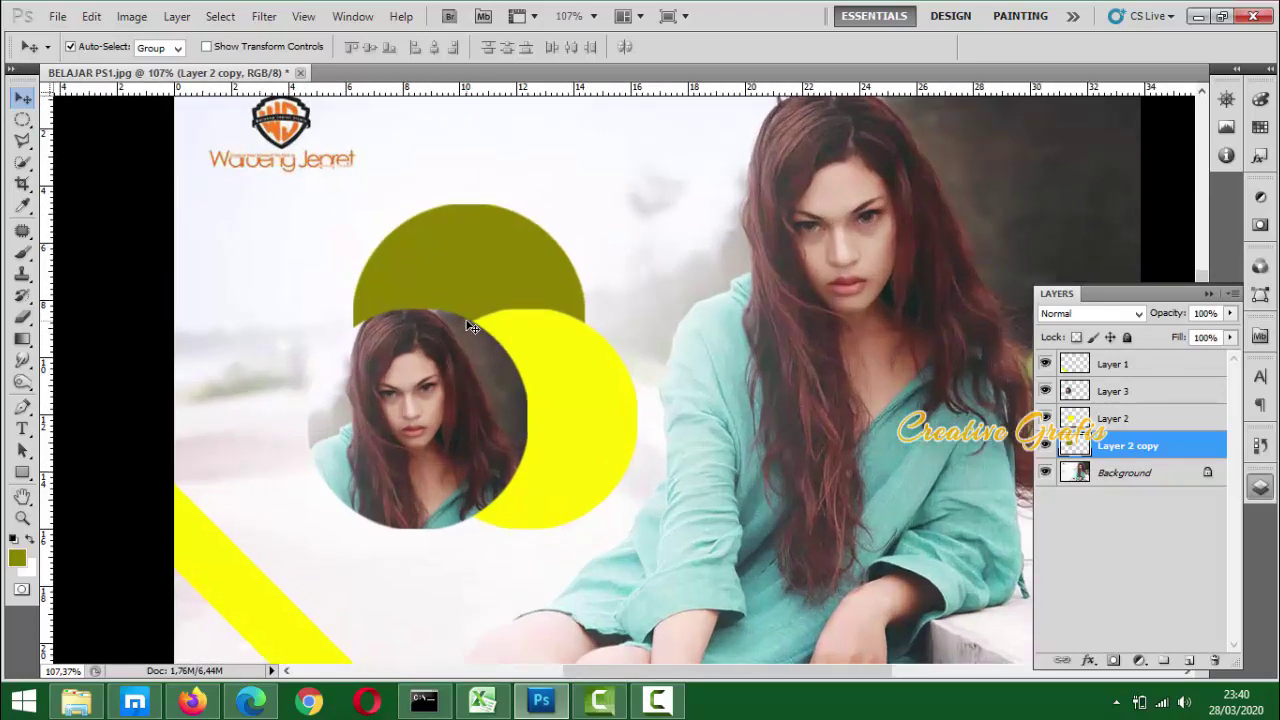
Repeatedly undo and redo the last move of the olive circle on Layer 2 copy
key("ctrl+z")
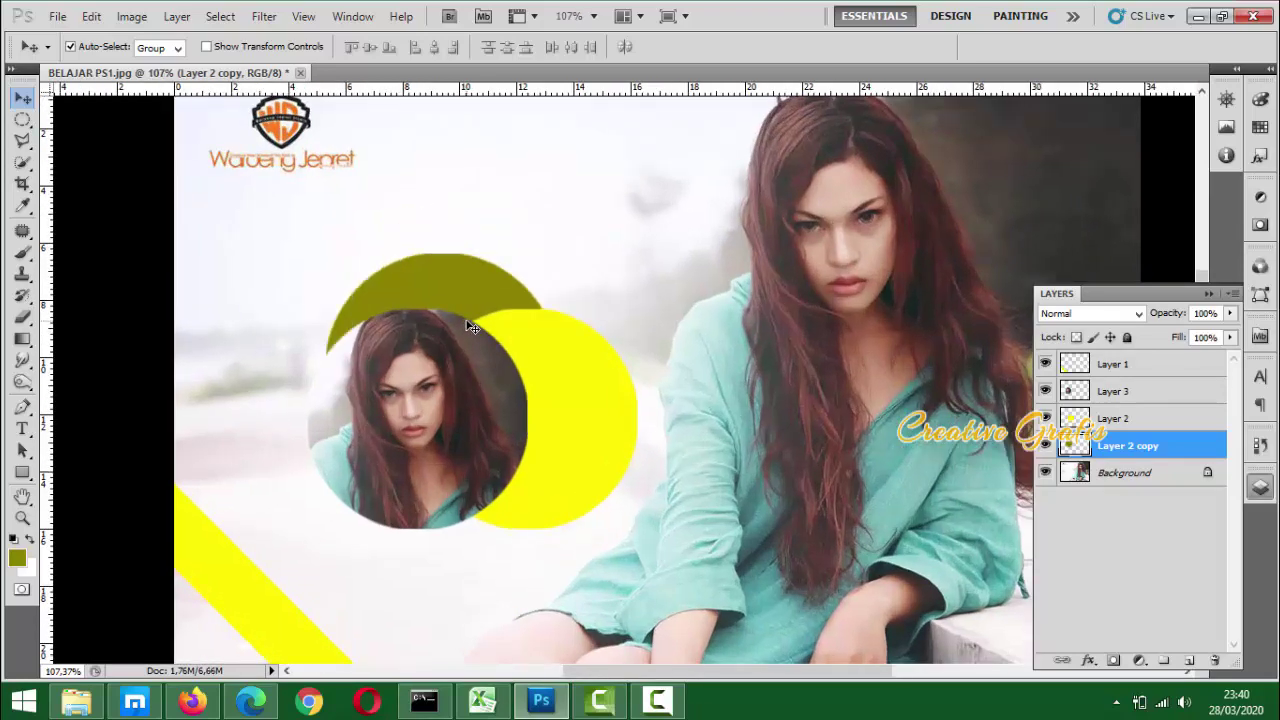
key("ctrl+z")
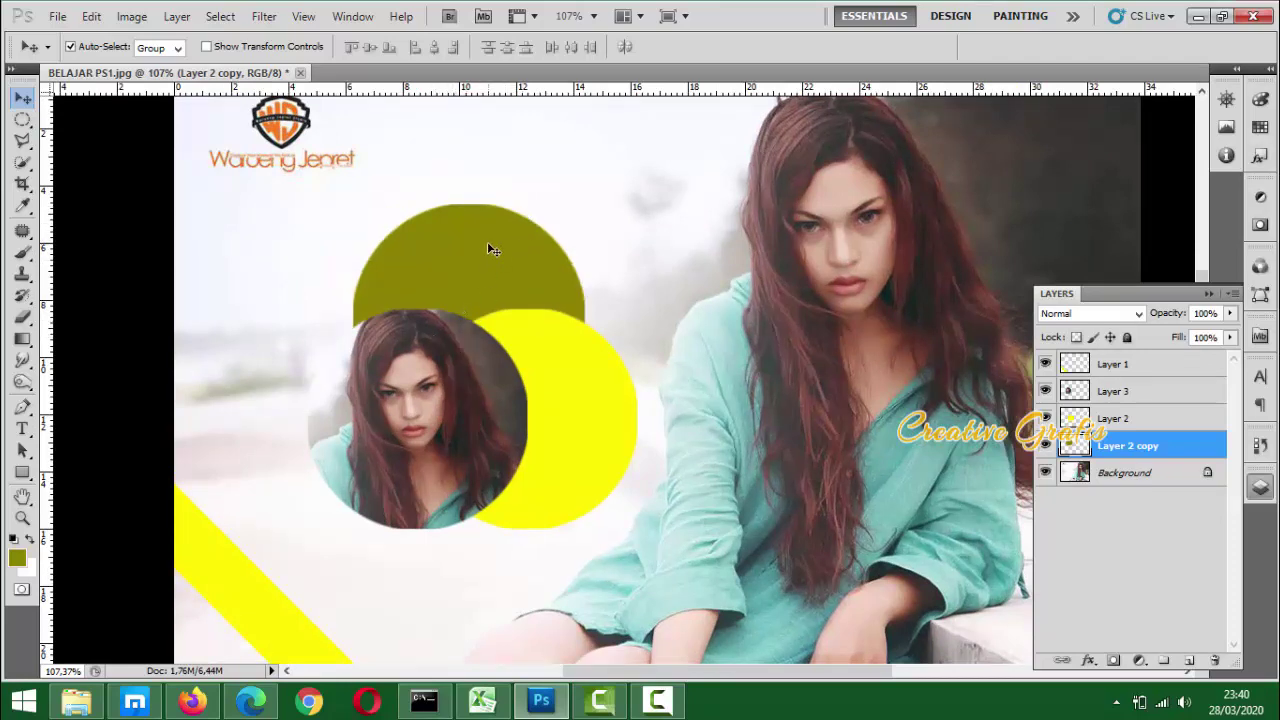
key("ctrl+z")
key("ctrl+z")
key("ctrl+z")
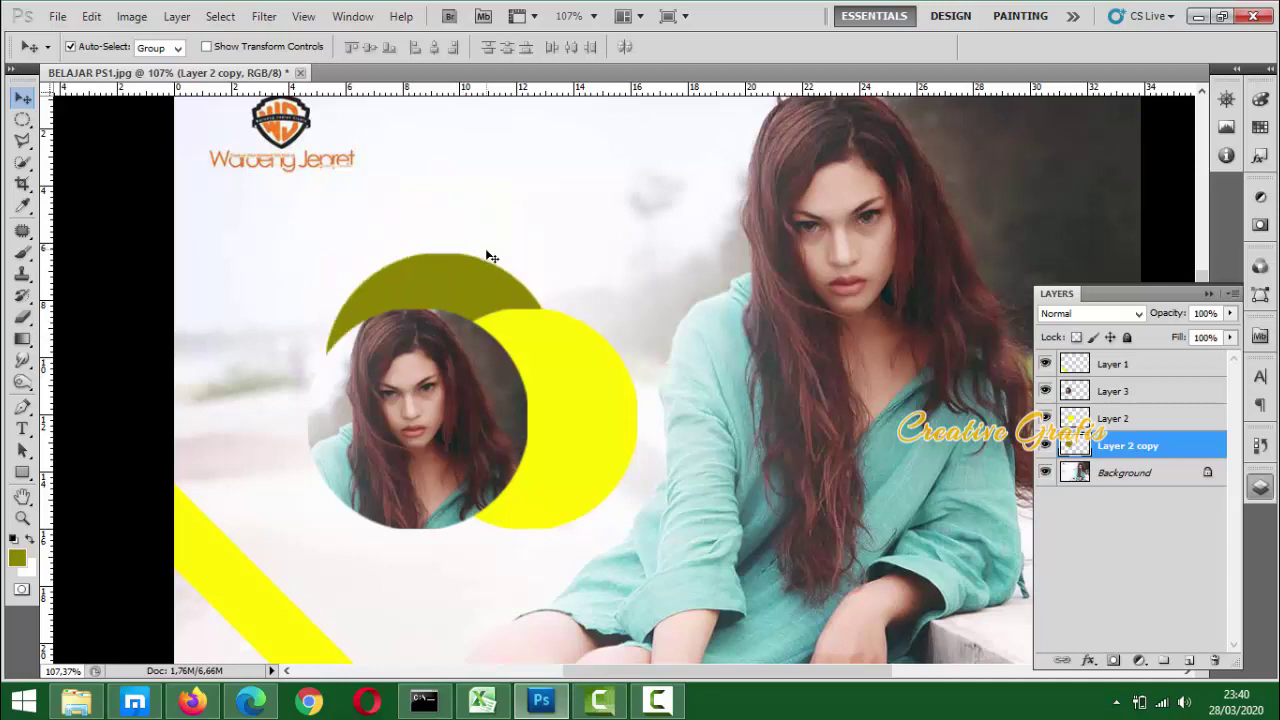
key("ctrl+z")
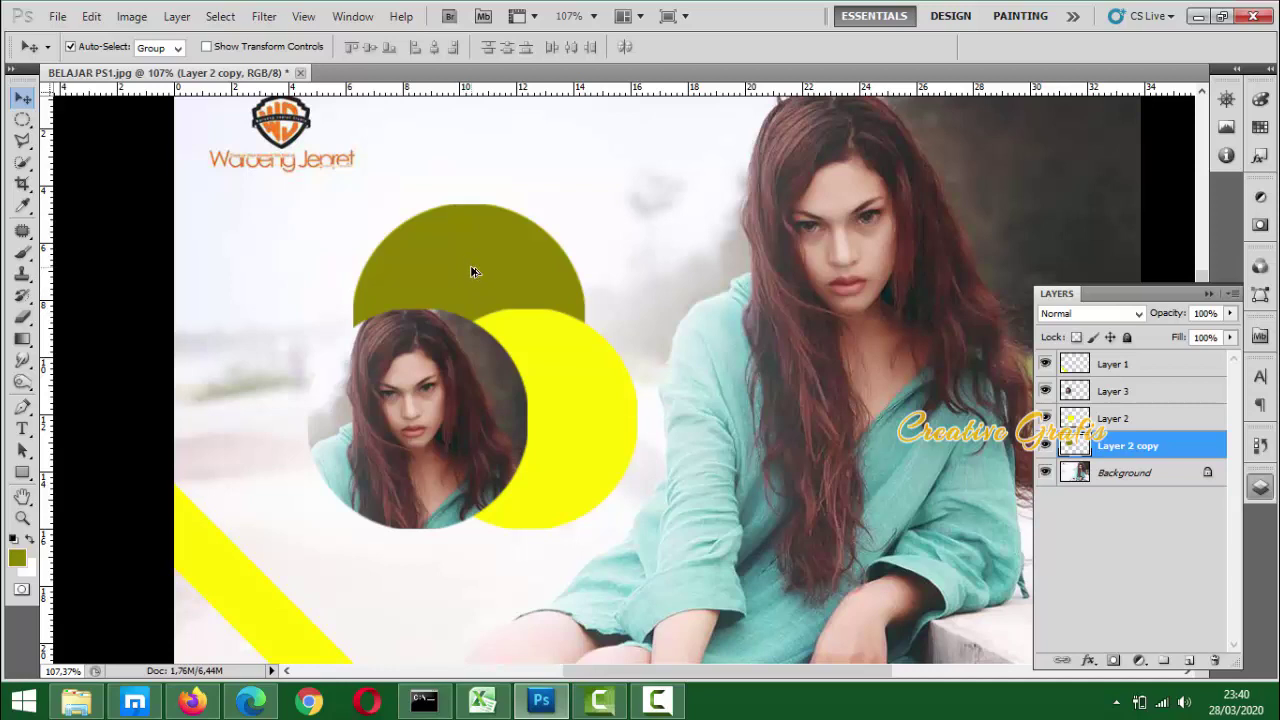
Step back through the moves of the olive circle, yellow circle and portrait until all three are aligned again
key("ctrl+z")
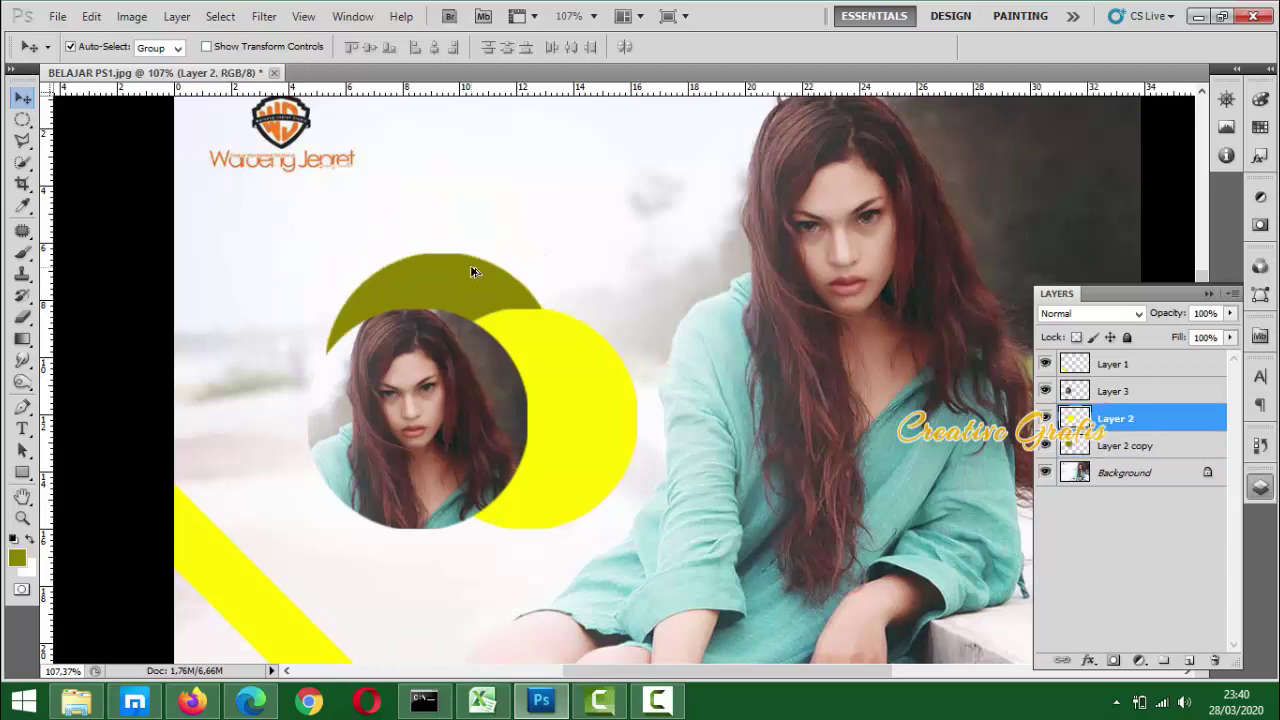
key("ctrl+alt+z")
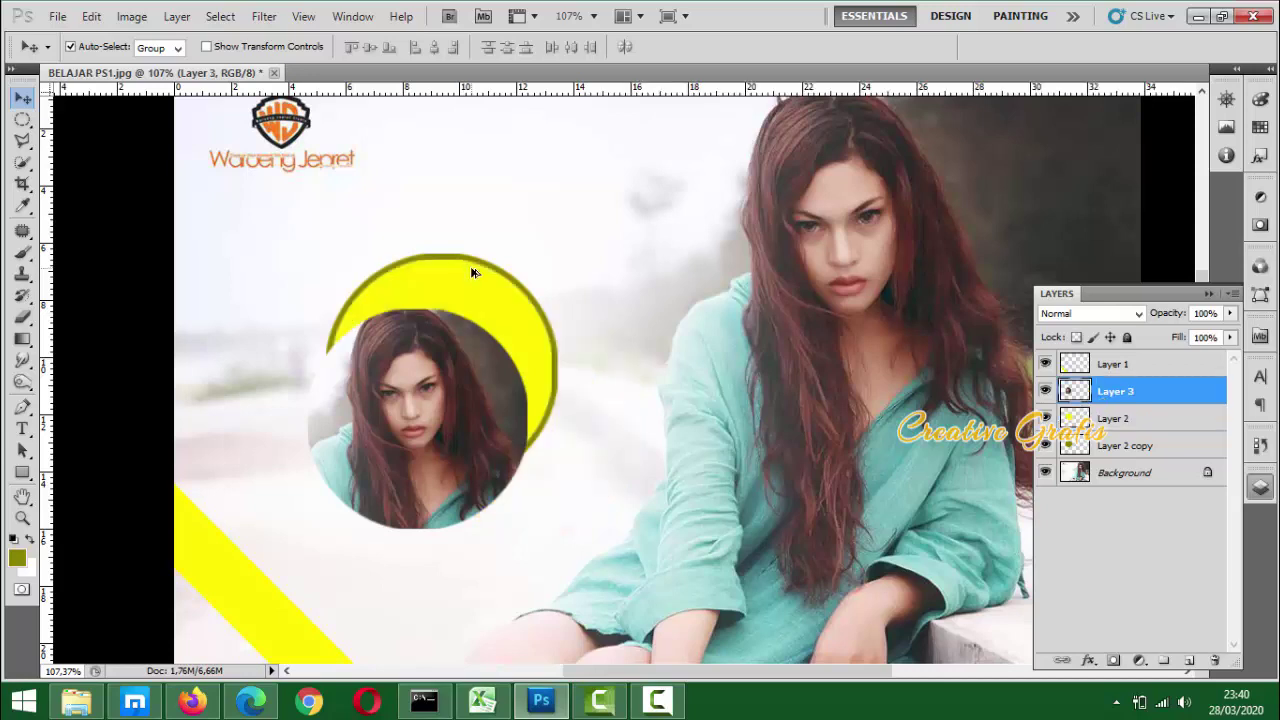
key("ctrl+alt+z")
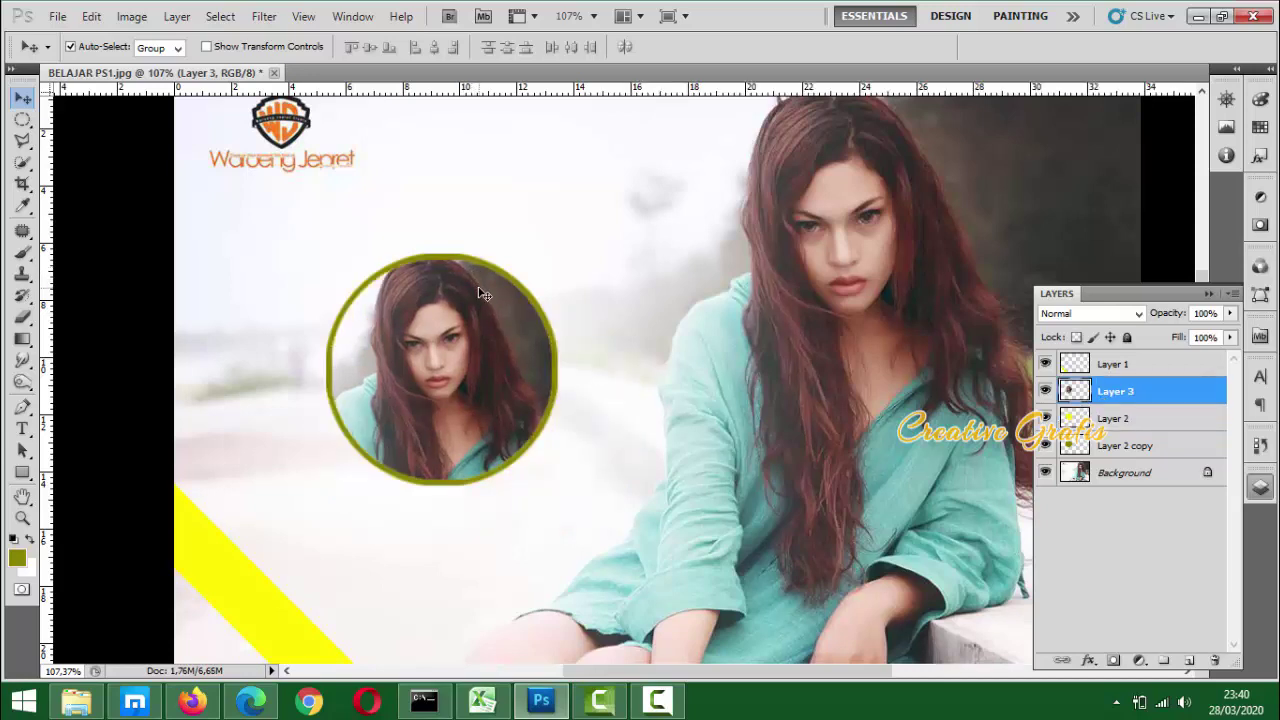
Try moving the portrait and yellow circle apart, and revert to the second Master Opacity Change state in the history
left_click_drag(467, 330, 420, 407)
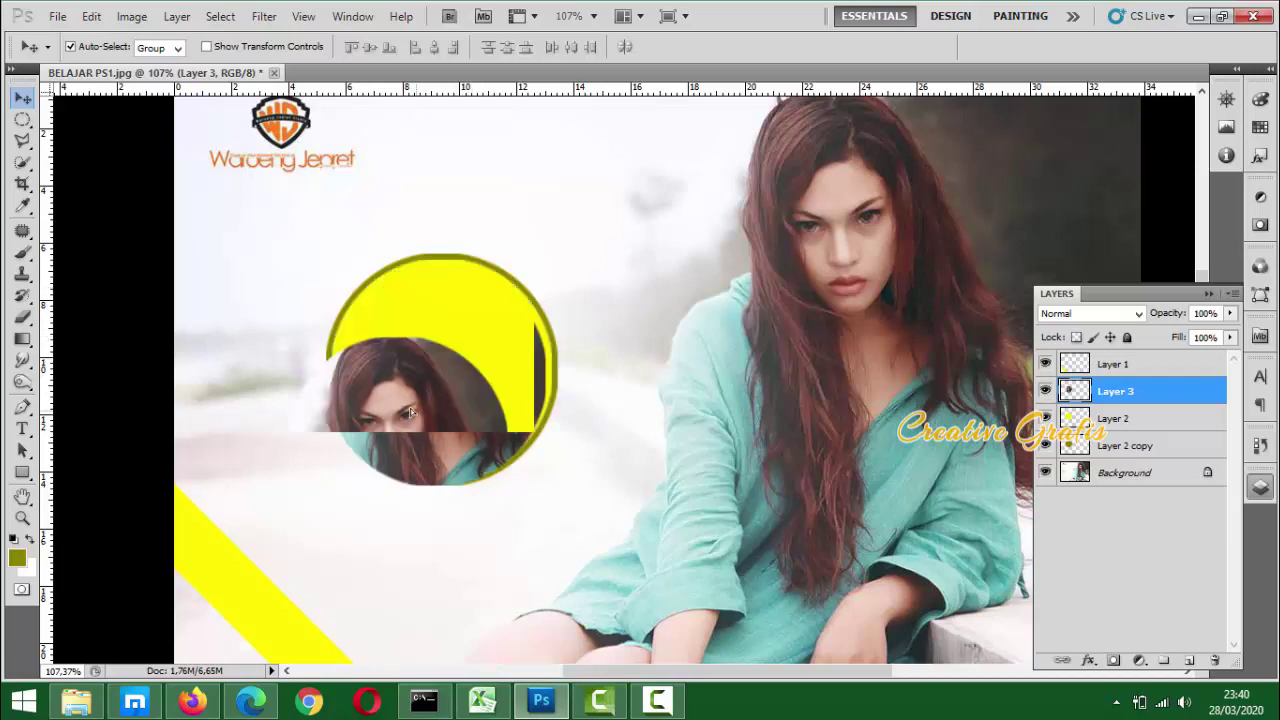
left_click_drag(455, 313, 542, 375)
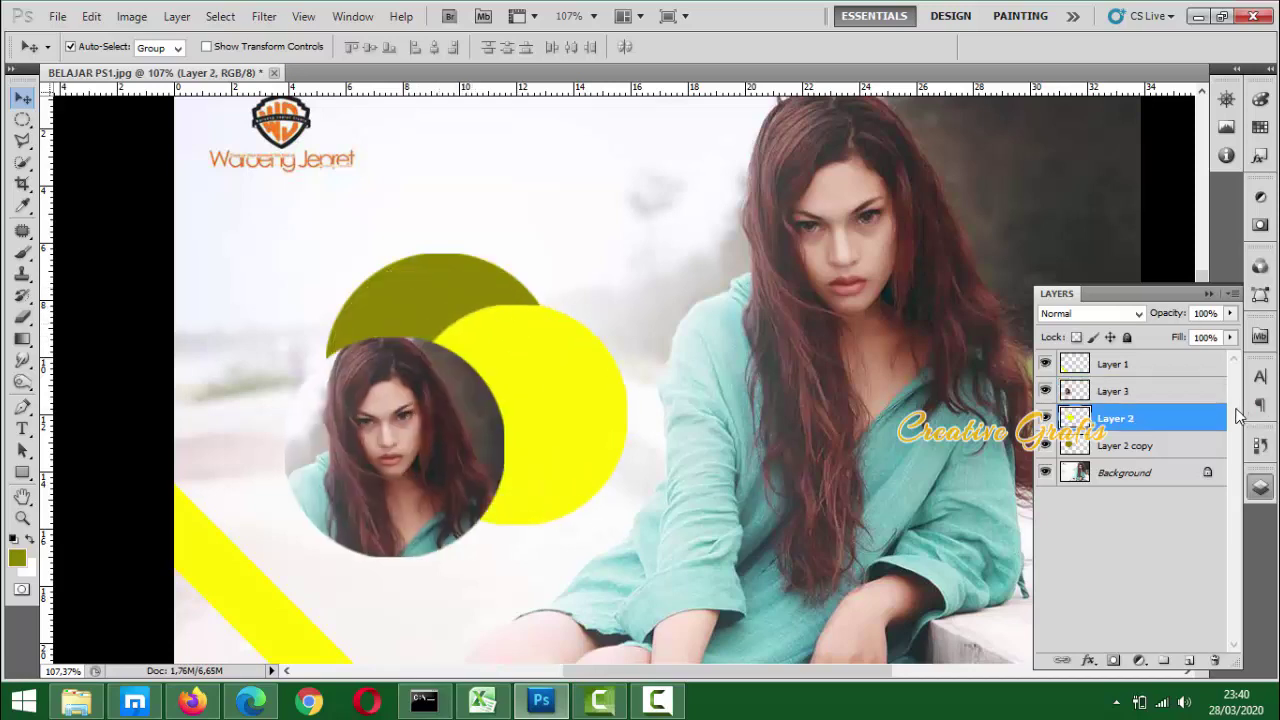
left_click(1260, 448)
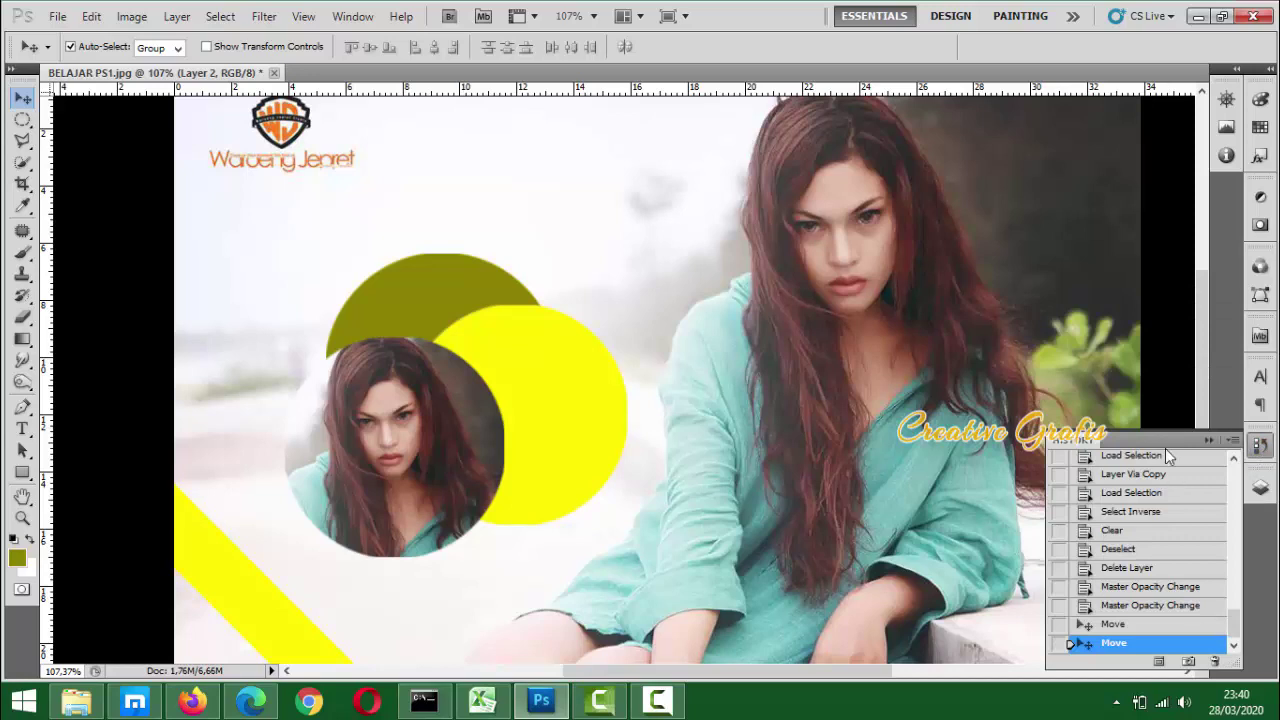
left_click(1112, 588)
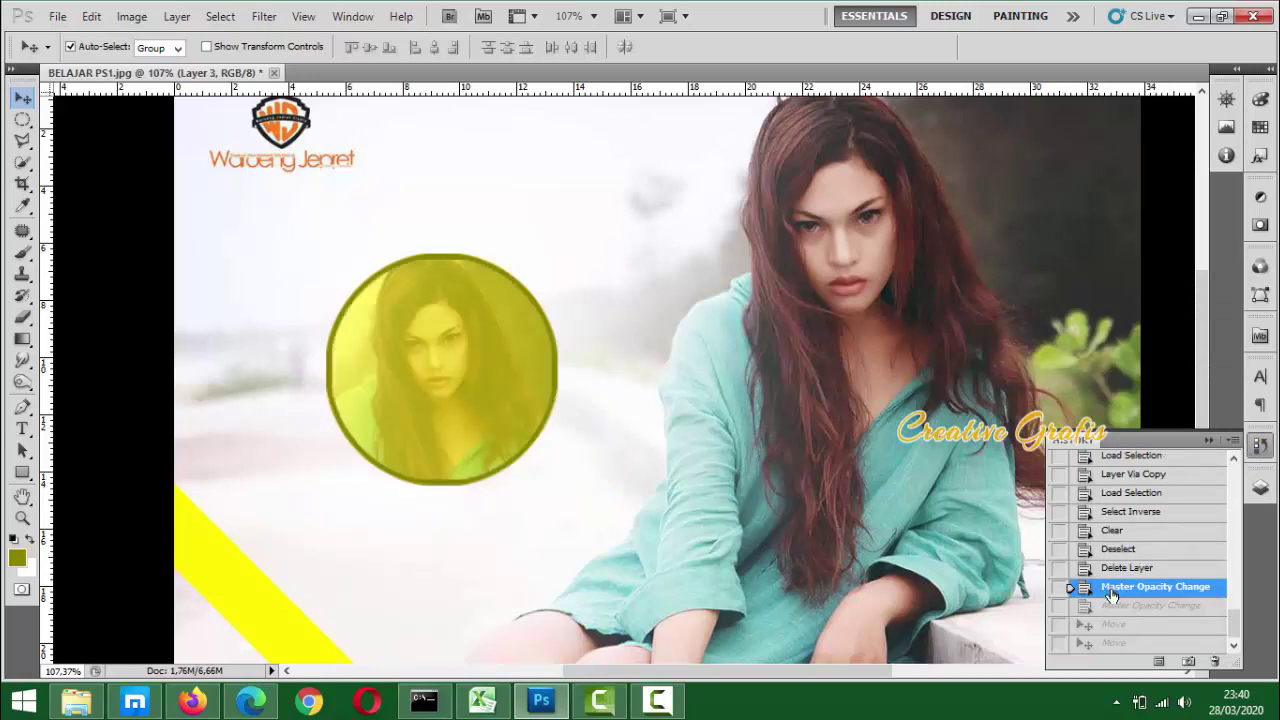
left_click(1110, 626)
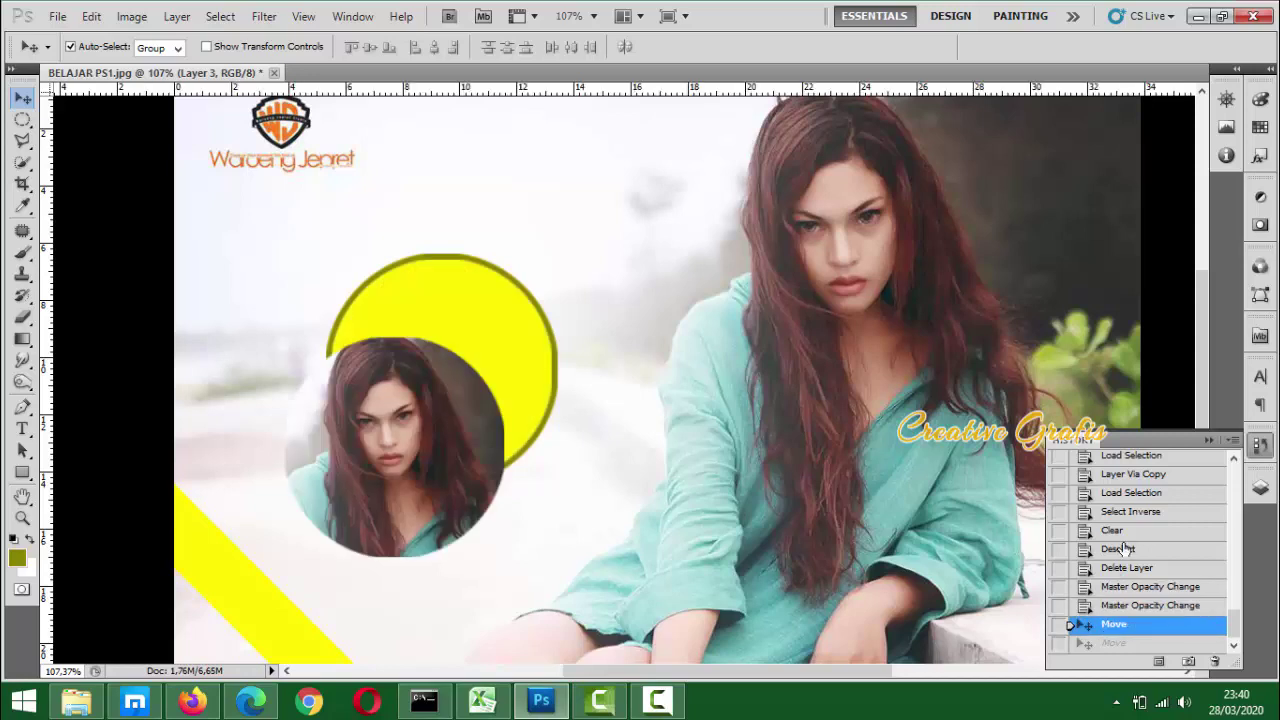
left_click(1104, 606)
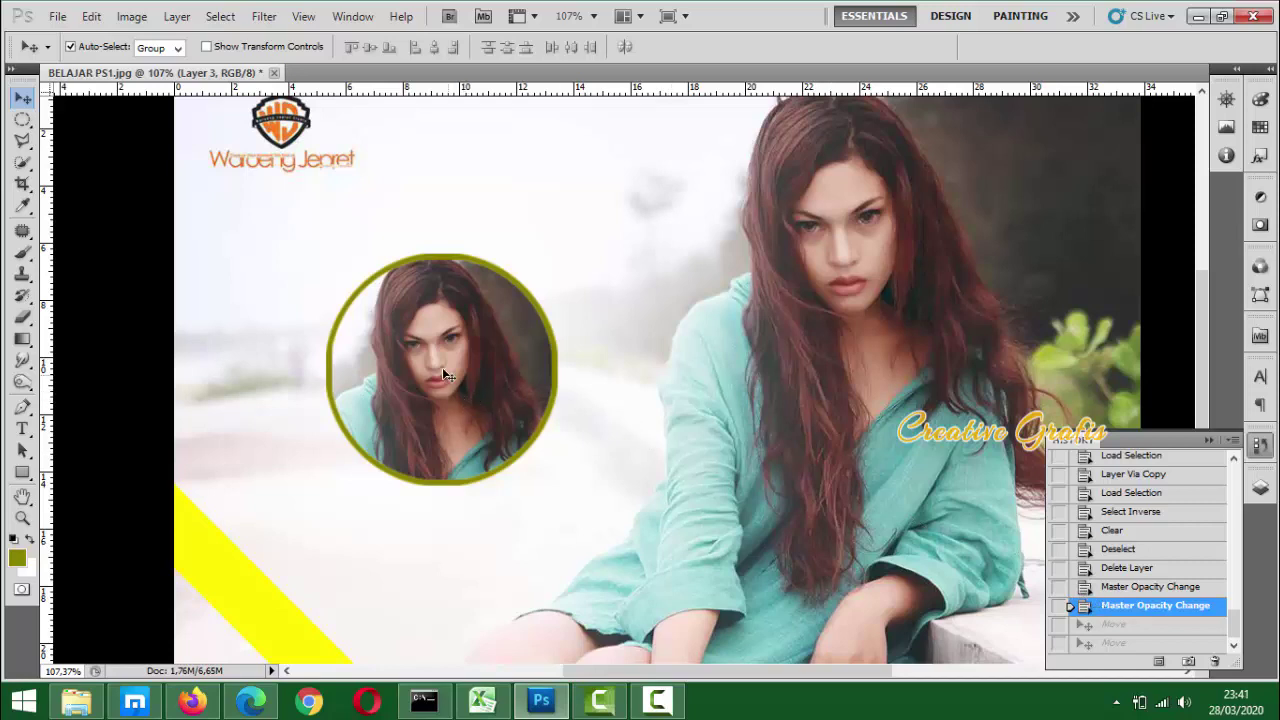
left_click(1210, 441)
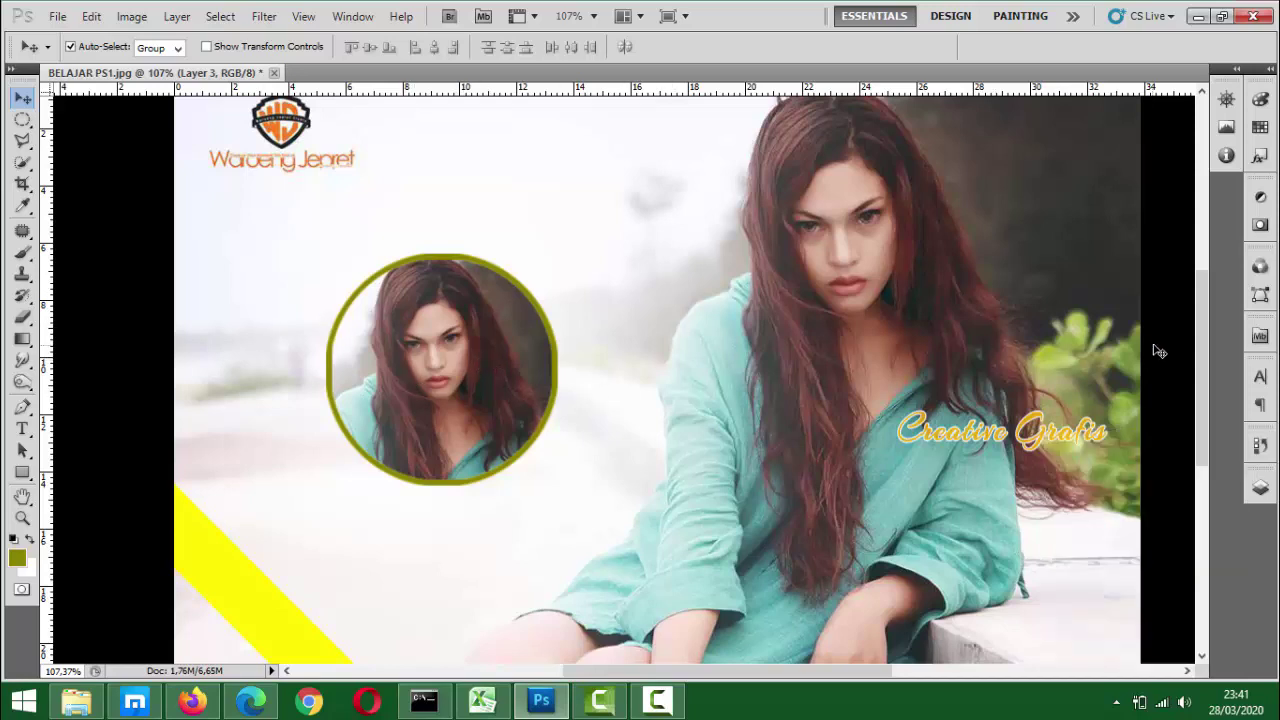
Select Layer 3, Layer 2 and Layer 2 copy and merge them into one layer
left_click(1260, 487)
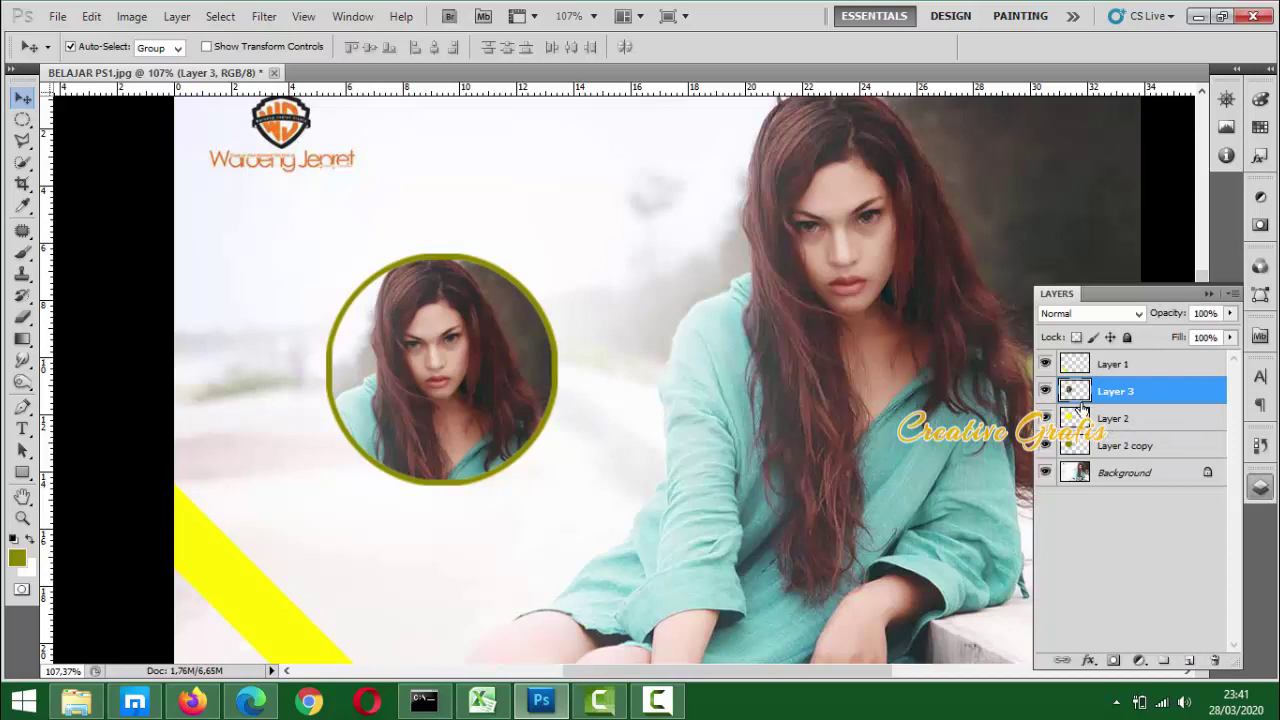
left_click(1148, 420, "shift")
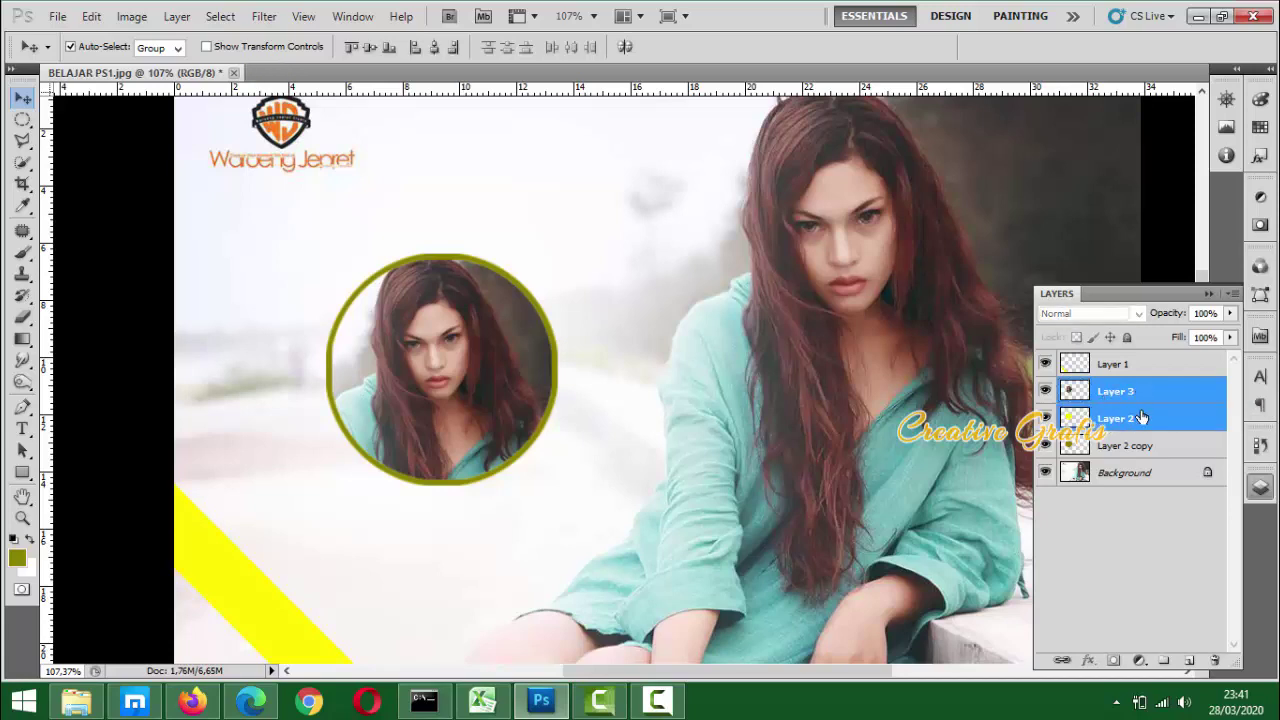
left_click(1140, 448, "shift")
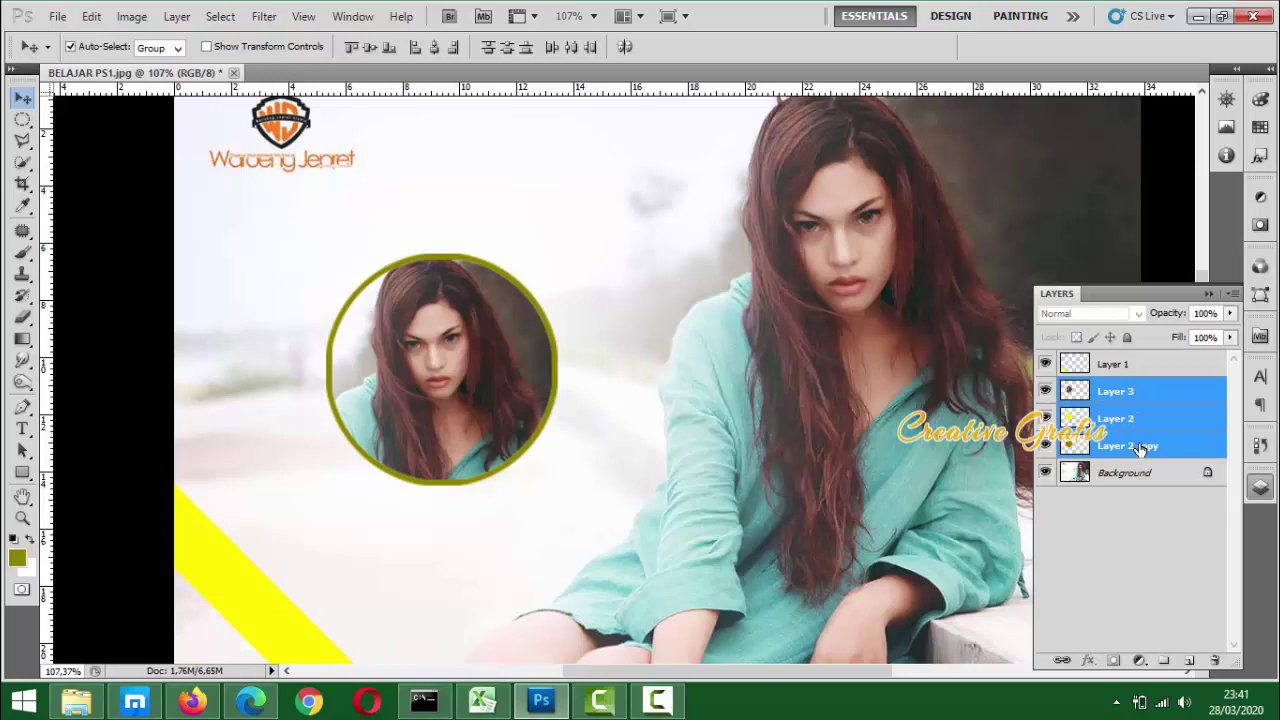
left_click(177, 17)
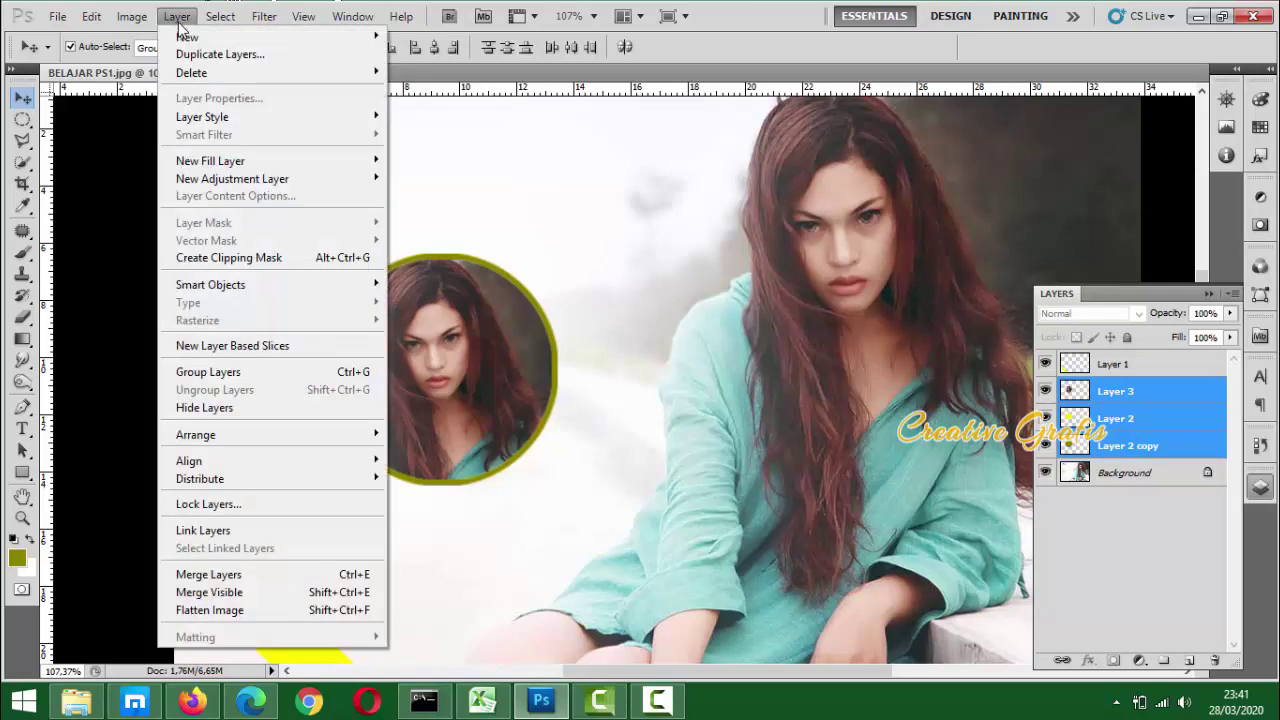
left_click(223, 579)
Move the merged circular portrait slightly up and to the left on the photo
left_click_drag(483, 333, 442, 358)
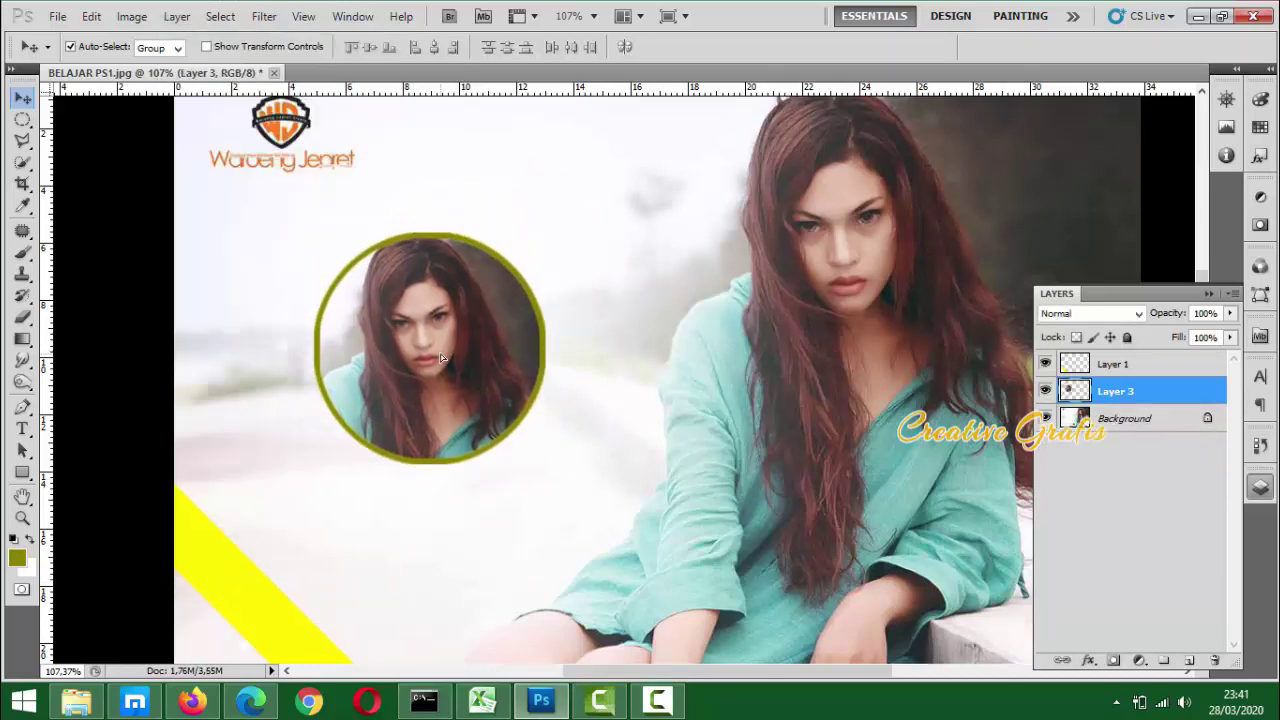
scroll(442, 358, "down", 3)
scroll(455, 402, "up", 3)
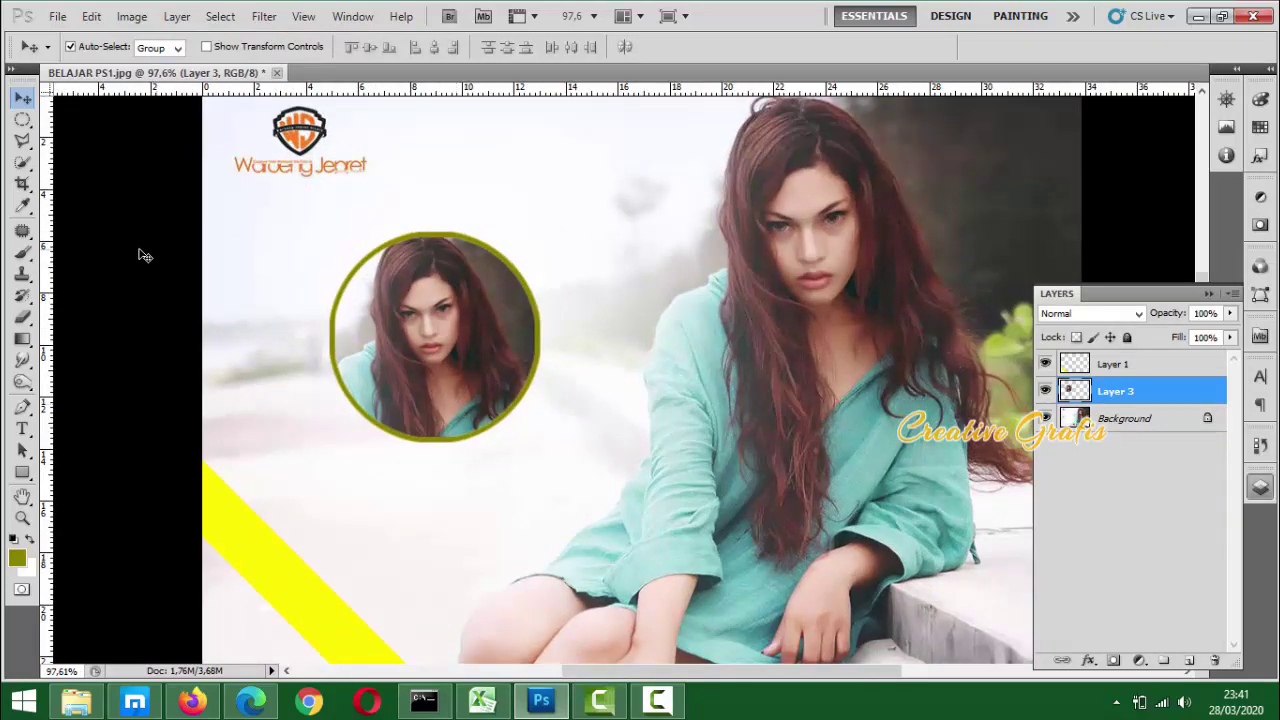
left_click(22, 162)
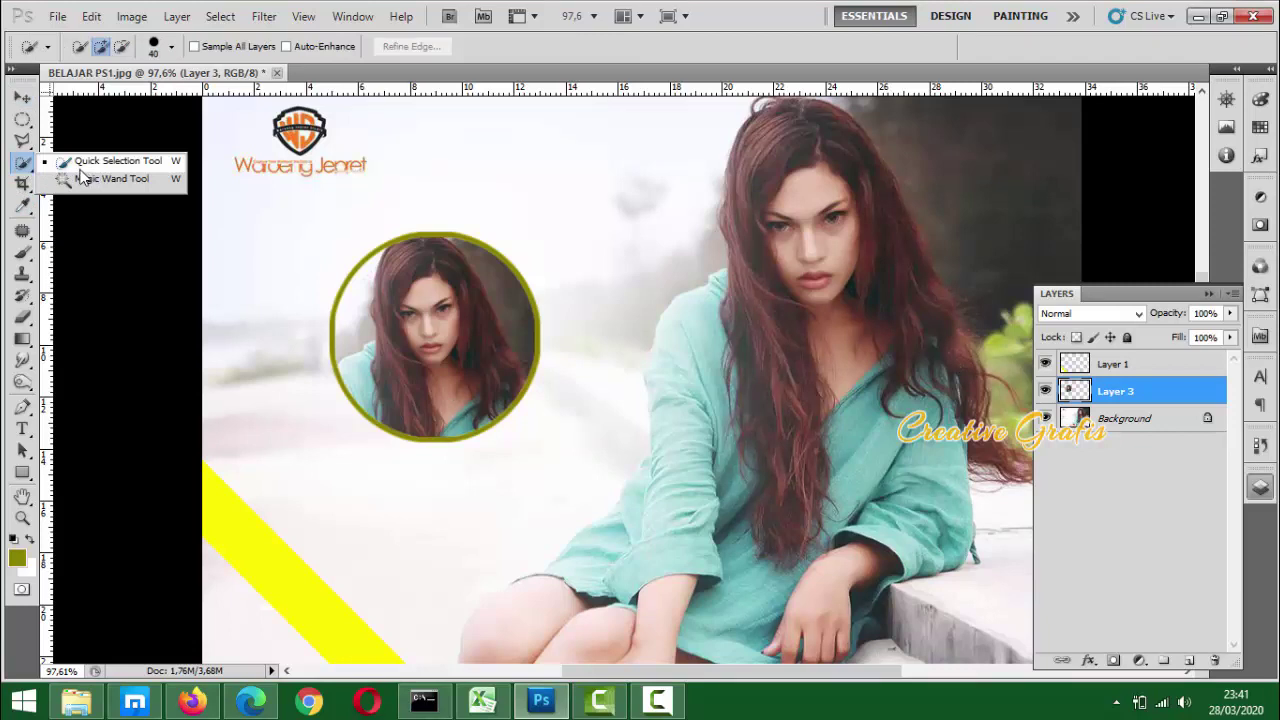
left_click(76, 121)
left_click(29, 144)
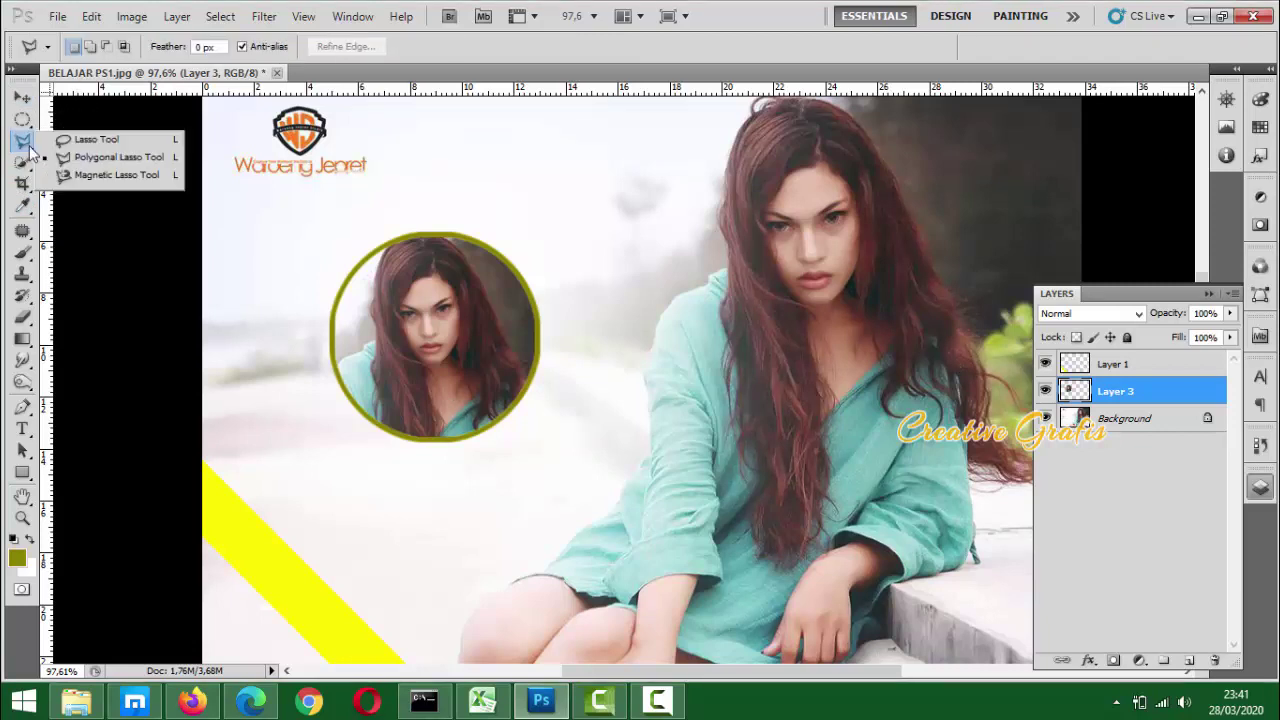
Outline the blurred background beside the woman's shoulder and upper sleeve with a closed Polygonal Lasso selection
left_click(95, 160)
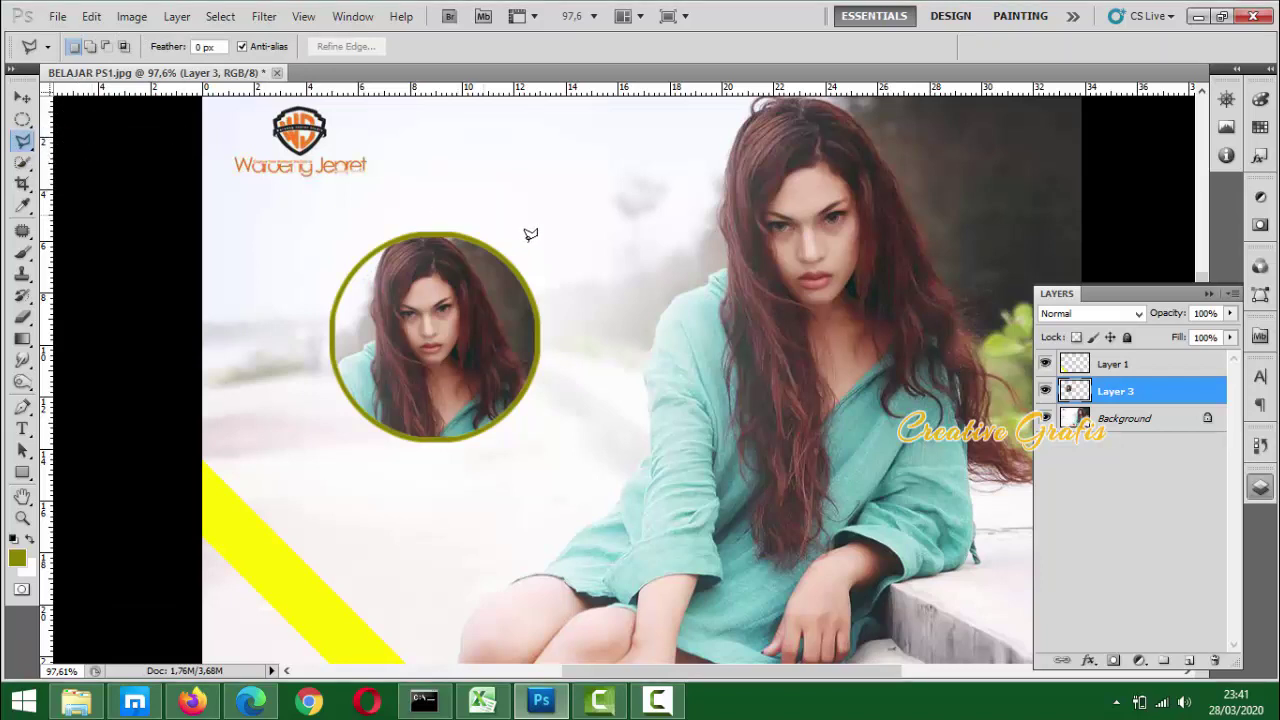
scroll(692, 372, "down", 3)
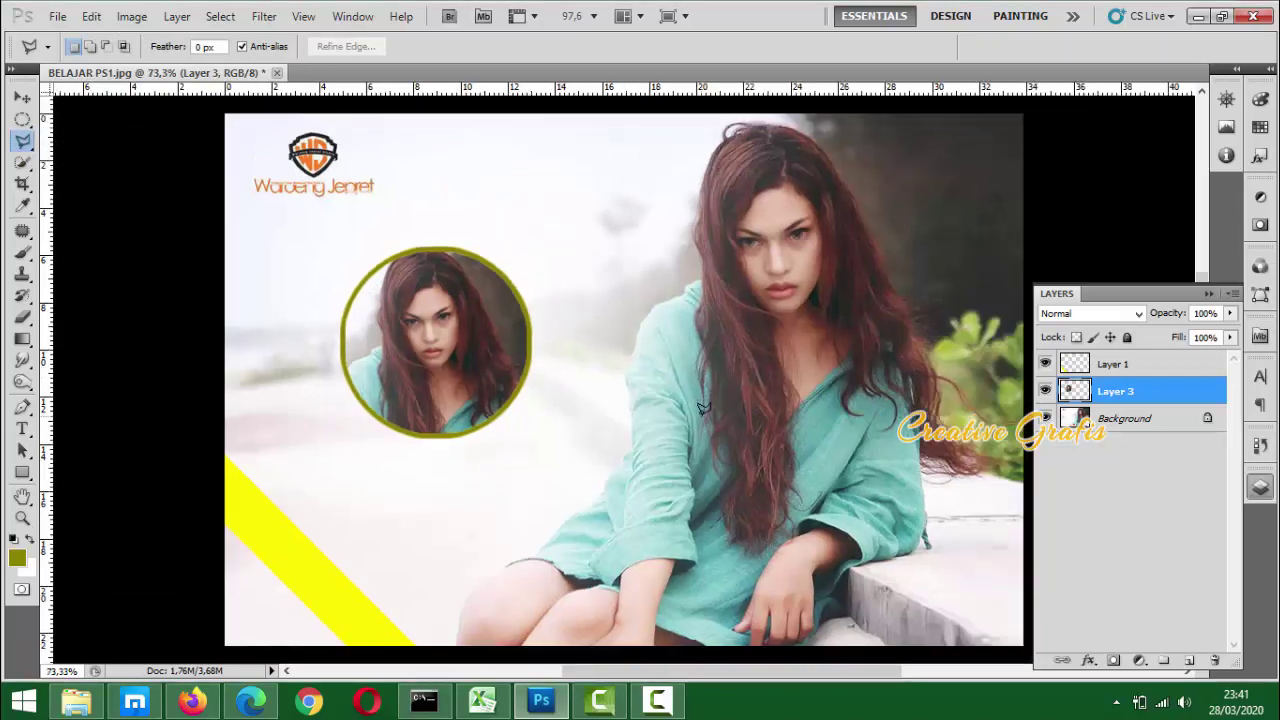
scroll(712, 424, "up", 4)
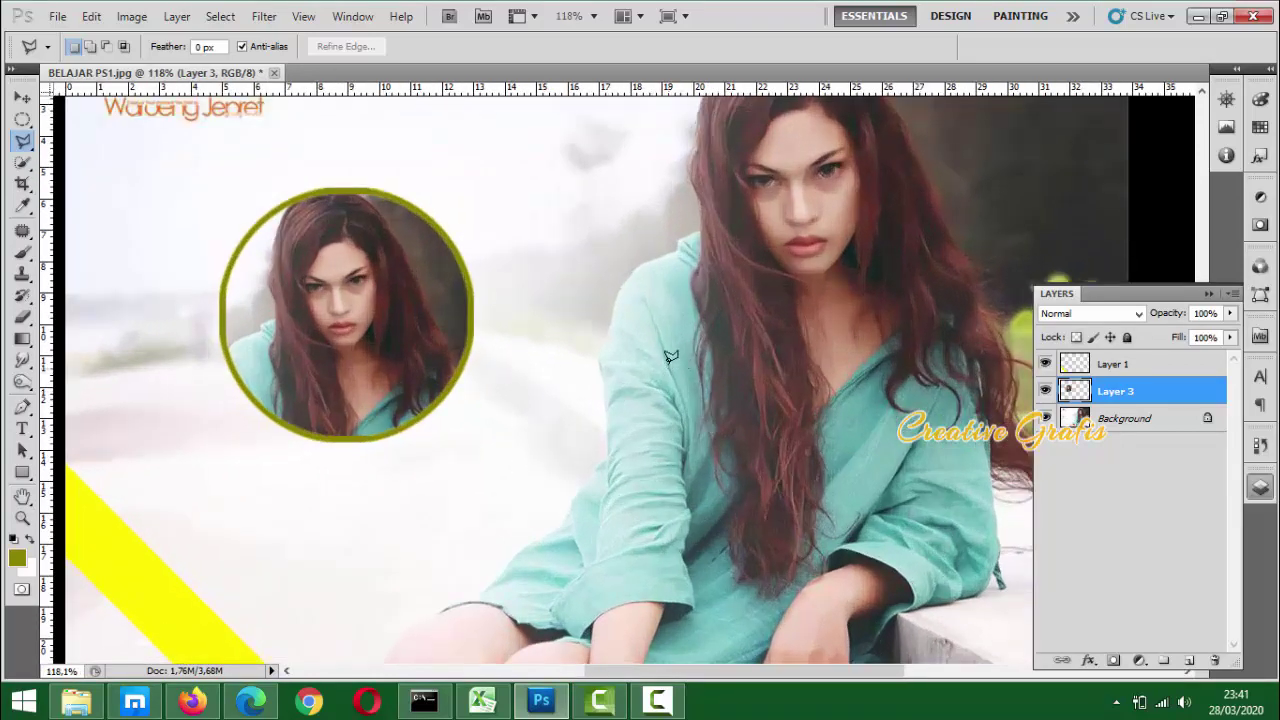
scroll(672, 350, "down", 3)
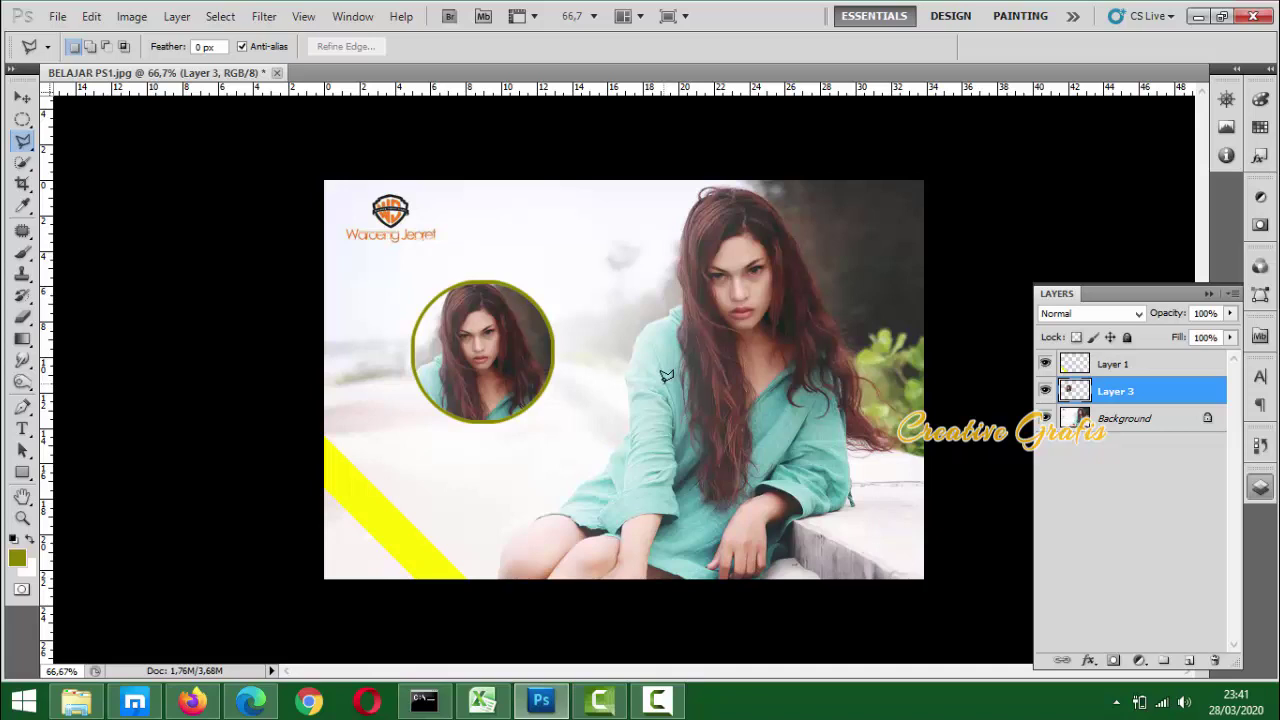
scroll(692, 344, "up", 1)
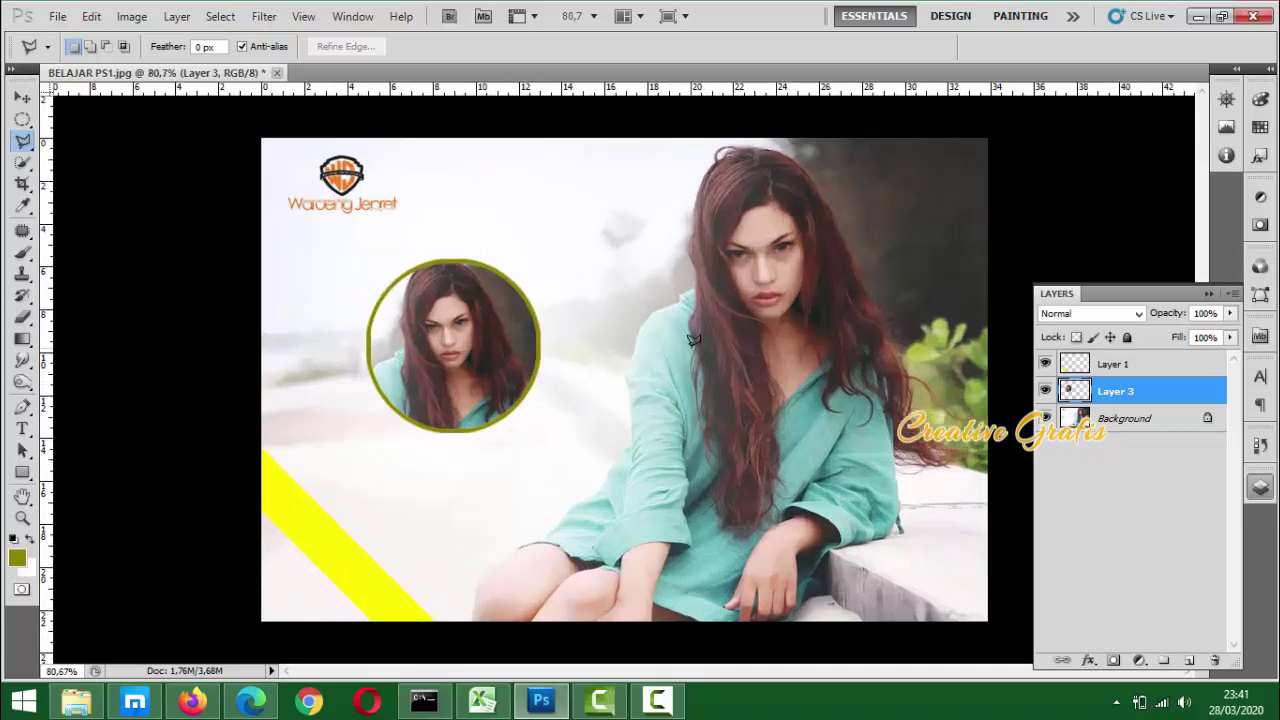
scroll(665, 310, "up", 3)
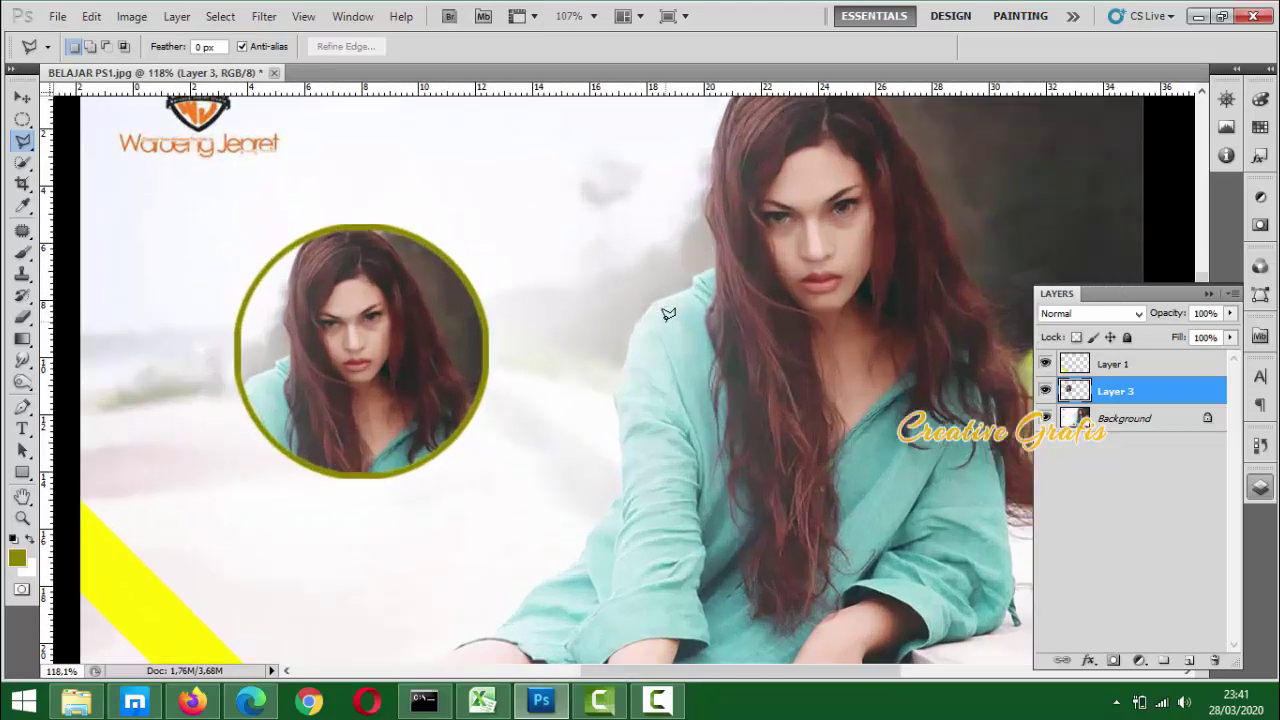
scroll(668, 314, "down", 3)
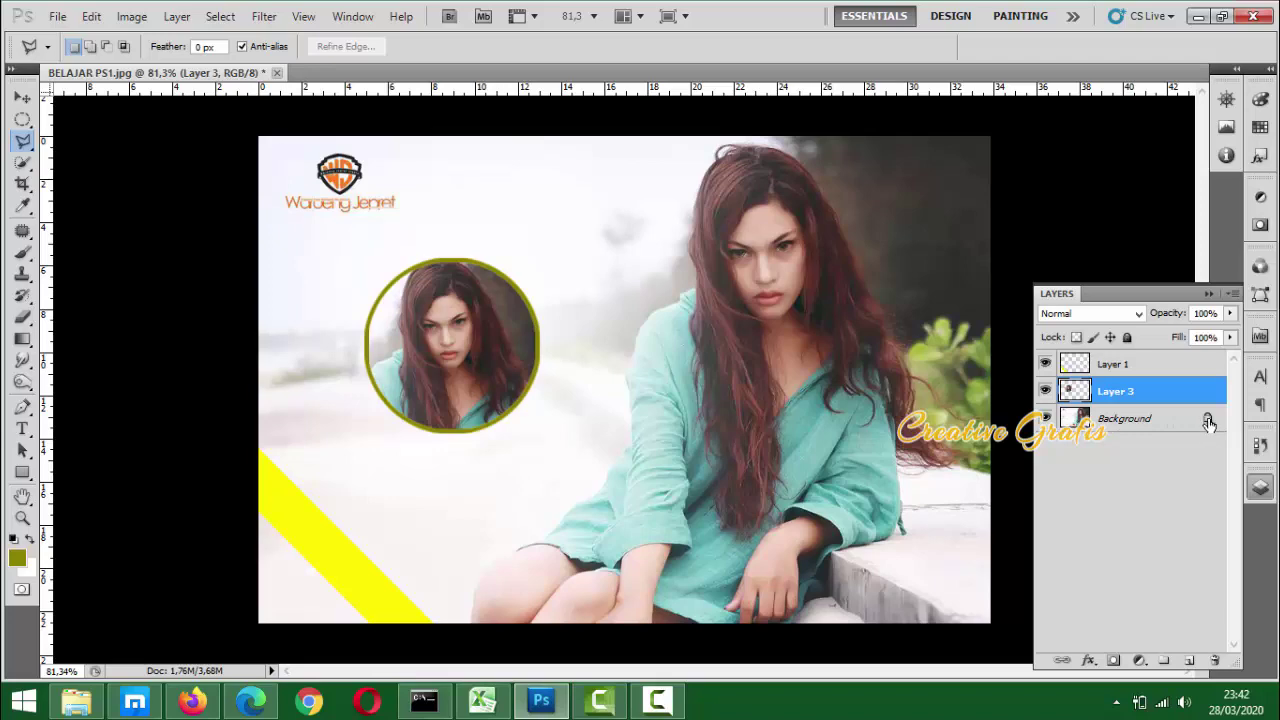
scroll(814, 286, "up", 3)
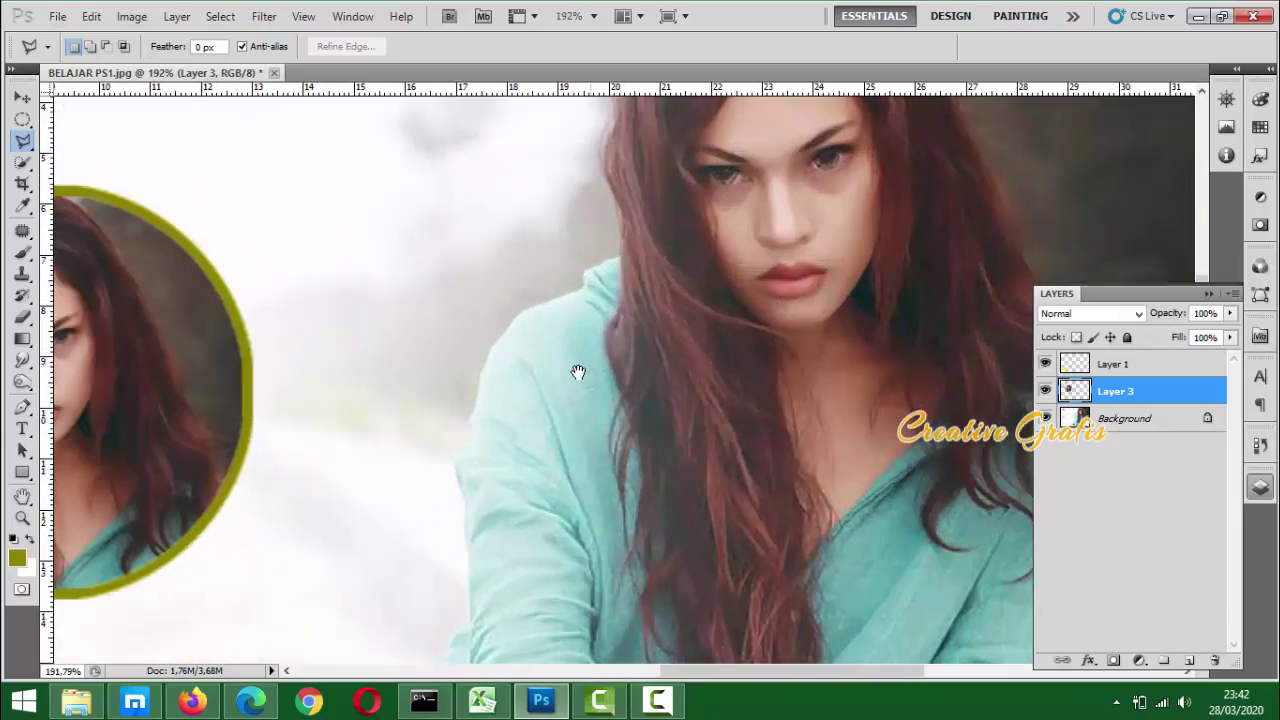
scroll(570, 350, "right", 2)
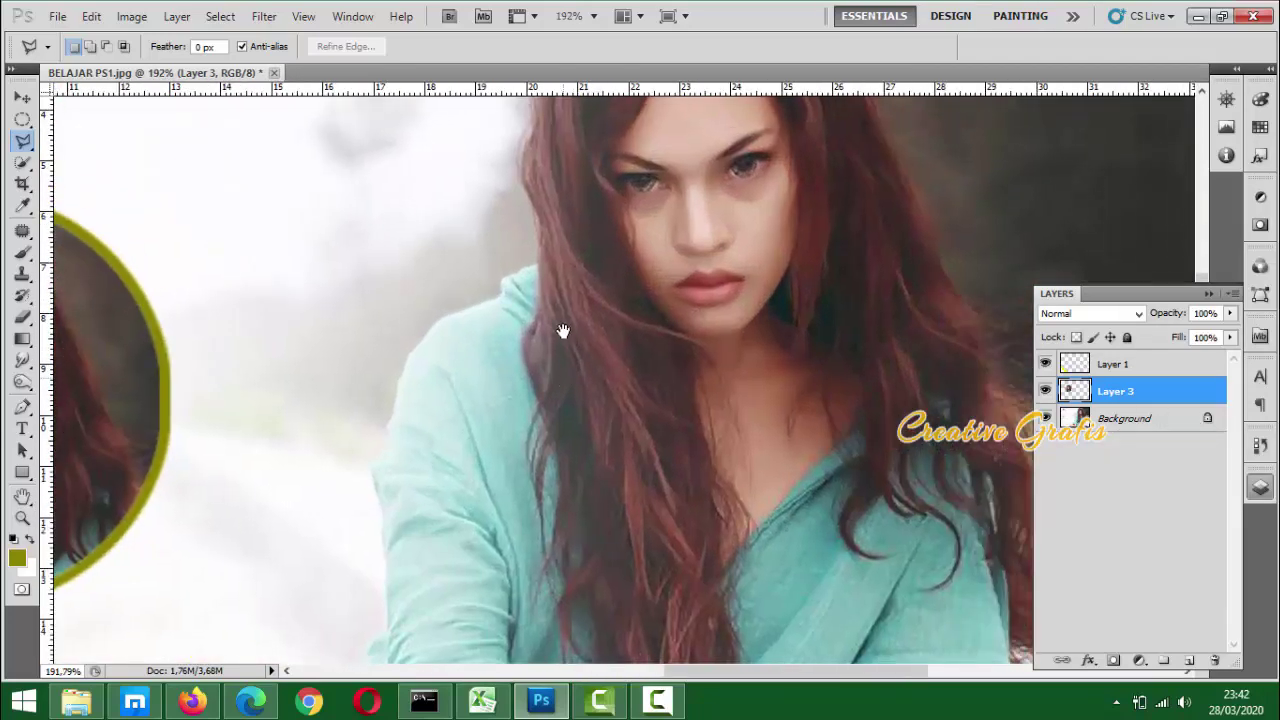
left_click(216, 181)
left_click(502, 274)
left_click(444, 320)
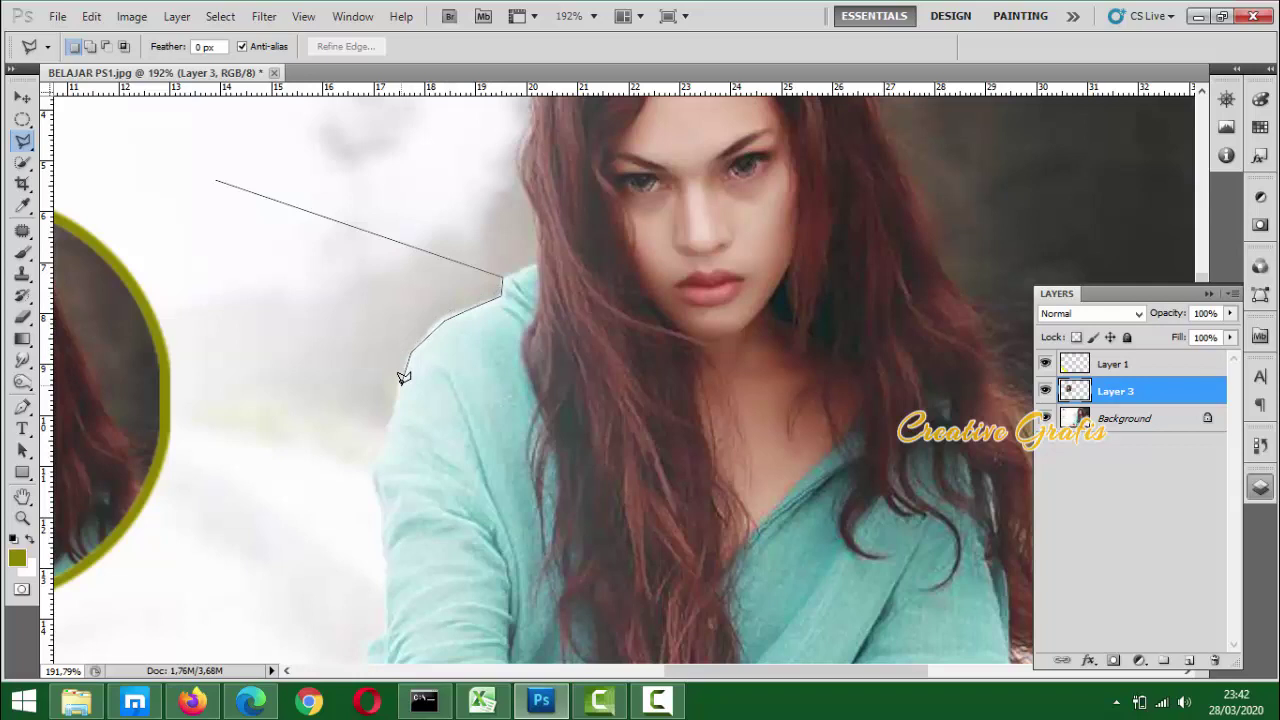
left_click(431, 423)
left_click(388, 443)
left_click(392, 480)
left_click(377, 477)
double_click(269, 385)
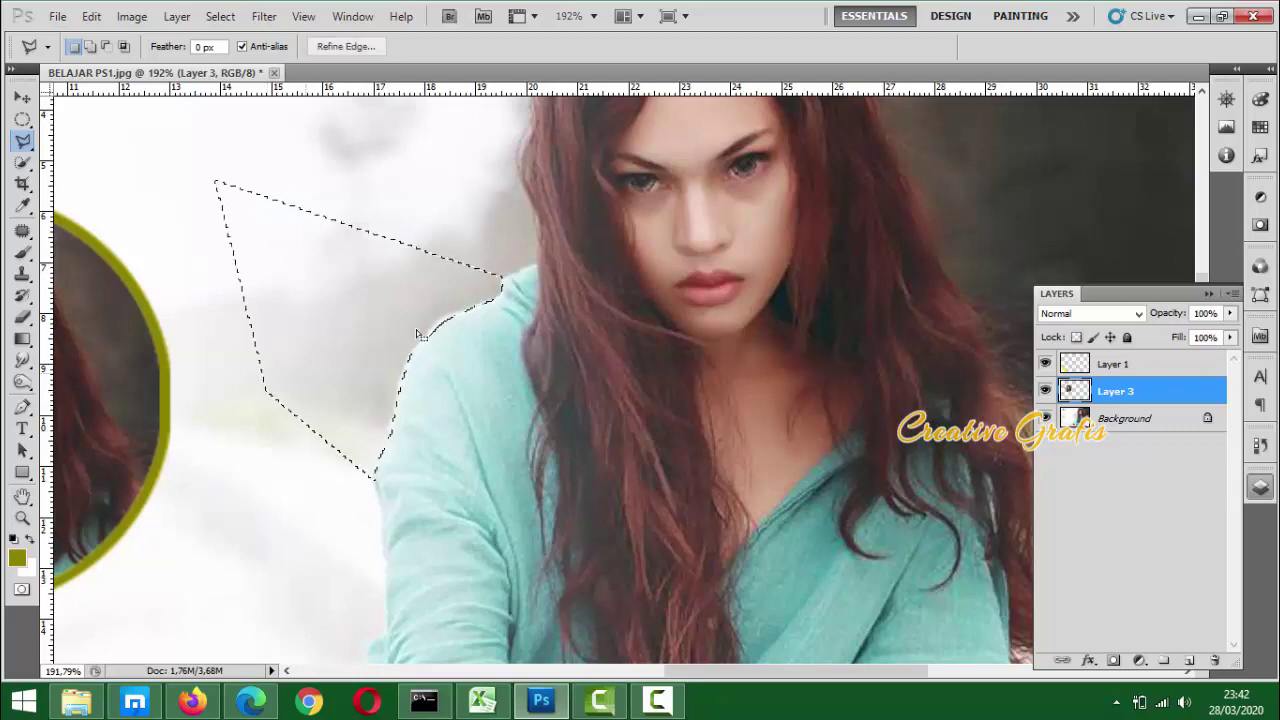
Fill the selected area of the Background layer using Content-Aware in Normal mode at 100% opacity
scroll(497, 346, "down", 2)
scroll(497, 346, "down", 1)
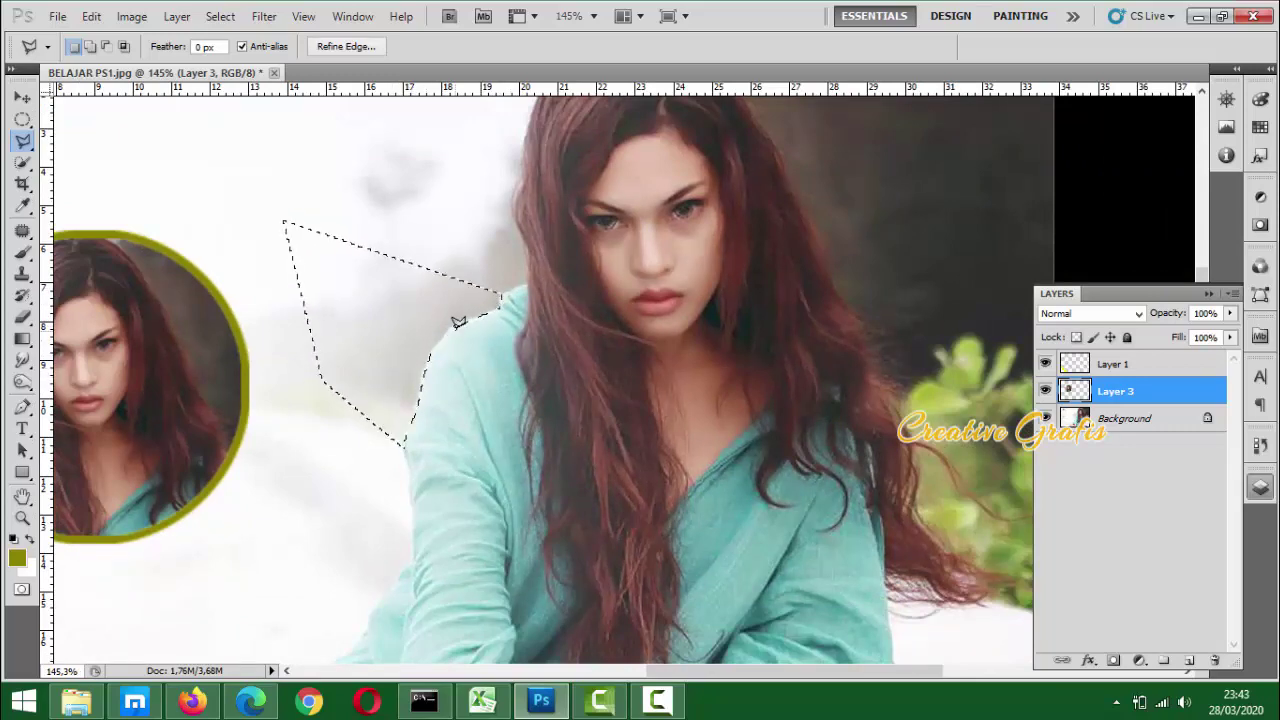
scroll(420, 364, "down", 1)
scroll(420, 364, "down", 2)
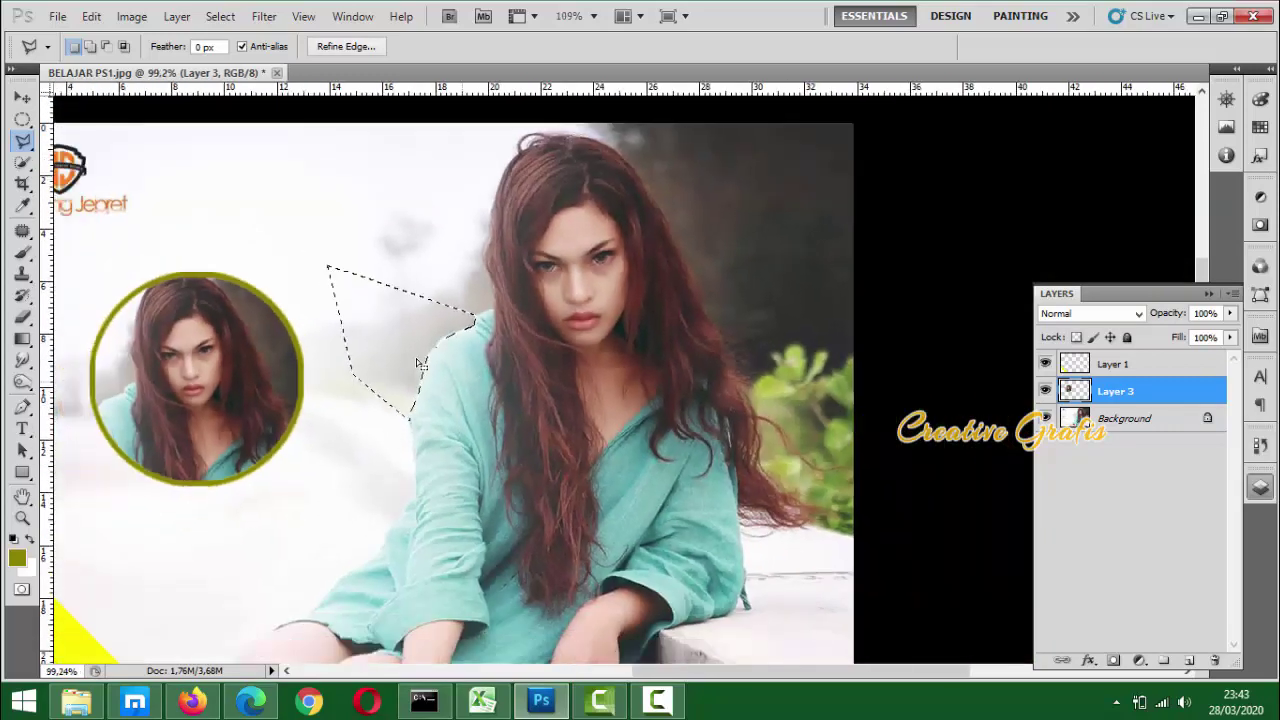
scroll(600, 327, "up", 3)
scroll(605, 327, "up", 1)
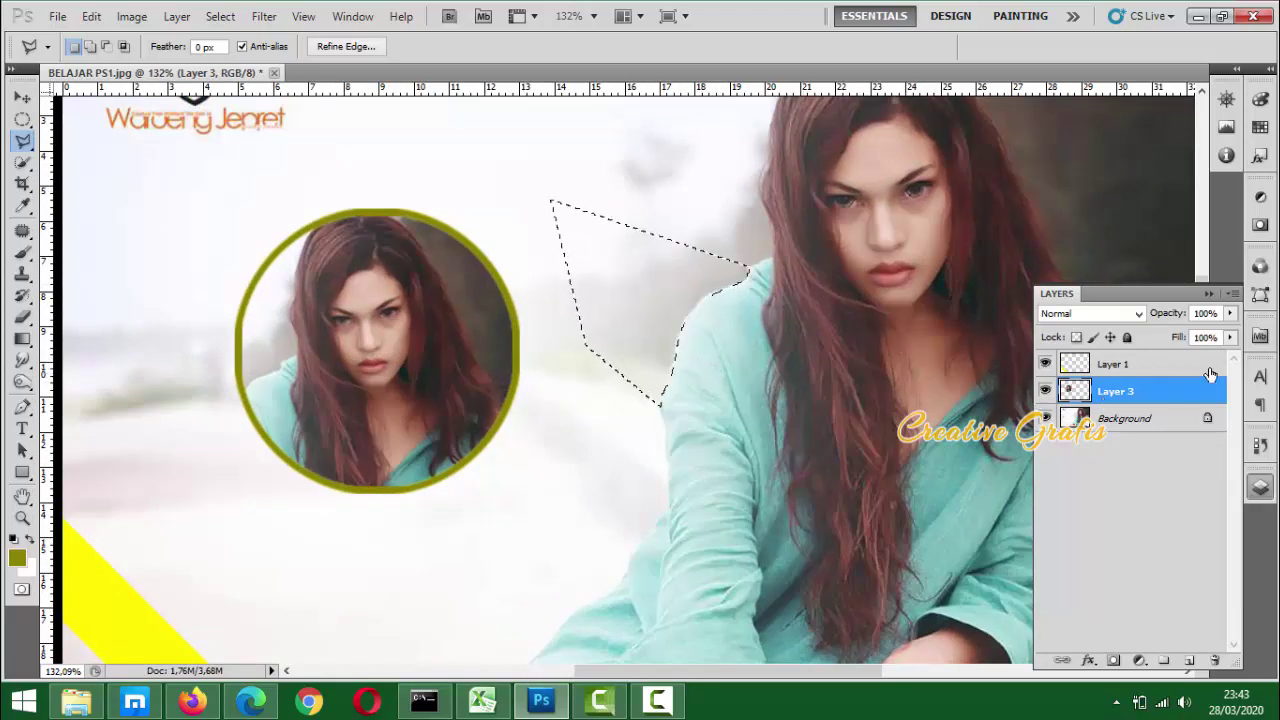
left_click(1105, 420)
key("Delete")
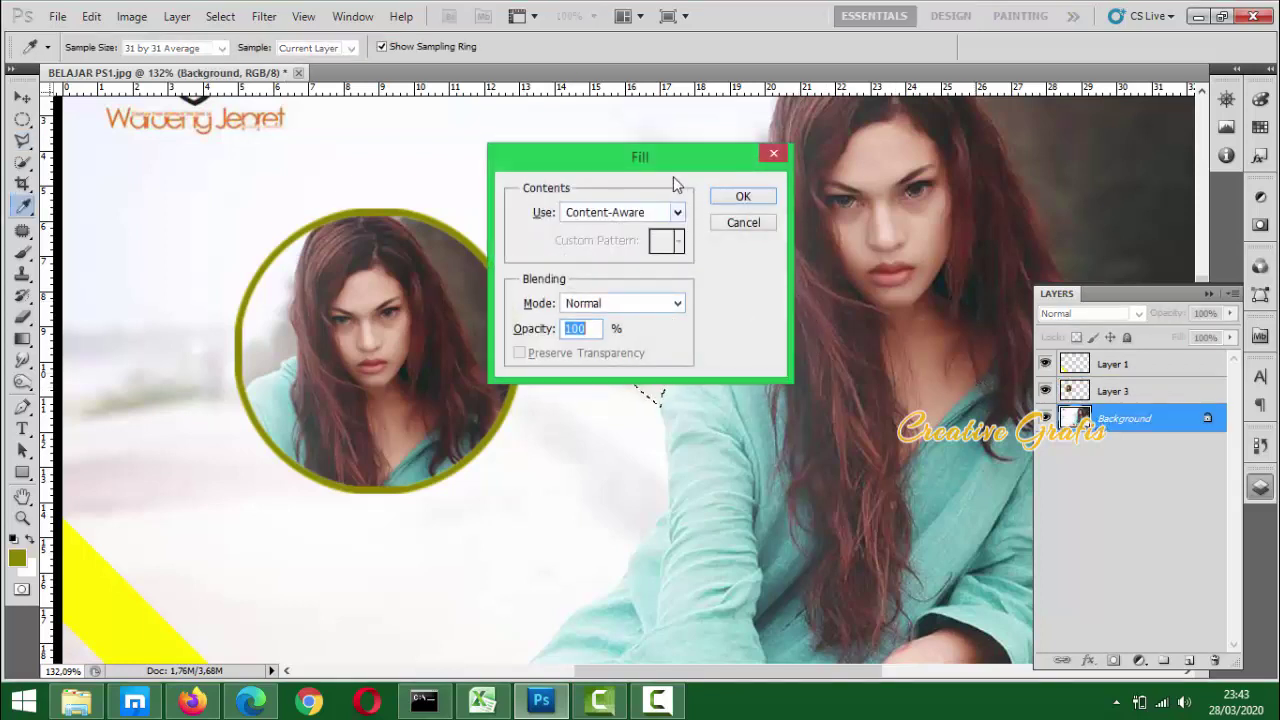
left_click_drag(670, 161, 942, 198)
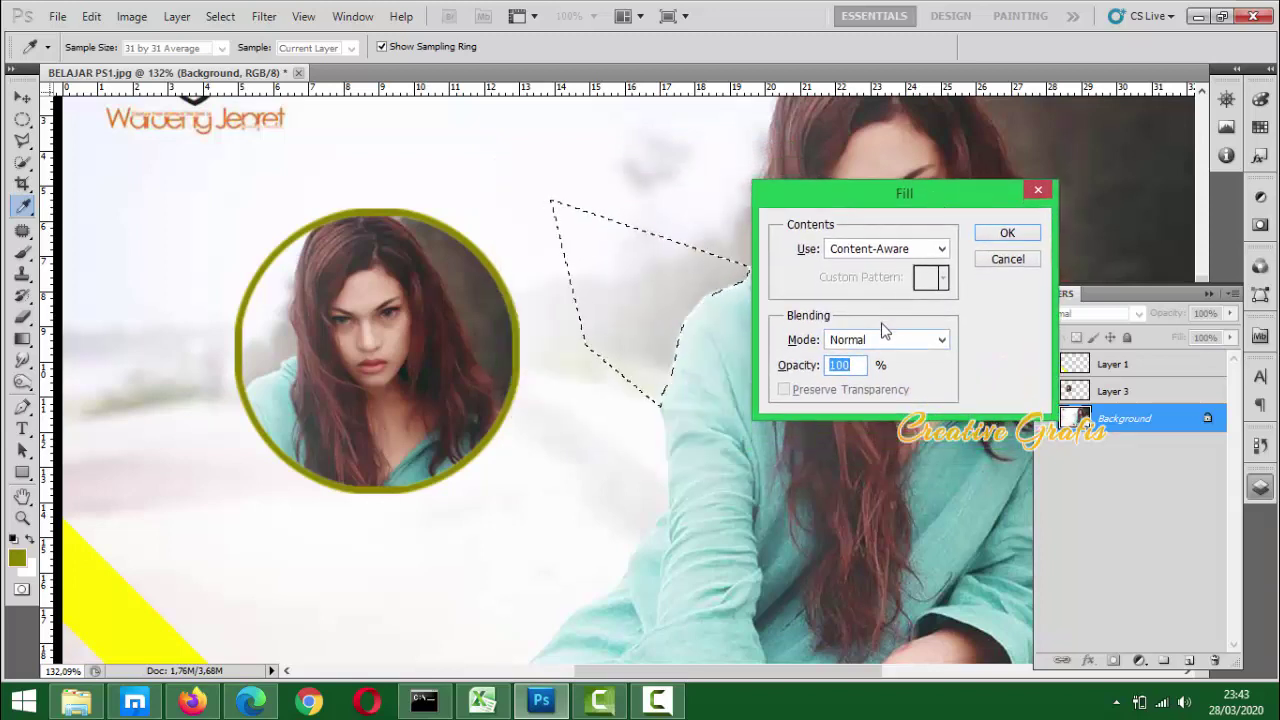
left_click(1008, 236)
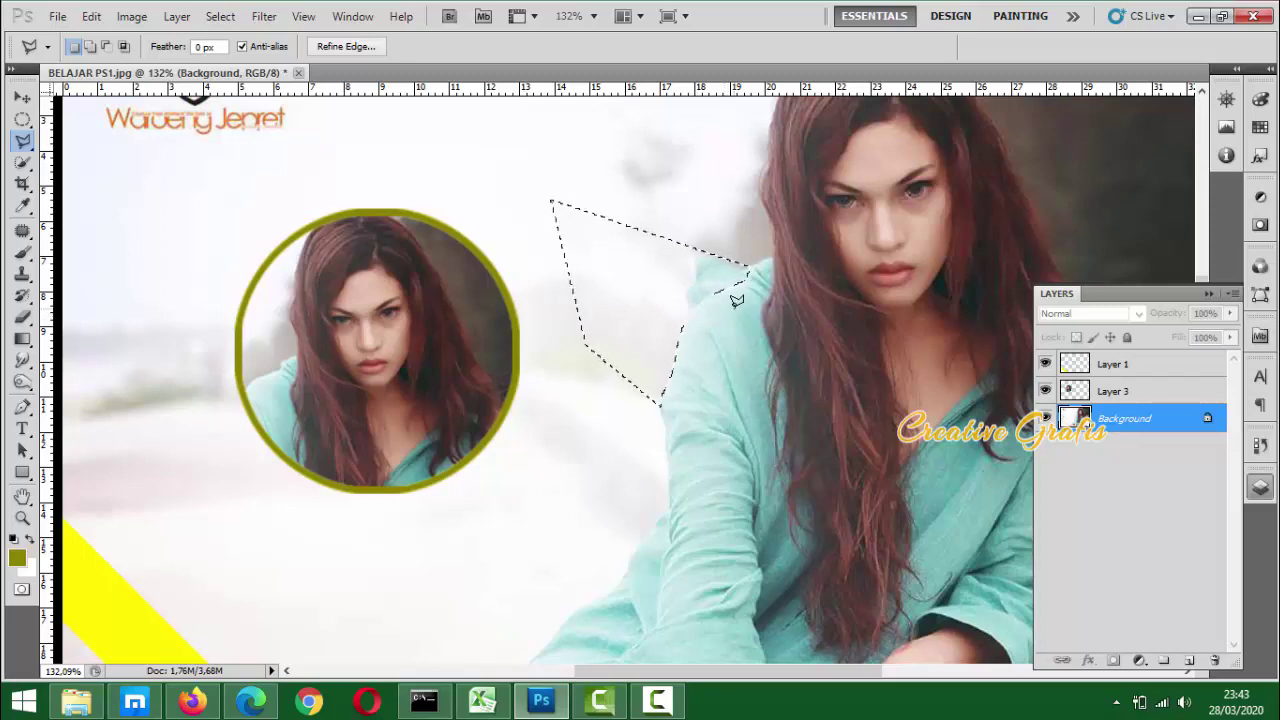
Fill the same selected area of the Background layer with the background color at 100% opacity
scroll(739, 327, "down", 1)
scroll(739, 327, "down", 3)
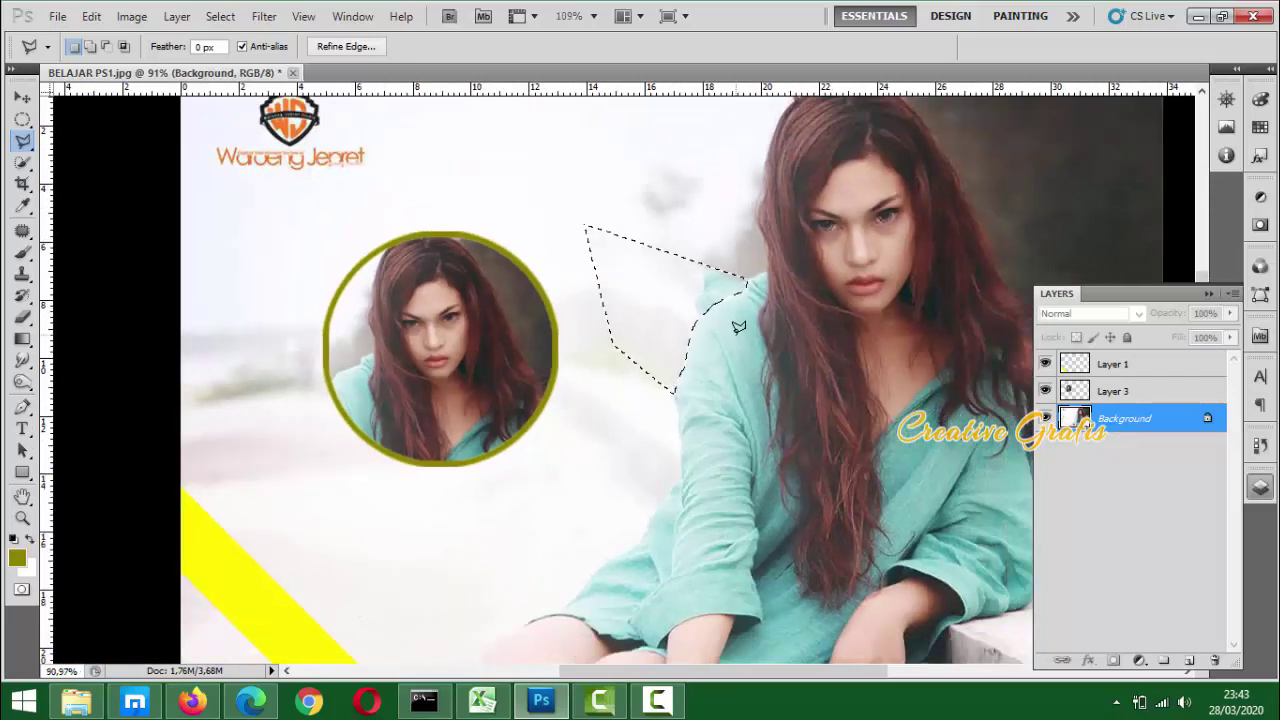
scroll(739, 327, "up", 1)
scroll(739, 327, "up", 5)
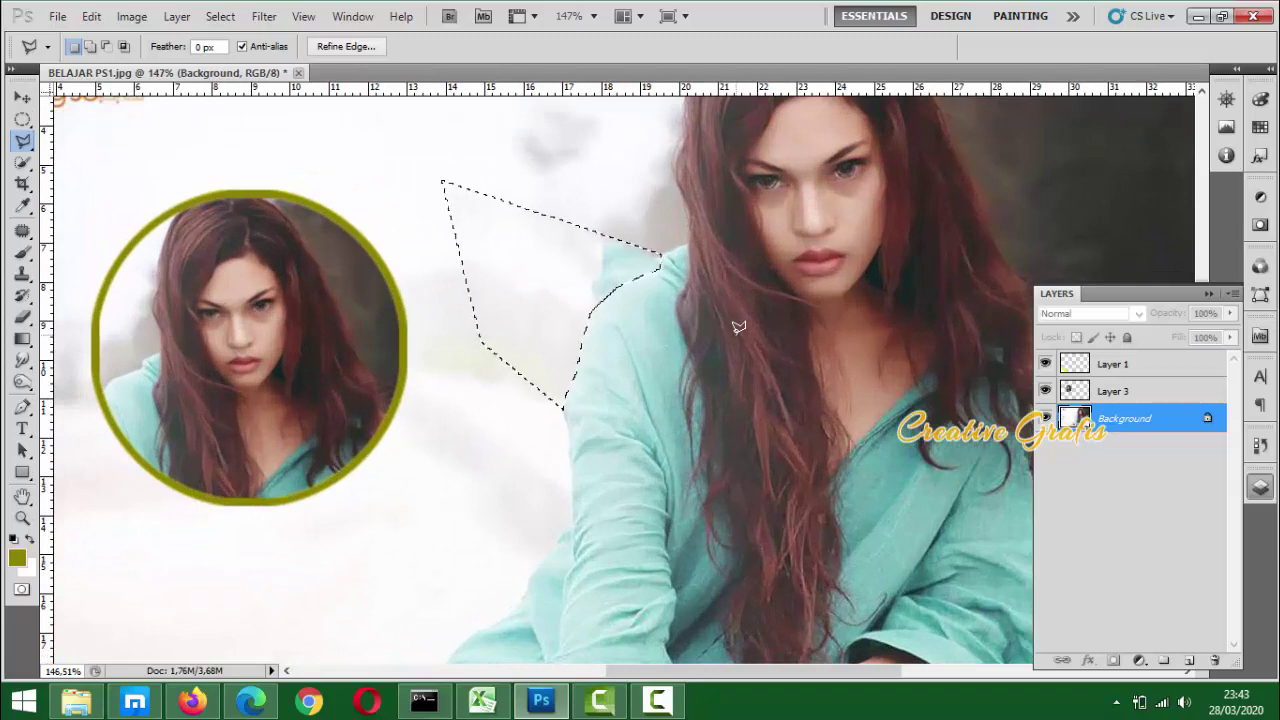
key("i")
key("shift+F5")
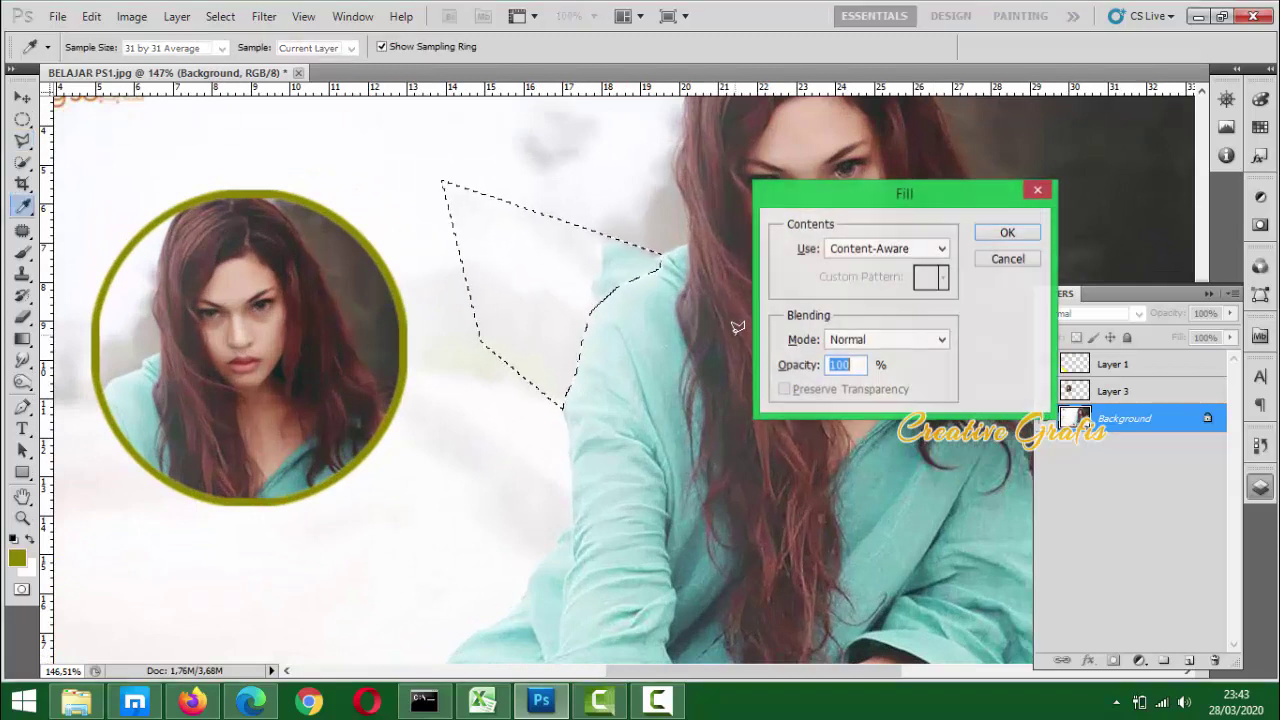
left_click(942, 250)
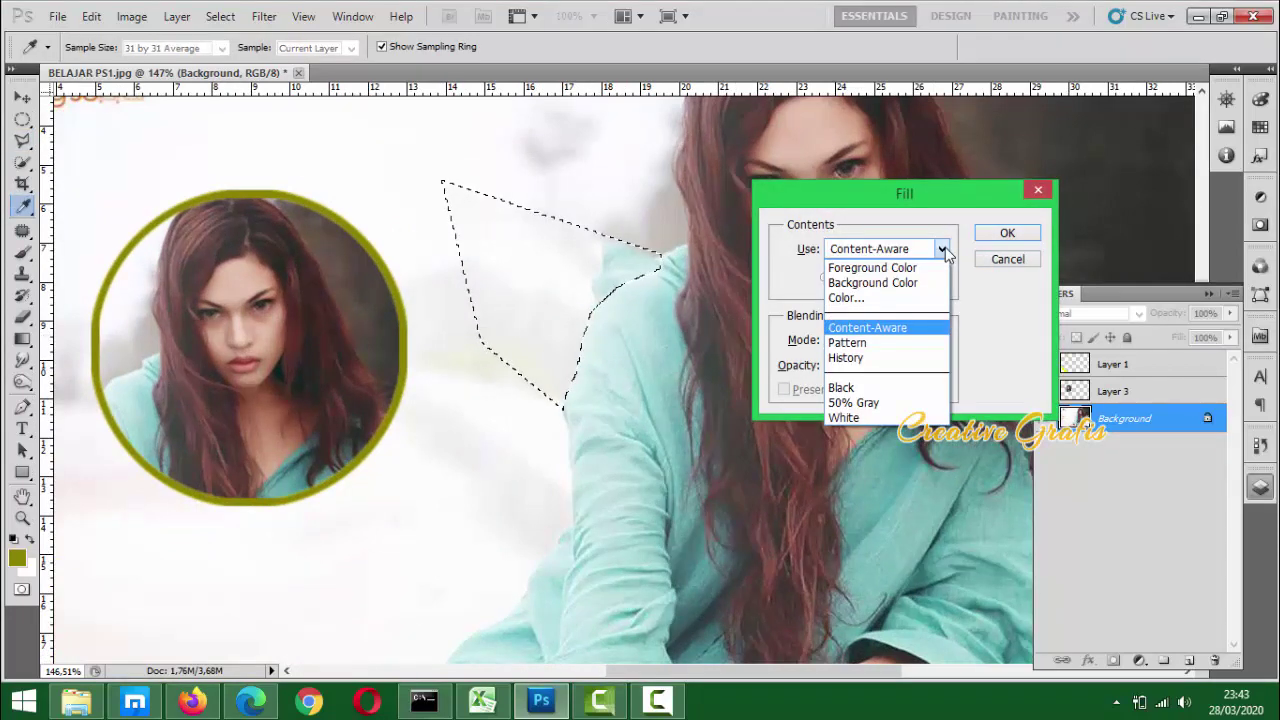
left_click(912, 285)
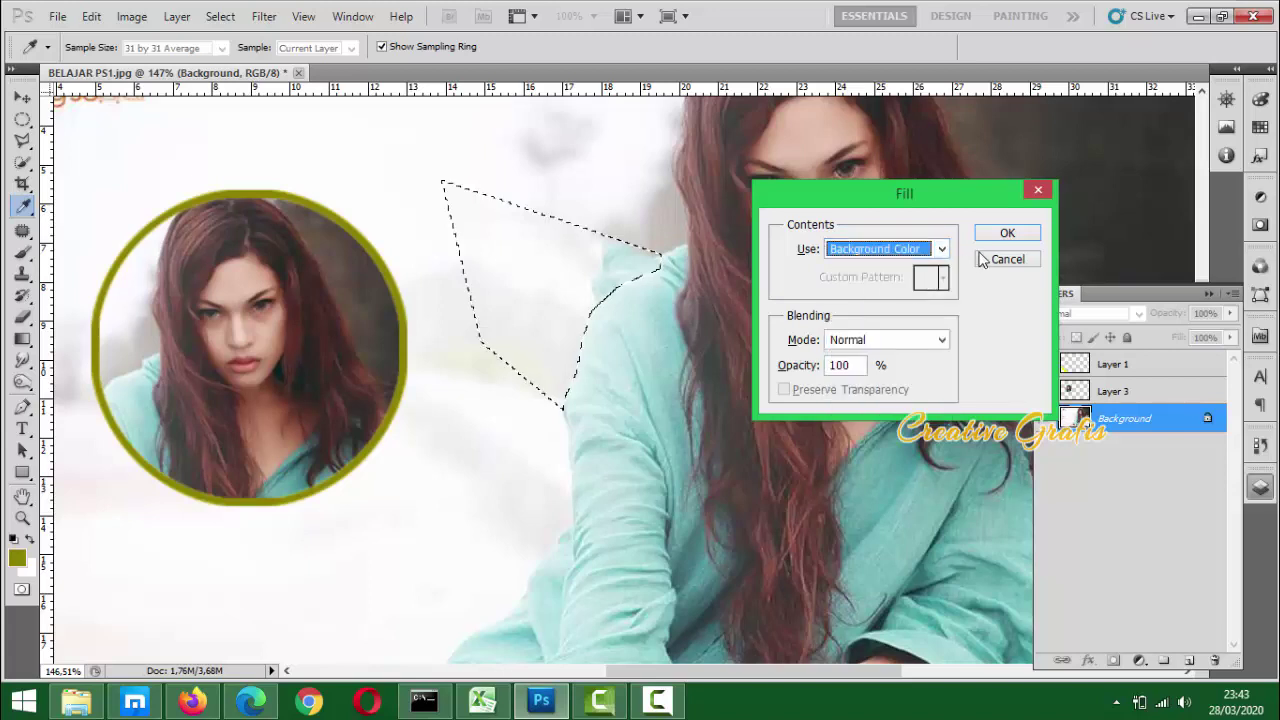
left_click(1003, 236)
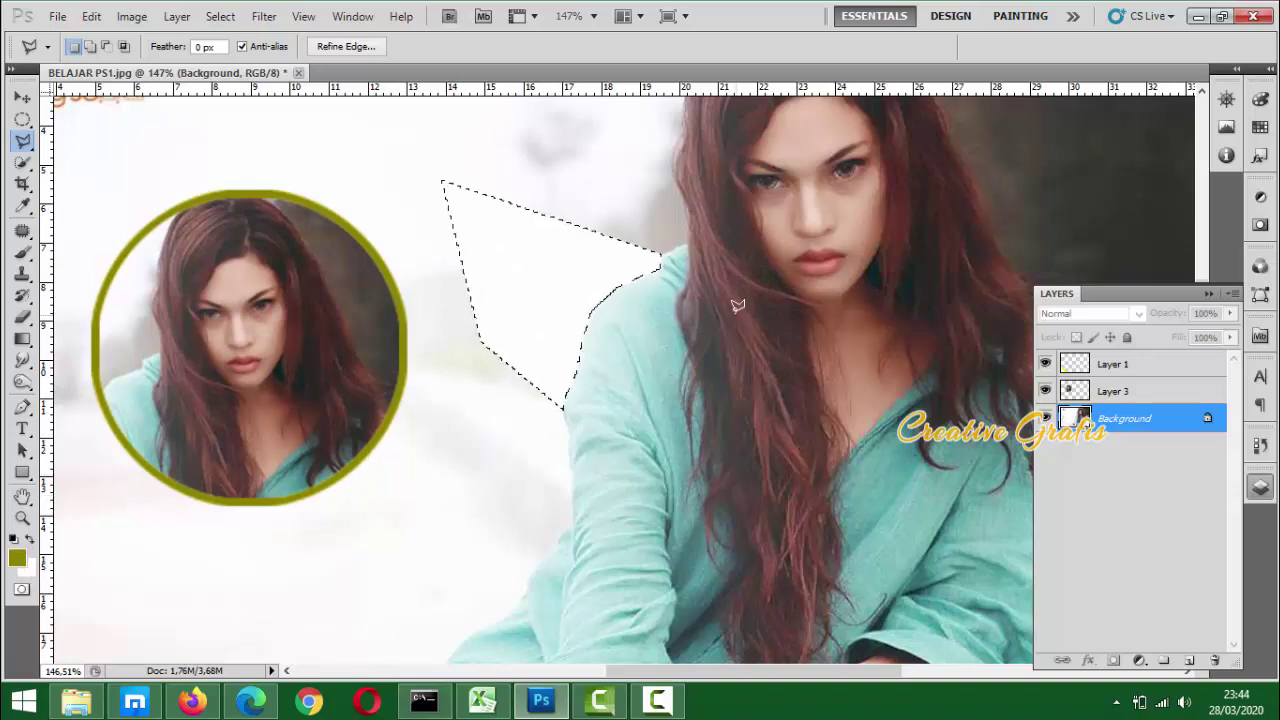
Convert the locked Background into a regular layer and delete the selected area beside the shoulder to transparency
double_click(1172, 430)
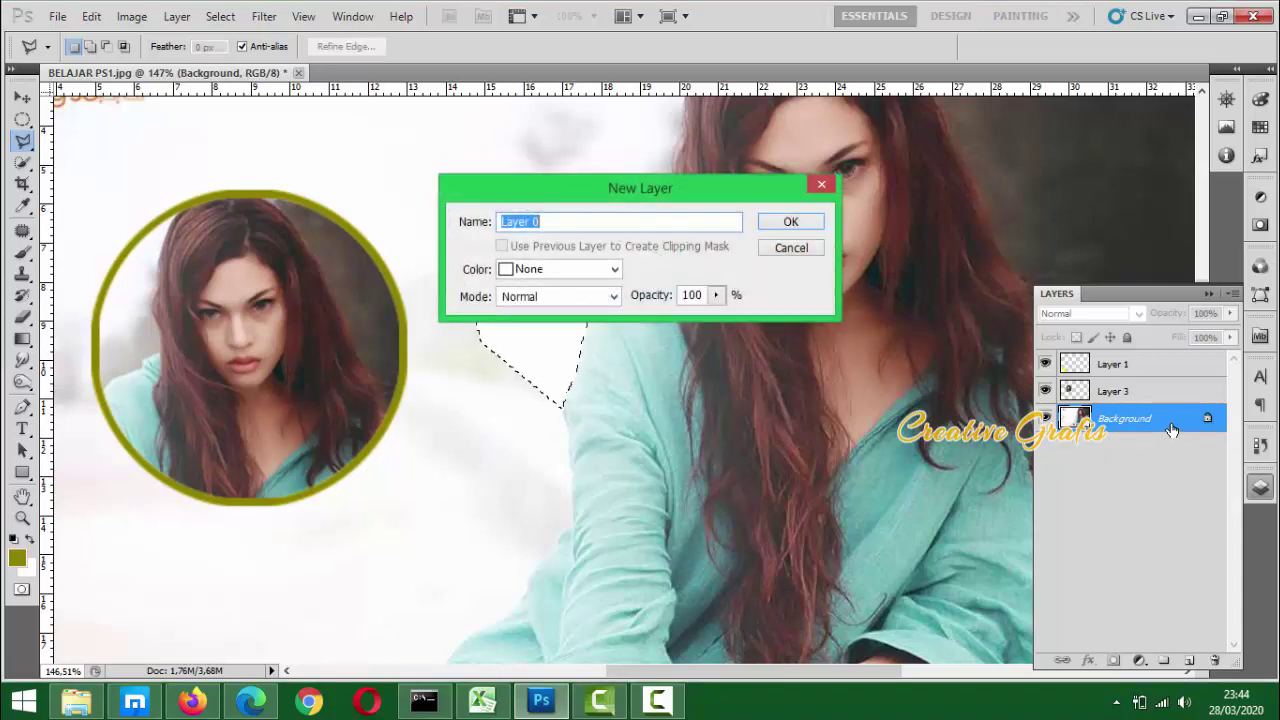
left_click(791, 222)
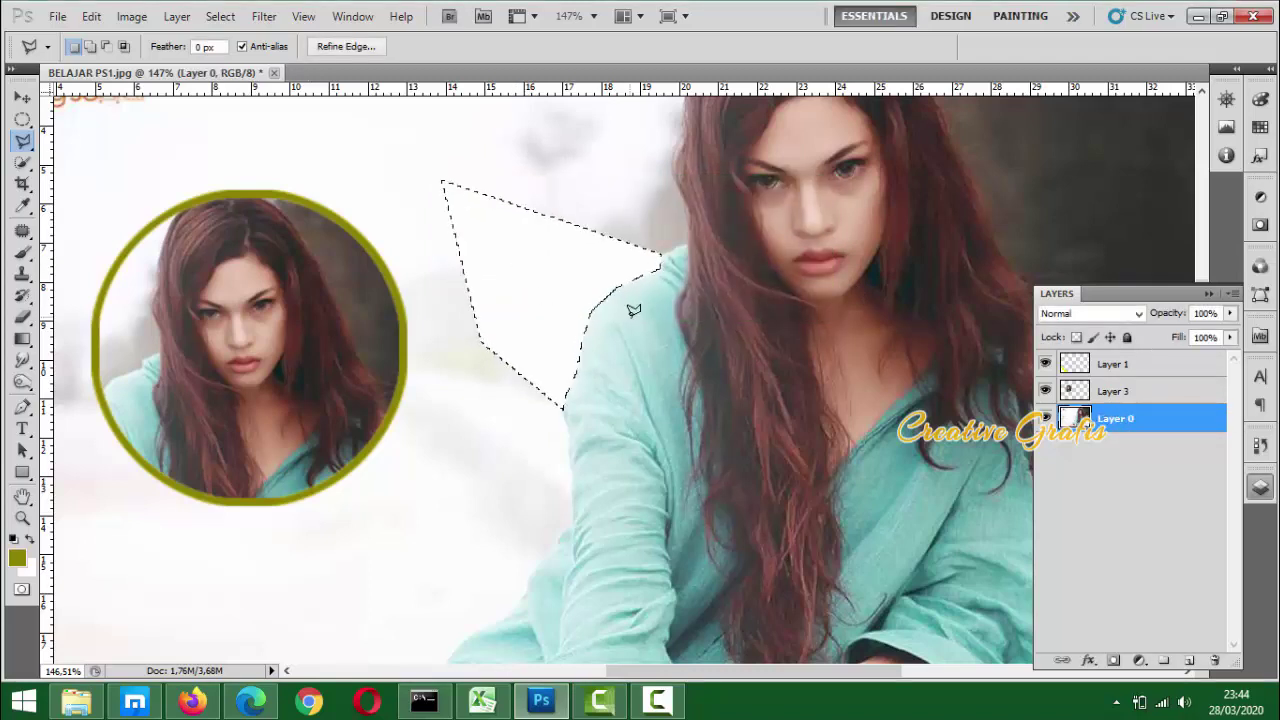
key("Delete")
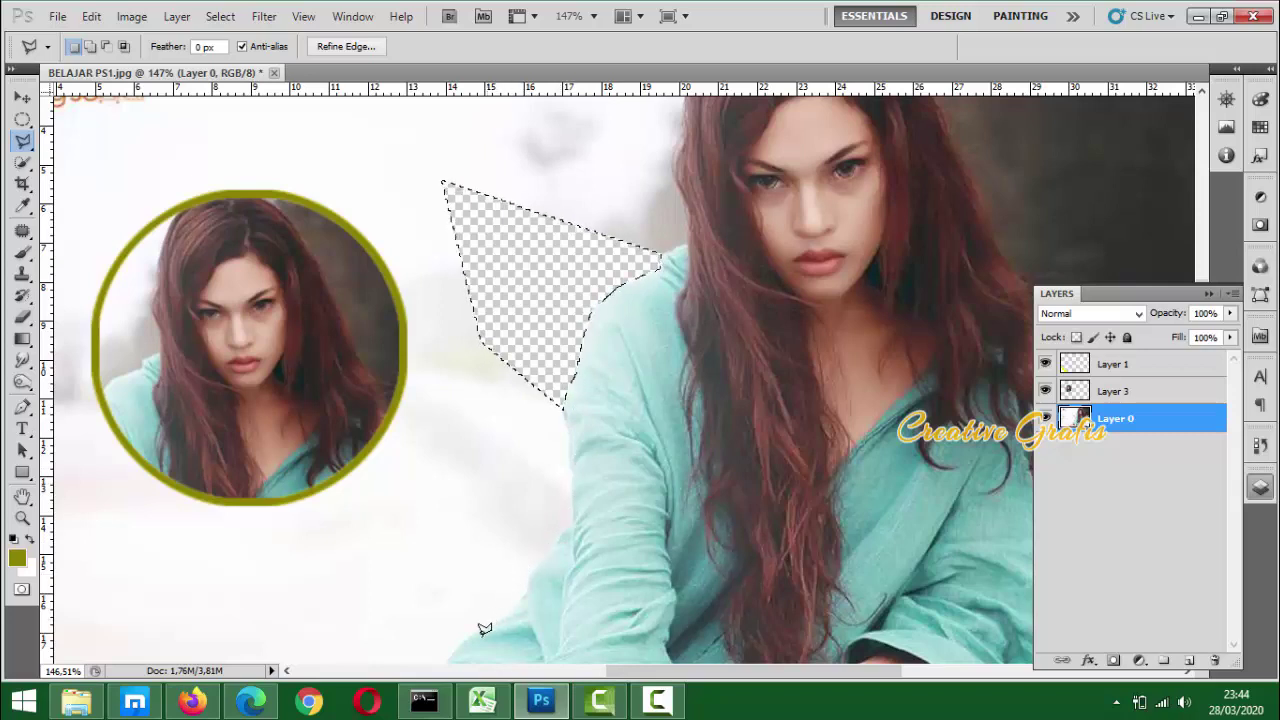
Lasso a second background area along the lower sleeve, just below the first cut-out, delete it and deselect
left_click(478, 418)
left_click(552, 360)
left_click(570, 515)
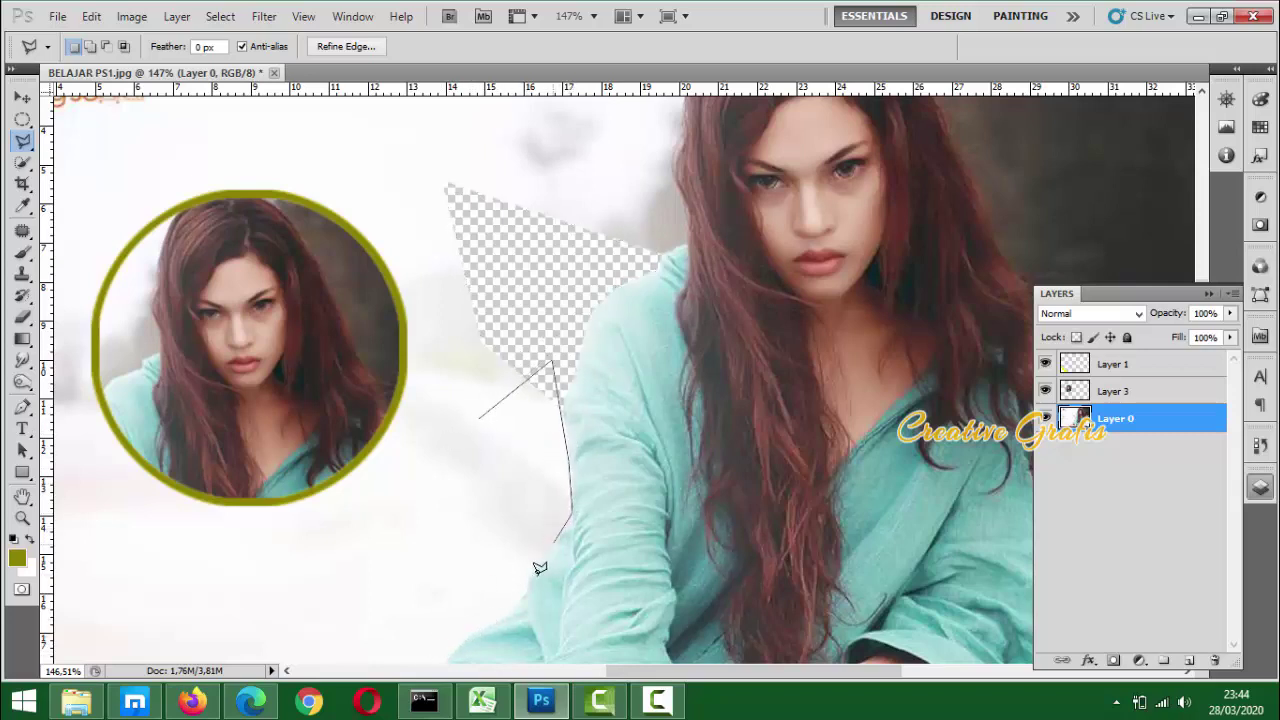
left_click(477, 631)
left_click(433, 580)
double_click(433, 461)
key("Delete")
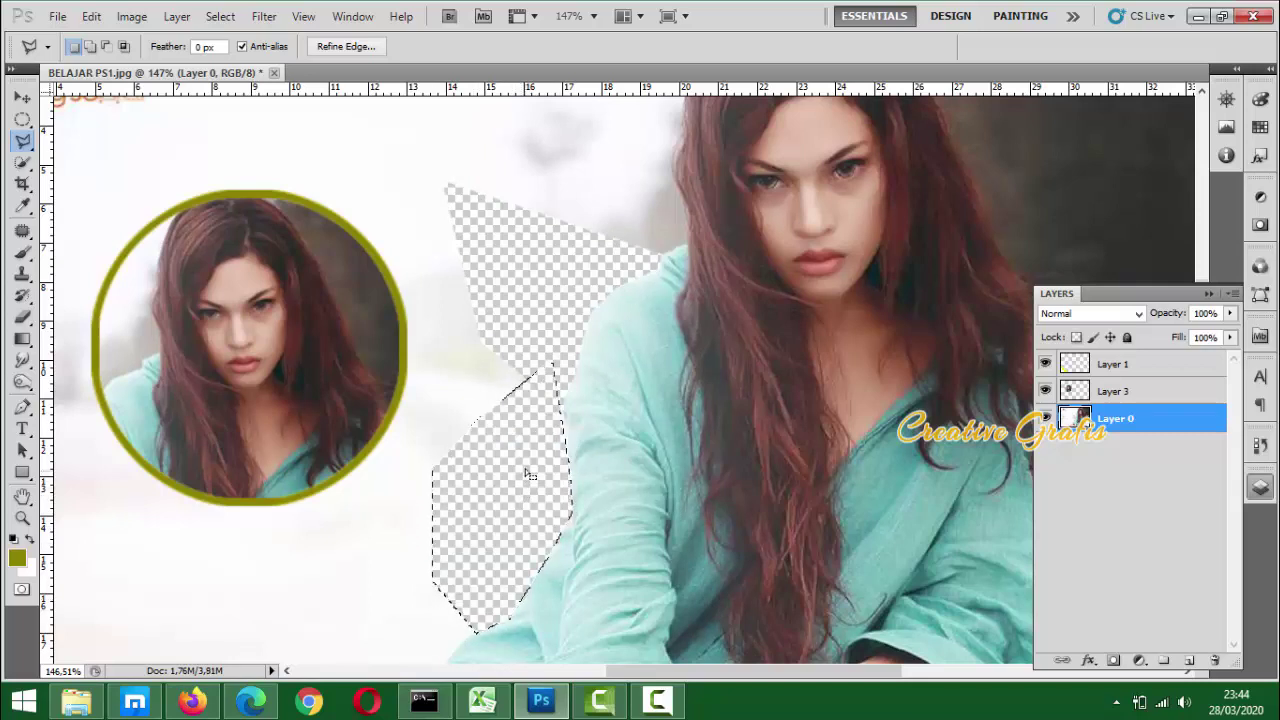
key("ctrl+d")
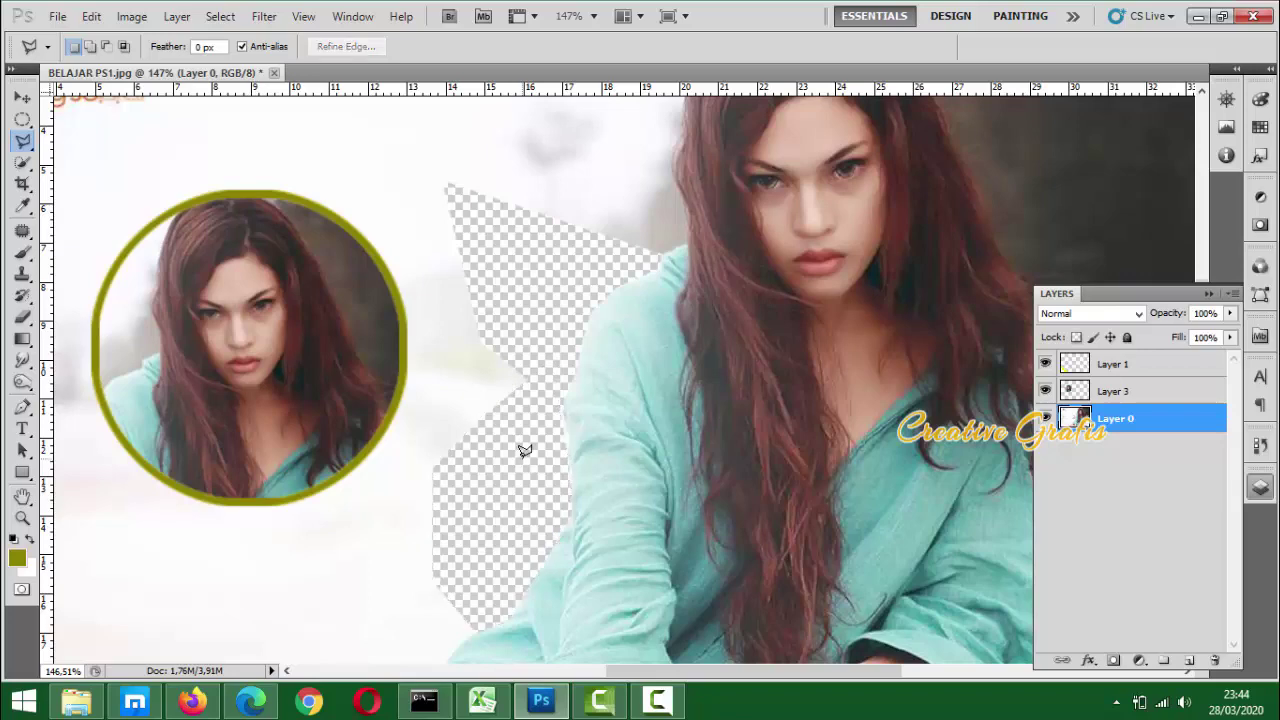
Duplicate Layer 0 and make the original layer beneath the copy active
scroll(520, 450, "down", 3)
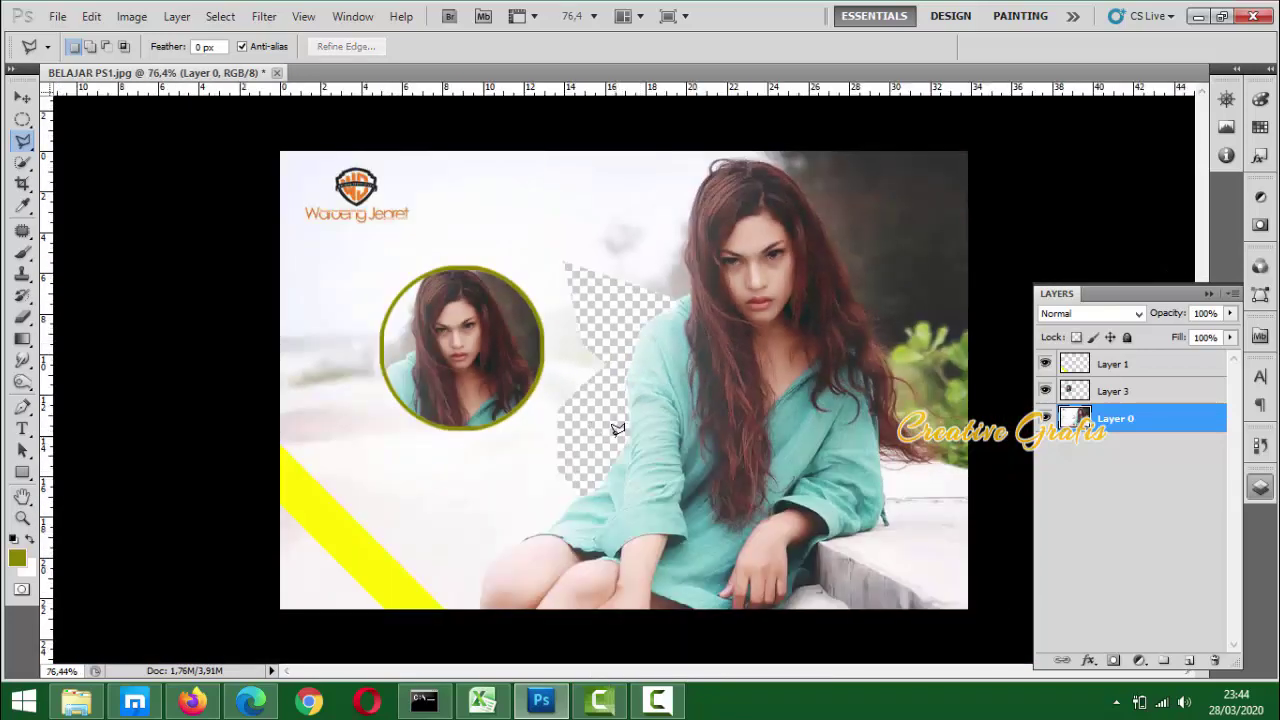
scroll(617, 429, "up", 3)
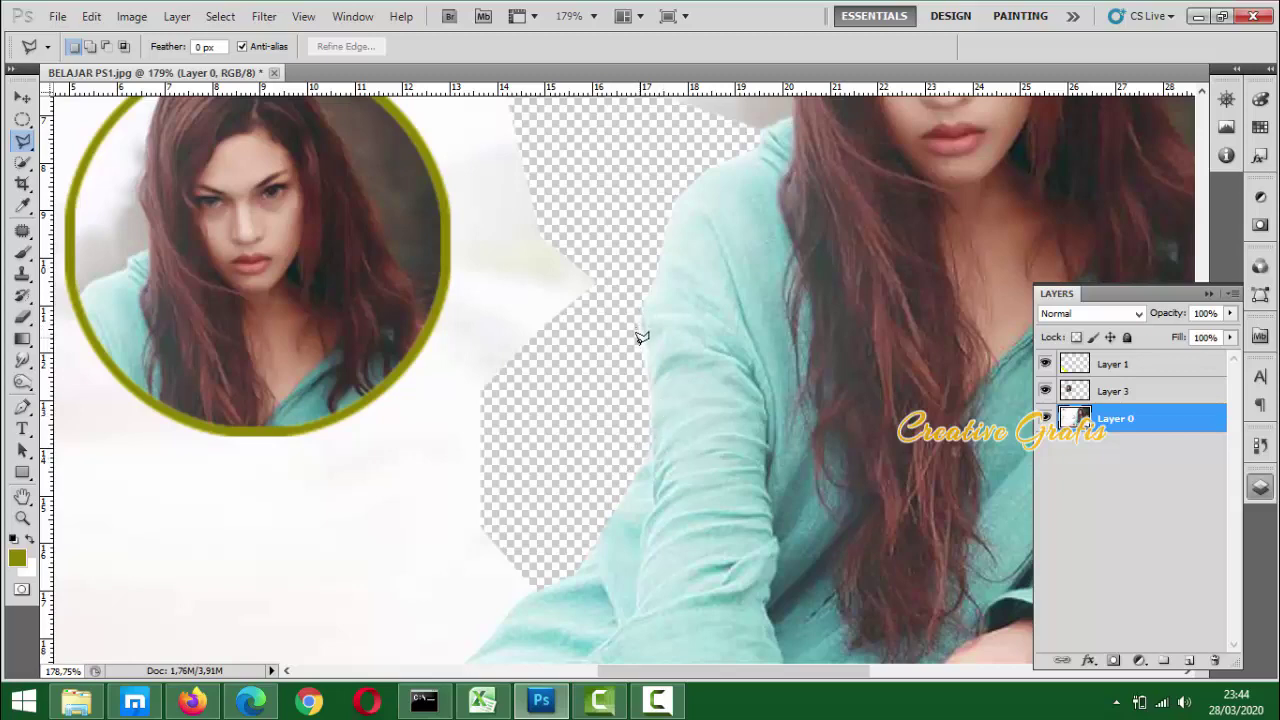
scroll(651, 346, "down", 3)
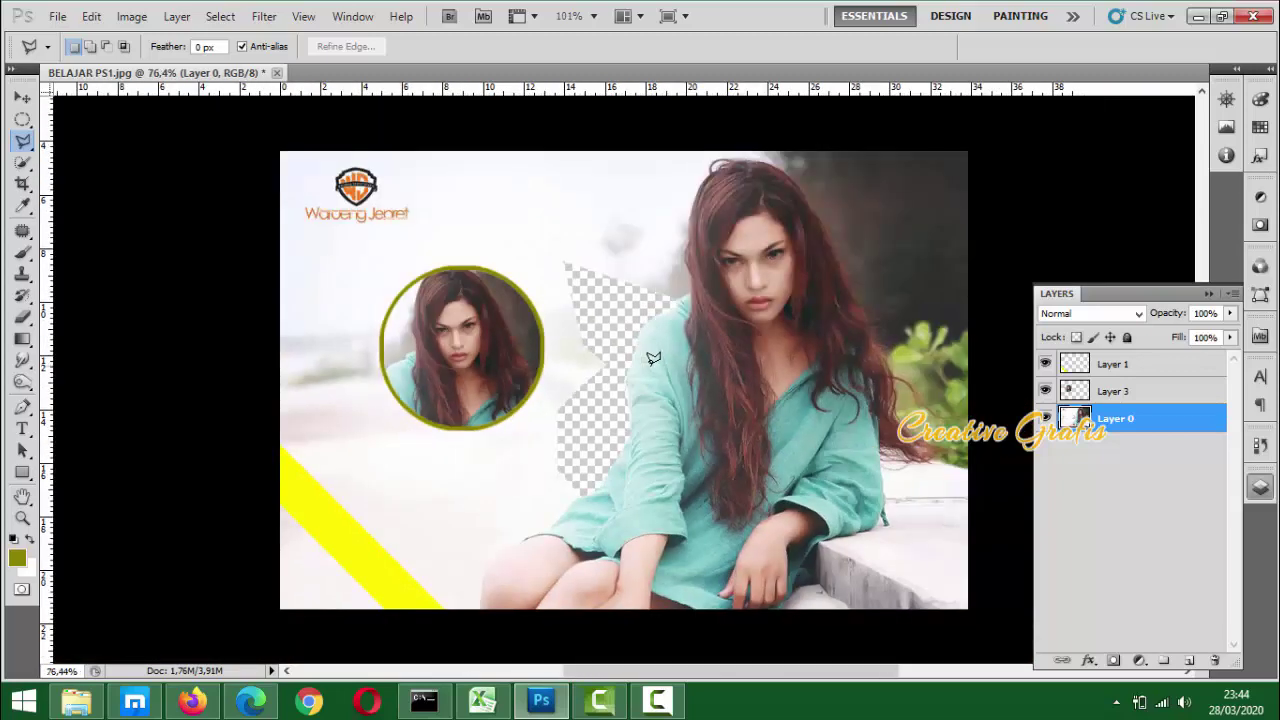
scroll(652, 358, "down", 1)
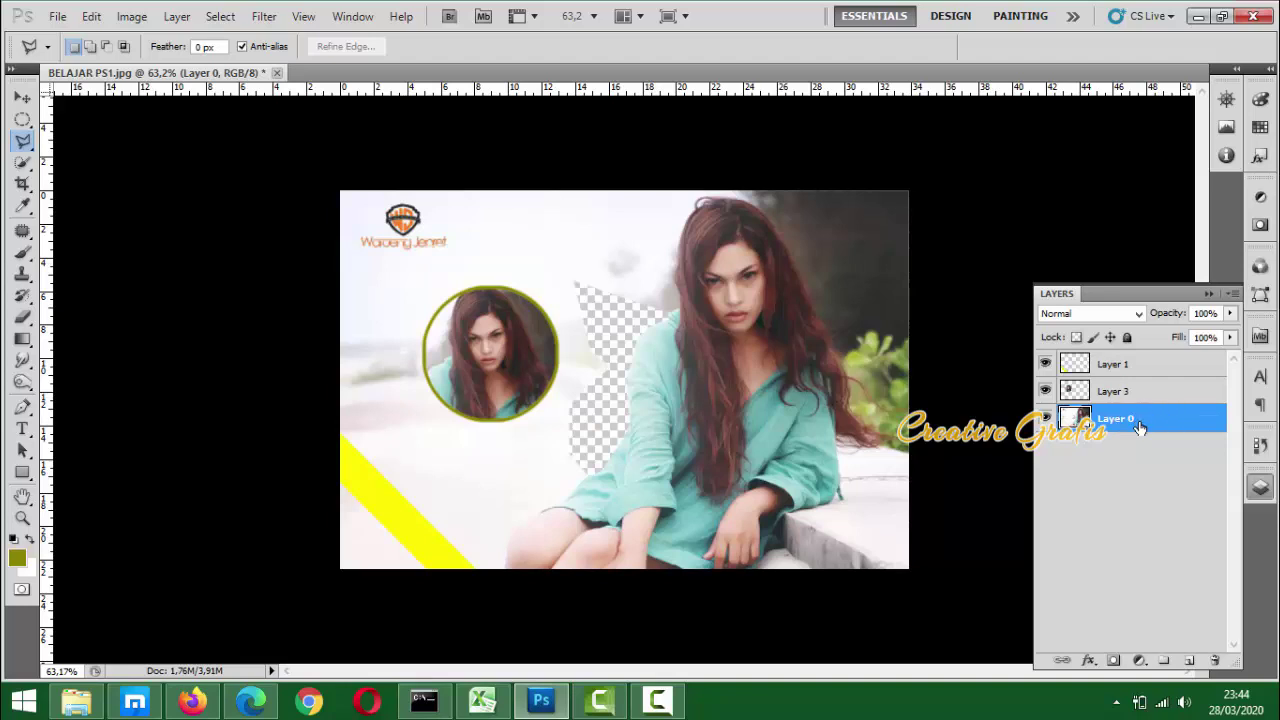
key("ctrl+j")
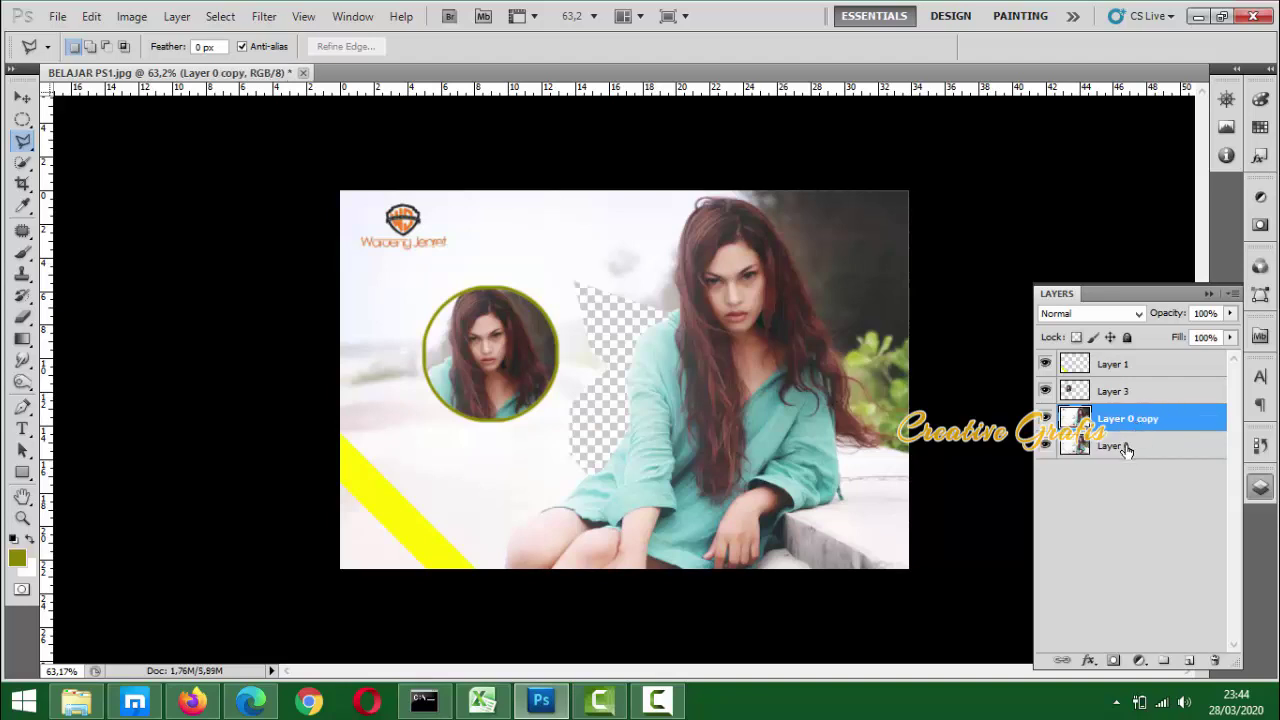
left_click(1125, 449)
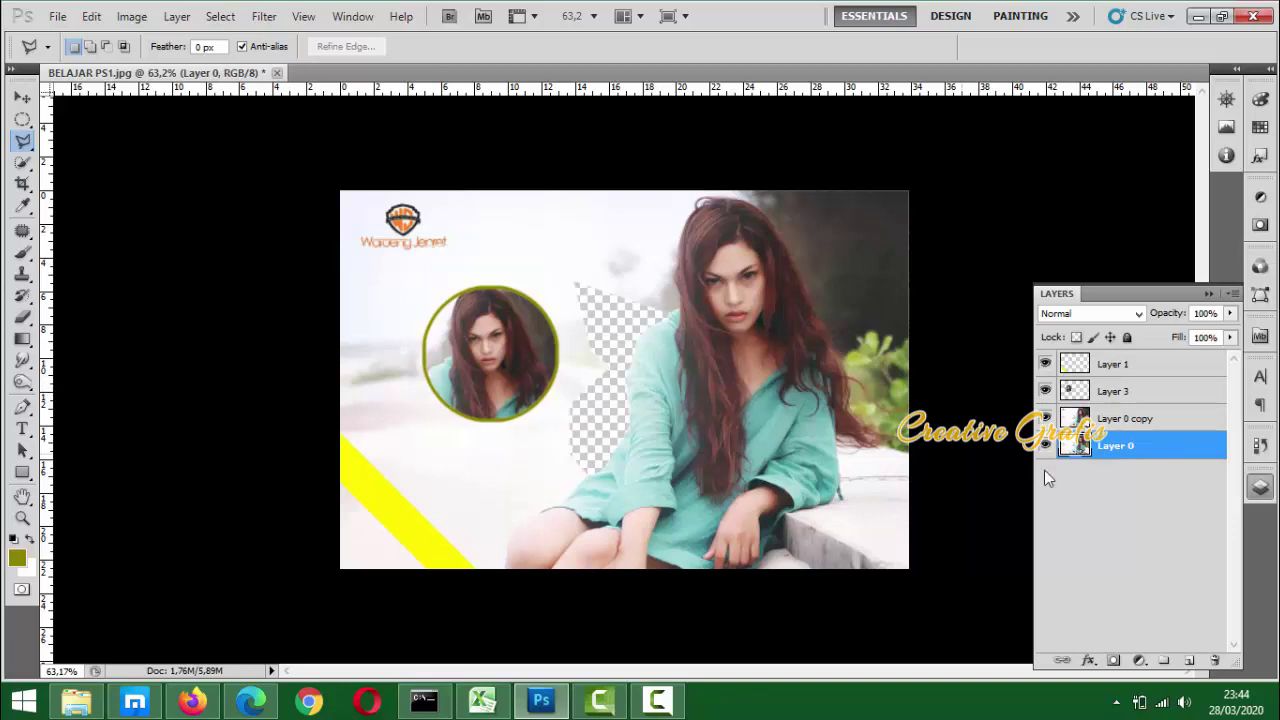
Set the background color to a bright red and fill the whole of Layer 0 with it
left_click(26, 568)
mouse_move(913, 220)
left_mouse_down()
mouse_move(1017, 125)
mouse_move(980, 121)
left_mouse_up()
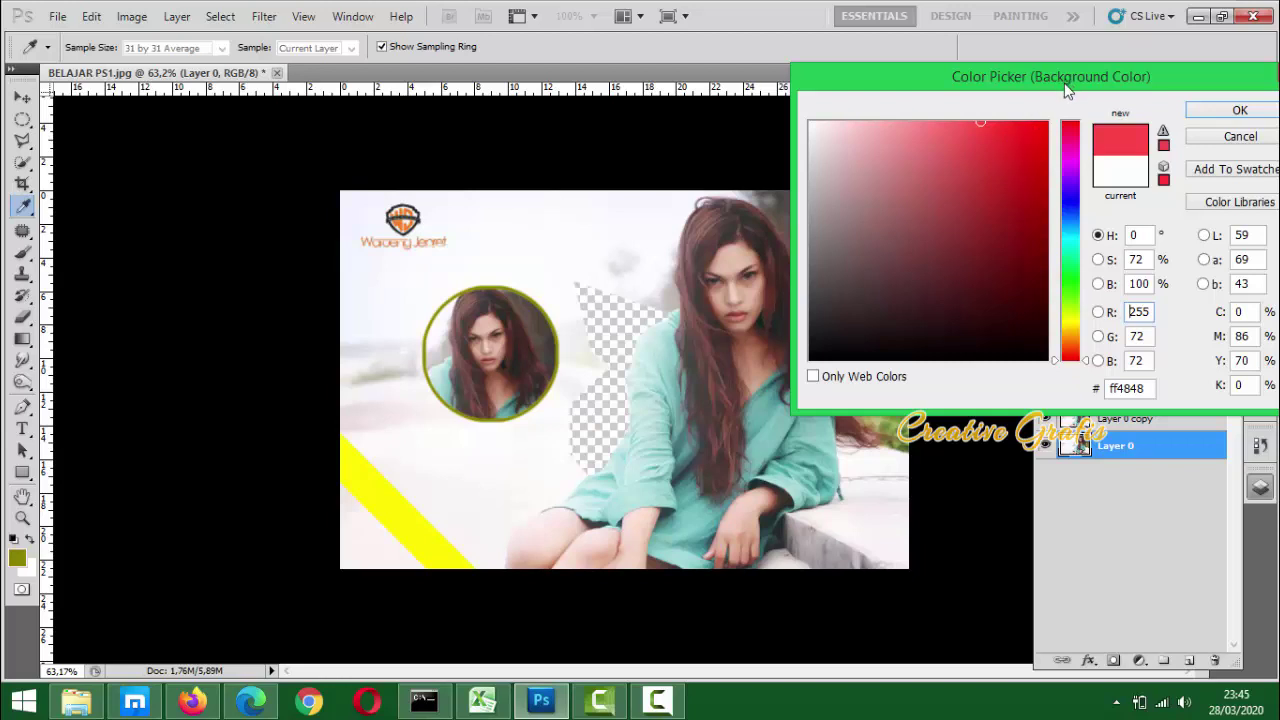
mouse_move(980, 121)
left_mouse_down()
mouse_move(1043, 166)
mouse_move(1034, 123)
mouse_move(977, 117)
mouse_move(994, 122)
left_mouse_up()
left_click(1238, 112)
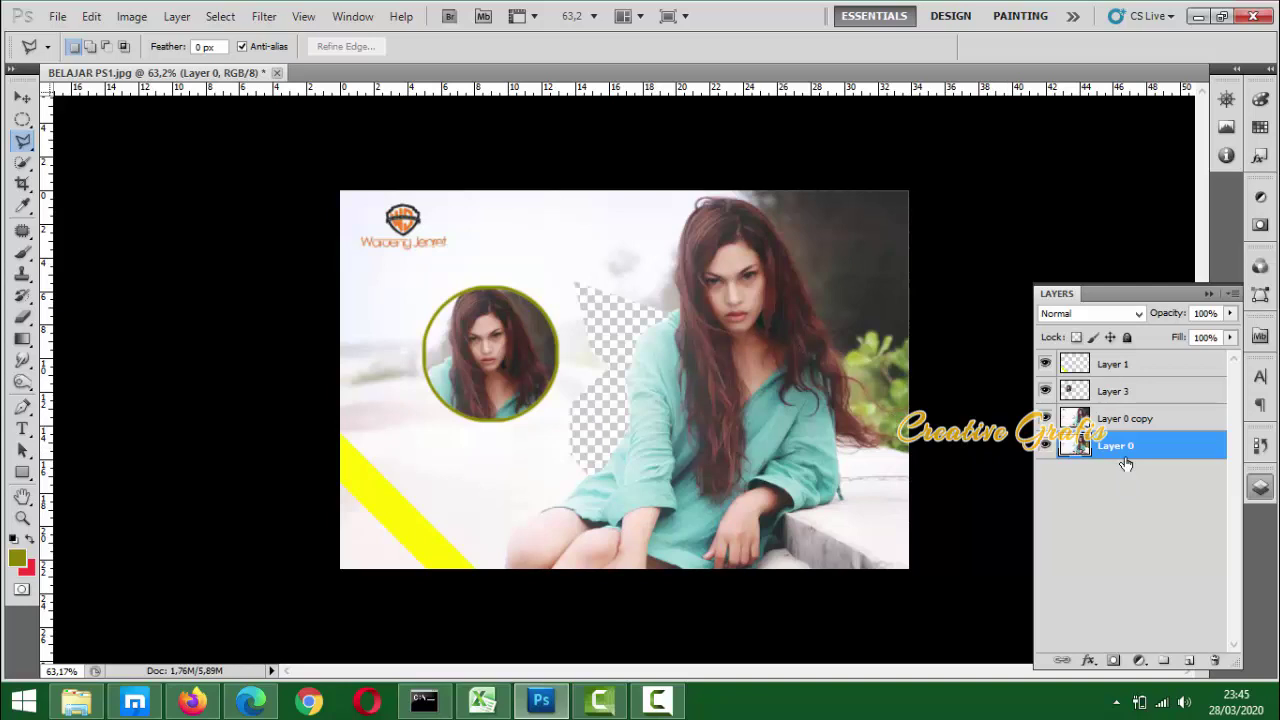
key("ctrl+BackSpace")
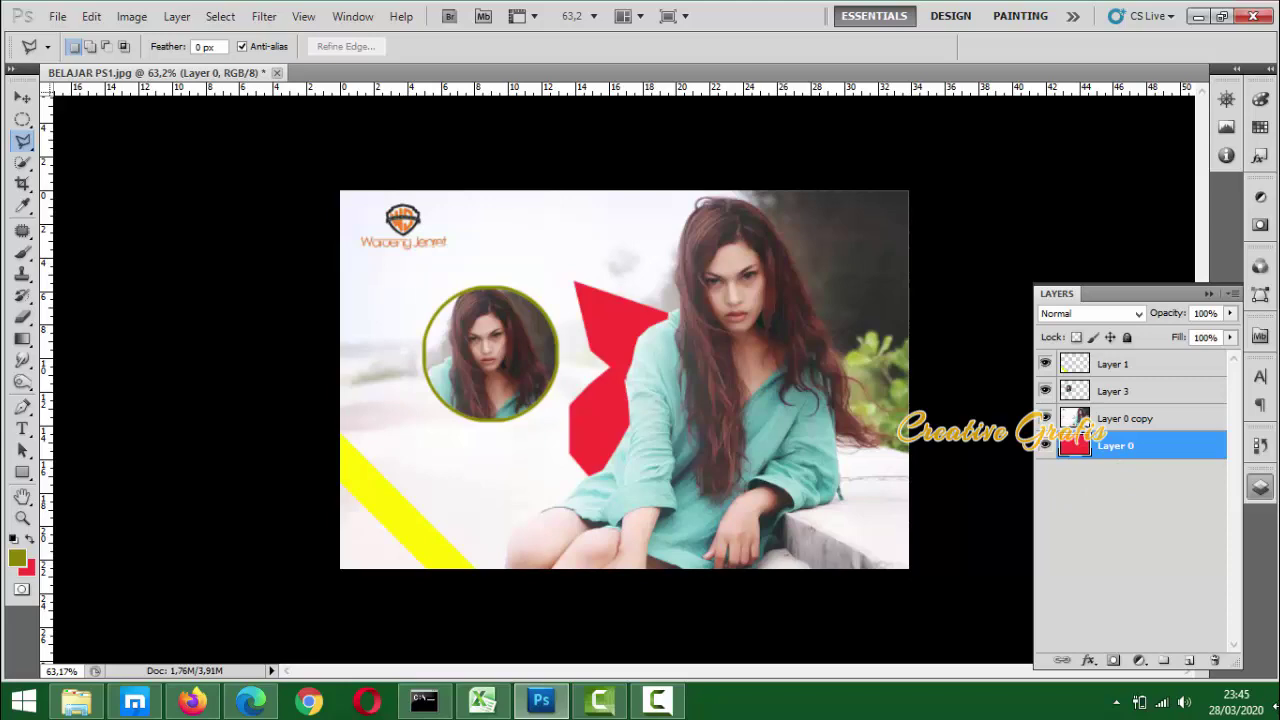
key("v")
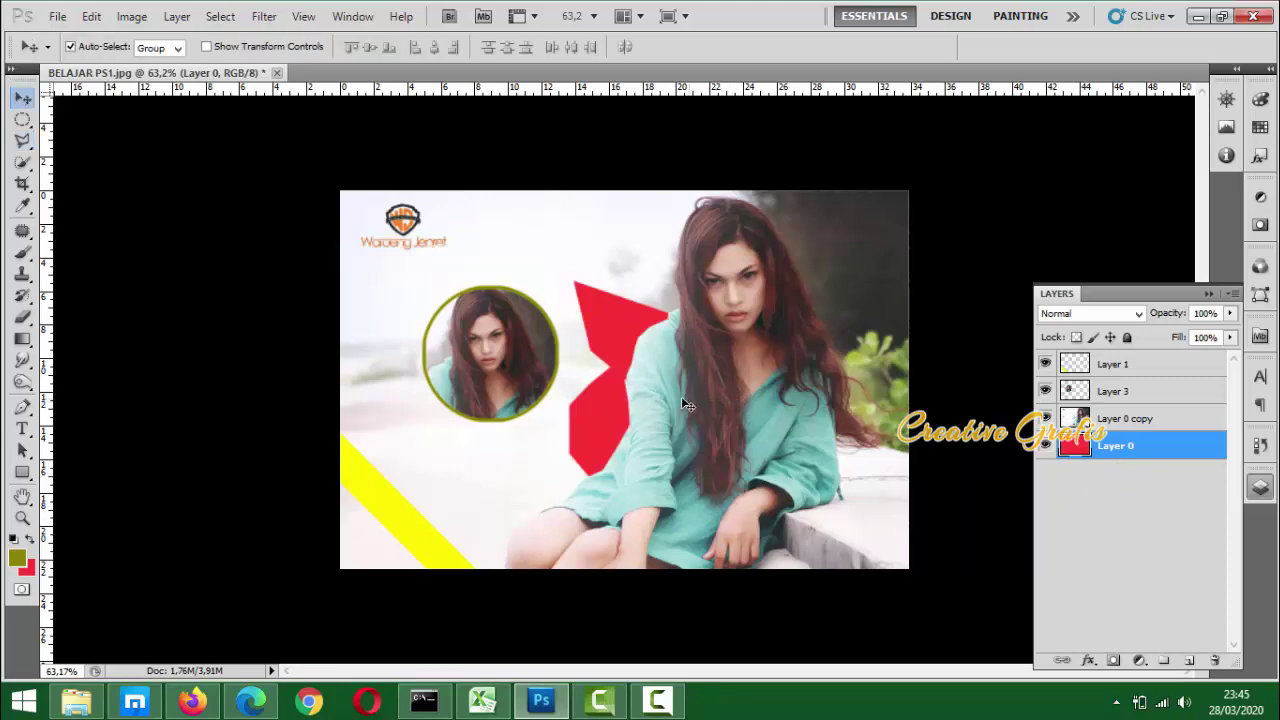
Select the leftover white sliver along the sleeve's outer edge with the Polygonal Lasso
scroll(600, 376, "up", 10)
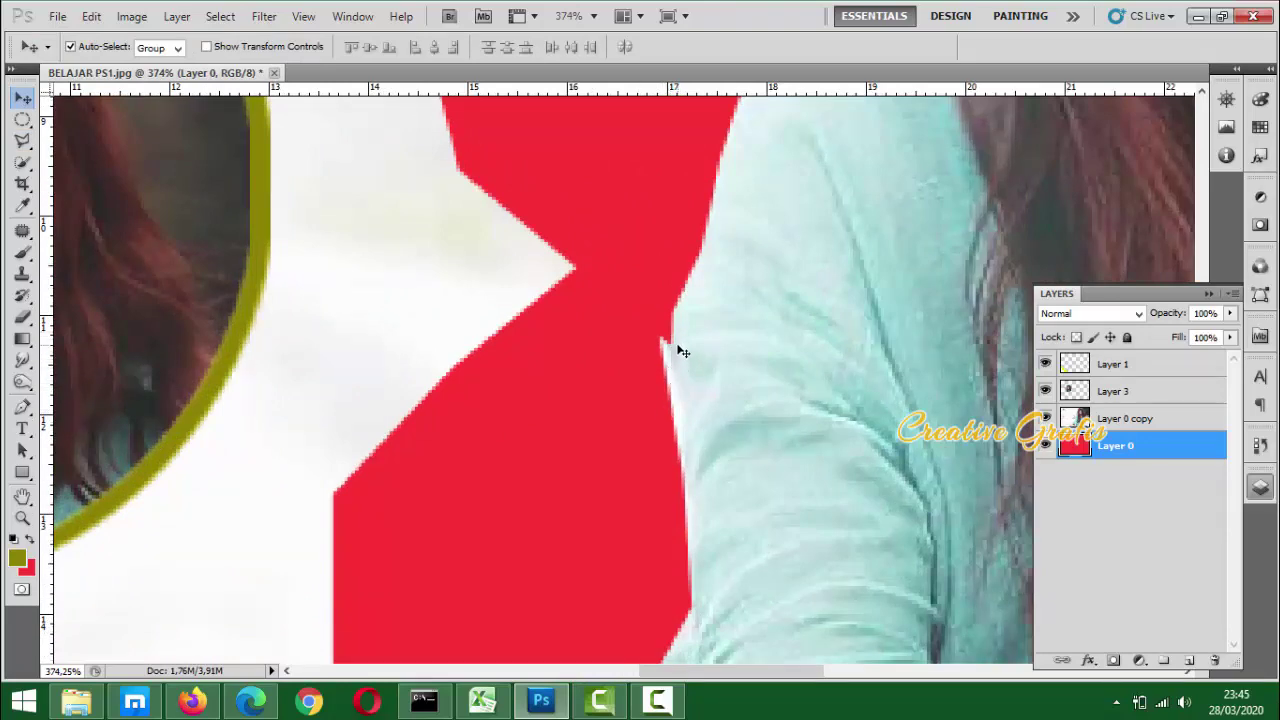
scroll(683, 359, "down", 2)
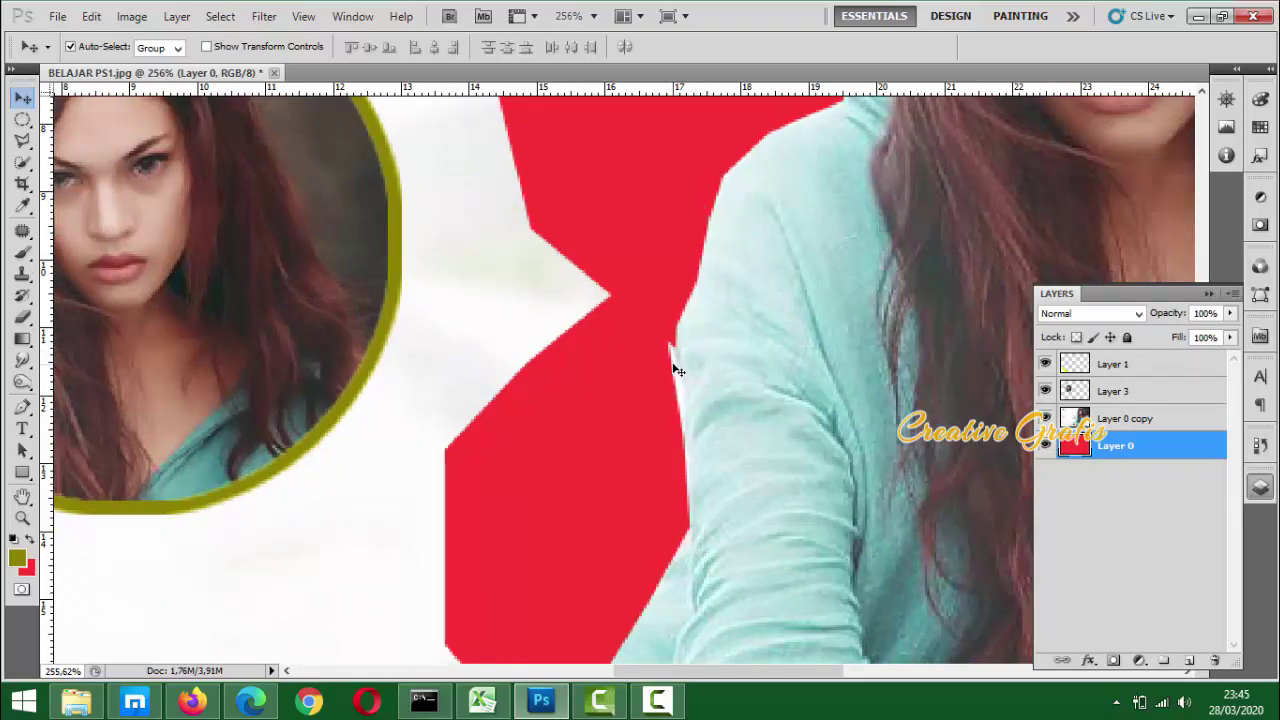
scroll(677, 370, "up", 2)
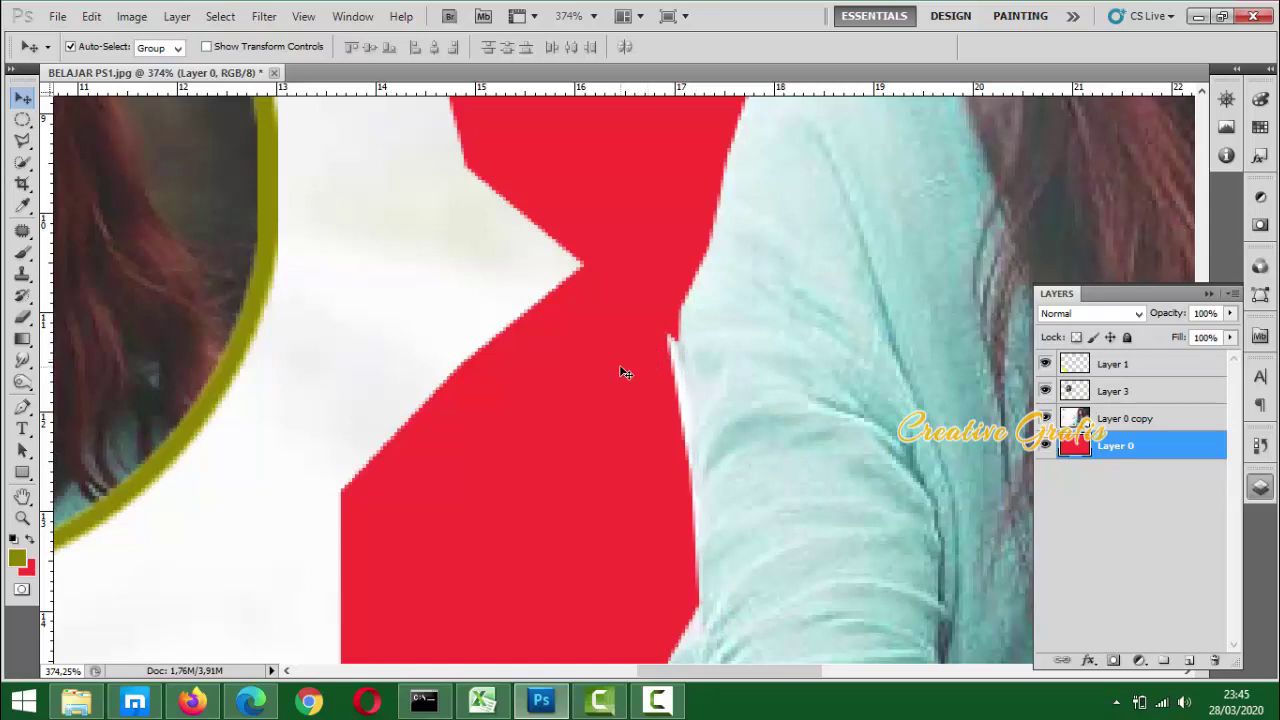
key("l")
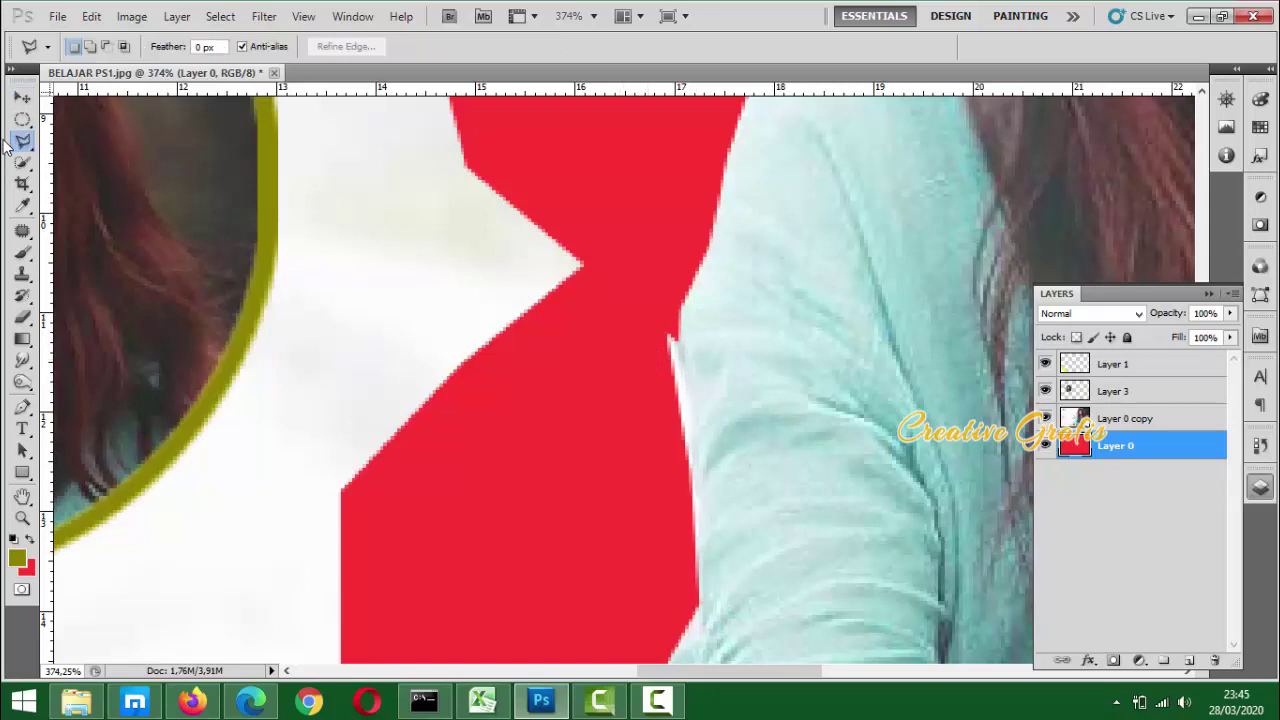
left_click(670, 337)
left_click(683, 455)
double_click(621, 326)
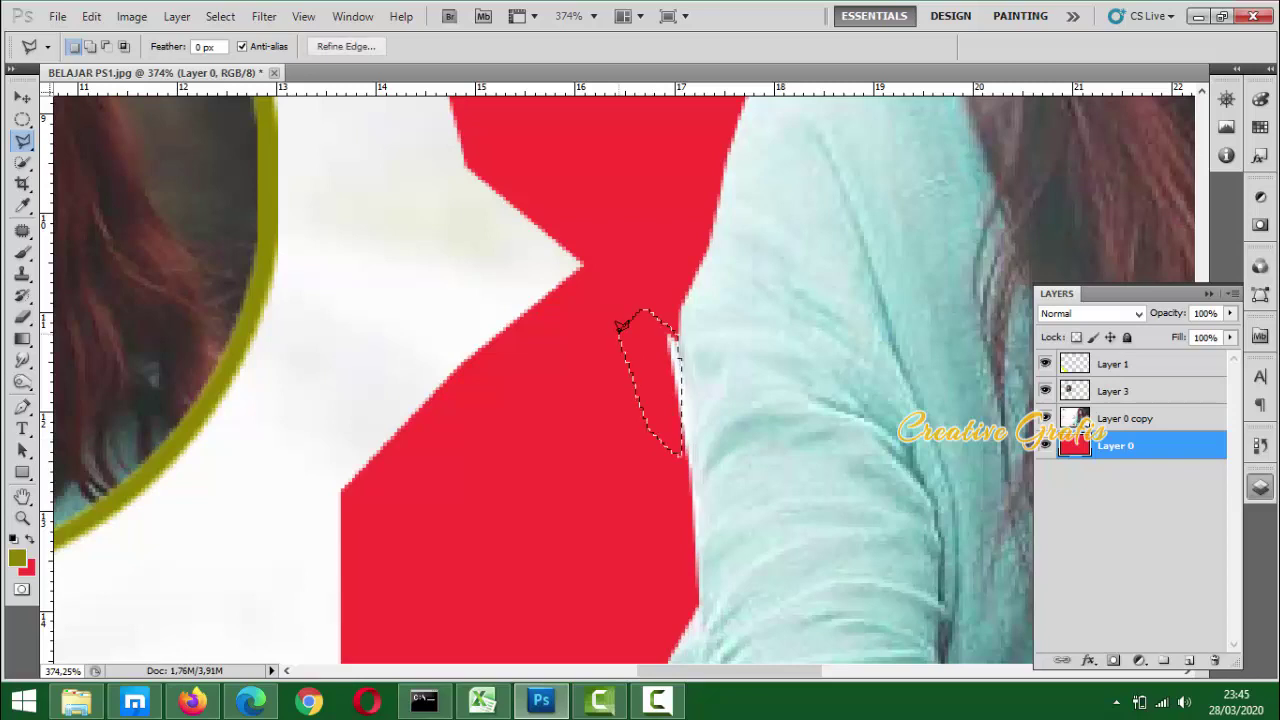
Undo a deletion made on Layer 0, delete the selected sliver from Layer 0 copy instead and deselect
key("Delete")
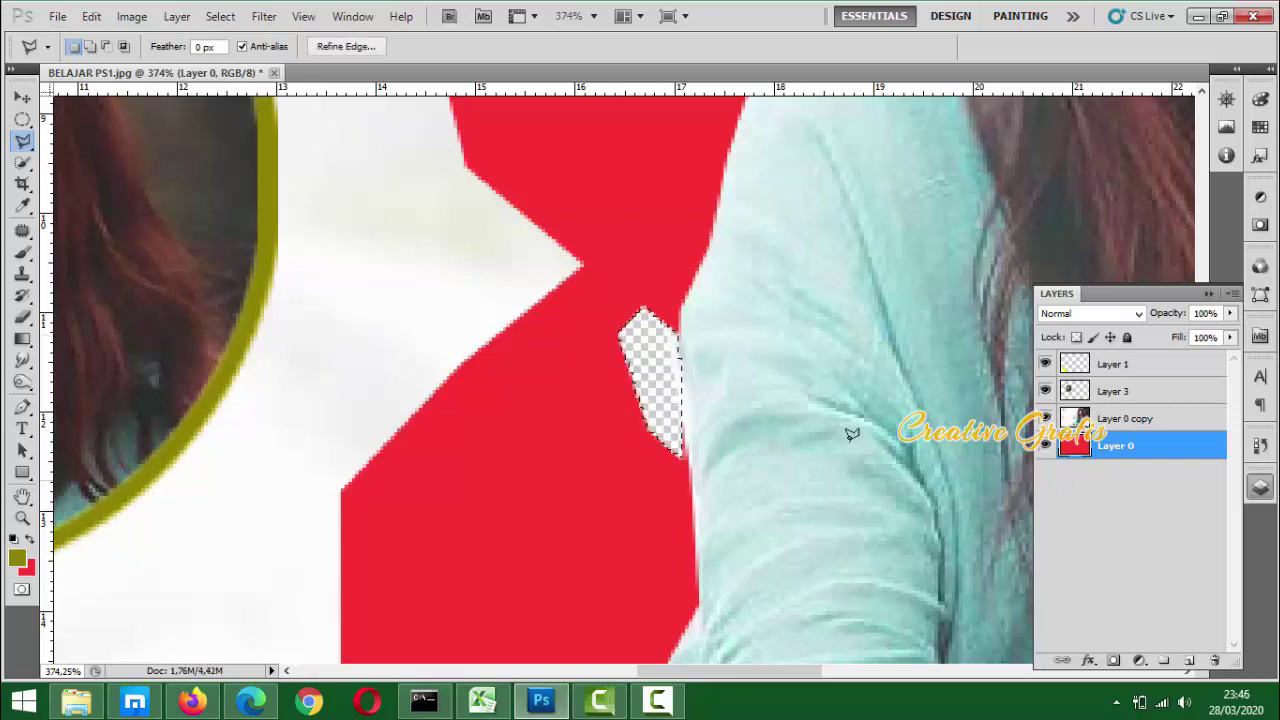
key("ctrl+z")
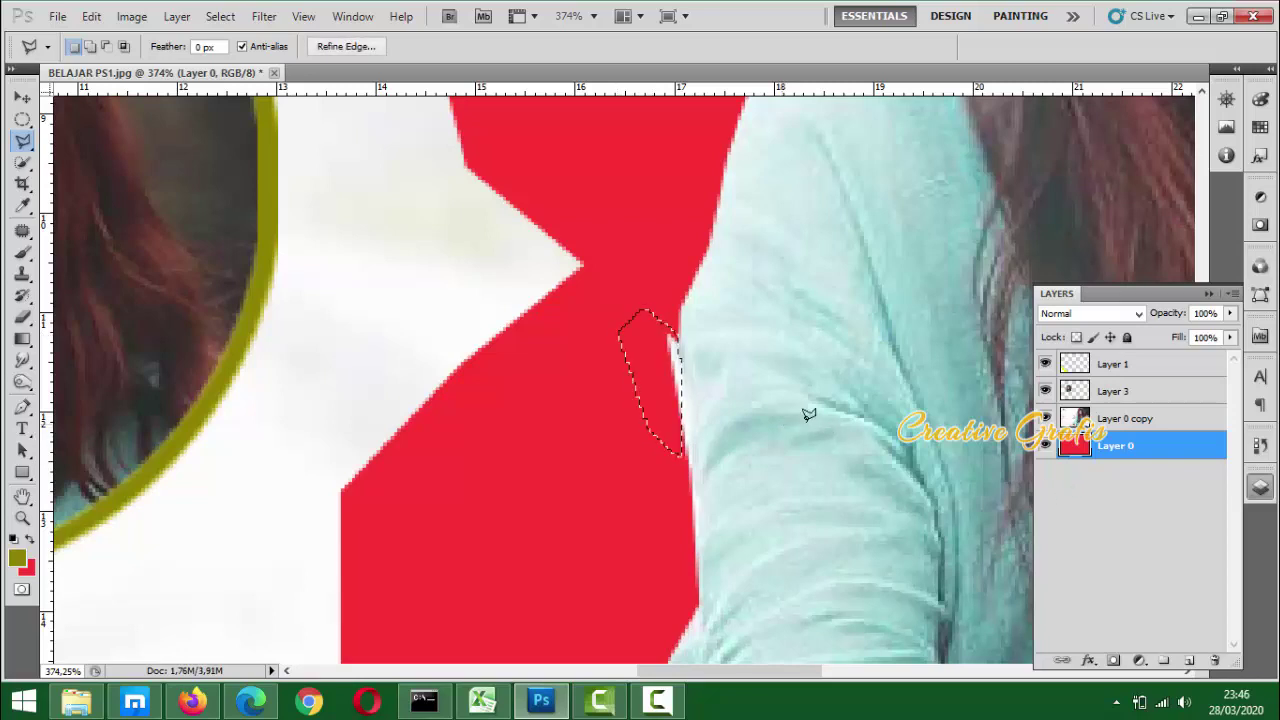
left_click(1130, 420)
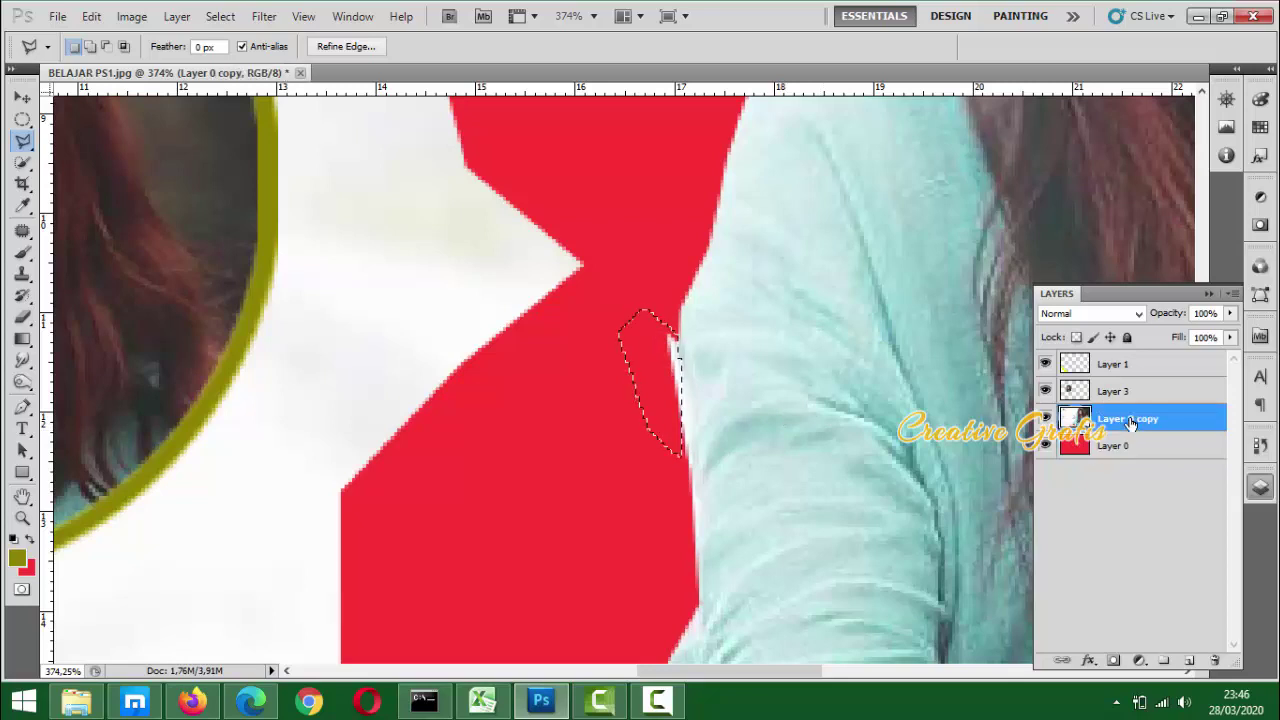
key("Delete")
key("ctrl+d")
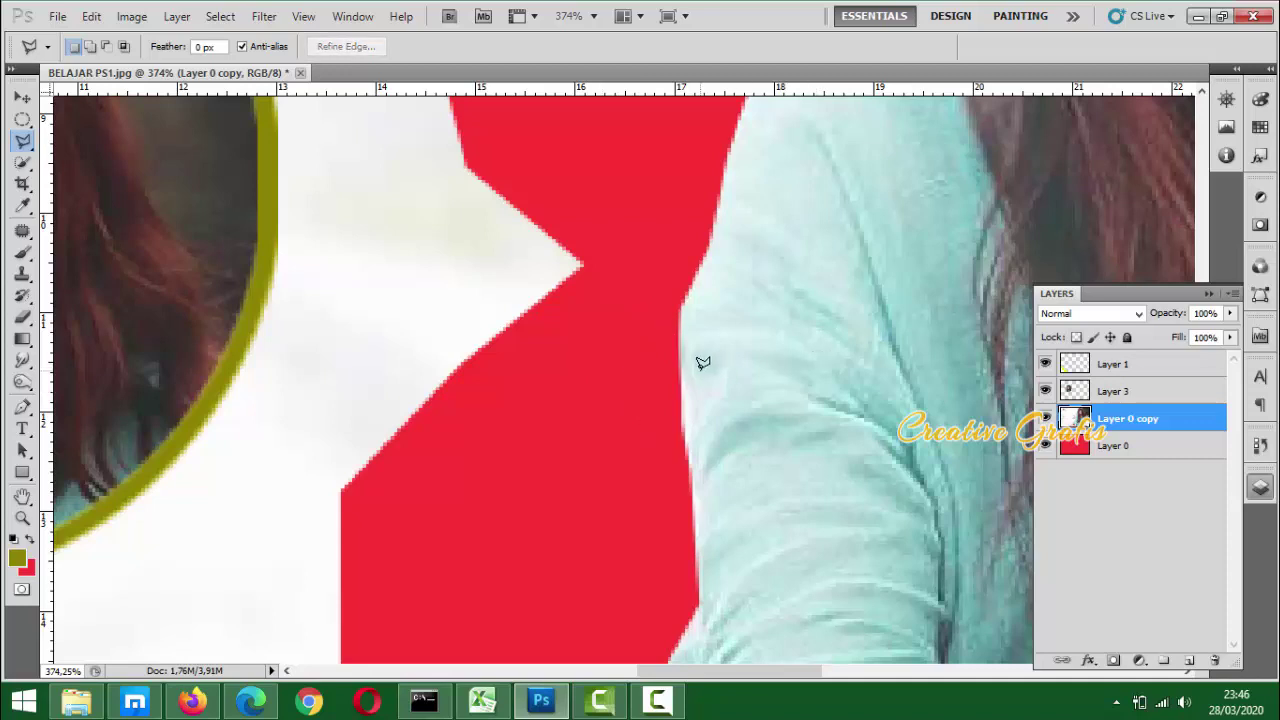
Take the Eraser for Layer 0 copy and try larger and smaller brush sizes, ending at 15 px
left_click_drag(700, 320, 622, 530)
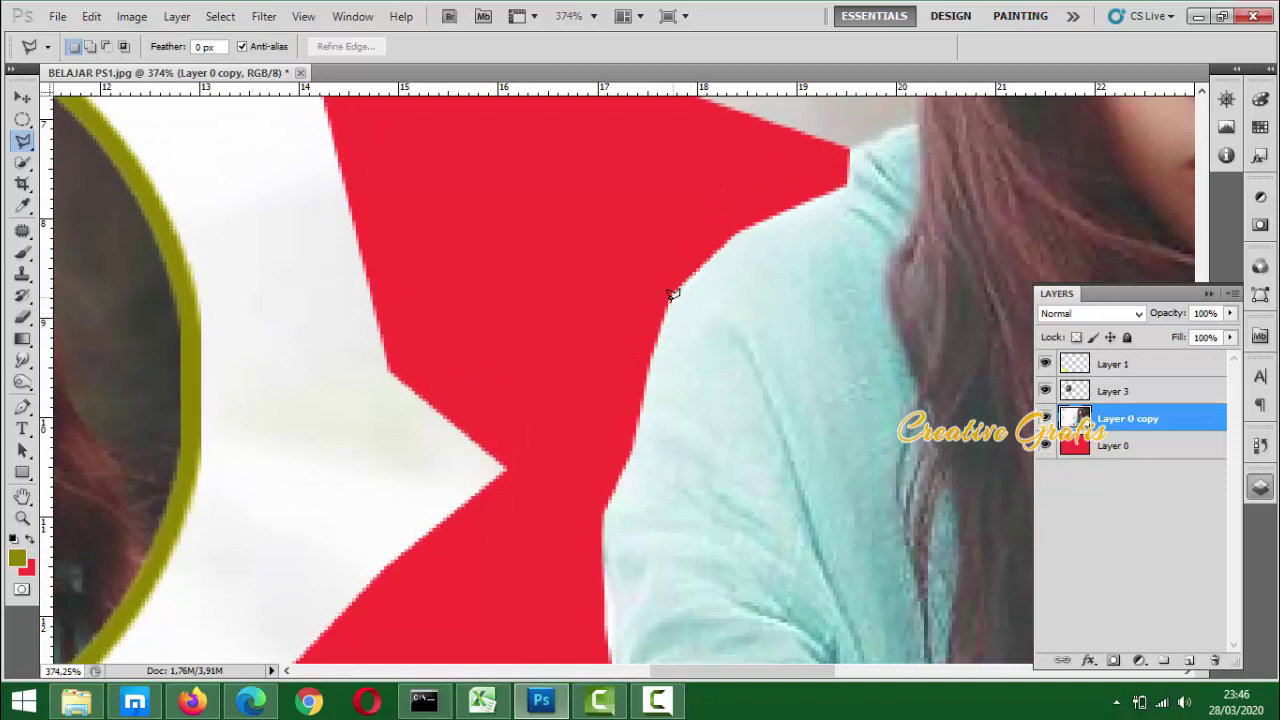
scroll(670, 292, "up", 1)
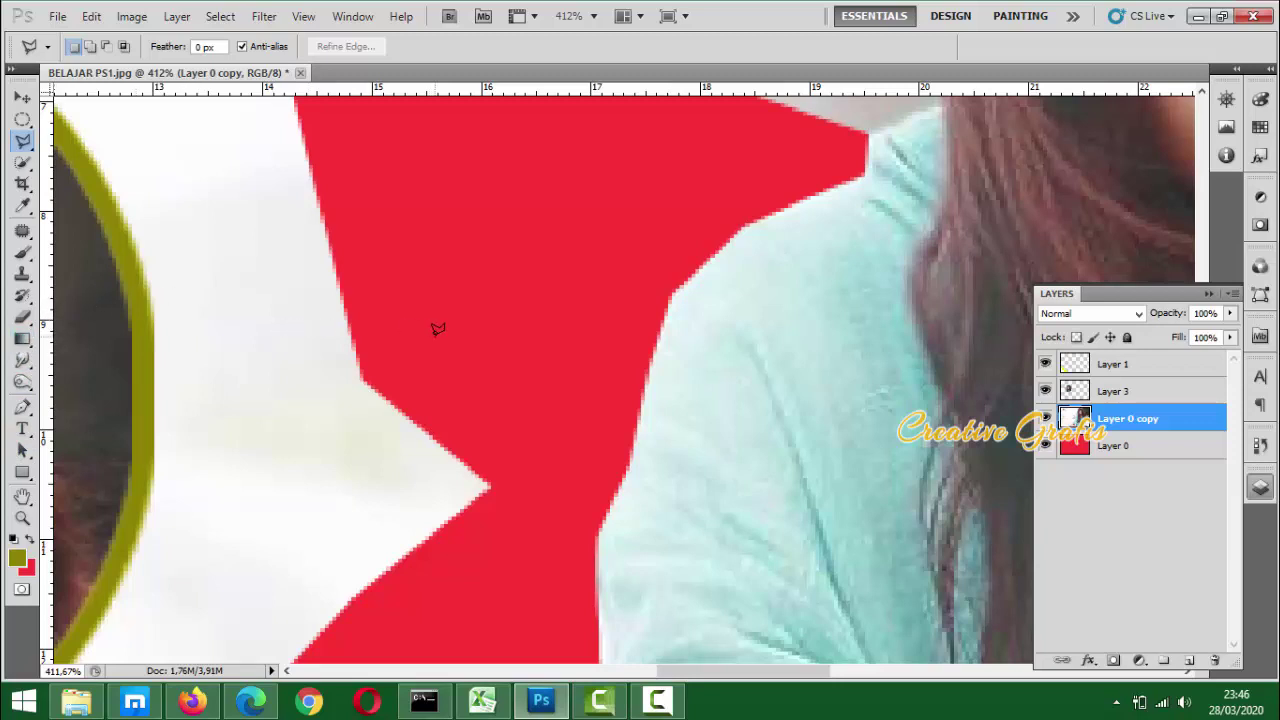
key("e")
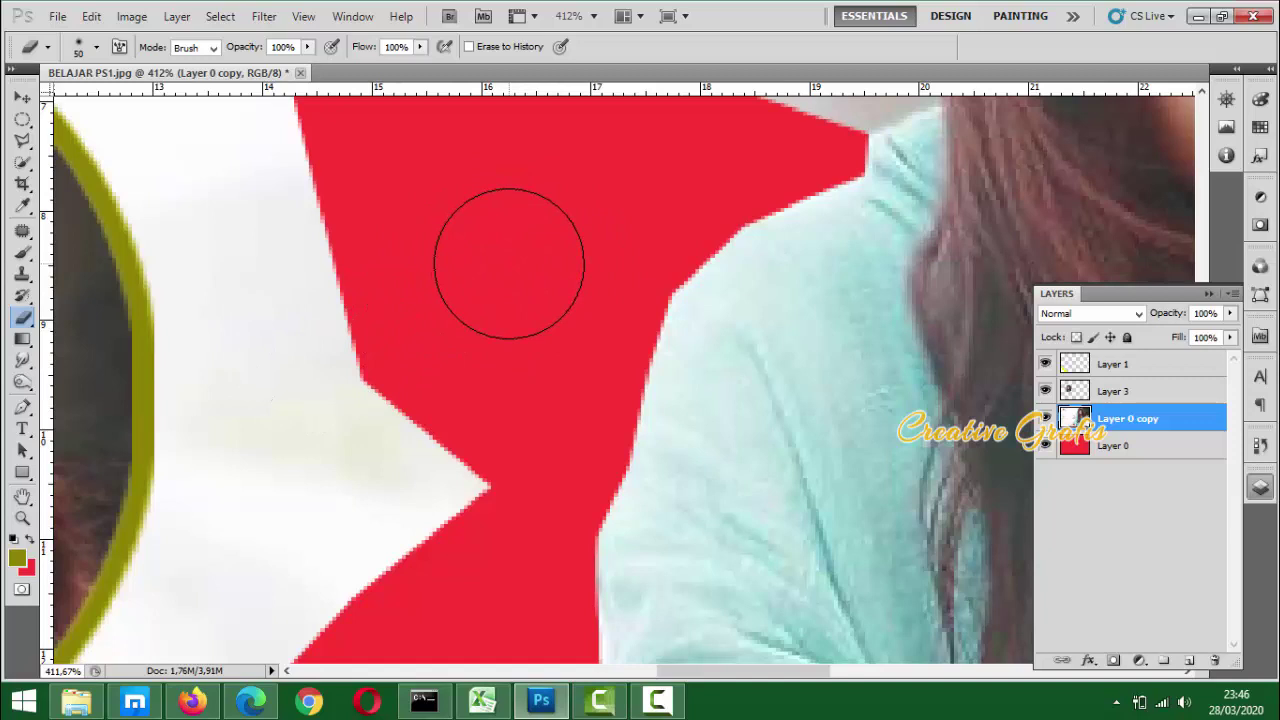
key("bracketleft")
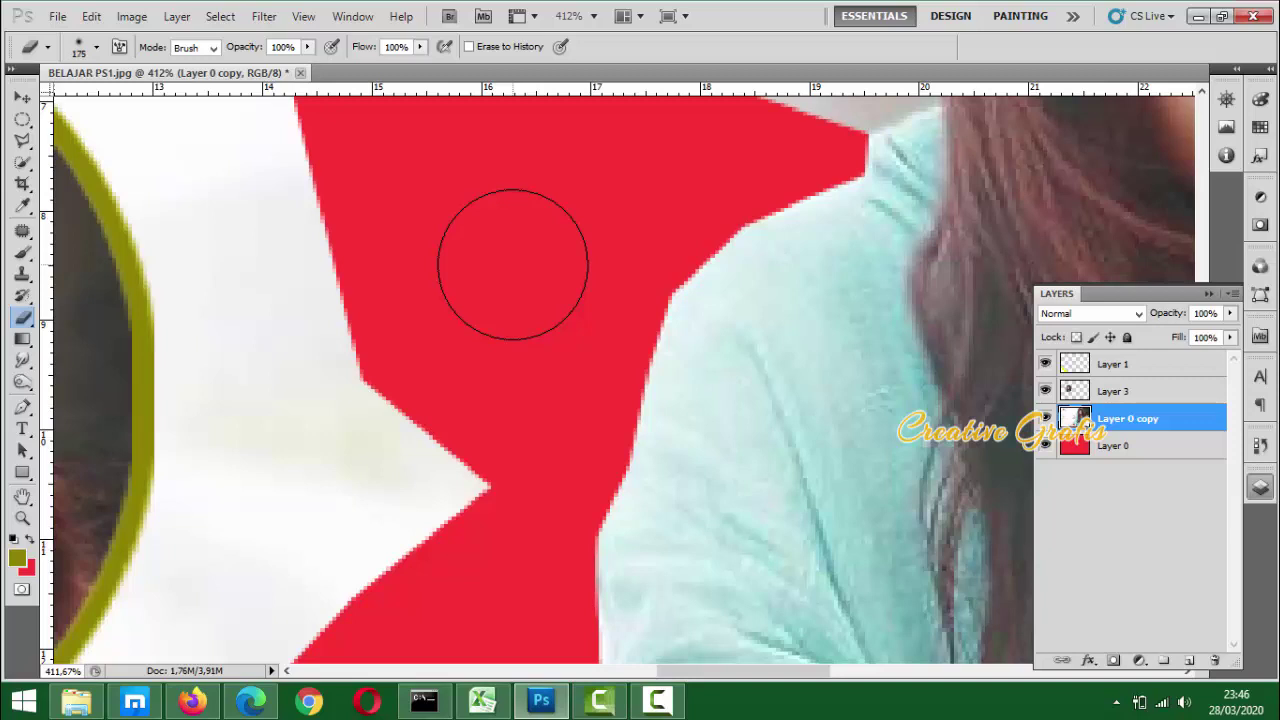
key("bracketleft")
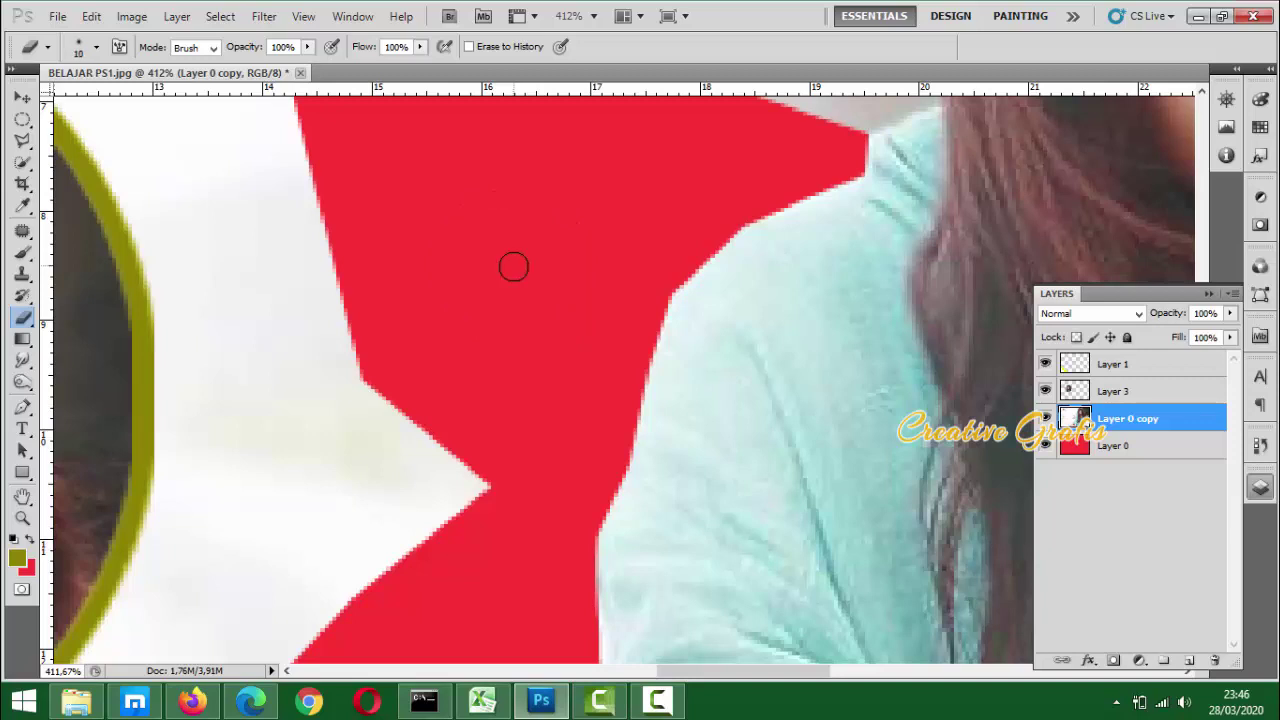
key("bracketright")
key("bracketright")
key("bracketright")
key("bracketright")
key("bracketright")
key("bracketright")
key("bracketright")
key("bracketright")
key("bracketright")
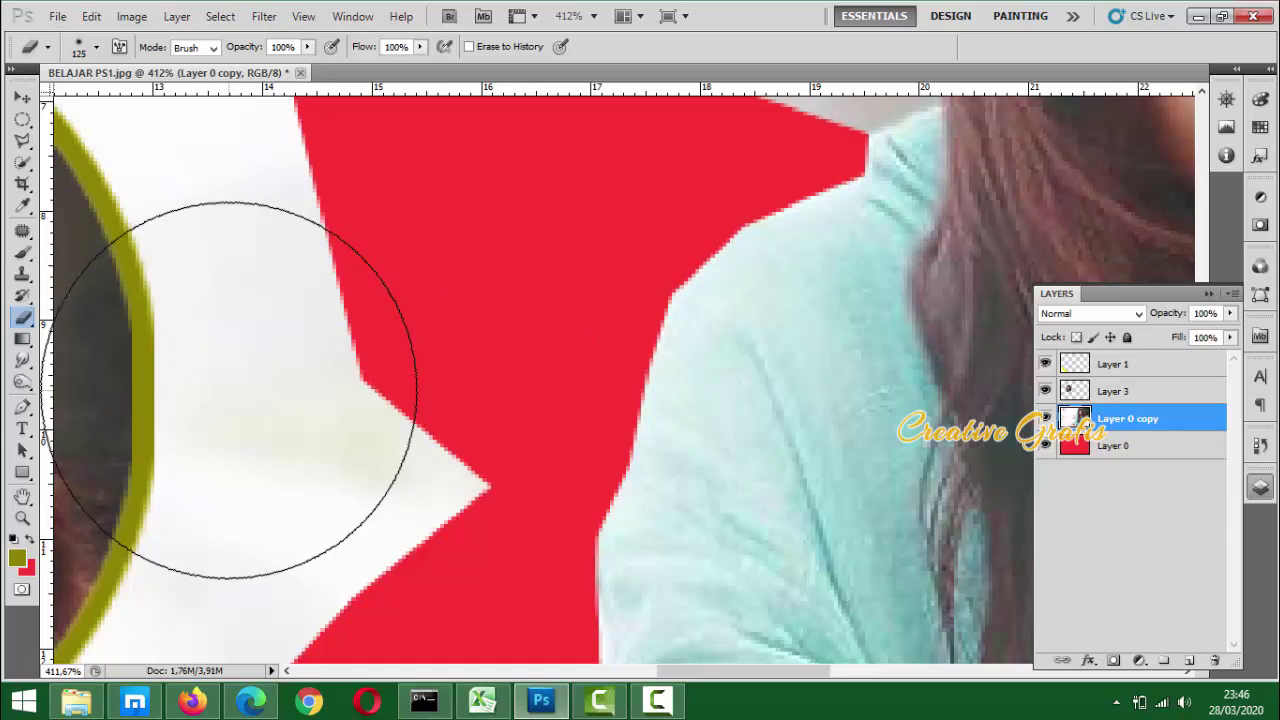
key("bracketleft")
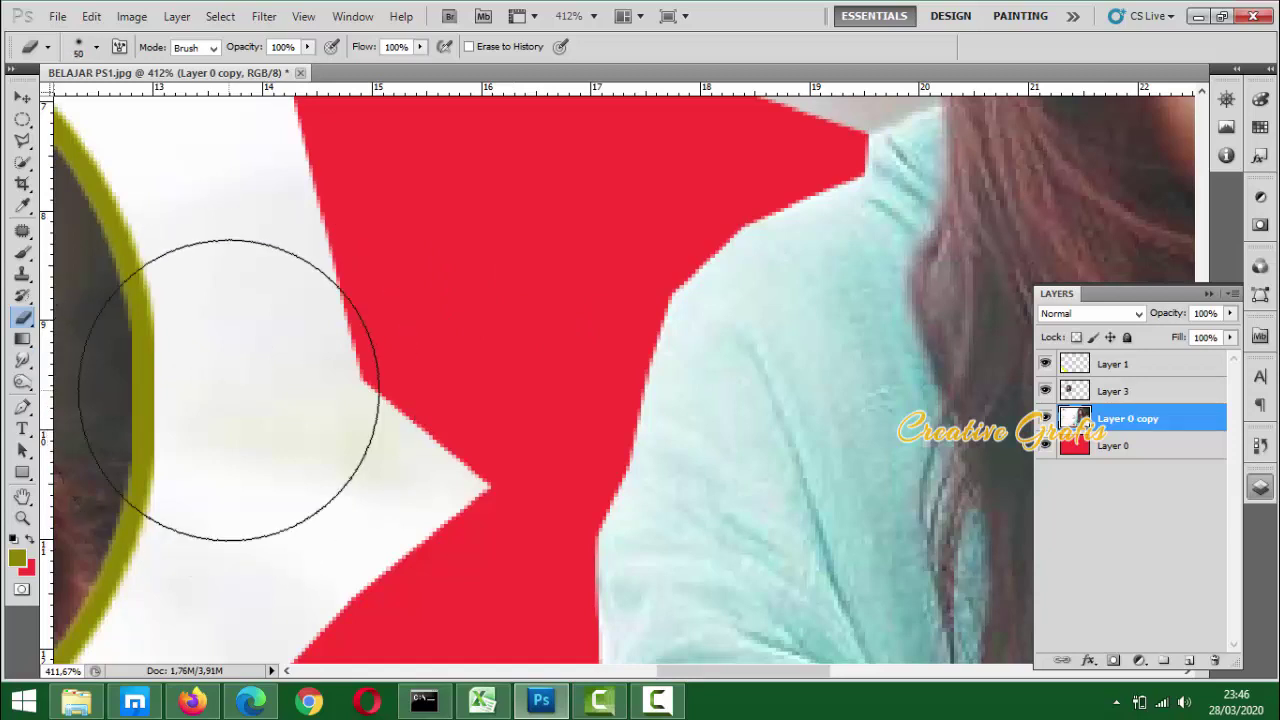
key("bracketleft")
key("bracketleft")
key("bracketleft")
key("bracketleft")
key("bracketleft")
key("bracketleft")
key("bracketleft")
key("bracketleft")
key("bracketleft")
key("bracketleft")
key("bracketleft")
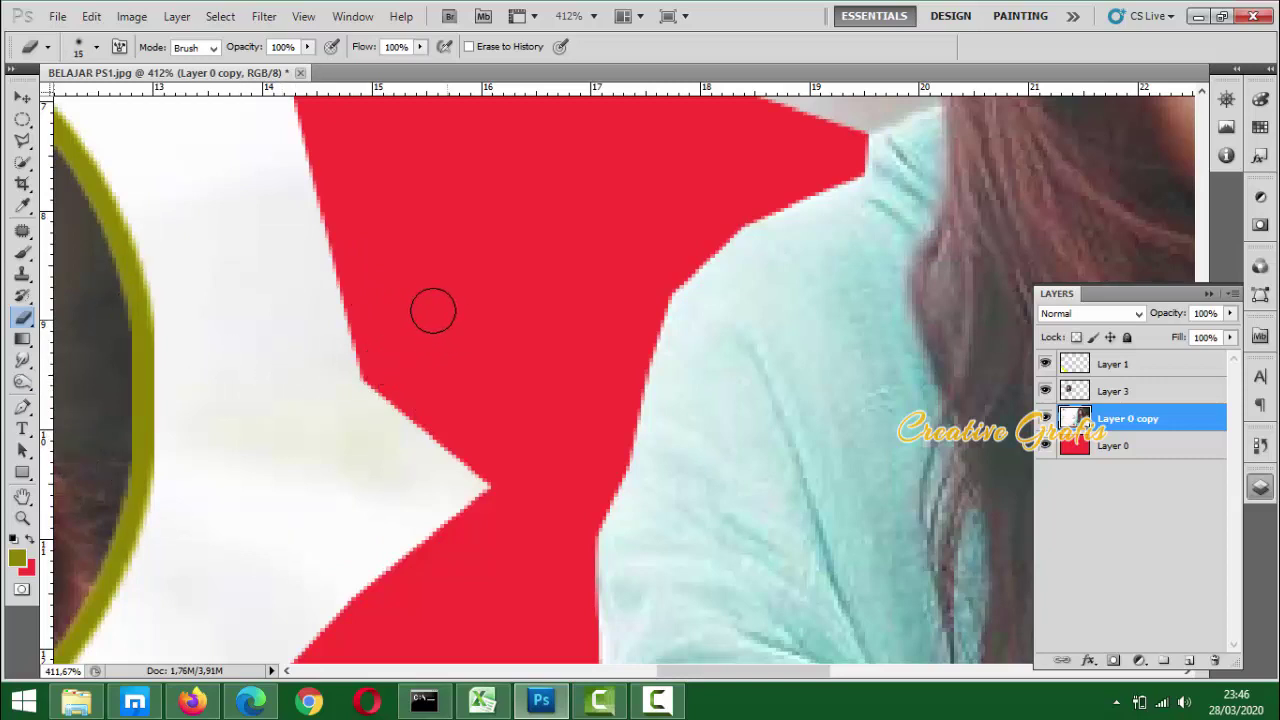
Choose the hard round eraser brush with 100% hardness, test one dab on the white background and undo it
right_click(452, 241)
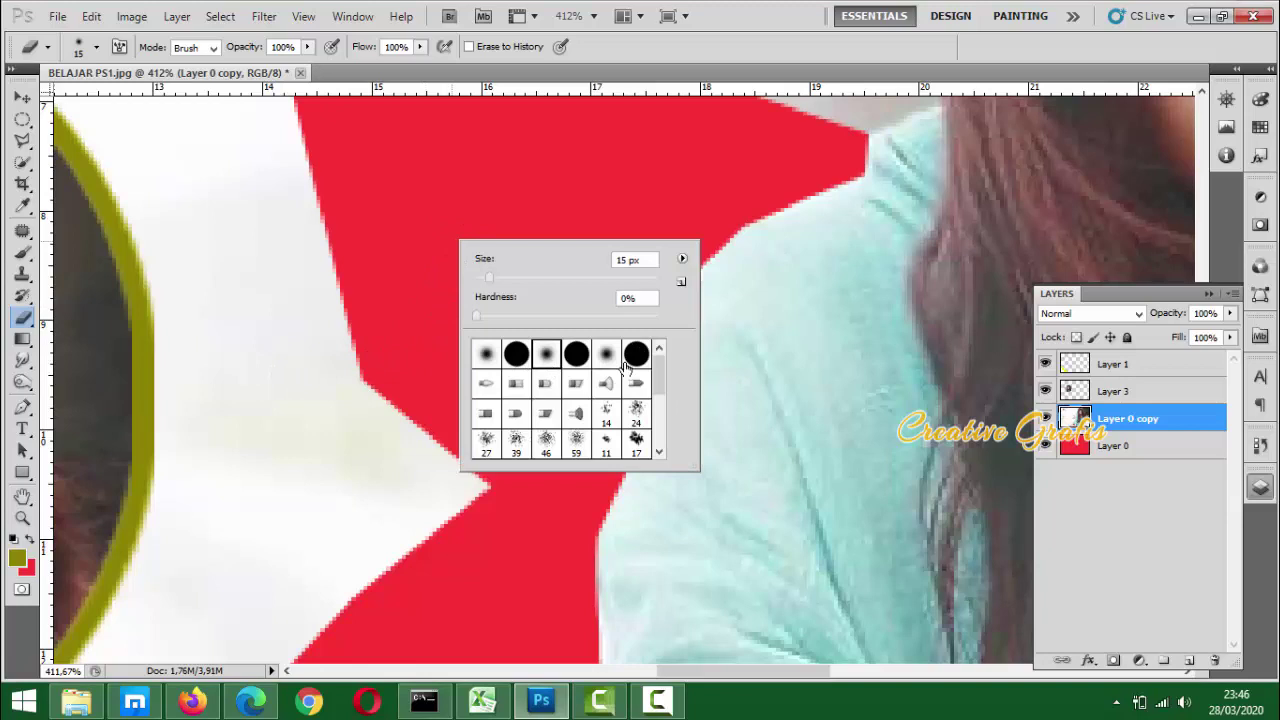
left_click(516, 358)
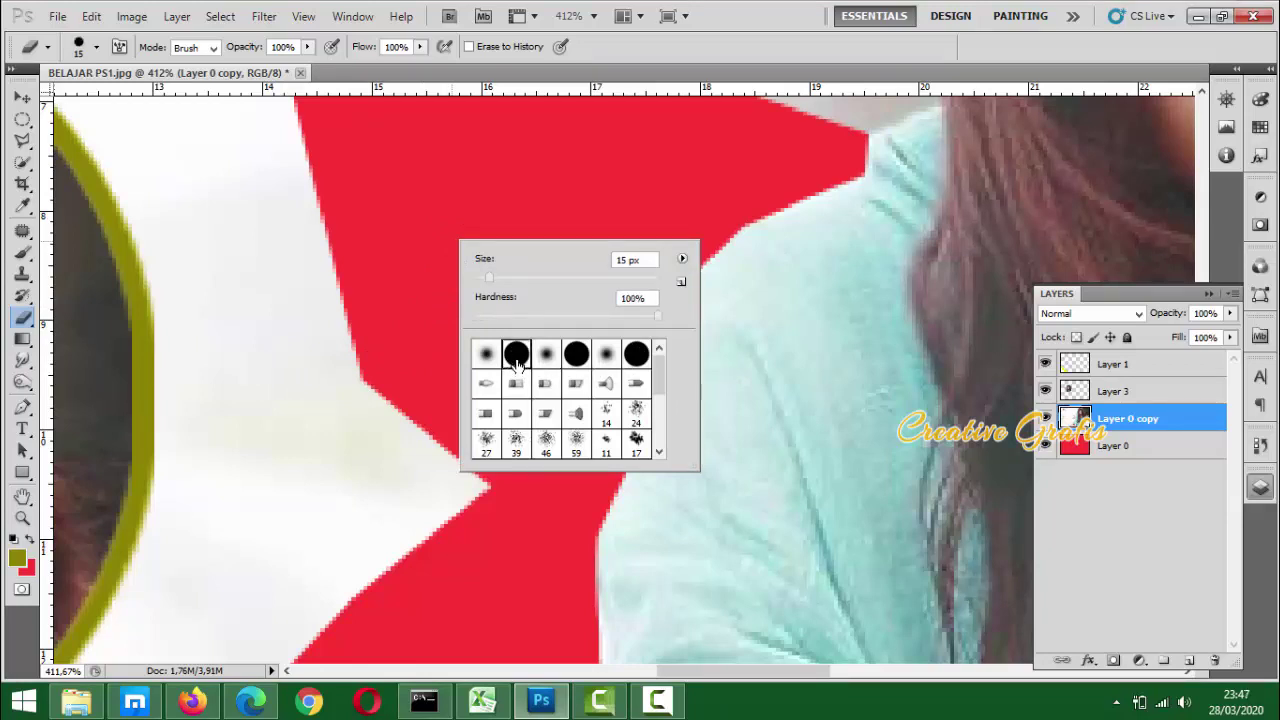
left_click(398, 227)
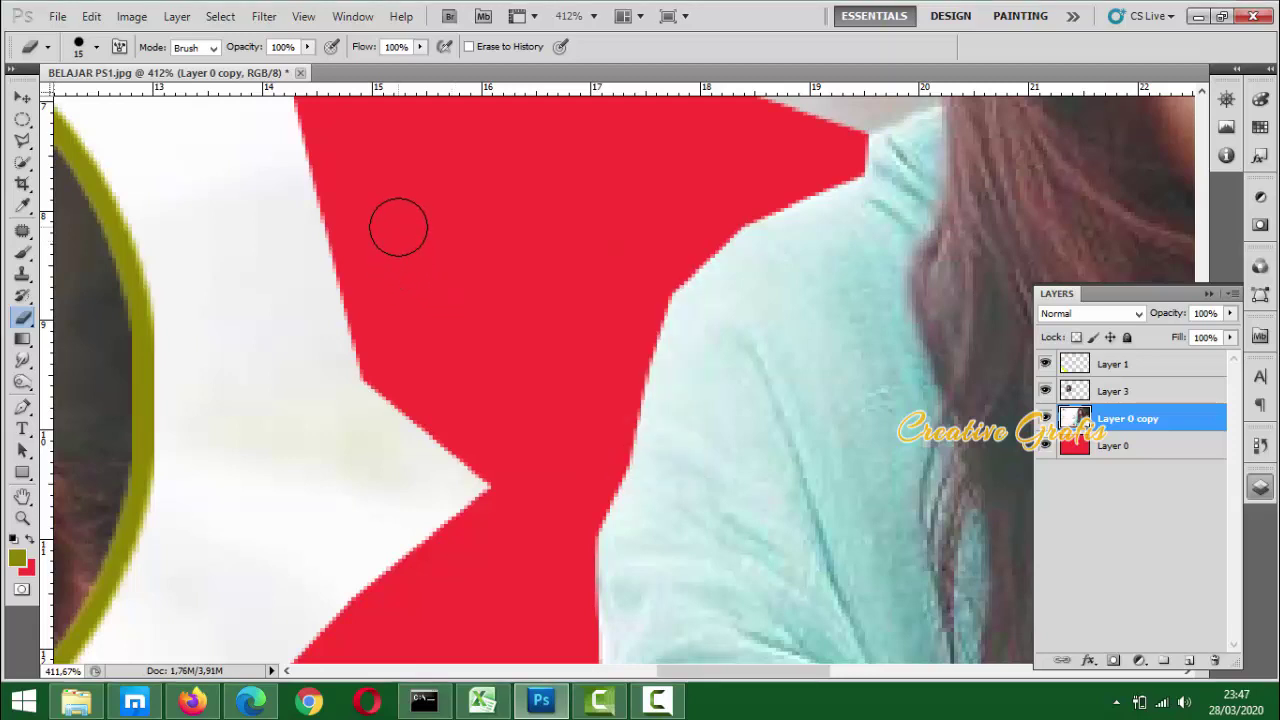
left_click(273, 354)
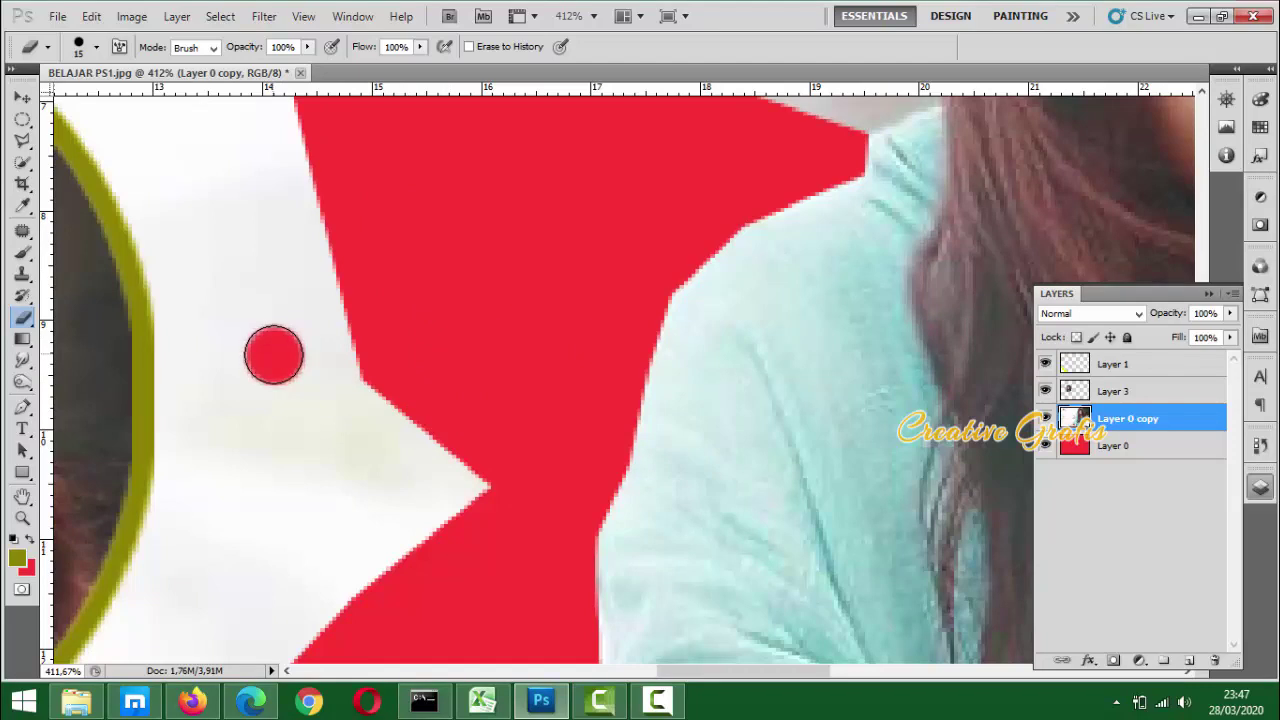
key("ctrl+z")
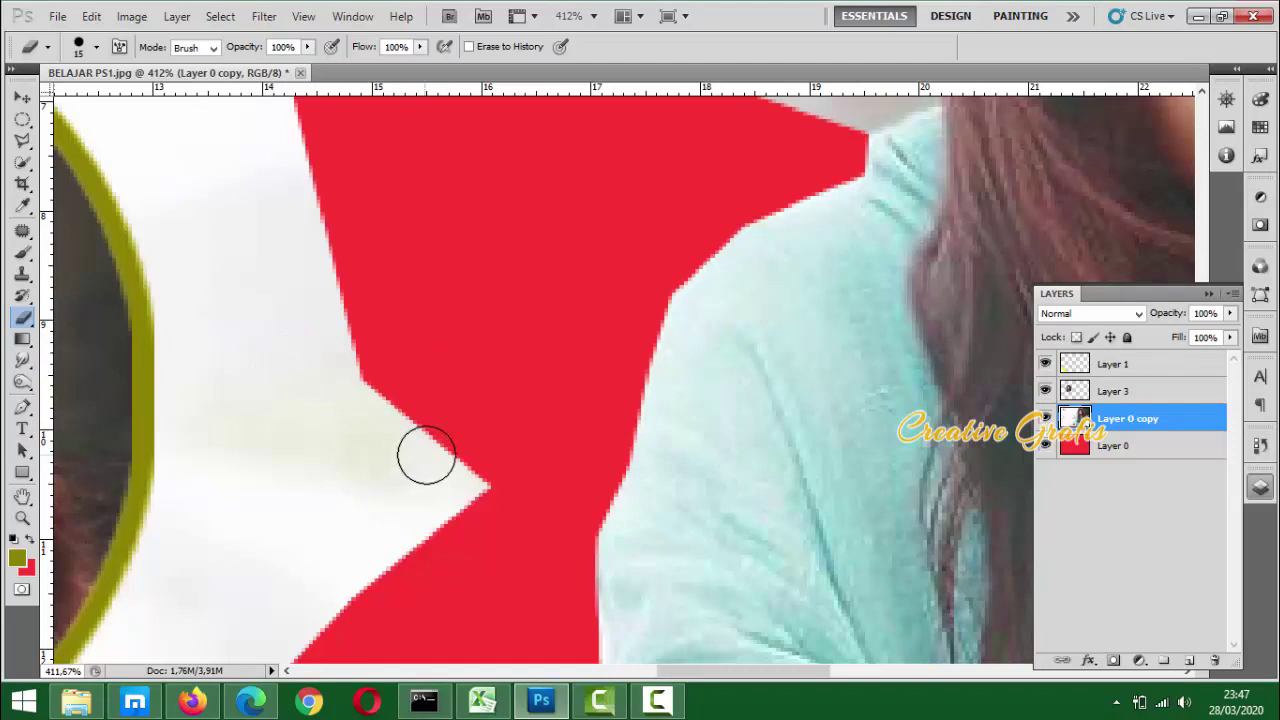
Erase two hard-edged strokes through the white wedge between the two cut-outs on Layer 0 copy
scroll(448, 495, "down", 1)
scroll(448, 495, "down", 4)
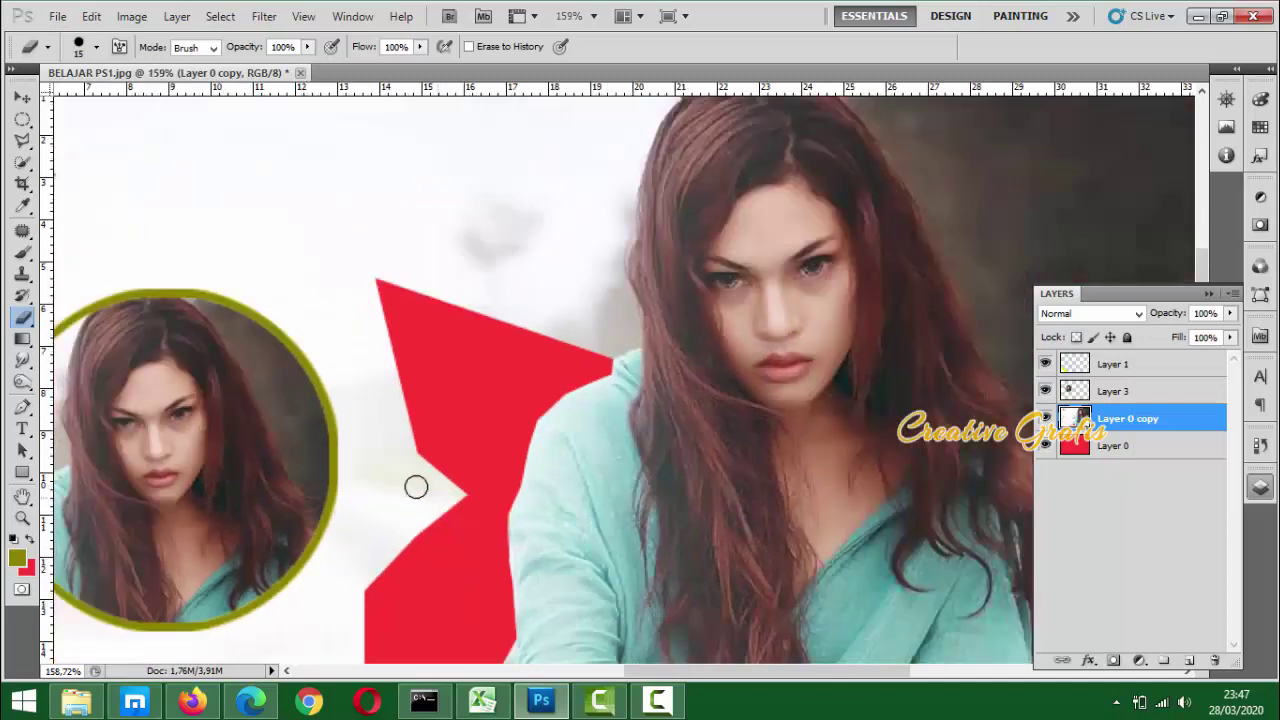
left_click_drag(428, 467, 391, 576)
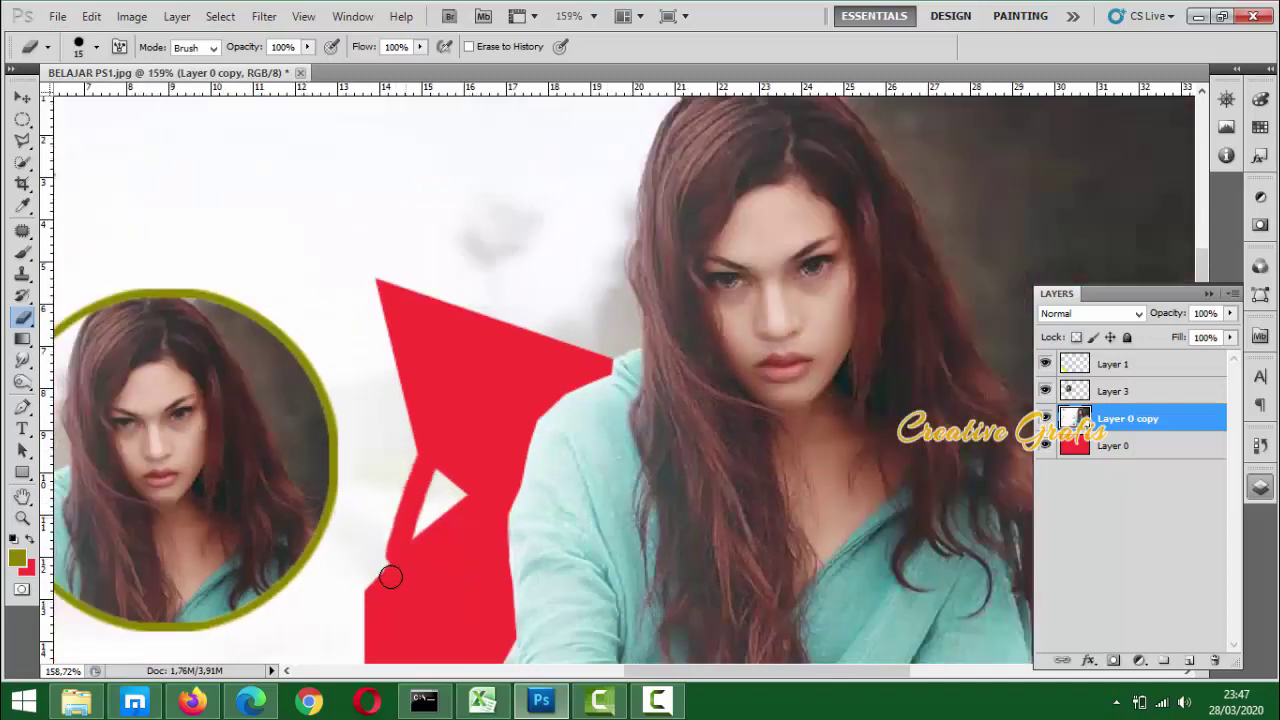
left_click_drag(408, 471, 374, 557)
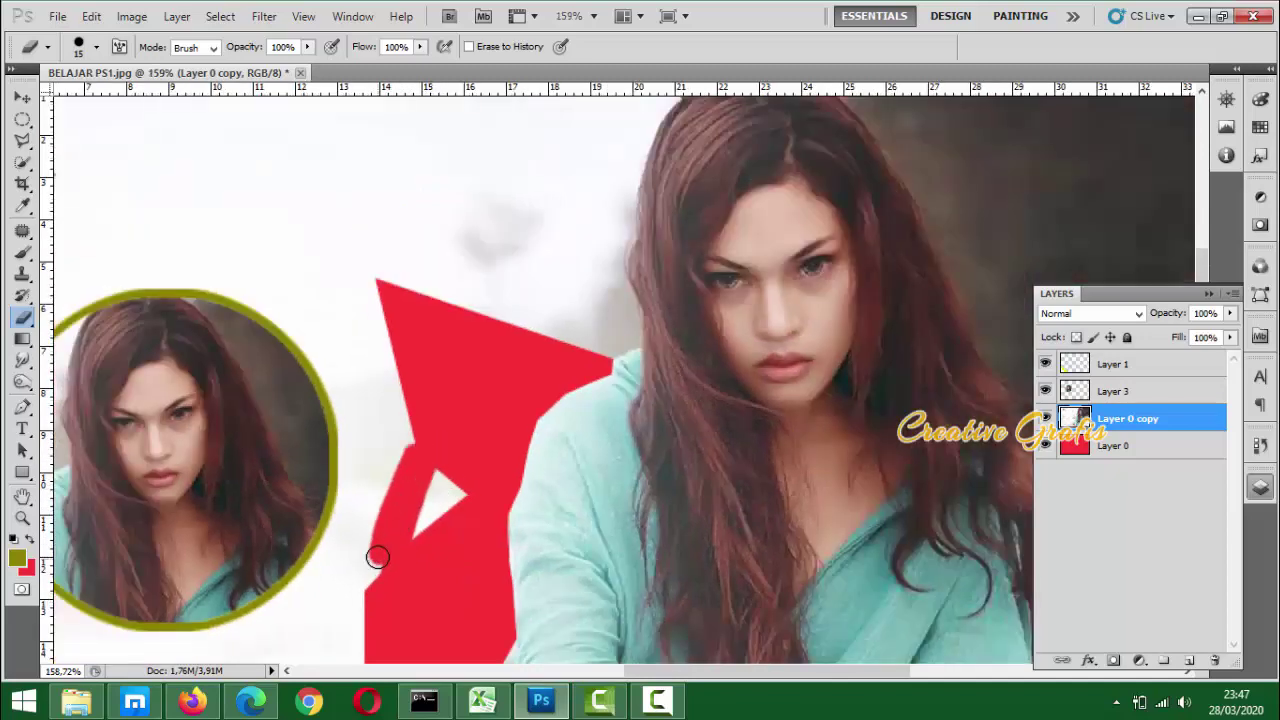
Switch to a soft round eraser at 60 px and erase the remaining white wedge and the background above it
right_click(406, 386)
double_click(442, 500)
key("bracketright")
key("bracketright")
key("bracketright")
key("bracketright")
key("bracketright")
mouse_move(416, 384)
left_mouse_down()
mouse_move(426, 493)
mouse_move(417, 354)
mouse_move(420, 519)
mouse_move(399, 268)
mouse_move(416, 359)
mouse_move(433, 294)
mouse_move(466, 251)
mouse_move(473, 349)
mouse_move(452, 487)
left_mouse_up()
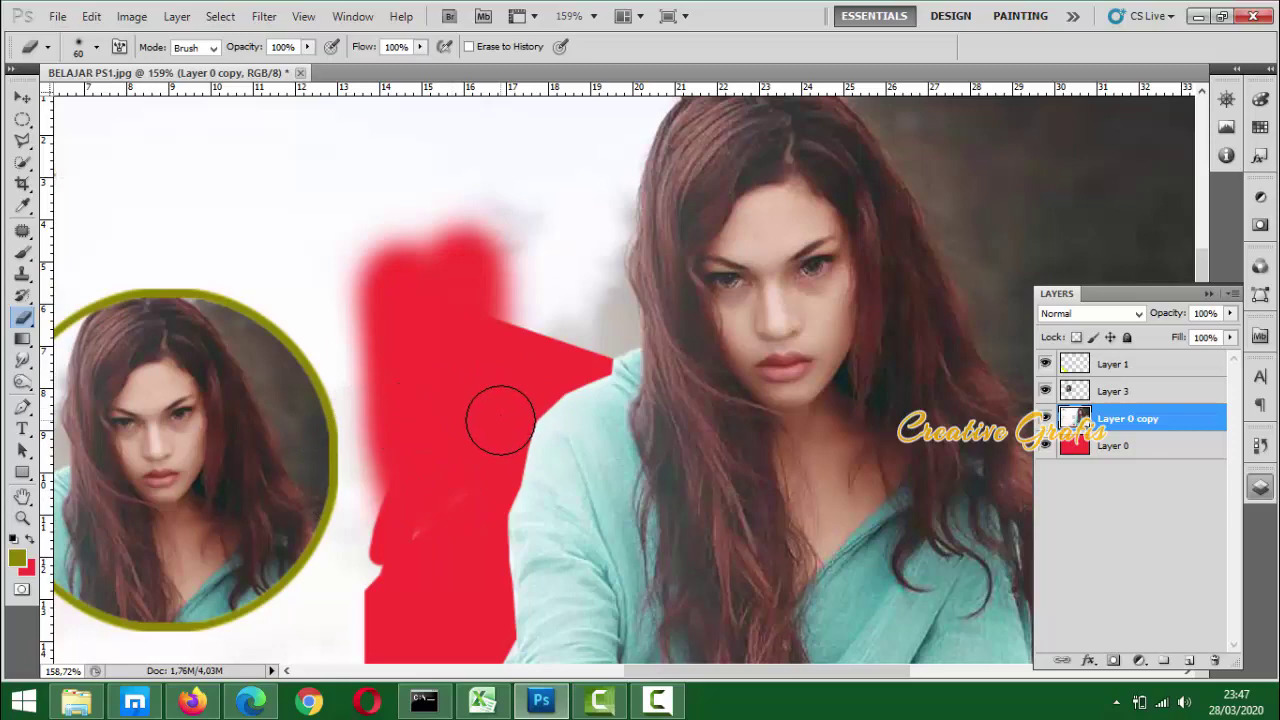
mouse_move(413, 511)
left_mouse_down()
mouse_move(432, 491)
mouse_move(431, 512)
left_mouse_up()
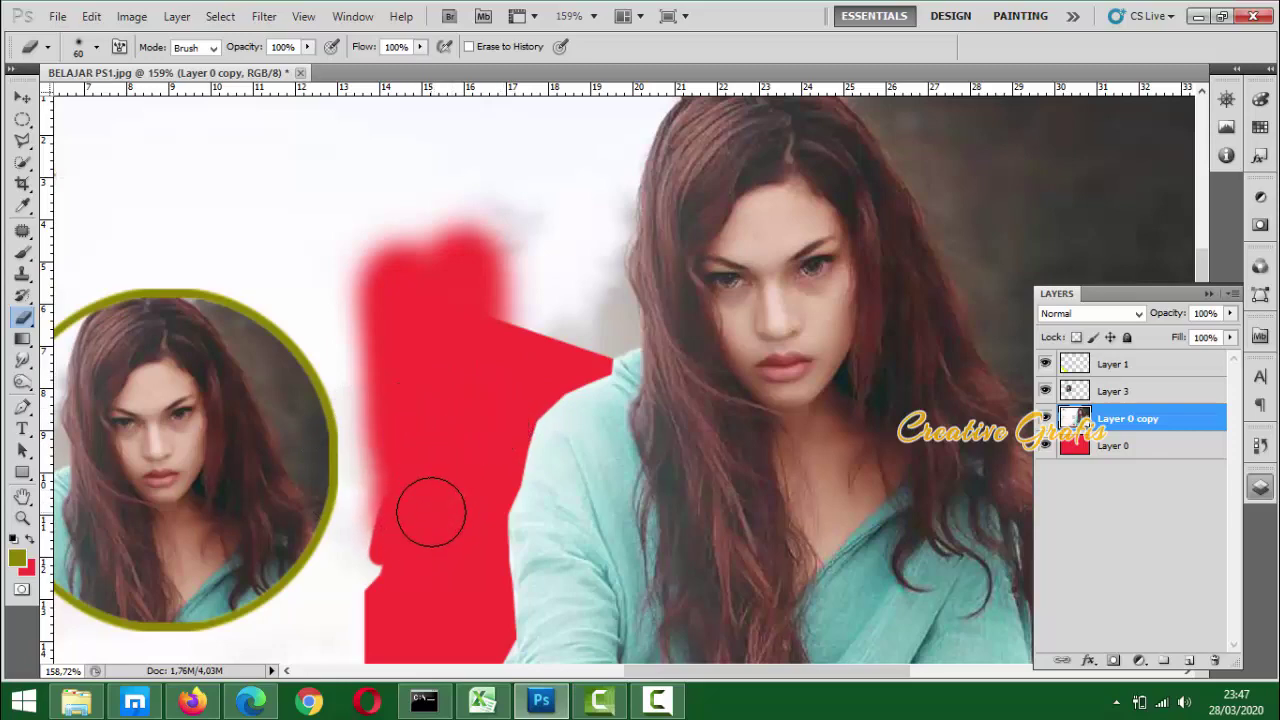
key("v")
key("ctrl+0")
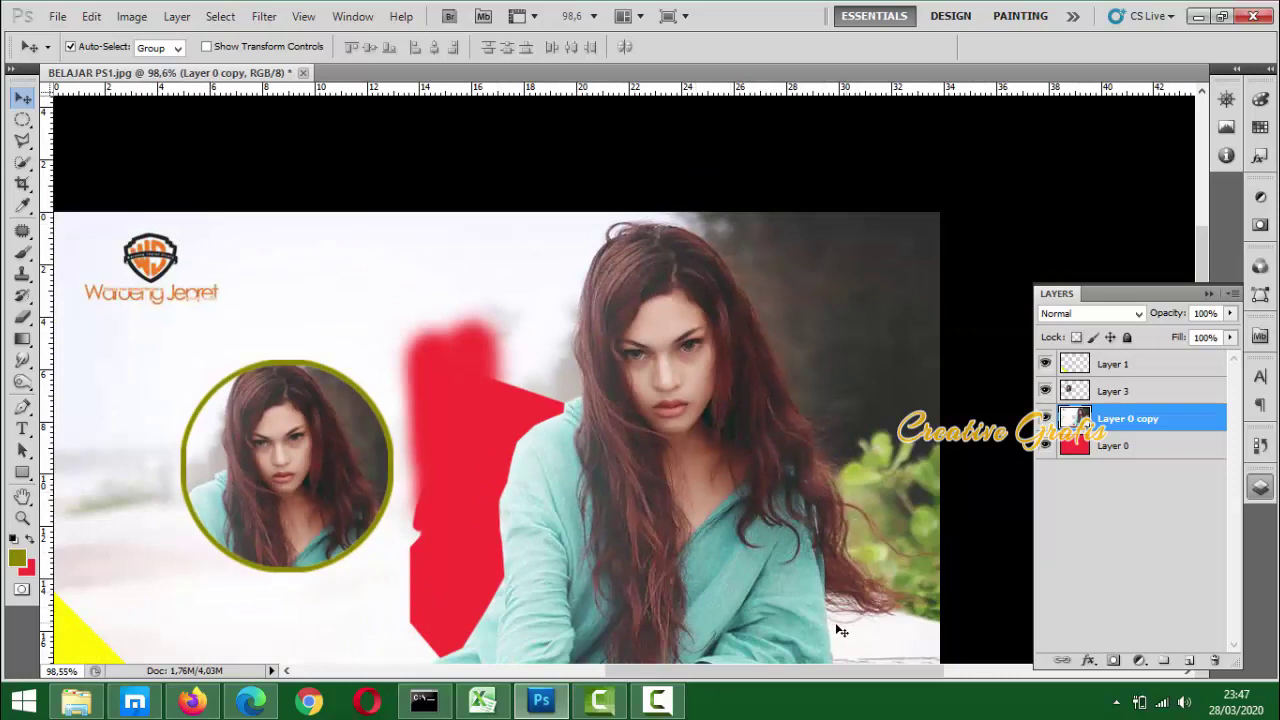
scroll(845, 630, "down", 2)
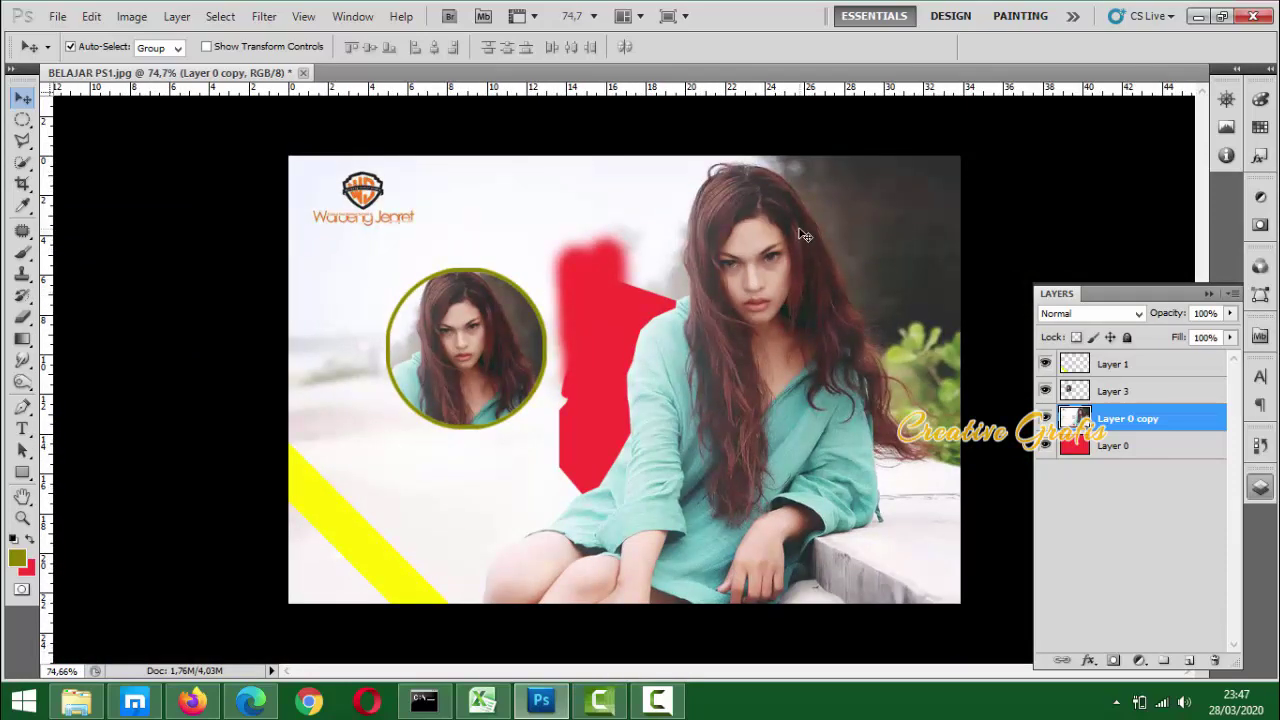
scroll(805, 235, "up", 2)
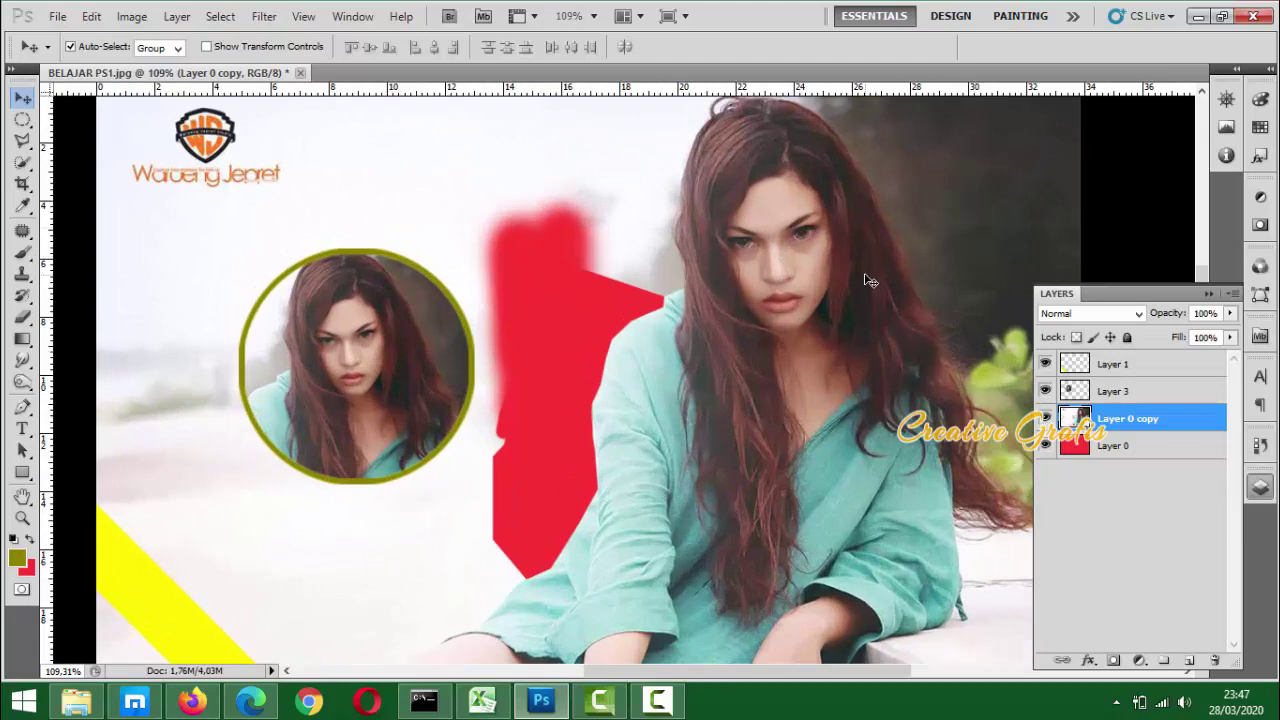
scroll(867, 281, "up", 3)
scroll(867, 281, "down", 3)
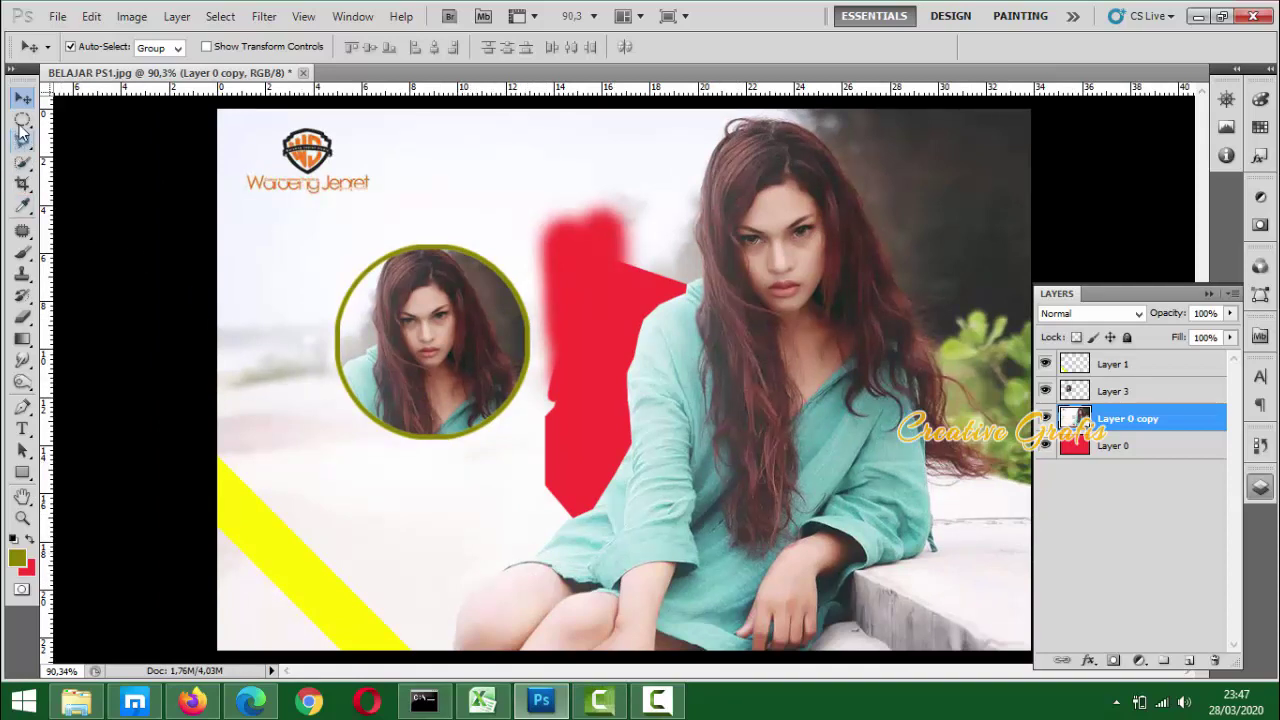
Select the white background on Layer 0 copy with the Magic Wand at tolerance 32 and inspect the selection edge around the knee
left_click_drag(30, 163, 95, 183)
left_click(506, 524)
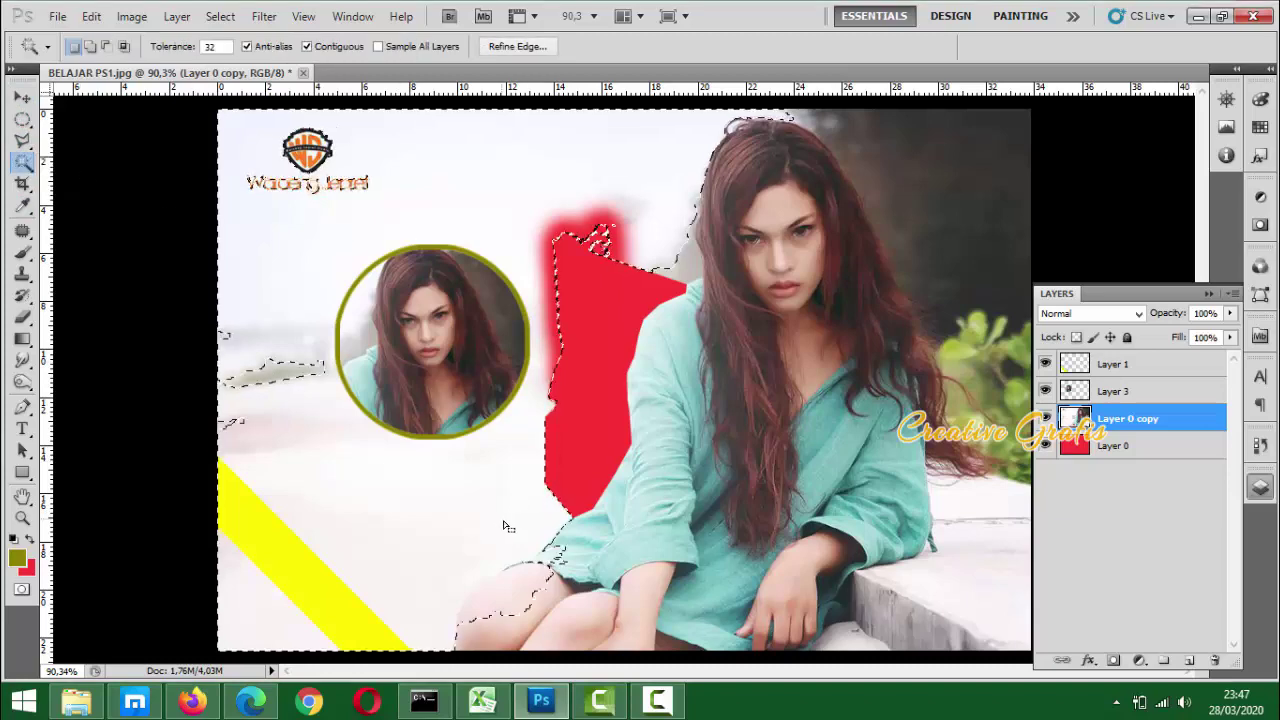
scroll(537, 570, "up", 5)
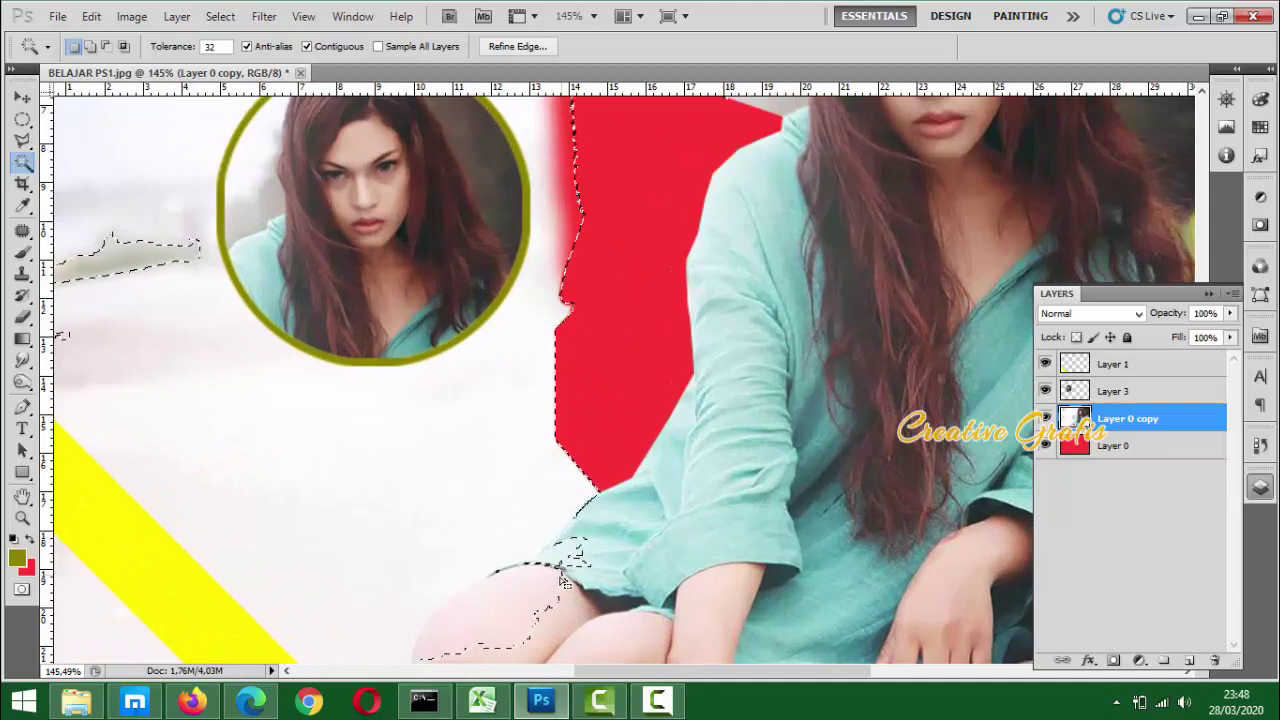
scroll(545, 570, "down", 5)
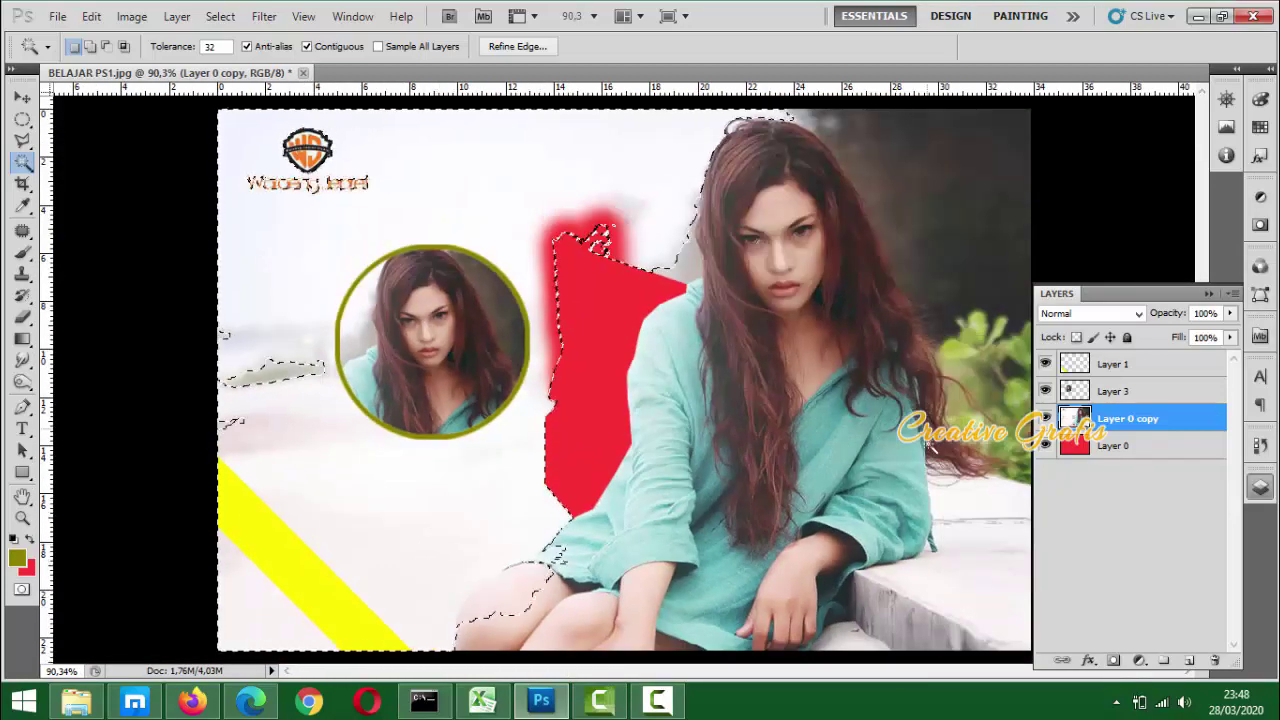
Clear the selection and select the yellow diagonal stripe on Layer 1 with the Magic Wand
left_click(1105, 373)
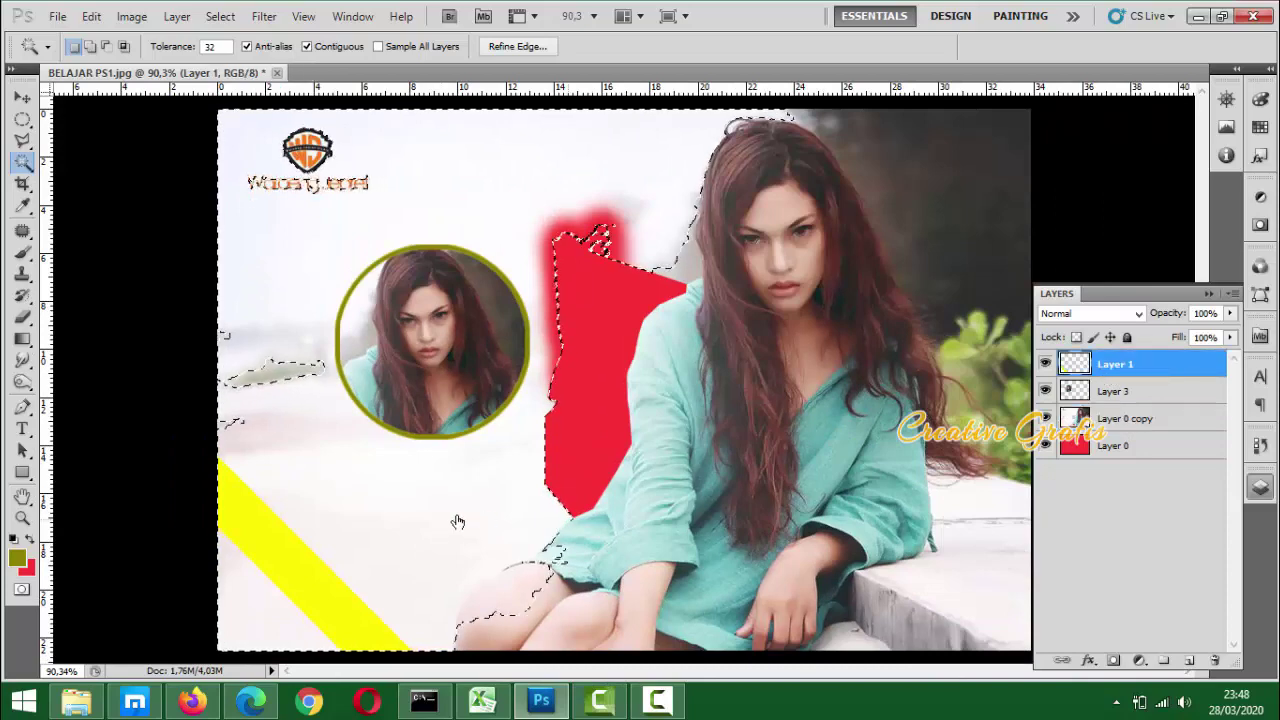
key("ctrl+d")
left_click(296, 585)
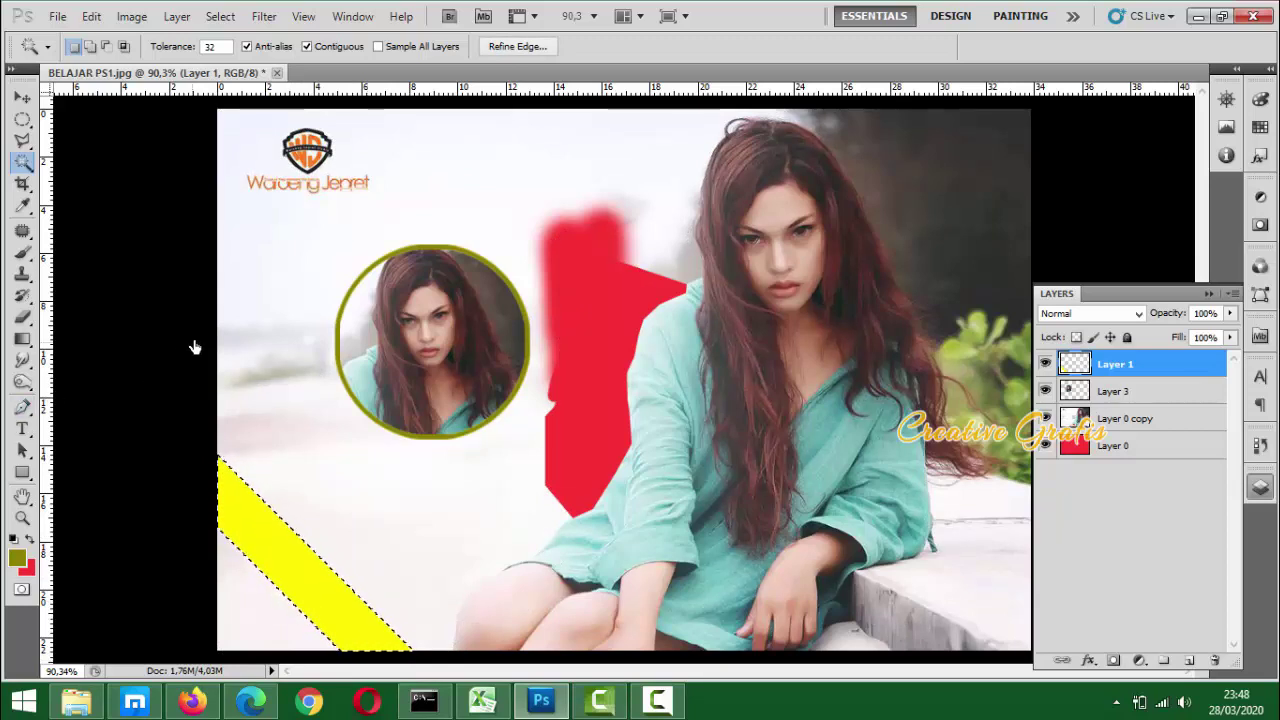
Select the portrait inside the circular frame on Layer 3 with the Magic Wand, delete it, then undo the deletion and deselect
left_click(1085, 393)
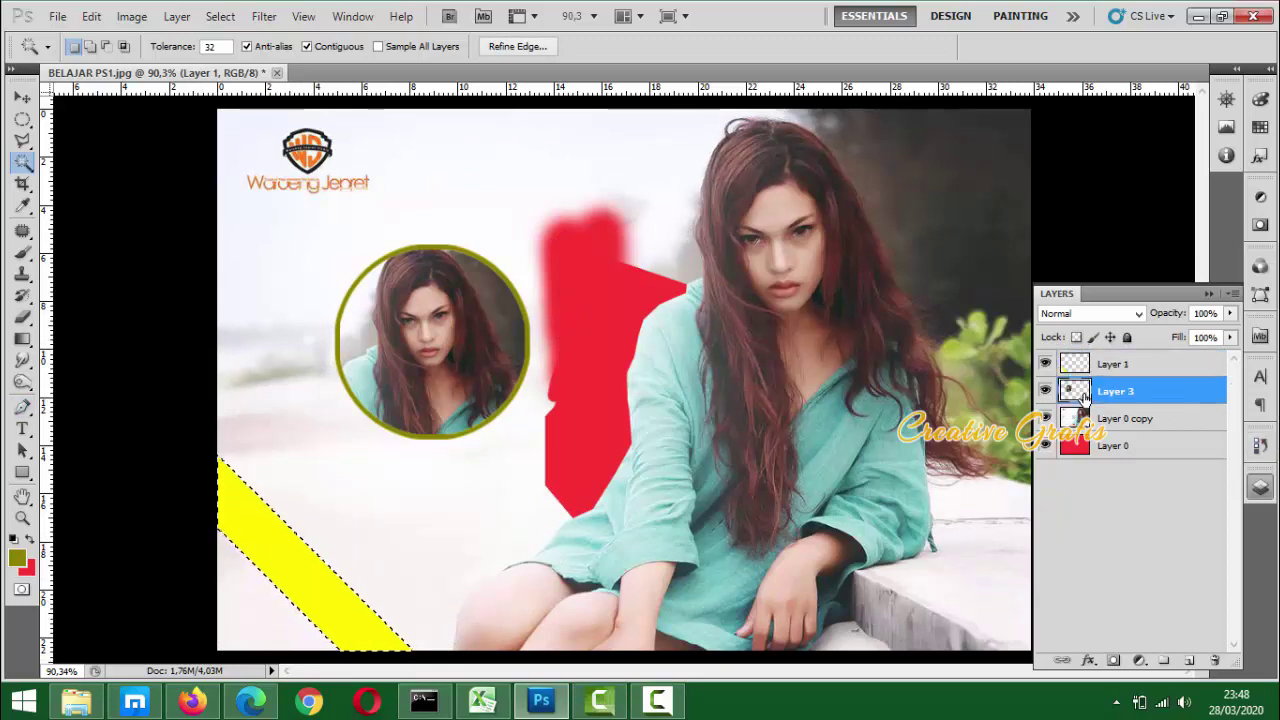
left_click(458, 343)
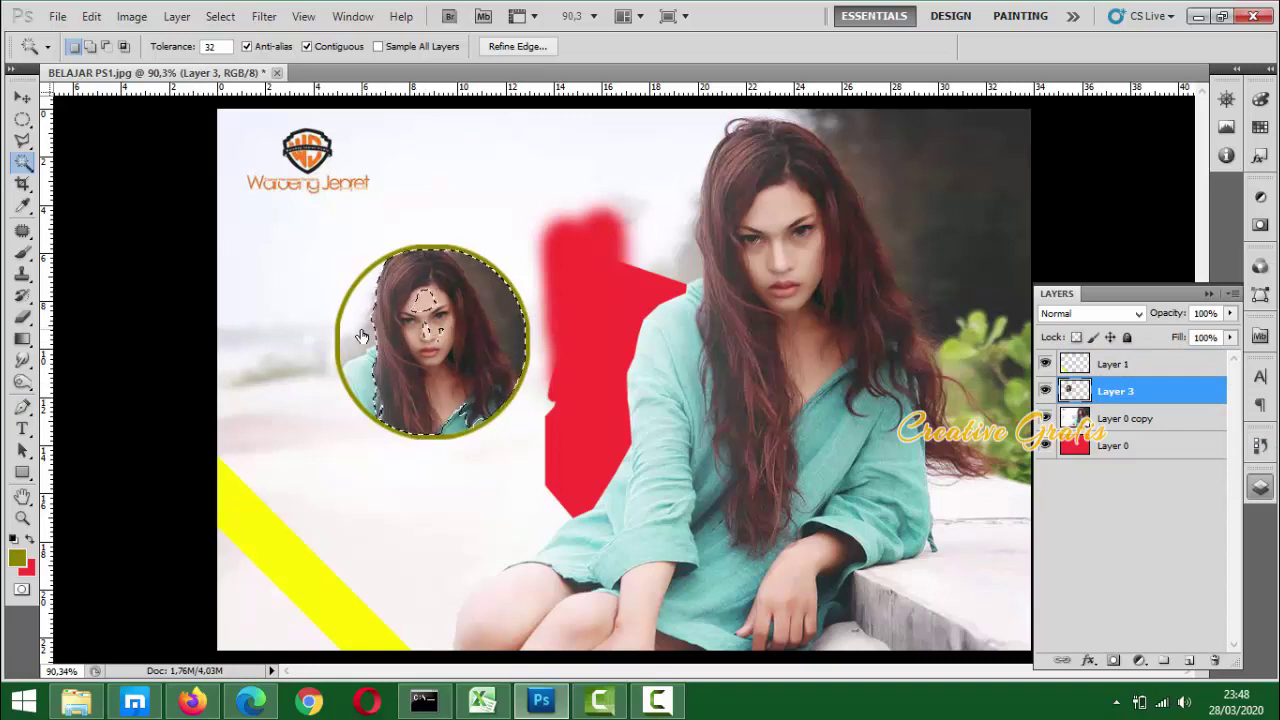
left_click(368, 378, "shift")
left_click(374, 408, "shift")
key("Delete")
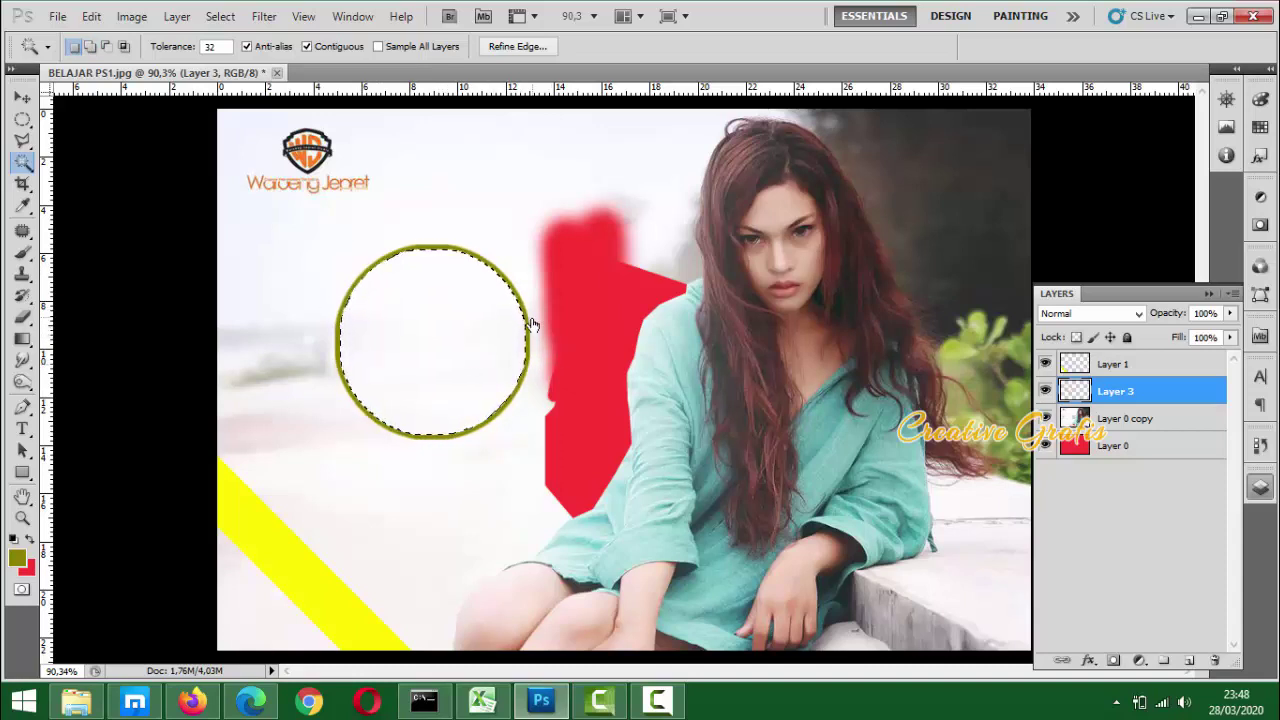
key("ctrl+z")
key("ctrl+d")
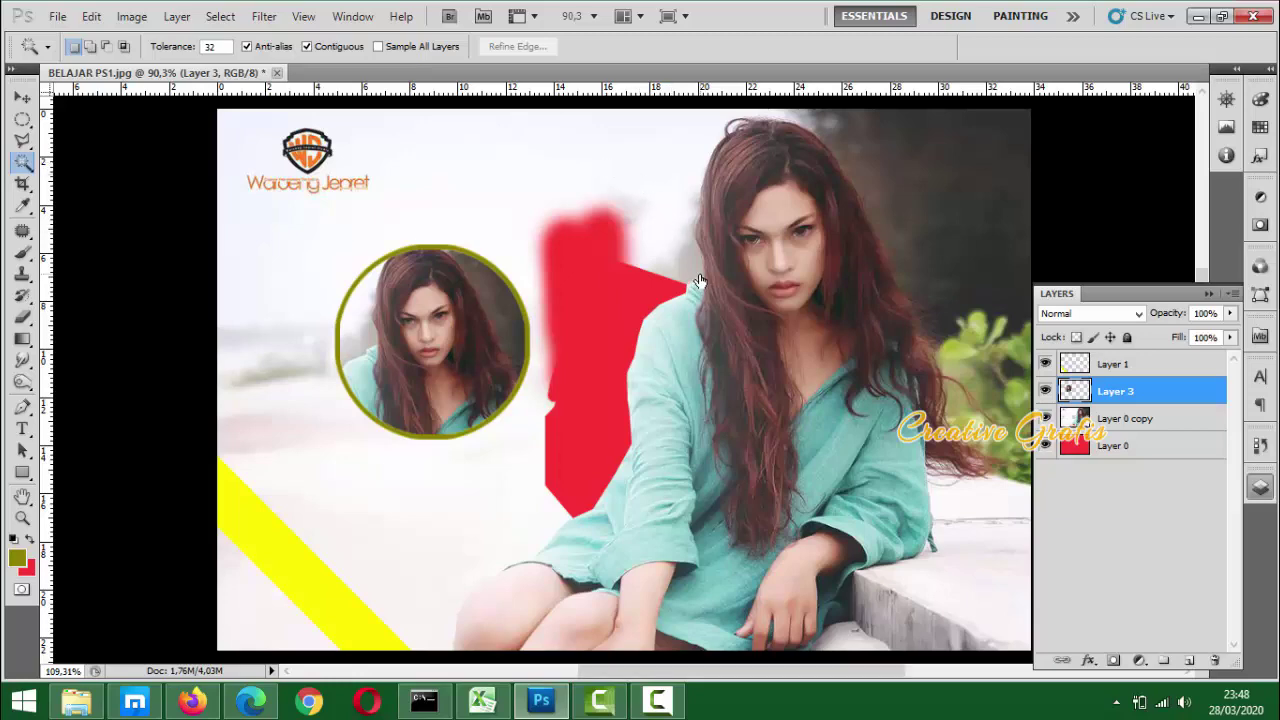
Select the empty area surrounding the circular framed portrait on Layer 3 with the Magic Wand
scroll(698, 283, "up", 2)
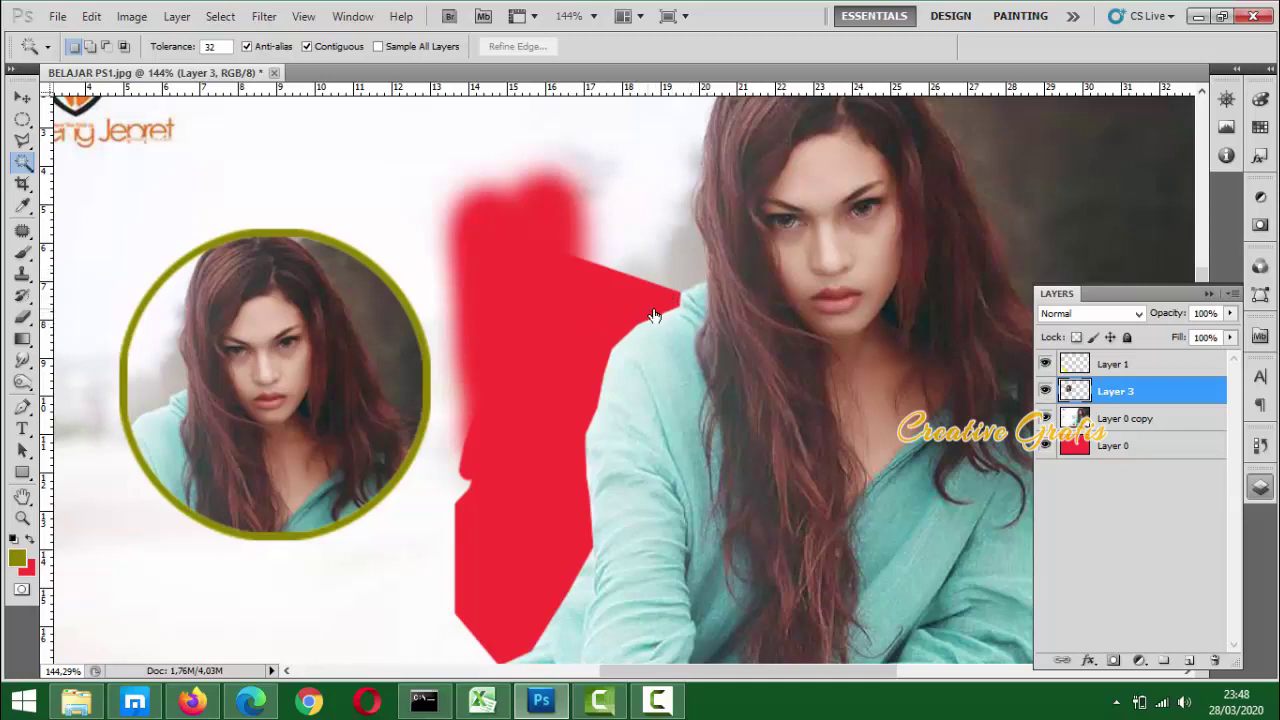
scroll(741, 312, "down", 2)
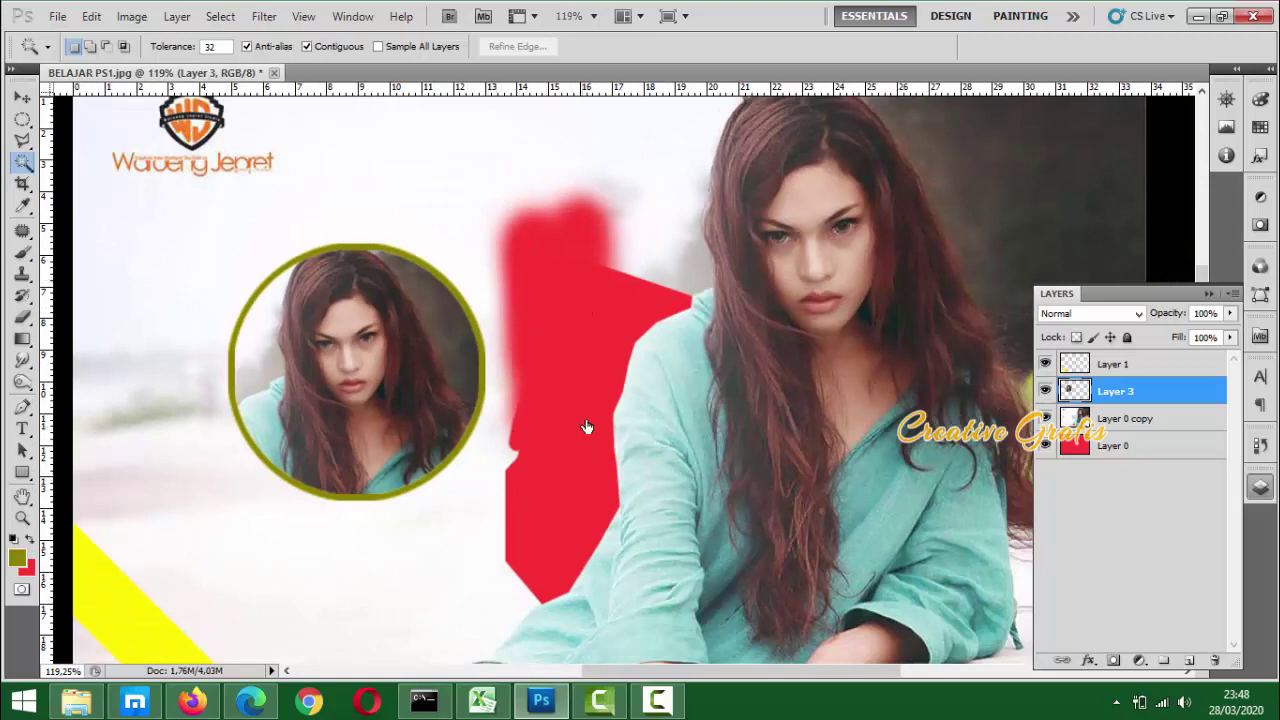
left_click(415, 552)
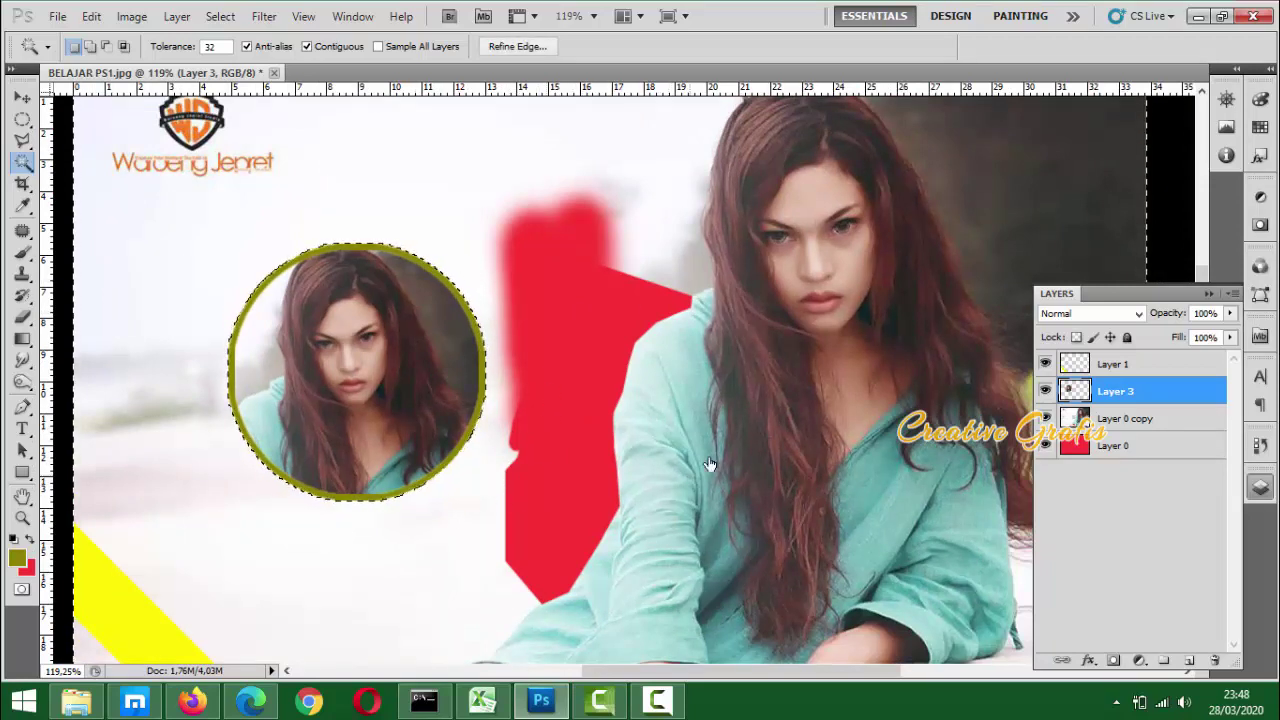
Select the white background on Layer 0 copy with the Magic Wand again, inspect its outline, then deselect and take the Move tool
left_click(1120, 418)
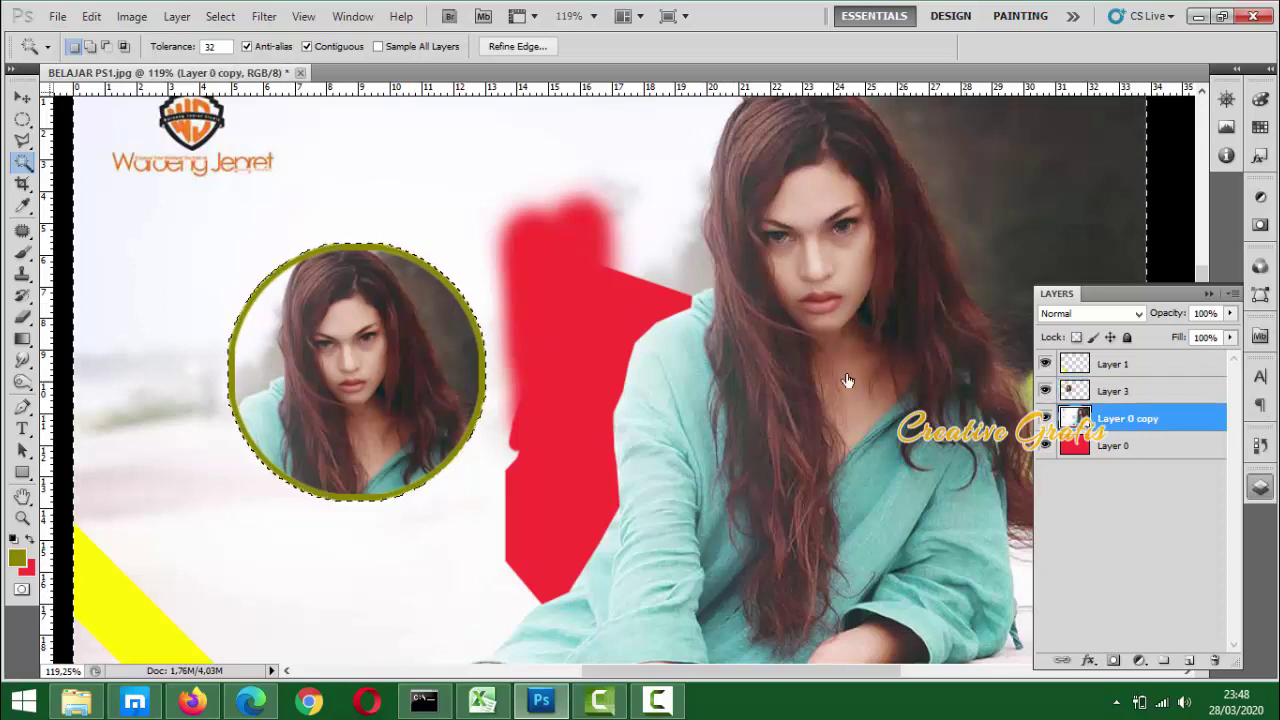
scroll(675, 350, "down", 3)
left_click(540, 208)
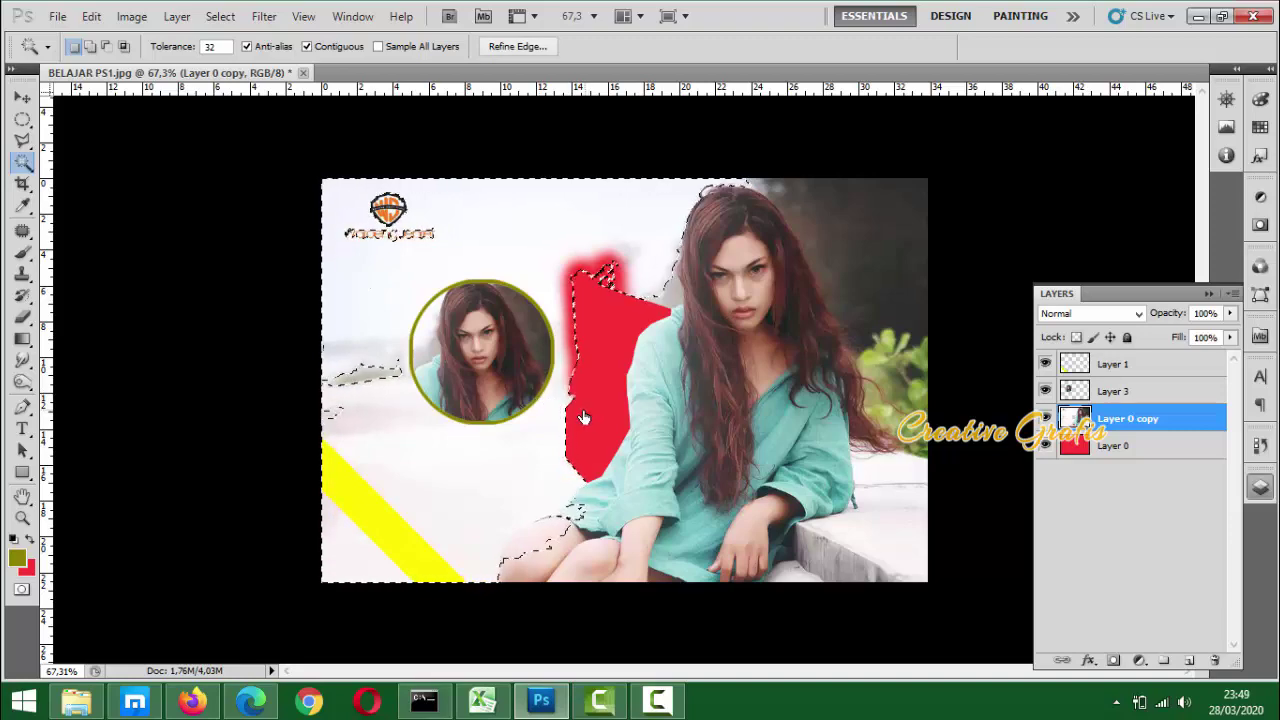
scroll(588, 308, "up", 3)
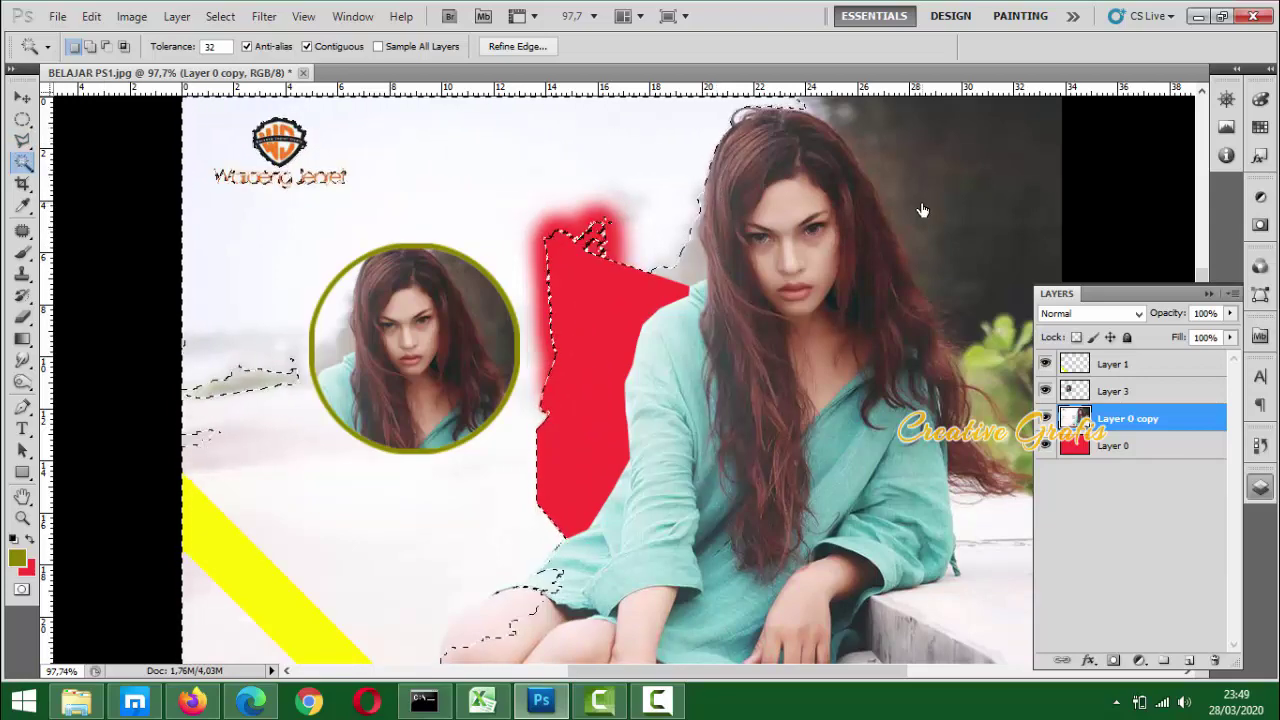
key("ctrl+minus")
scroll(926, 210, "down", 2)
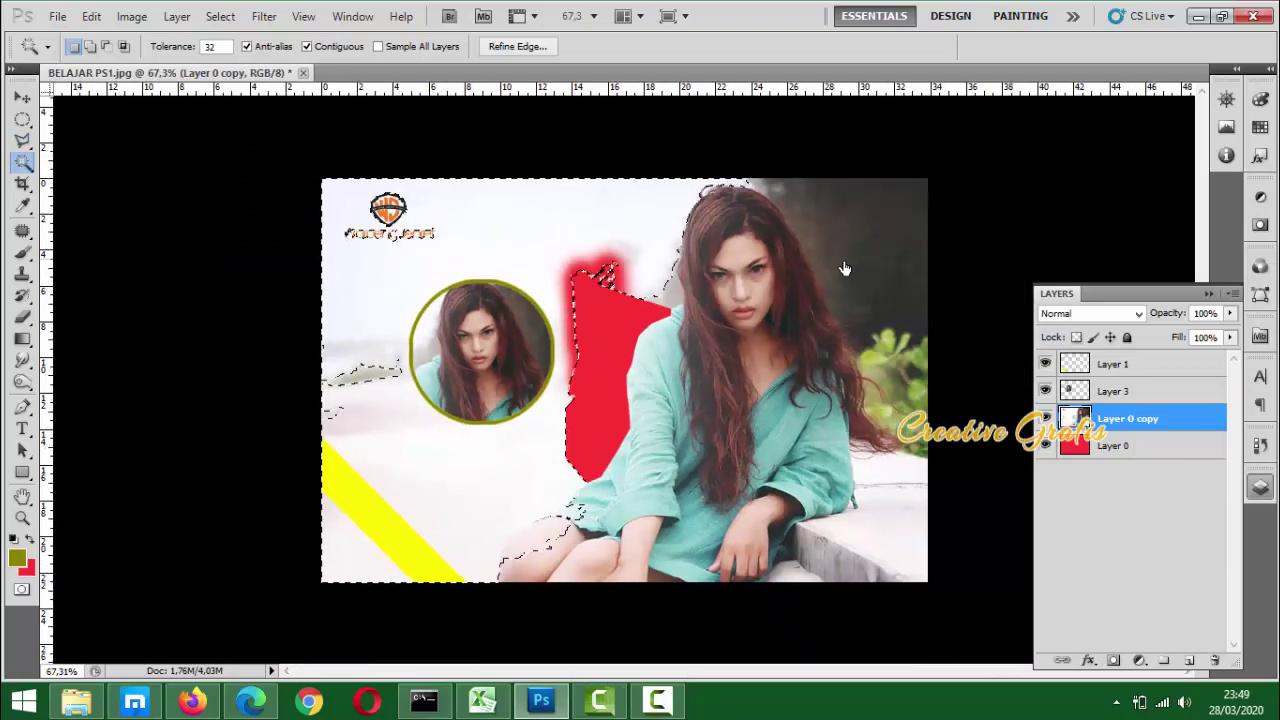
key("ctrl+d")
key("v")
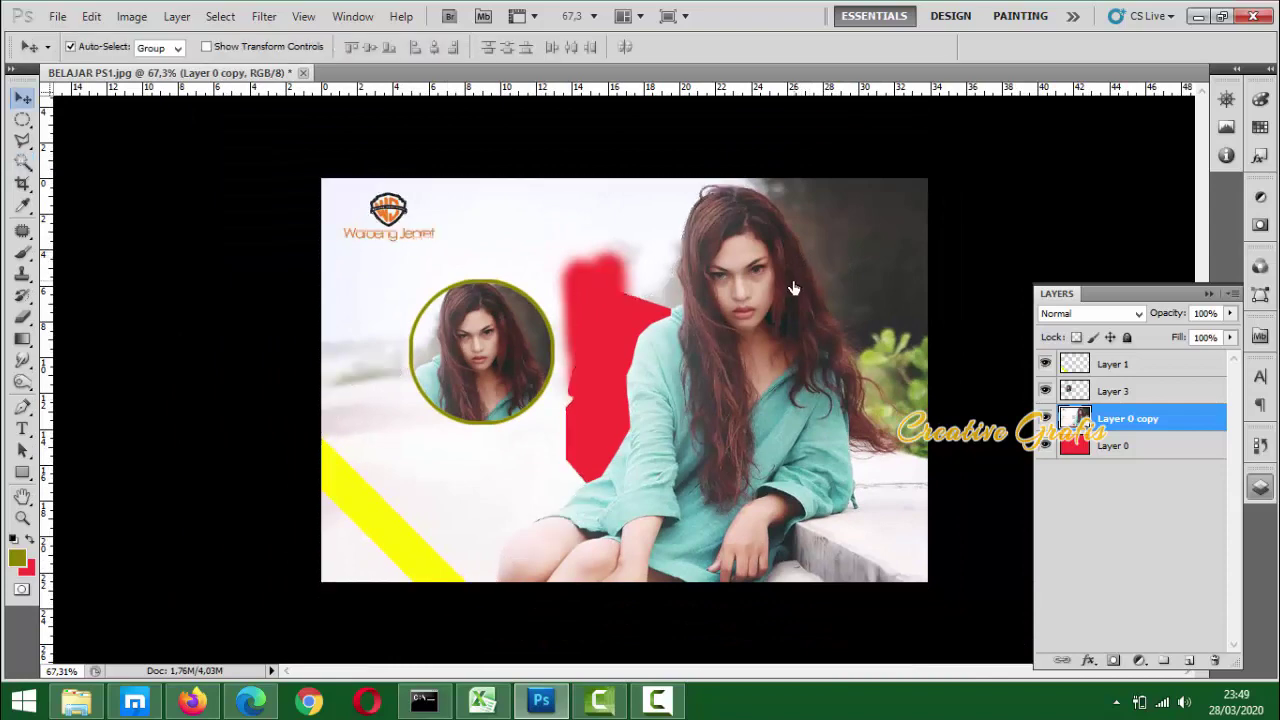
Examine the loose hair strands against the dark wall and green leaves on Layer 0 copy at close range
scroll(865, 286, "up", 2)
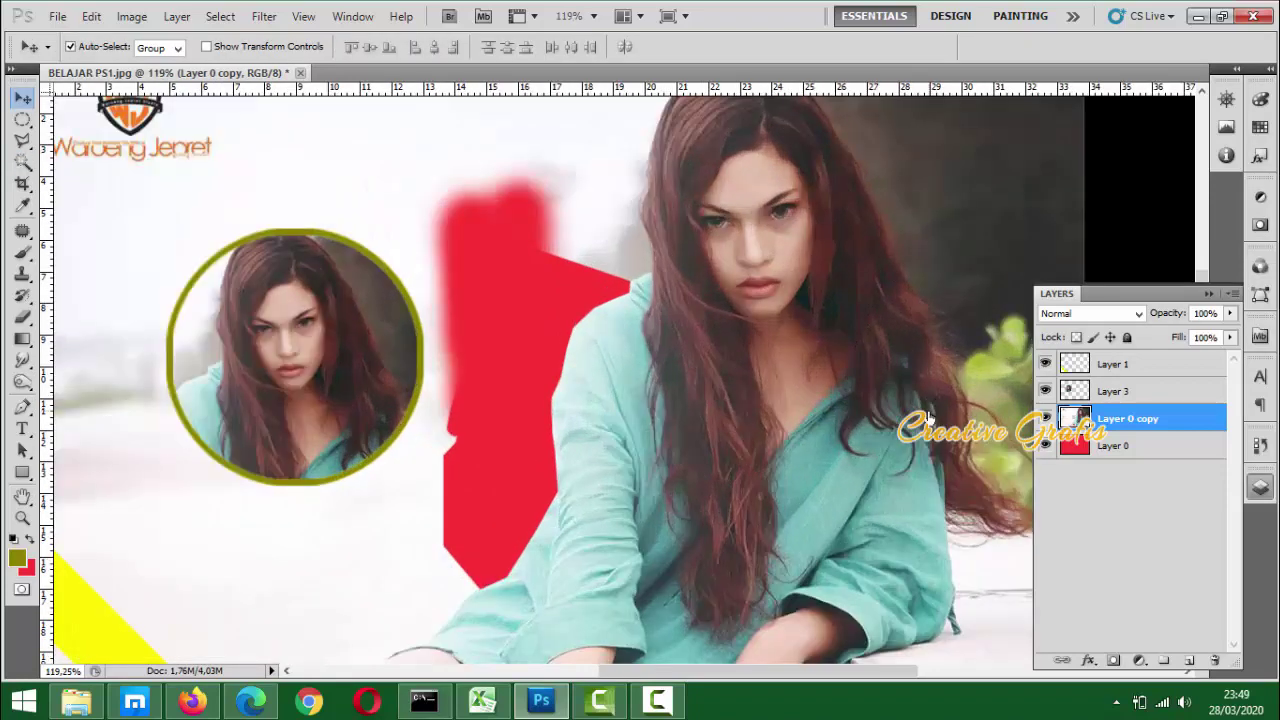
scroll(777, 386, "right", 5)
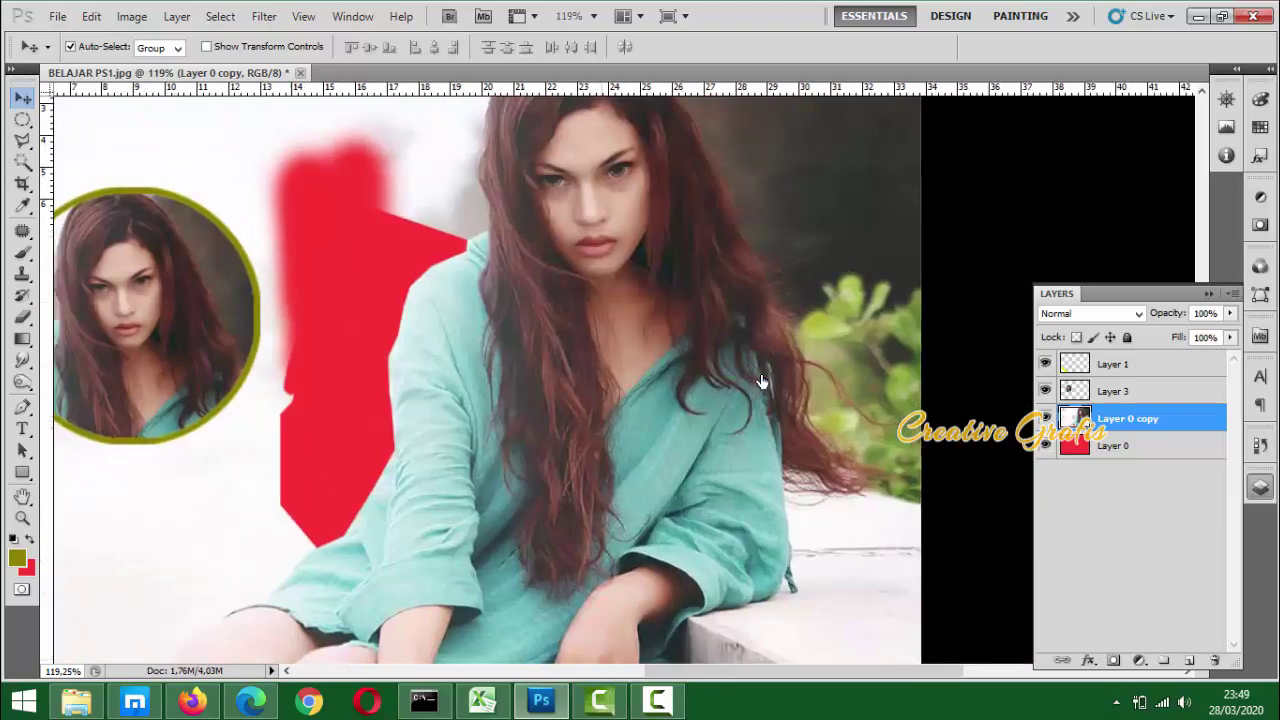
scroll(677, 393, "right", 1)
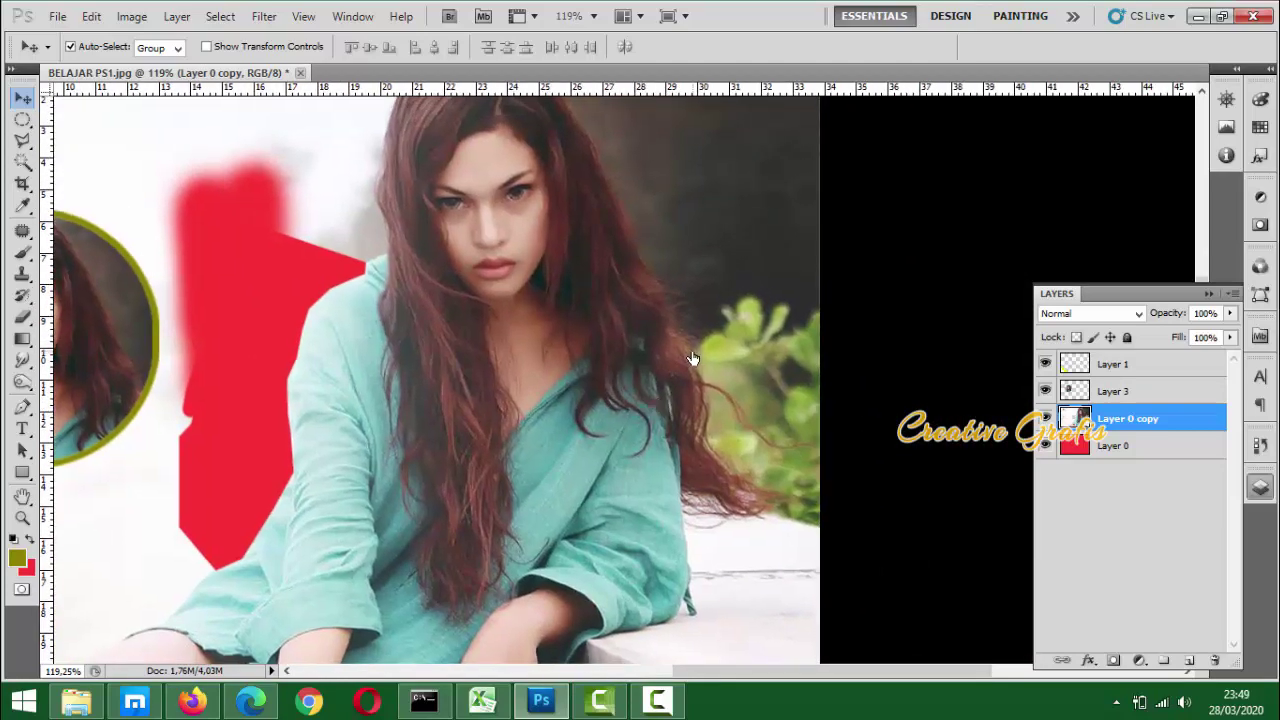
scroll(651, 425, "up", 3)
scroll(646, 345, "up", 1)
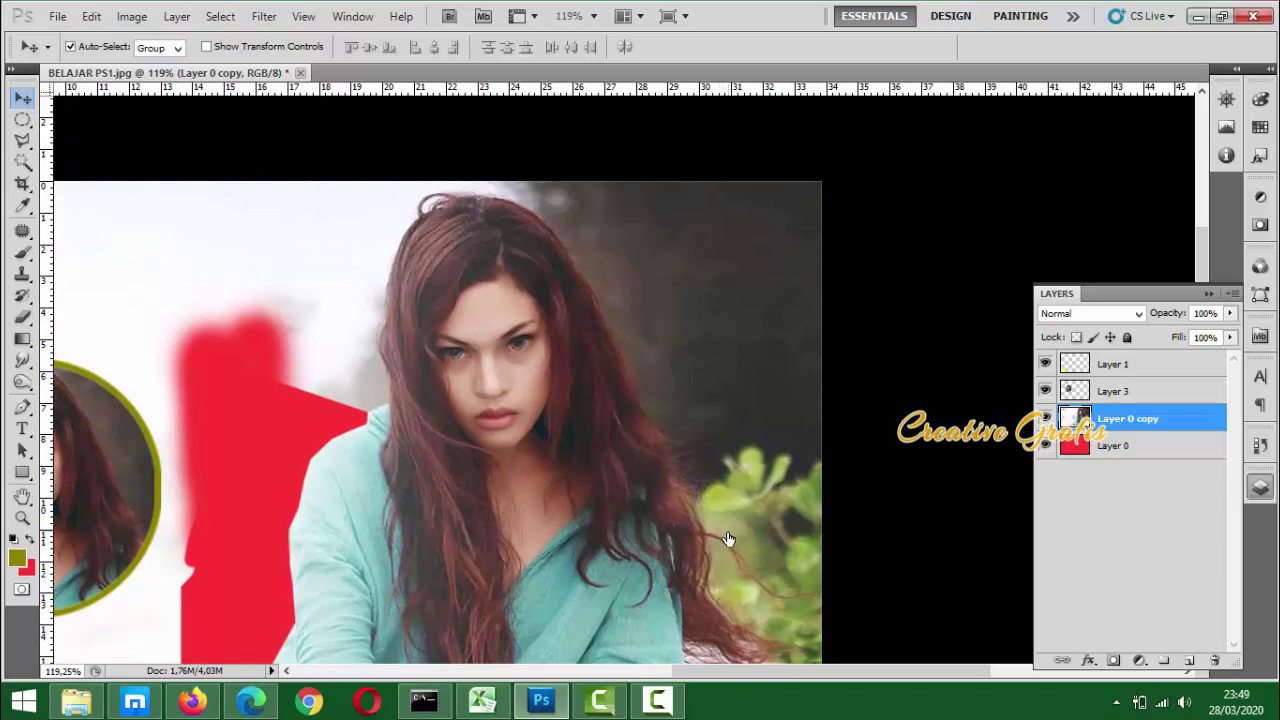
scroll(730, 541, "up", 5)
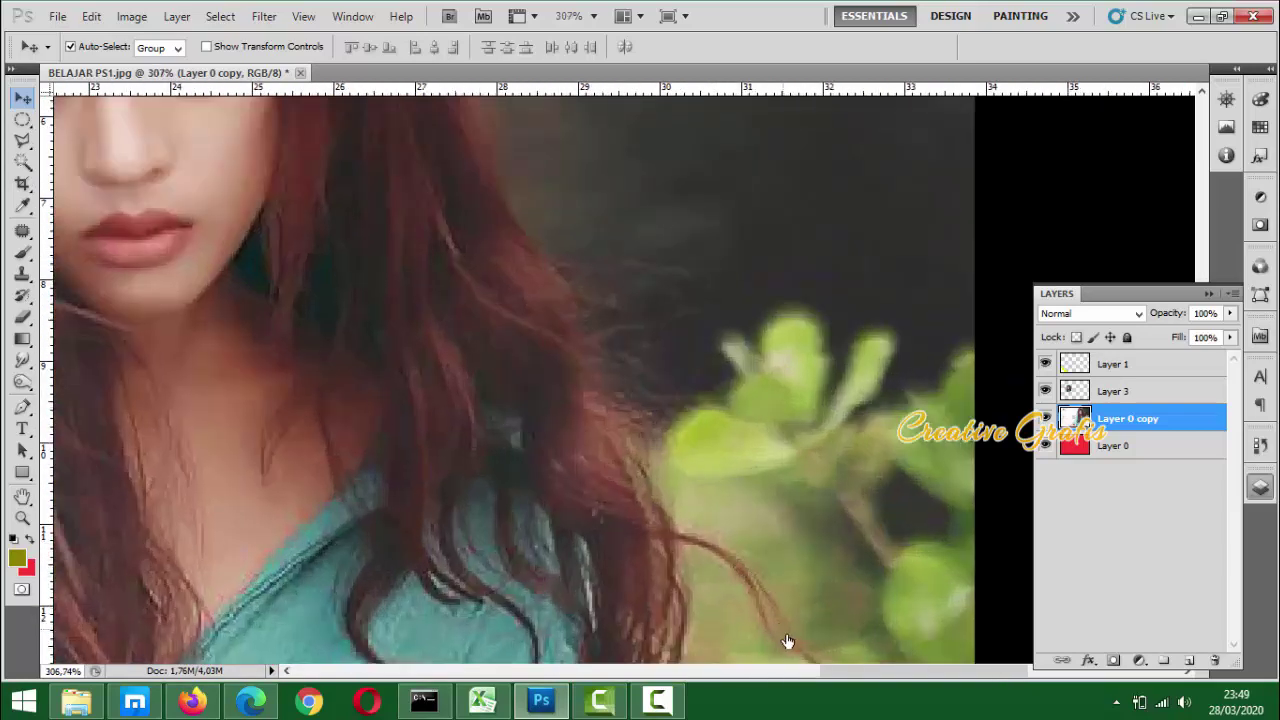
scroll(723, 606, "down", 5)
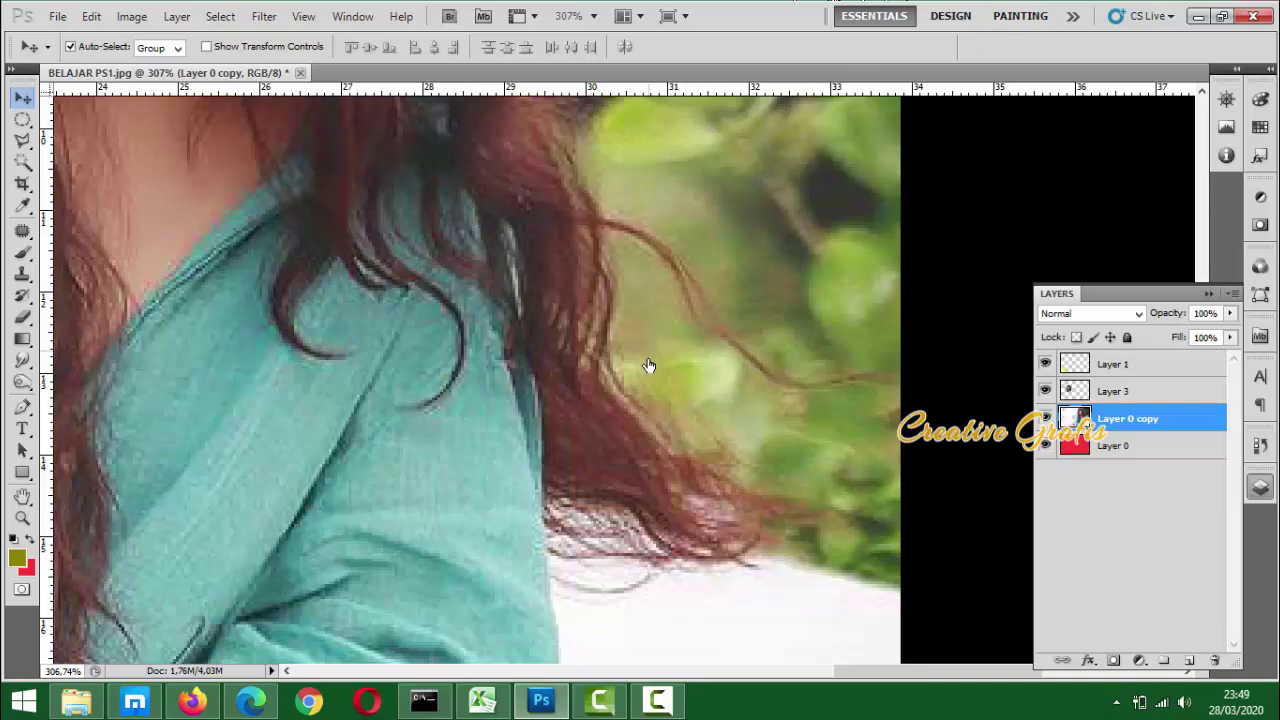
scroll(649, 360, "down", 3)
scroll(649, 390, "down", 1)
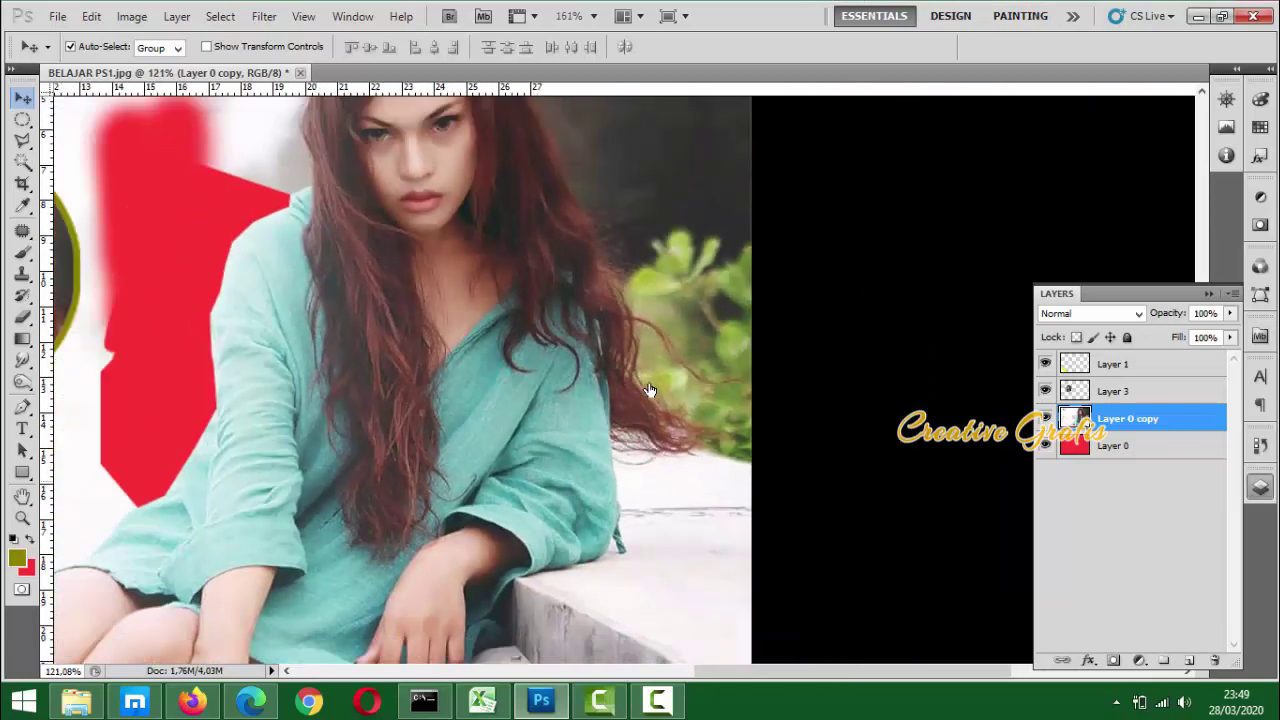
scroll(640, 452, "down", 1)
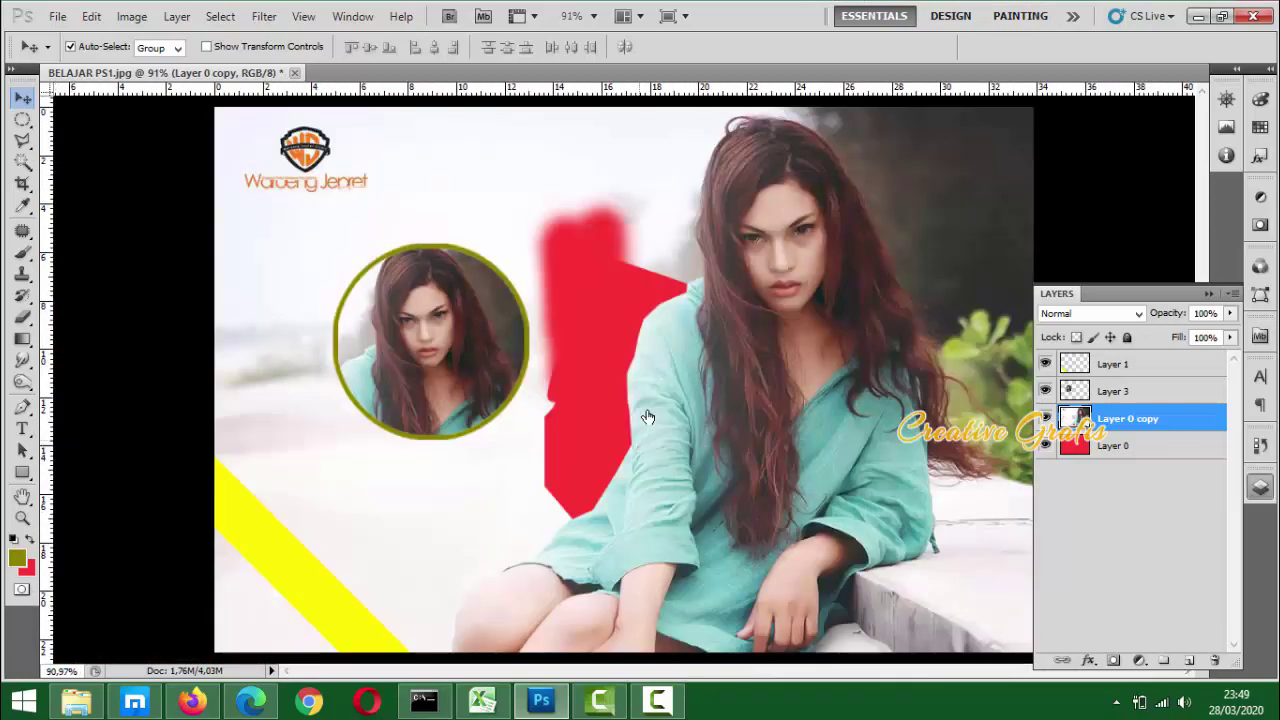
scroll(935, 420, "up", 2)
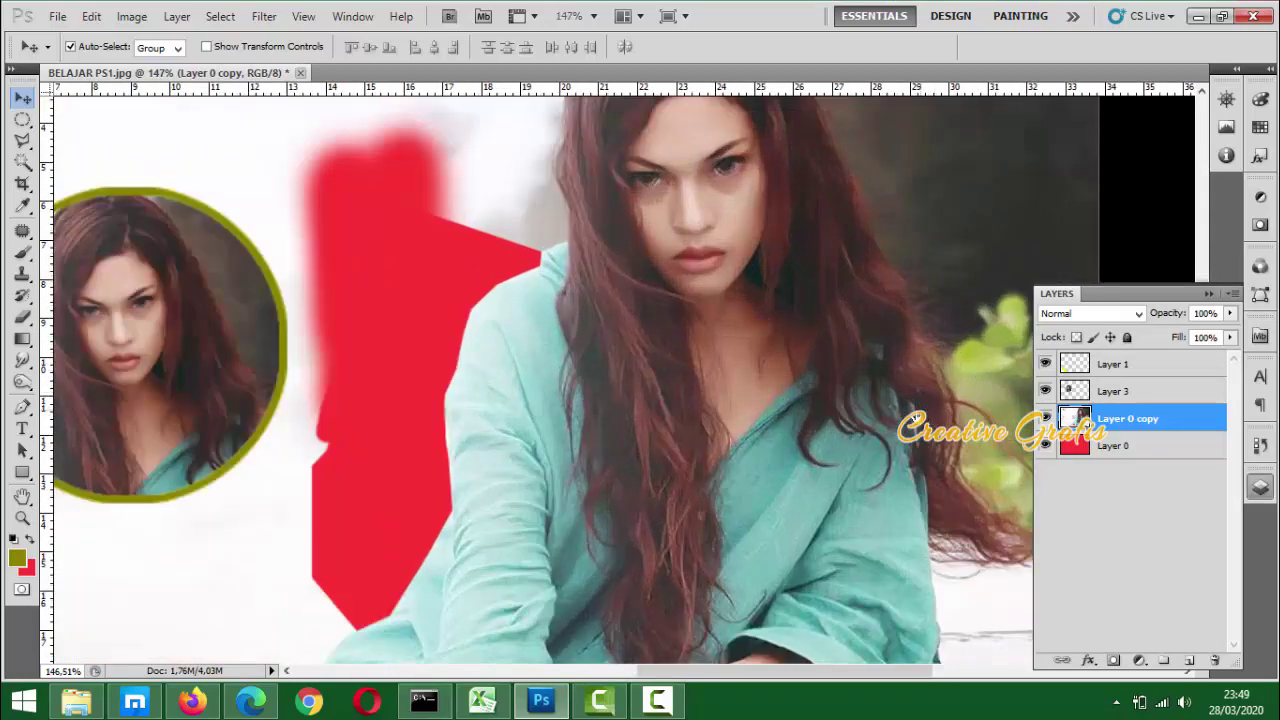
left_click_drag(908, 424, 735, 394)
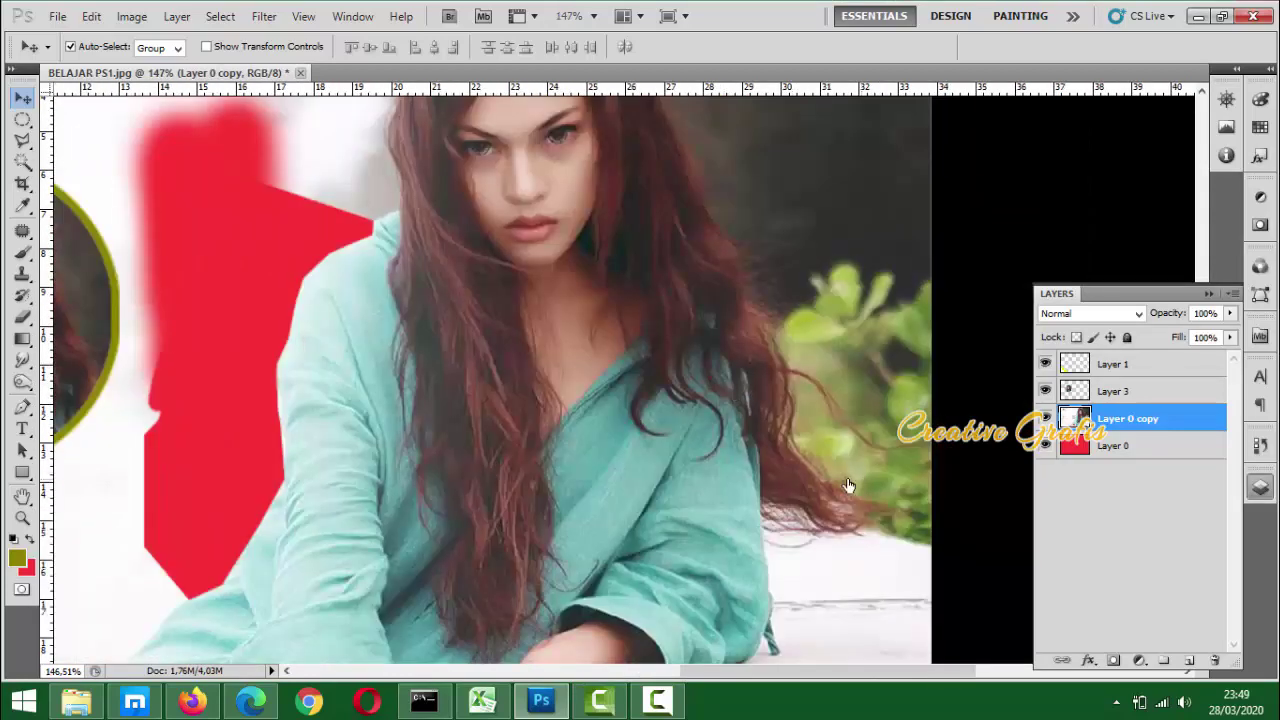
scroll(835, 473, "down", 2)
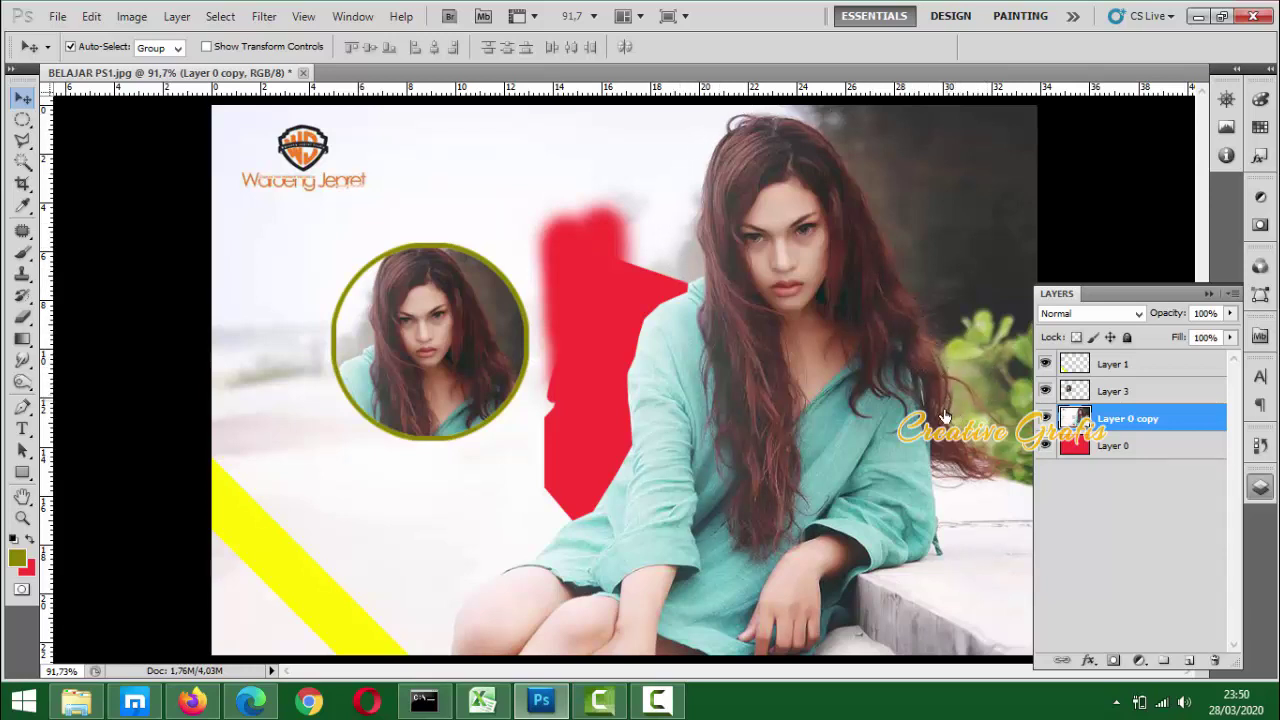
left_click(264, 17)
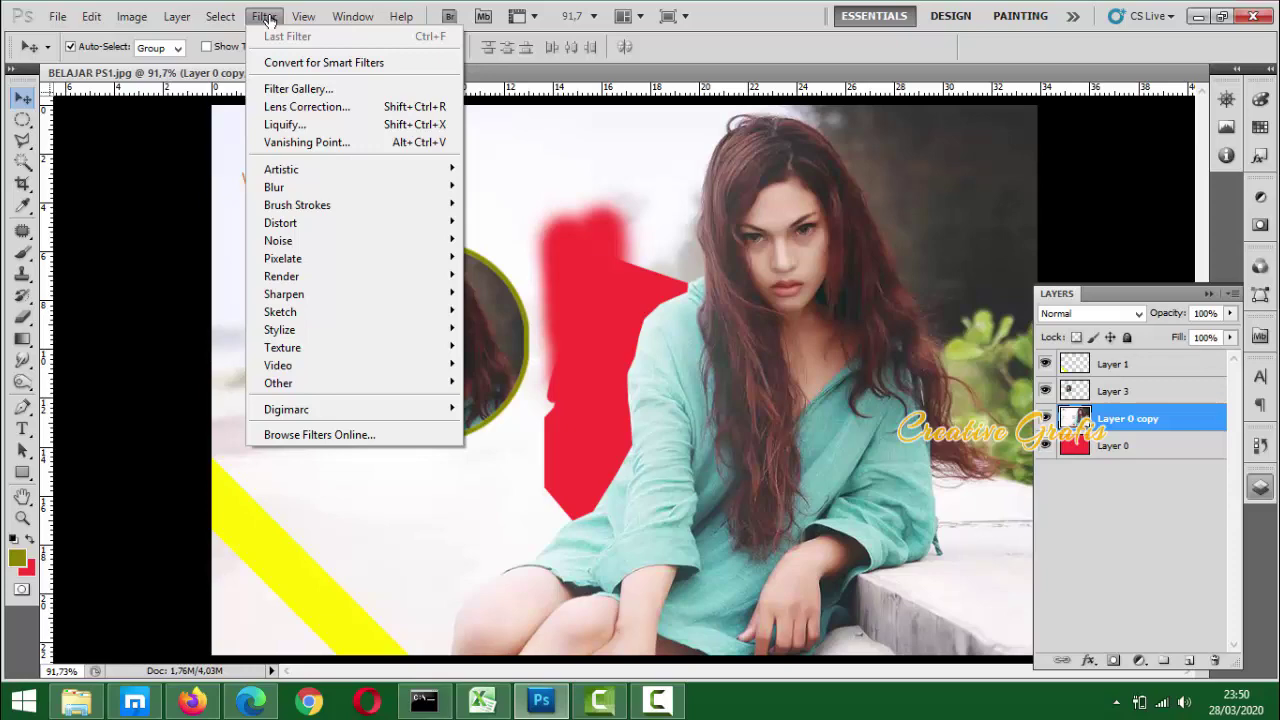
left_click(300, 126)
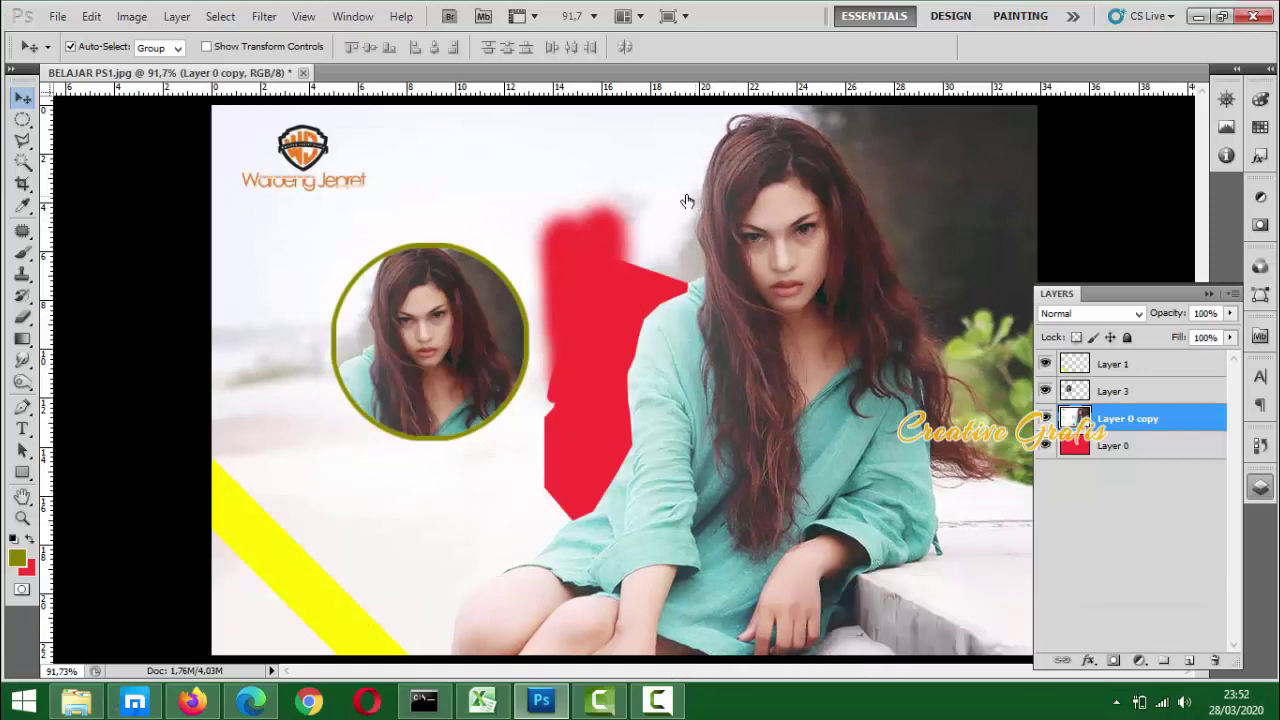
left_click(305, 17)
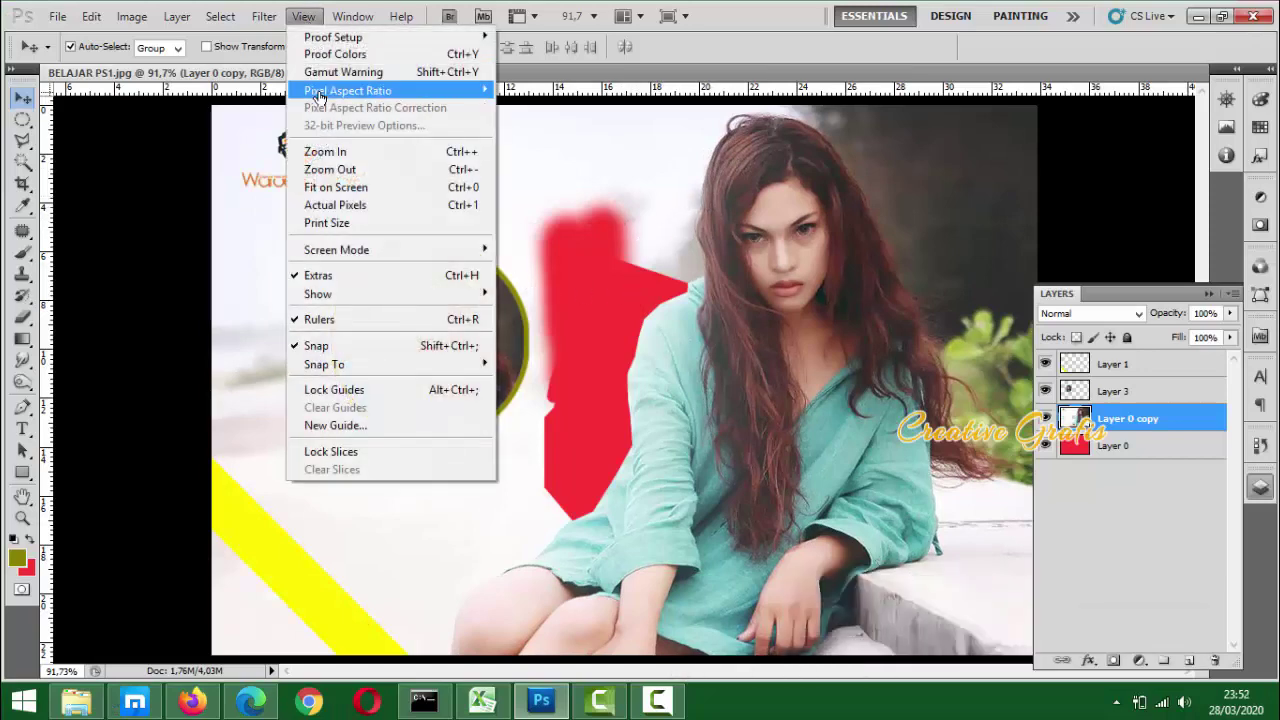
left_click(628, 160)
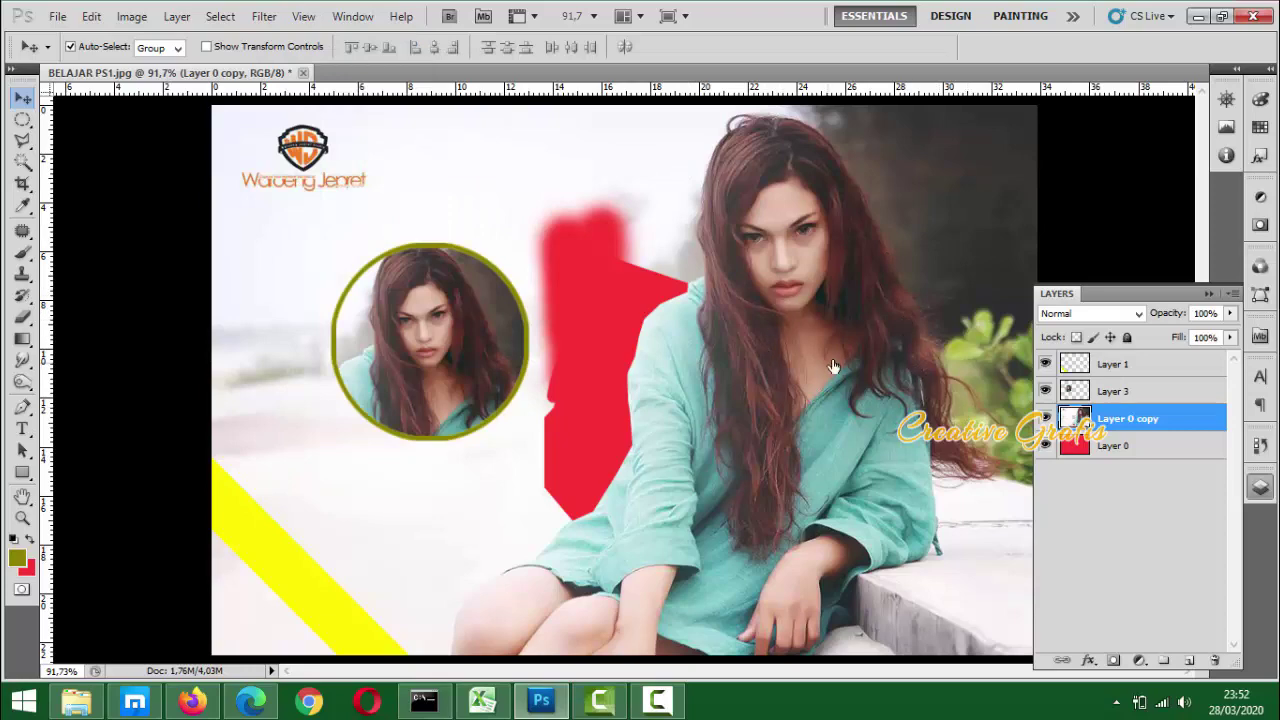
Choose the Patch Tool from the healing tools while Layer 0 copy is active
scroll(651, 375, "down", 2)
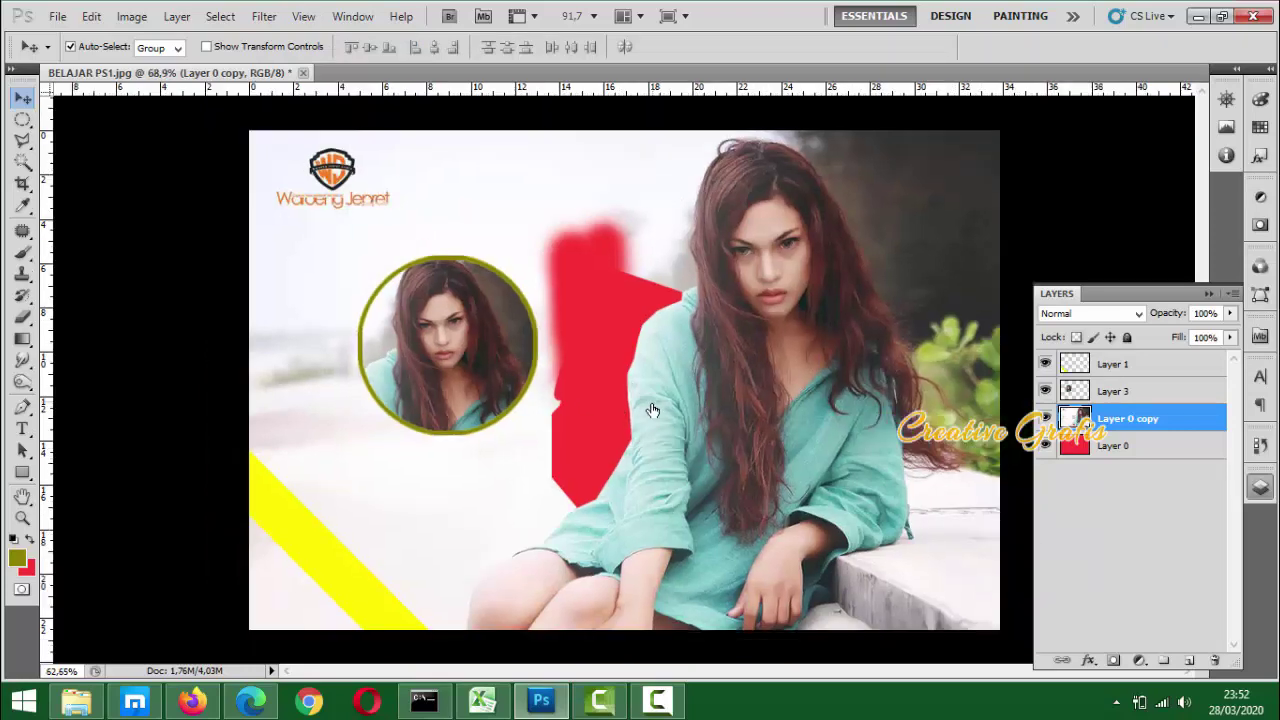
left_click(22, 231)
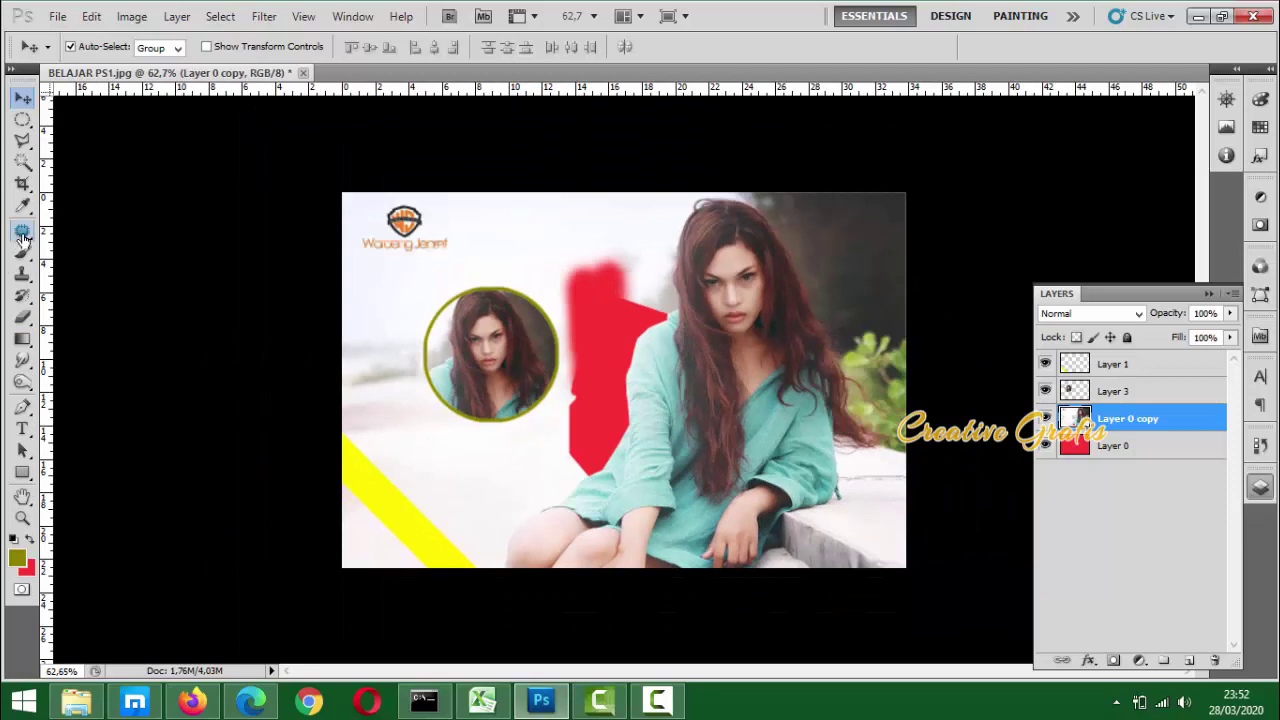
left_click_drag(22, 236, 103, 268)
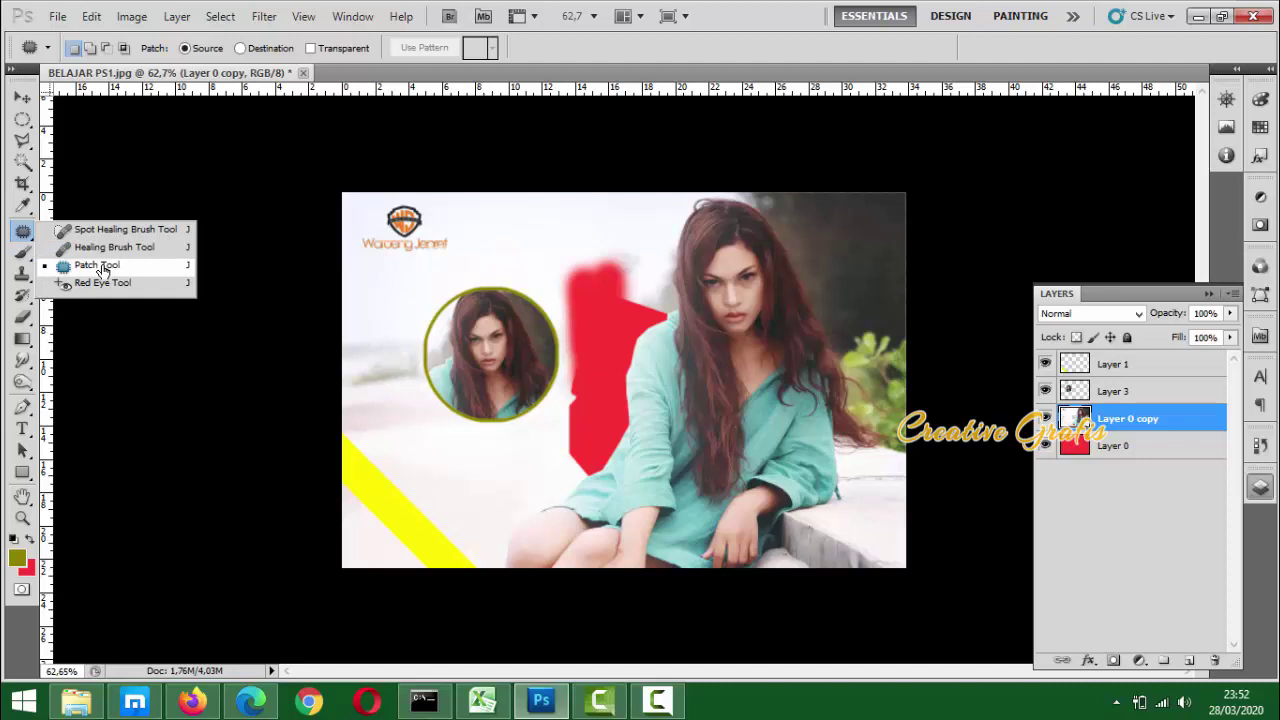
Outline the Waroeng Jepret logo on Layer 0 copy with the Patch Tool and copy the outlined area to a new layer
left_click_drag(103, 268, 103, 268)
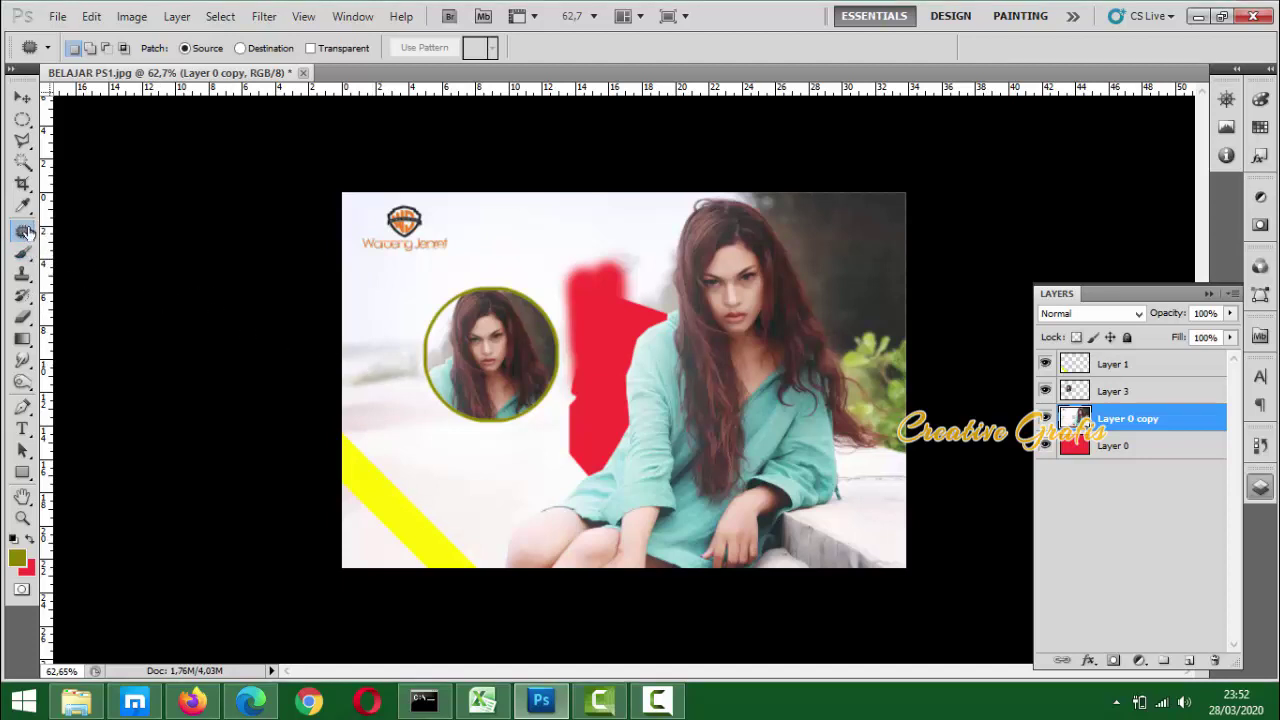
mouse_move(463, 247)
left_mouse_down()
mouse_move(452, 216)
mouse_move(388, 197)
mouse_move(348, 236)
mouse_move(372, 283)
mouse_move(443, 272)
mouse_move(469, 246)
left_mouse_up()
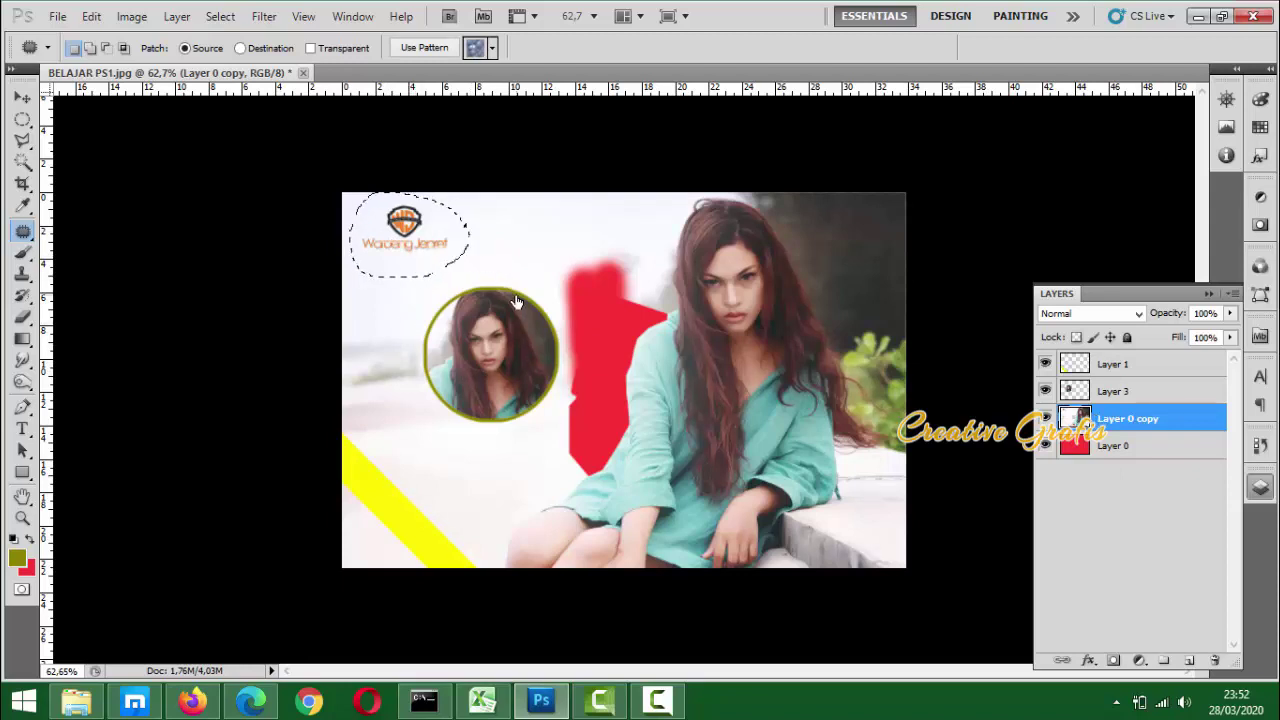
key("ctrl+j")
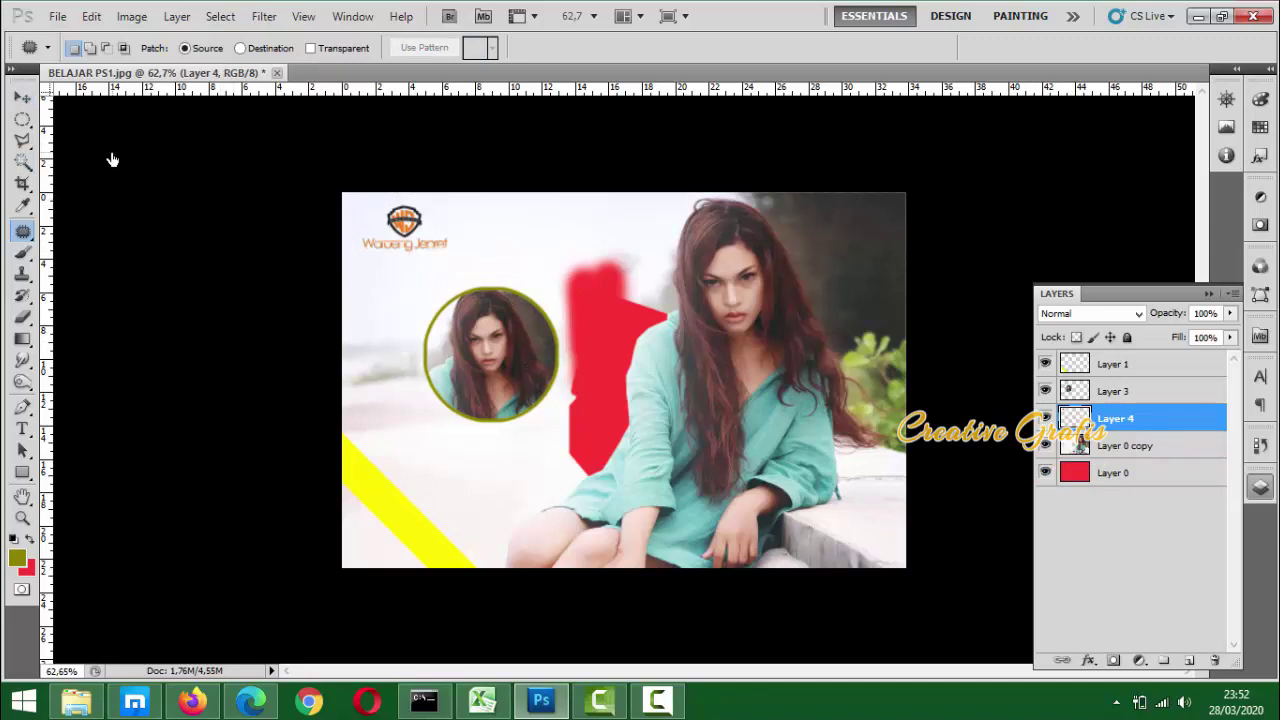
Move the copied logo beside the original, above the circular portrait, and delete it
left_click(20, 97)
left_click_drag(405, 231, 544, 268)
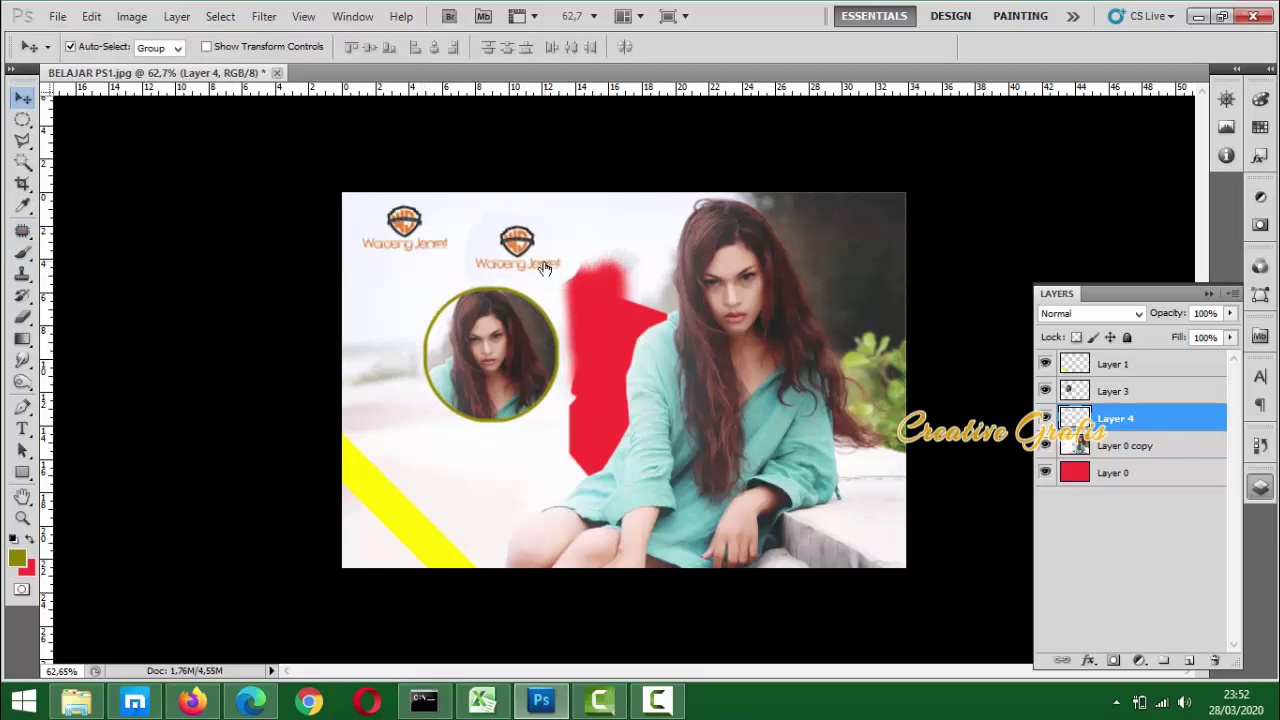
key("Delete")
Take the Healing Brush Tool and try painting over the logo lettering while Layer 3 is active
scroll(436, 234, "up", 2)
left_click_drag(428, 356, 405, 575)
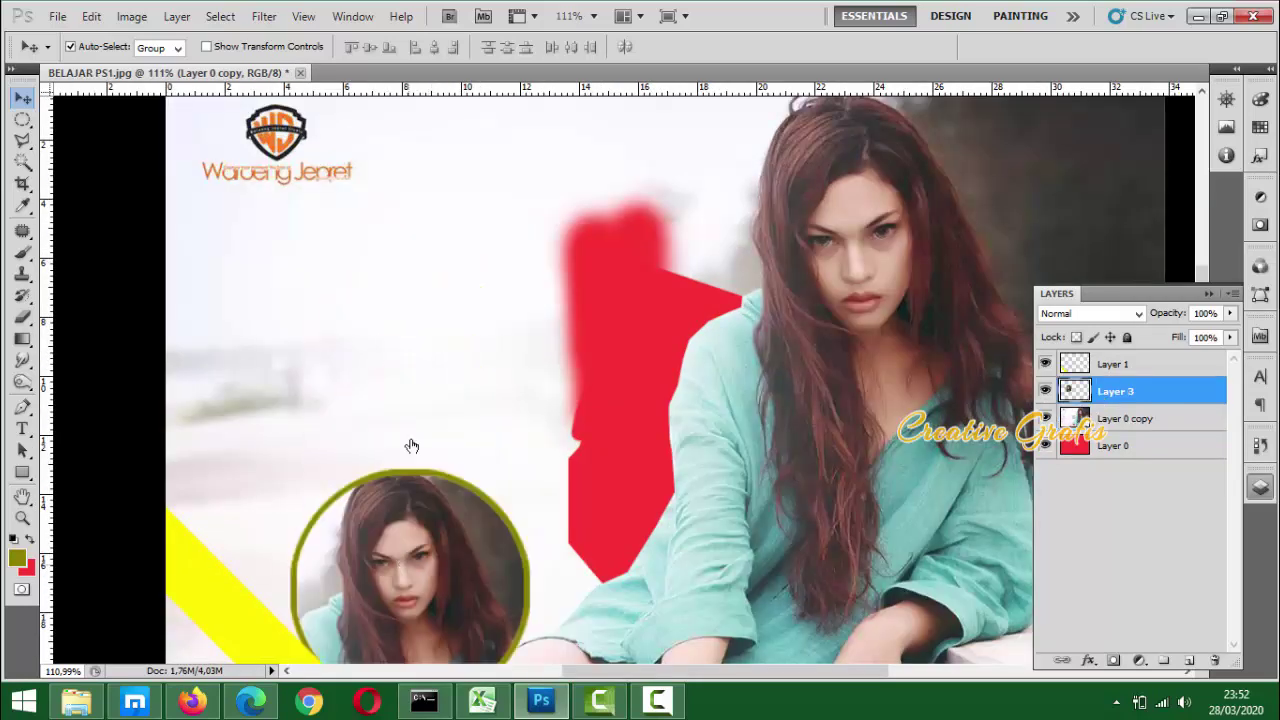
left_click(22, 231)
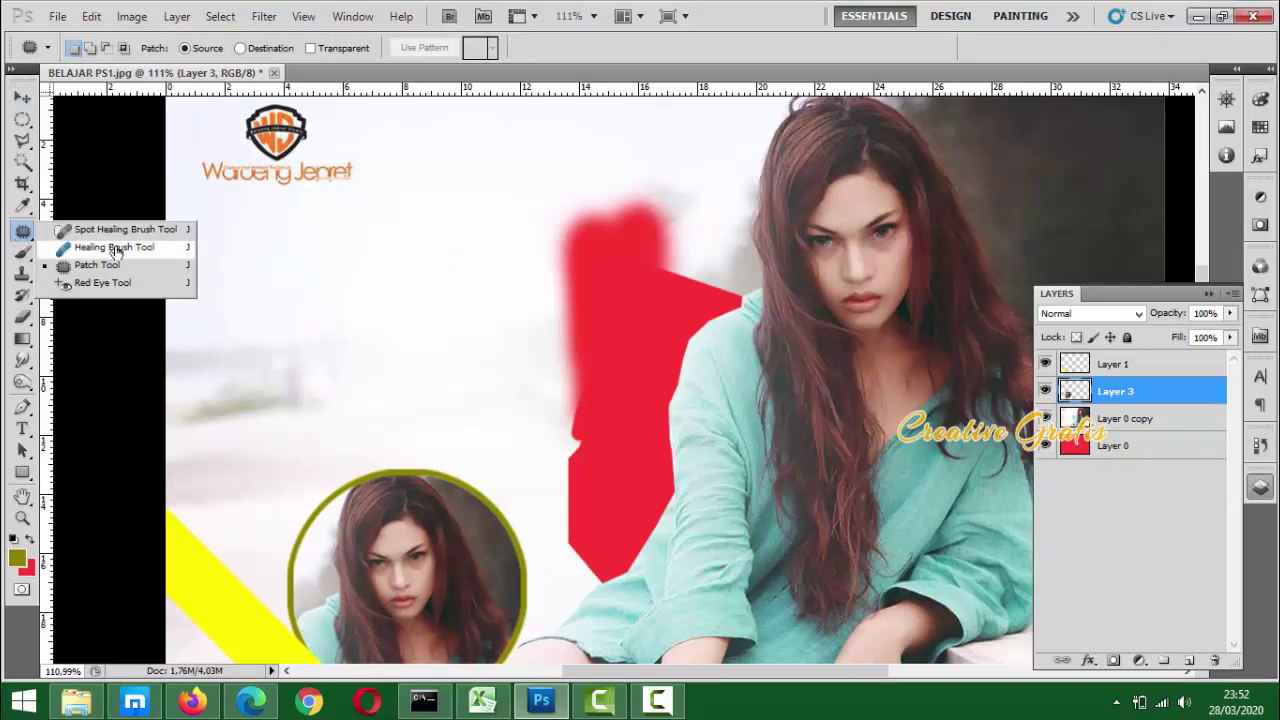
left_click(115, 249)
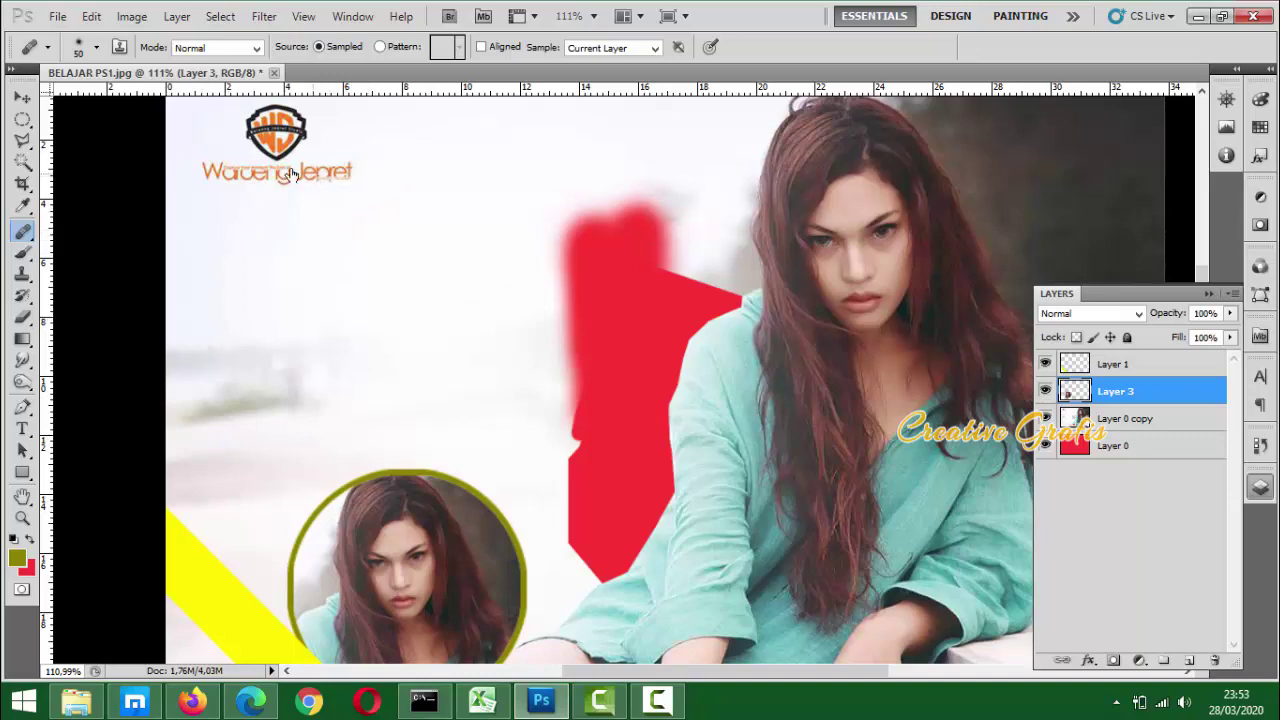
scroll(241, 168, "up", 2)
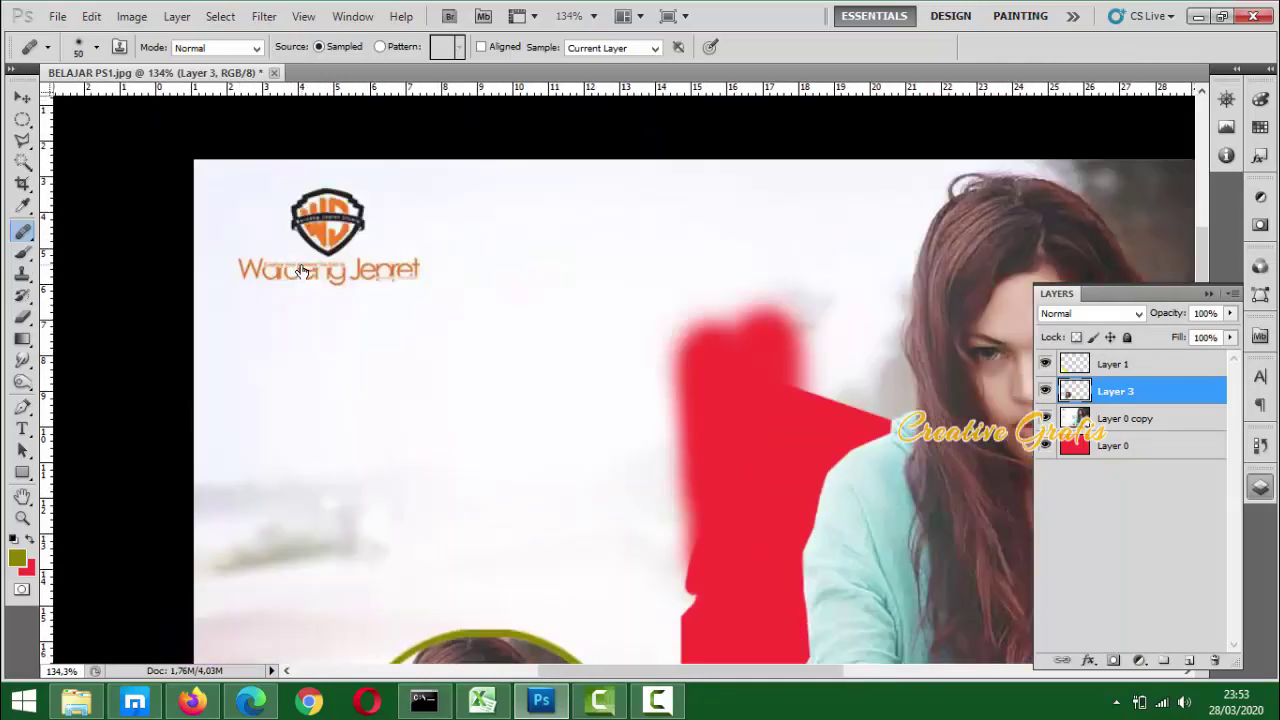
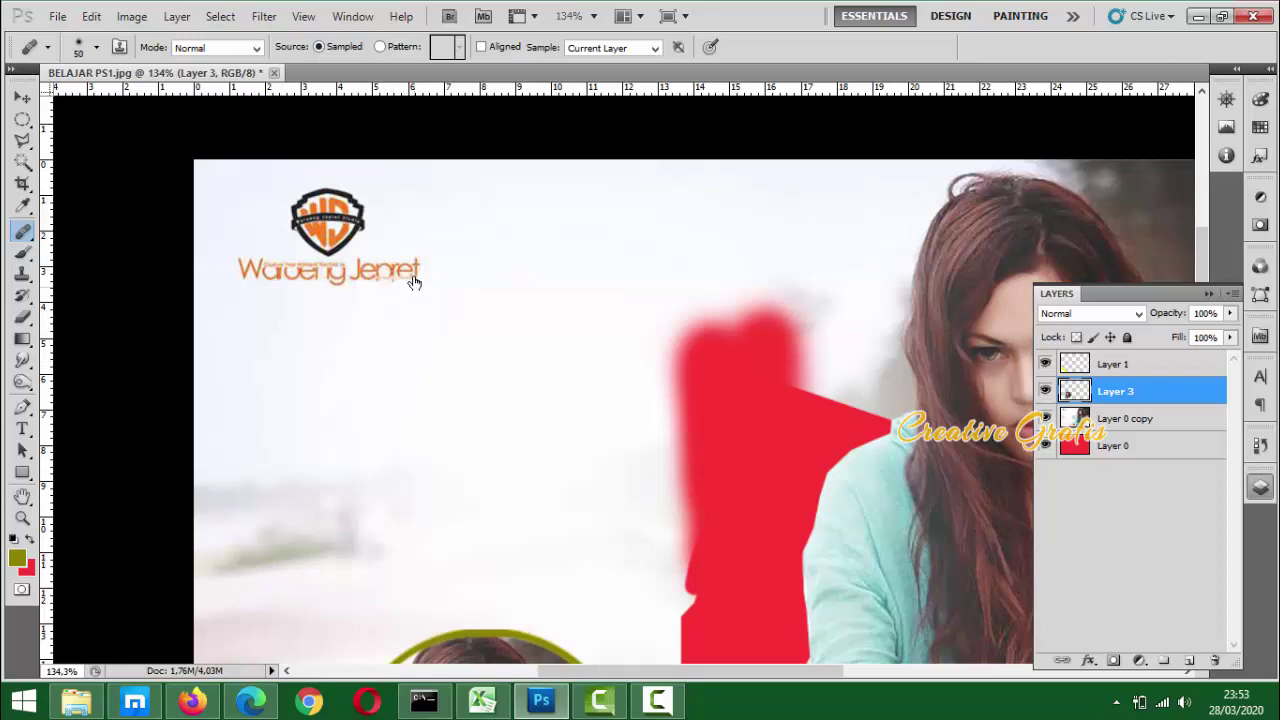
left_click_drag(416, 276, 377, 280)
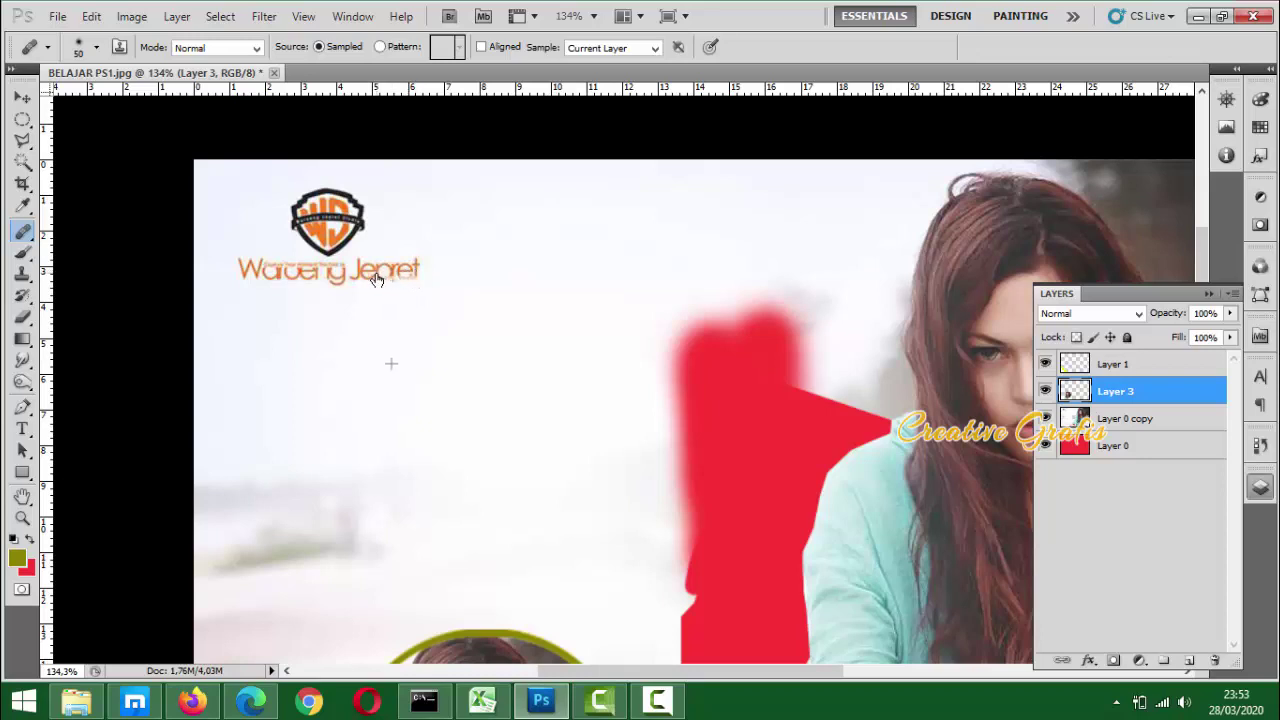
Remove the logo's lettering and shield from Layer 0 copy with the Healing Brush, using clean background below the logo as the source
left_click(1140, 422)
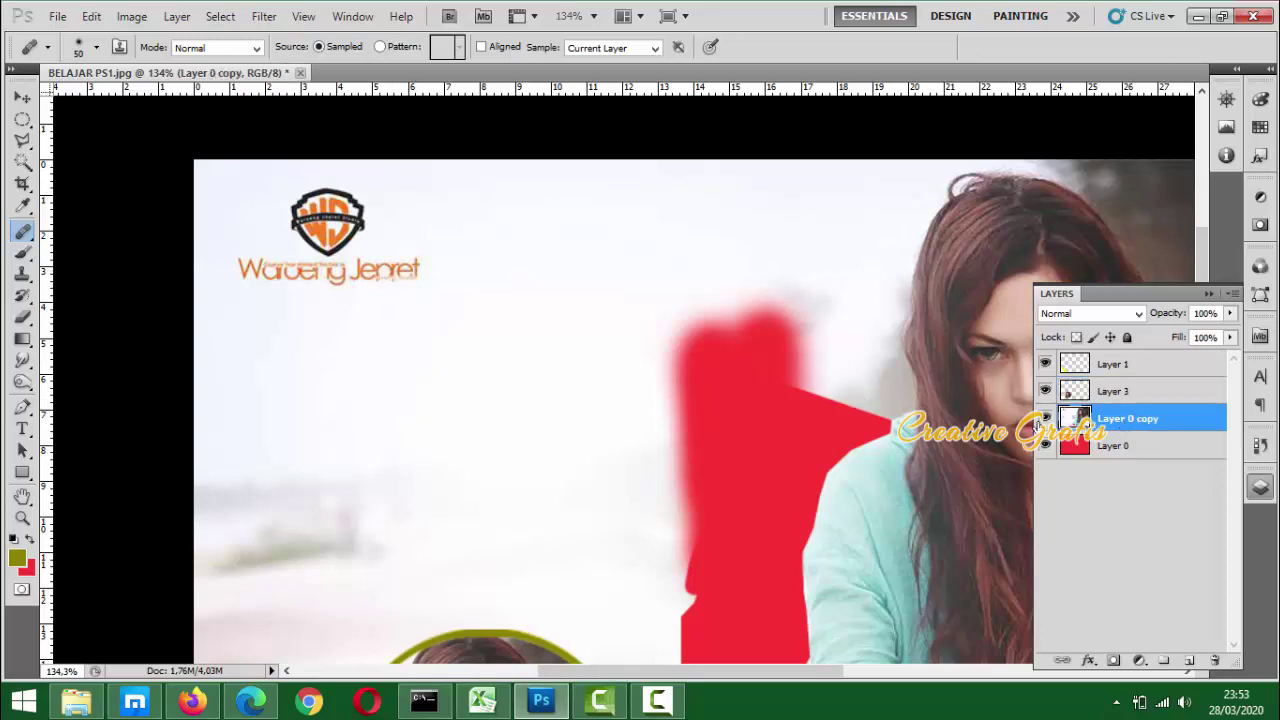
key("alt")
key("alt")
mouse_move(400, 278)
left_mouse_down()
mouse_move(246, 277)
mouse_move(256, 285)
left_mouse_up()
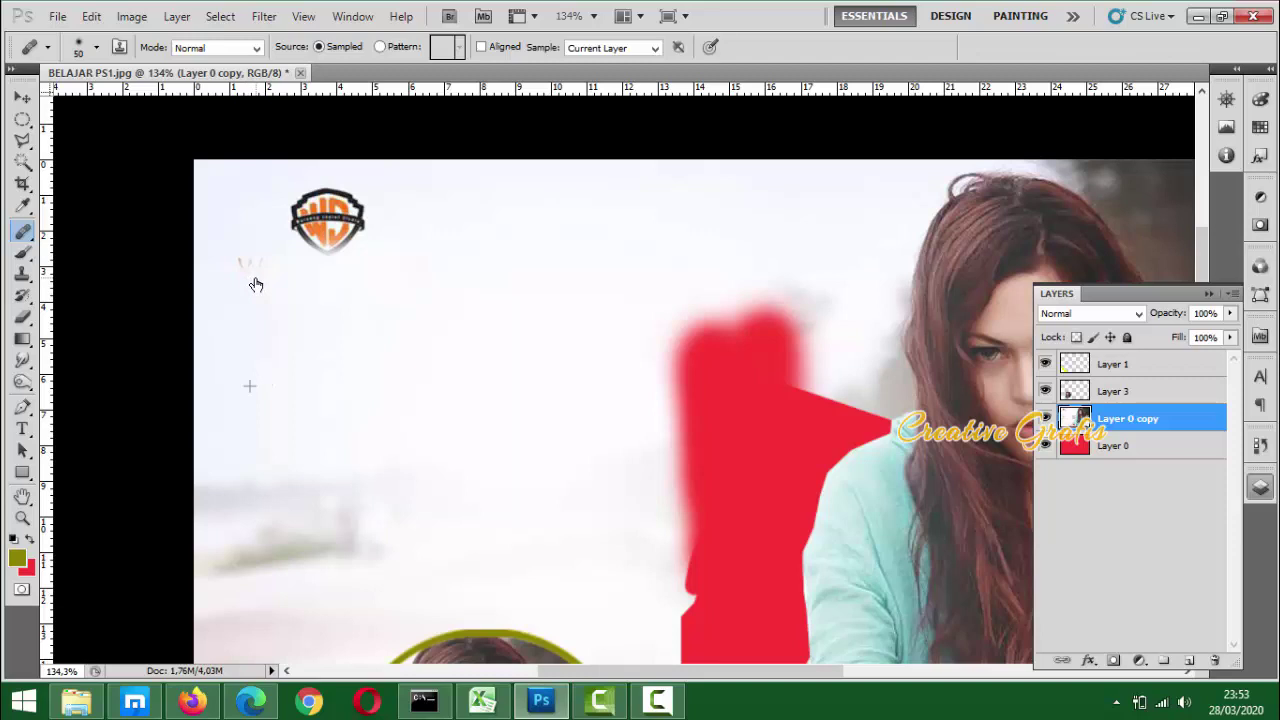
mouse_move(261, 284)
left_mouse_down()
mouse_move(294, 234)
mouse_move(329, 261)
mouse_move(356, 251)
mouse_move(322, 226)
mouse_move(273, 220)
mouse_move(340, 210)
mouse_move(335, 222)
mouse_move(368, 237)
mouse_move(330, 211)
mouse_move(279, 185)
left_mouse_up()
mouse_move(380, 189)
left_mouse_down()
mouse_move(360, 188)
mouse_move(336, 266)
left_mouse_up()
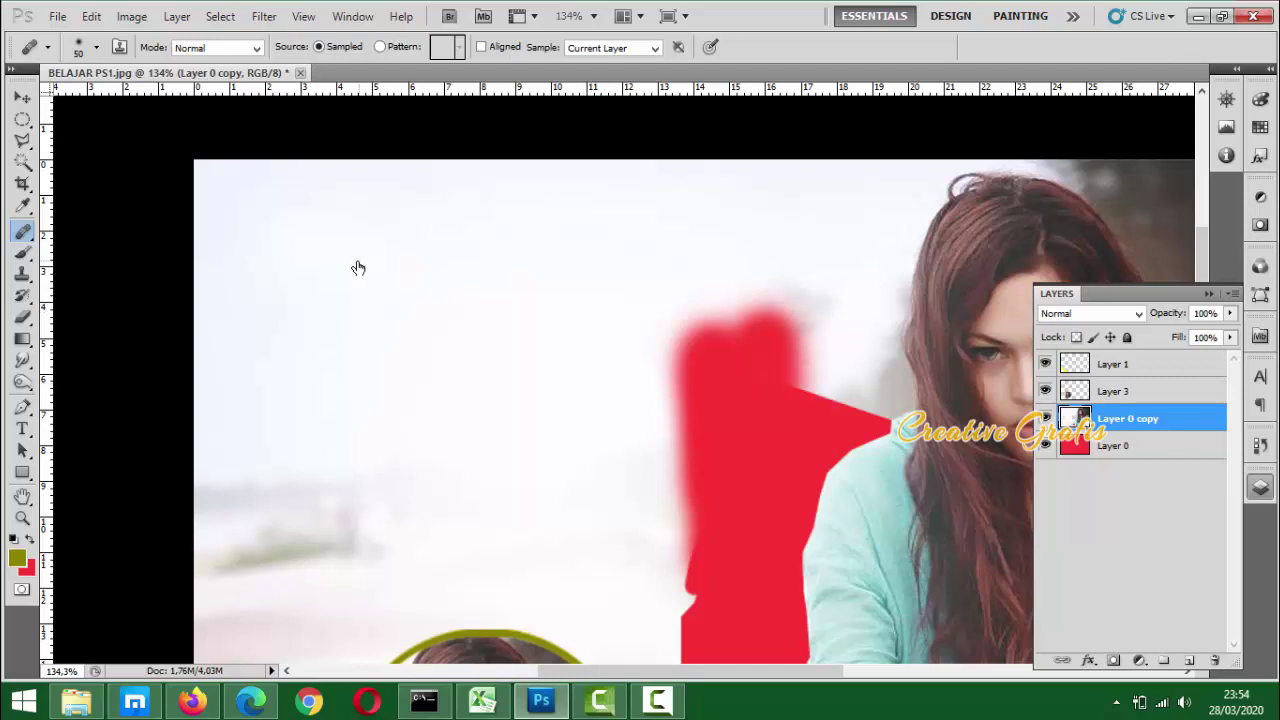
Erase a diagonal streak in the former logo area of Layer 0 copy, hide the red Layer 0 and collapse the layer list
left_click(22, 316)
mouse_move(454, 177)
left_mouse_down()
mouse_move(297, 305)
mouse_move(391, 238)
mouse_move(393, 259)
mouse_move(357, 290)
left_mouse_up()
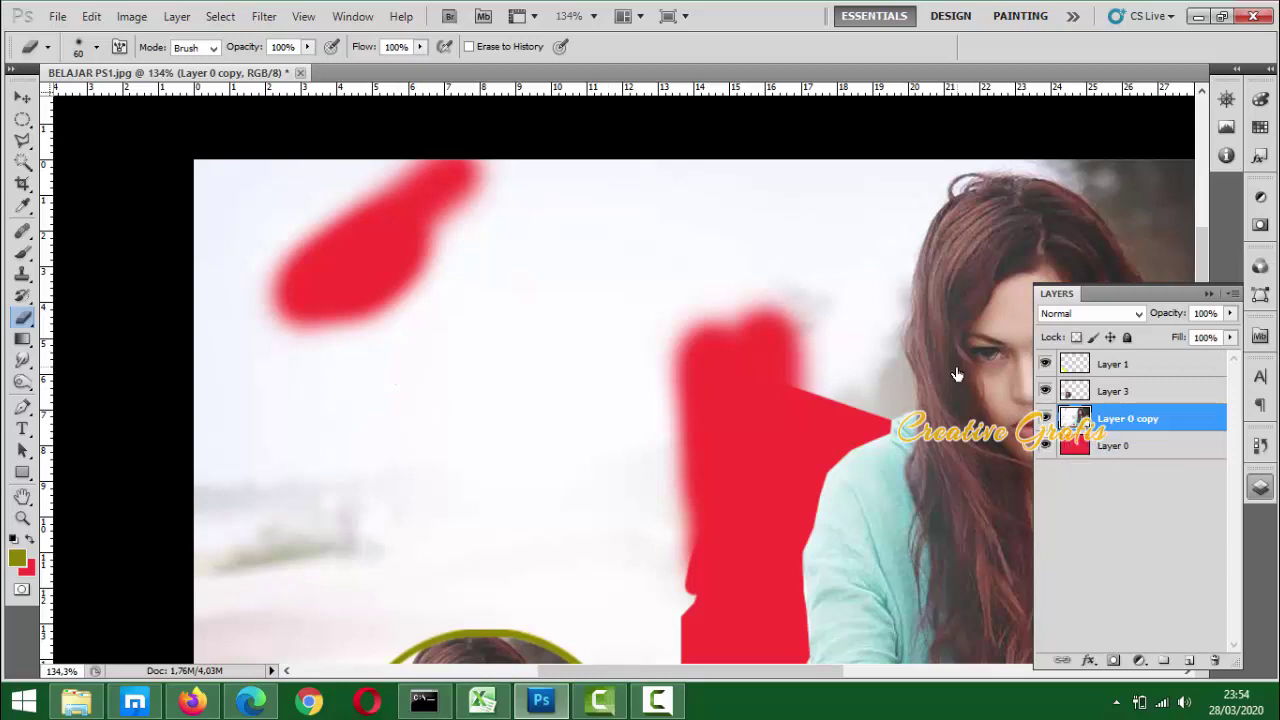
left_click(1045, 448)
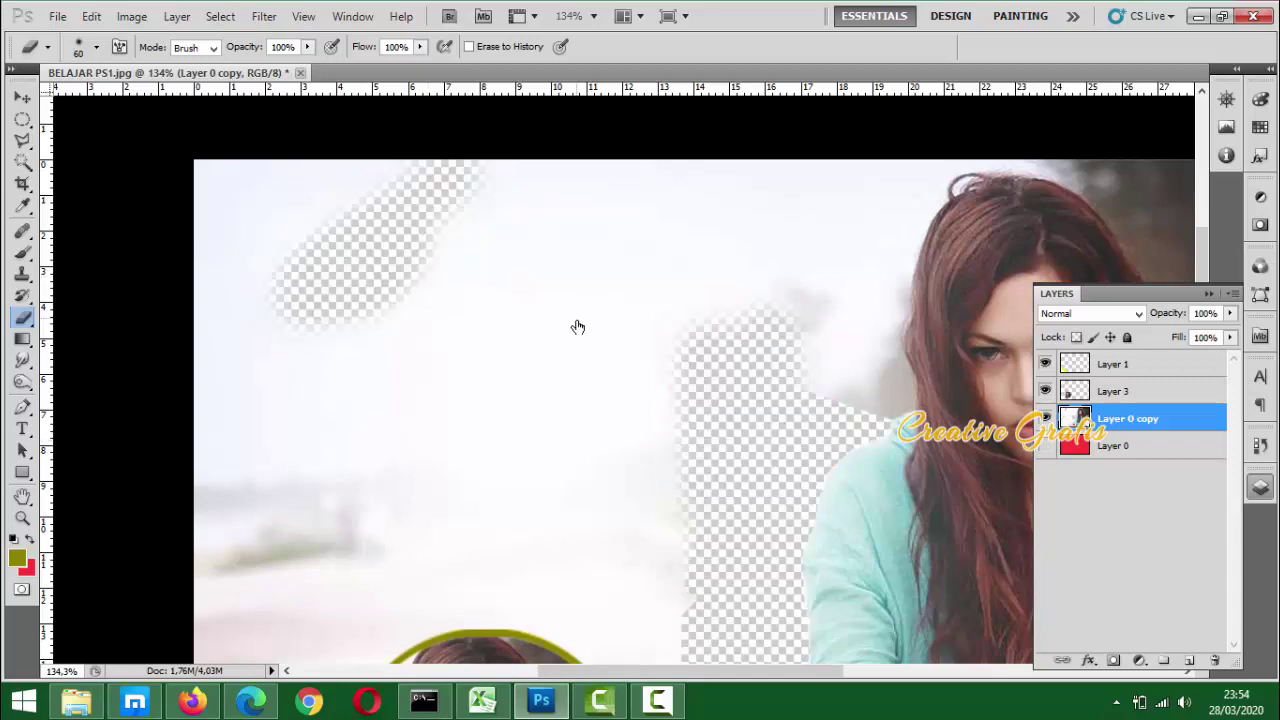
scroll(725, 410, "down", 2)
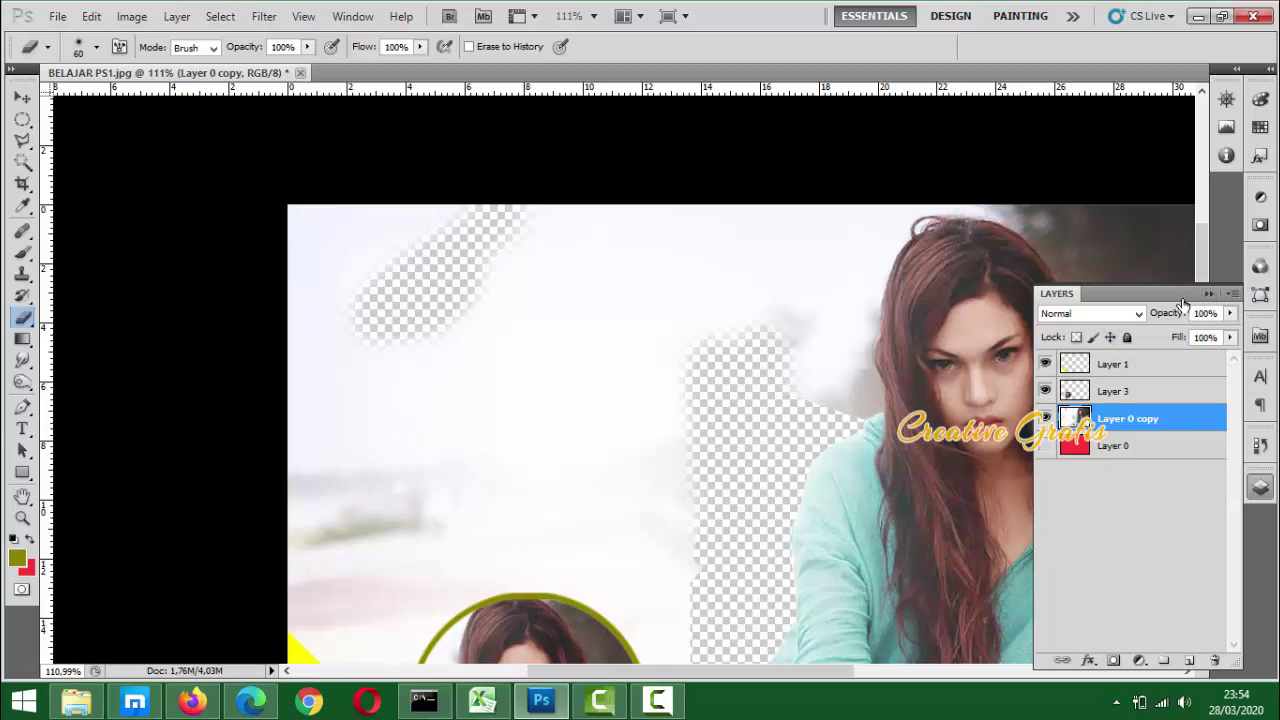
left_click(1206, 293)
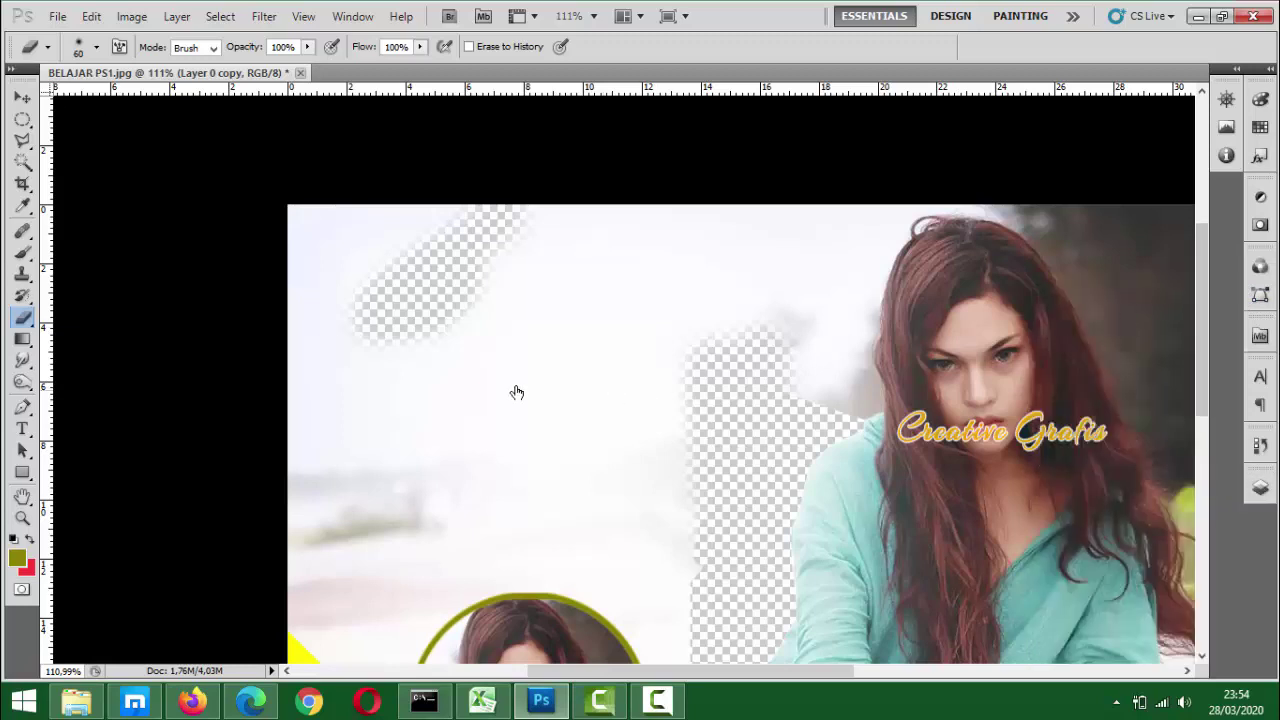
Cover most of the erased diagonal streak with the Clone Stamp, sampling the clean white background and undoing one unwanted stroke
left_click(22, 341)
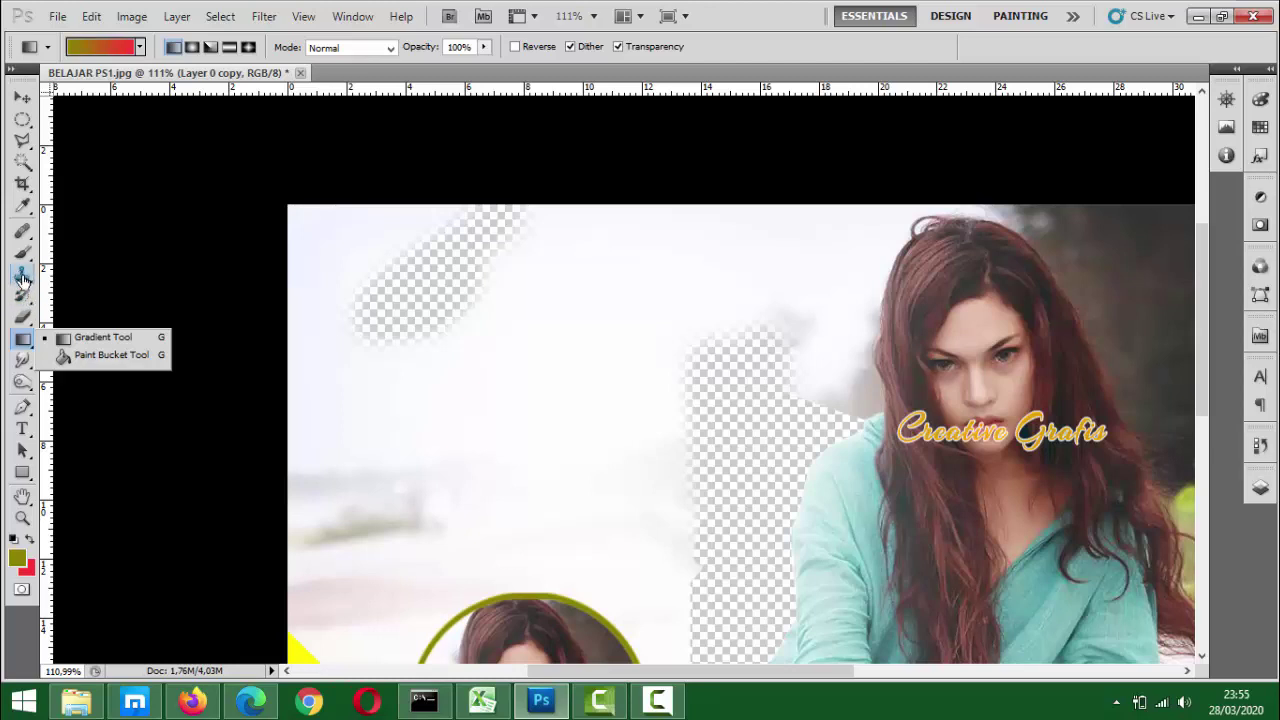
left_click(22, 278)
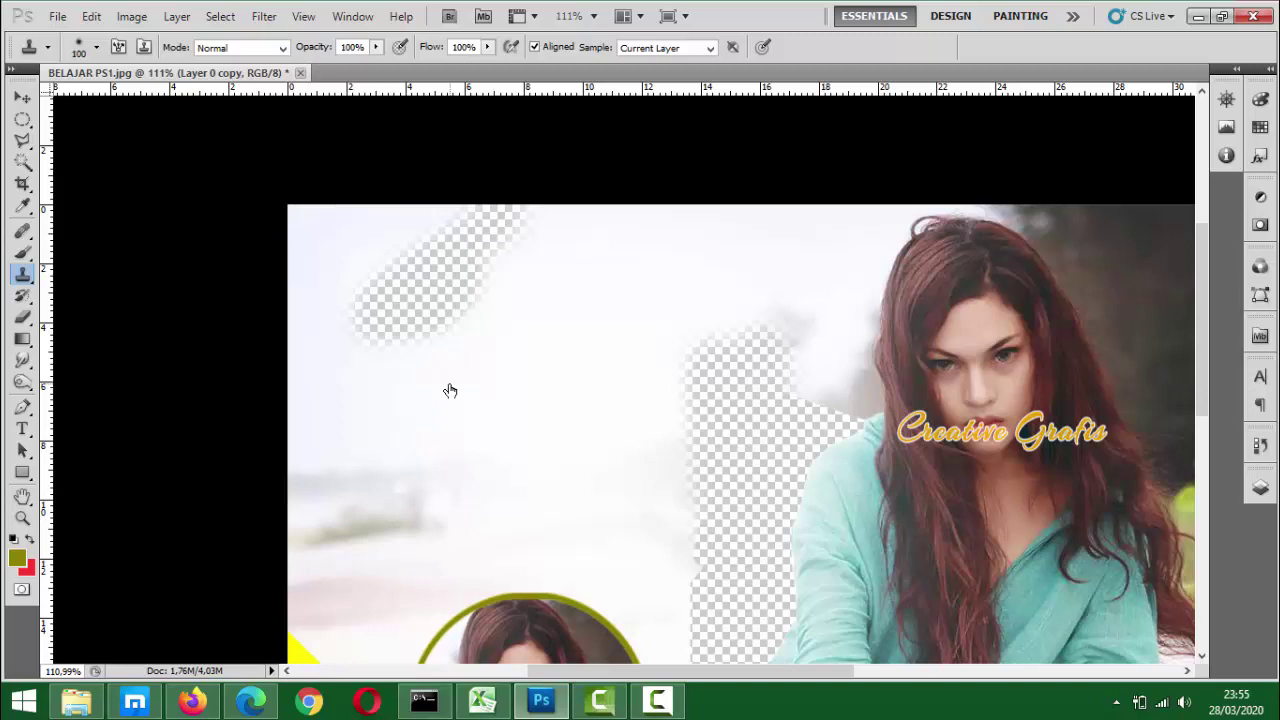
left_click(542, 398, "alt")
left_click_drag(433, 324, 446, 252)
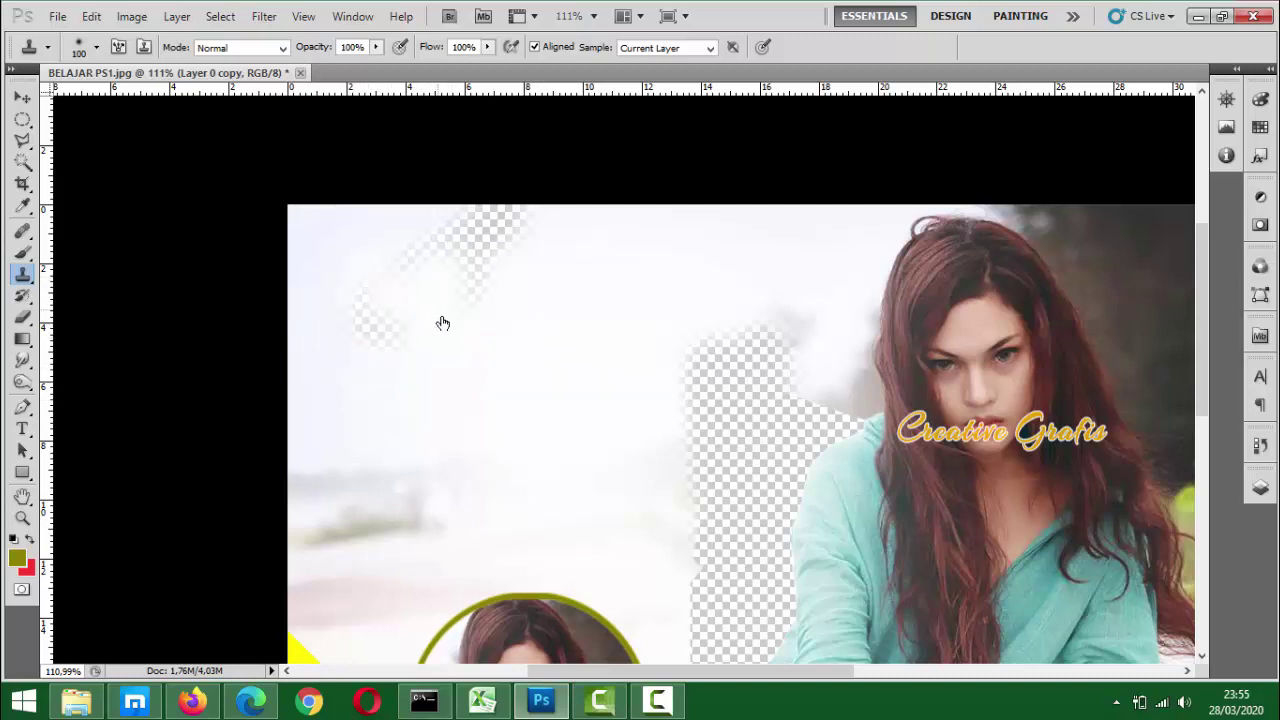
mouse_move(363, 343)
left_mouse_down()
mouse_move(427, 290)
mouse_move(421, 280)
mouse_move(382, 327)
left_mouse_up()
key("ctrl+z")
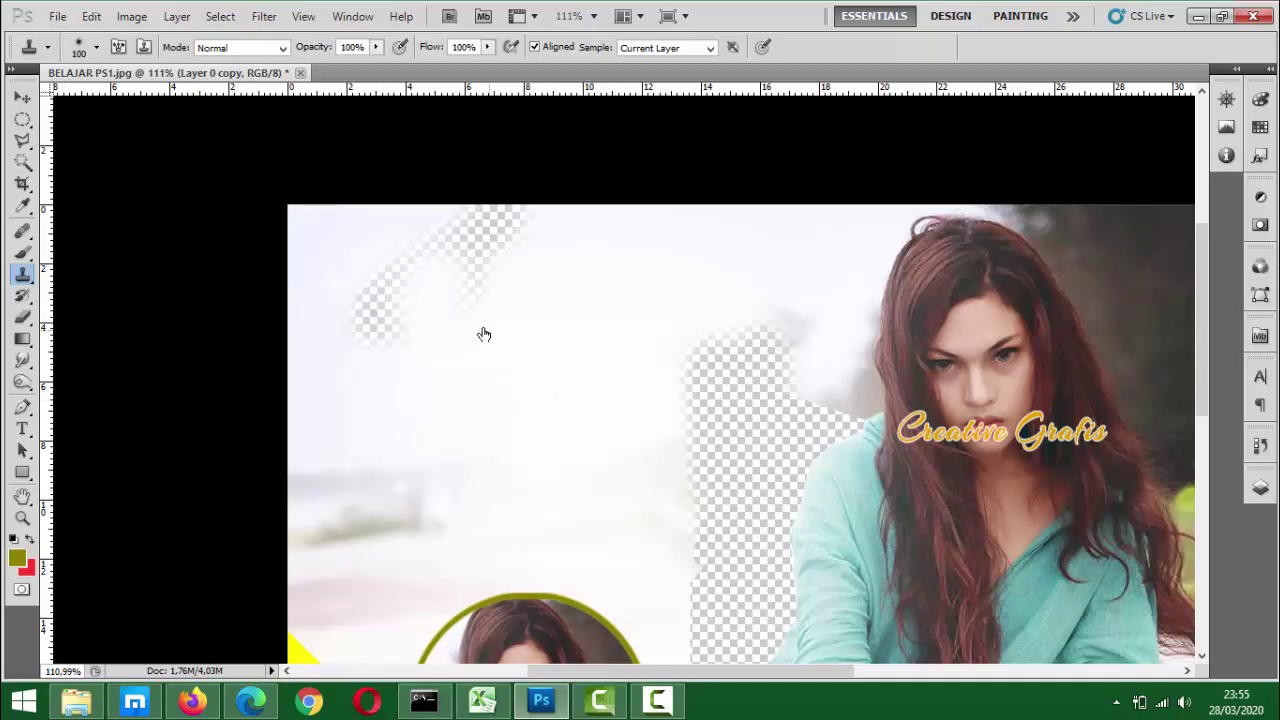
left_click_drag(711, 463, 742, 437)
mouse_move(345, 300)
left_mouse_down()
mouse_move(399, 324)
mouse_move(395, 309)
mouse_move(381, 331)
mouse_move(389, 307)
mouse_move(377, 315)
mouse_move(431, 272)
mouse_move(483, 258)
left_mouse_up()
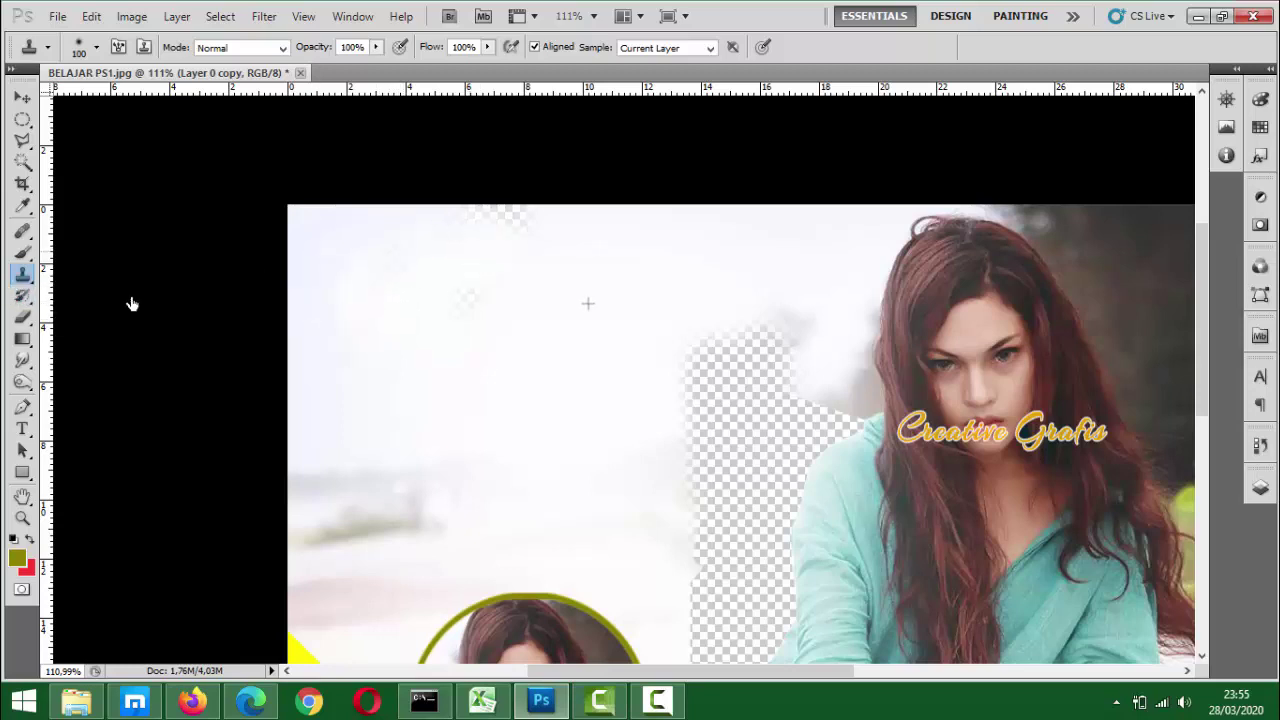
Paint sampled white background into part of the transparent gap beside the woman's shoulder with the Healing Brush
left_click(22, 230)
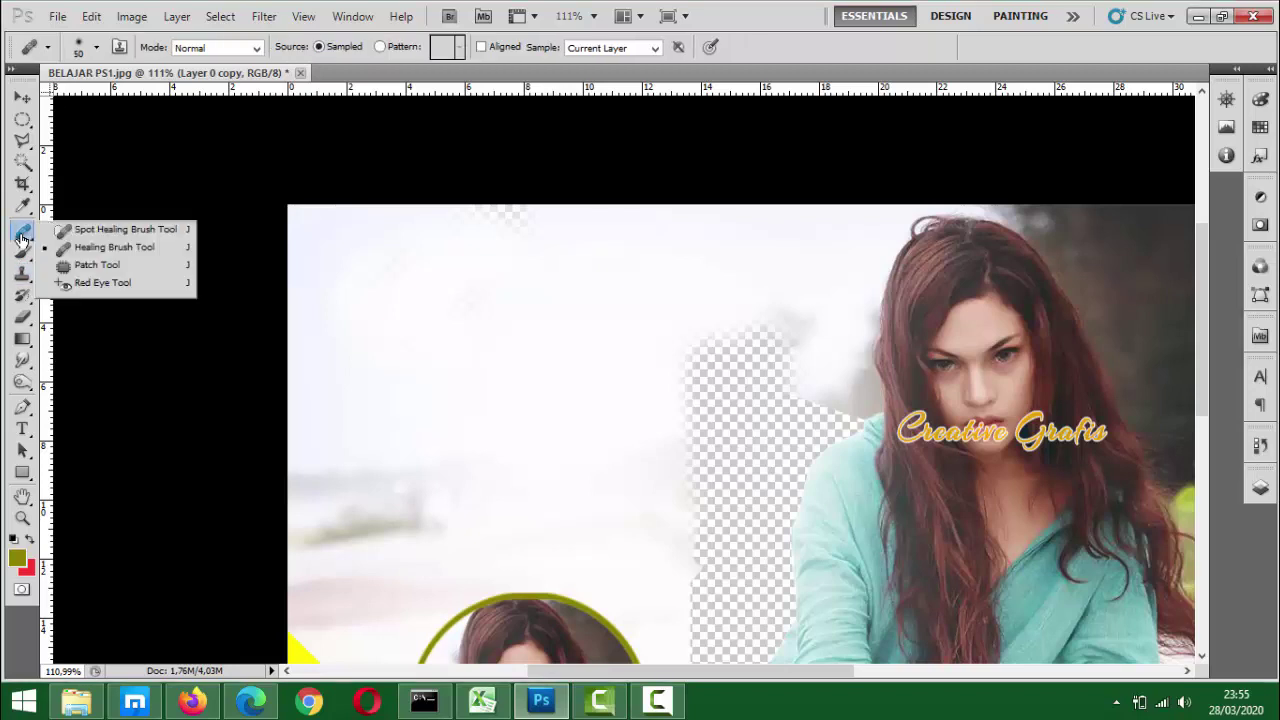
left_click(116, 249)
left_click(568, 422, "alt")
mouse_move(706, 455)
left_mouse_down()
mouse_move(735, 467)
mouse_move(736, 485)
mouse_move(758, 468)
mouse_move(698, 508)
mouse_move(711, 527)
mouse_move(726, 465)
mouse_move(708, 419)
mouse_move(680, 511)
left_mouse_up()
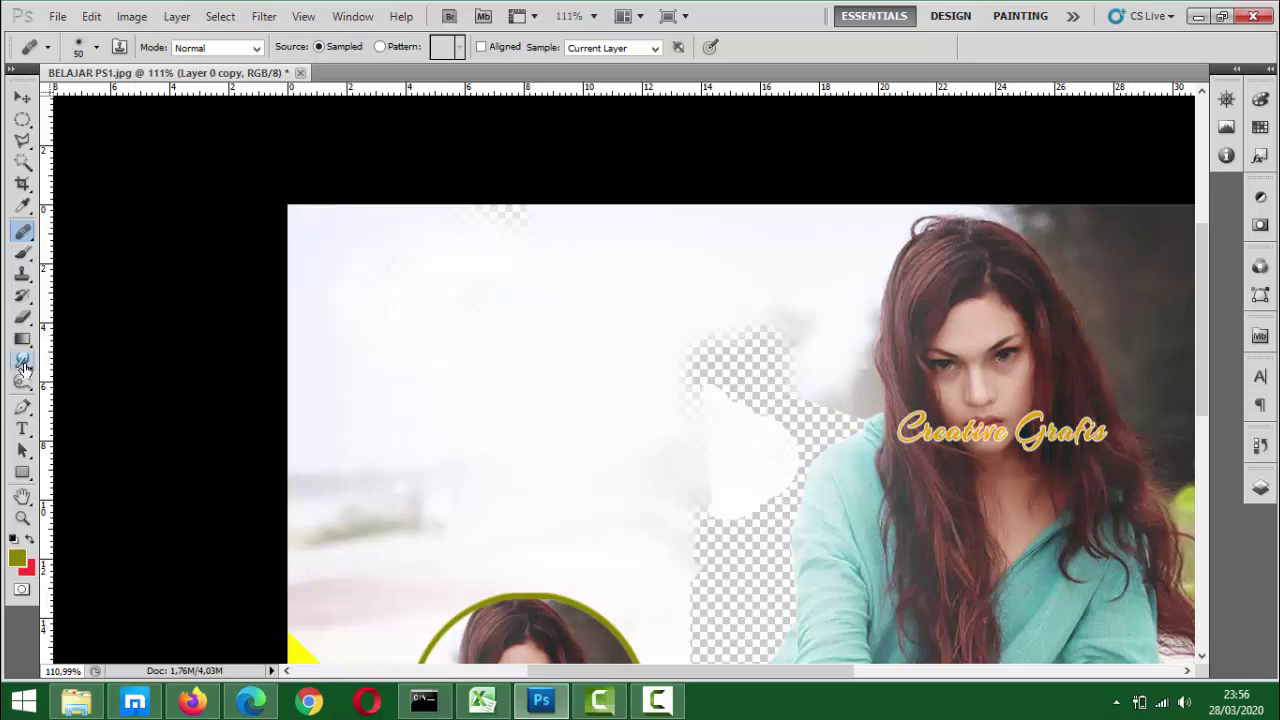
Choose the Smudge Tool for the woman's face, with brush size 25 and strength 27%
mouse_move(26, 365)
left_mouse_down()
mouse_move(94, 380)
mouse_move(96, 396)
left_mouse_up()
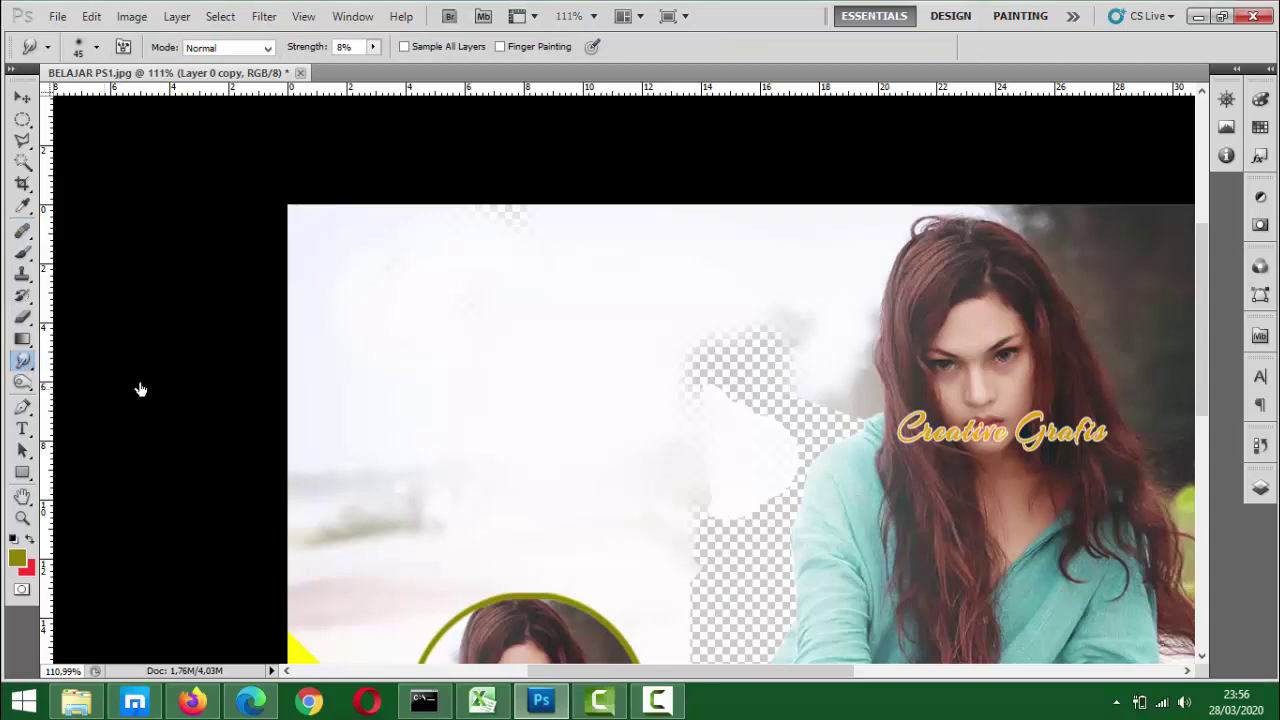
scroll(1077, 413, "up", 5)
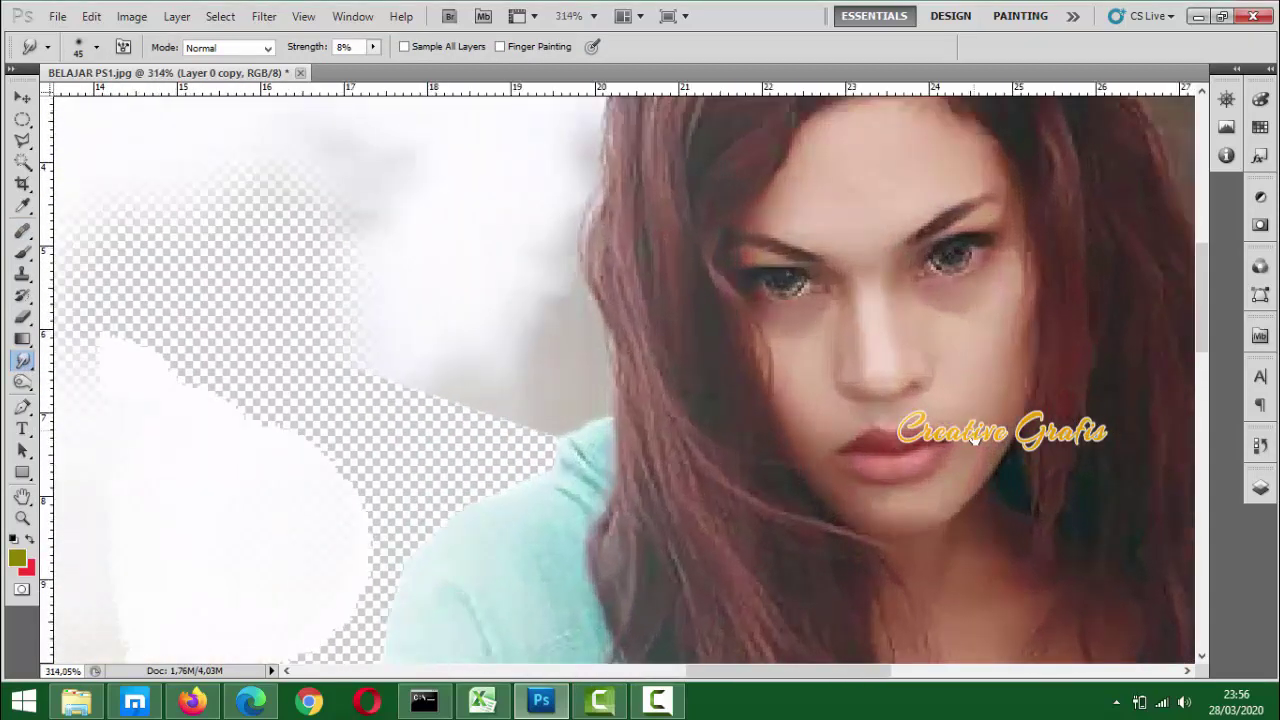
left_click_drag(975, 438, 640, 434)
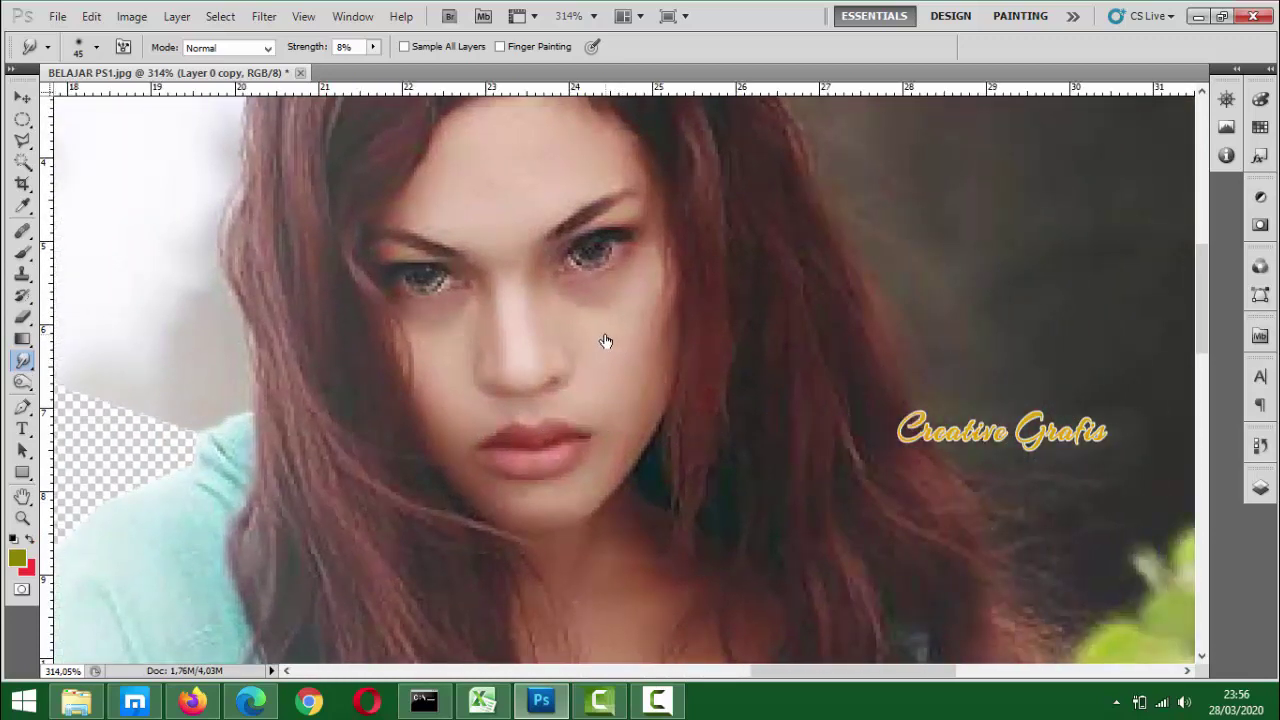
key("bracketleft")
left_click(370, 50)
left_click_drag(373, 66, 508, 70)
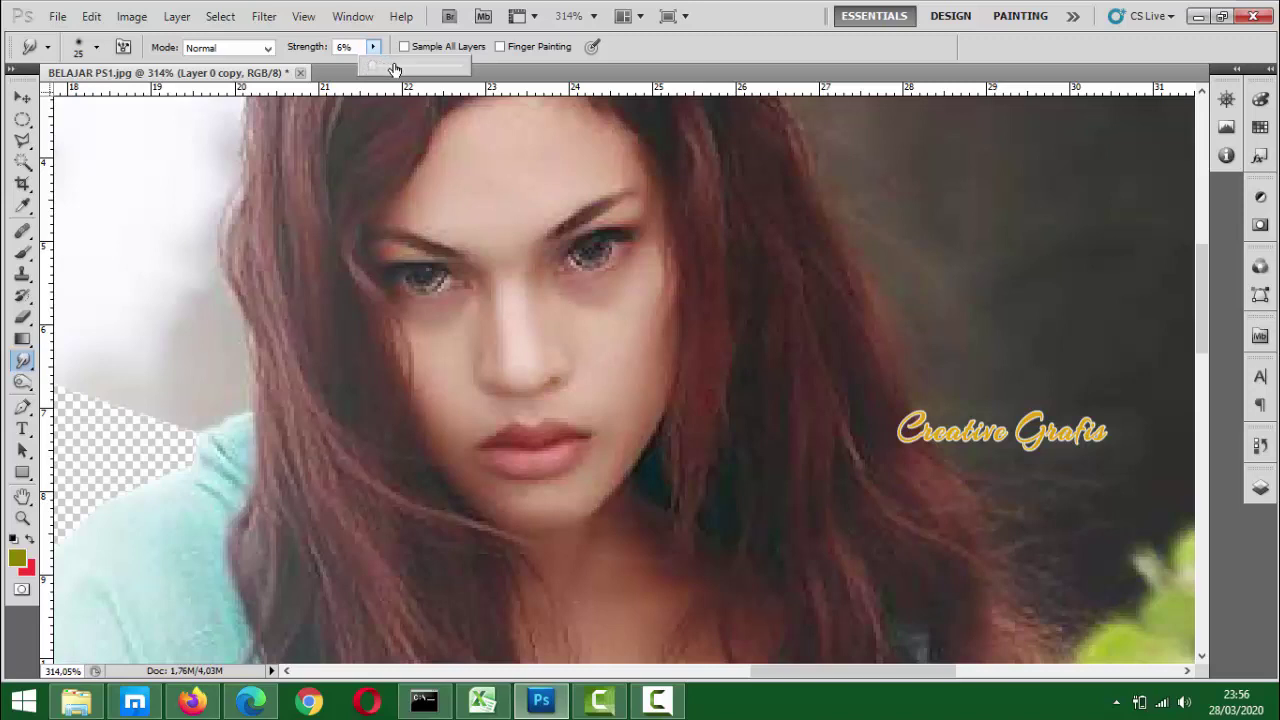
left_click(394, 67)
left_click(525, 182)
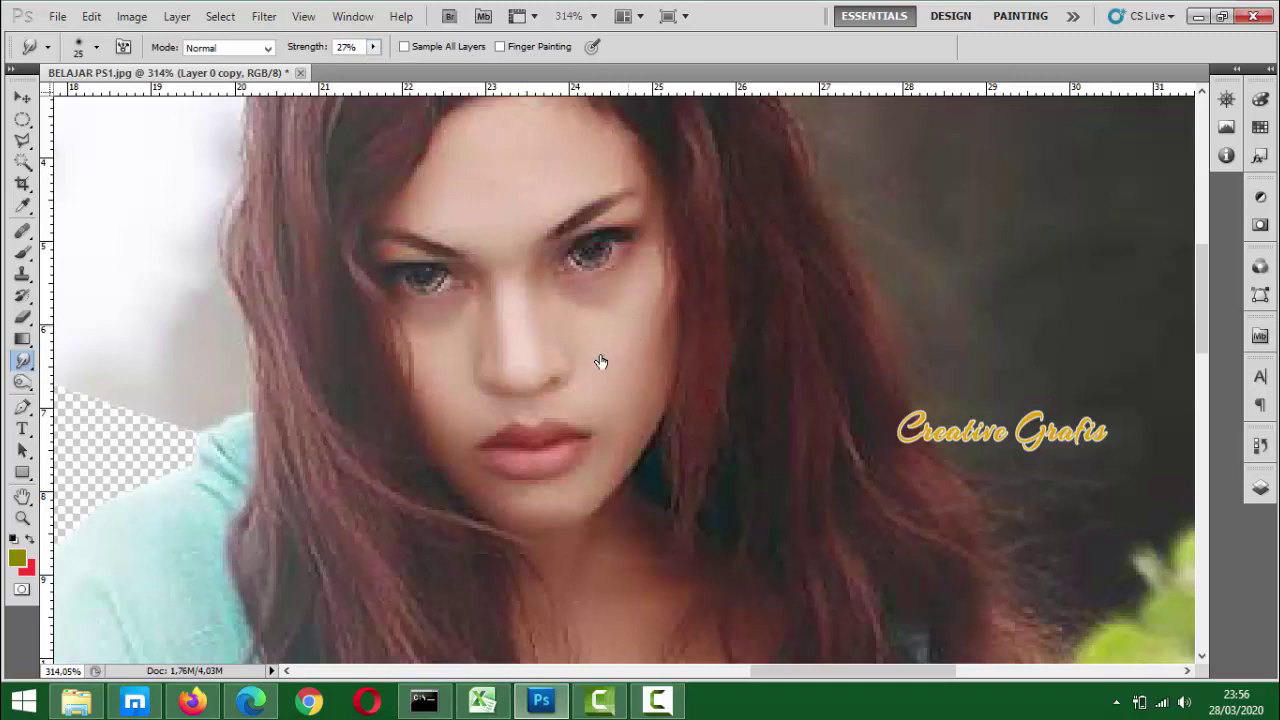
Try smudging the eye and eyebrow on the right side of the woman's face, and undo the smear
mouse_move(624, 343)
left_mouse_down()
mouse_move(600, 397)
mouse_move(646, 346)
mouse_move(586, 337)
mouse_move(603, 387)
mouse_move(592, 276)
mouse_move(557, 209)
mouse_move(591, 246)
mouse_move(649, 212)
left_mouse_up()
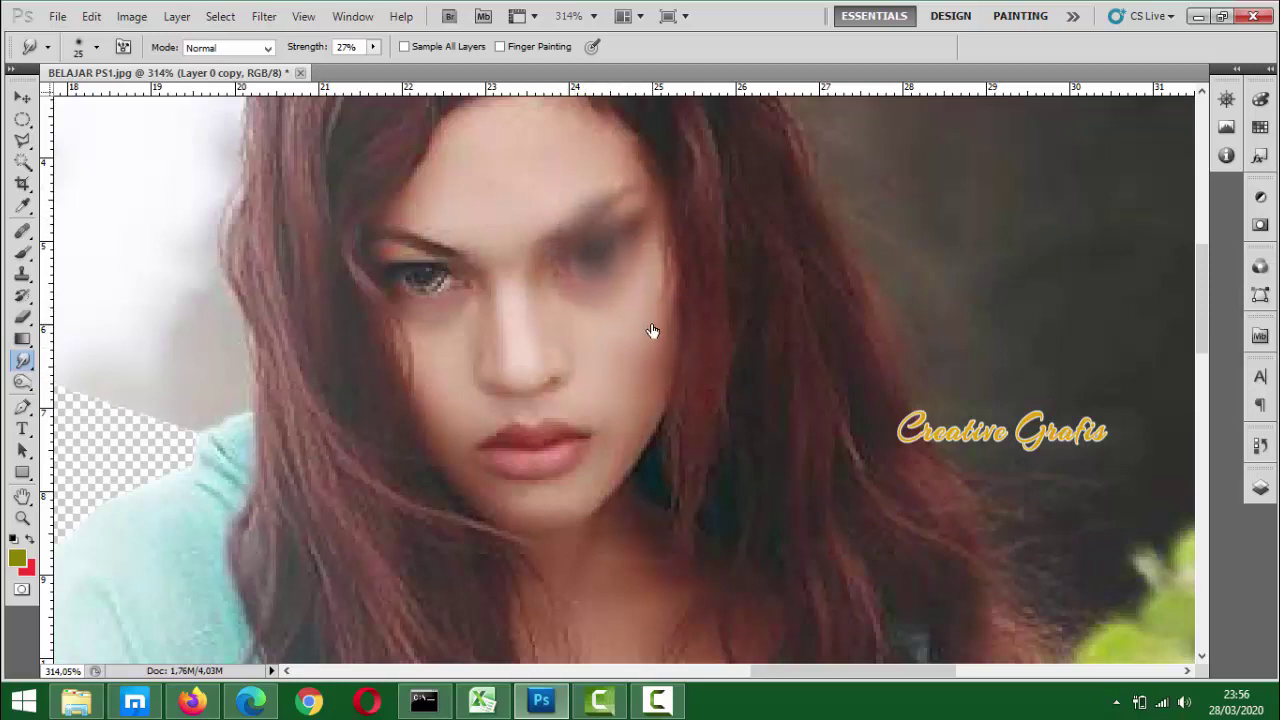
key("ctrl+z")
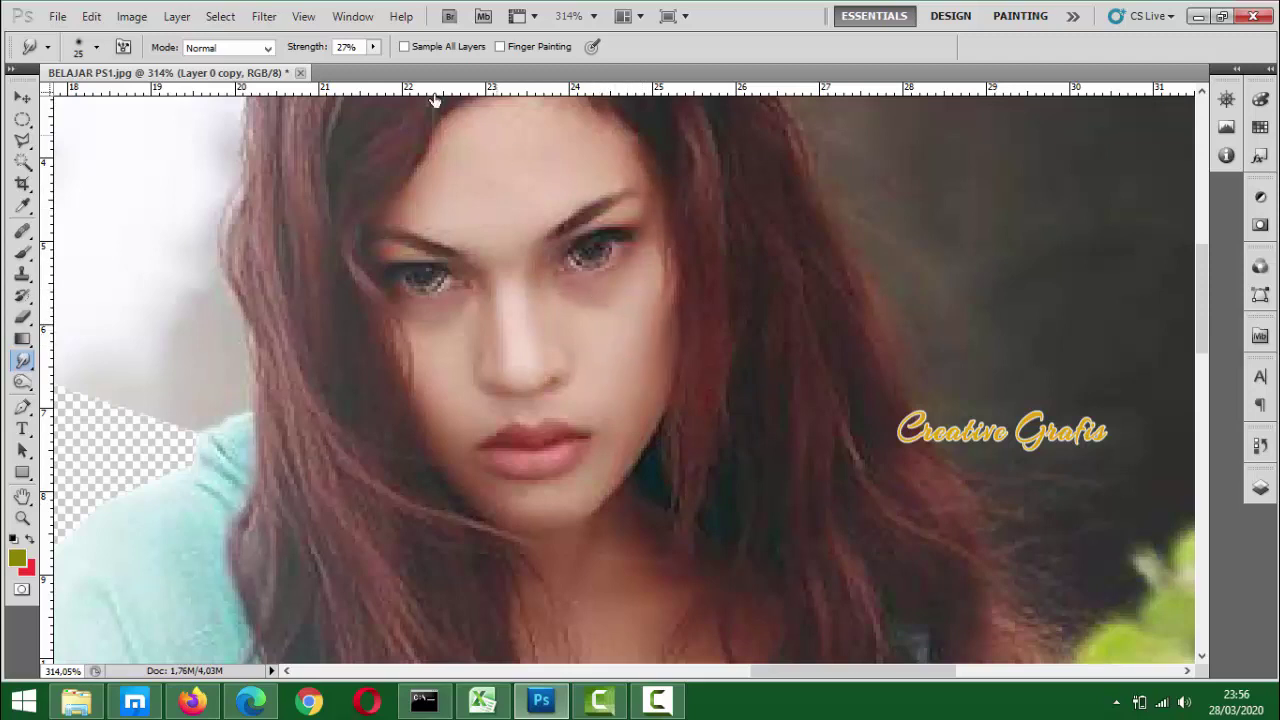
Set the Smudge Tool's strength to 8% for work on the woman's face
left_click(374, 48)
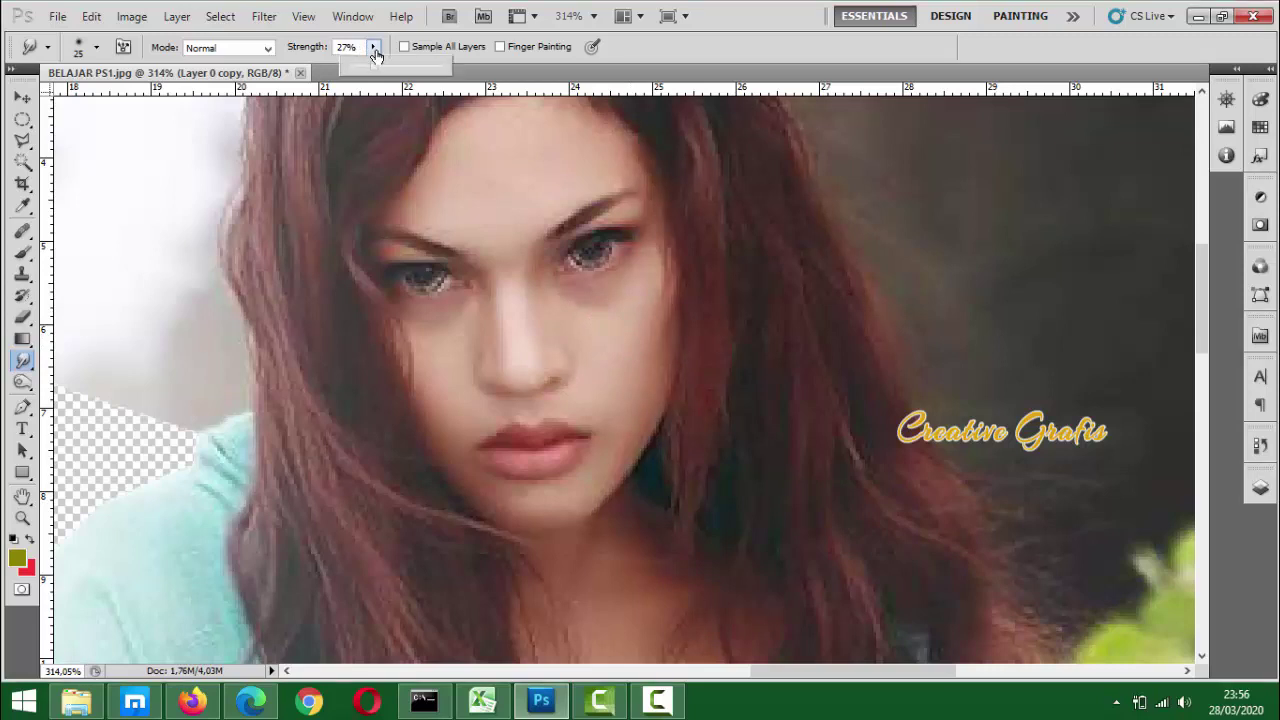
left_click_drag(370, 66, 340, 68)
left_click(343, 47)
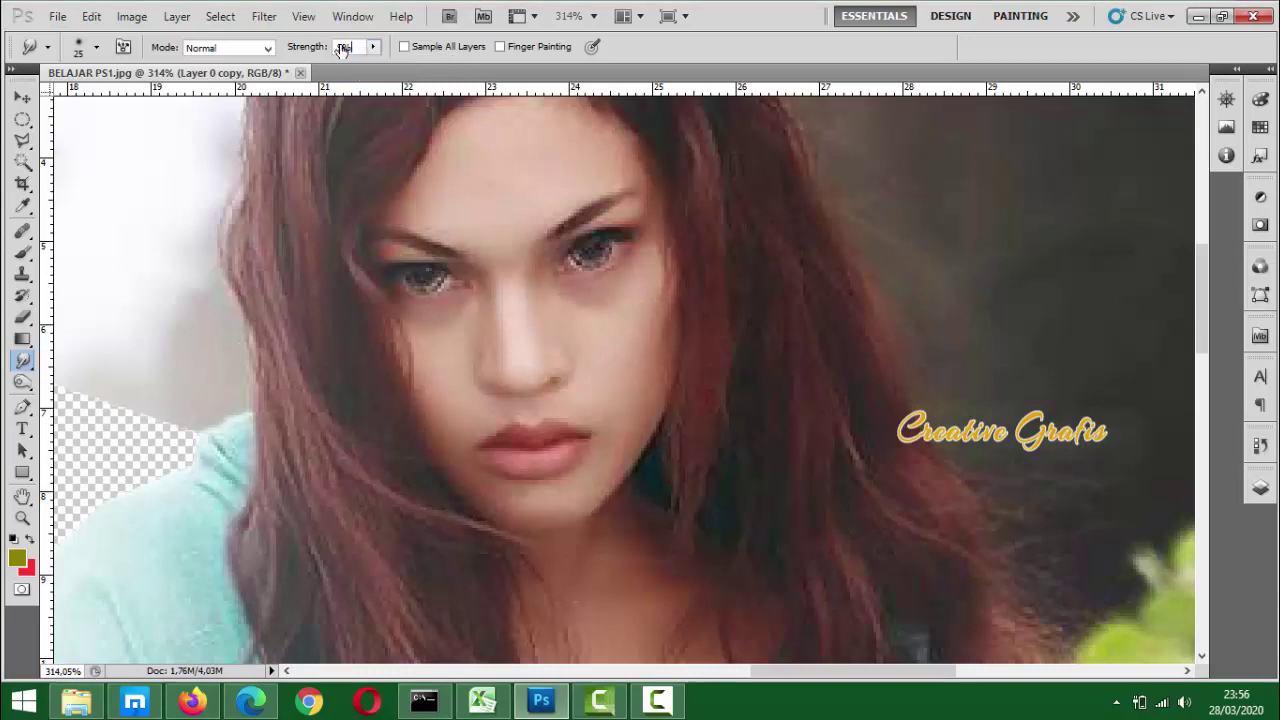
type("8")
key("Return")
left_click_drag(525, 160, 523, 243)
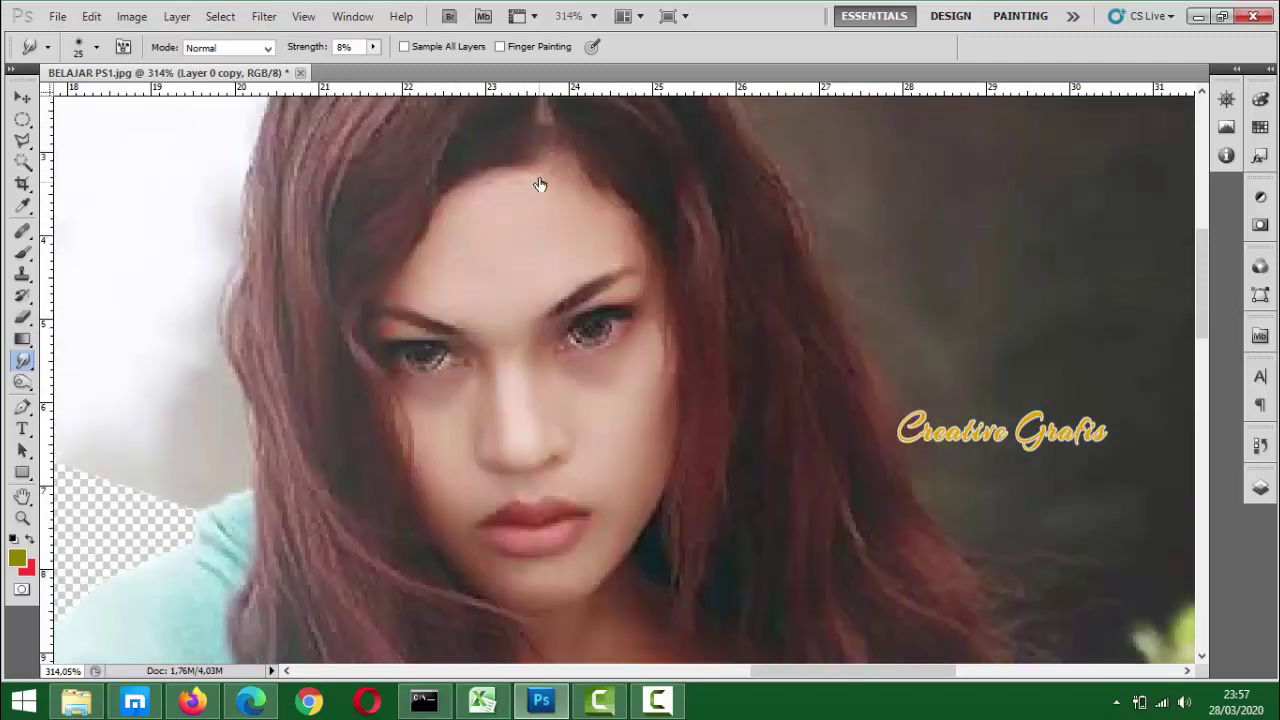
scroll(651, 451, "down", 3)
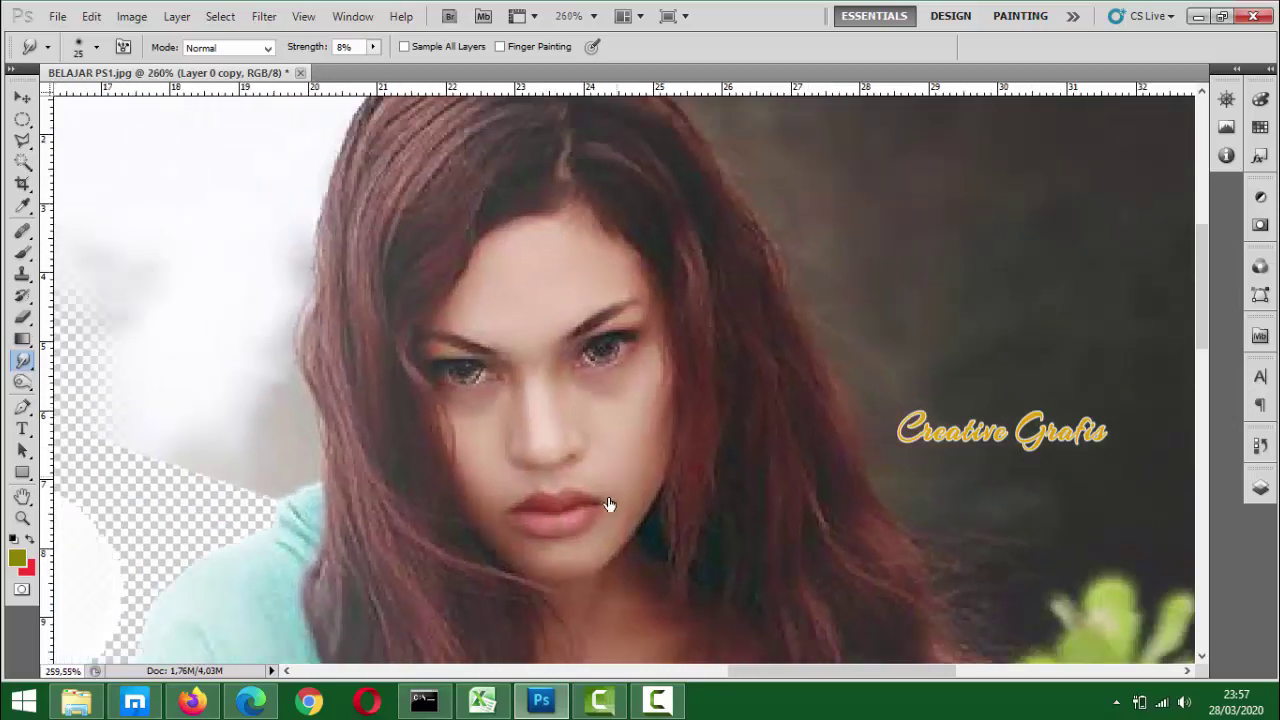
Choose the Burn Tool with the Midtones range and a brush size of 90 for the woman's hair
scroll(596, 474, "down", 4)
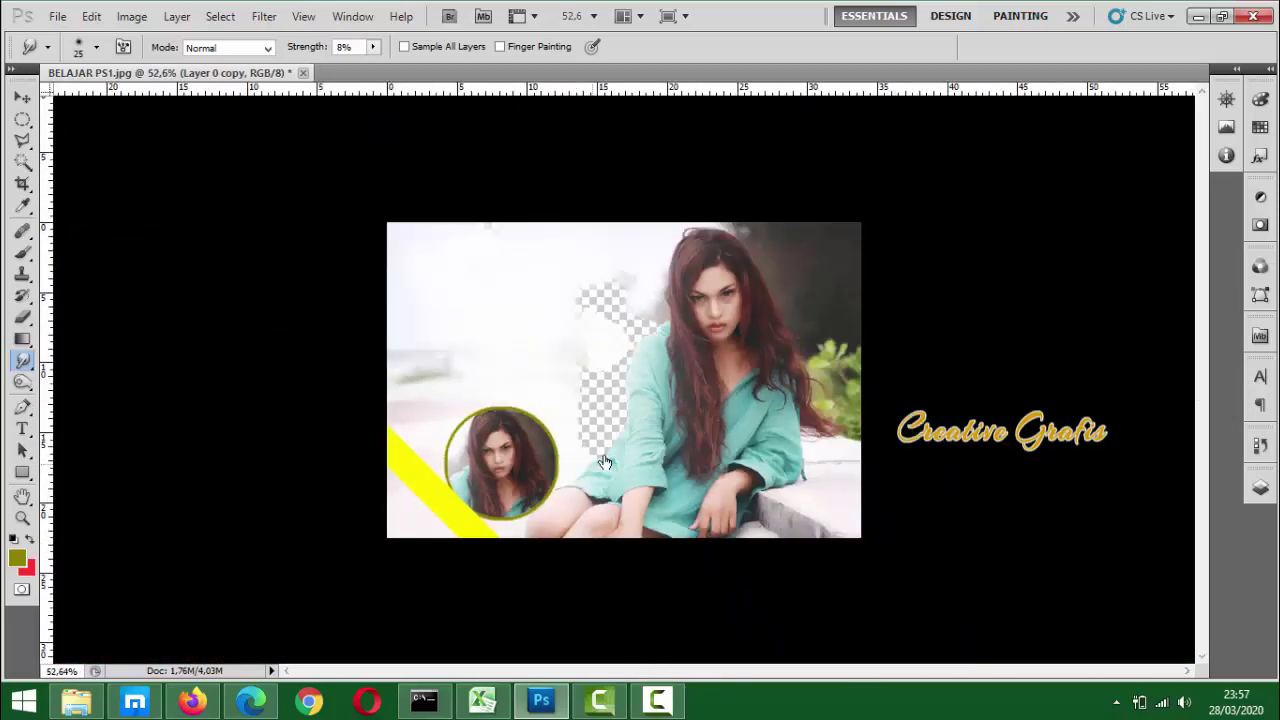
key("v")
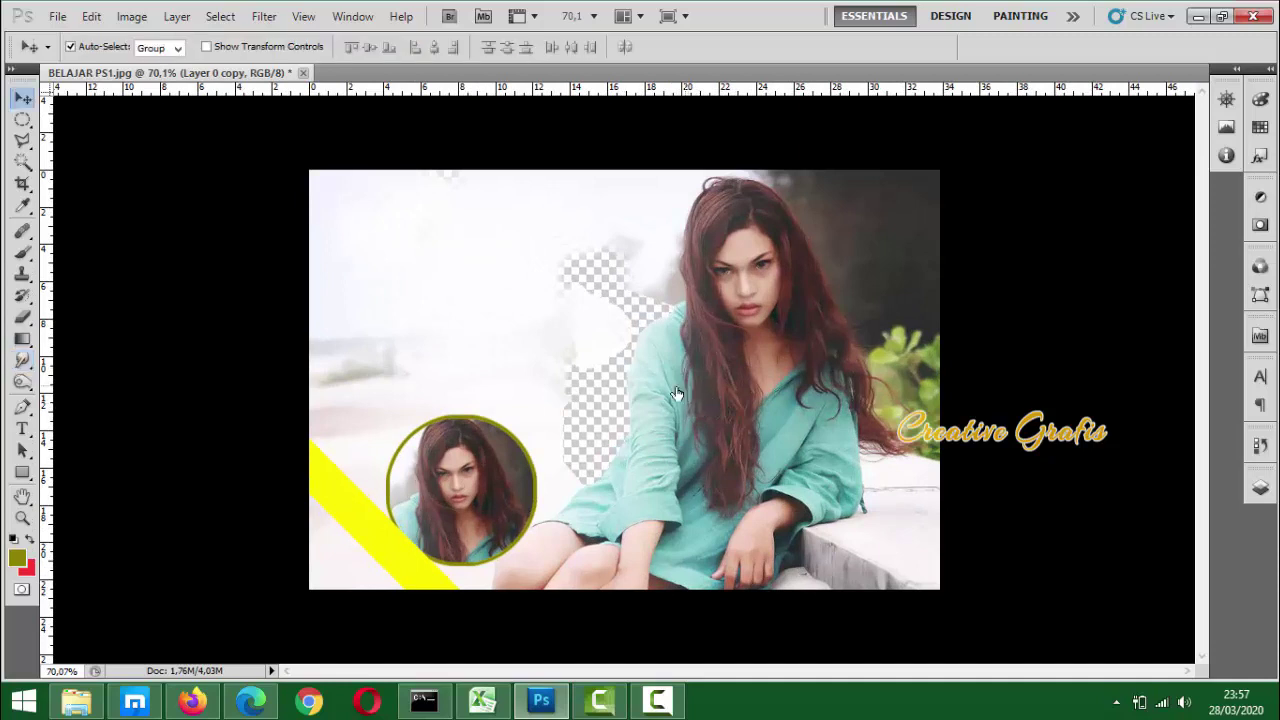
left_click(23, 383)
right_click(25, 385)
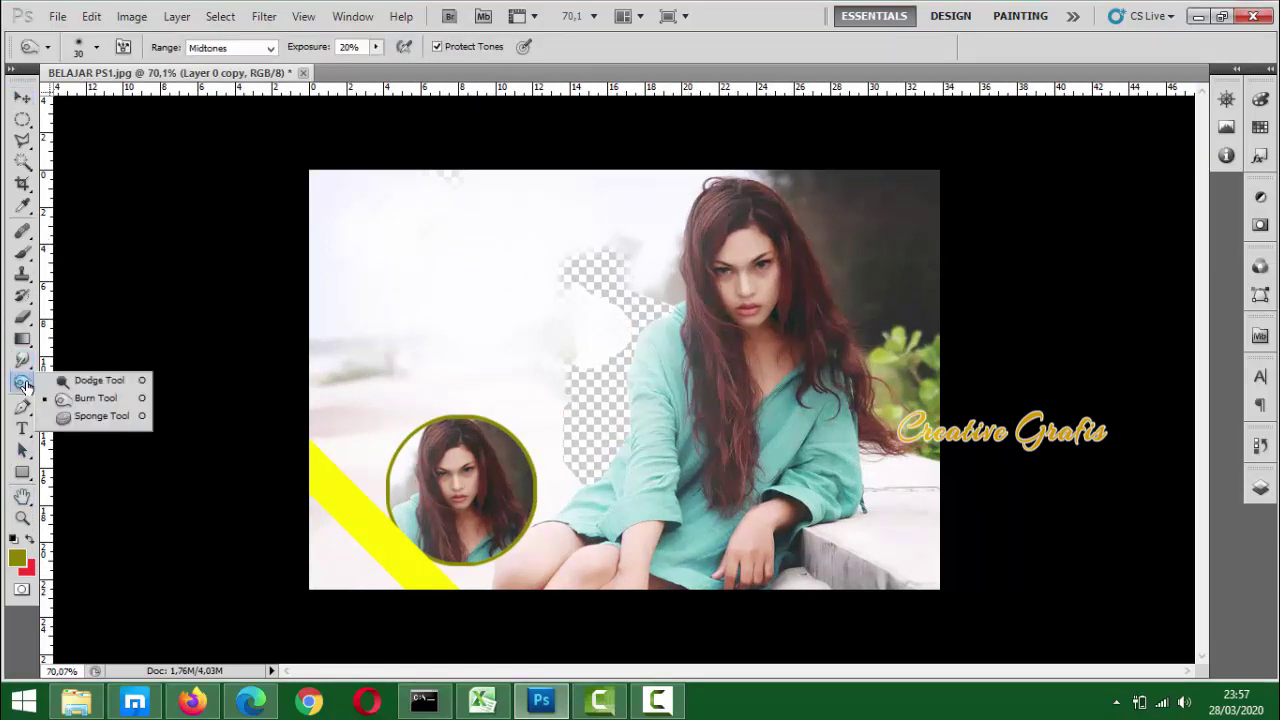
left_click(90, 400)
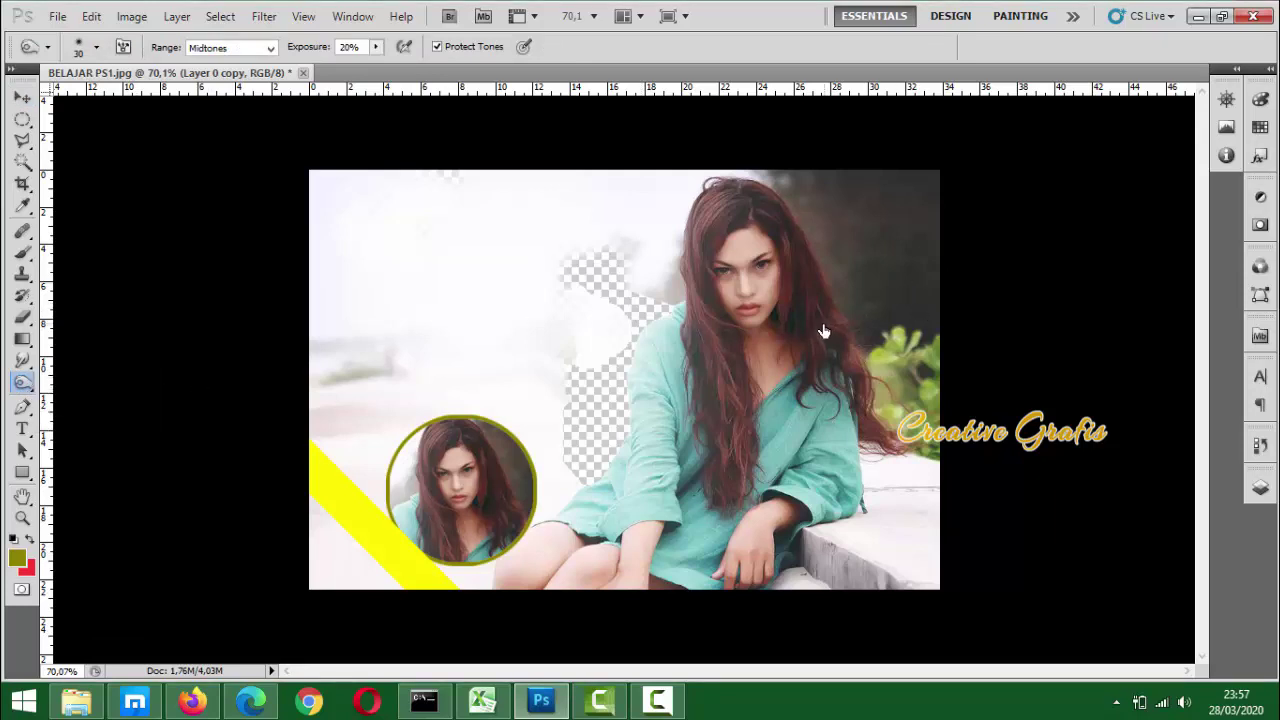
scroll(821, 310, "up", 3)
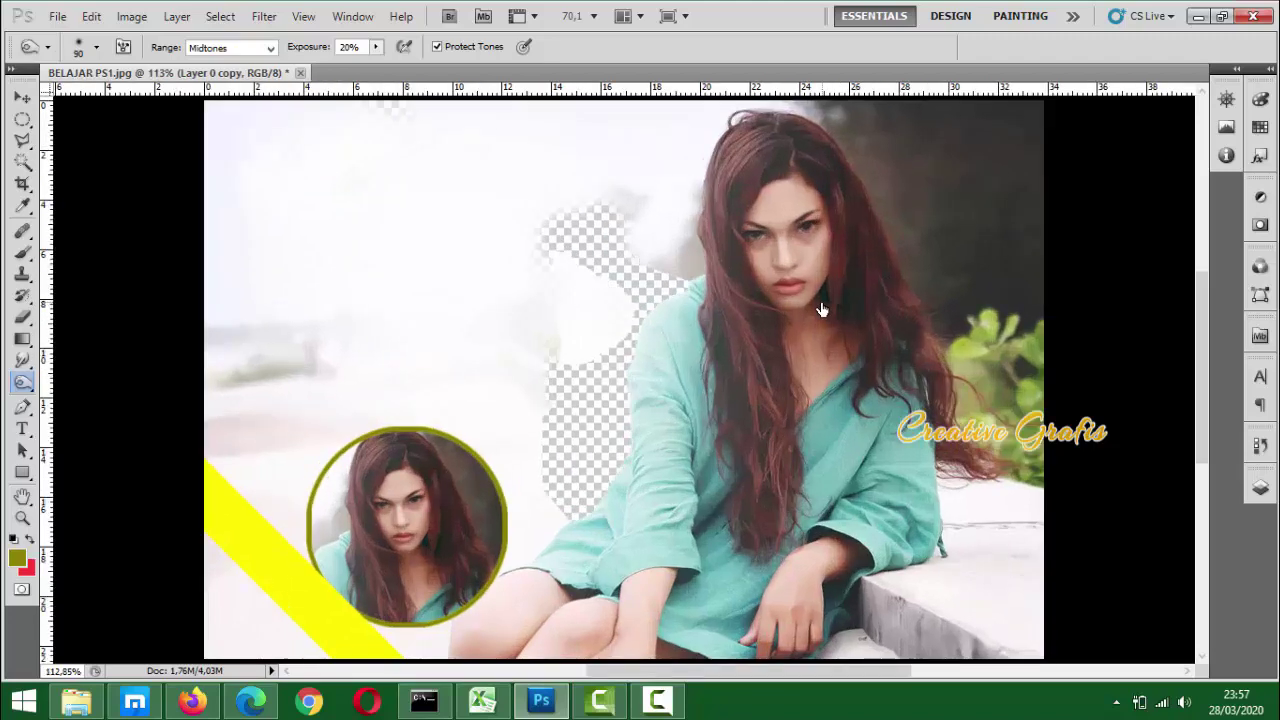
left_click_drag(845, 323, 700, 403)
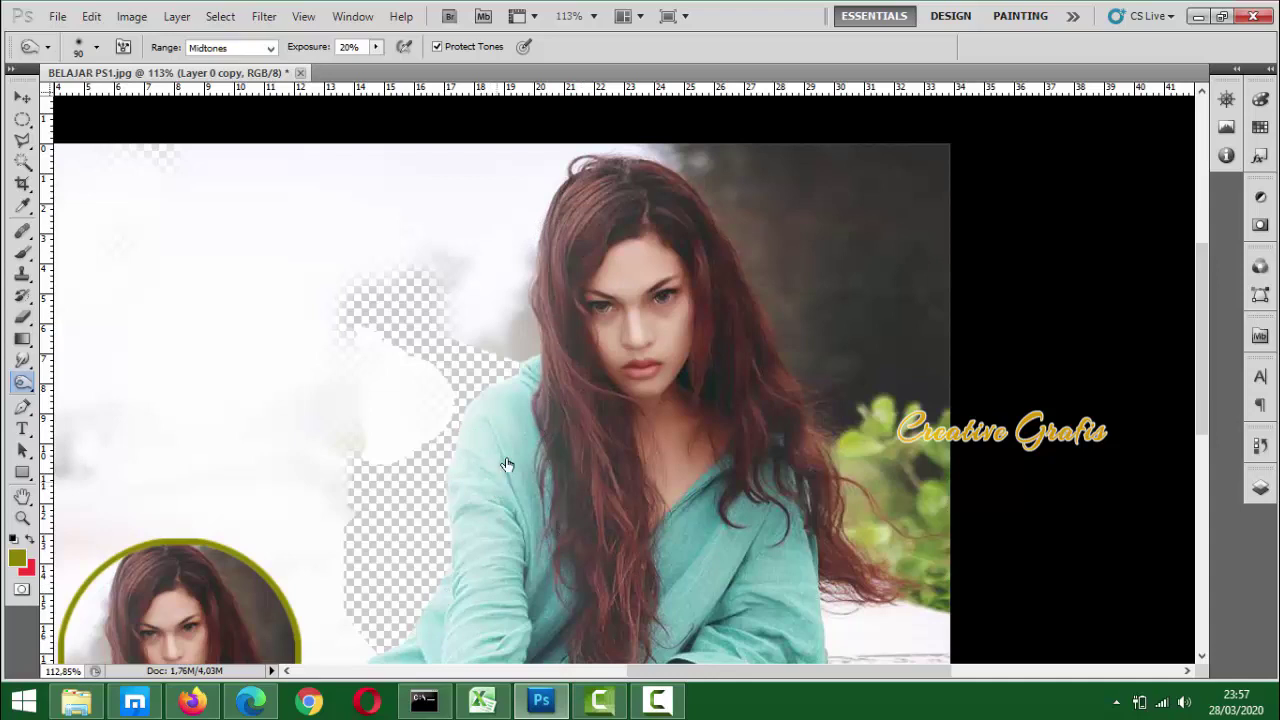
Set the Burn Tool's exposure to 12% and darken the woman's hair
left_click(374, 48)
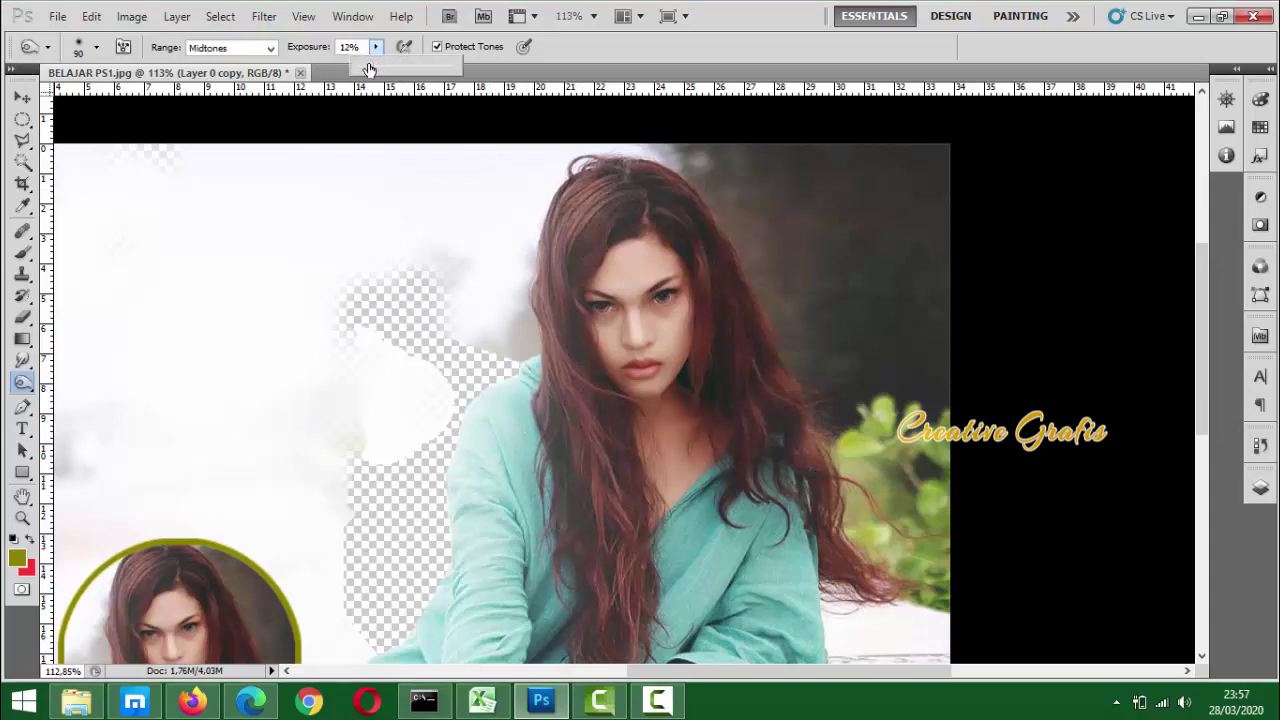
left_click(720, 245)
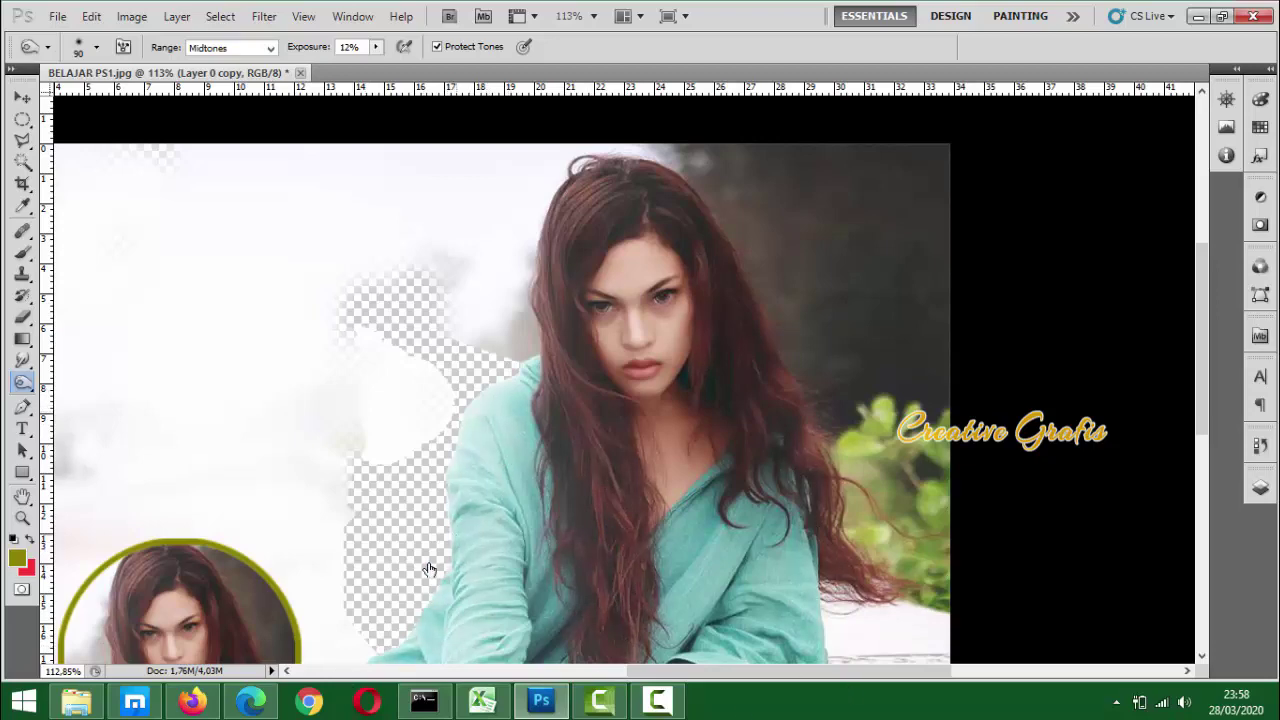
scroll(708, 520, "down", 3)
scroll(708, 520, "down", 1)
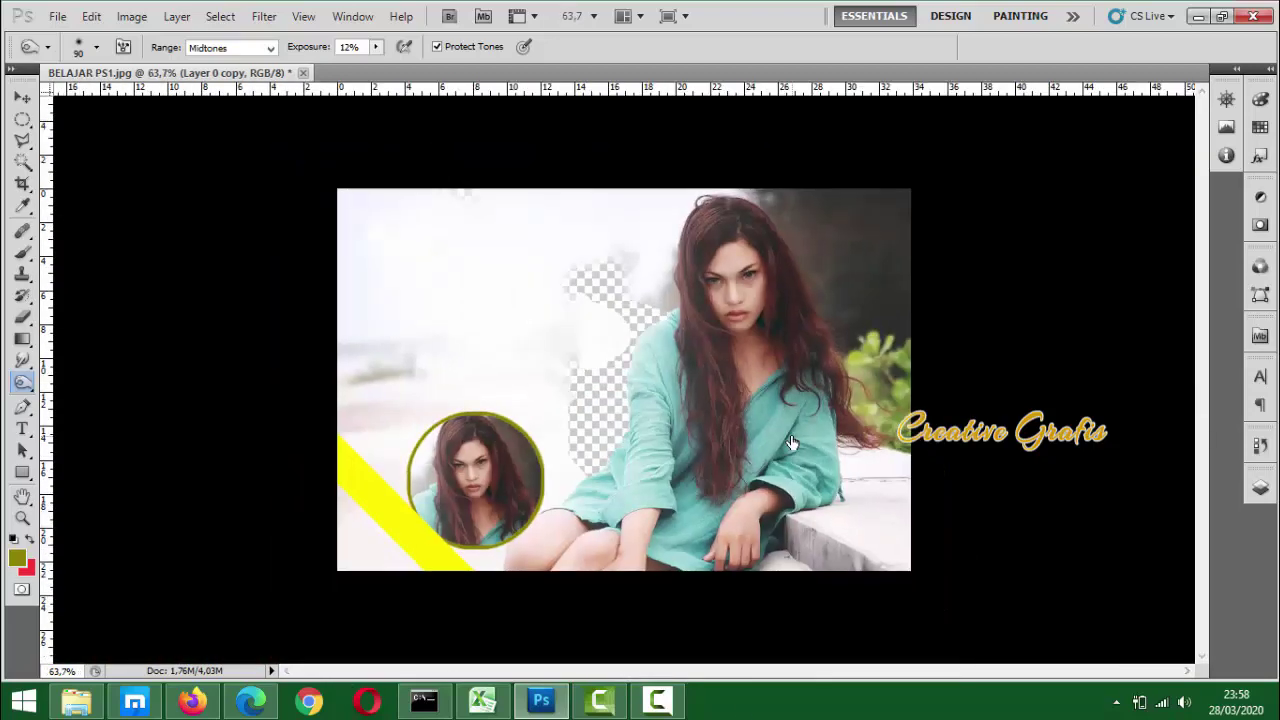
Choose the Dodge Tool with brush size 70 and exposure 8%, and lighten the woman's skin
right_click(19, 386)
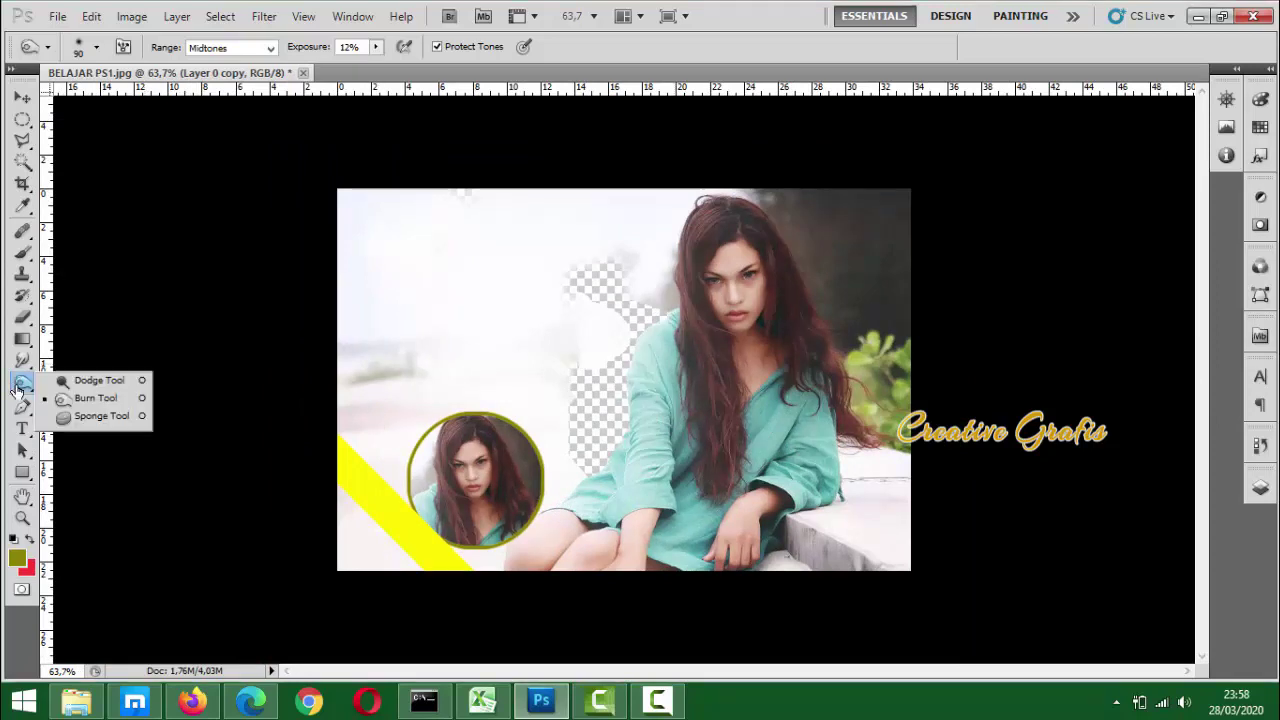
left_click(79, 386)
scroll(706, 343, "up", 2)
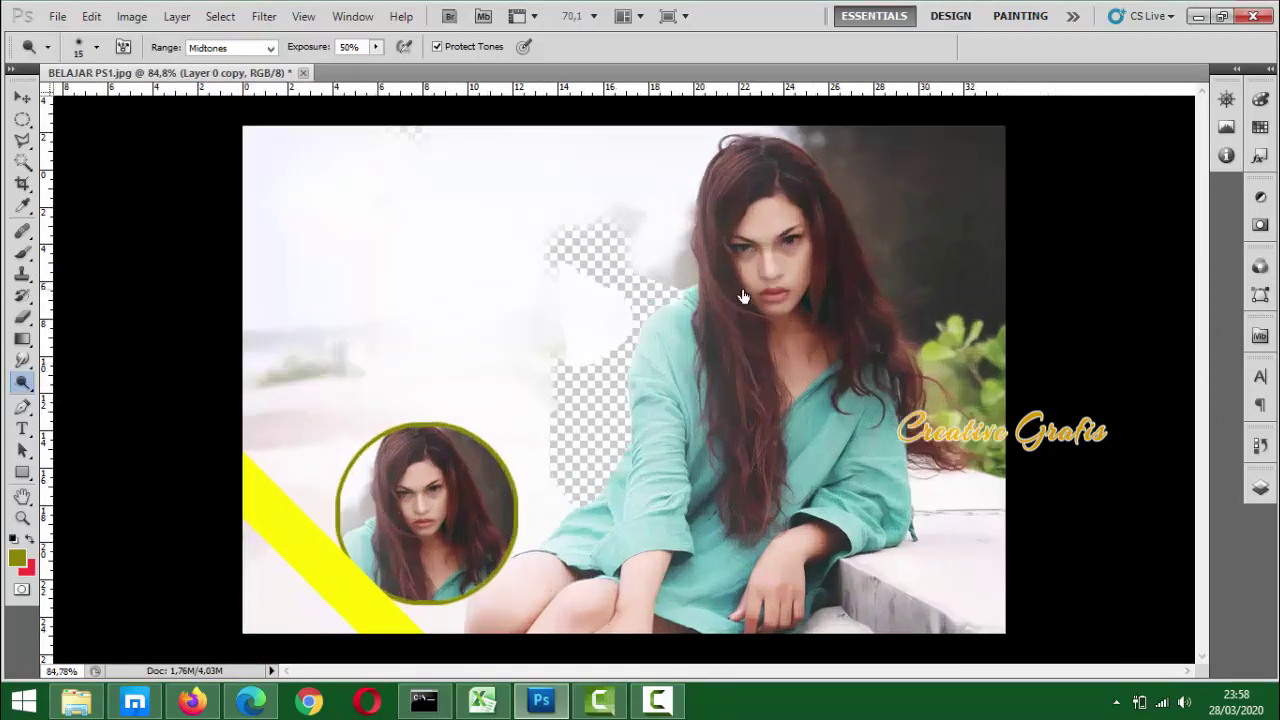
scroll(760, 283, "up", 1)
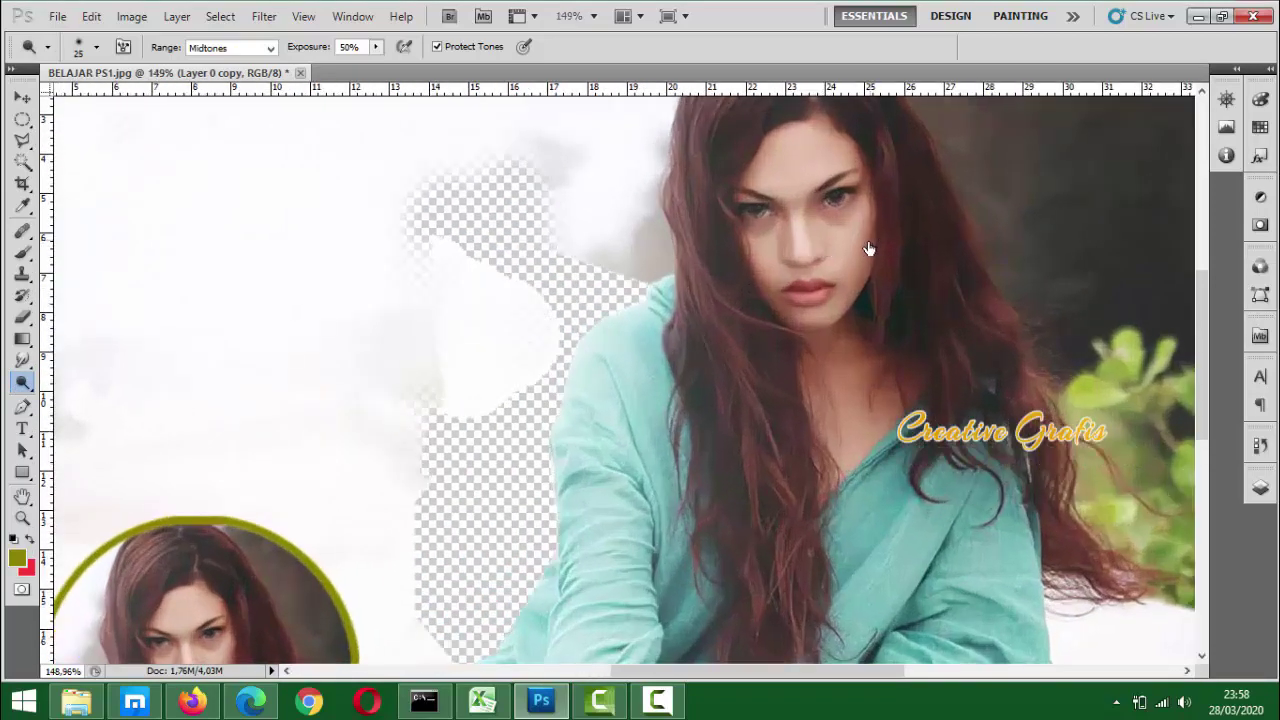
key("bracketright")
left_click(375, 47)
left_click(338, 72)
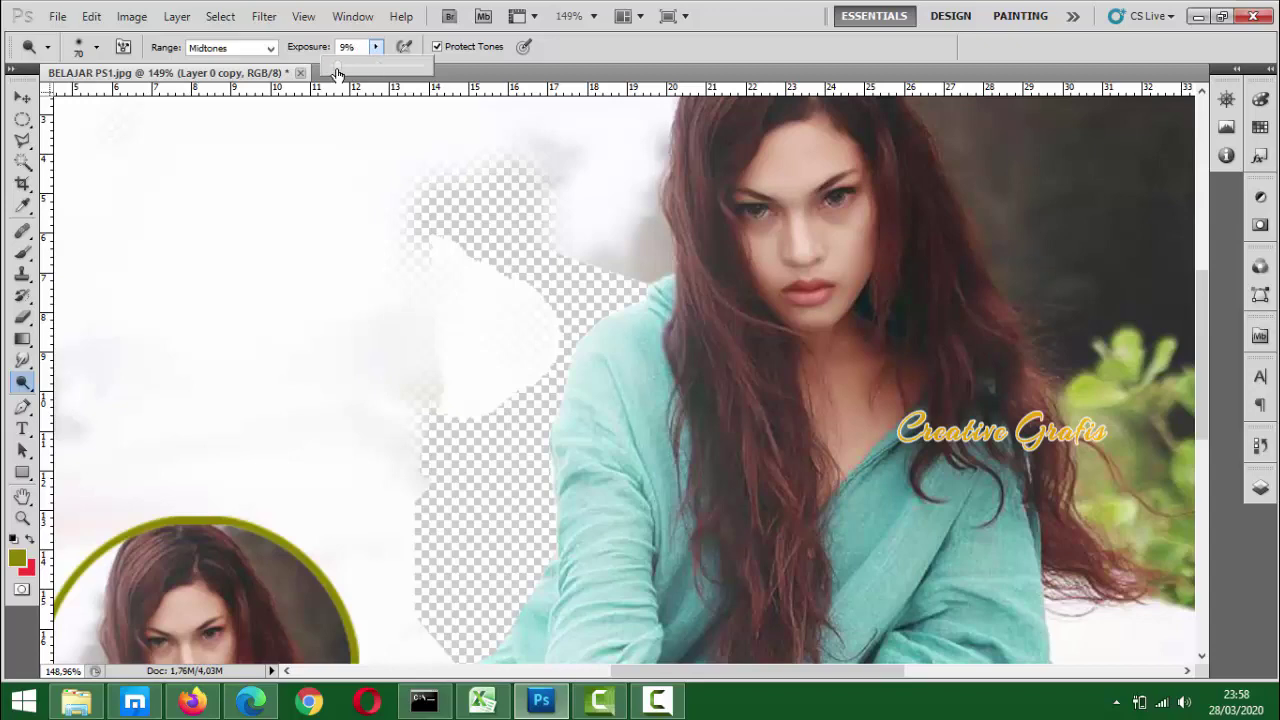
left_click_drag(336, 74, 335, 74)
left_click(917, 296)
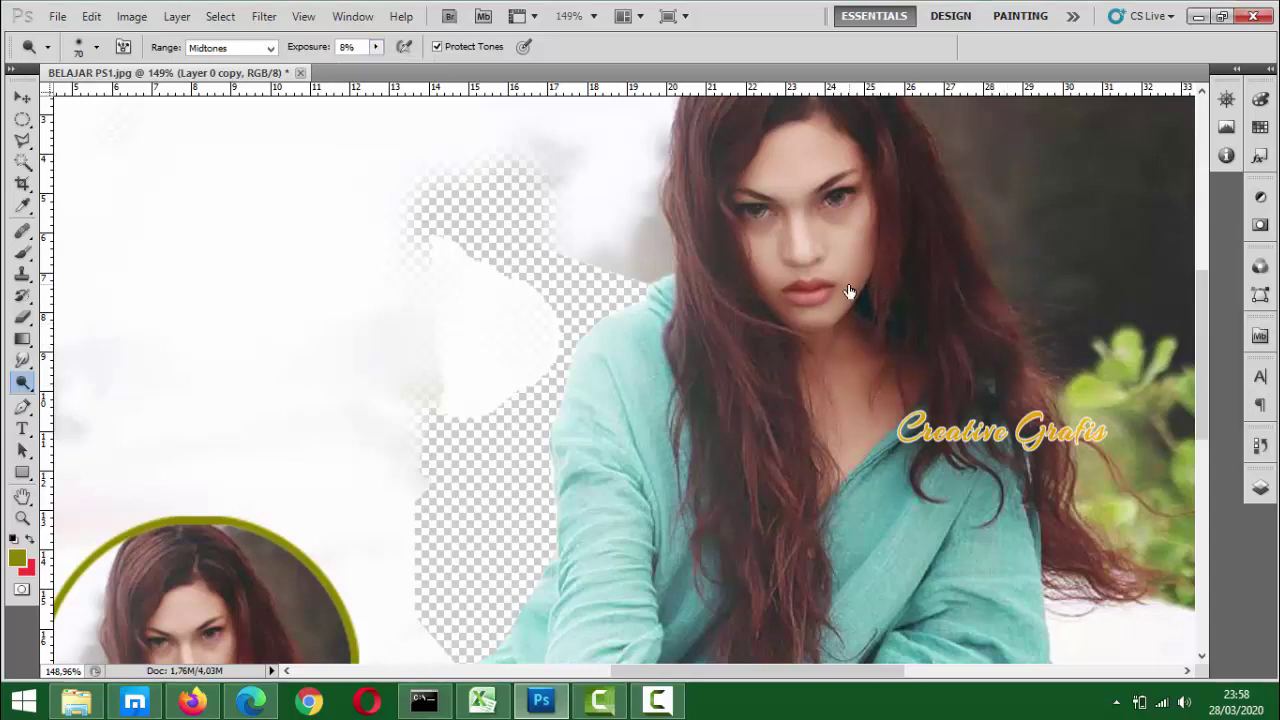
scroll(851, 300, "up", 1)
scroll(851, 304, "up", 1)
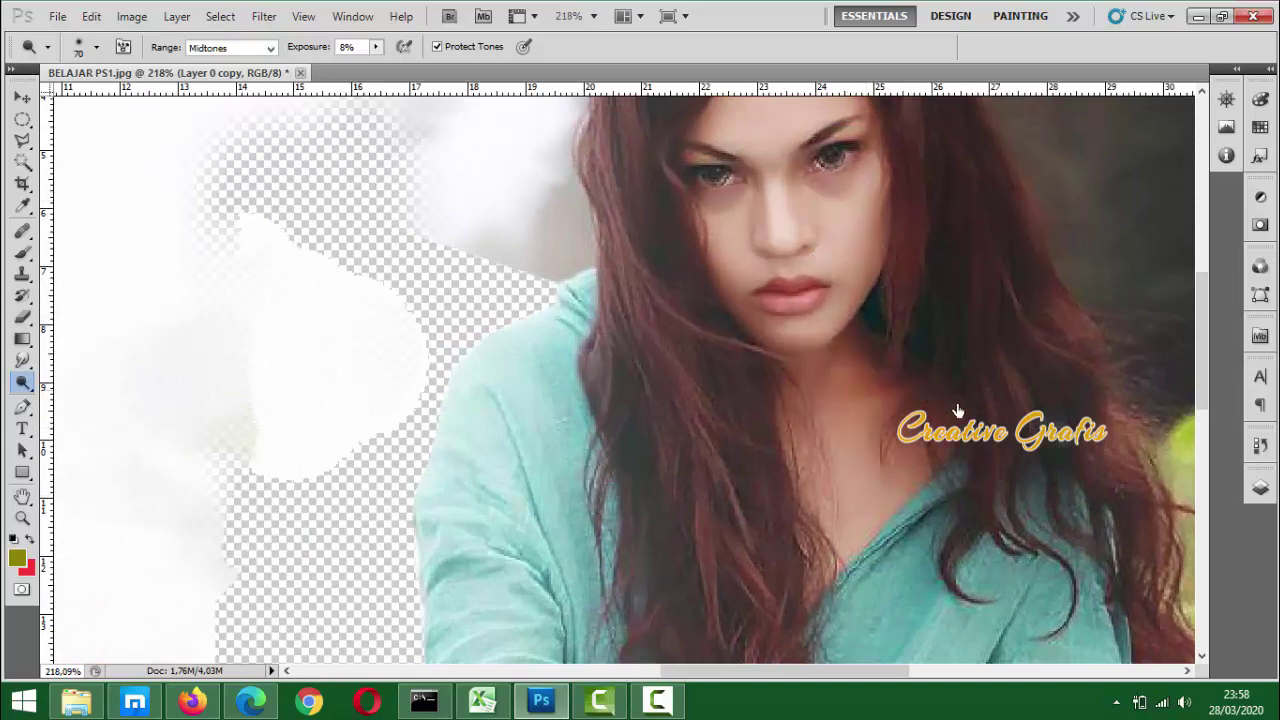
Try lightening the woman's neck and face with the Dodge Tool at 49% exposure
left_click(376, 47)
left_click(416, 71)
mouse_move(866, 414)
left_mouse_down()
mouse_move(915, 419)
mouse_move(823, 374)
mouse_move(900, 412)
mouse_move(808, 466)
mouse_move(910, 508)
left_mouse_up()
scroll(886, 568, "down", 2)
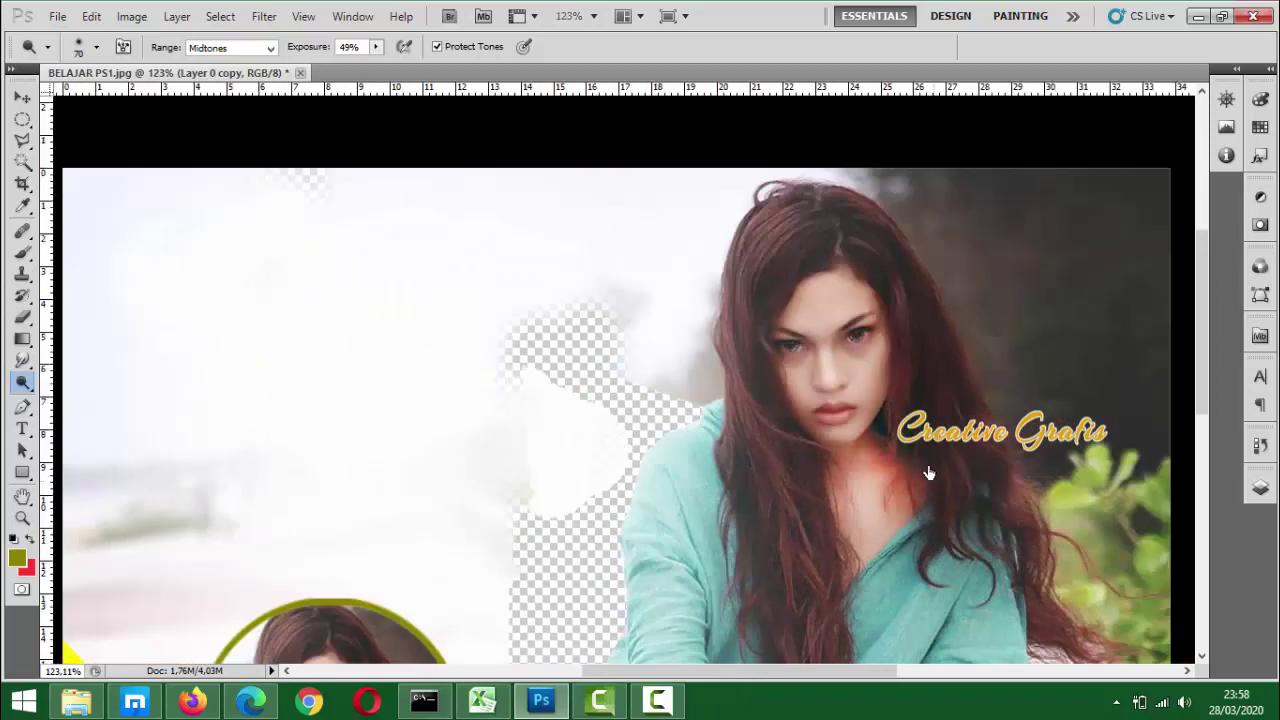
left_click_drag(812, 315, 812, 412)
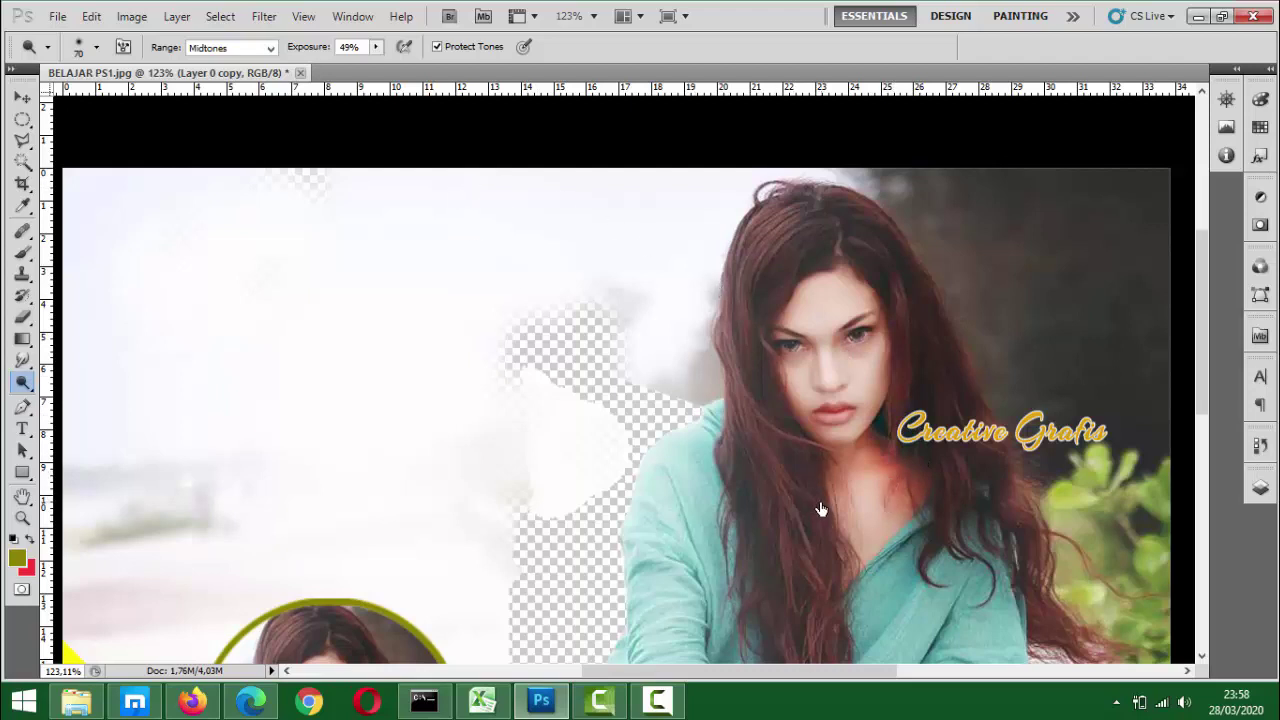
Set the Dodge Tool's exposure to 7% and brush over the woman's neck
left_click(376, 50)
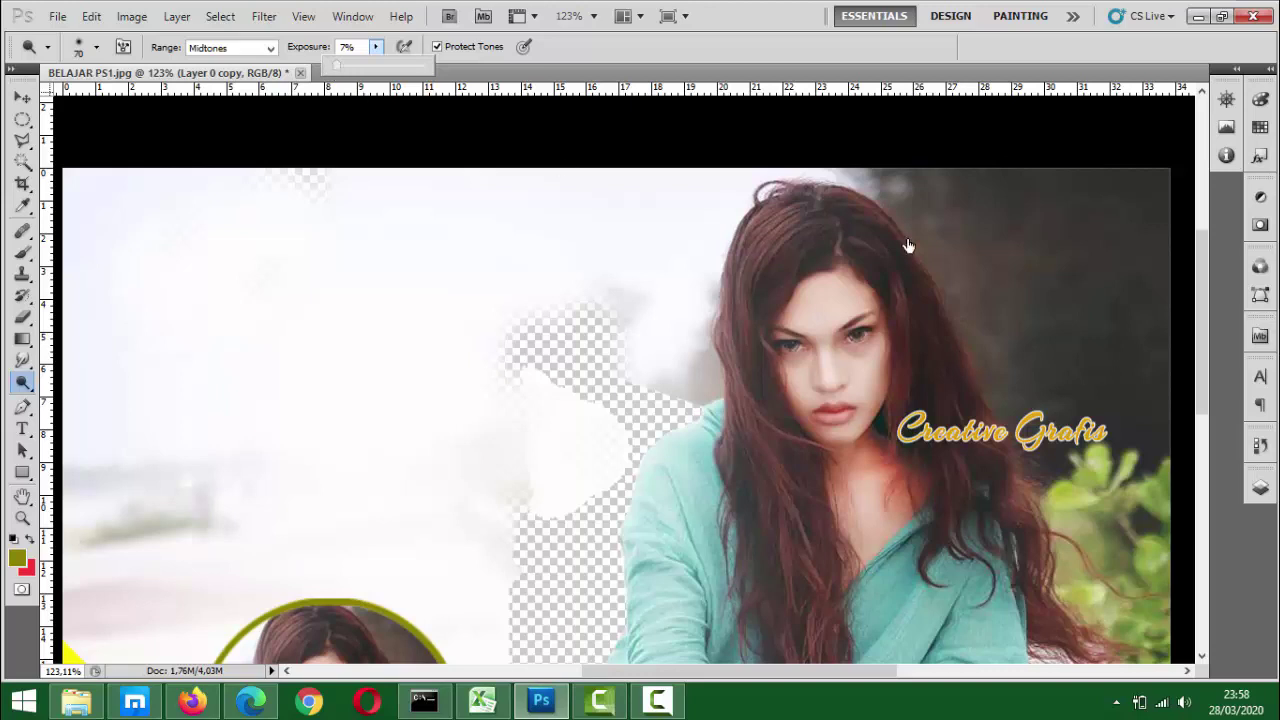
left_click(930, 386)
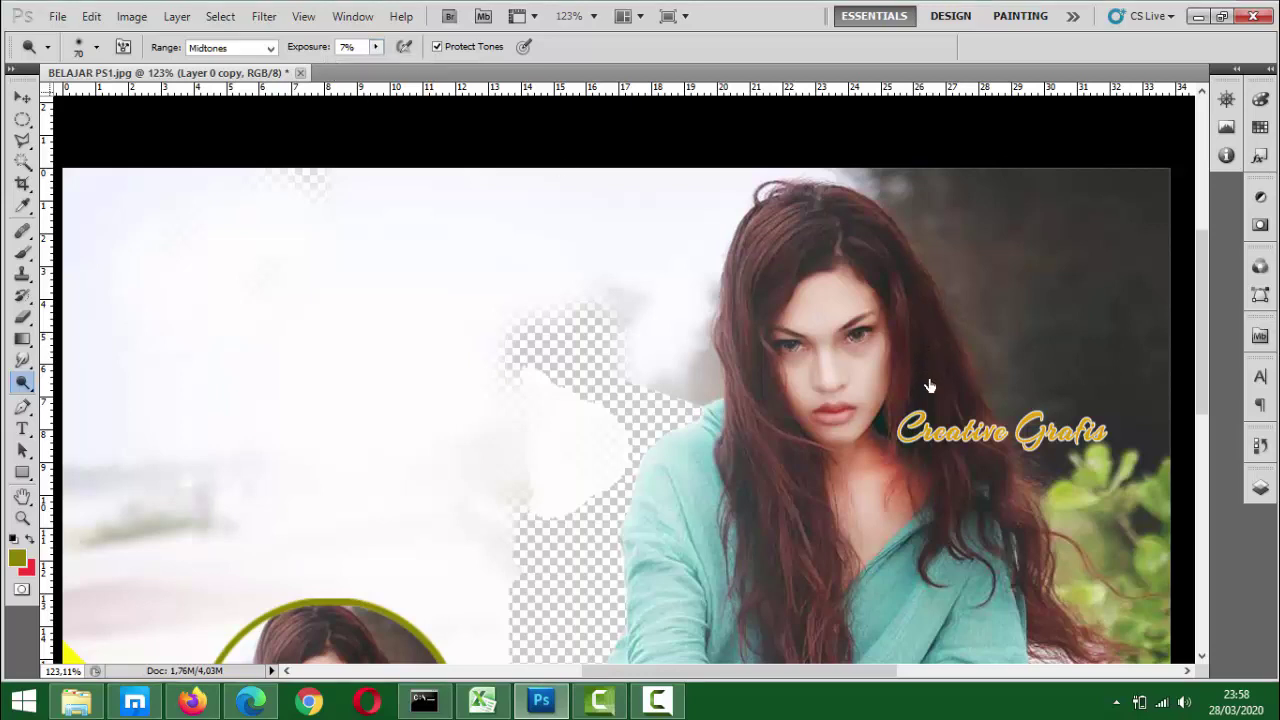
left_click(890, 487)
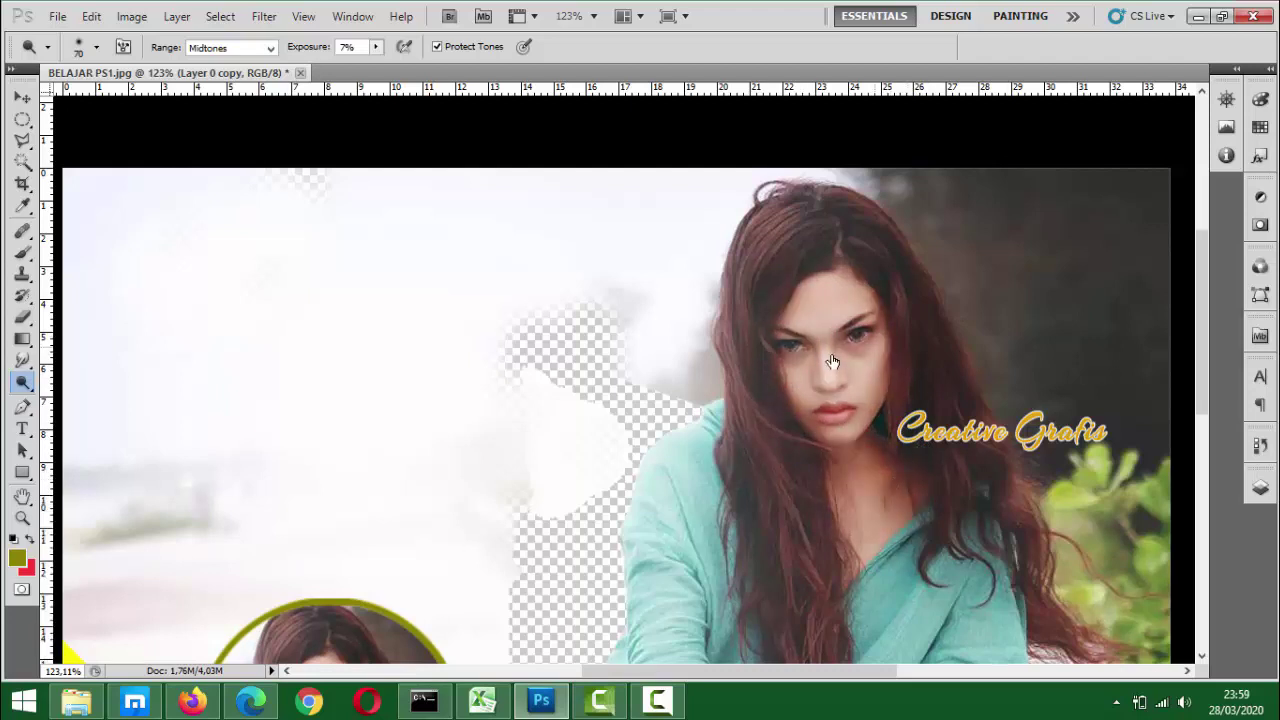
scroll(838, 355, "down", 2)
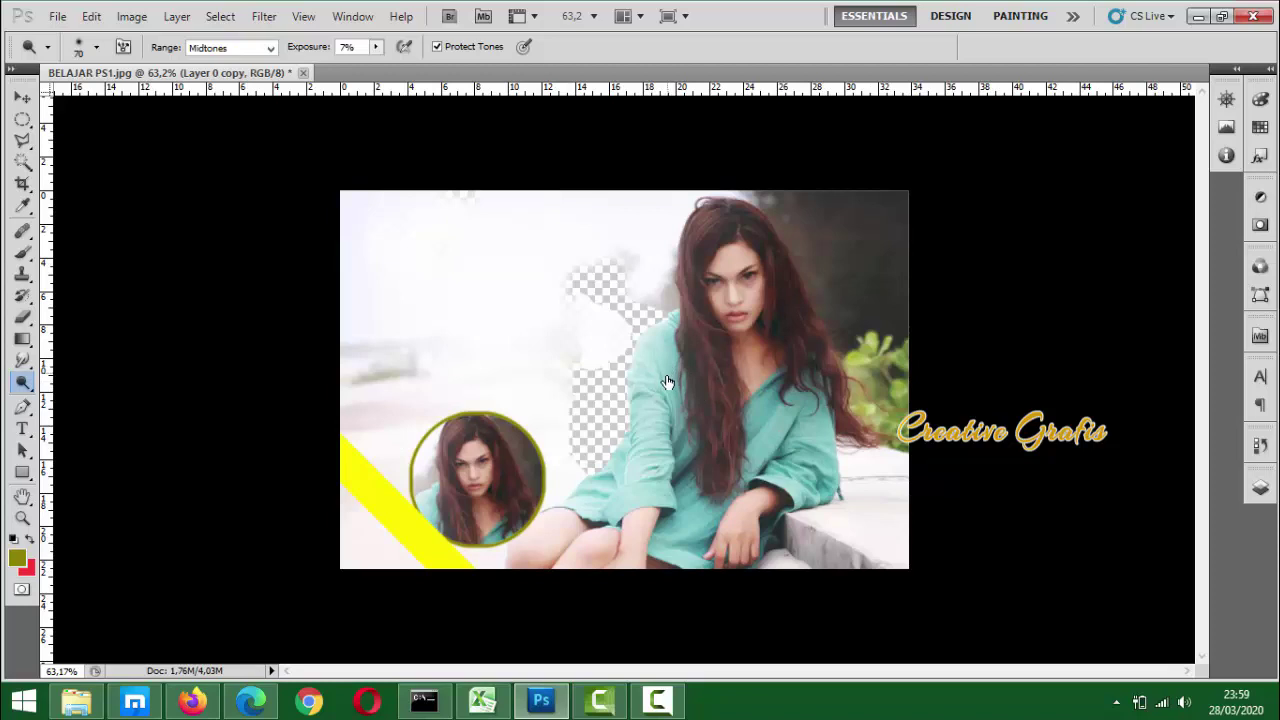
Open the original portrait photo with the Waroeng Jepret logo from Downloads and float its window beside the composition
key("v")
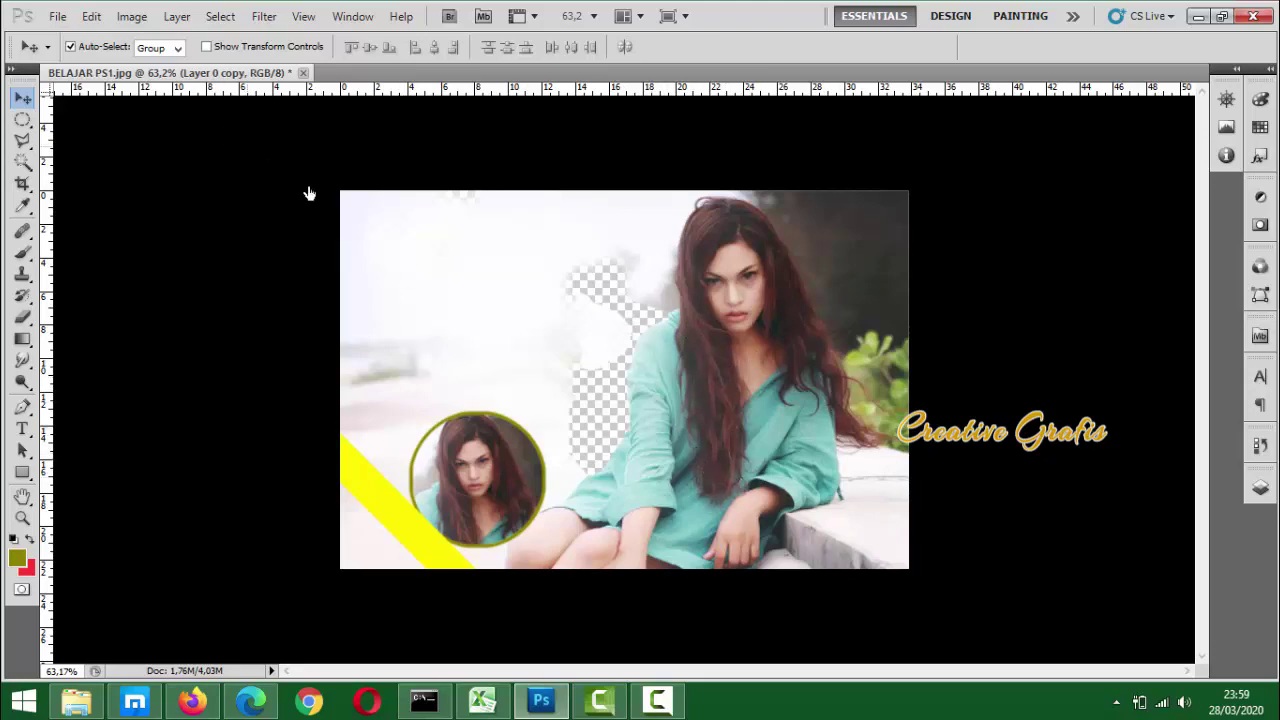
key("ctrl+o")
left_click(680, 330)
scroll(722, 340, "down", 5)
scroll(722, 340, "up", 5)
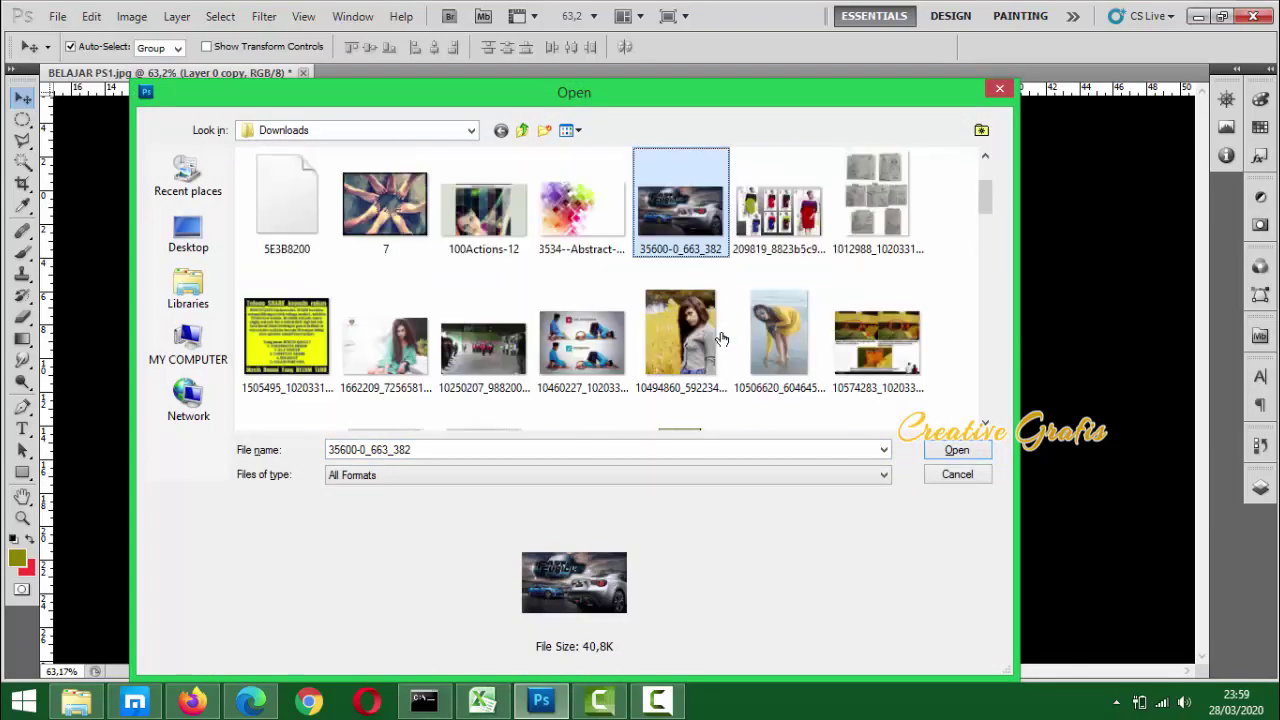
double_click(385, 345)
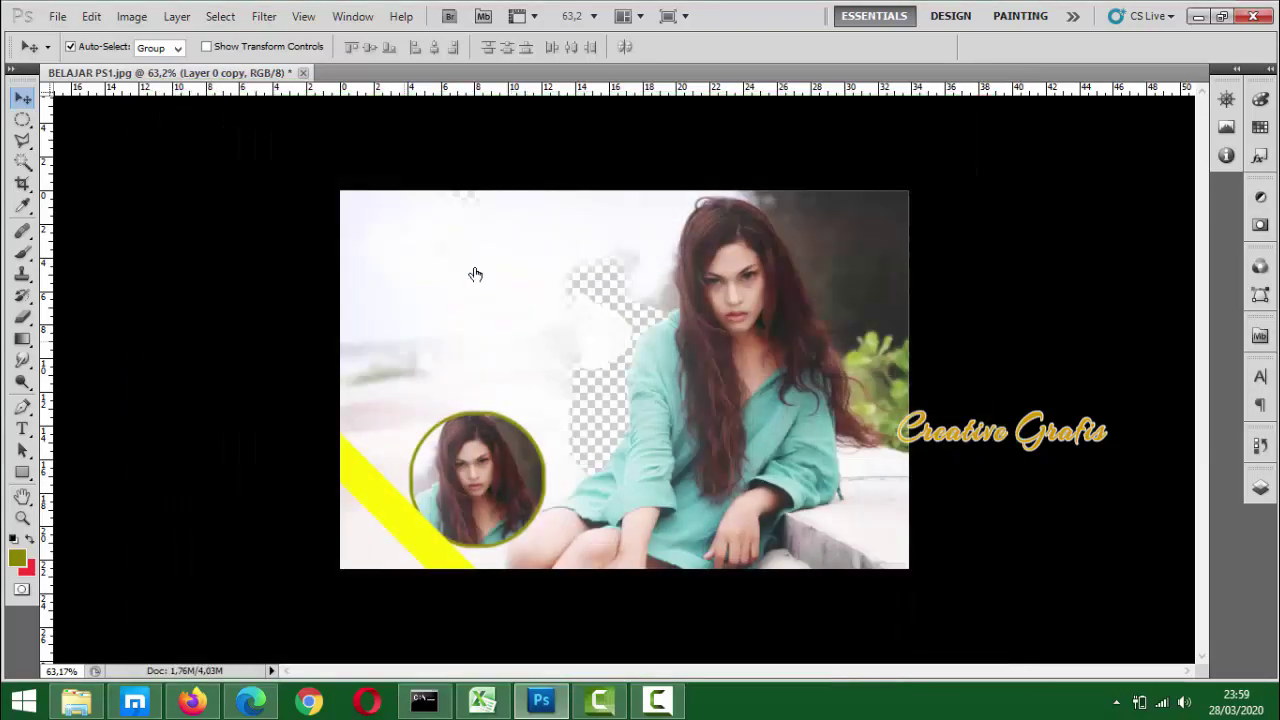
left_click_drag(518, 76, 464, 190)
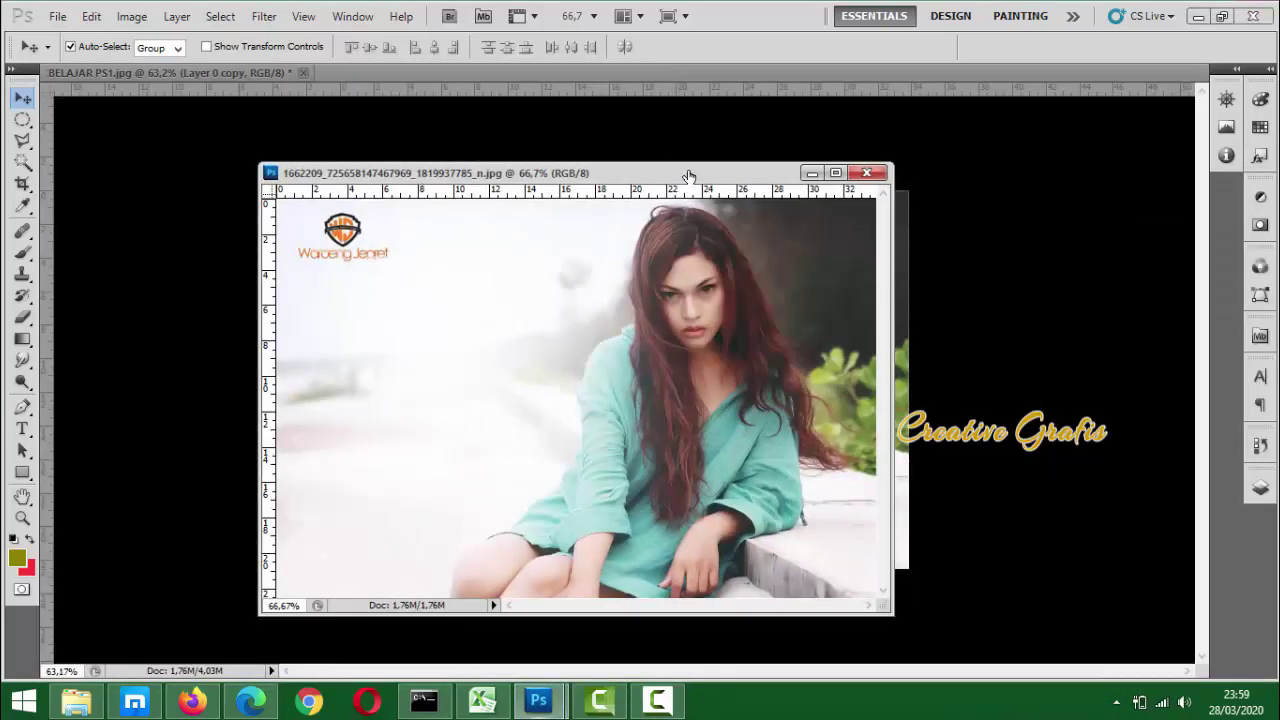
left_click_drag(677, 167, 416, 237)
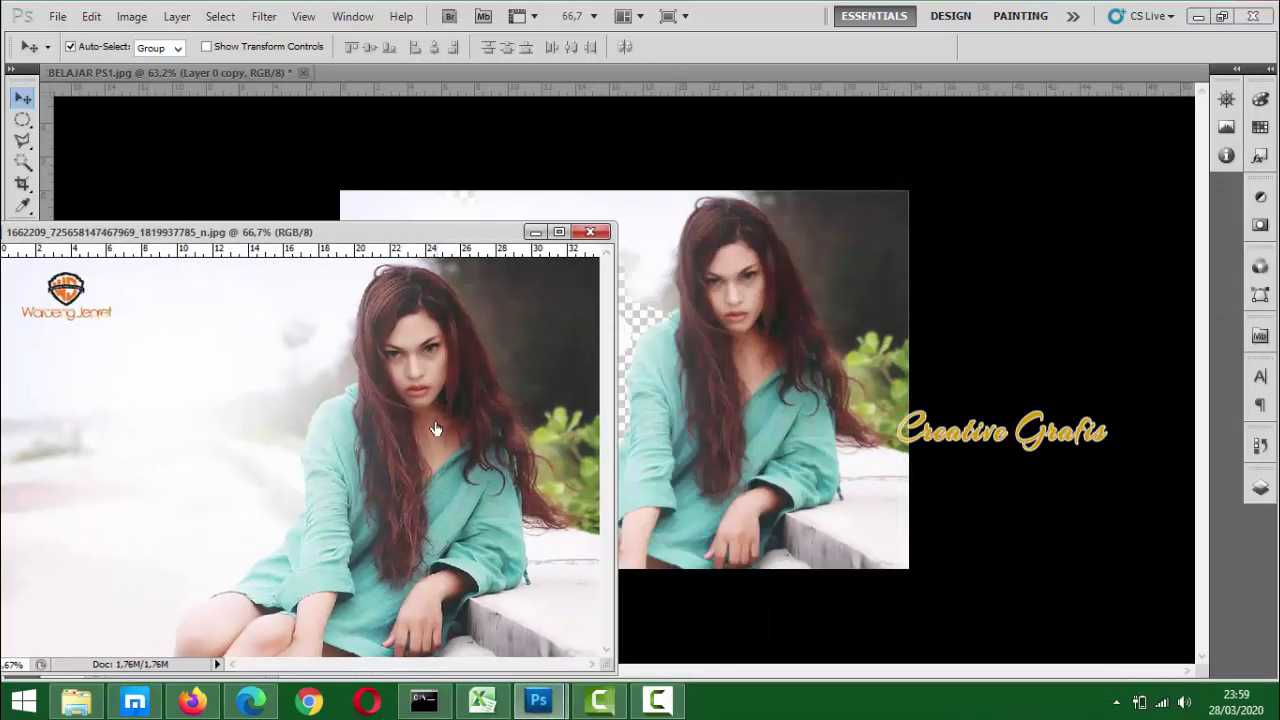
Copy the original portrait photo into the BELAJAR PS1 composition as a new layer
mouse_move(445, 421)
left_mouse_down()
mouse_move(638, 366)
mouse_move(494, 390)
left_mouse_up()
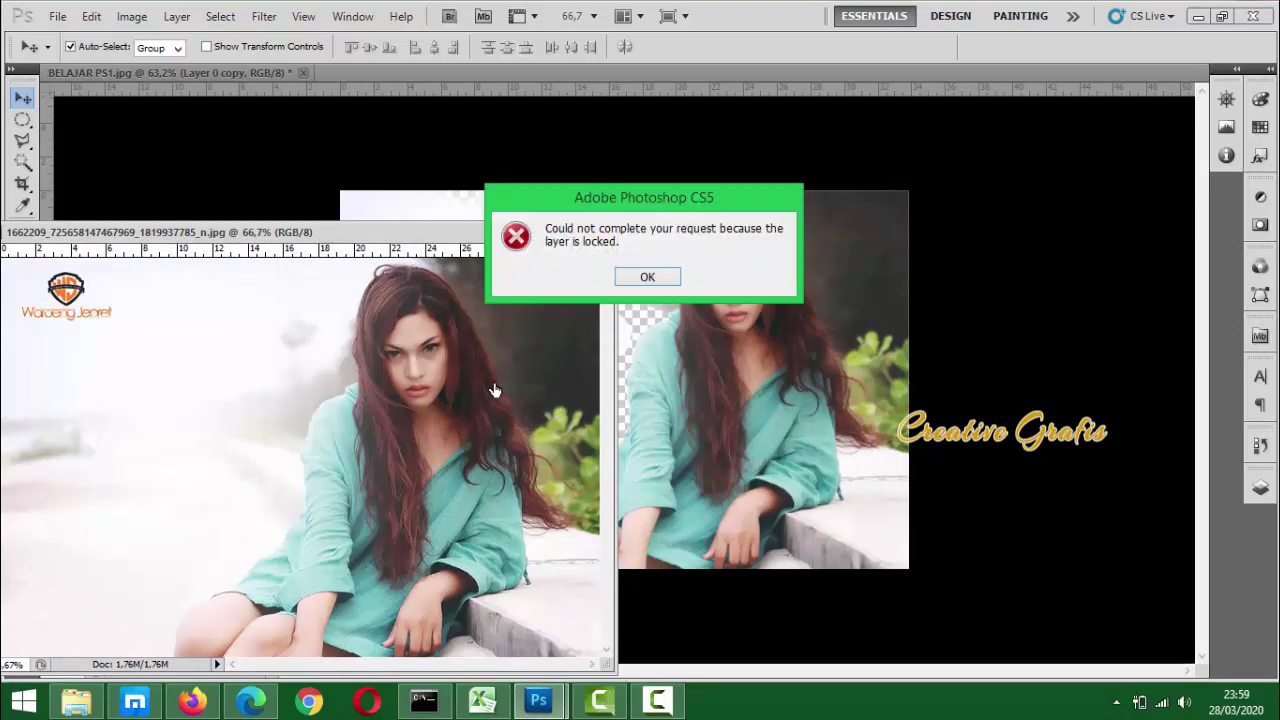
key("Return")
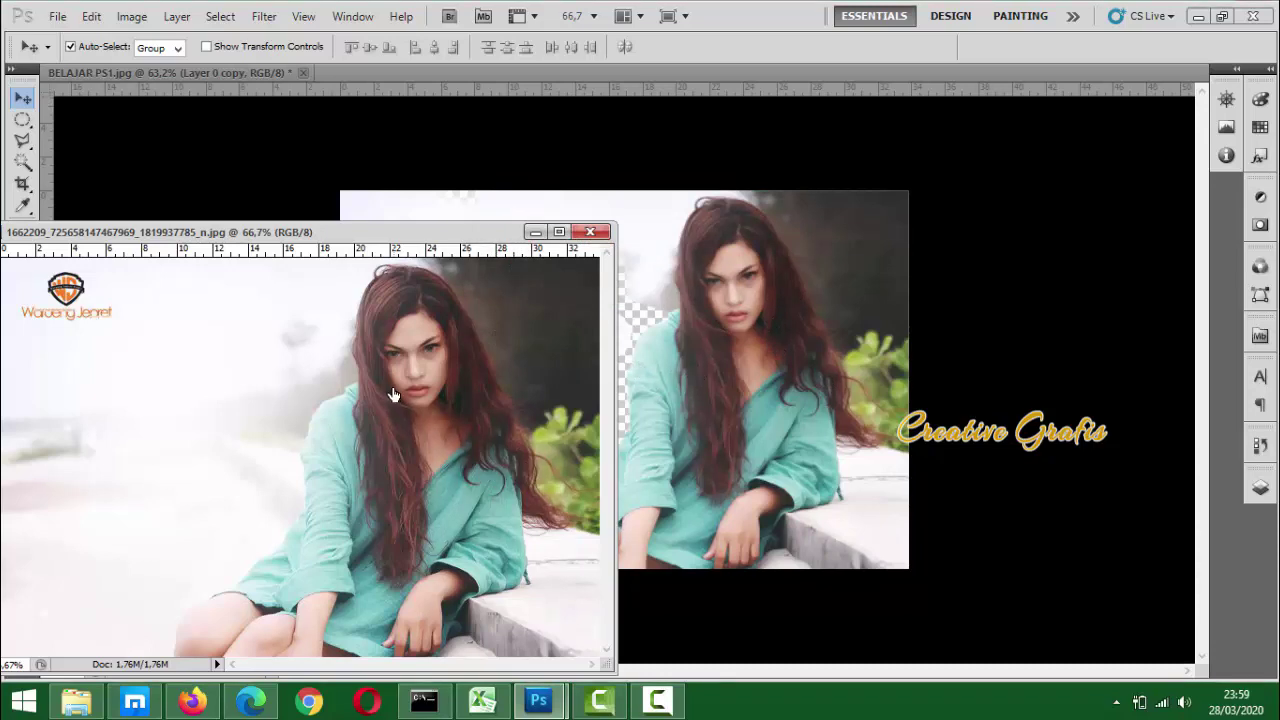
left_click(702, 374)
key("ctrl+v")
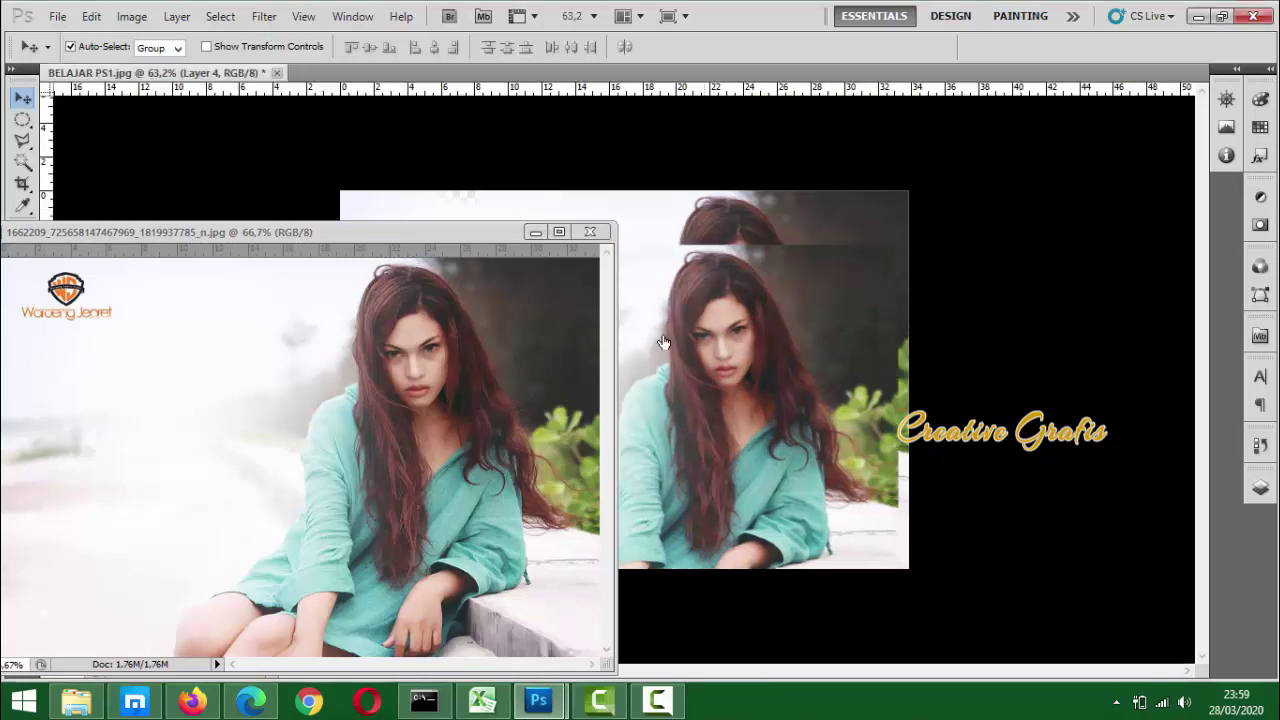
Close the original photo's window and align the pasted photo with the portrait beneath it
left_click(591, 233)
scroll(758, 346, "down", 1)
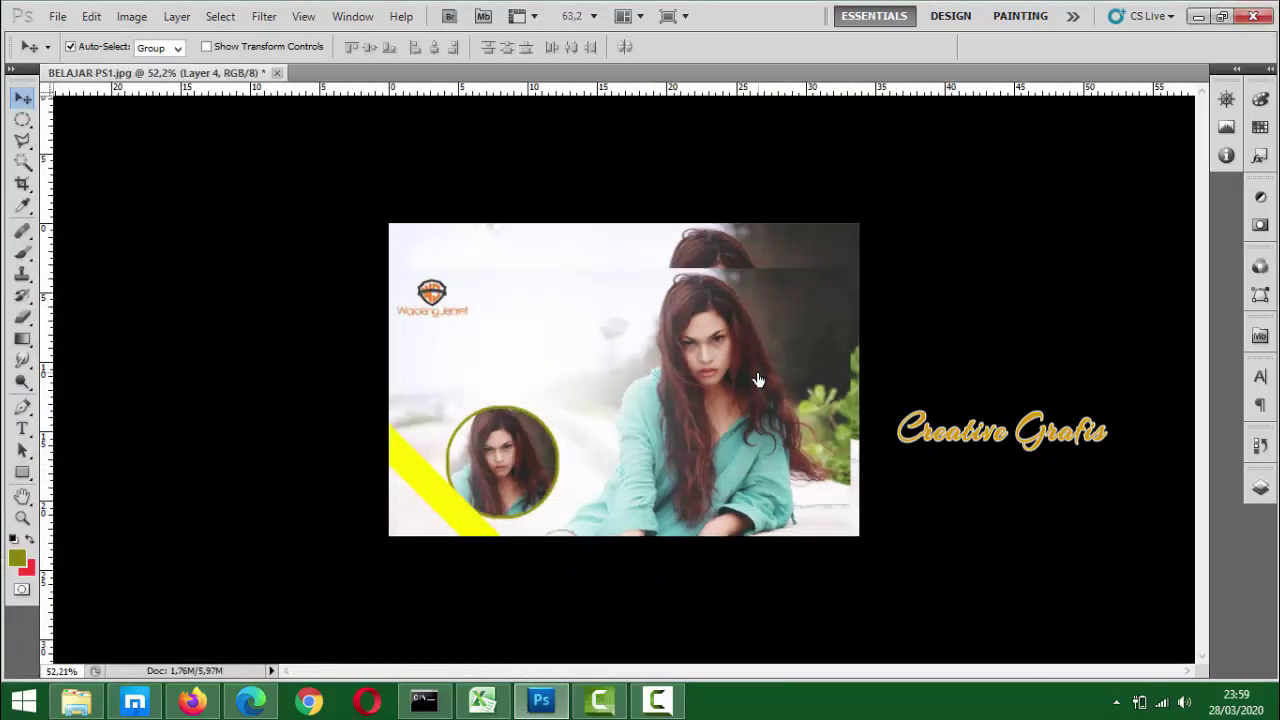
left_click_drag(754, 403, 761, 345)
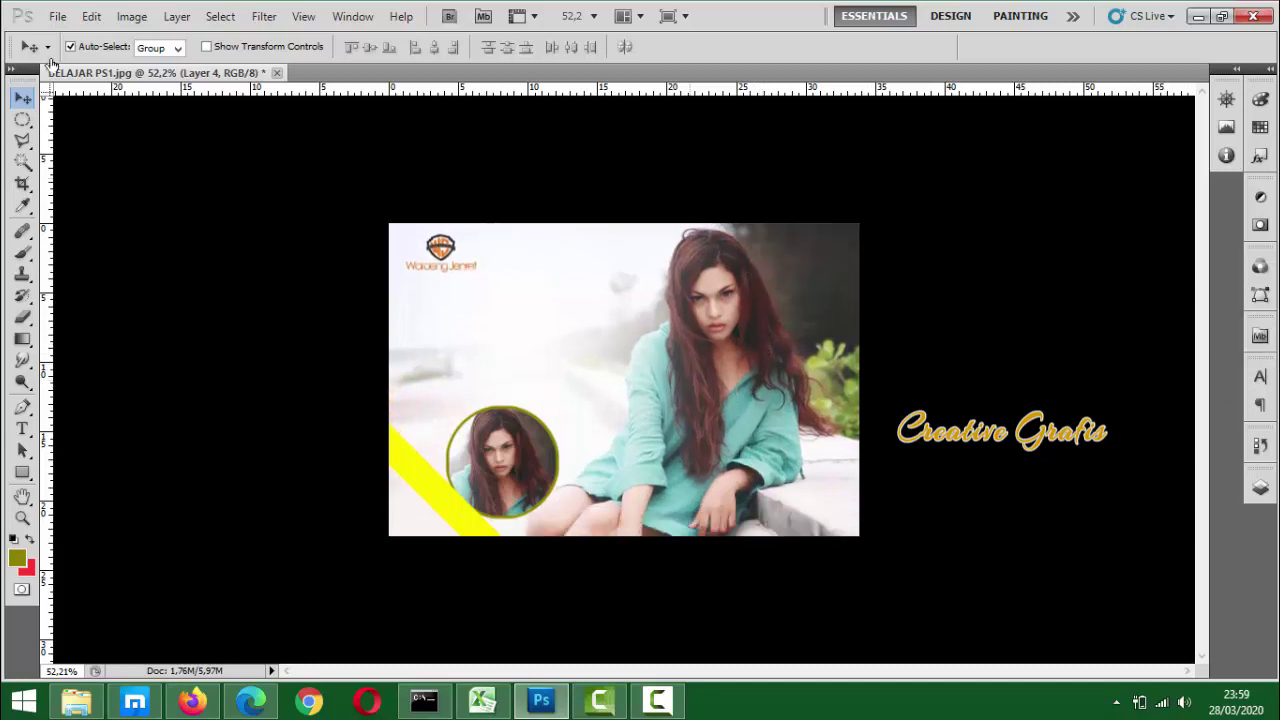
Hide and show Layer 4 to compare the original photo with the retouched Layer 0 copy
left_click(1260, 487)
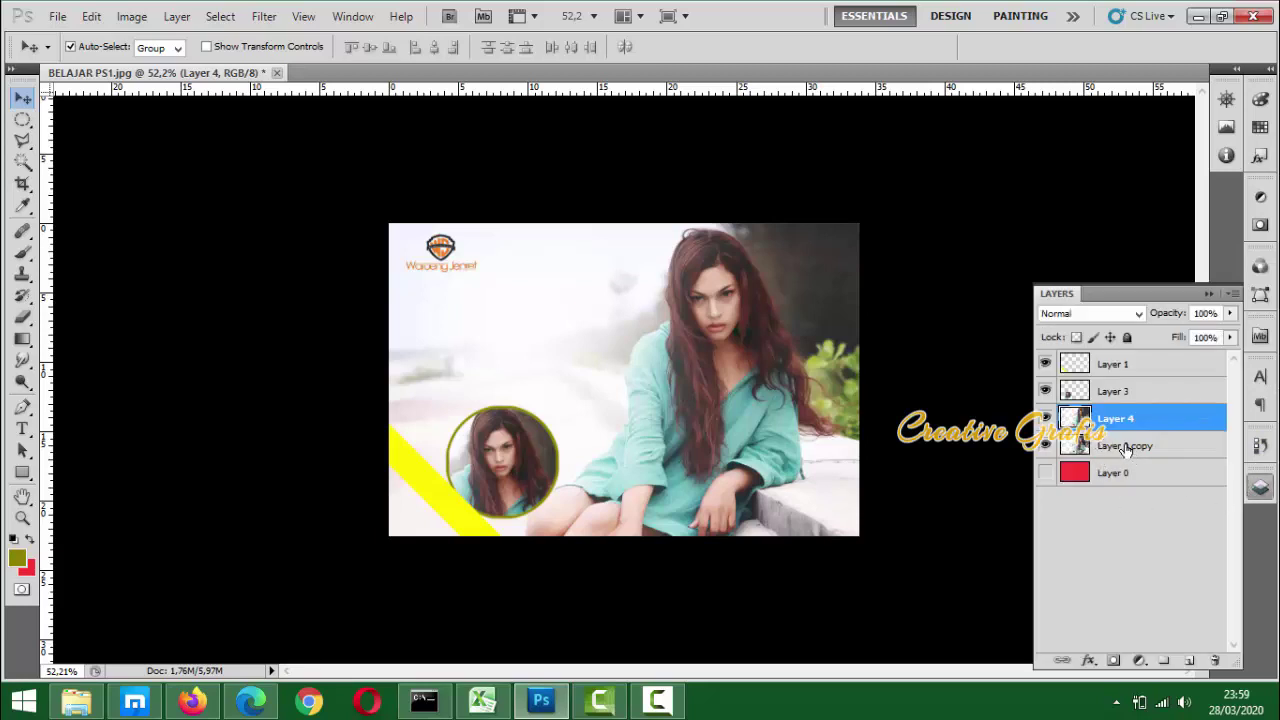
left_click(1125, 448)
left_click(1045, 419)
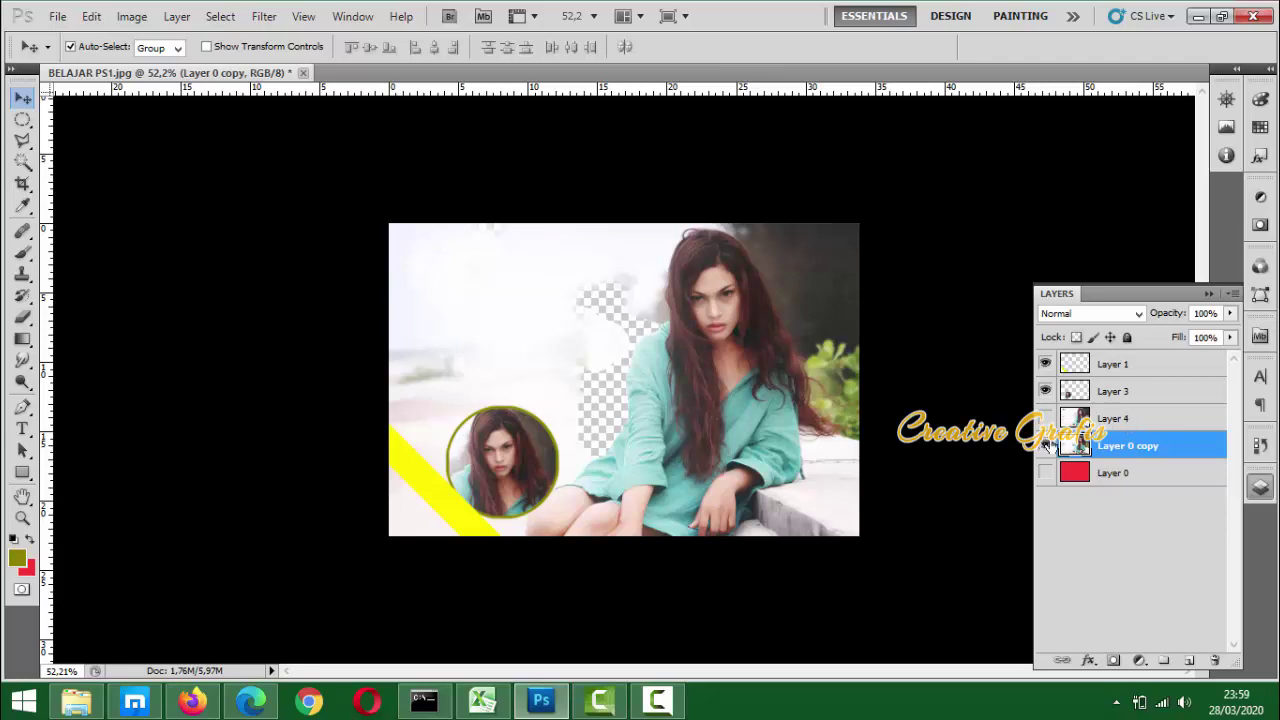
left_click(1133, 421)
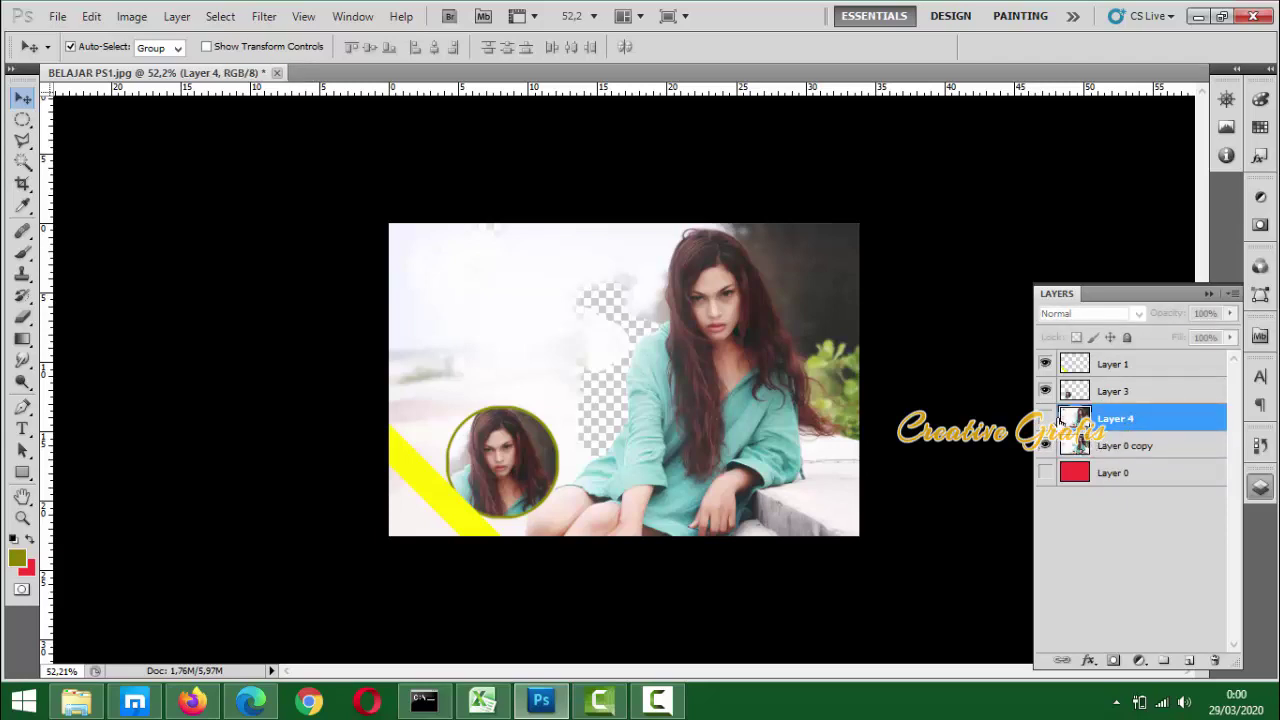
left_click(1045, 418)
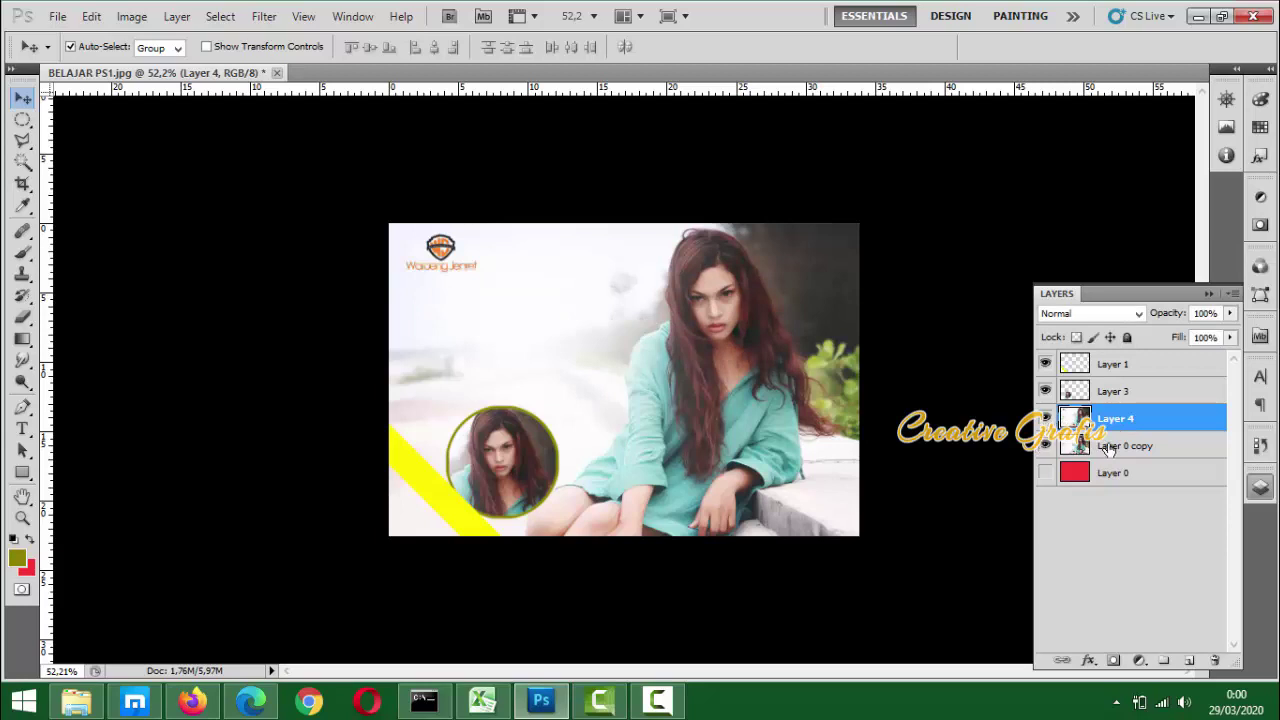
Delete the Layer 0 copy layer, make Layer 4 active and collapse the layer list
left_click(1108, 449)
key("Delete")
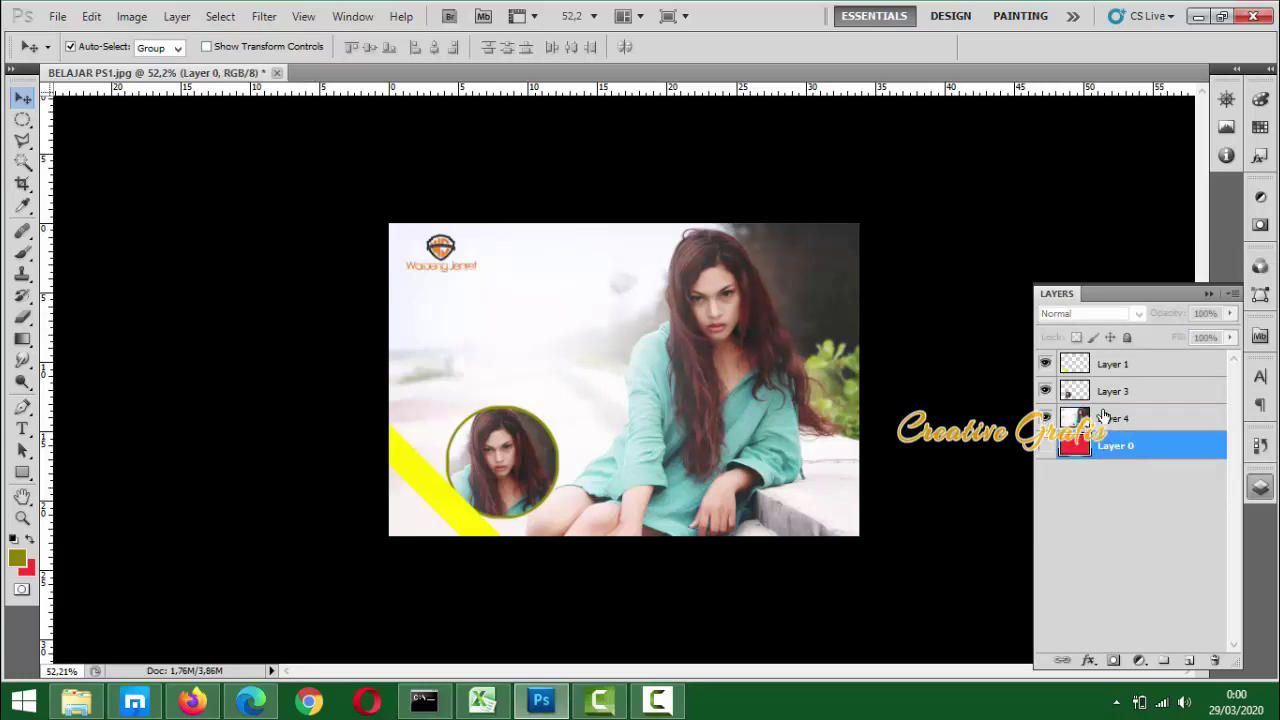
left_click(731, 348)
left_click(1206, 296)
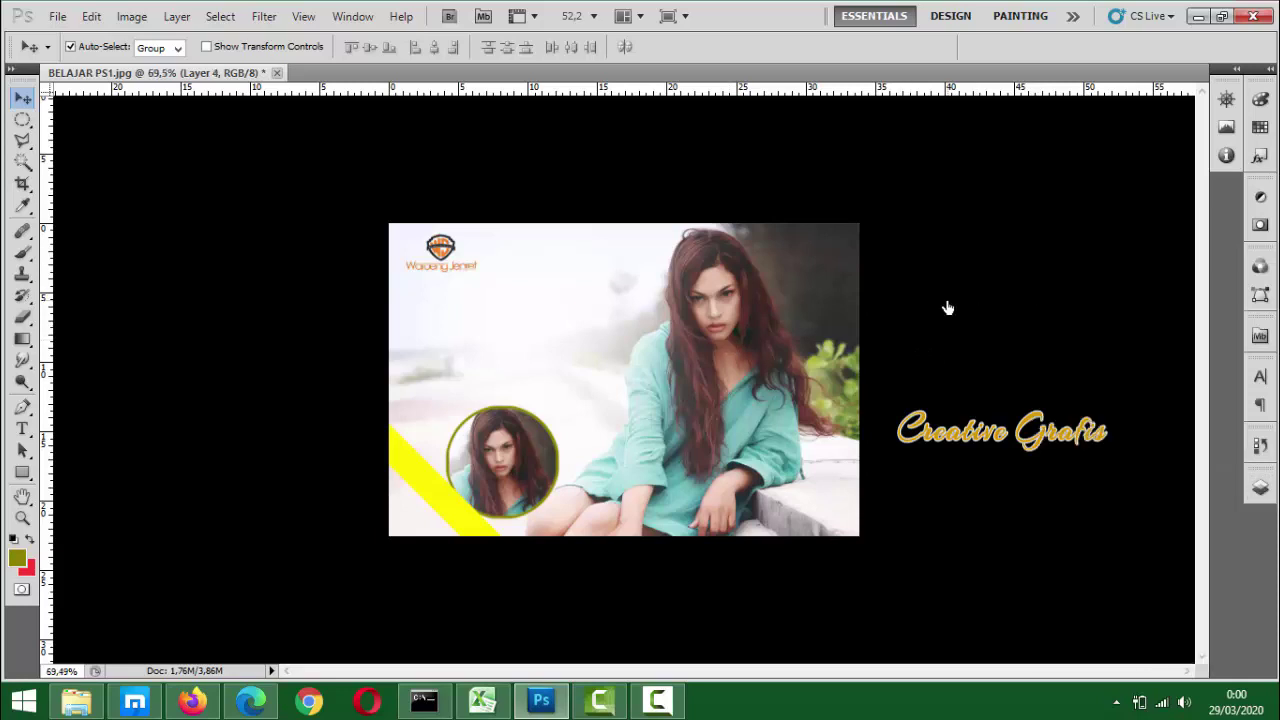
Brighten Layer 4's midtones with Curves, raising the RGB curve's middle point to input 111 and output 144
scroll(800, 382, "up", 2)
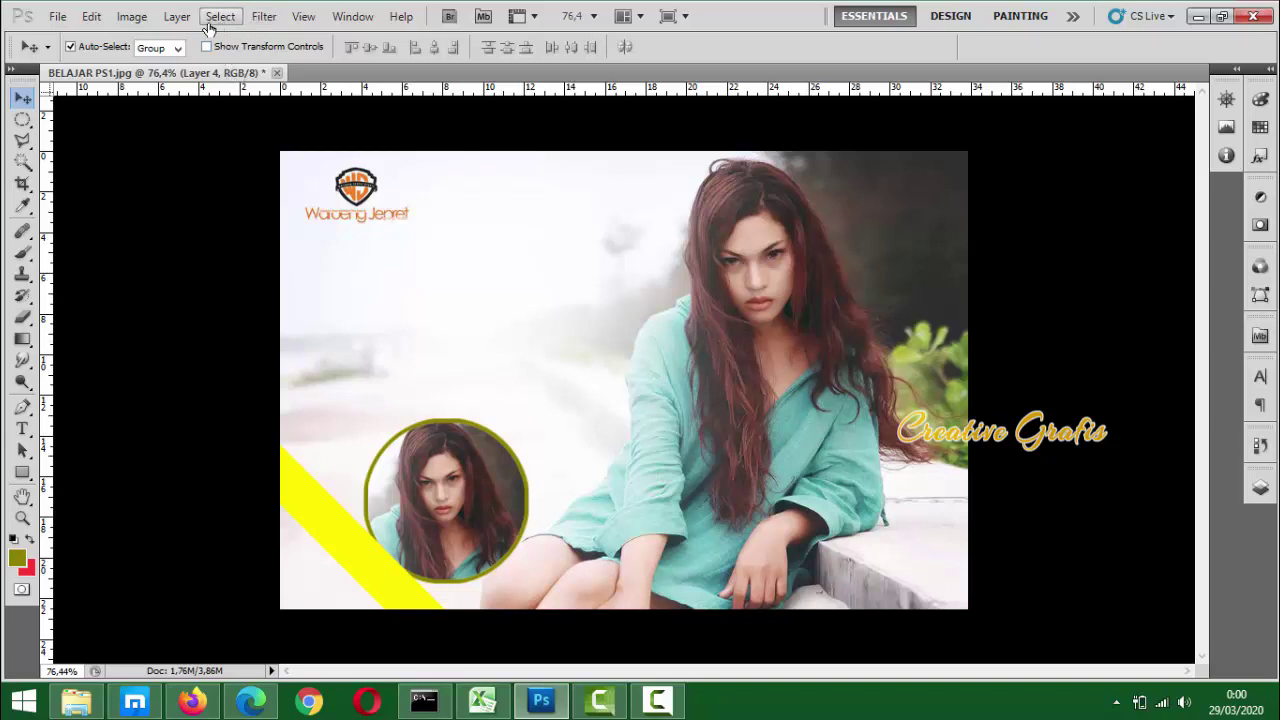
left_click(135, 21)
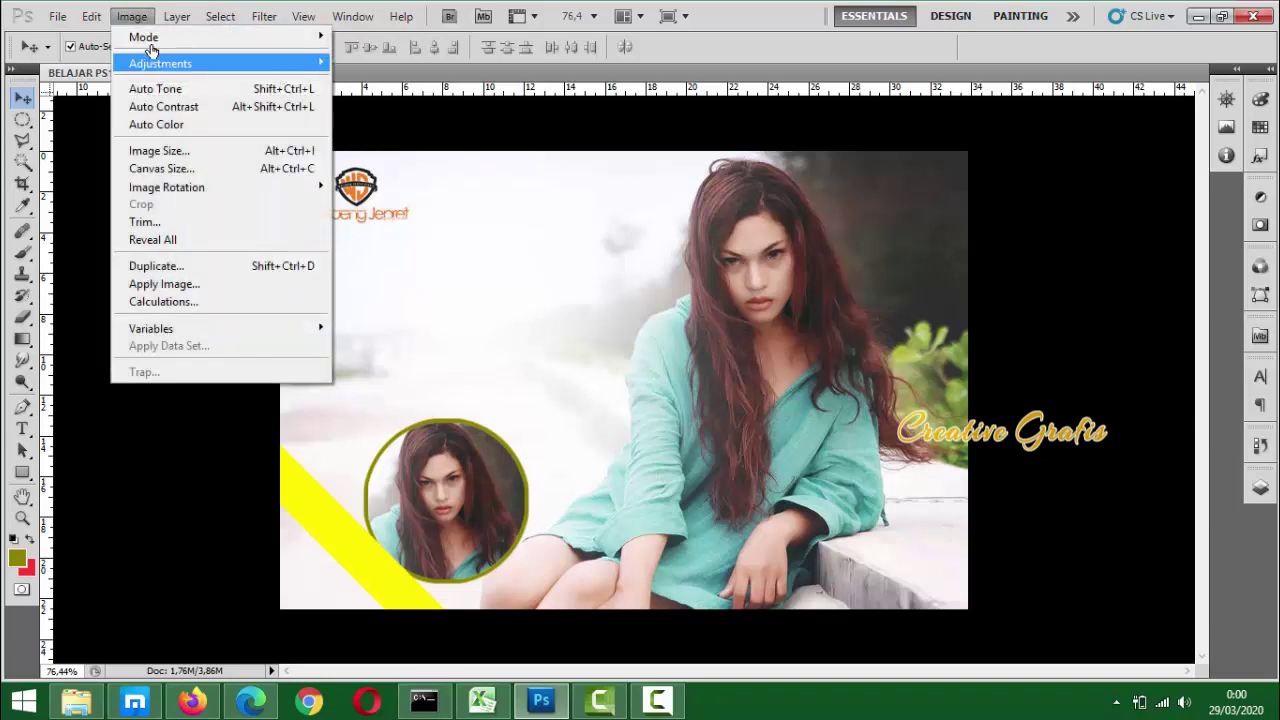
mouse_move(309, 63)
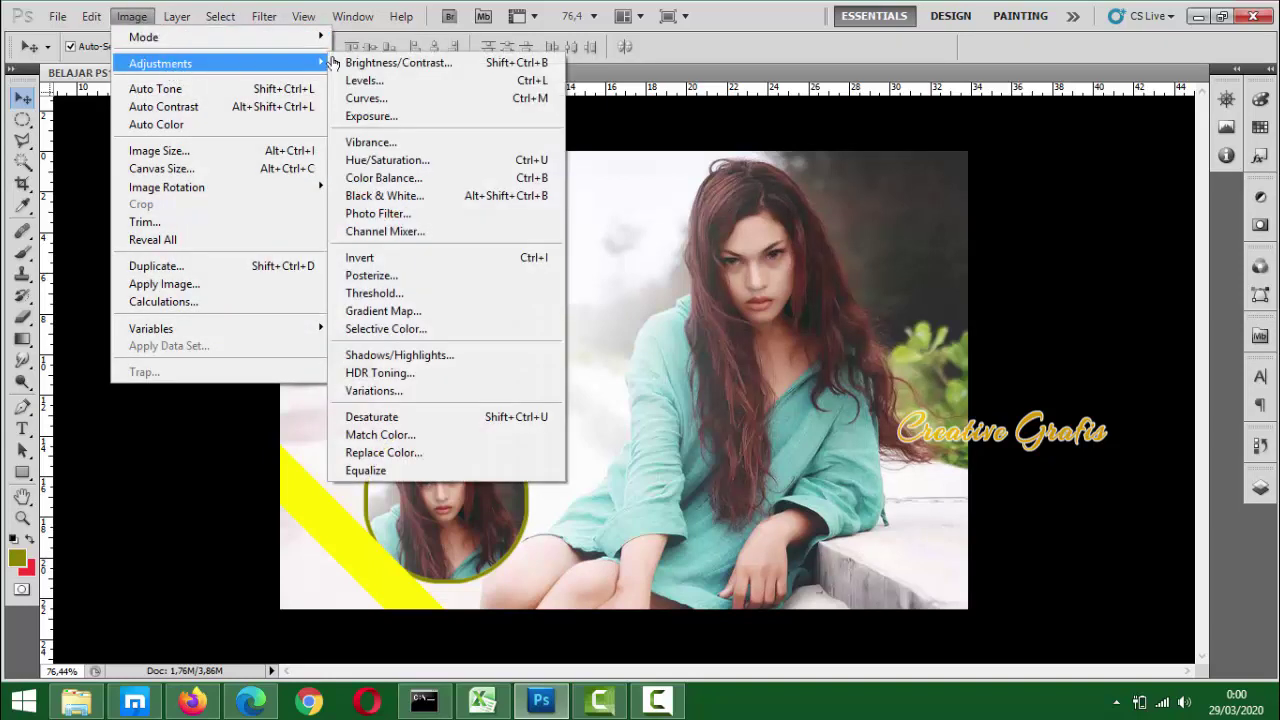
left_click(362, 98)
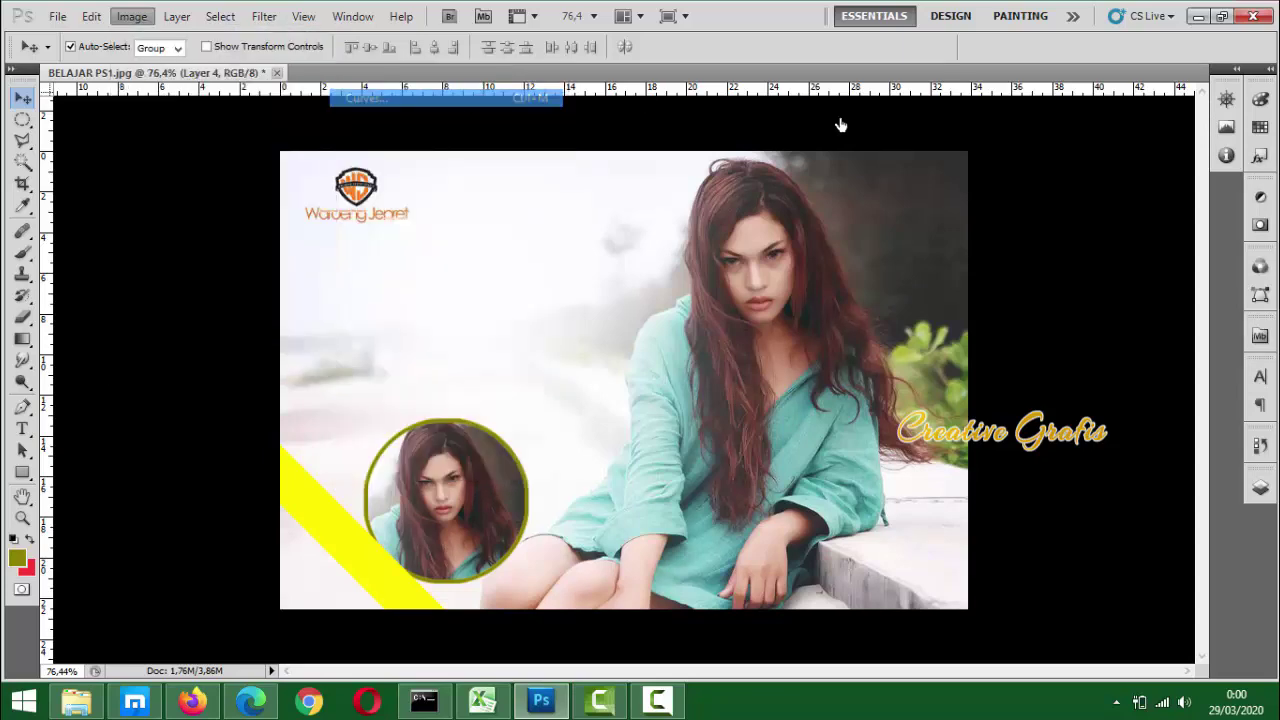
left_click_drag(985, 138, 1036, 150)
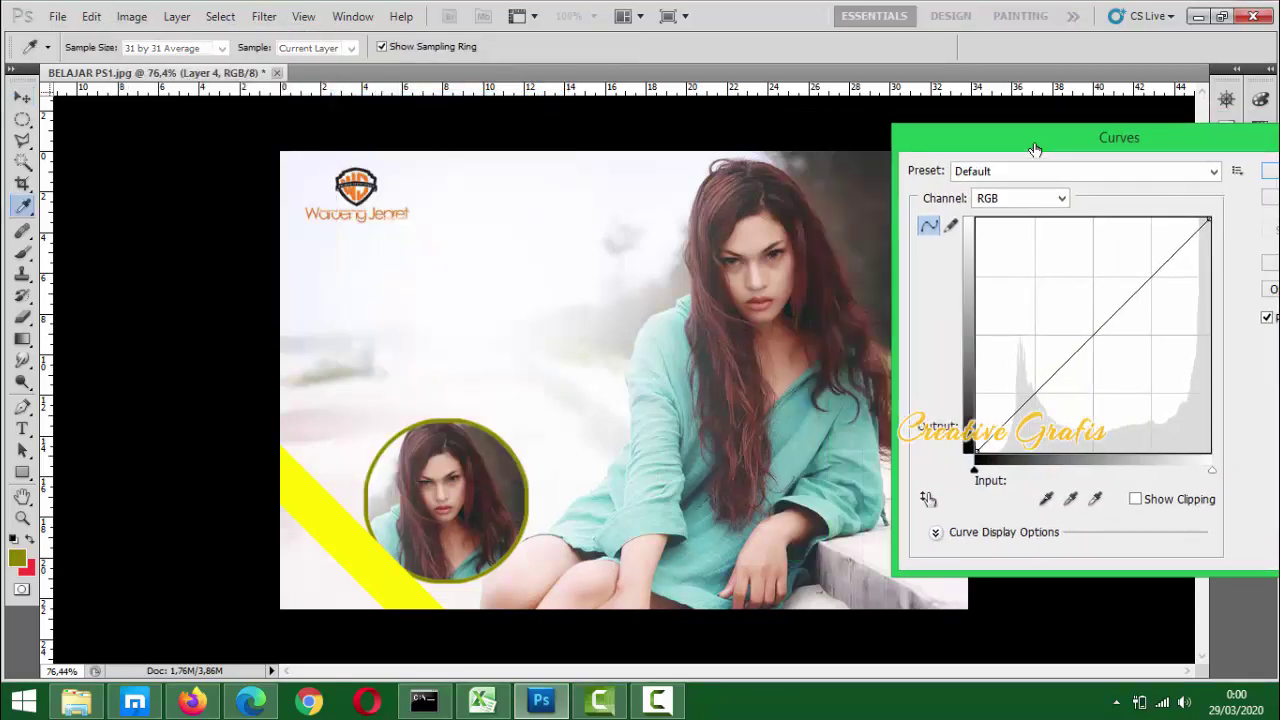
left_click(1093, 338)
left_click_drag(1093, 338, 1079, 333)
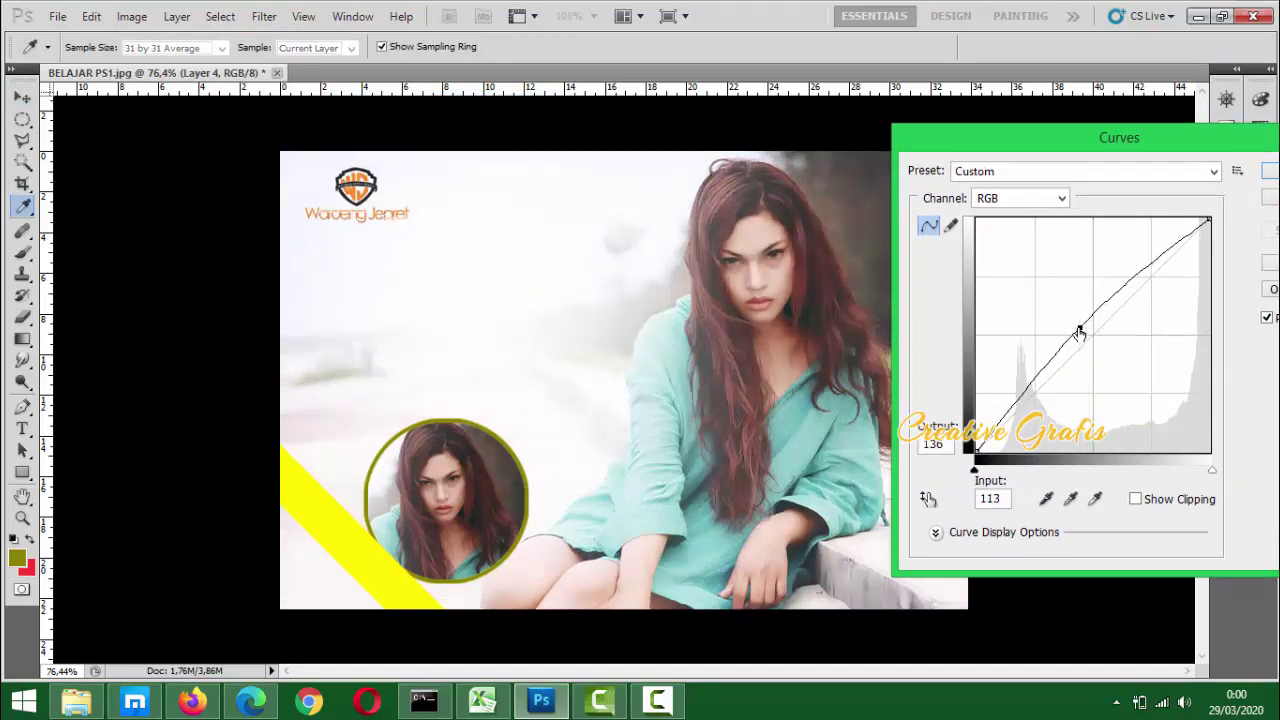
mouse_move(1077, 331)
left_mouse_down()
mouse_move(1049, 288)
mouse_move(1077, 324)
left_mouse_up()
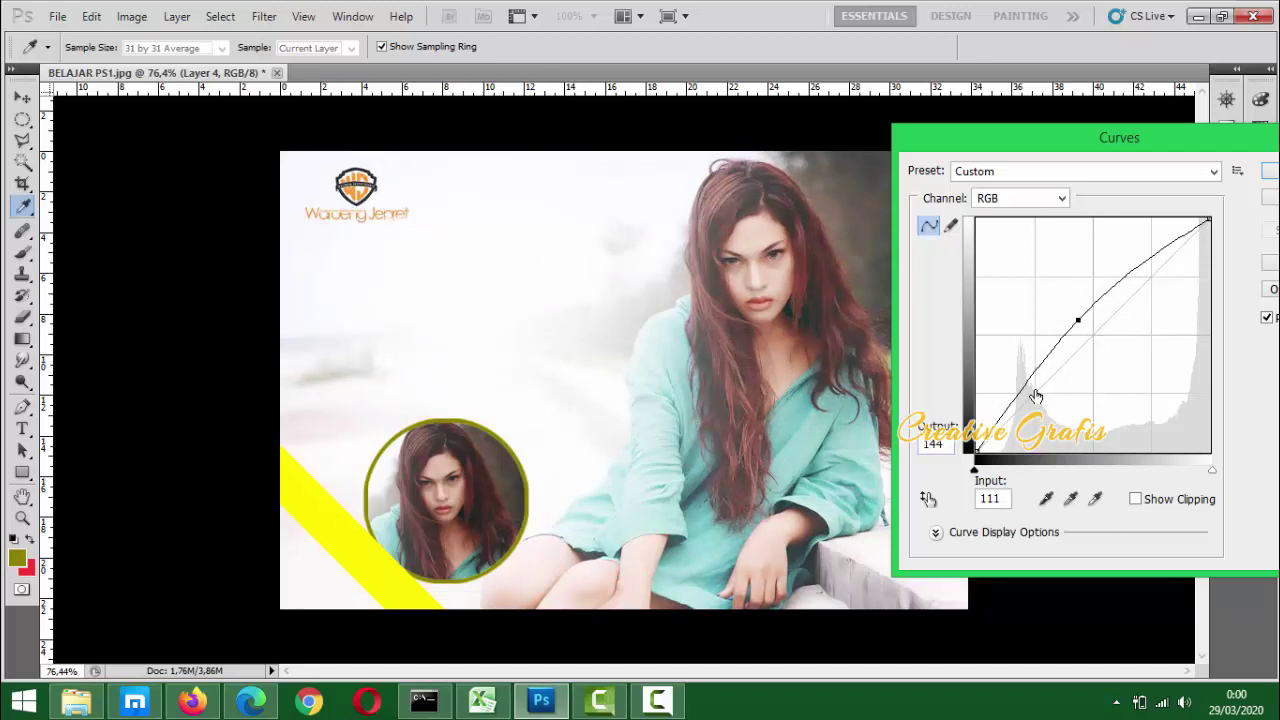
Shape the curve's shadows and highlights, with a highlight point at input 168 and output 204, and apply the Curves adjustment
left_click_drag(1027, 386, 1035, 389)
mouse_move(1138, 264)
left_mouse_down()
mouse_move(1145, 286)
mouse_move(1140, 266)
mouse_move(1130, 272)
left_mouse_up()
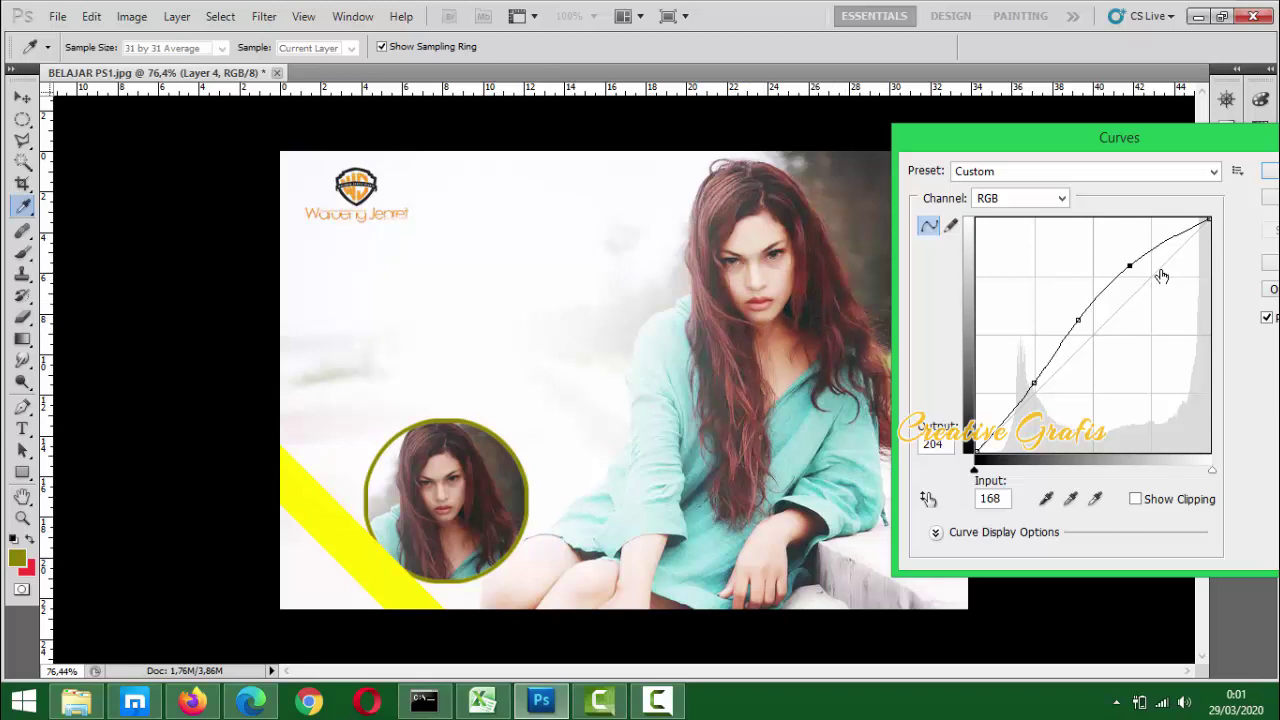
mouse_move(1208, 219)
left_mouse_down()
mouse_move(1208, 234)
mouse_move(1192, 219)
mouse_move(1208, 222)
left_mouse_up()
key("Return")
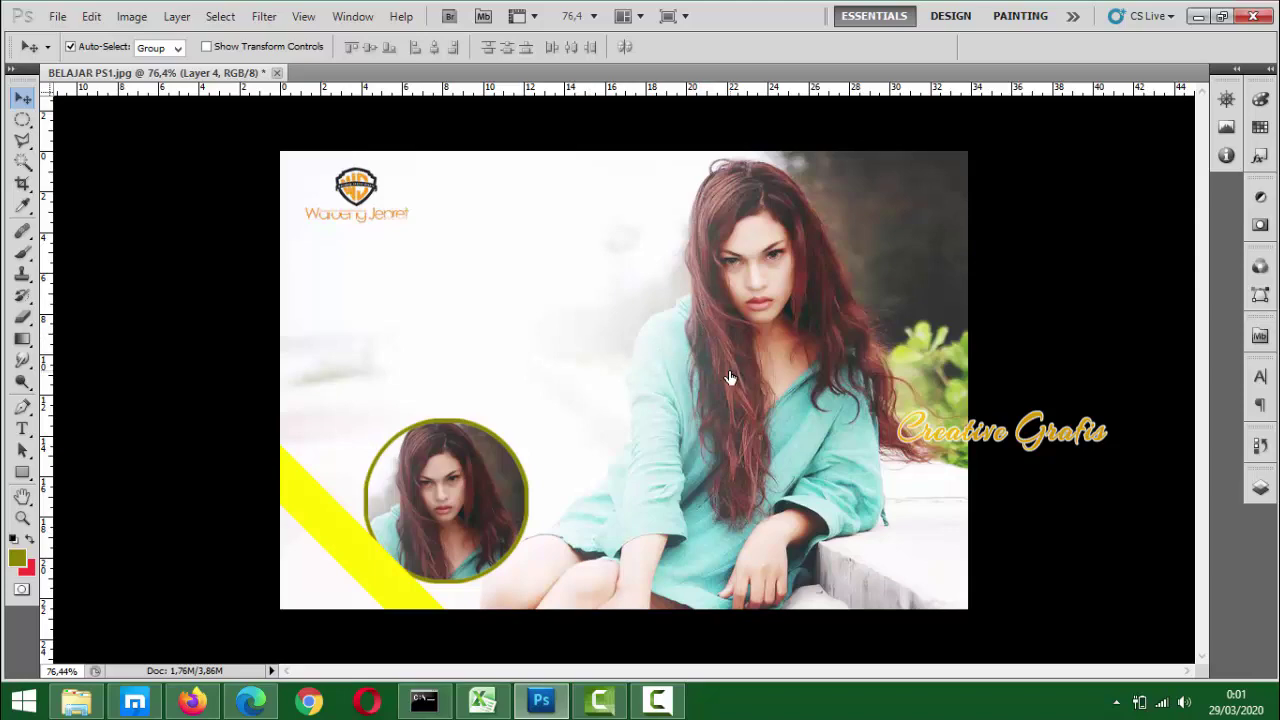
Apply Levels to Layer 4, darkening the midtones and slightly lowering the white input level
key("ctrl+l")
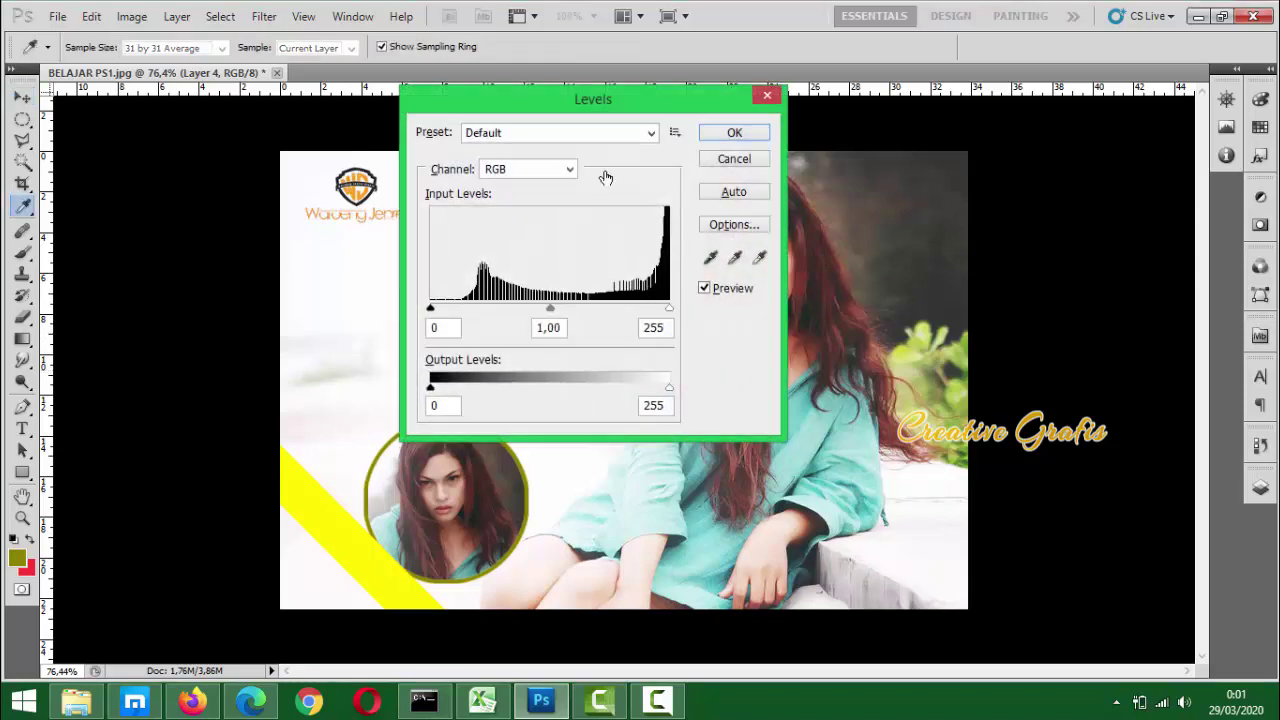
left_click_drag(626, 107, 1040, 107)
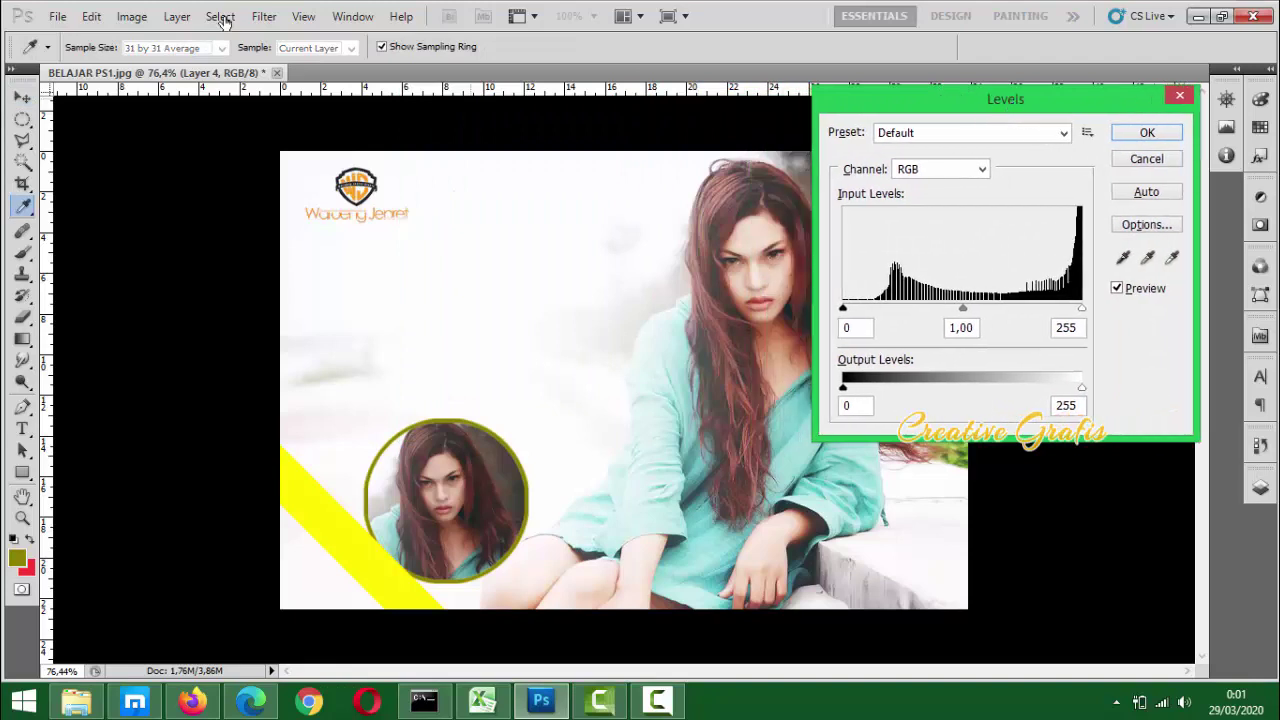
left_click(121, 22)
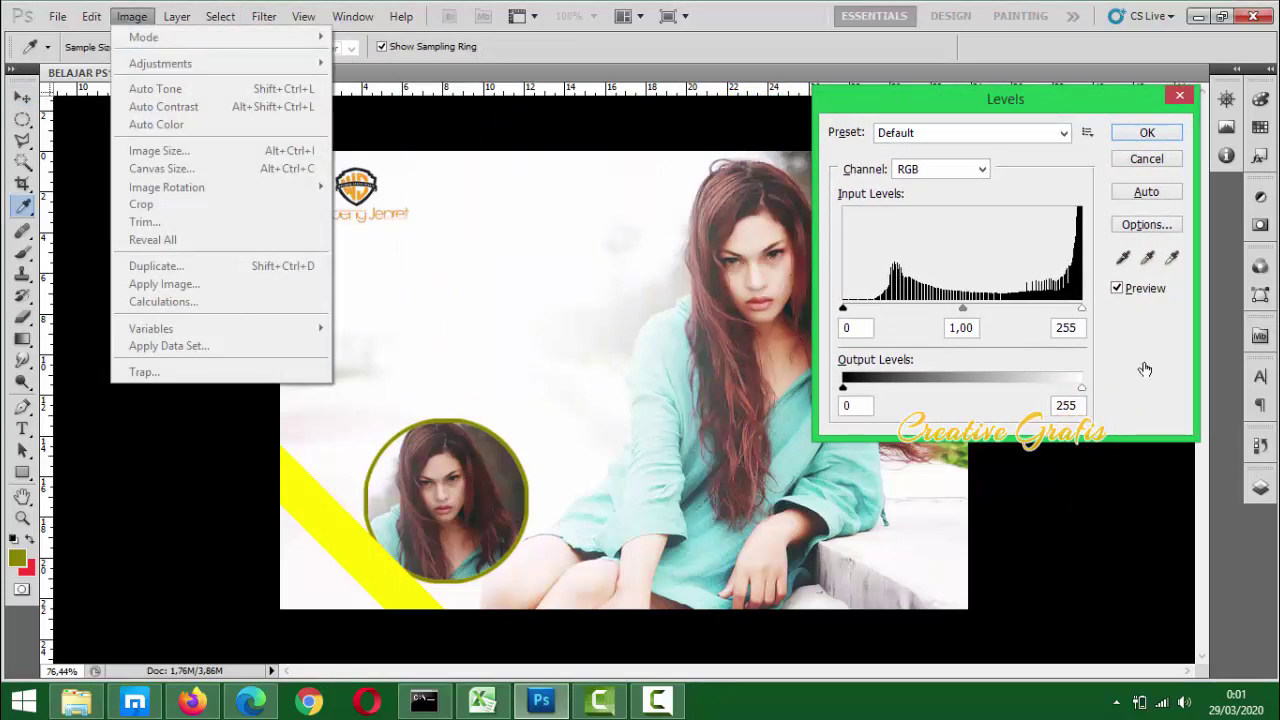
left_click(1000, 338)
left_click_drag(960, 313, 993, 315)
left_click_drag(978, 100, 1063, 96)
left_click_drag(1074, 306, 1058, 307)
key("Return")
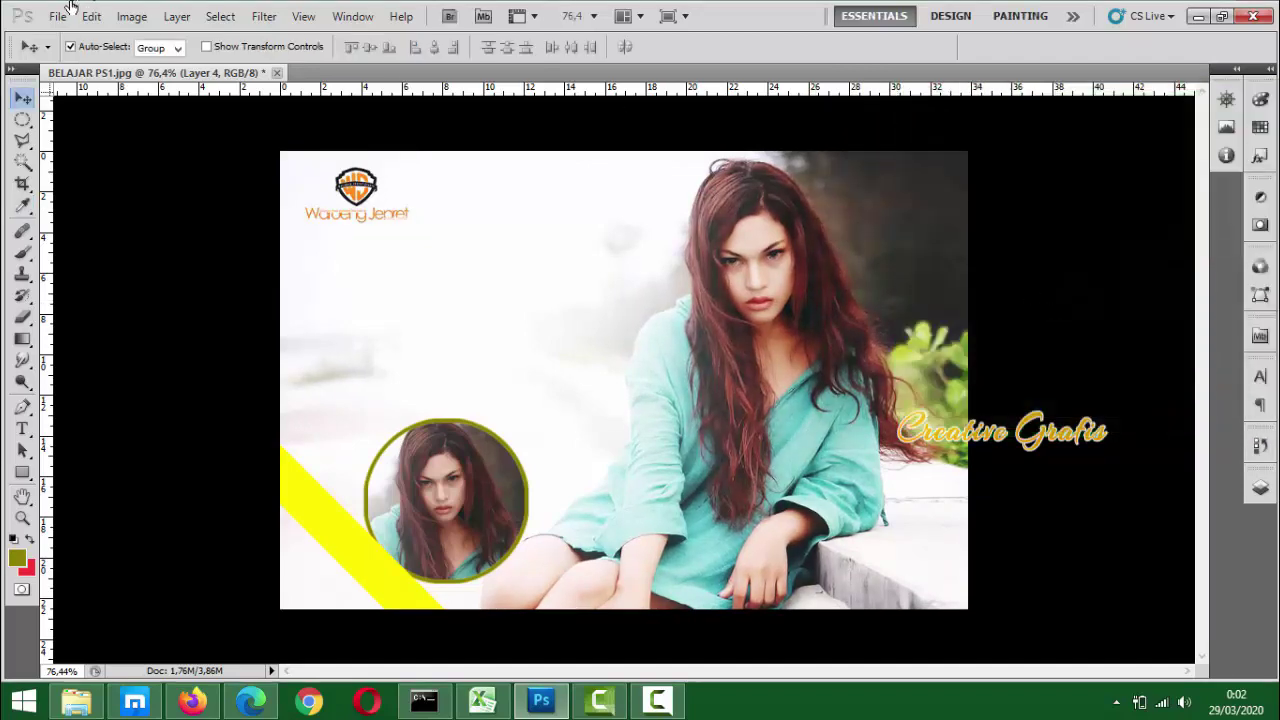
Apply an Exposure adjustment to Layer 4 with the gamma correction set to 0,82
left_click(131, 16)
mouse_move(200, 66)
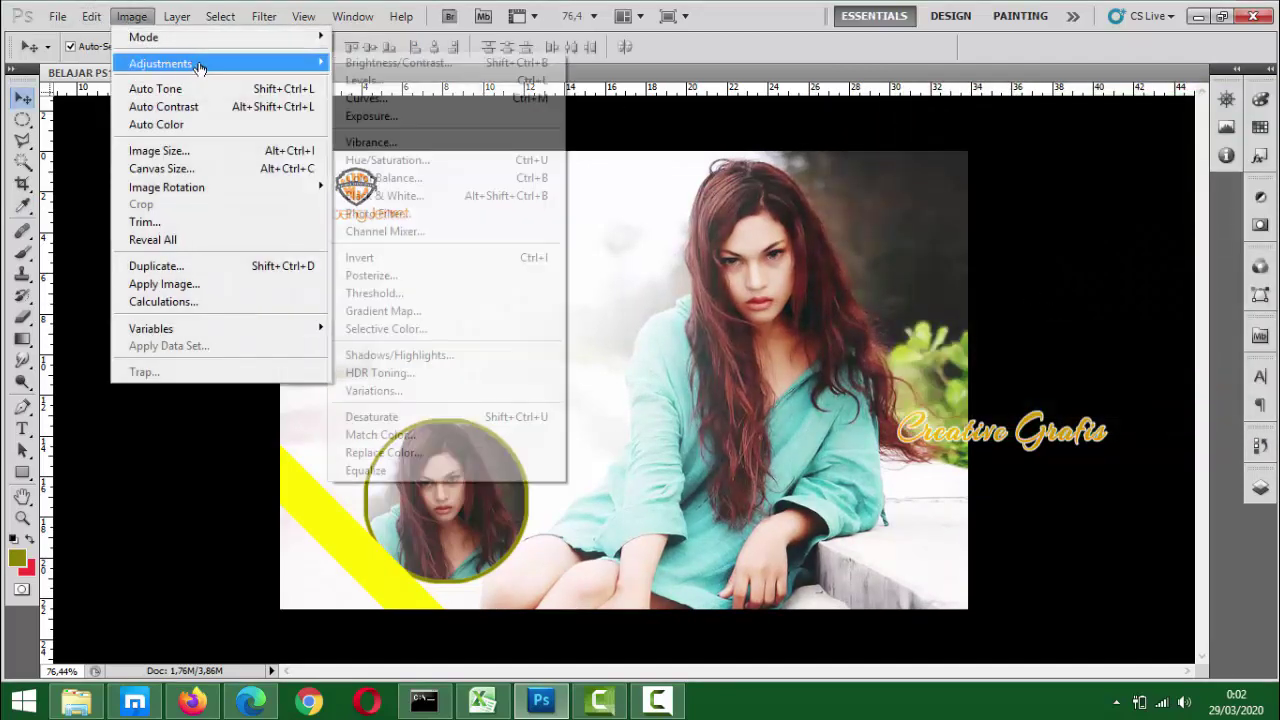
left_click(446, 120)
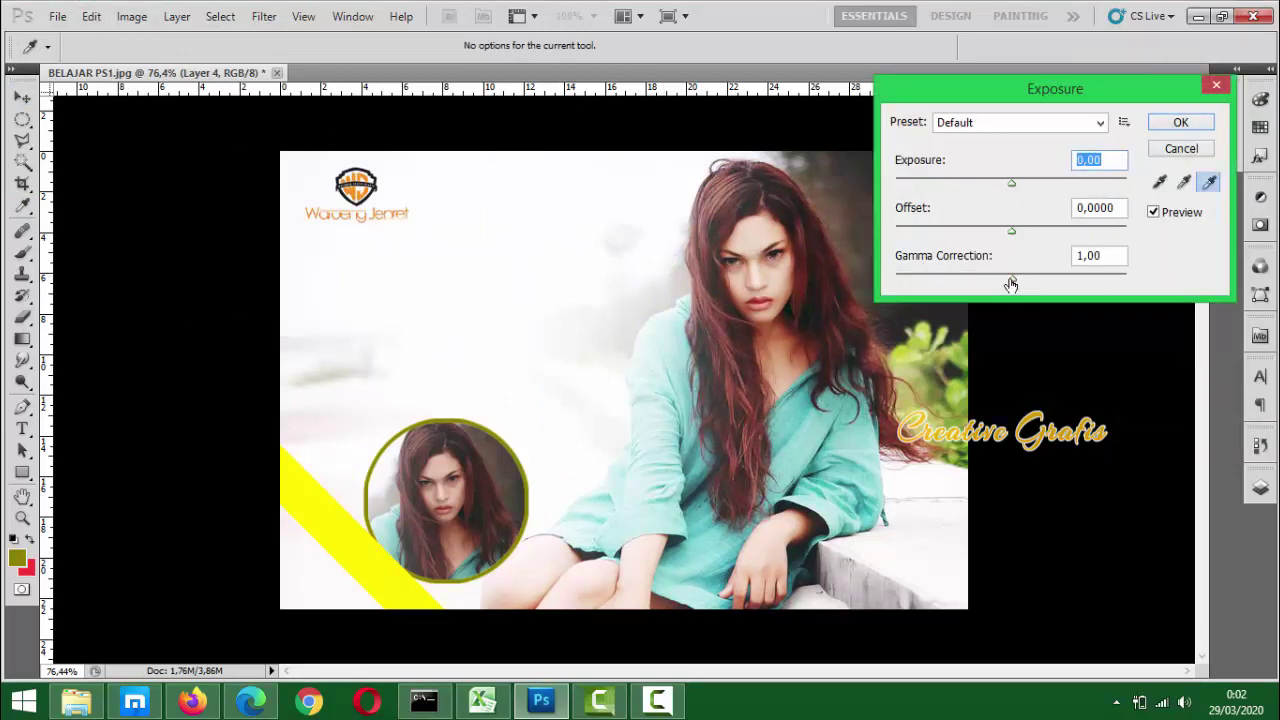
mouse_move(1011, 283)
left_mouse_down()
mouse_move(1045, 286)
mouse_move(1029, 285)
left_mouse_up()
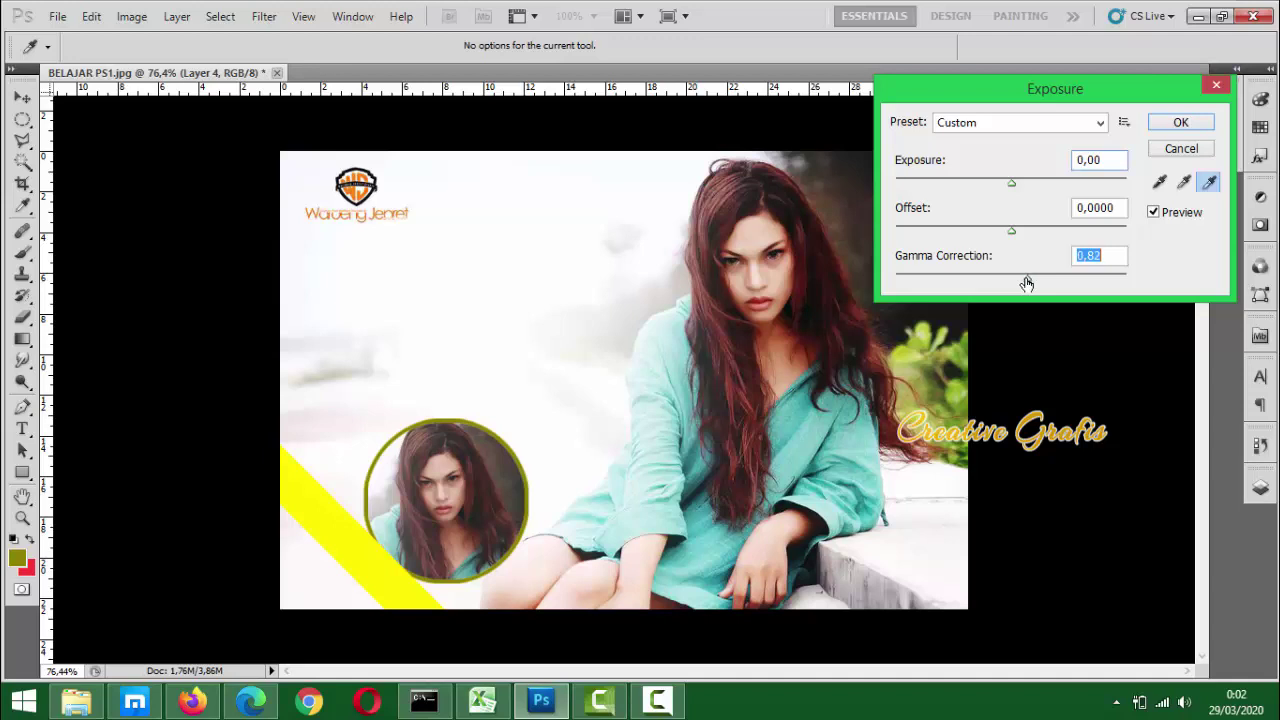
key("Return")
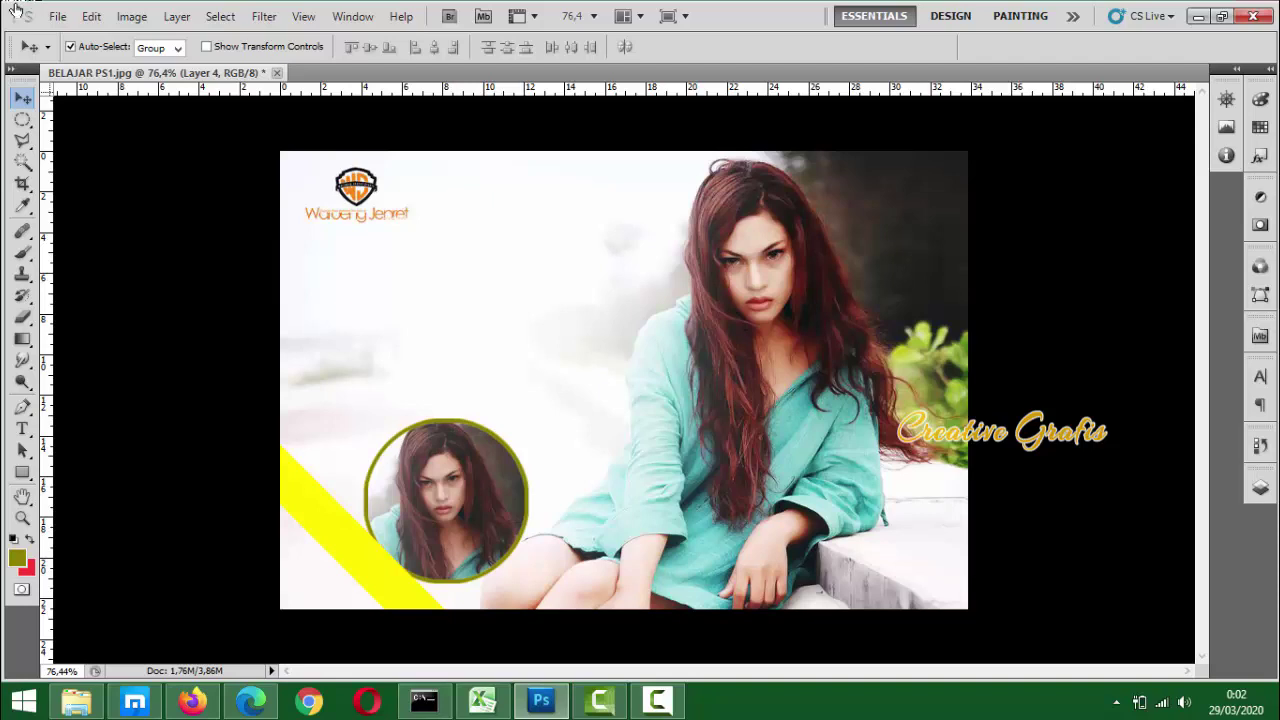
Fine-tune Layer 4's brightness with the Brightness/Contrast adjustment and apply it
left_click(131, 16)
mouse_move(183, 66)
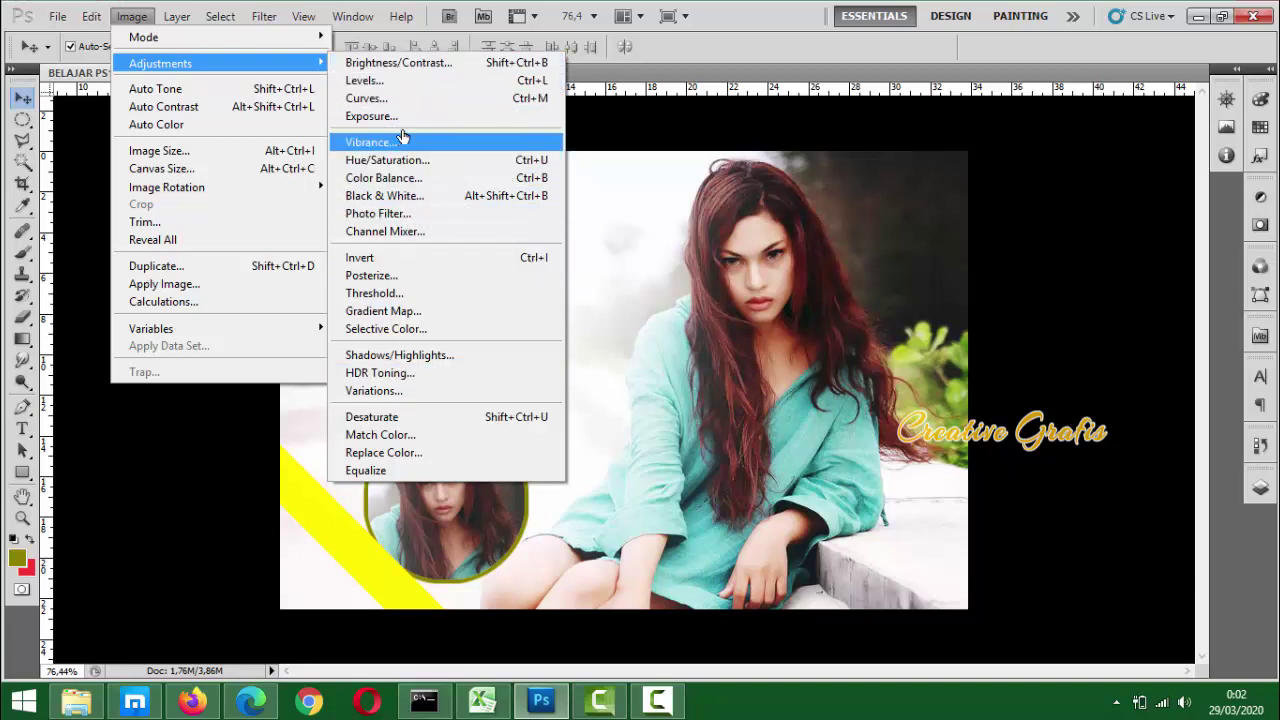
left_click(440, 64)
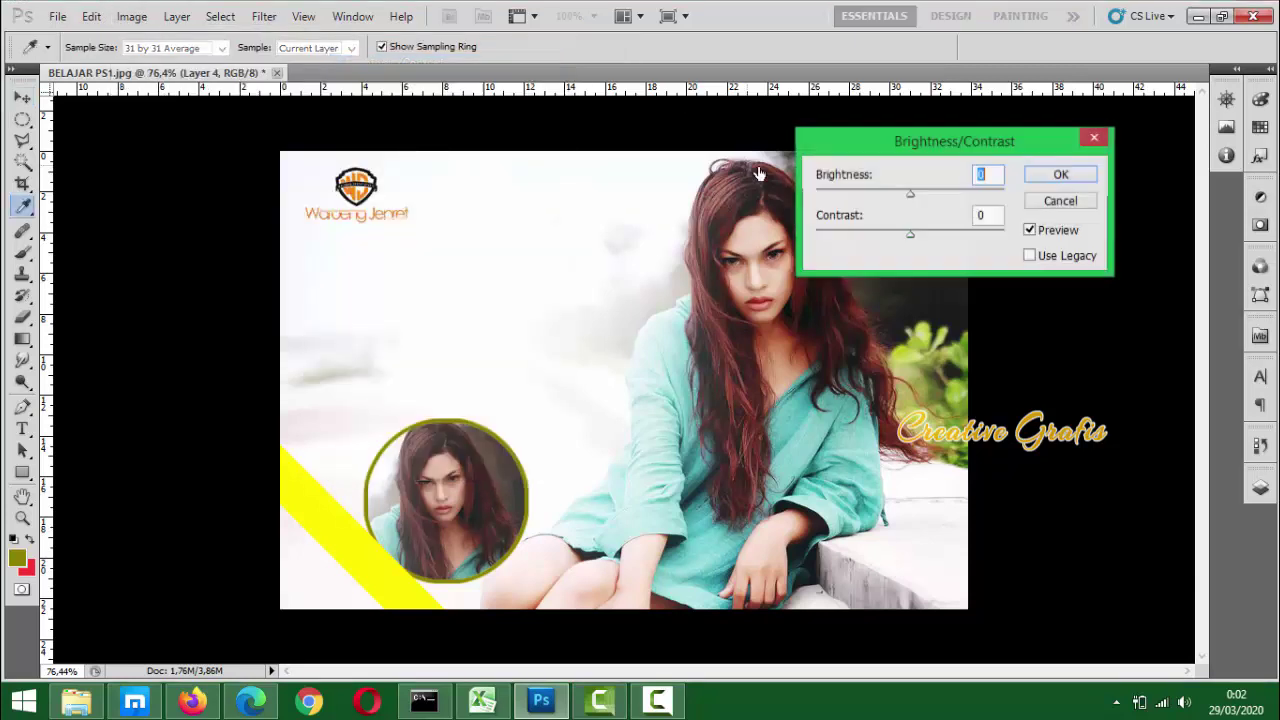
left_click(926, 196)
mouse_move(922, 202)
left_mouse_down()
mouse_move(881, 203)
mouse_move(903, 200)
mouse_move(928, 239)
mouse_move(907, 200)
left_mouse_up()
key("Return")
key("v")
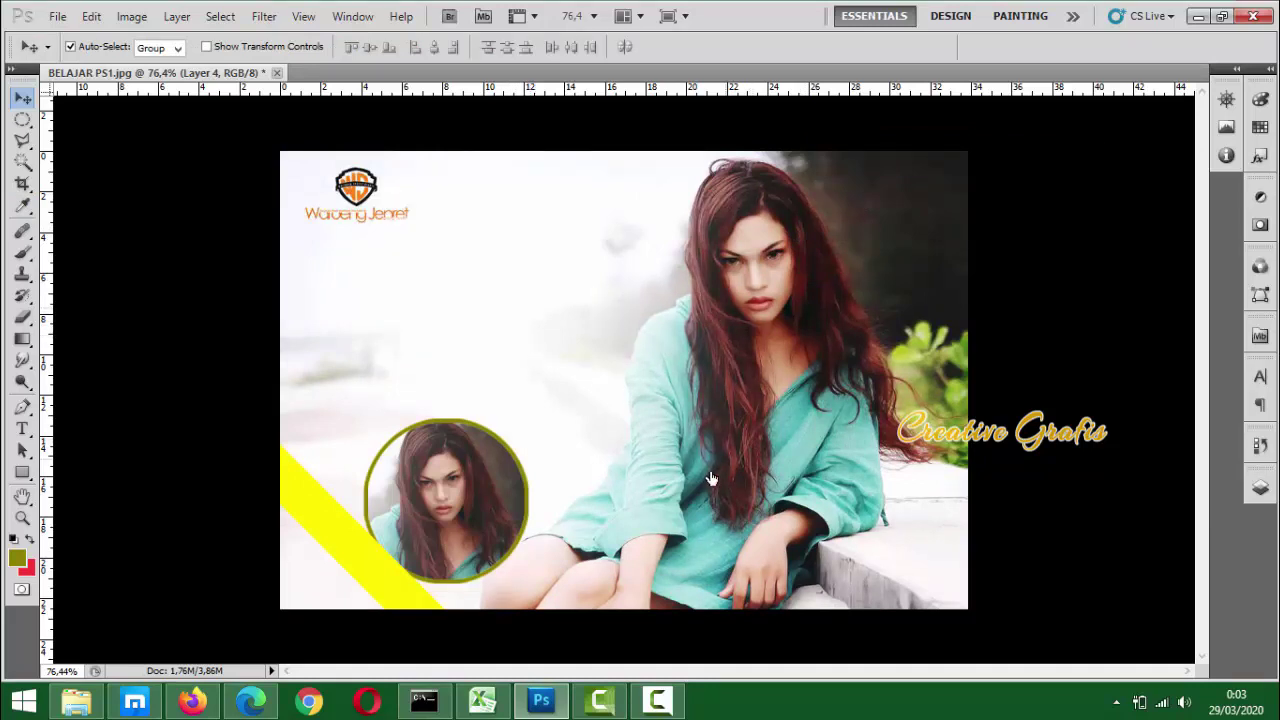
Start another Curves adjustment on Layer 4 and inspect the portrait up close with the dialog moved aside
left_click(131, 16)
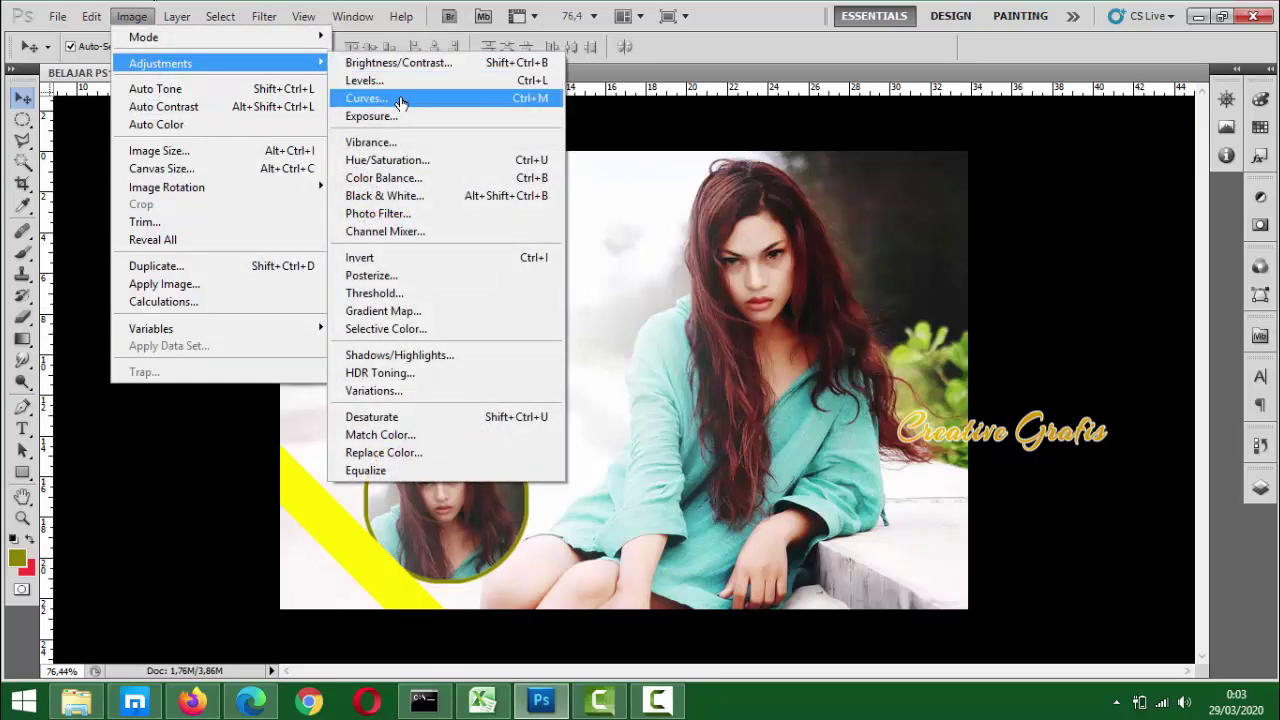
left_click(399, 99)
left_click_drag(1122, 145, 1111, 26)
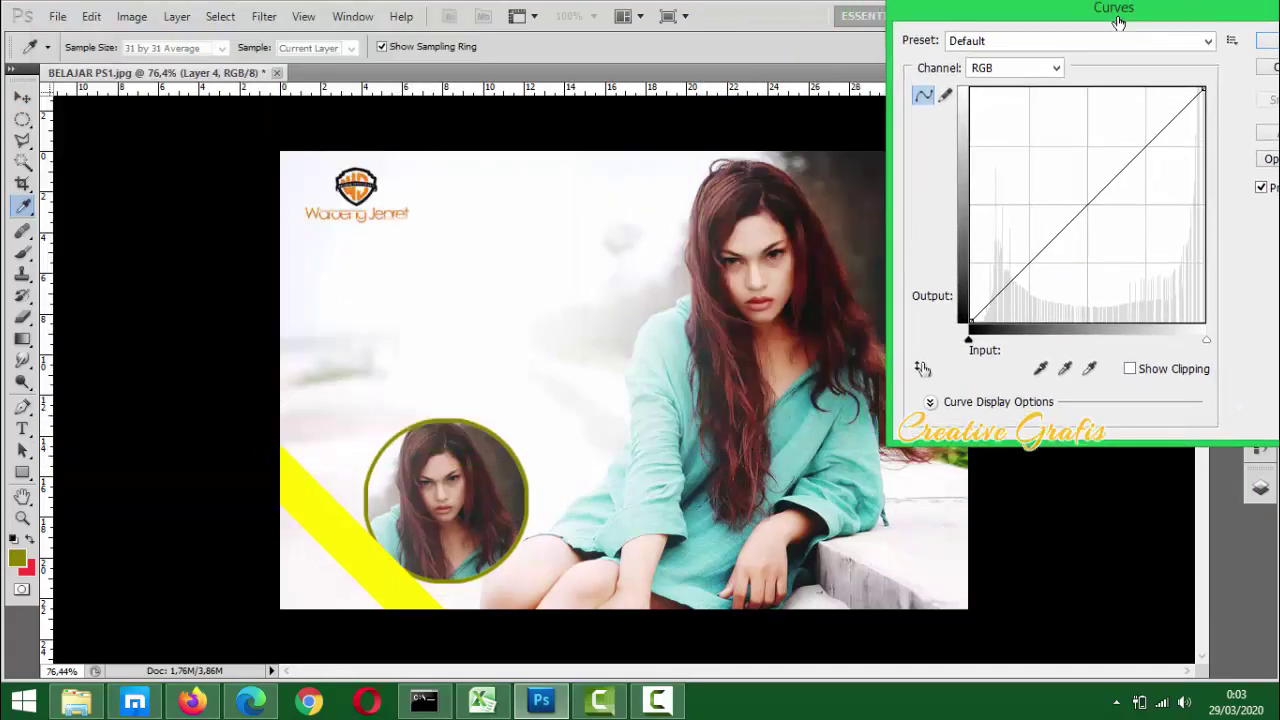
left_click(604, 312)
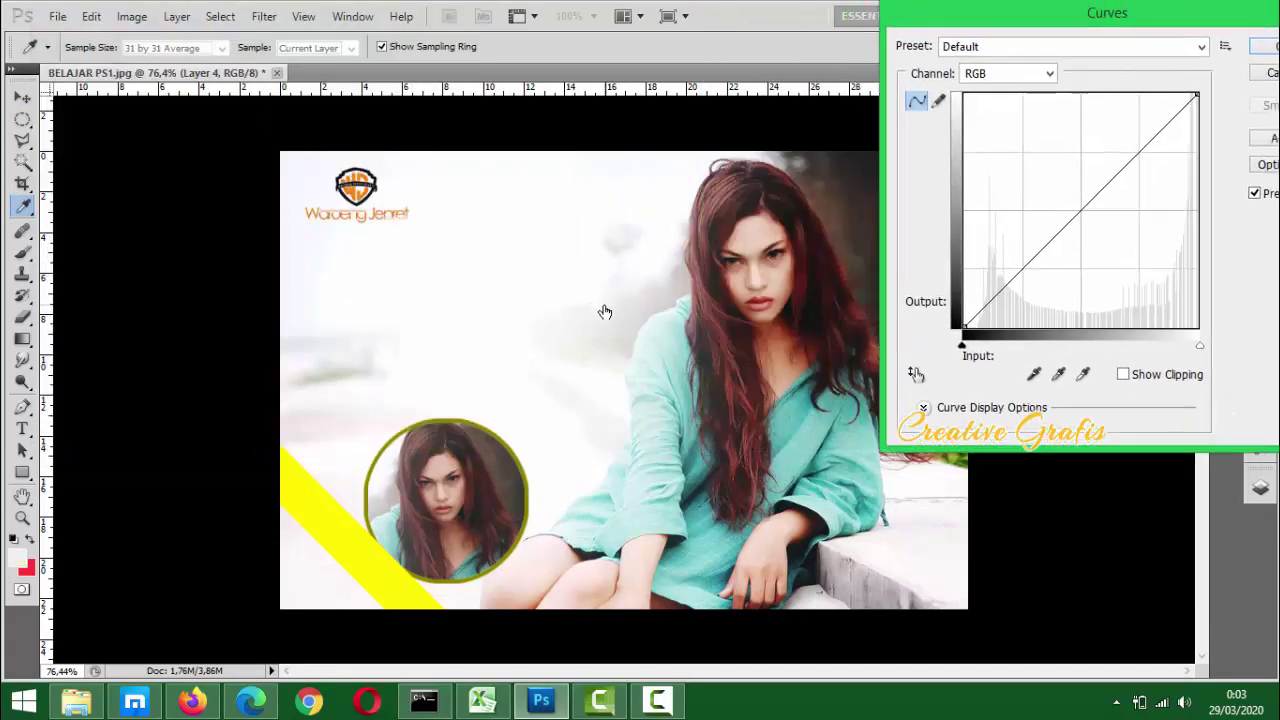
scroll(604, 312, "up", 3)
left_click_drag(571, 311, 383, 314)
scroll(408, 320, "down", 3)
scroll(416, 327, "up", 2)
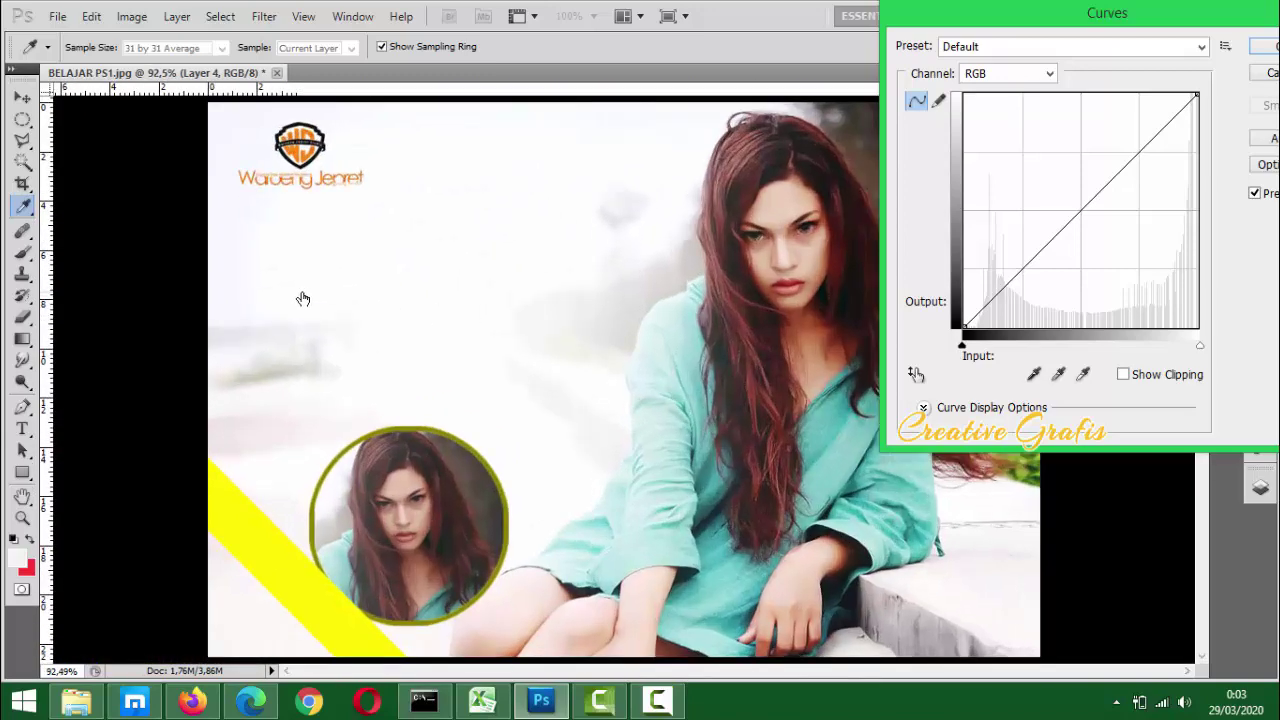
scroll(303, 299, "up", 1)
left_click_drag(289, 303, 209, 300)
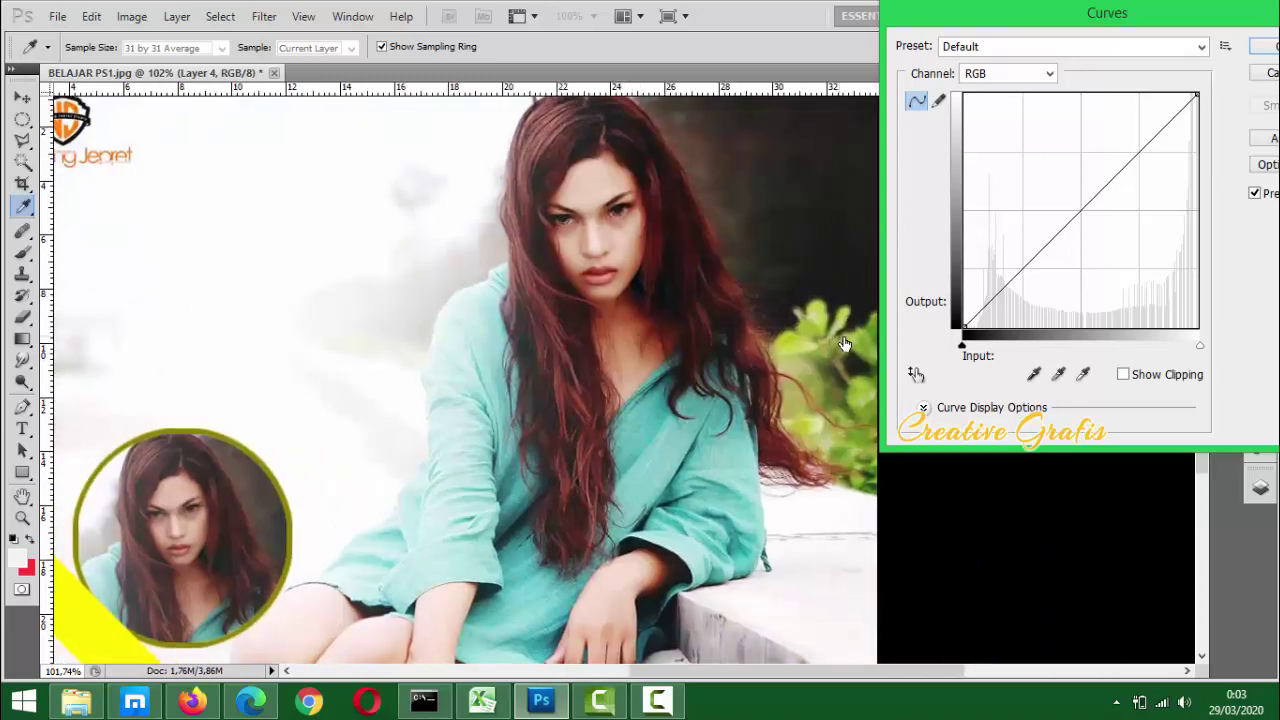
left_click_drag(1128, 23, 1038, 94)
left_click_drag(986, 291, 955, 278)
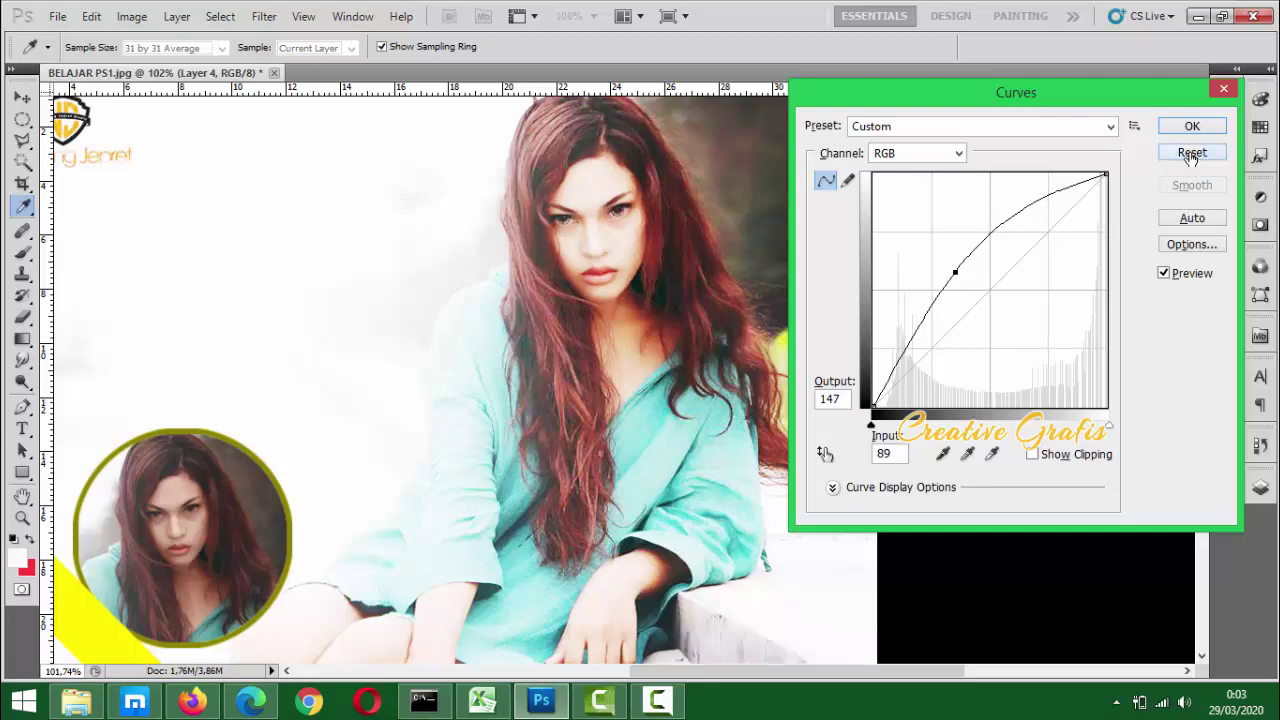
left_click(1191, 155)
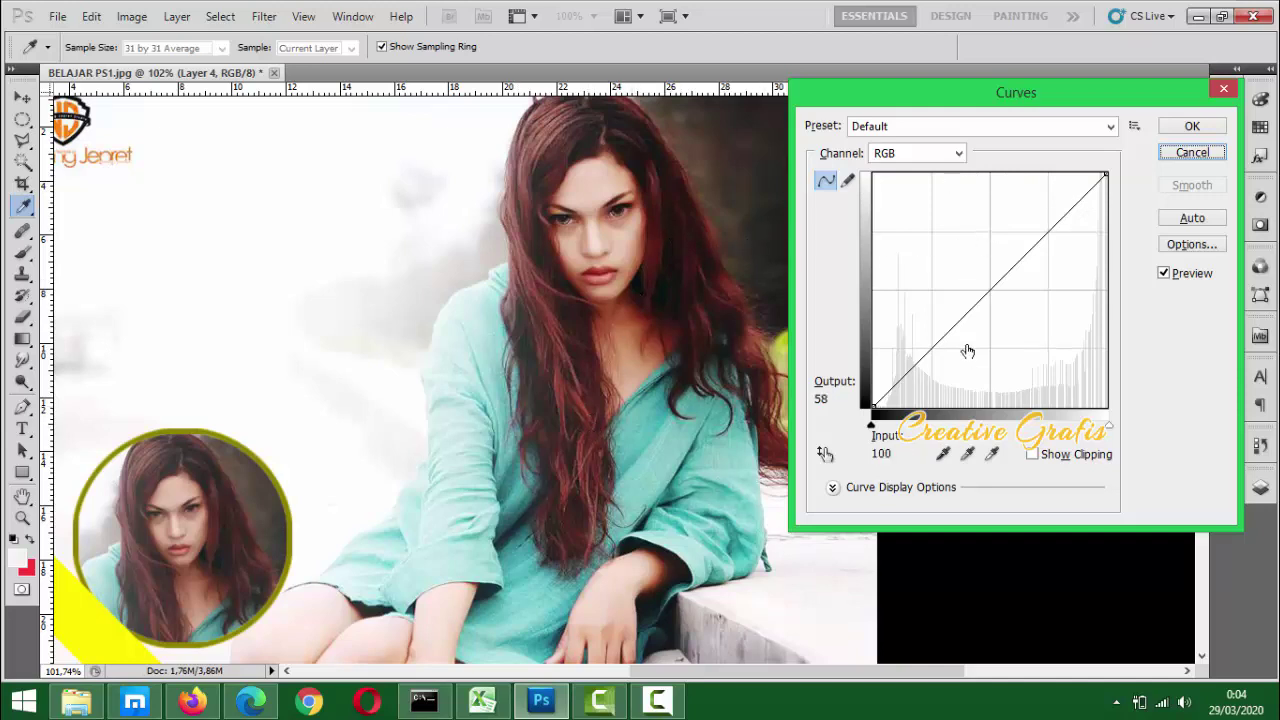
Darken the photo slightly with an RGB curve point at input 133, output 116
left_click_drag(989, 291, 994, 305)
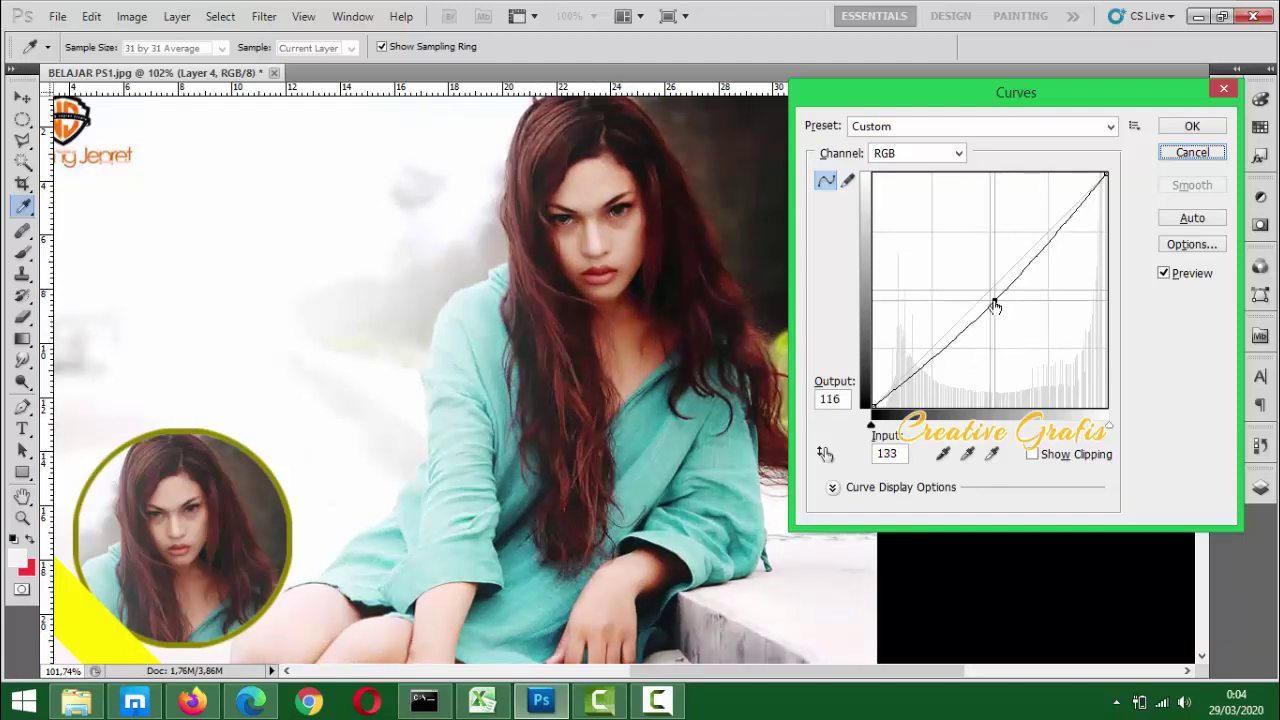
left_click(994, 305)
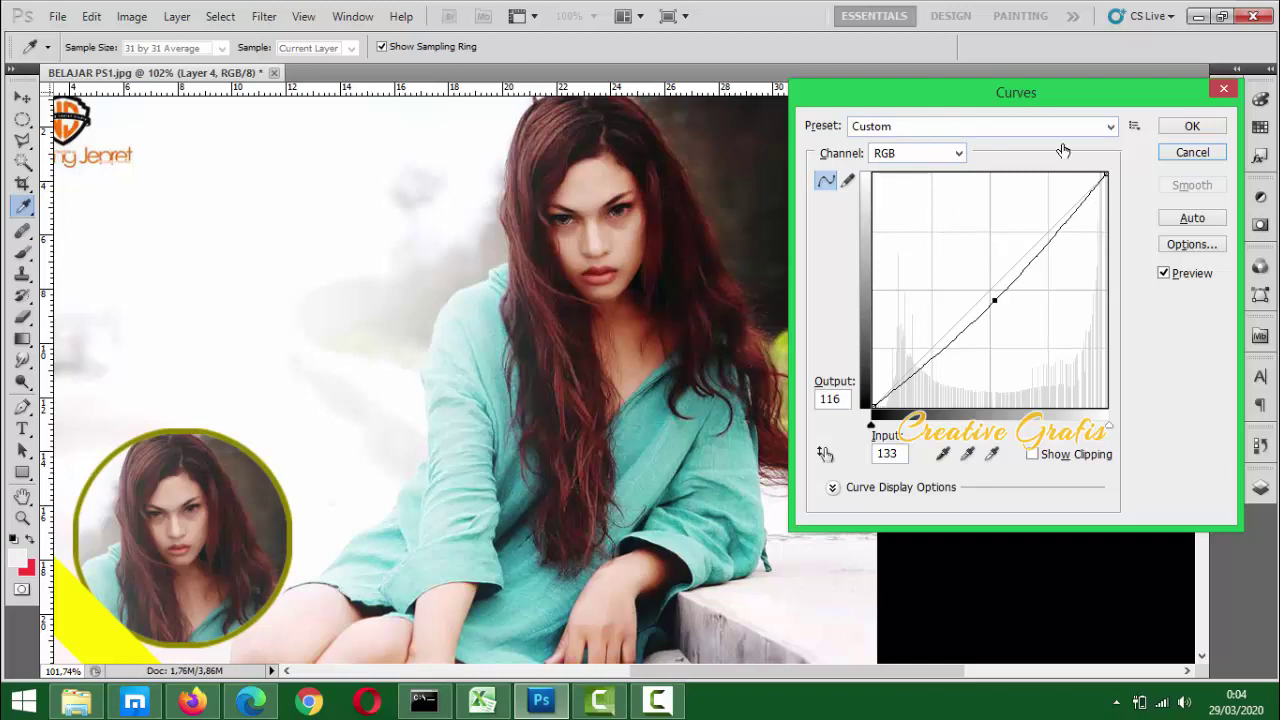
left_click(958, 156)
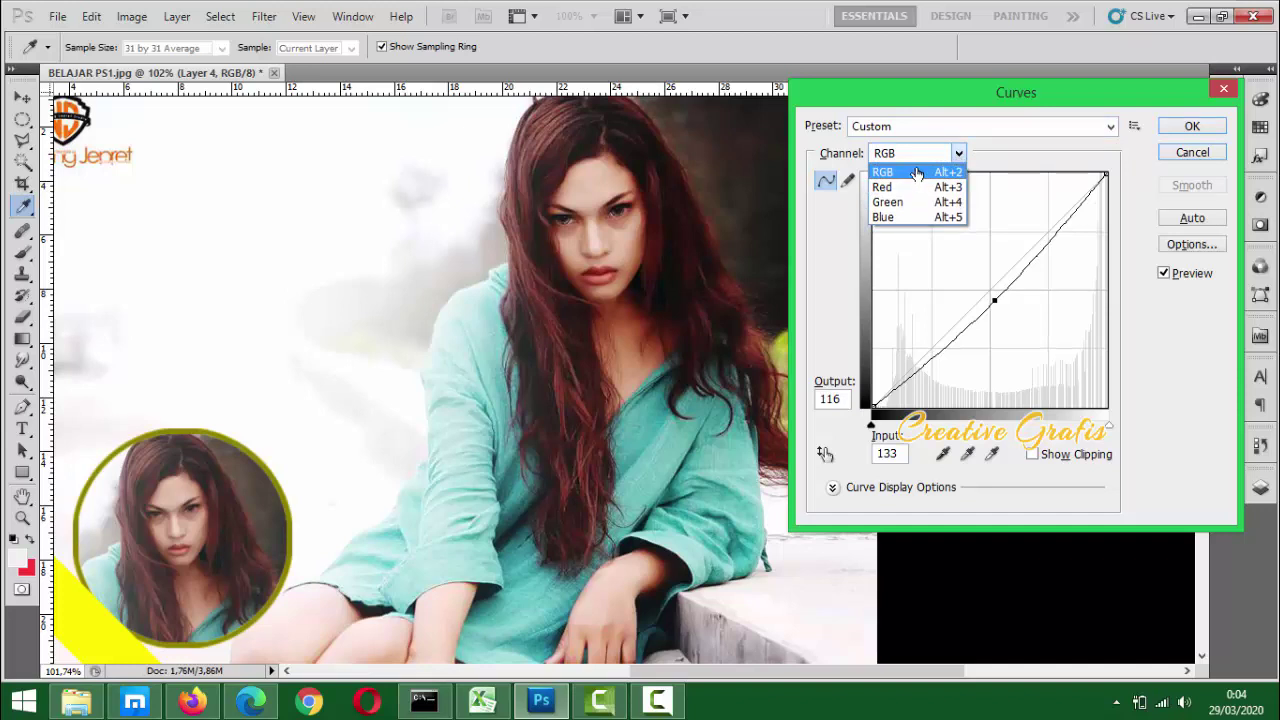
left_click(917, 174)
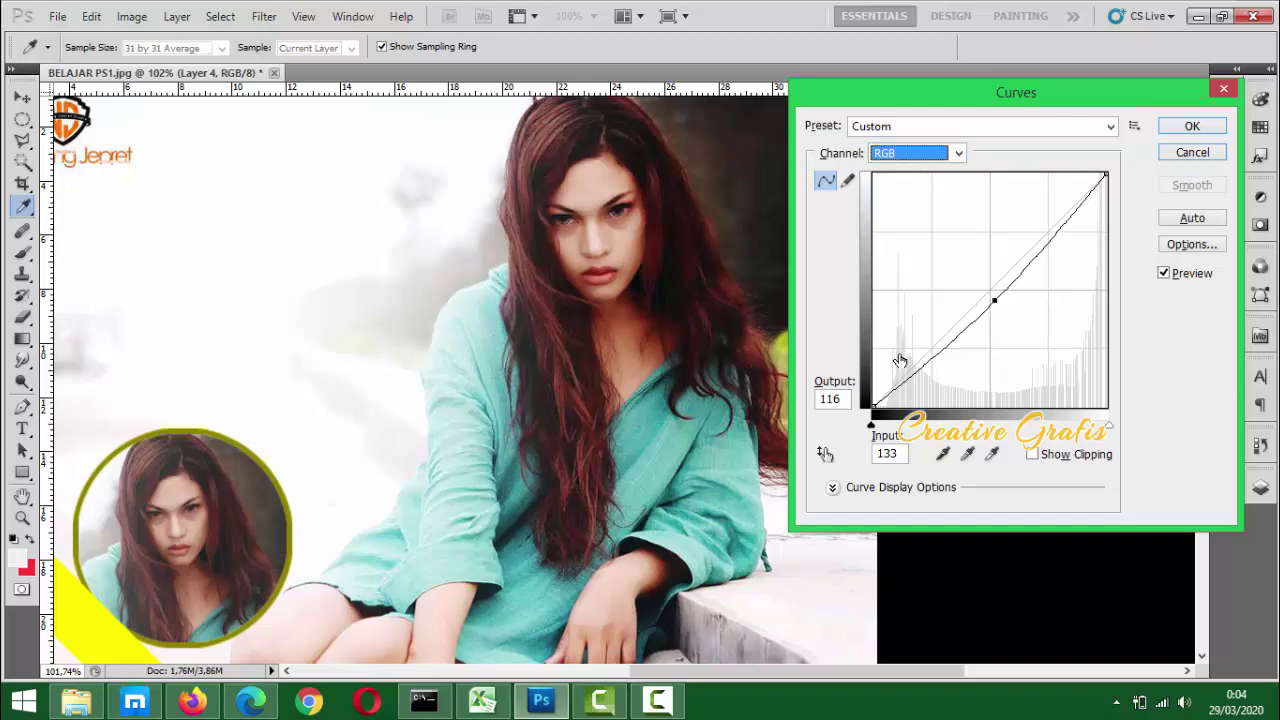
Lower the Blue channel curve to input 144, output 115 and apply the Curves adjustment
left_click(957, 157)
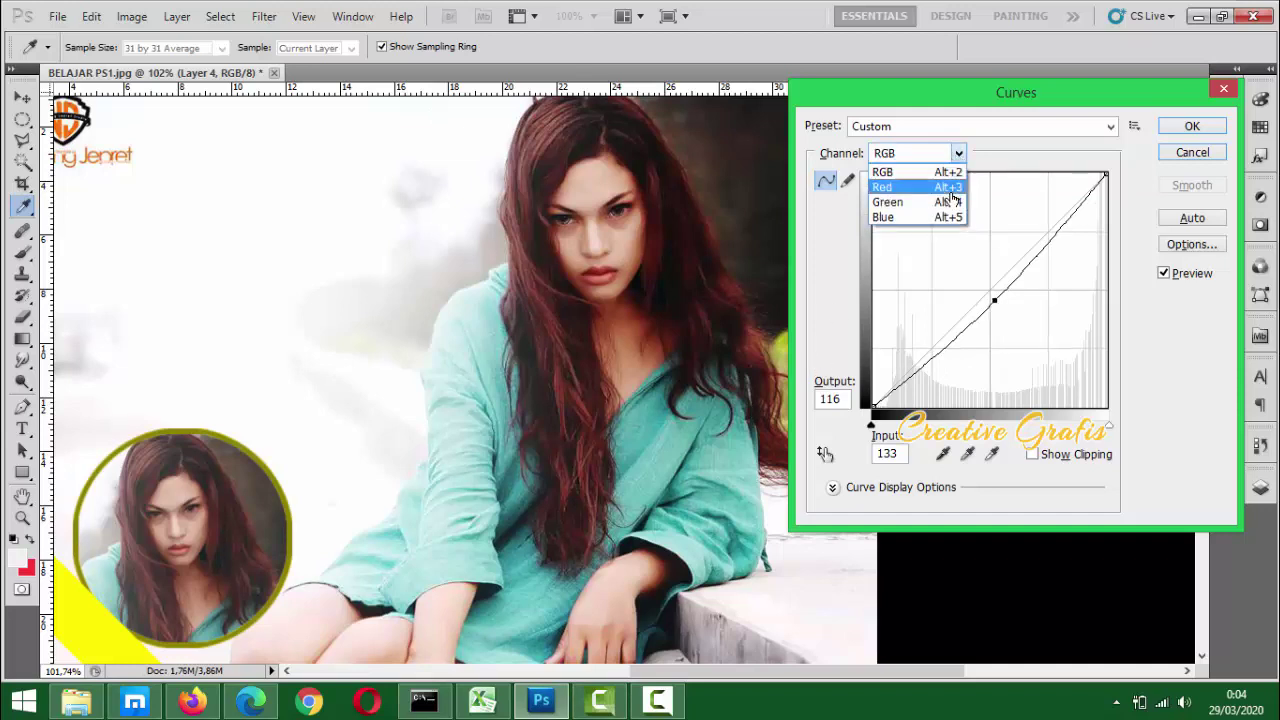
left_click(922, 218)
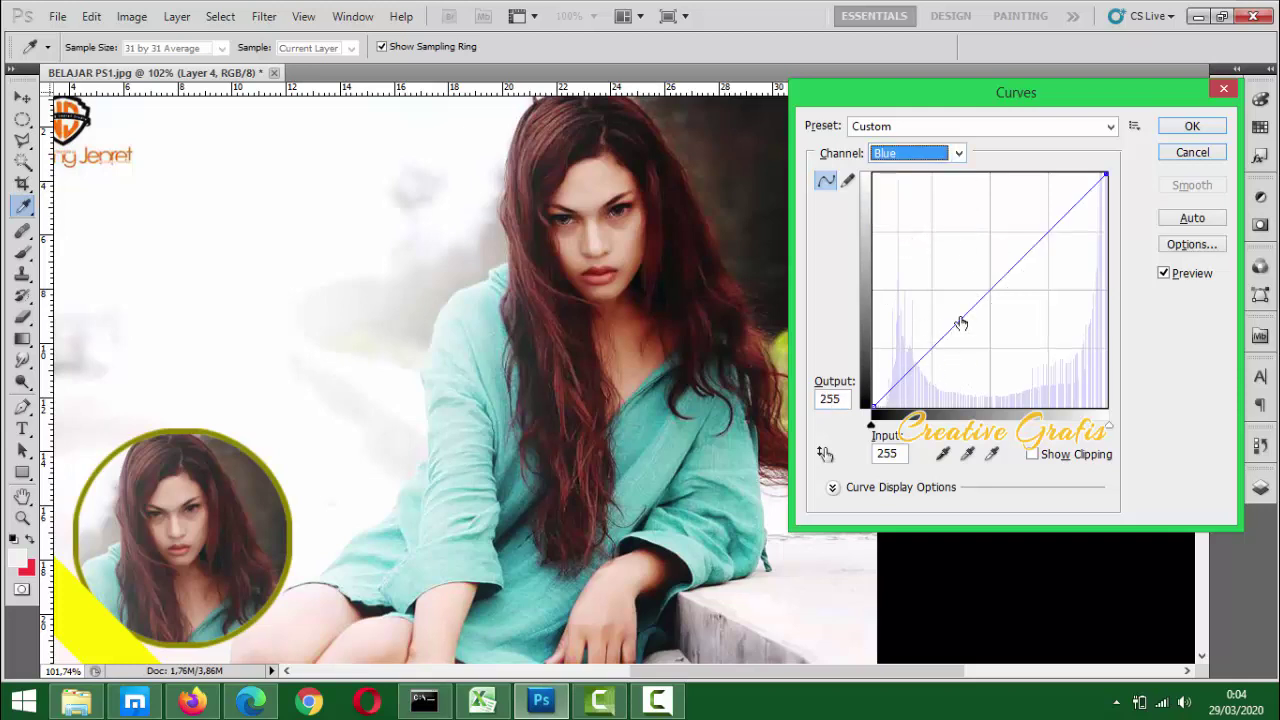
mouse_move(991, 293)
left_mouse_down()
mouse_move(962, 278)
mouse_move(991, 293)
mouse_move(1015, 345)
mouse_move(997, 317)
mouse_move(1024, 317)
mouse_move(1011, 292)
mouse_move(951, 249)
mouse_move(1026, 350)
mouse_move(1005, 309)
left_mouse_up()
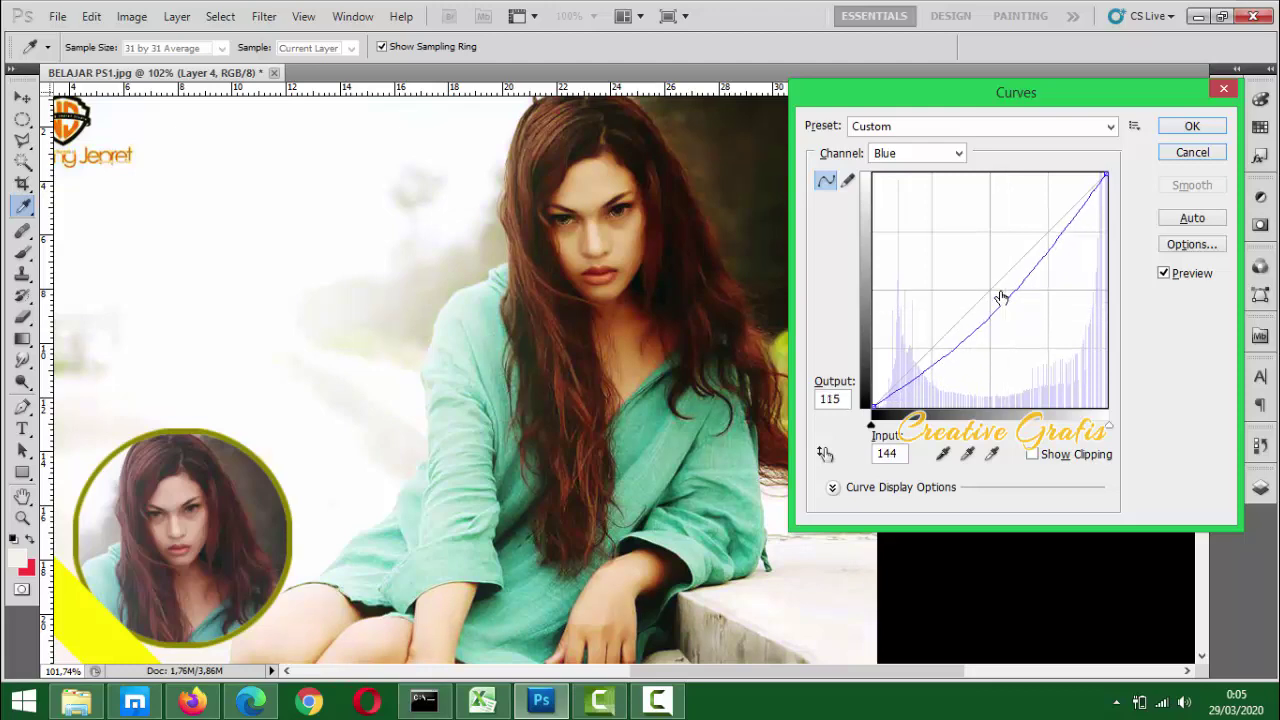
key("Return")
Move the circular portrait on Layer 3 to the lower-right corner of the photo
scroll(753, 325, "down", 5)
scroll(741, 332, "up", 3)
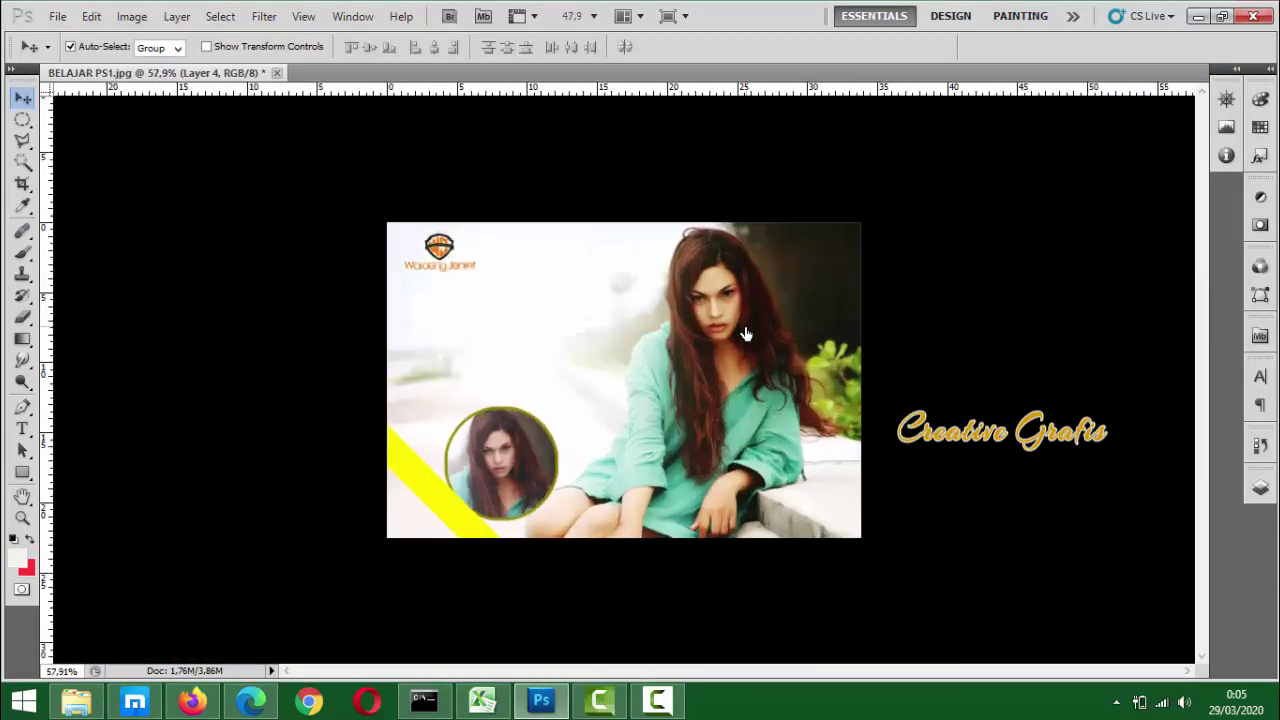
scroll(741, 338, "down", 1)
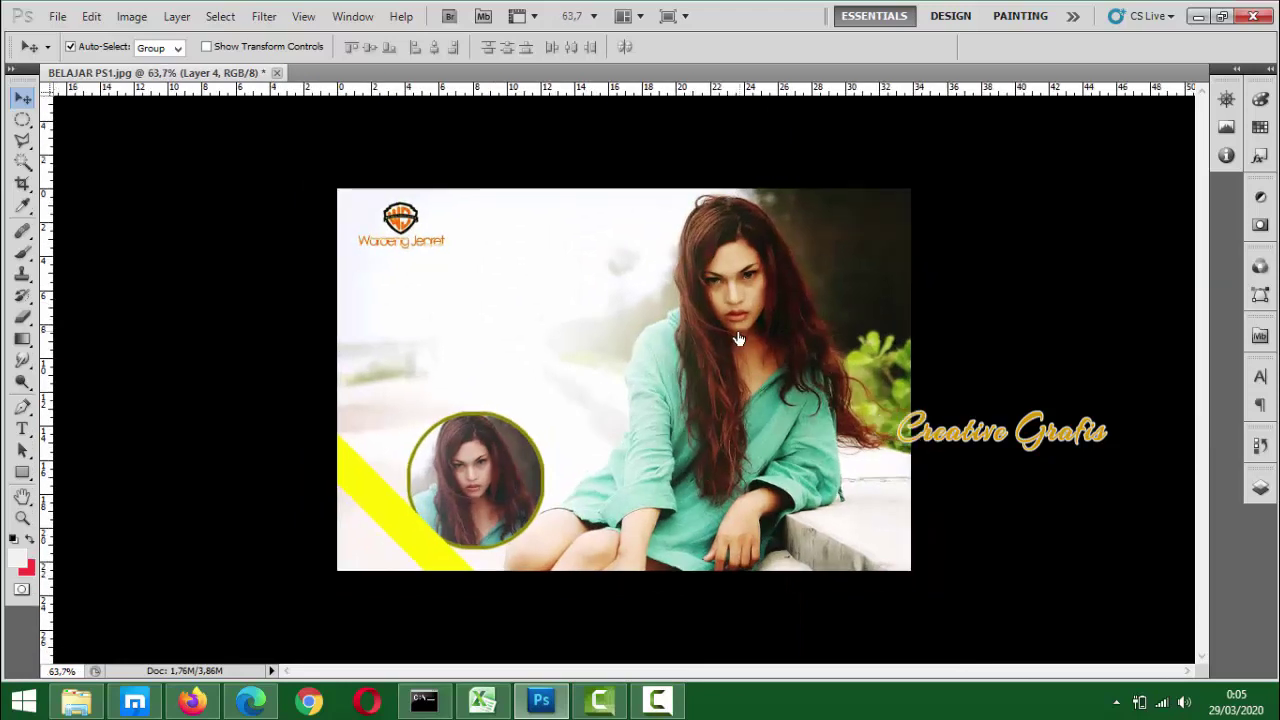
left_click_drag(515, 490, 844, 502)
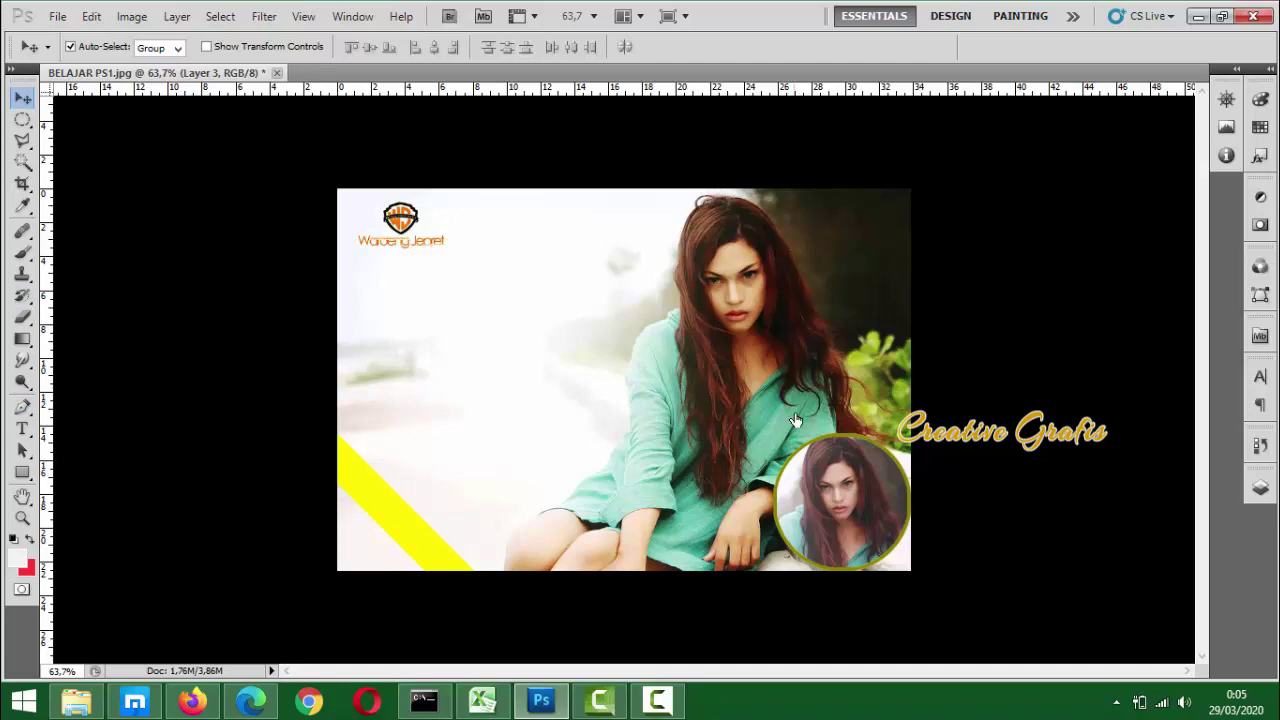
left_click_drag(860, 516, 860, 268)
key("ctrl+z")
Scale the circular portrait to about 62%, rotate it about 7 degrees and nudge it closer to the photo's lower-right corner
key("ctrl+t")
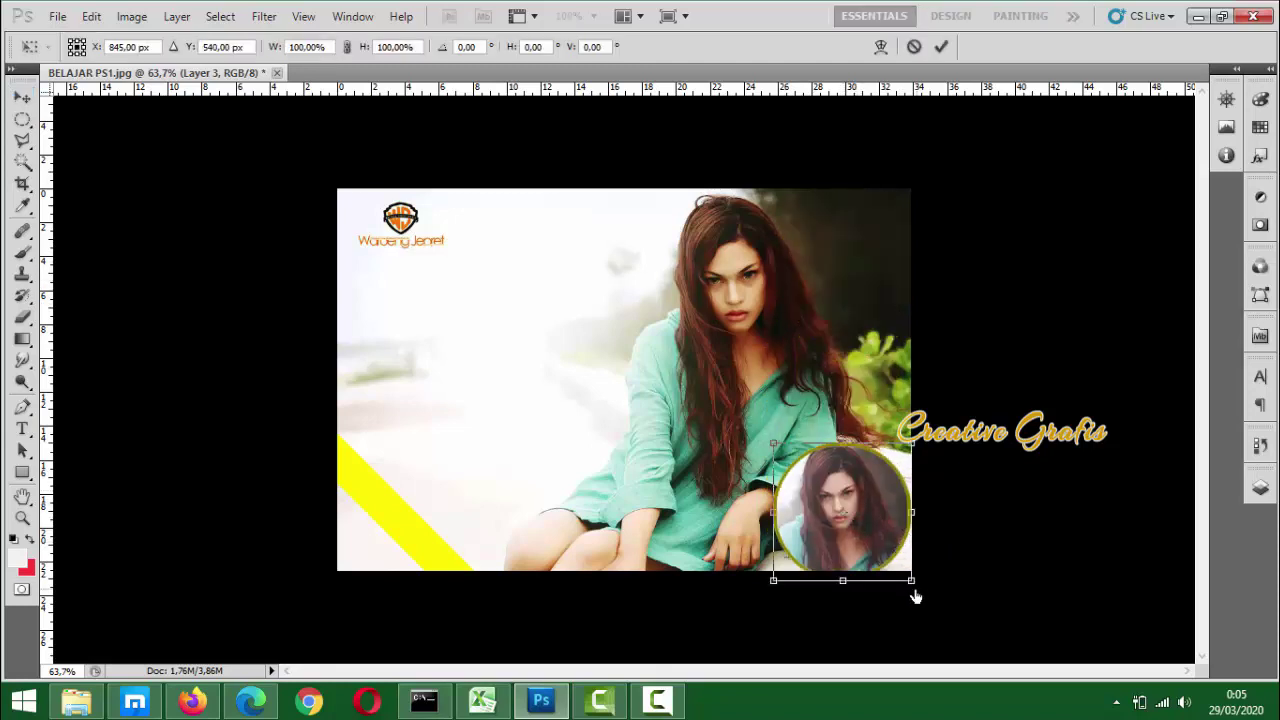
left_click_drag(911, 586, 887, 561)
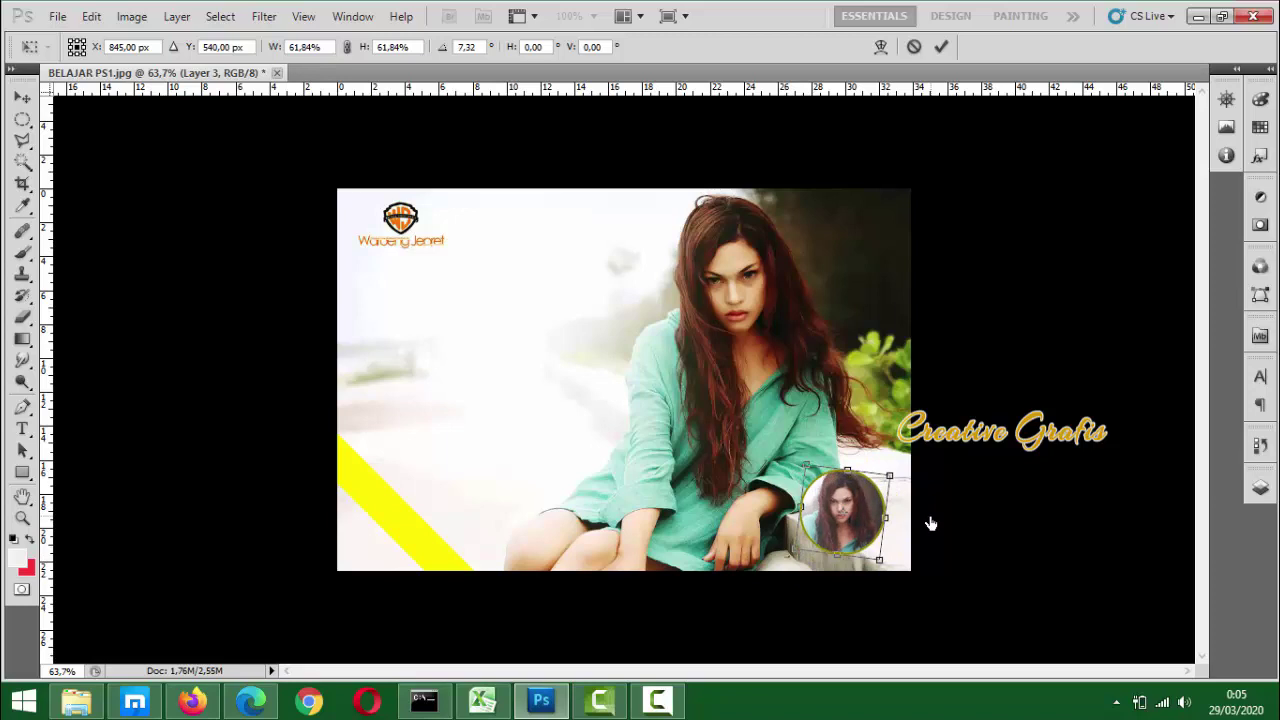
key("Return")
left_click_drag(826, 511, 842, 524)
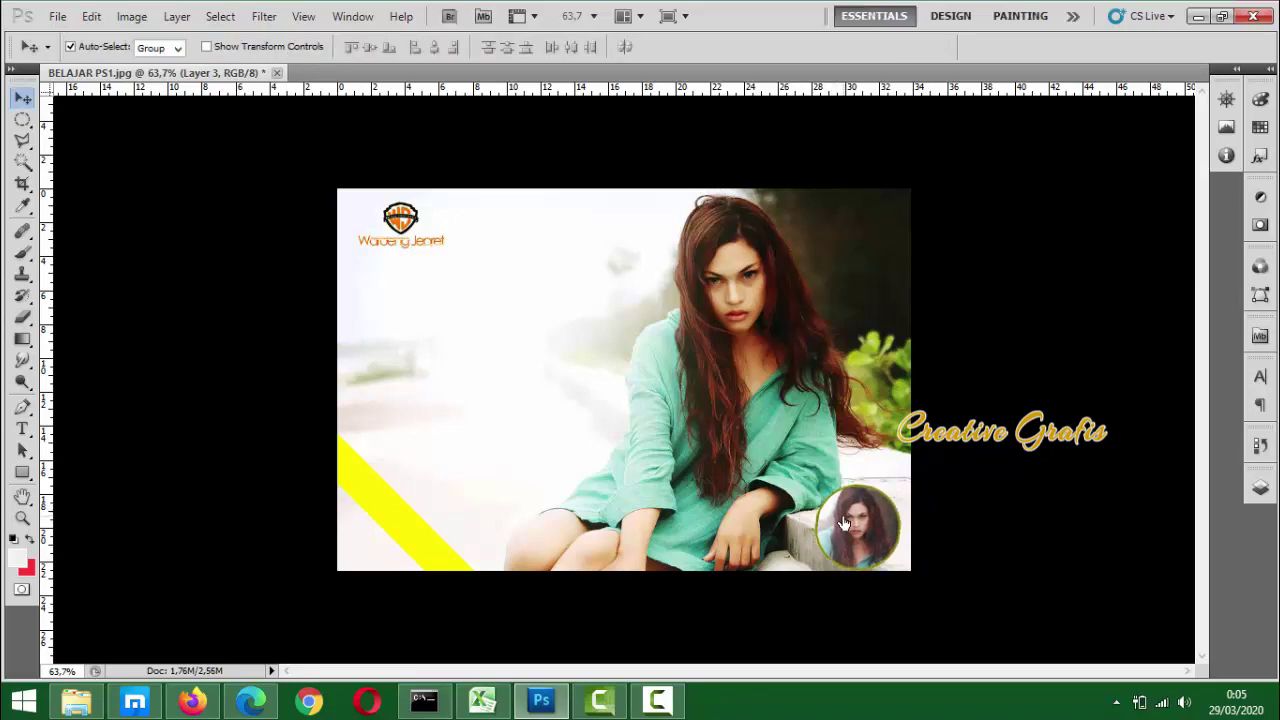
Outline the Waroeng Jepret logo on Layer 4 with a freehand Patch Tool selection
left_click(425, 238)
key("j")
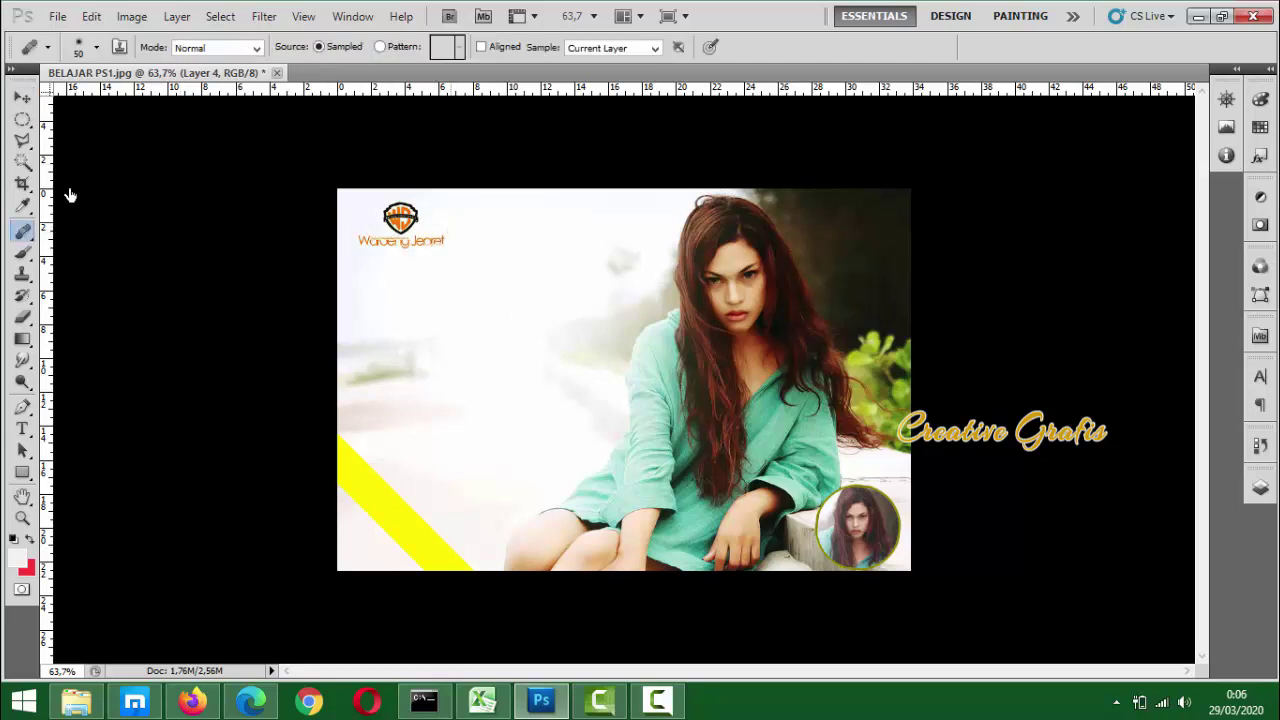
right_click(21, 231)
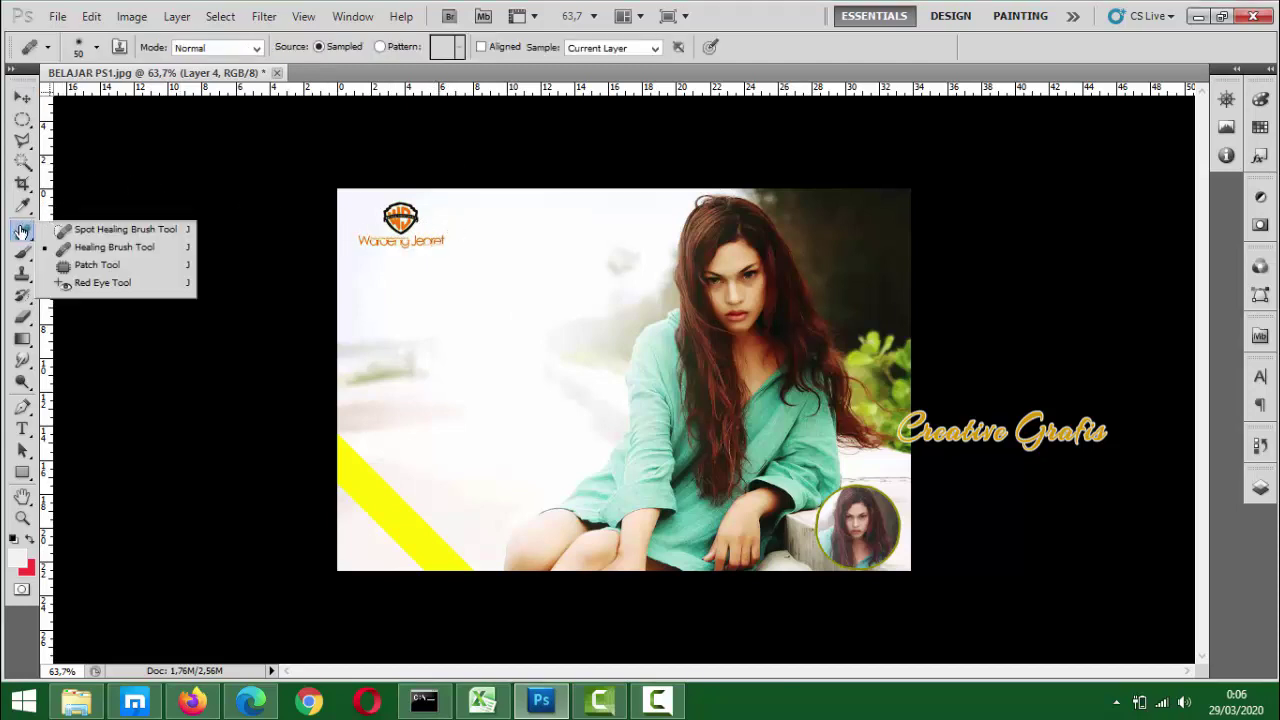
left_click(97, 266)
mouse_move(468, 226)
left_mouse_down()
mouse_move(380, 194)
mouse_move(348, 203)
mouse_move(339, 234)
mouse_move(357, 268)
mouse_move(431, 265)
mouse_move(447, 230)
mouse_move(442, 209)
mouse_move(401, 192)
mouse_move(342, 215)
mouse_move(343, 266)
mouse_move(448, 295)
mouse_move(468, 222)
left_mouse_up()
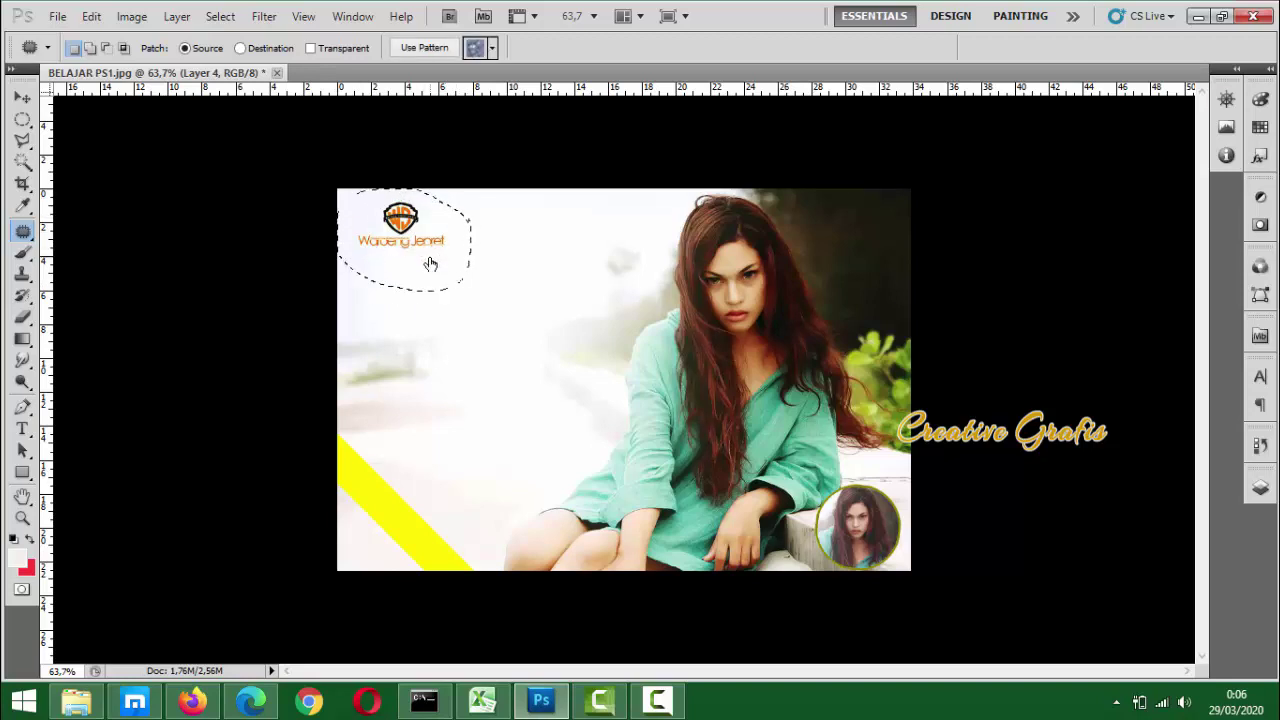
Copy the selected logo area to a new layer and move the copy to the photo's upper-right corner
left_click(1262, 486)
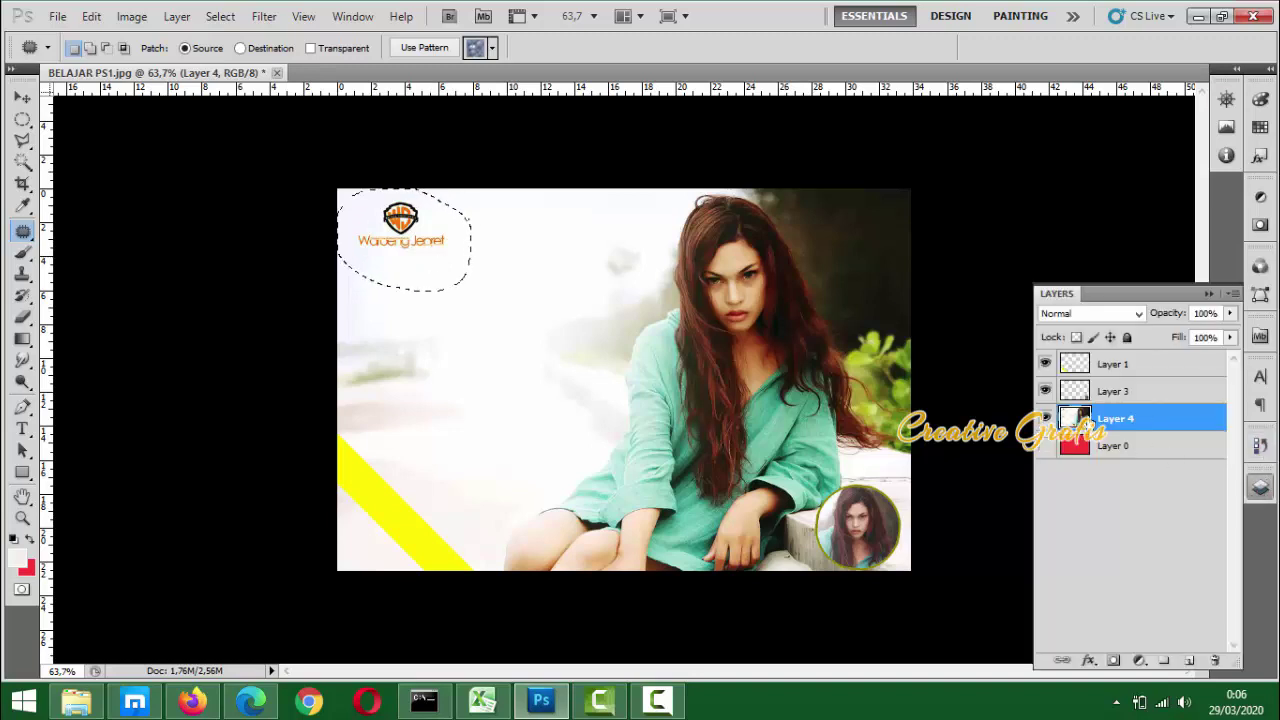
key("ctrl+j")
key("v")
left_click_drag(403, 232, 852, 240)
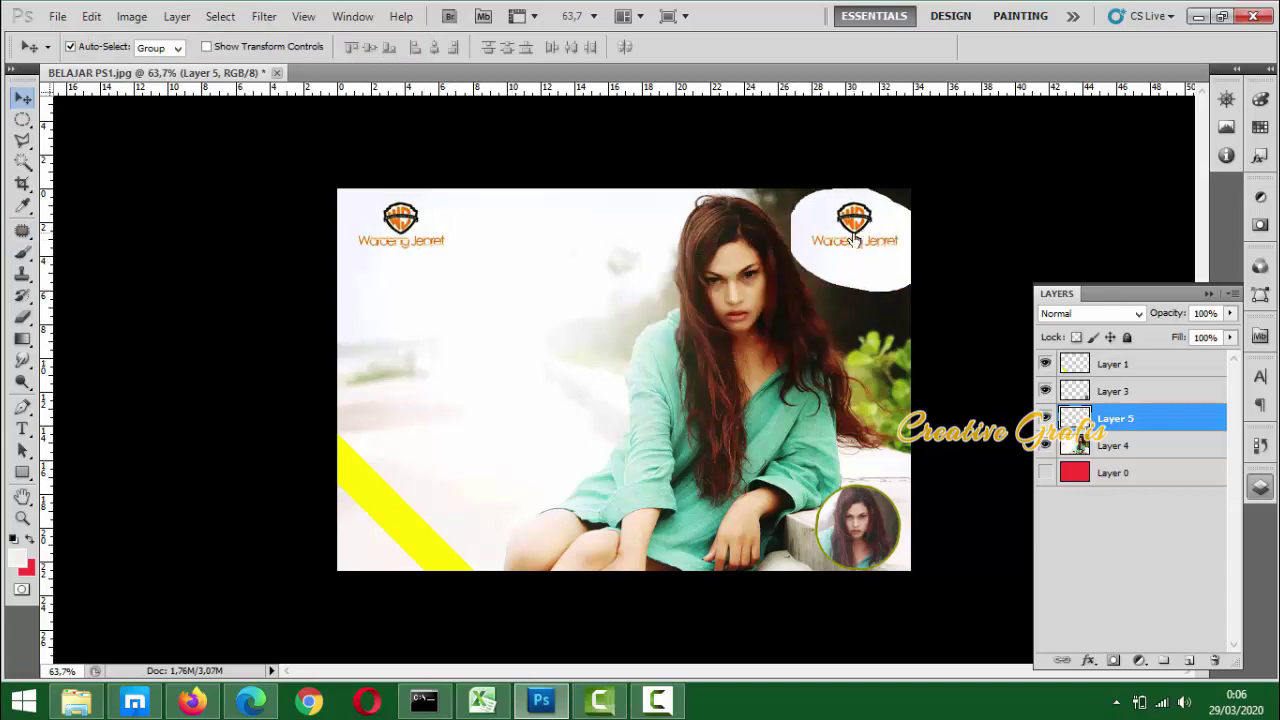
Scale the logo copy down to roughly half its size about its centre
scroll(852, 240, "up", 2)
key("ctrl+t")
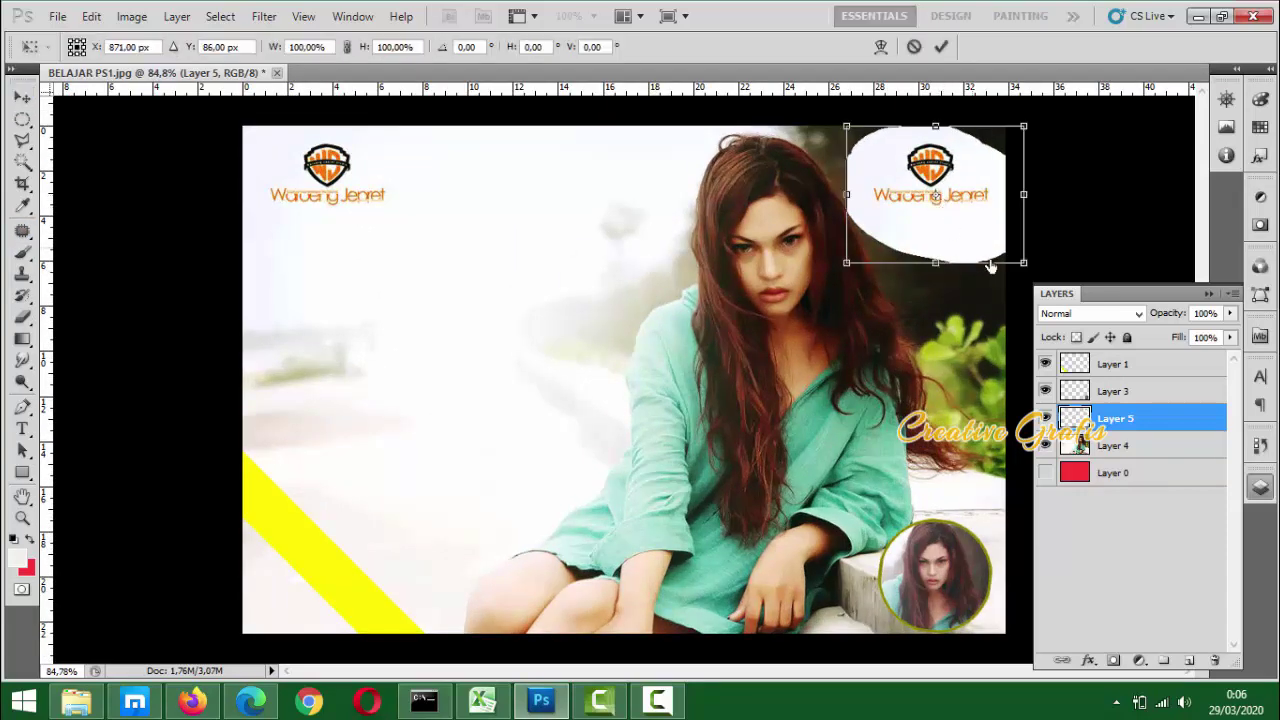
left_click_drag(1029, 268, 986, 238)
key("Return")
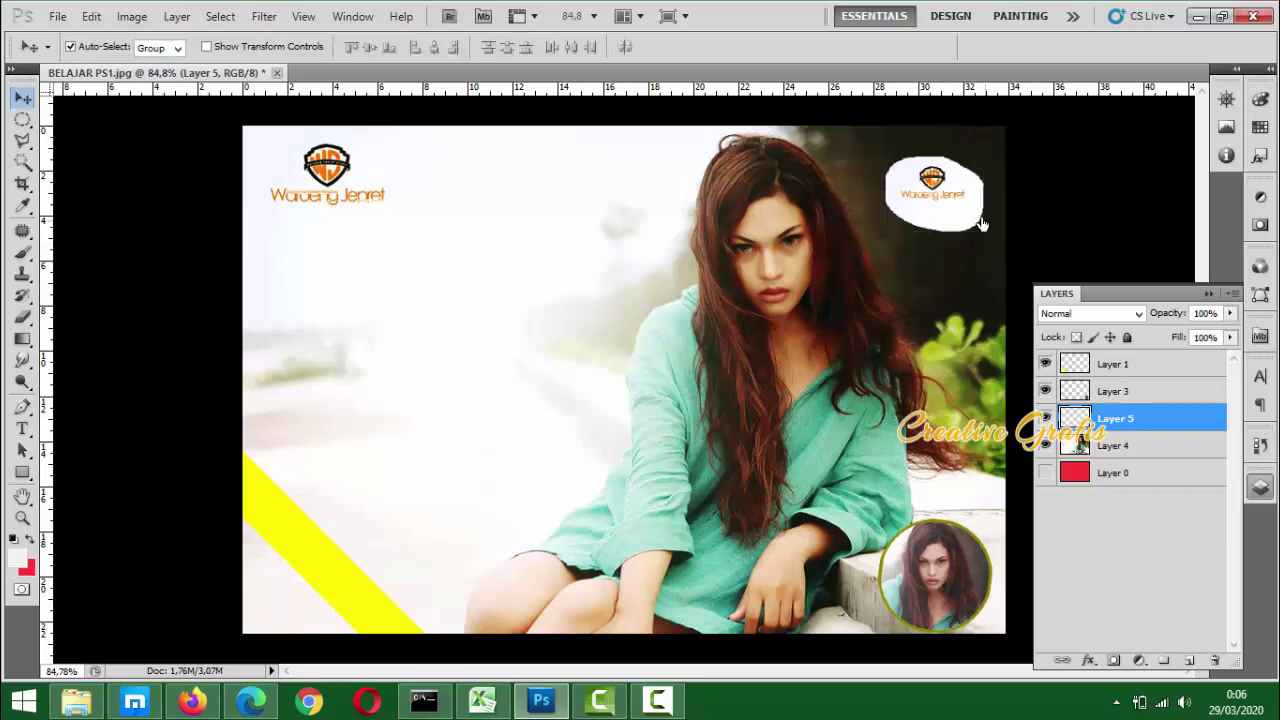
Erase the white background edges around the logo copy using a soft Eraser brush reduced to size 40
scroll(975, 222, "up", 1)
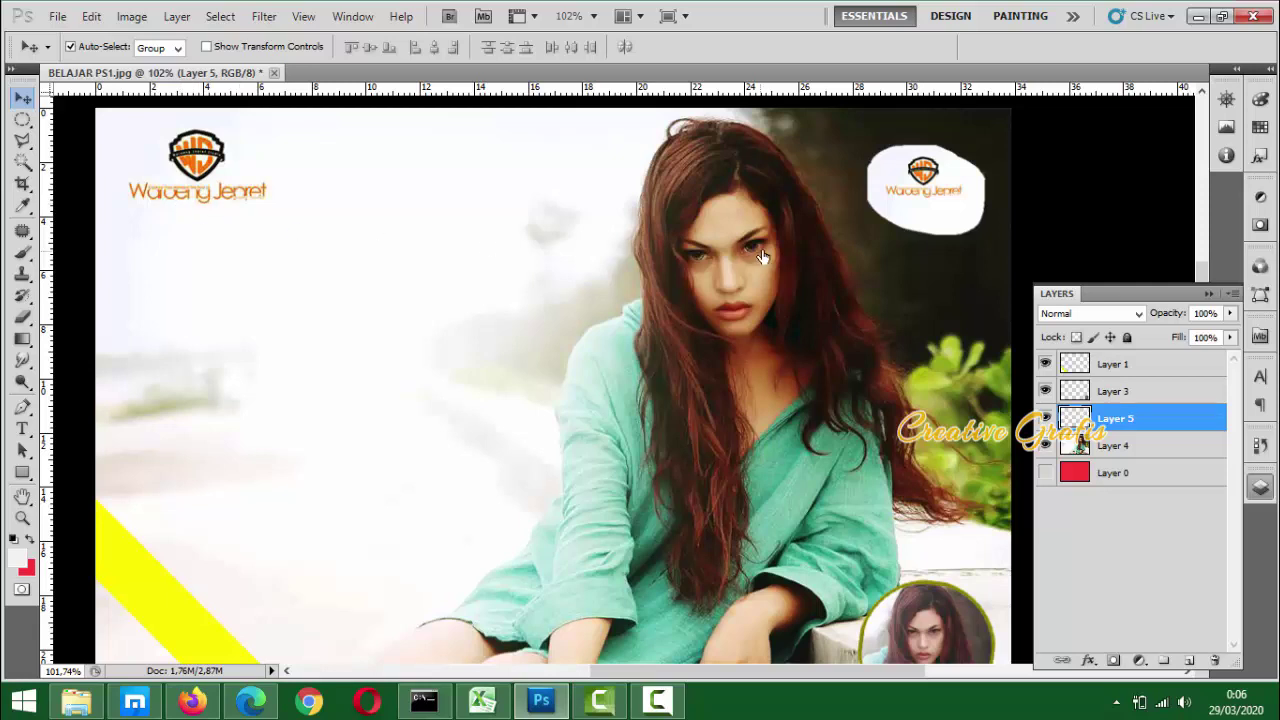
key("e")
mouse_move(981, 228)
left_mouse_down()
mouse_move(940, 247)
mouse_move(850, 230)
left_mouse_up()
key("bracketleft")
key("bracketleft")
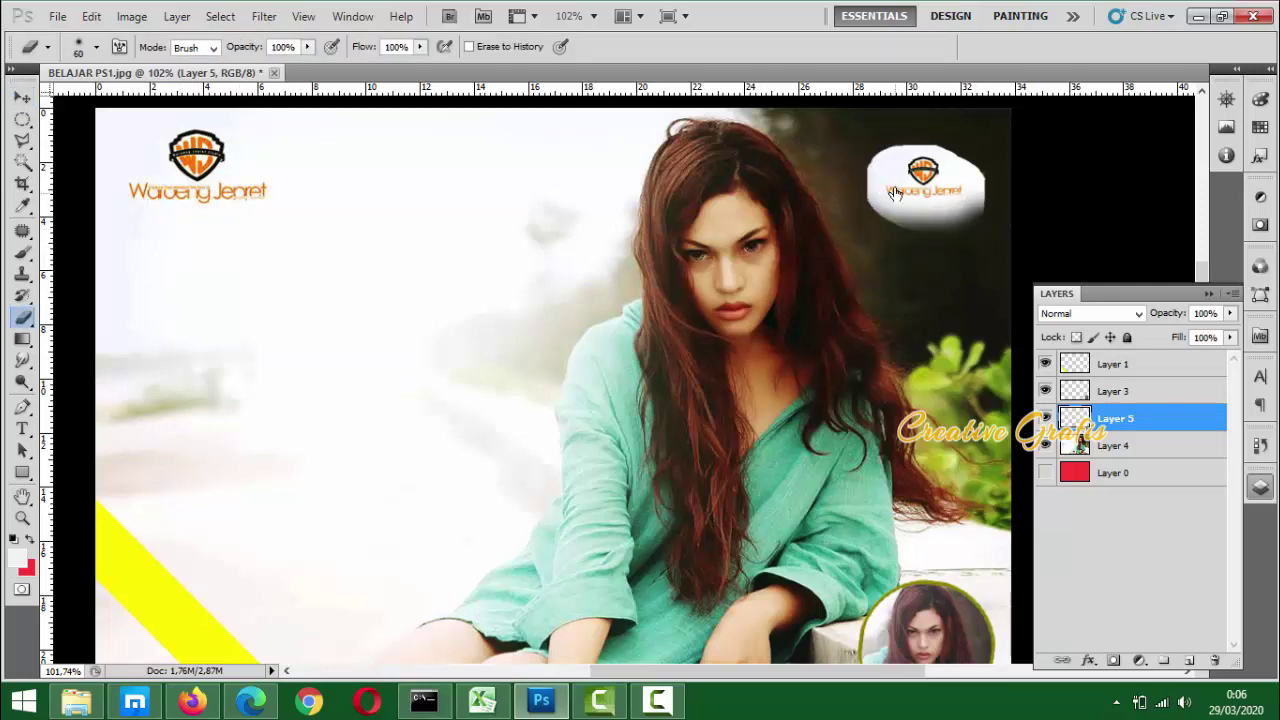
mouse_move(944, 142)
left_mouse_down()
mouse_move(884, 152)
mouse_move(874, 218)
mouse_move(941, 241)
mouse_move(971, 235)
mouse_move(876, 230)
mouse_move(858, 165)
mouse_move(890, 147)
mouse_move(951, 147)
mouse_move(975, 162)
mouse_move(984, 228)
left_mouse_up()
key("ctrl+z")
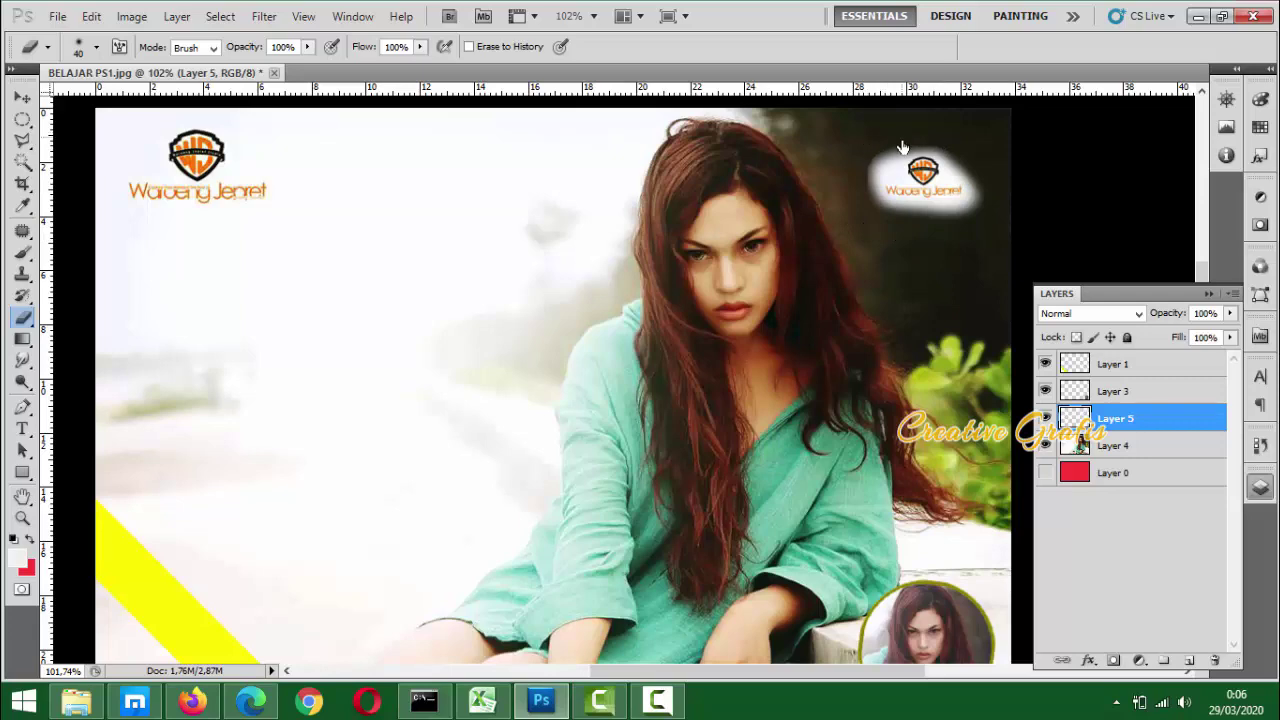
Move the logo copy down onto the light area just above the circular portrait
scroll(845, 185, "down", 1)
key("v")
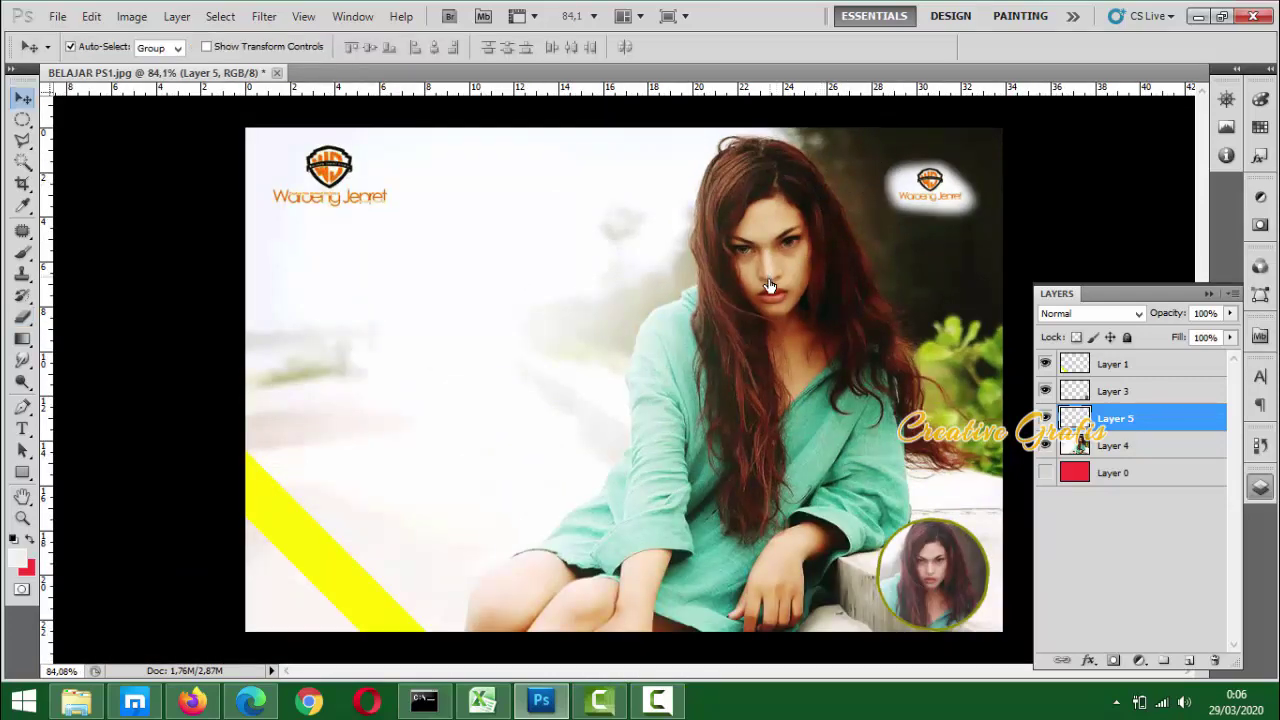
scroll(770, 284, "down", 1)
left_click_drag(904, 216, 921, 311)
left_click_drag(938, 426, 942, 499)
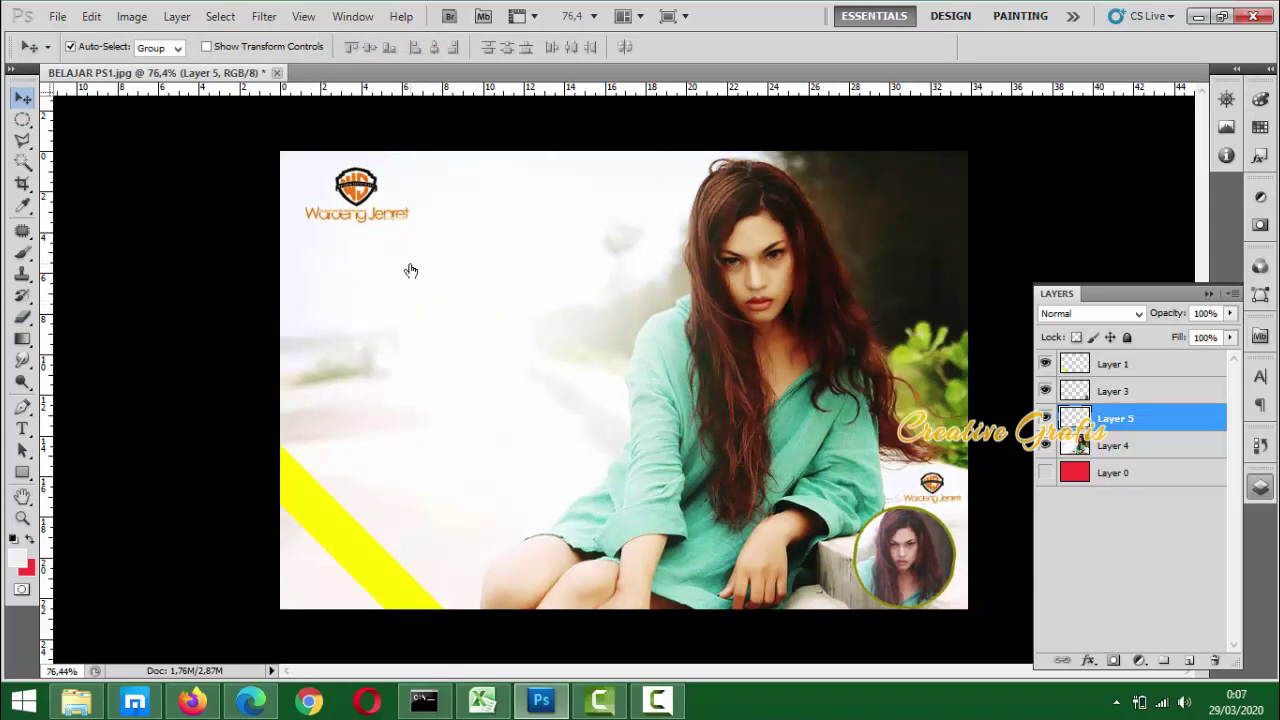
Patch over most of the original logo on Layer 4 with the clean white background beside it
left_click(362, 203)
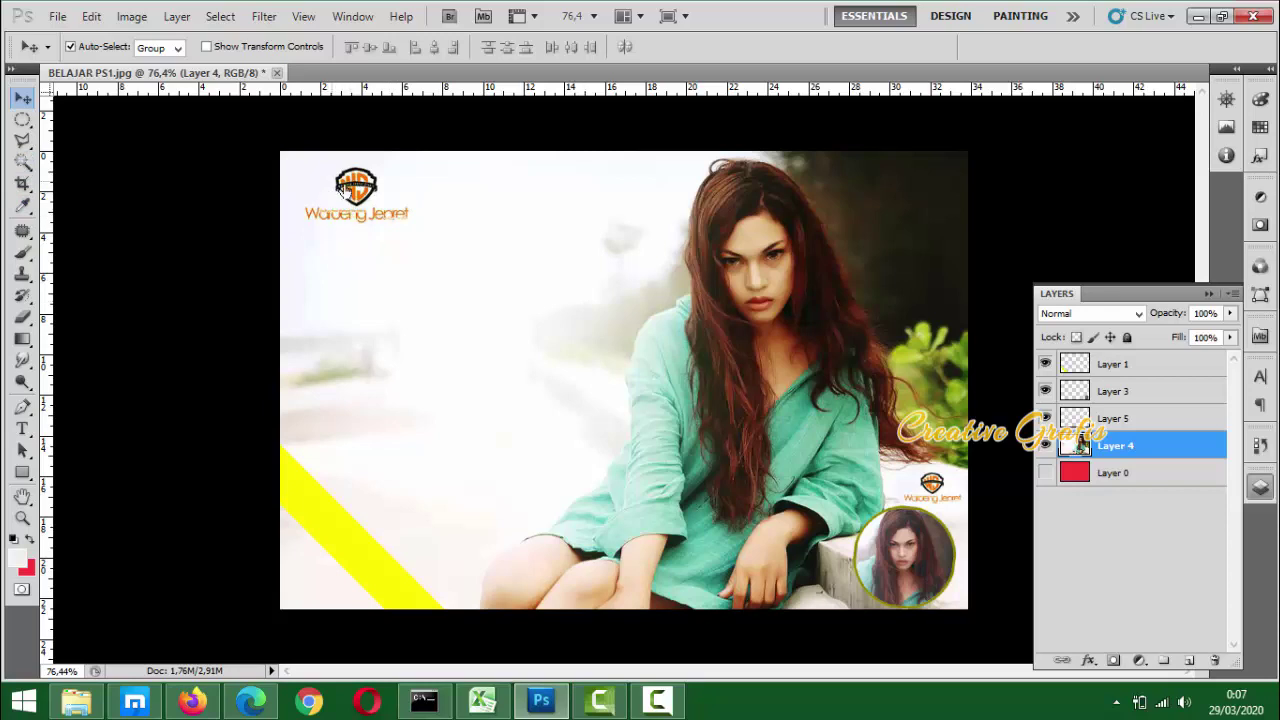
left_click(26, 230)
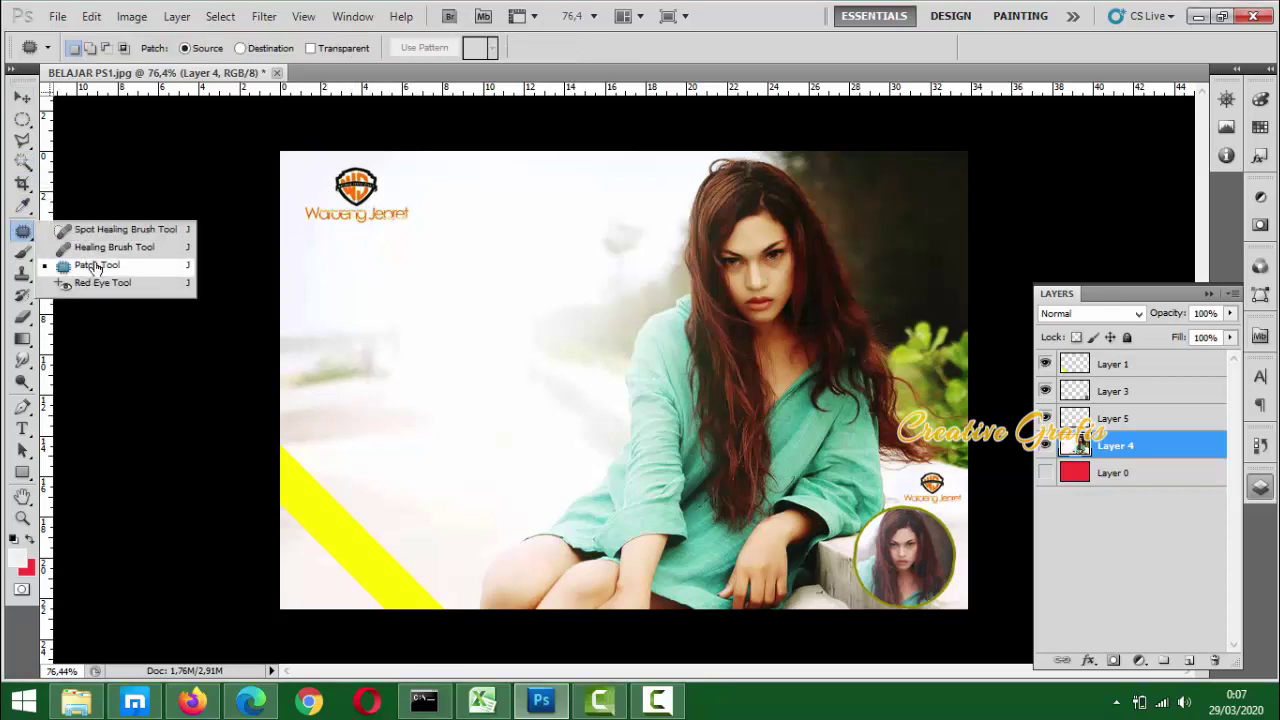
left_click(93, 267)
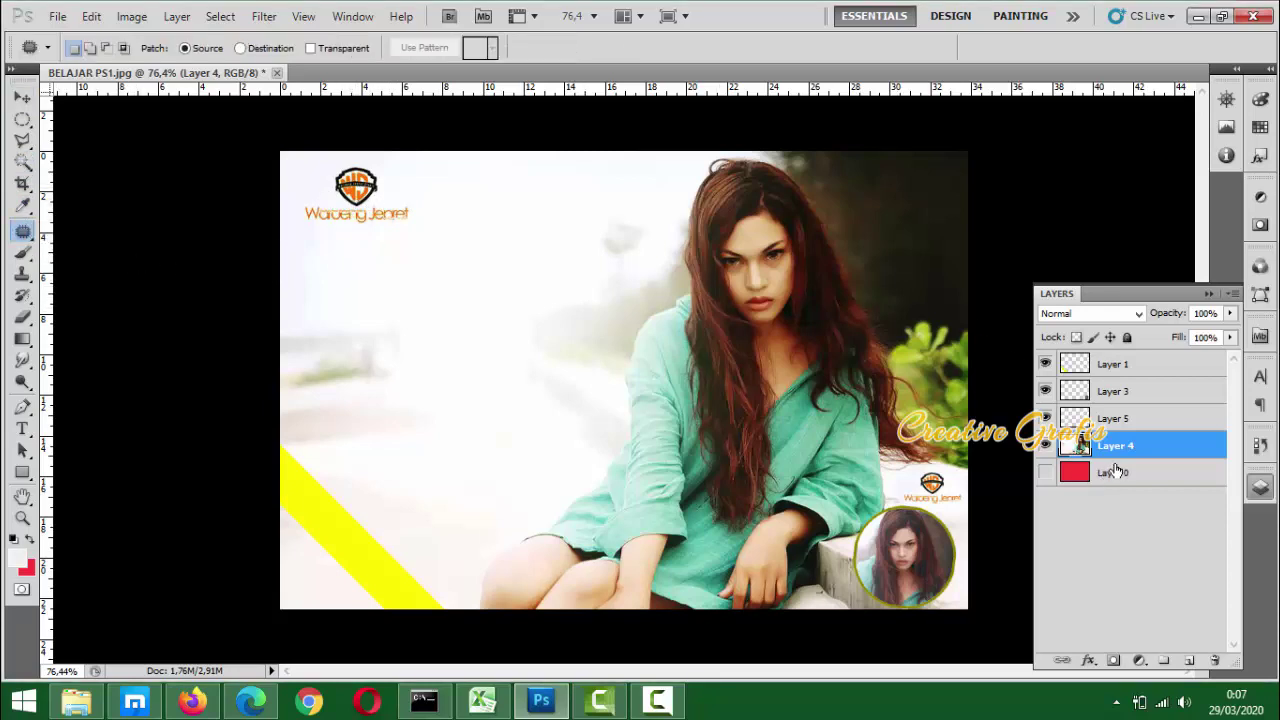
mouse_move(393, 201)
left_mouse_down()
mouse_move(373, 208)
mouse_move(423, 224)
mouse_move(392, 207)
mouse_move(388, 228)
mouse_move(370, 222)
mouse_move(464, 226)
left_mouse_up()
mouse_move(348, 184)
left_mouse_down()
mouse_move(308, 191)
mouse_move(308, 220)
mouse_move(377, 238)
mouse_move(370, 188)
mouse_move(336, 196)
left_mouse_up()
mouse_move(345, 210)
left_mouse_down()
mouse_move(392, 248)
mouse_move(420, 231)
mouse_move(353, 177)
mouse_move(329, 207)
mouse_move(372, 228)
mouse_move(377, 190)
left_mouse_up()
left_click_drag(434, 247, 437, 247)
left_click(476, 238)
key("Return")
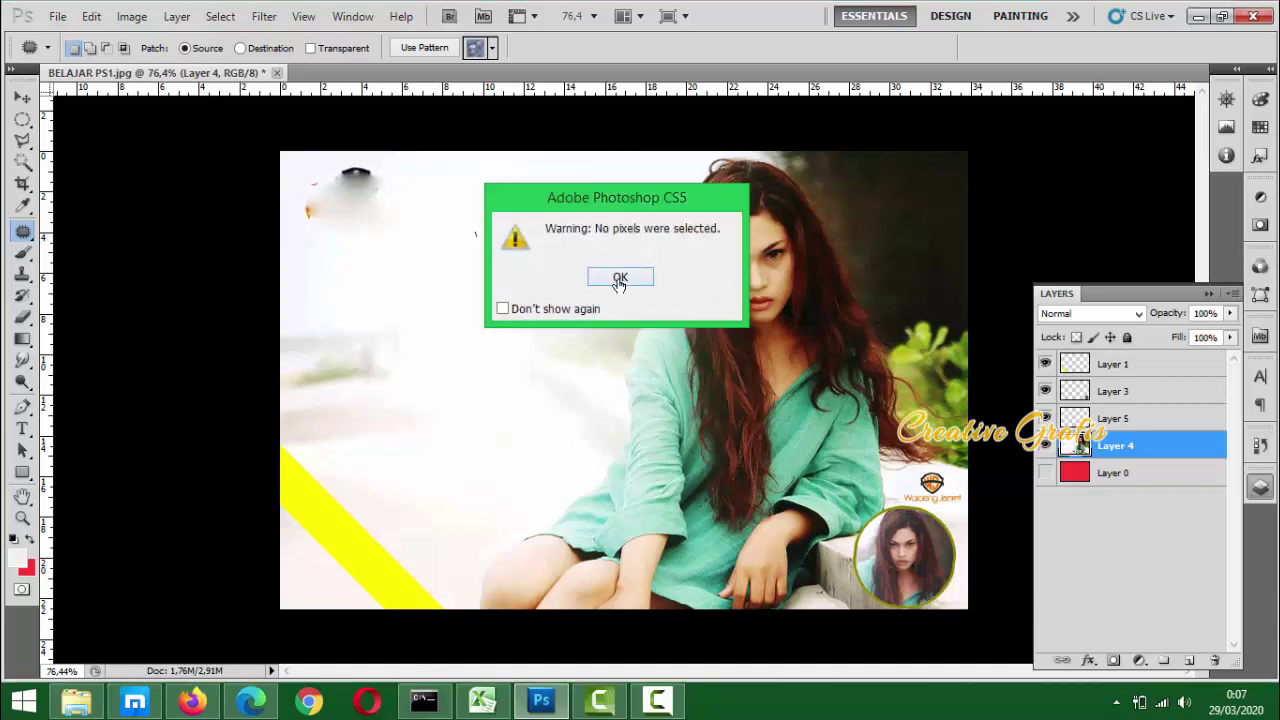
Patch away the remaining dark and orange logo traces on Layer 4 and clear the selection
mouse_move(365, 167)
left_mouse_down()
mouse_move(302, 180)
mouse_move(296, 208)
mouse_move(363, 244)
mouse_move(415, 220)
mouse_move(410, 175)
left_mouse_up()
left_click_drag(414, 232, 446, 250)
left_click(359, 175)
mouse_move(299, 184)
left_mouse_down()
mouse_move(322, 206)
mouse_move(330, 172)
mouse_move(316, 192)
mouse_move(414, 240)
left_mouse_up()
left_click(91, 154)
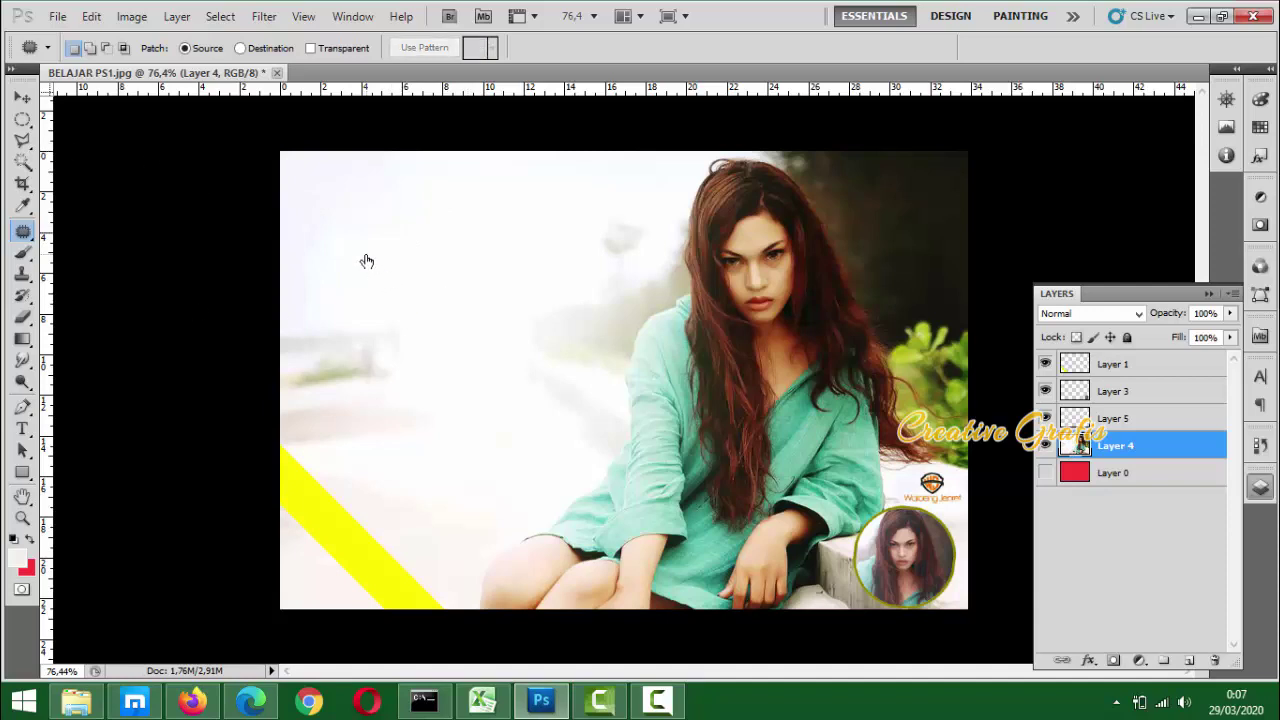
Duplicate Layer 4 and move the copy over the left half of the photo
key("v")
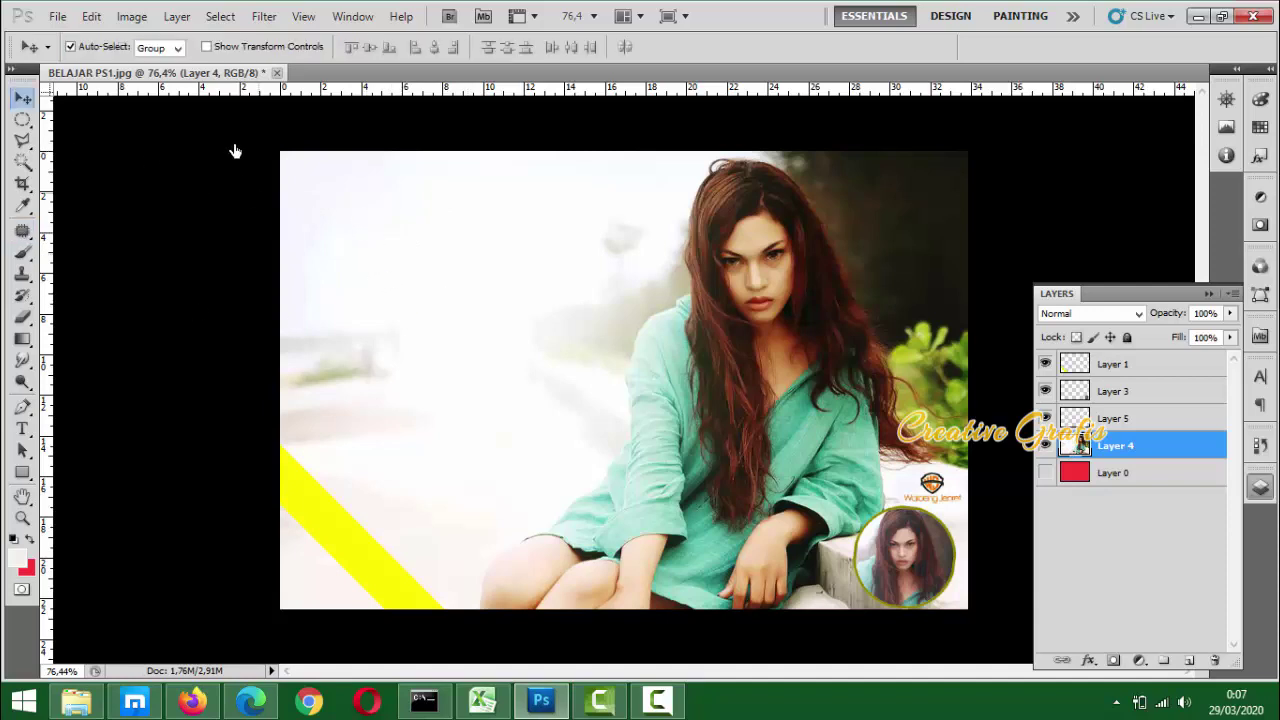
scroll(333, 252, "up", 2)
scroll(333, 252, "up", 1)
scroll(333, 252, "down", 3)
key("ctrl+j")
left_click_drag(779, 375, 449, 361)
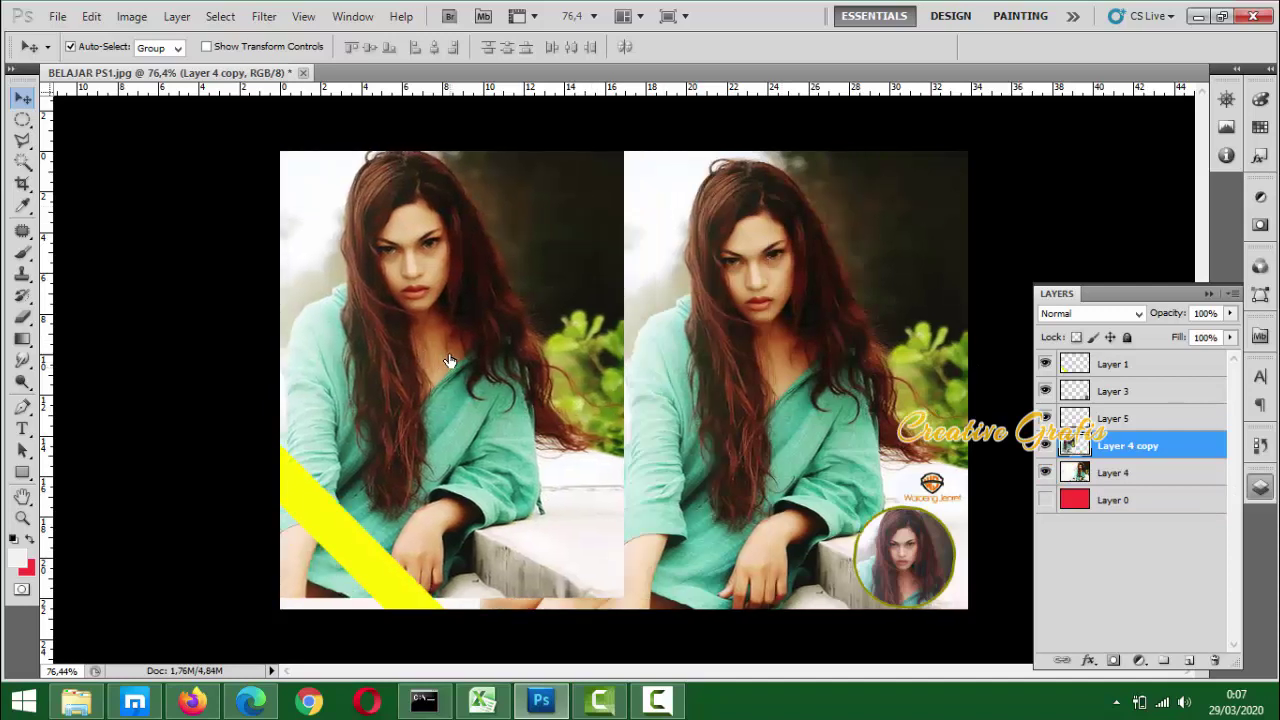
Enlarge Layer 4 copy to about 150% and reposition it so the face fills the upper-left part of the canvas
scroll(449, 361, "down", 4)
key("ctrl+t")
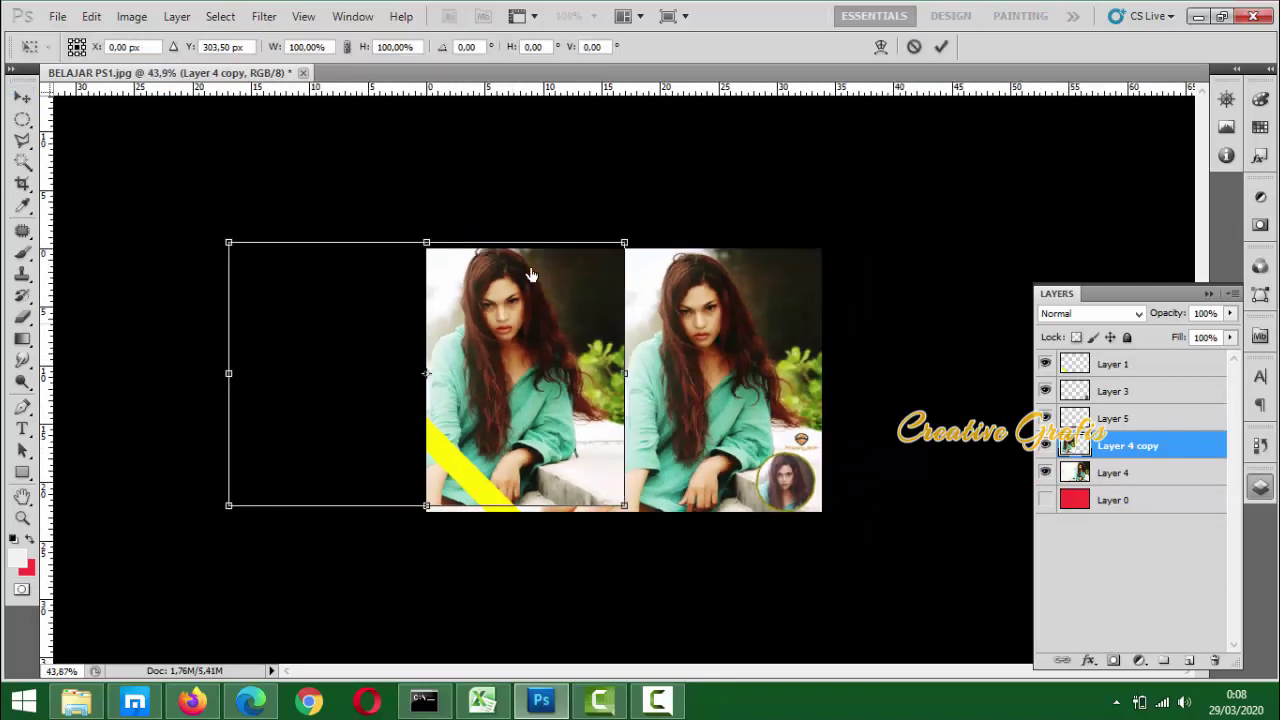
left_click_drag(621, 245, 706, 166)
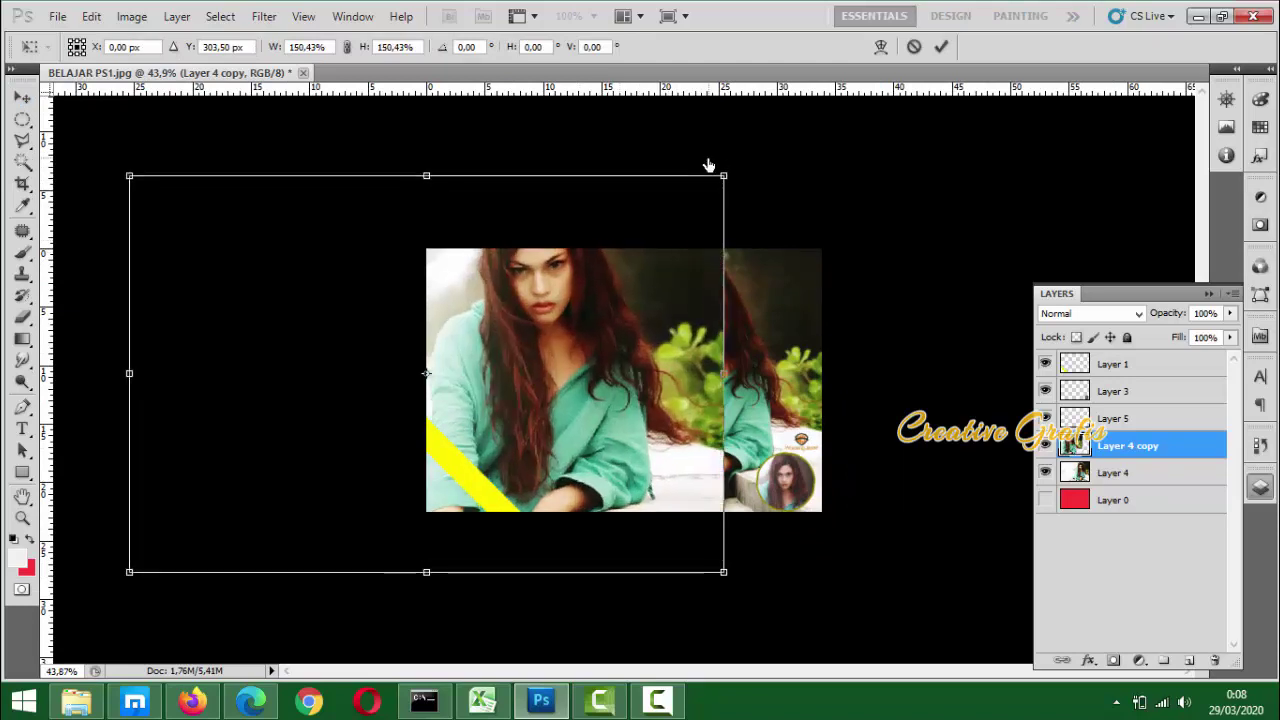
left_click_drag(613, 402, 575, 437)
left_click_drag(629, 543, 625, 534)
left_click_drag(670, 610, 658, 590)
key("Return")
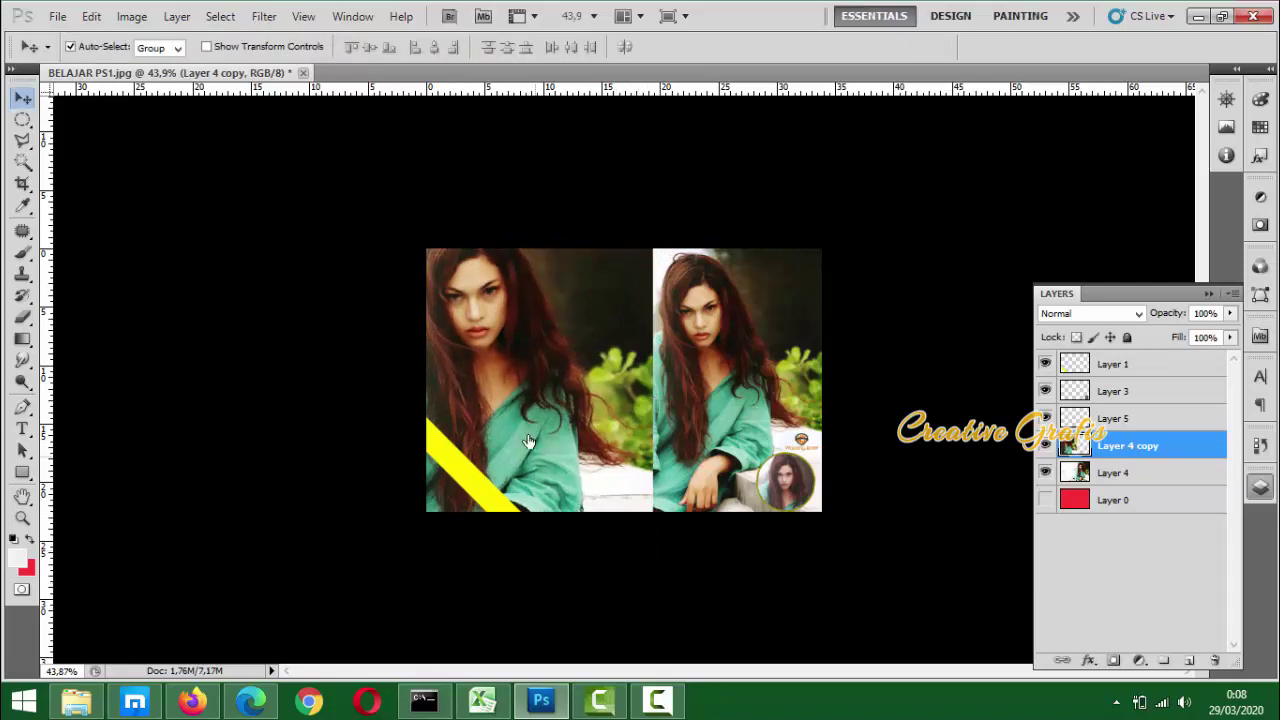
left_click_drag(526, 431, 537, 424)
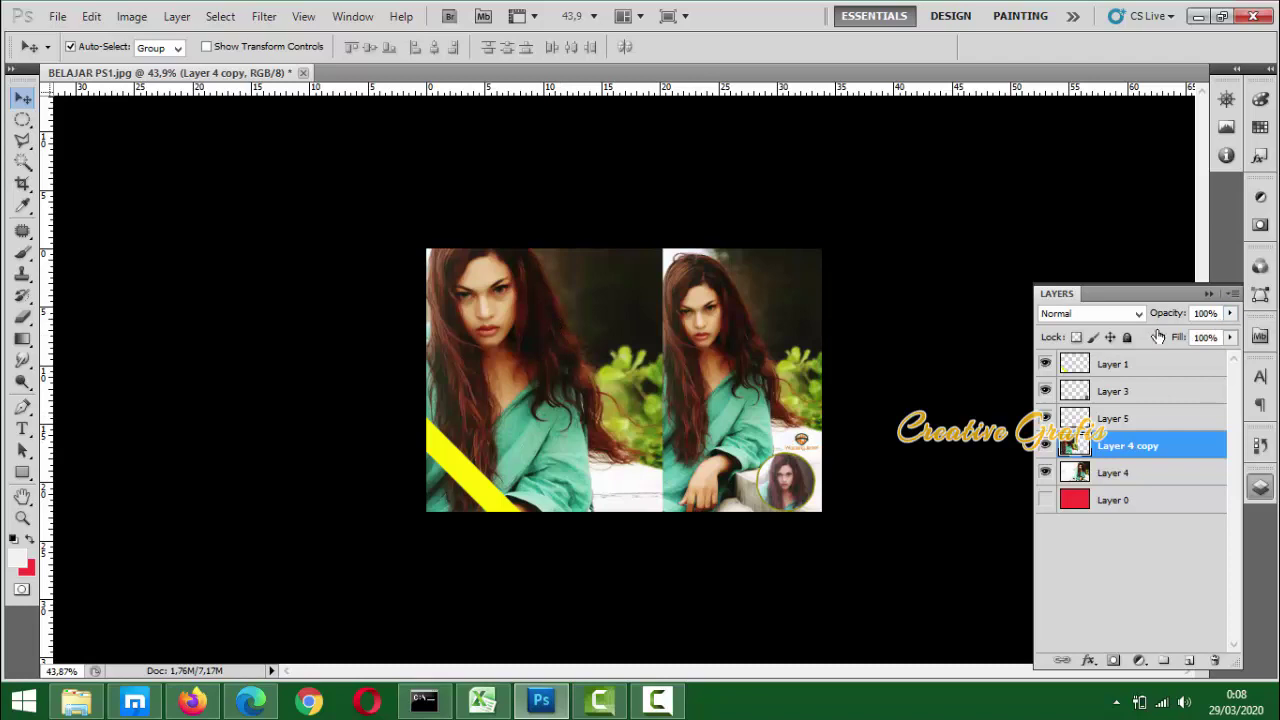
Lower the opacity of Layer 4 copy to 44%
key("4")
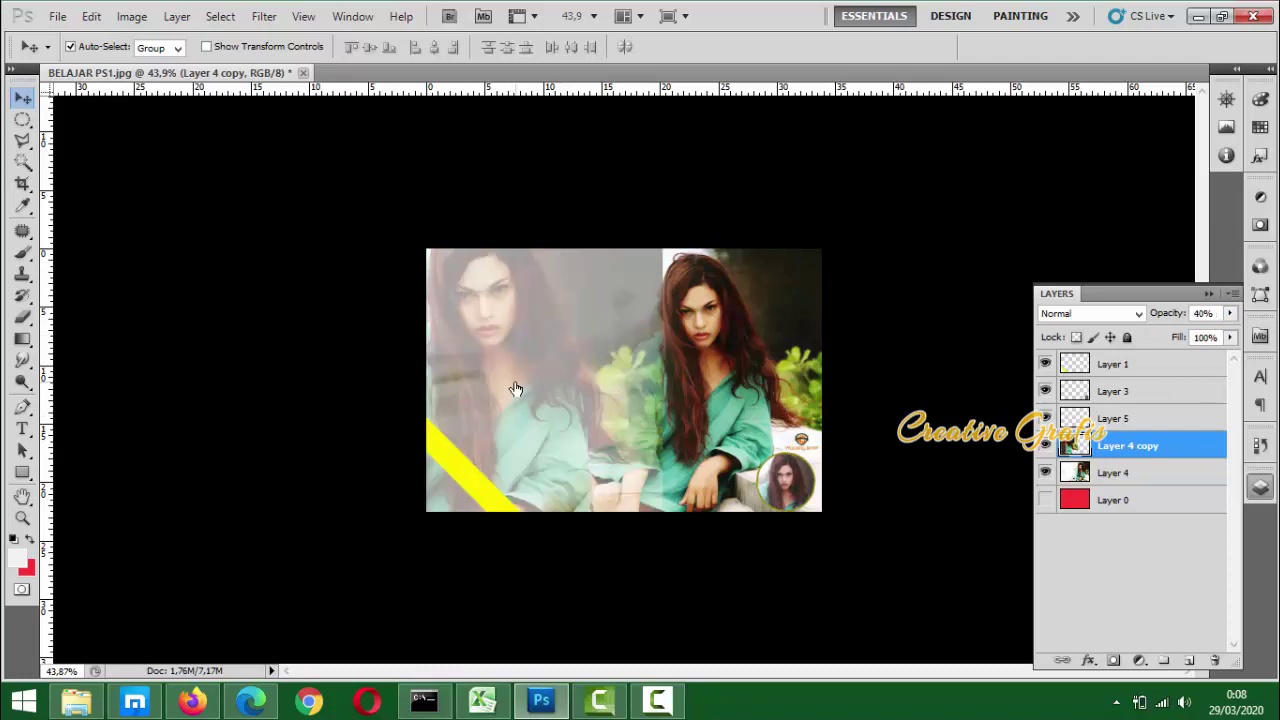
scroll(325, 312, "up", 1)
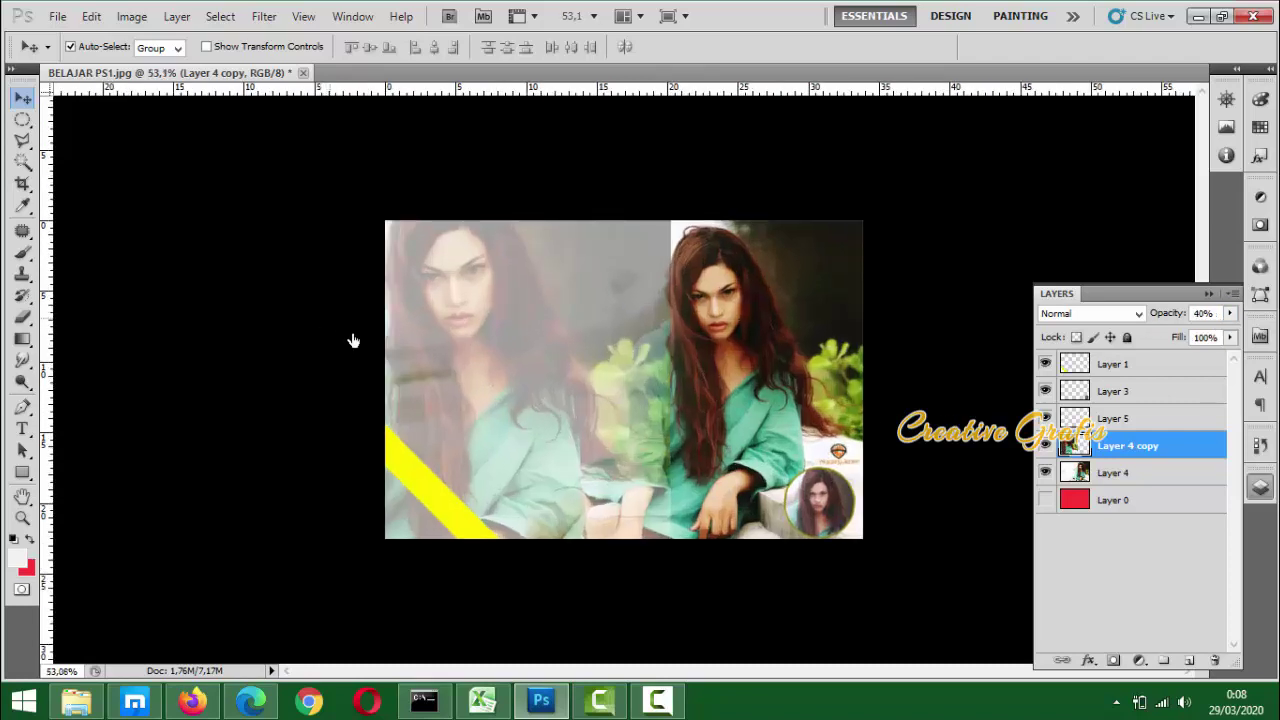
key("5")
key("4")
key("3")
key("2")
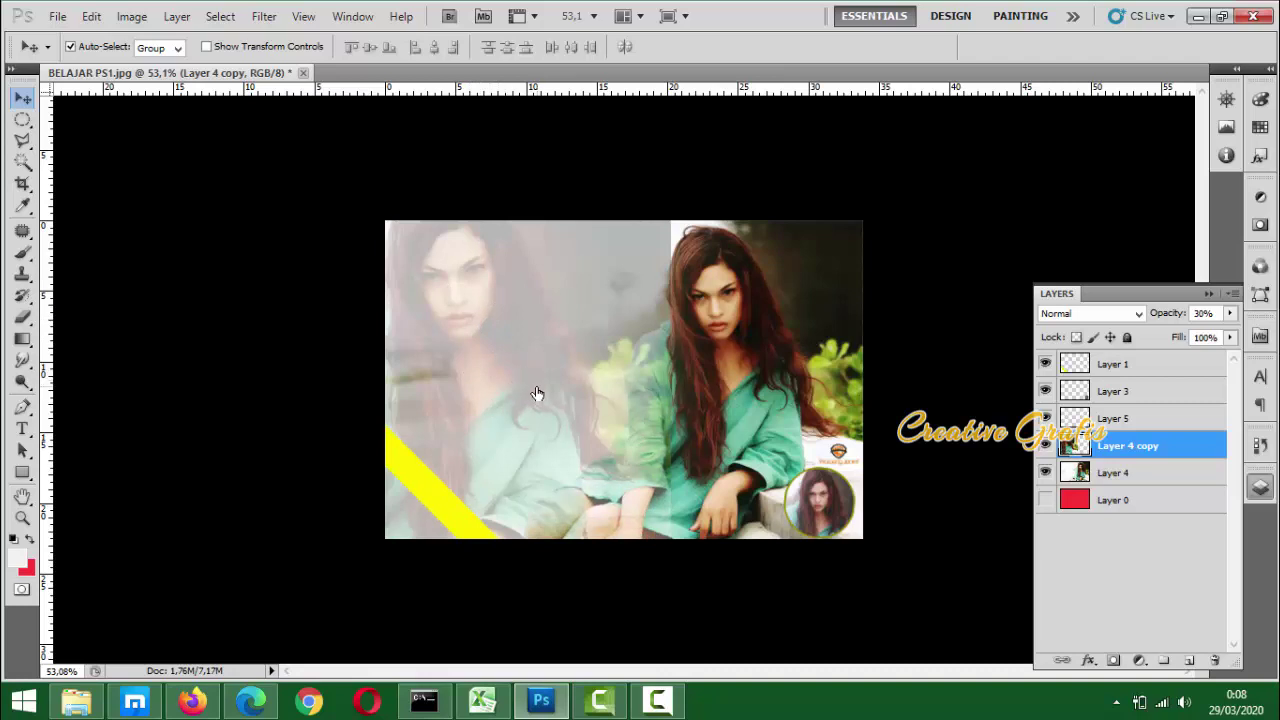
key("4")
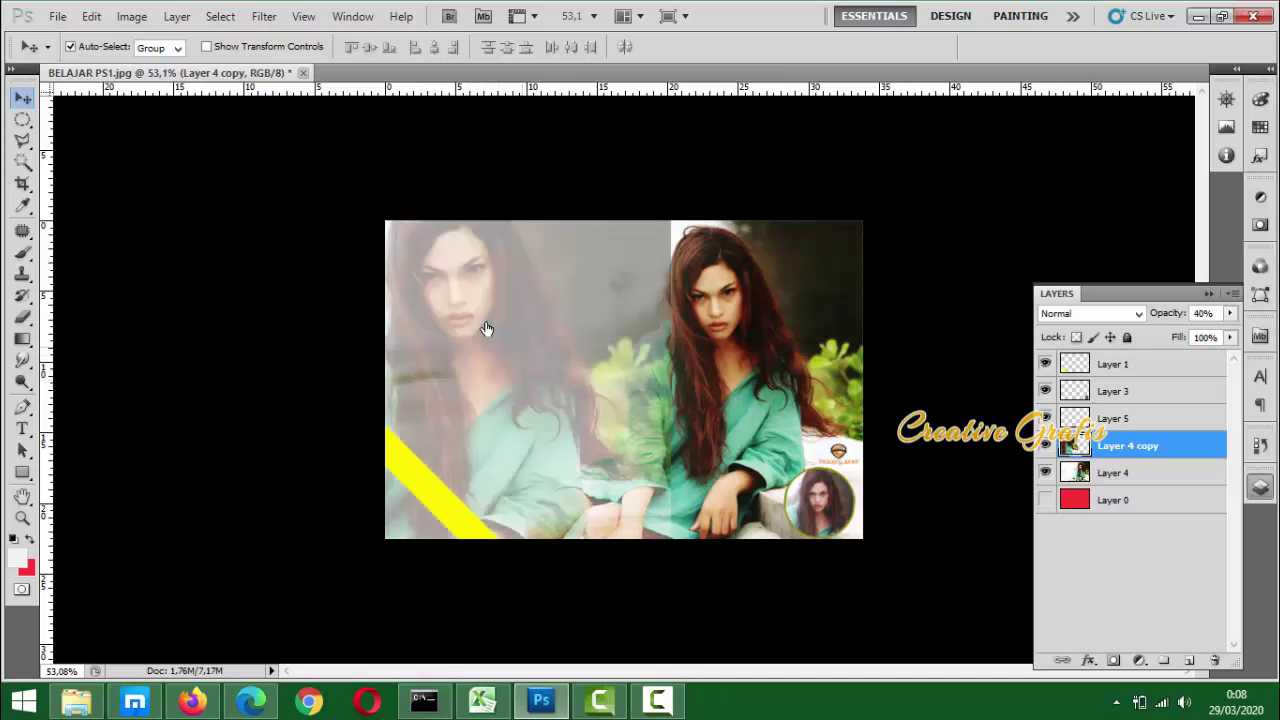
scroll(463, 327, "up", 3)
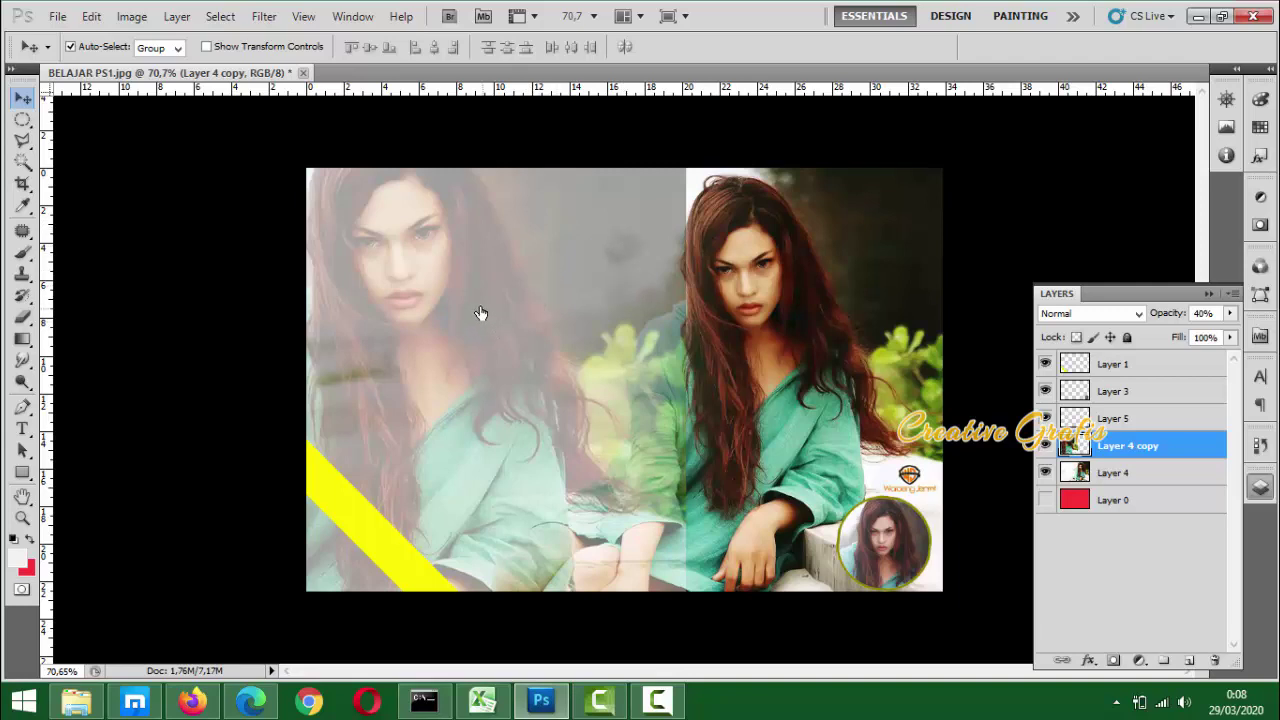
scroll(481, 313, "up", 1)
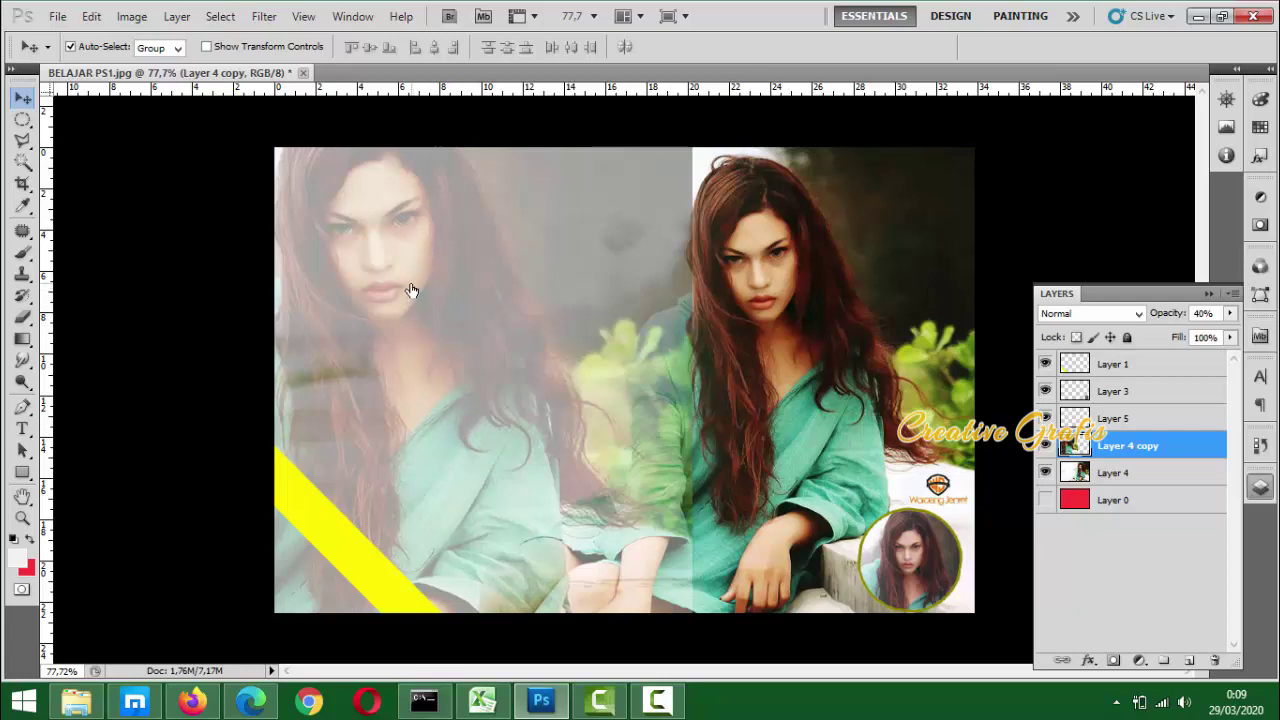
key("4")
key("5")
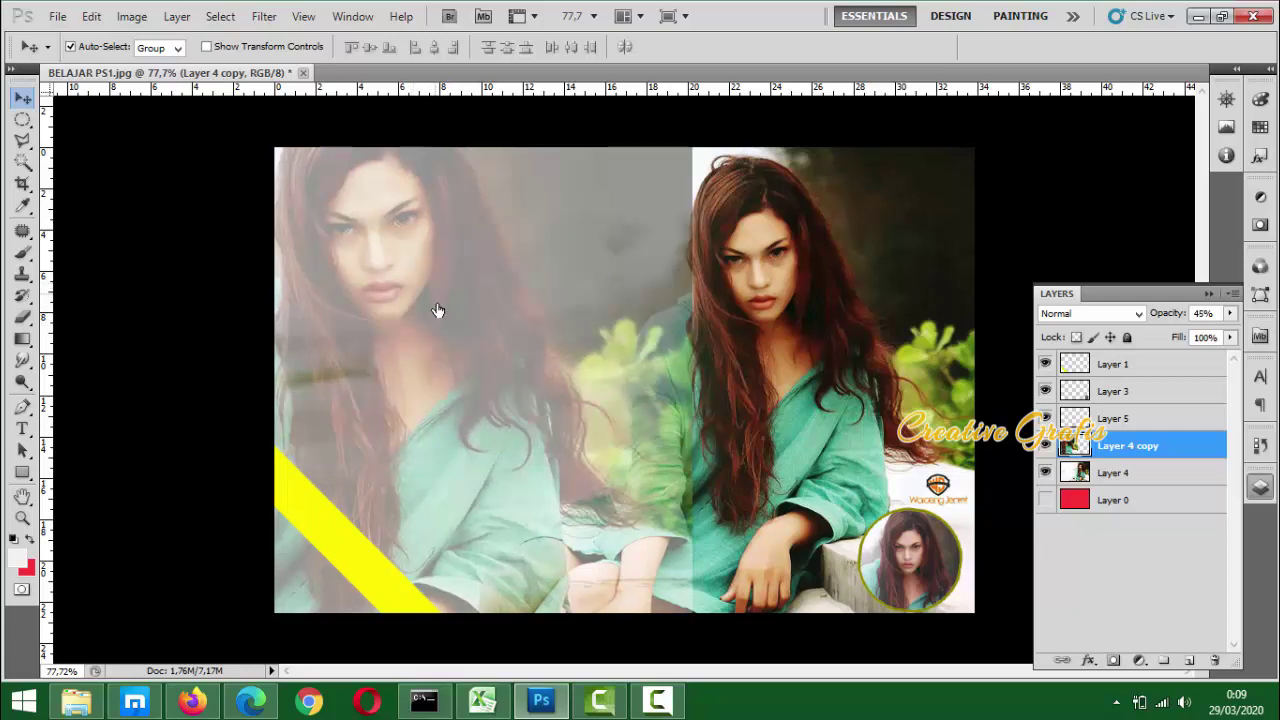
key("4")
key("4")
key("4")
scroll(438, 319, "down", 1)
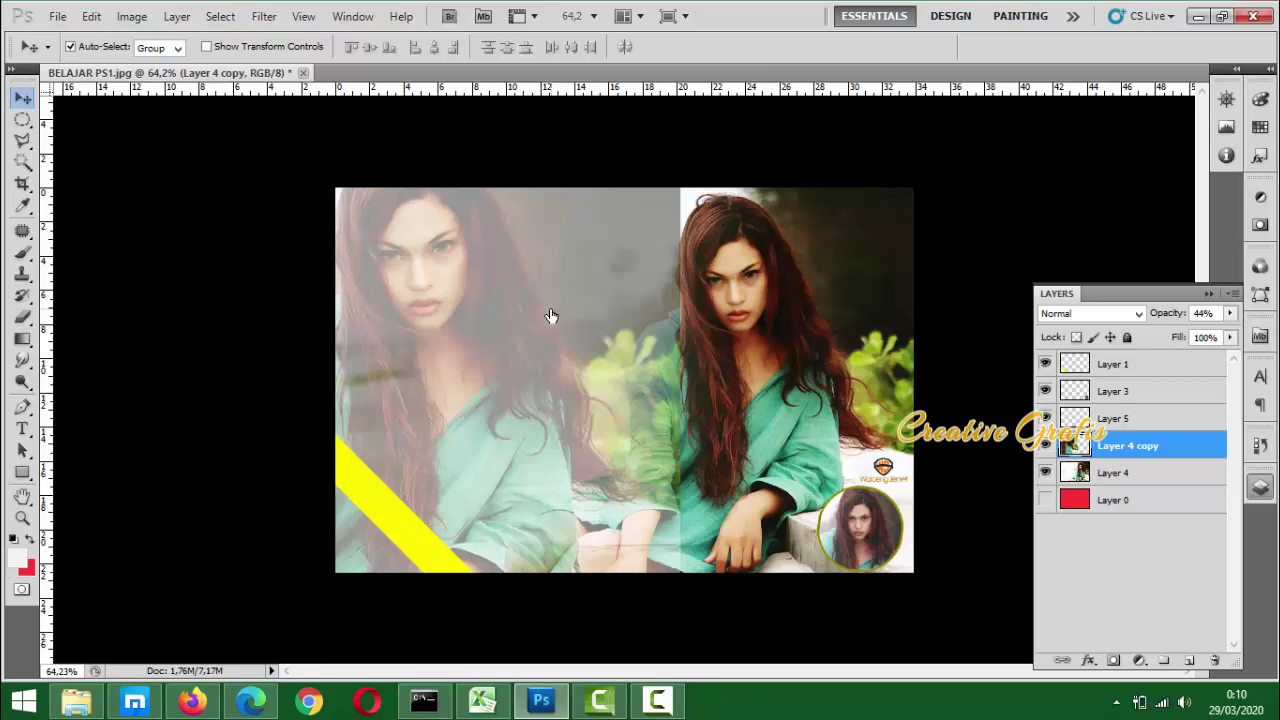
Erase the right and lower edges of Layer 4 copy with a 250 px soft eraser to blend it into the background
key("e")
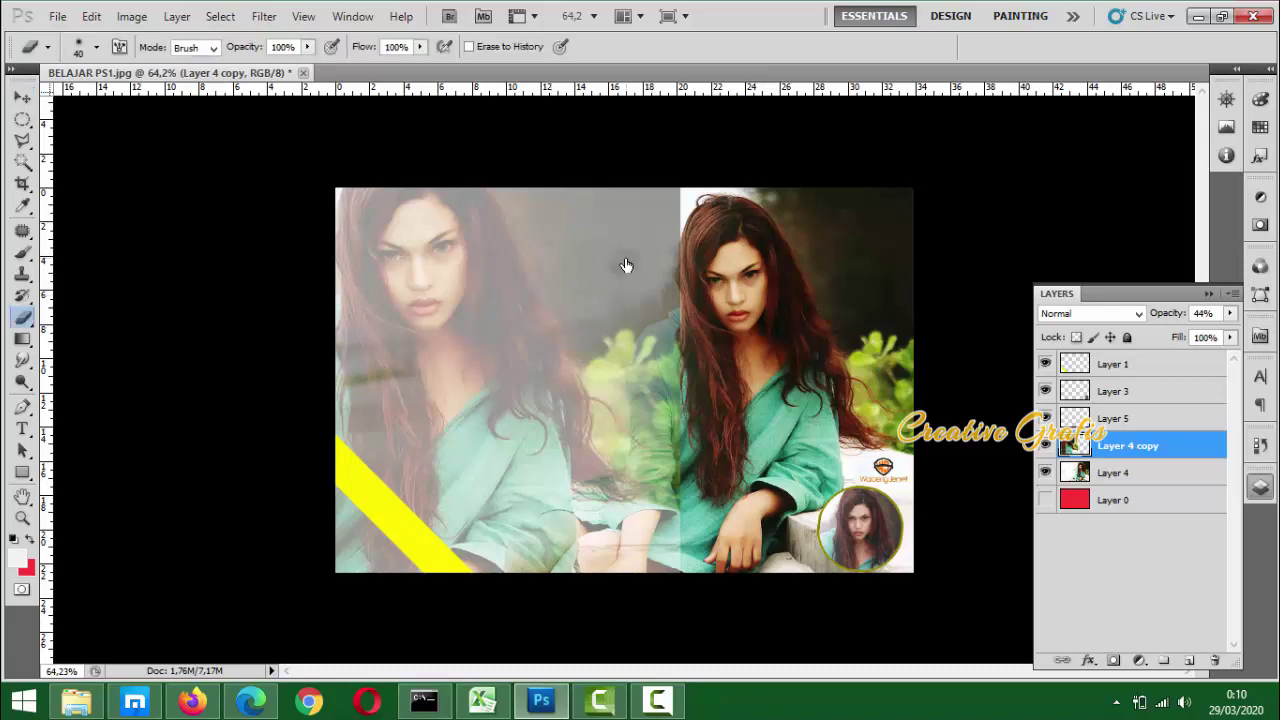
key("bracketright")
key("bracketright")
key("bracketright")
key("bracketright")
key("bracketright")
key("bracketright")
key("bracketright")
key("bracketright")
key("bracketright")
key("bracketright")
key("bracketright")
key("bracketright")
key("bracketright")
mouse_move(670, 208)
left_mouse_down()
mouse_move(683, 301)
mouse_move(684, 285)
mouse_move(649, 263)
left_mouse_up()
mouse_move(585, 217)
left_mouse_down()
mouse_move(686, 401)
mouse_move(681, 251)
mouse_move(678, 486)
mouse_move(663, 563)
mouse_move(648, 572)
mouse_move(682, 497)
mouse_move(614, 673)
mouse_move(679, 313)
mouse_move(653, 274)
mouse_move(659, 435)
mouse_move(561, 589)
mouse_move(233, 595)
mouse_move(562, 611)
mouse_move(431, 660)
mouse_move(523, 603)
mouse_move(617, 429)
mouse_move(516, 551)
mouse_move(633, 443)
mouse_move(492, 564)
mouse_move(309, 541)
mouse_move(266, 640)
left_mouse_up()
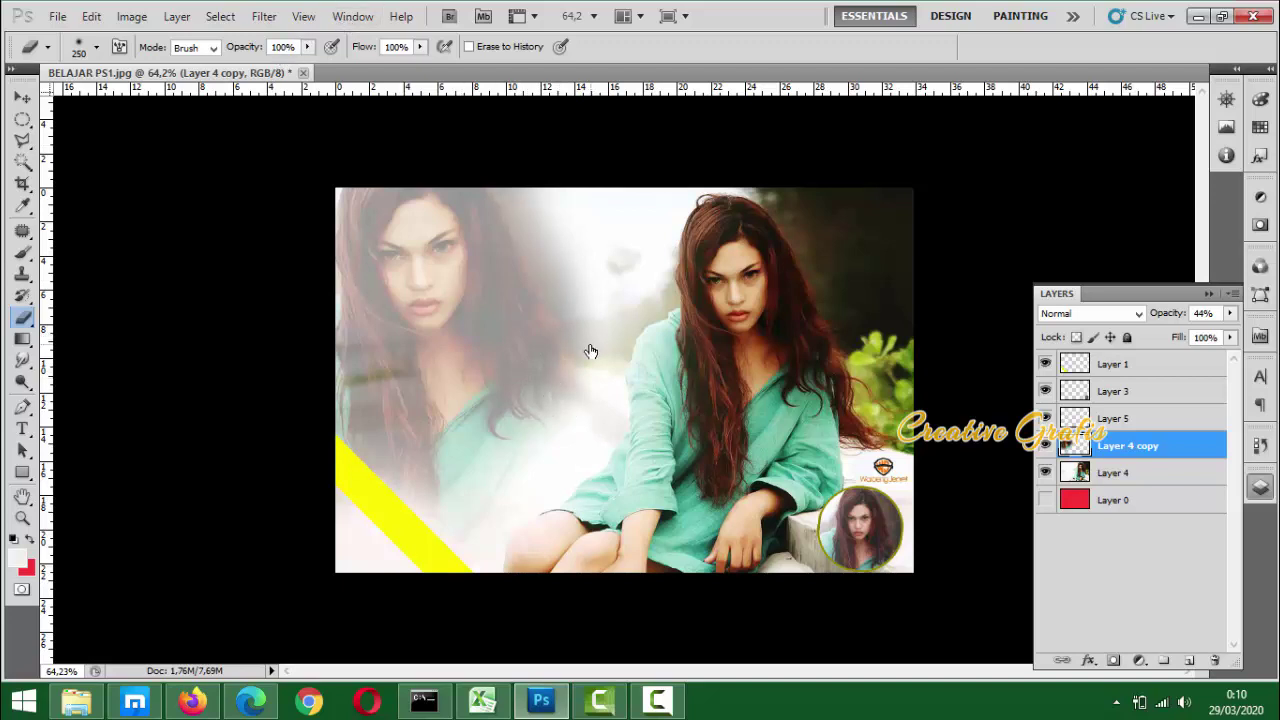
Soften the remaining right edge of the faded portrait with the eraser at 30% opacity
key("3")
mouse_move(612, 255)
left_mouse_down()
mouse_move(595, 366)
mouse_move(528, 520)
left_mouse_up()
left_click_drag(573, 272, 446, 523)
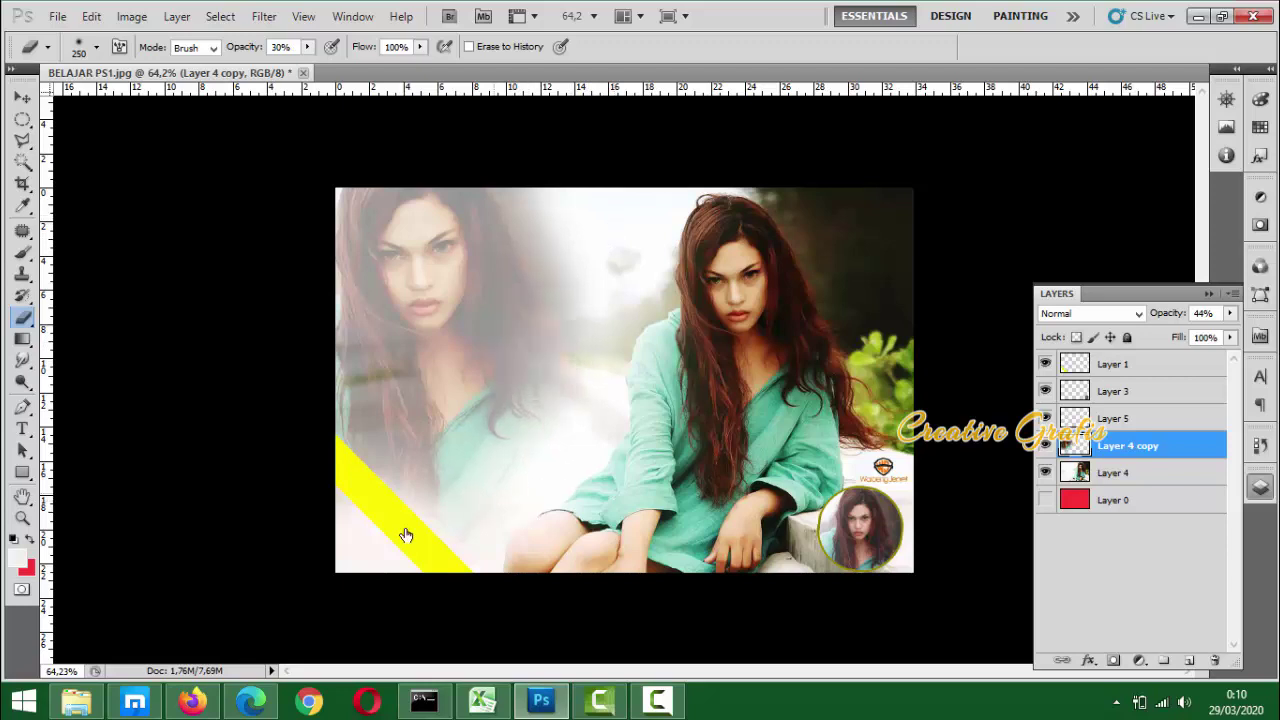
left_click_drag(575, 215, 488, 526)
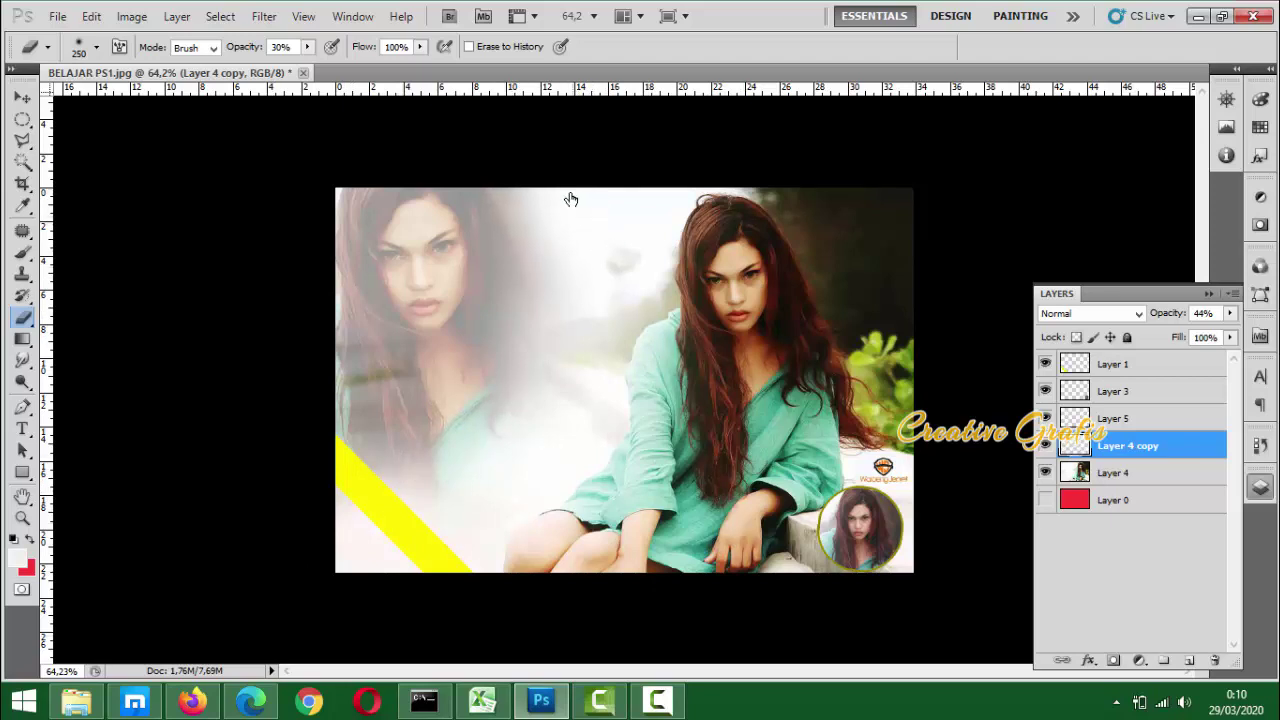
Shift the faded portrait on Layer 4 copy slightly to the left
key("v")
left_click_drag(411, 273, 408, 290)
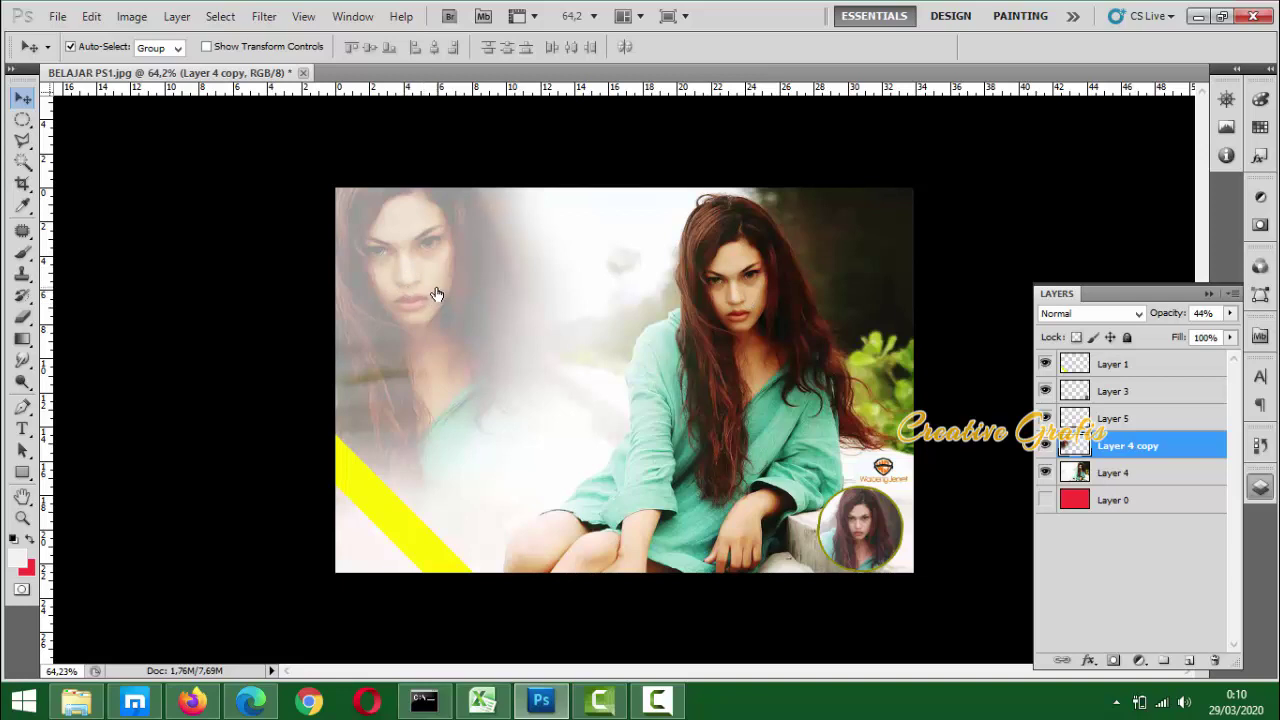
scroll(434, 329, "up", 1)
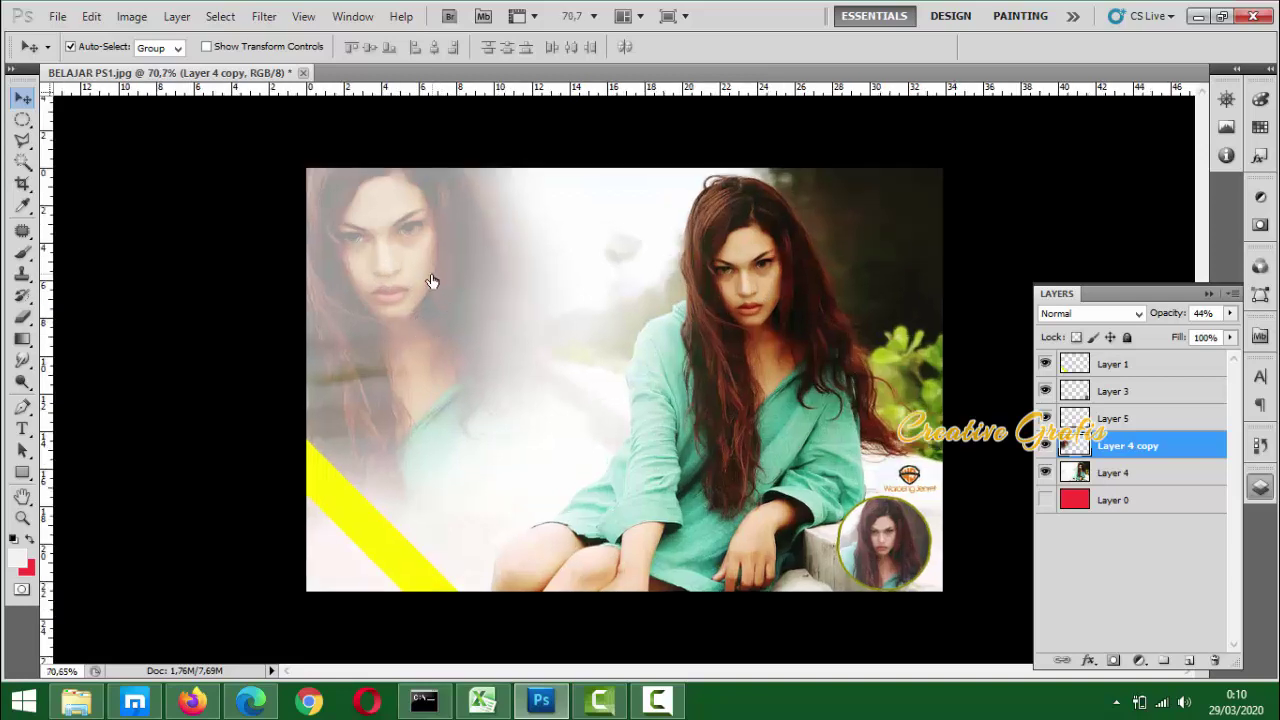
scroll(430, 282, "up", 1)
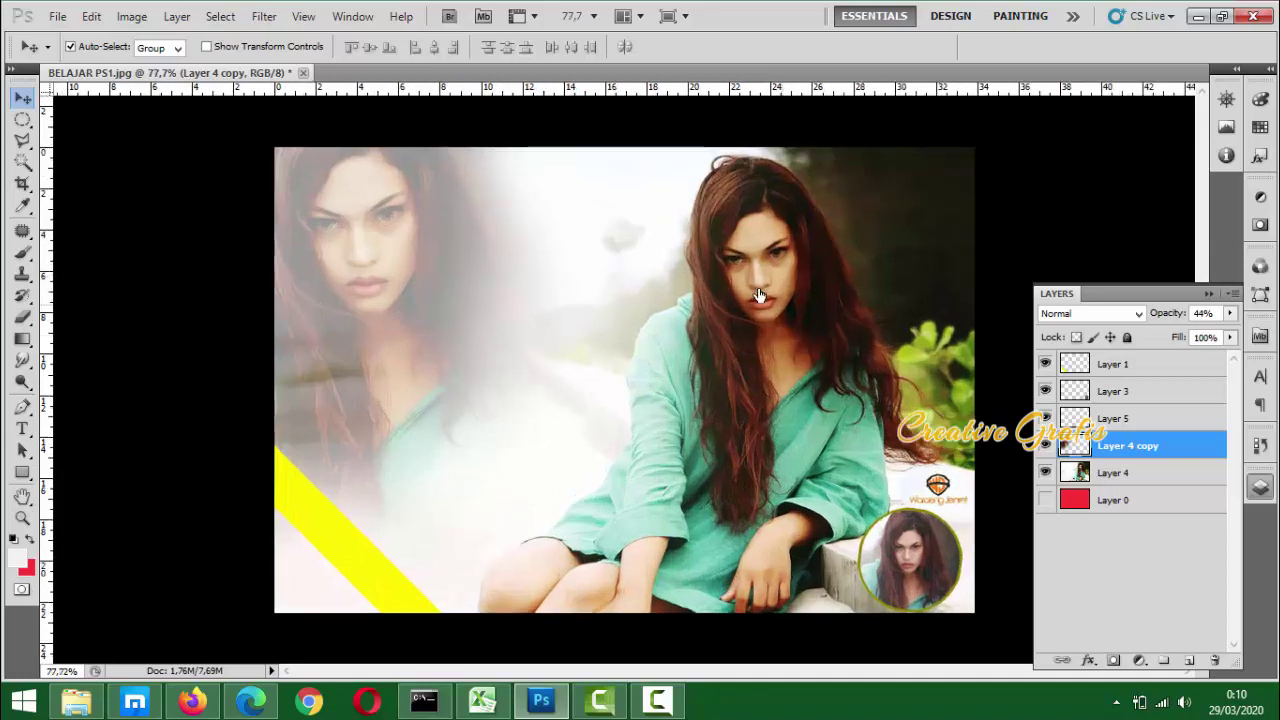
scroll(471, 329, "down", 1)
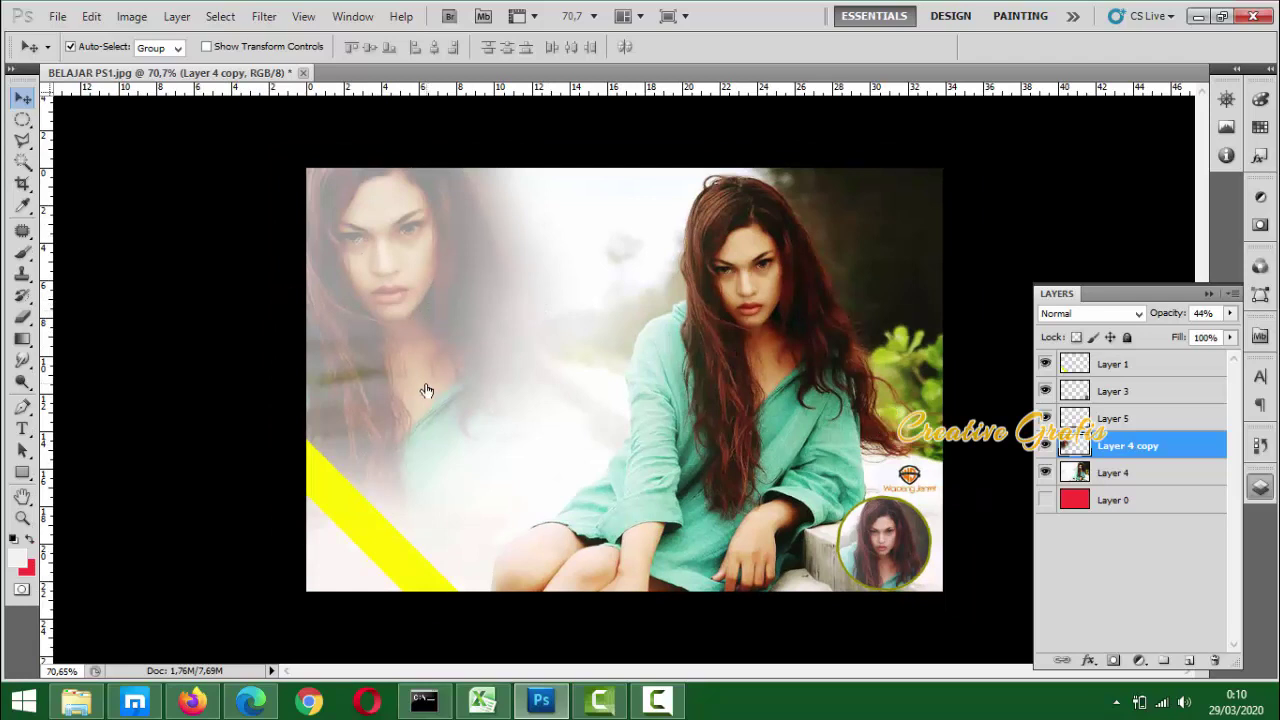
Scale Layer 4 copy up to about 102.7% and adjust its position in the canvas's upper-left area
key("ctrl+t")
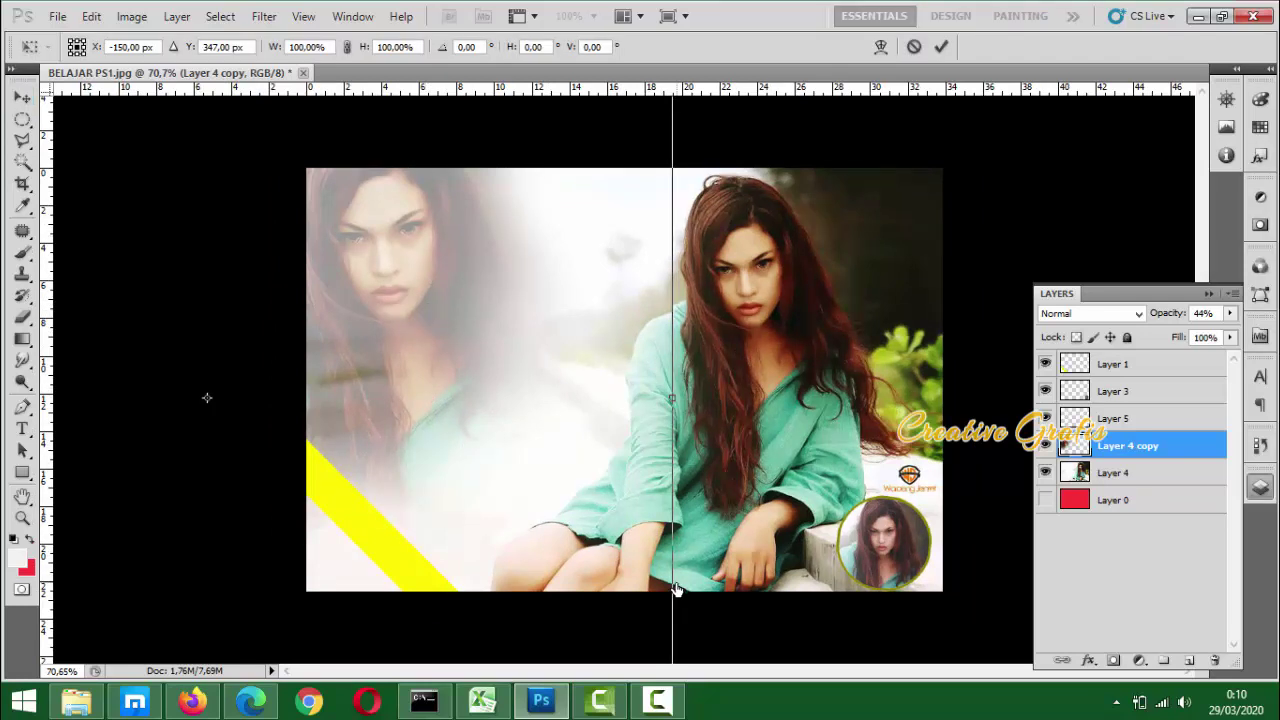
scroll(675, 590, "down", 5)
left_click_drag(652, 595, 667, 606)
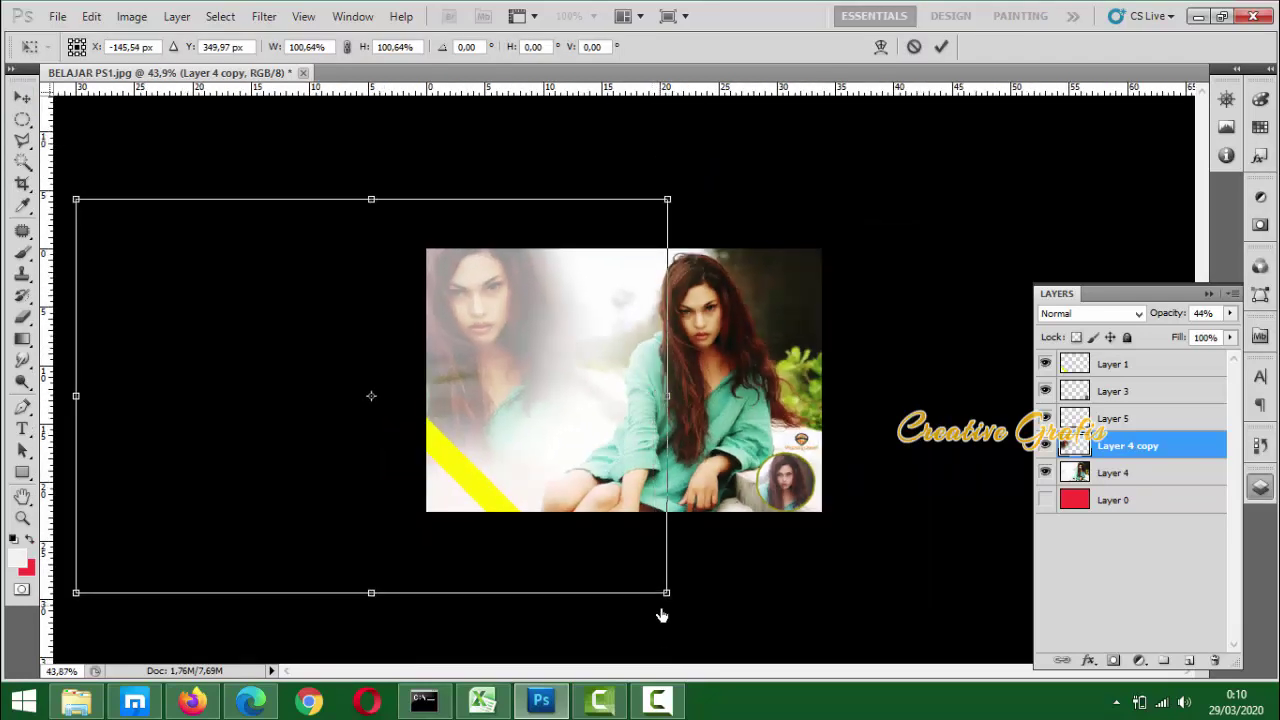
left_click_drag(536, 374, 531, 374)
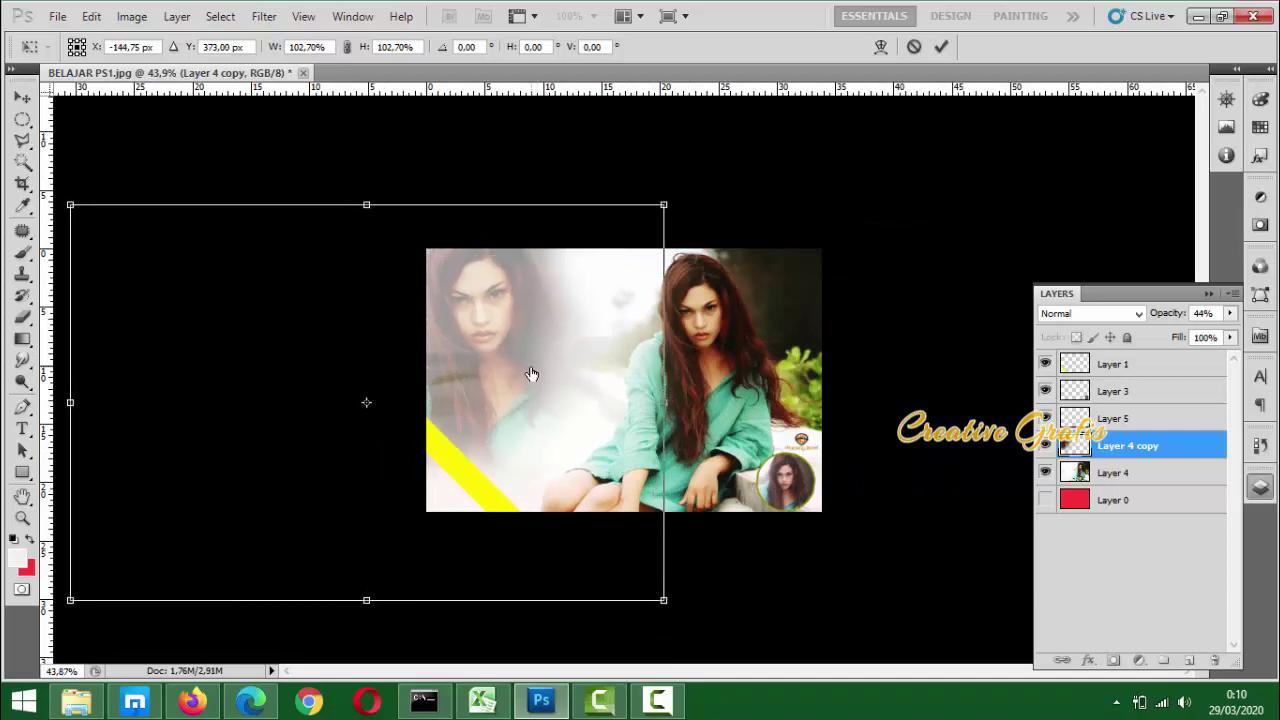
key("Return")
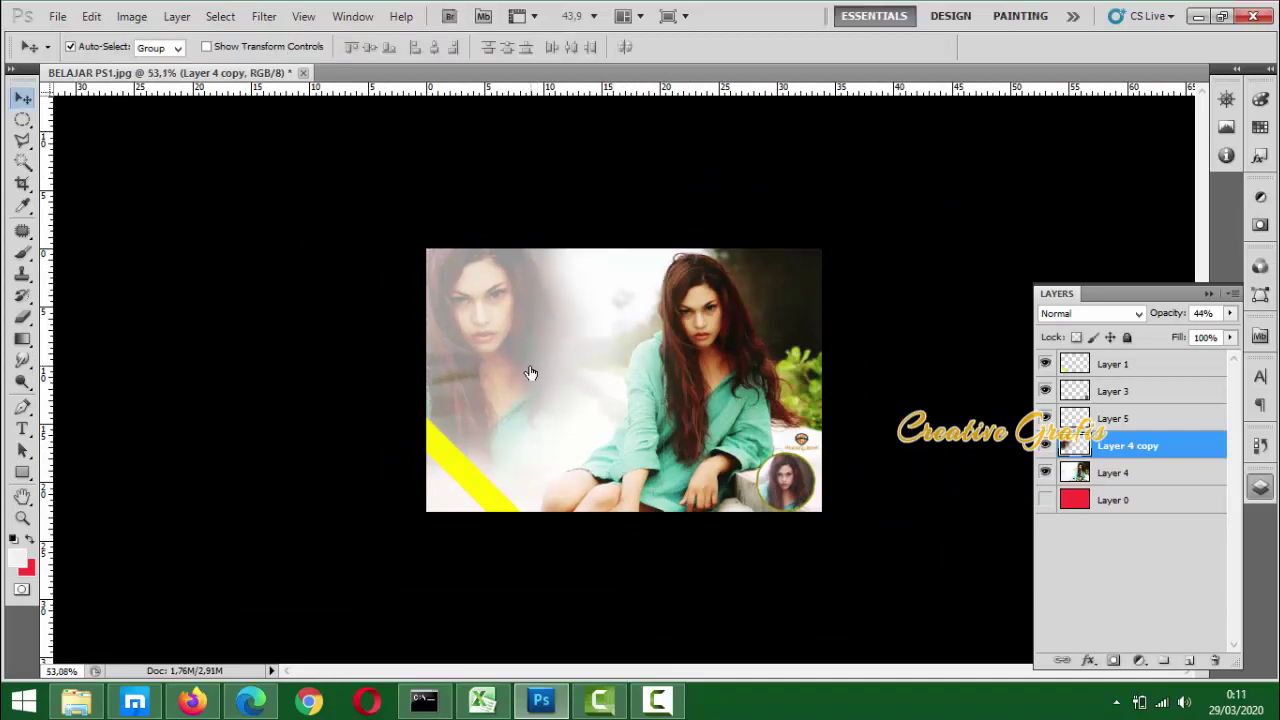
Add the text "Sweat Girl" and place it near the top edge between the two large portraits
scroll(531, 374, "up", 3)
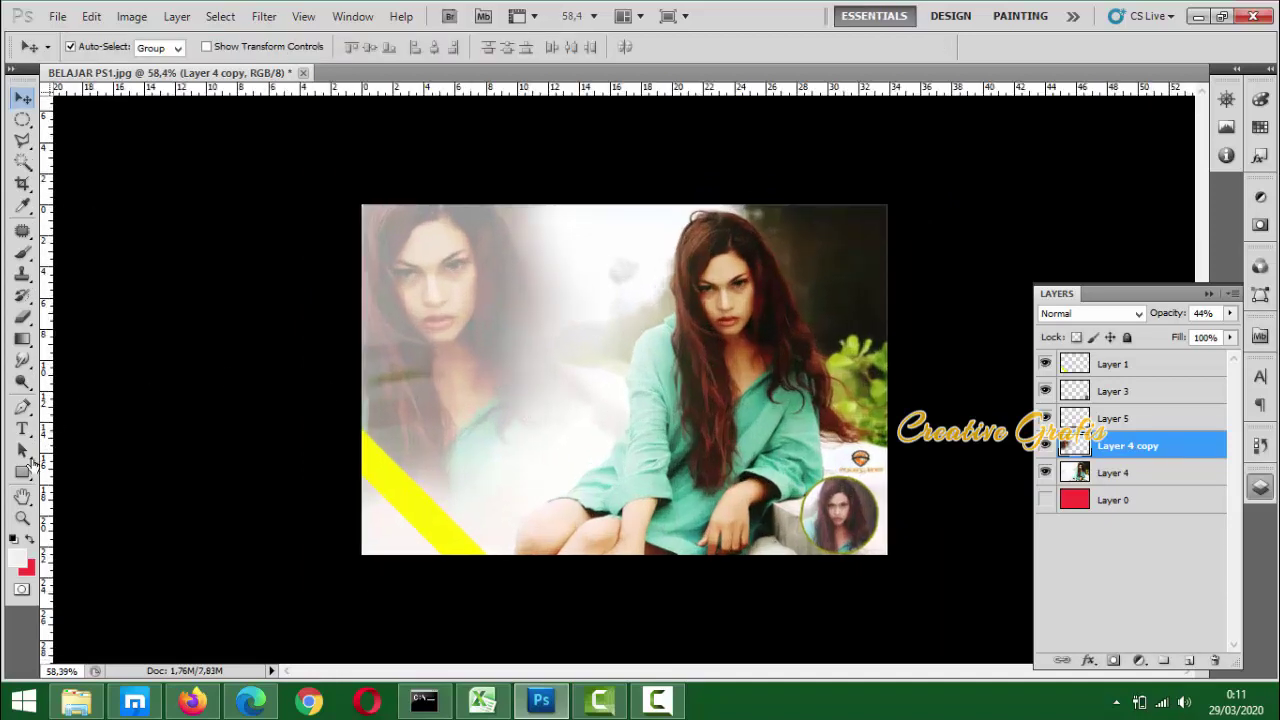
left_click(24, 432)
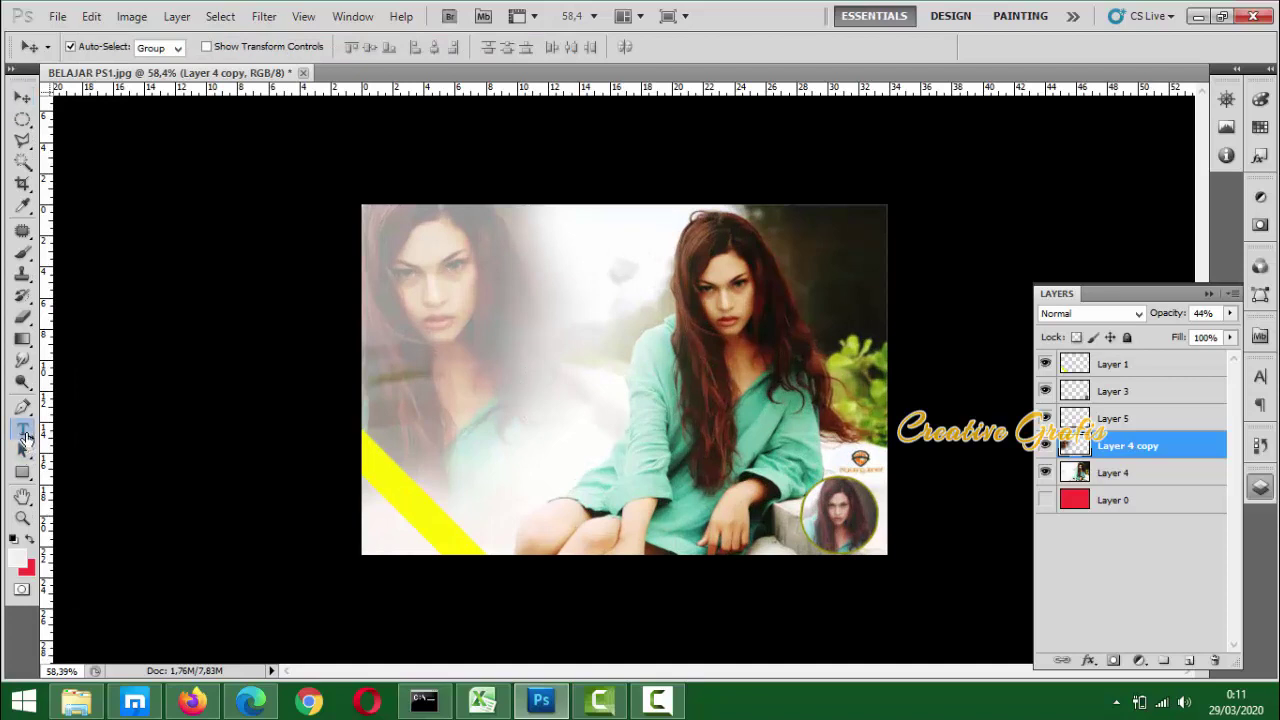
left_click(540, 240)
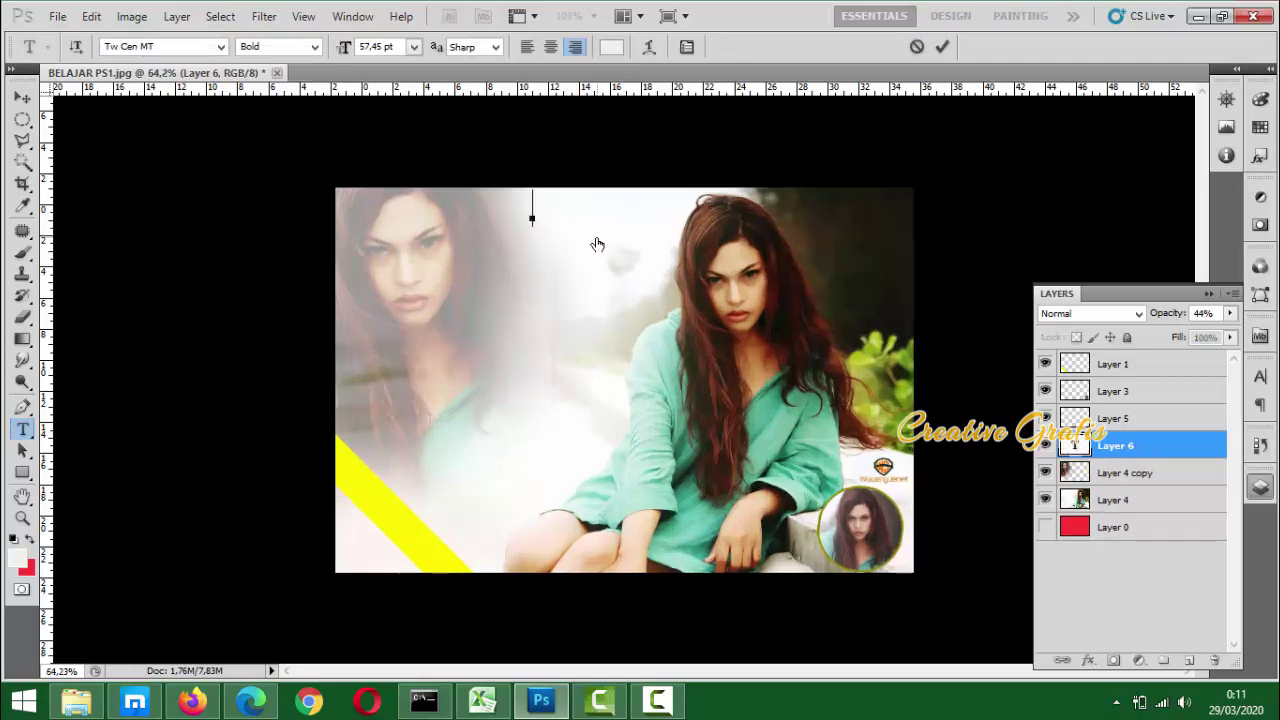
scroll(597, 244, "up", 2)
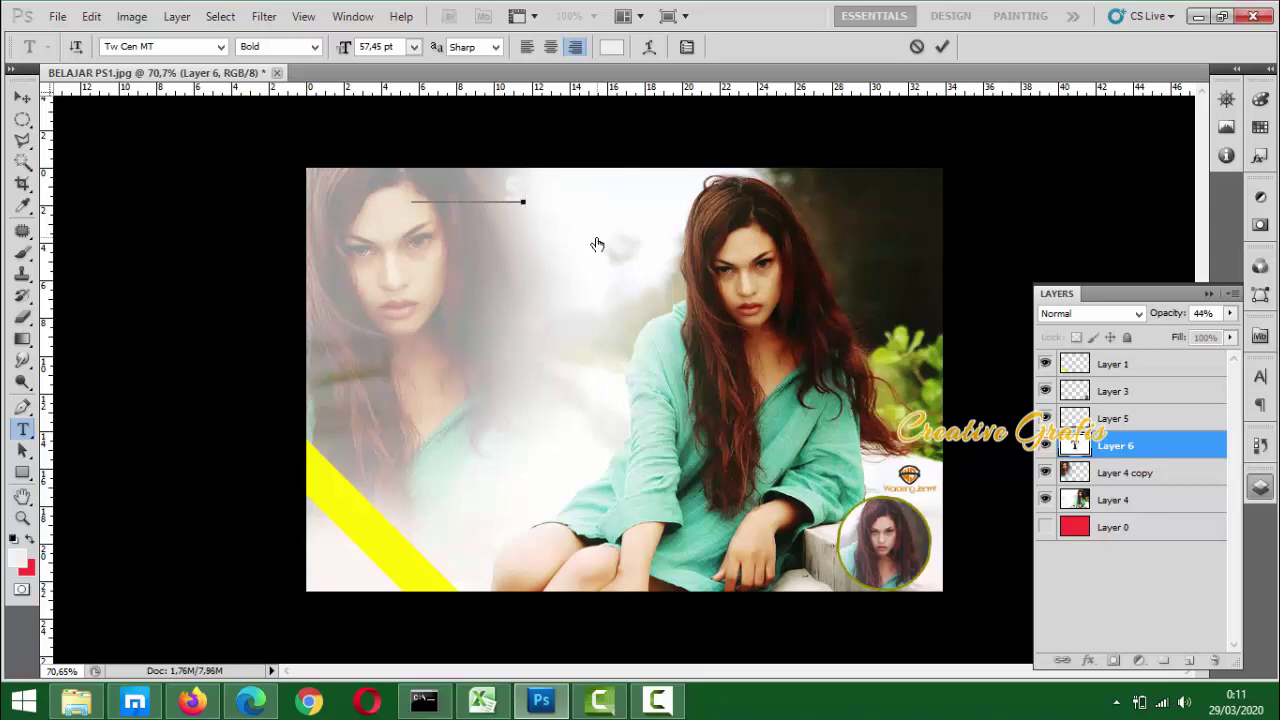
type("Sweat")
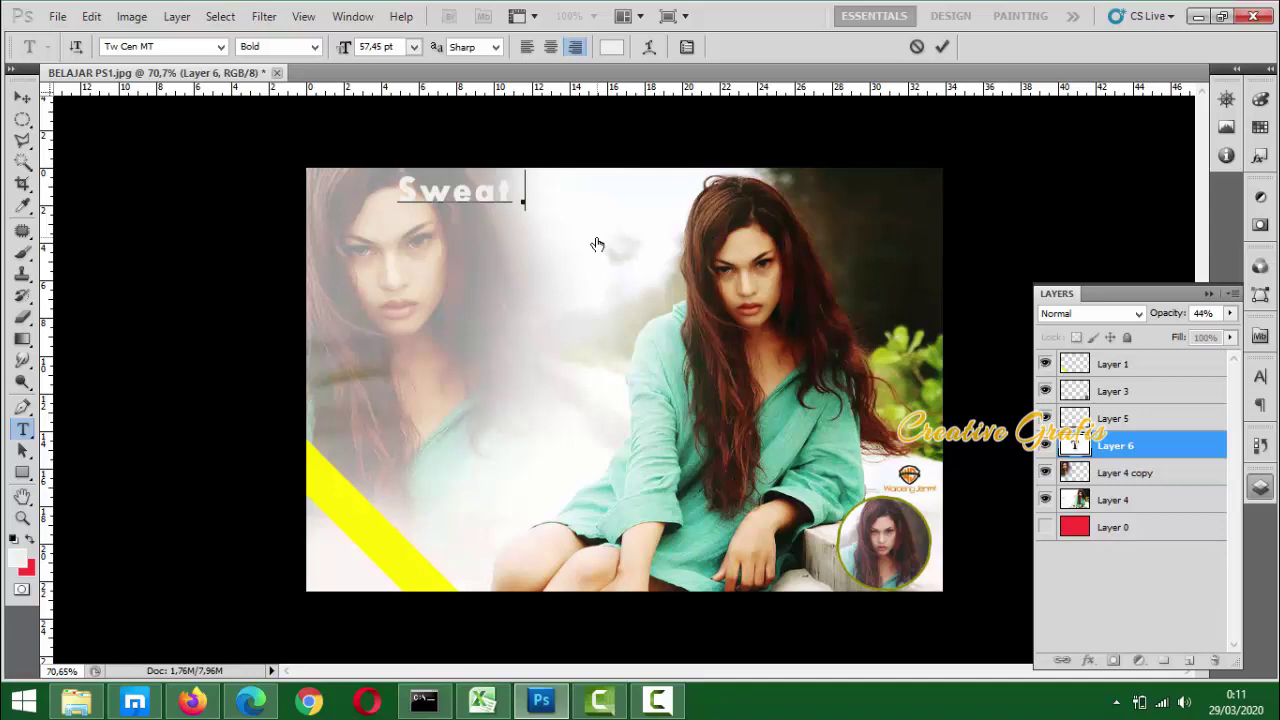
type(" Gils")
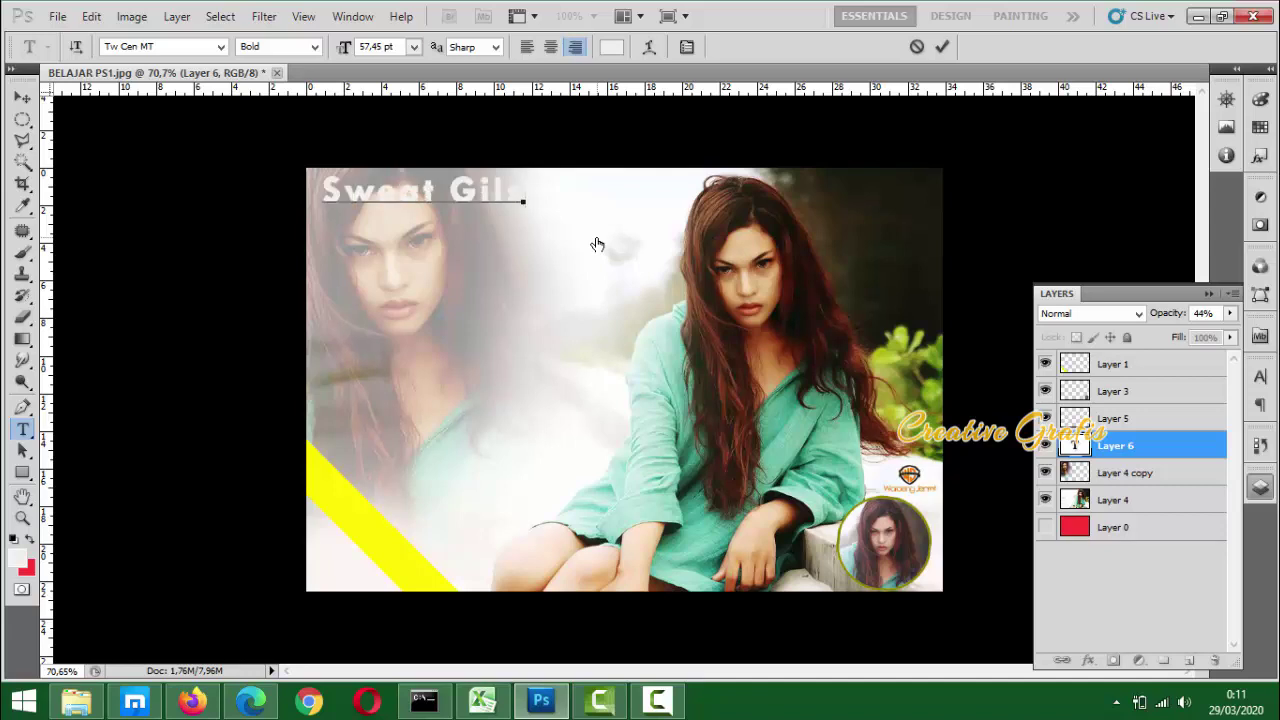
key("BackSpace")
key("BackSpace")
type("rl")
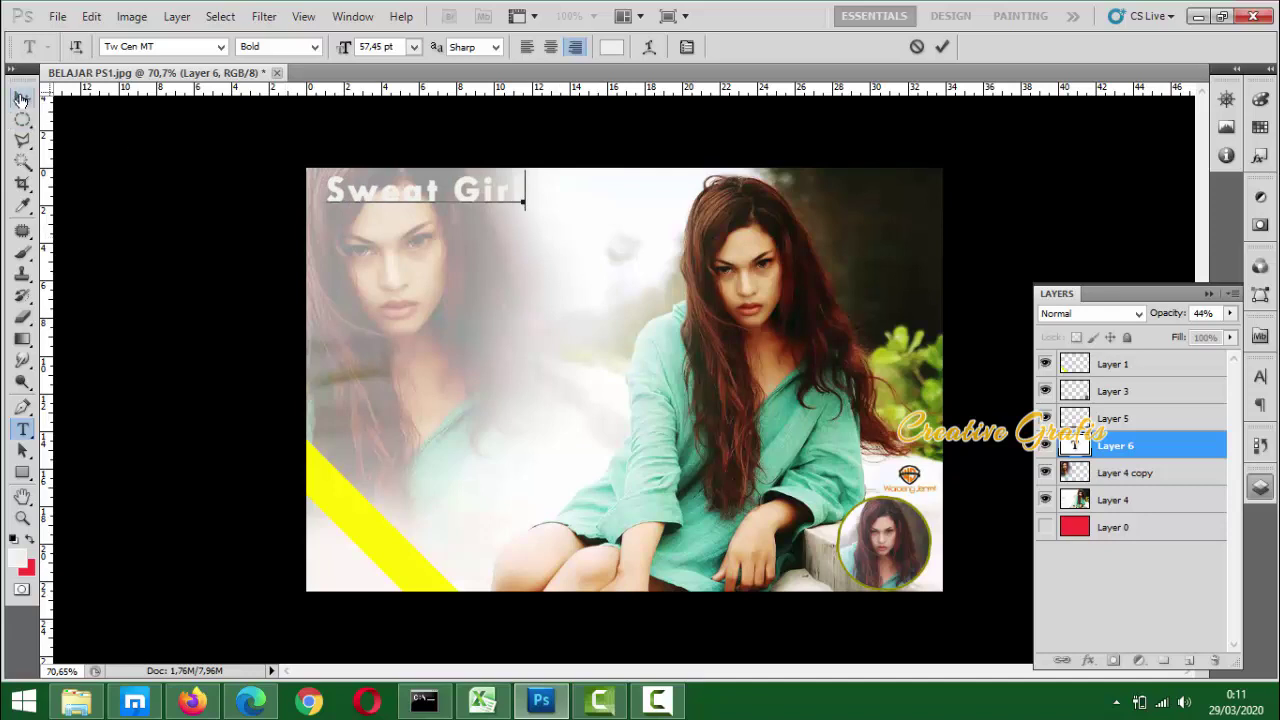
left_click(20, 98)
left_click_drag(428, 202, 517, 221)
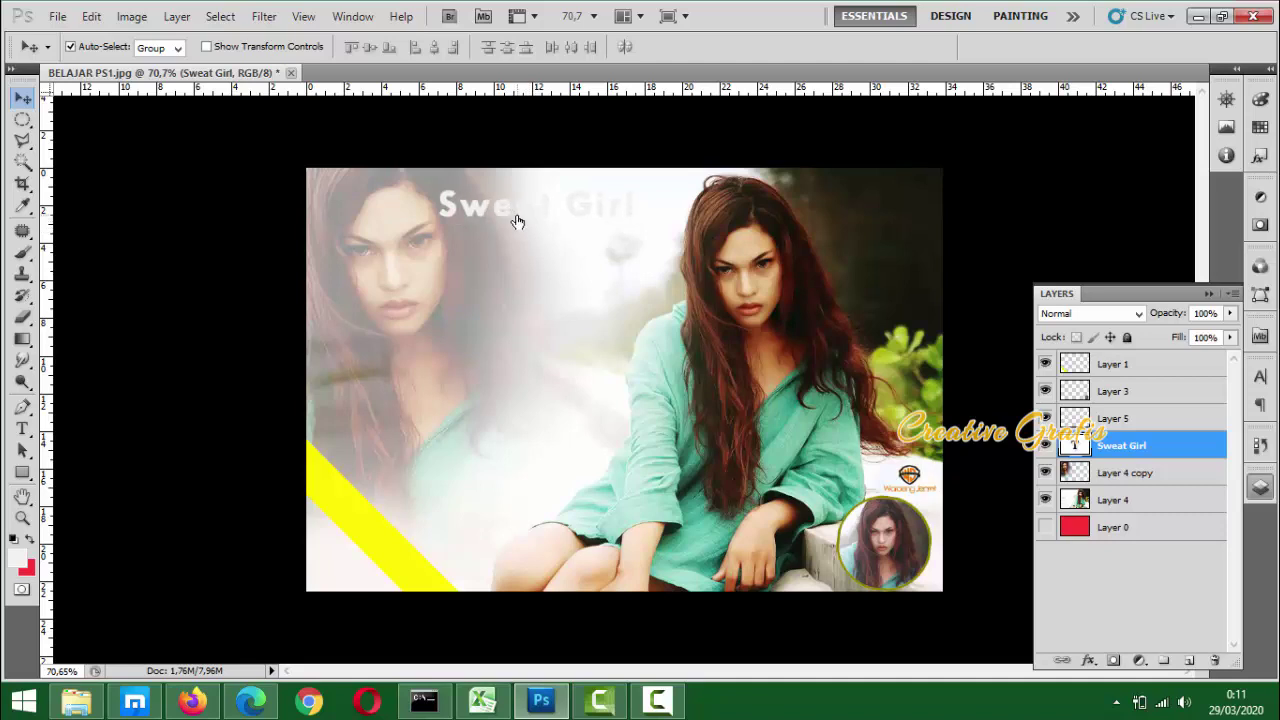
left_click(23, 430)
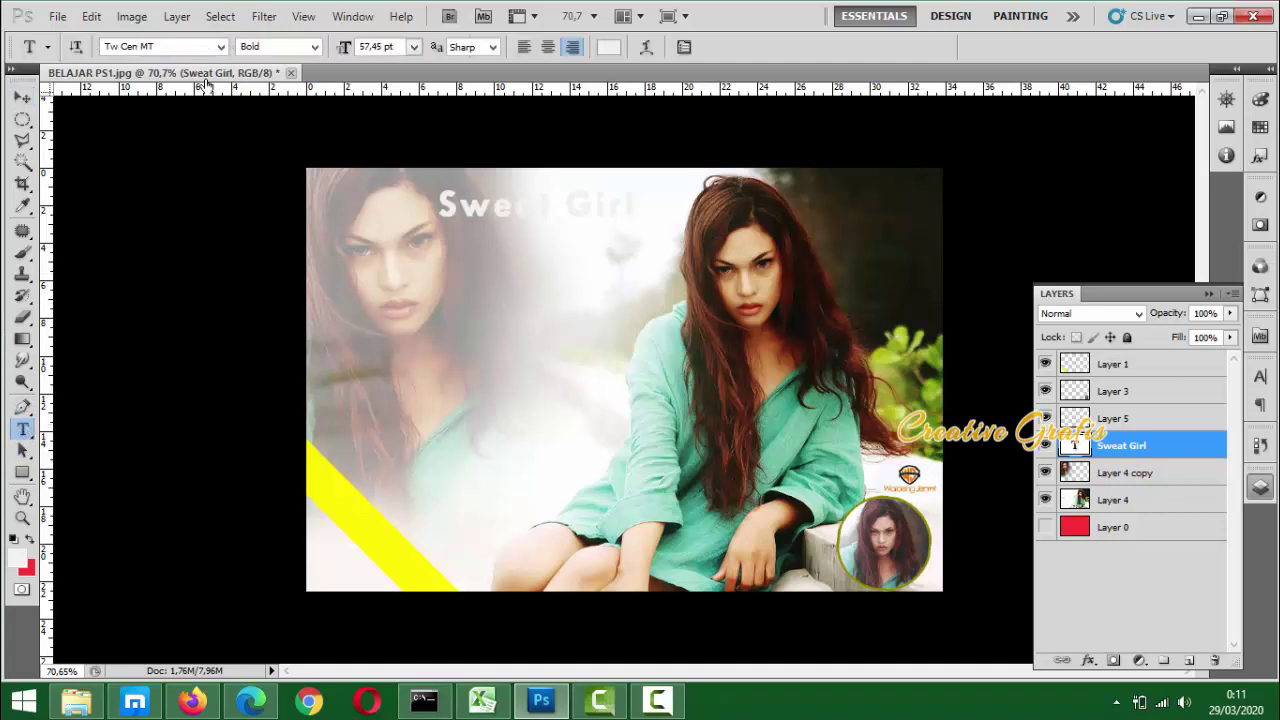
left_click(518, 213)
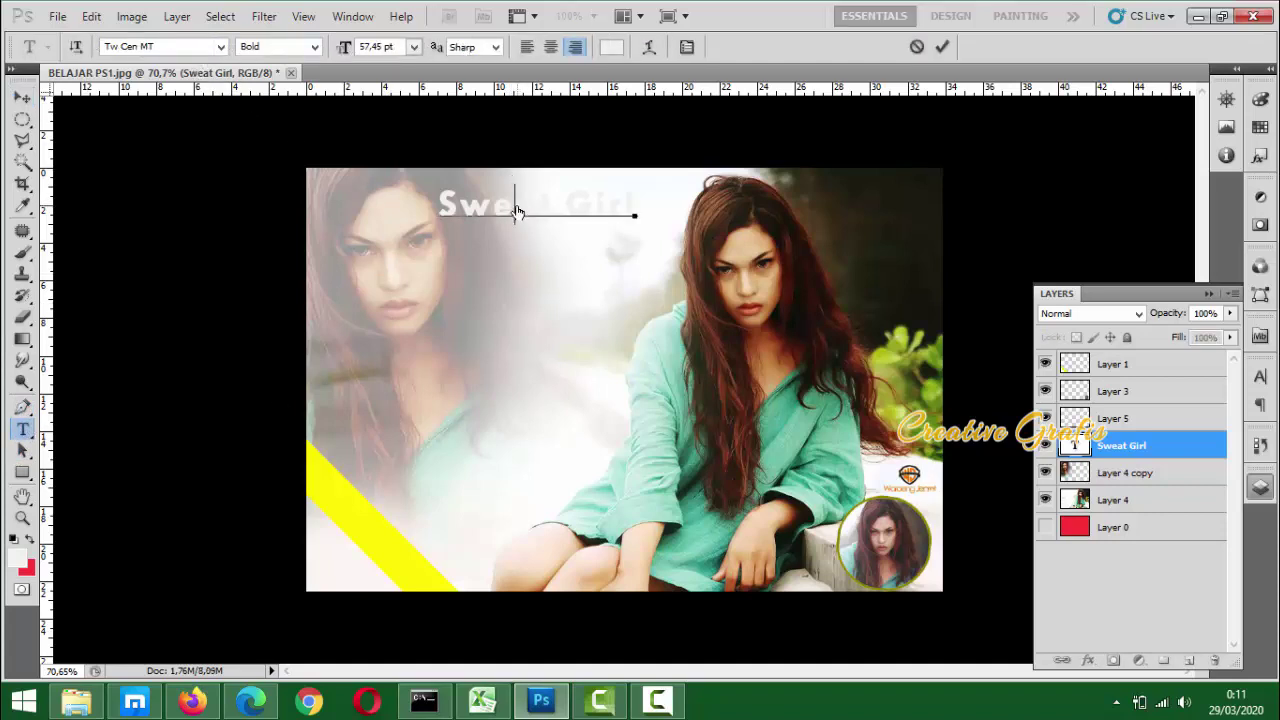
key("ctrl+a")
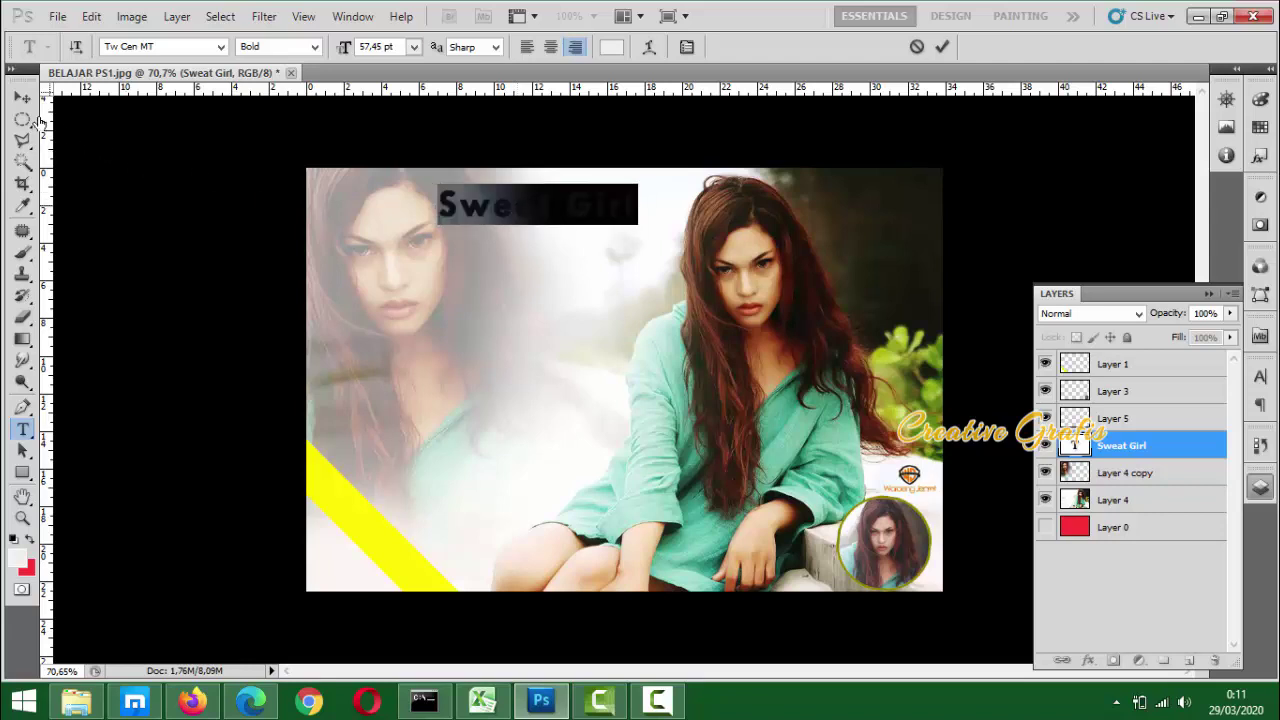
left_click(22, 98)
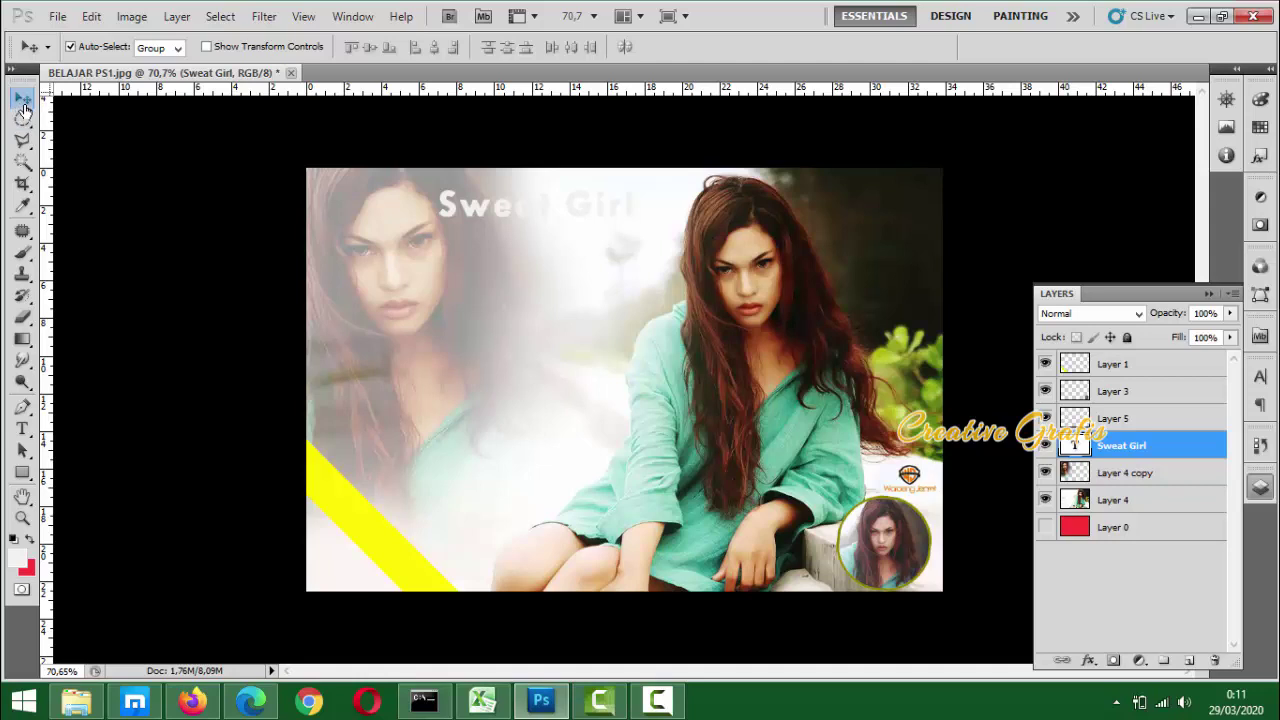
Change the font of the Sweat Girl text layer to Southern Aire Personal Use Only
left_click(1258, 380)
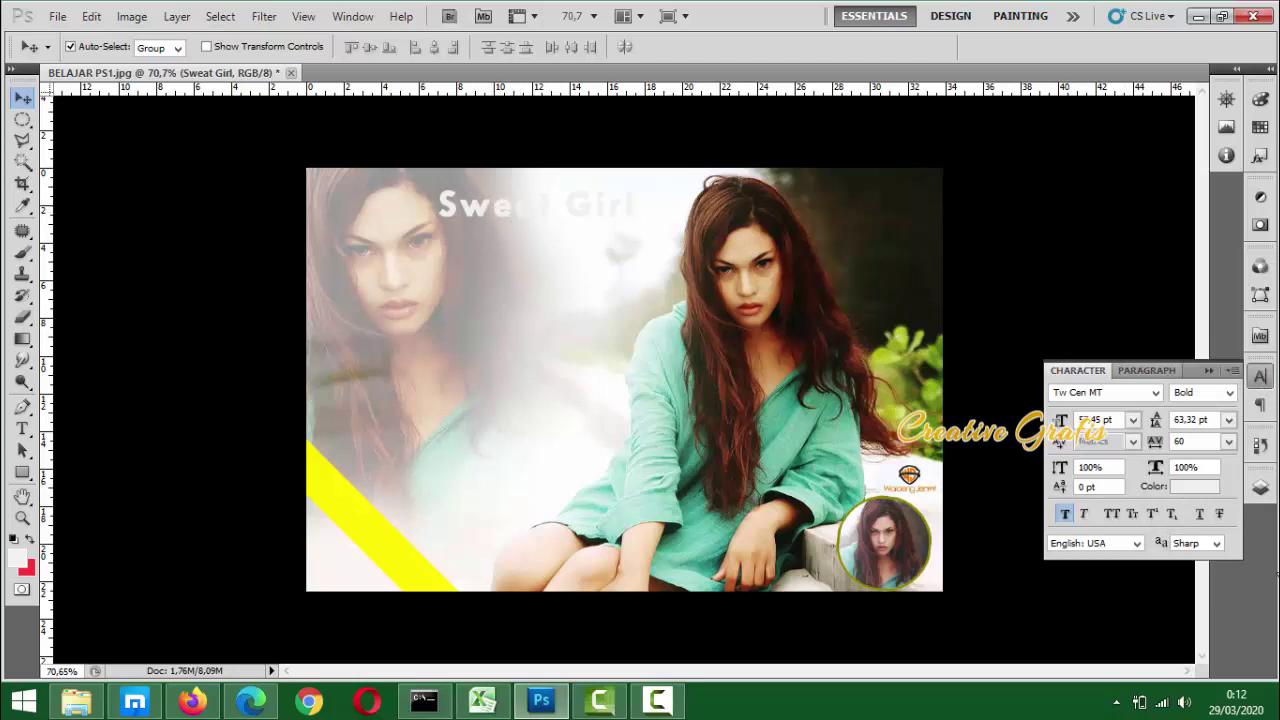
left_click(1260, 487)
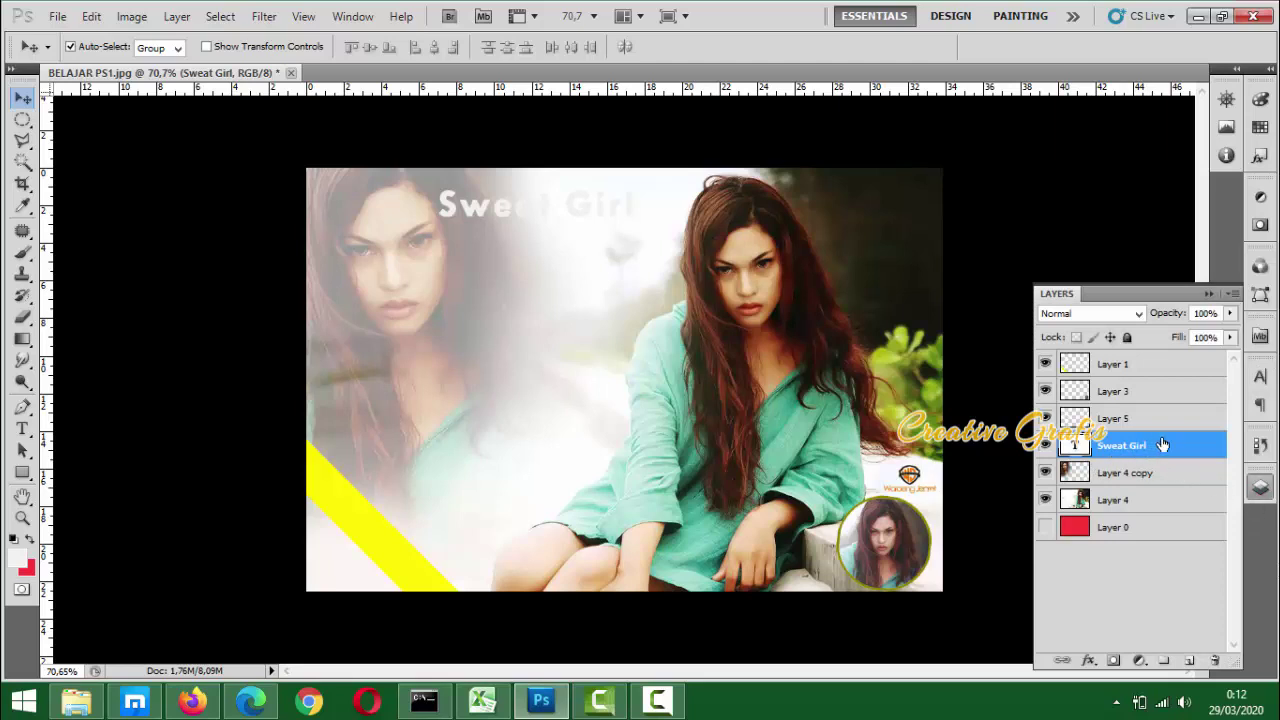
left_click(1261, 375)
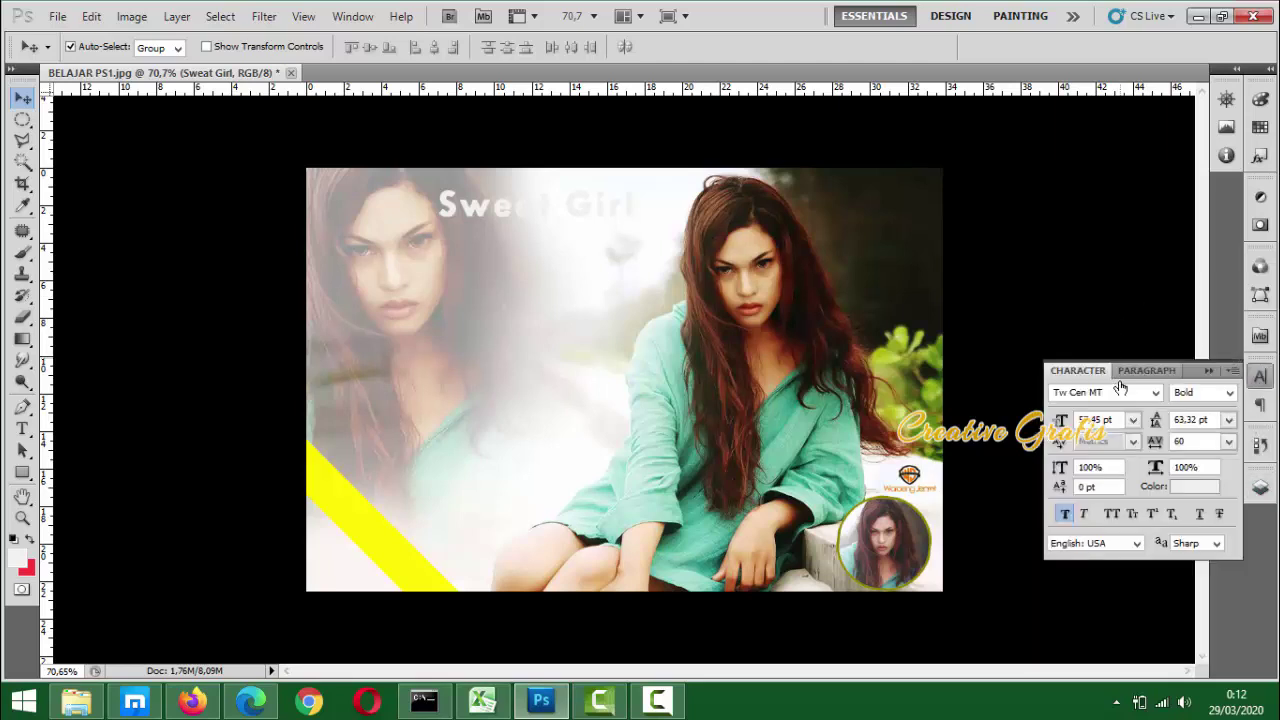
left_click(1154, 395)
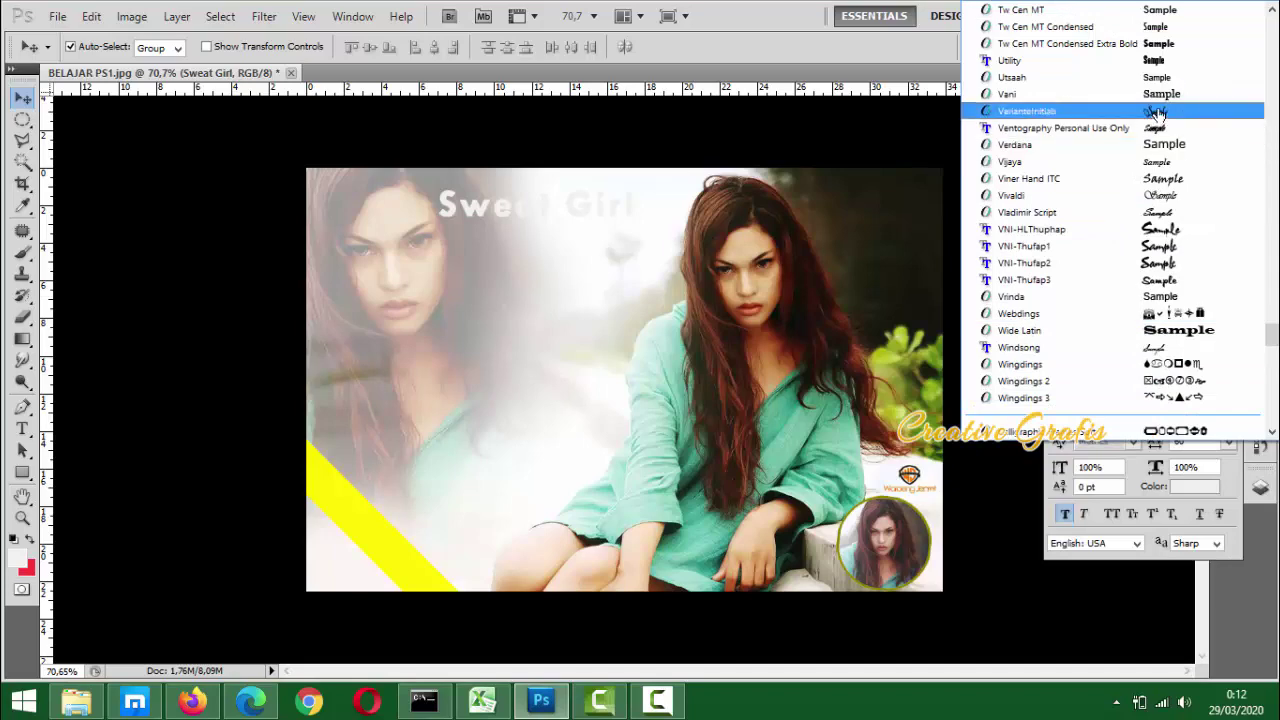
scroll(1180, 203, "up", 5)
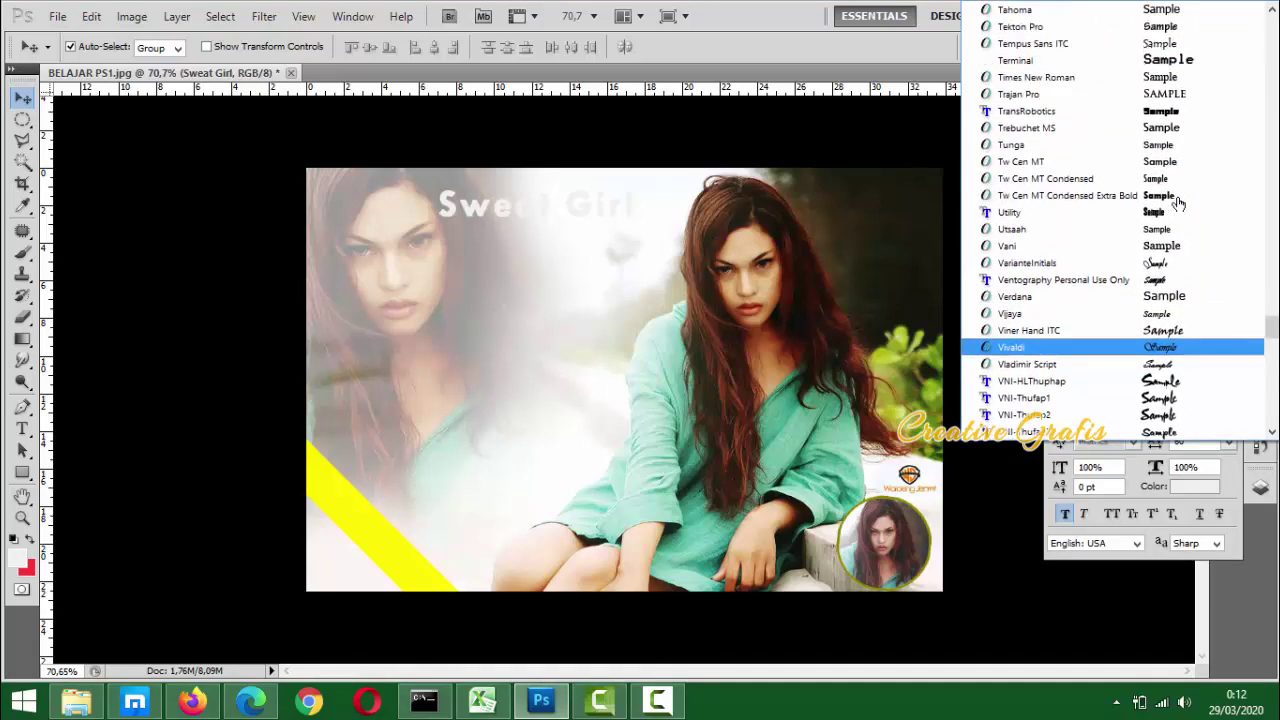
scroll(1160, 270, "up", 3)
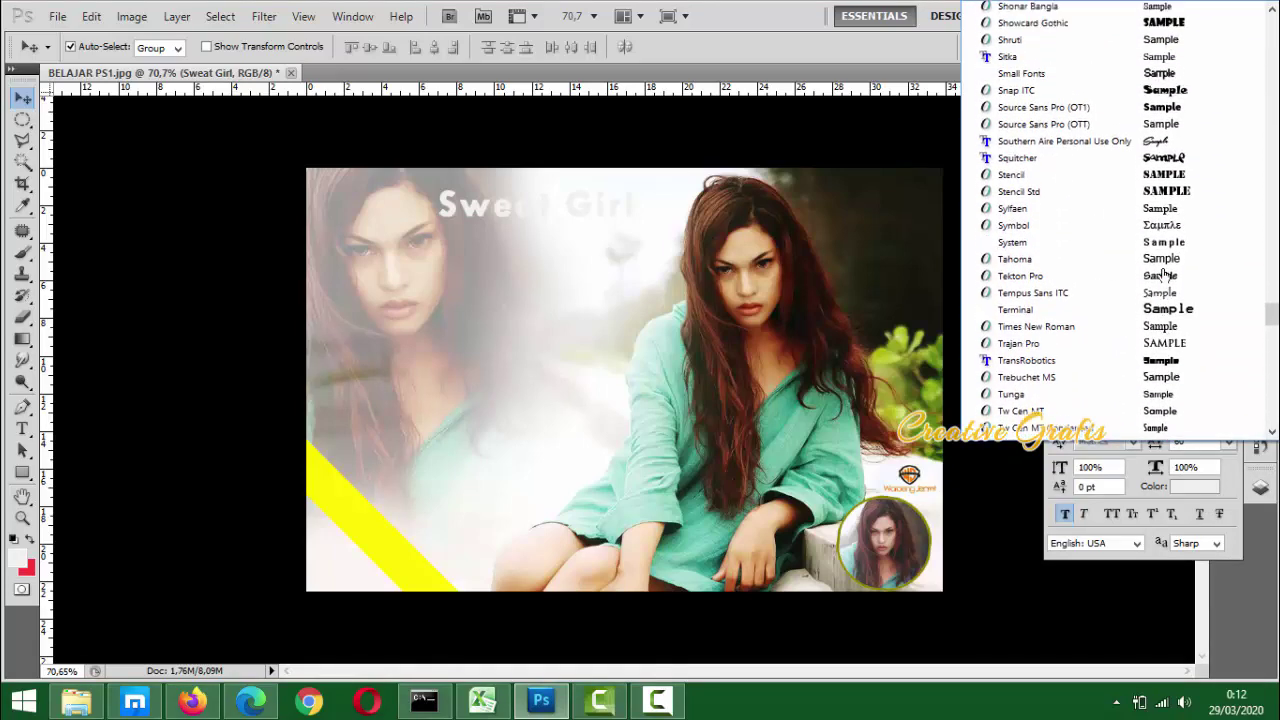
left_click(1160, 145)
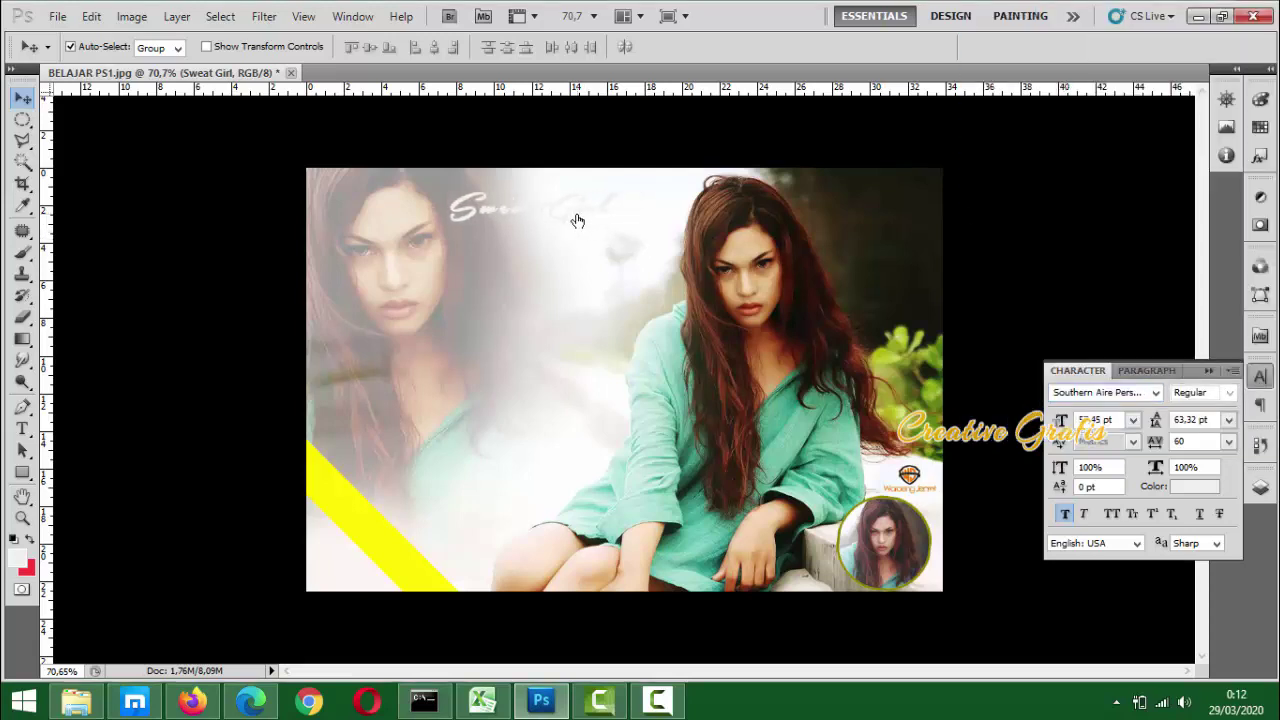
Set the colour of the Sweat Girl text to dark grey #2e2e28
scroll(574, 223, "up", 1)
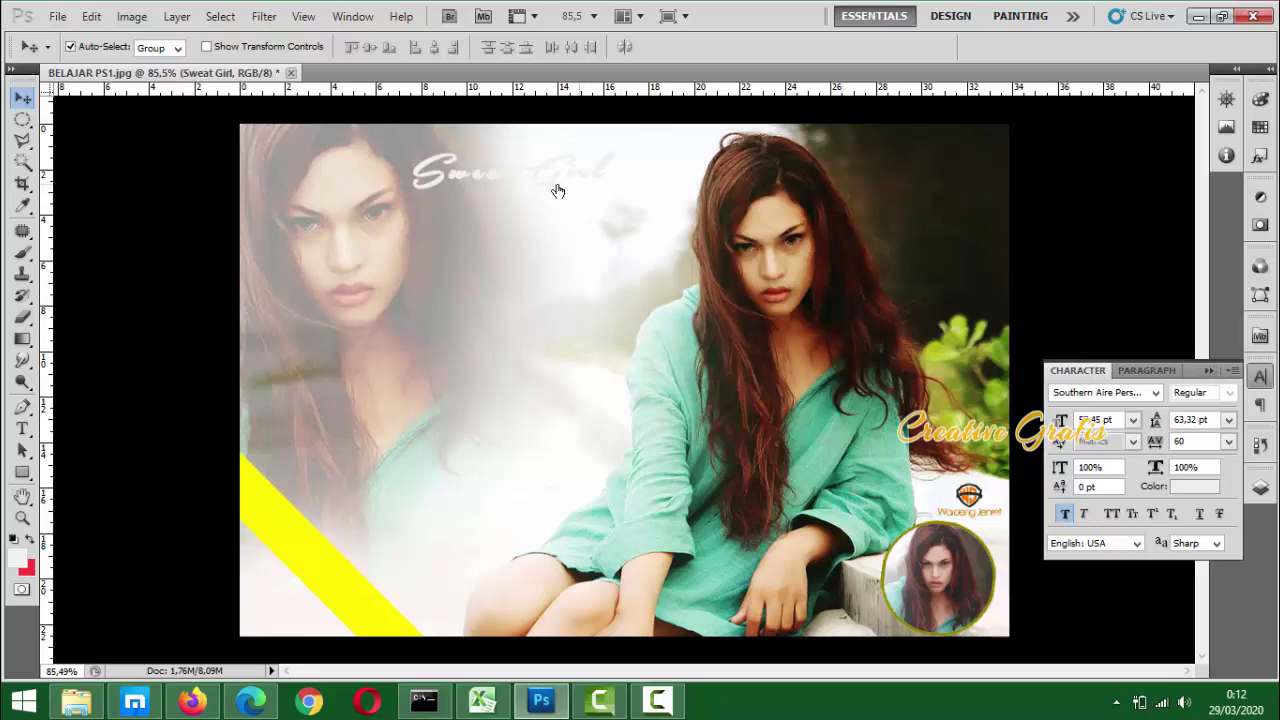
left_click(1195, 487)
mouse_move(1029, 215)
left_mouse_down()
mouse_move(1037, 143)
mouse_move(940, 296)
mouse_move(886, 325)
mouse_move(863, 300)
mouse_move(866, 212)
left_mouse_up()
left_click(843, 316)
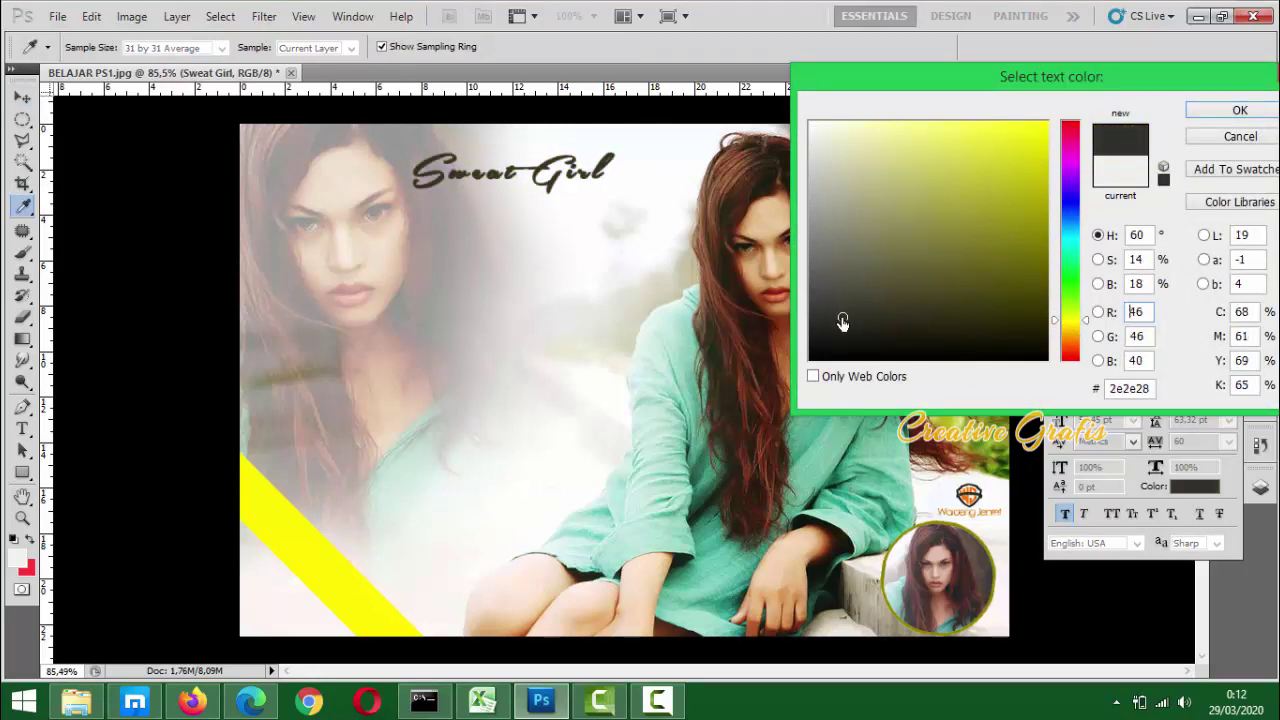
key("Return")
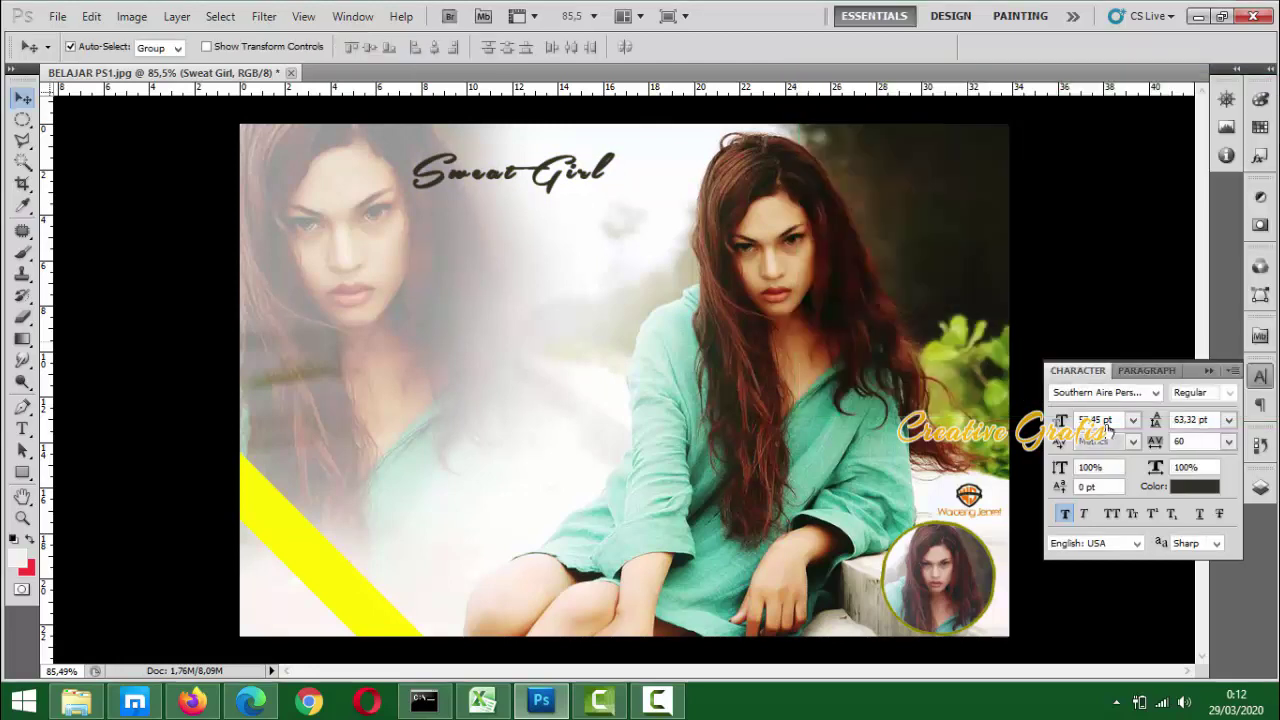
left_click(1209, 372)
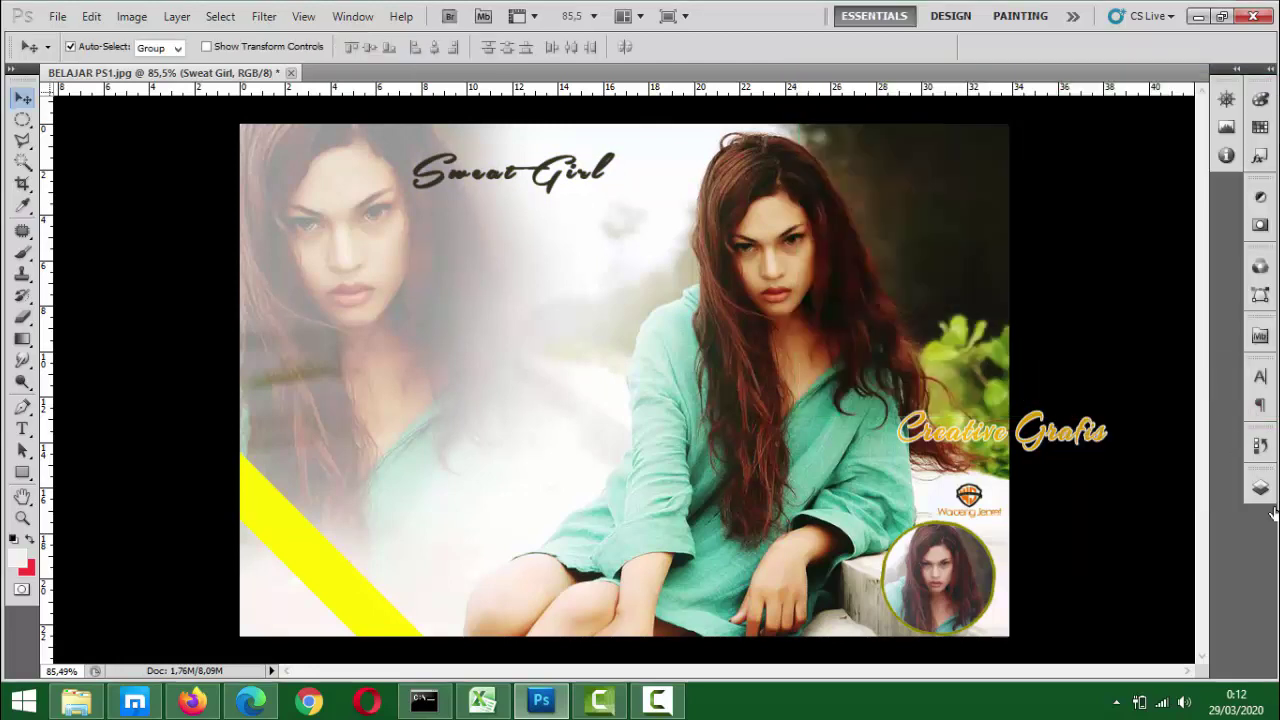
Add a Drop Shadow effect to the Sweat Girl text layer and show its settings
left_click(1260, 487)
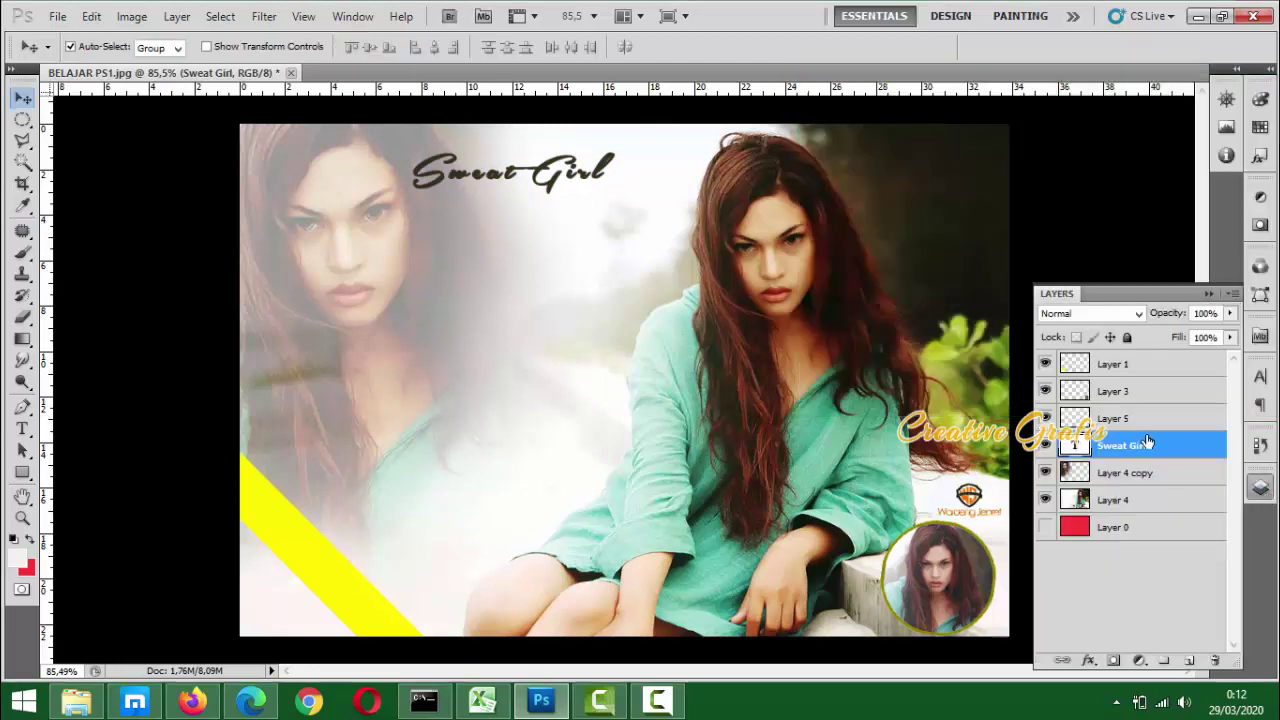
double_click(1200, 458)
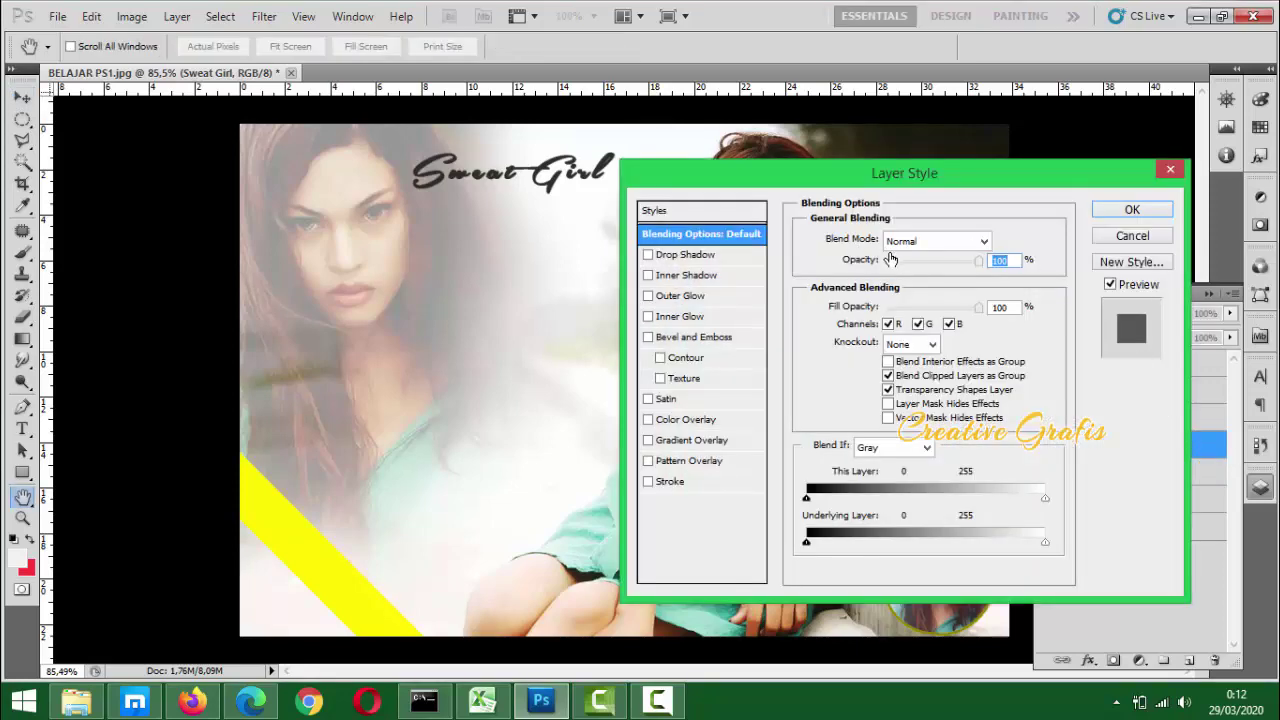
left_click(1131, 210)
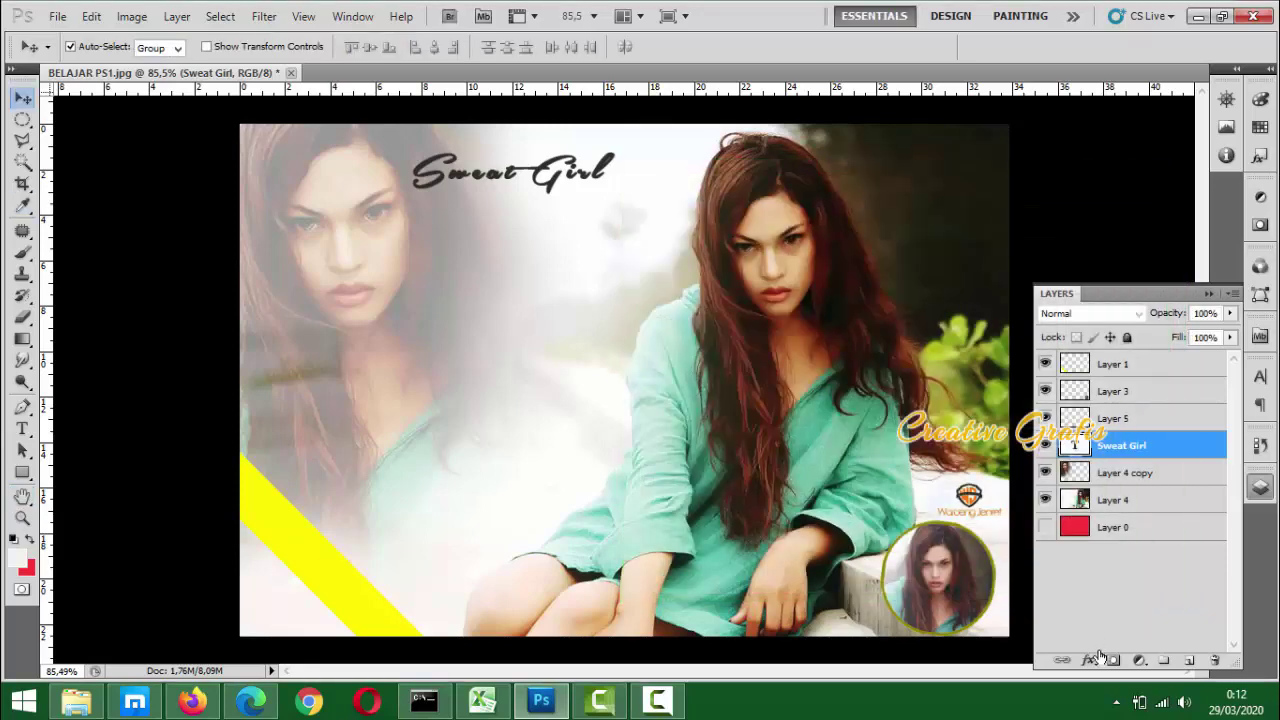
left_click(1089, 660)
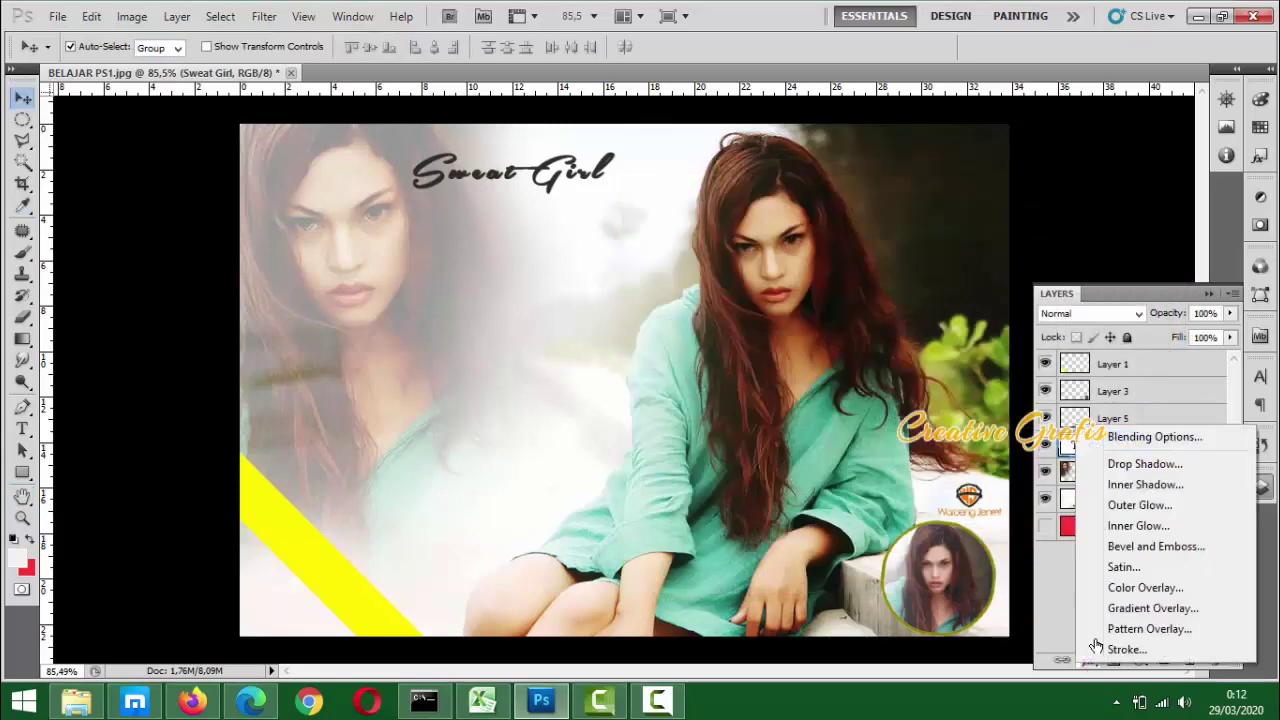
left_click(1148, 438)
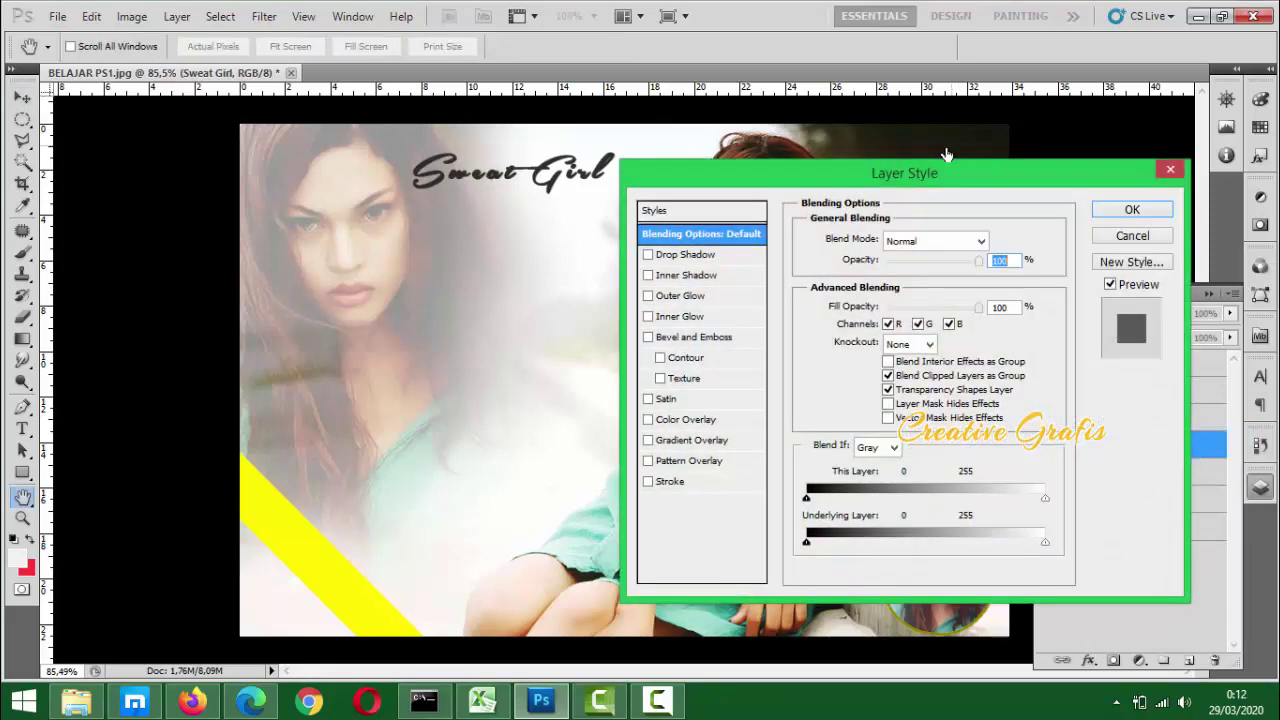
left_click_drag(944, 183, 1002, 139)
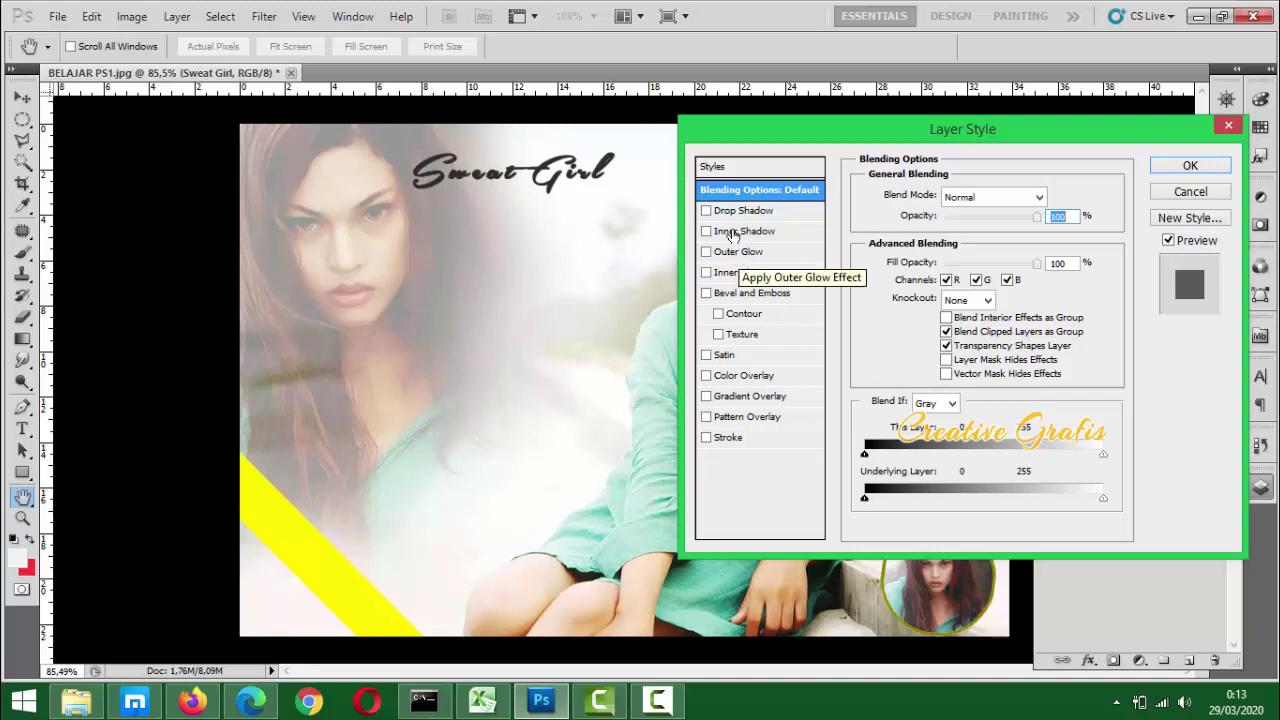
left_click(707, 211)
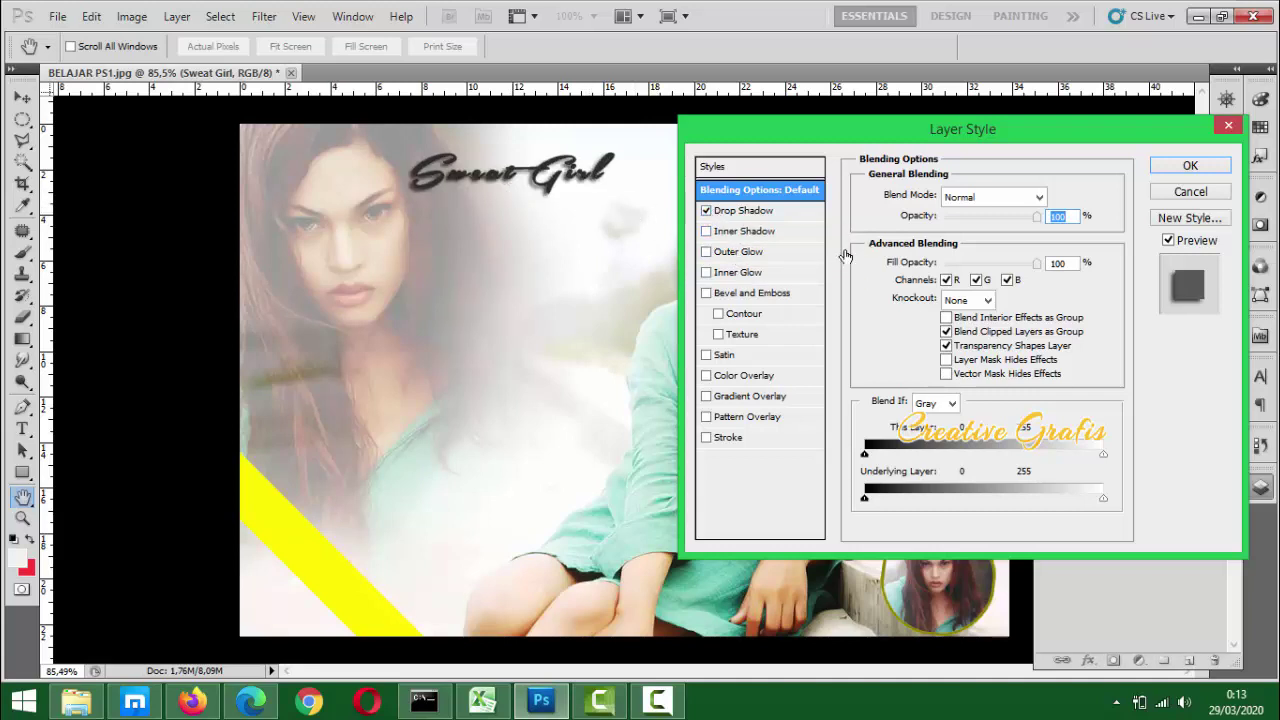
left_click(737, 211)
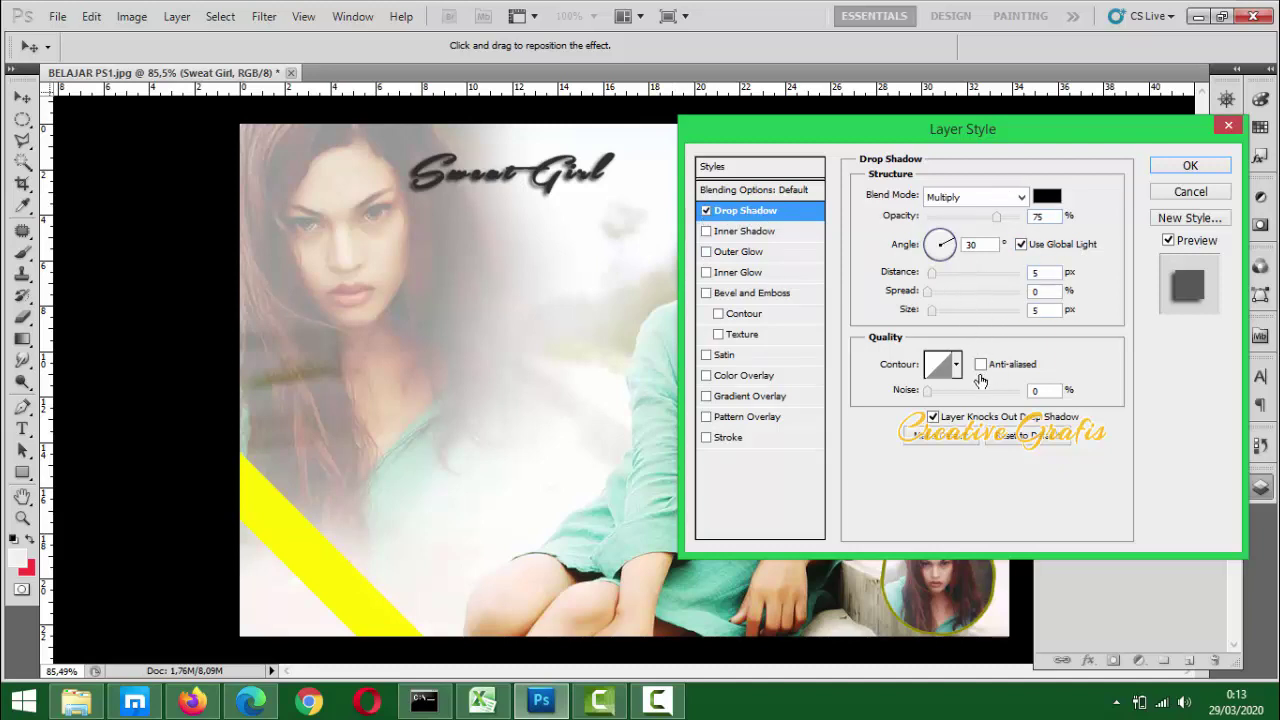
Set the drop shadow's spread to 24%, reduce its size to the minimum and fine-tune its distance
left_click_drag(932, 273, 953, 273)
left_click(937, 274)
mouse_move(933, 298)
left_mouse_down()
mouse_move(949, 298)
mouse_move(934, 318)
left_mouse_up()
left_click_drag(929, 318, 927, 318)
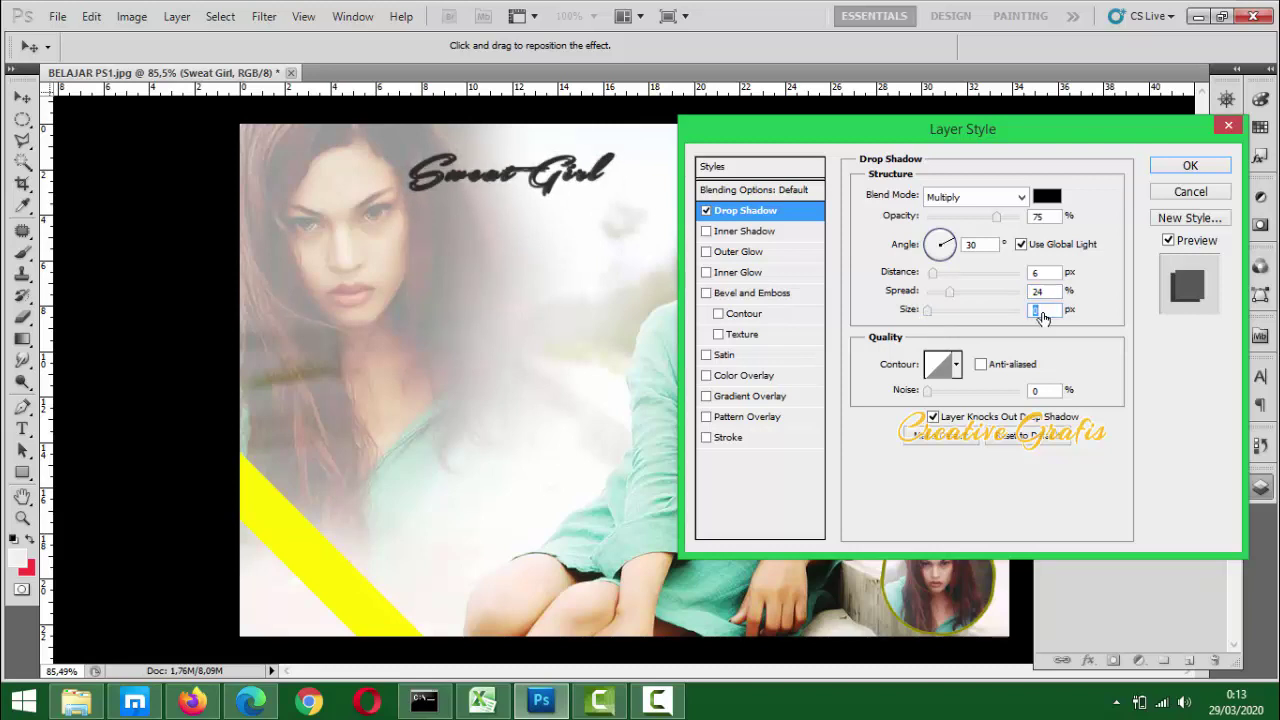
mouse_move(932, 273)
left_mouse_down()
mouse_move(992, 279)
mouse_move(932, 288)
left_mouse_up()
Try an Inner Bevel on the Sweat Girl text using the Smooth technique and 64% depth
left_click(730, 294)
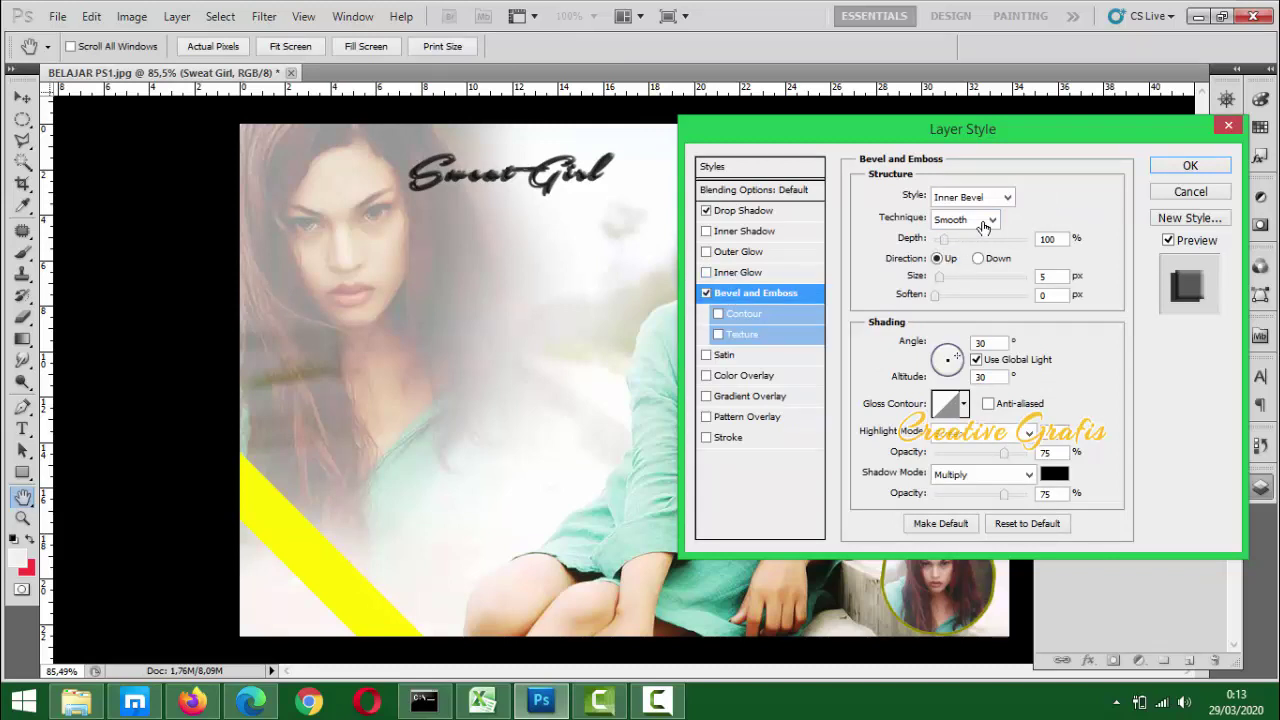
left_click(940, 241)
key("ctrl+plus")
key("ctrl+plus")
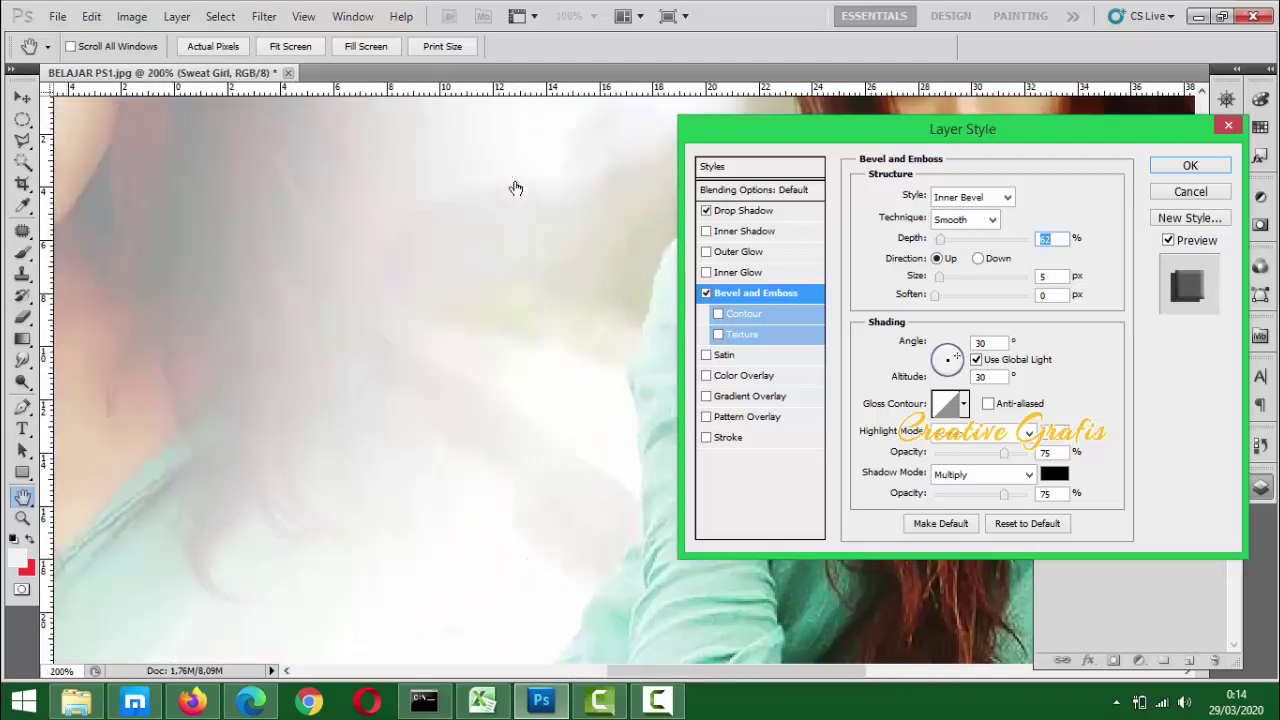
key("ctrl+minus")
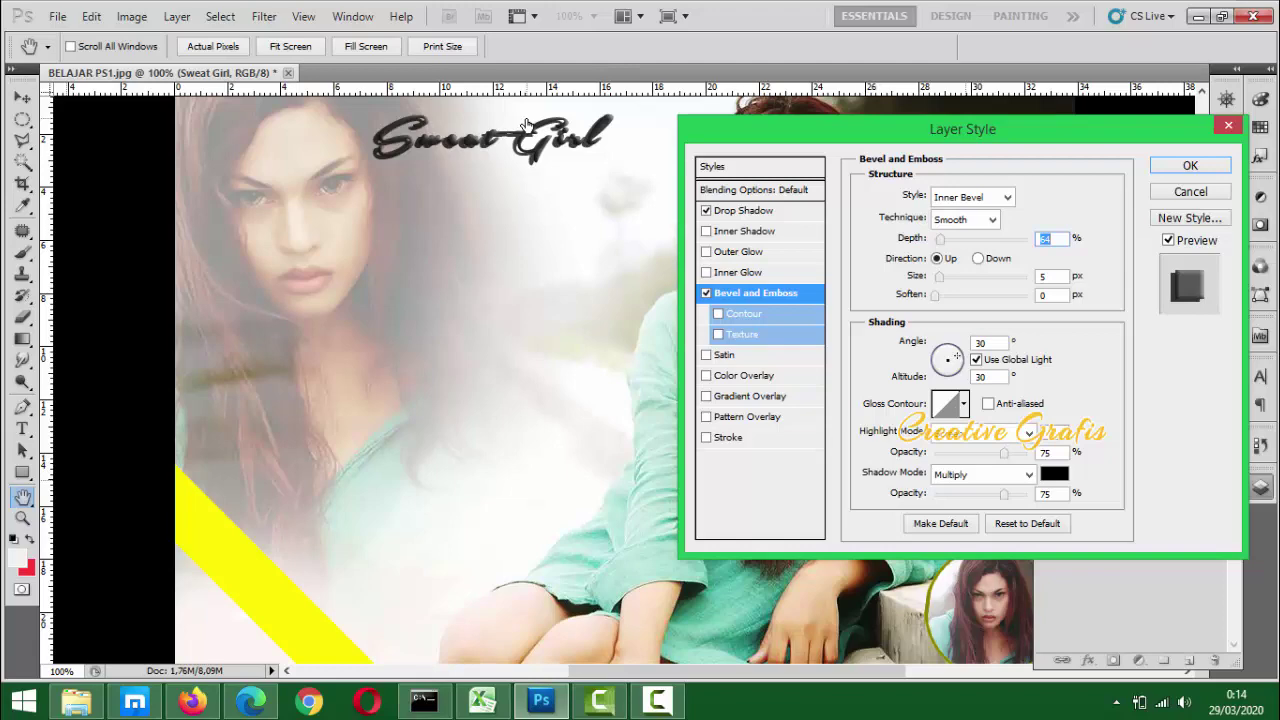
key("ctrl+plus")
left_click_drag(475, 294, 494, 482)
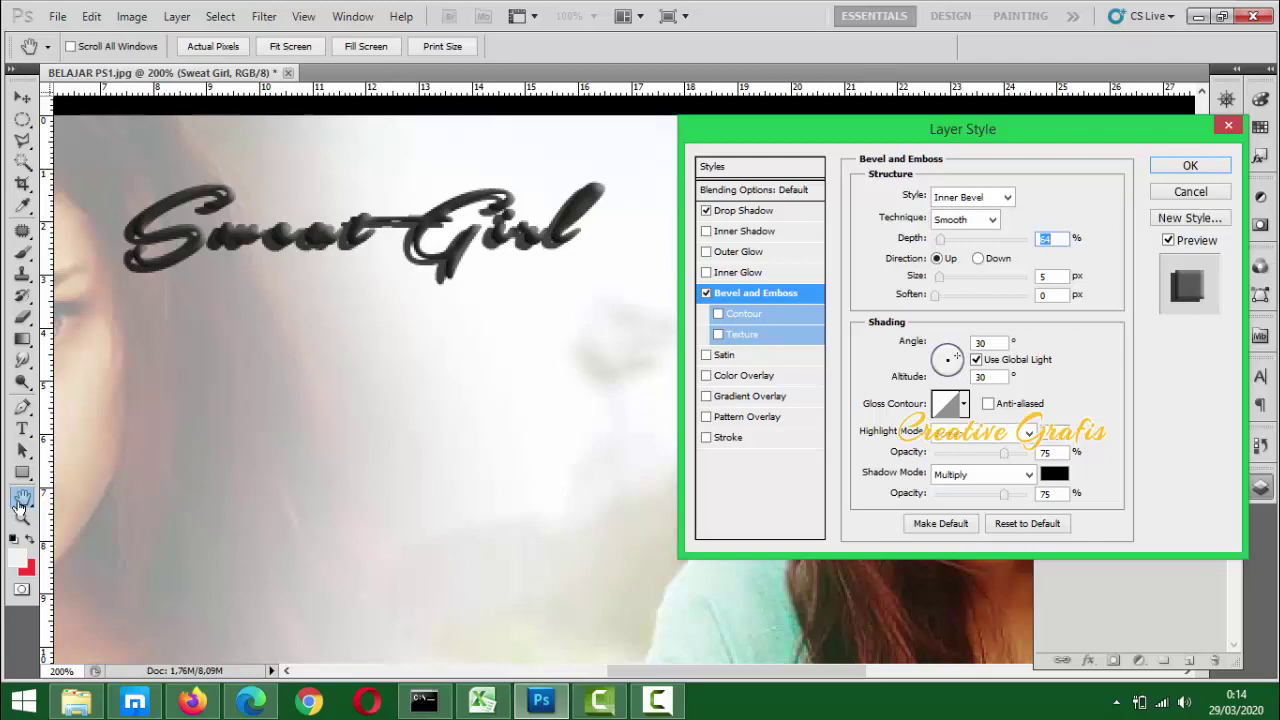
left_click_drag(394, 331, 410, 303)
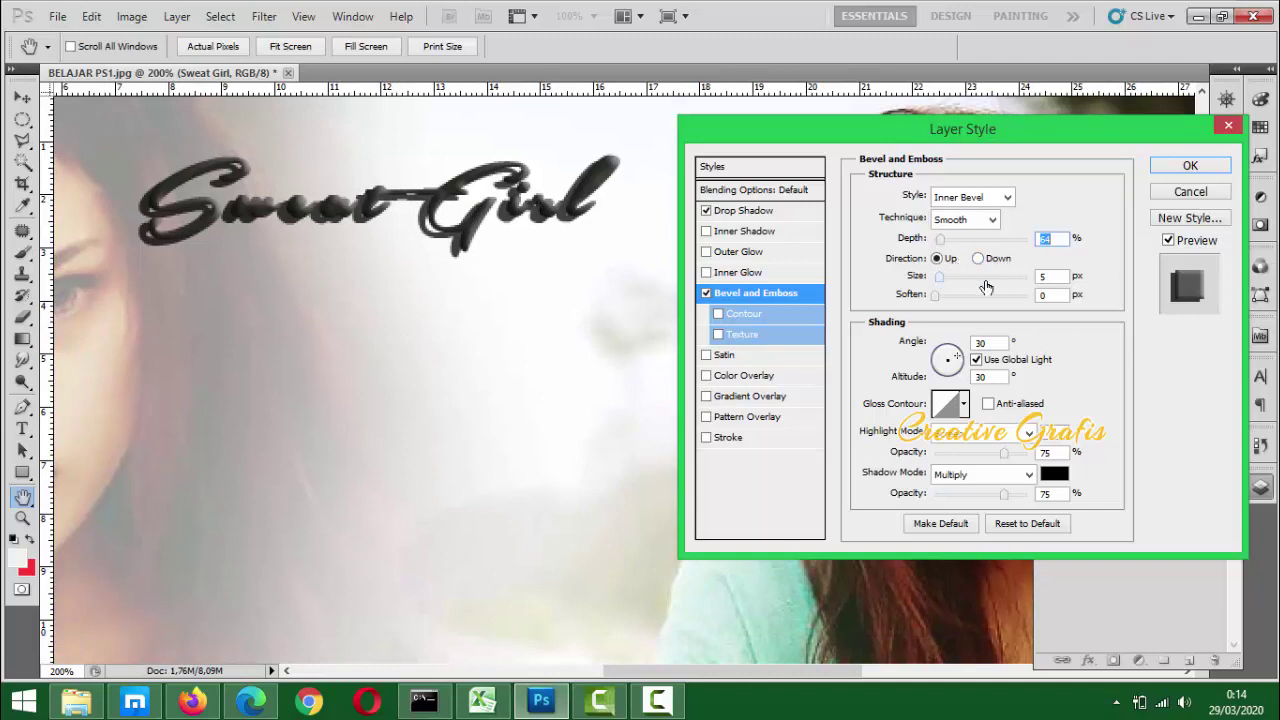
Reduce the bevel's size to 2 px
left_click(1048, 283)
key("Down")
key("Down")
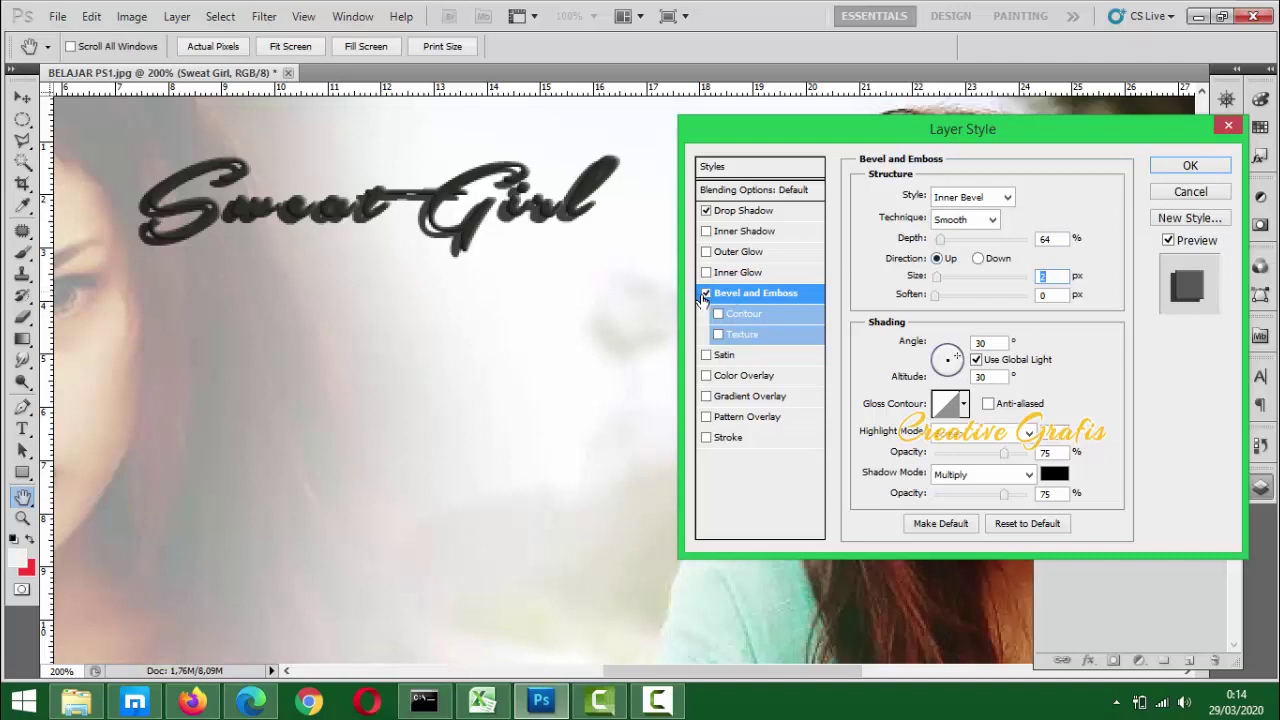
Compare the text with and without Bevel and Emboss and leave the effect turned off
left_click(706, 294)
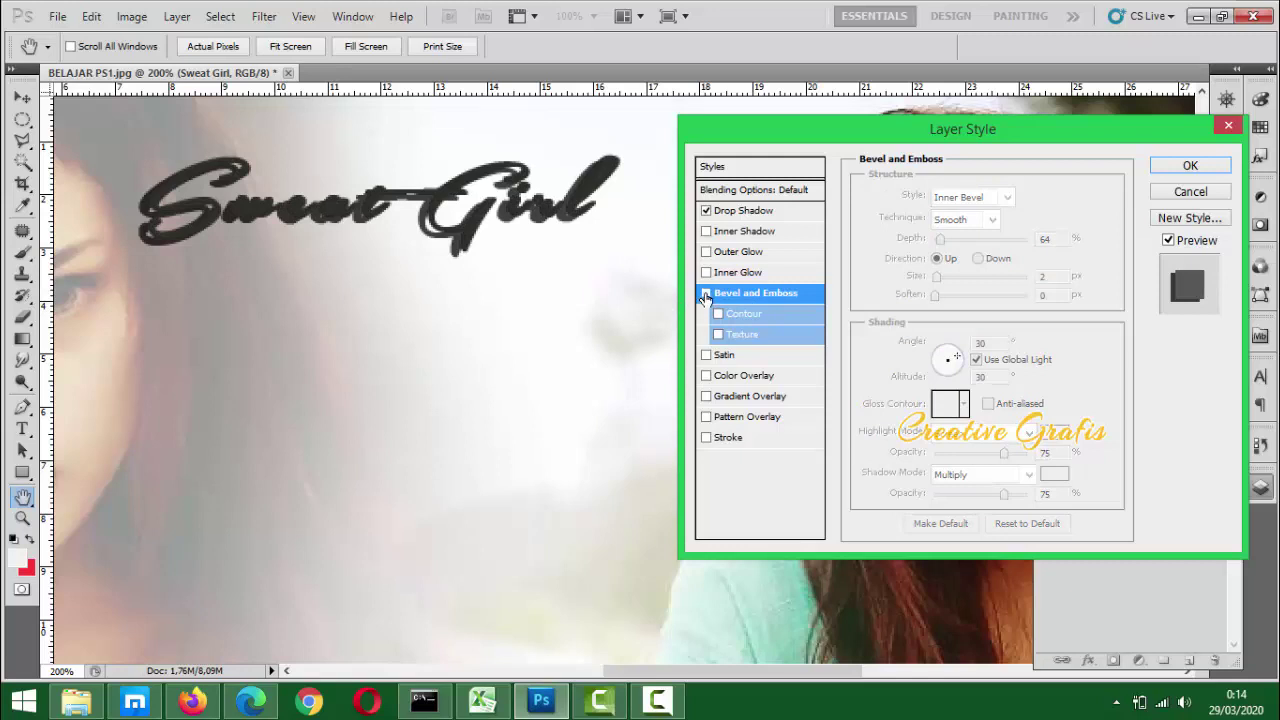
left_click(706, 294)
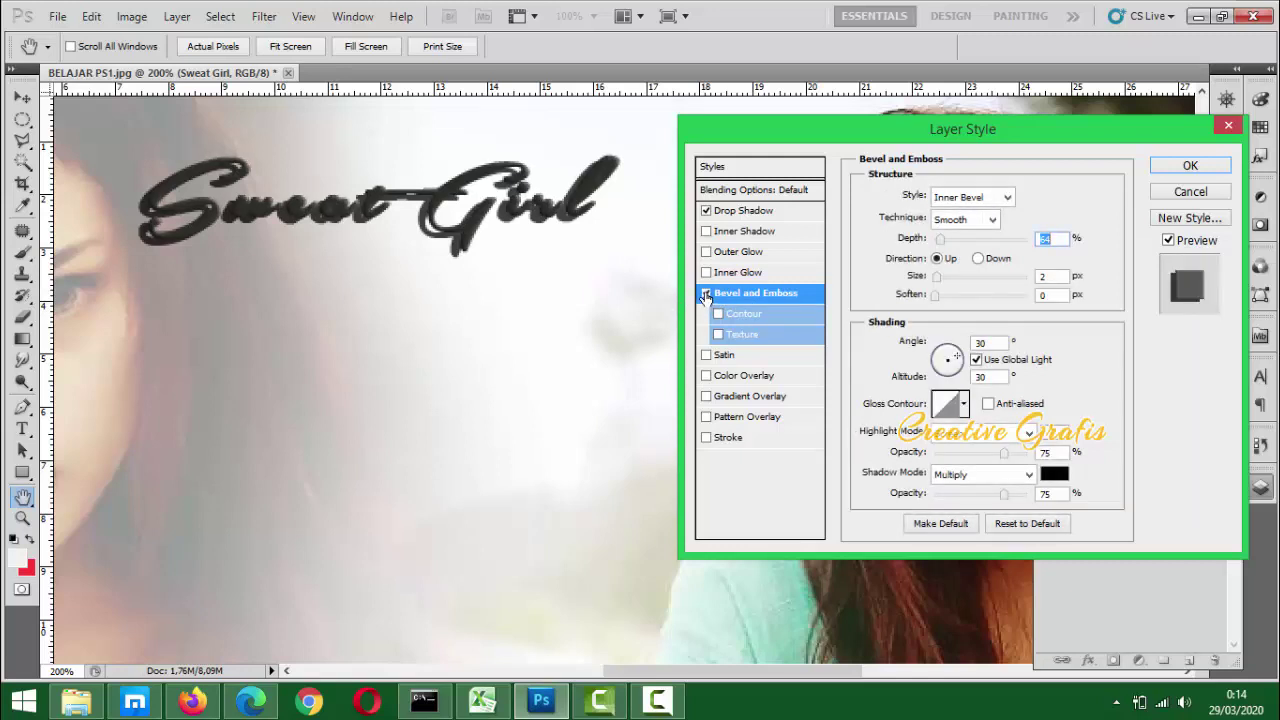
left_click(706, 294)
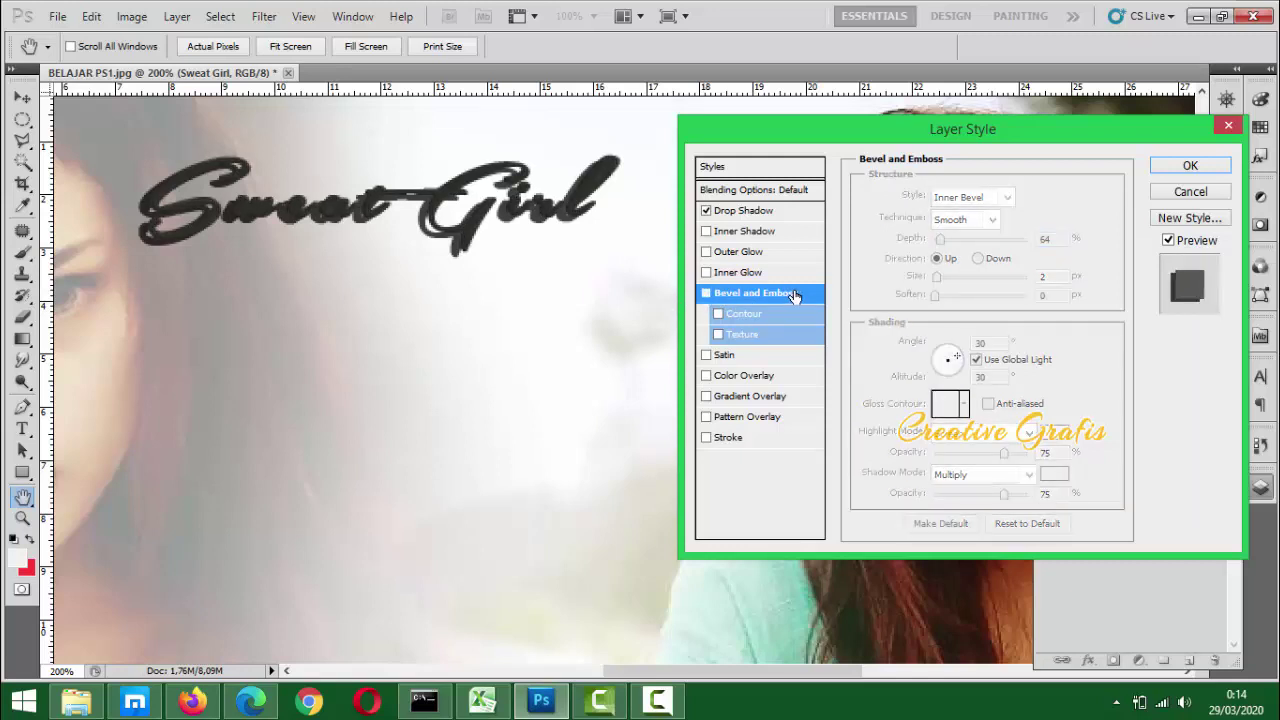
Add a Color Overlay to the Sweat Girl text, trying several hues and settling on red ff0006
left_click(737, 378)
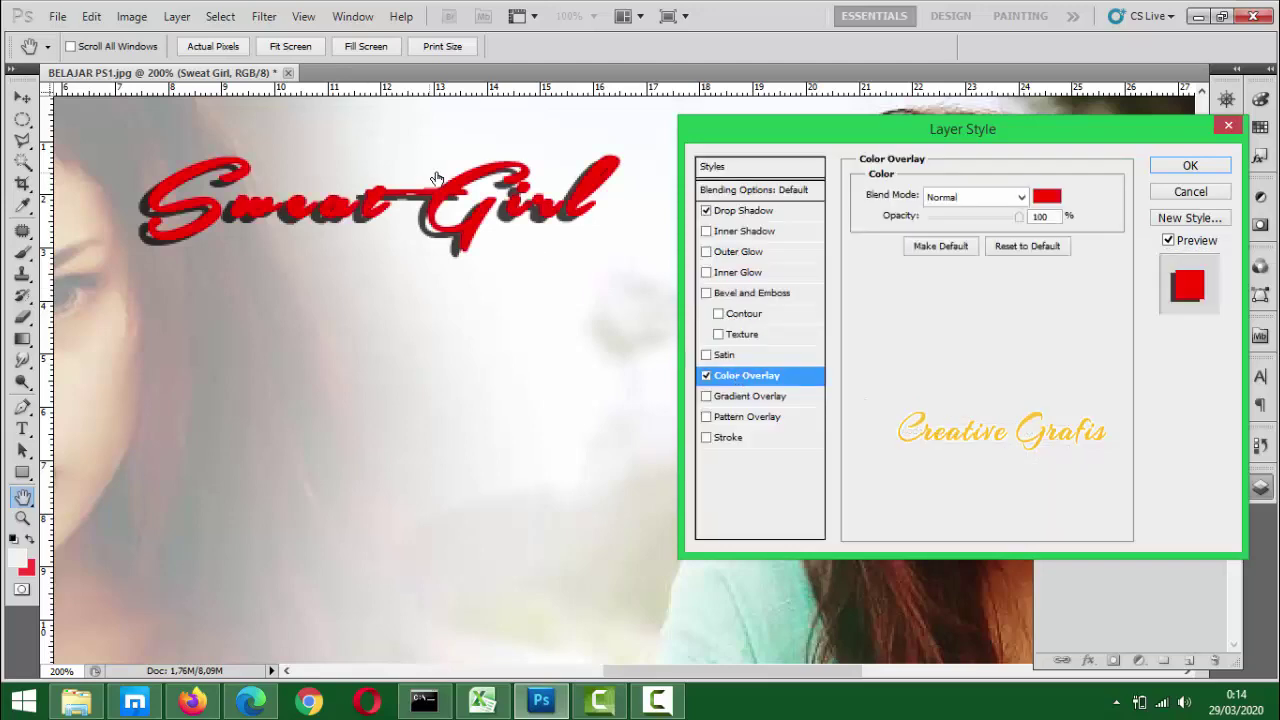
left_click(1046, 196)
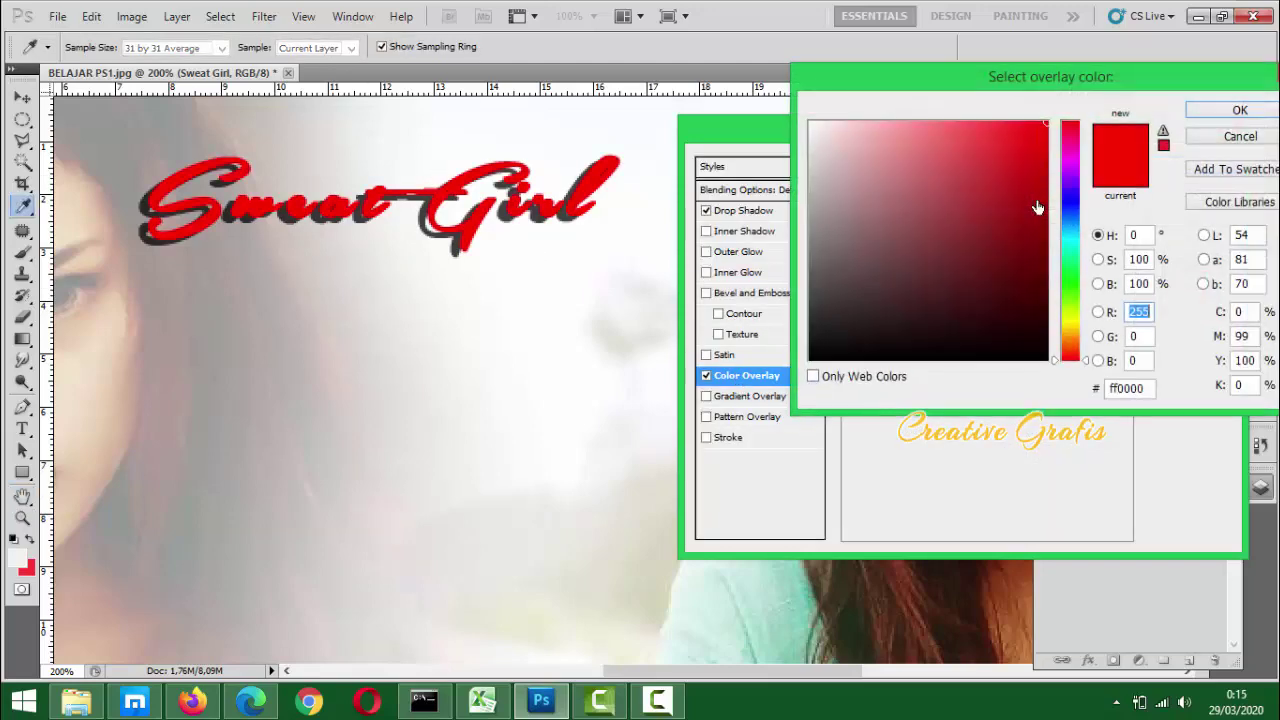
left_click_drag(1074, 170, 1064, 270)
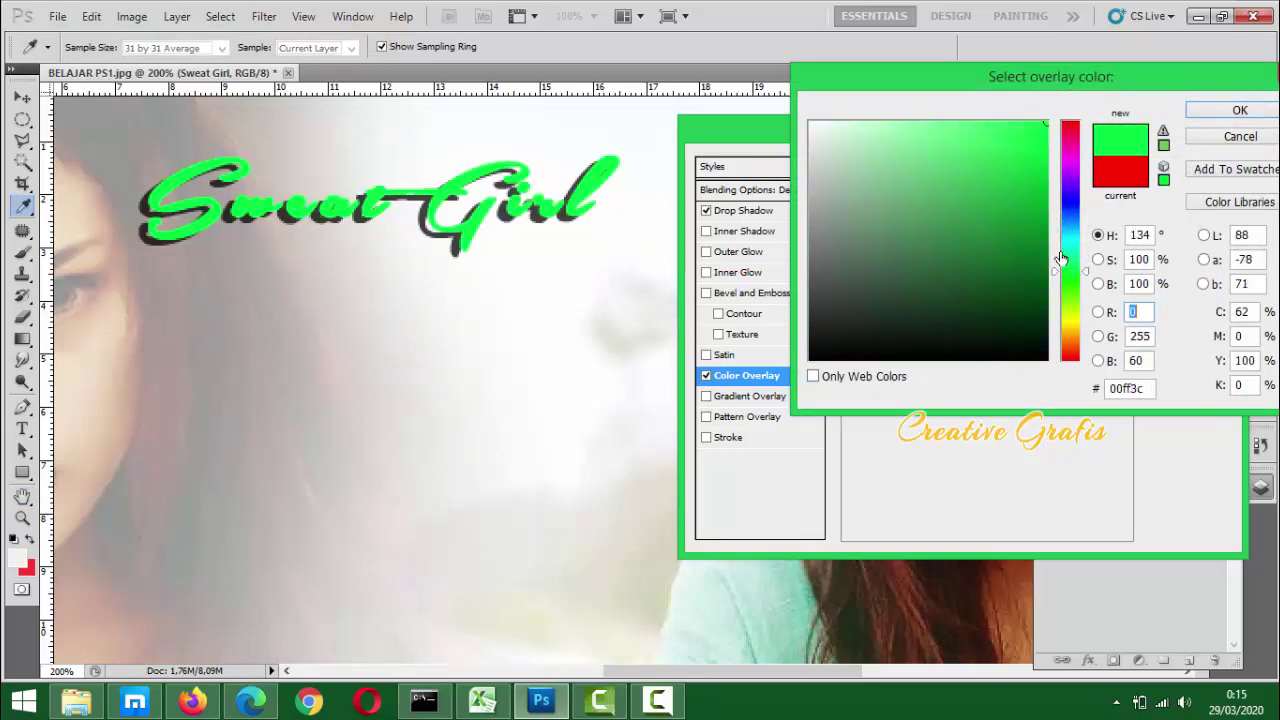
left_click(1070, 210)
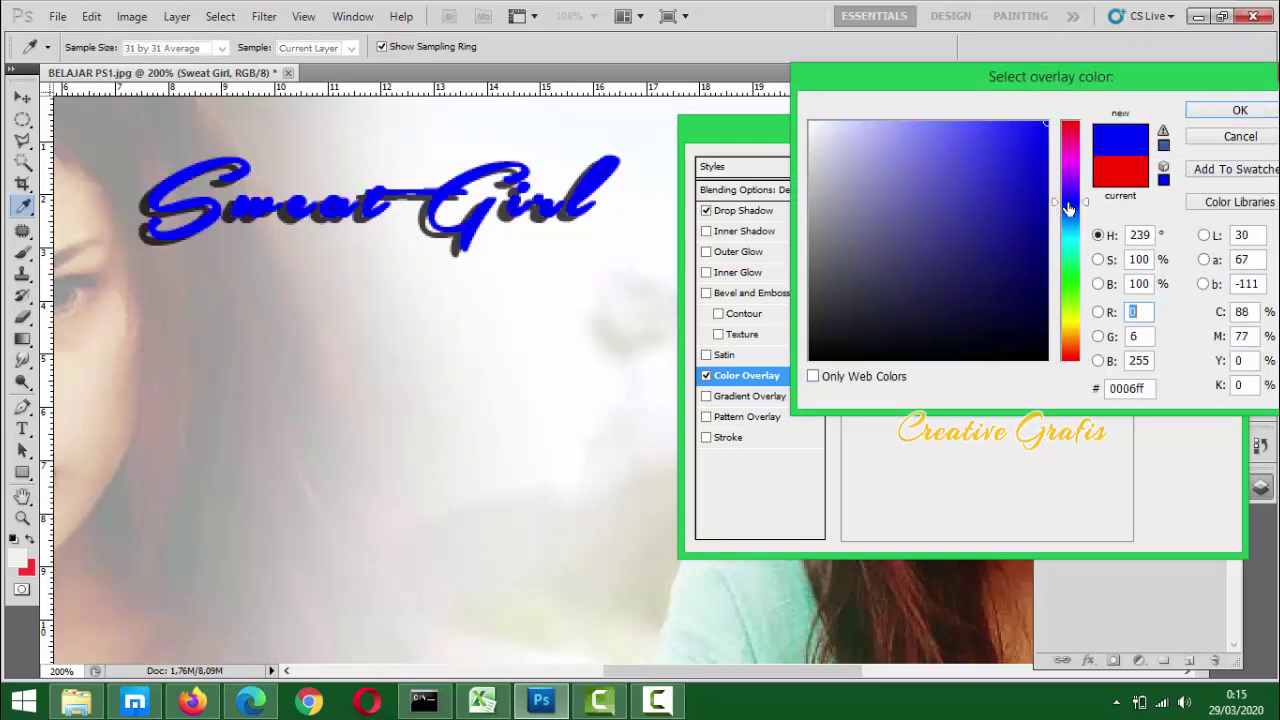
left_click(1066, 222)
left_click_drag(1066, 226, 1072, 346)
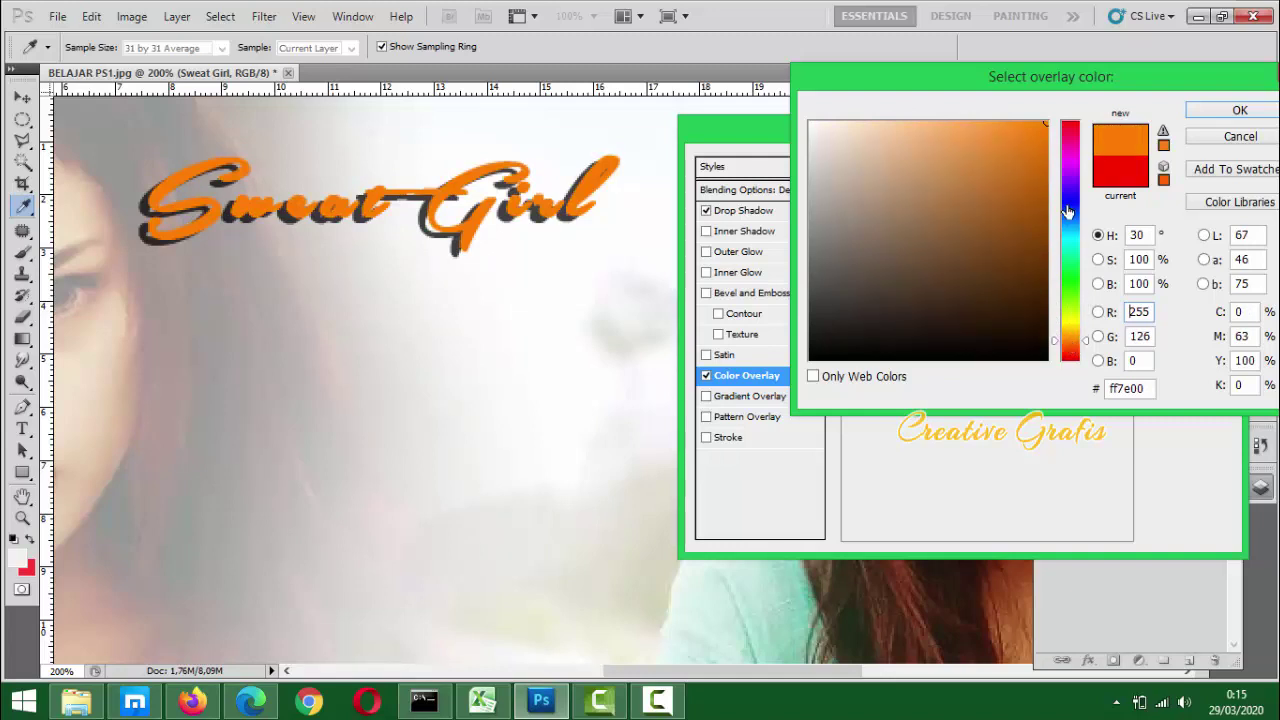
left_click(1062, 143)
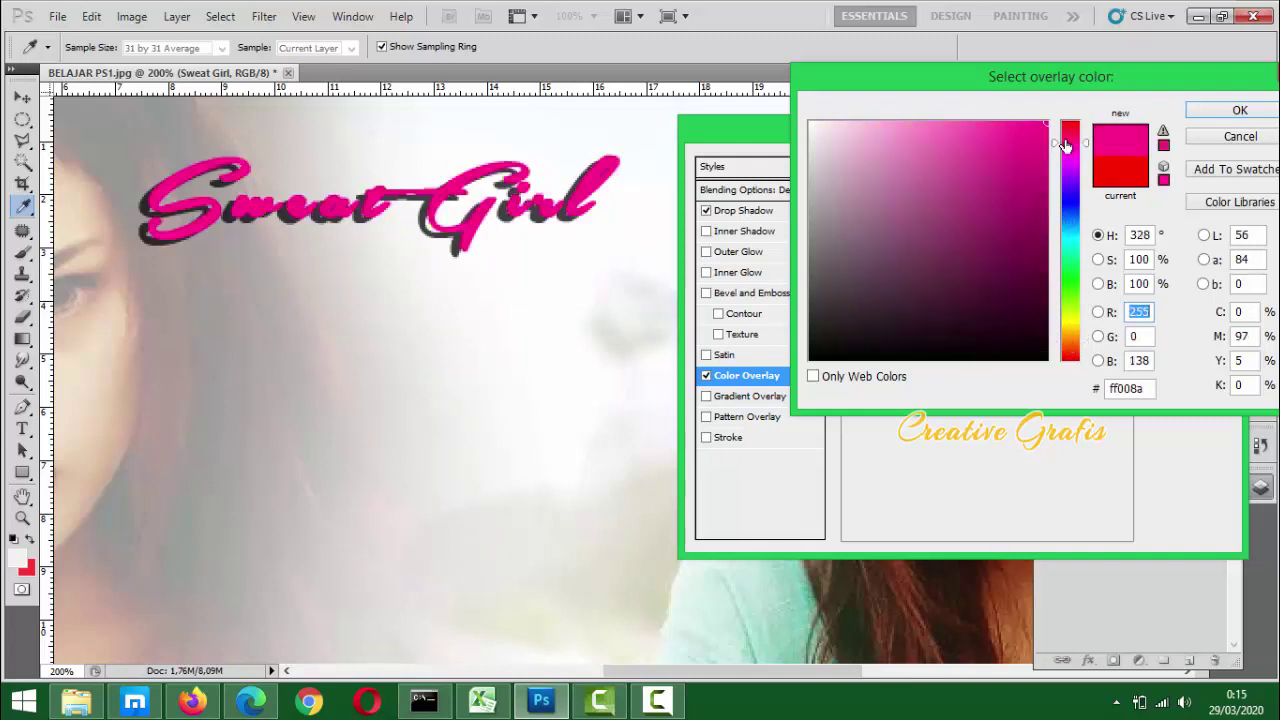
left_click(1068, 122)
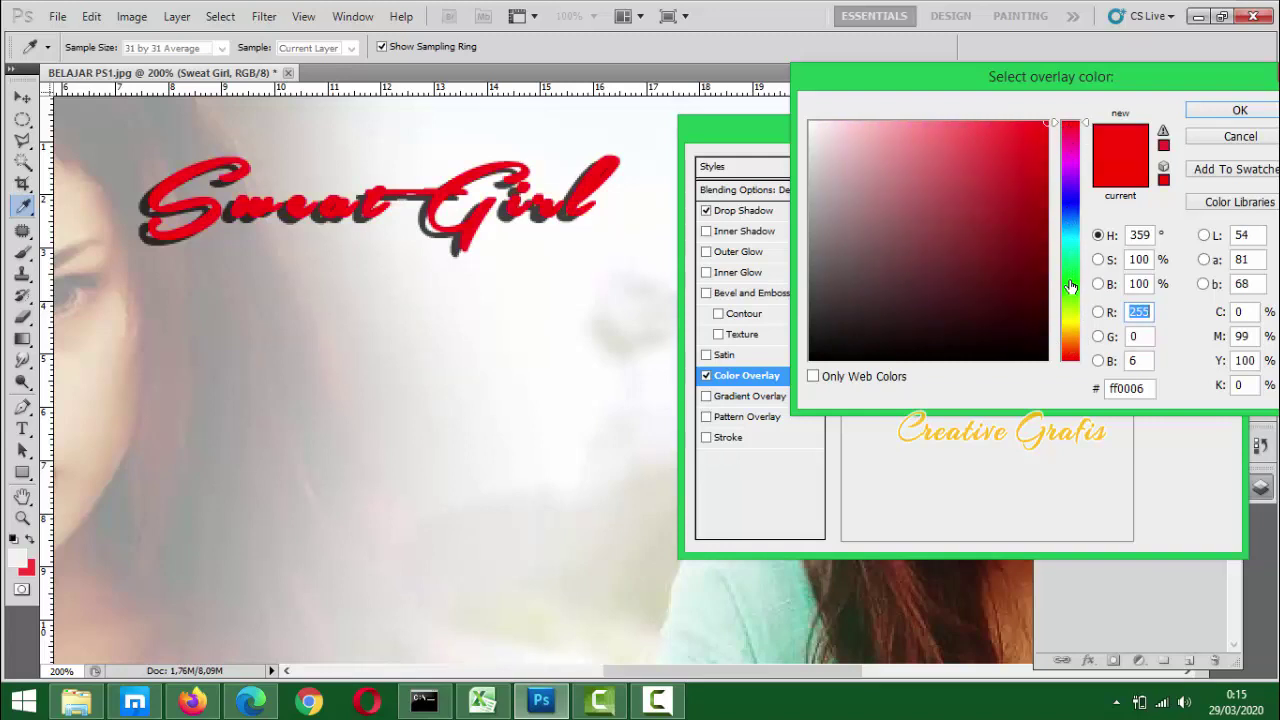
key("Return")
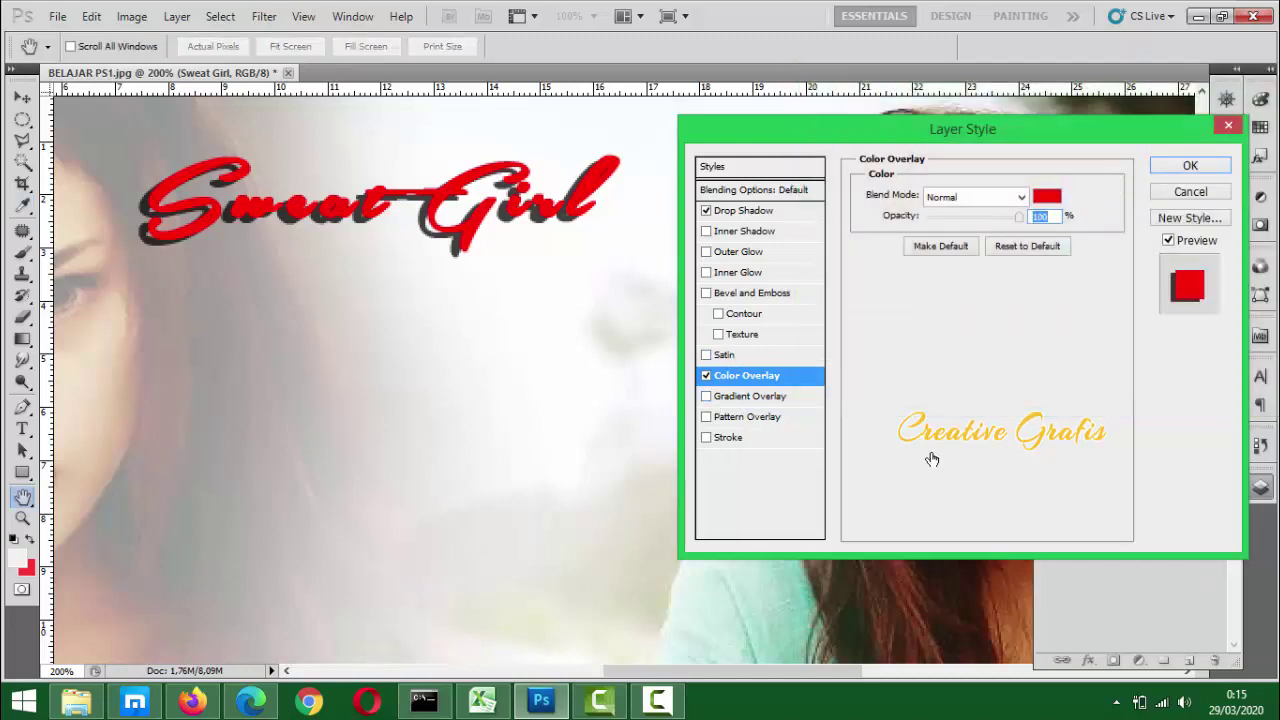
Add a black outside Stroke to the Sweat Girl text, set its size to 2 px and apply the layer style
left_click(732, 440)
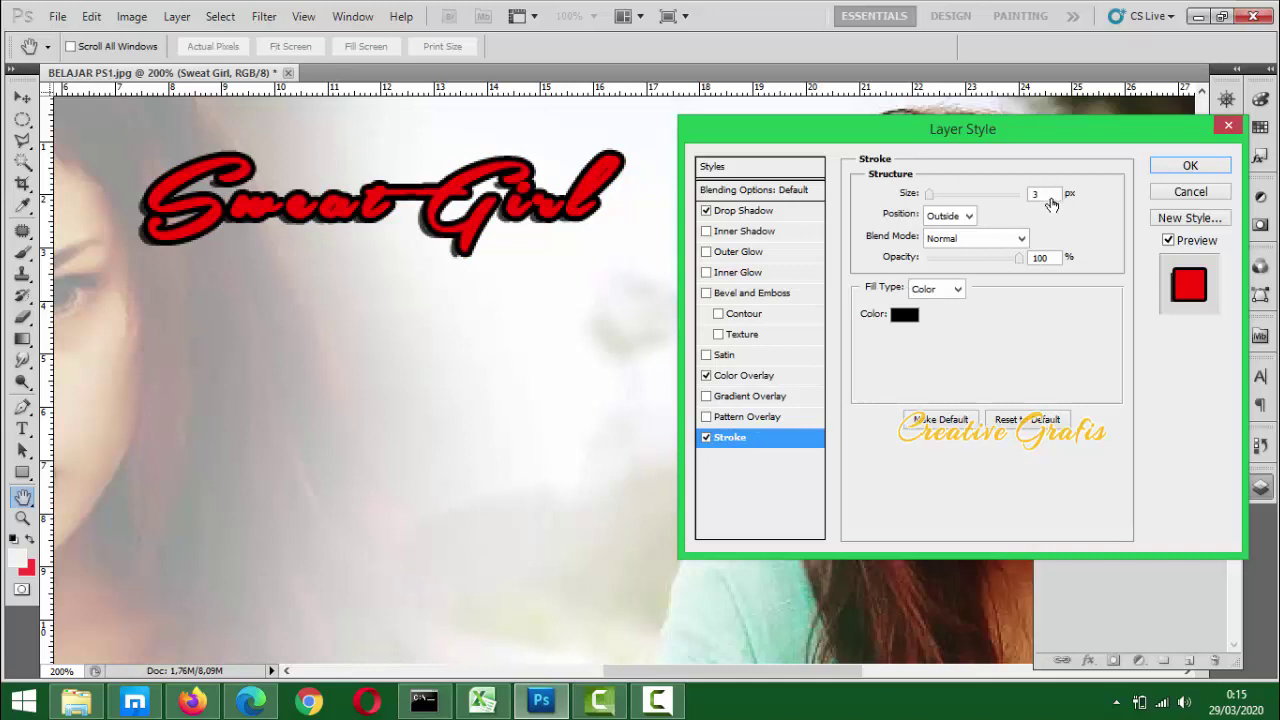
left_click(945, 196)
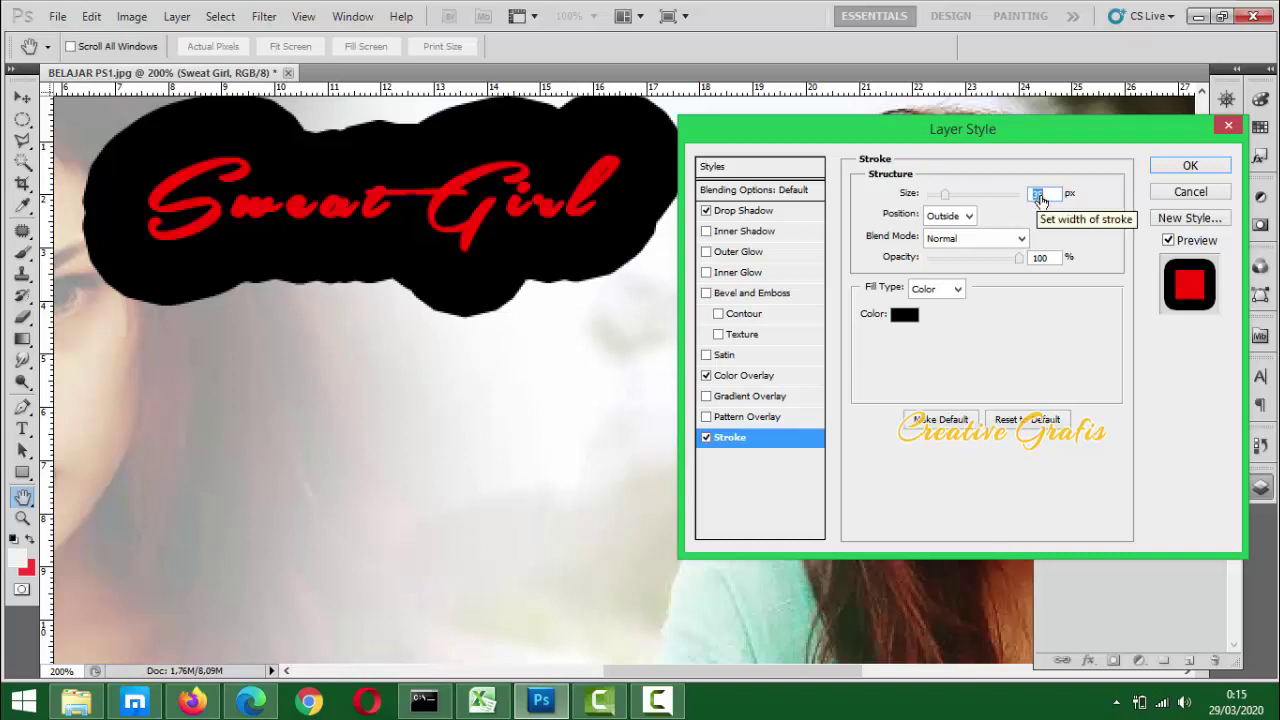
type("1")
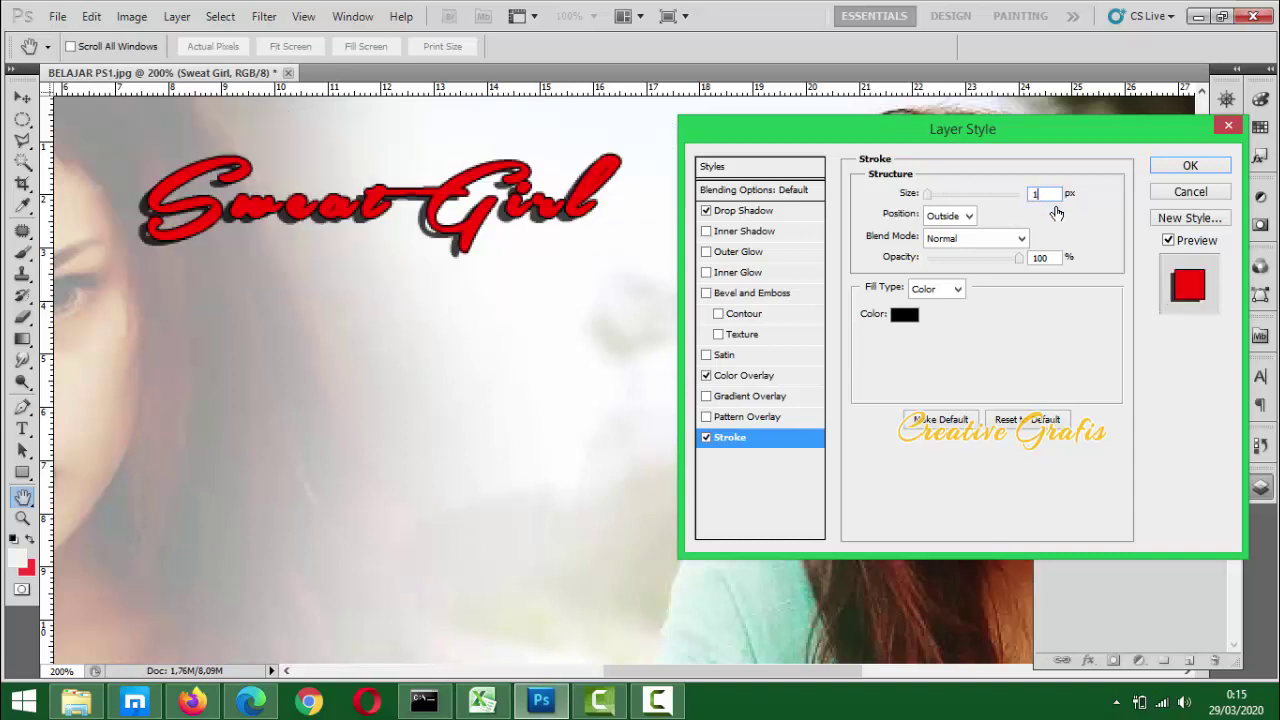
key("Up")
key("Up")
key("Up")
key("Down")
key("Down")
key("Up")
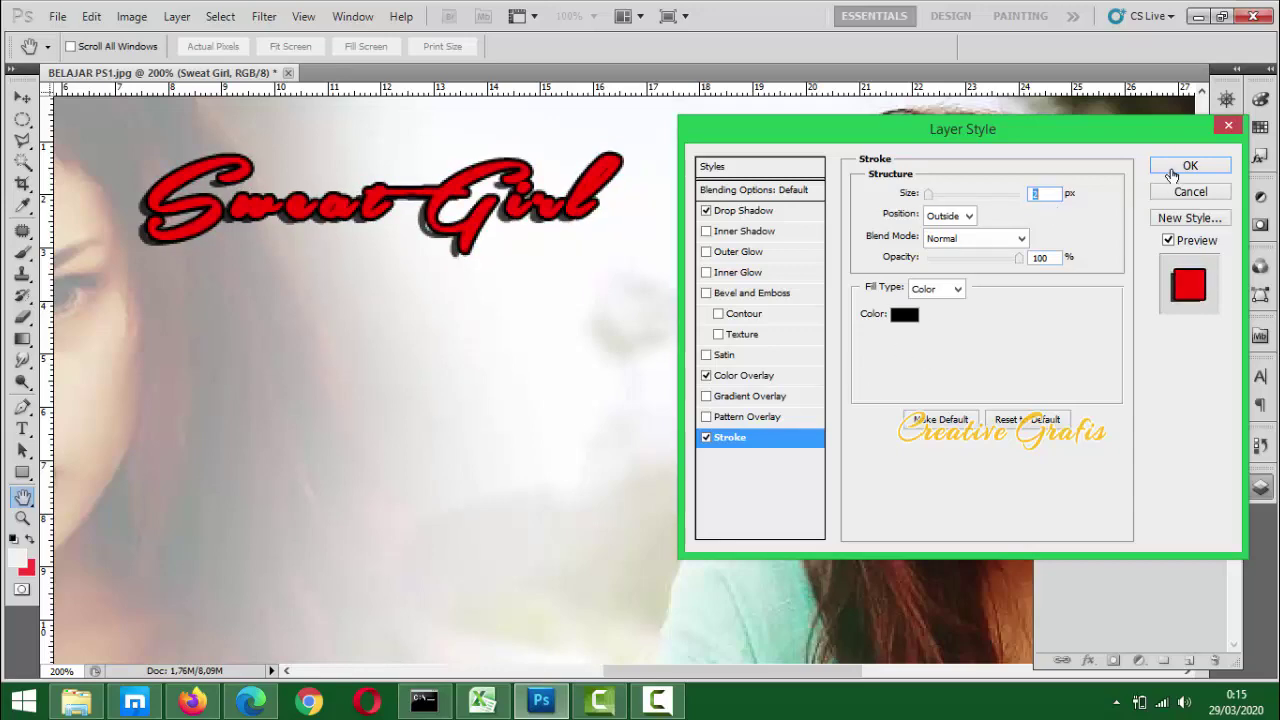
left_click(1182, 166)
Scale the Sweat Girl title down slightly and place it at the image's upper edge, just left of the main portrait's head
key("ctrl+0")
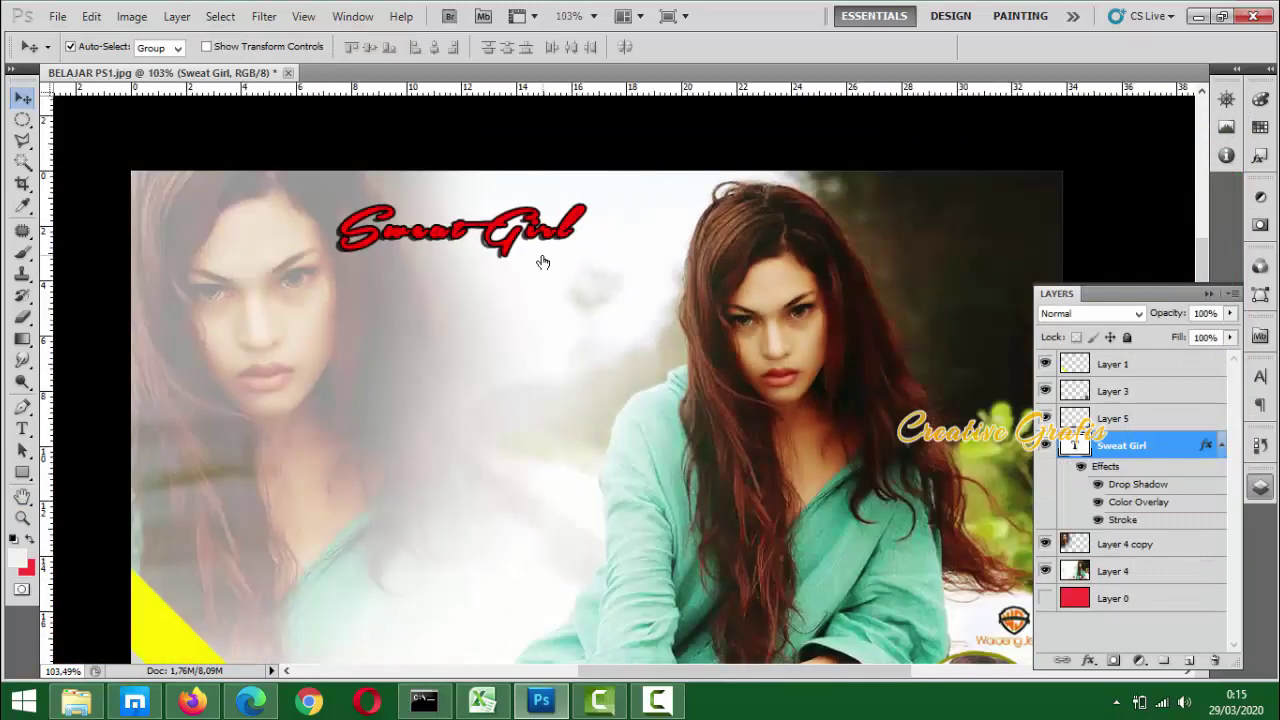
scroll(543, 277, "down", 5)
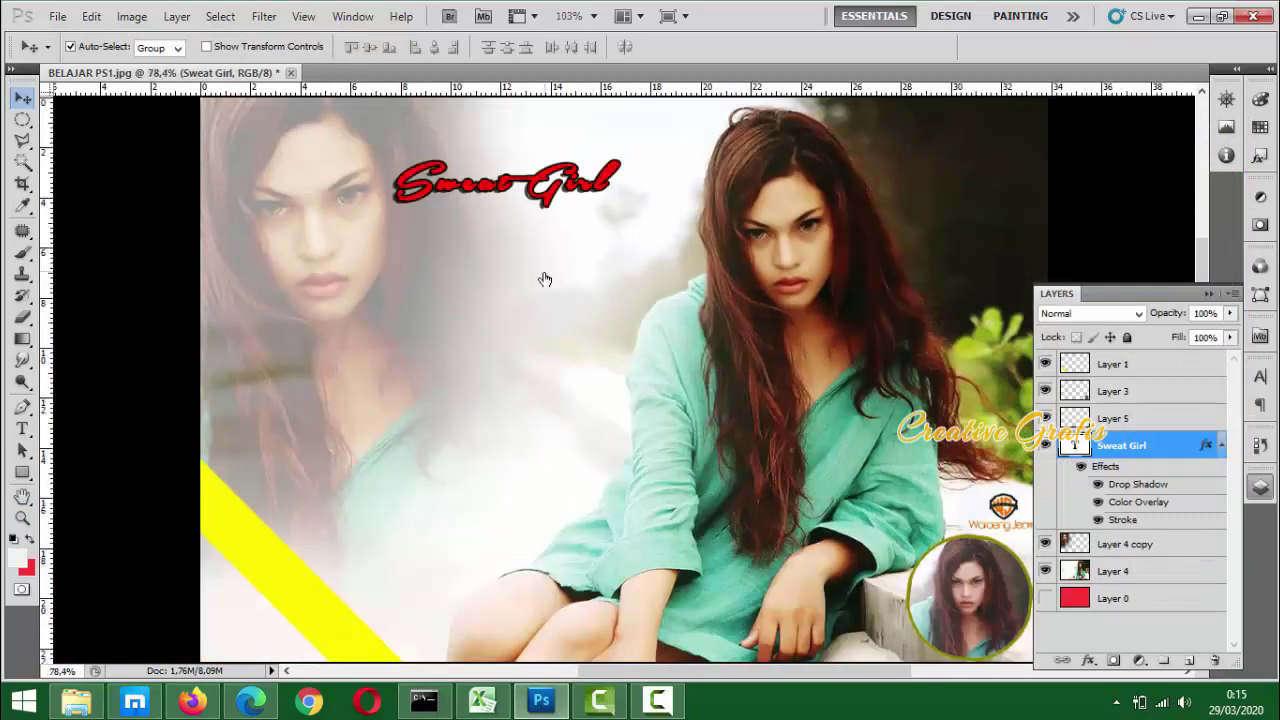
left_click_drag(562, 252, 847, 220)
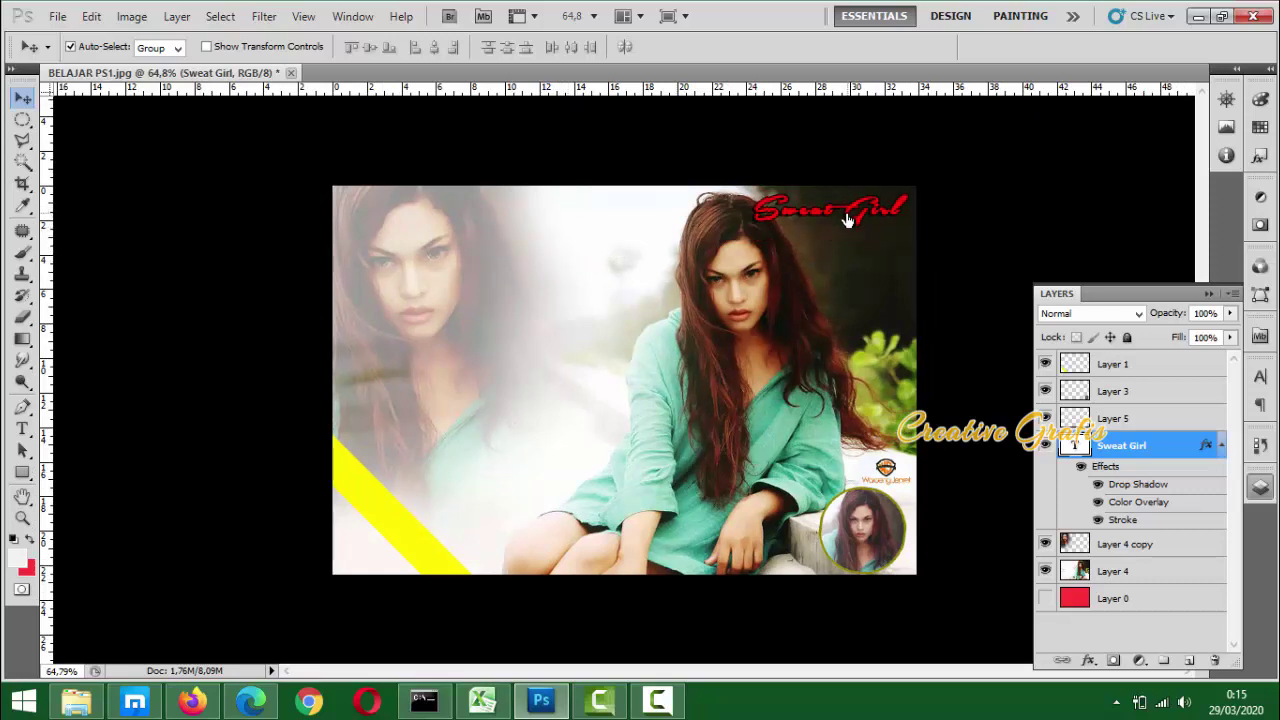
key("ctrl+t")
left_click_drag(756, 210, 614, 218)
key("Return")
scroll(614, 218, "up", 1)
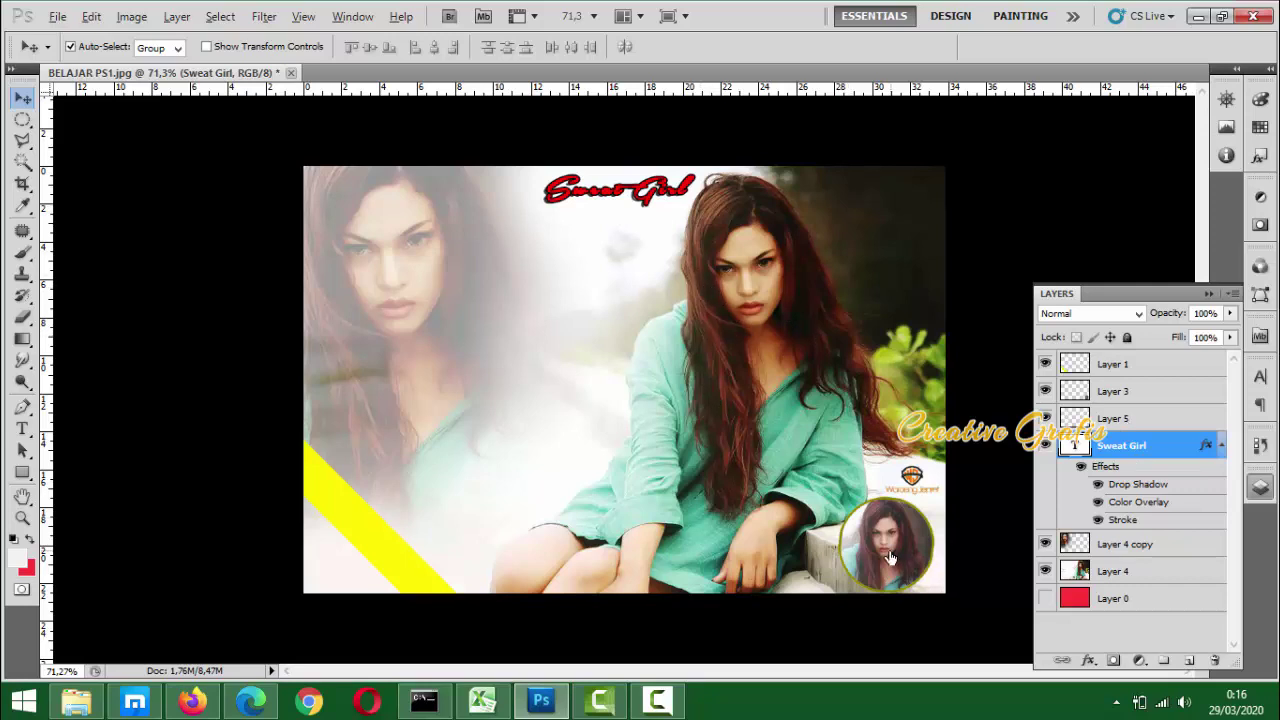
Duplicate the Sweat Girl title and place the copy lower down, over the faded portrait's shoulder
key("alt")
scroll(870, 558, "up", 1)
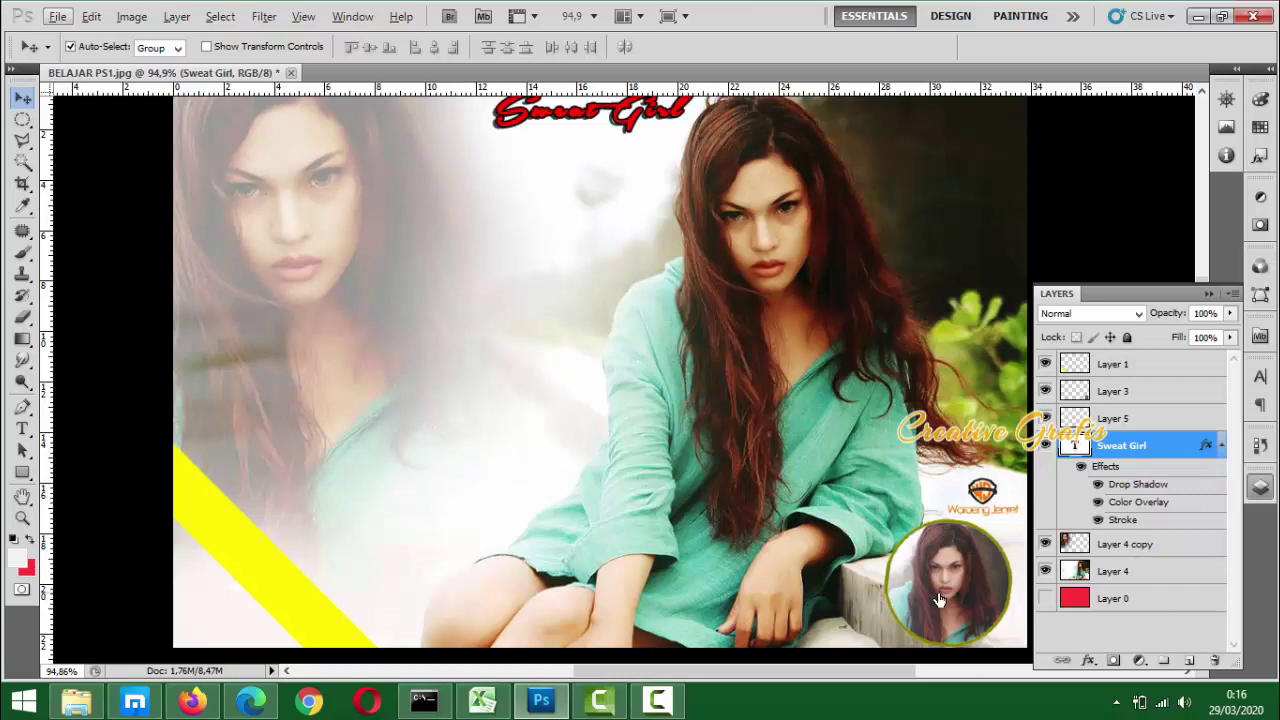
left_click_drag(940, 600, 478, 391)
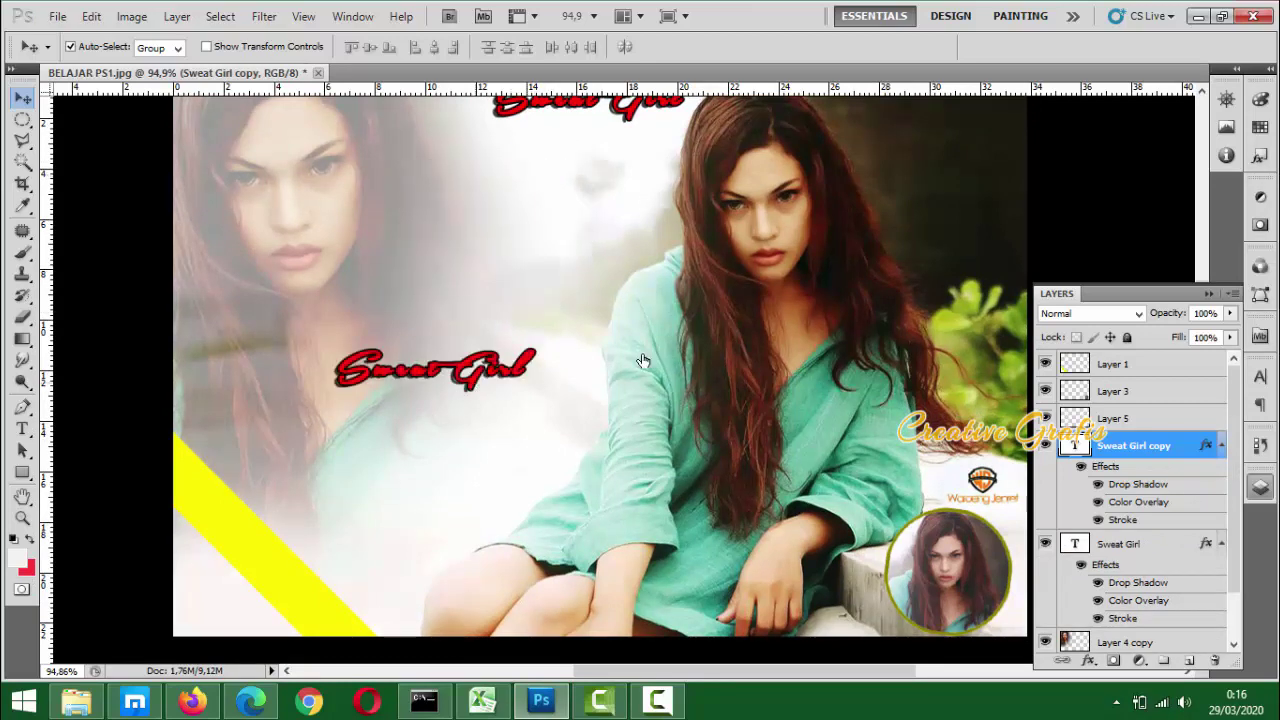
Change the font of the duplicated title to Tw Cen MT Condensed
left_click(1261, 376)
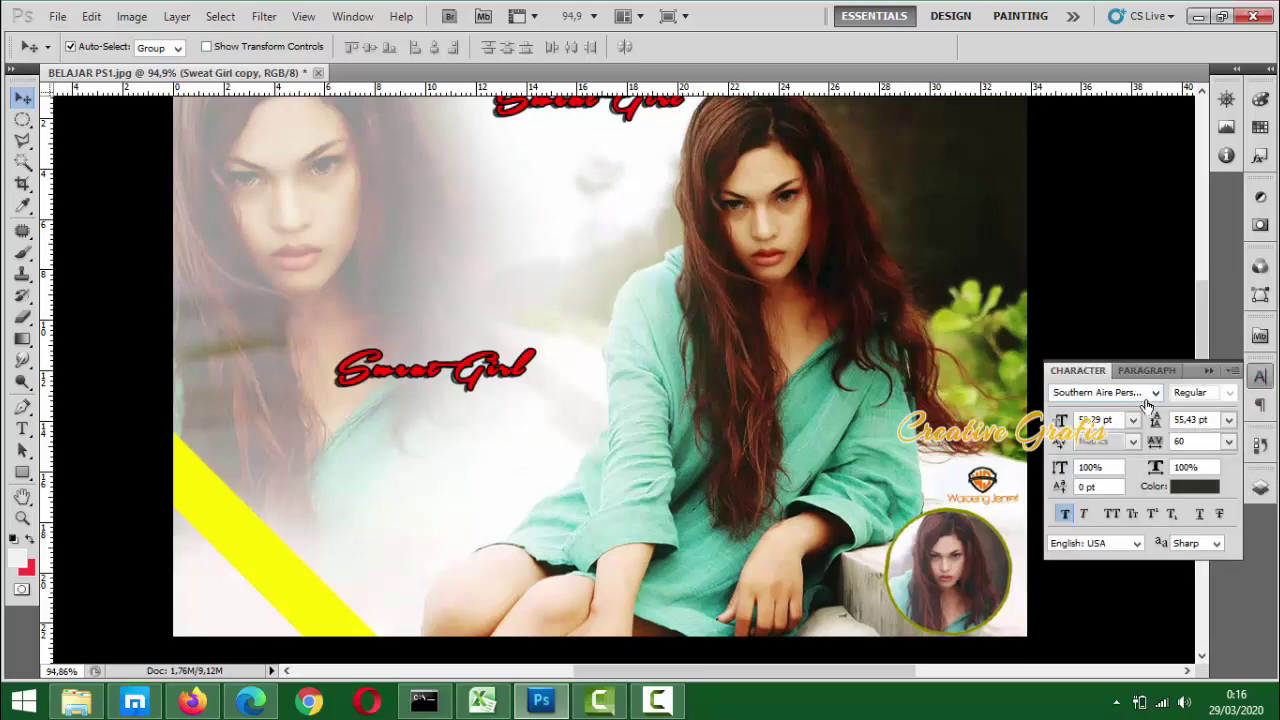
left_click(1155, 393)
key("Down")
key("Down")
key("Down")
key("Down")
key("Down")
key("Down")
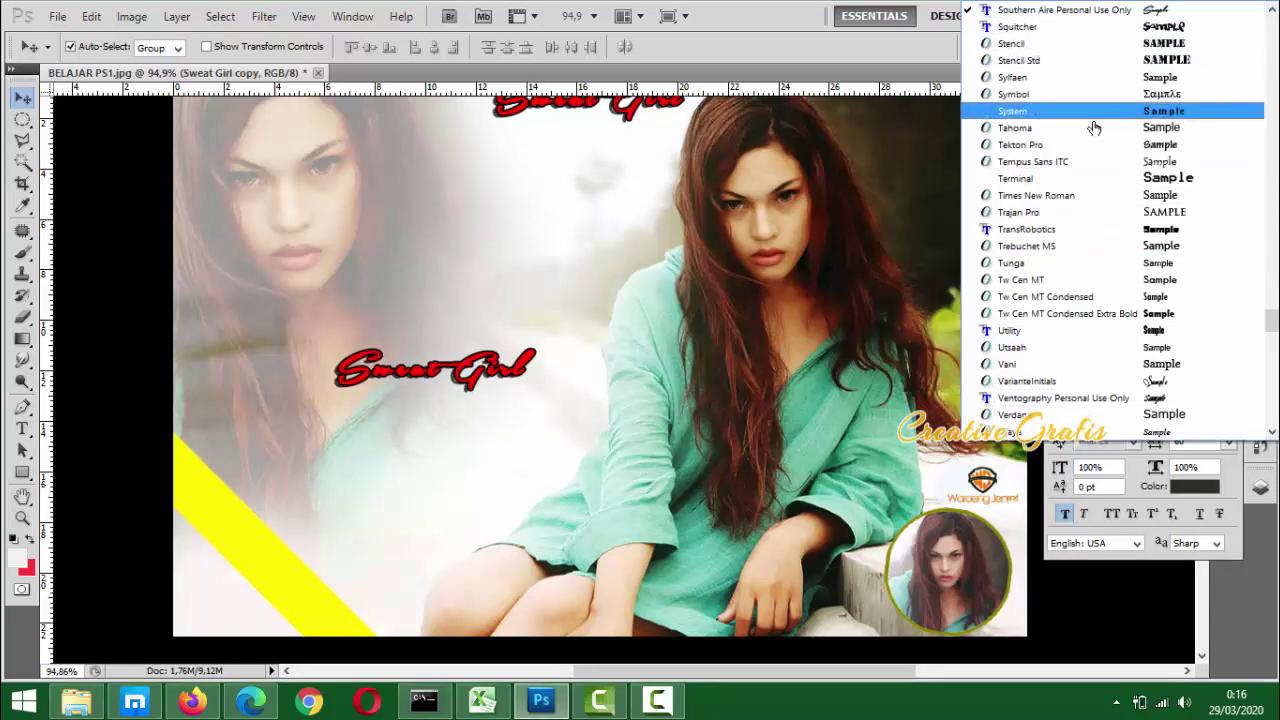
left_click(1069, 300)
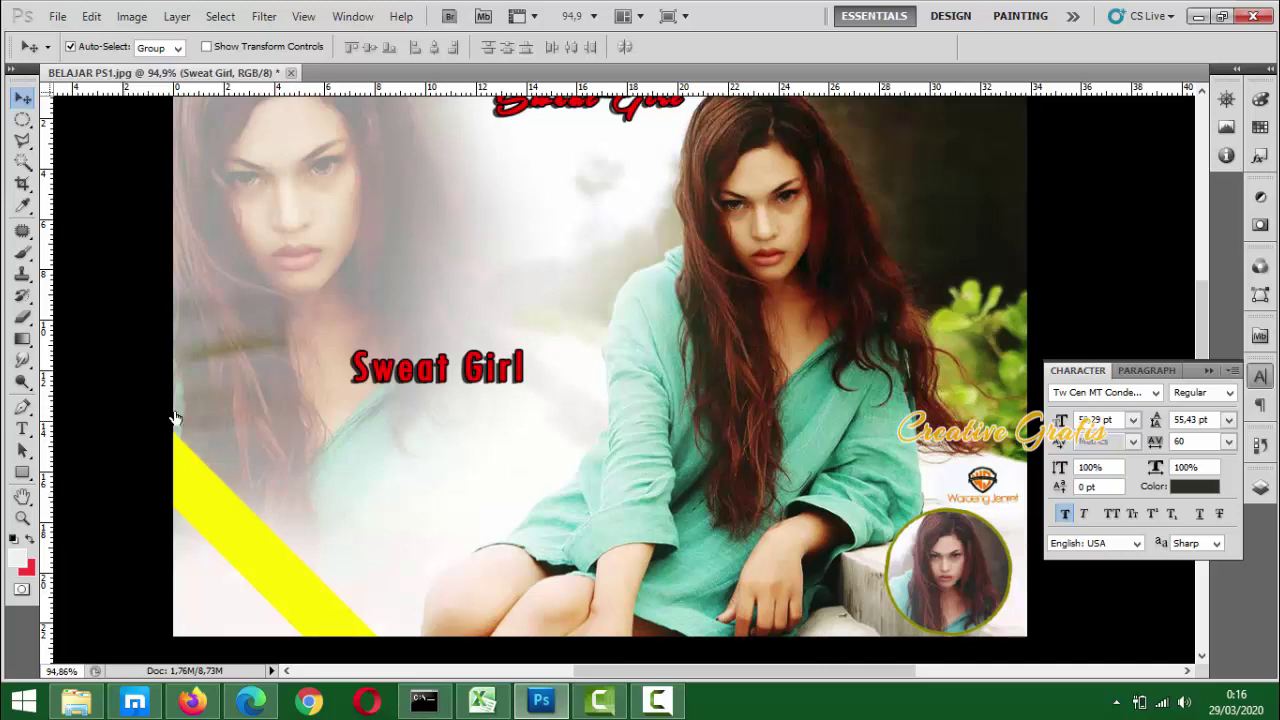
Replace the duplicated title's text with "creative grafis"
left_click(22, 428)
left_click(434, 380)
key("ctrl+a")
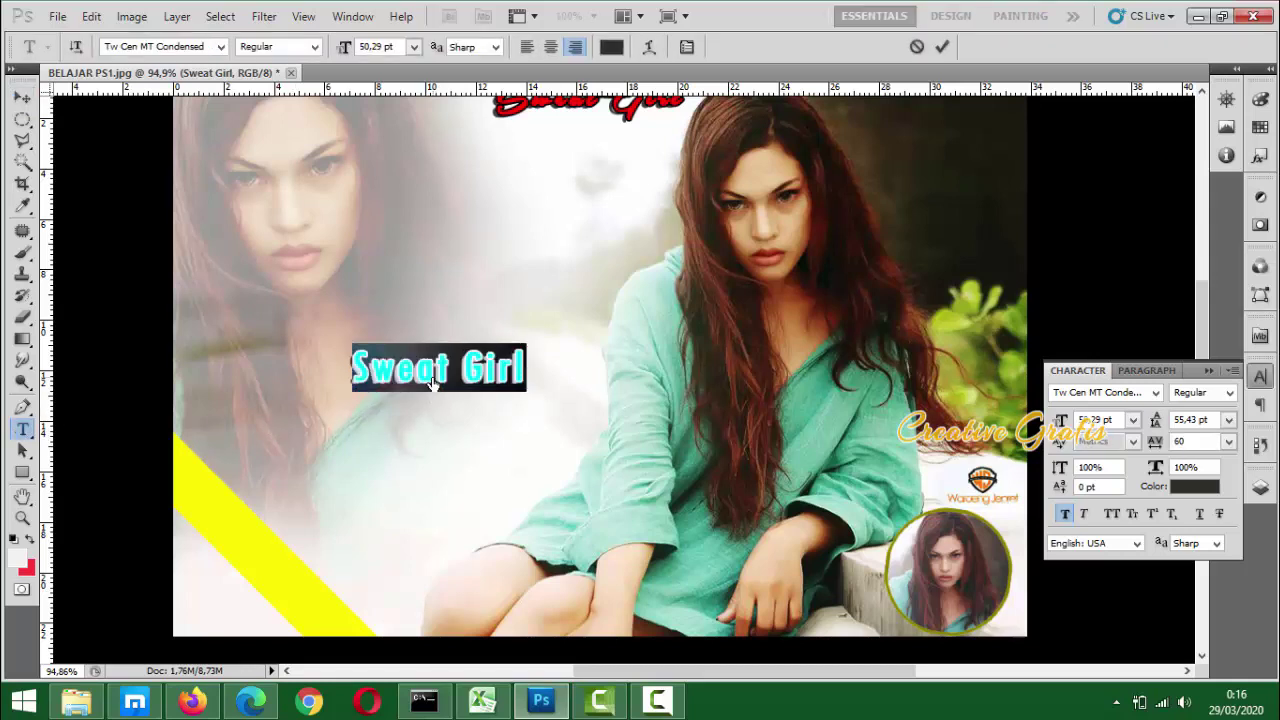
key("Right")
key("BackSpace")
key("BackSpace")
key("BackSpace")
key("BackSpace")
key("BackSpace")
key("BackSpace")
key("BackSpace")
key("BackSpace")
key("BackSpace")
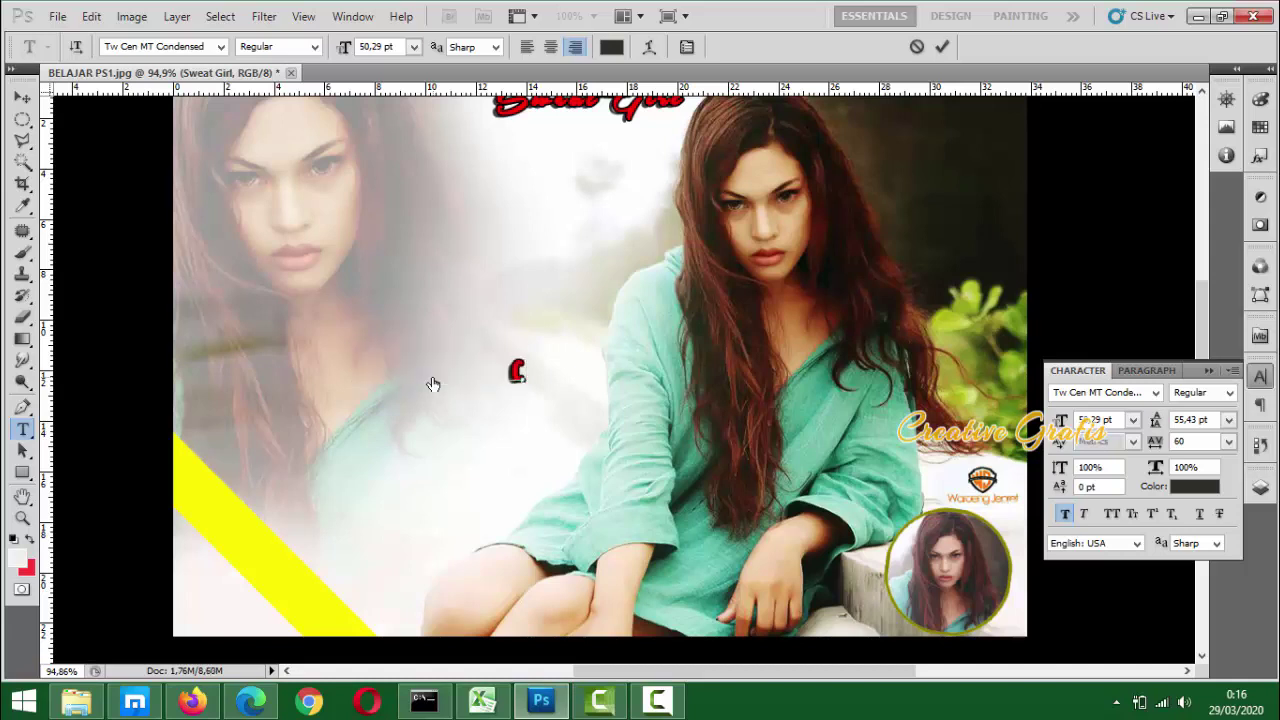
type("creative")
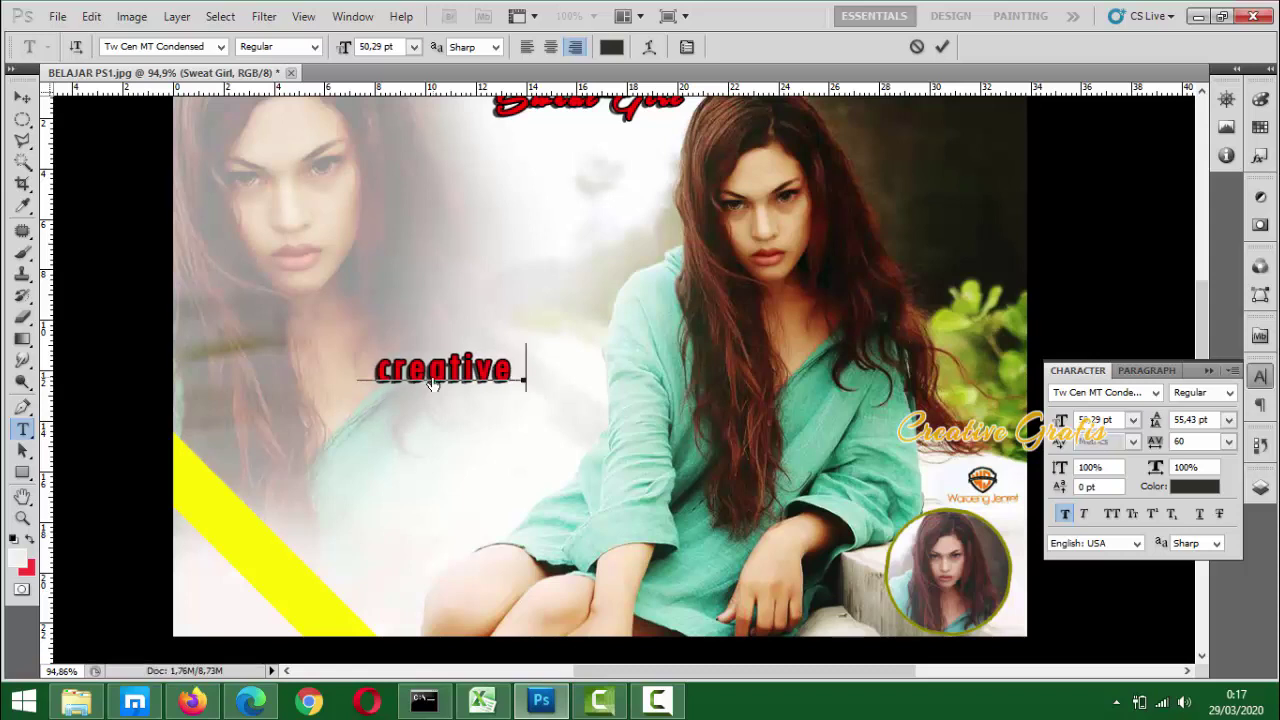
type(" grafis")
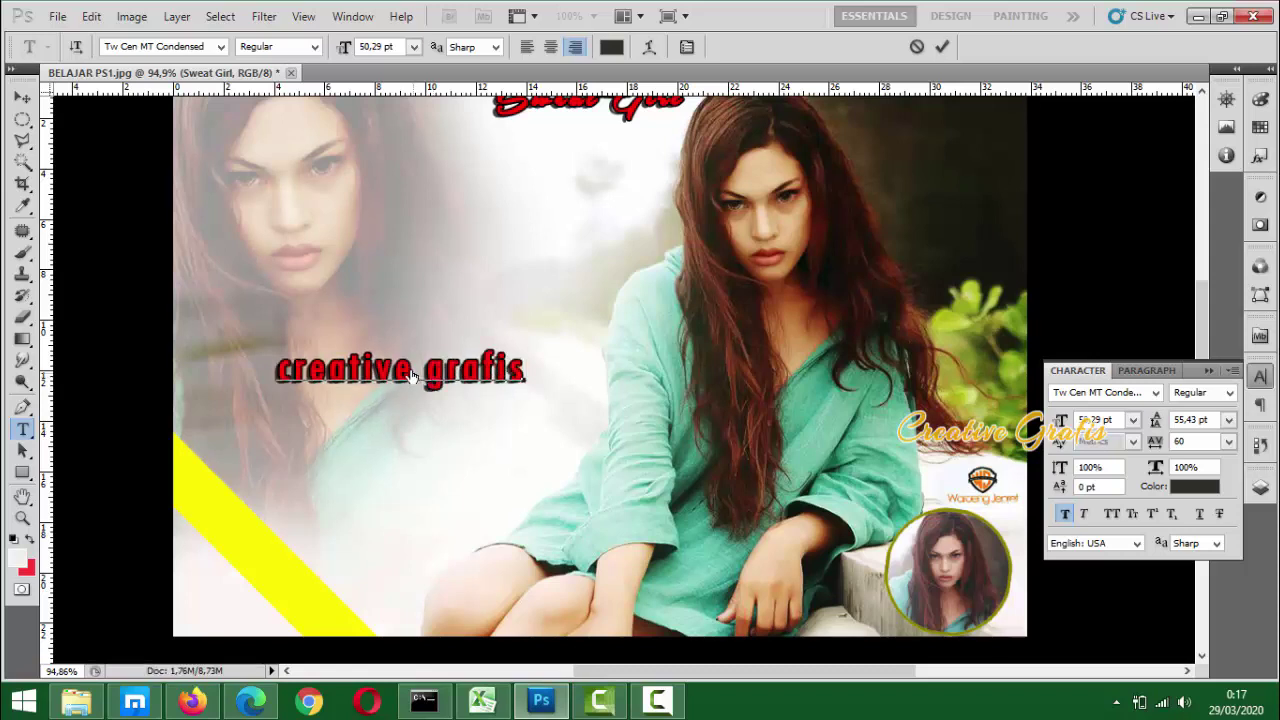
left_click(22, 97)
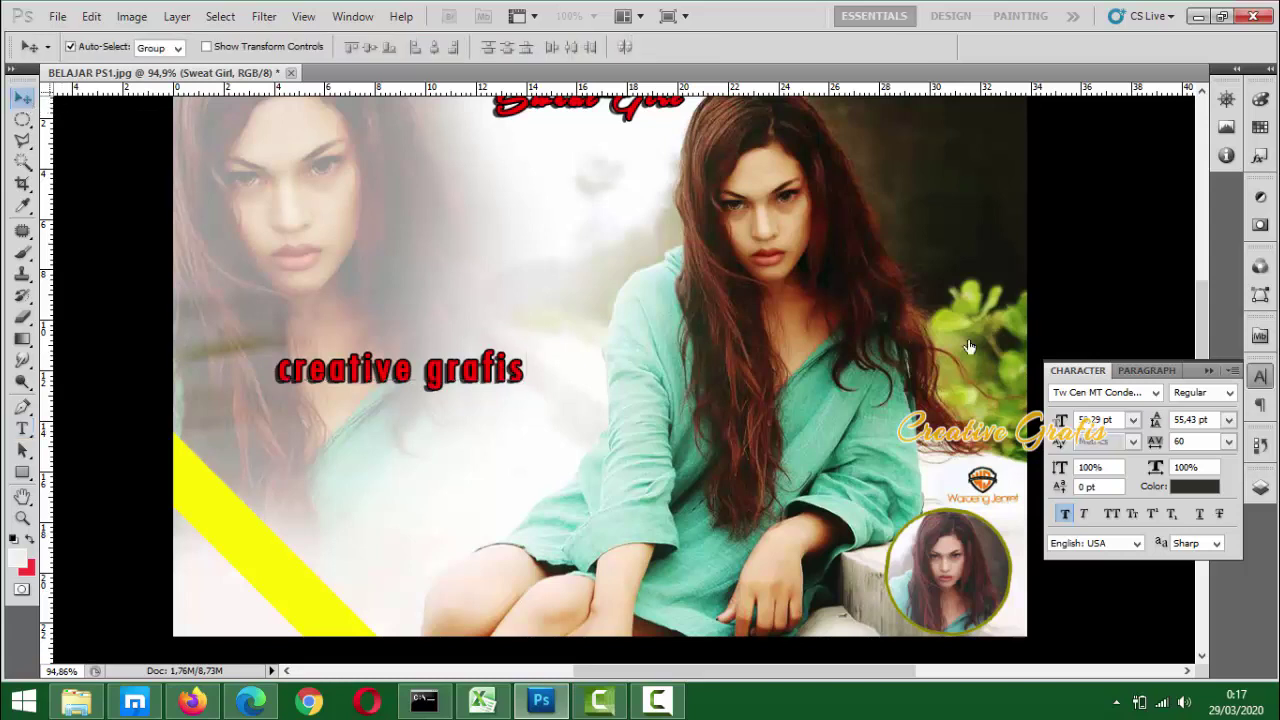
Move the creative grafis text onto the yellow corner stripe and bring its layer in front of the stripe
left_click_drag(460, 383, 385, 560)
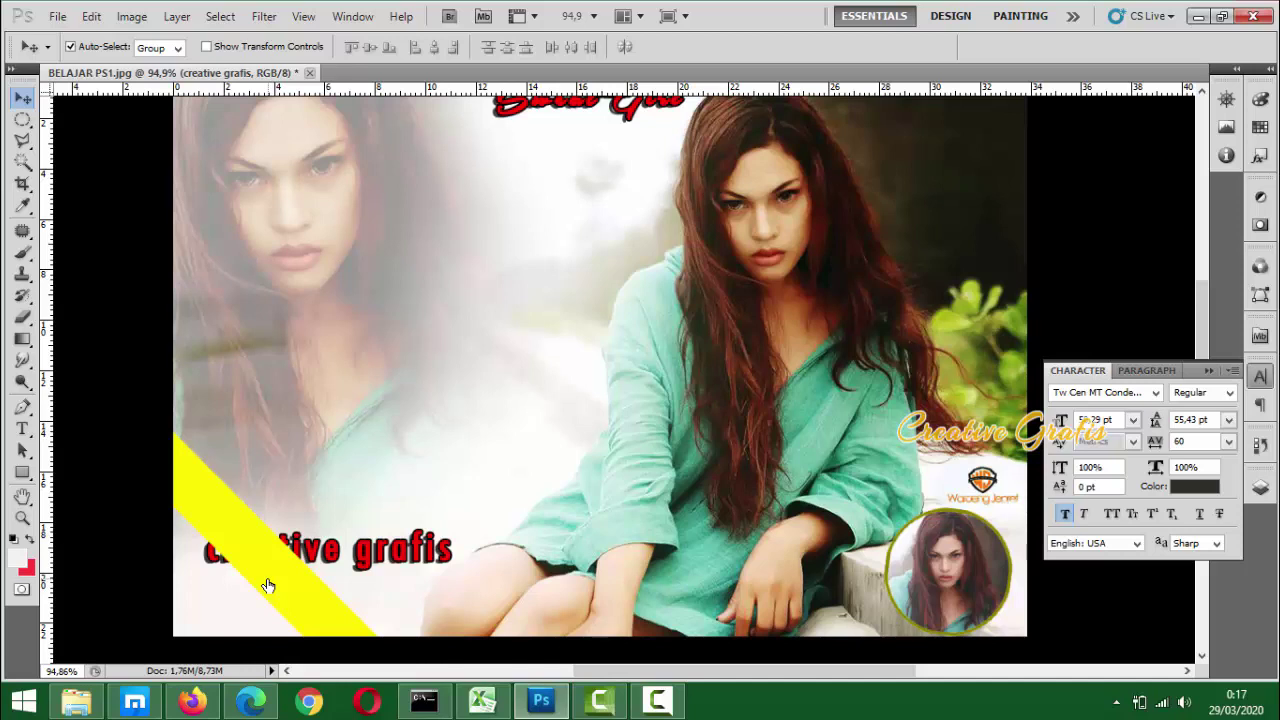
key("ctrl+]")
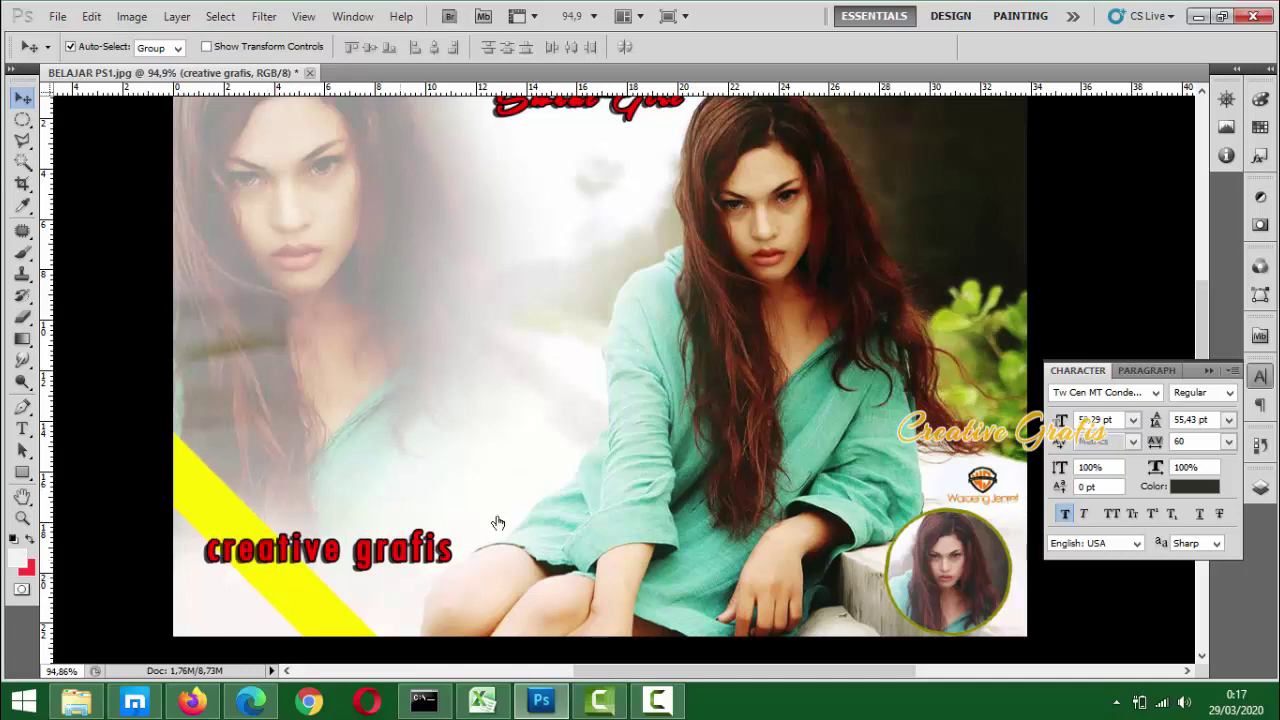
Try the creative grafis layer lower in the stack, down to below Sweat Girl, and return it above Layer 1
left_click(1260, 488)
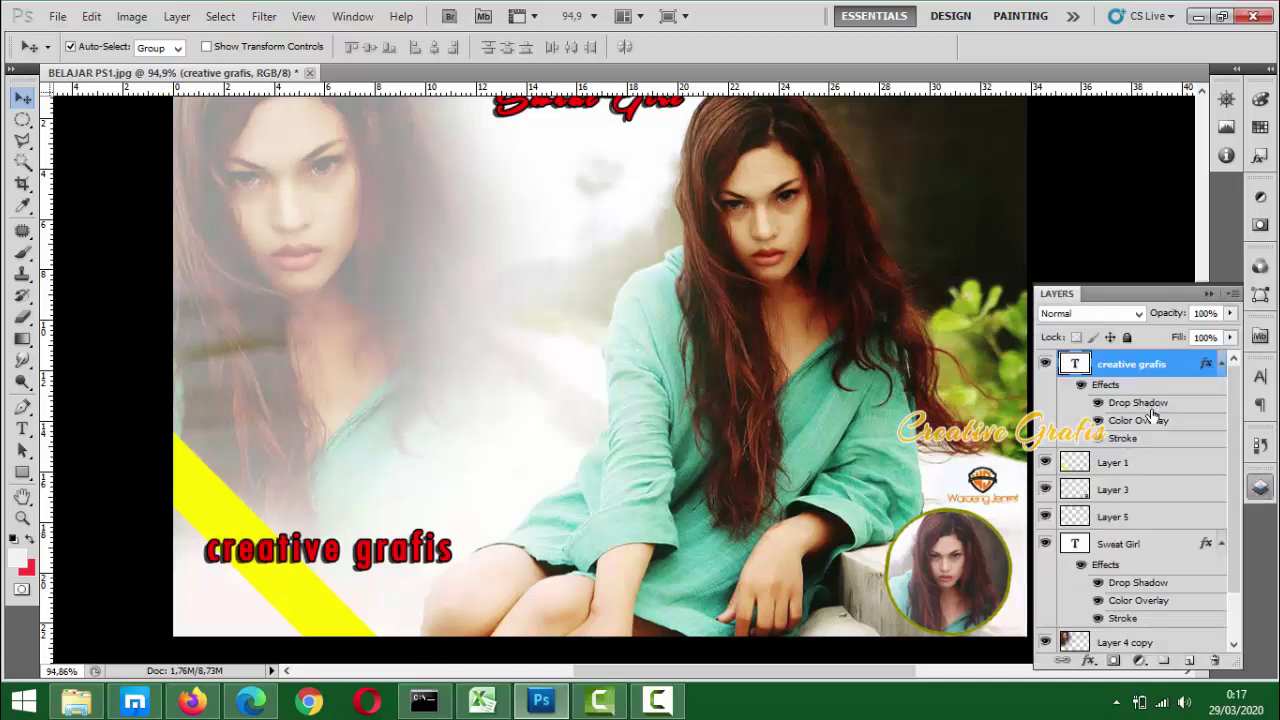
key("ctrl+[")
key("ctrl+[")
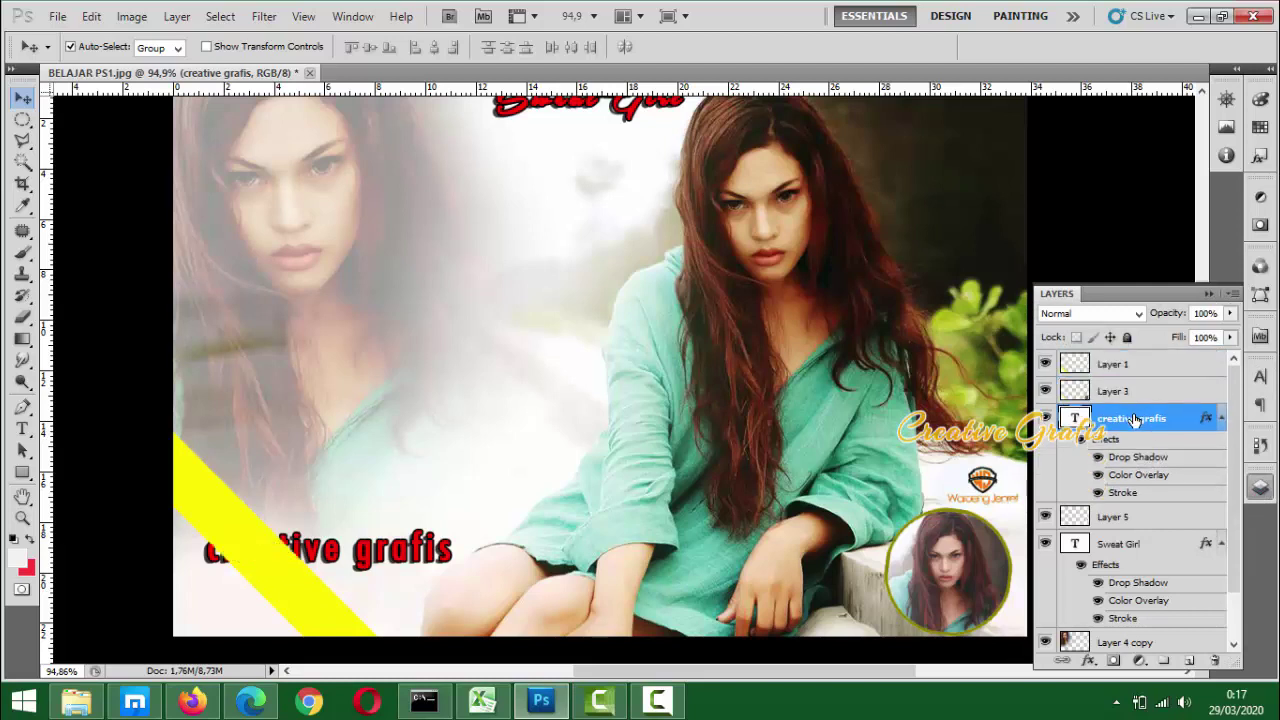
key("ctrl+[")
key("ctrl+[")
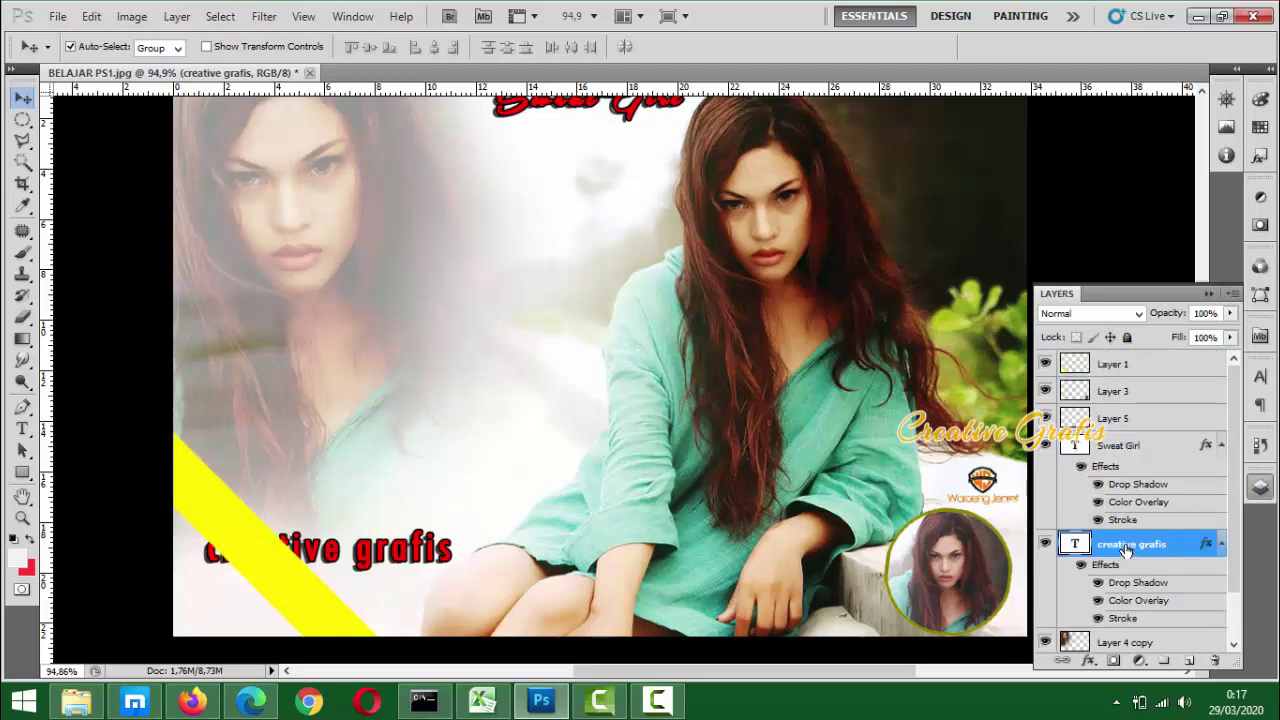
left_click_drag(1127, 548, 1127, 393)
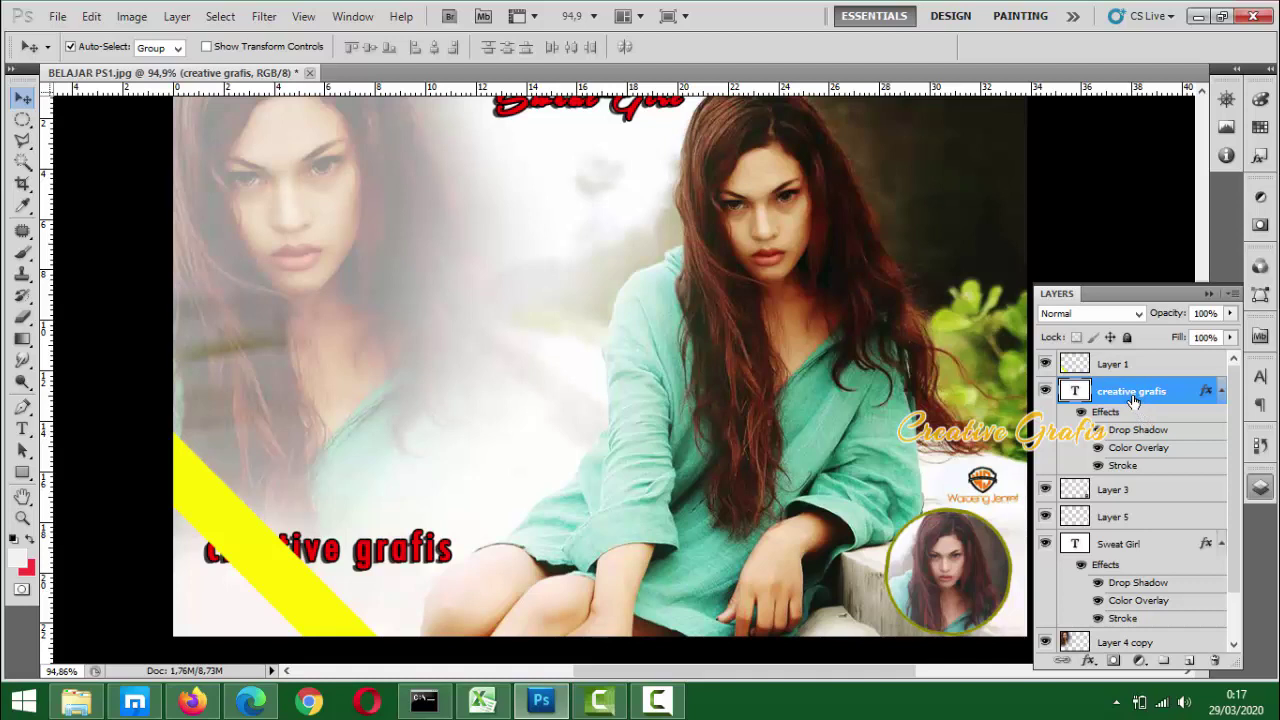
key("ctrl+bracketright")
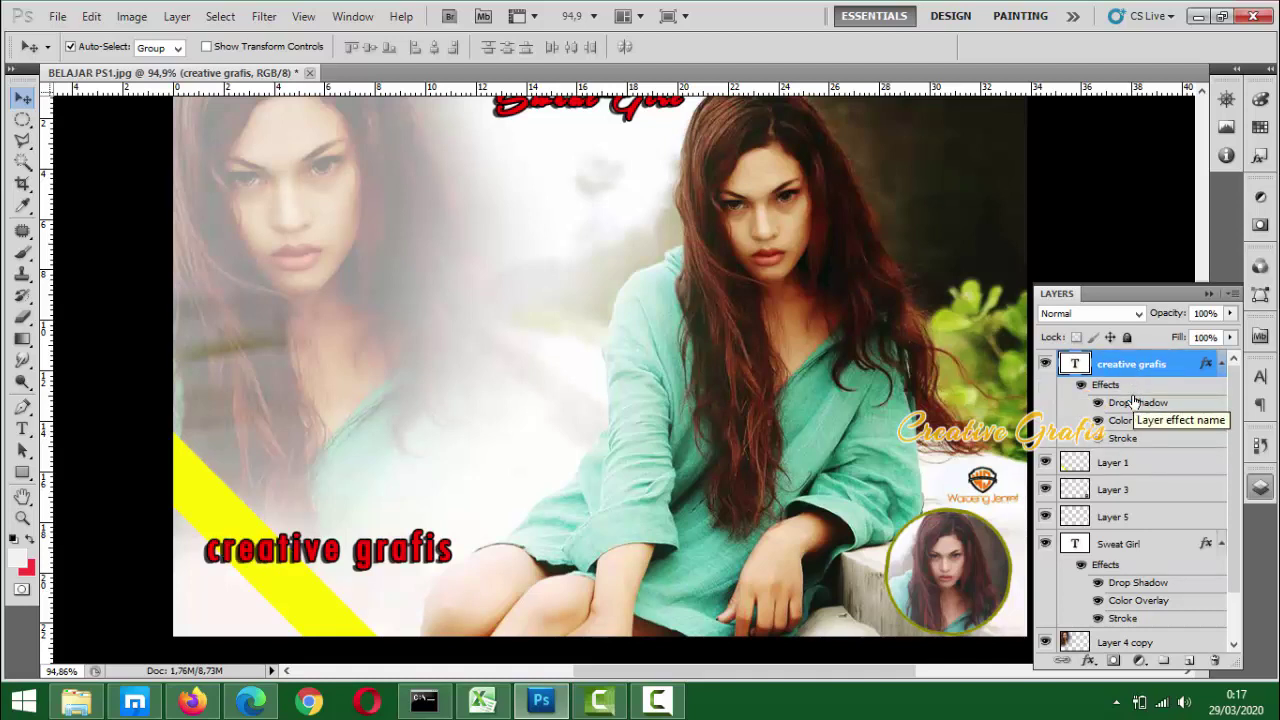
Rotate the creative grafis text about 44° and place it along the yellow corner stripe
left_click_drag(372, 544, 357, 534)
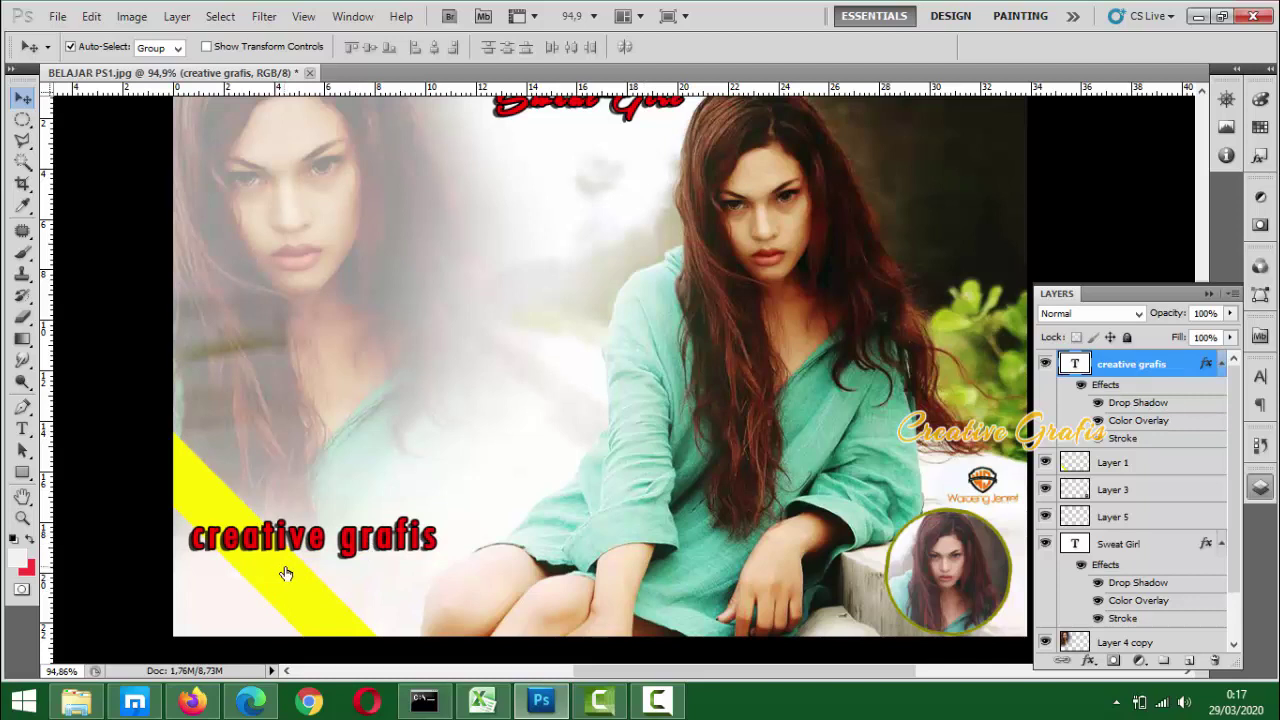
key("ctrl+t")
left_click_drag(477, 523, 337, 615)
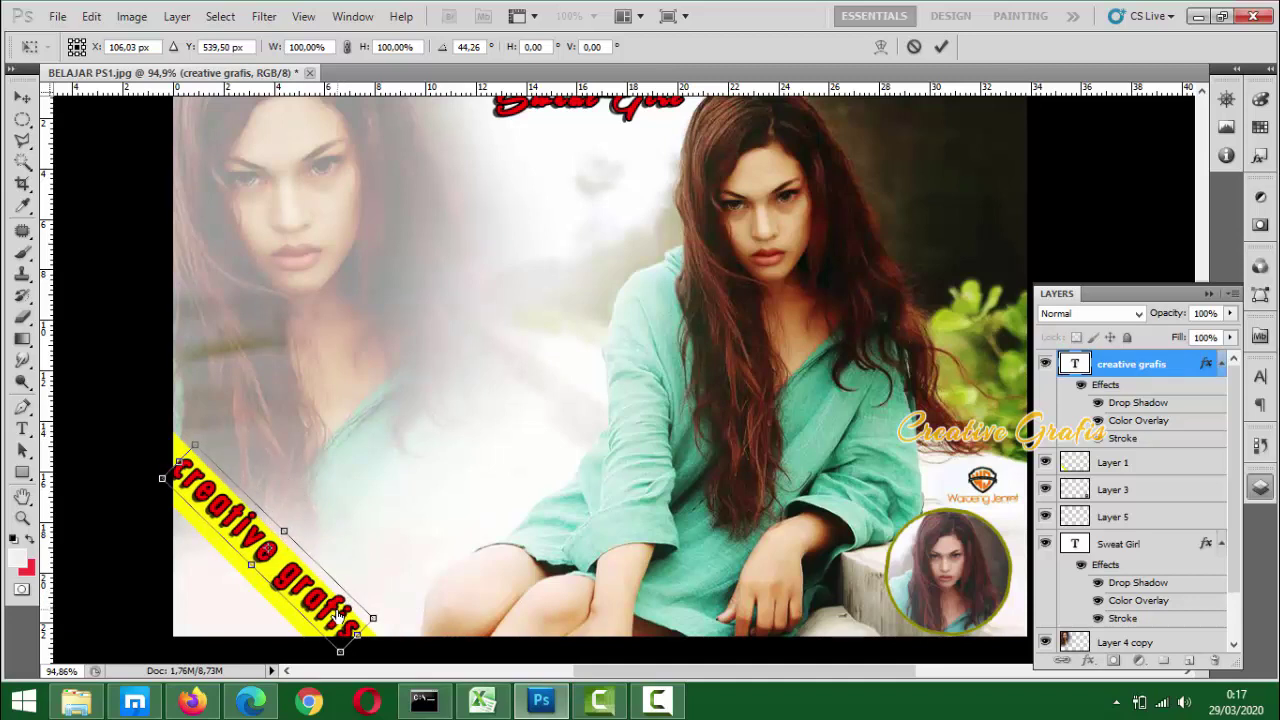
key("Return")
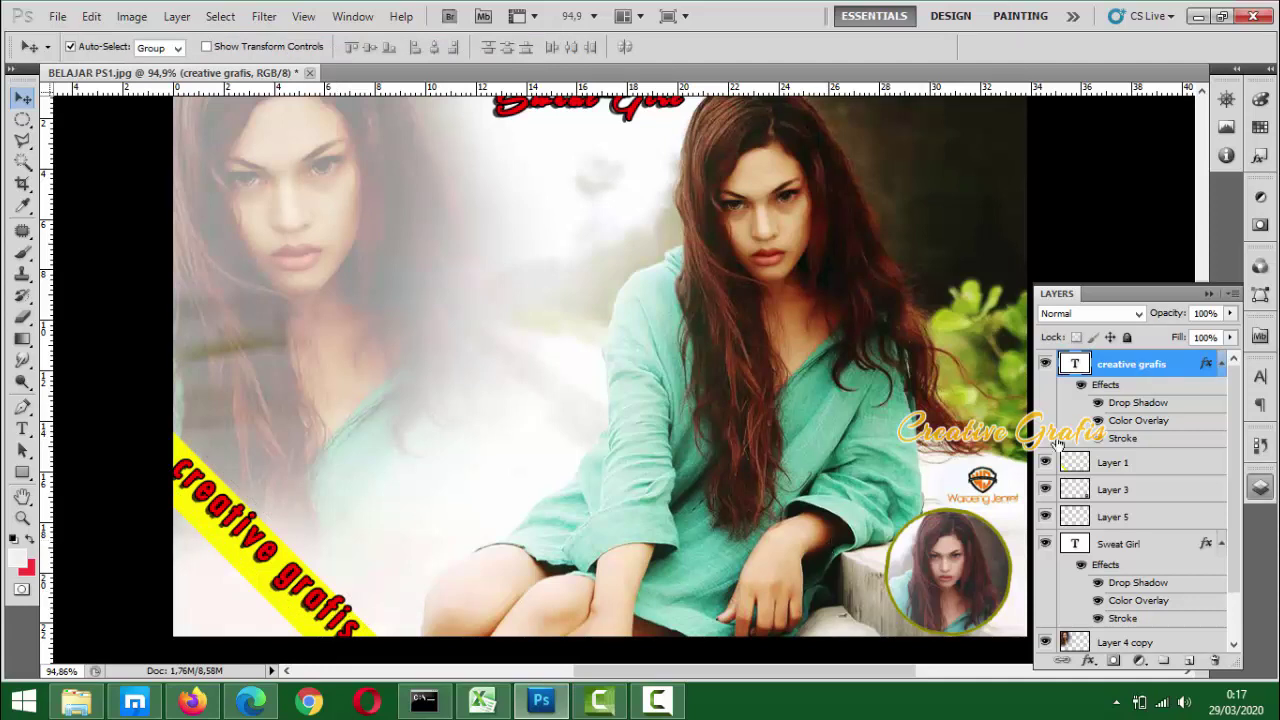
Try a font size of 30 pt for the creative grafis text
left_click(1260, 376)
left_click(1110, 420)
type("30")
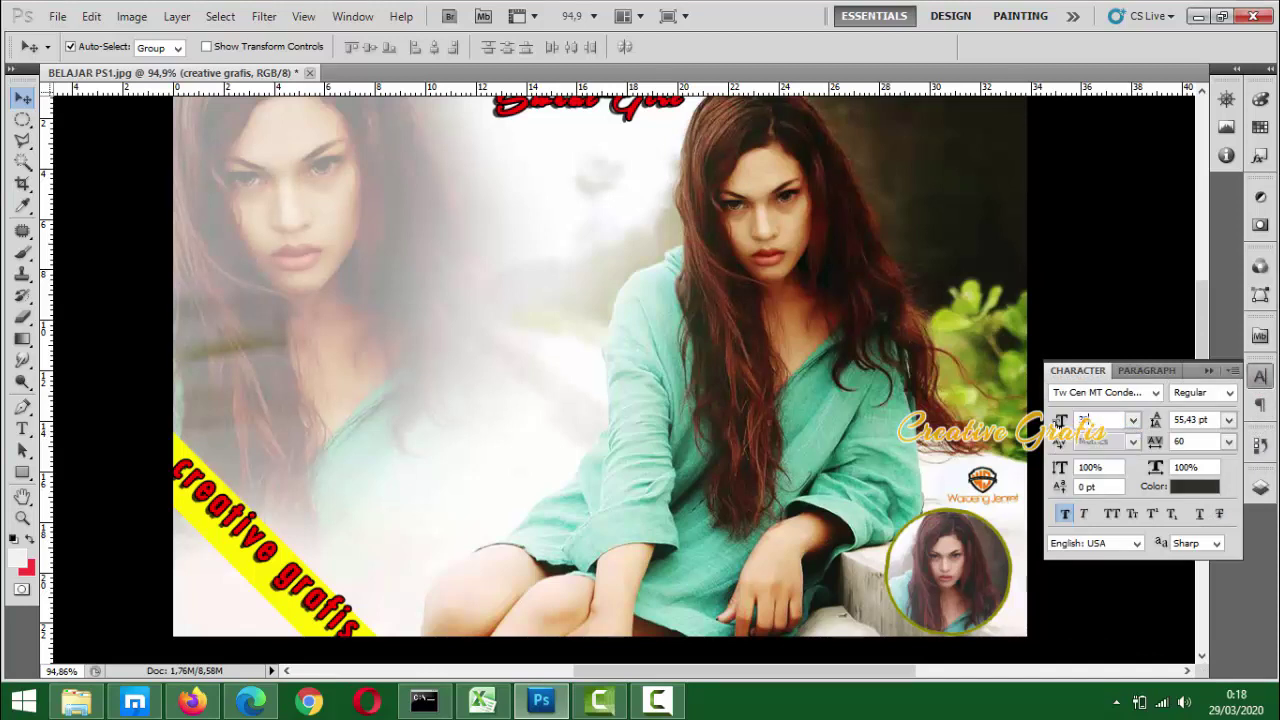
key("Return")
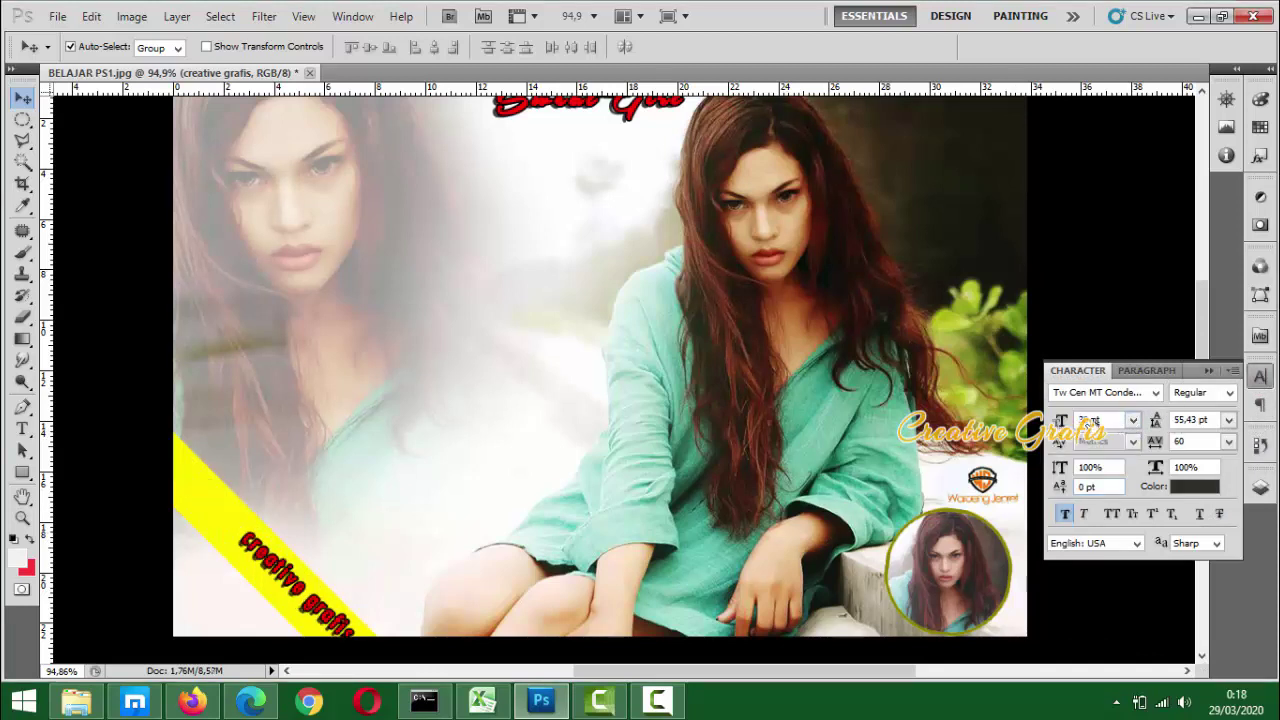
Set the creative grafis font size to 40 pt and recenter the text along the yellow stripe
left_click(1100, 420)
type("4")
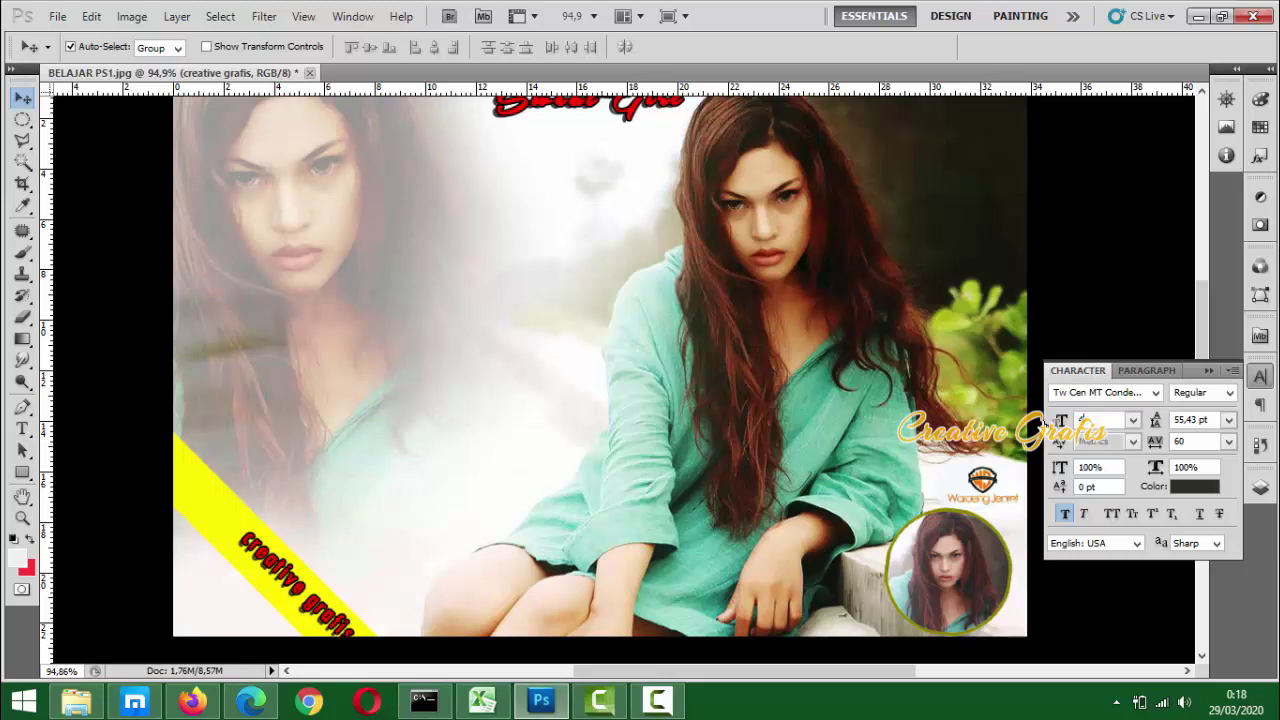
type("0")
key("Return")
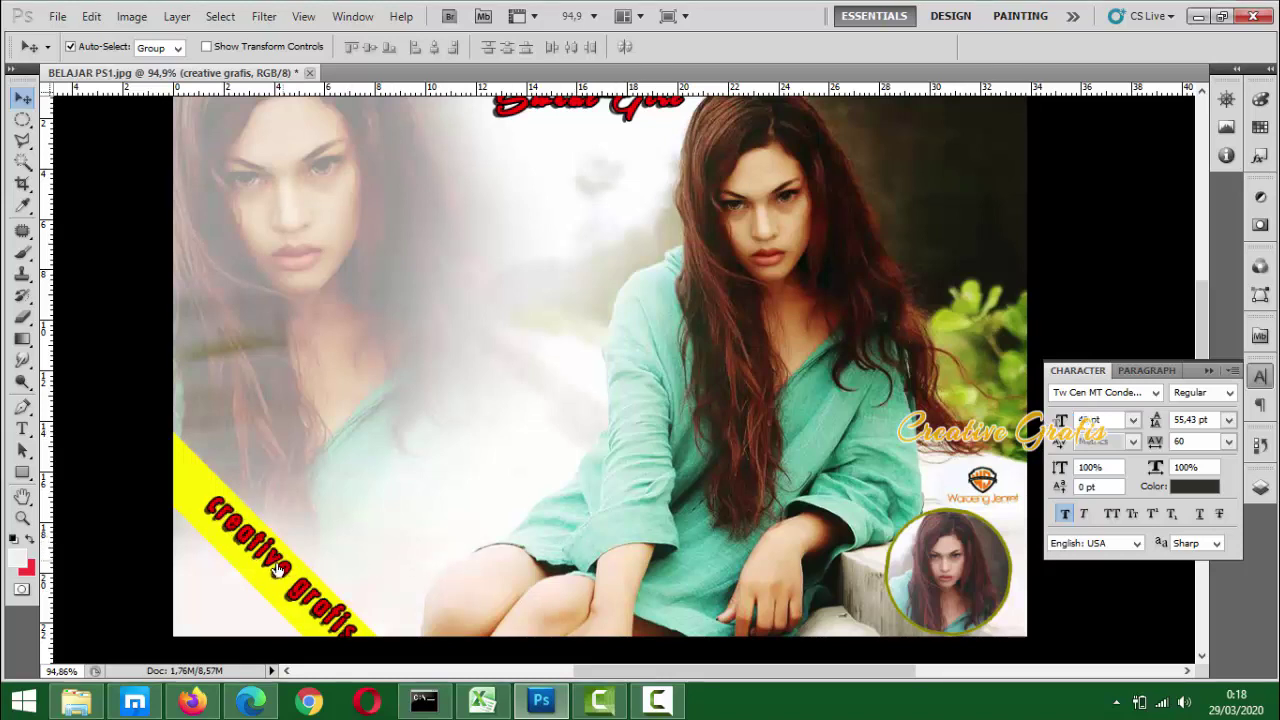
left_click_drag(265, 566, 252, 556)
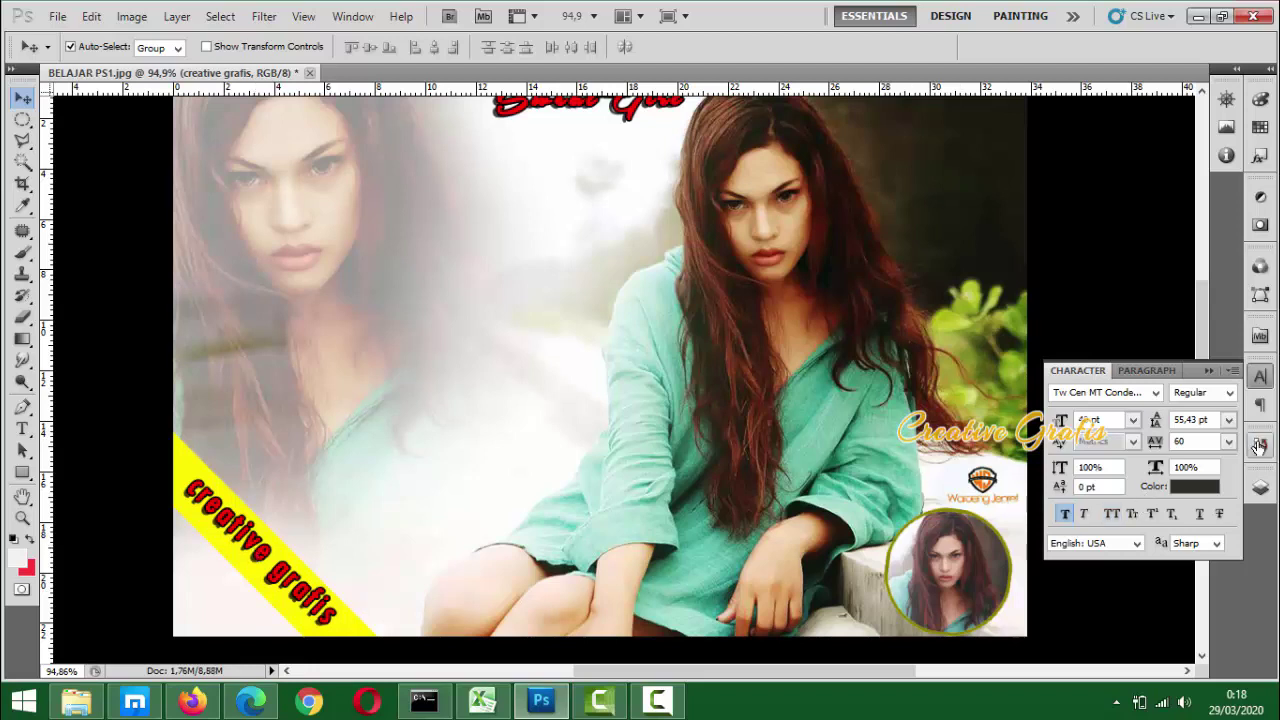
left_click(1258, 376)
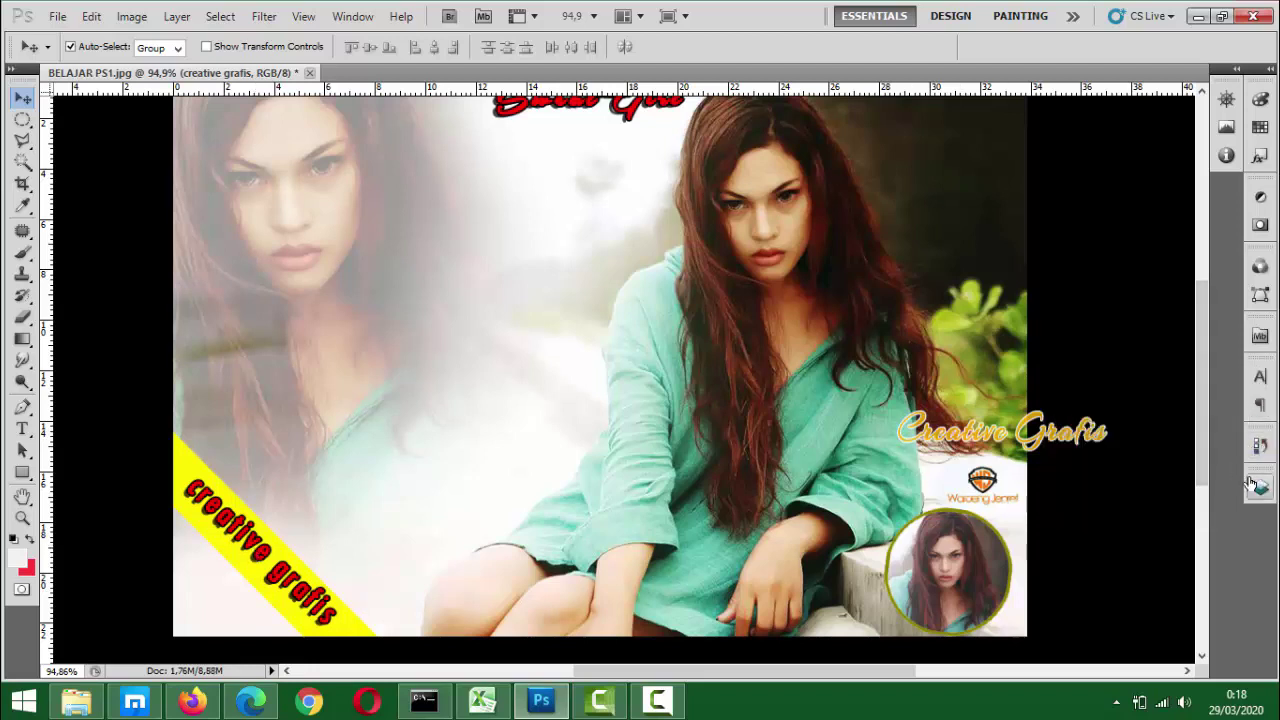
Hide the drop shadow of the creative grafis layer and nudge the text slightly left on the stripe
key("F7")
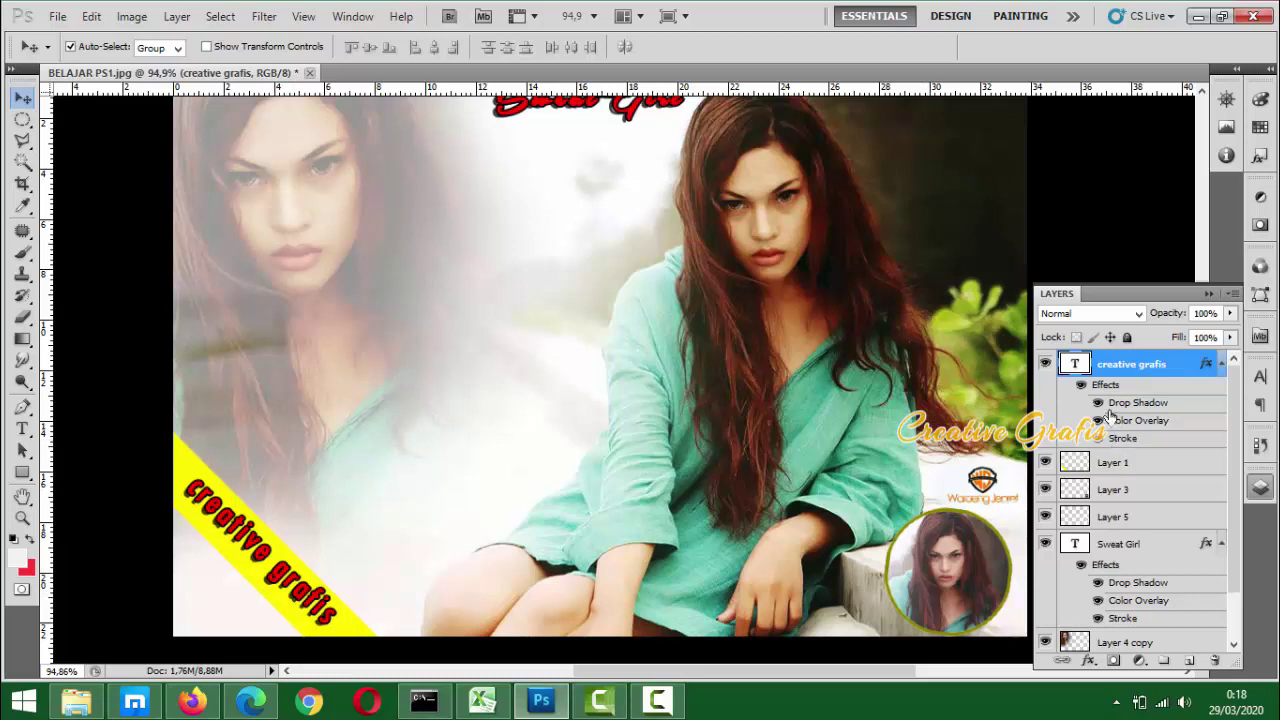
left_click(1098, 403)
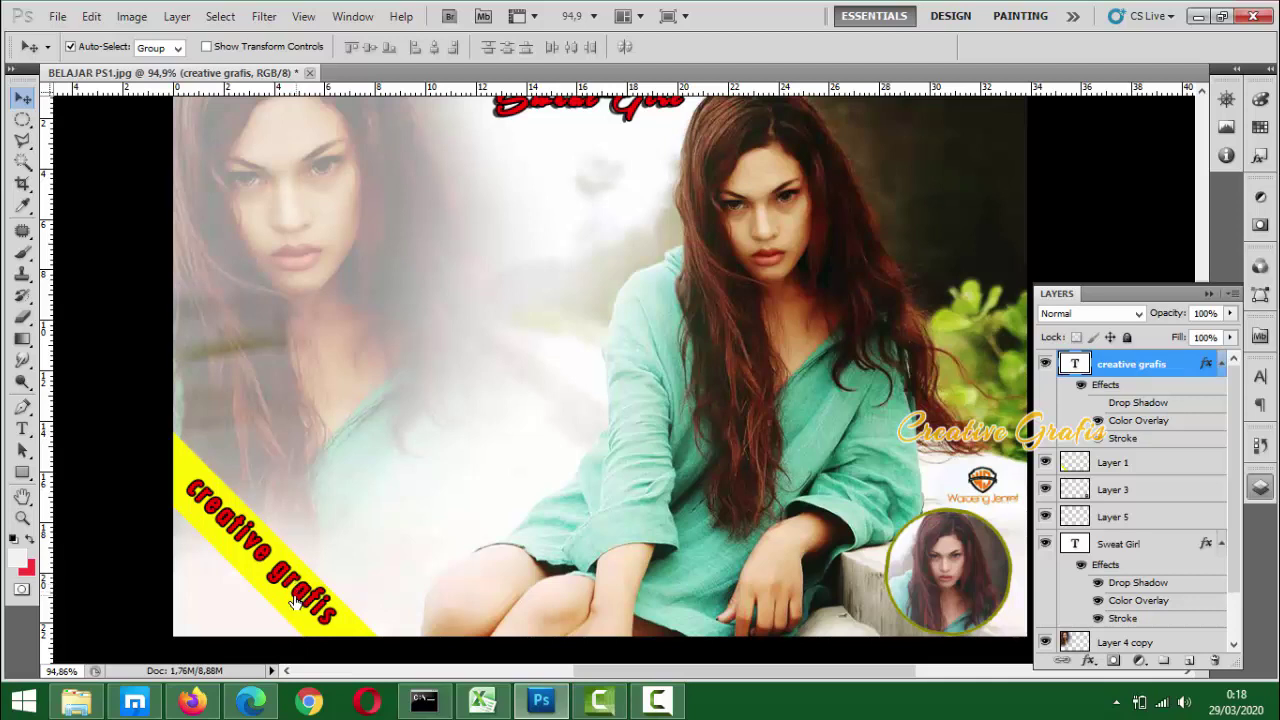
key("shift+Left")
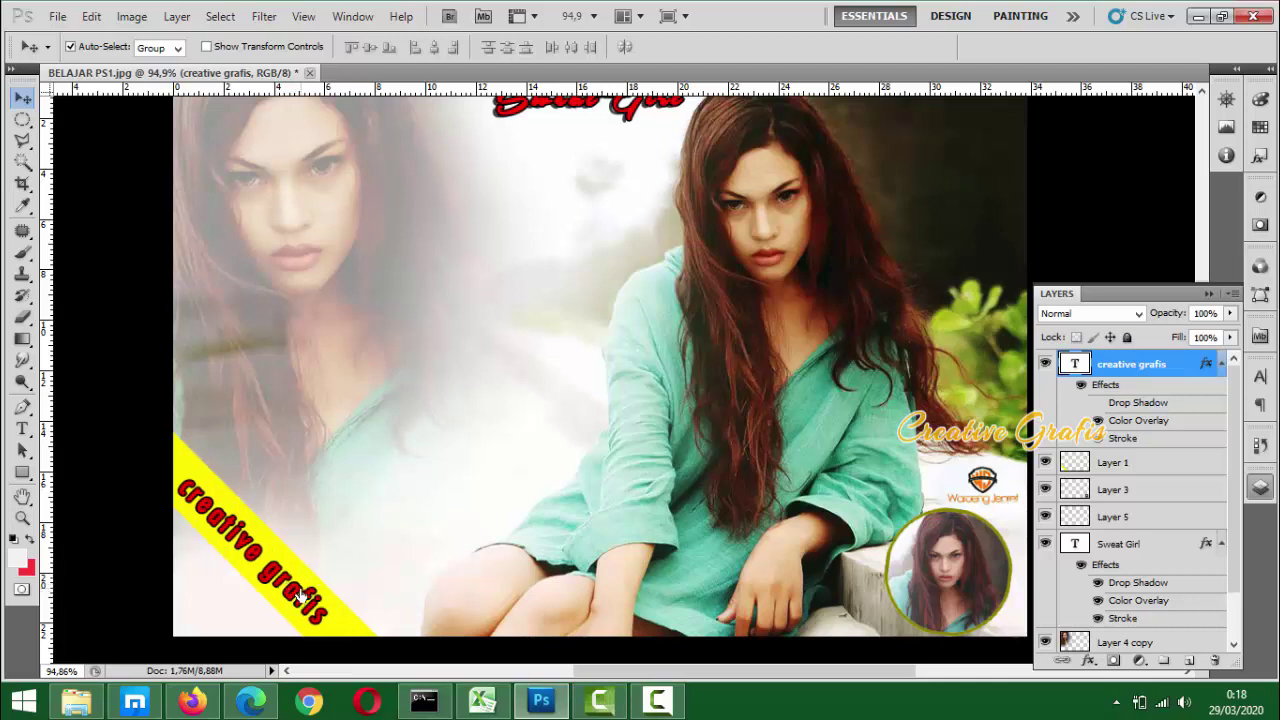
Rotate the creative grafis text about 2.4° more and fine-tune its position to follow the stripe
key("ctrl+t")
left_click_drag(399, 590, 407, 597)
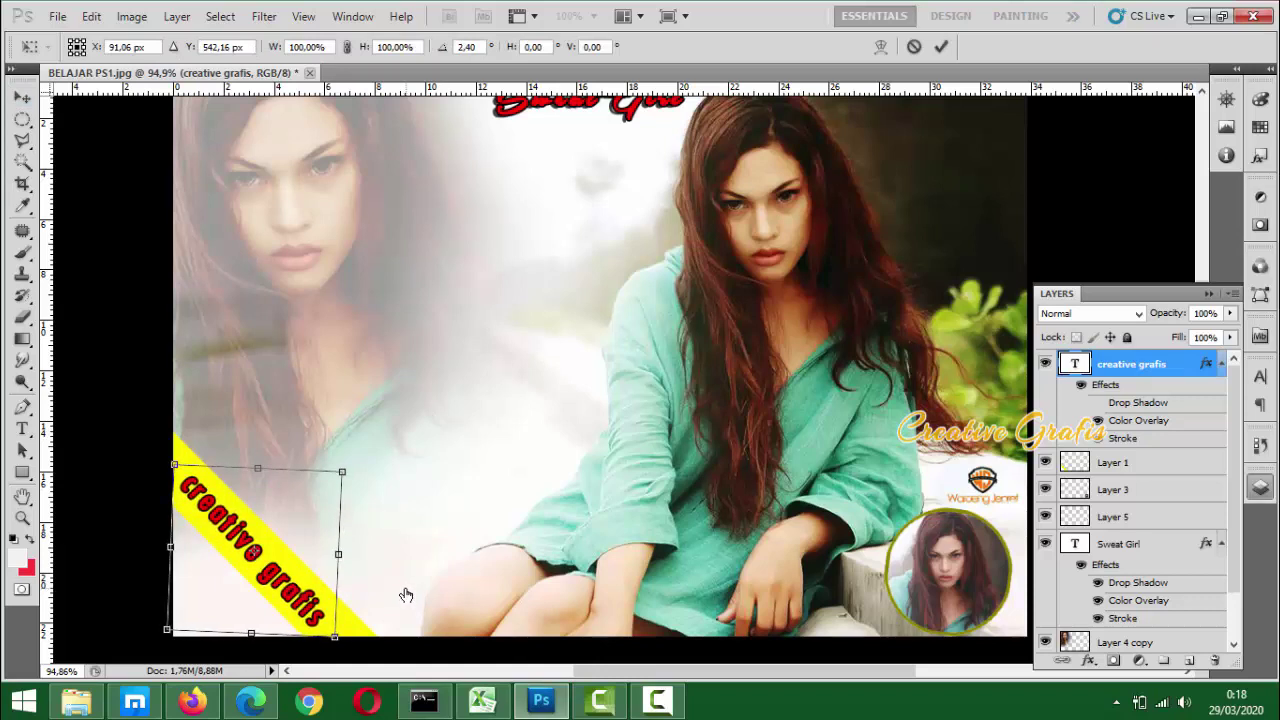
key("Return")
left_click_drag(277, 590, 284, 592)
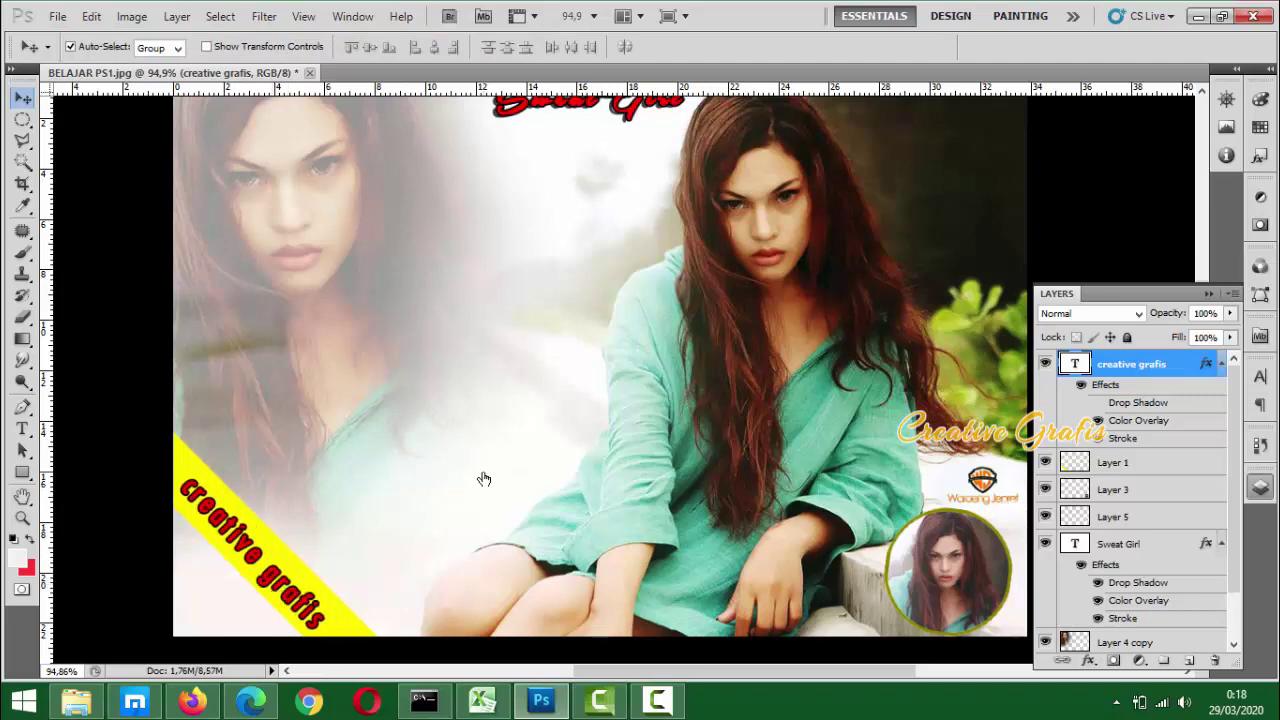
Examine the whole composition, checking the faded portrait, main photo, title, logo and corner ribbon
scroll(484, 478, "down", 2)
left_click(502, 469)
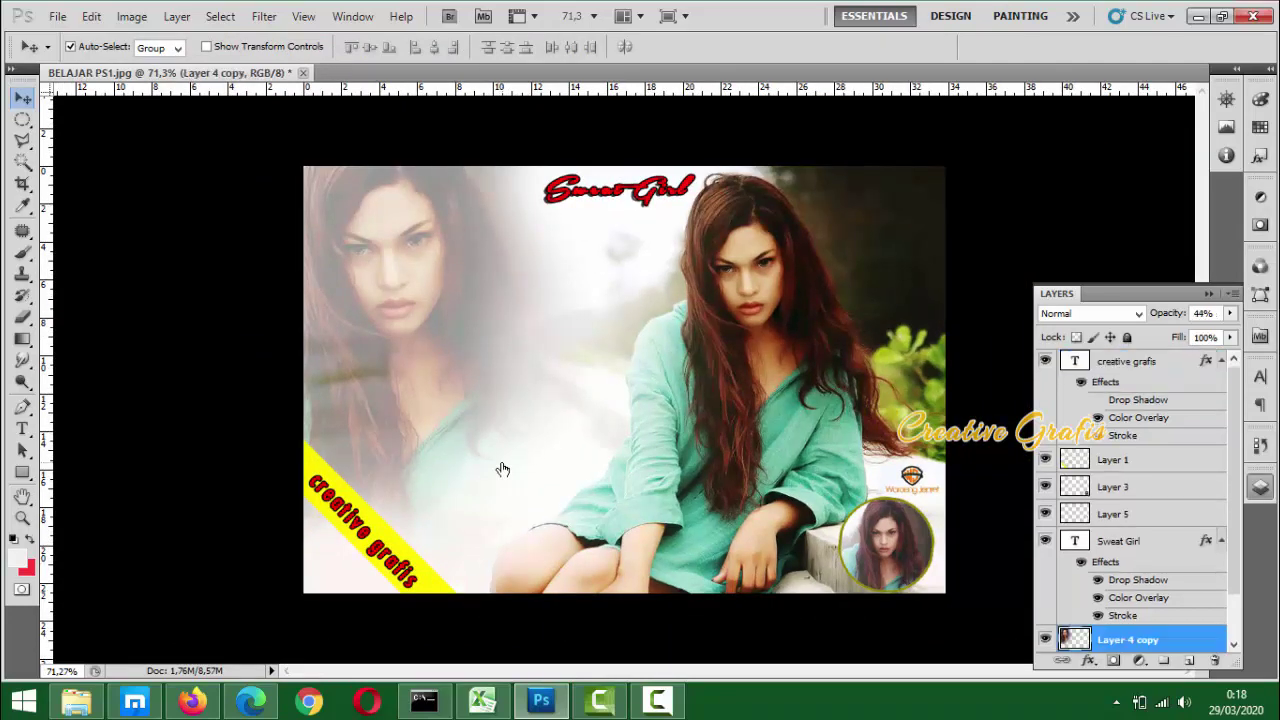
left_click(1210, 295)
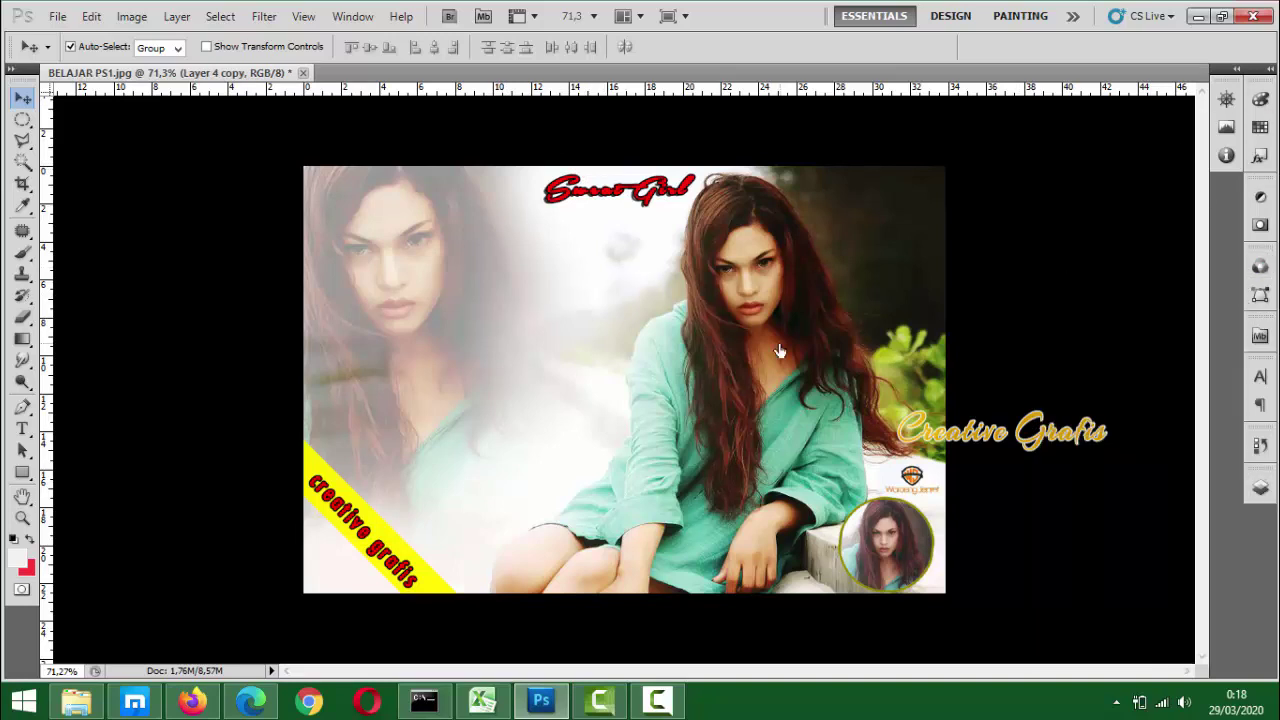
scroll(615, 330, "down", 2)
scroll(768, 340, "up", 2)
scroll(768, 340, "up", 1)
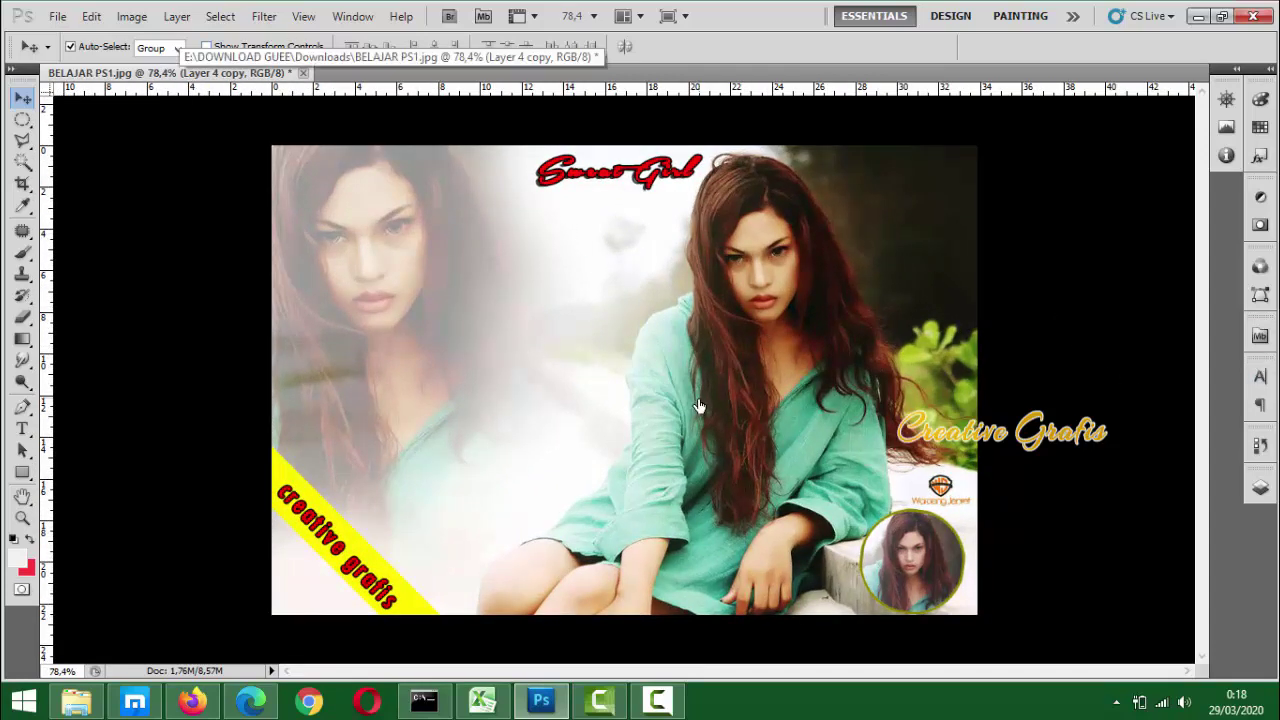
scroll(697, 405, "down", 1)
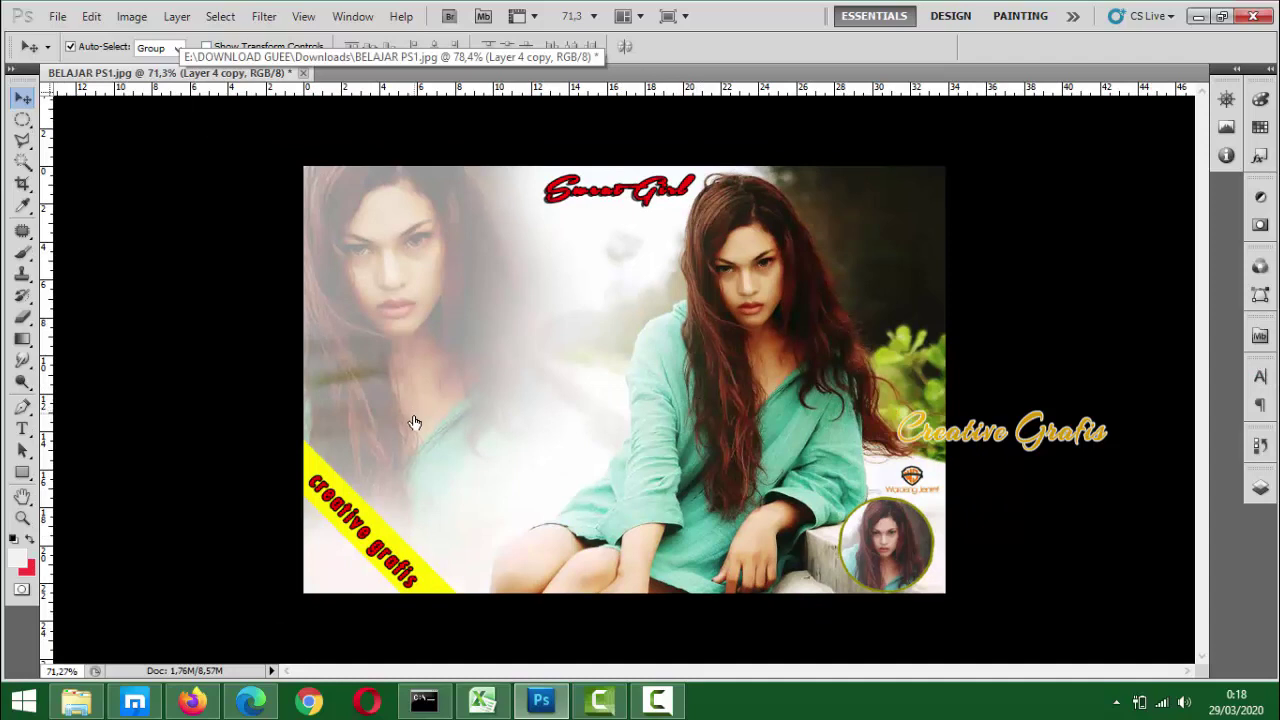
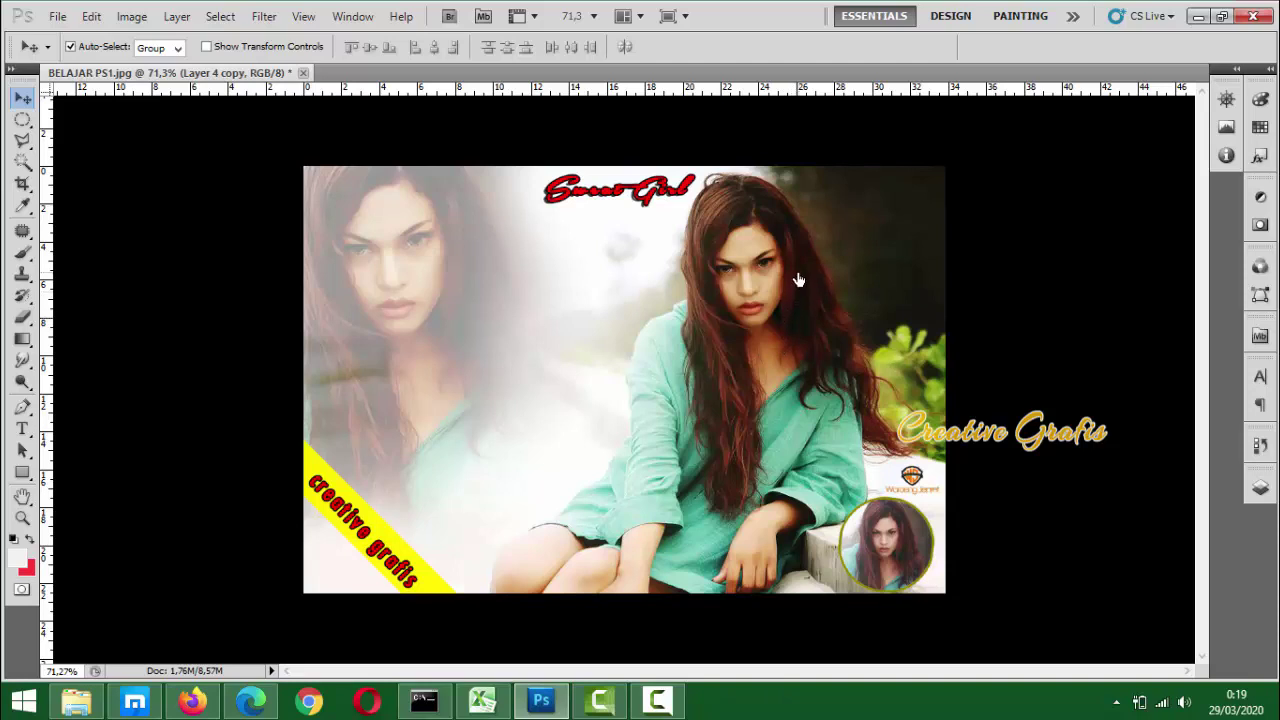
scroll(797, 280, "up", 2)
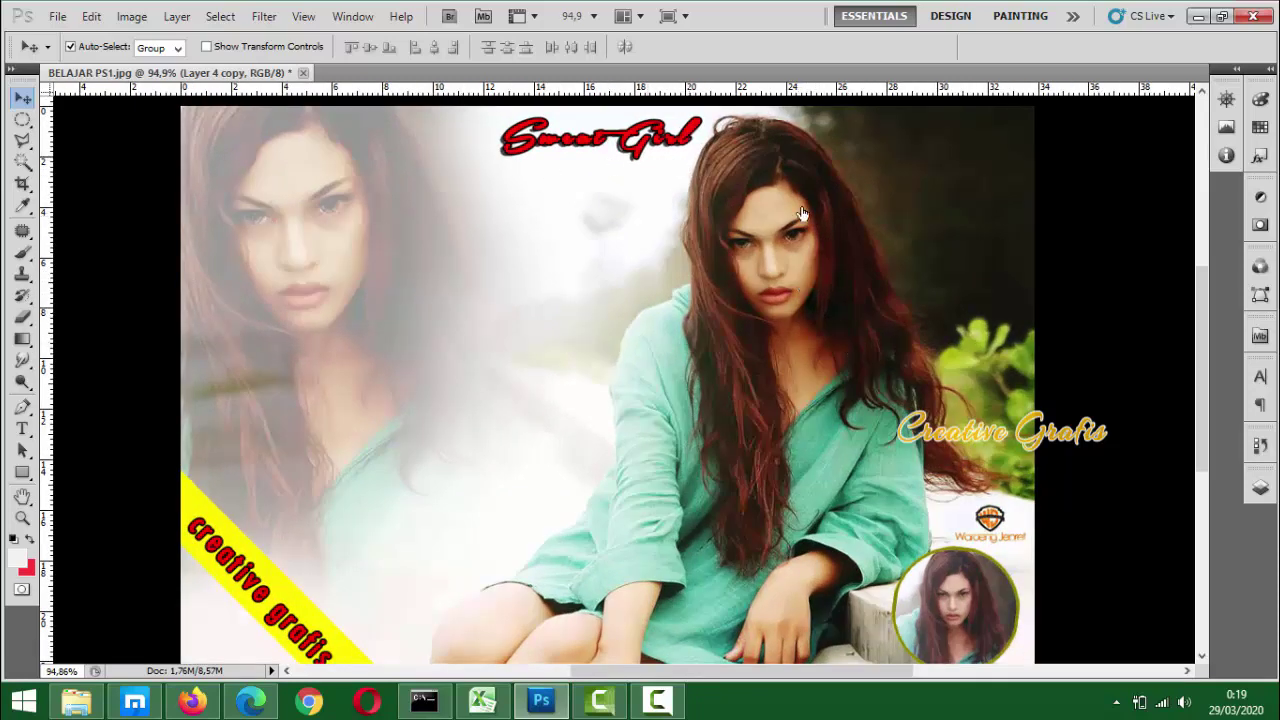
scroll(776, 404, "down", 1)
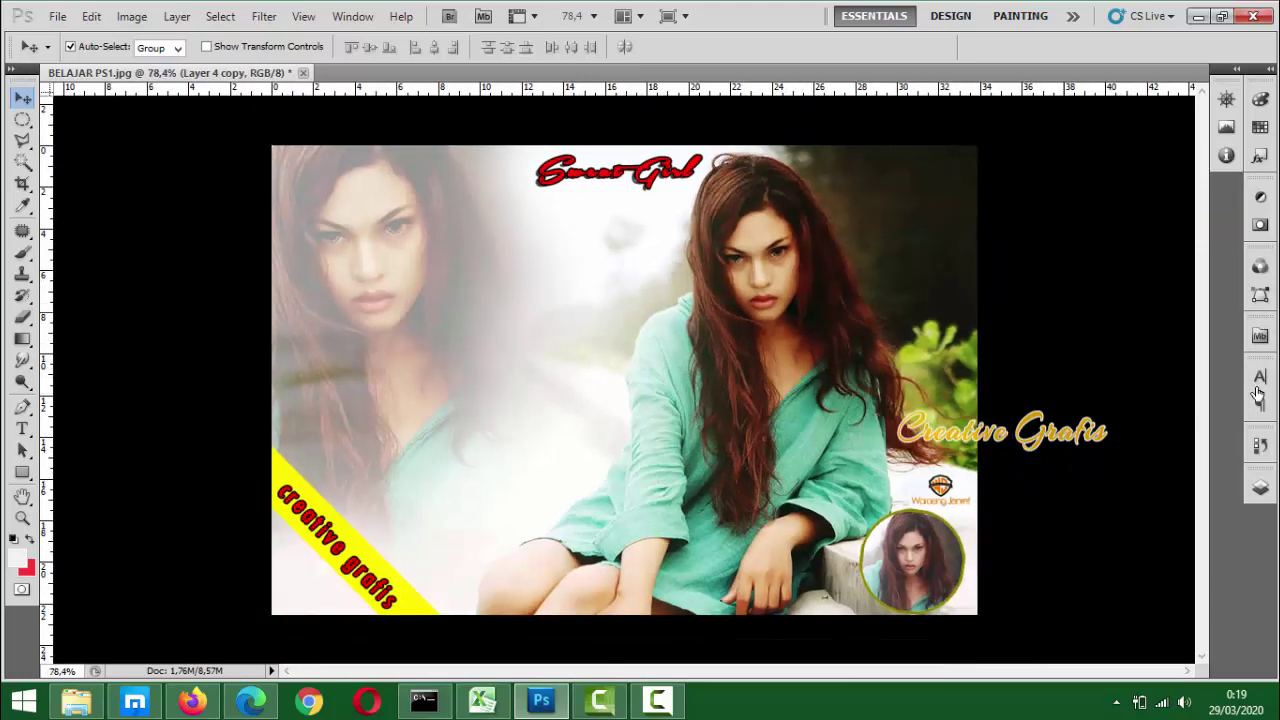
Select Layer 4 in the layer stack, and pick the faded portrait and circular portrait directly on the canvas using Auto-Select
left_click(1261, 447)
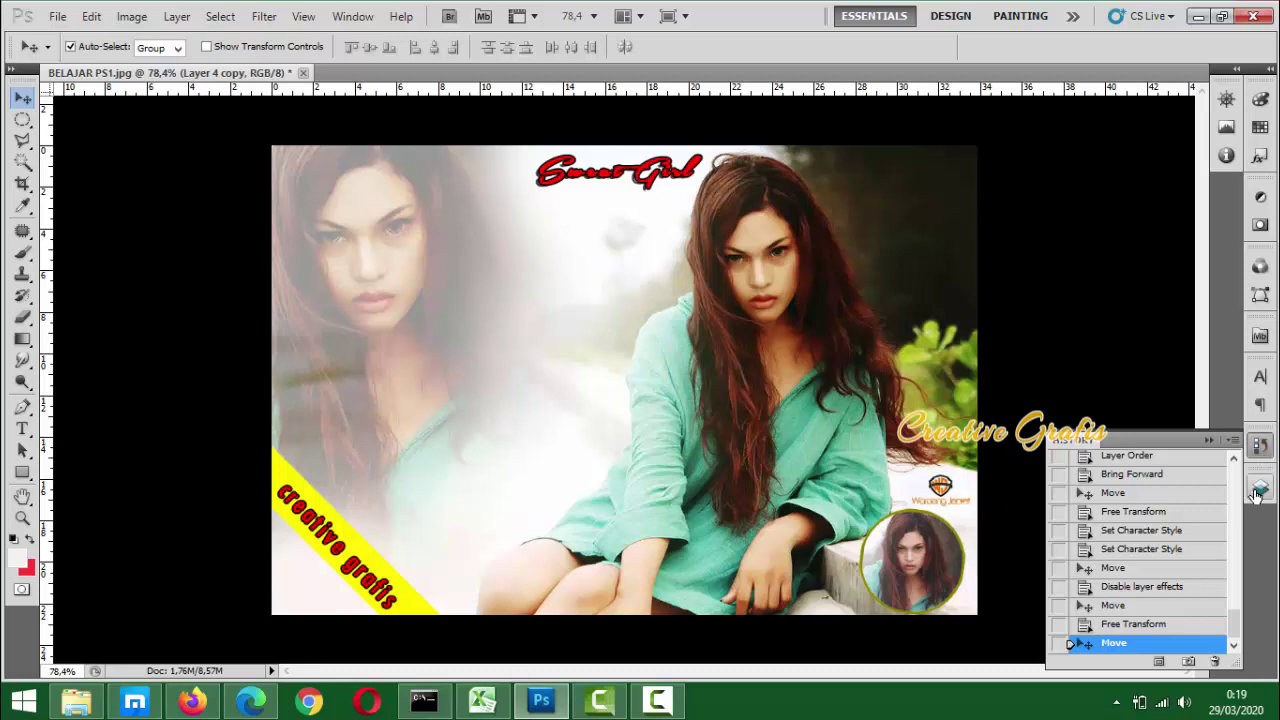
left_click(1260, 487)
scroll(1101, 608, "down", 1)
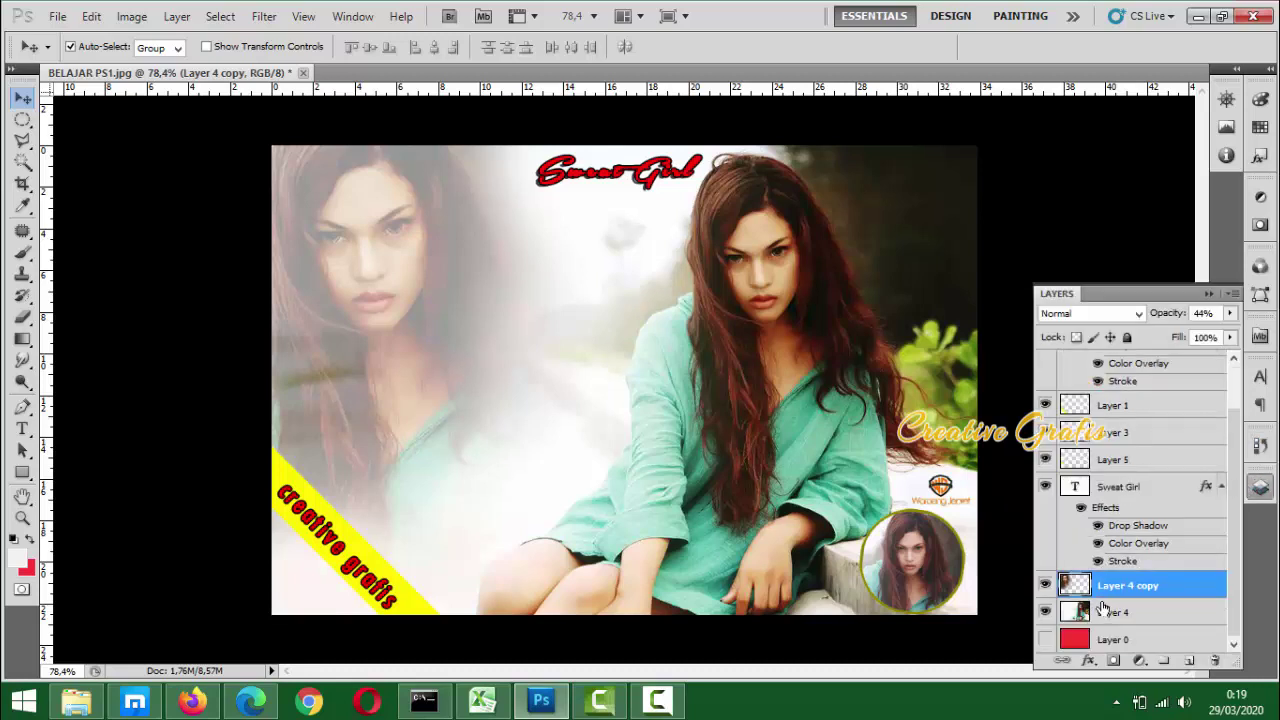
left_click(1122, 612)
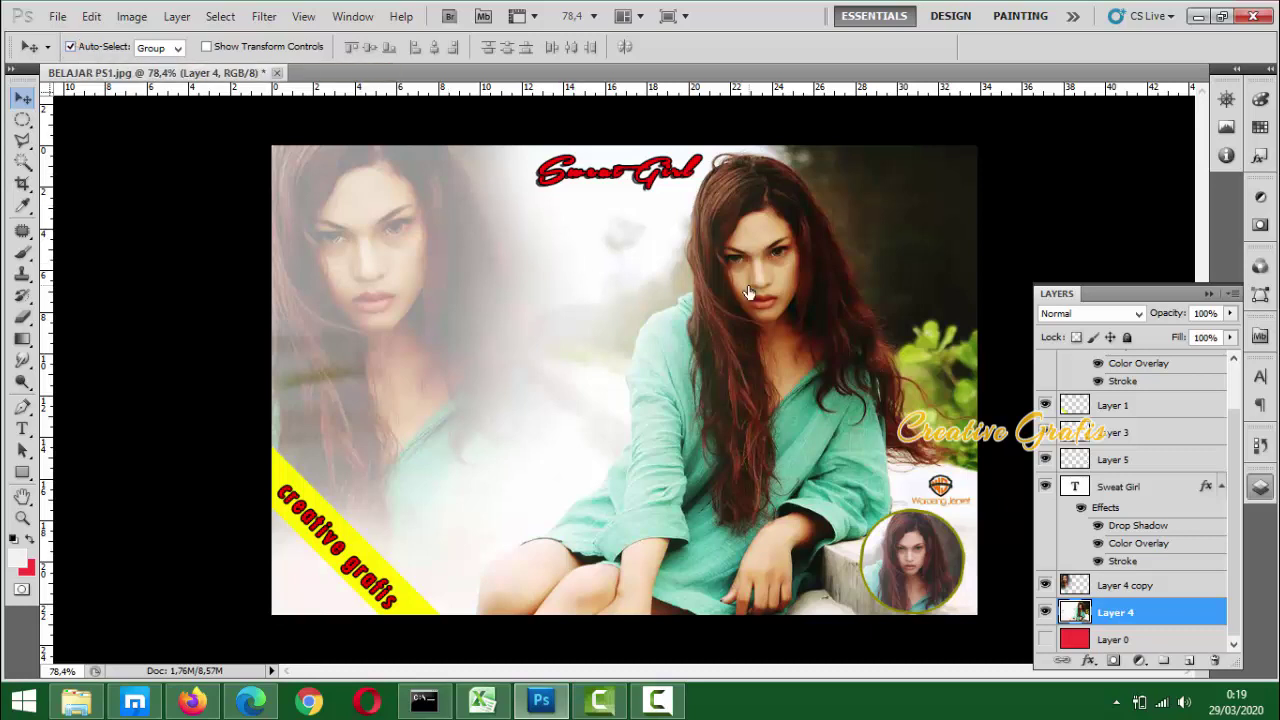
left_click(377, 274)
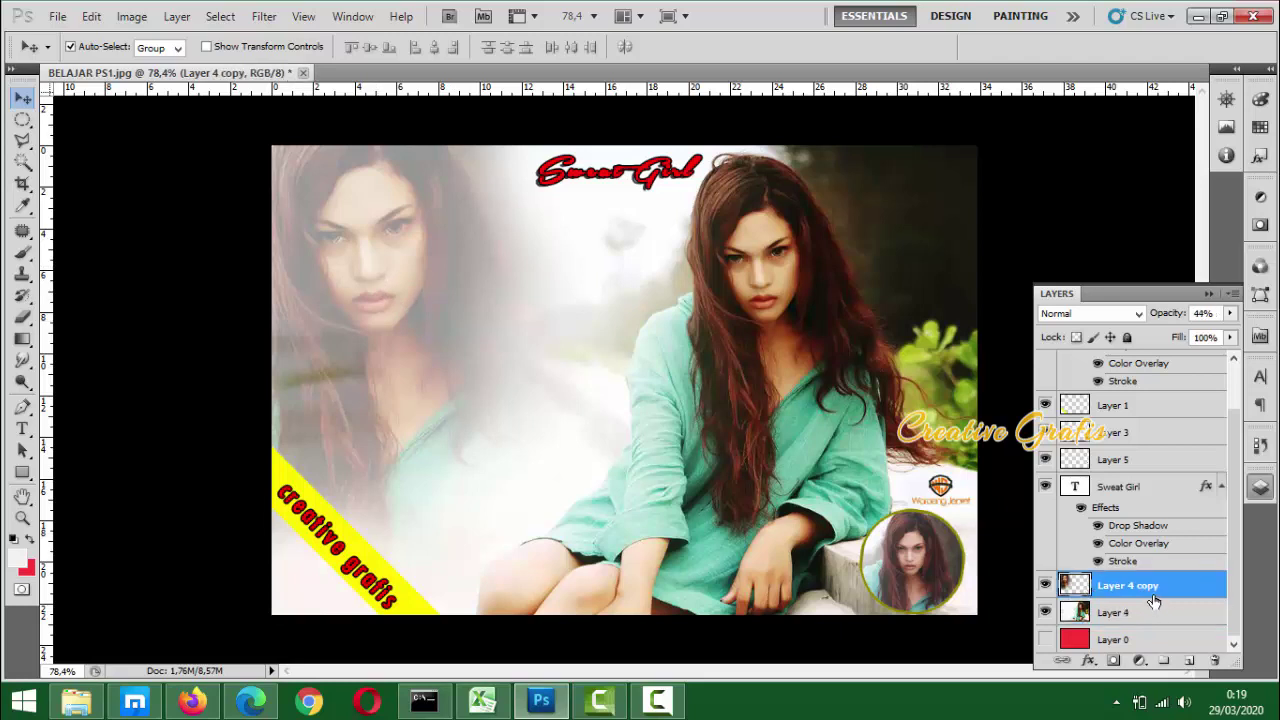
left_click(914, 574)
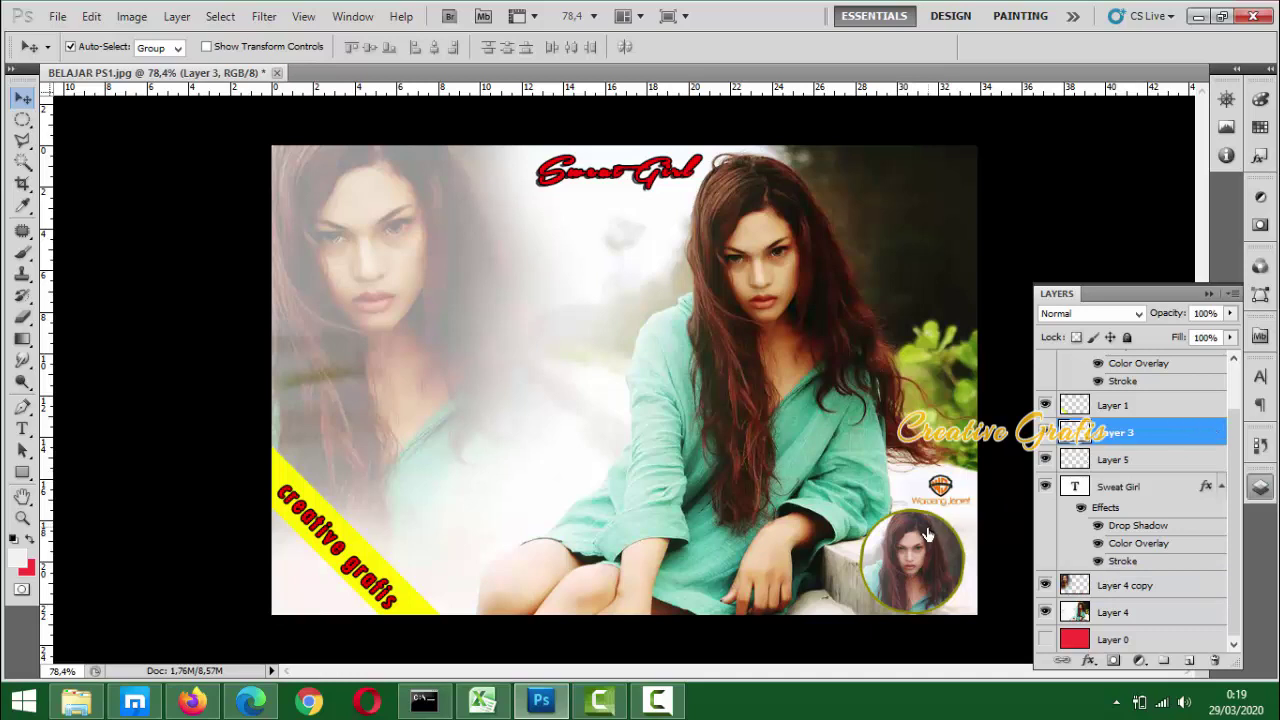
Turn off Auto-Select for the Move tool
left_click(68, 48)
left_click(1259, 482)
left_click(1259, 482)
Try moving the main photo on Layer 4 down and to the left, and undo the move
left_click(1124, 614)
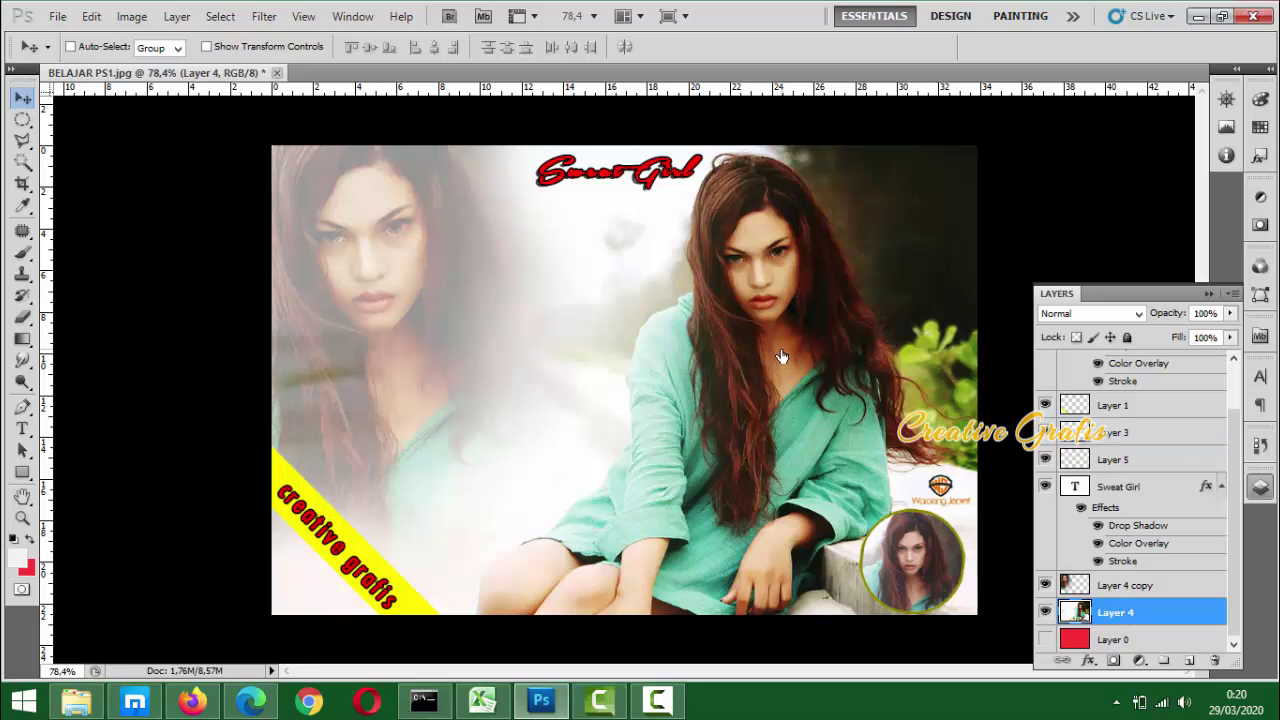
left_click_drag(792, 386, 706, 424)
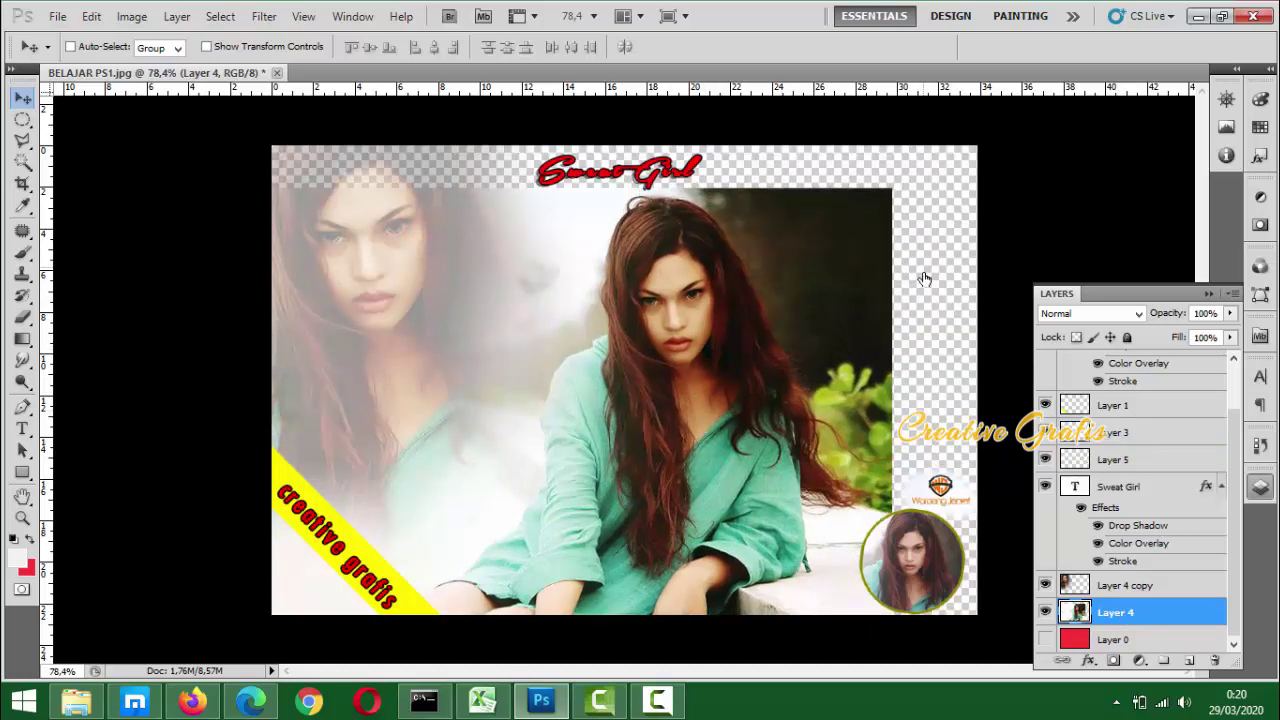
key("ctrl+z")
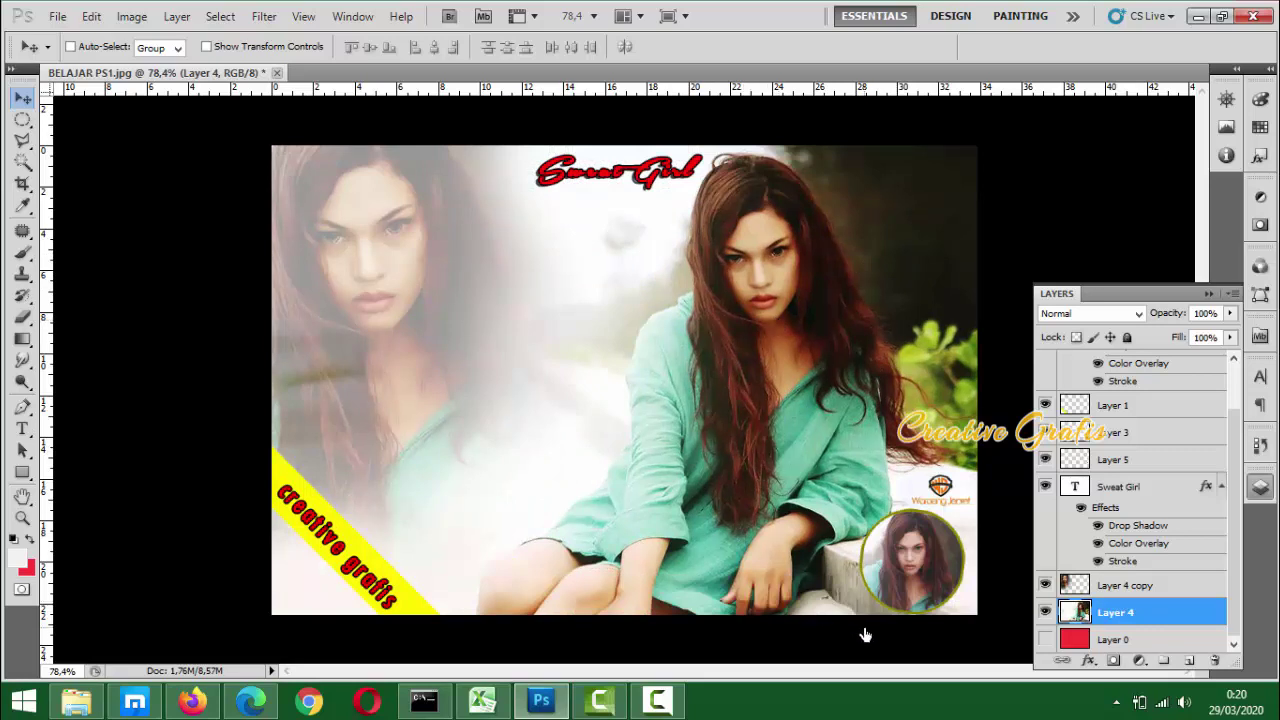
Select Layer 4 copy, Layer 5, the Sweat Girl title and the circular portrait's layer one after another
left_click(1135, 586)
left_click(1127, 471)
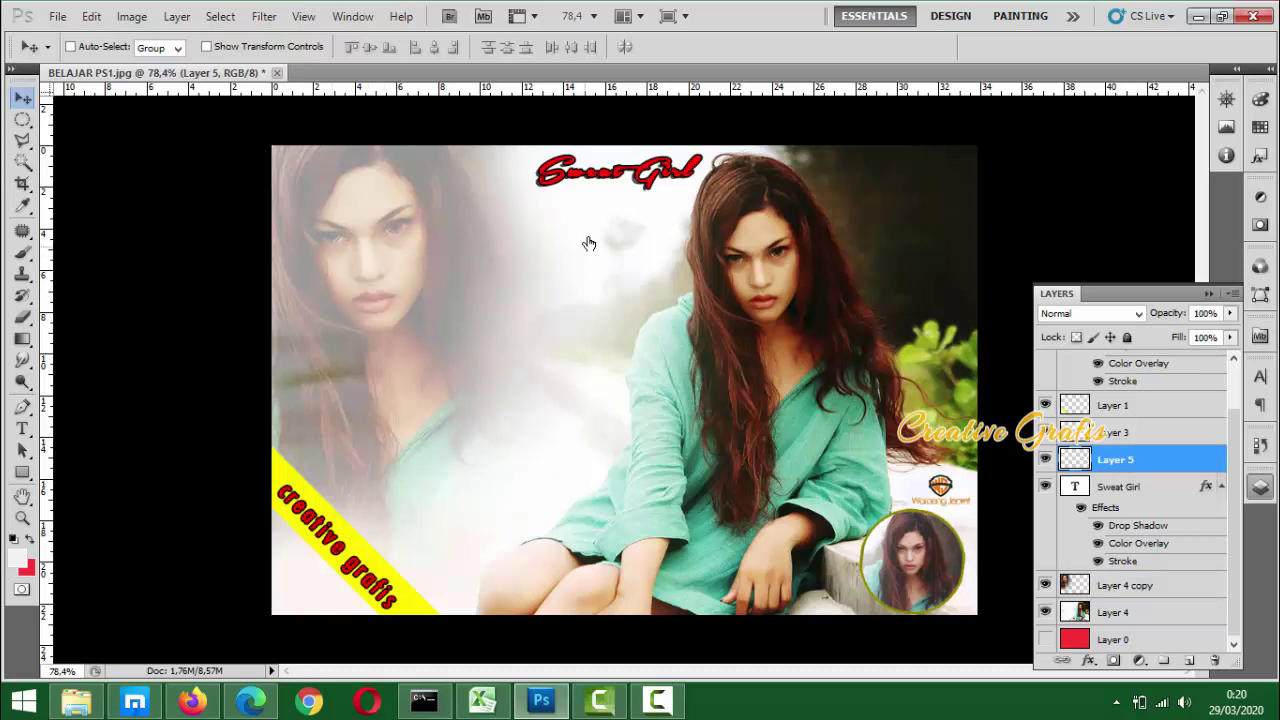
left_click(592, 178, "ctrl")
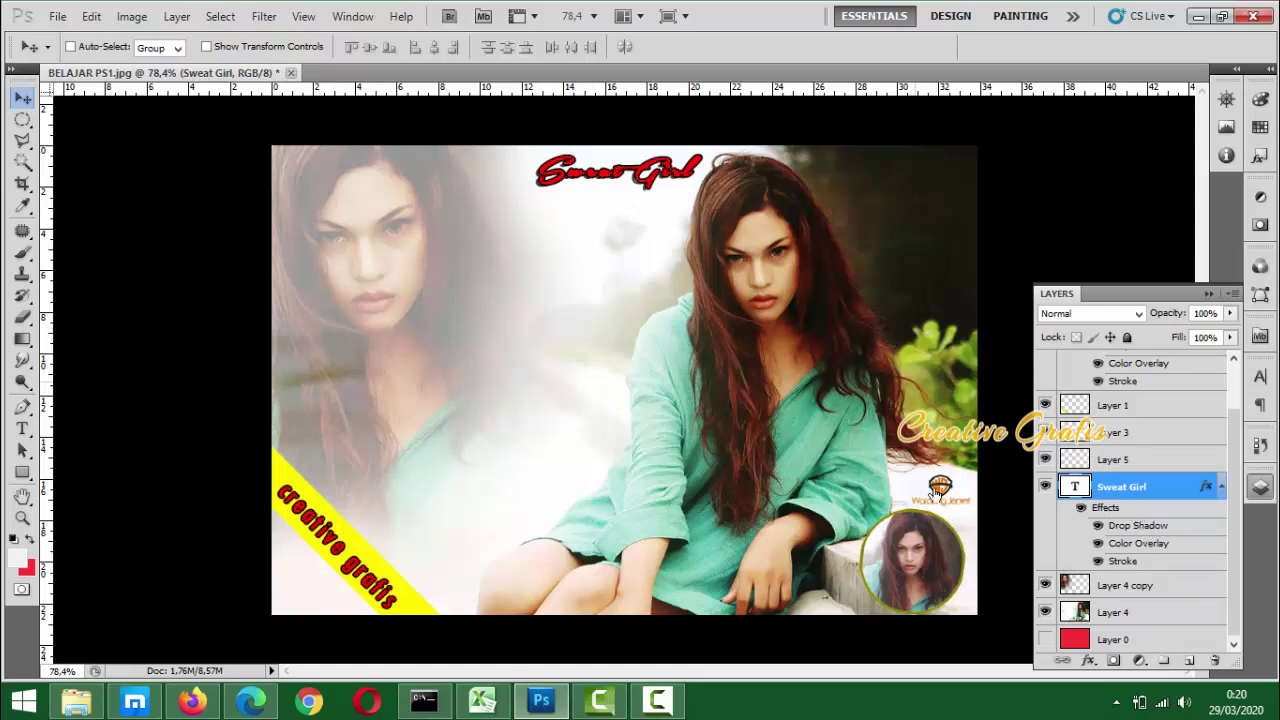
left_click(920, 572, "ctrl")
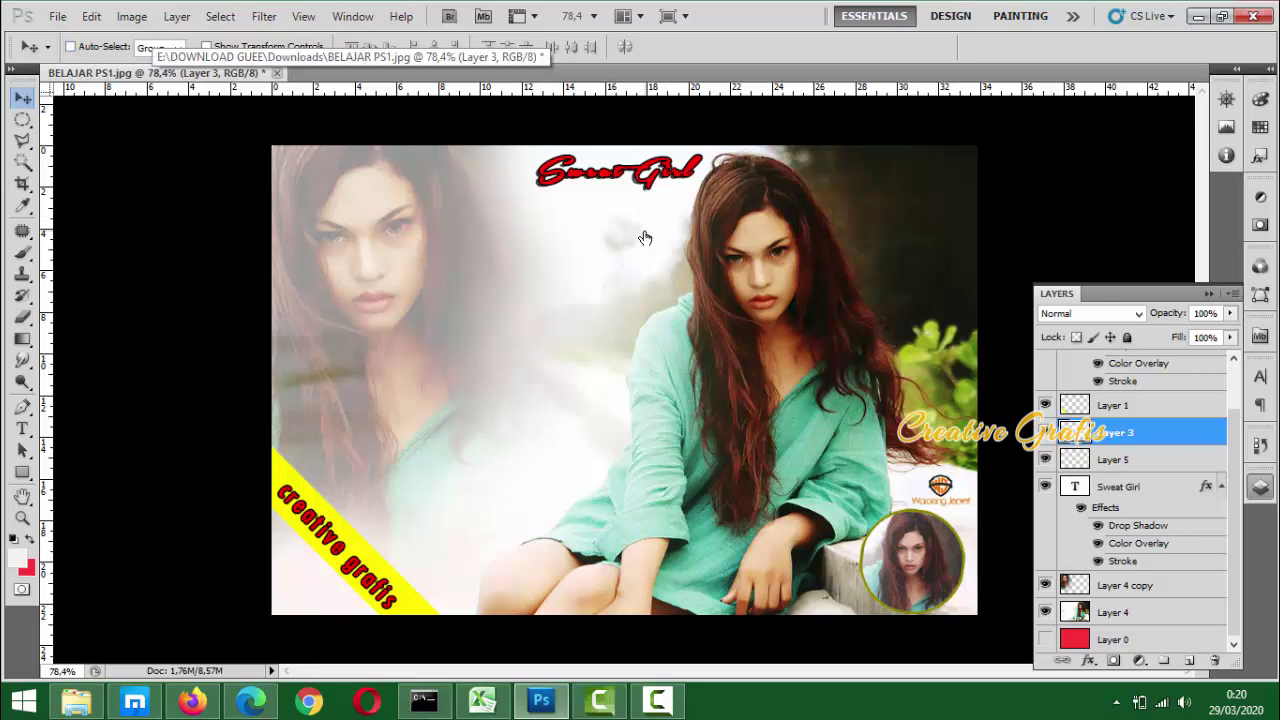
Try moving the circular portrait on Layer 3 toward the yellow ribbon, and undo the move
scroll(669, 350, "down", 2)
scroll(669, 350, "down", 1)
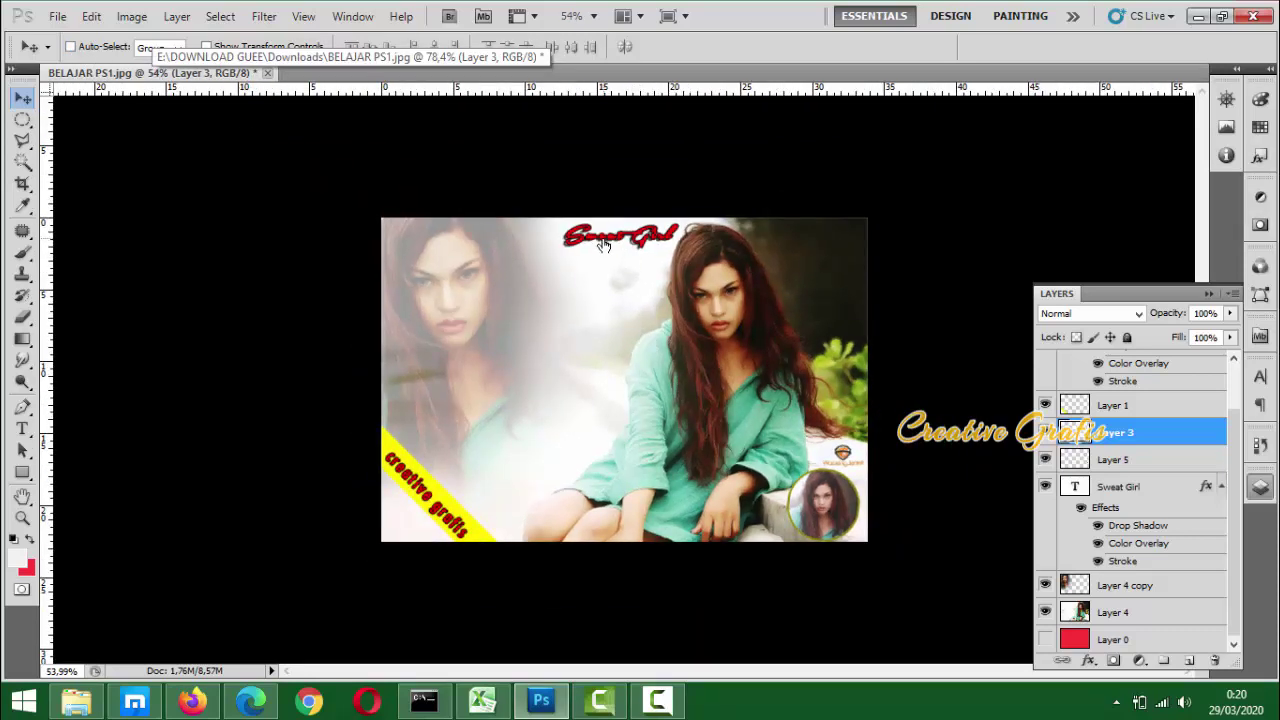
left_click_drag(603, 243, 363, 283)
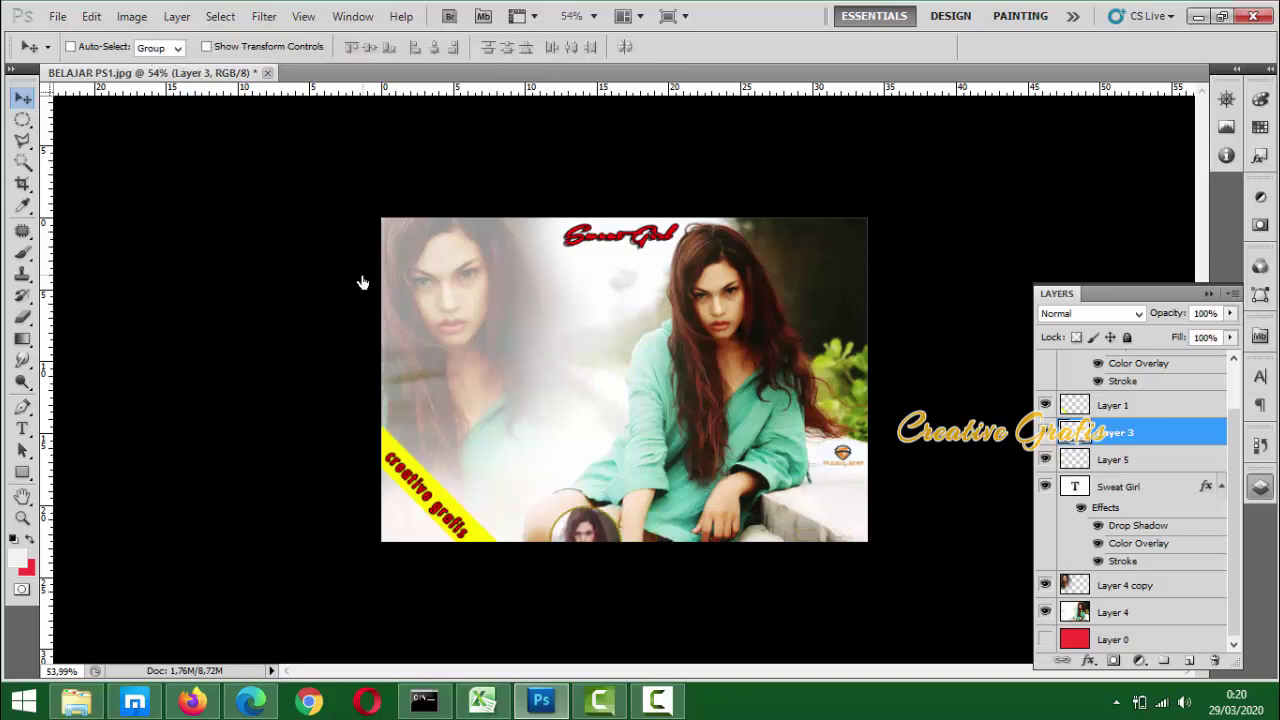
key("ctrl+z")
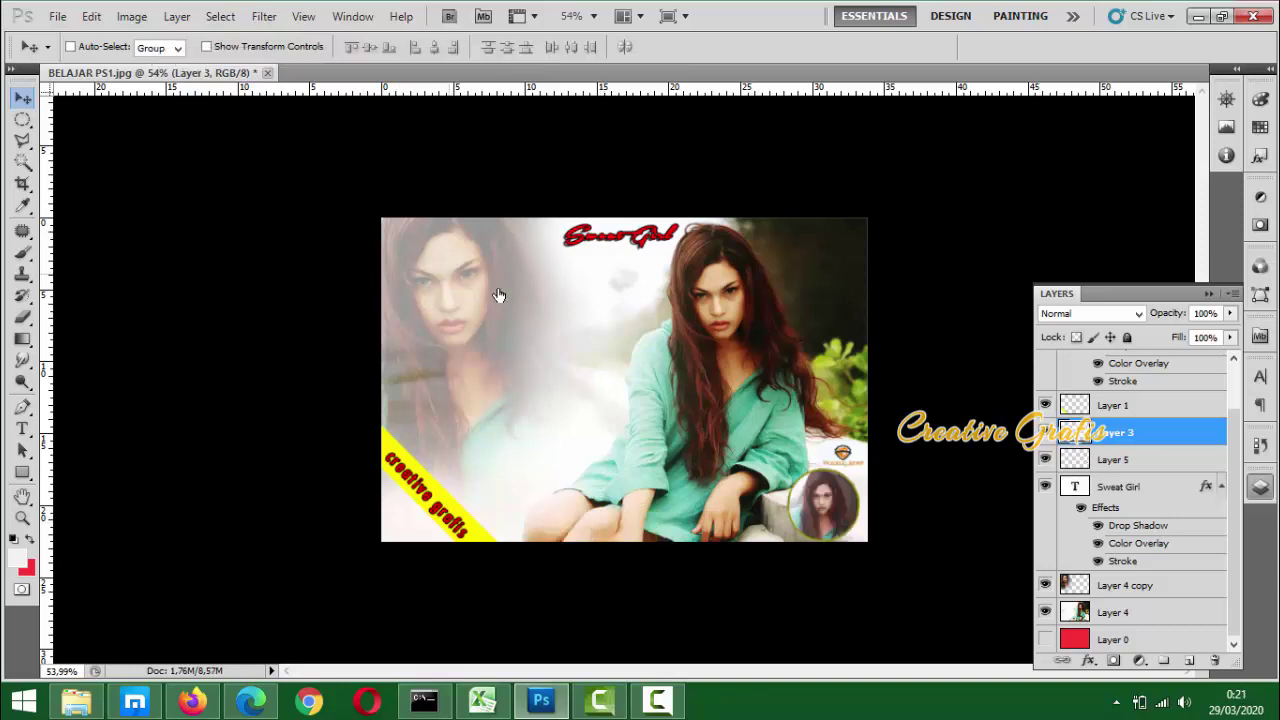
Move the Sweat Girl title off the canvas past the faded portrait and locate it with Free Transform
left_click(594, 243, "ctrl")
left_click_drag(598, 246, 225, 270)
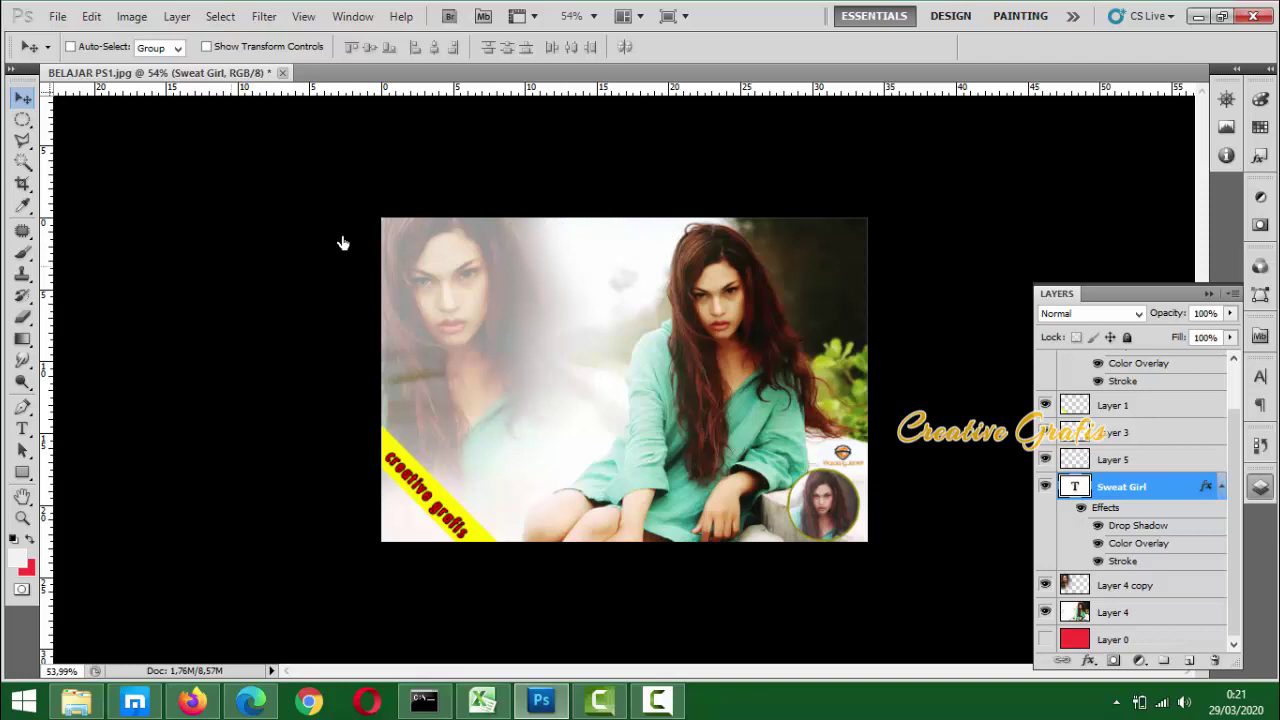
scroll(301, 308, "down", 5)
scroll(301, 308, "up", 2)
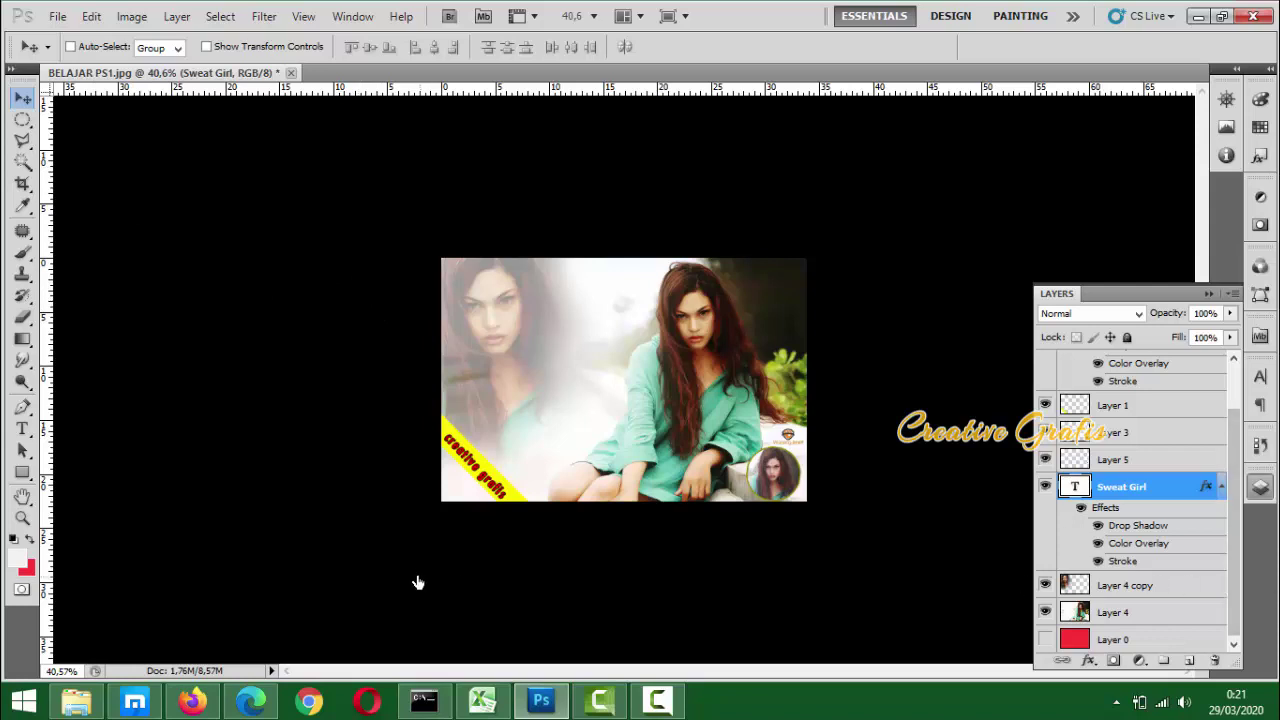
key("ctrl+t")
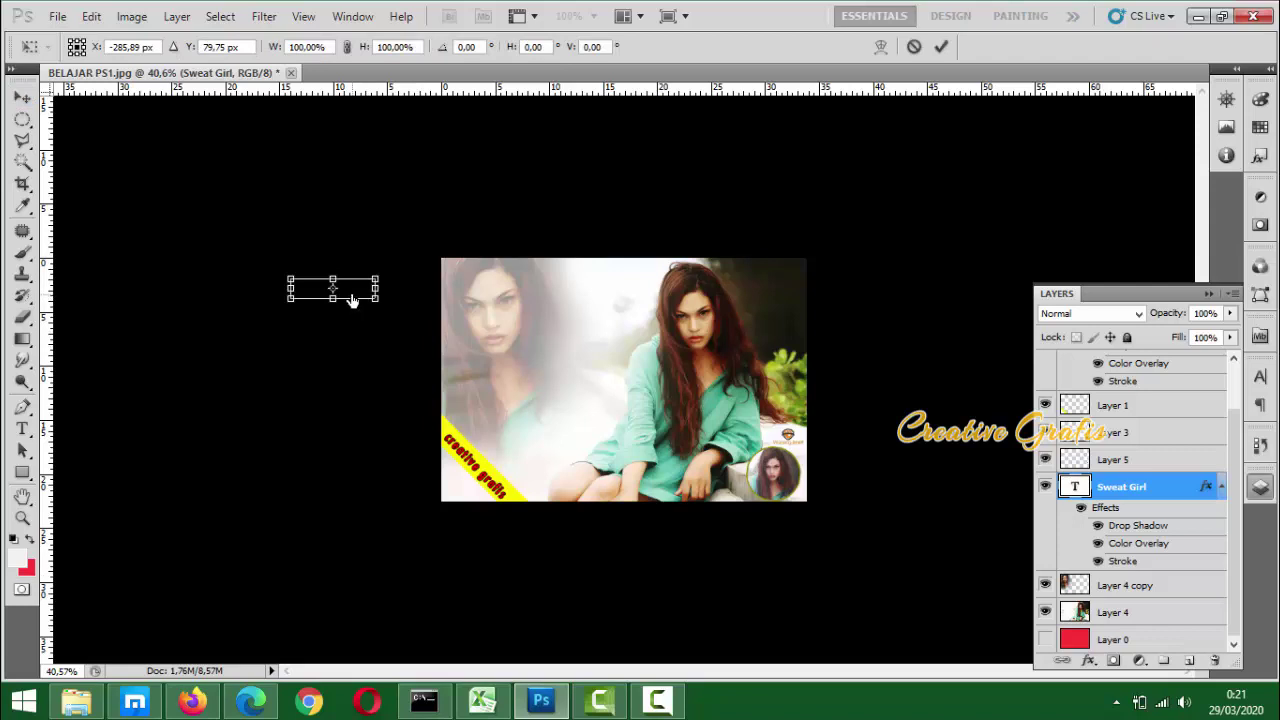
mouse_move(368, 298)
left_mouse_down()
mouse_move(572, 350)
mouse_move(357, 300)
left_mouse_up()
key("Return")
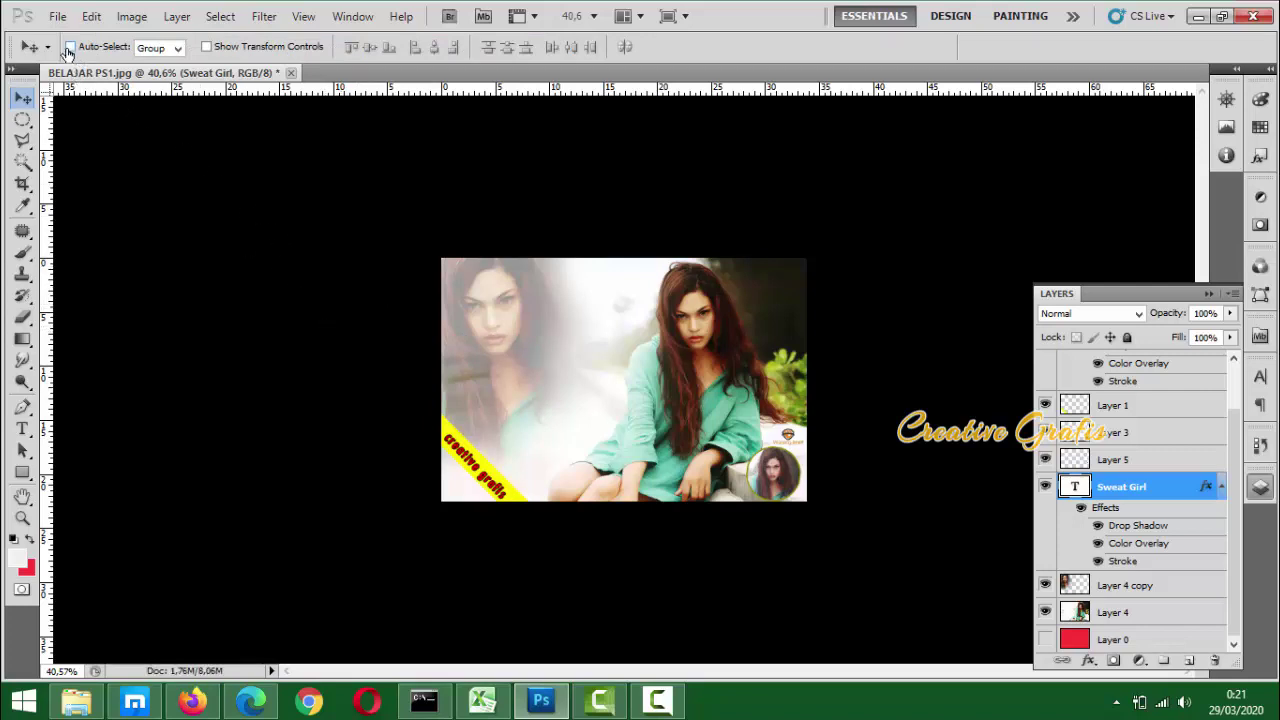
Turn on Auto-Select and try grabbing the hidden title from outside the canvas
left_click_drag(349, 324, 470, 392)
left_click_drag(341, 298, 610, 385)
left_click_drag(361, 316, 545, 388)
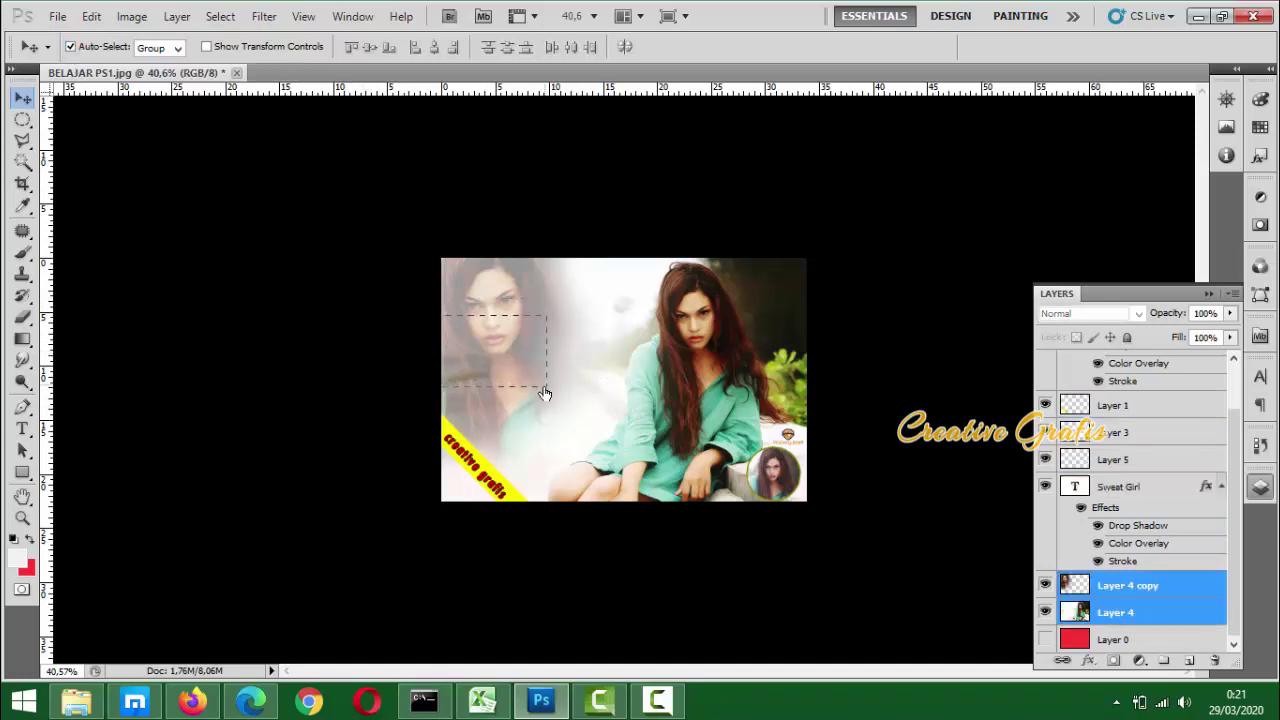
Select the Sweat Girl text layer with Auto-Select off, try shifting the title, and locate it with Free Transform
left_click(1131, 490)
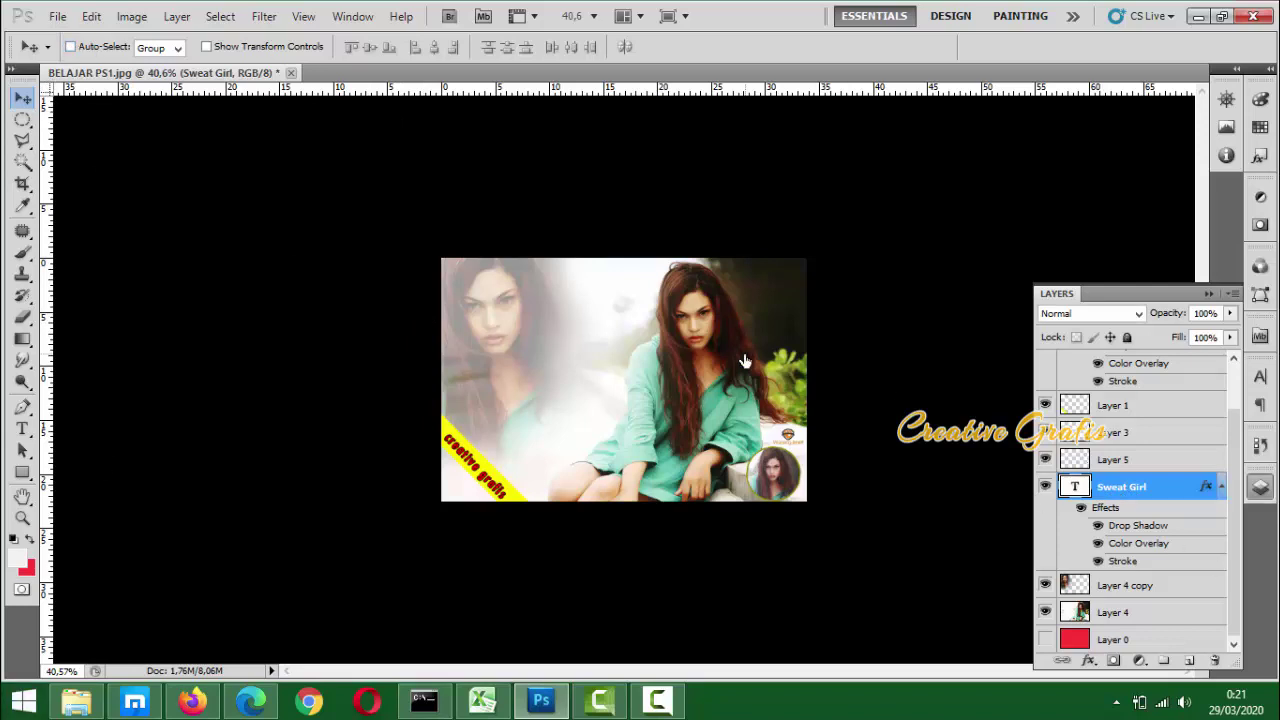
left_click_drag(263, 333, 614, 340)
key("ctrl+z")
key("ctrl+minus")
key("ctrl+t")
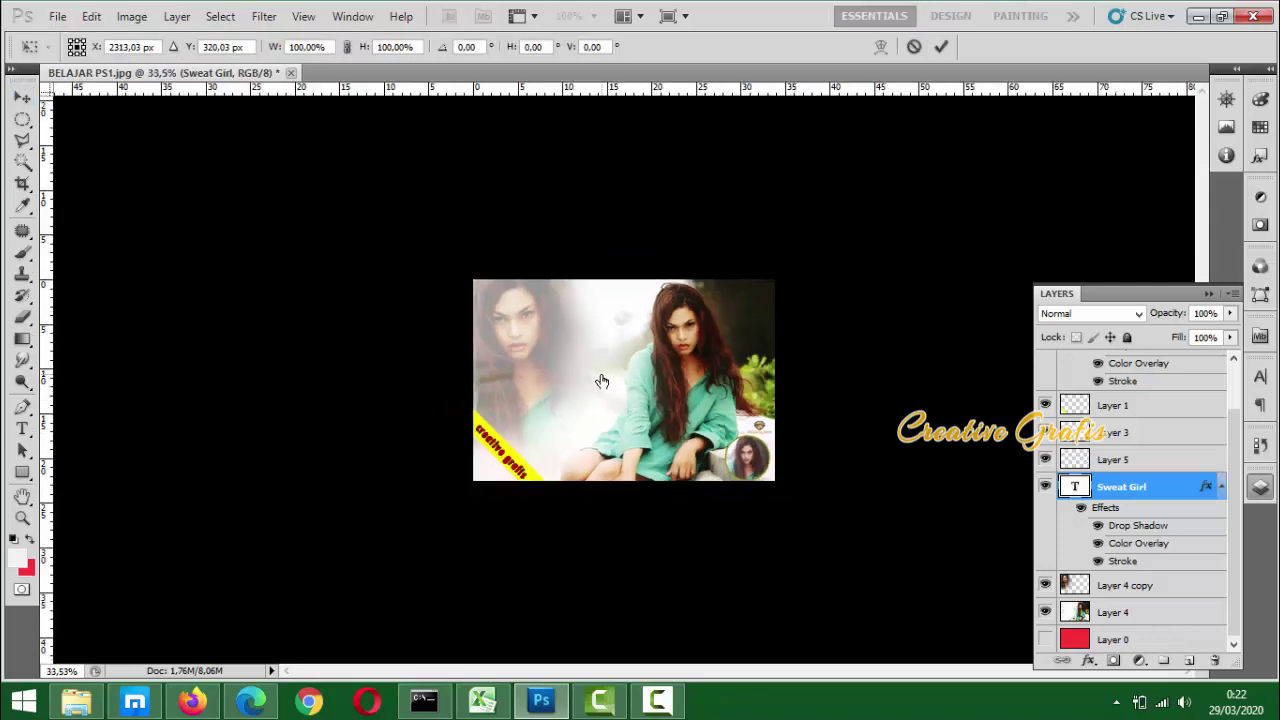
key("ctrl+minus")
key("ctrl+minus")
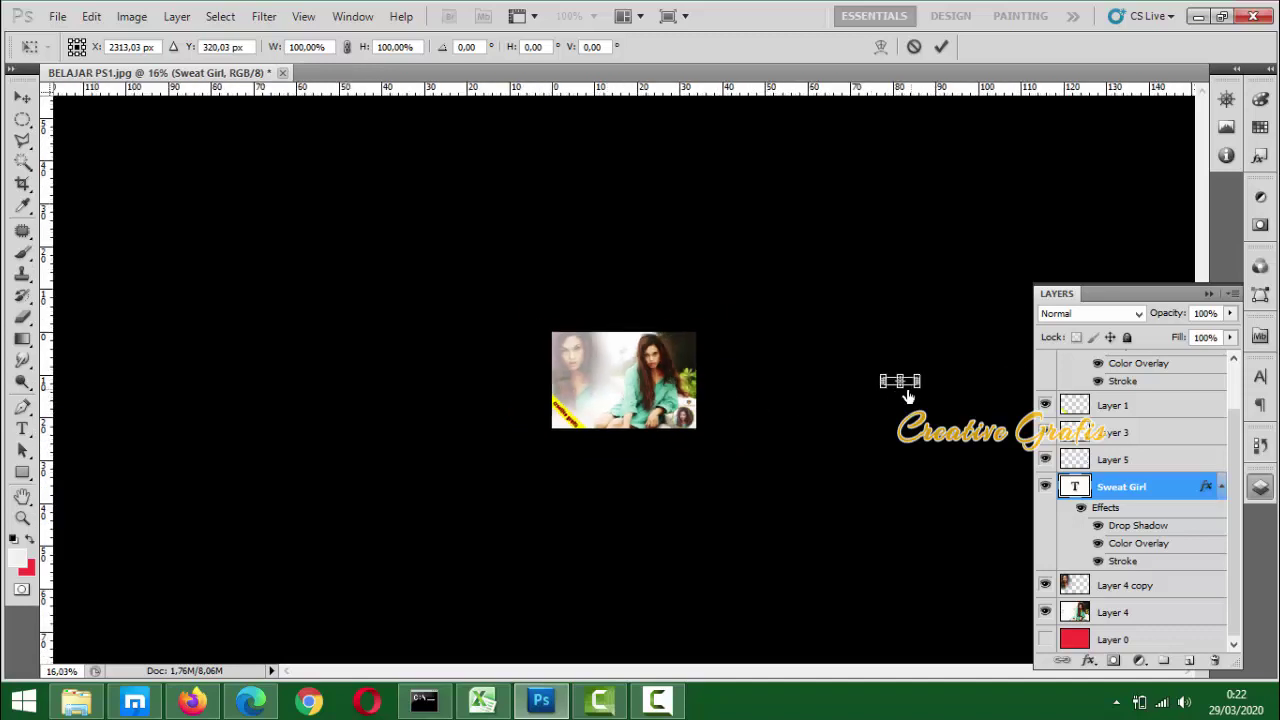
Bring the Sweat Girl title back onto the picture and place it near the upper edge between the two portraits
key("Return")
left_click_drag(848, 420, 591, 406)
scroll(591, 404, "up", 10)
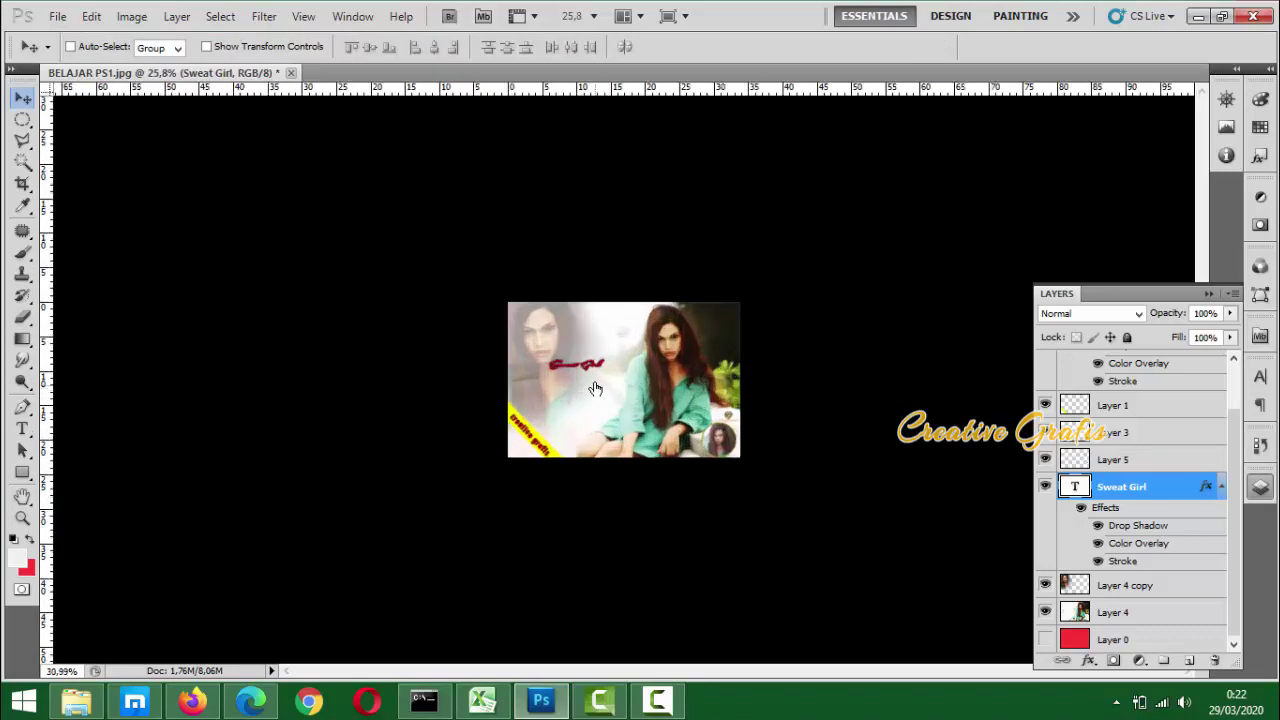
left_click_drag(581, 353, 638, 287)
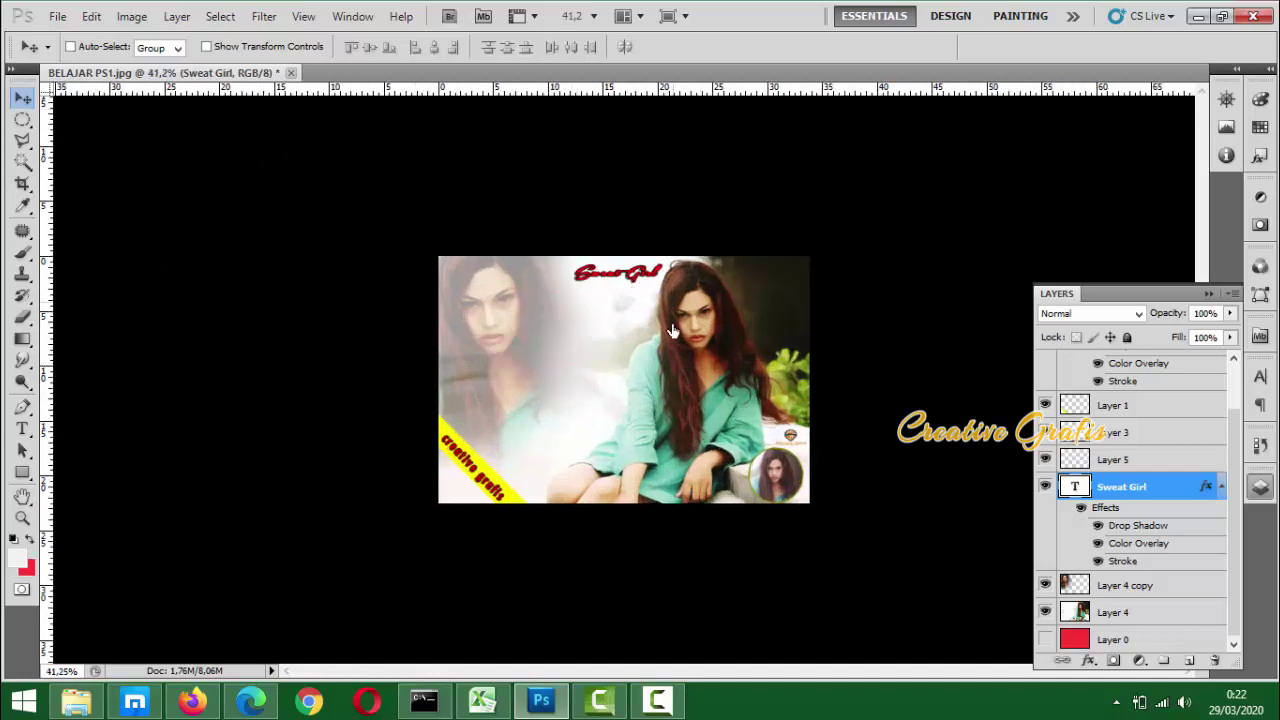
scroll(676, 336, "up", 2)
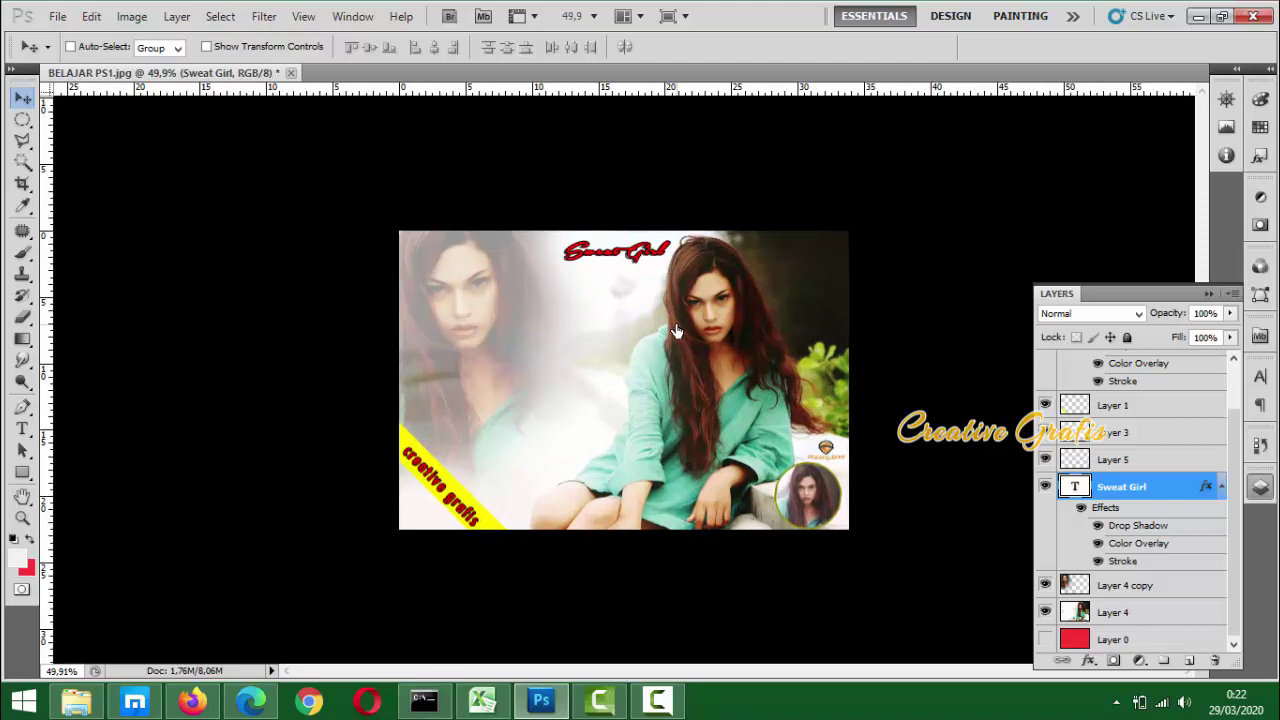
scroll(634, 266, "up", 3)
scroll(634, 266, "up", 3)
left_click_drag(606, 153, 564, 148)
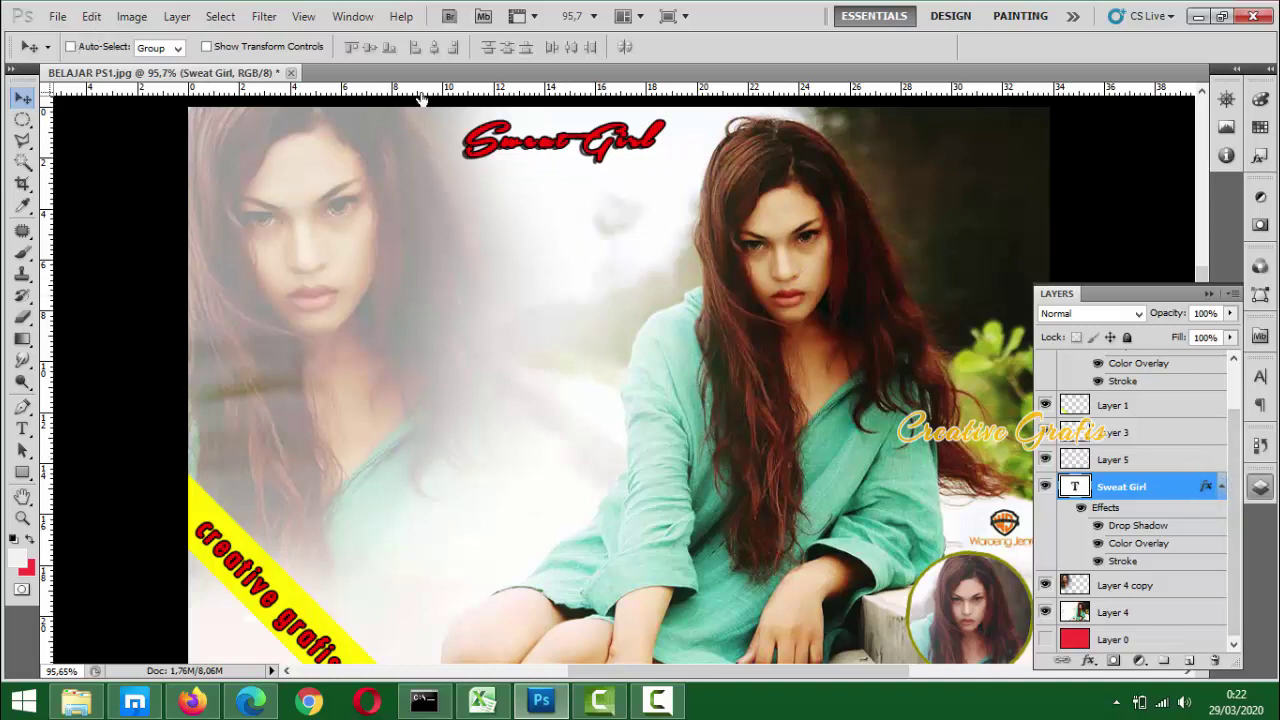
Turn on Auto-Select for the Move tool and select the main photo on Layer 4
left_click(70, 47)
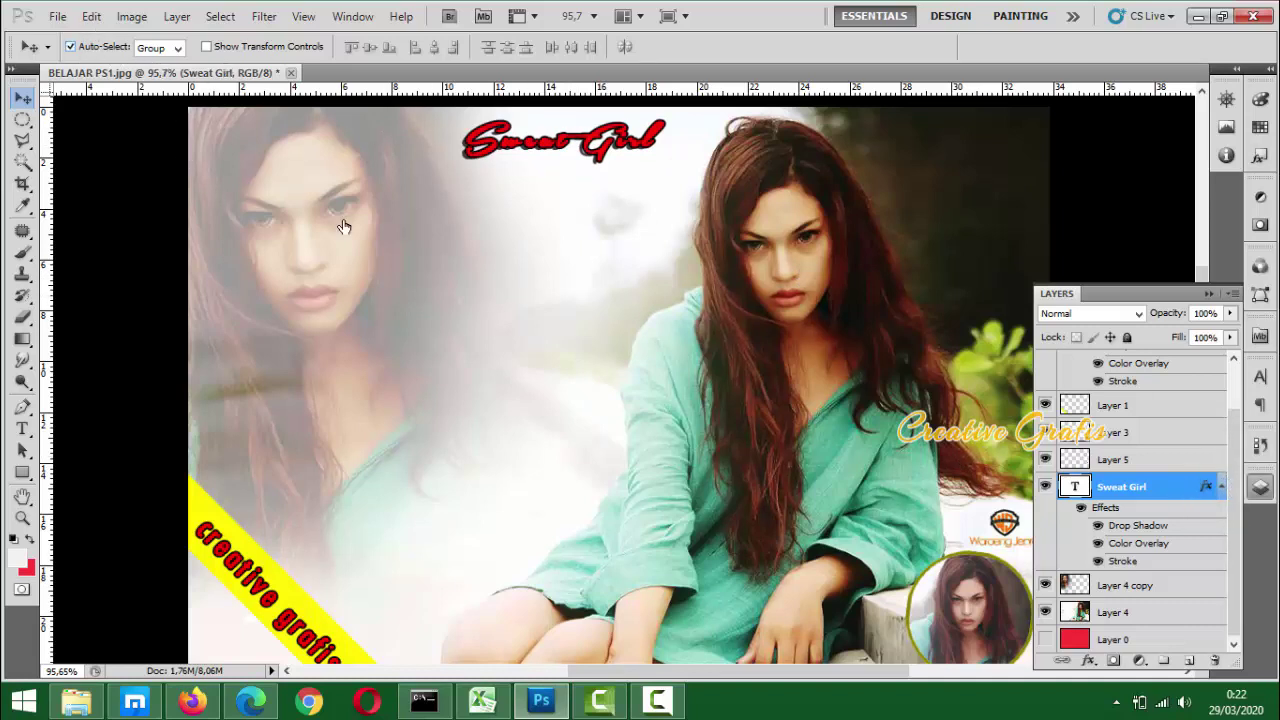
left_click(808, 308)
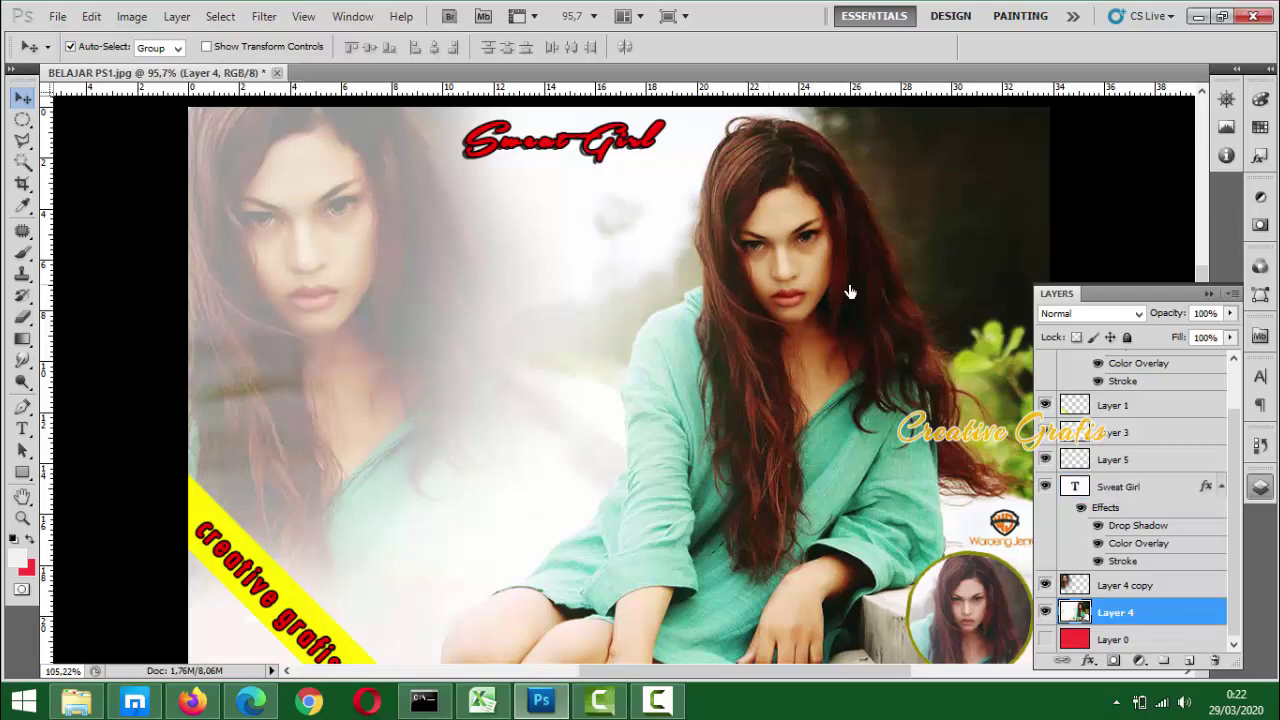
scroll(849, 287, "up", 2)
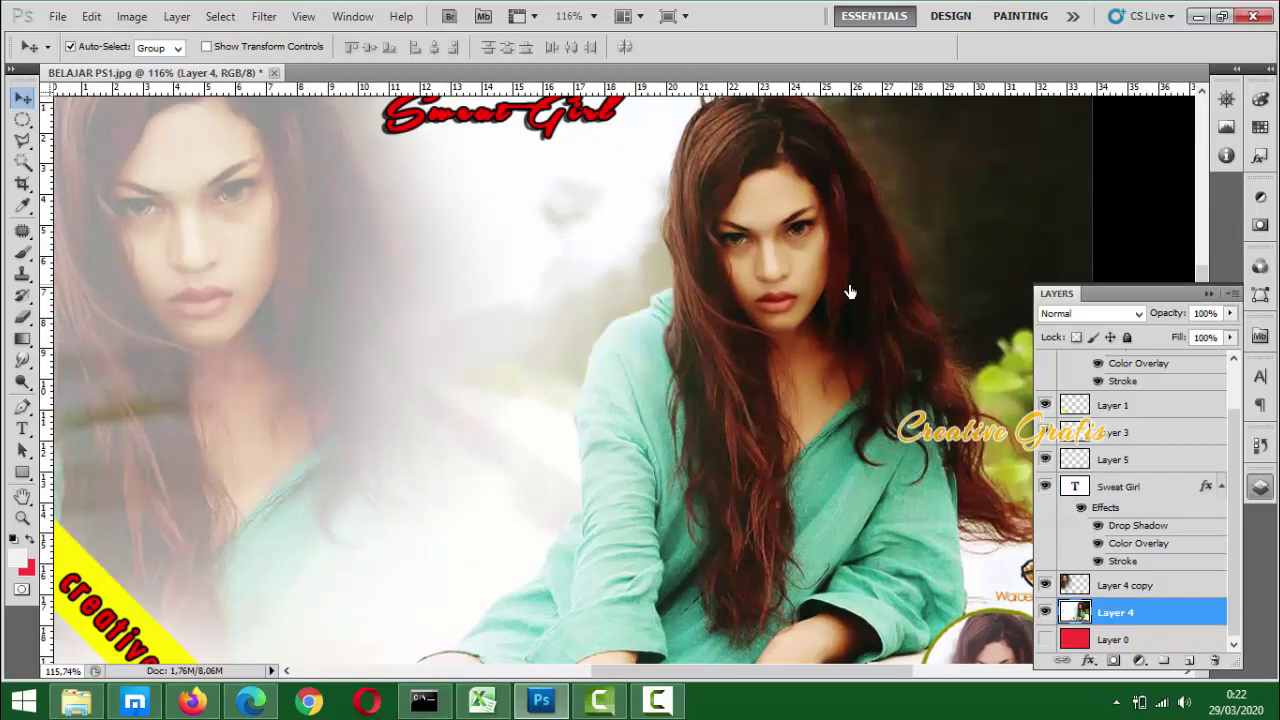
Try brightening the whole Layer 4 photo with Curves at input 114 and output 138, and cancel the adjustment
left_click(141, 20)
mouse_move(200, 63)
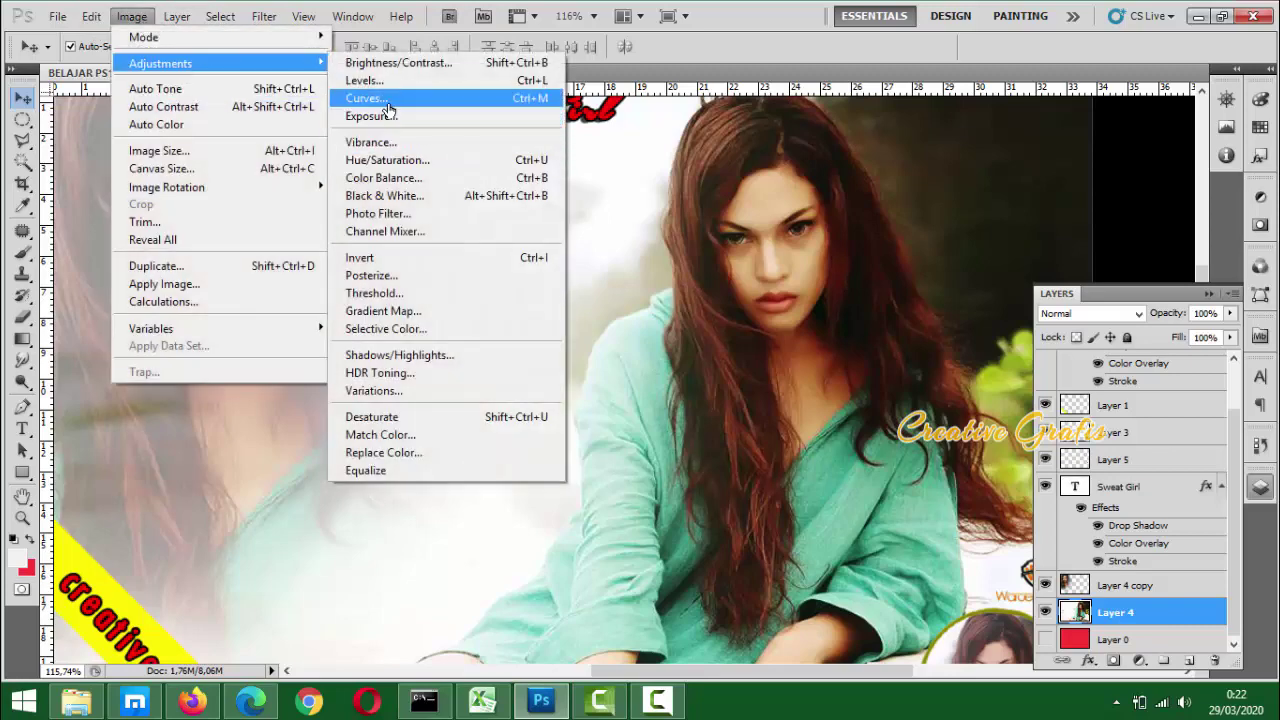
left_click(388, 100)
left_click_drag(944, 103, 272, 160)
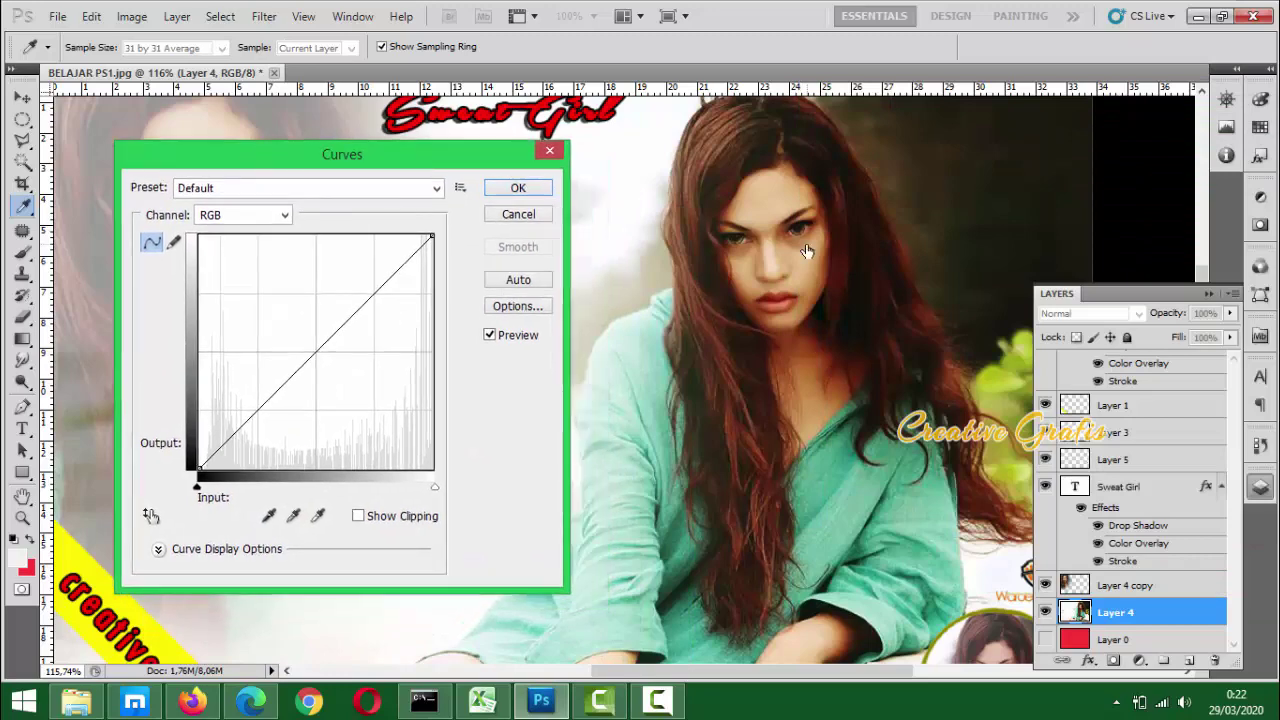
mouse_move(311, 357)
left_mouse_down()
mouse_move(297, 337)
mouse_move(304, 348)
left_mouse_up()
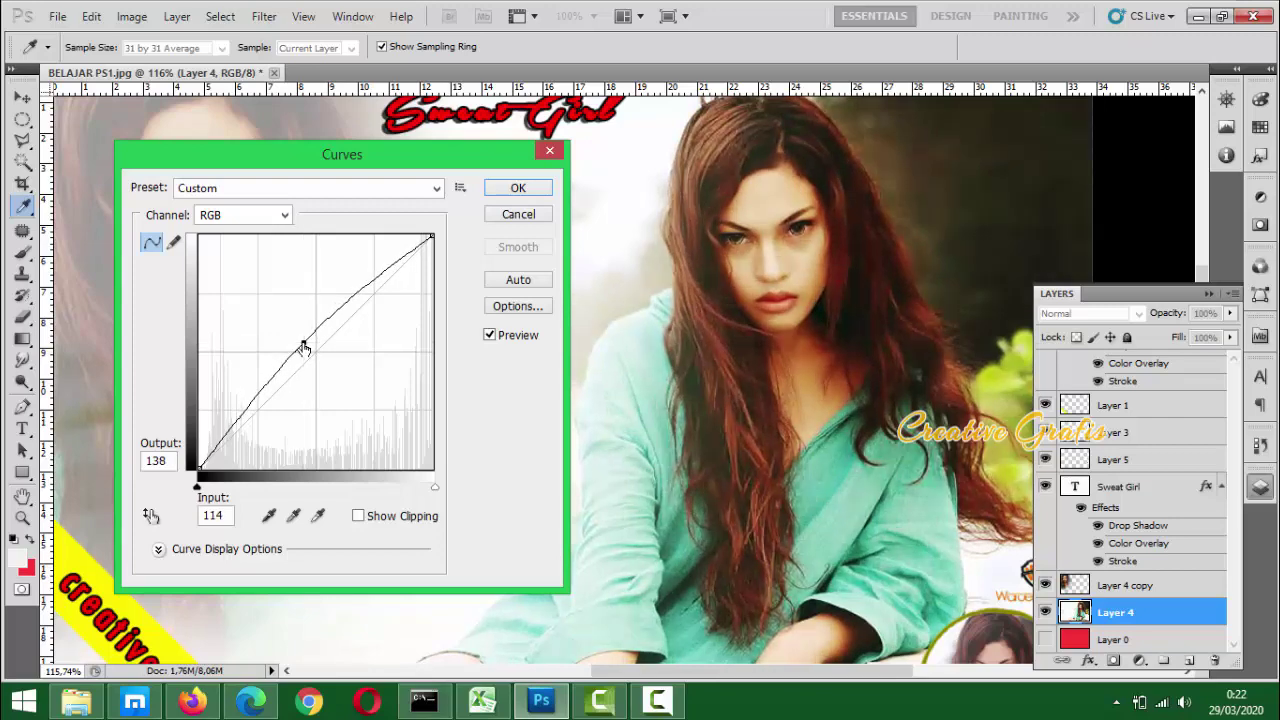
left_click(527, 220)
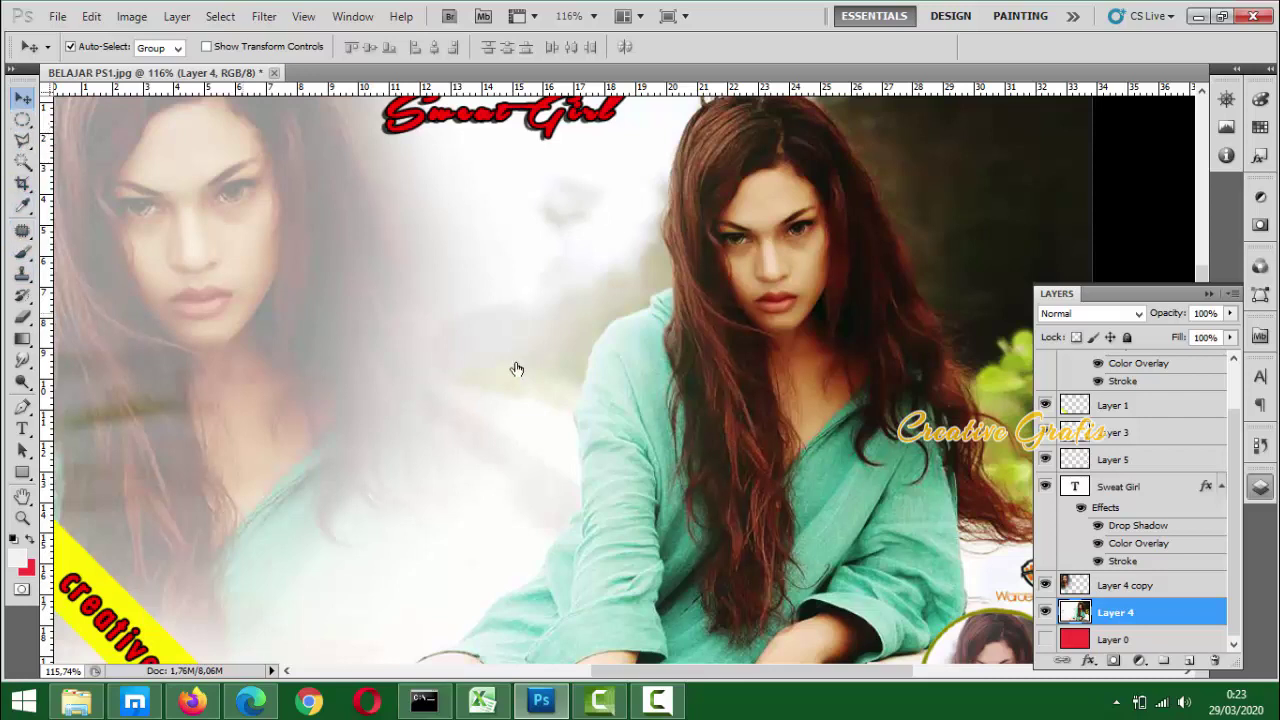
Outline the main portrait's head and hair with the Patch tool and copy the selection to a new layer
left_click(22, 236)
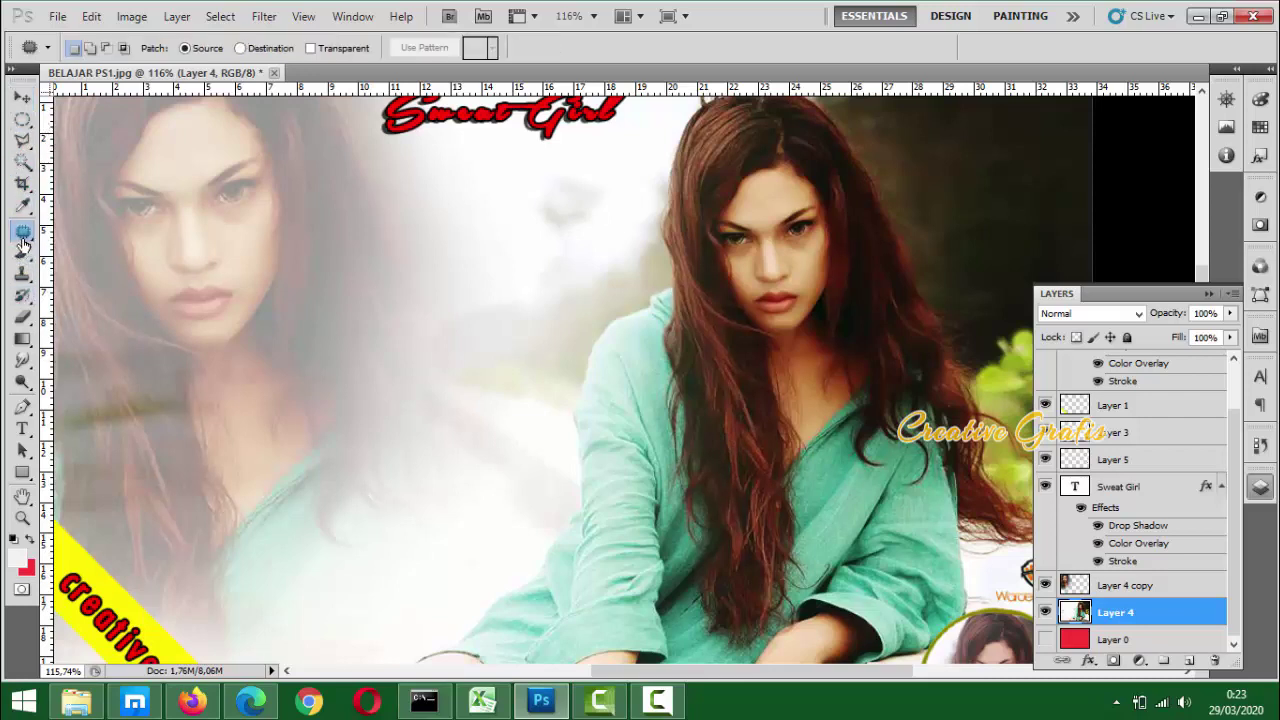
mouse_move(785, 122)
left_mouse_down()
mouse_move(724, 139)
mouse_move(671, 198)
mouse_move(662, 339)
mouse_move(696, 479)
mouse_move(846, 488)
mouse_move(952, 402)
mouse_move(919, 232)
mouse_move(843, 130)
mouse_move(775, 122)
left_mouse_up()
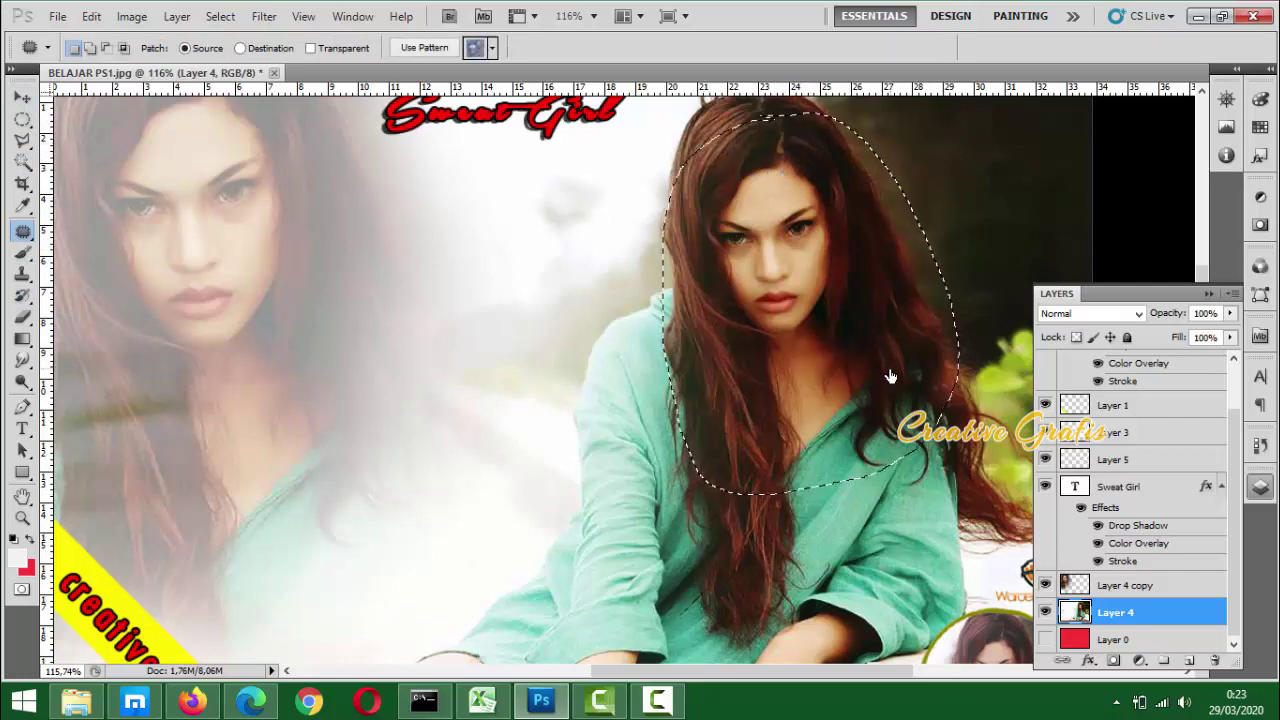
key("ctrl+j")
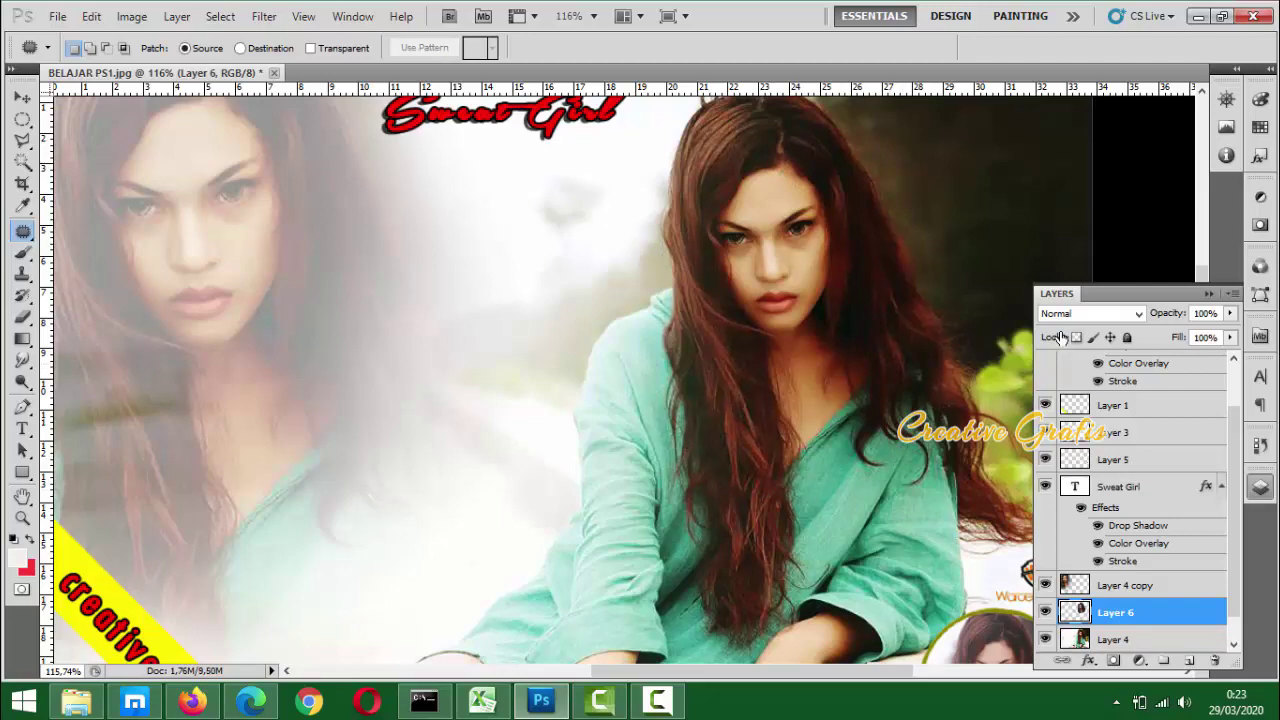
Brighten the copied head on Layer 6 with a Curves adjustment at input 114 and output 143
left_click(131, 16)
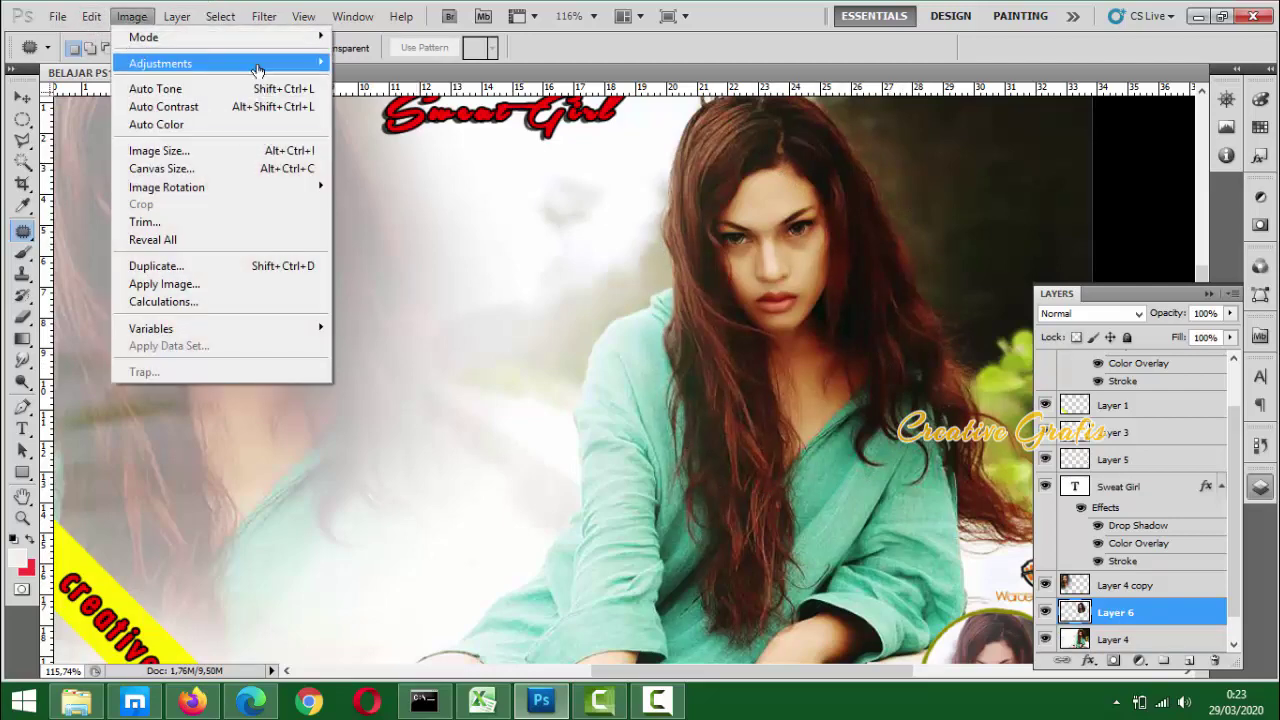
mouse_move(262, 63)
left_click(387, 100)
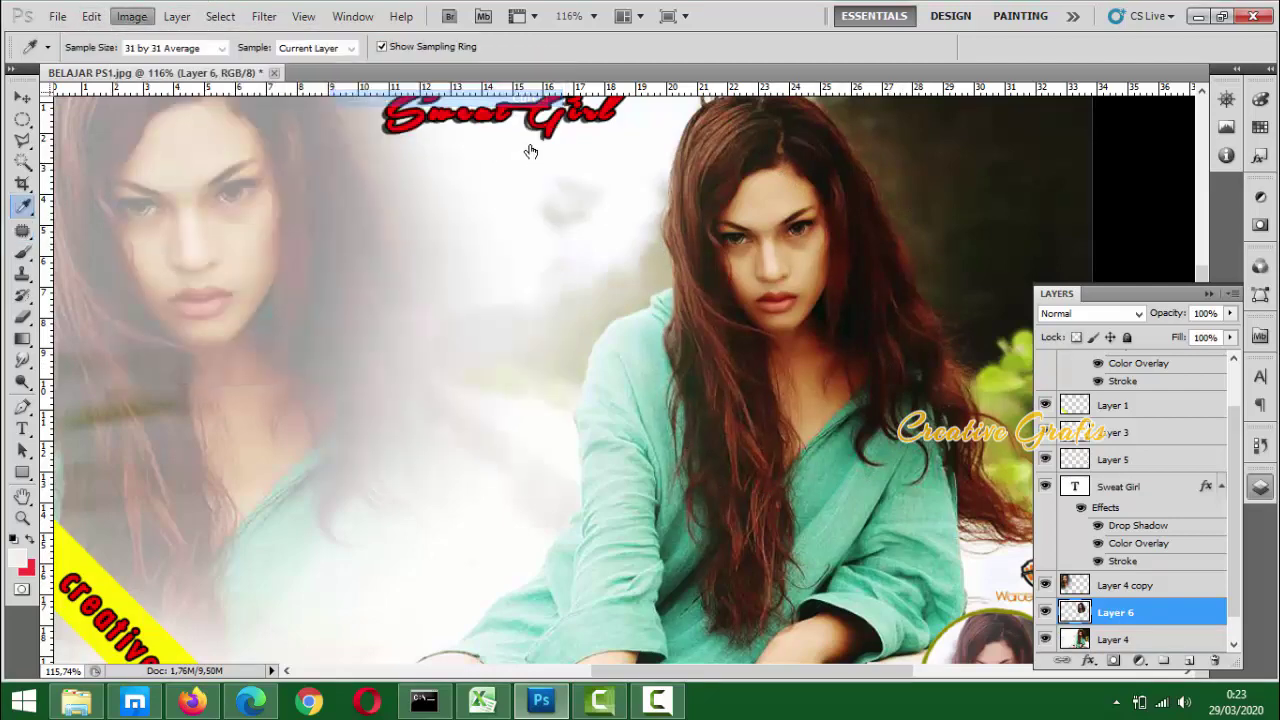
left_click(312, 347)
mouse_move(310, 347)
left_mouse_down()
mouse_move(294, 334)
mouse_move(304, 344)
left_mouse_up()
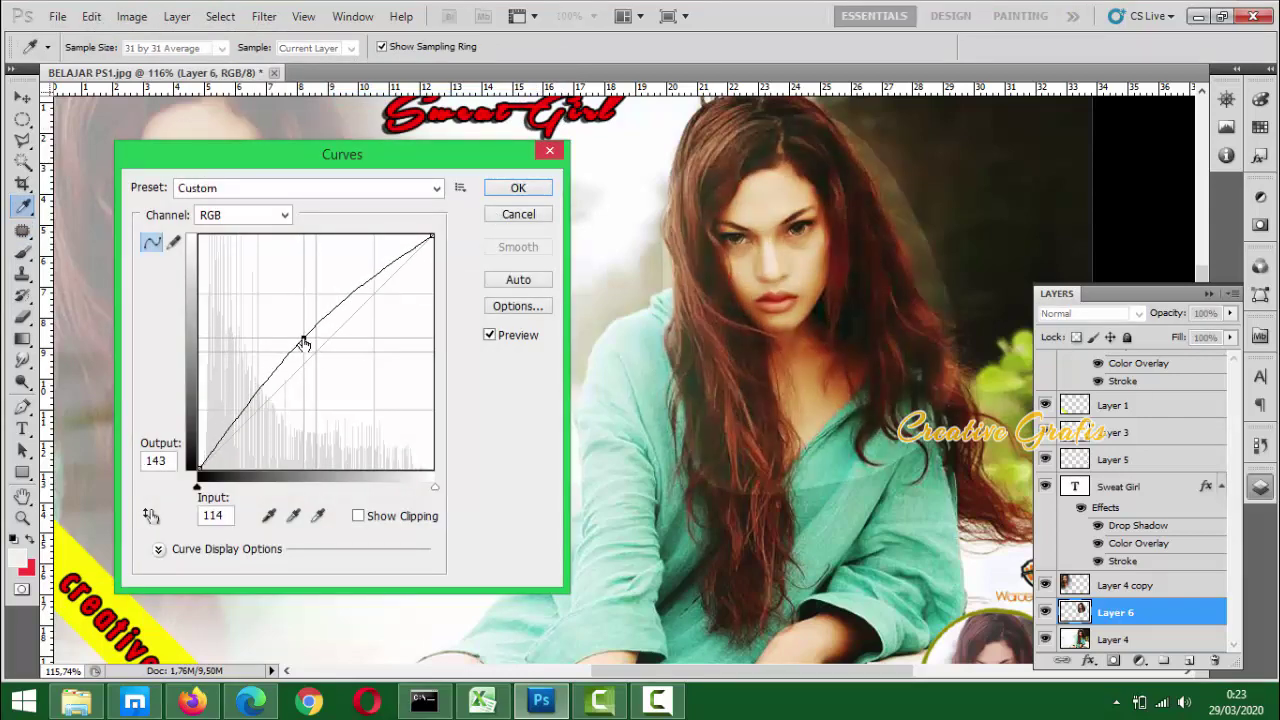
key("Return")
Hide Layer 4 and partly erase the hair beside the face on Layer 6 using a size 90 eraser at 30% opacity
key("j")
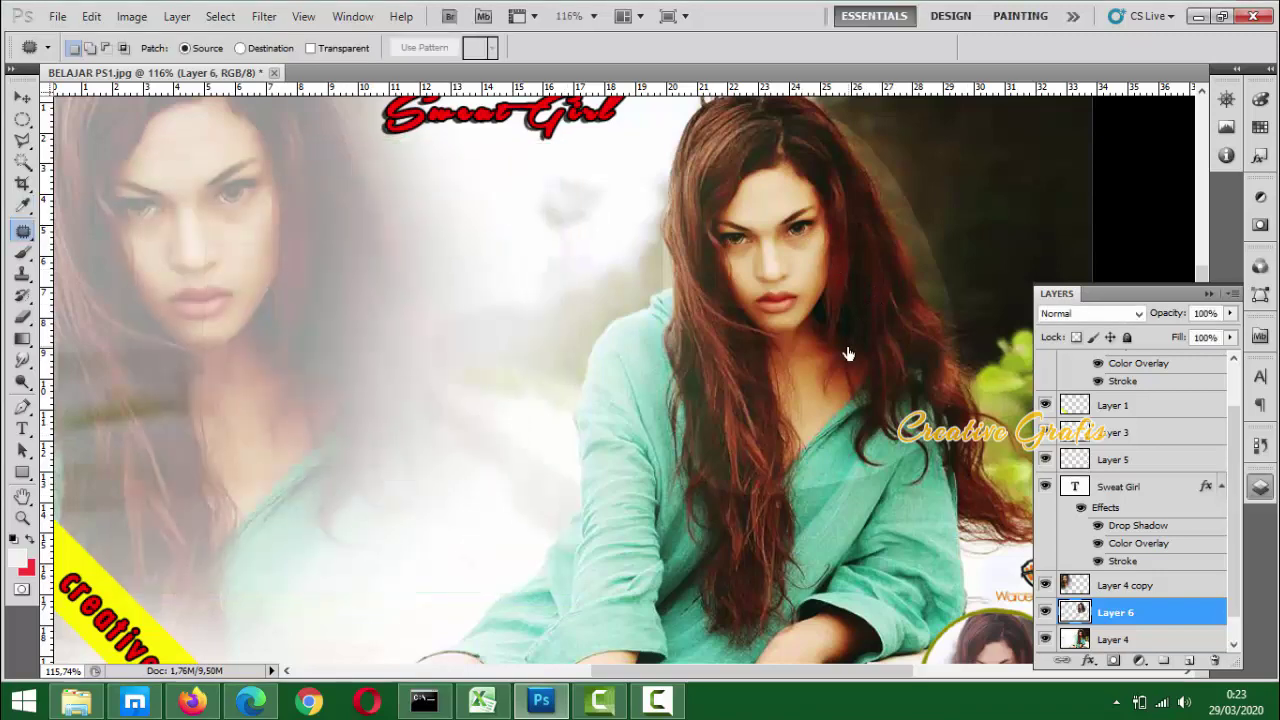
key("y")
key("bracketleft")
key("bracketleft")
key("bracketleft")
key("bracketleft")
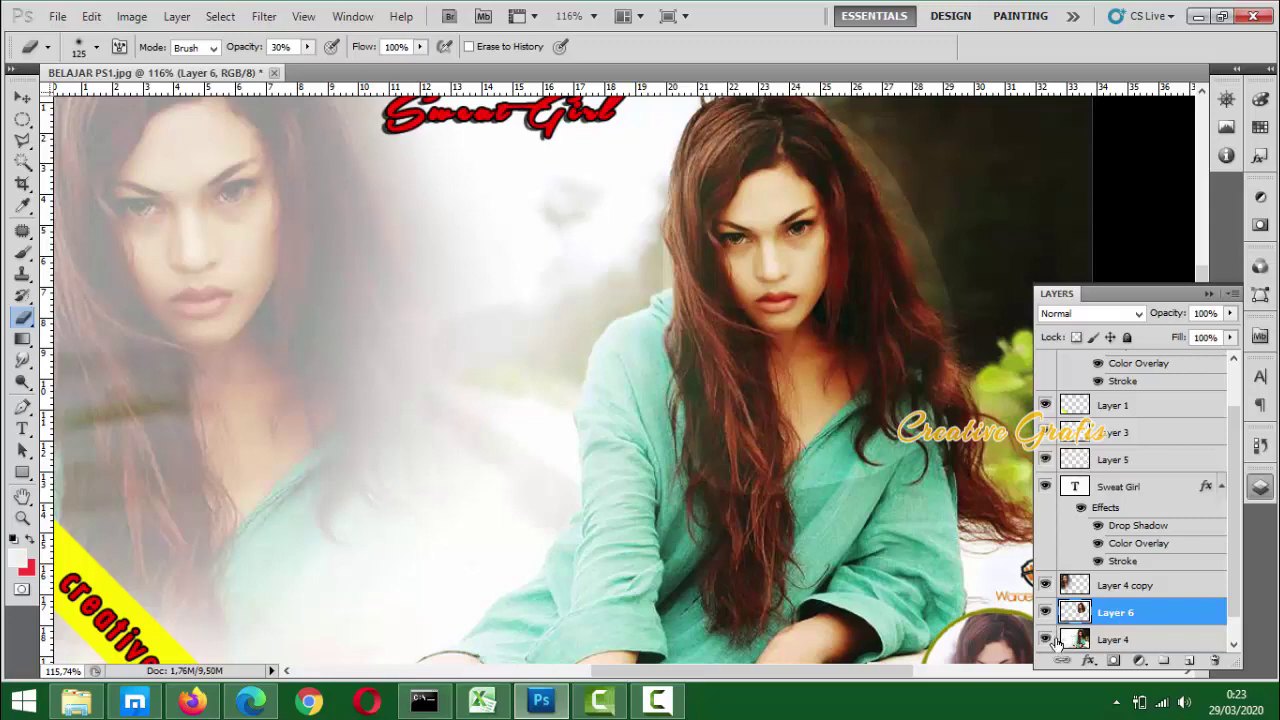
key("bracketleft")
mouse_move(940, 283)
left_mouse_down()
mouse_move(852, 132)
mouse_move(643, 134)
mouse_move(714, 117)
mouse_move(815, 120)
mouse_move(888, 190)
left_mouse_up()
key("bracketleft")
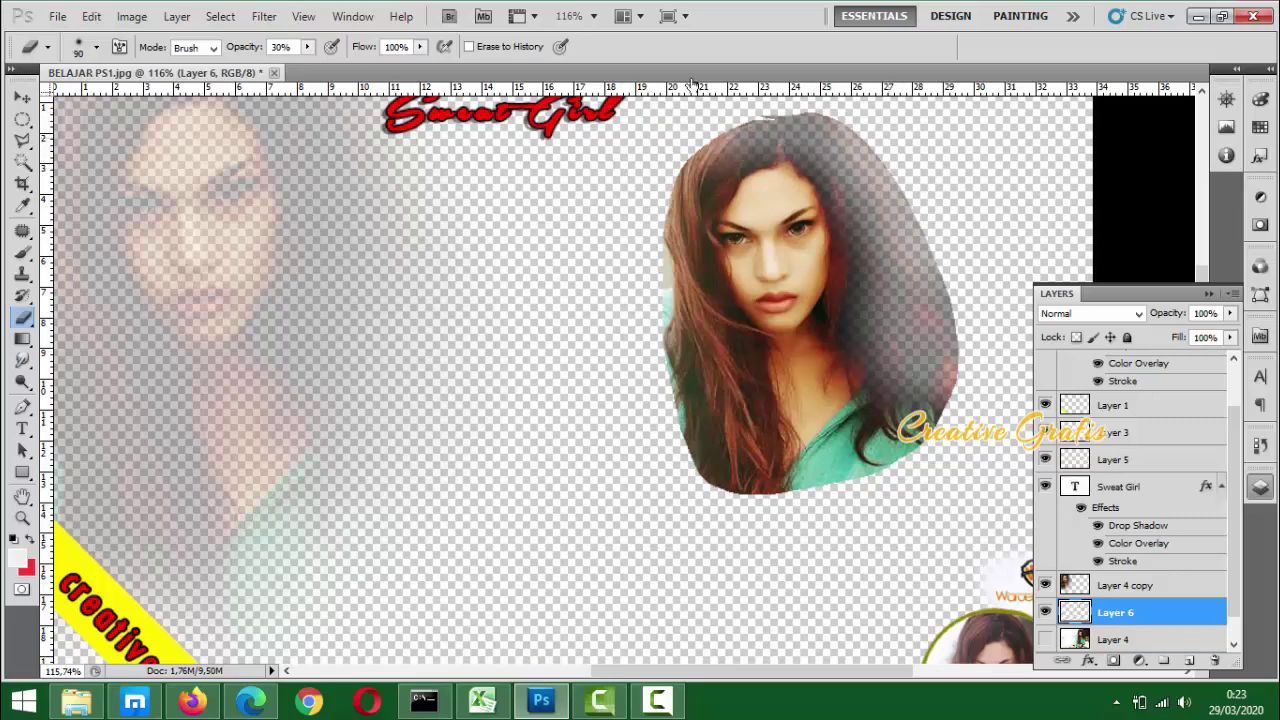
Erase everything around the face and neck on Layer 6 at 100% eraser opacity, and show Layer 4 again
key("0")
mouse_move(917, 134)
left_mouse_down()
mouse_move(780, 125)
mouse_move(818, 154)
mouse_move(875, 300)
mouse_move(888, 280)
mouse_move(931, 403)
mouse_move(745, 495)
mouse_move(730, 490)
left_mouse_up()
mouse_move(940, 288)
left_mouse_down()
mouse_move(681, 445)
mouse_move(686, 432)
mouse_move(751, 477)
mouse_move(665, 283)
mouse_move(655, 228)
mouse_move(671, 167)
mouse_move(726, 131)
mouse_move(668, 185)
mouse_move(653, 230)
mouse_move(643, 225)
mouse_move(738, 99)
mouse_move(834, 118)
mouse_move(866, 190)
left_mouse_up()
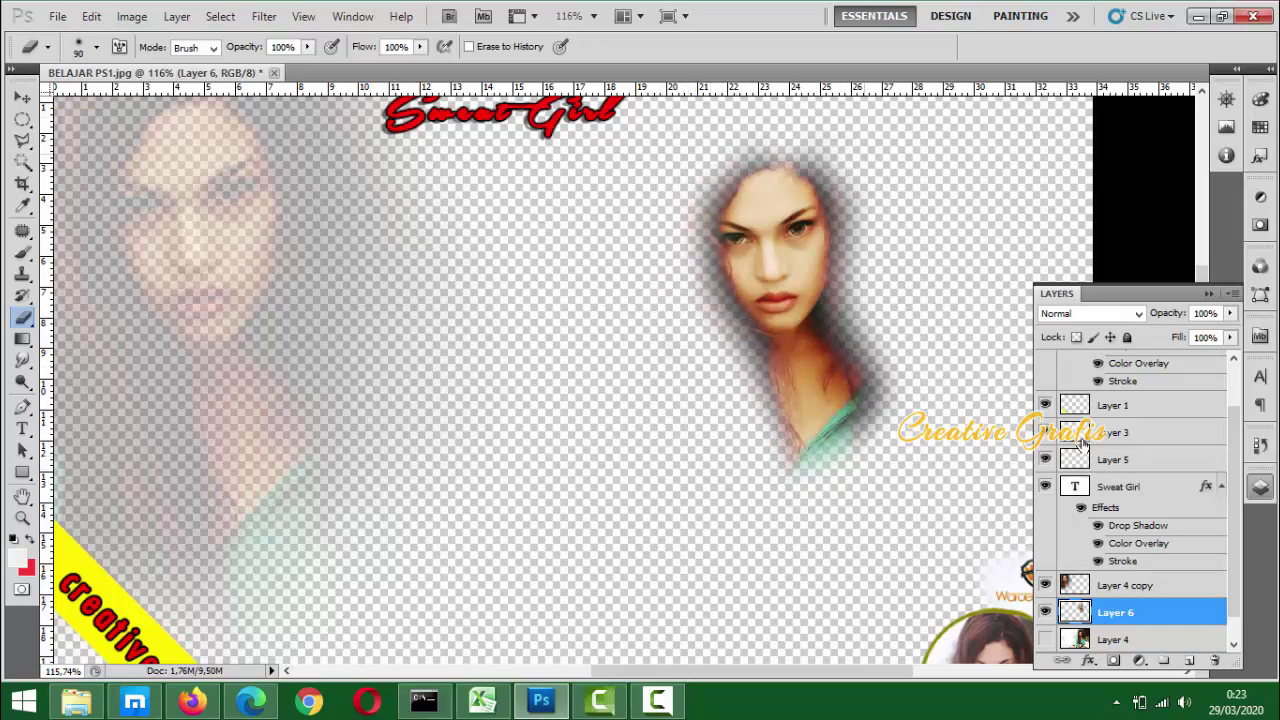
left_click(1046, 640)
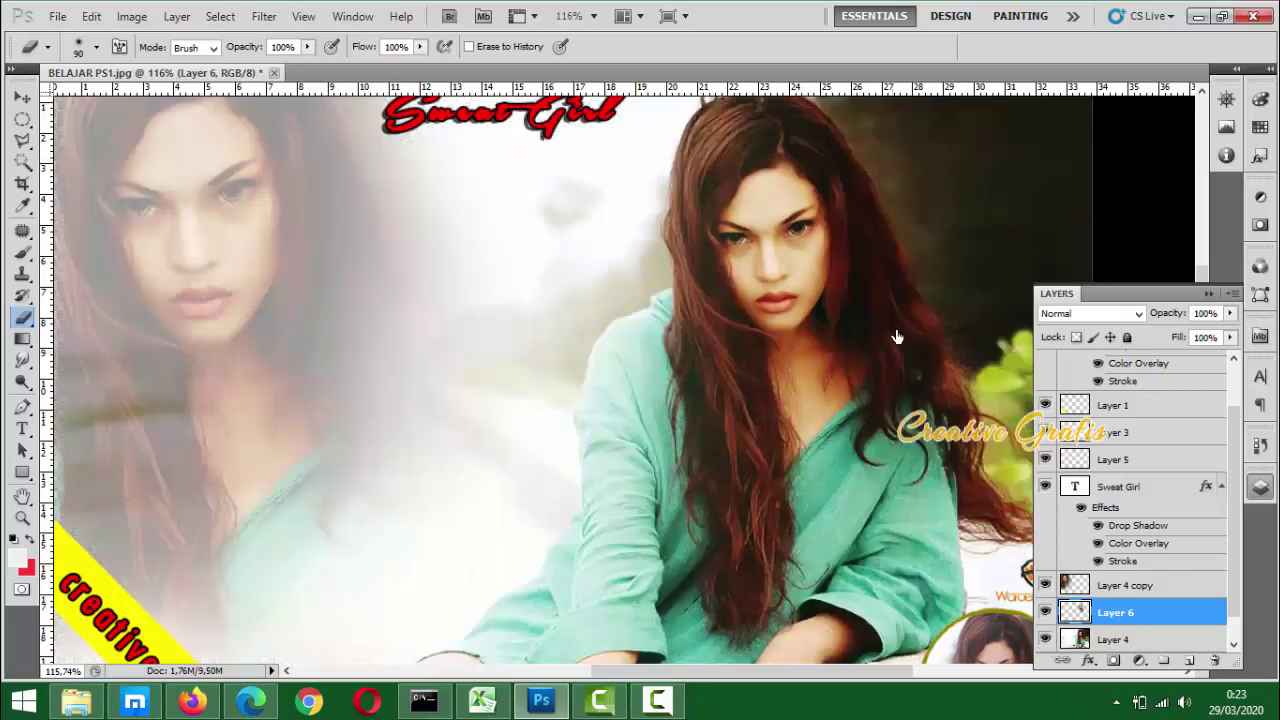
Merge the brightened face on Layer 6 down into Layer 4
scroll(853, 330, "down", 1)
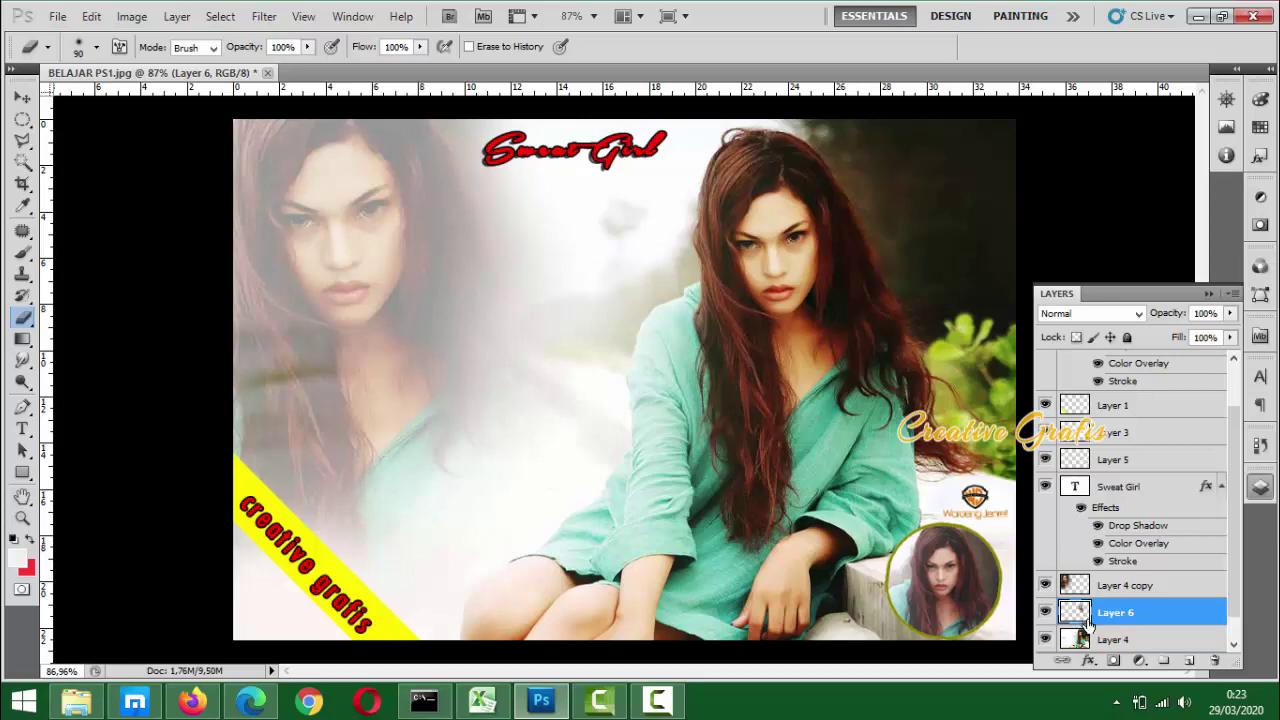
key("ctrl+e")
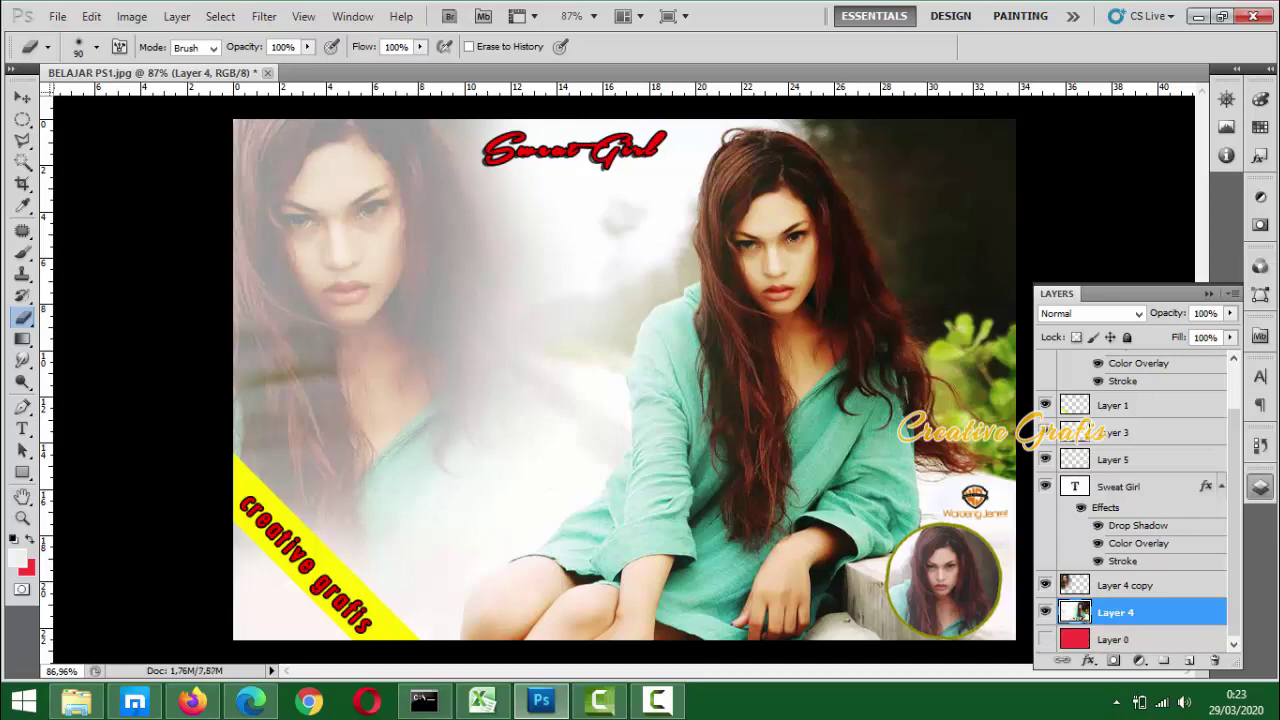
left_click(169, 25)
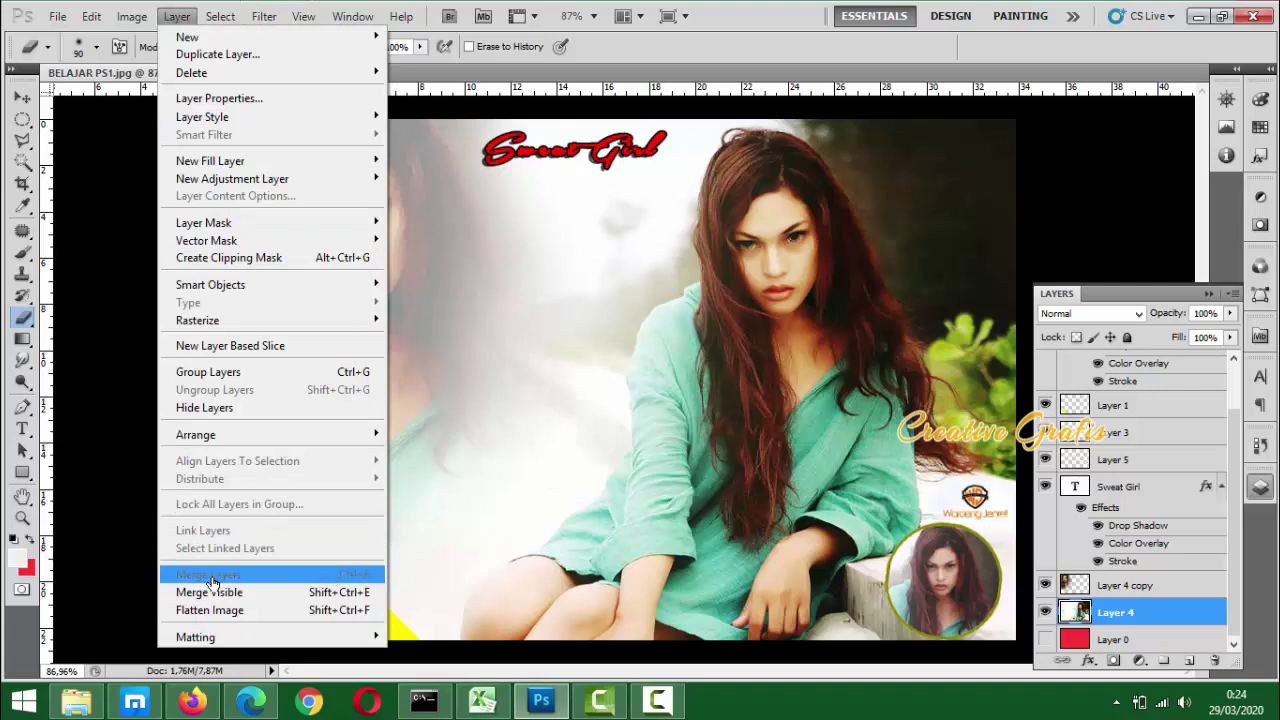
left_click(1124, 620)
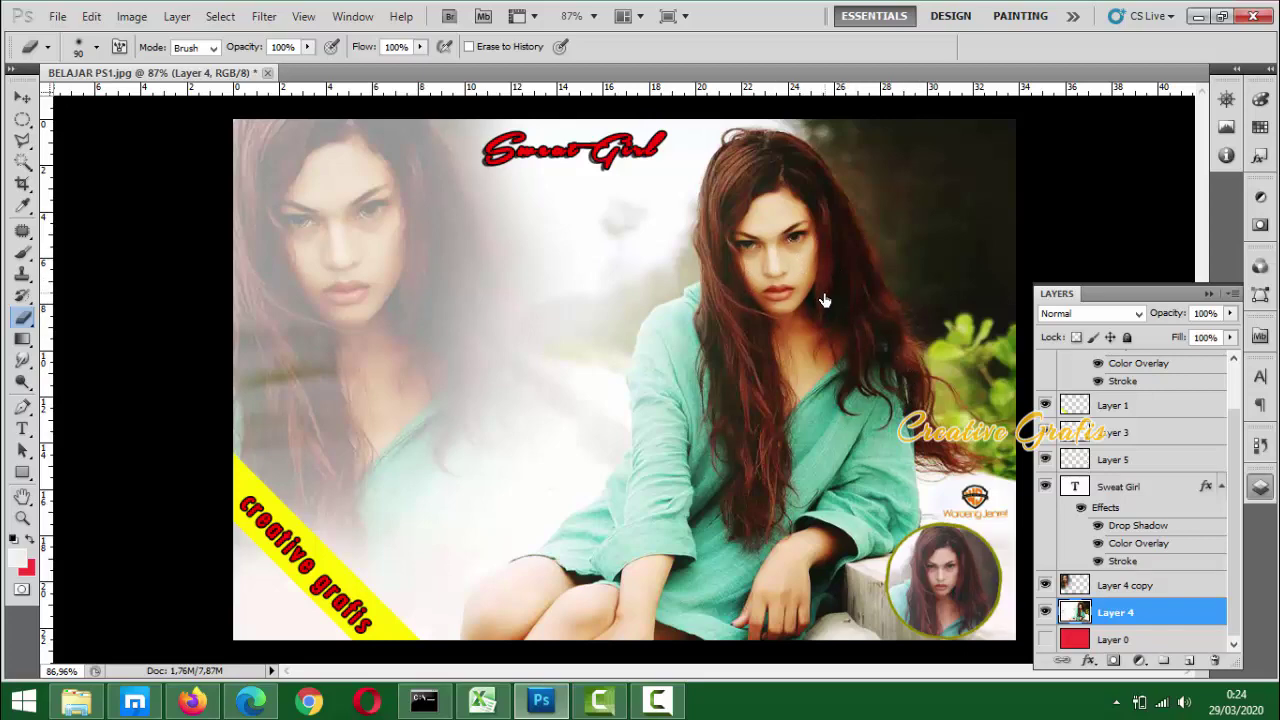
scroll(824, 300, "down", 2)
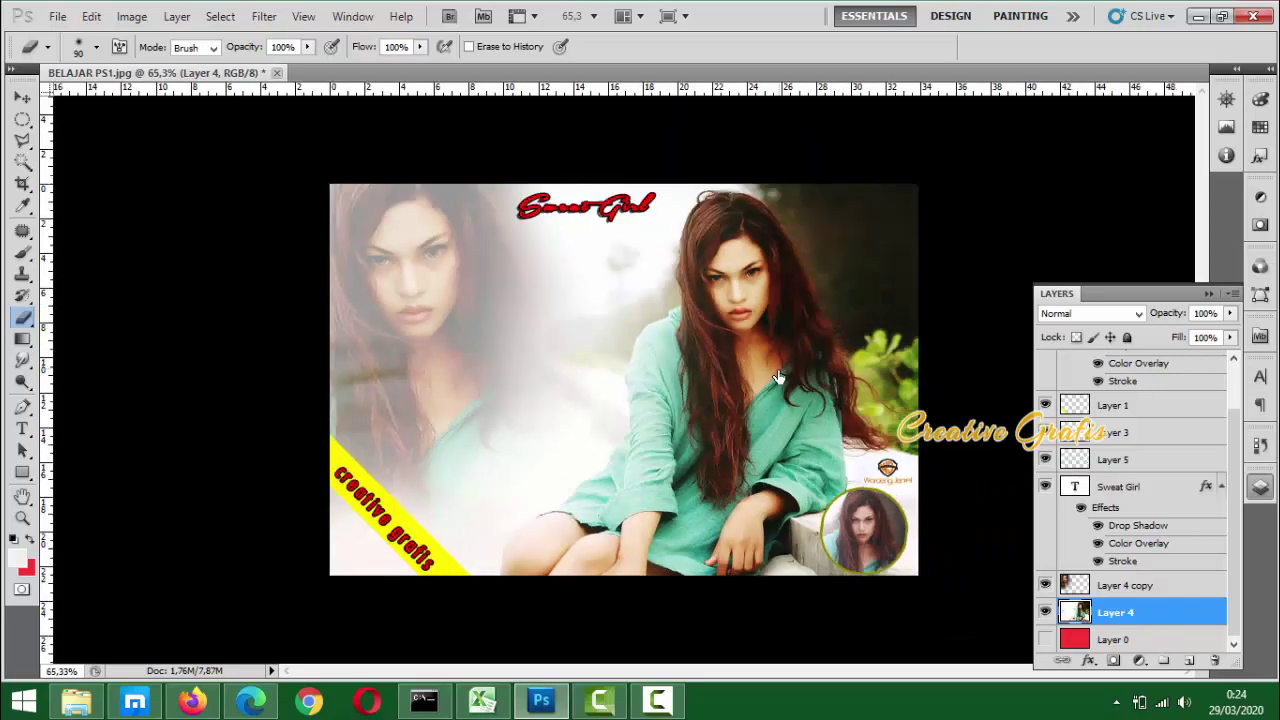
Move the Sweat Girl title to the image's upper-right corner and scale it proportionally to about 92.41%
scroll(778, 376, "up", 1)
scroll(778, 378, "up", 4)
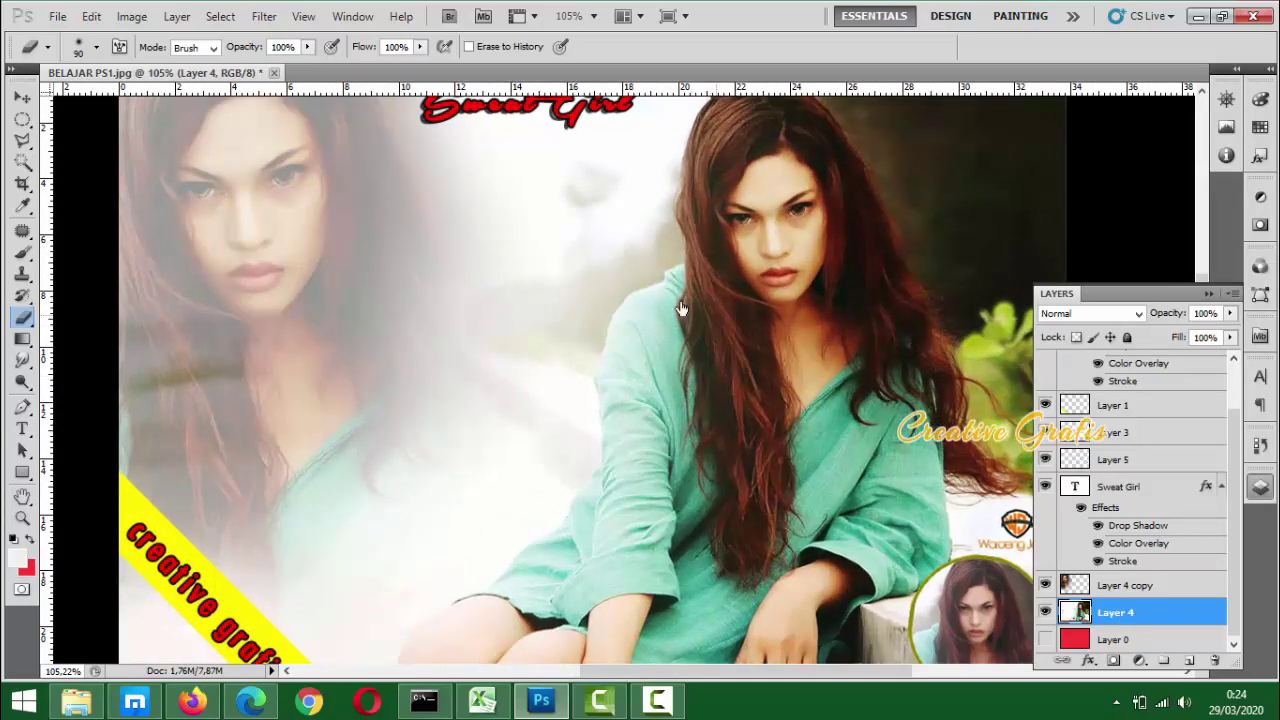
scroll(766, 320, "down", 6)
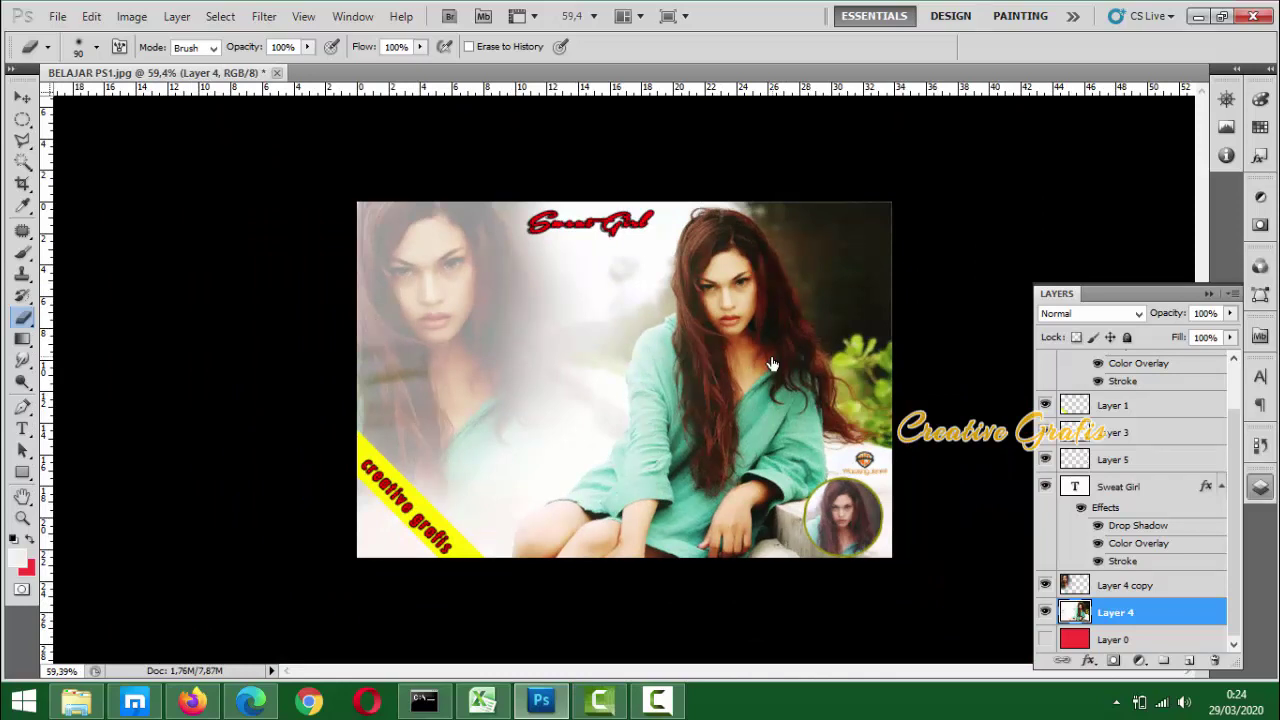
scroll(772, 363, "up", 1)
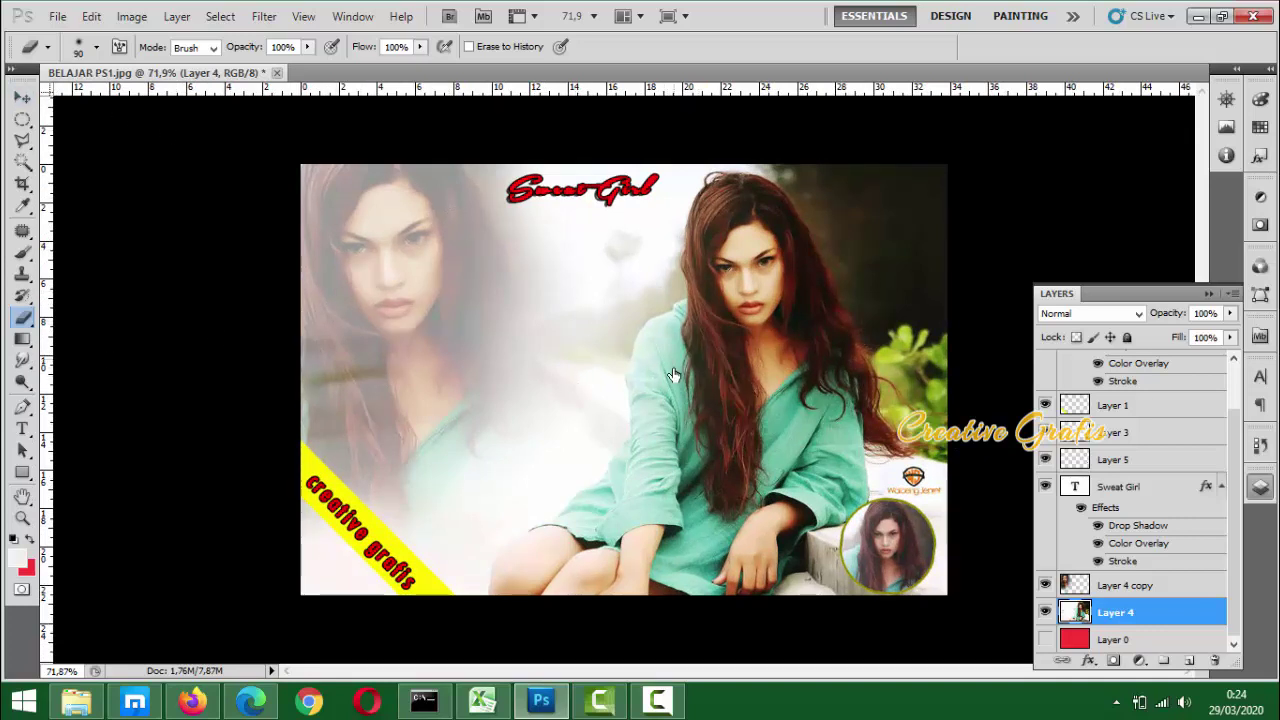
key("v")
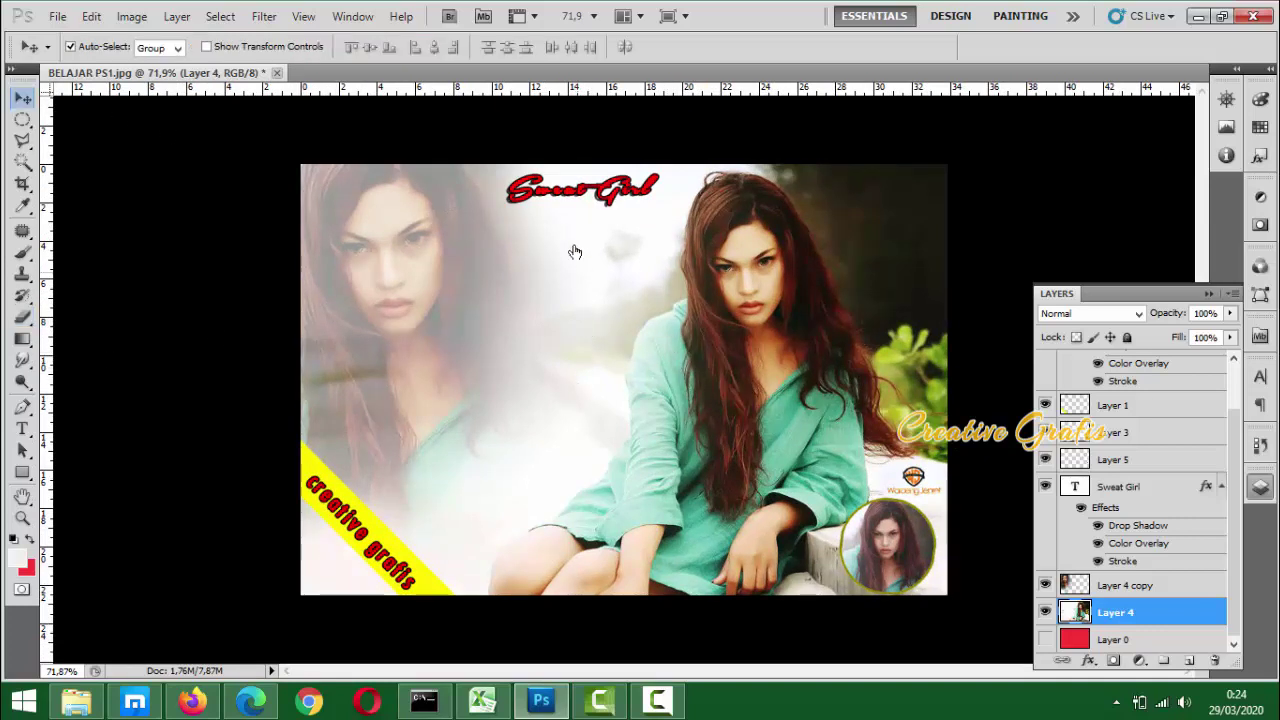
left_click_drag(572, 196, 603, 200)
left_click_drag(820, 211, 846, 199)
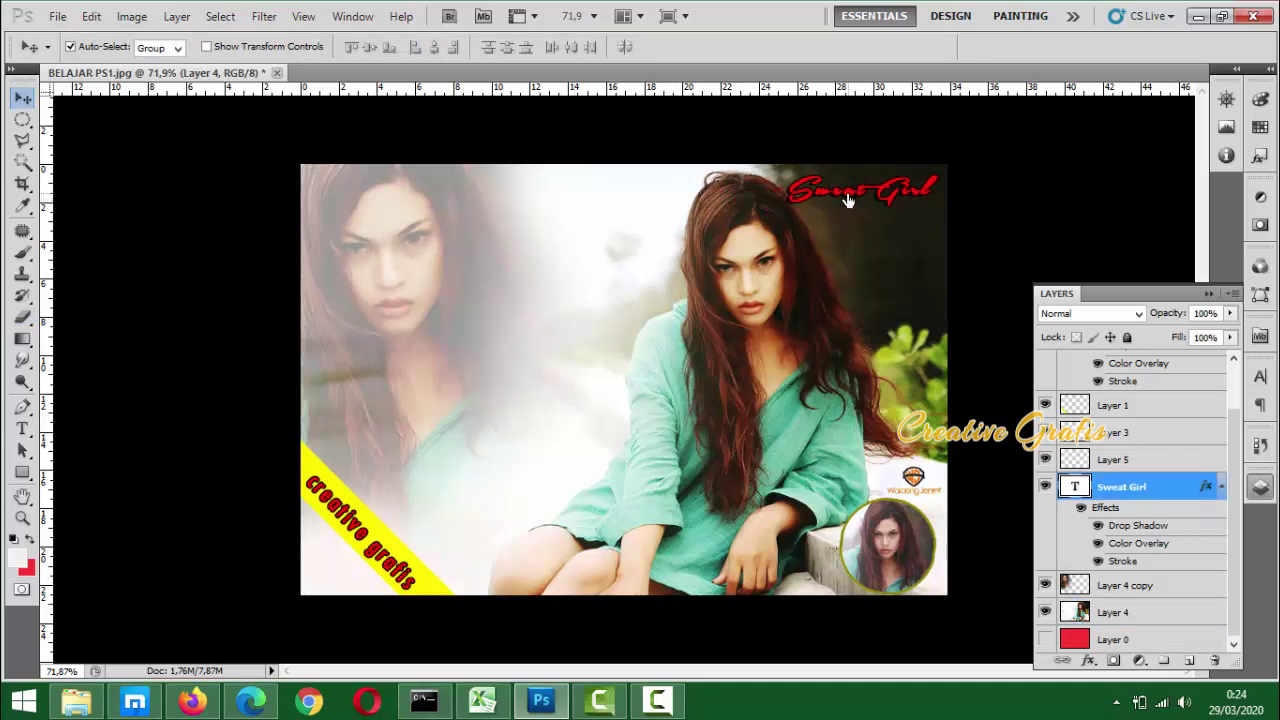
key("ctrl+t")
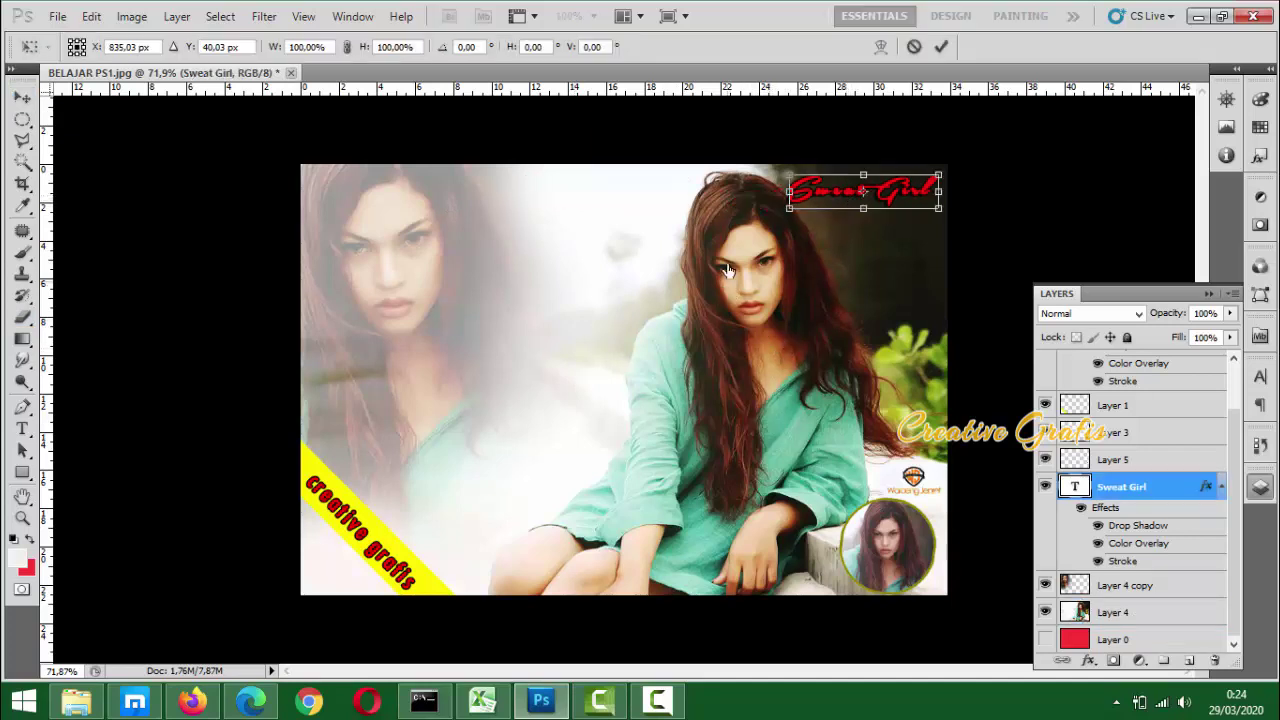
left_click_drag(789, 211, 798, 217)
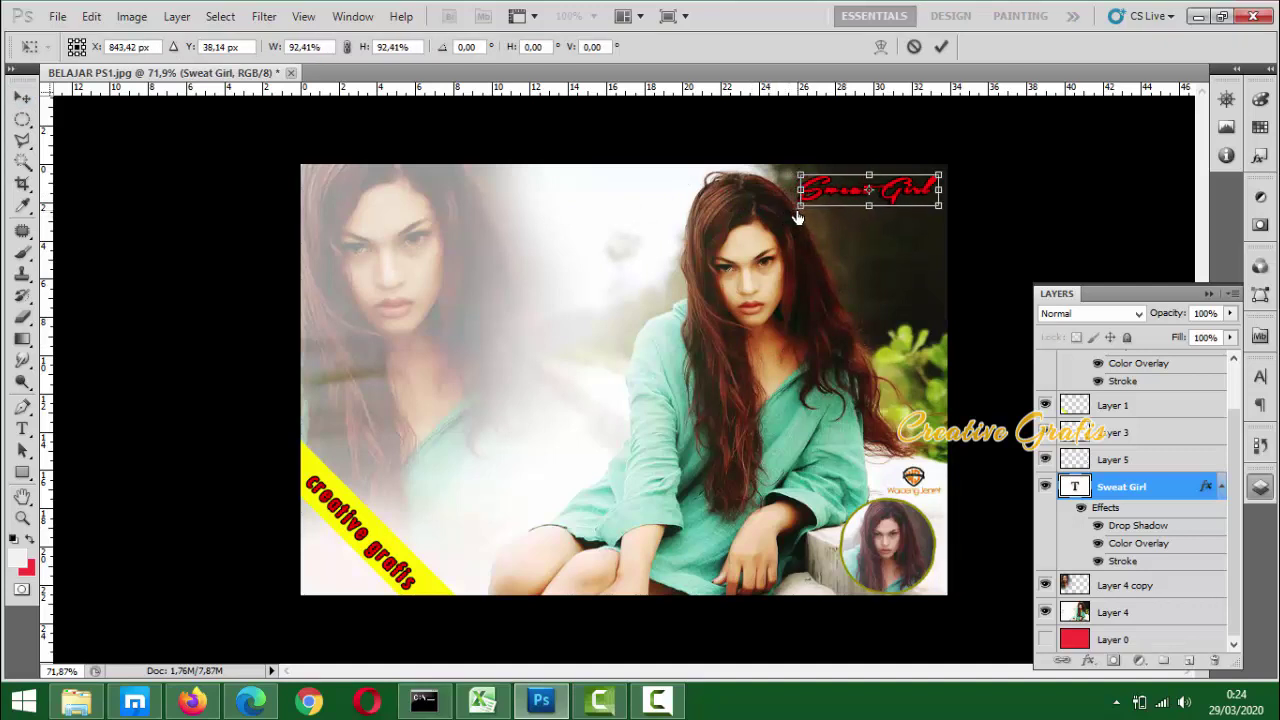
key("Return")
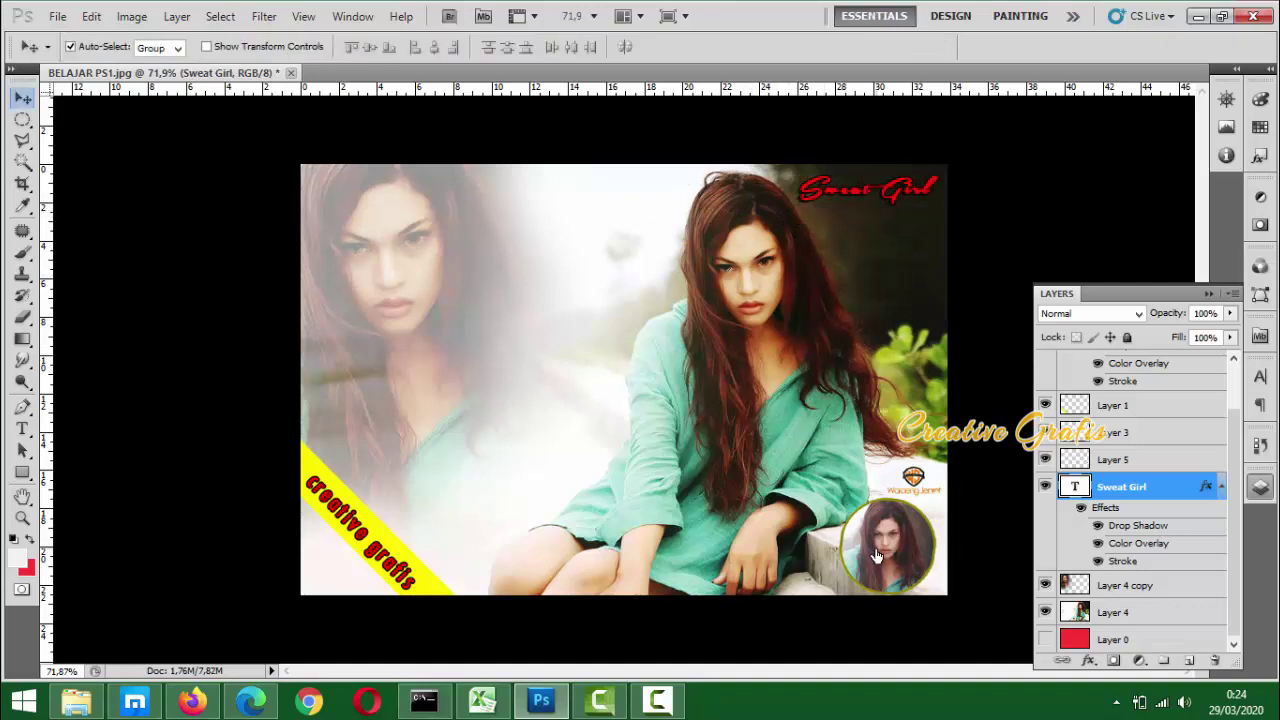
Shift the circular portrait on Layer 3 slightly toward the image's lower-right corner
left_click_drag(880, 555, 886, 560)
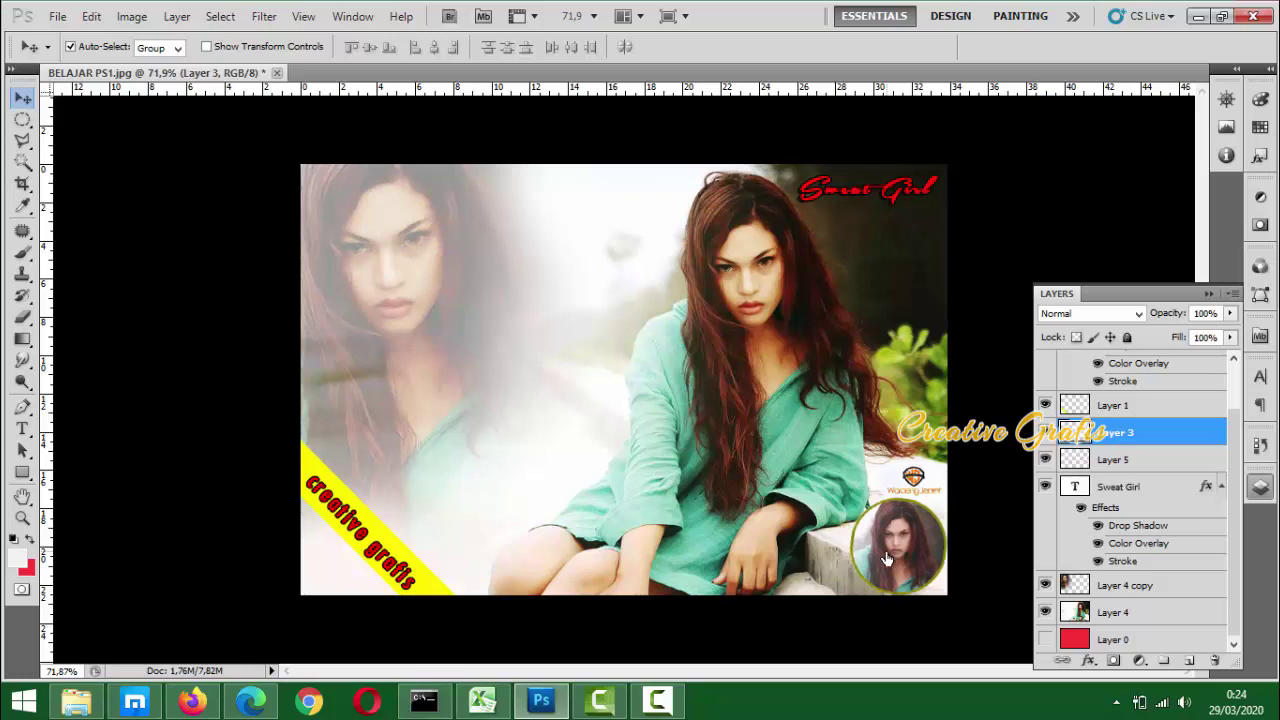
scroll(596, 372, "down", 2)
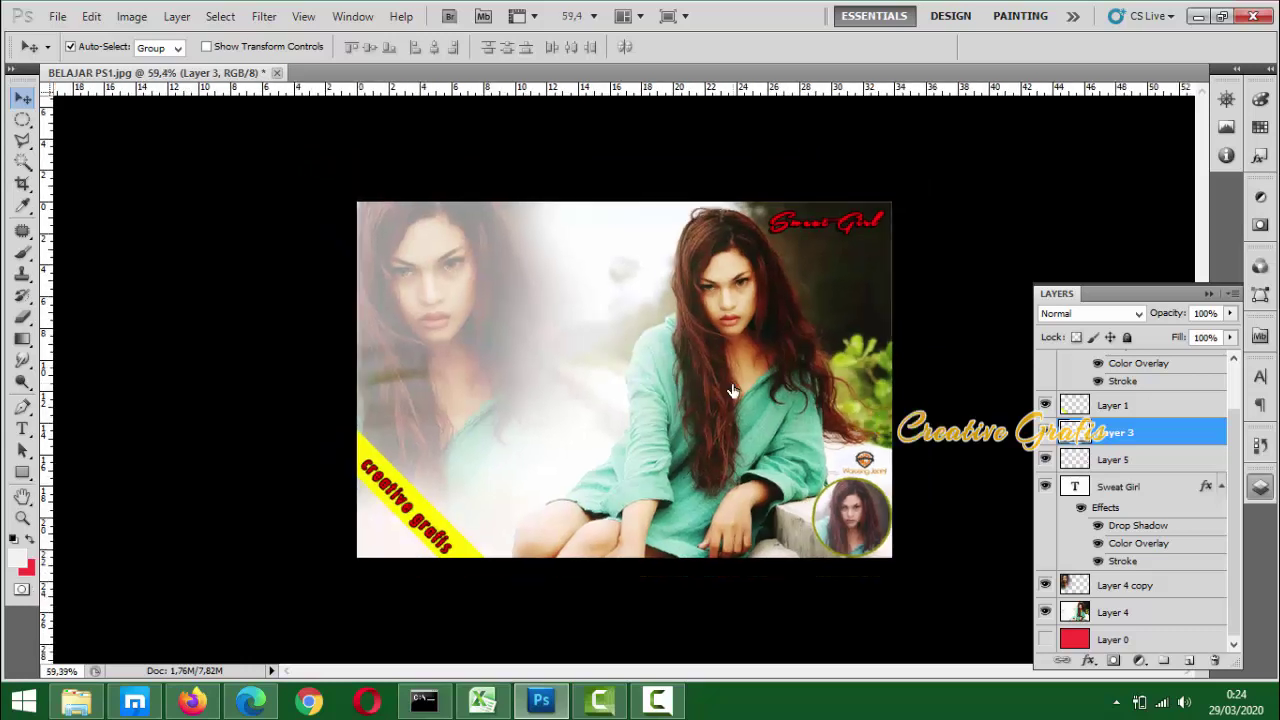
scroll(804, 262, "up", 1)
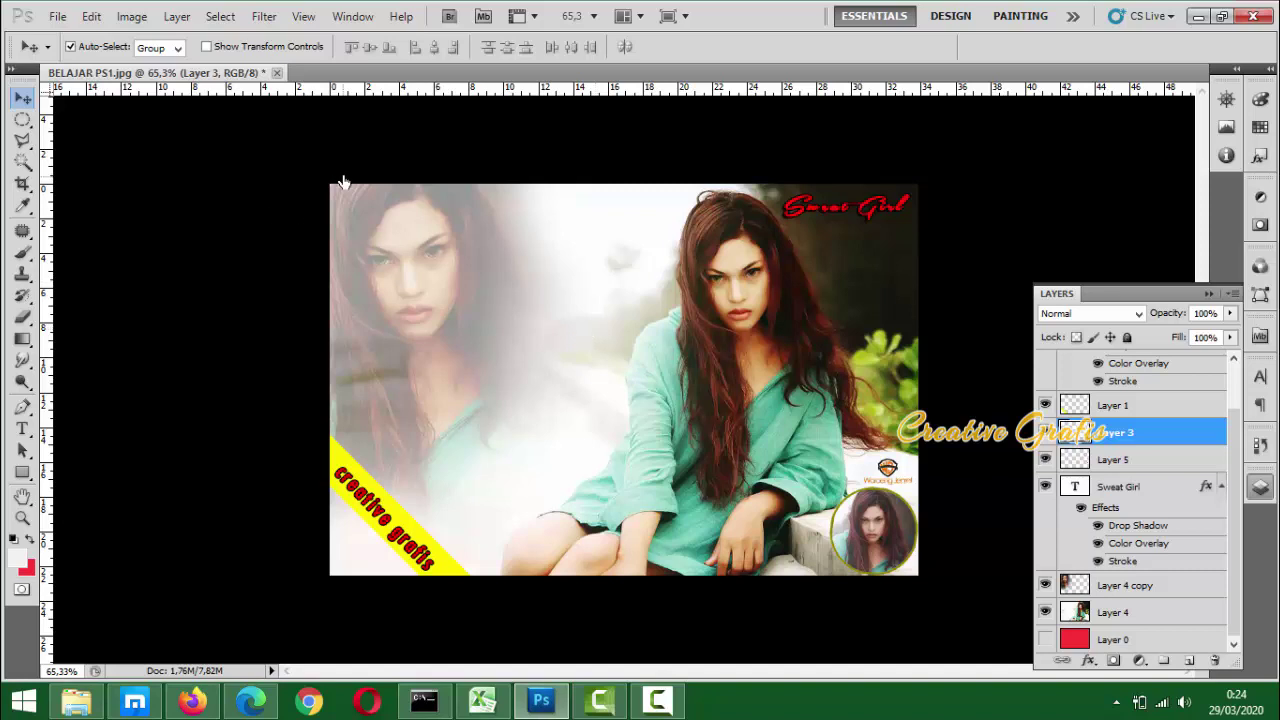
left_click(178, 17)
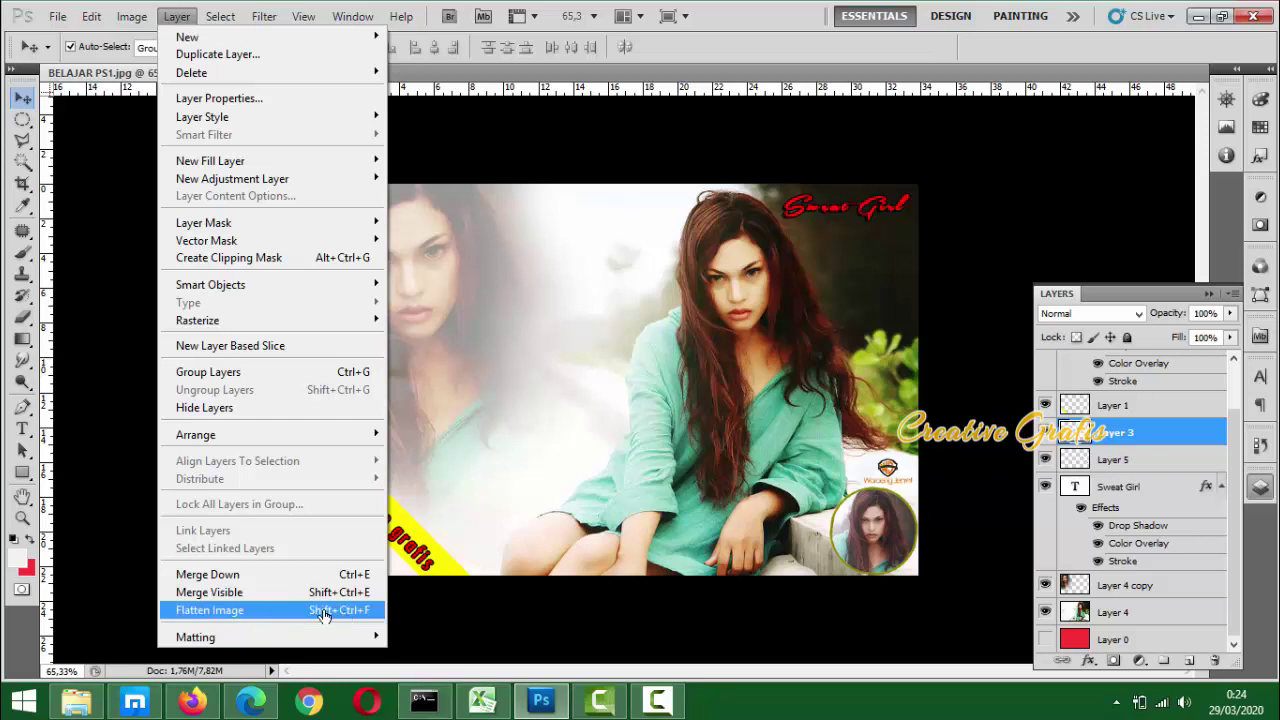
left_click(652, 458)
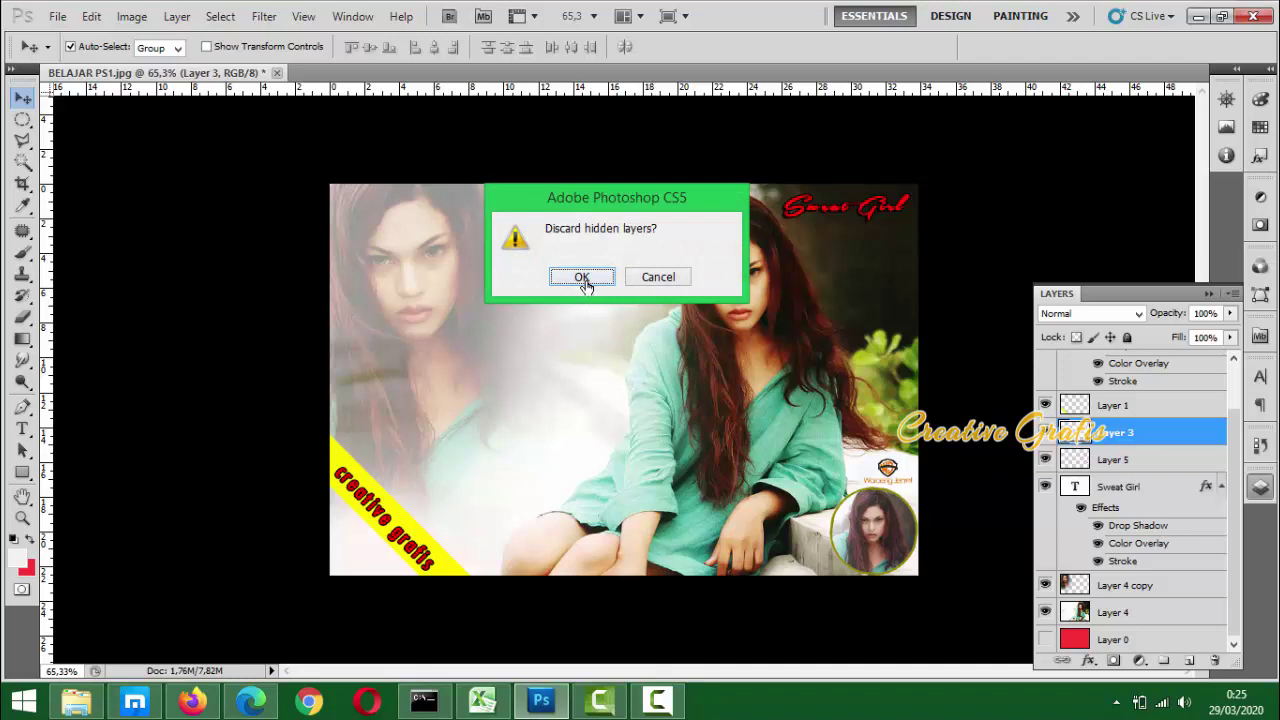
left_click(657, 277)
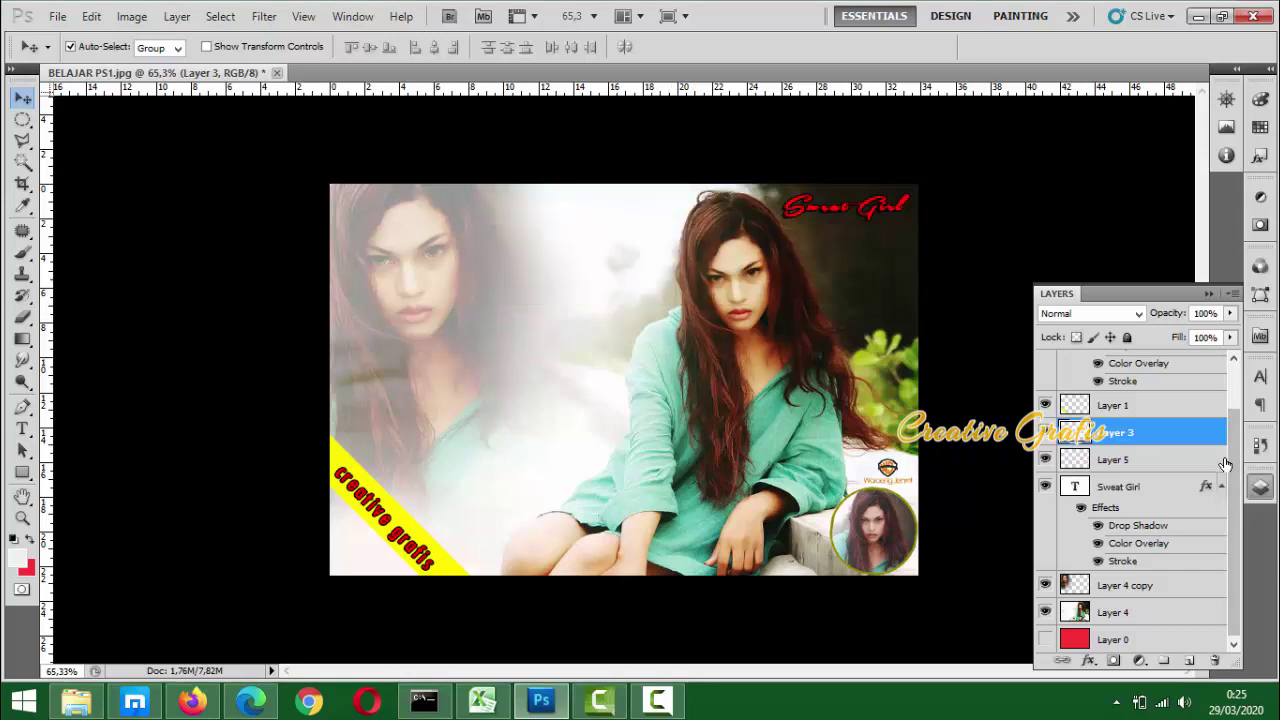
left_click_drag(1233, 467, 1249, 530)
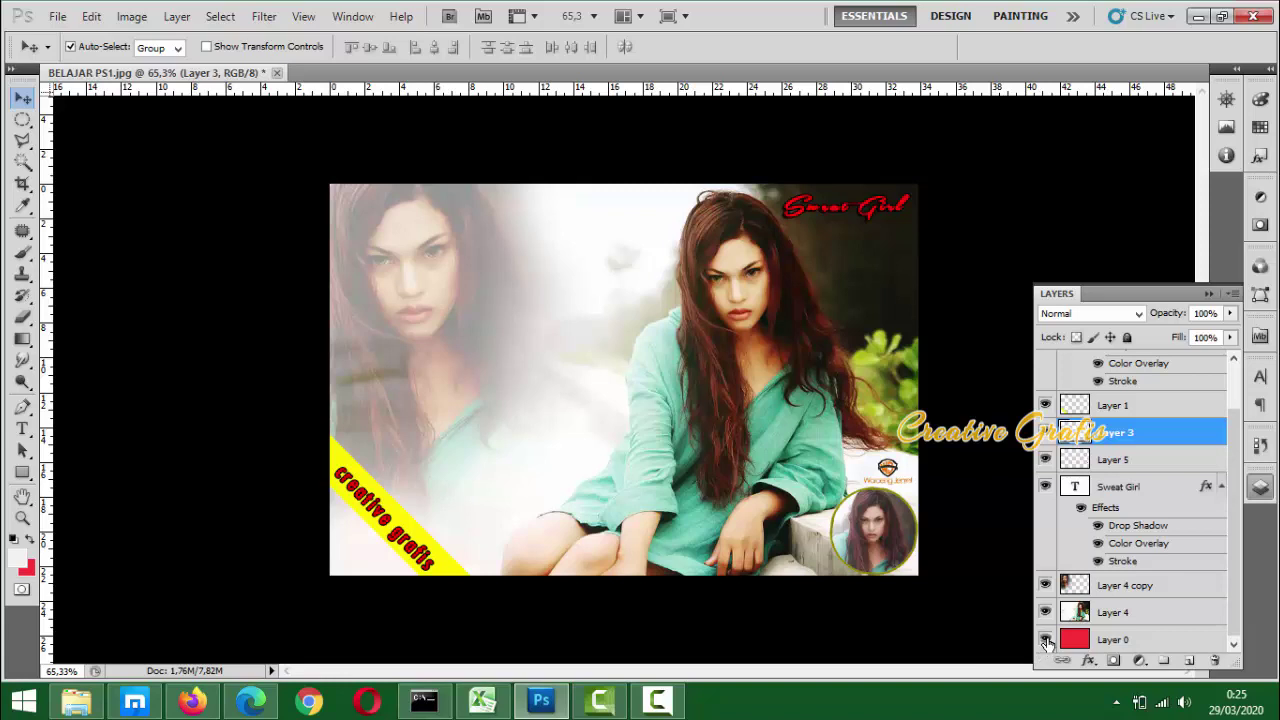
left_click(1046, 640)
Flatten the composition into a single background layer, discarding the hidden layers
left_click(176, 18)
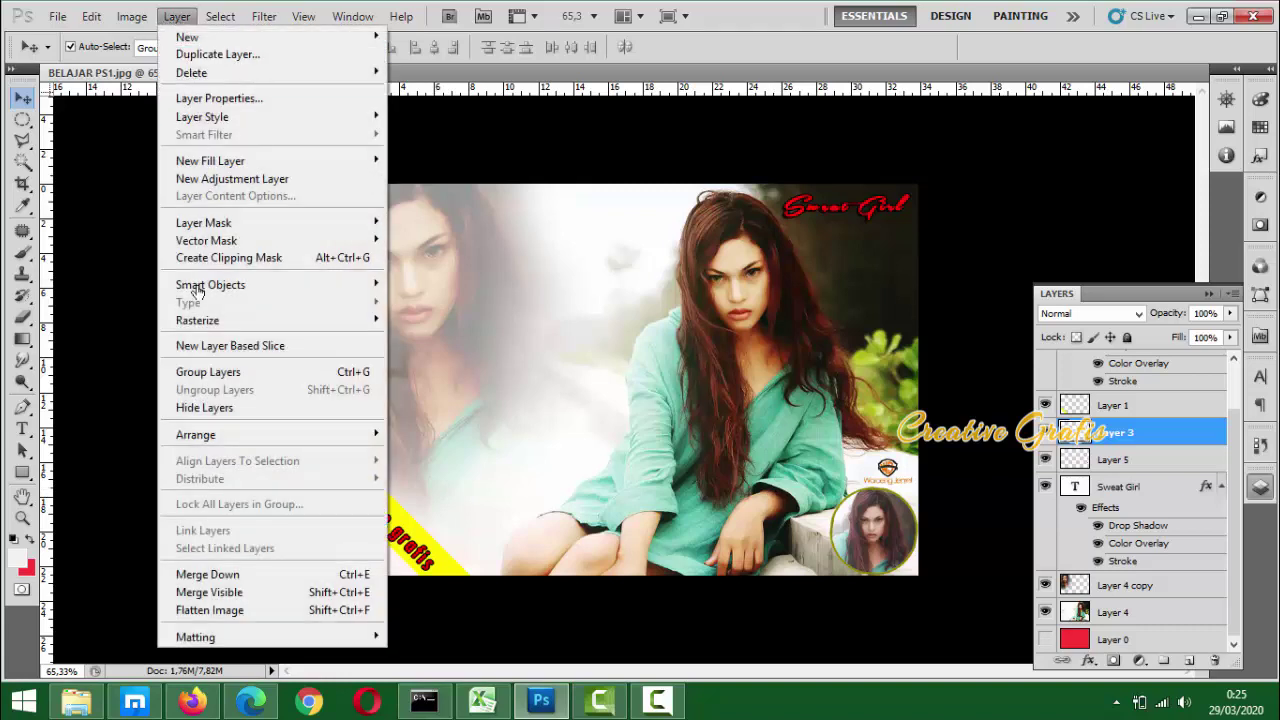
left_click(263, 610)
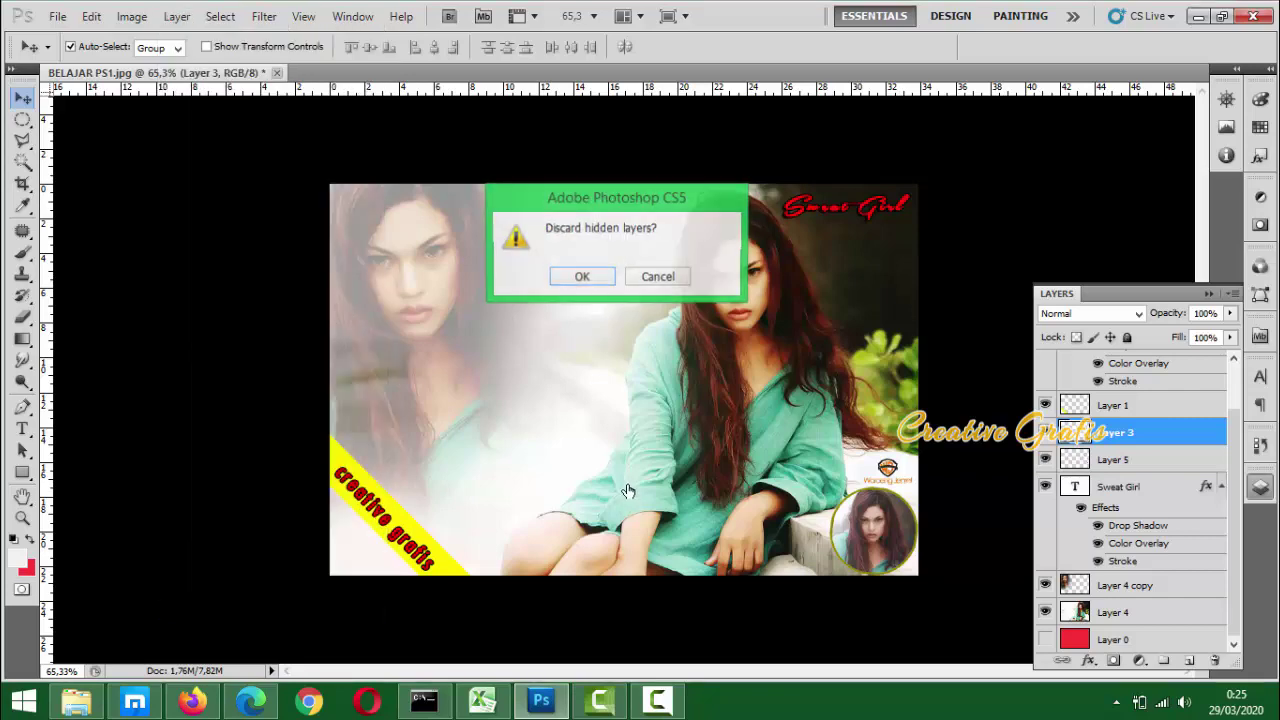
left_click(580, 276)
scroll(689, 420, "down", 2)
scroll(690, 409, "up", 2)
scroll(690, 409, "up", 3)
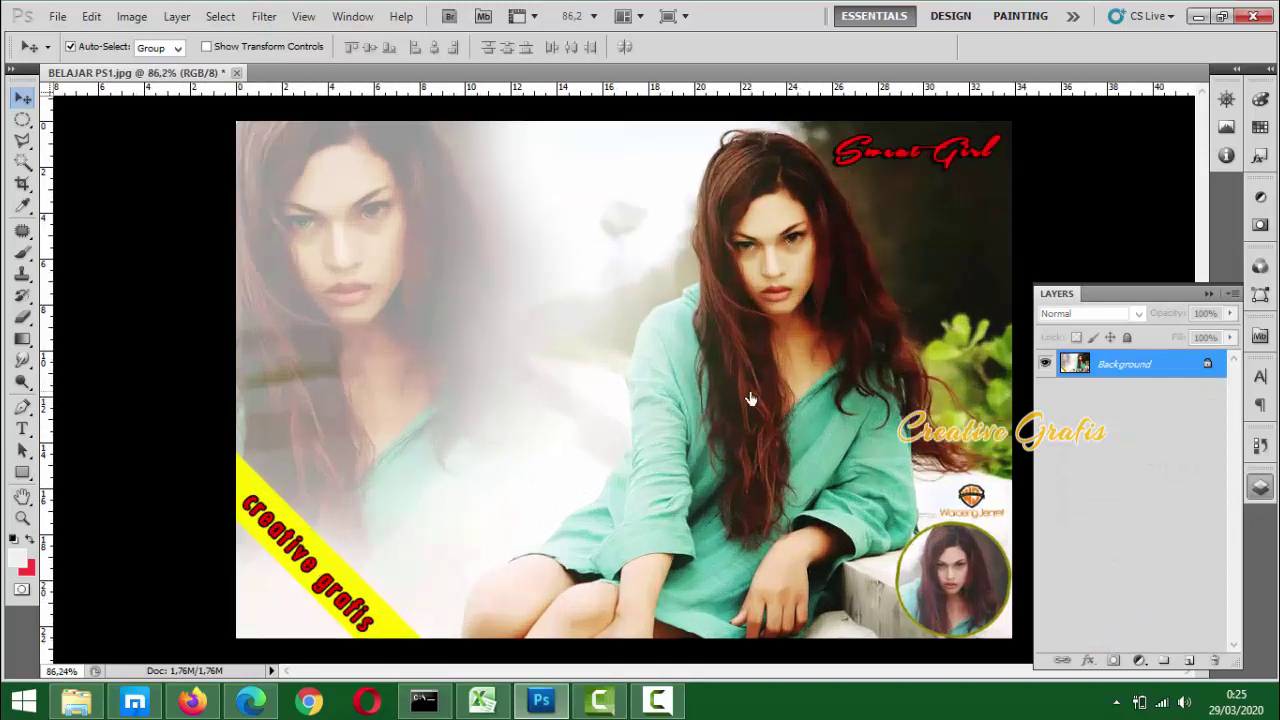
Save the flattened image to the existing BELAJAR PS1.jpg file
left_click(58, 16)
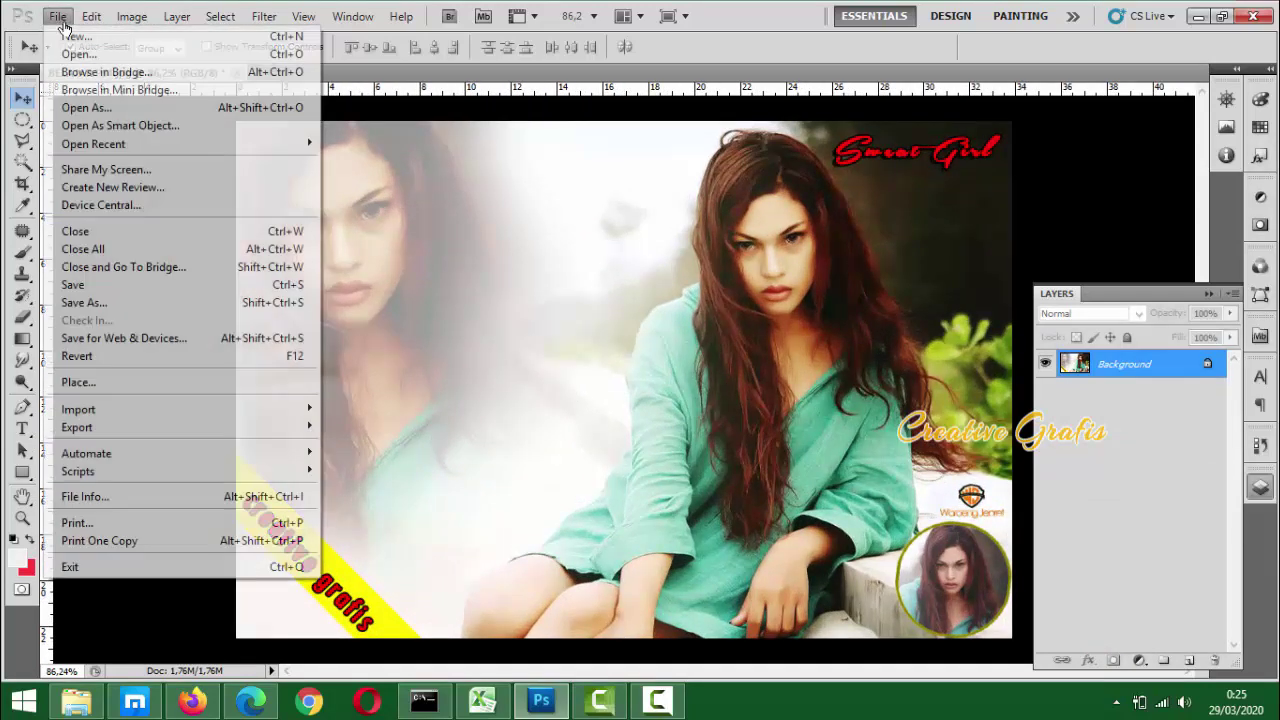
left_click(70, 286)
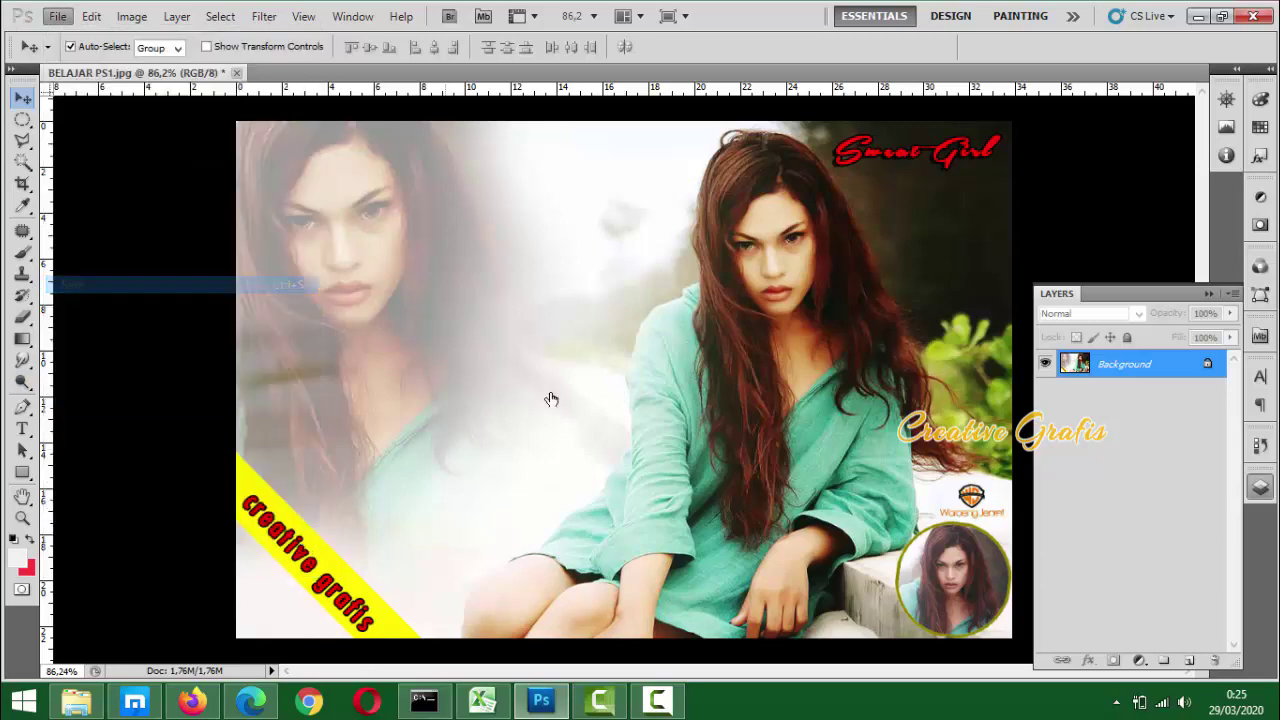
left_click(58, 16)
key("Escape")
key("alt+e")
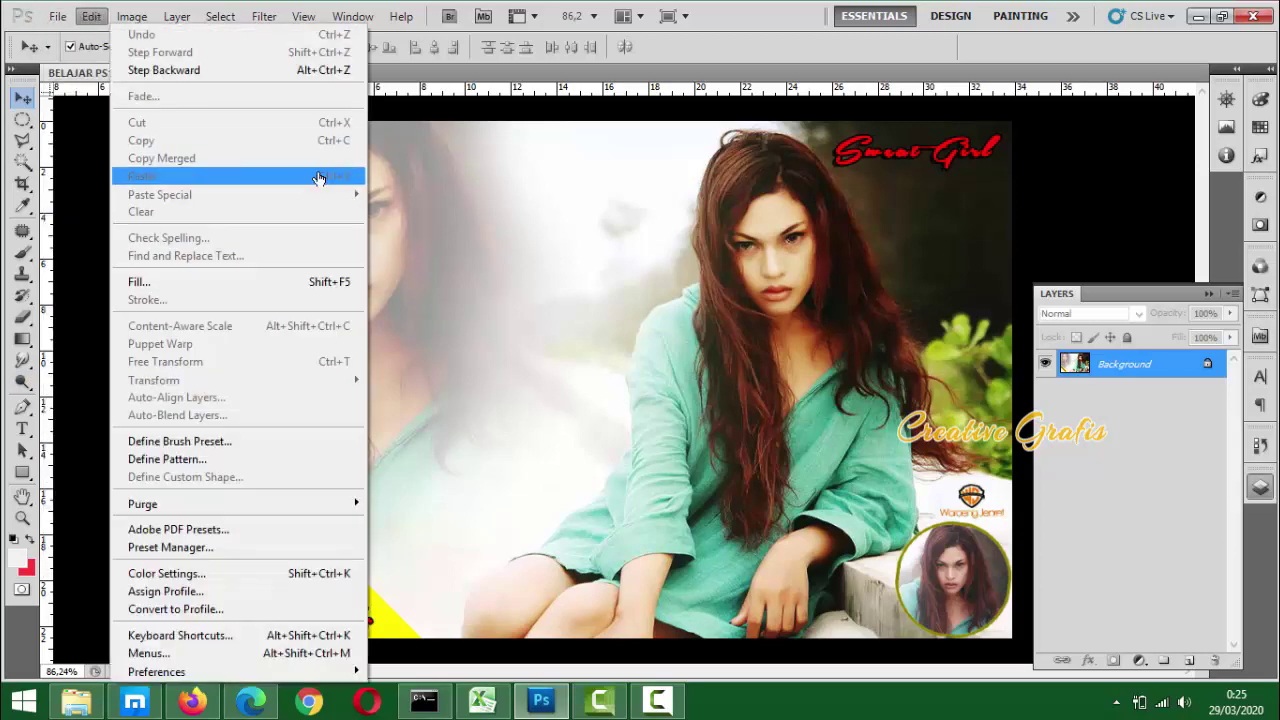
left_click(651, 256)
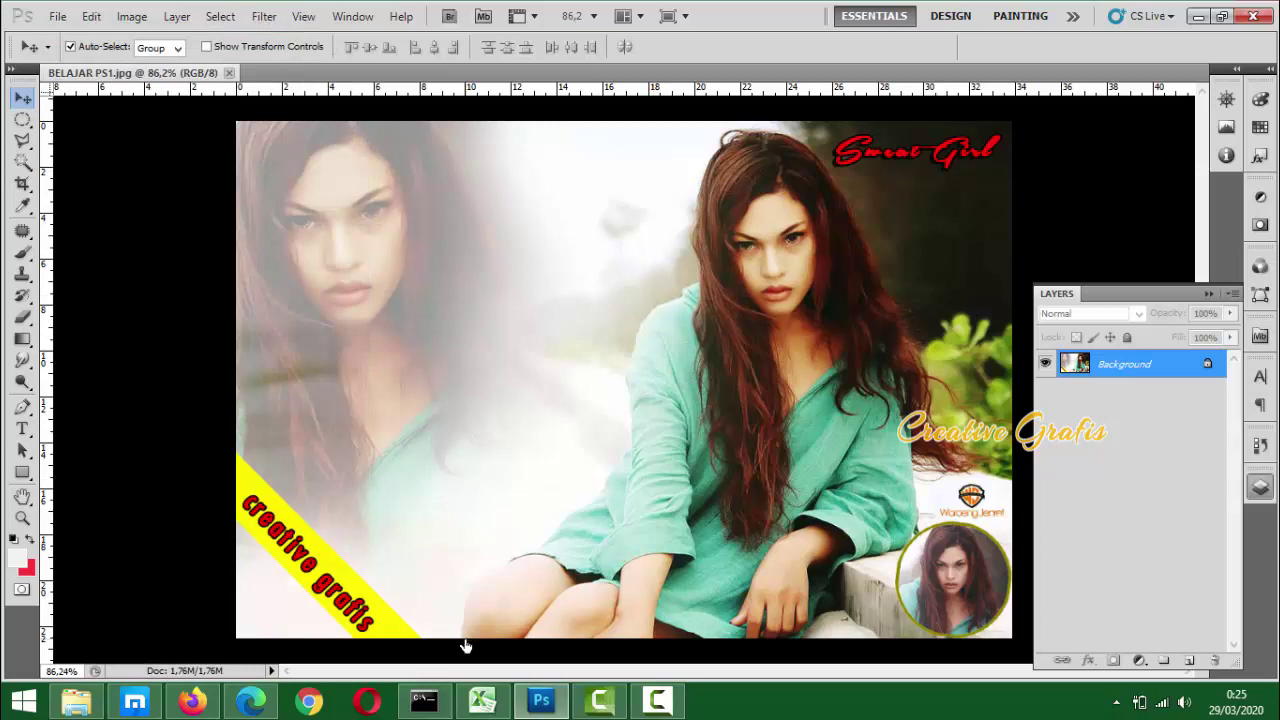
left_click(59, 20)
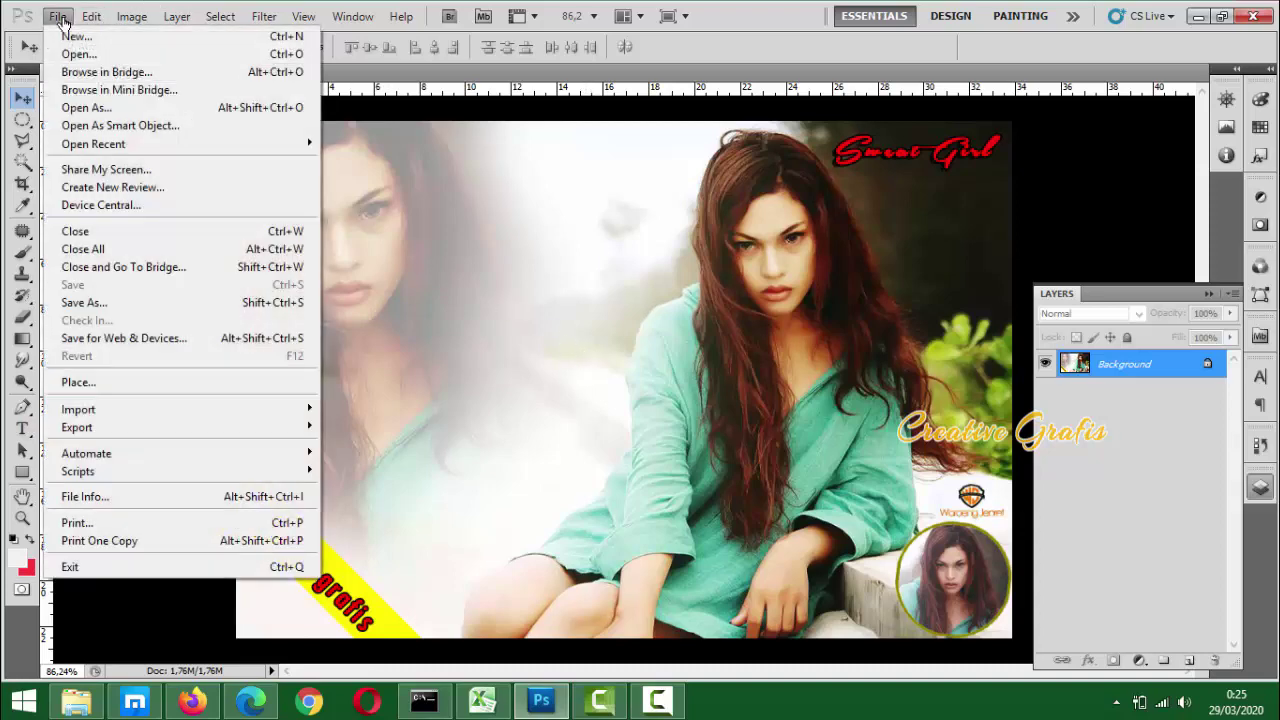
left_click(106, 299)
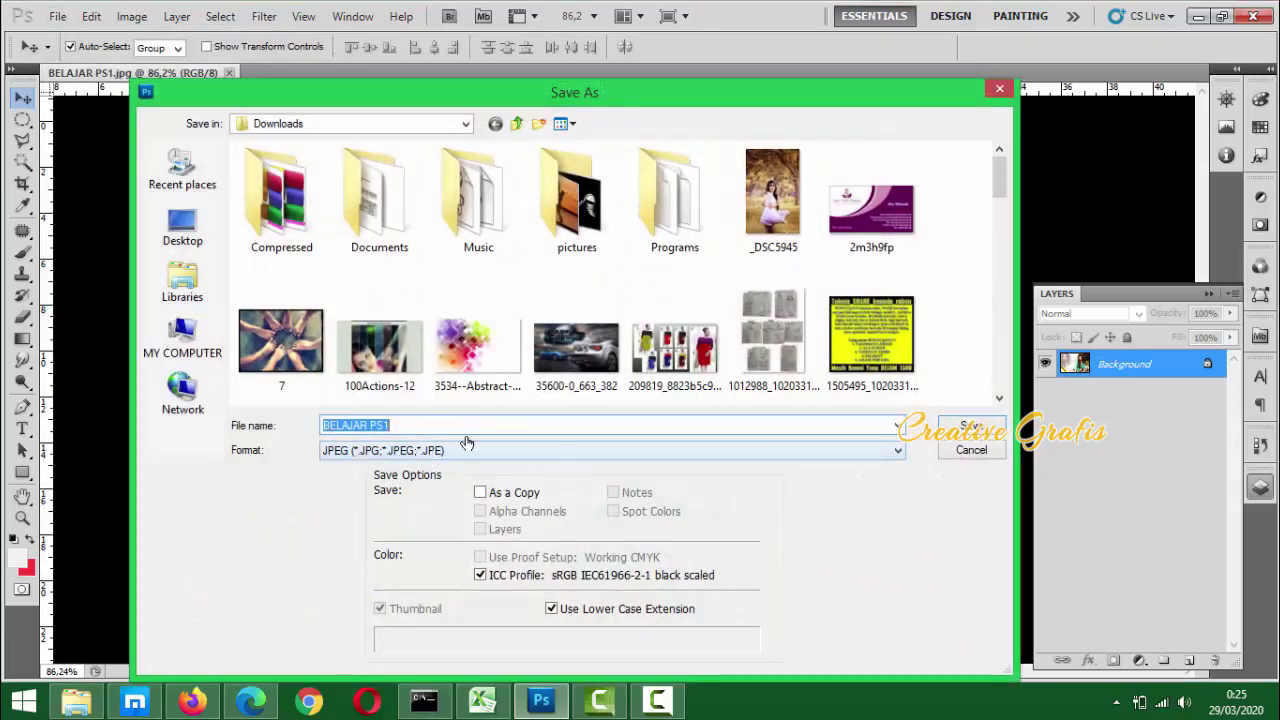
left_click(477, 456)
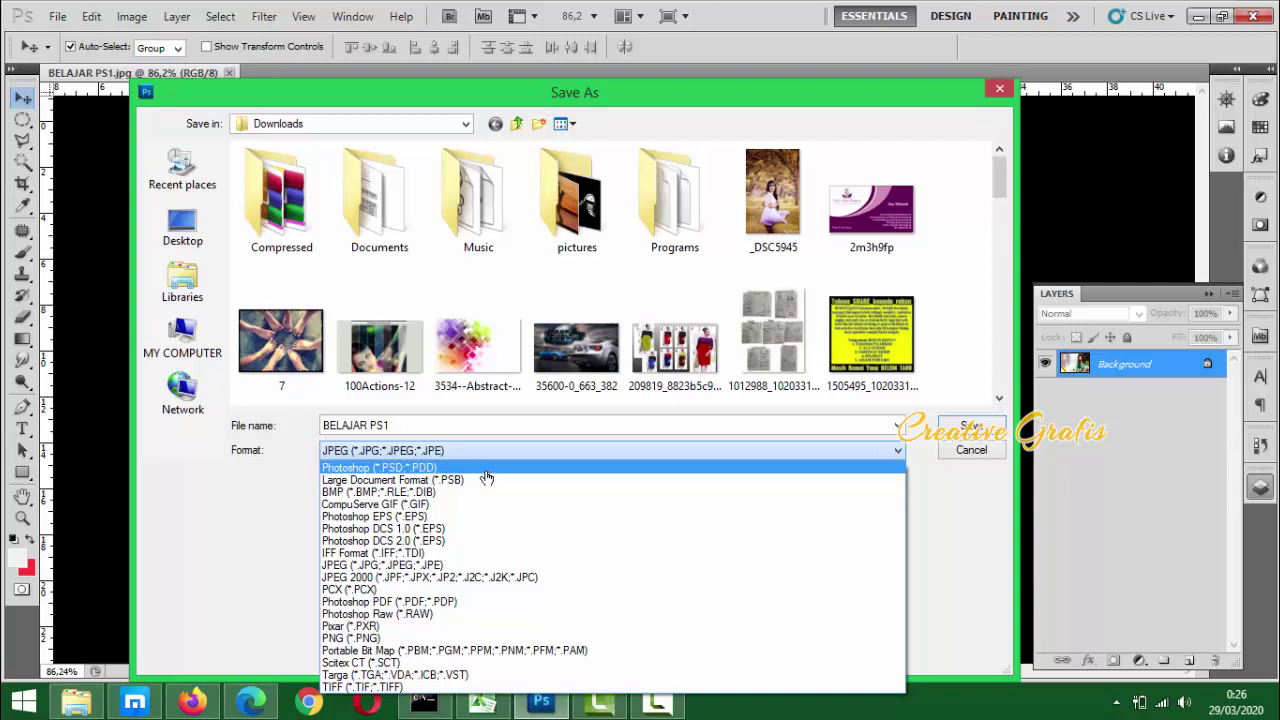
left_click(970, 453)
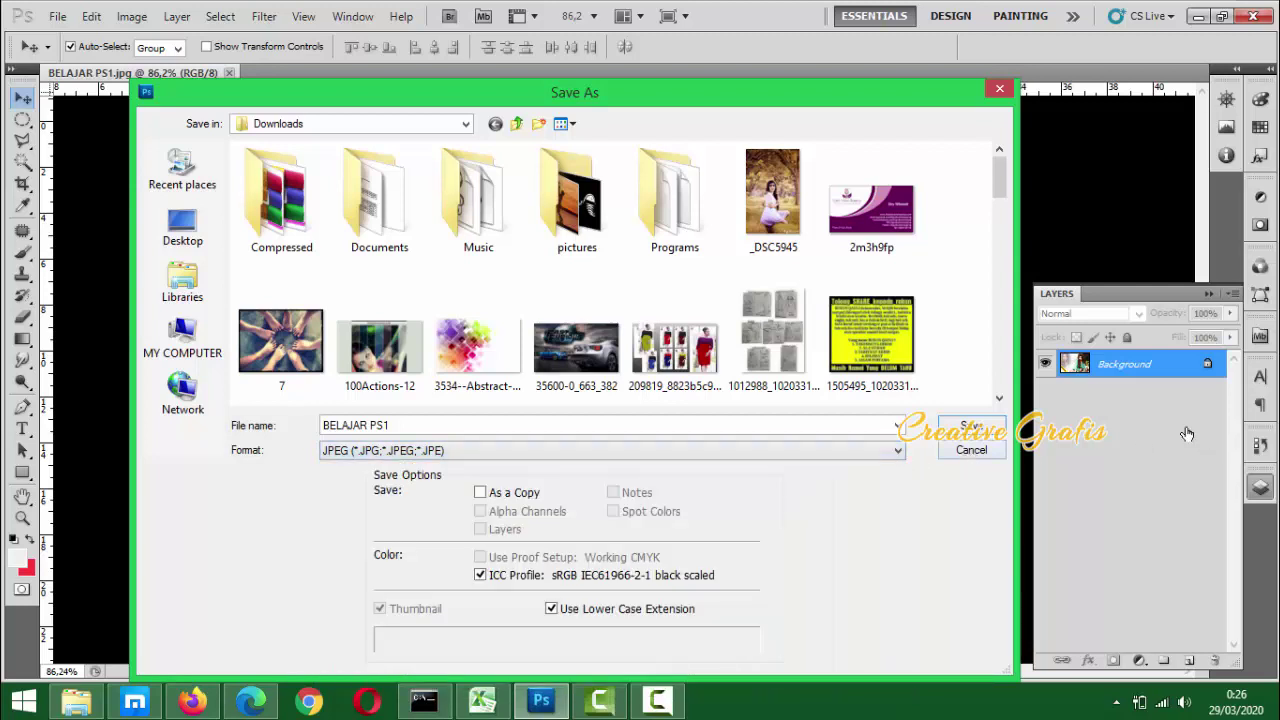
left_click(999, 89)
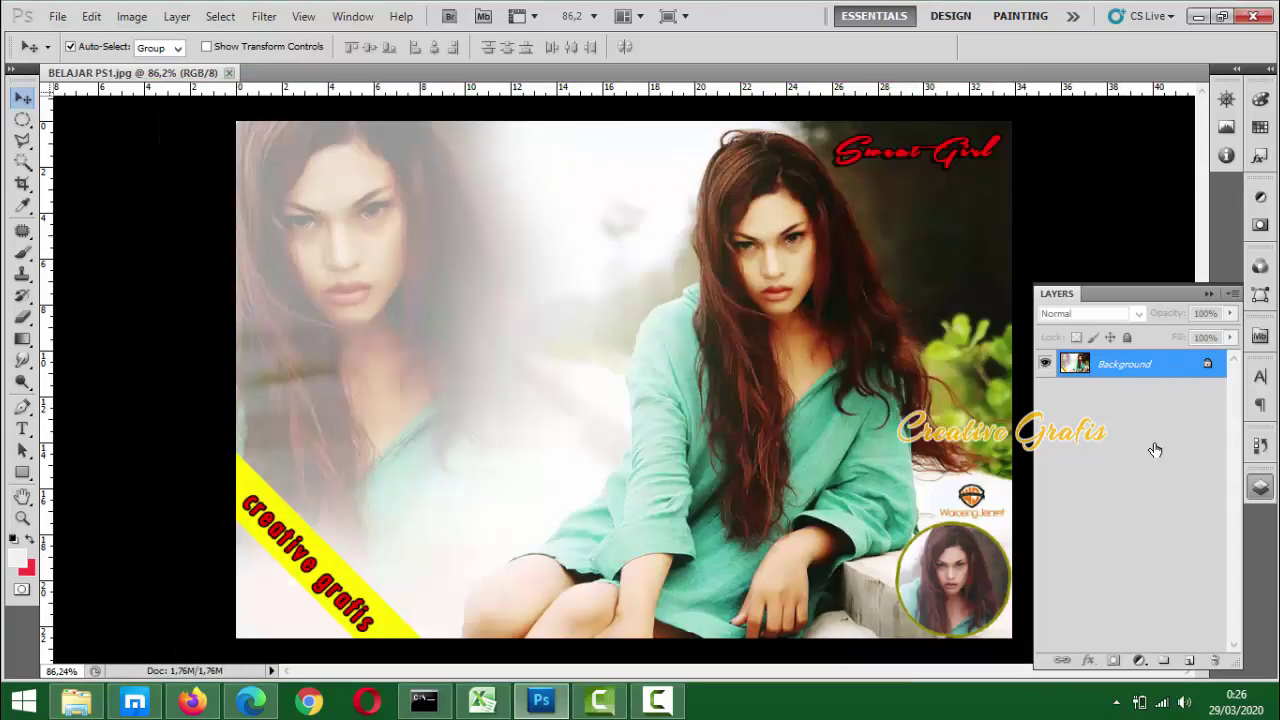
Undo the flattening and save the layered composition in Downloads as BELAJAR PS1.psd with Maximize Compatibility on
key("ctrl+z")
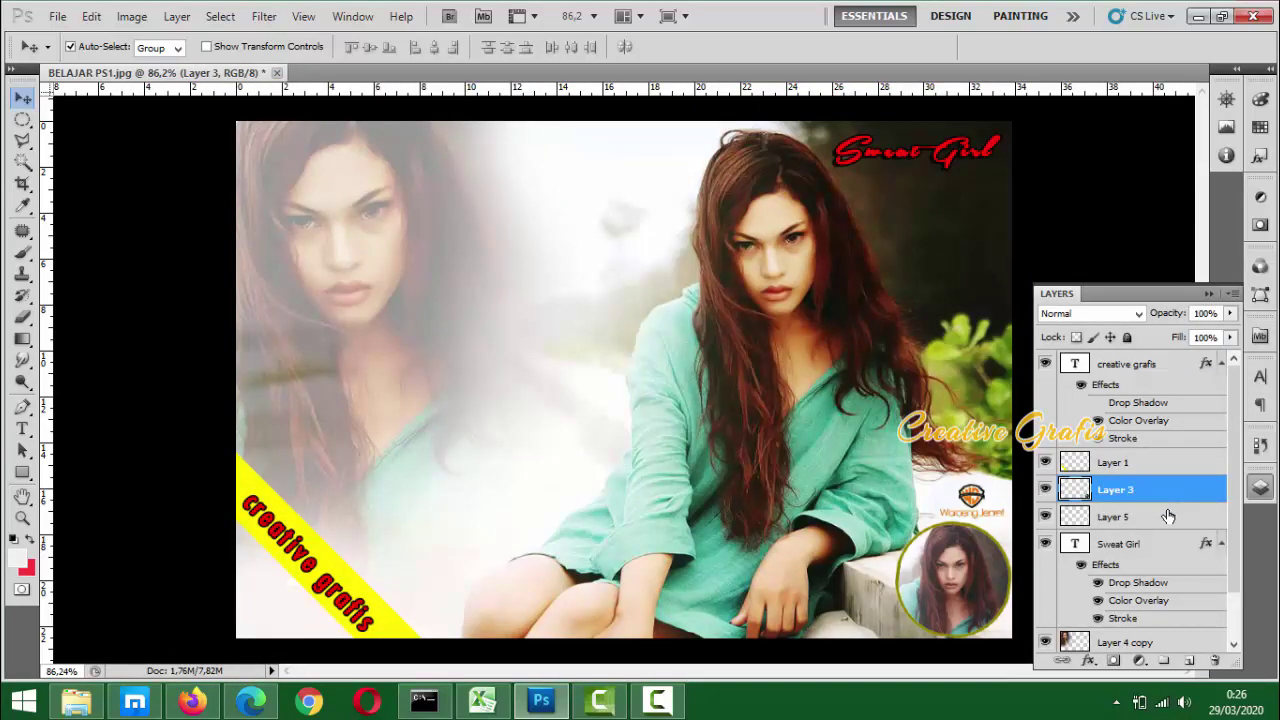
scroll(1134, 545, "down", 1)
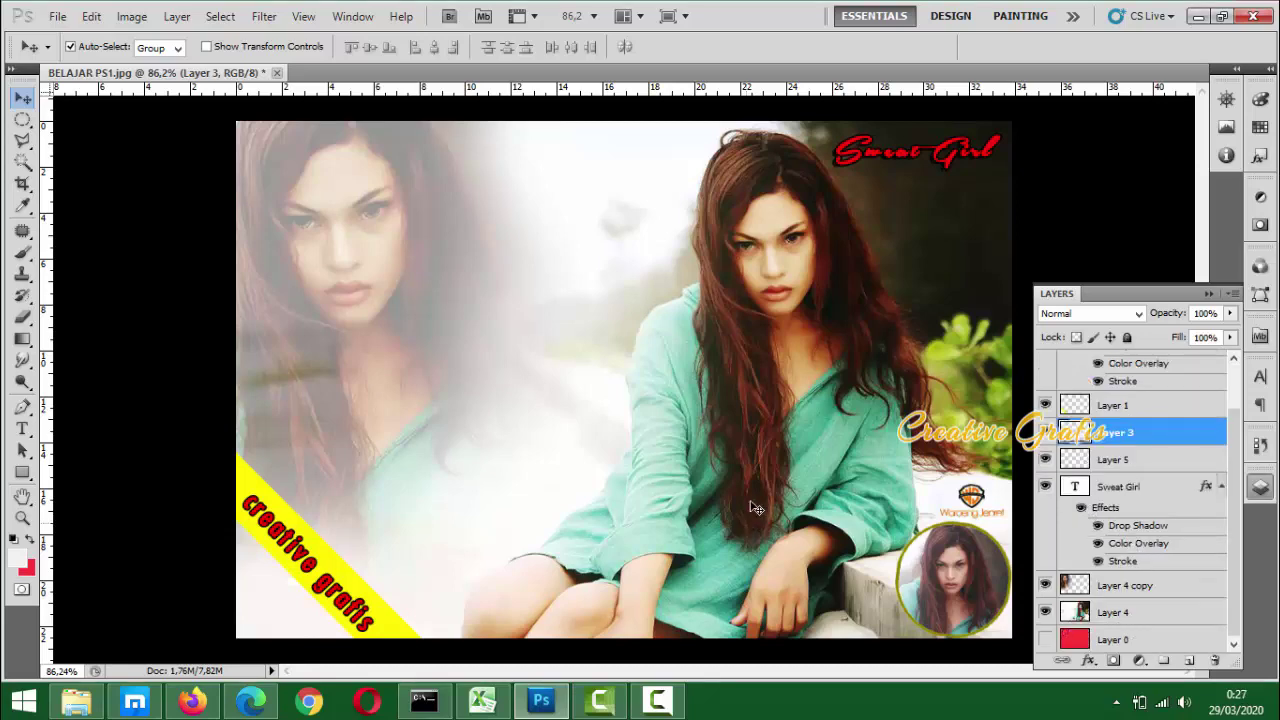
left_click(58, 16)
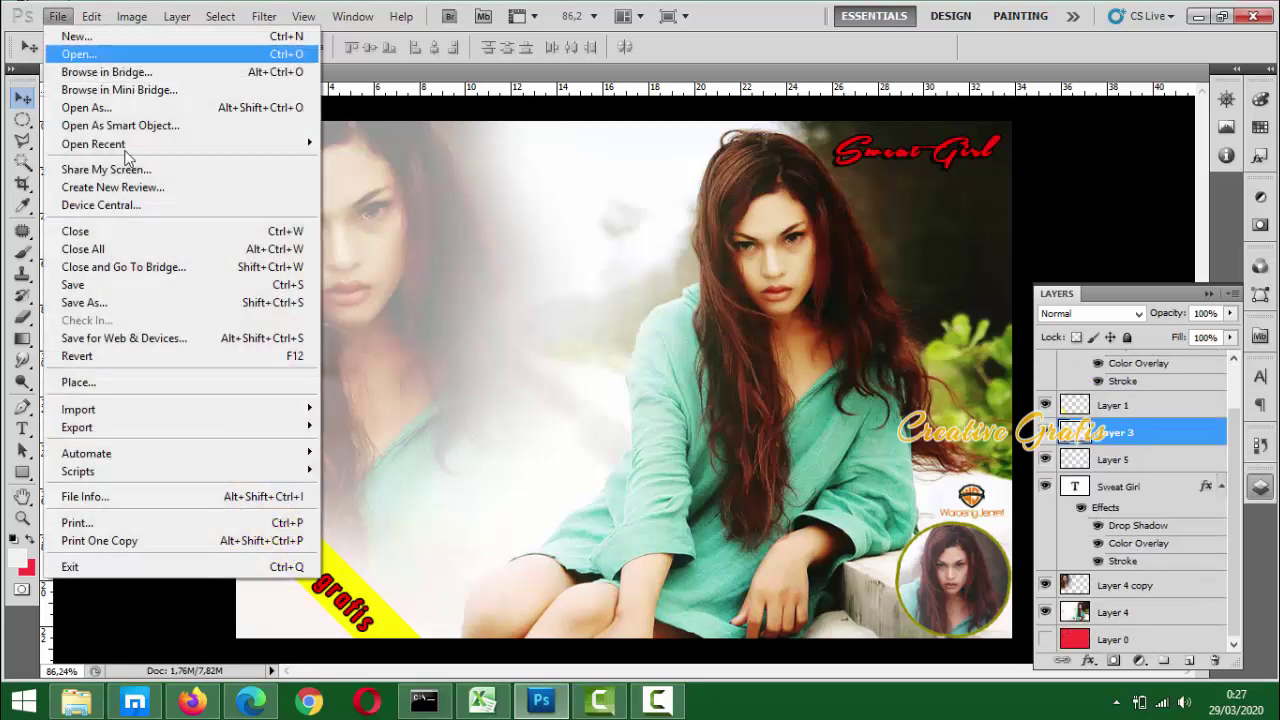
left_click(143, 289)
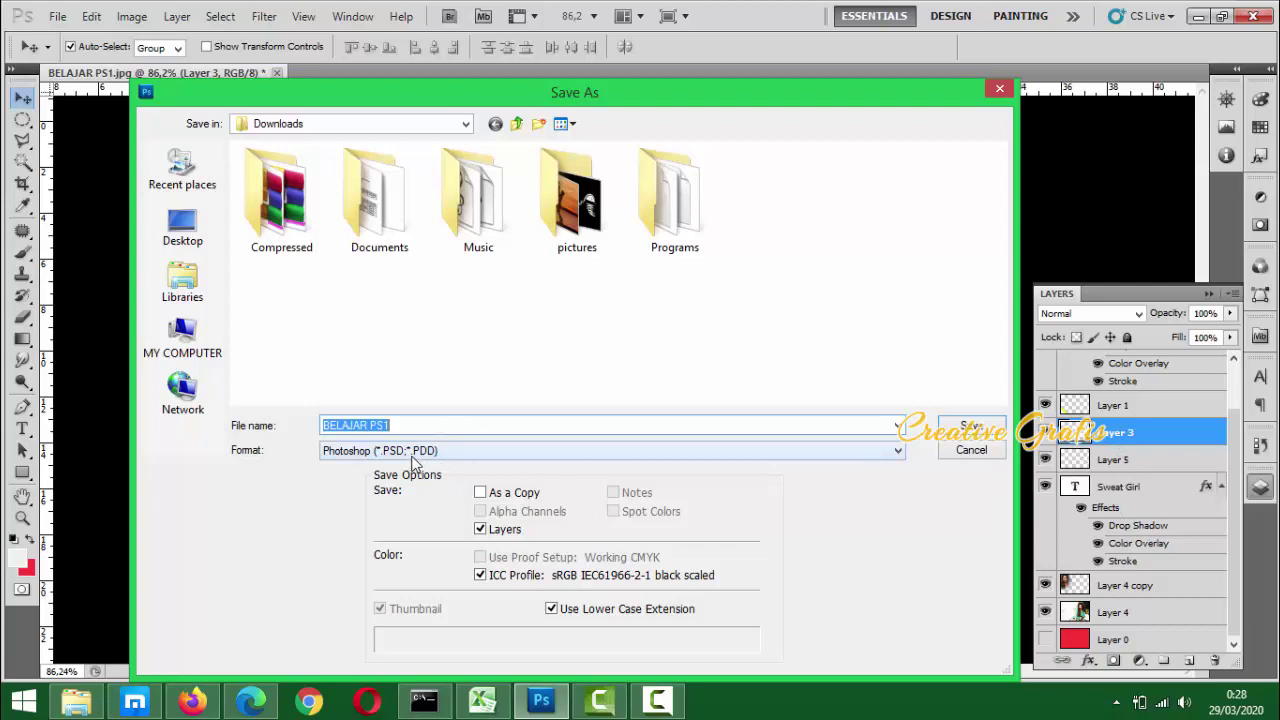
left_click(968, 425)
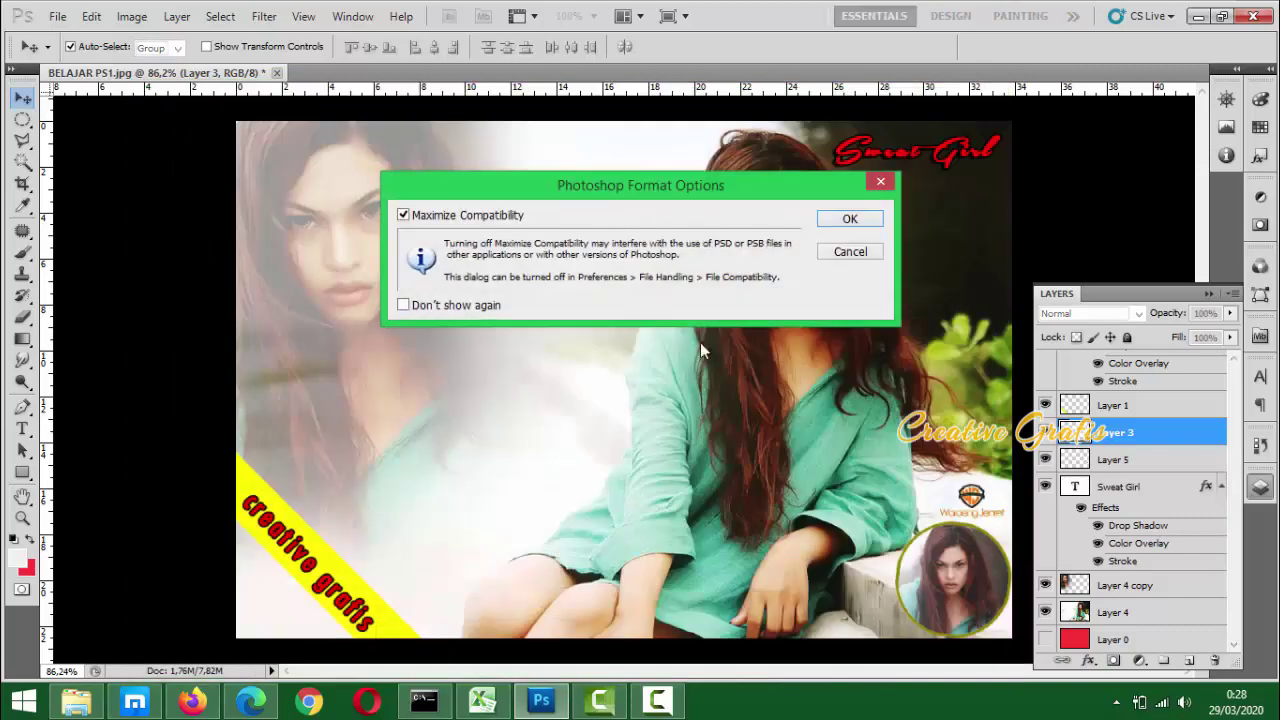
left_click(879, 227)
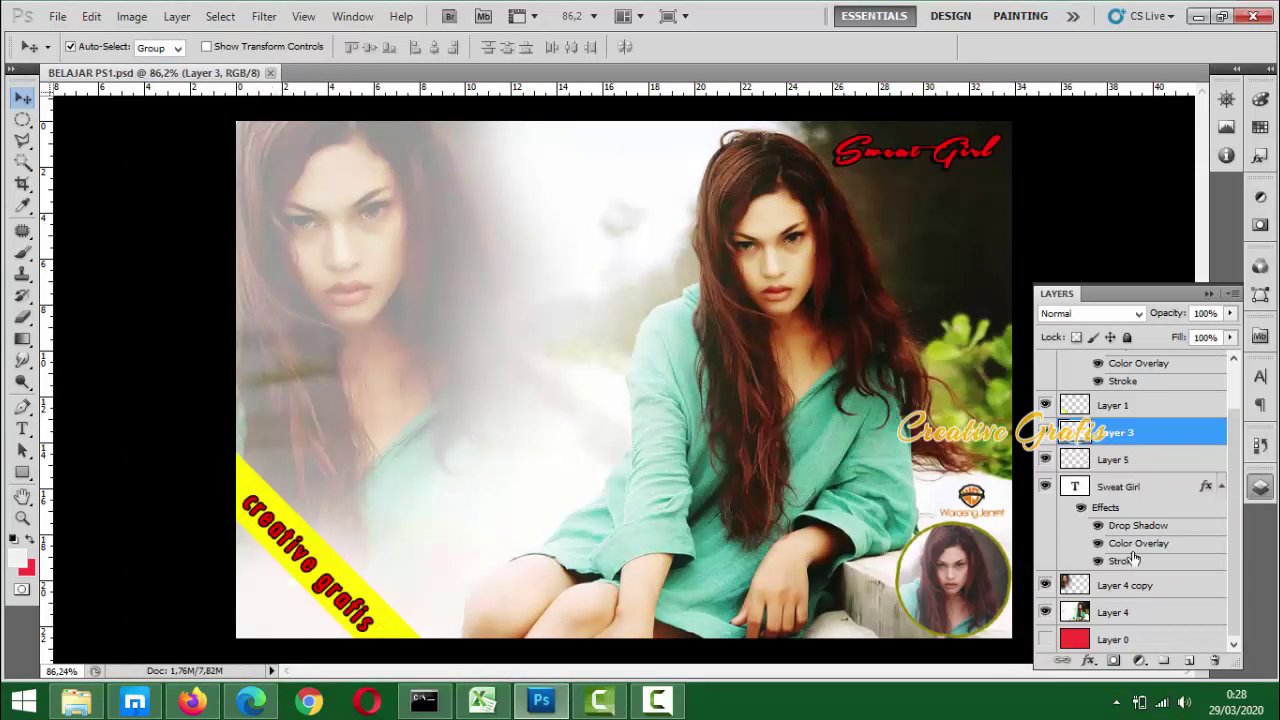
left_click(58, 16)
left_click(100, 301)
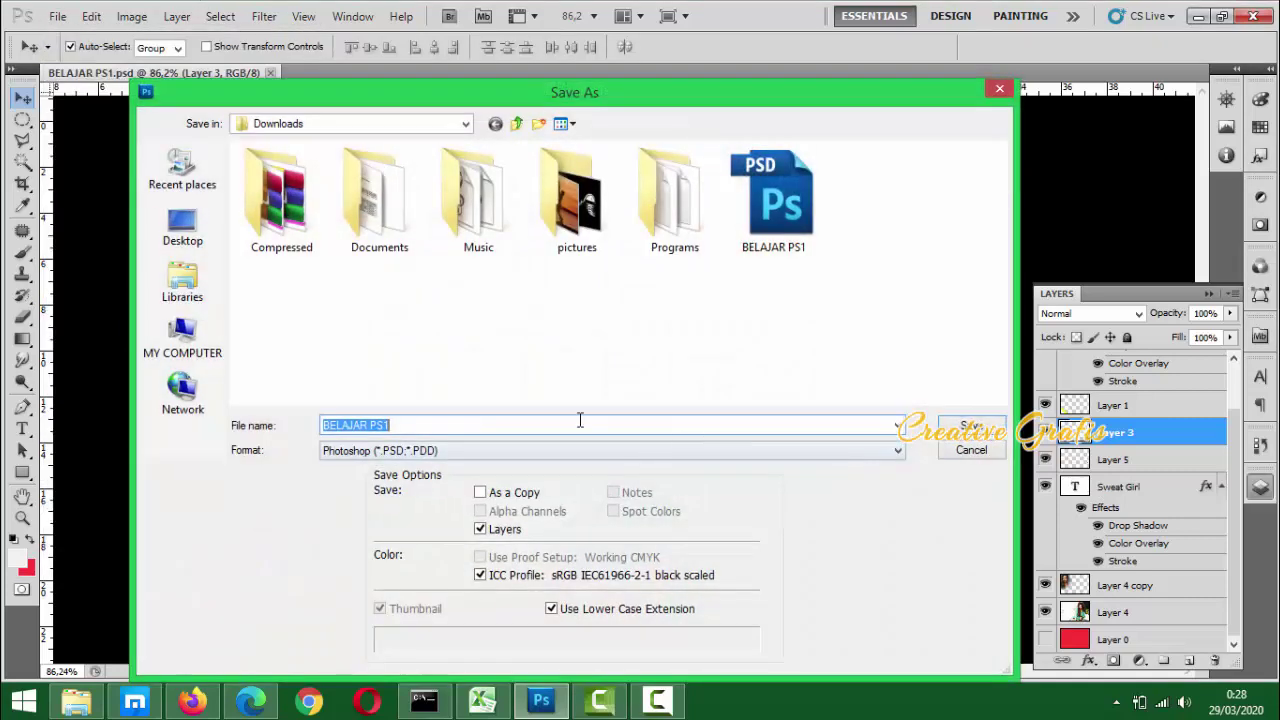
left_click(529, 451)
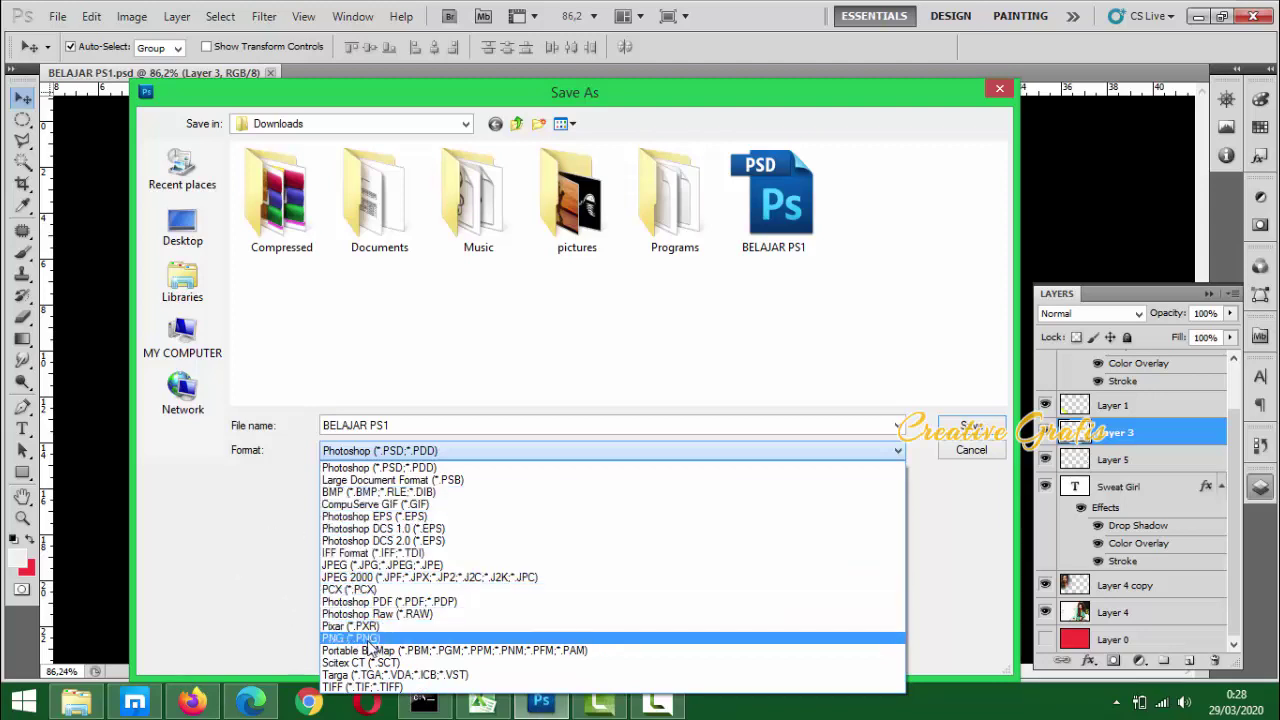
left_click(363, 640)
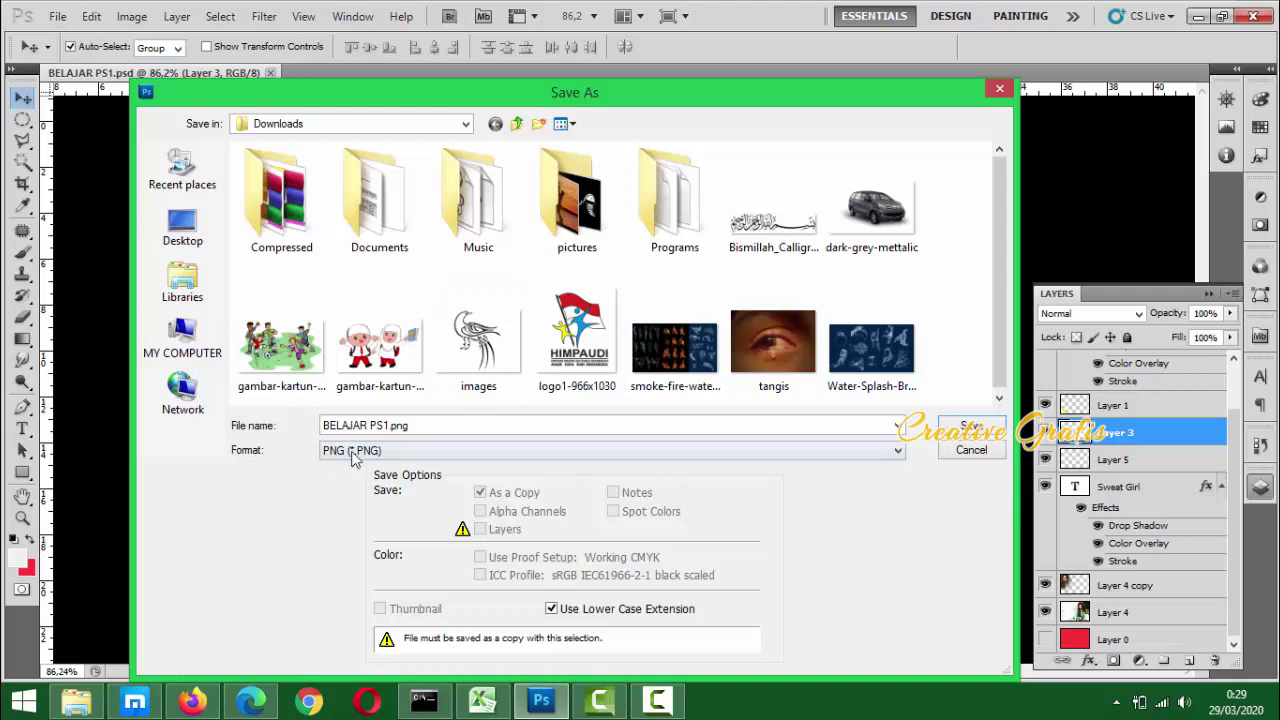
left_click(880, 451)
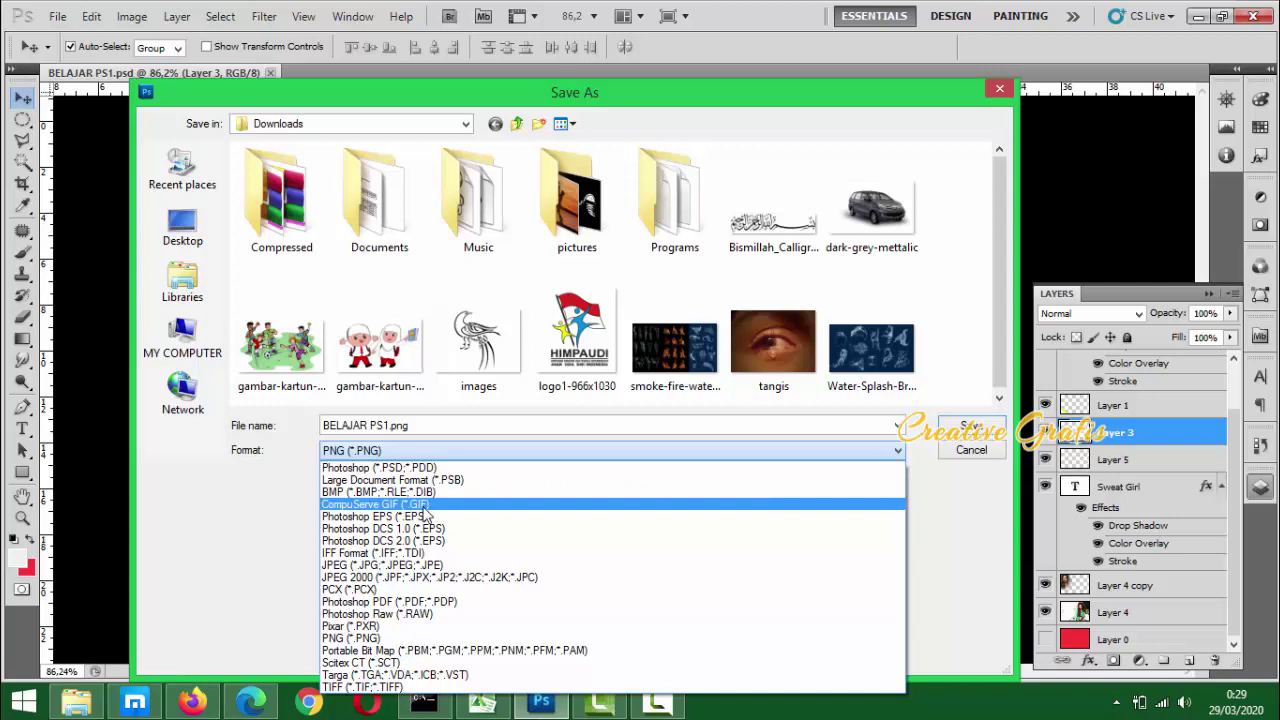
left_click(277, 536)
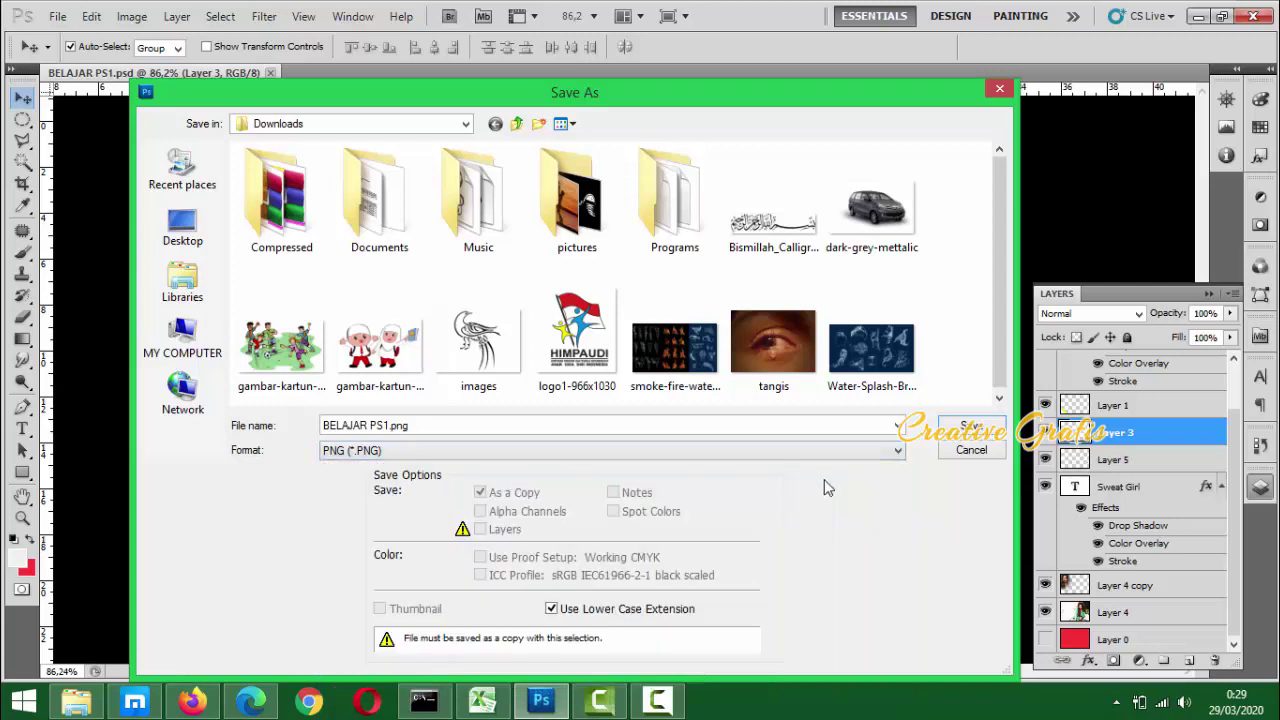
left_click(970, 450)
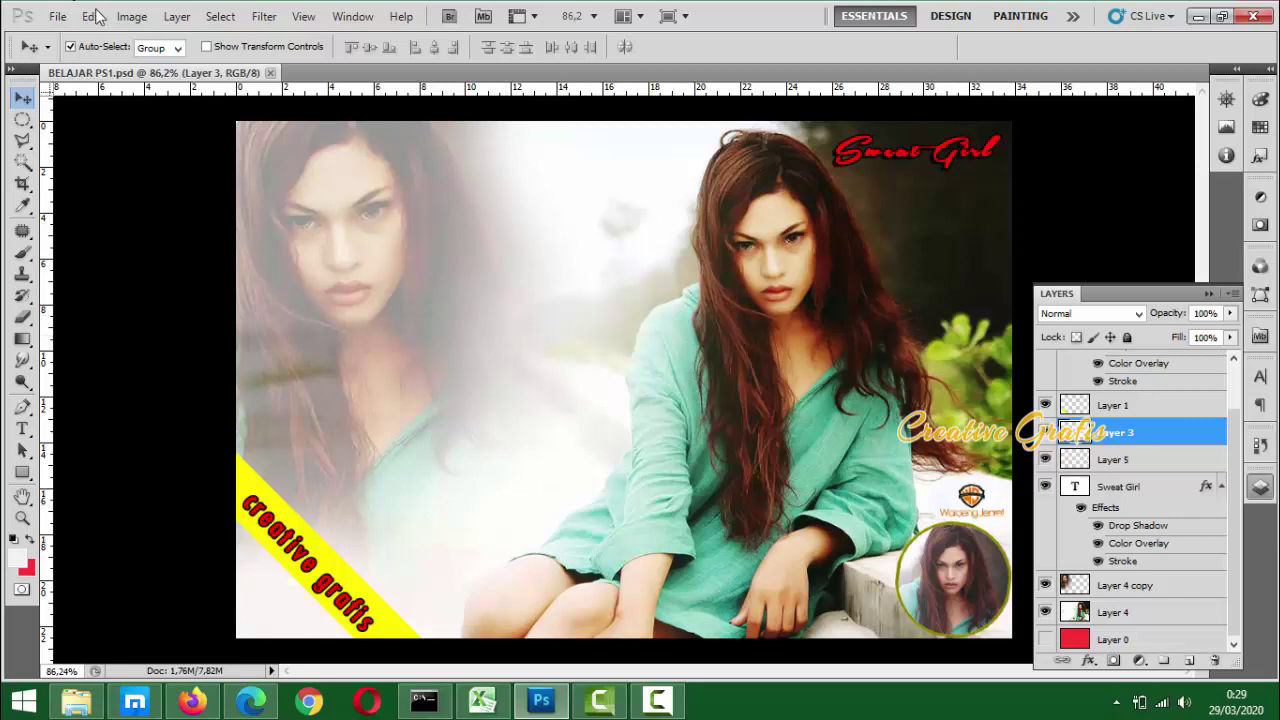
Duplicate the BELAJAR PS1.psd image as a new document and close the original PSD
left_click(131, 17)
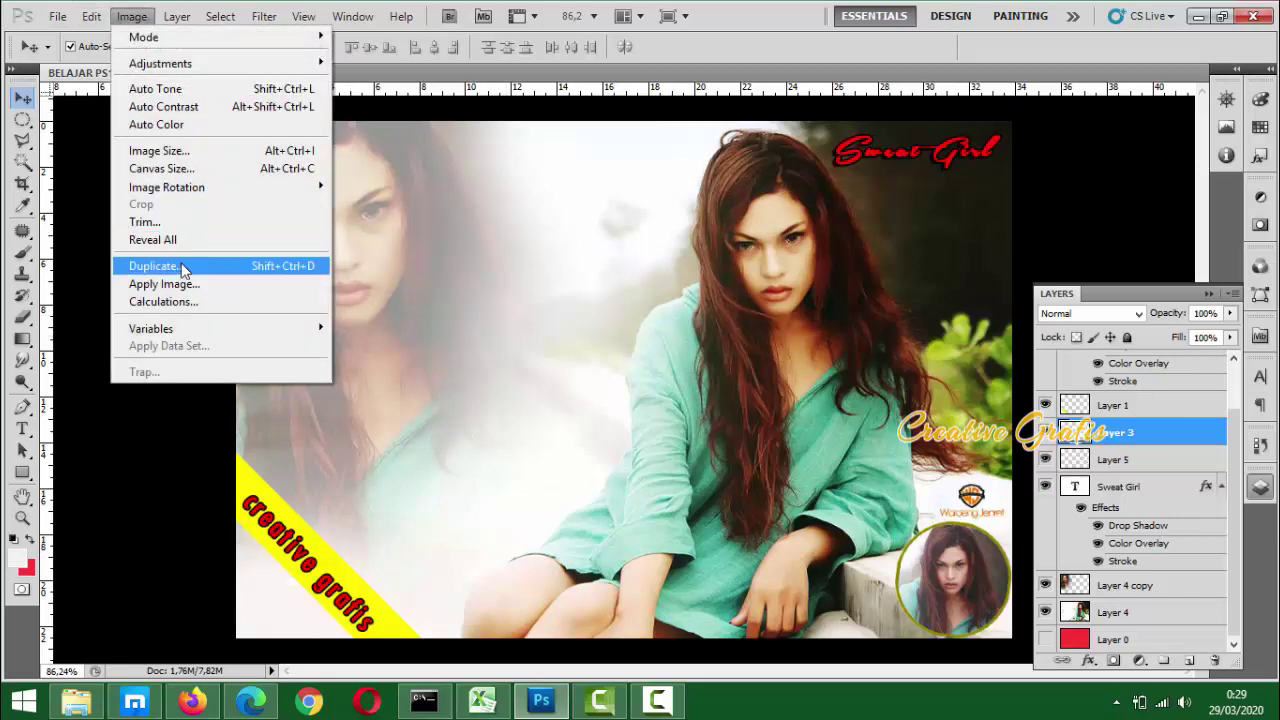
left_click(180, 258)
left_click(782, 232)
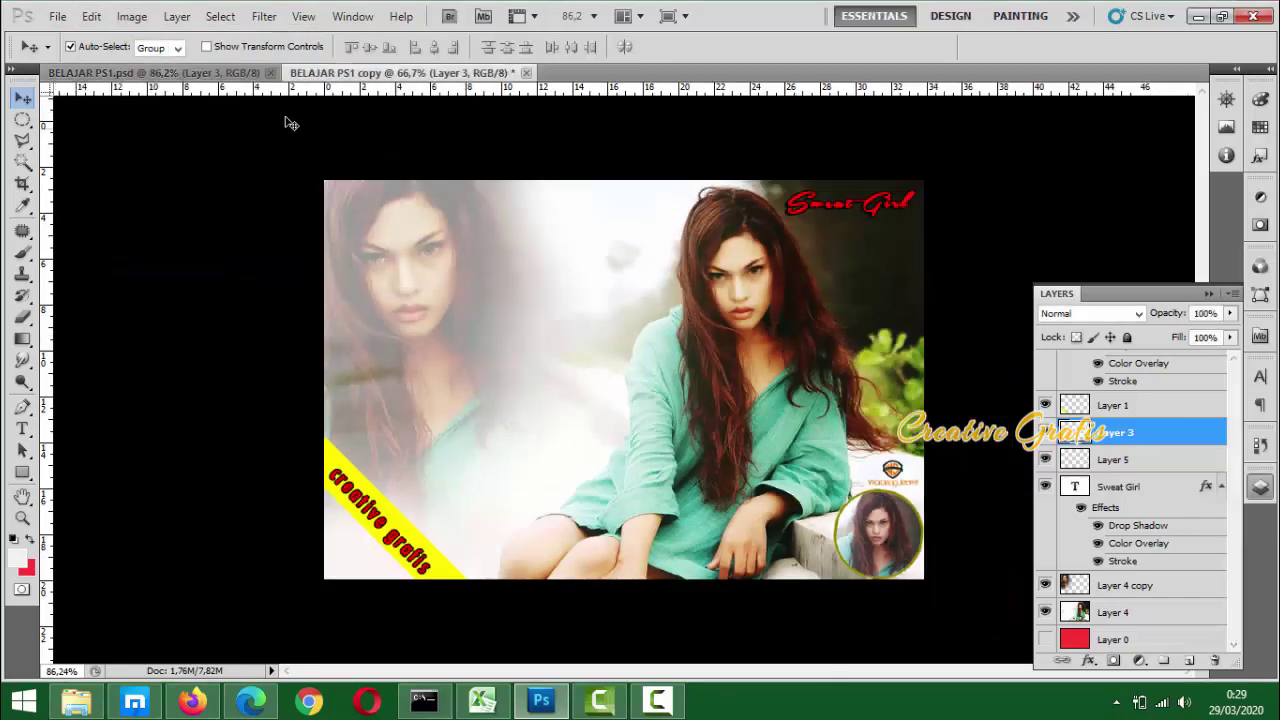
left_click(270, 73)
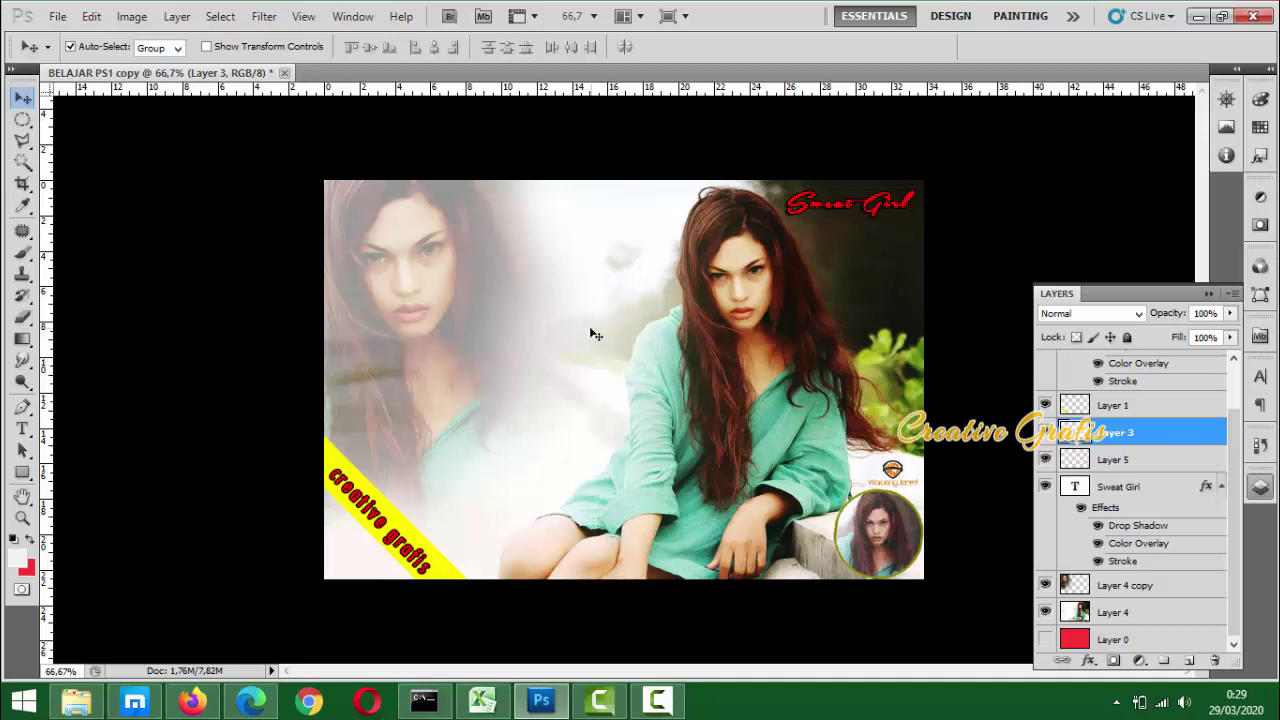
Merge the duplicate's visible layers into a single background, discarding the hidden layers
key("ctrl+shift+e")
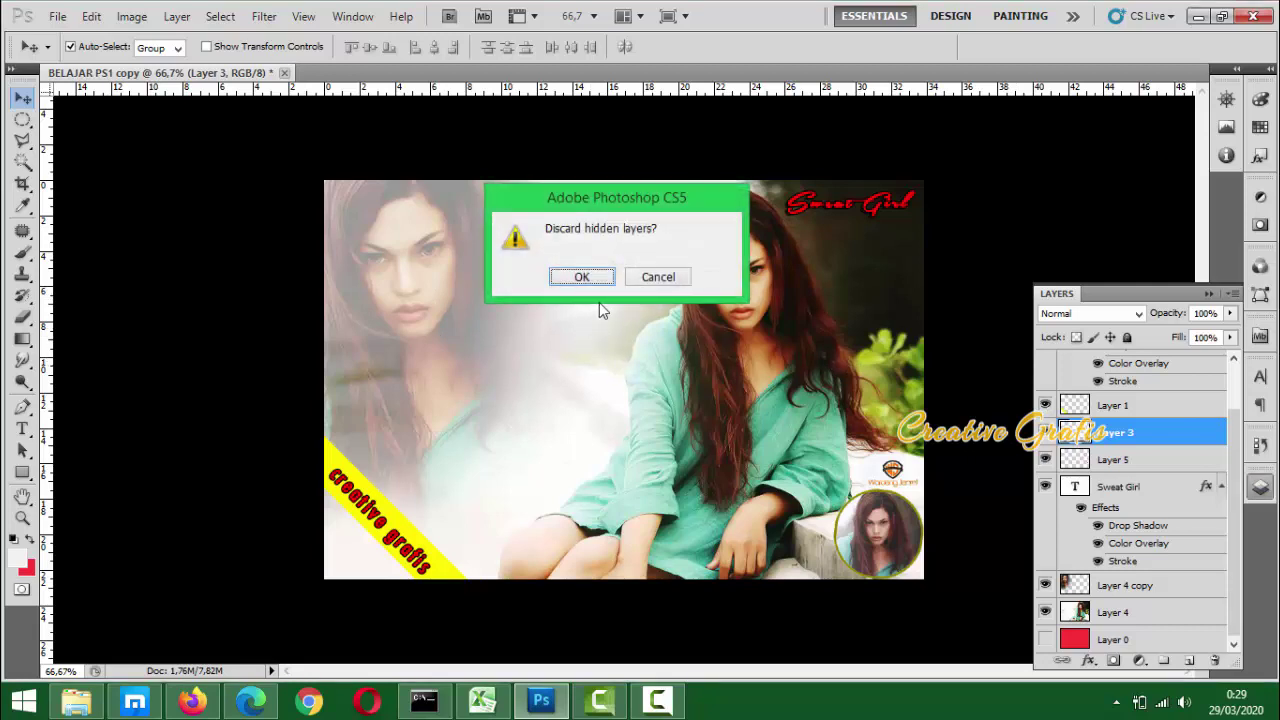
left_click(581, 277)
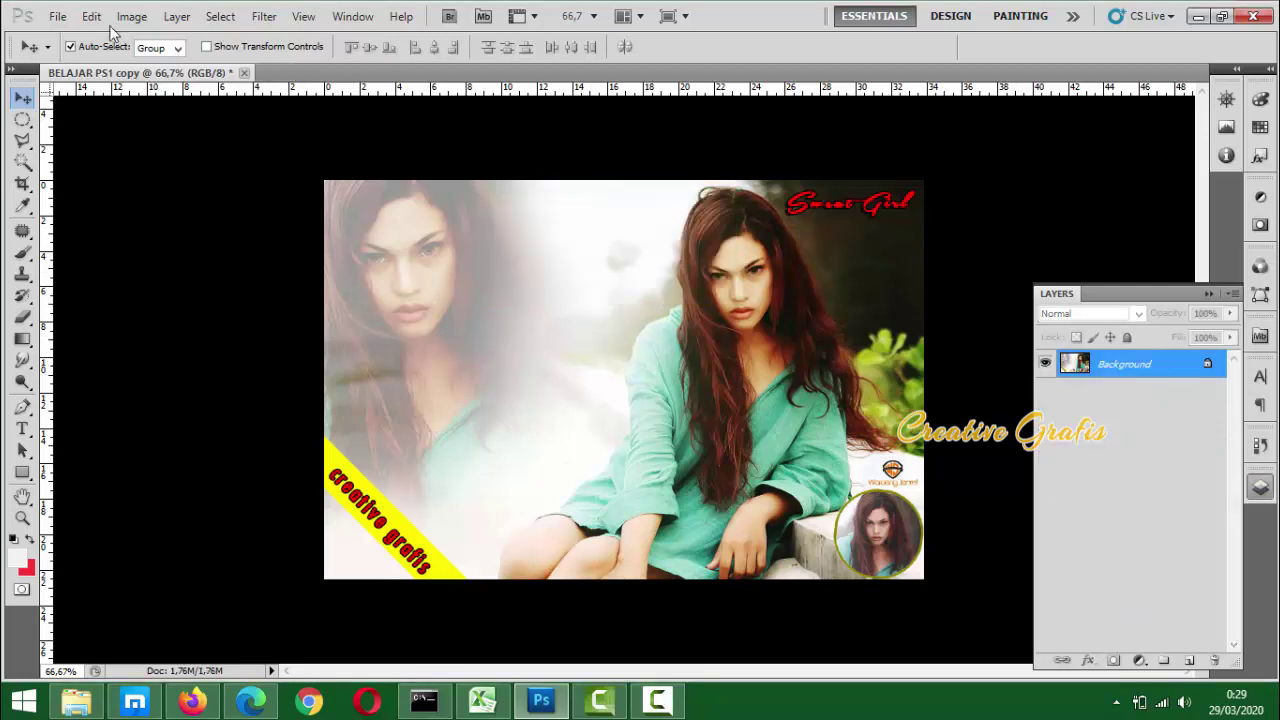
Save the merged copy in Downloads as a JPEG named BELAJAR PS1 ok with Maximum quality 12 and Progressive format
left_click(58, 17)
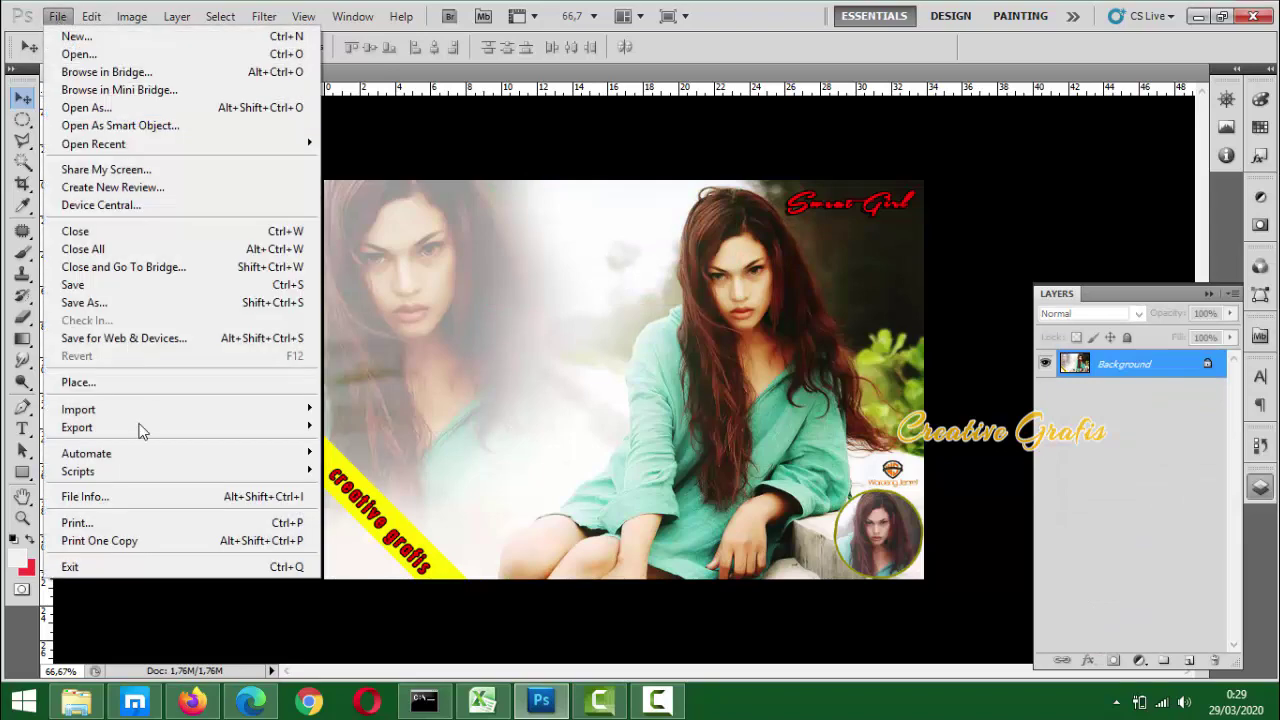
left_click(100, 302)
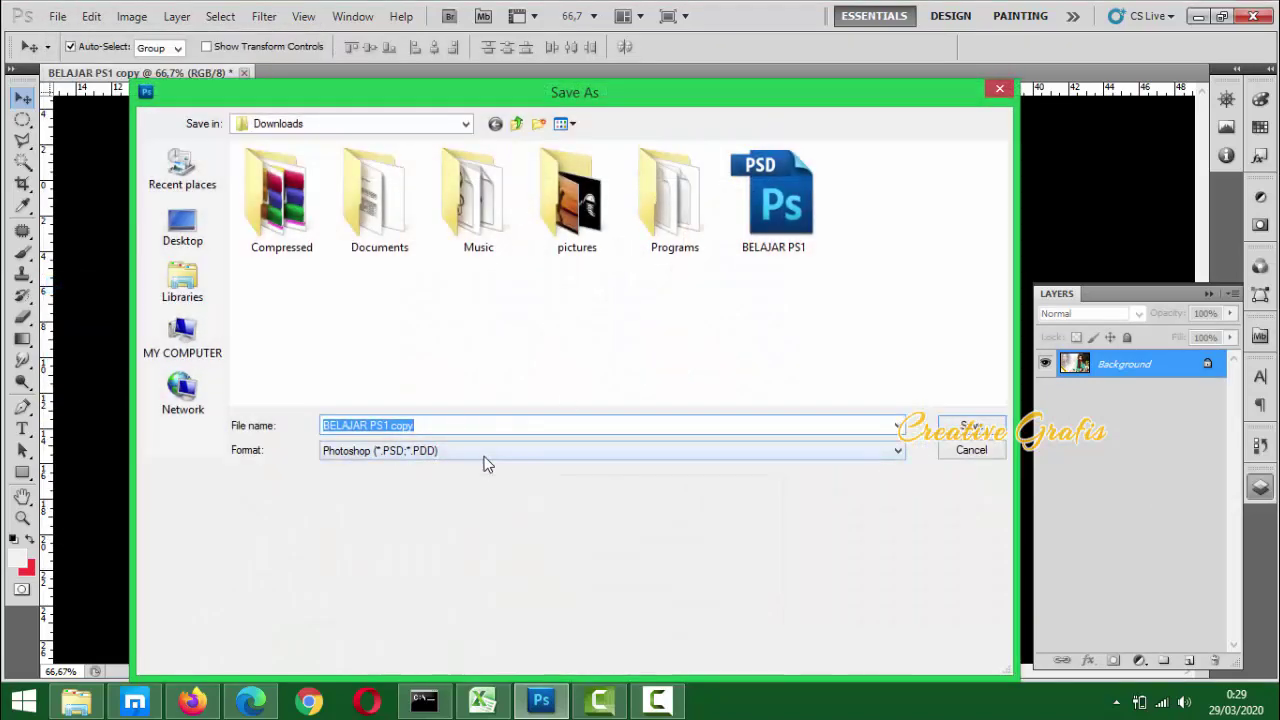
left_click(483, 452)
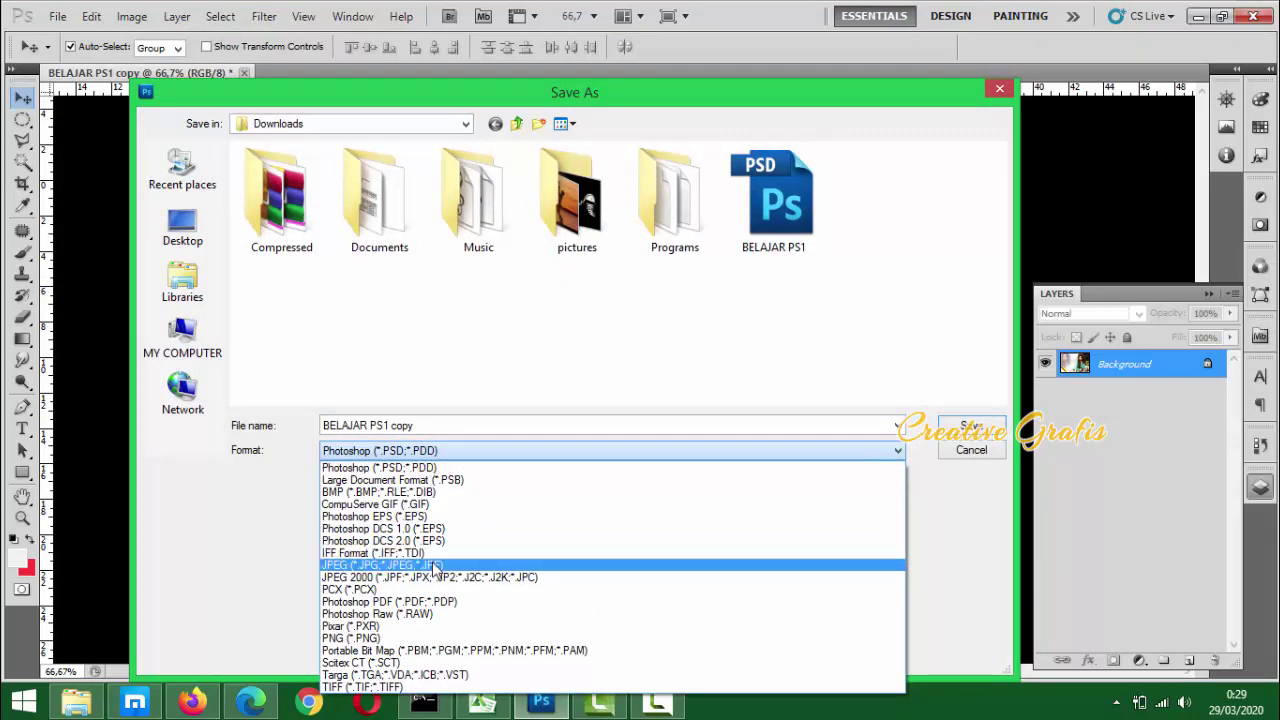
left_click(436, 565)
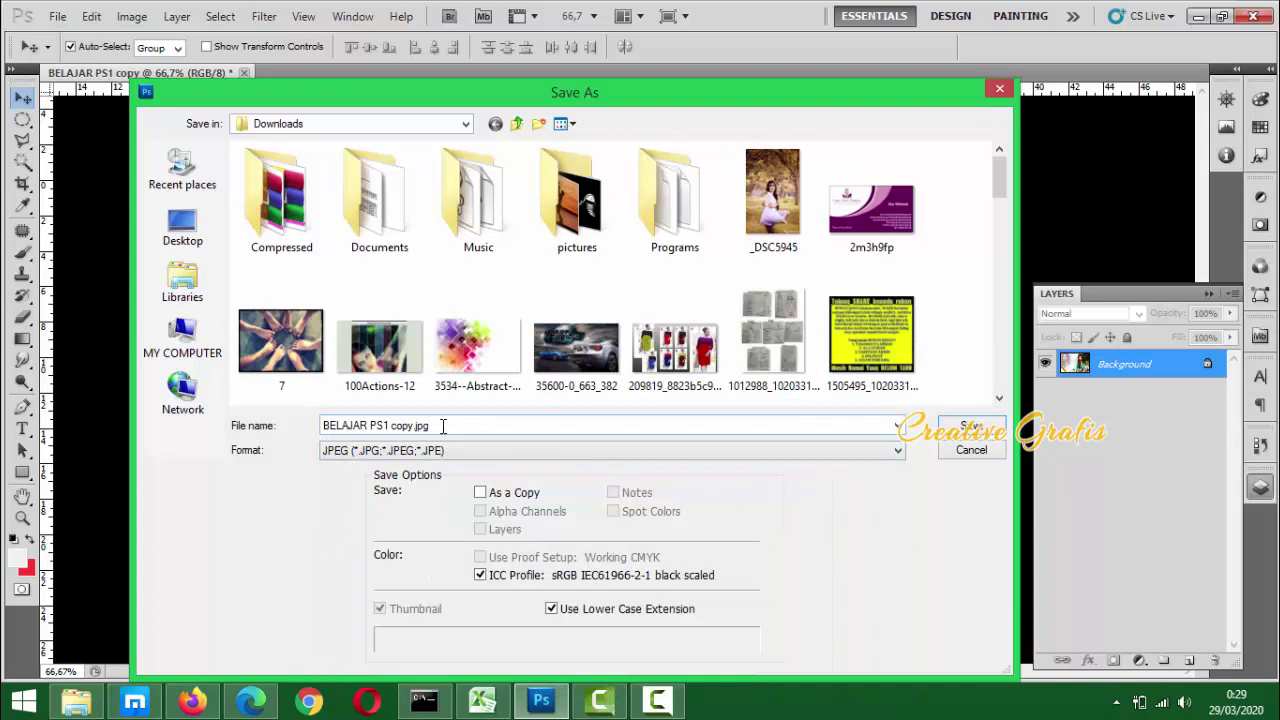
left_click(443, 425)
left_click_drag(443, 425, 392, 428)
type("ok")
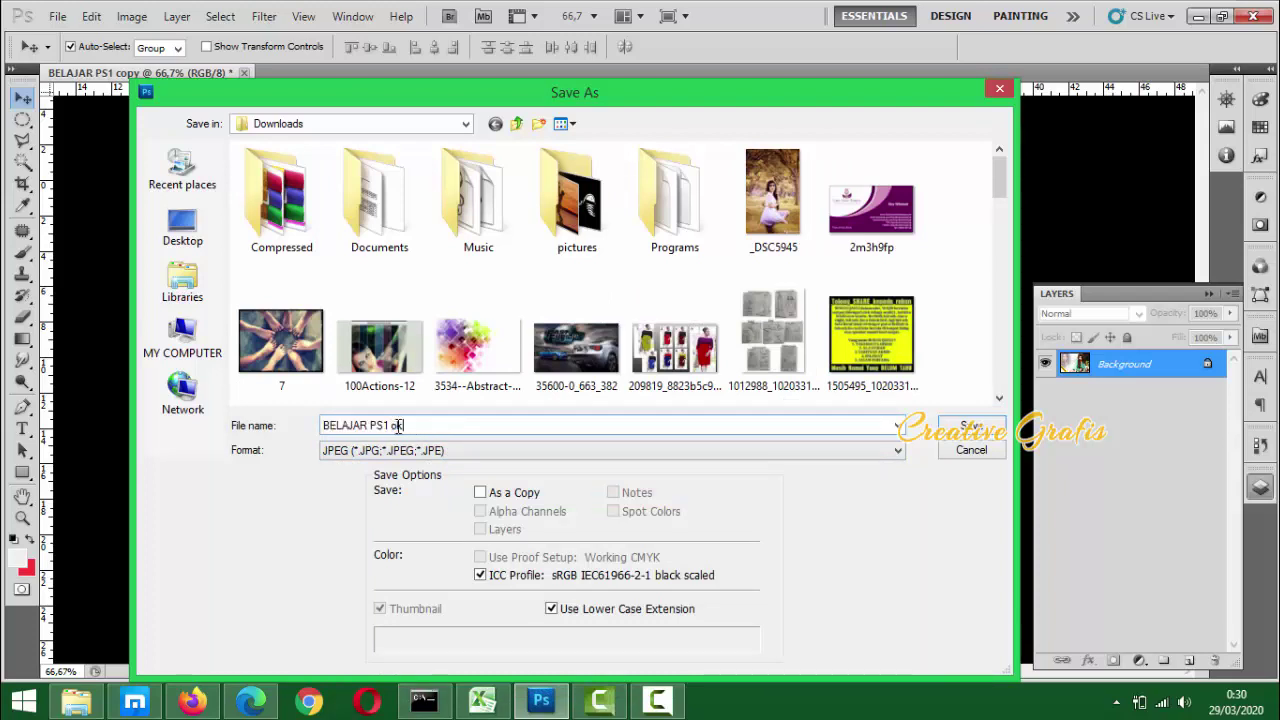
left_click(972, 427)
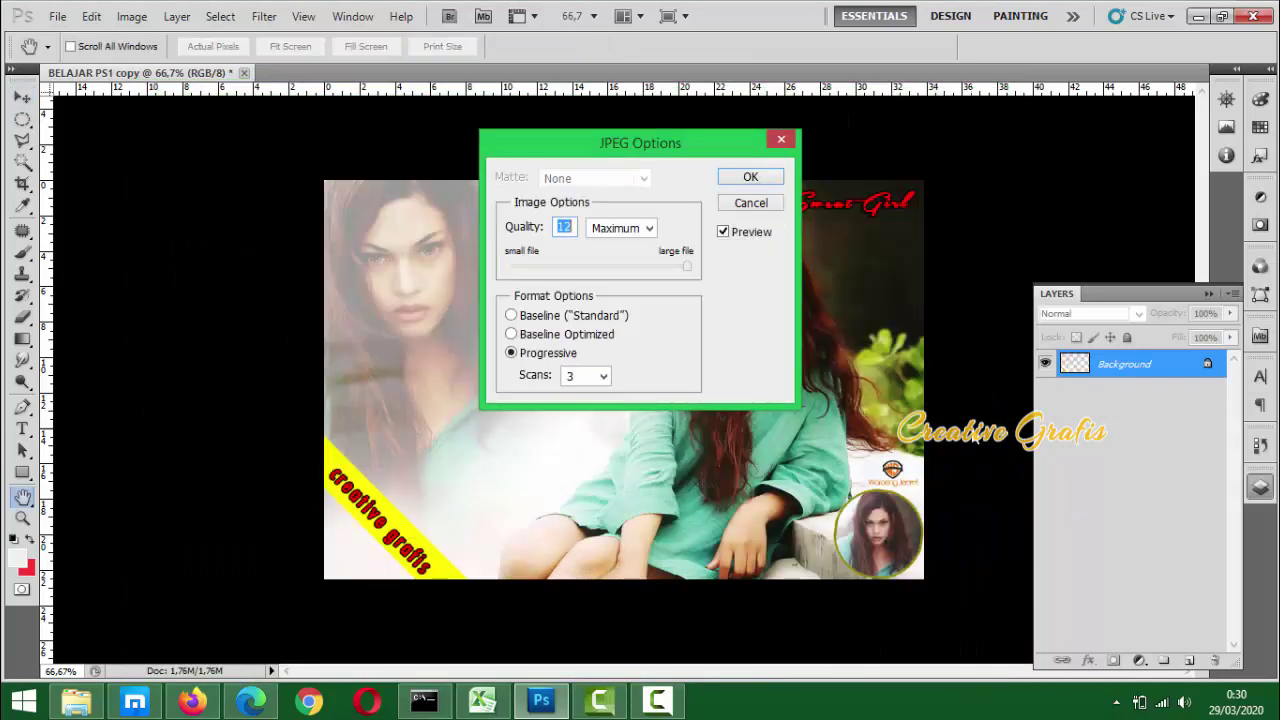
left_click(609, 269)
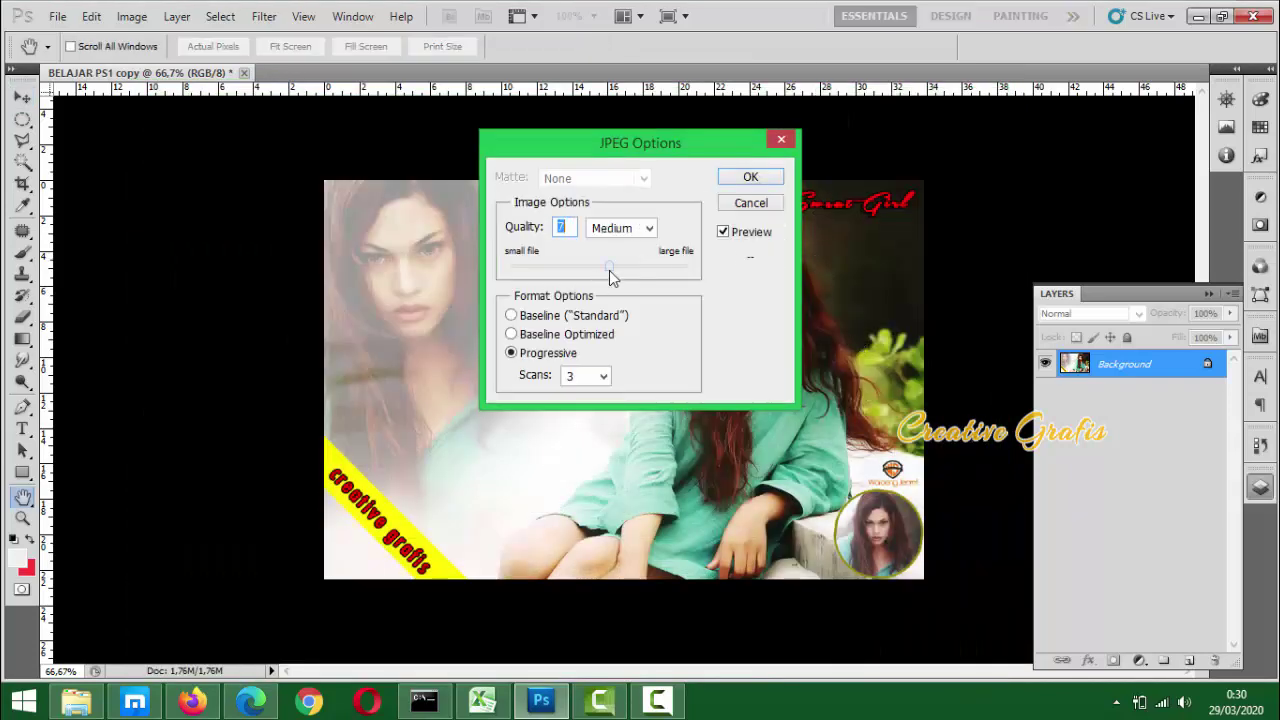
left_click_drag(615, 270, 757, 295)
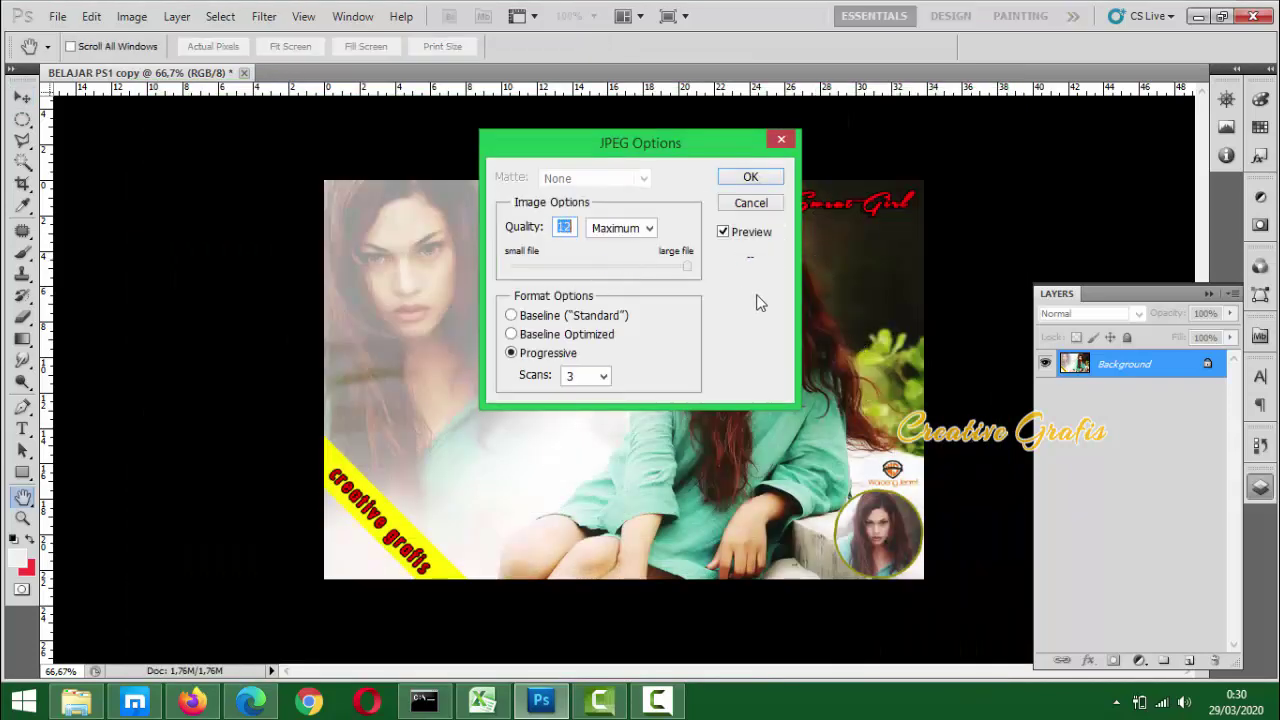
left_click(763, 179)
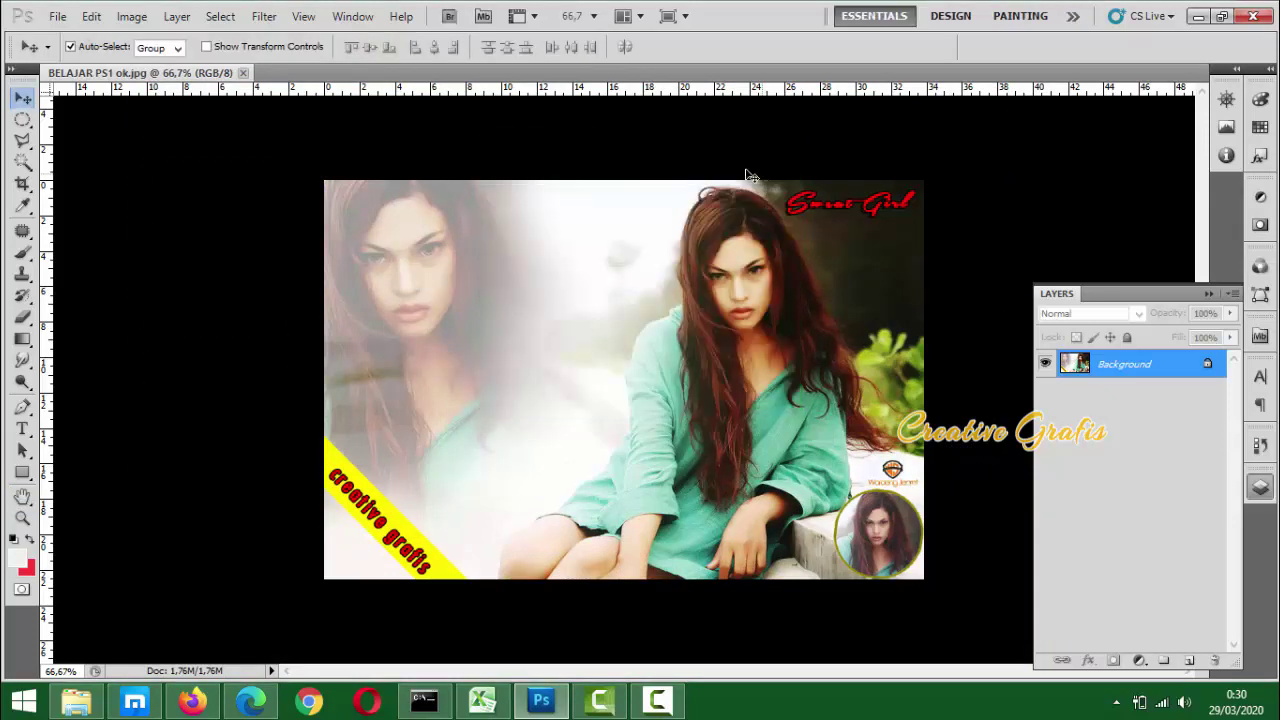
left_click(75, 706)
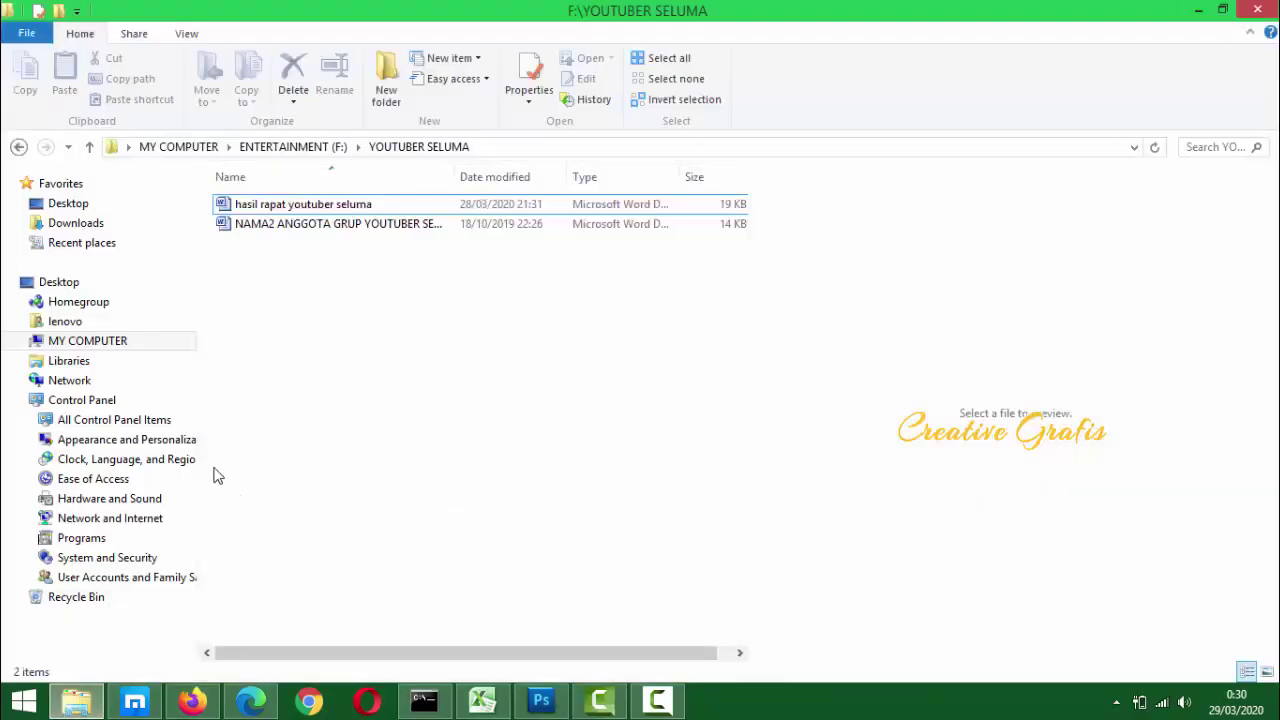
left_click(88, 344)
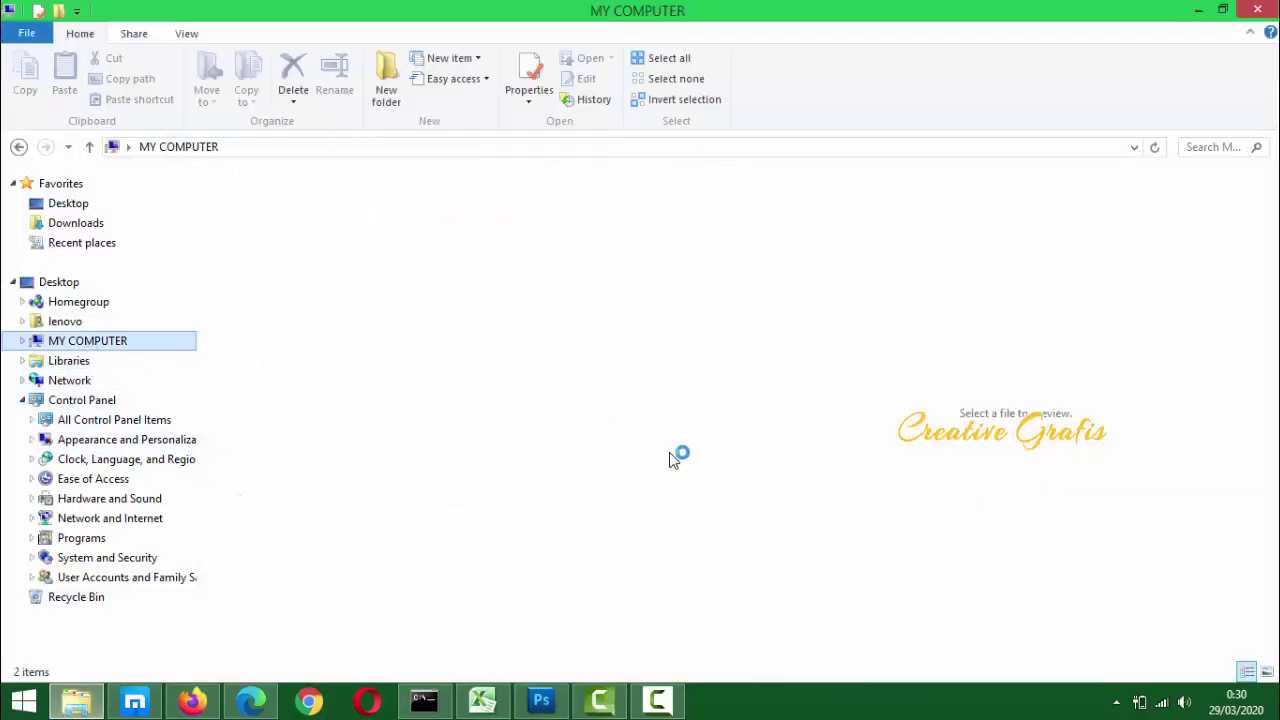
left_click(1196, 12)
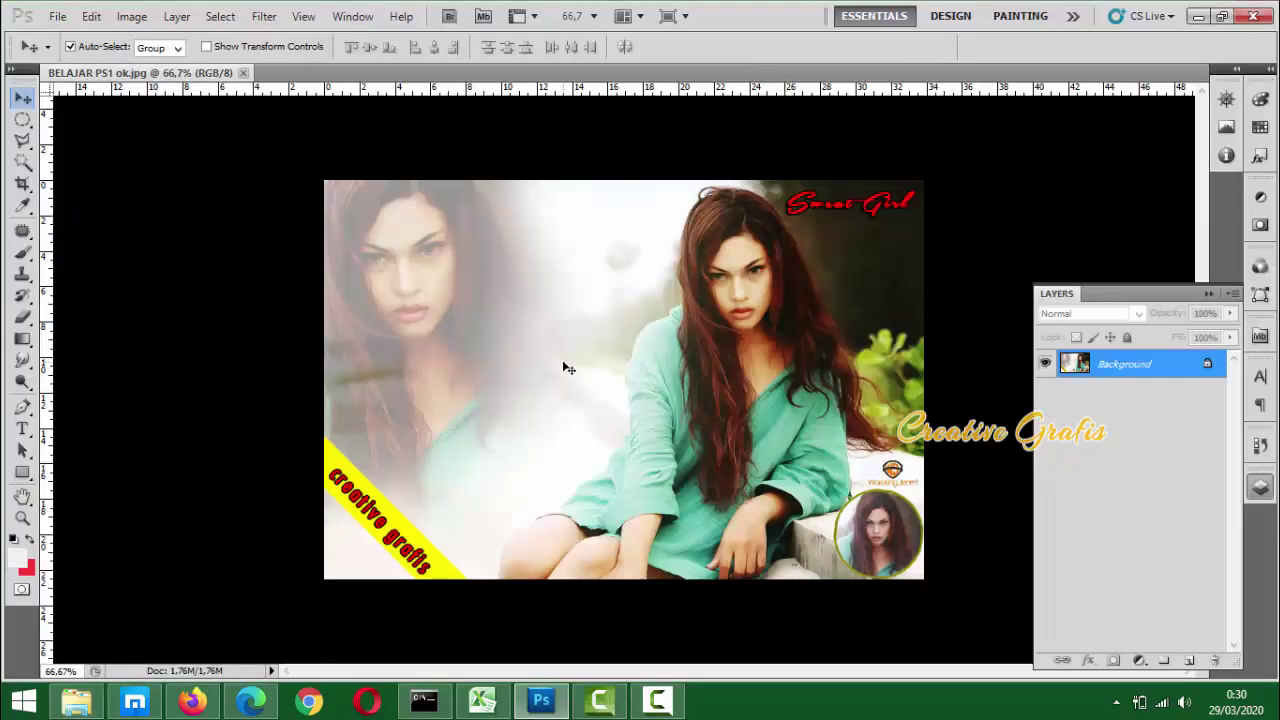
key("ctrl+o")
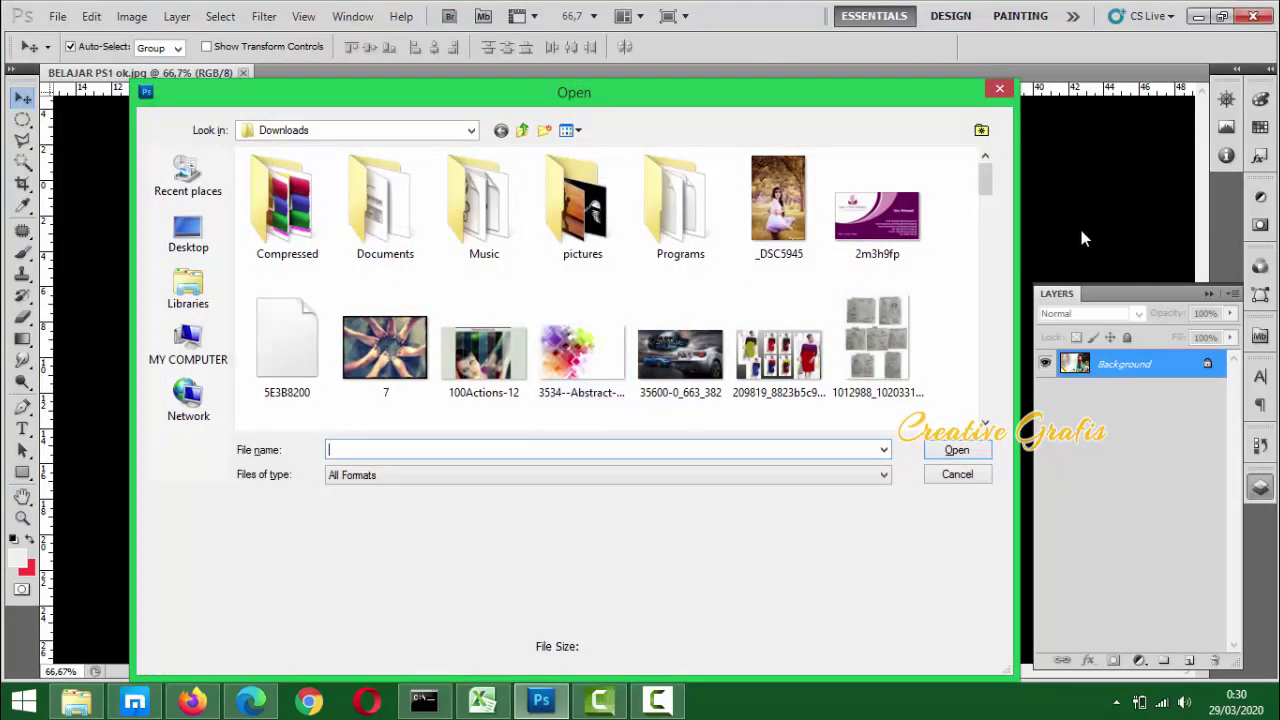
left_click(999, 88)
left_click(76, 701)
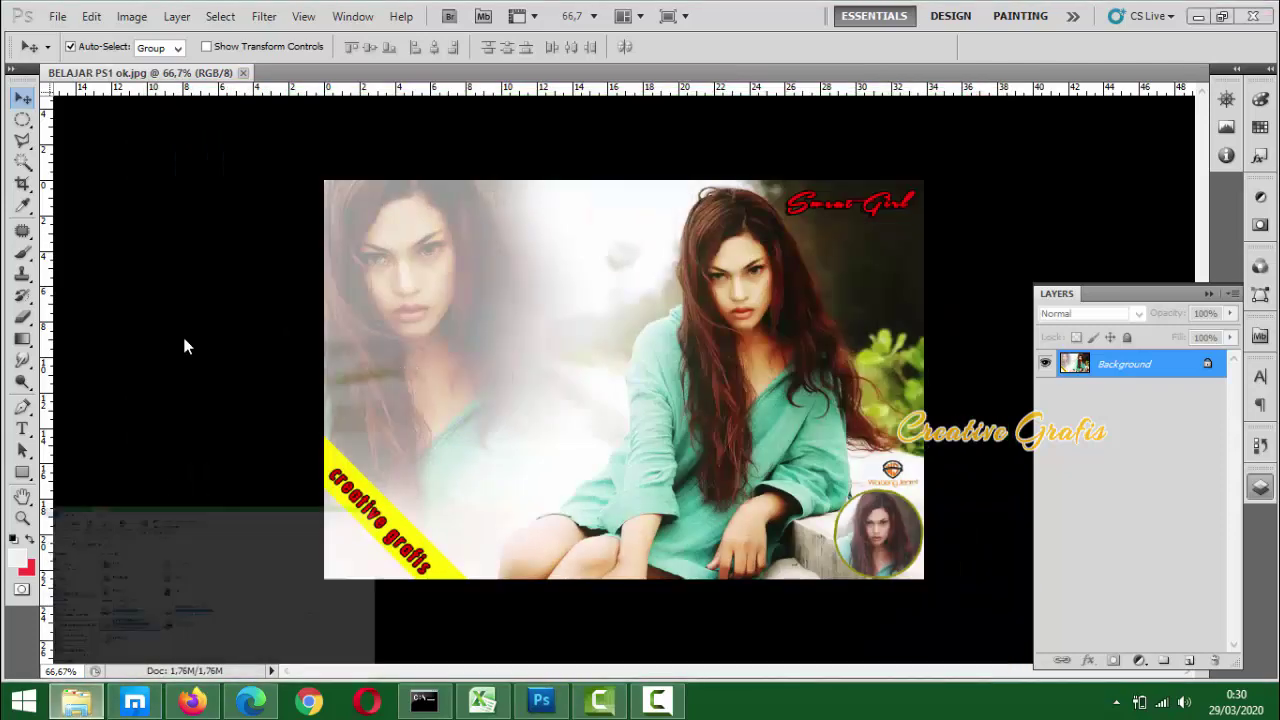
left_click(70, 222)
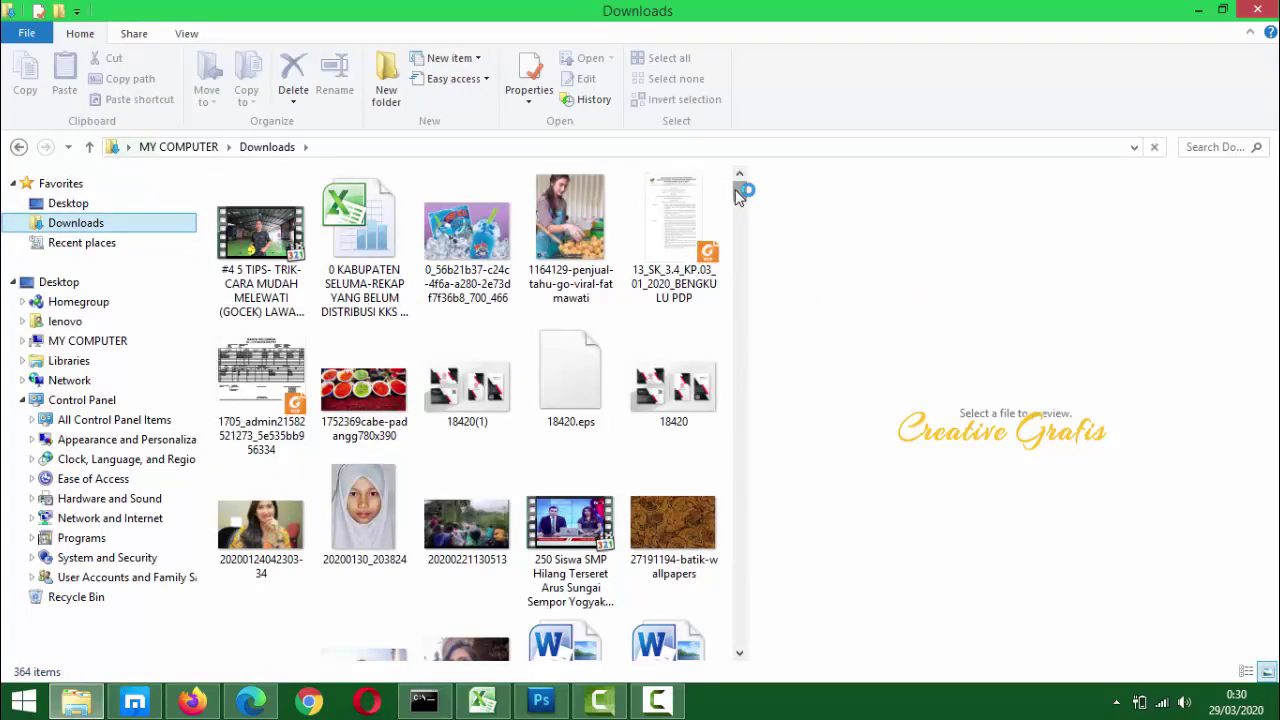
left_click(540, 702)
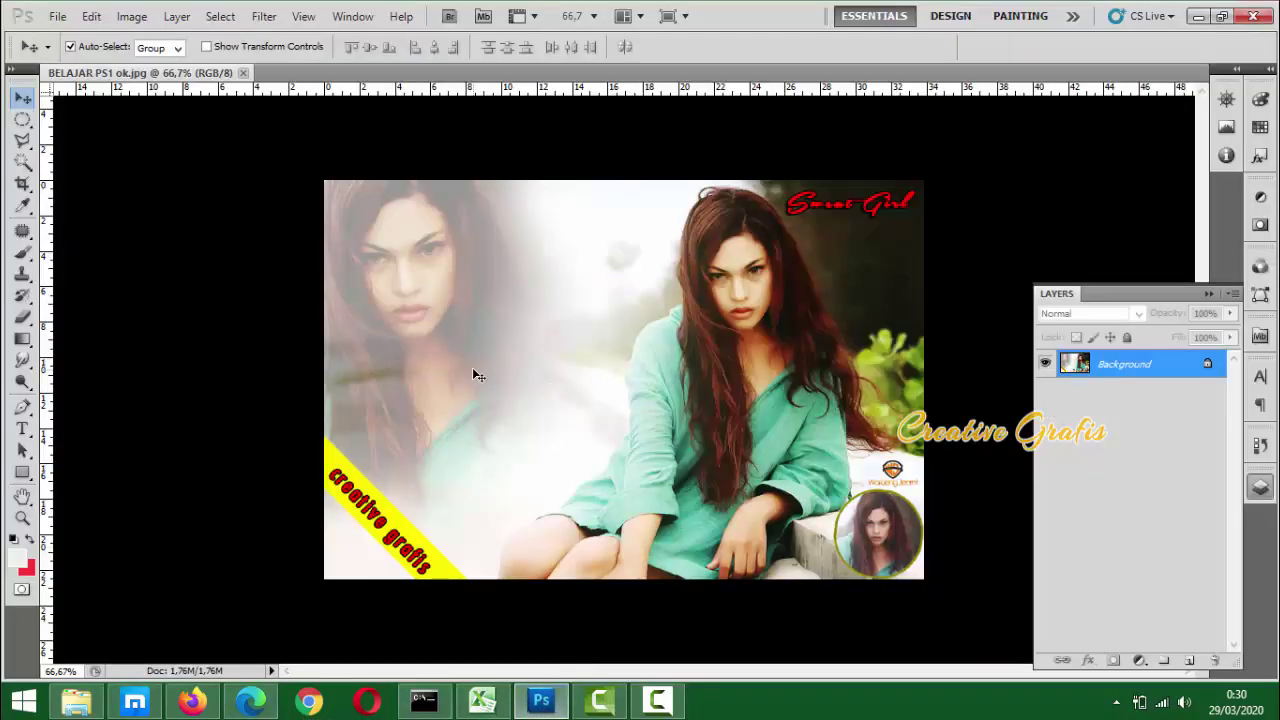
Find BELAJAR PS1 ok in the Downloads folder while browsing files to open, and preview it in Windows Photo Viewer
key("ctrl+o")
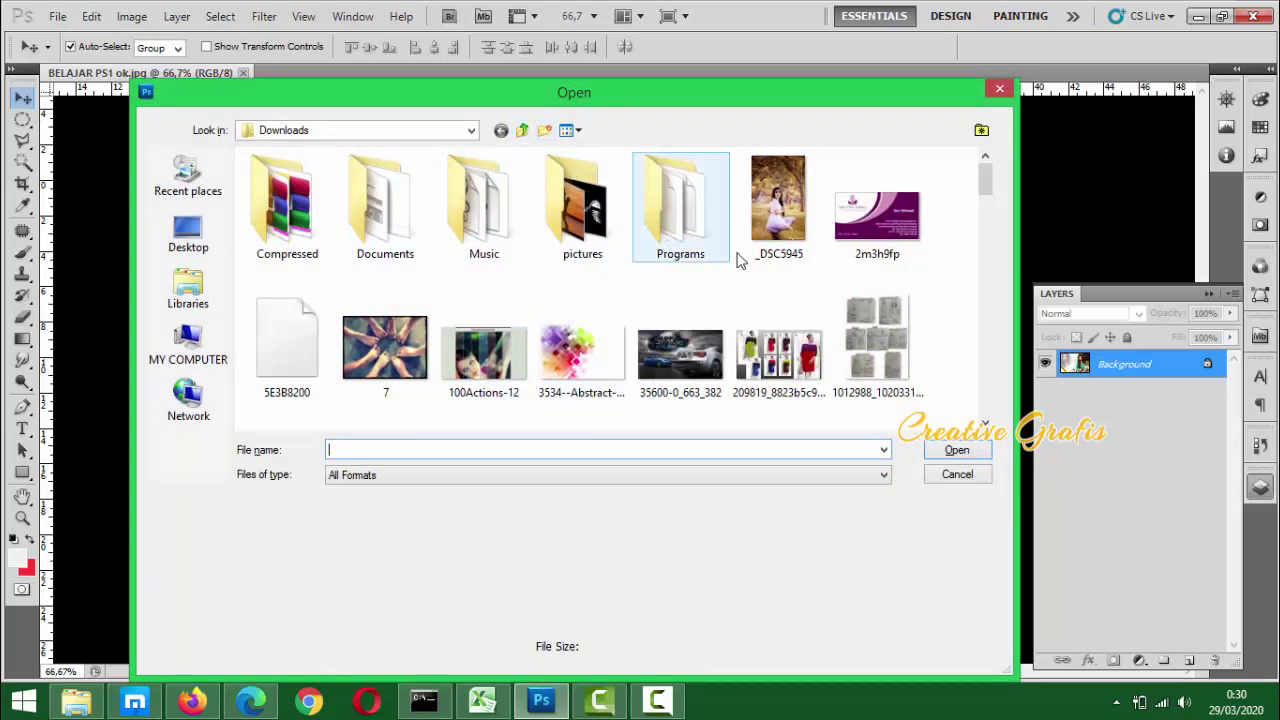
left_click_drag(987, 183, 988, 306)
left_click(770, 318)
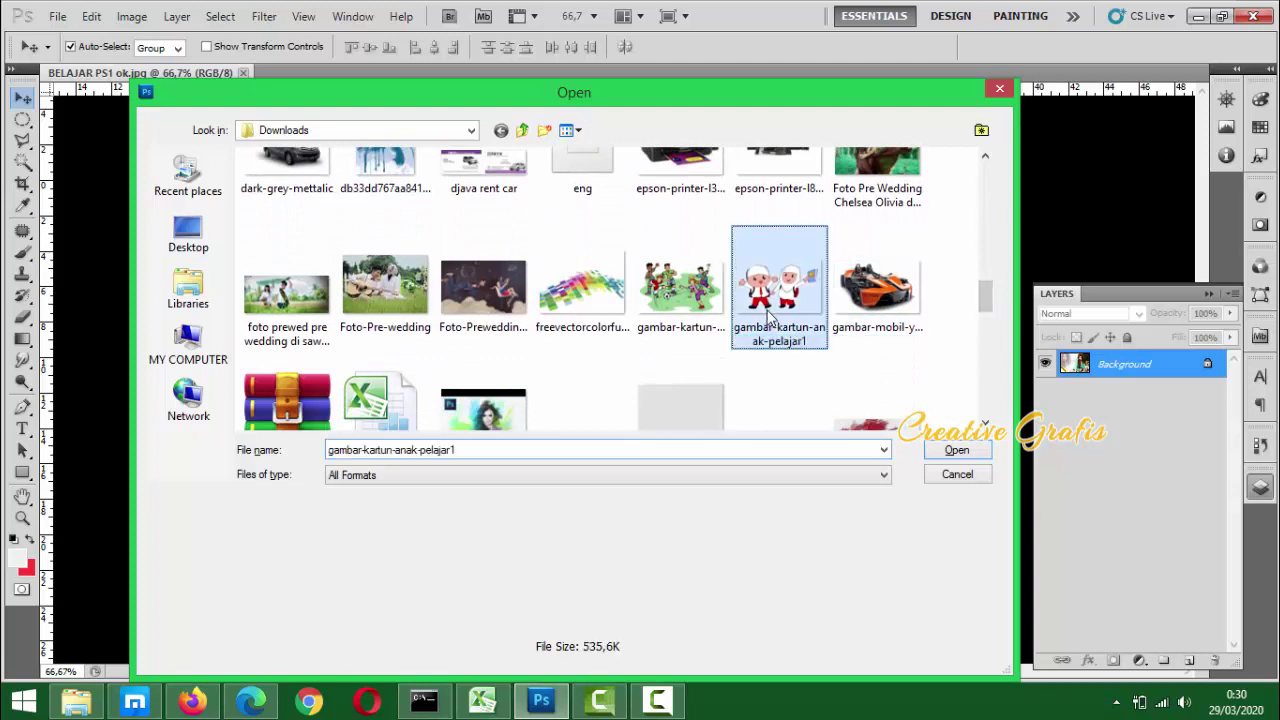
key("b")
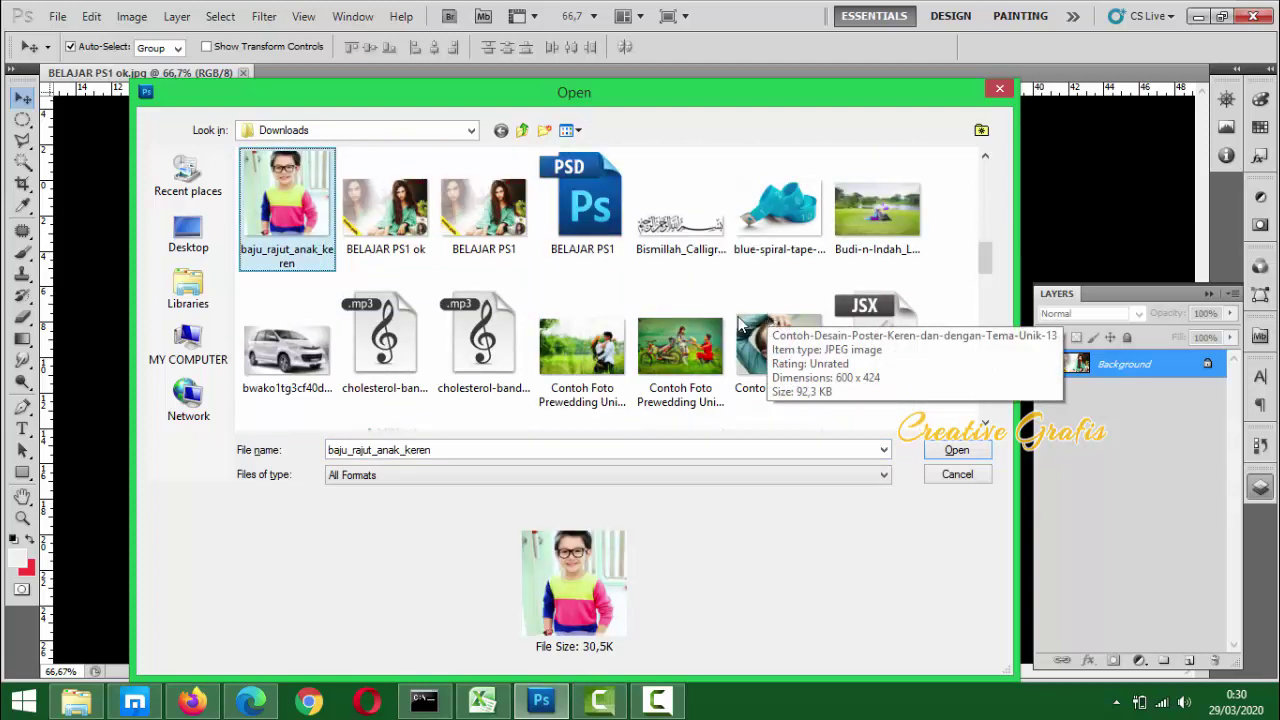
left_click(383, 230)
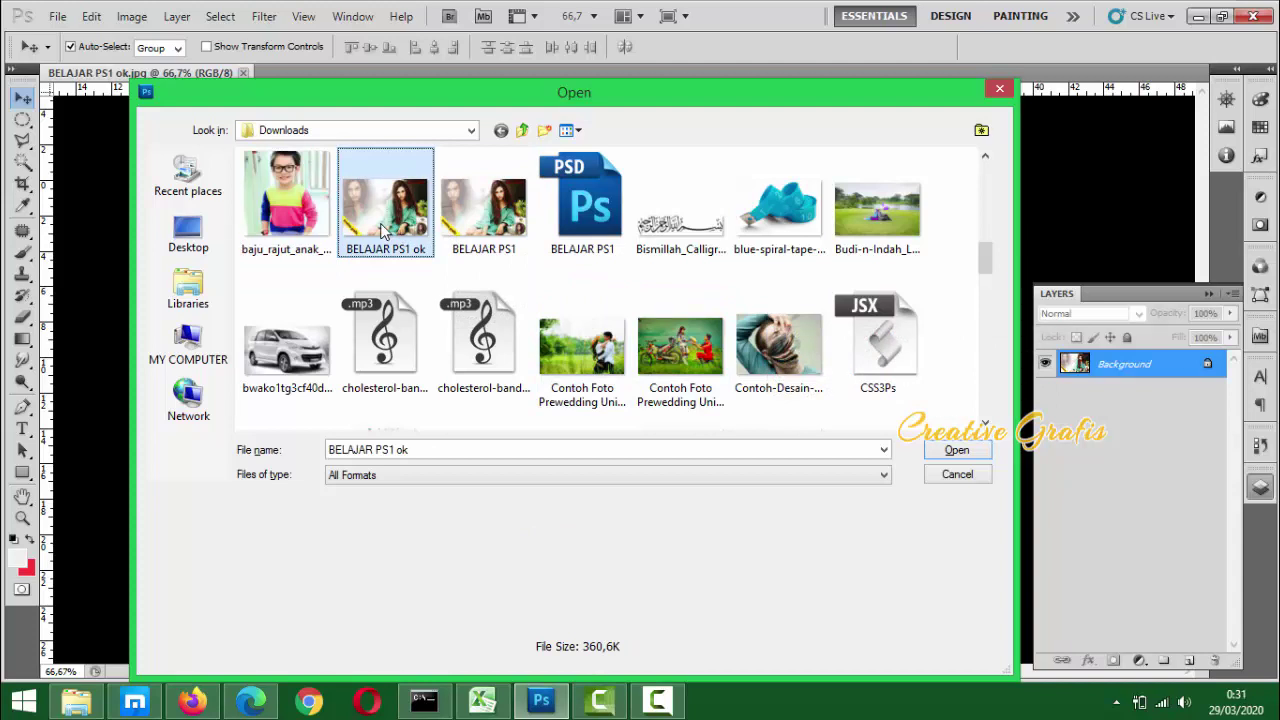
right_click(383, 230)
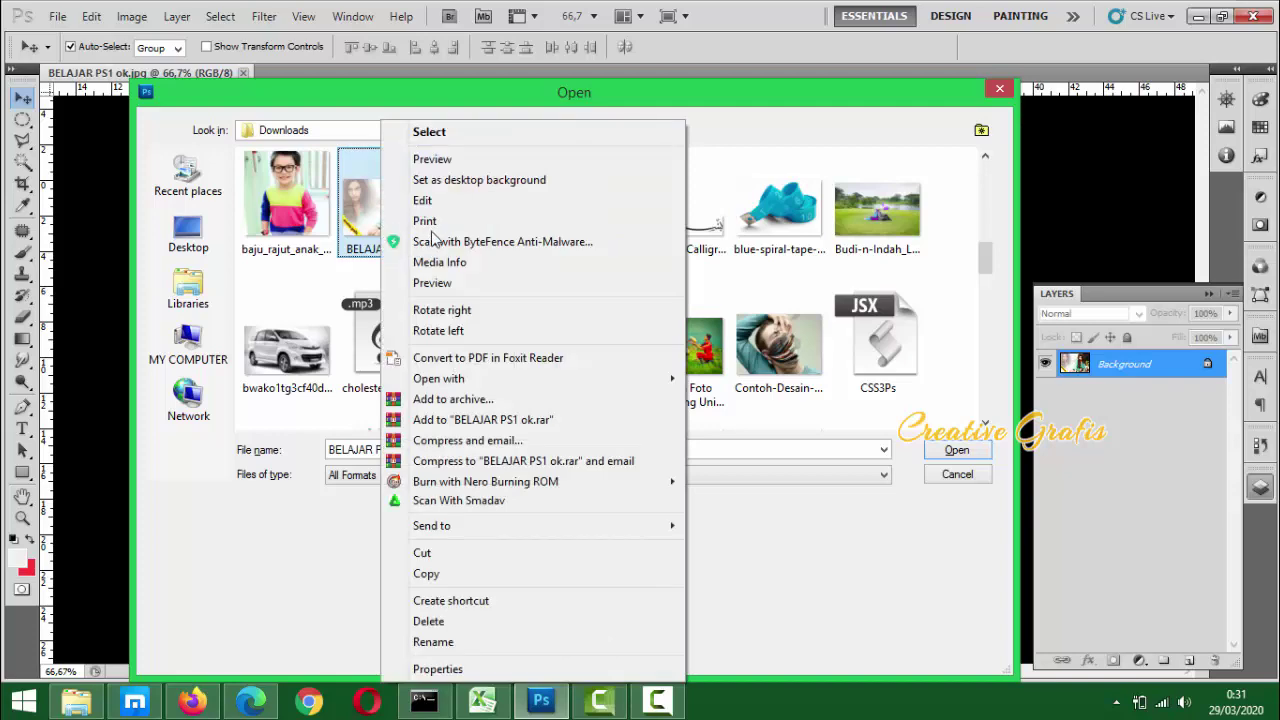
left_click(445, 160)
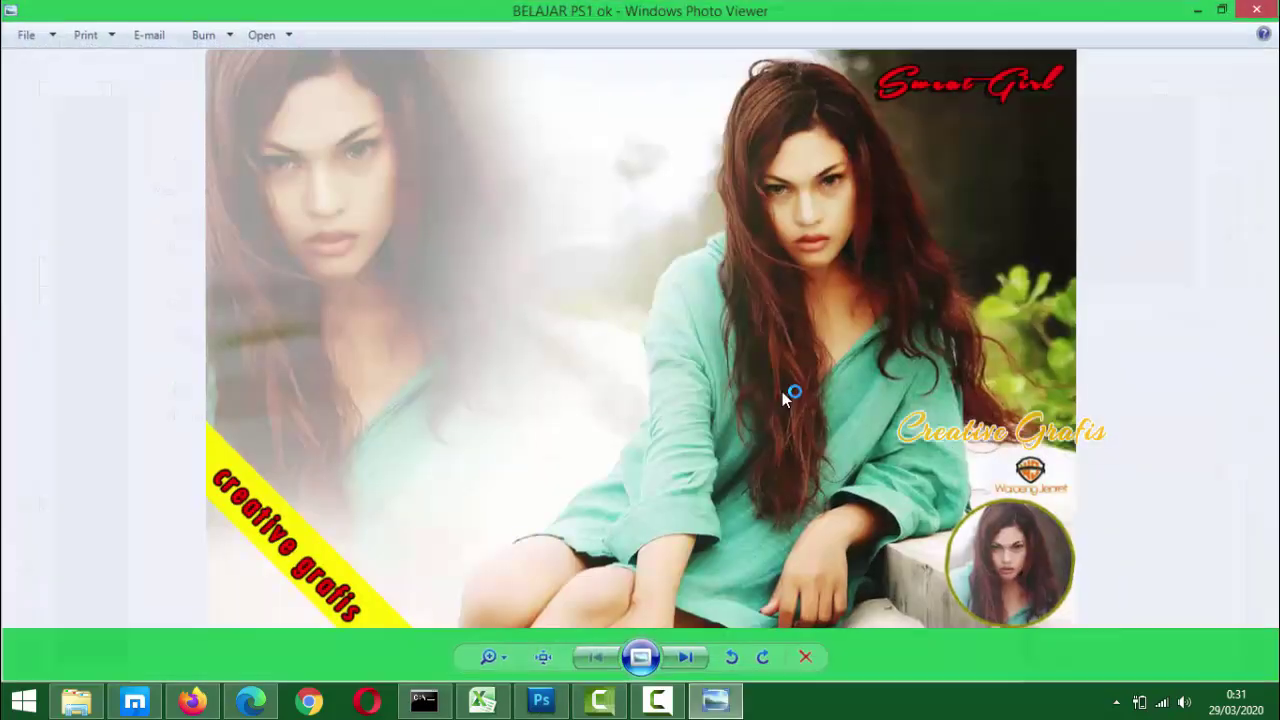